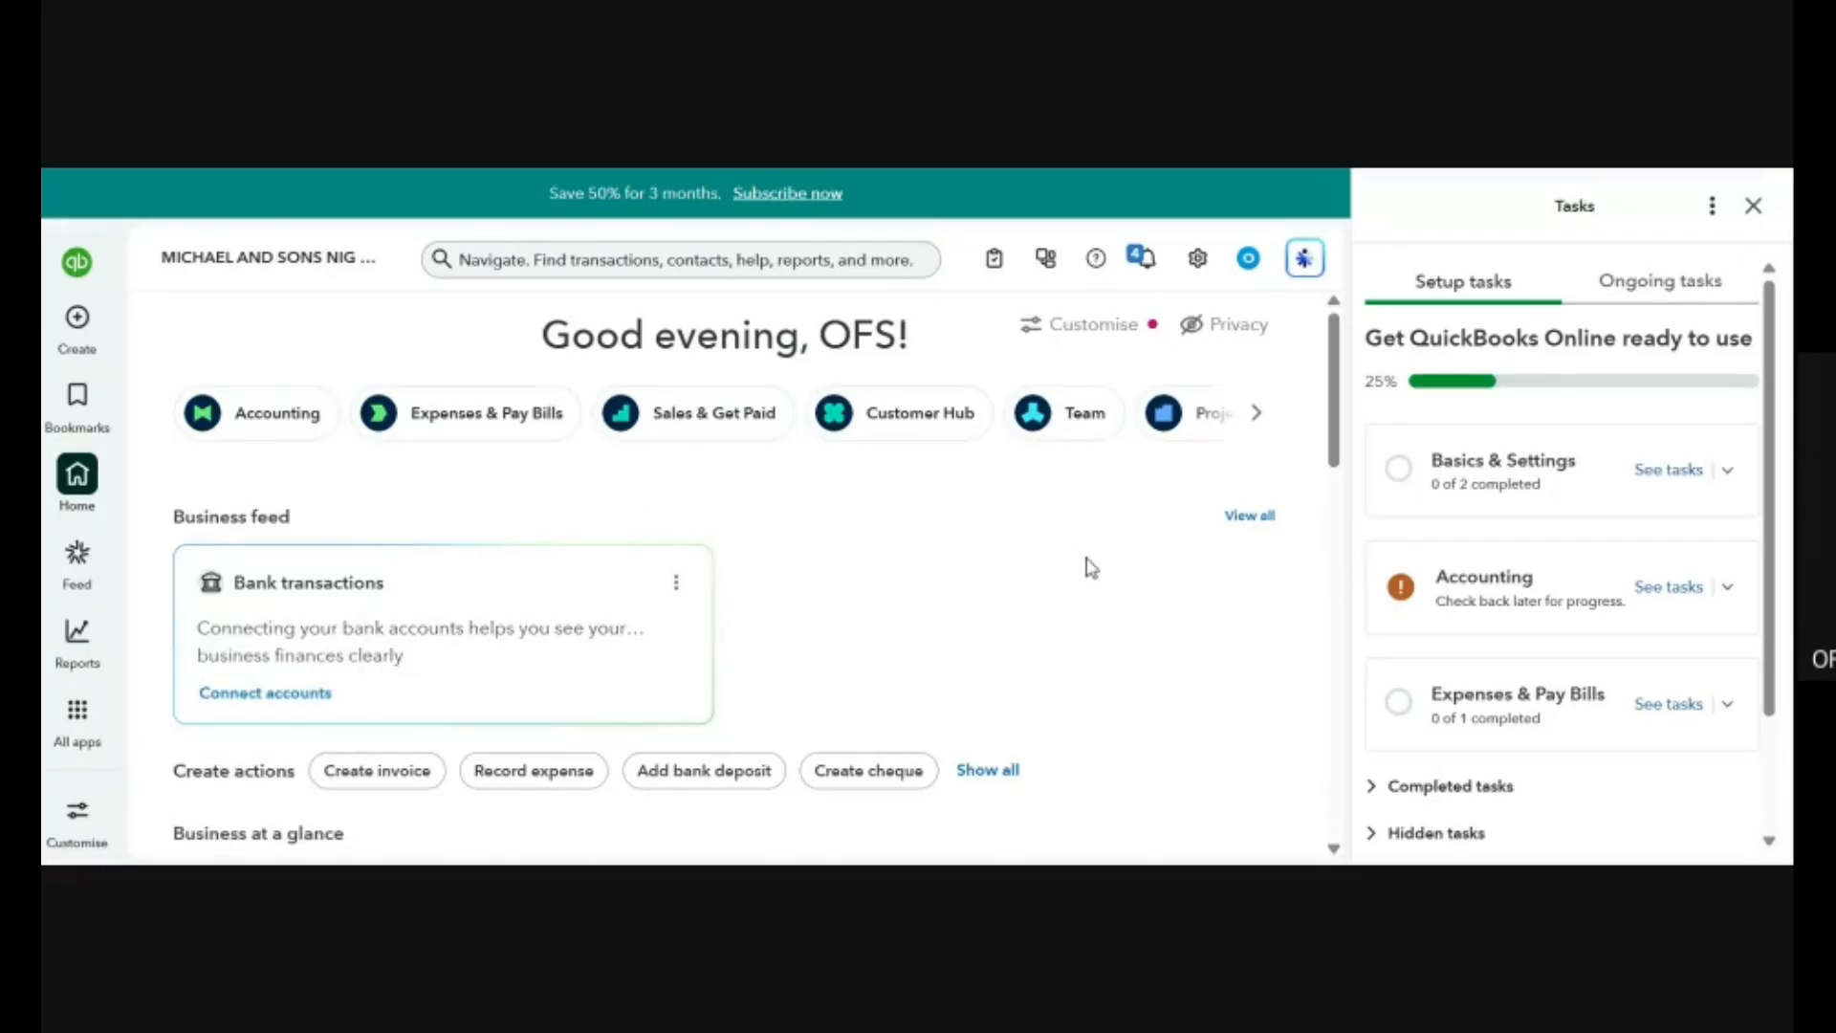
Open the supplier list and review the Walk in Vendor (Cash) and Walk in Vendor (Bank) records.
left_click(1753, 205)
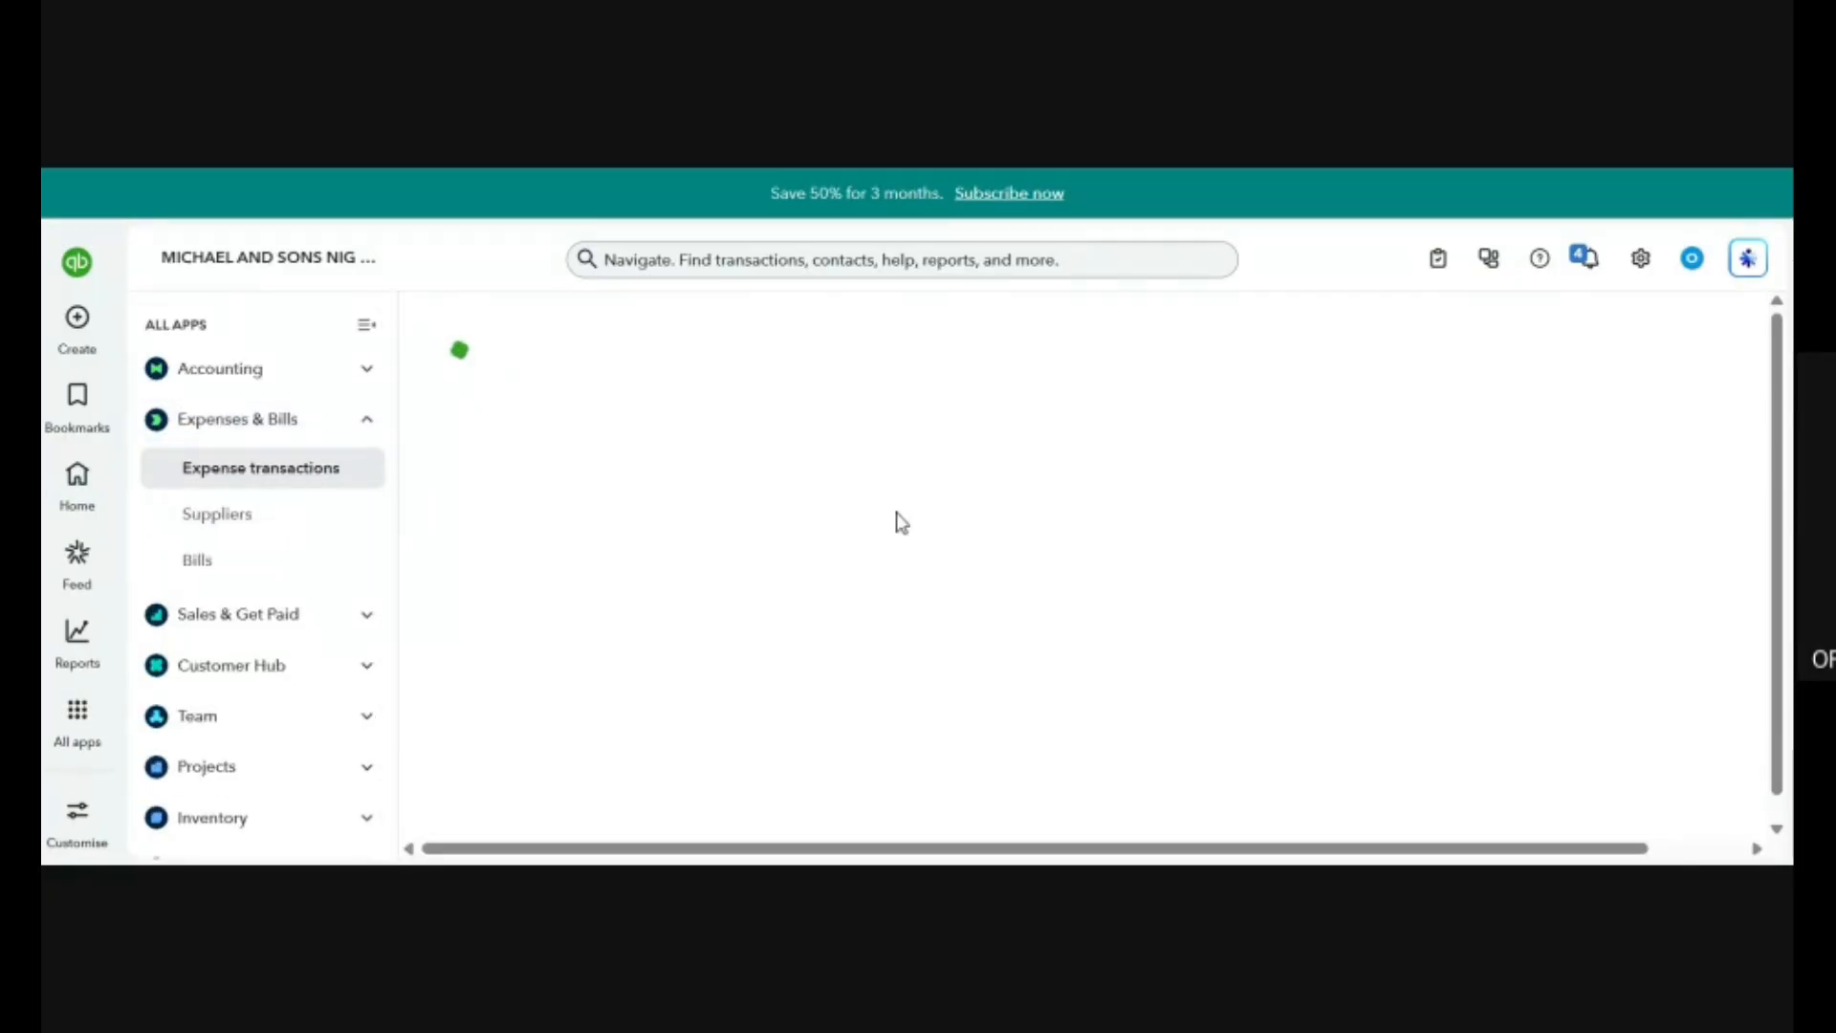
left_click(246, 526)
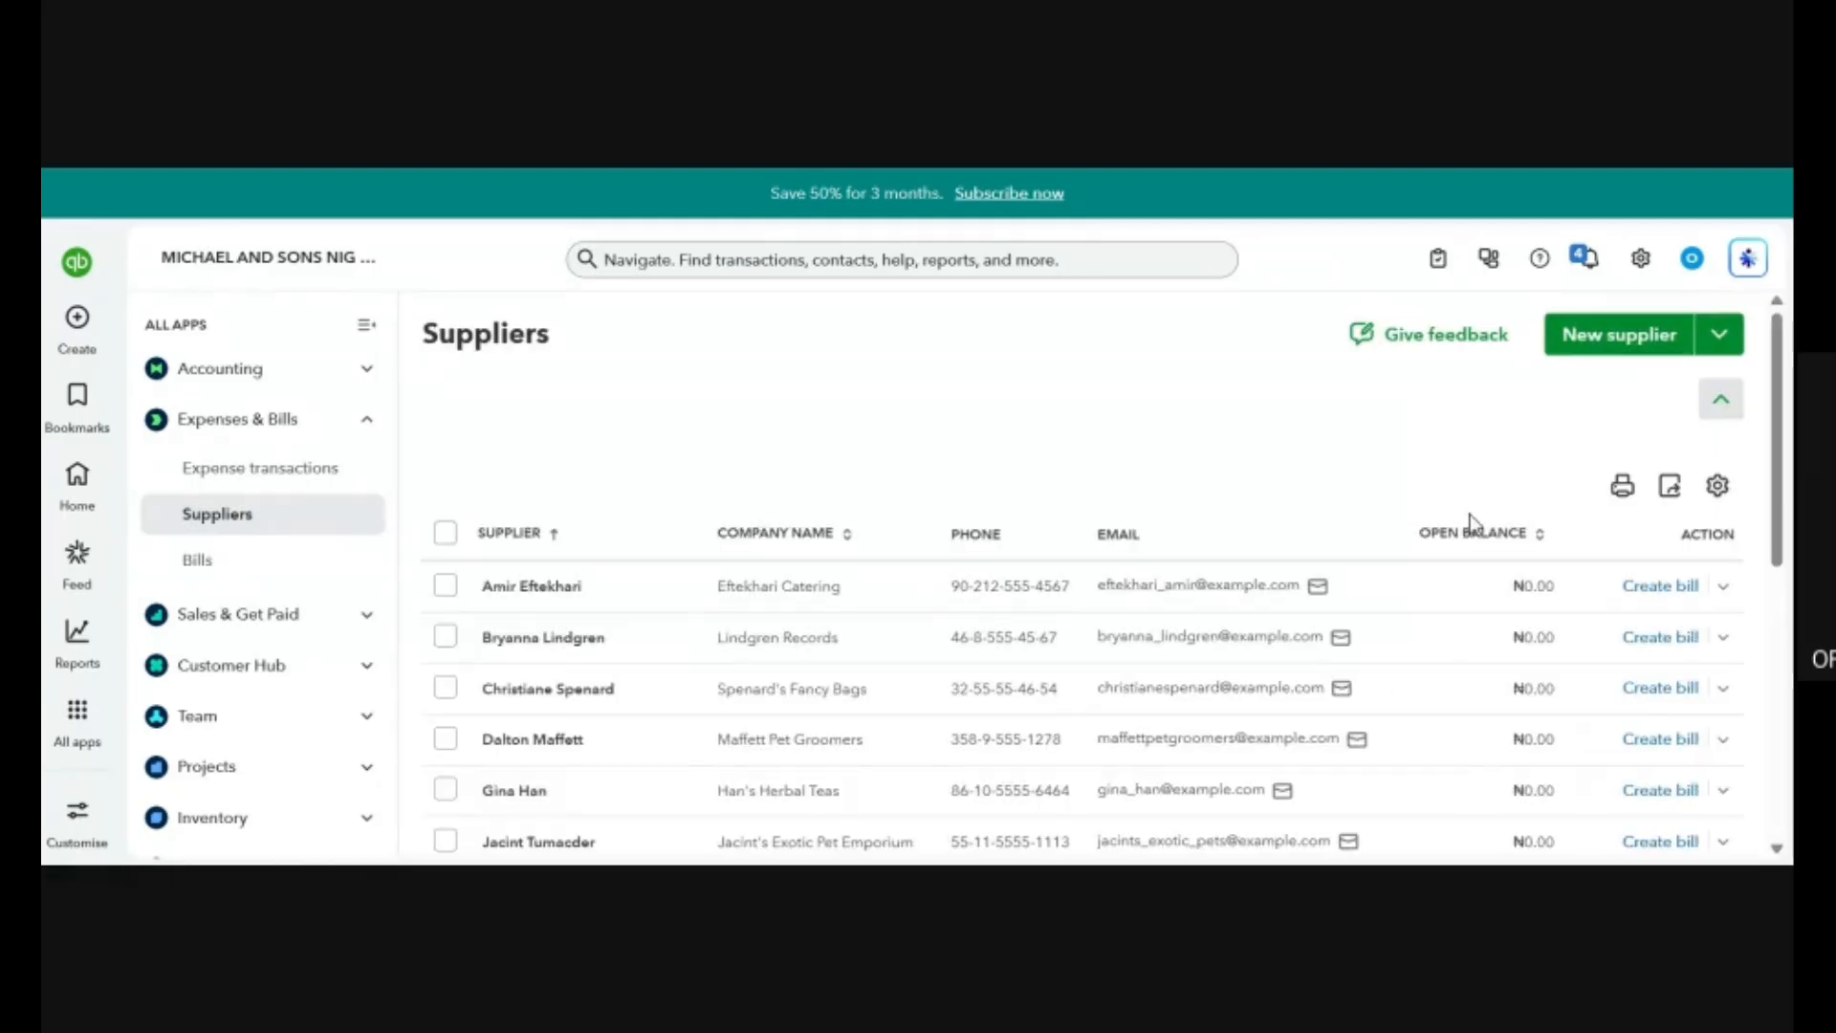
scroll(1074, 631, "down", 7)
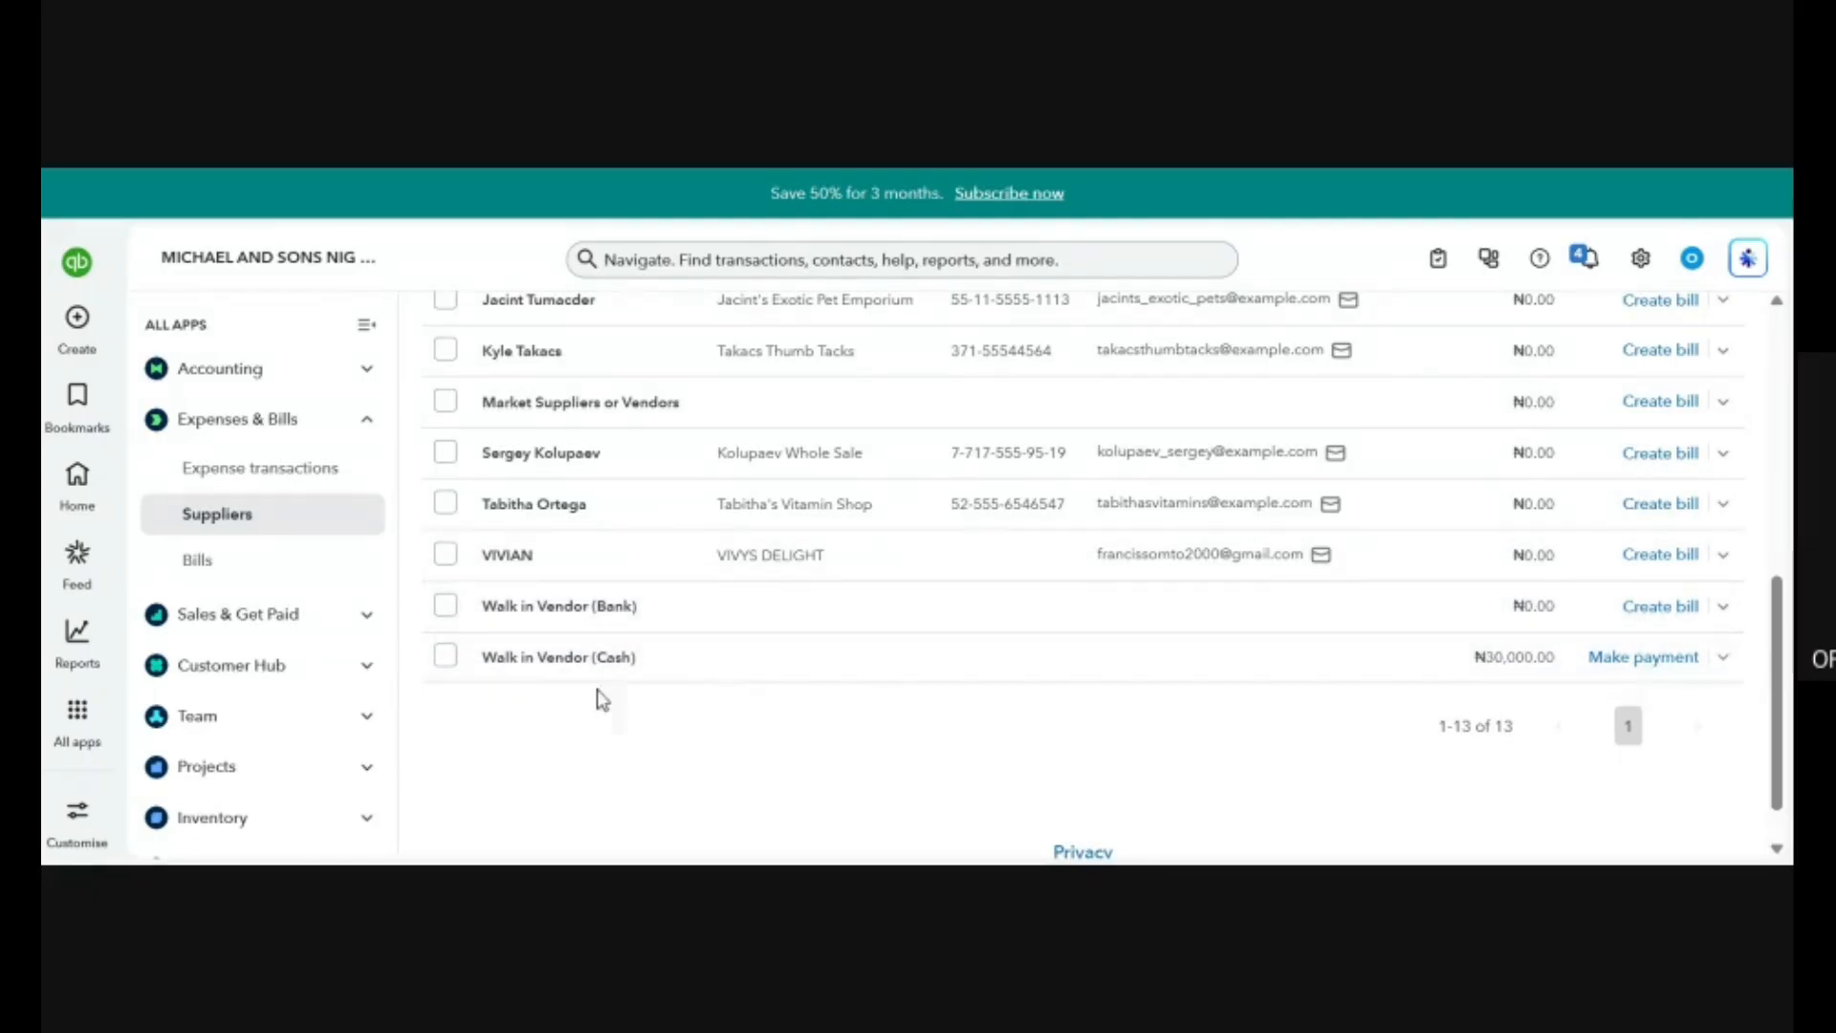
left_click(524, 660)
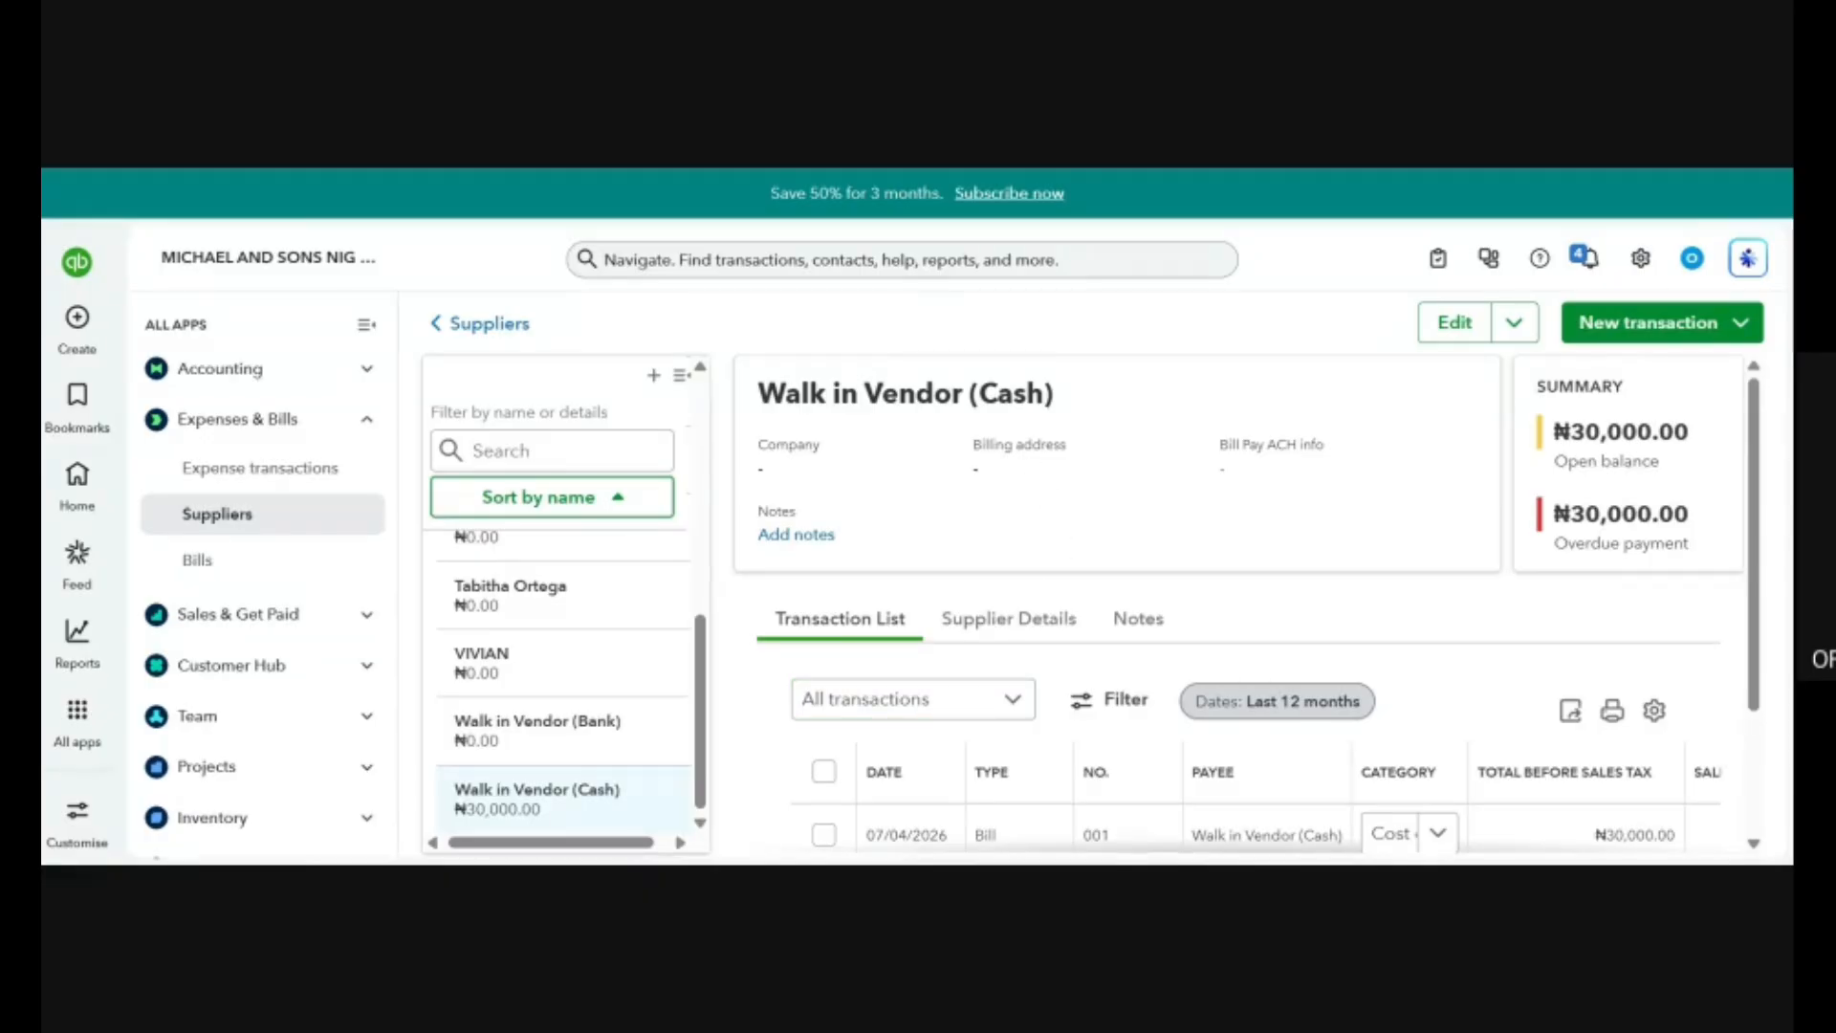
left_click_drag(865, 393, 1079, 410)
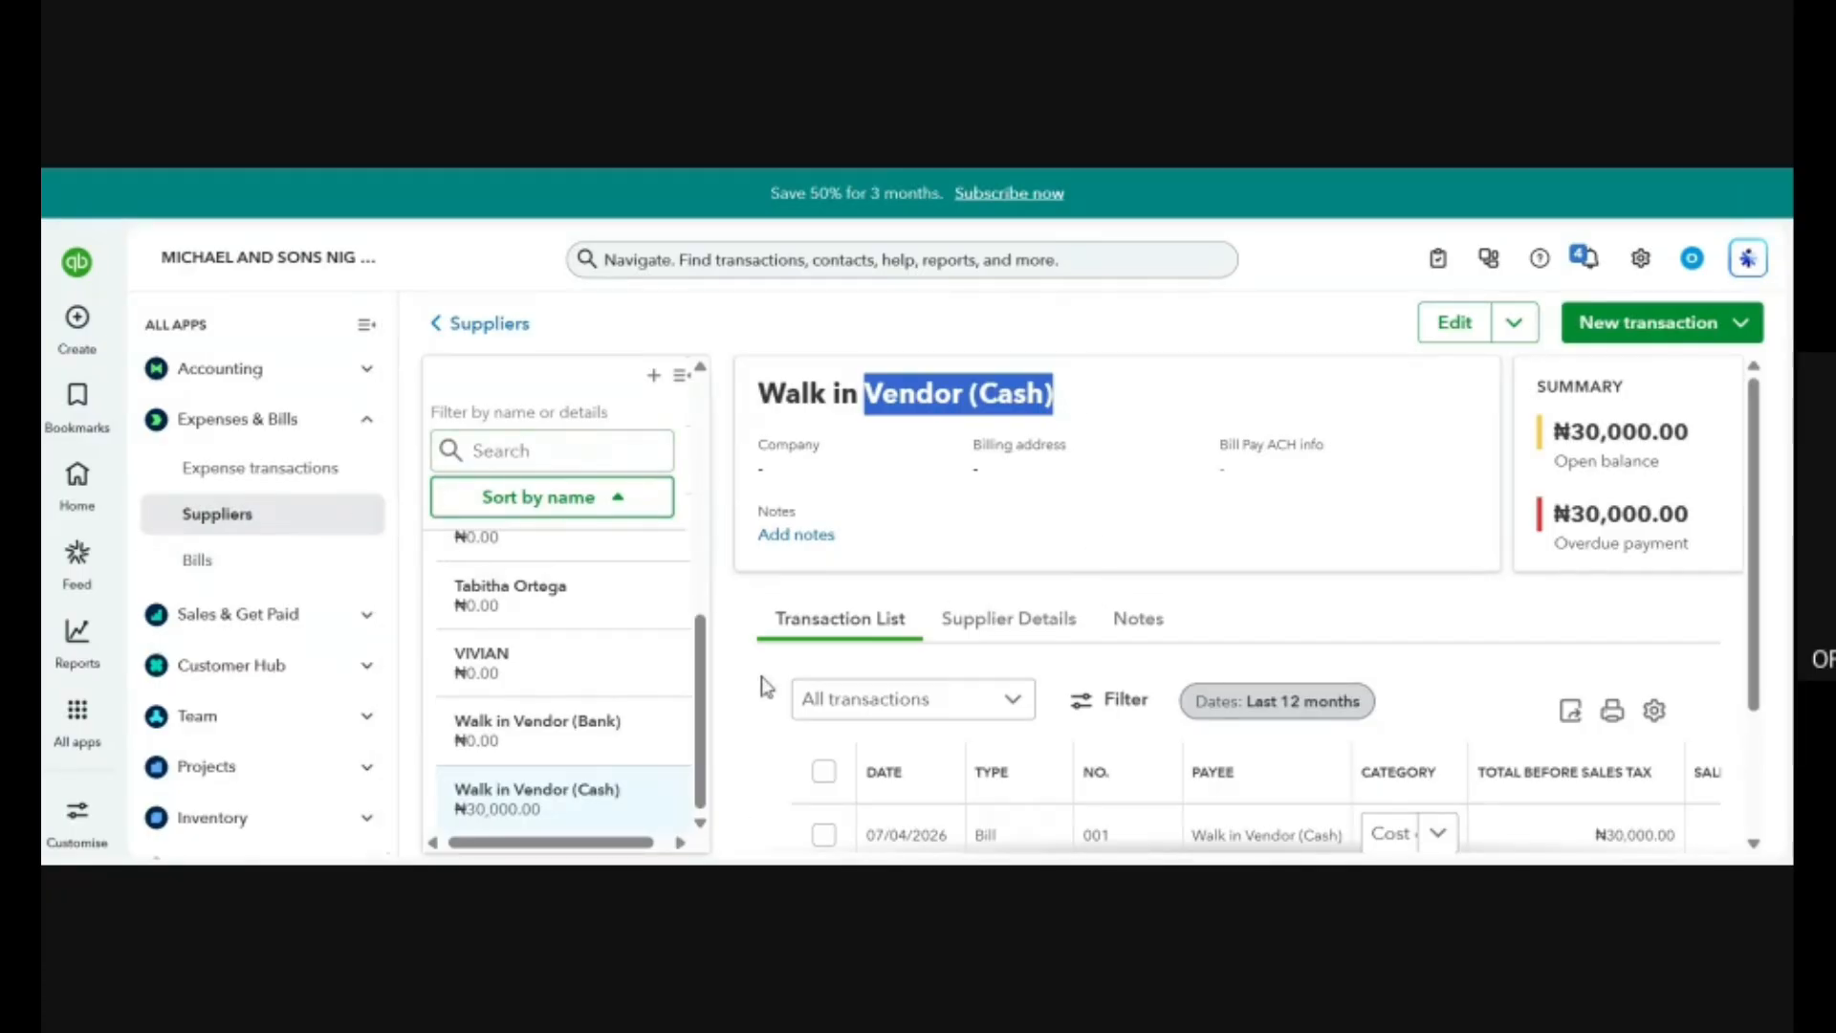
left_click(521, 732)
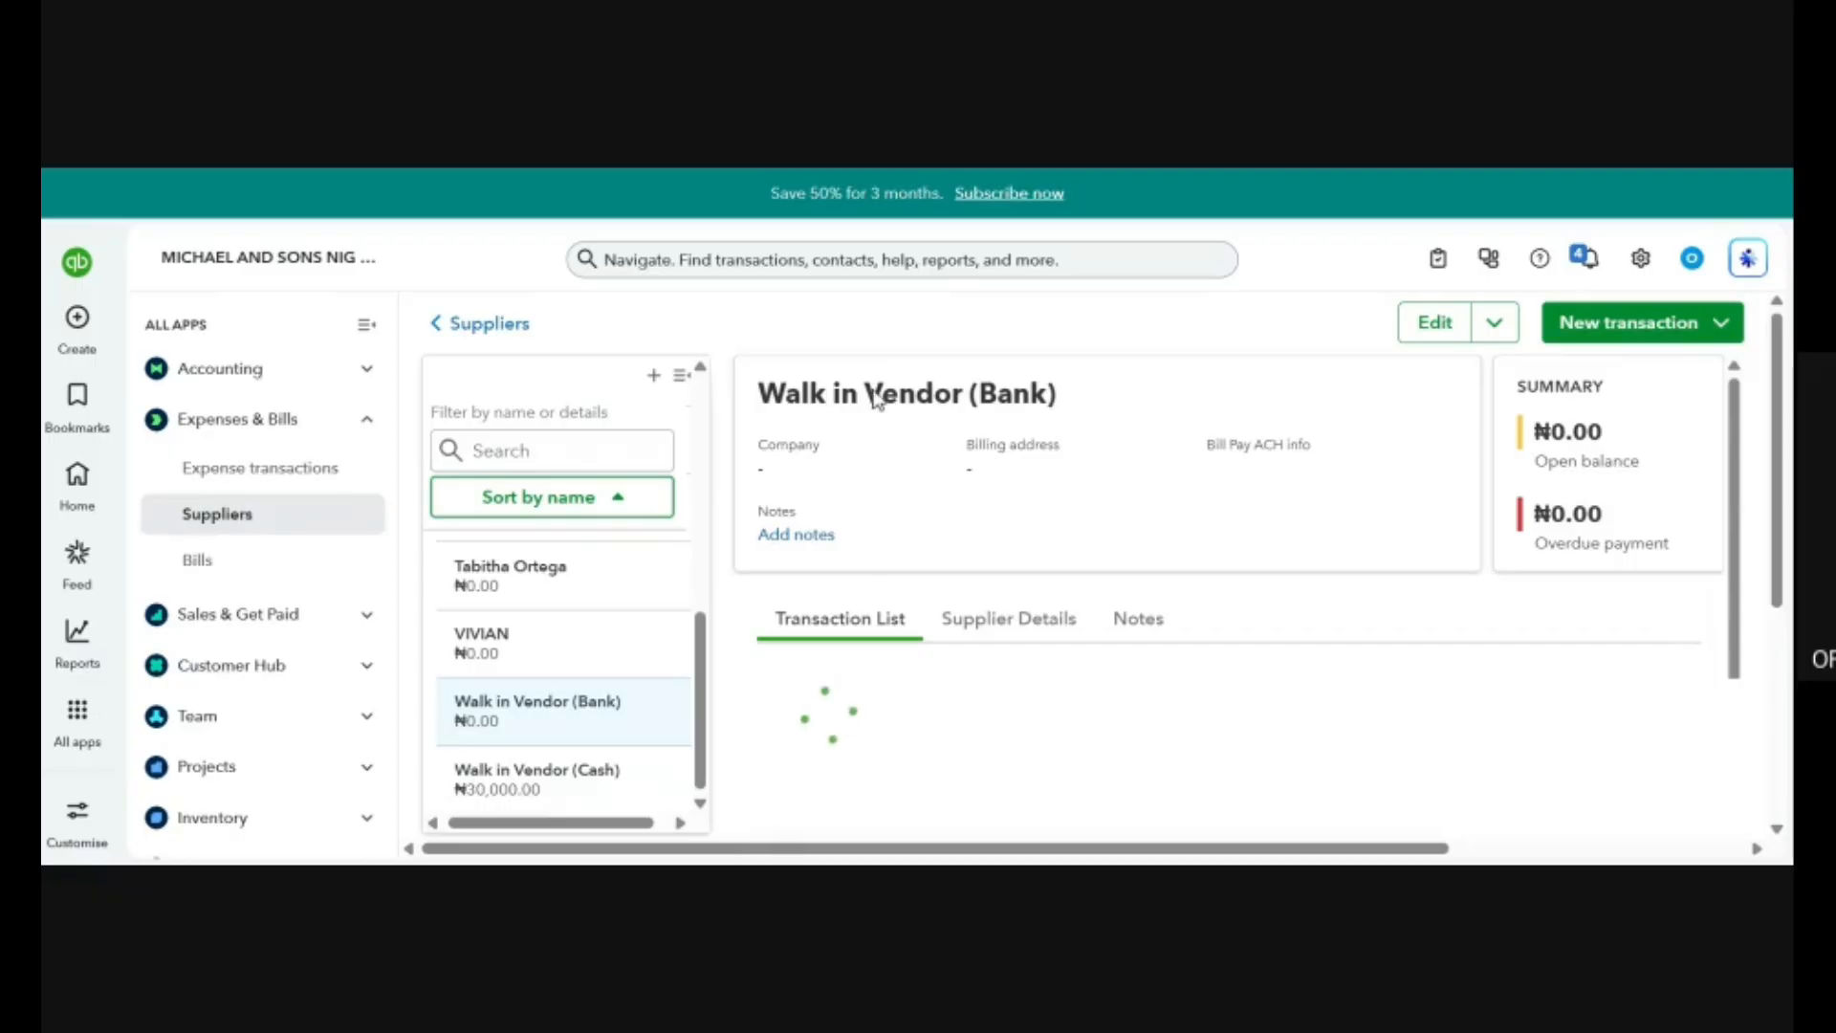
left_click_drag(864, 393, 1081, 399)
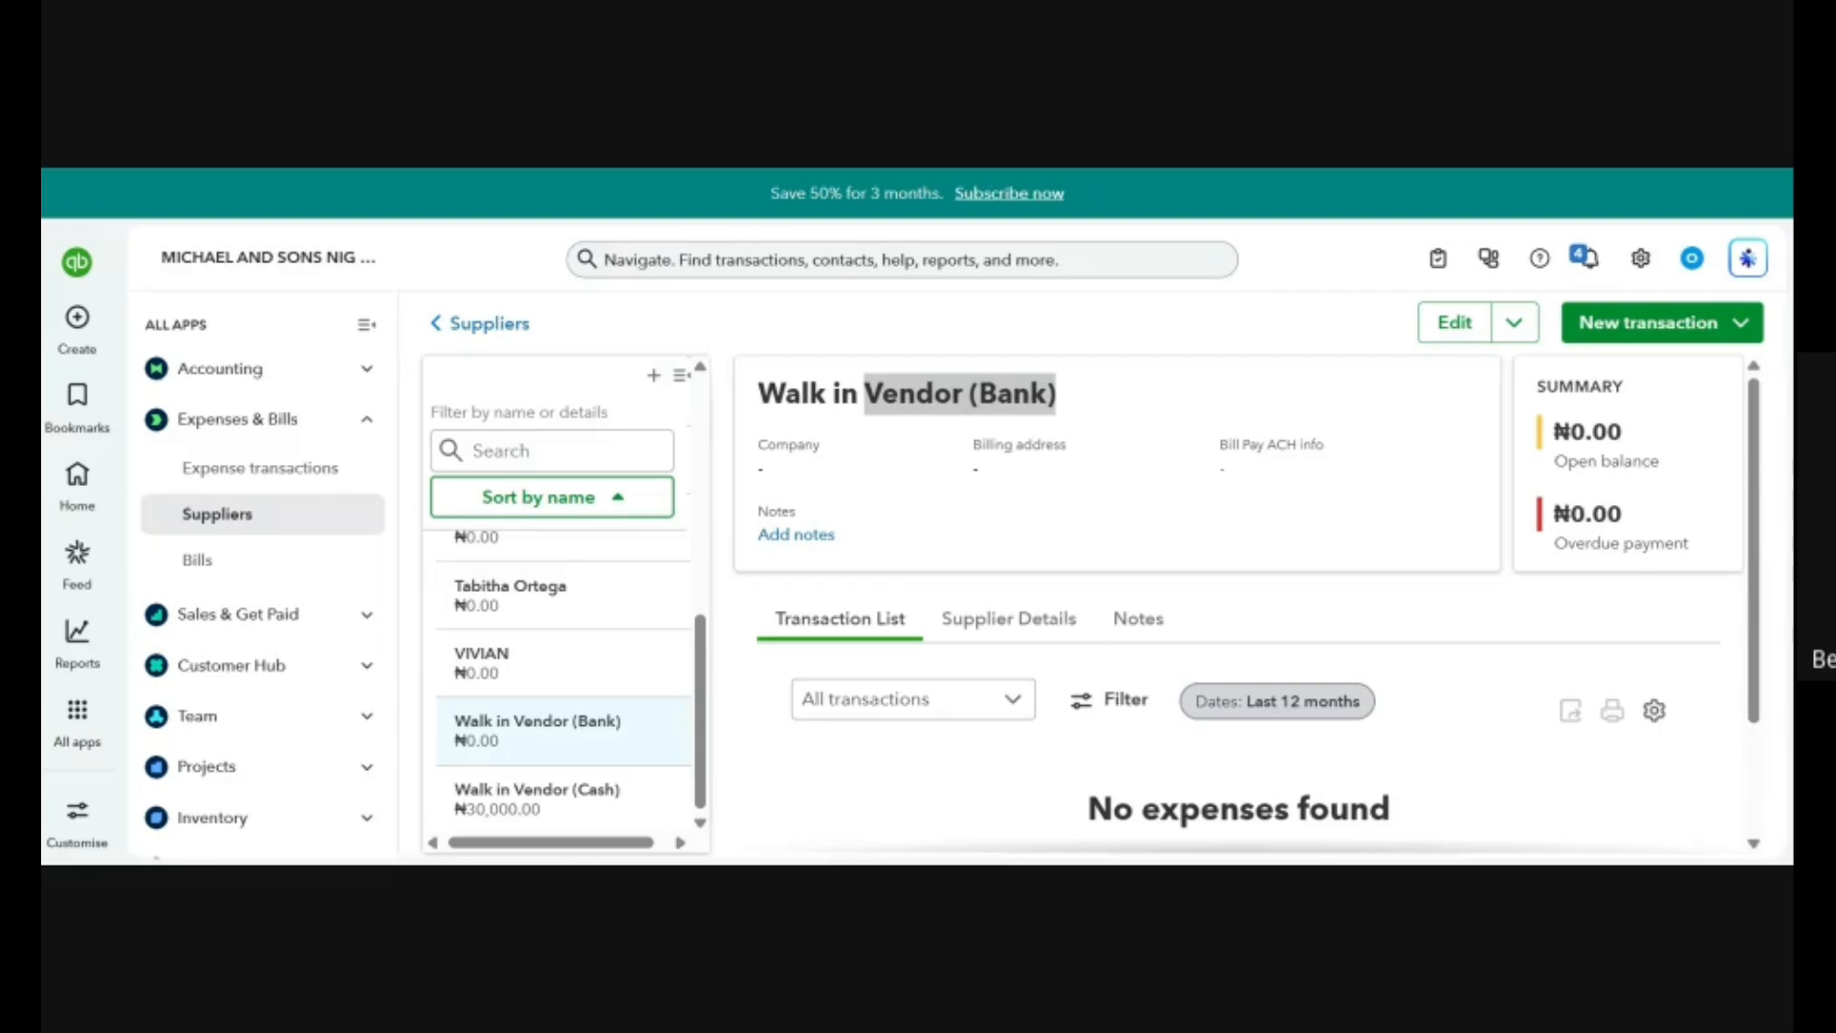
Return to the home page and look over the dashboard.
left_click(76, 319)
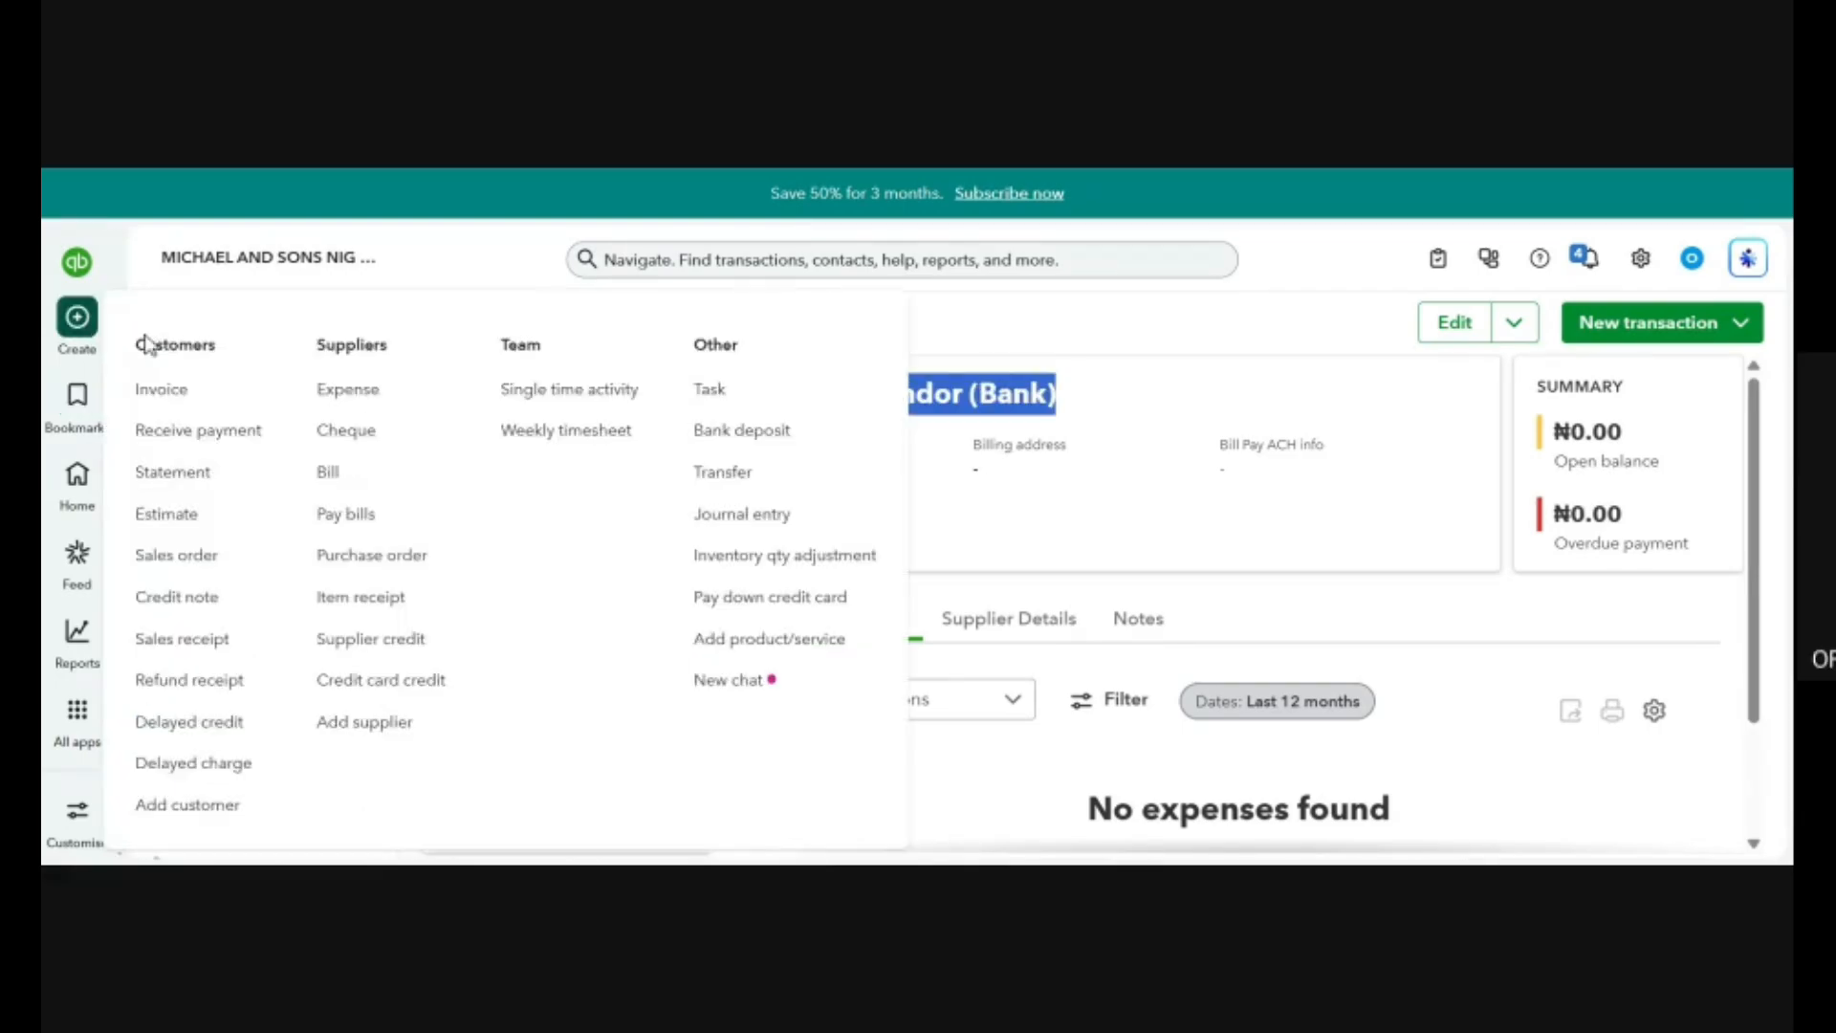
left_click(81, 474)
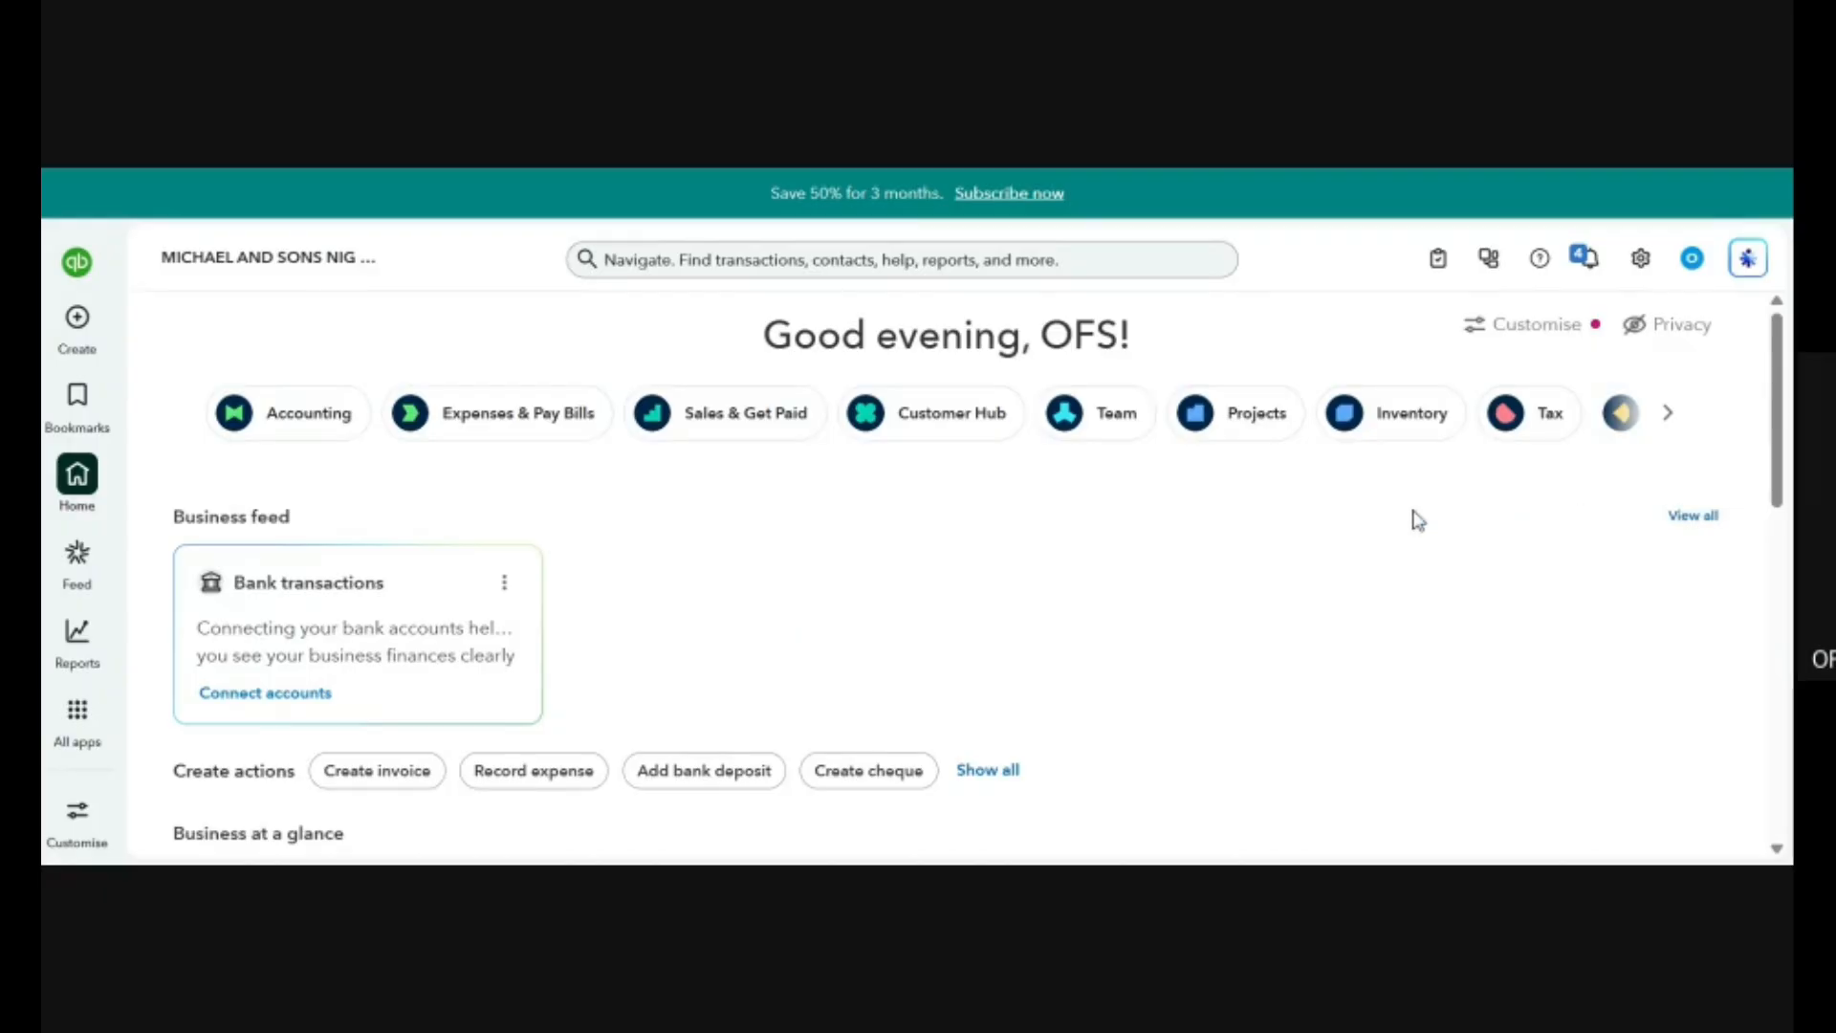
scroll(1413, 517, "down", 5)
scroll(1419, 519, "up", 5)
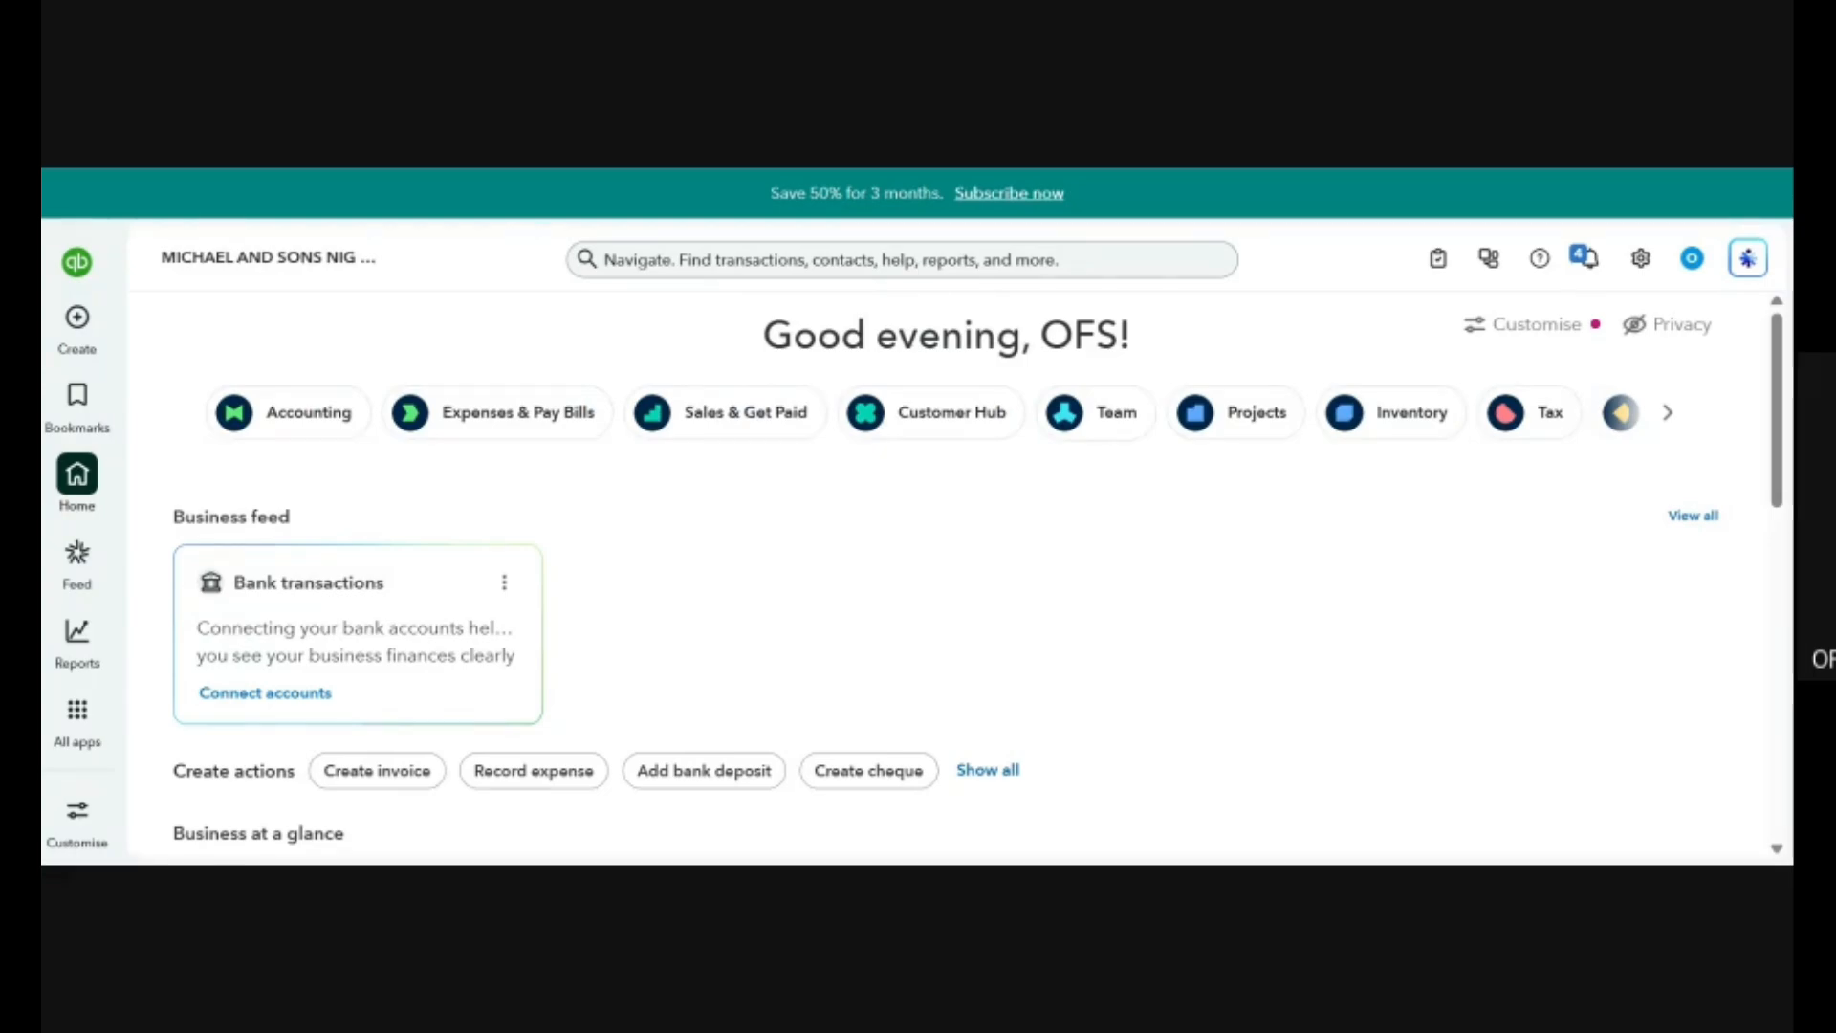
Start a new journal entry and set its journal date to 07/04/2026.
left_click(77, 320)
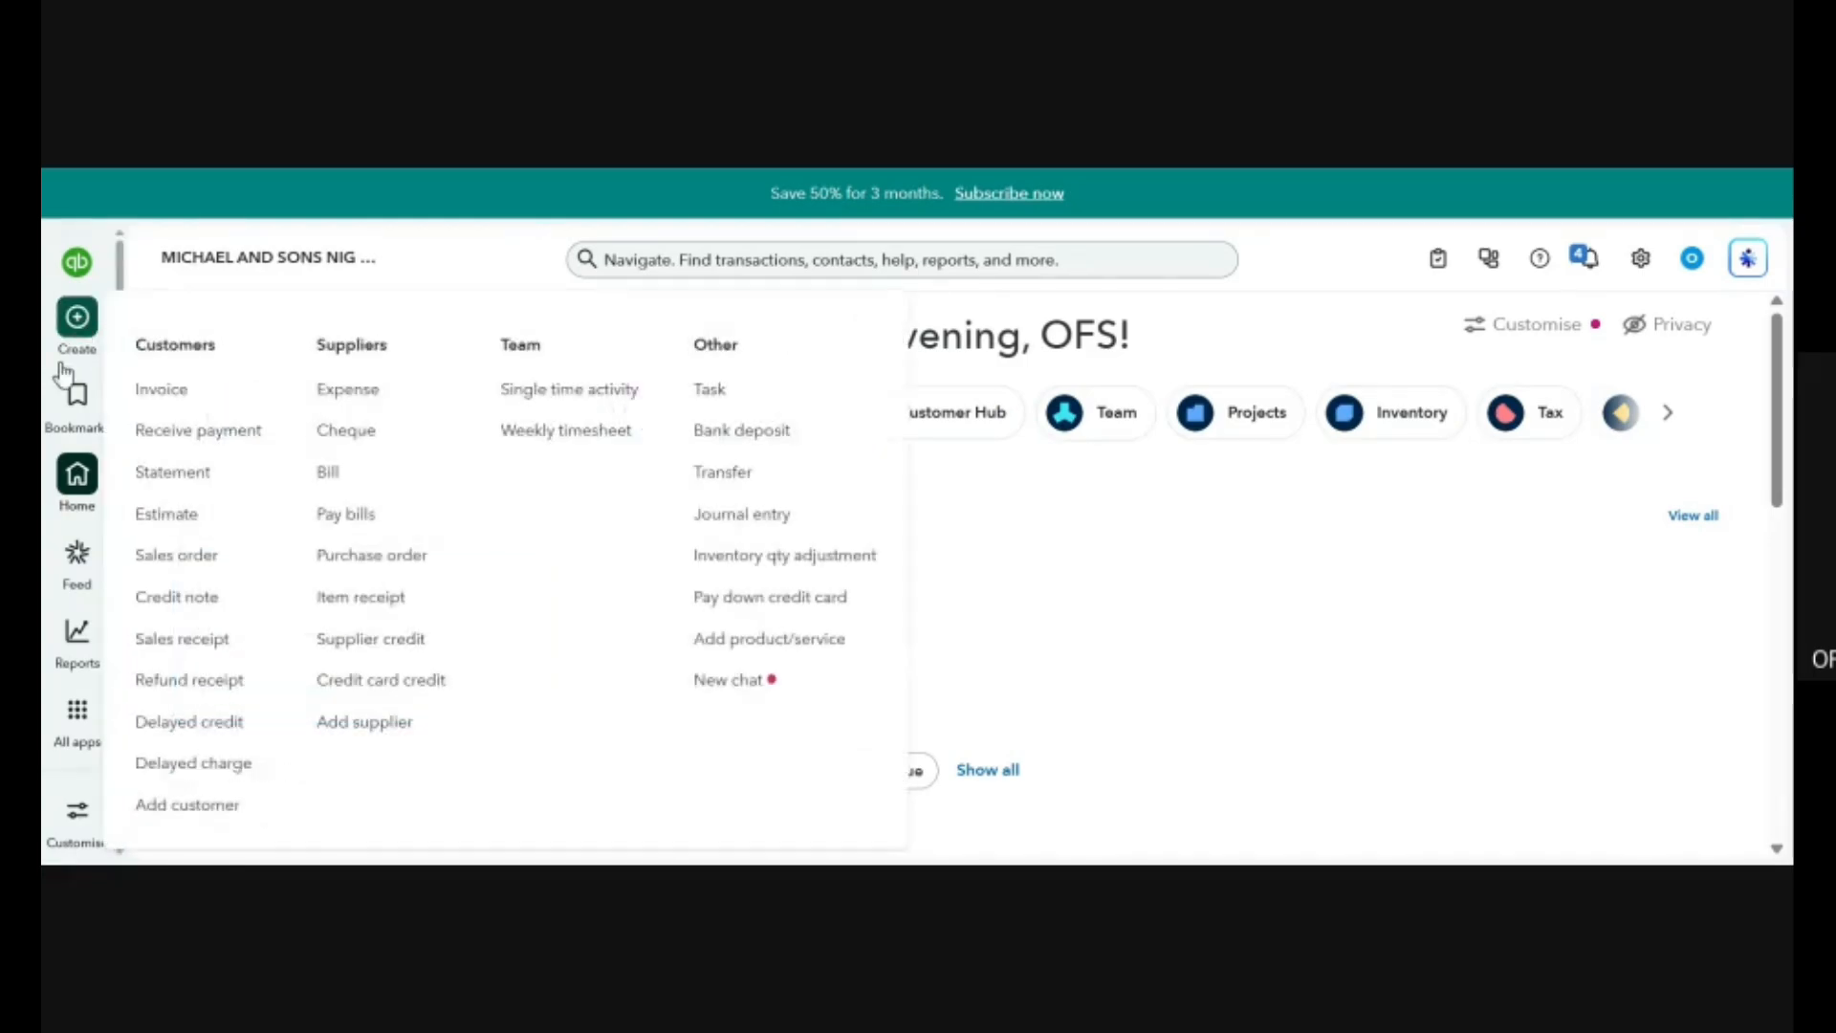
left_click(790, 523)
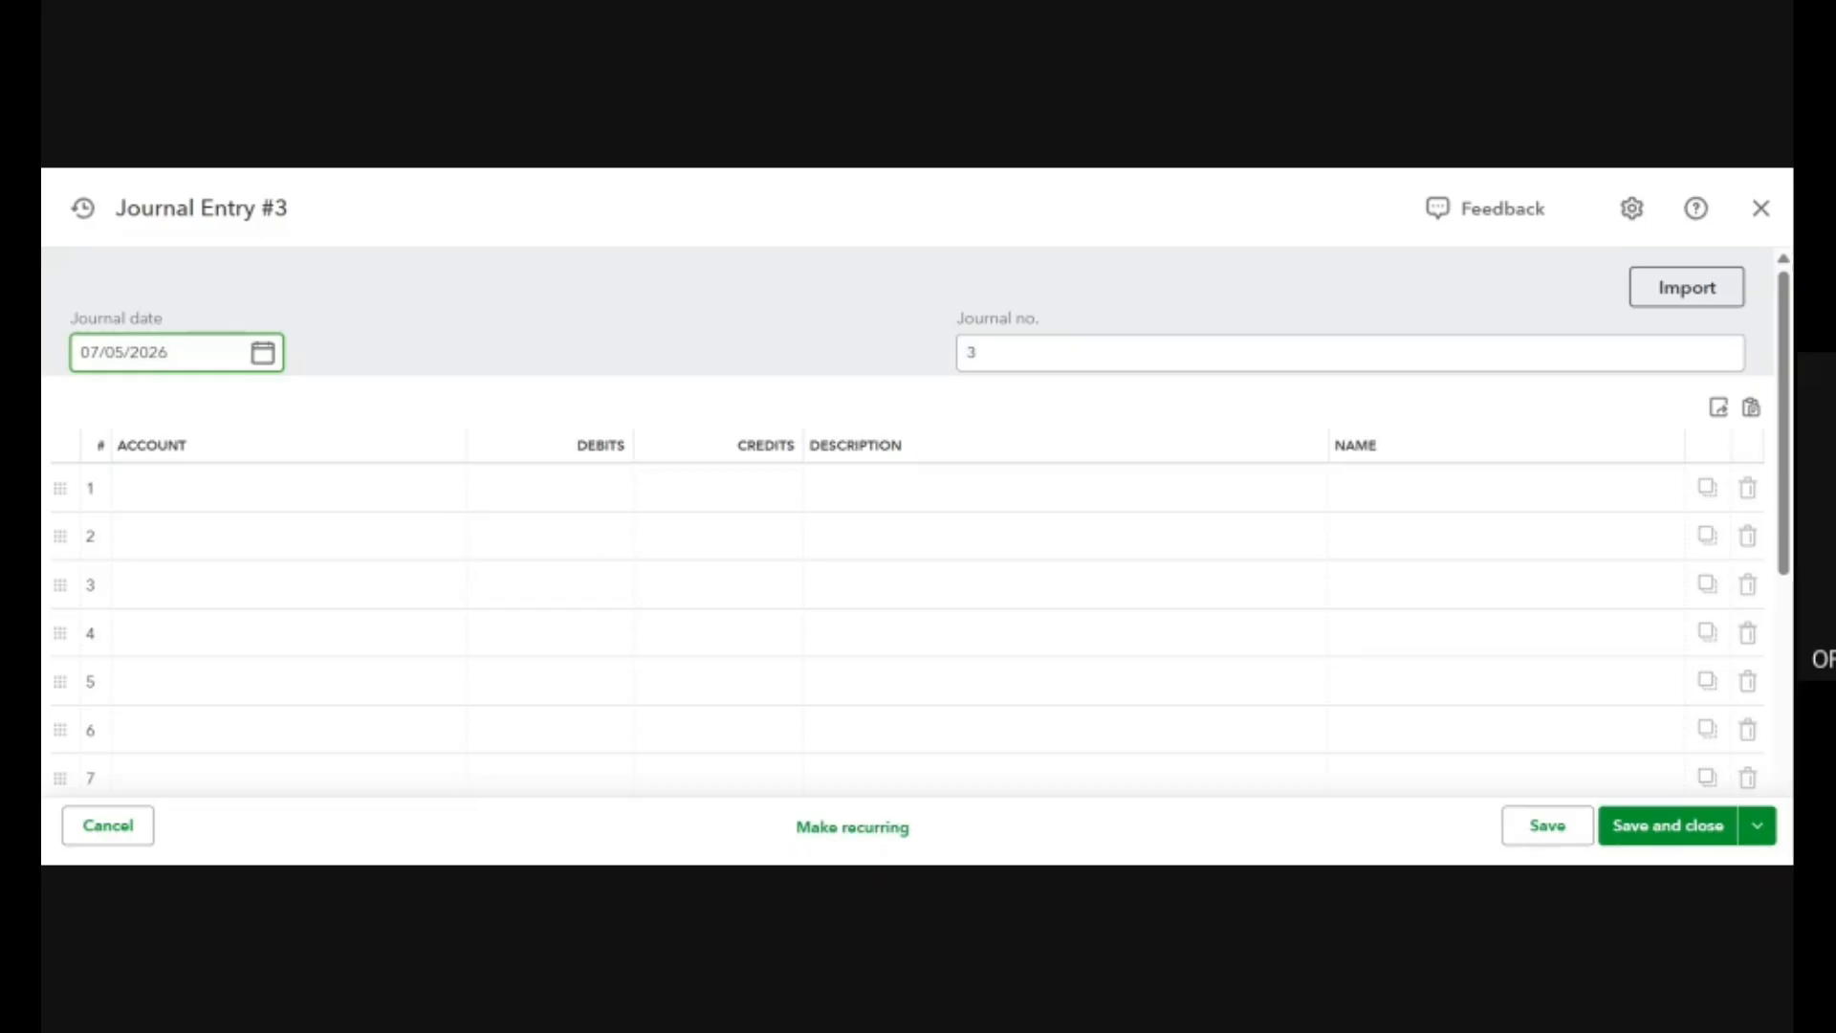
left_click(262, 360)
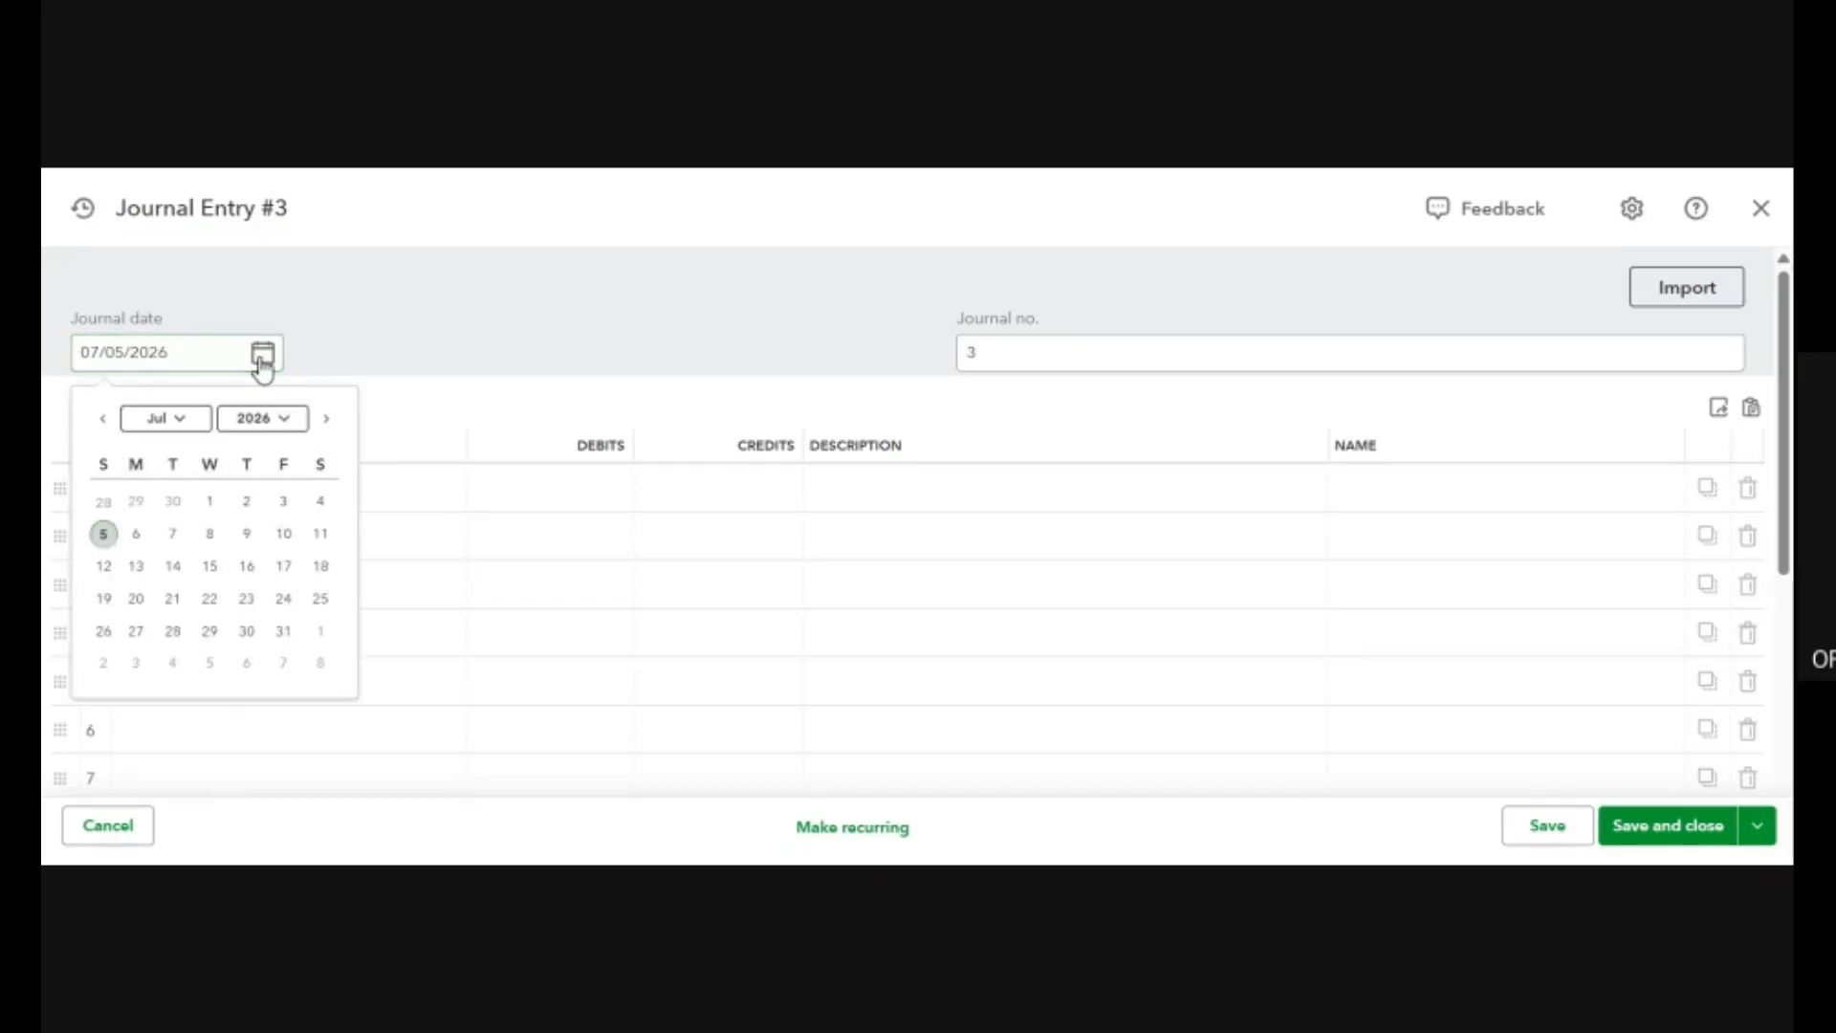
left_click(325, 509)
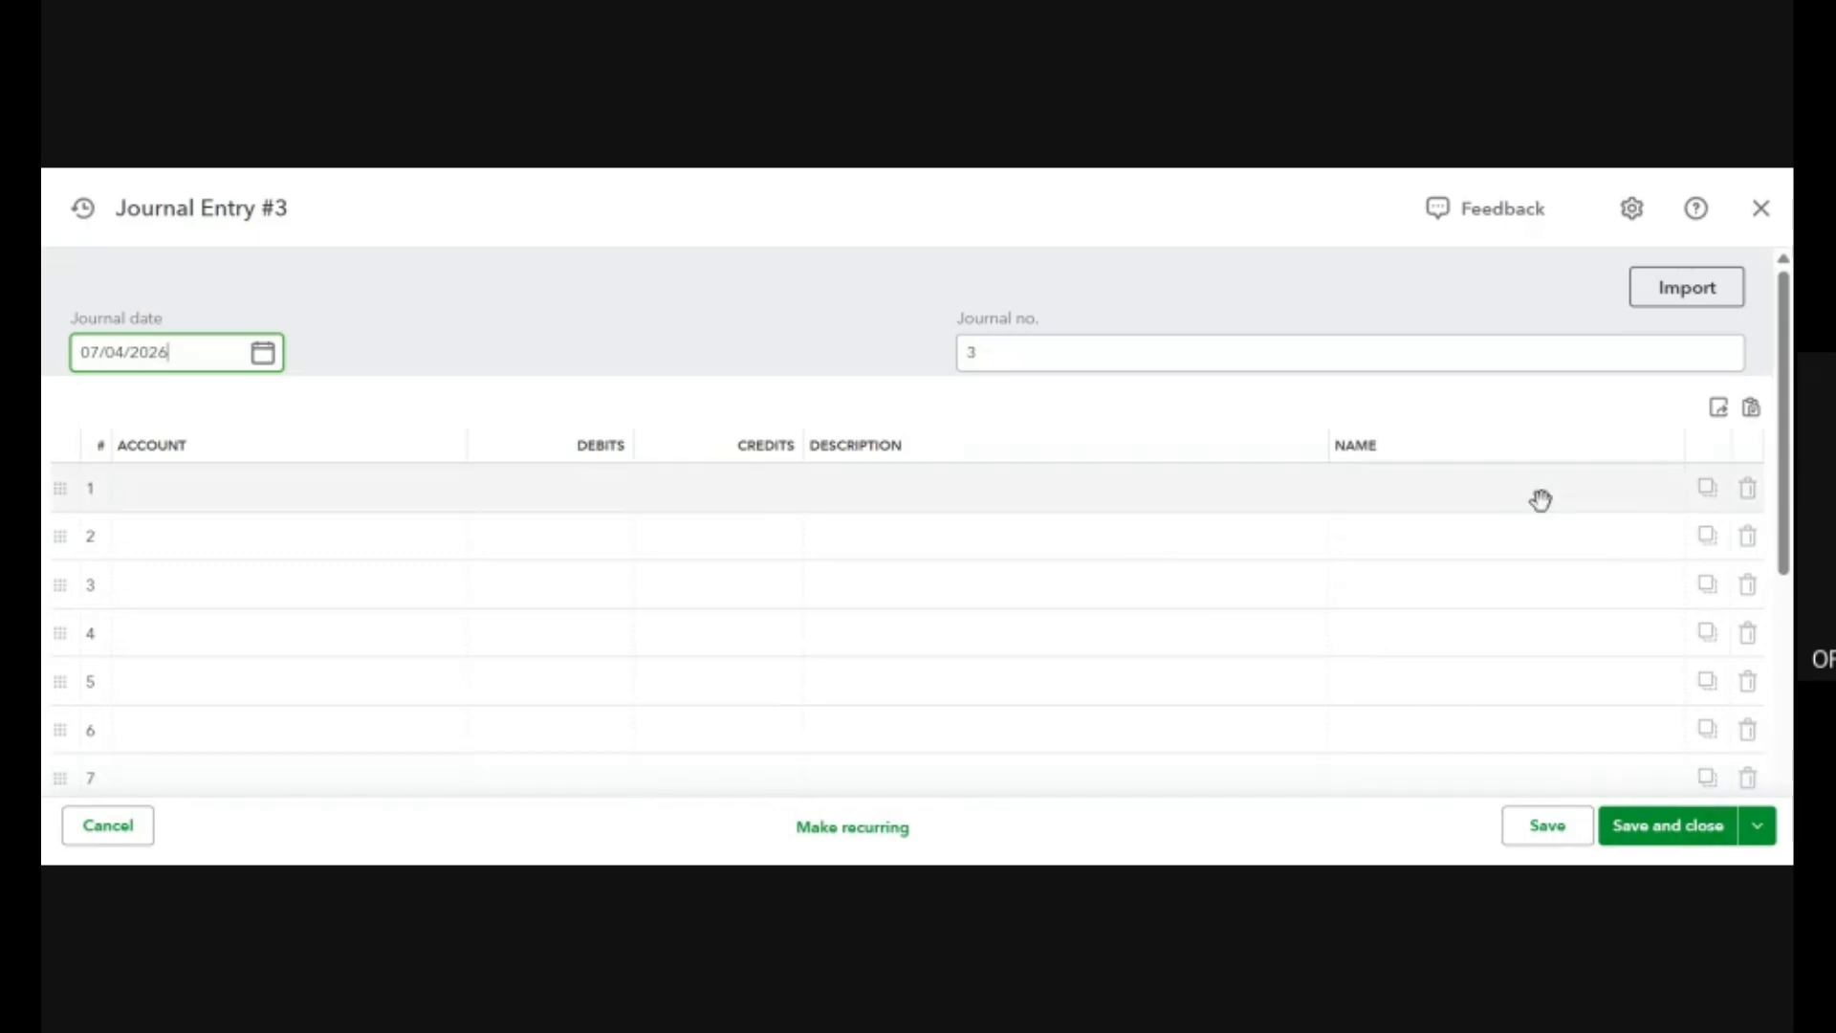
left_click(264, 359)
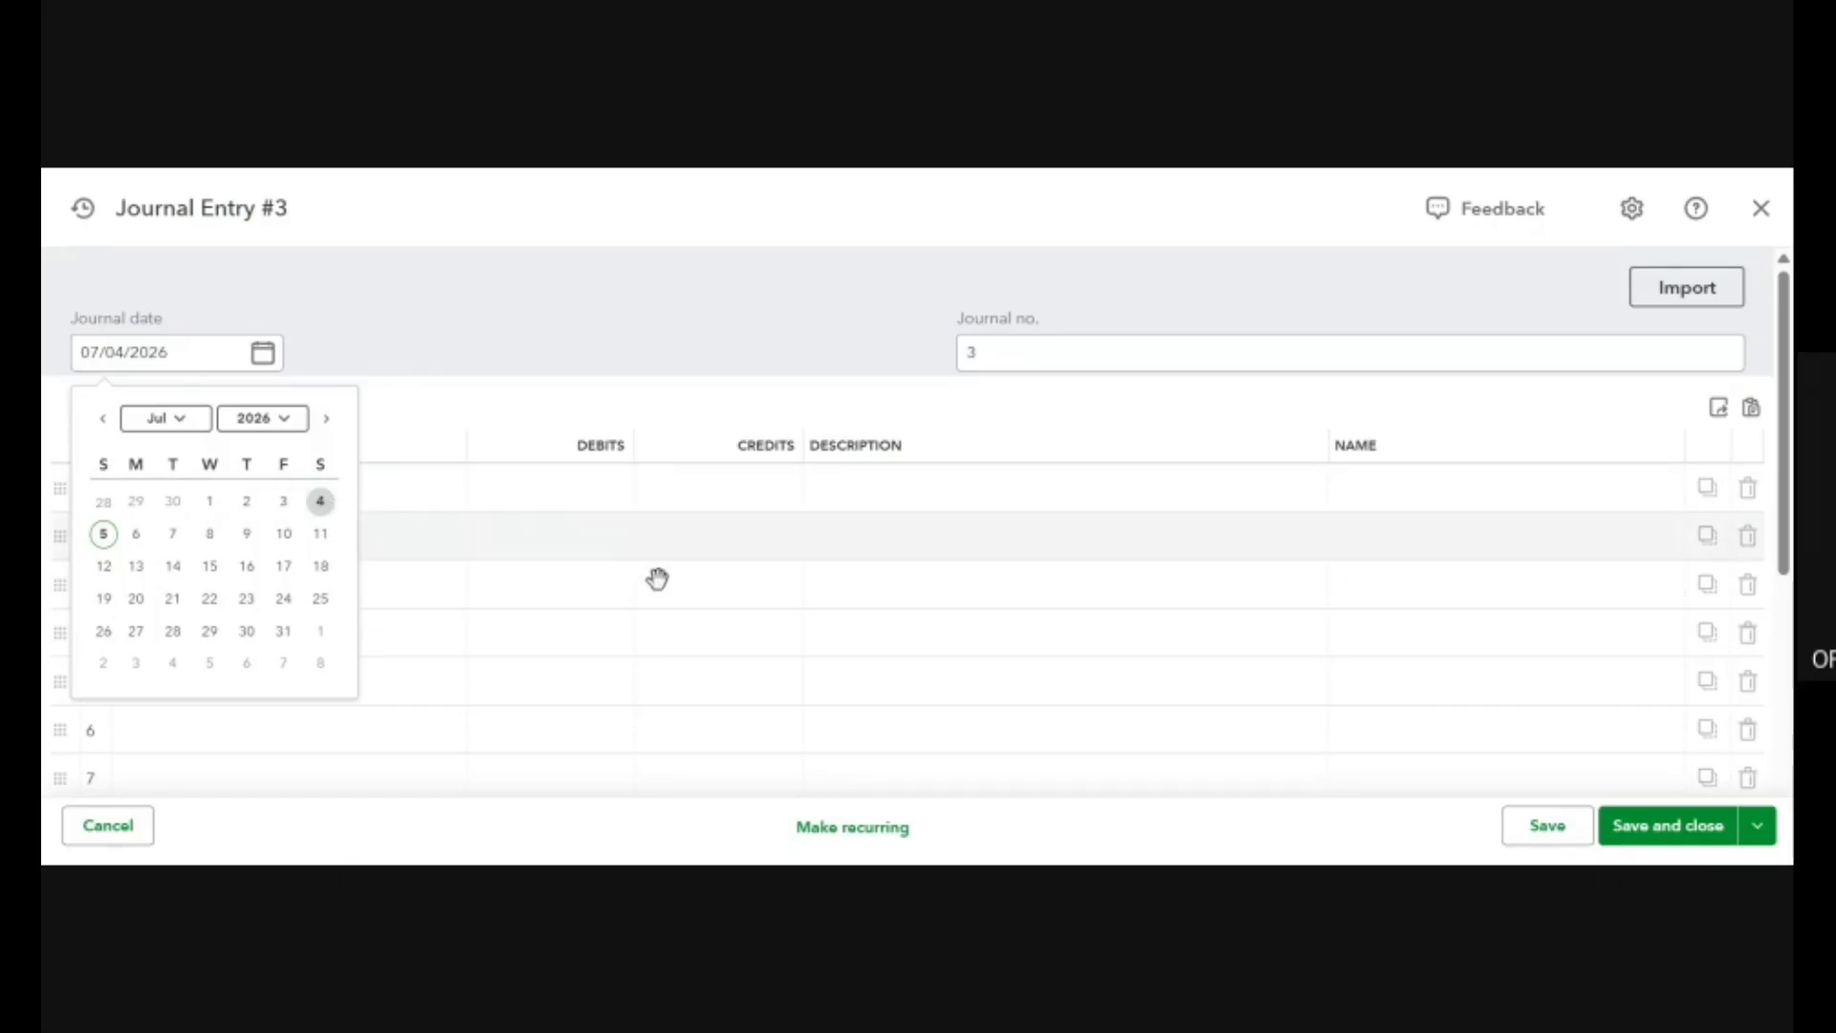
left_click(777, 283)
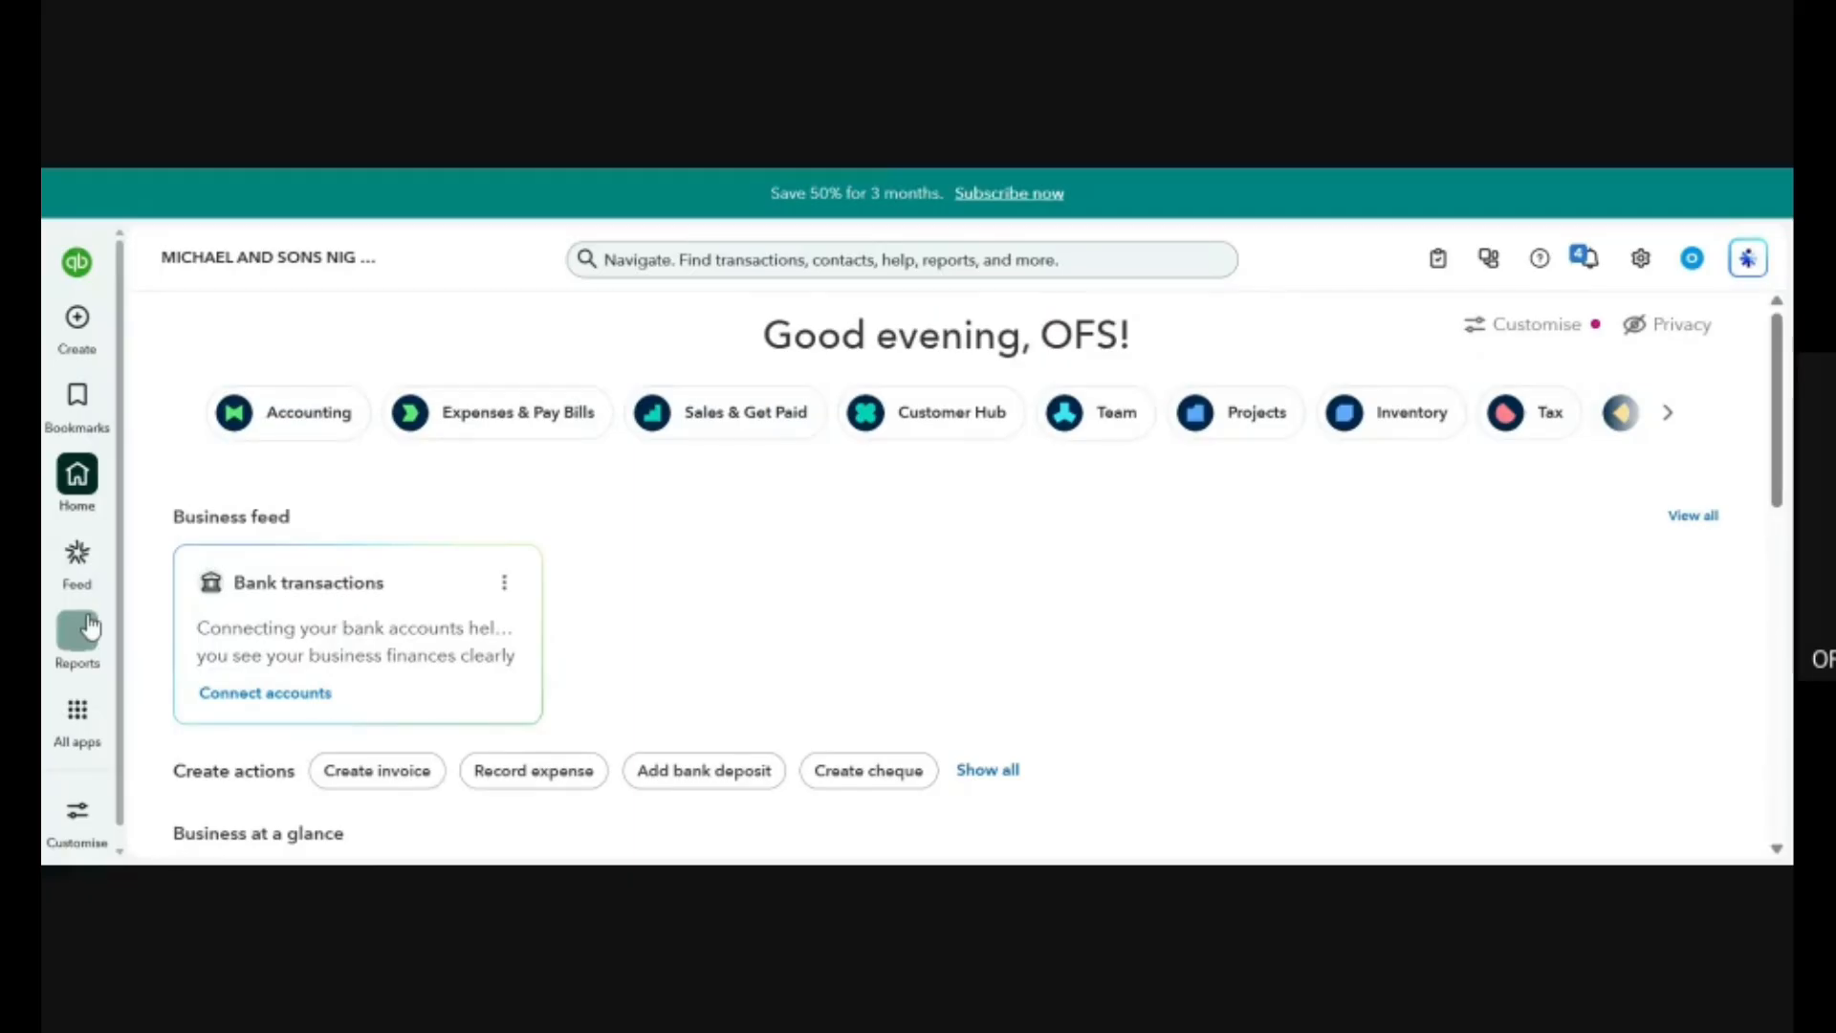
Open the tax overview and examine its introduction to collecting and tracking tax on invoices and receipts.
mouse_move(77, 711)
mouse_move(219, 428)
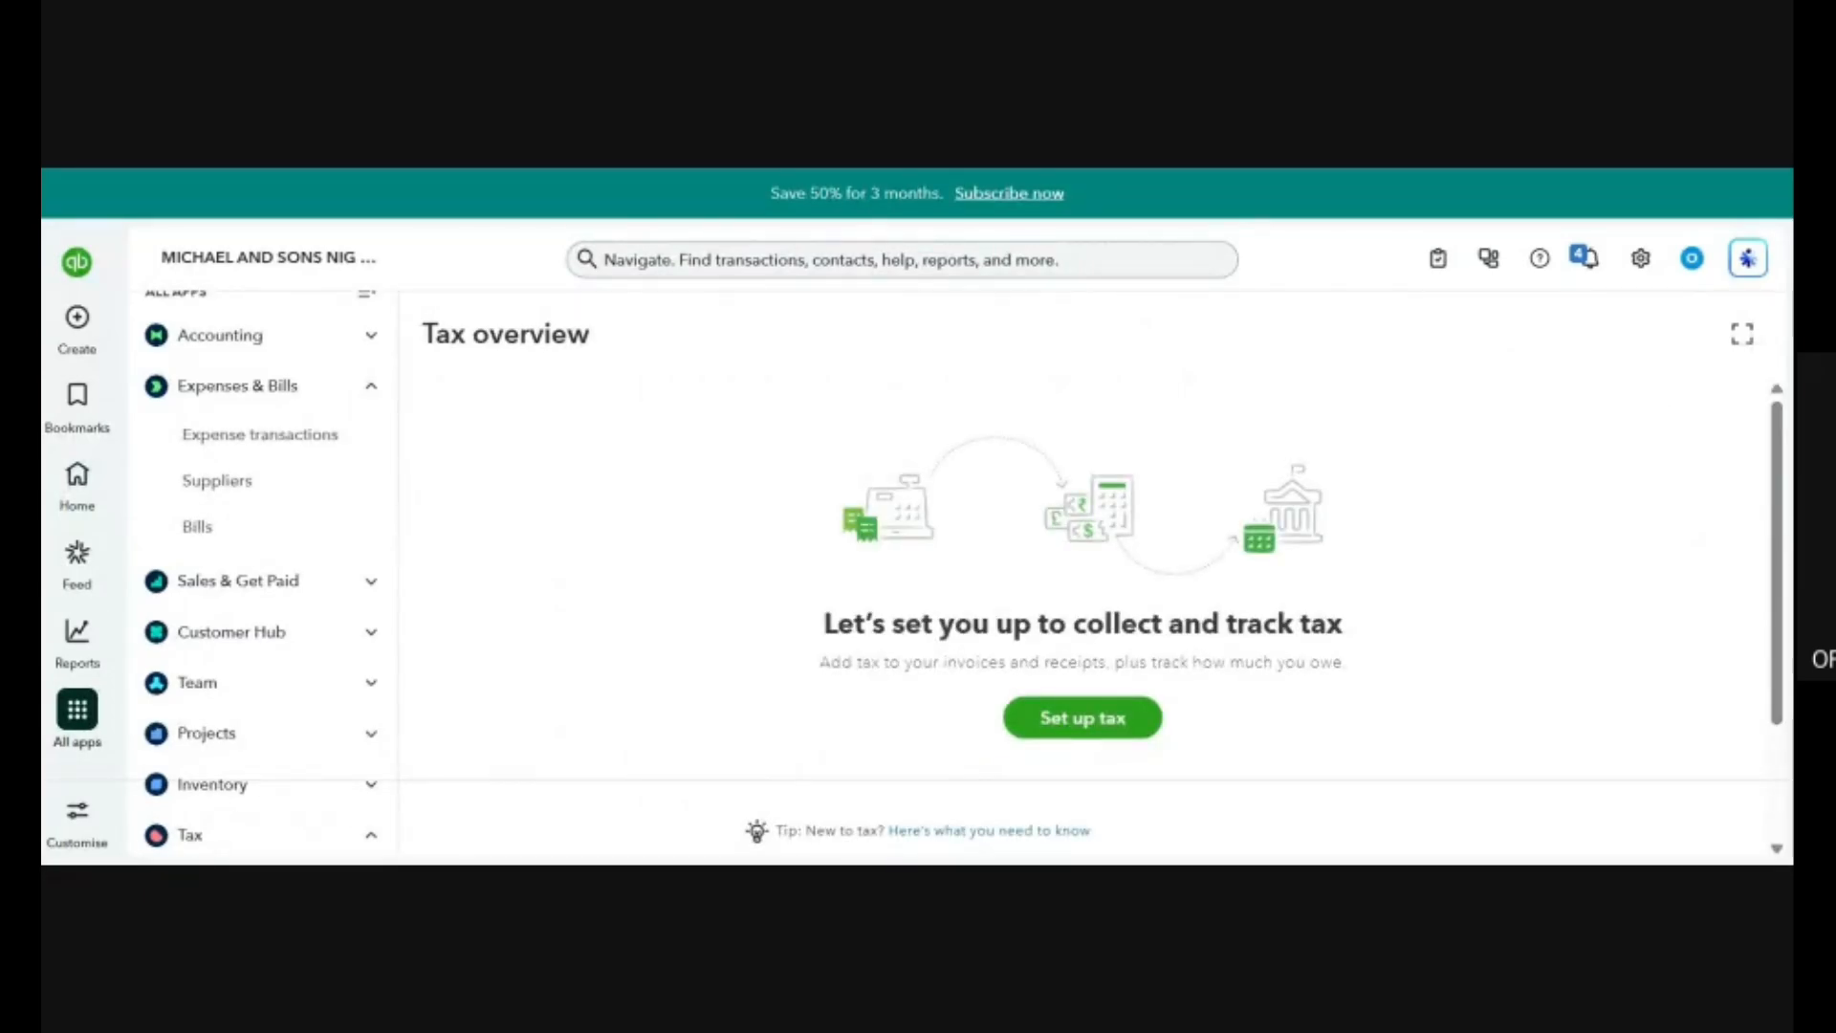
mouse_move(832, 476)
left_mouse_down()
mouse_move(943, 770)
mouse_move(1647, 608)
mouse_move(760, 528)
mouse_move(725, 572)
left_mouse_up()
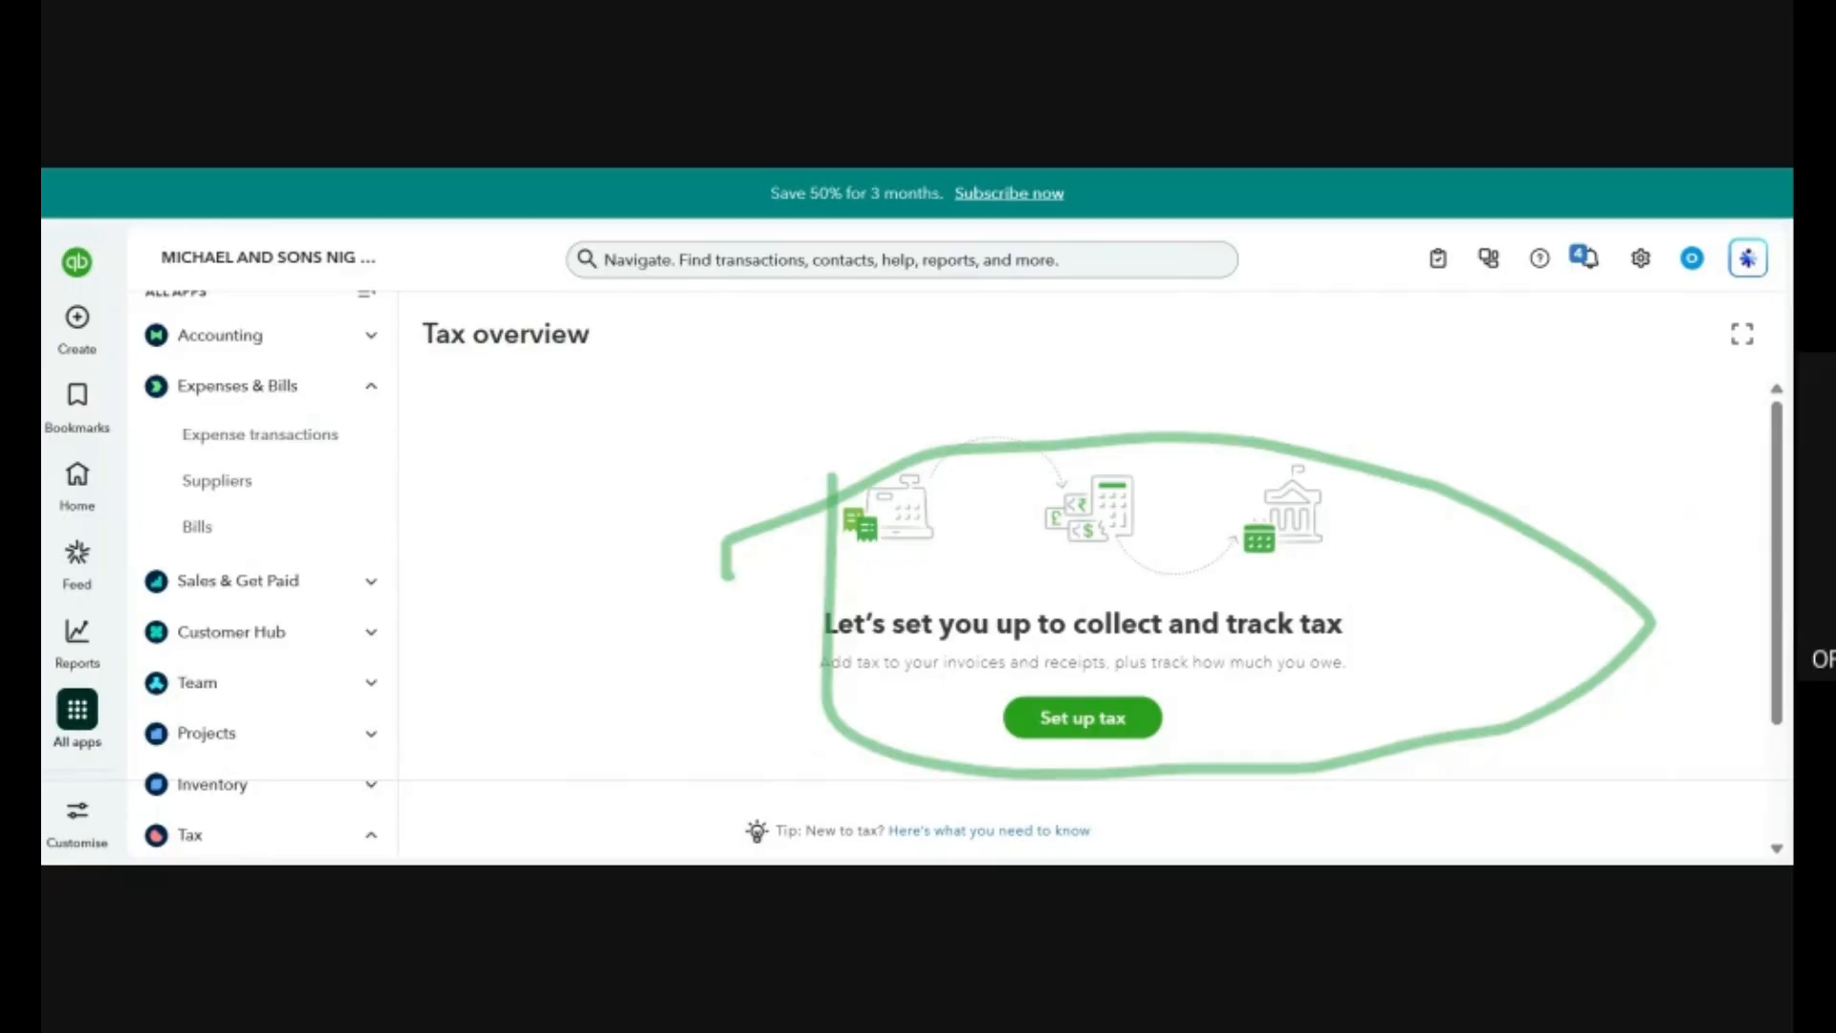
left_click_drag(820, 662, 1107, 661)
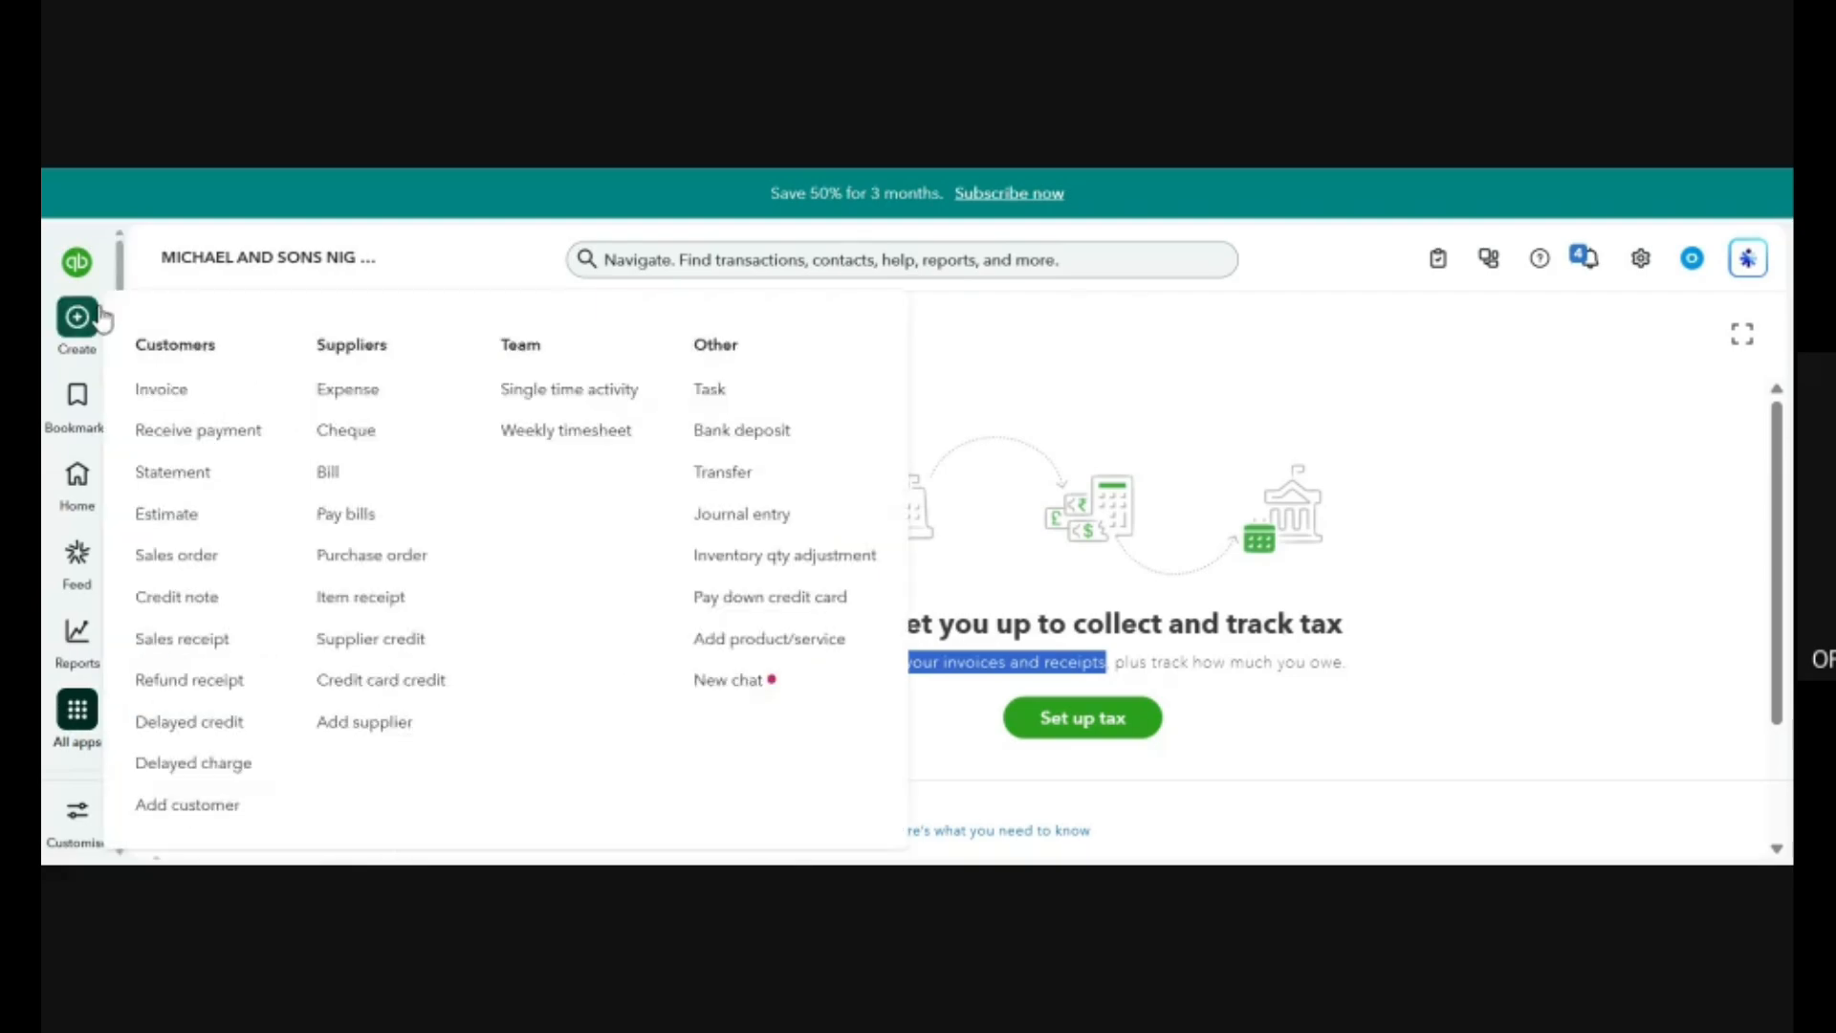
Reopen the tax overview from the home page and collapse the Expenses & Bills group.
left_click(76, 476)
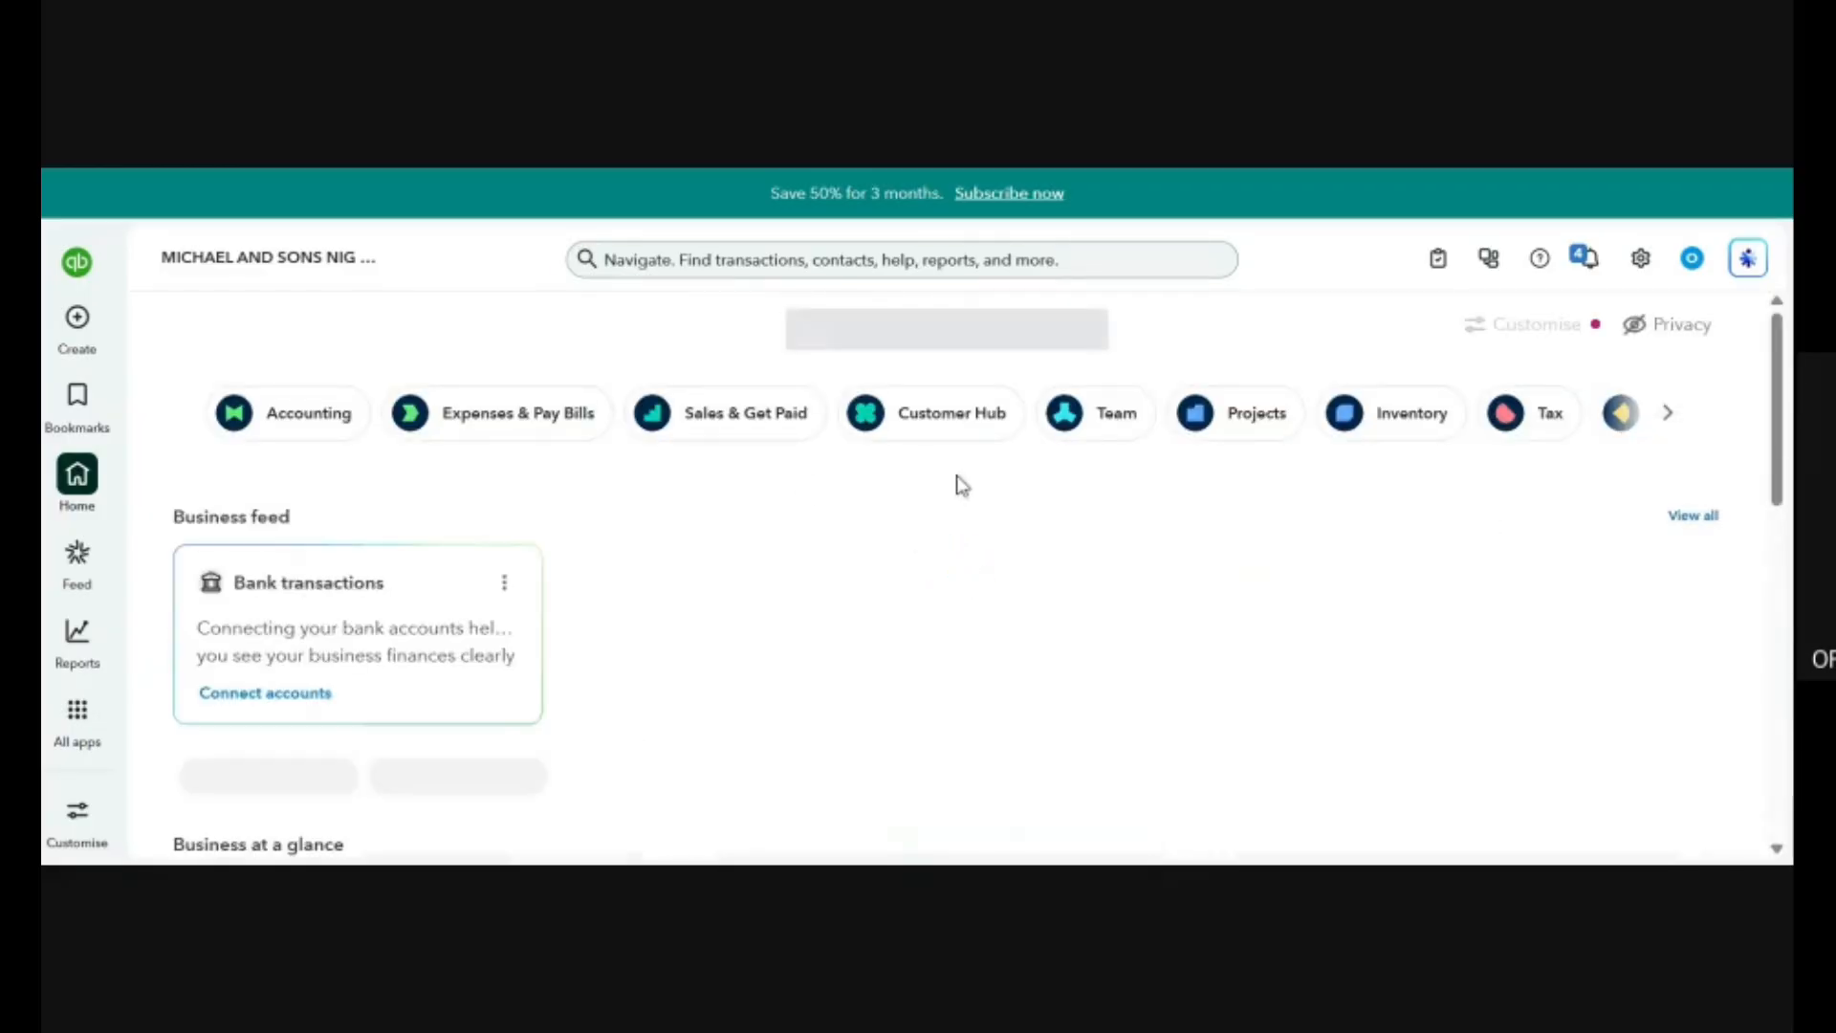
left_click(1524, 417)
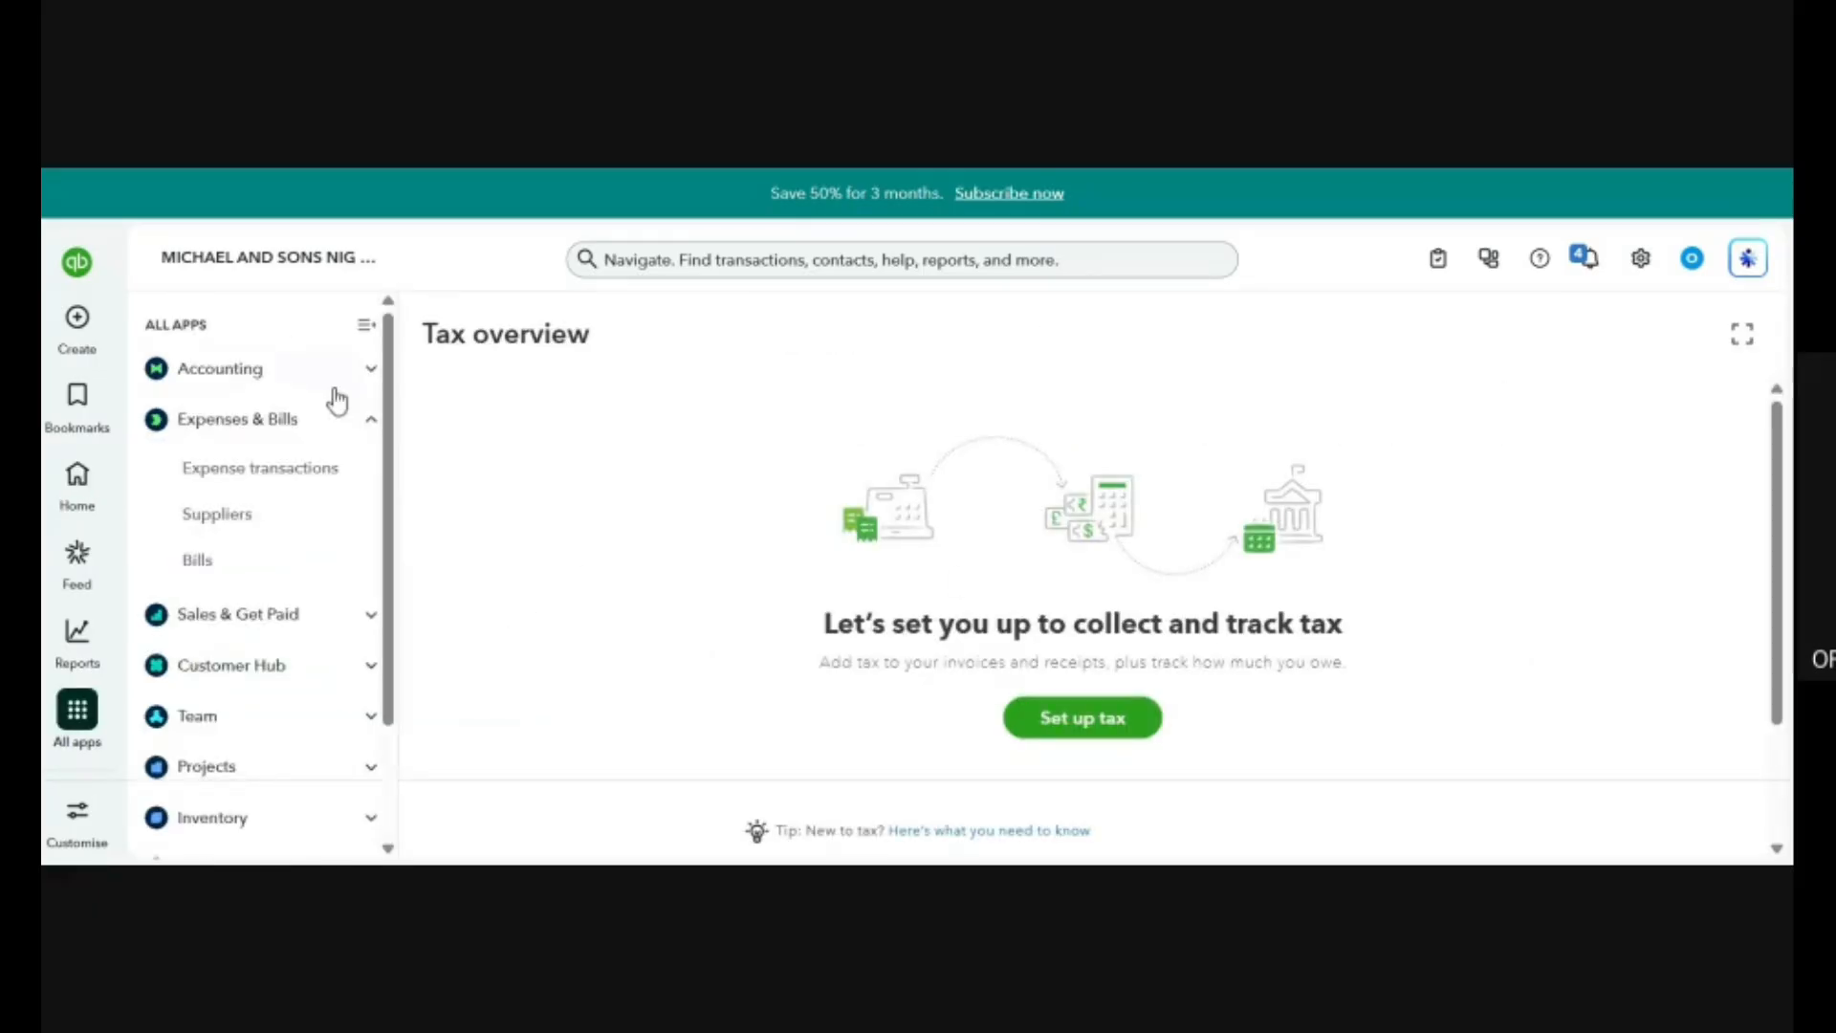
left_click(369, 426)
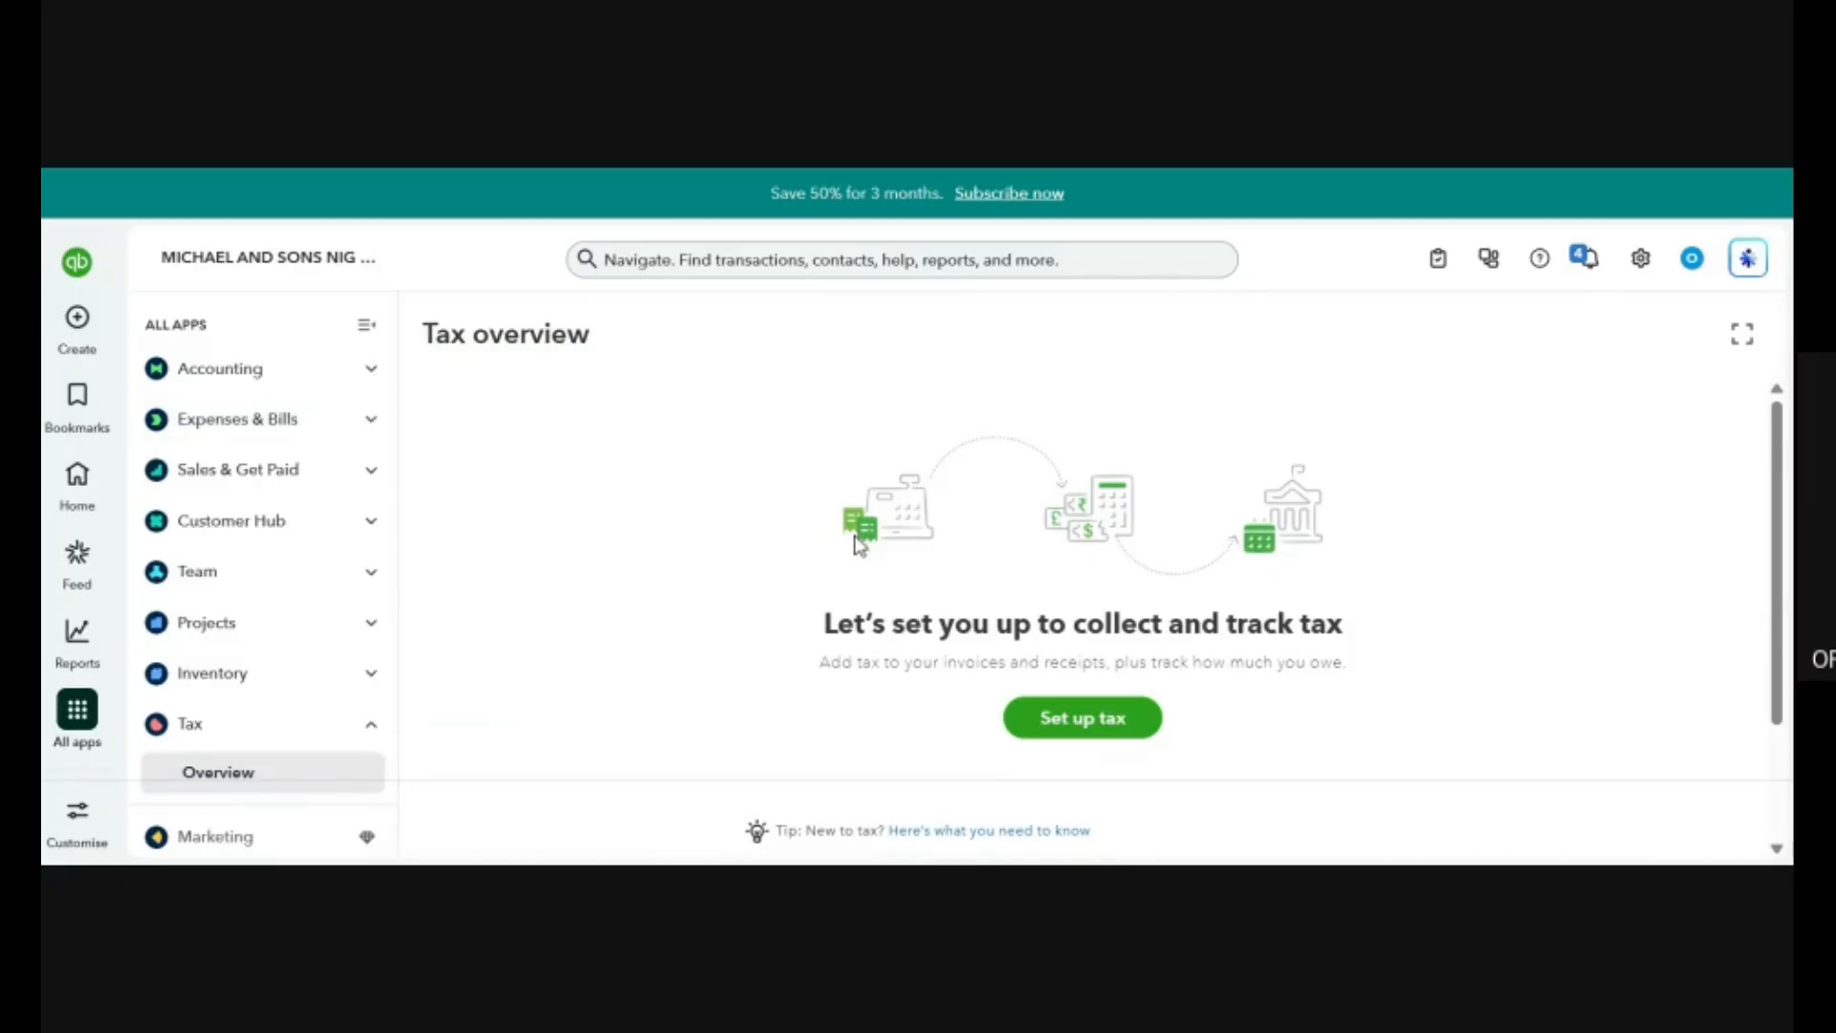
Start the sales tax setup and proceed with the commonly used tax codes for Nigeria.
left_click(1092, 732)
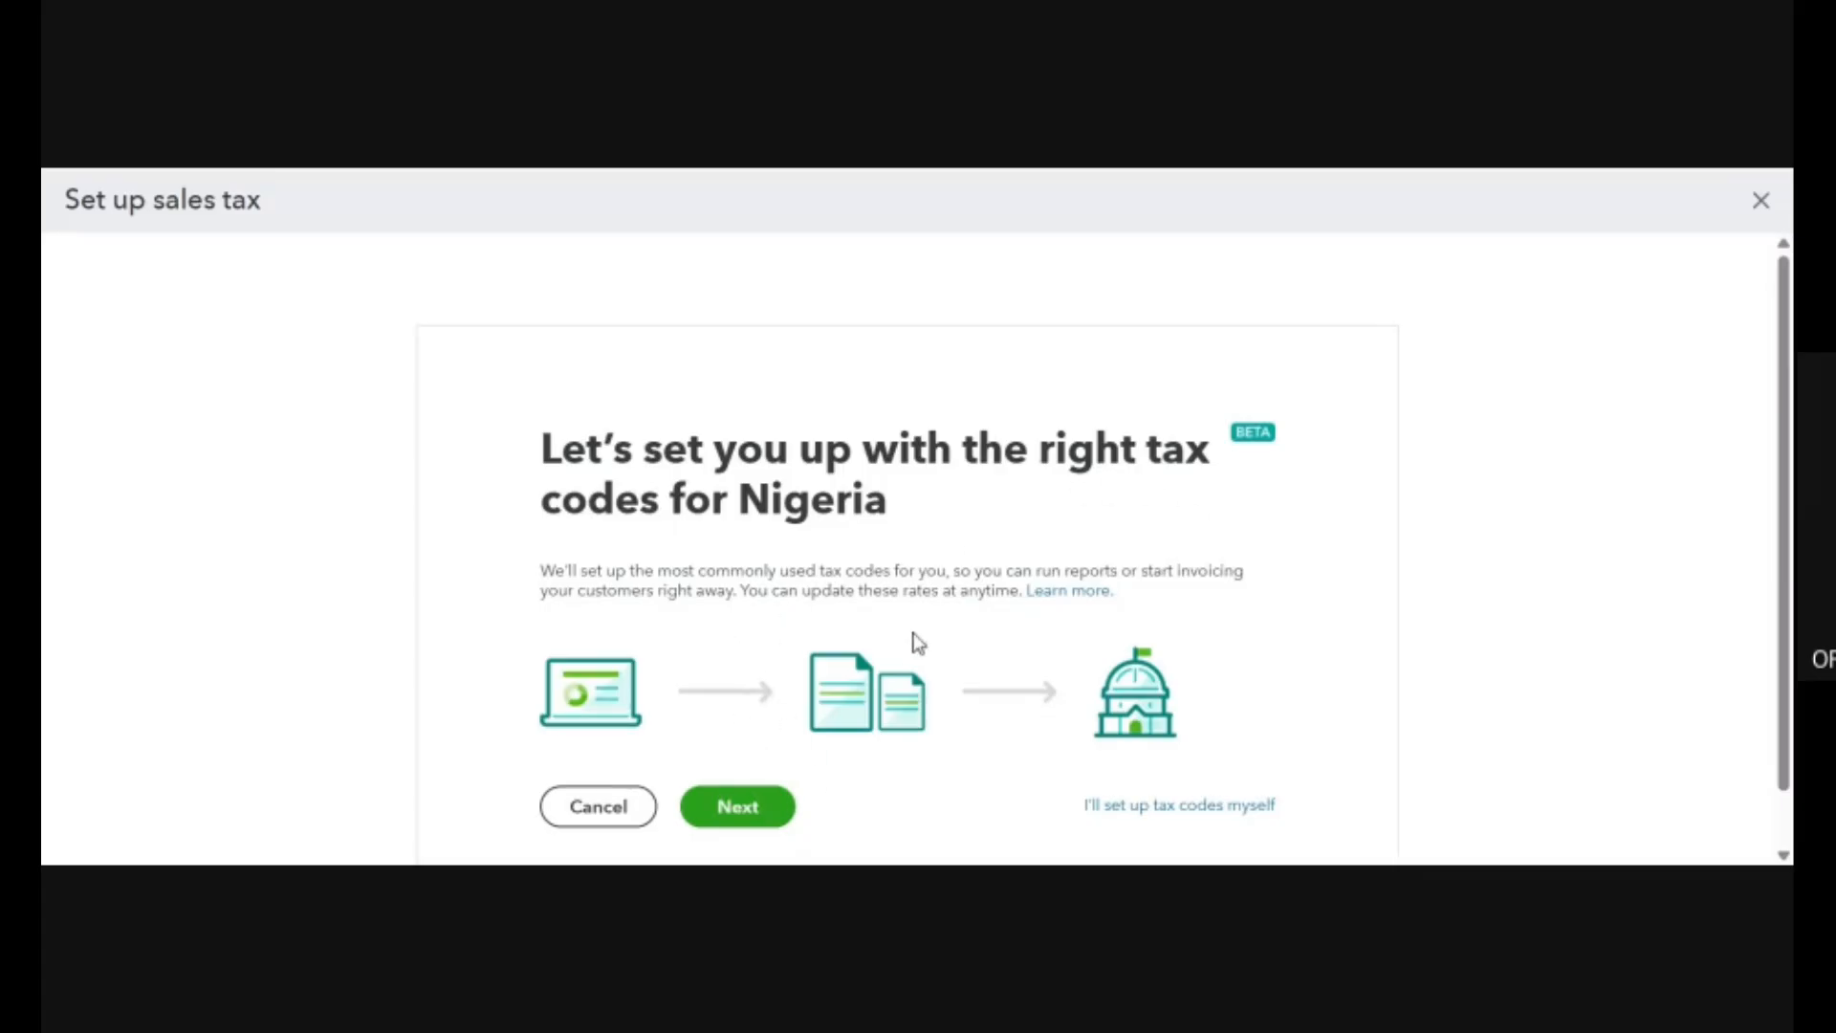
scroll(910, 644, "down", 1)
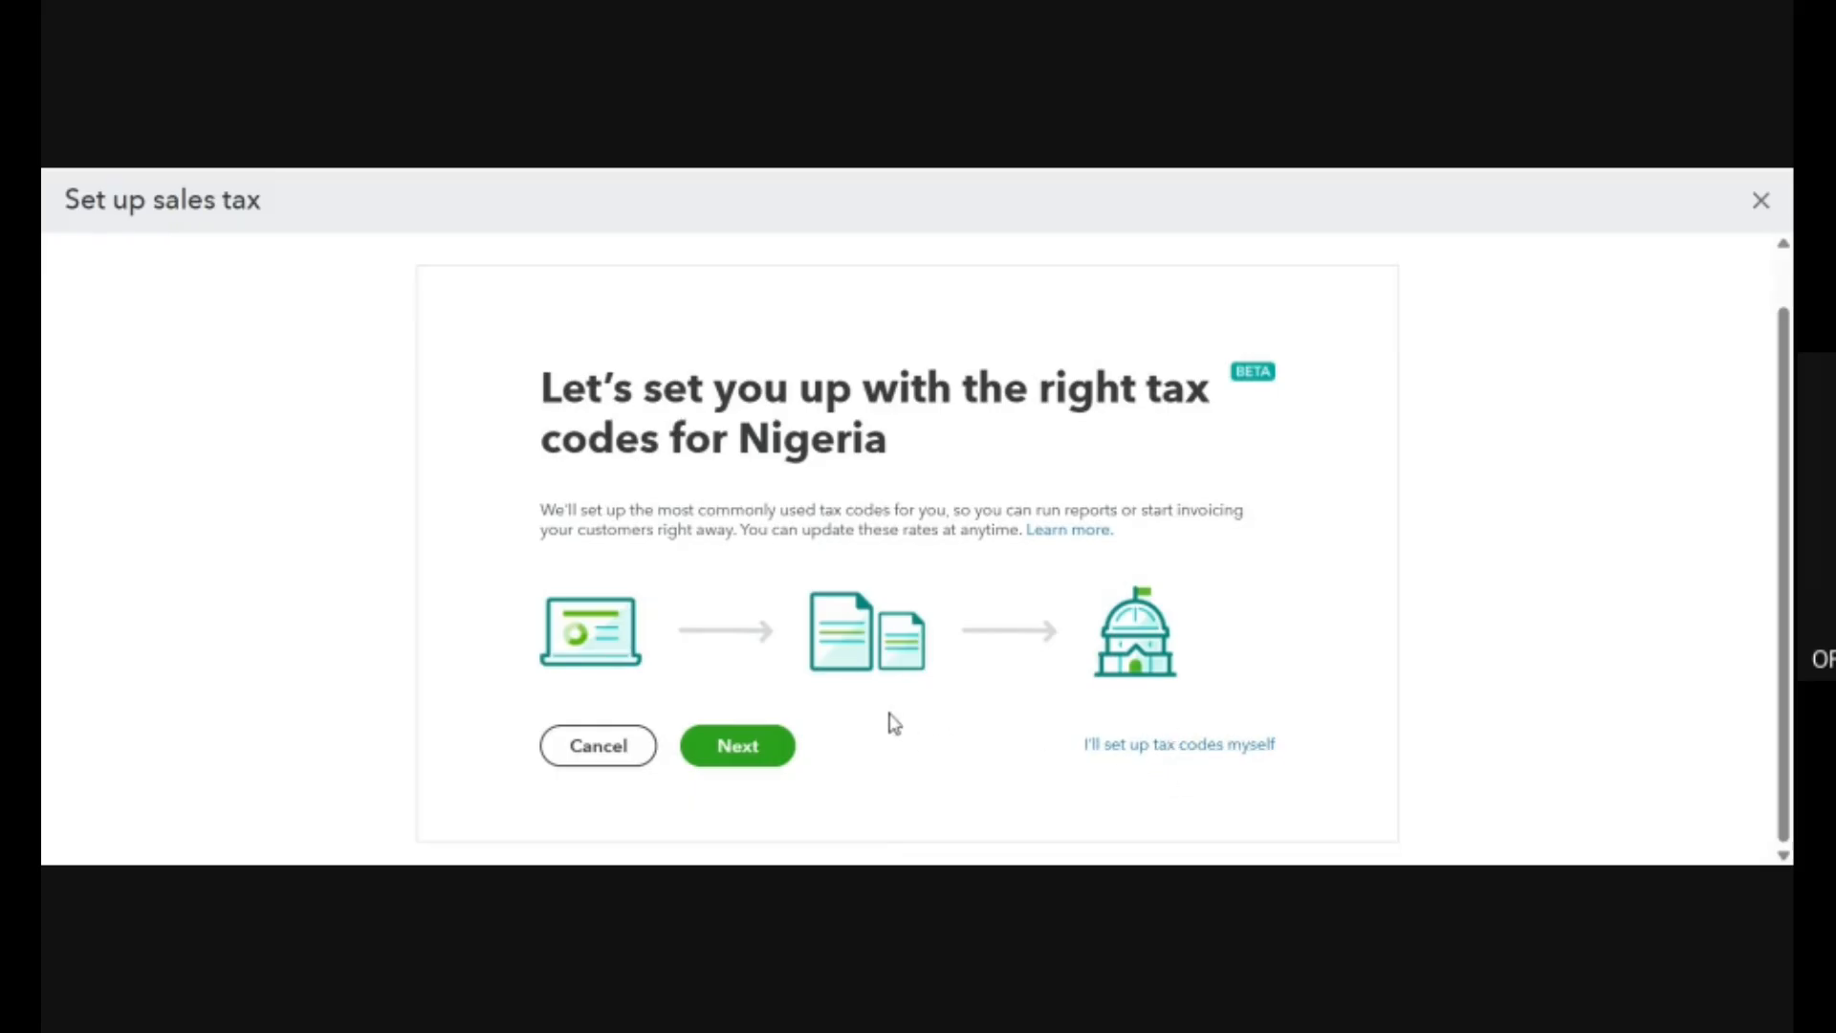
left_click(747, 759)
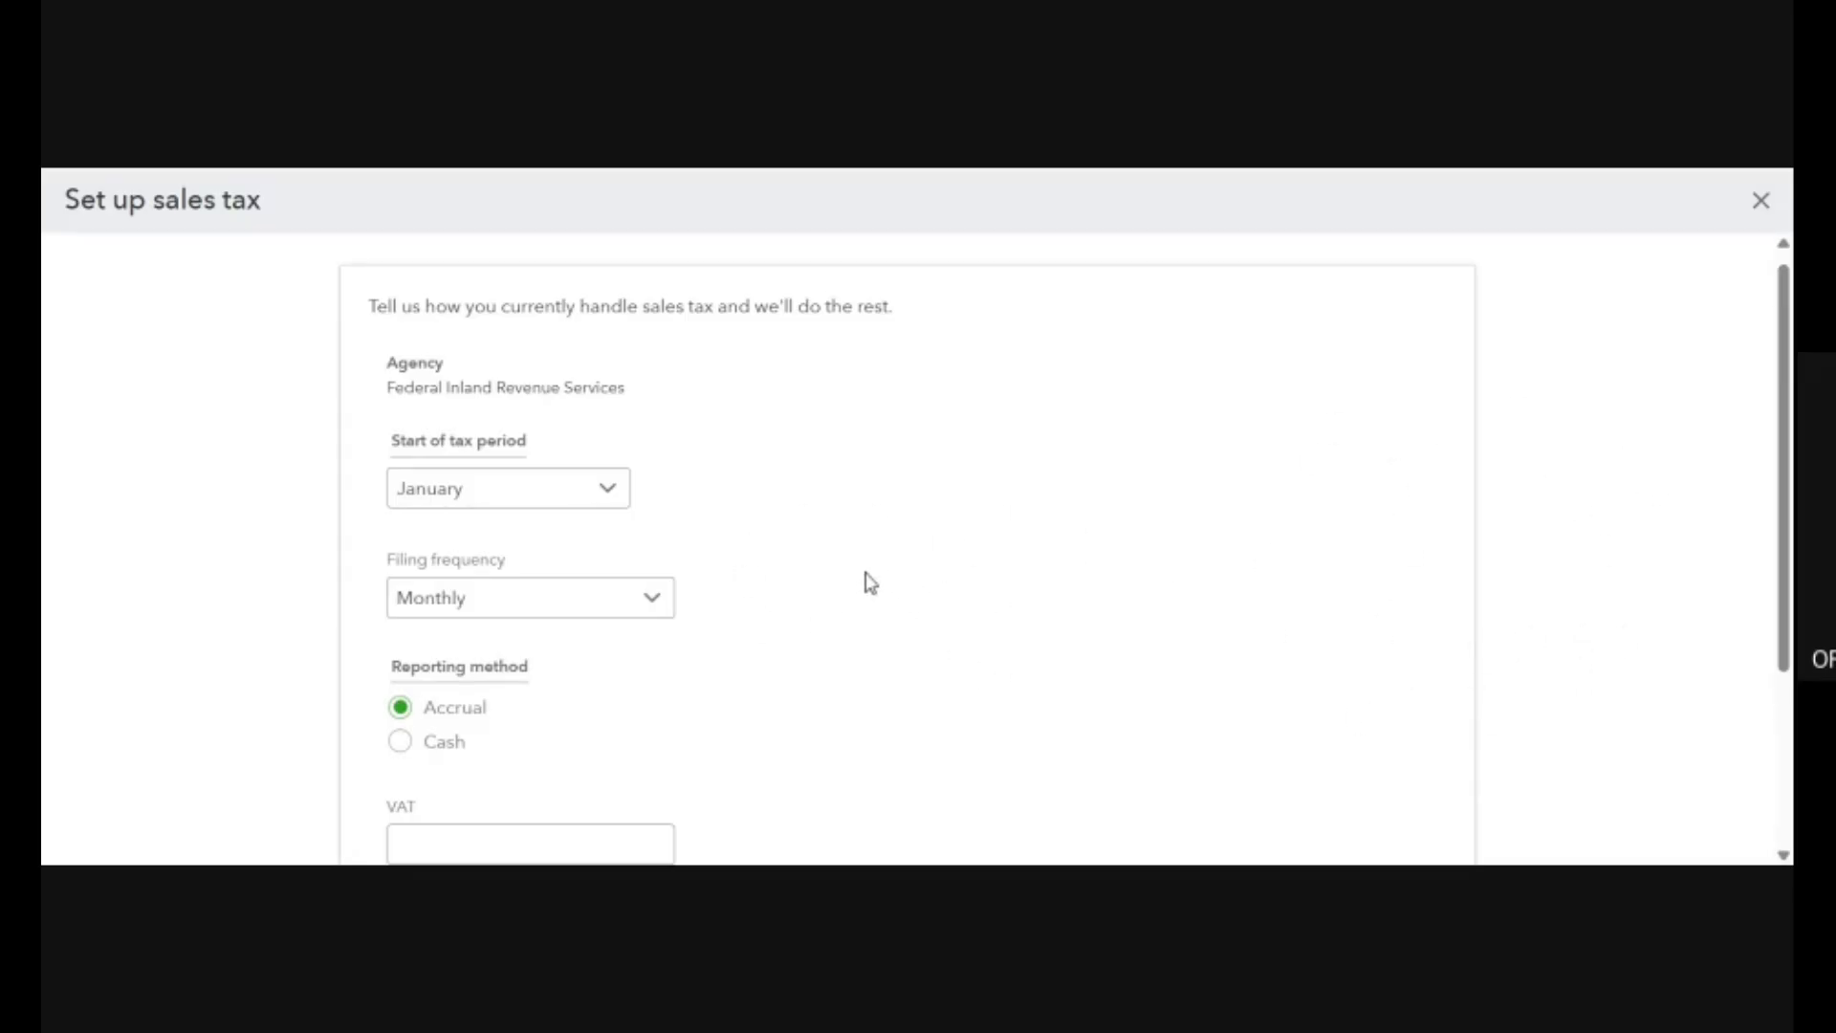
Examine the sales tax form's agency, tax period, filing frequency, reporting method, VAT and TIN fields.
scroll(871, 583, "down", 5)
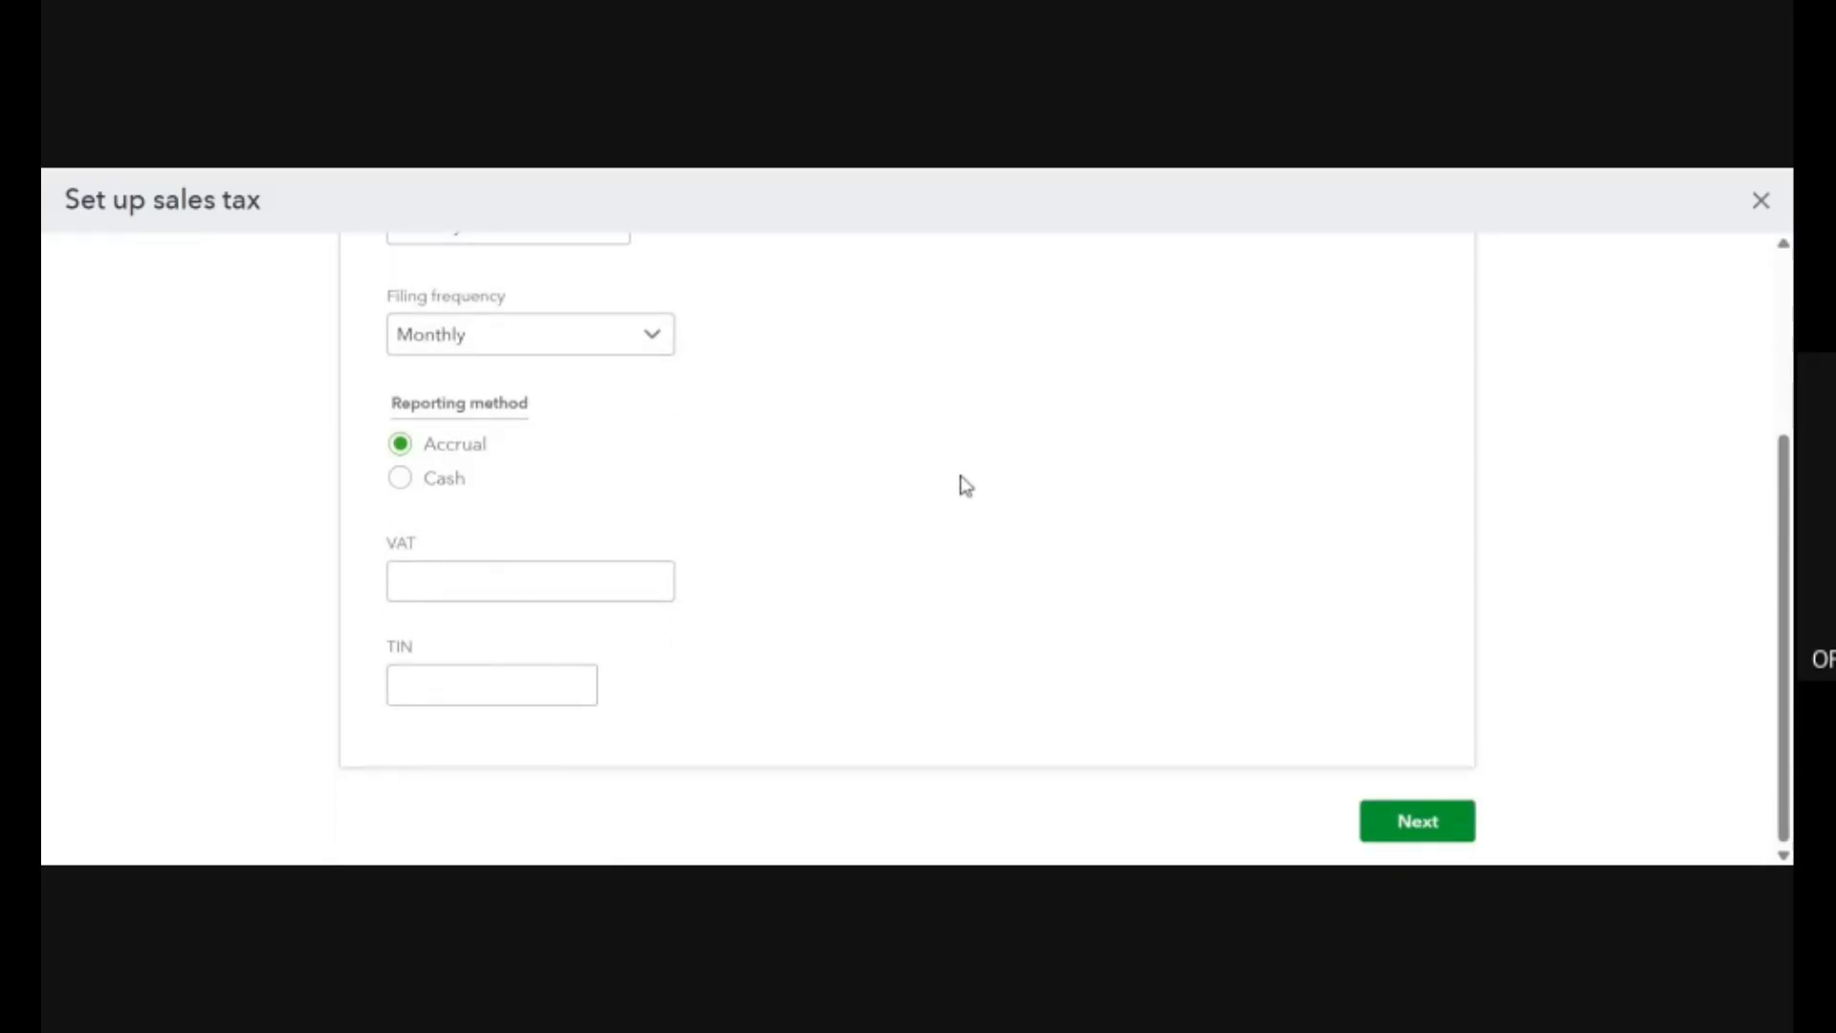
scroll(966, 486, "up", 3)
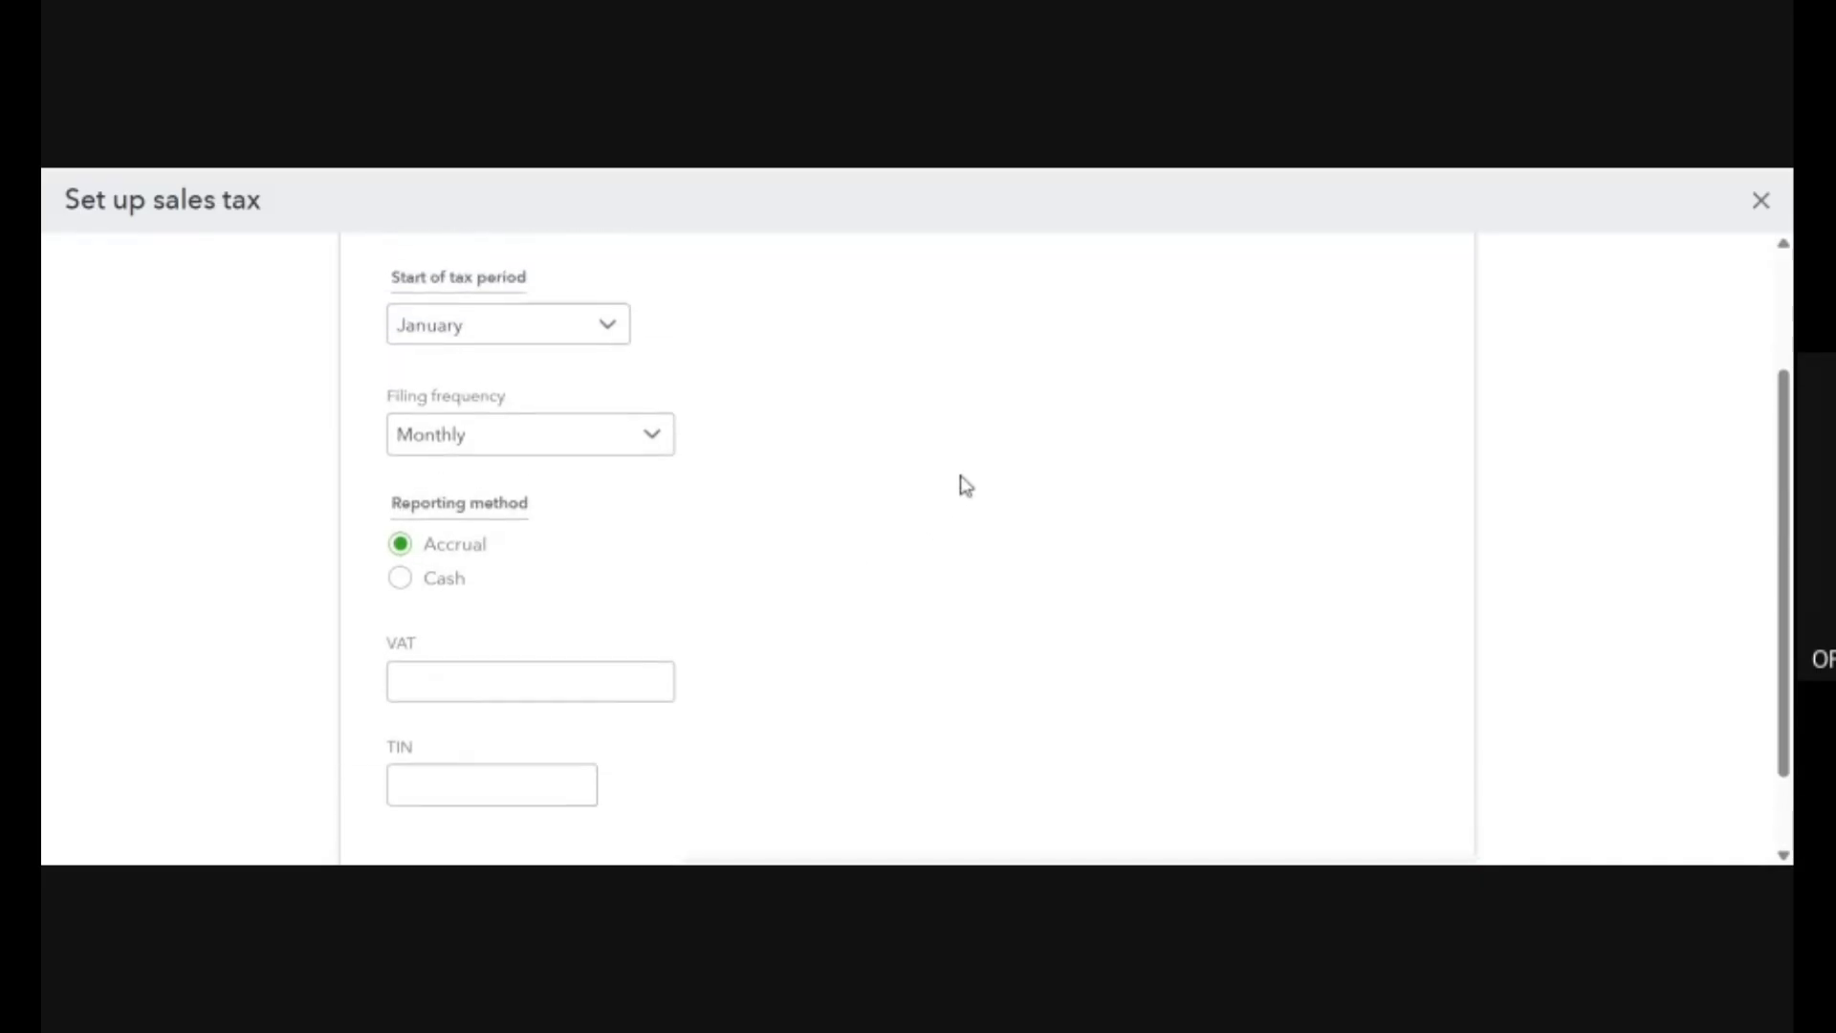
scroll(832, 360, "up", 3)
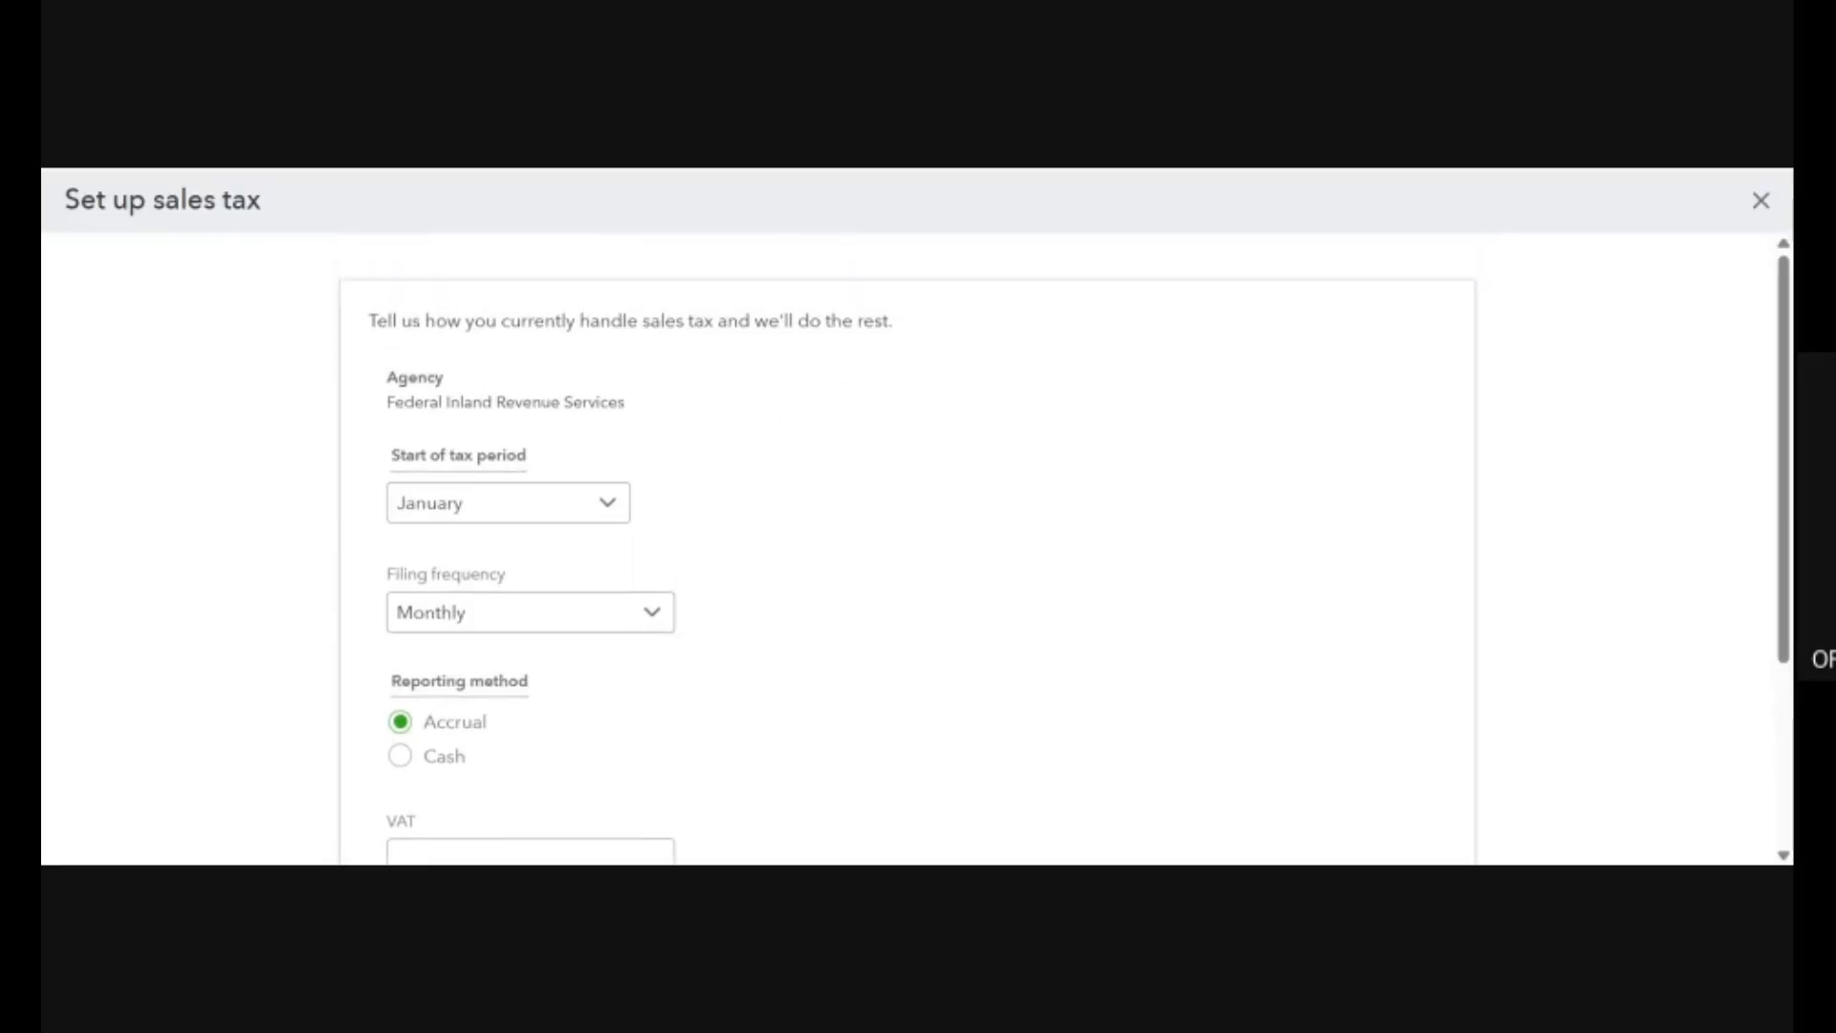
left_click_drag(369, 320, 708, 360)
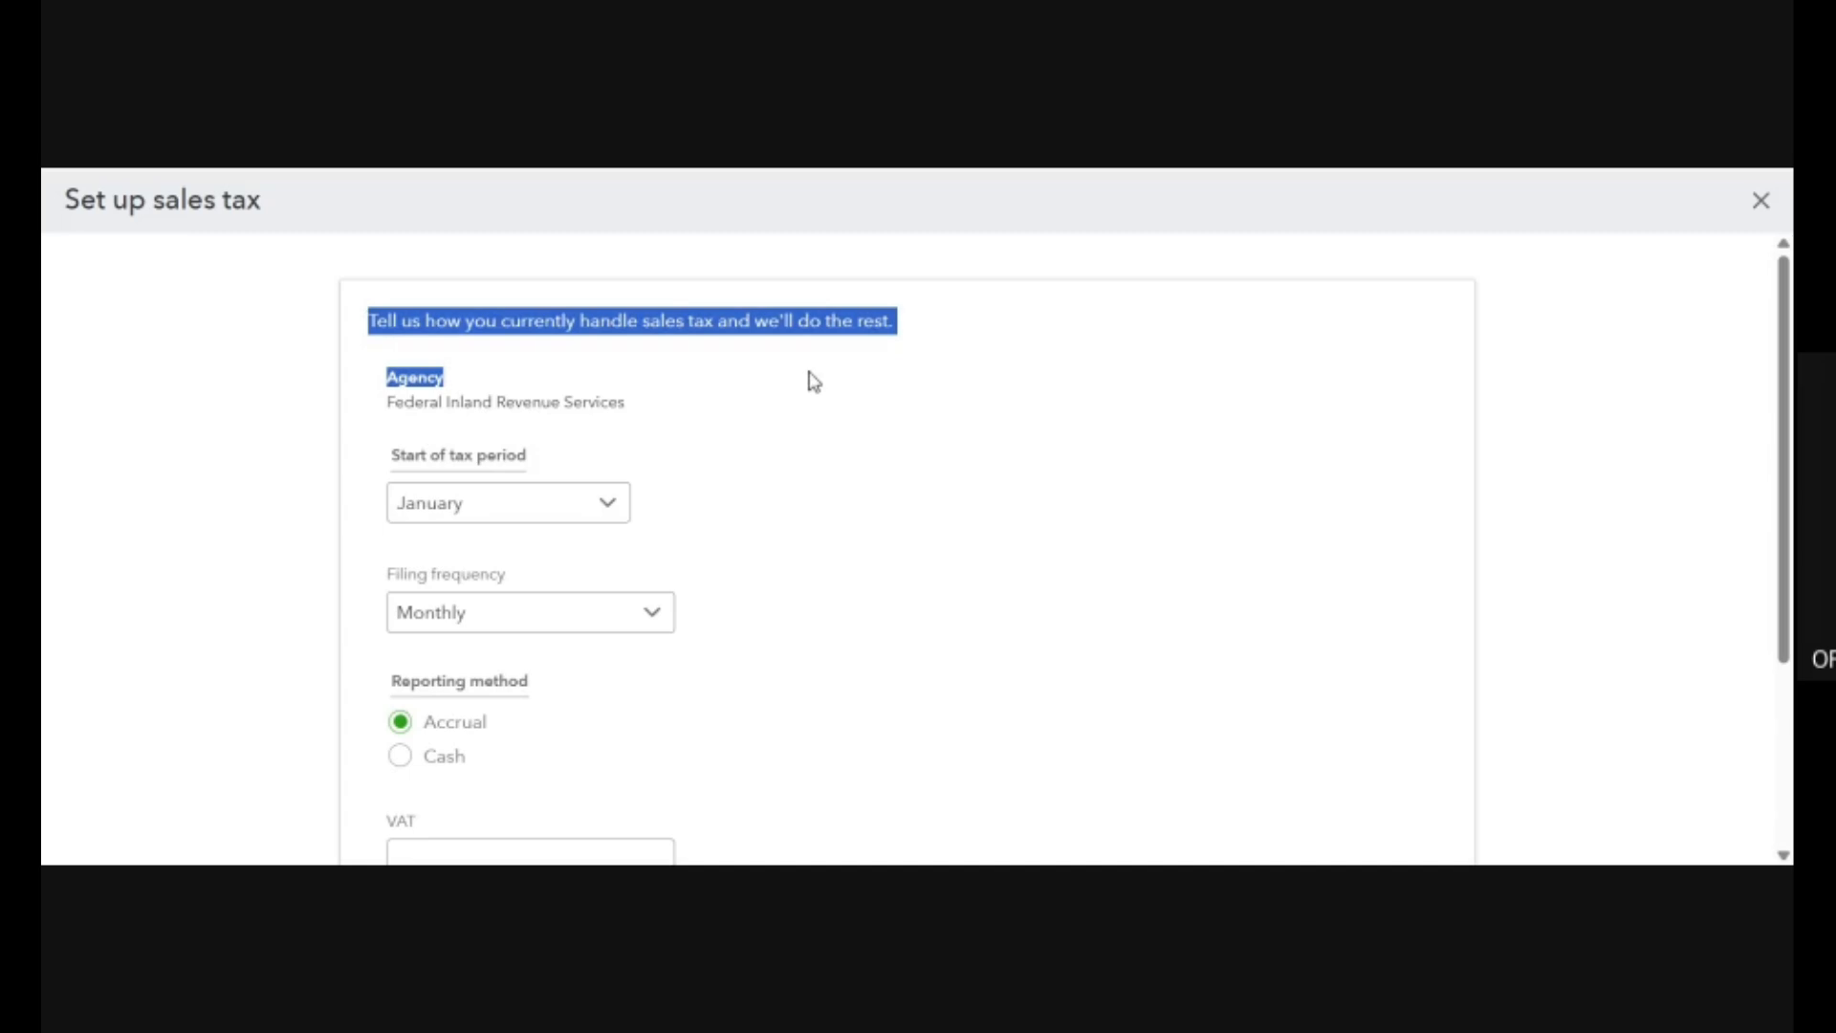
left_click(520, 529)
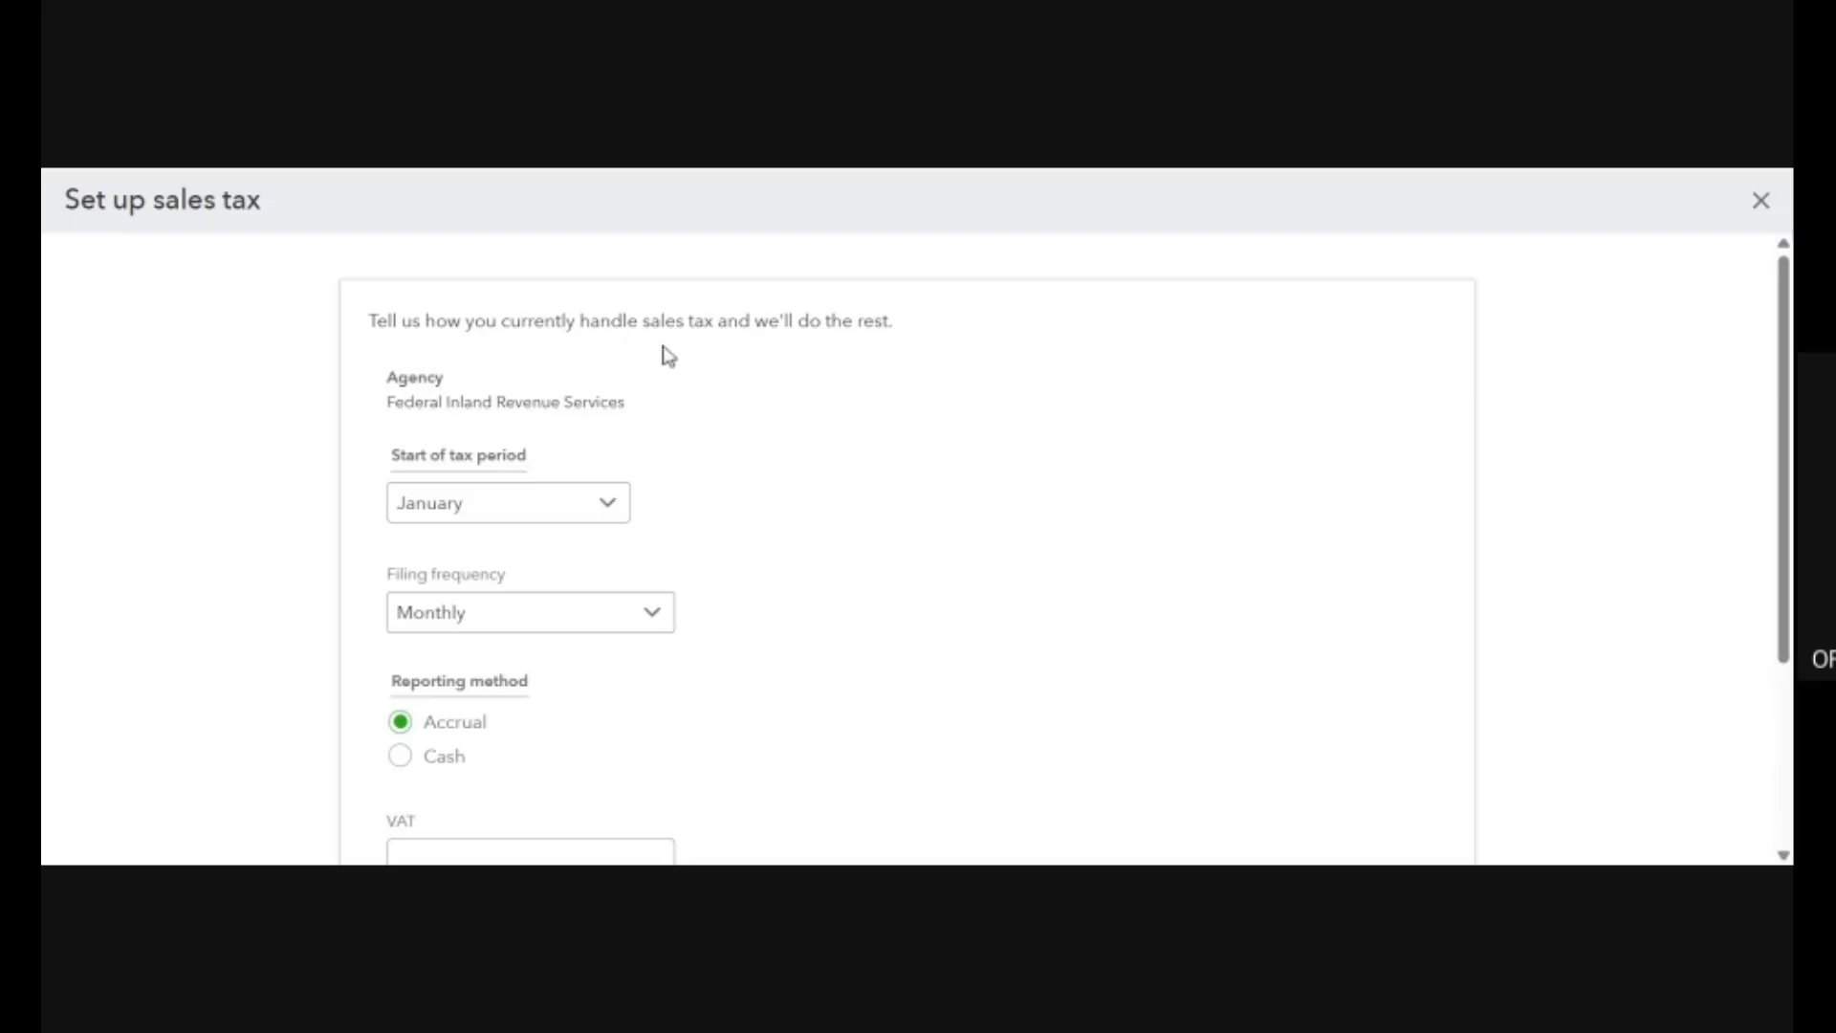
double_click(666, 321)
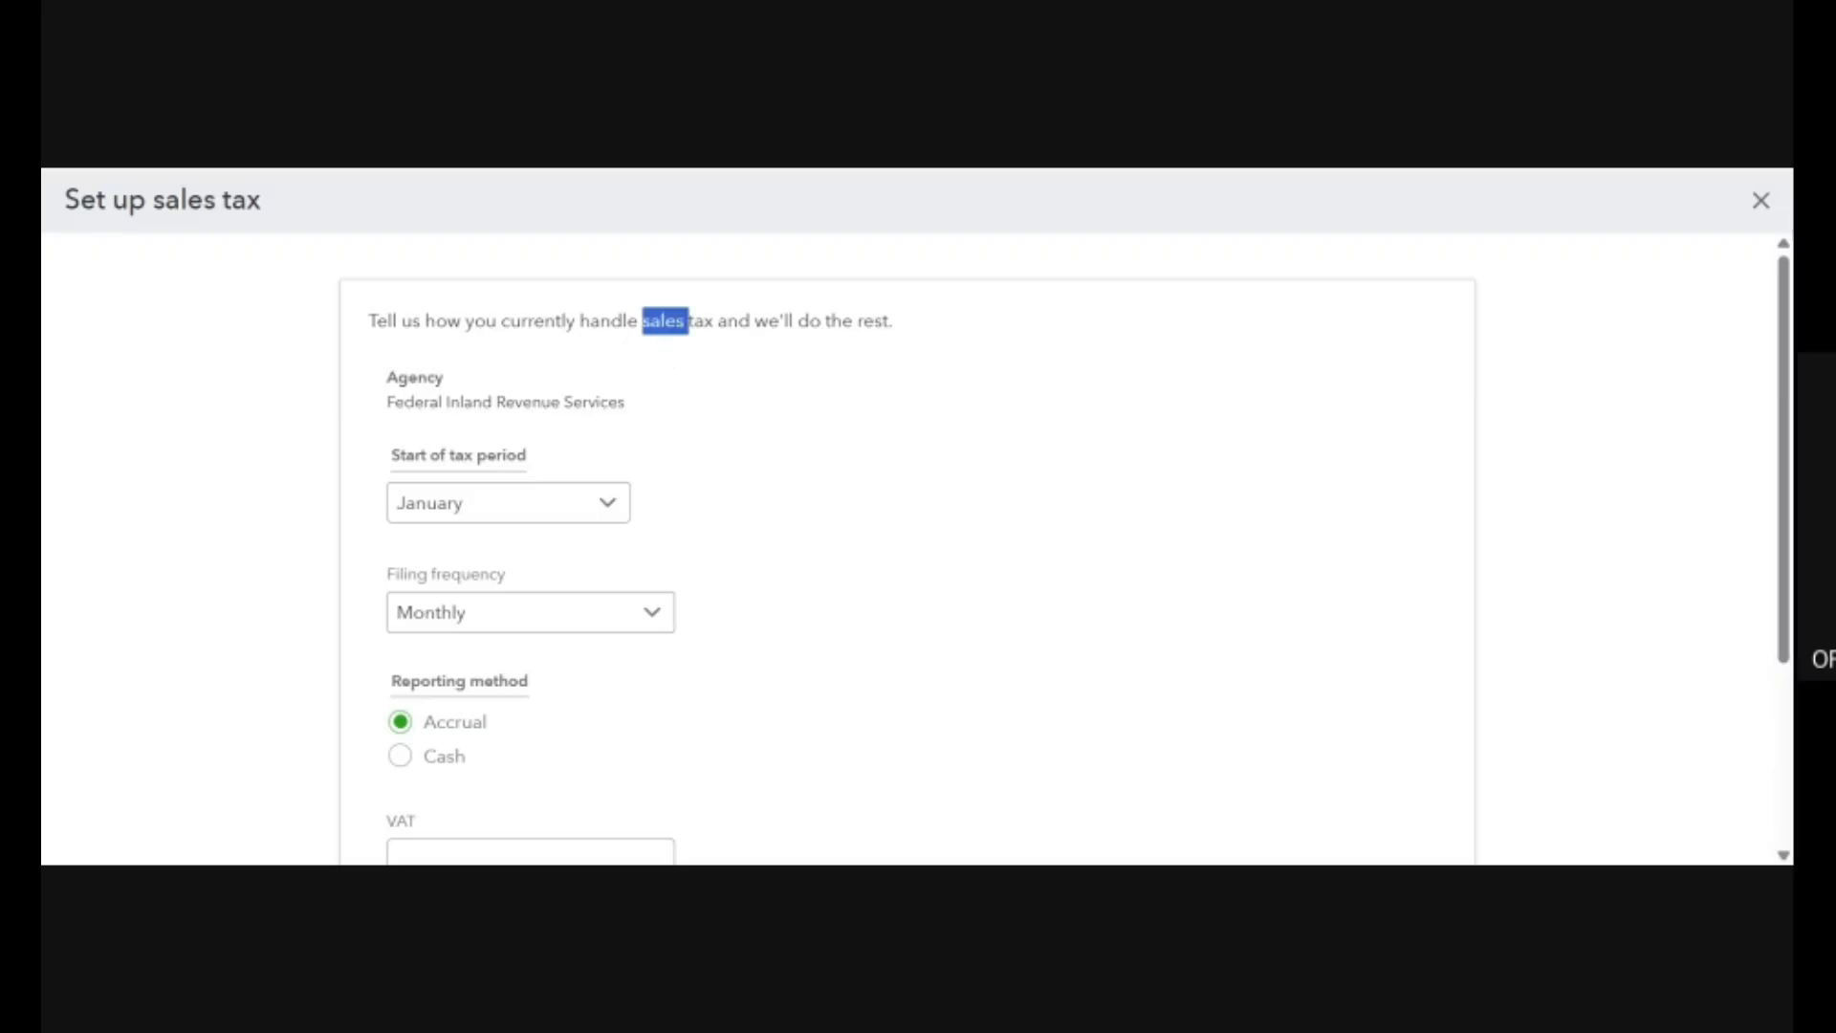
left_click(868, 530)
scroll(872, 530, "down", 2)
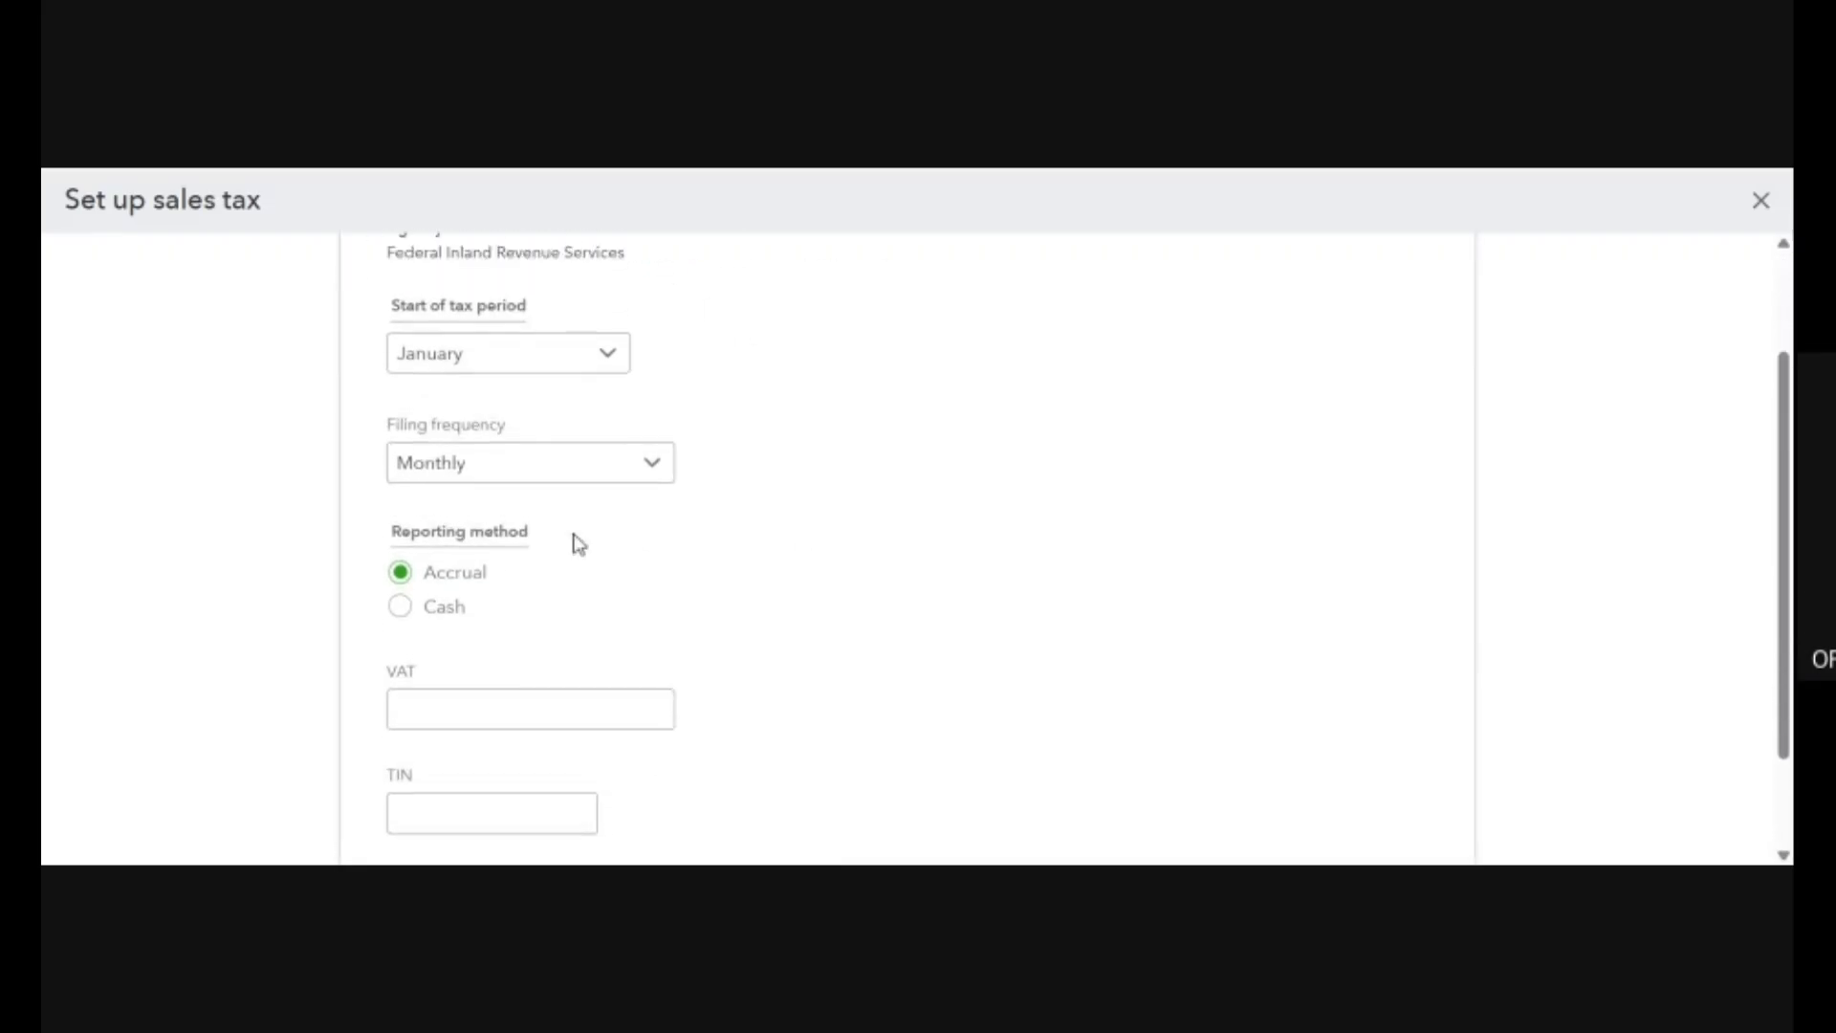
Set the start of the tax period to April.
left_click(589, 361)
left_click(591, 361)
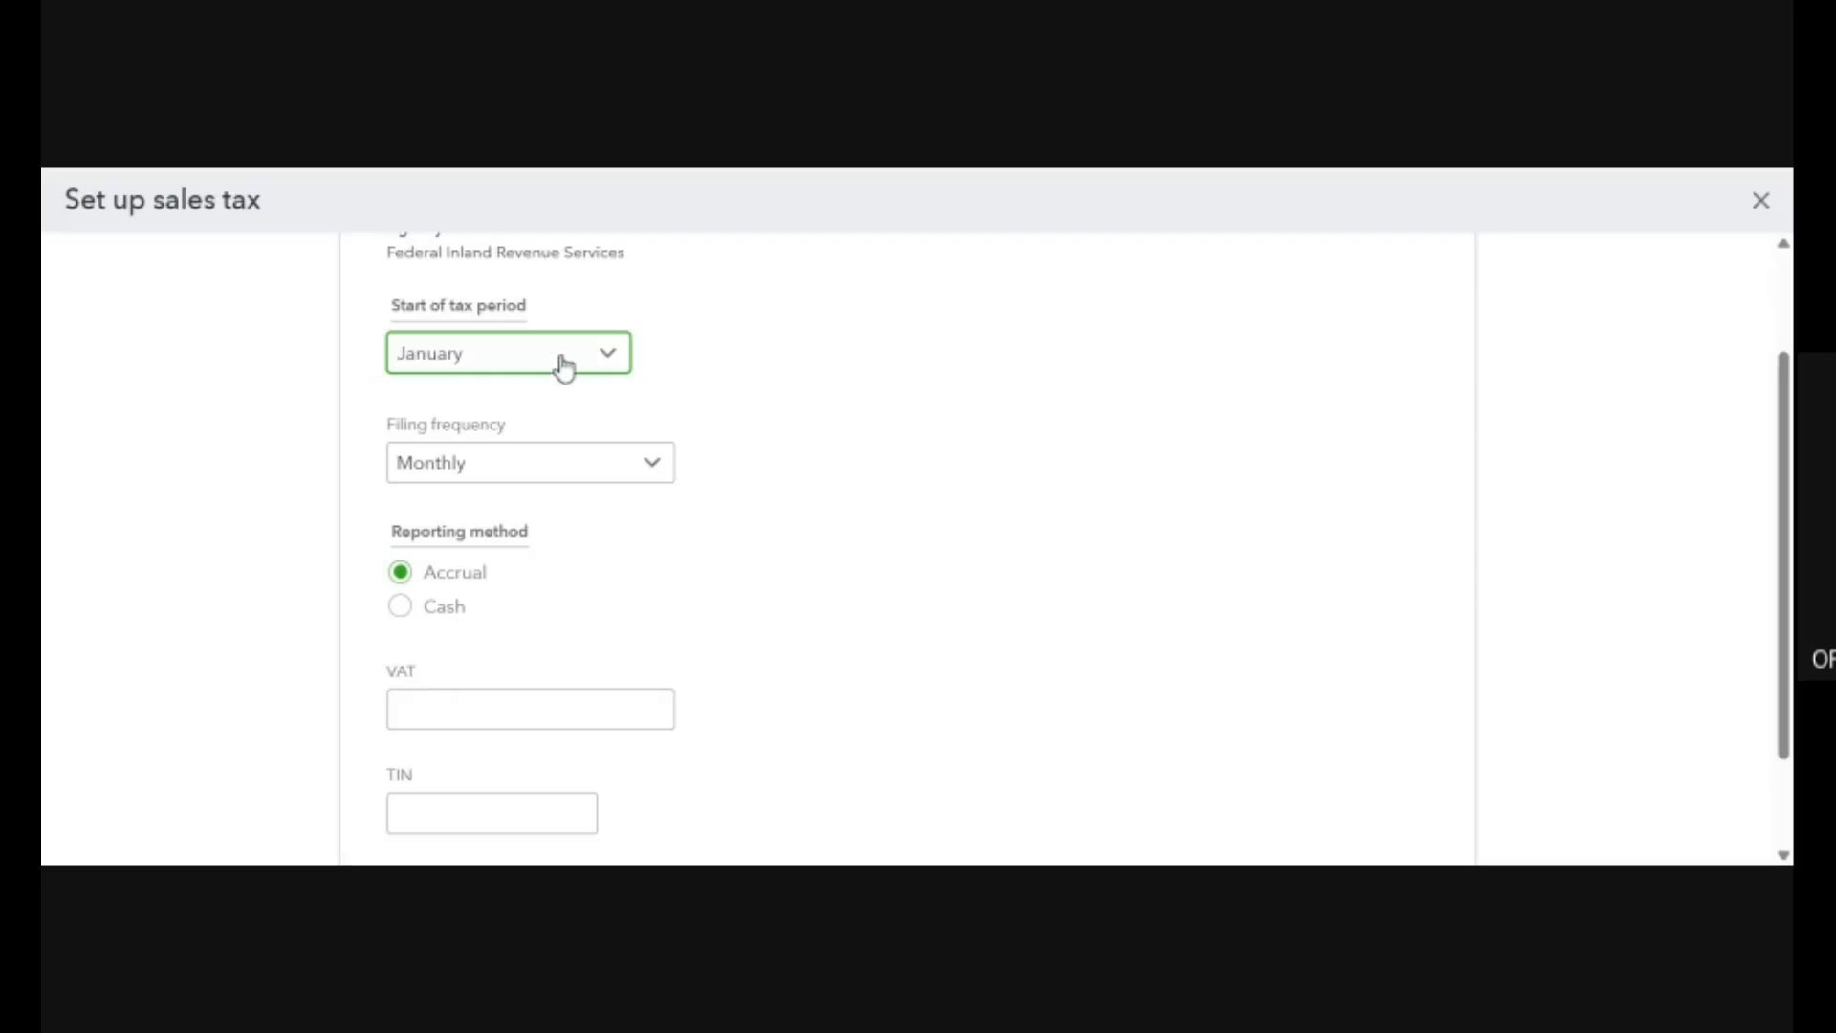
left_click(610, 356)
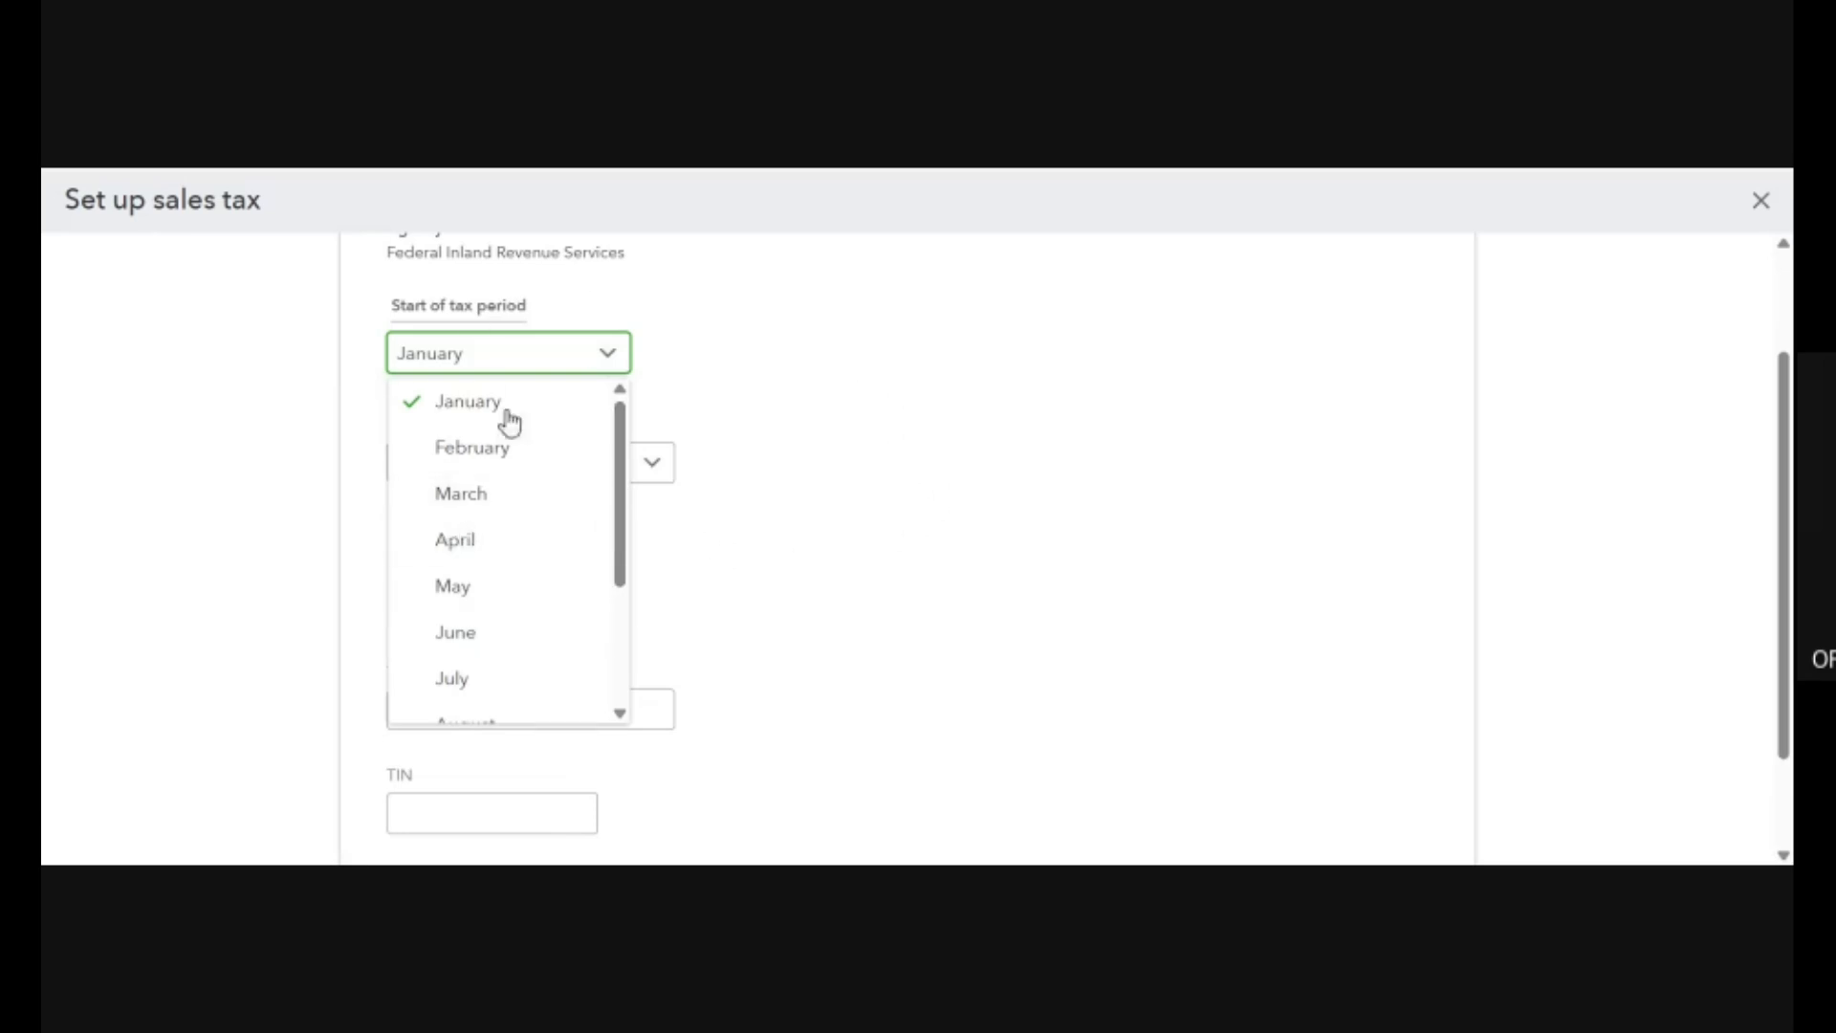
left_click(453, 542)
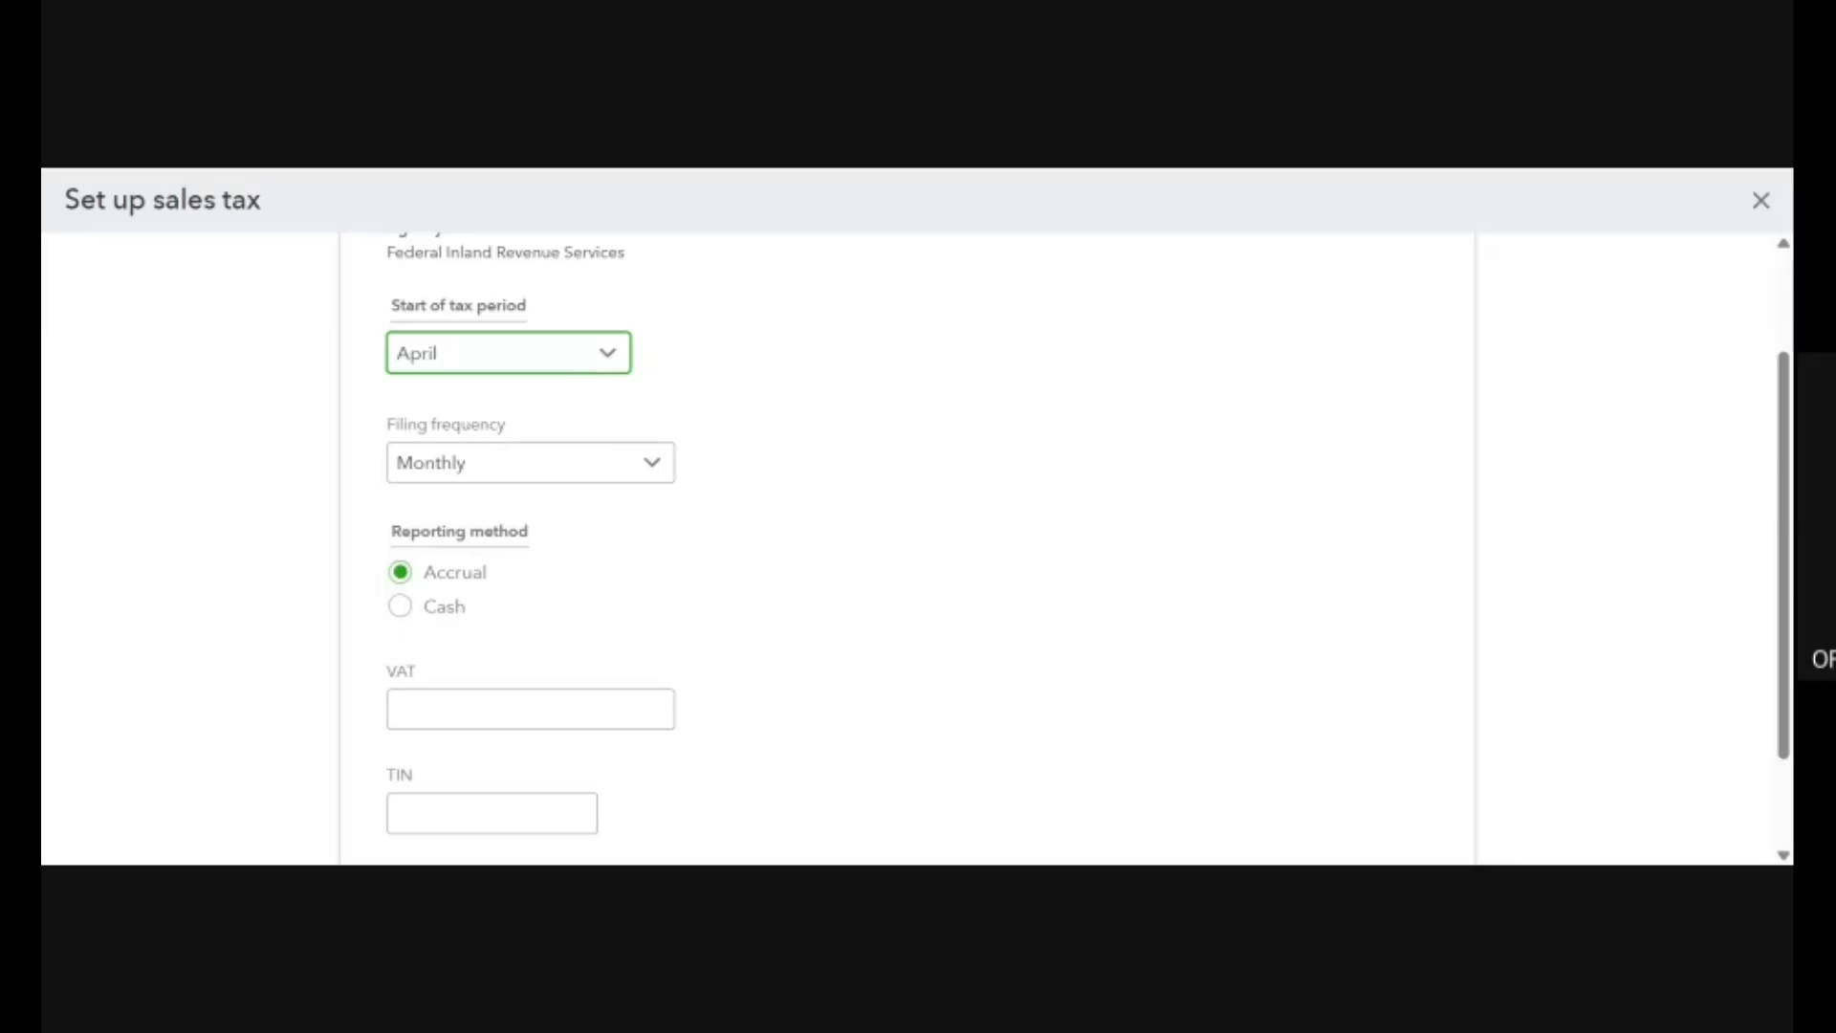
Change the start of the tax period to January.
left_click(577, 361)
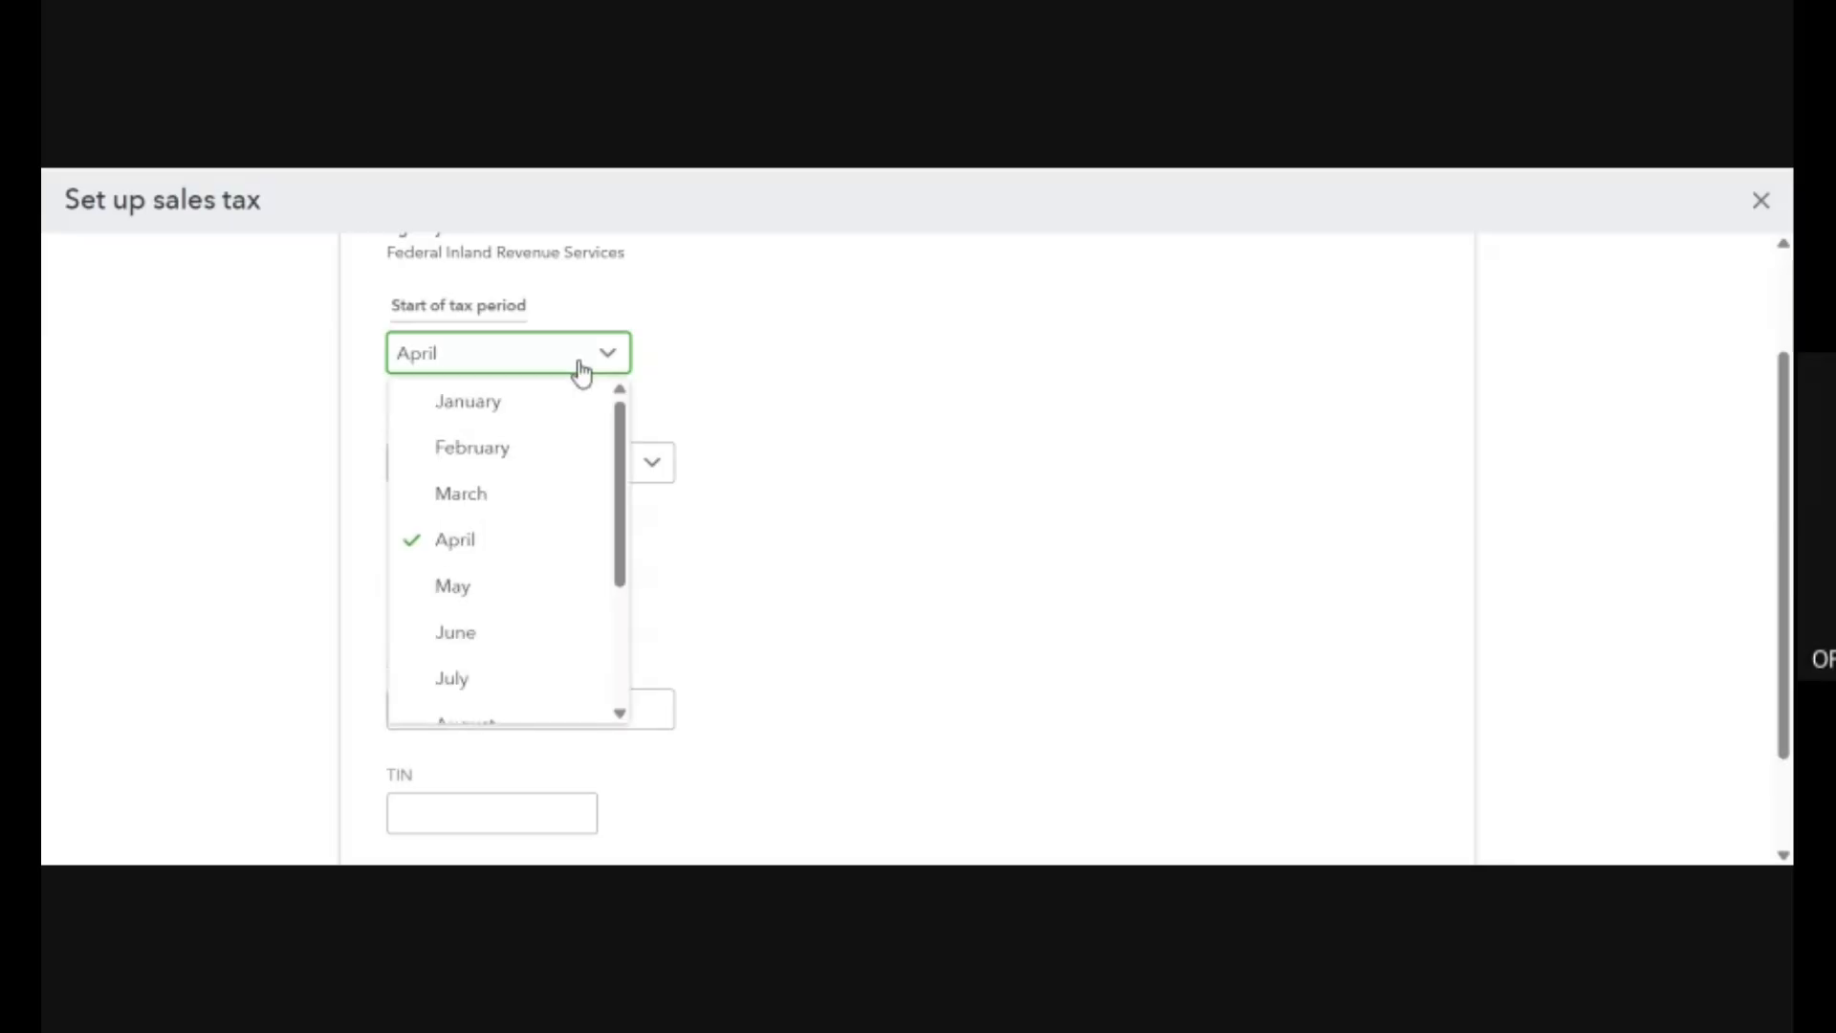
left_click(533, 409)
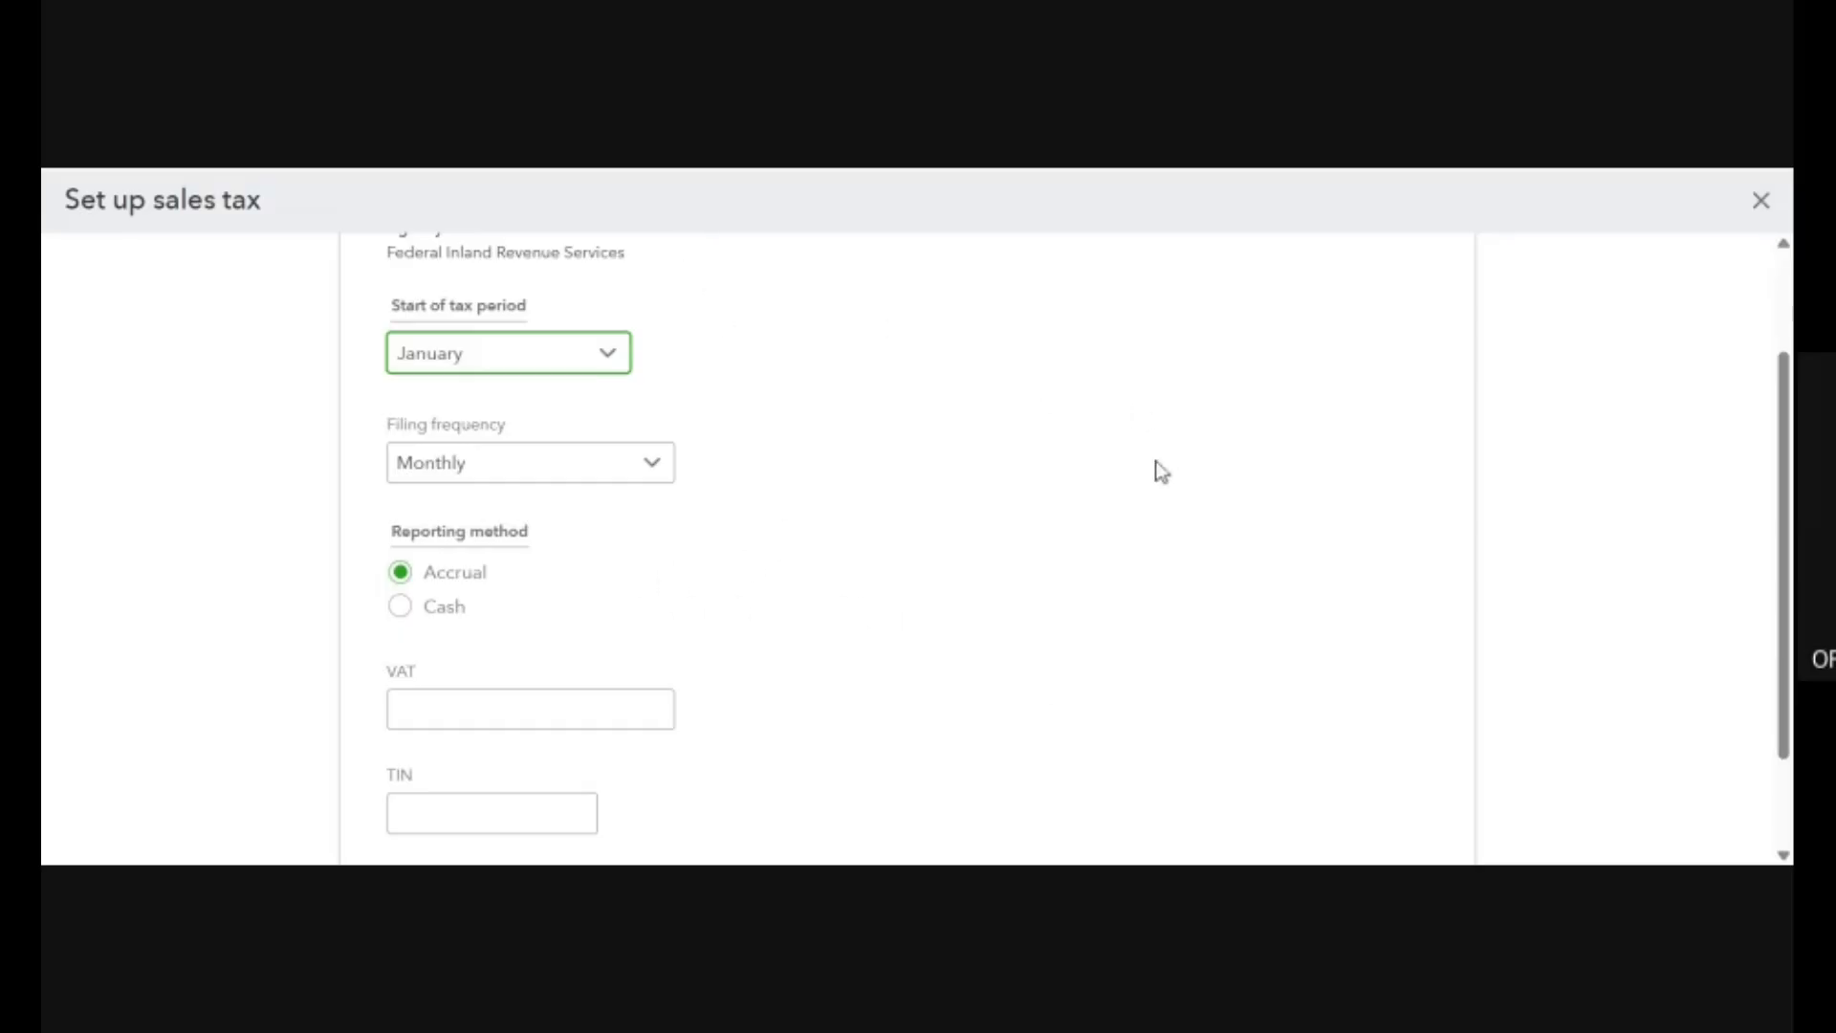
scroll(852, 570, "down", 2)
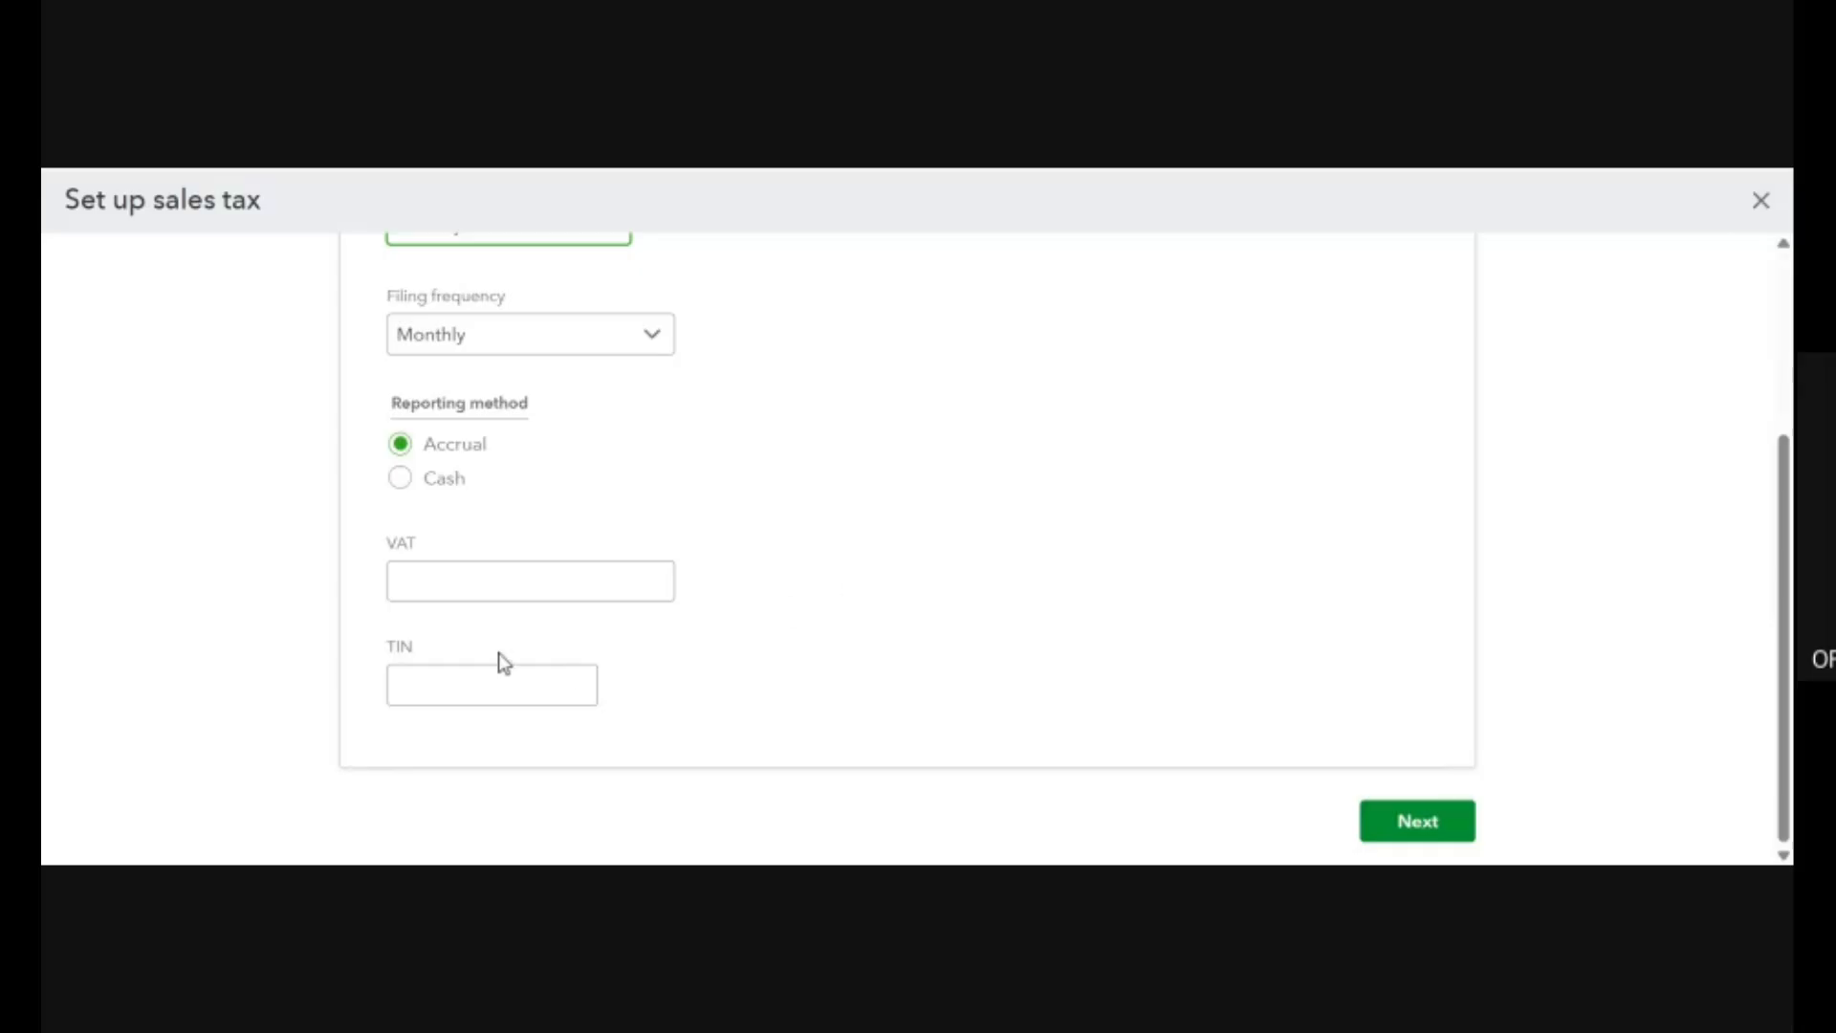
Enter 7. in the VAT field and submit the sales tax details with monthly filing and accrual reporting.
left_click(478, 580)
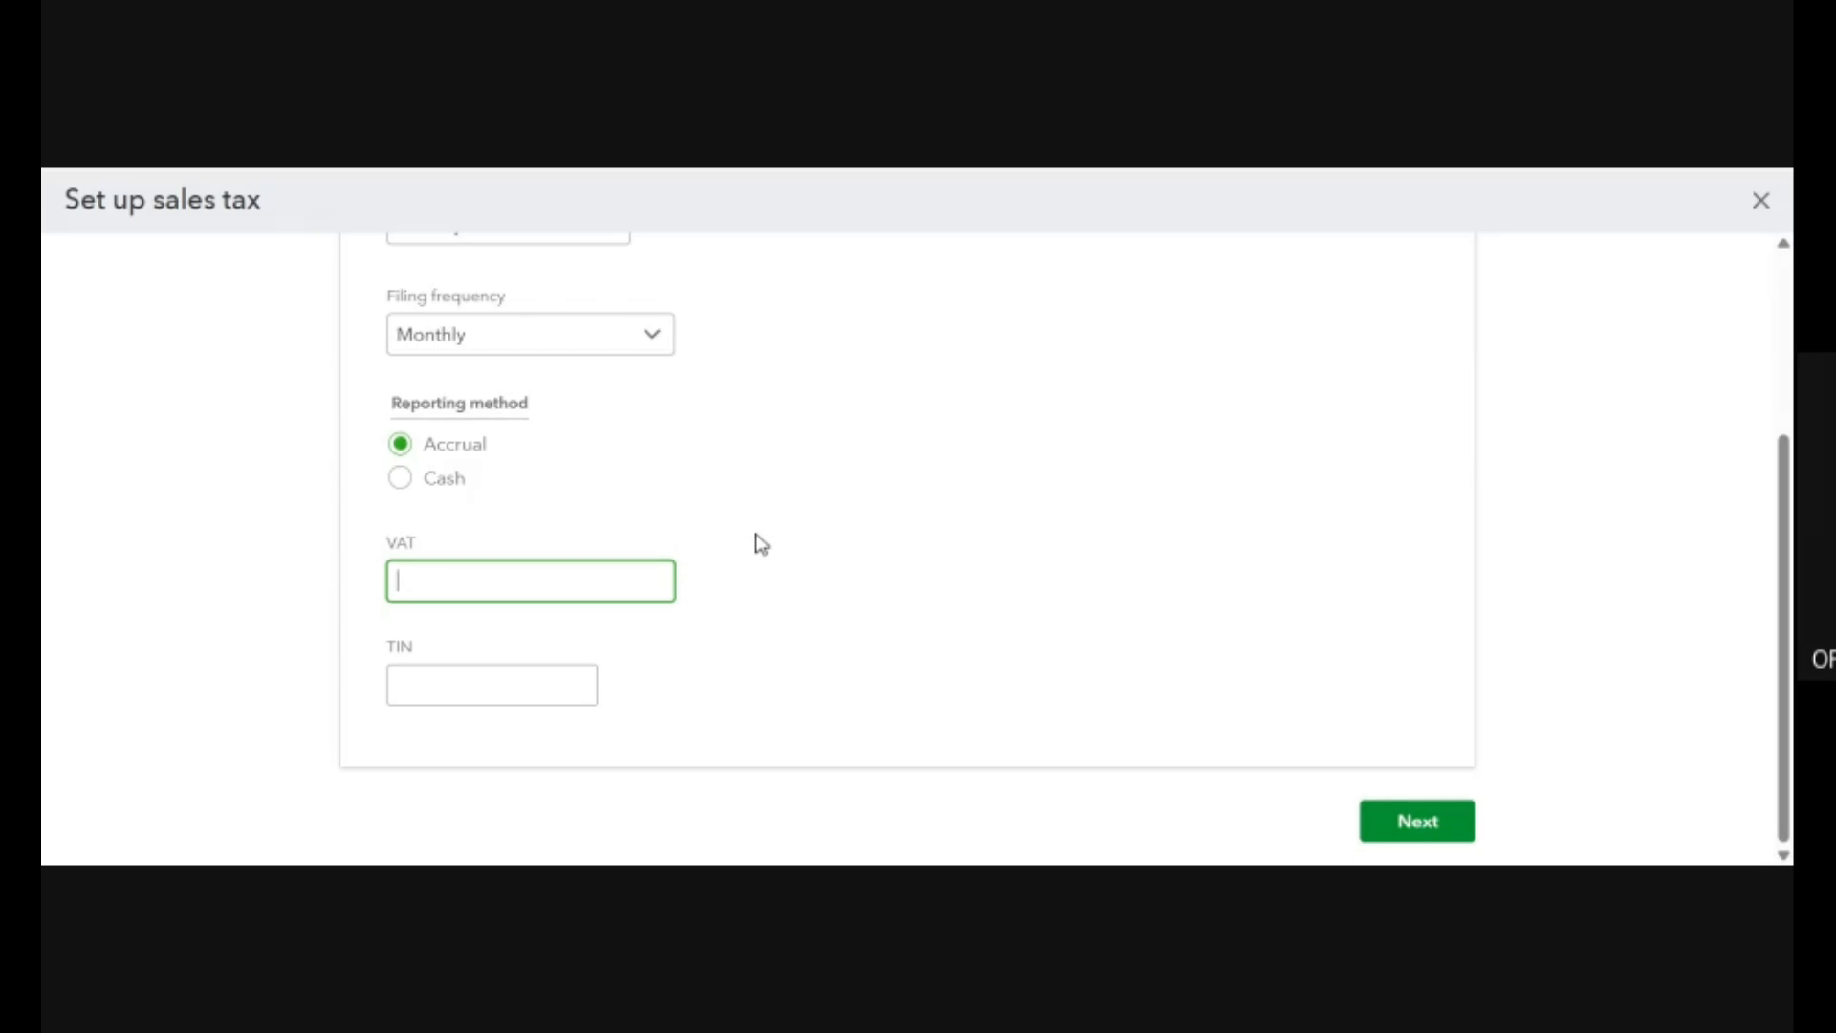
type("7.5")
scroll(727, 566, "up", 3)
scroll(726, 566, "down", 3)
left_click(1414, 830)
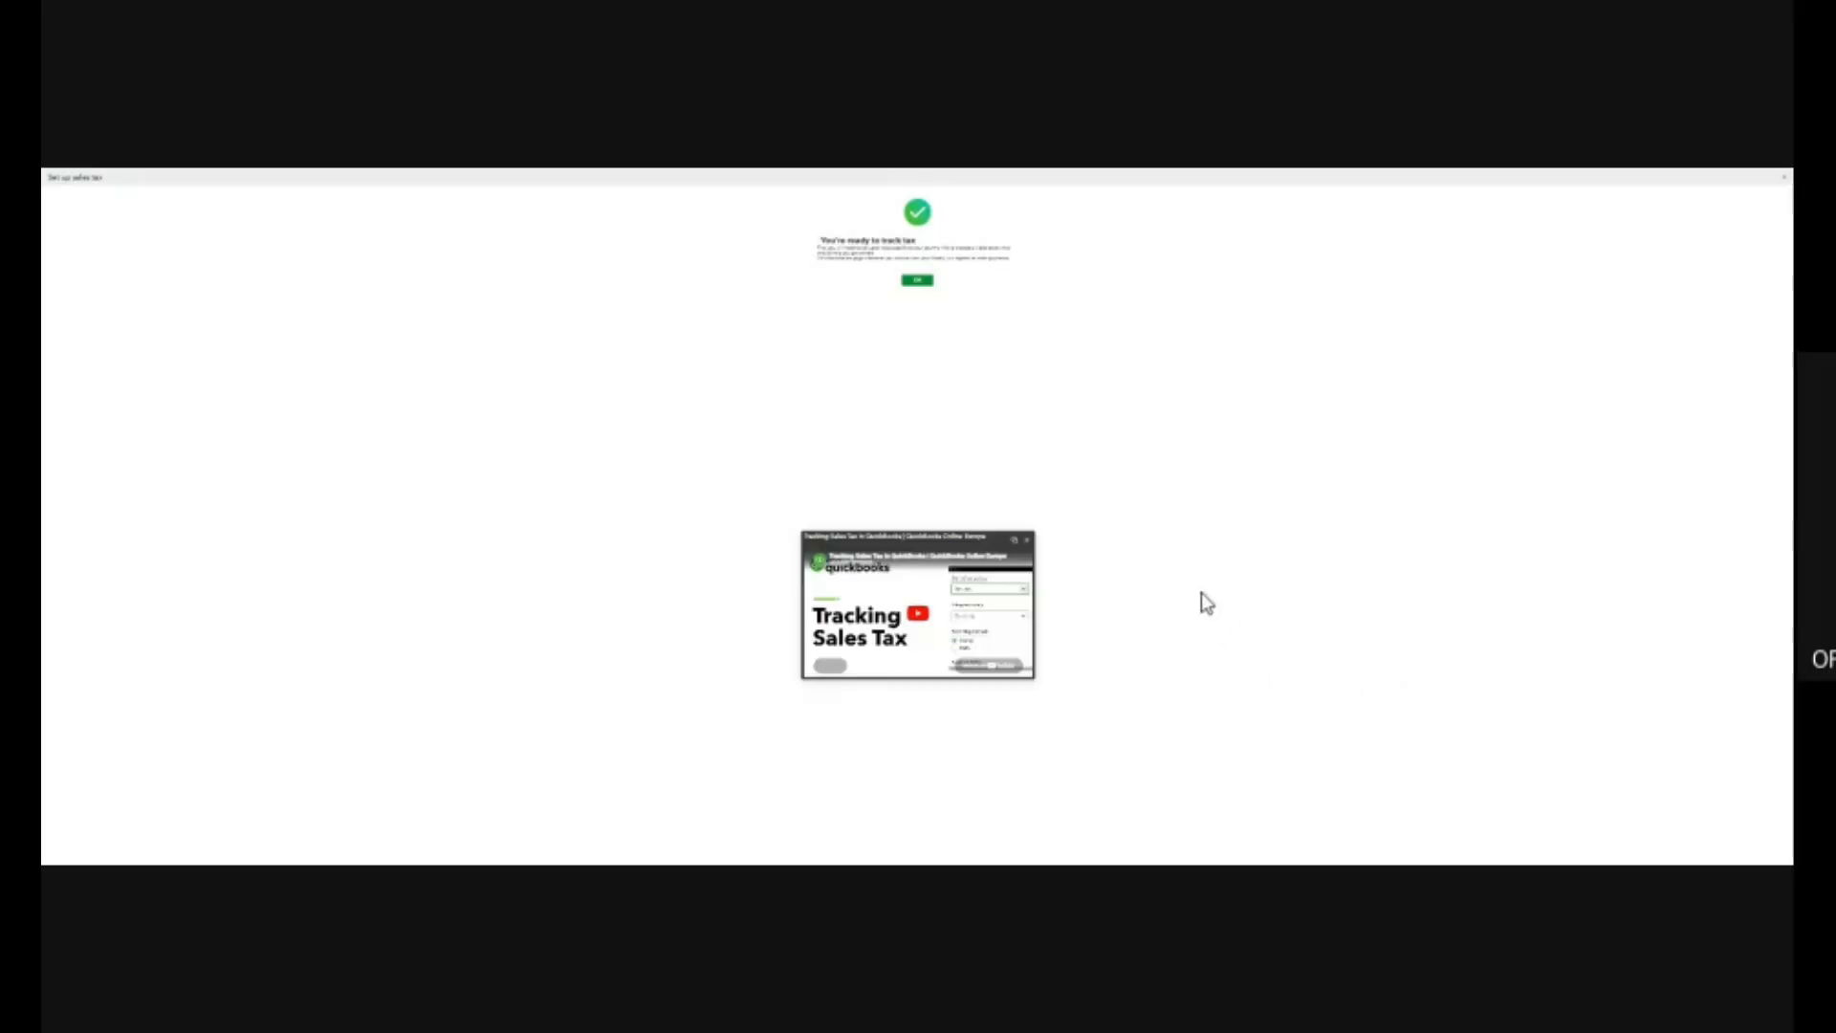
Enlarge the ready-to-track-tax page, dismiss the Tracking Sales Tax tutorial video and confirm the sales tax setup.
scroll(1201, 593, "up", 2)
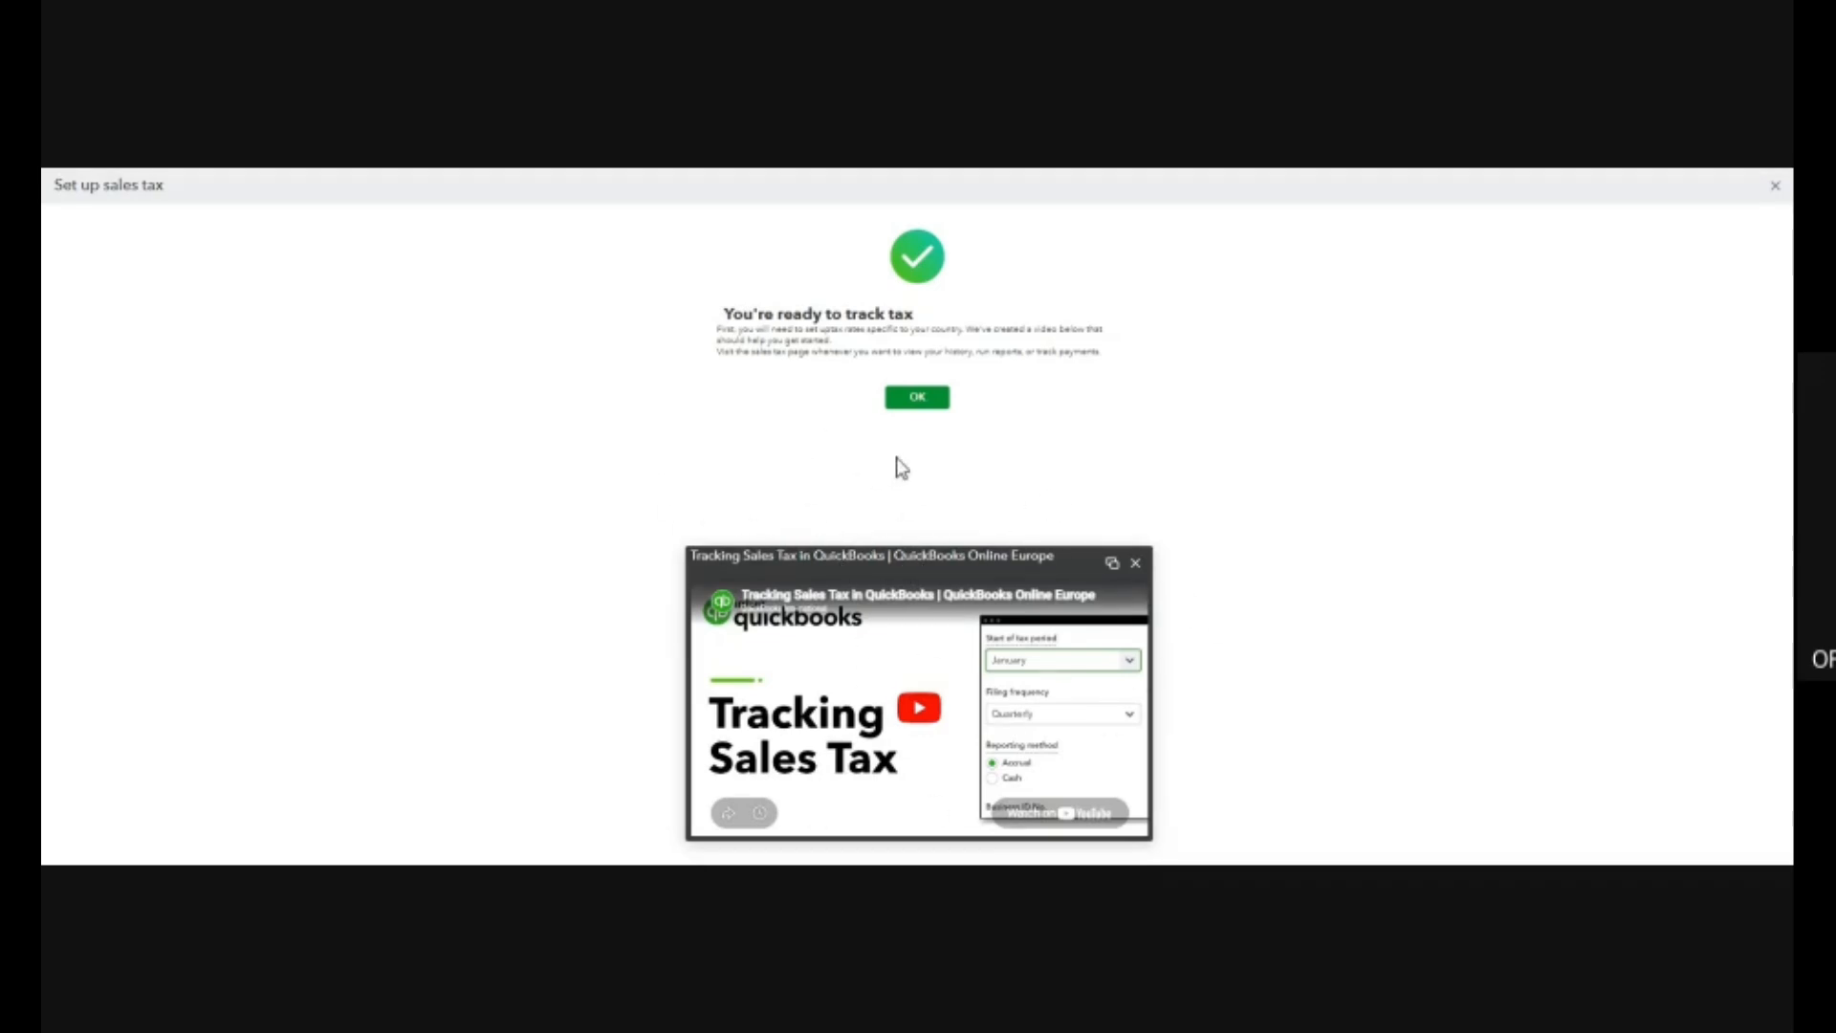
key("ctrl+plus")
key("ctrl+plus")
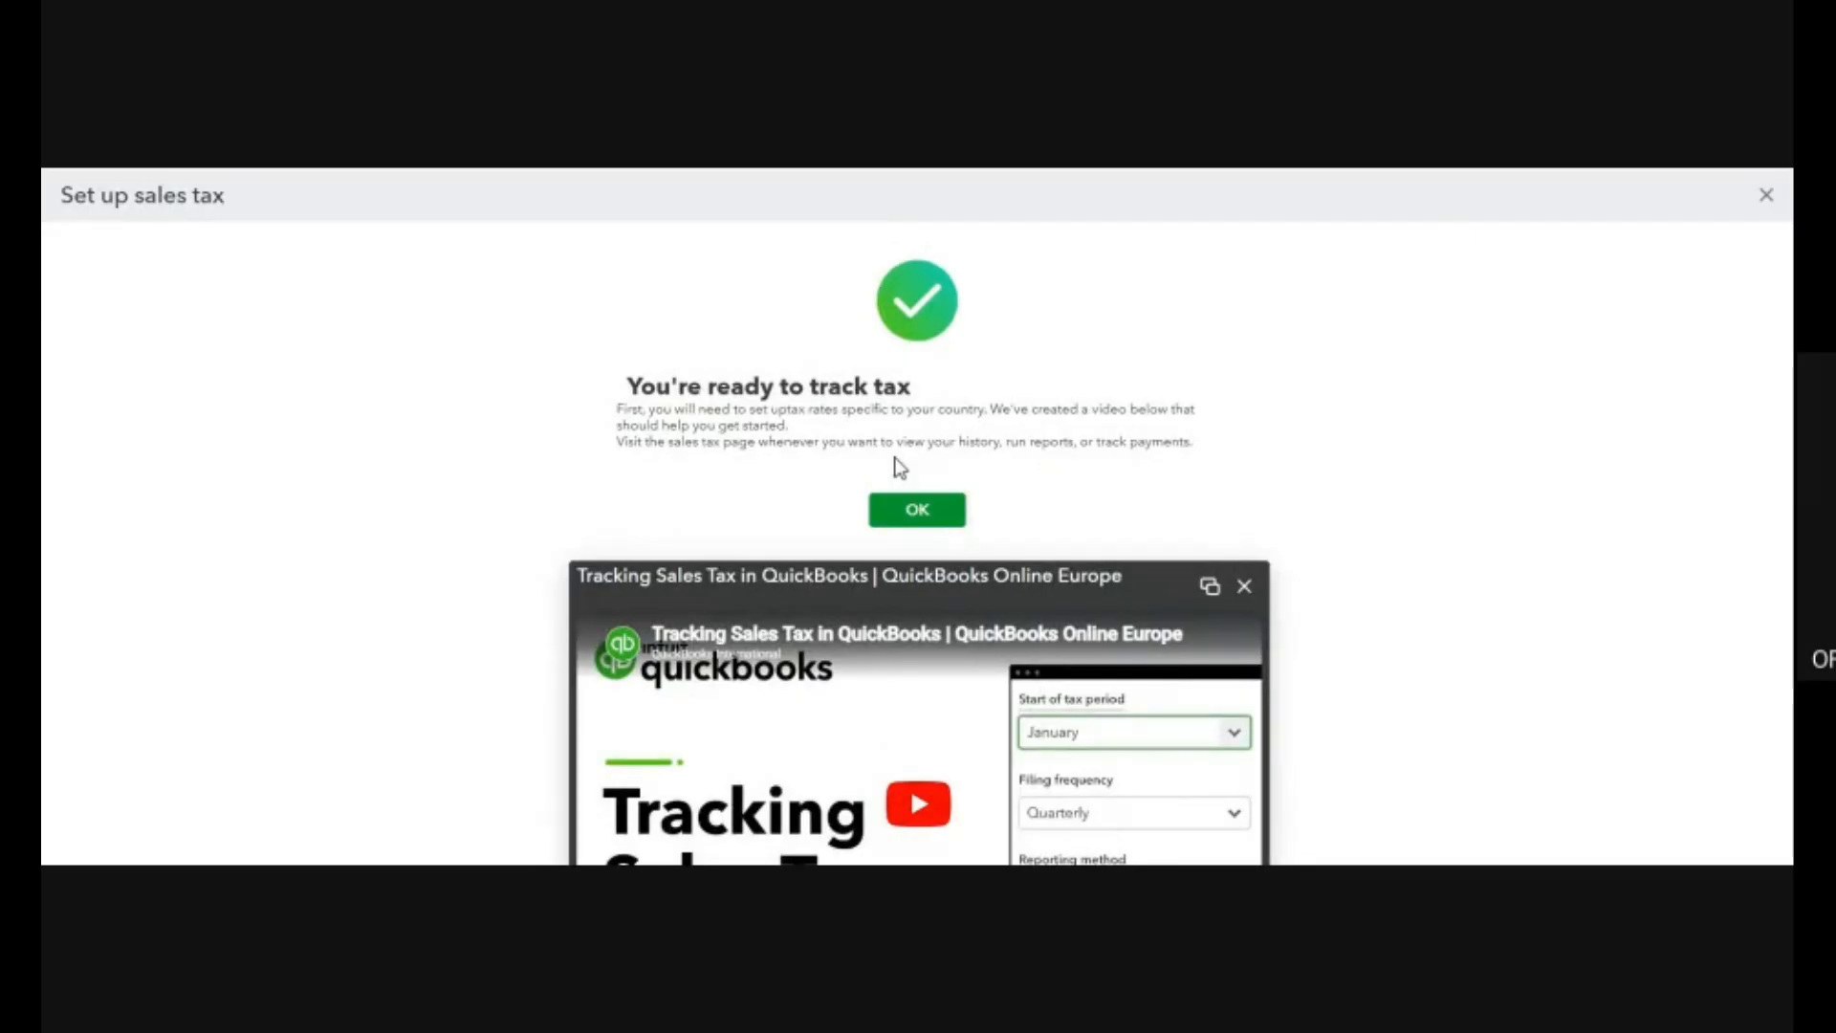
key("ctrl+plus")
key("ctrl+plus")
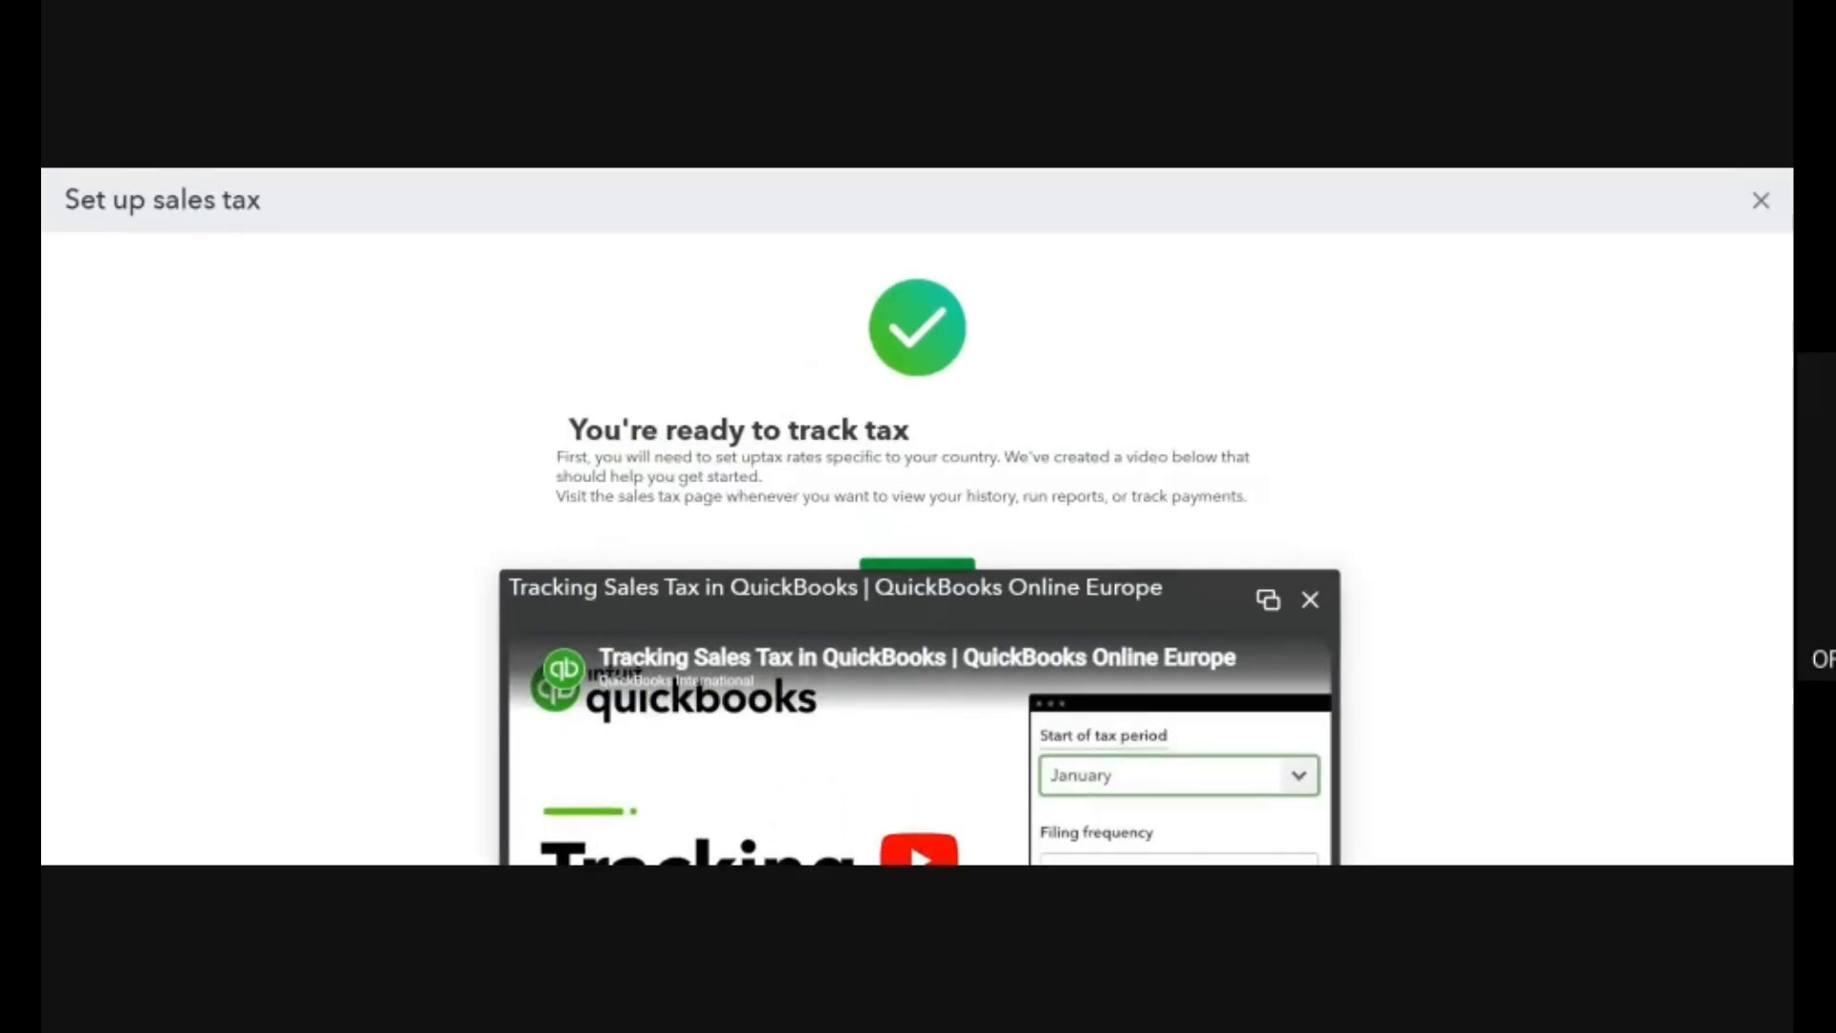
left_click(1310, 600)
left_click(911, 584)
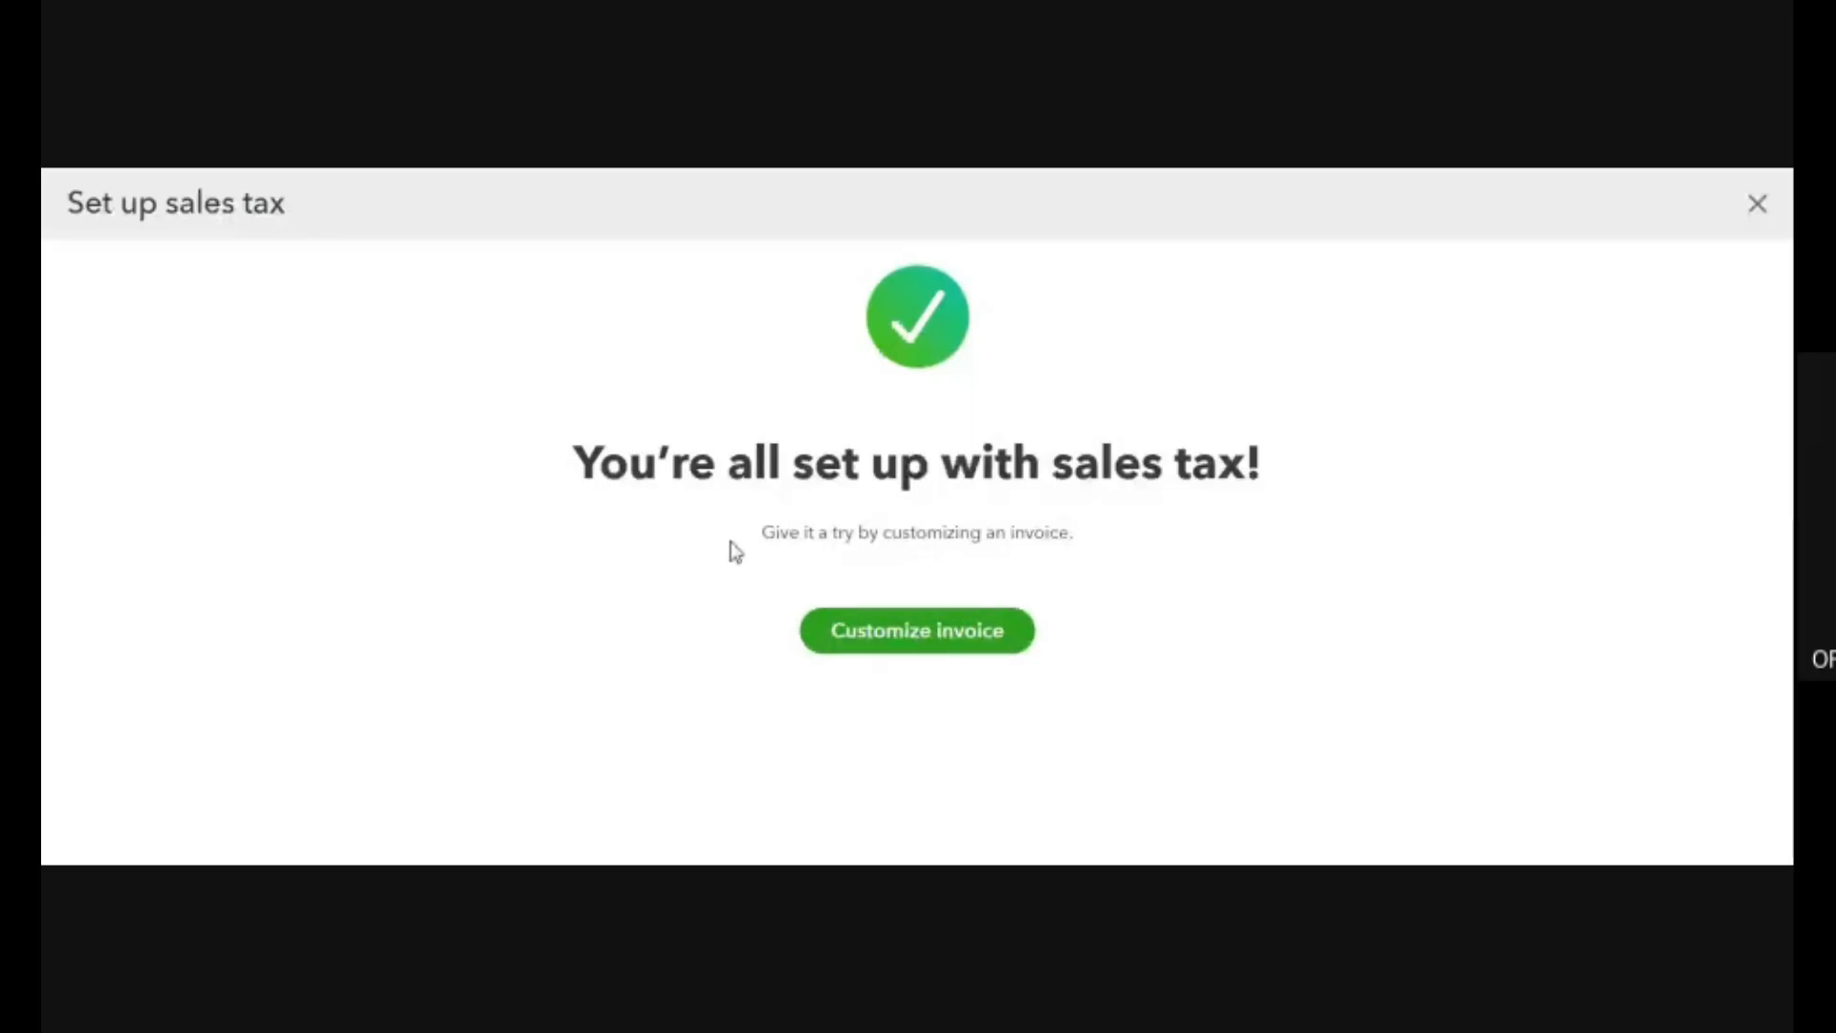
Go on to invoice customization, review the Standard form style's design options and sample invoice, and exit without saving.
left_click(951, 641)
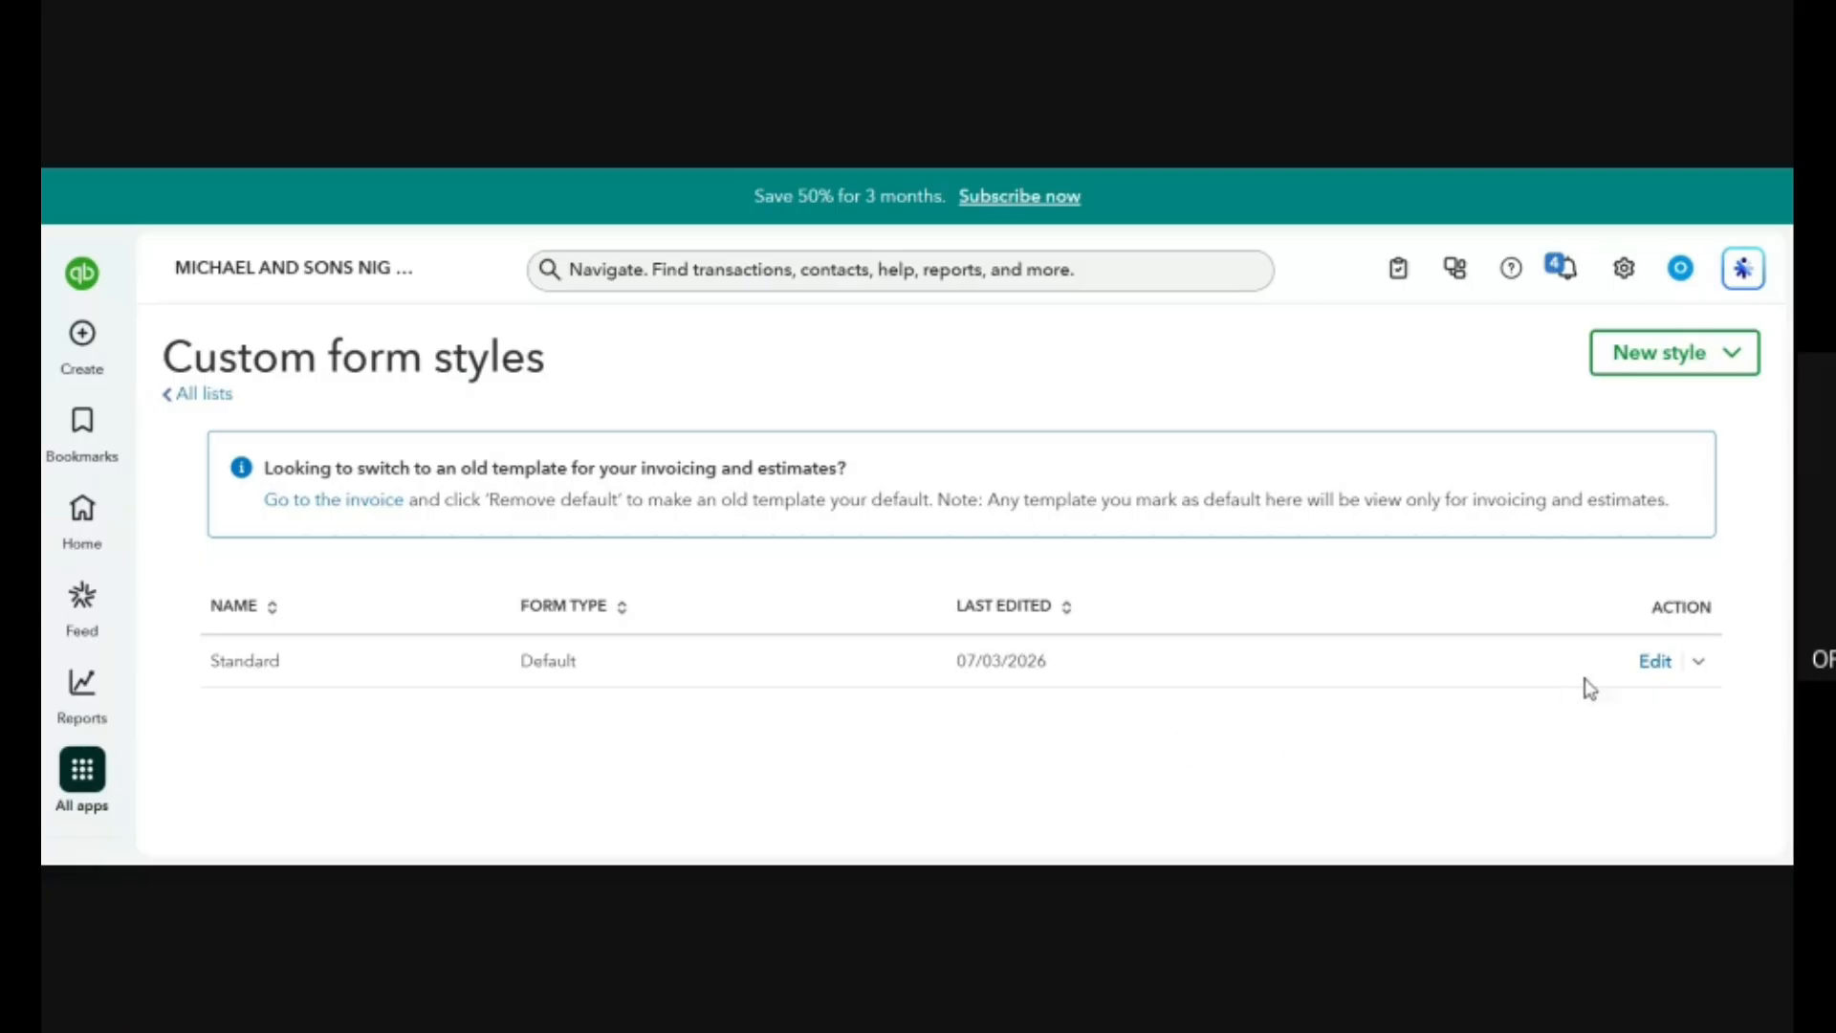
left_click(1654, 662)
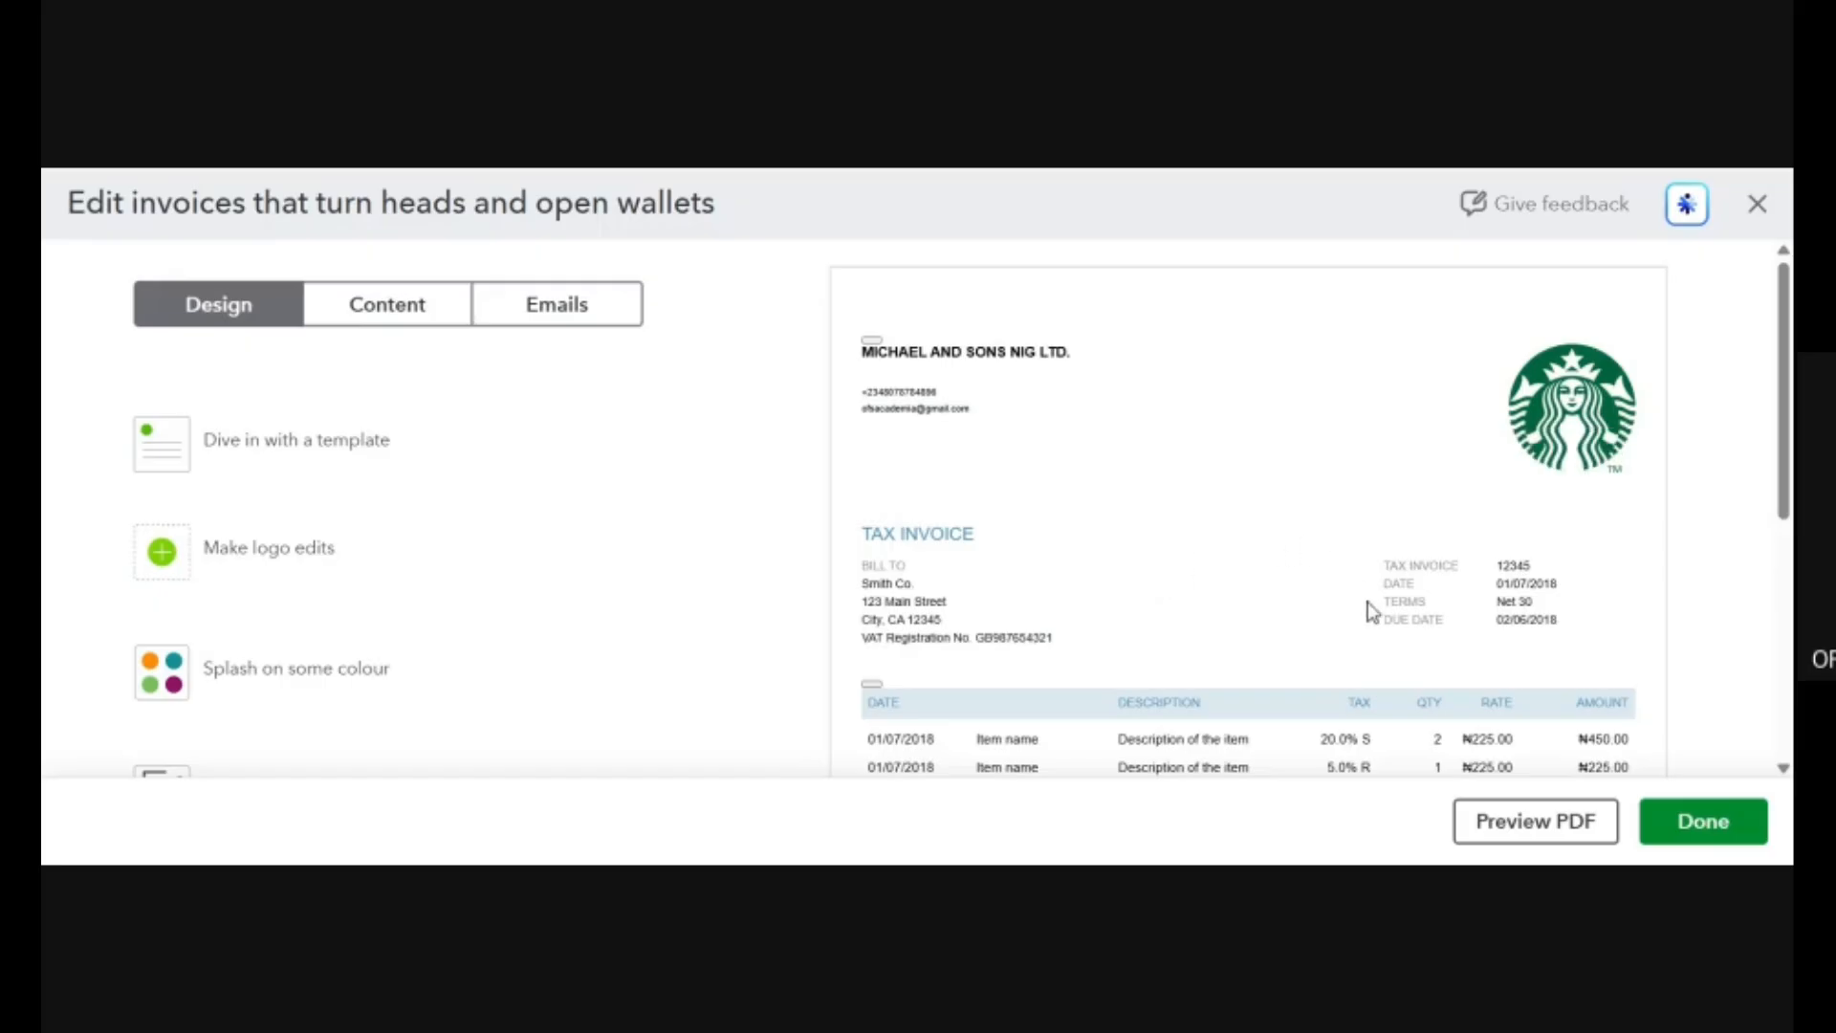
scroll(1410, 621, "down", 5)
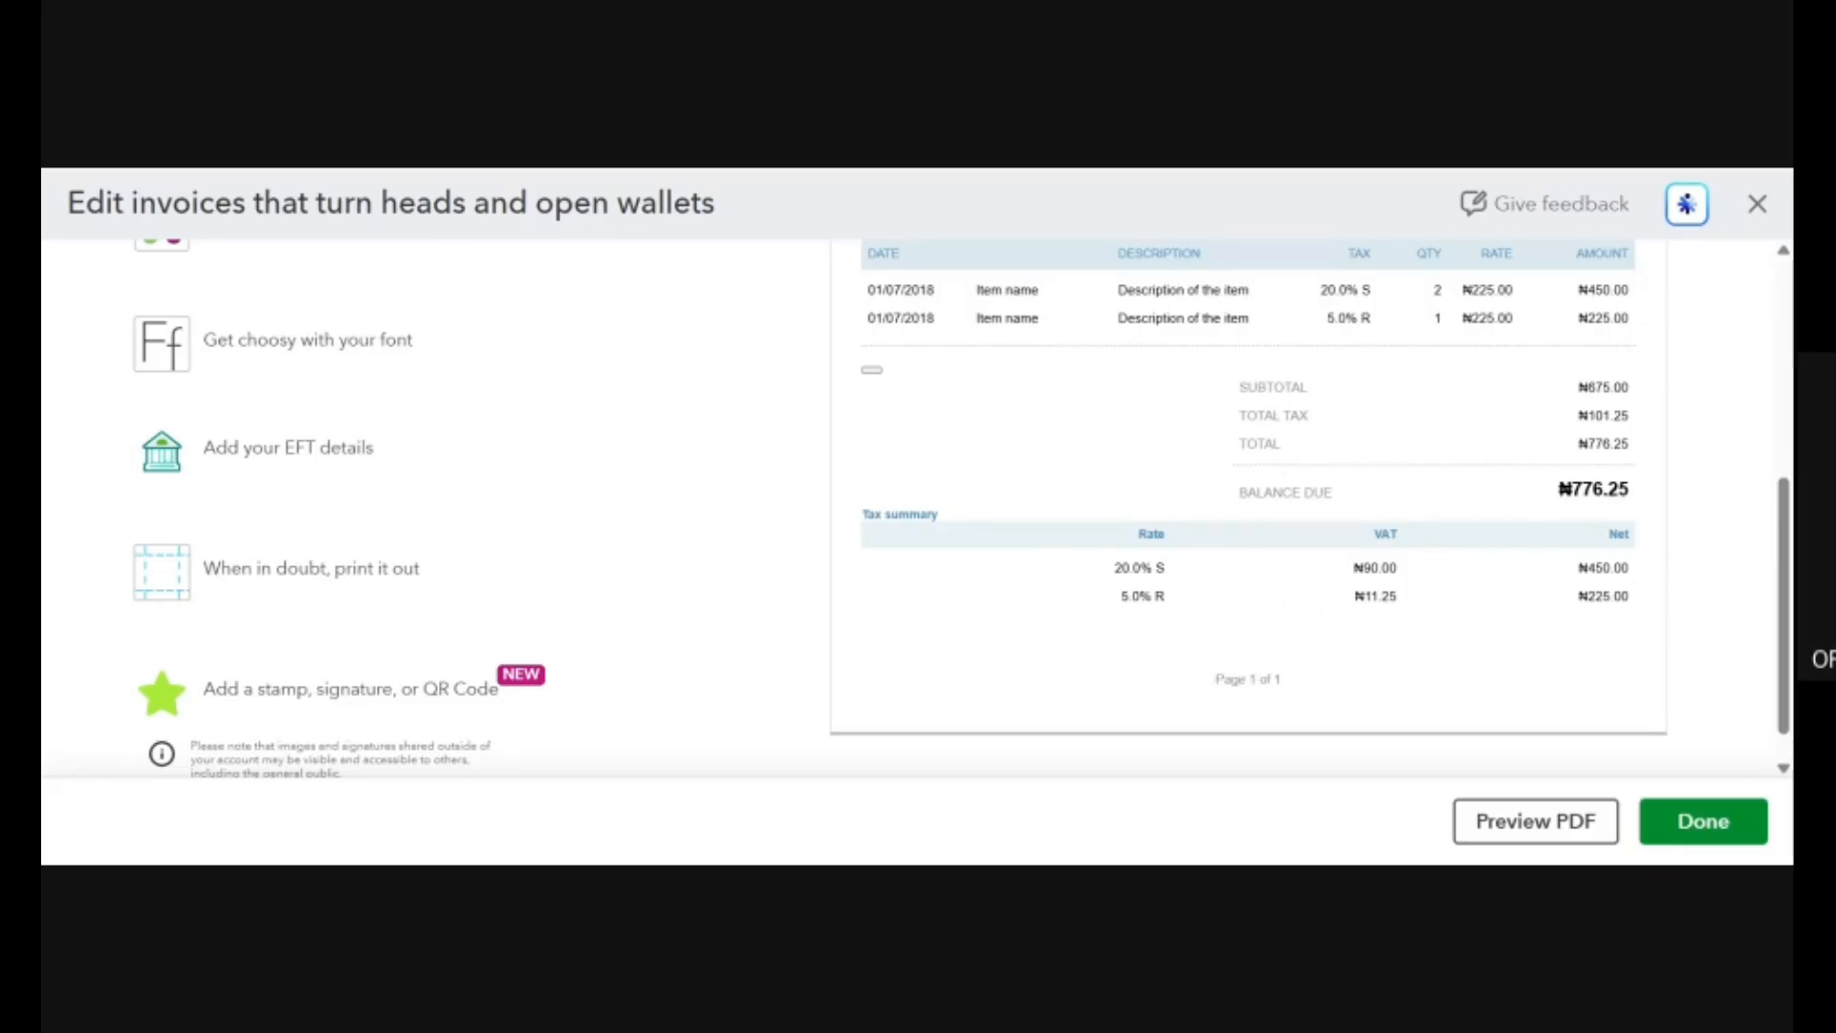
left_click(1758, 204)
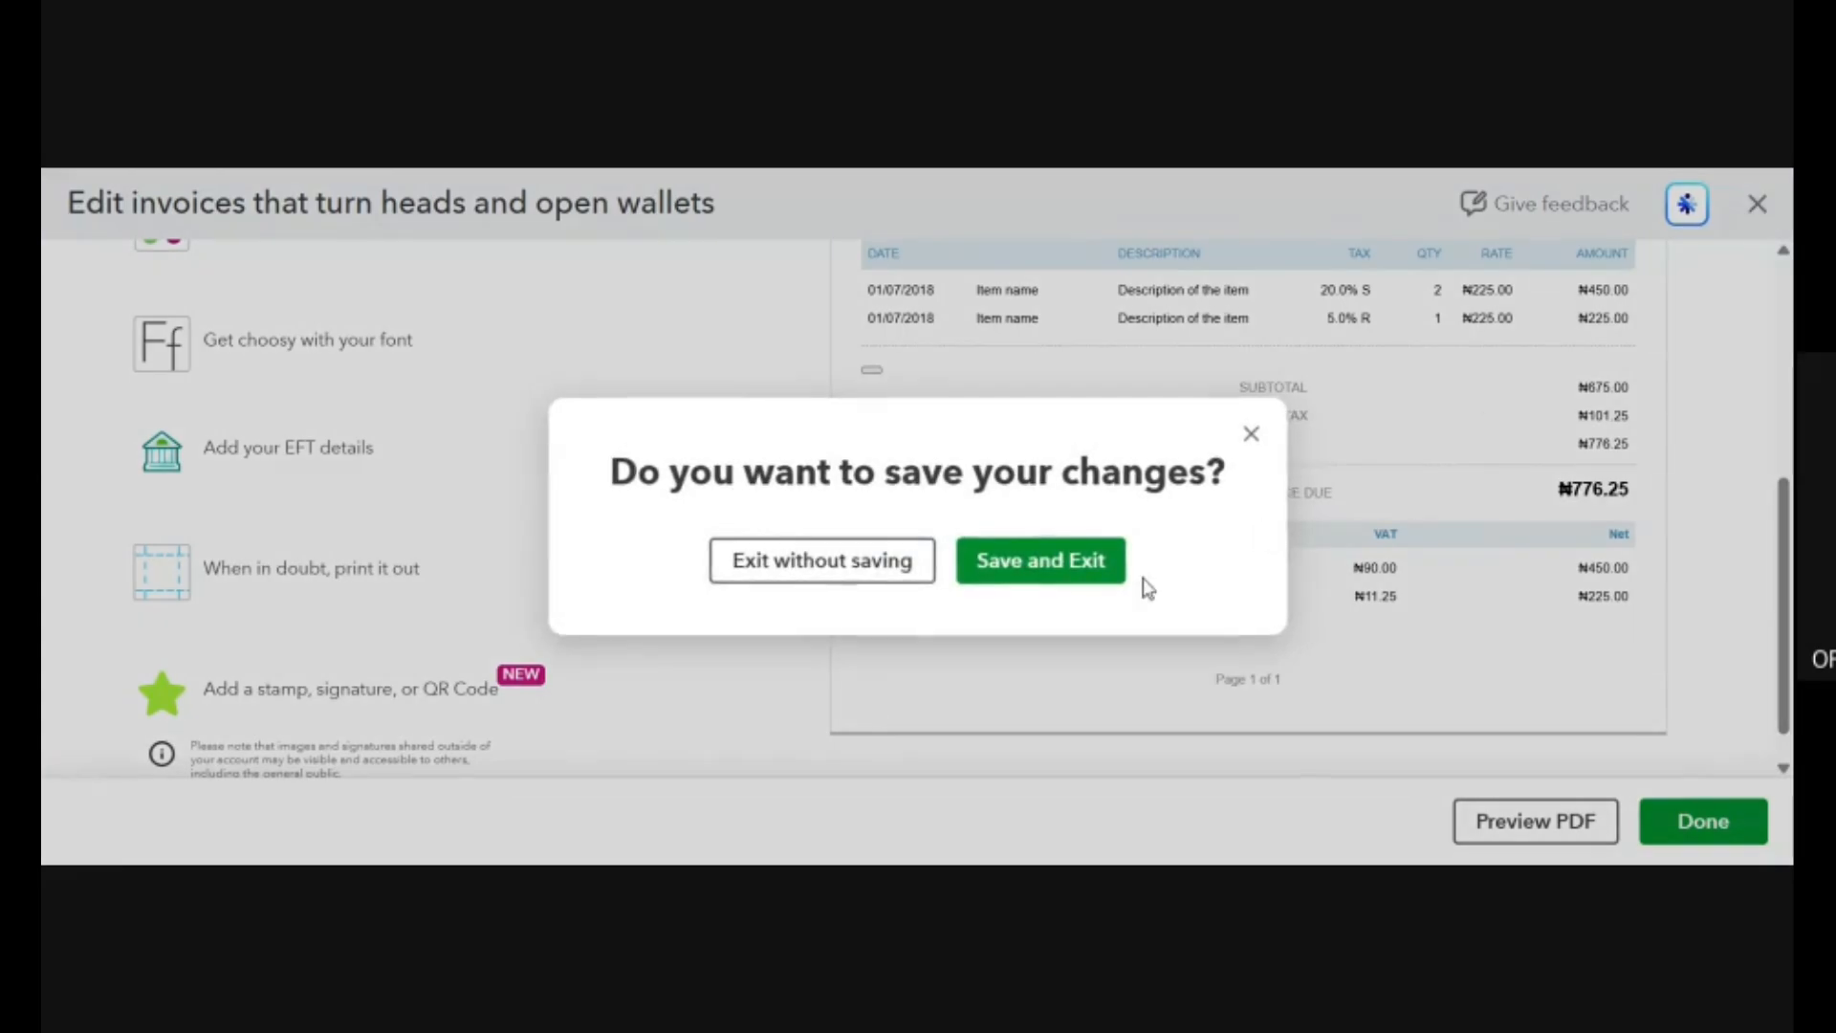
left_click(864, 574)
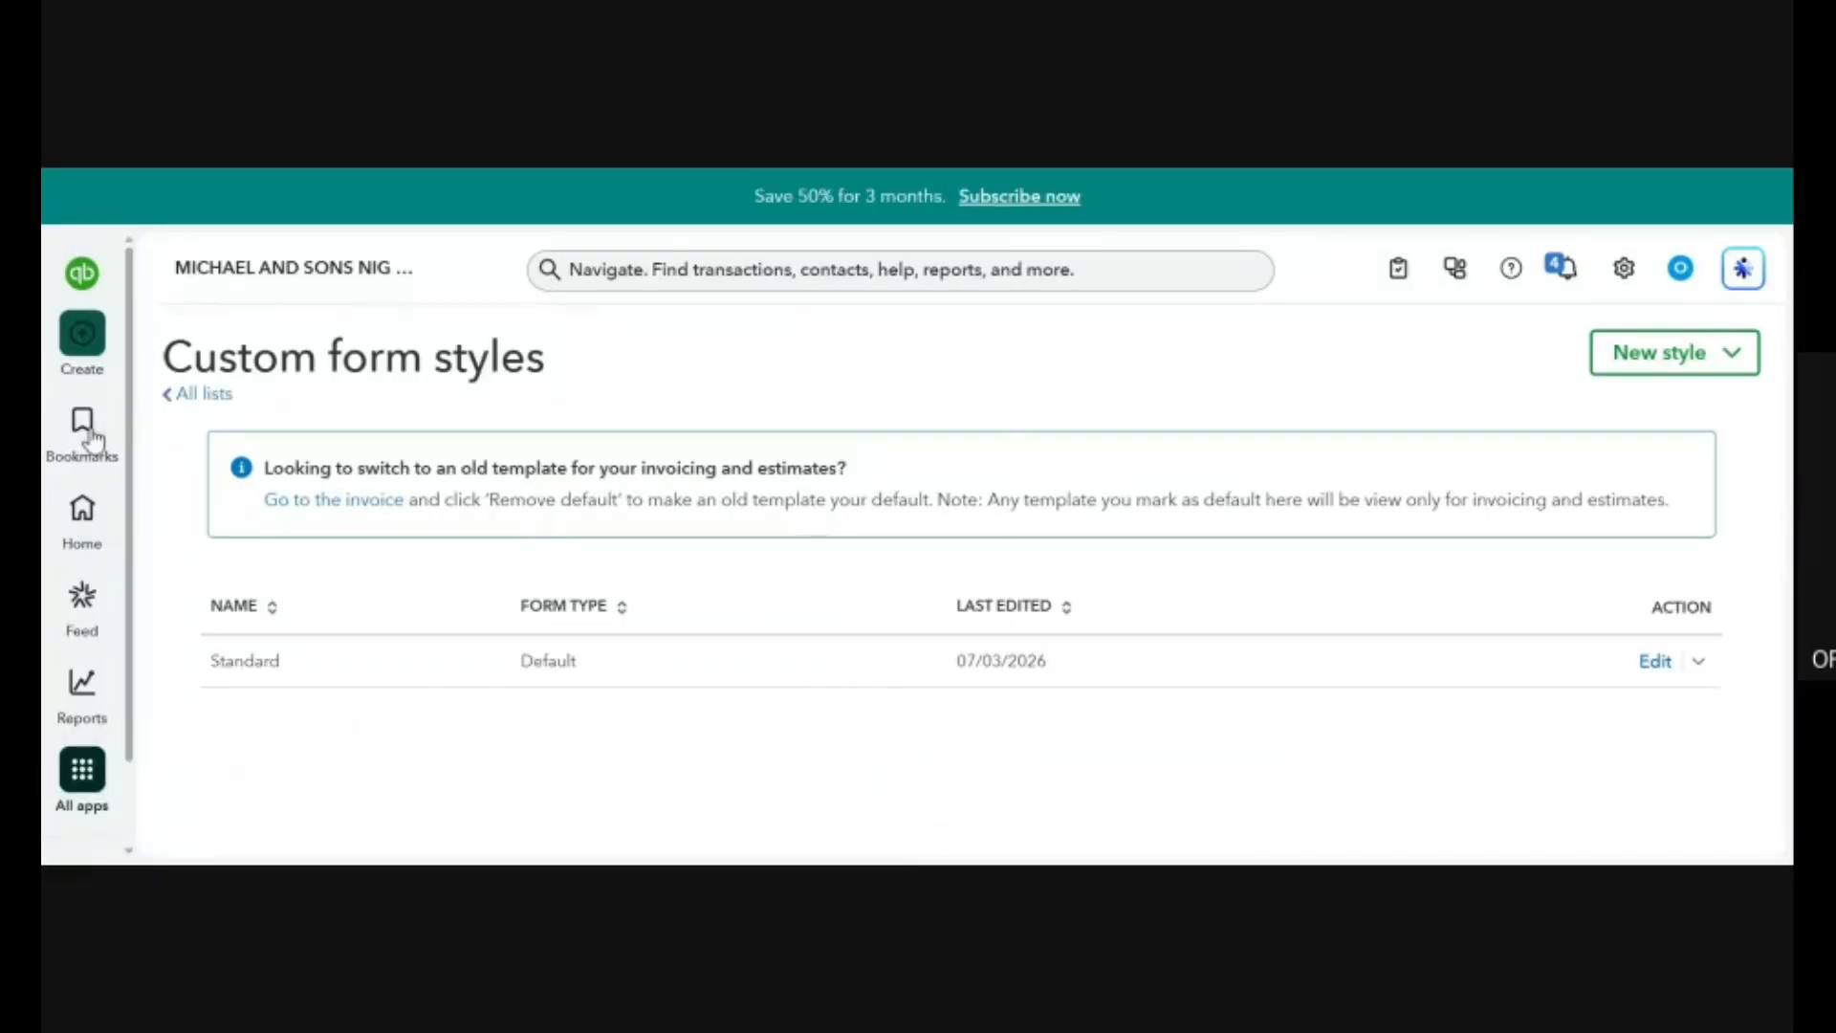
Return to the home page and open the bank transactions page in Accounting.
left_click(82, 509)
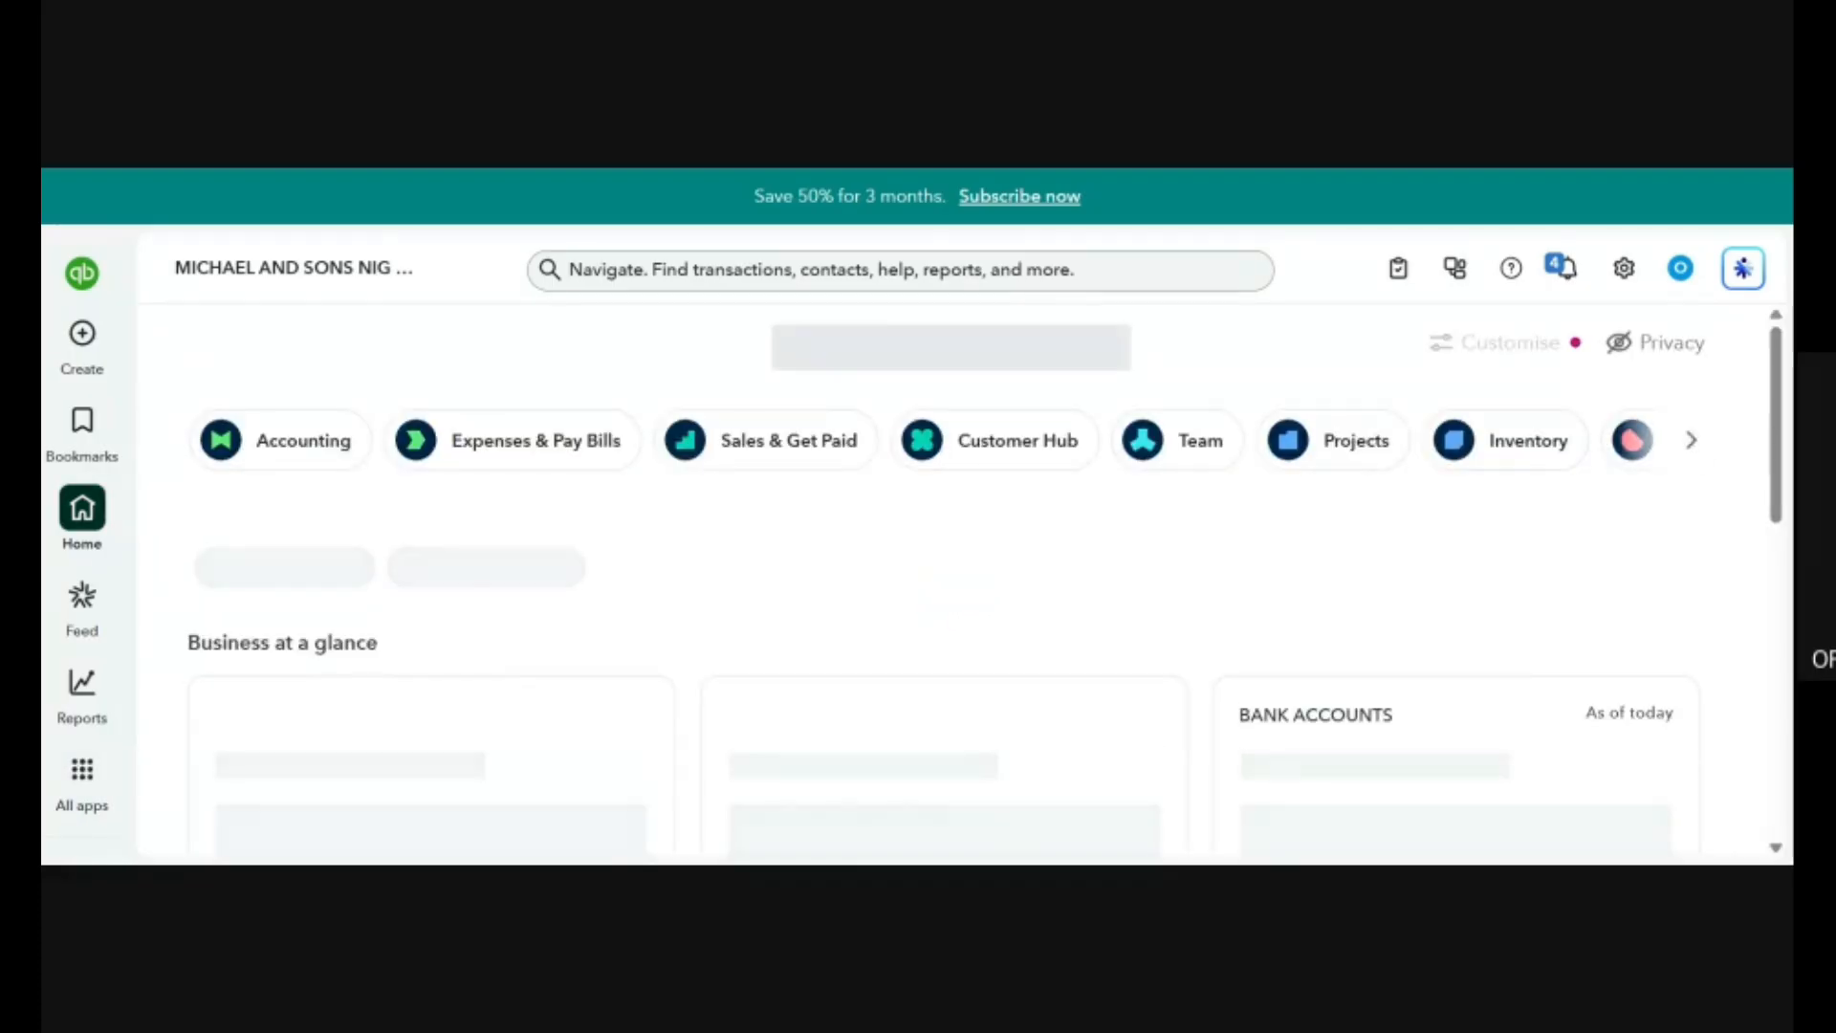
left_click(83, 340)
left_click(1073, 594)
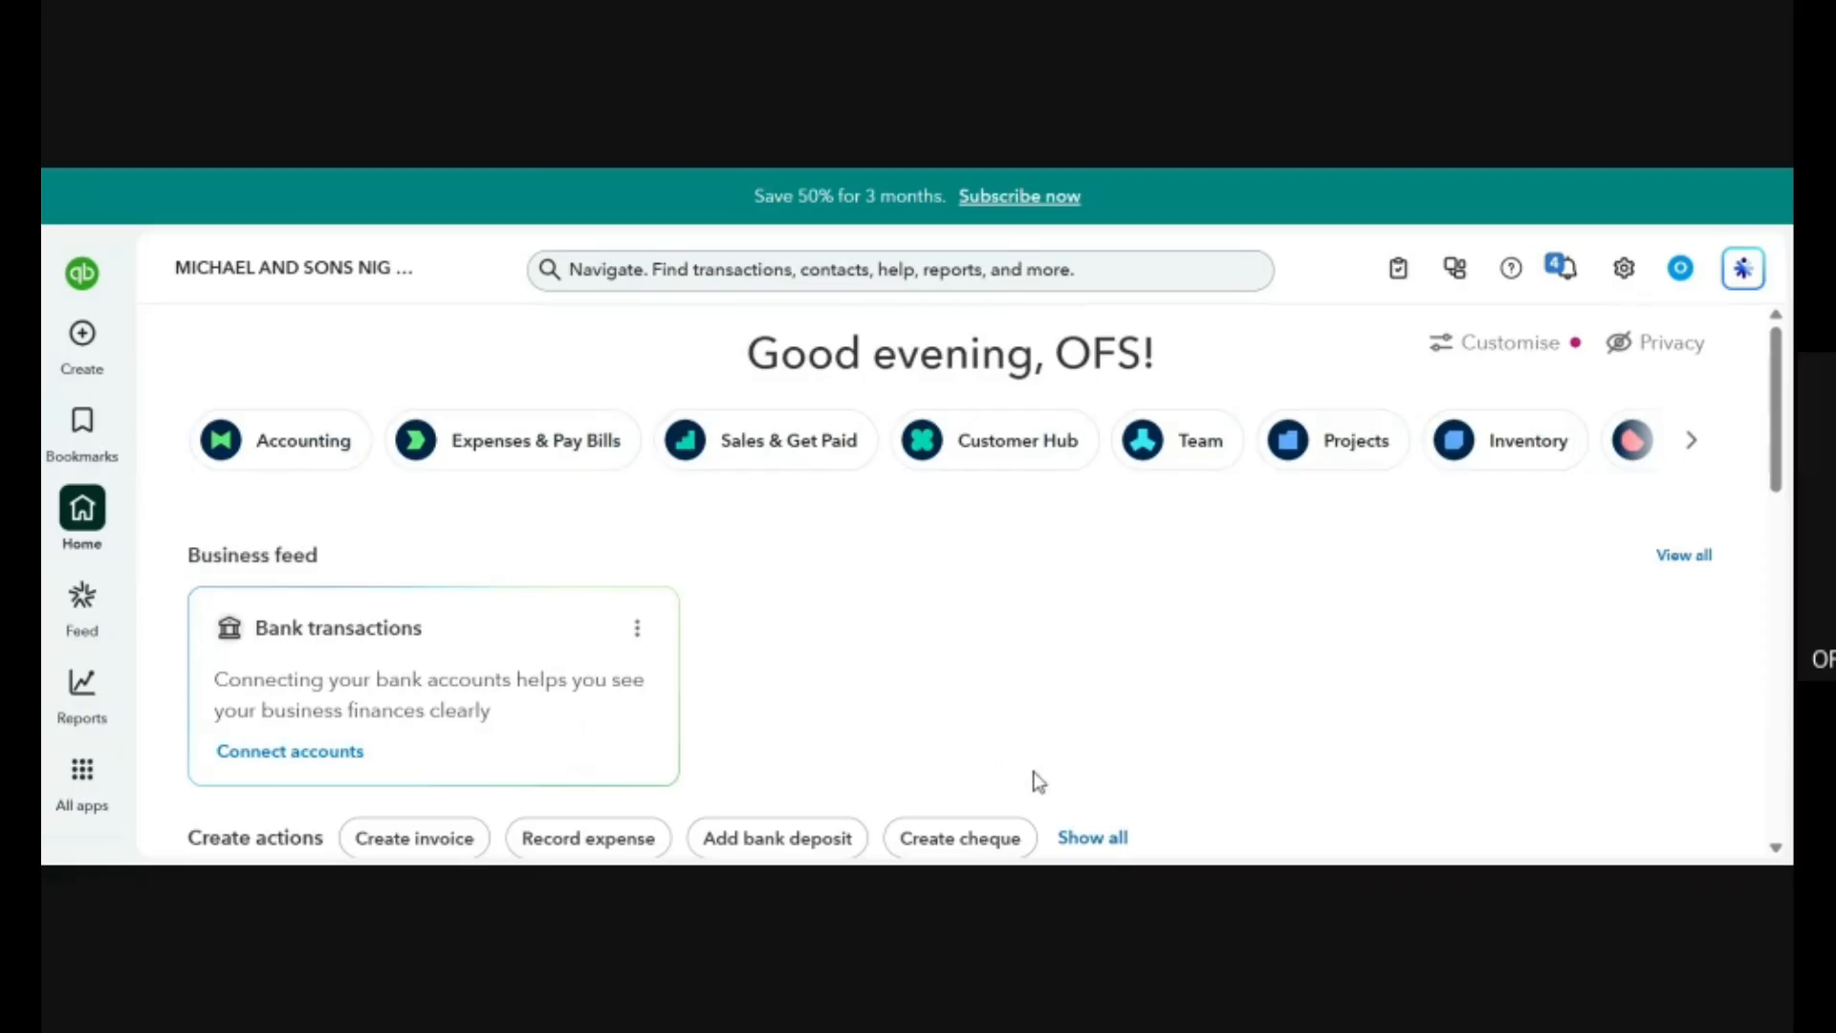
left_click(512, 621)
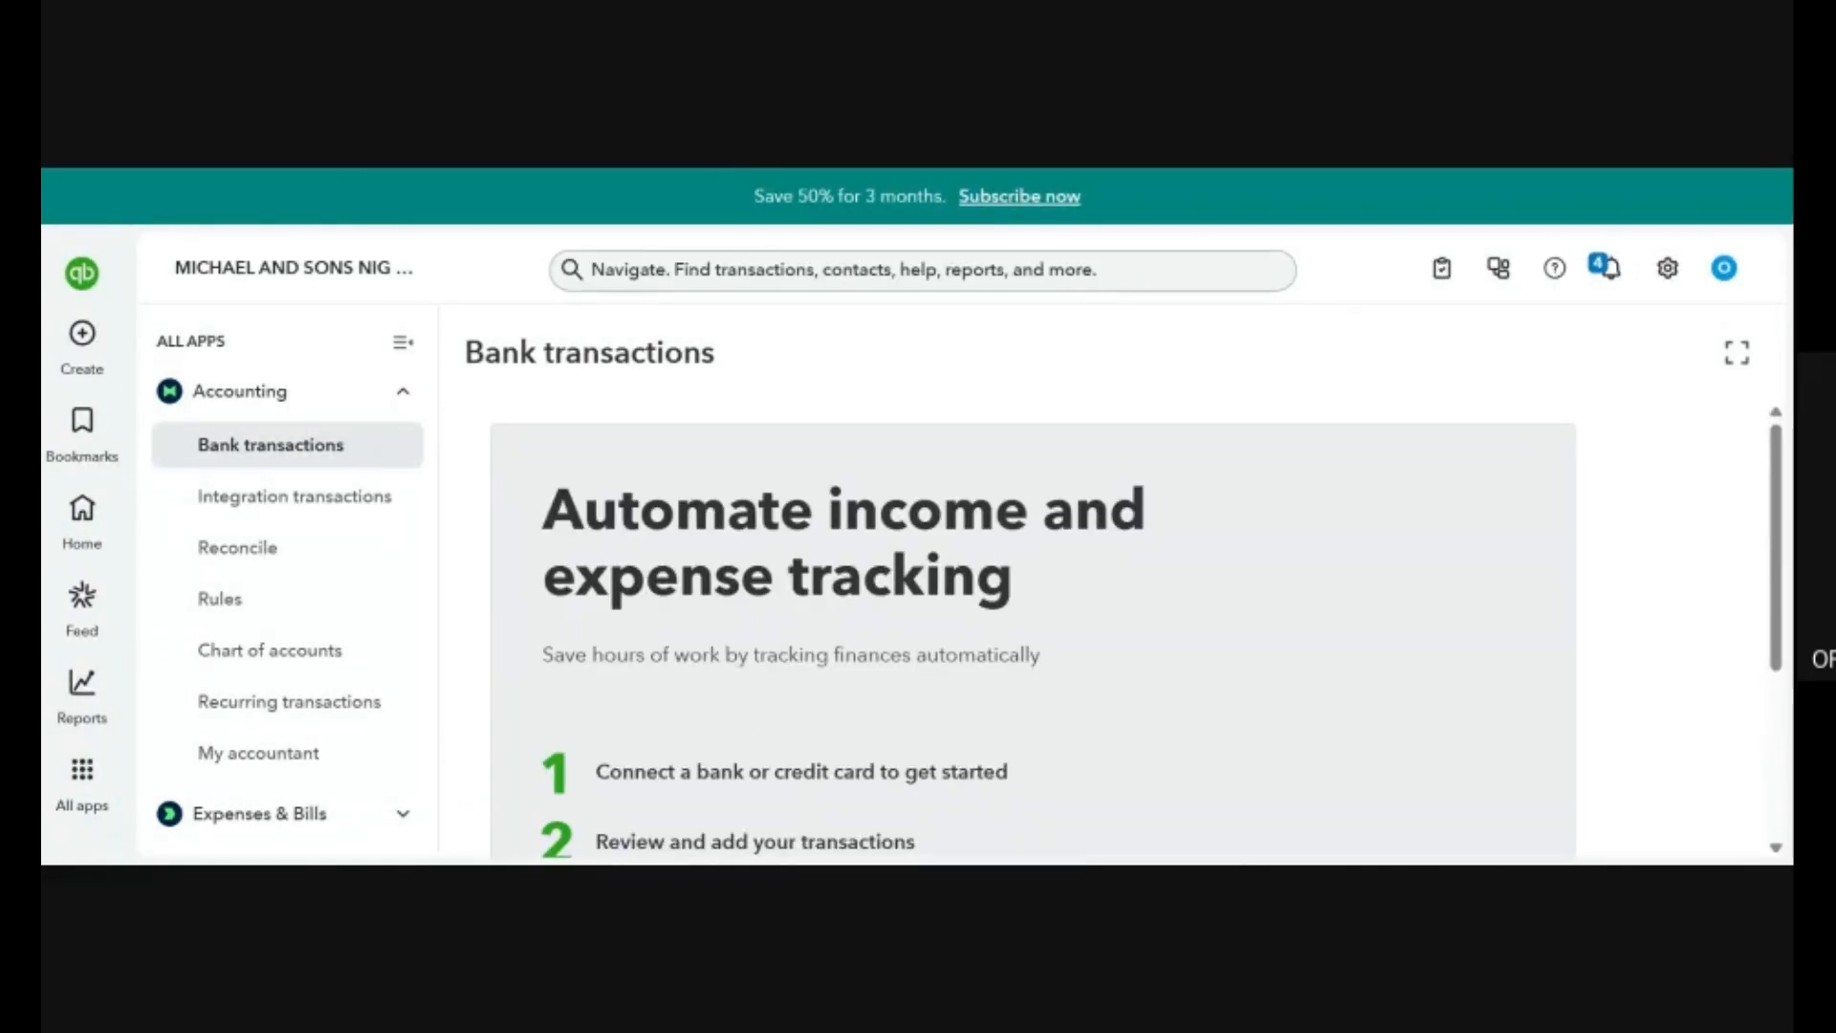
Start uploading bank transactions and examine the supported file formats, available accounts and upload options.
scroll(874, 669, "down", 3)
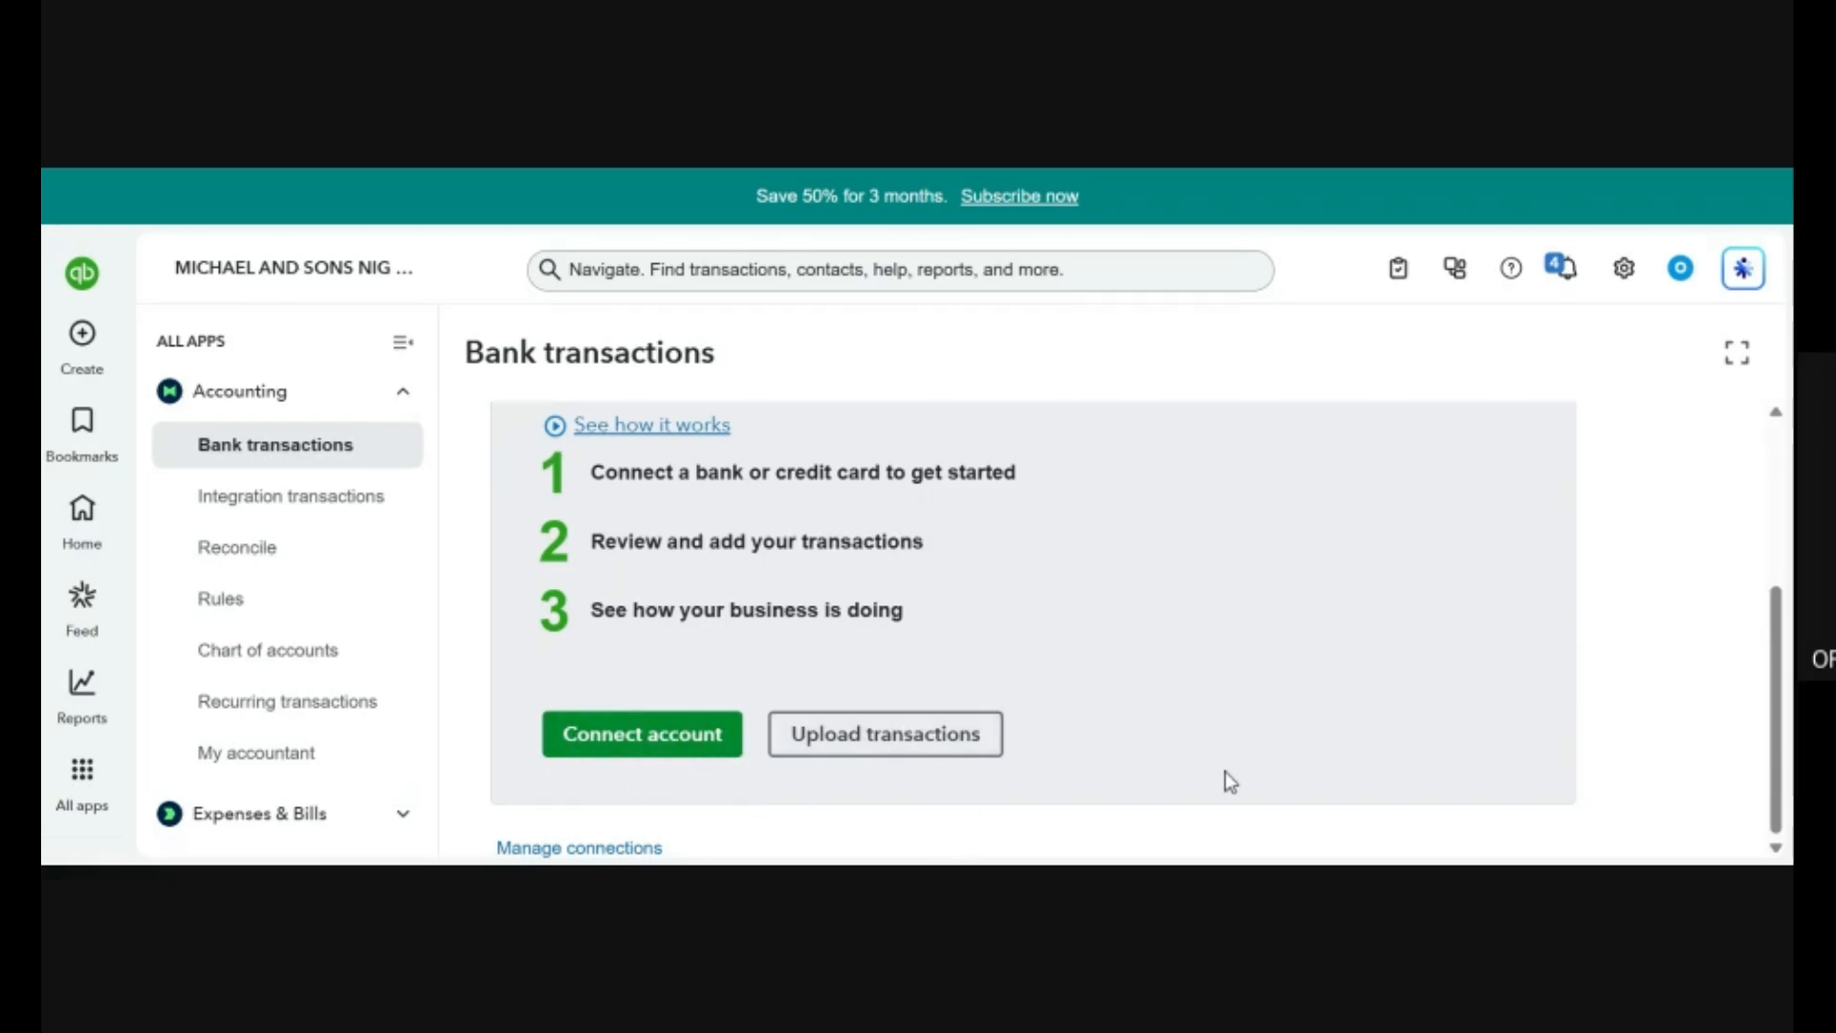
left_click(985, 731)
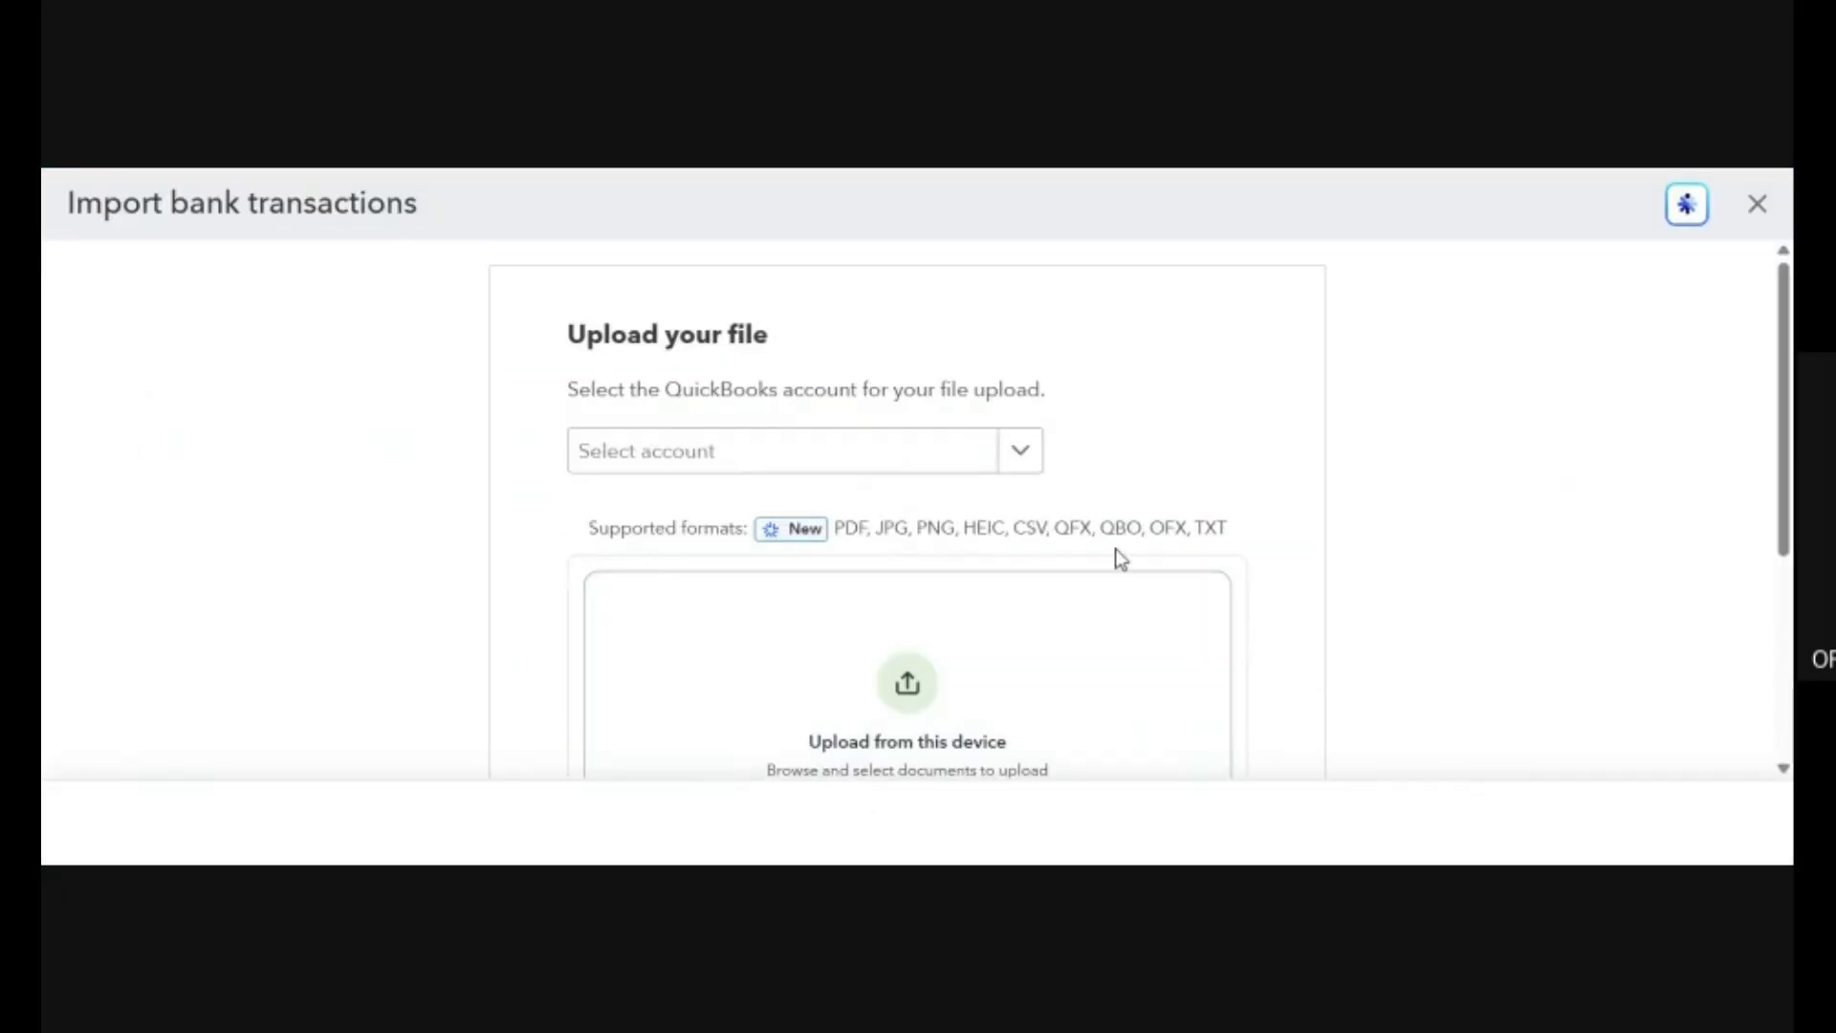
scroll(1116, 550, "down", 4)
scroll(1117, 550, "up", 4)
left_click(1021, 457)
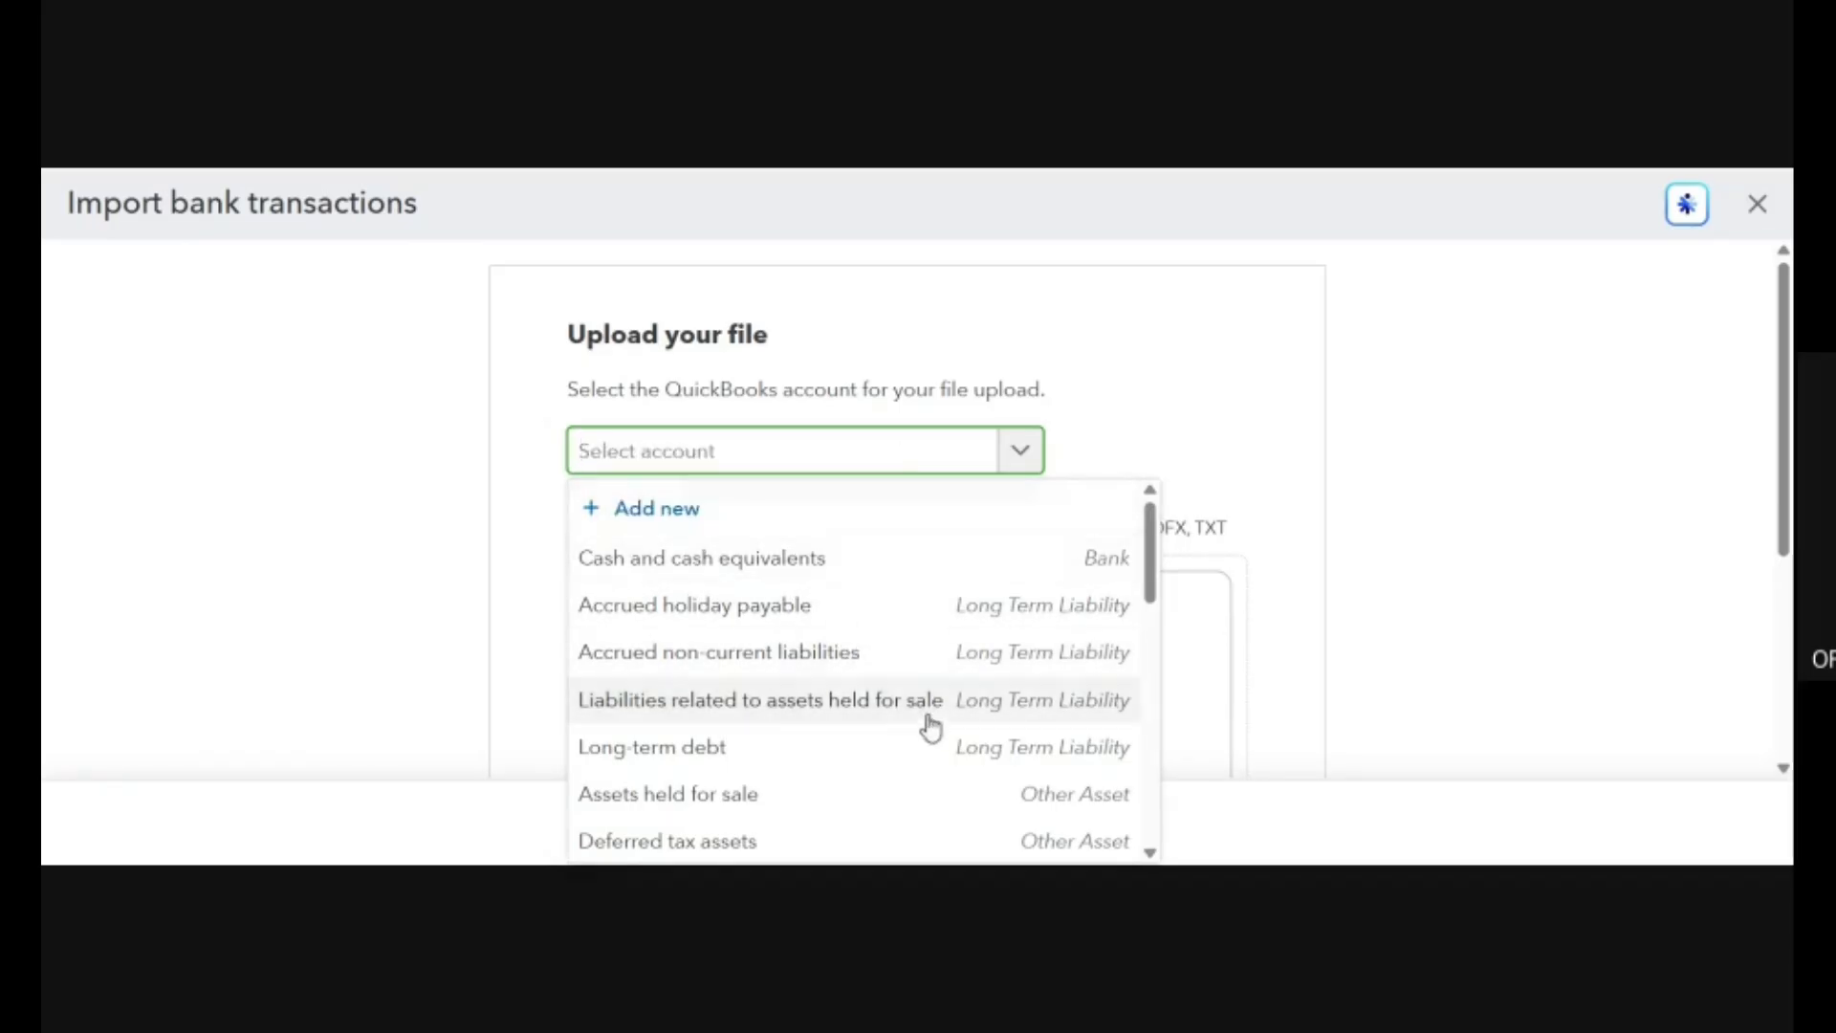
left_click(1183, 411)
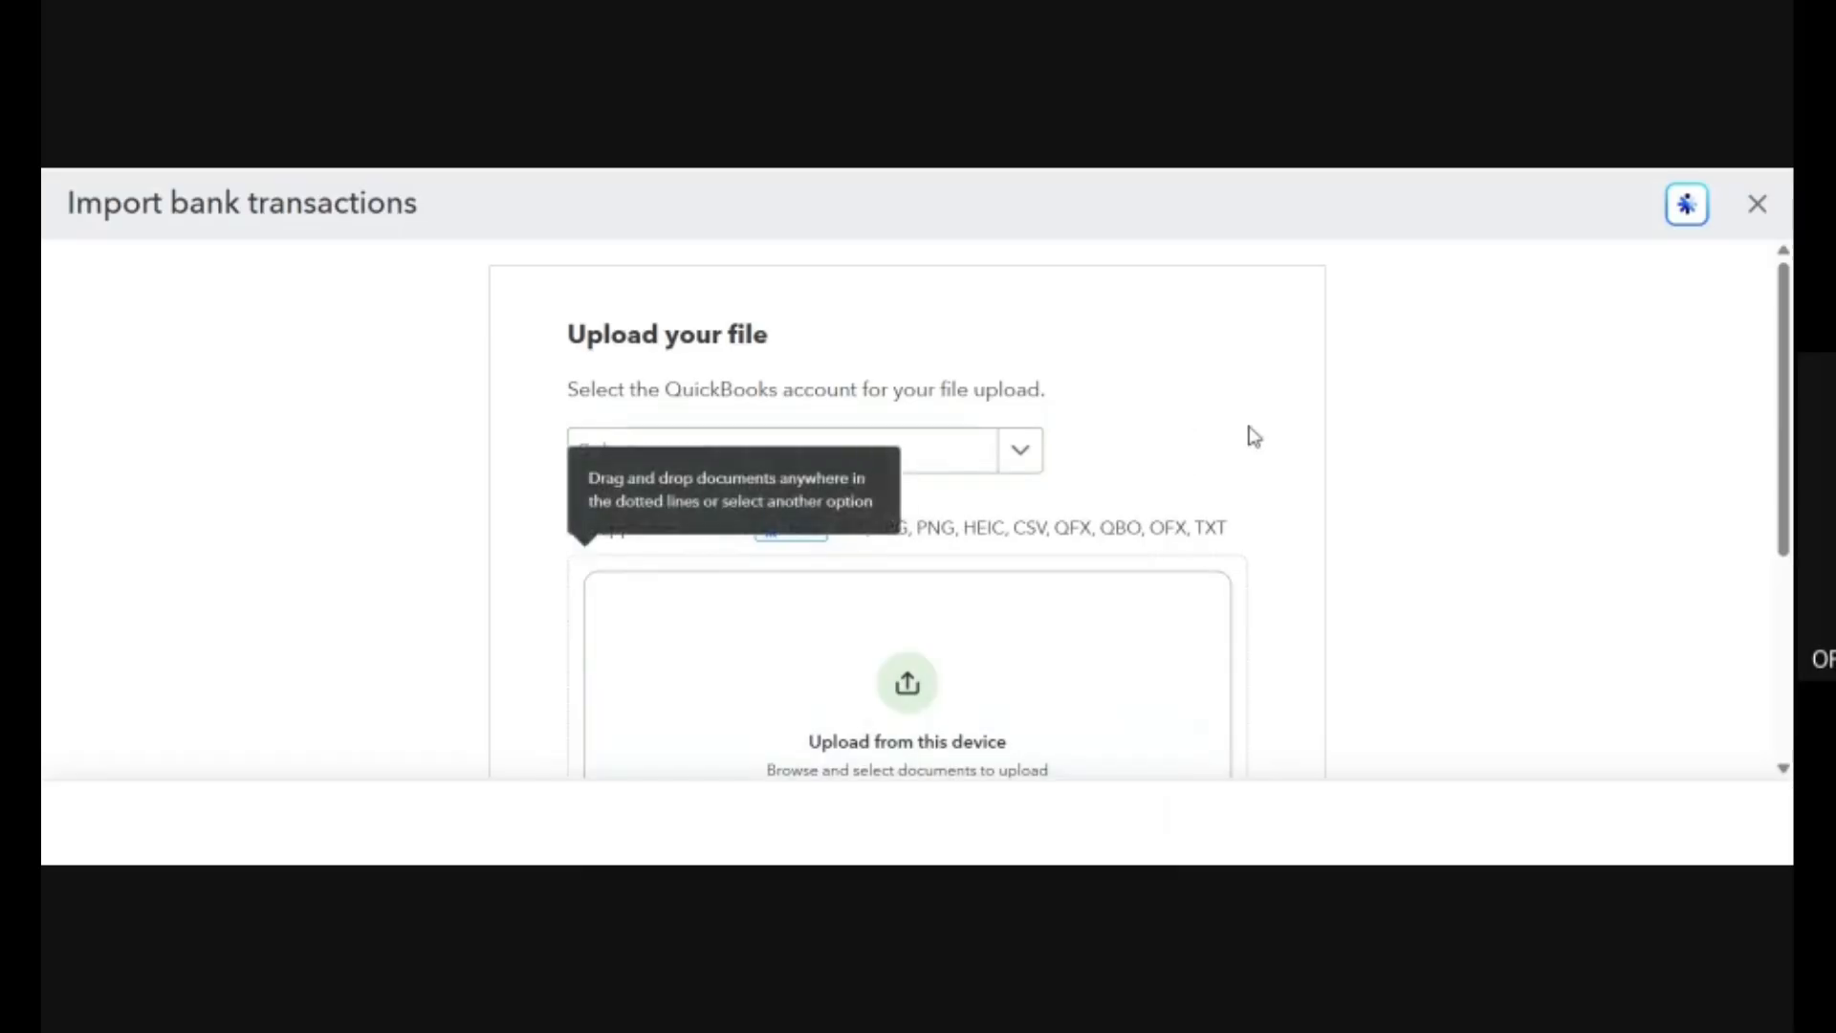
scroll(1250, 431, "down", 4)
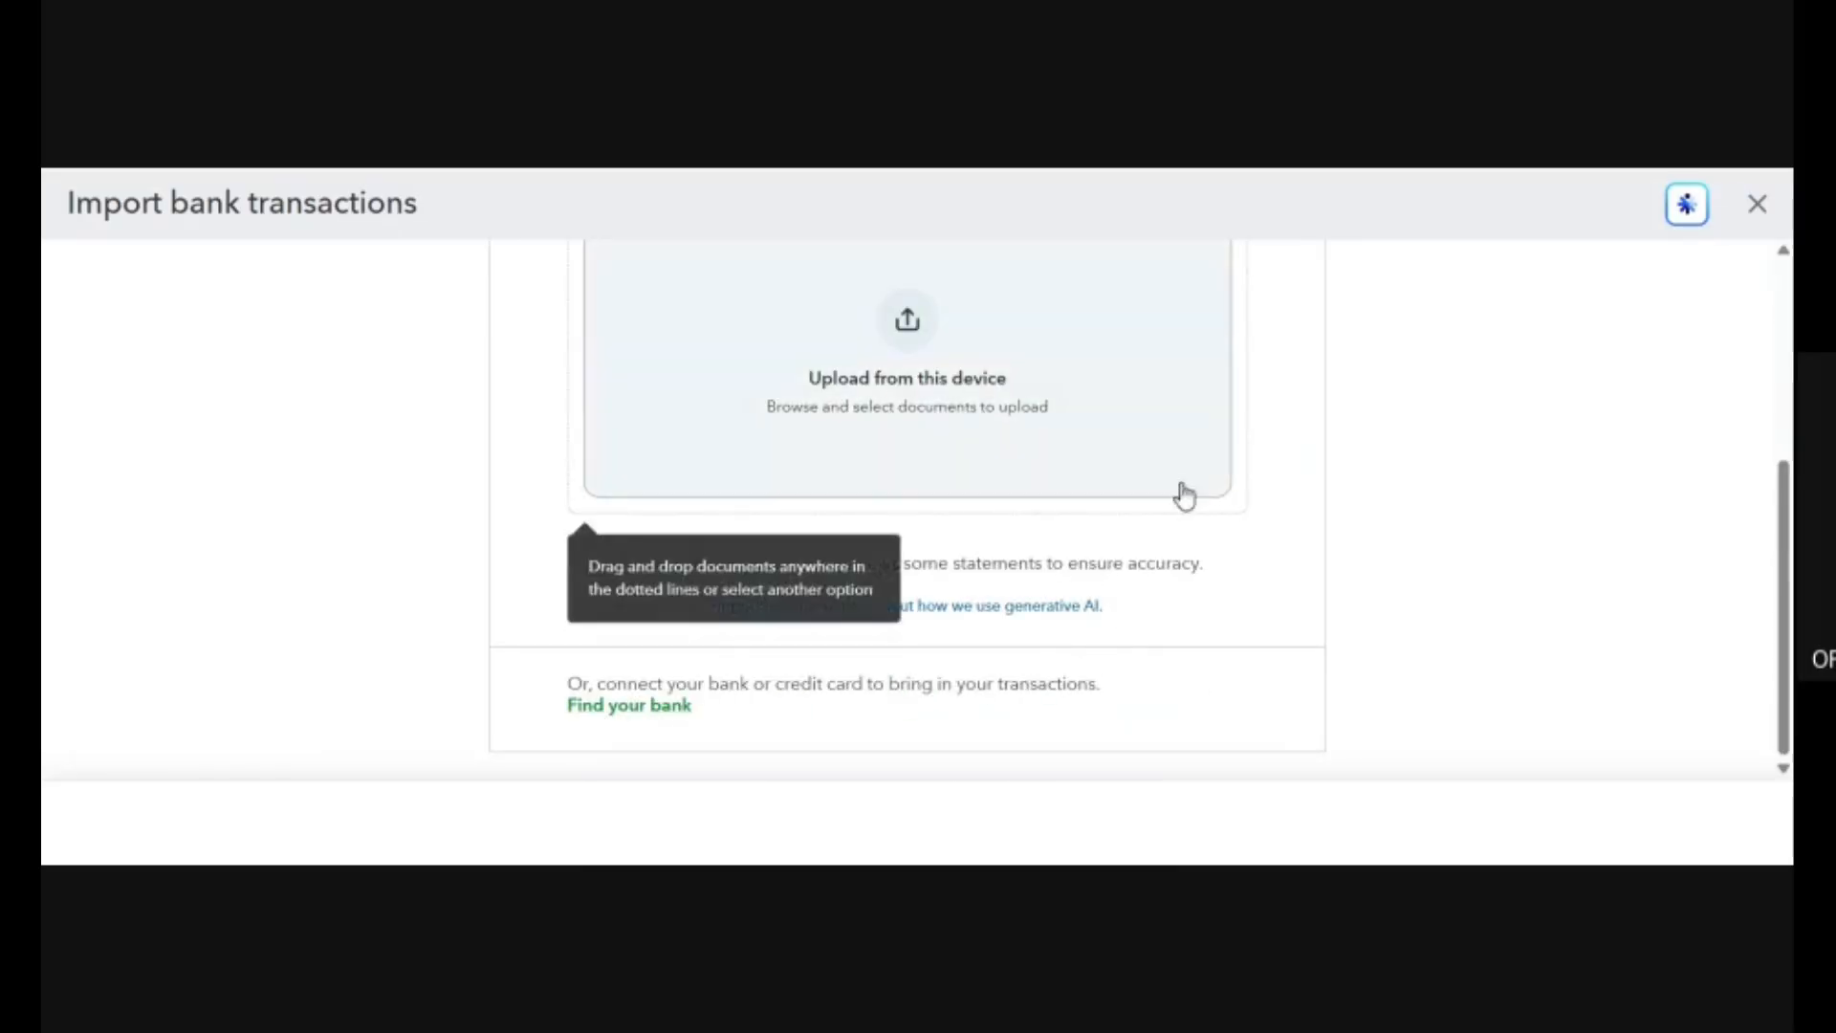
scroll(1090, 389, "up", 4)
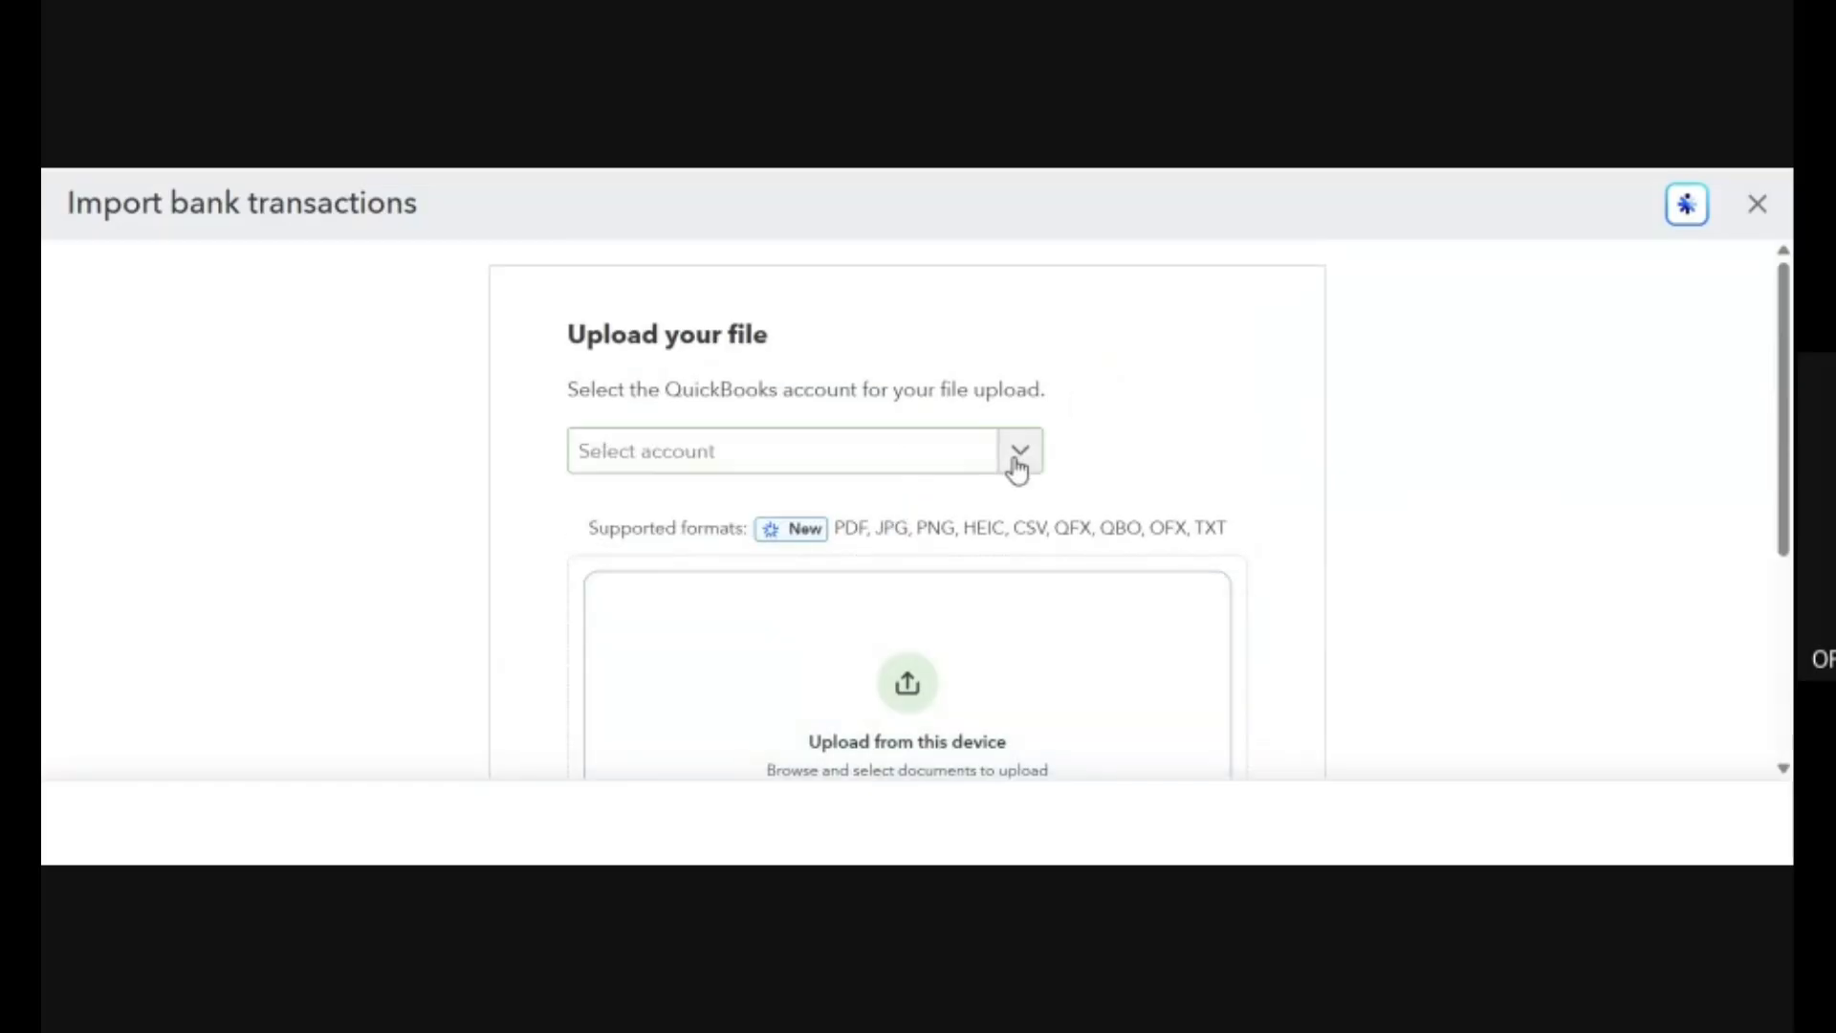
Choose Cash and cash equivalents as the upload account, review the upload area and close the import without uploading a file.
left_click(1018, 461)
left_click(736, 573)
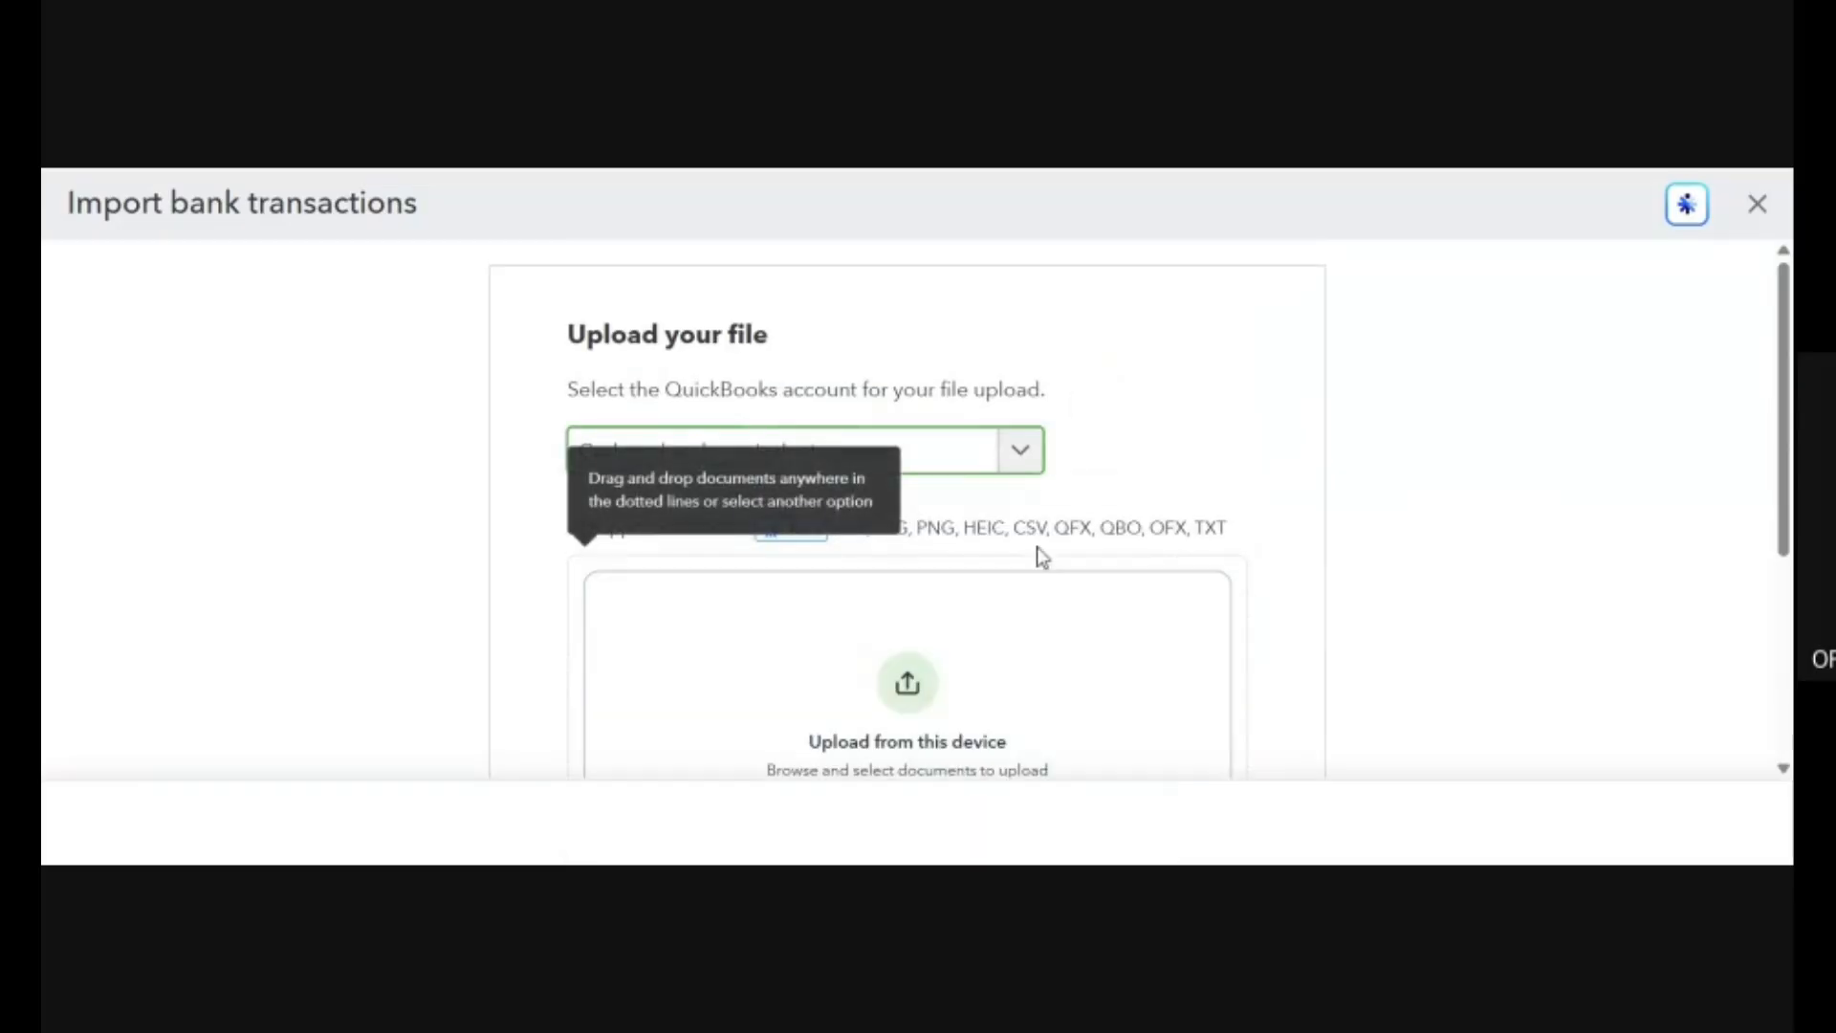
scroll(1037, 554, "down", 4)
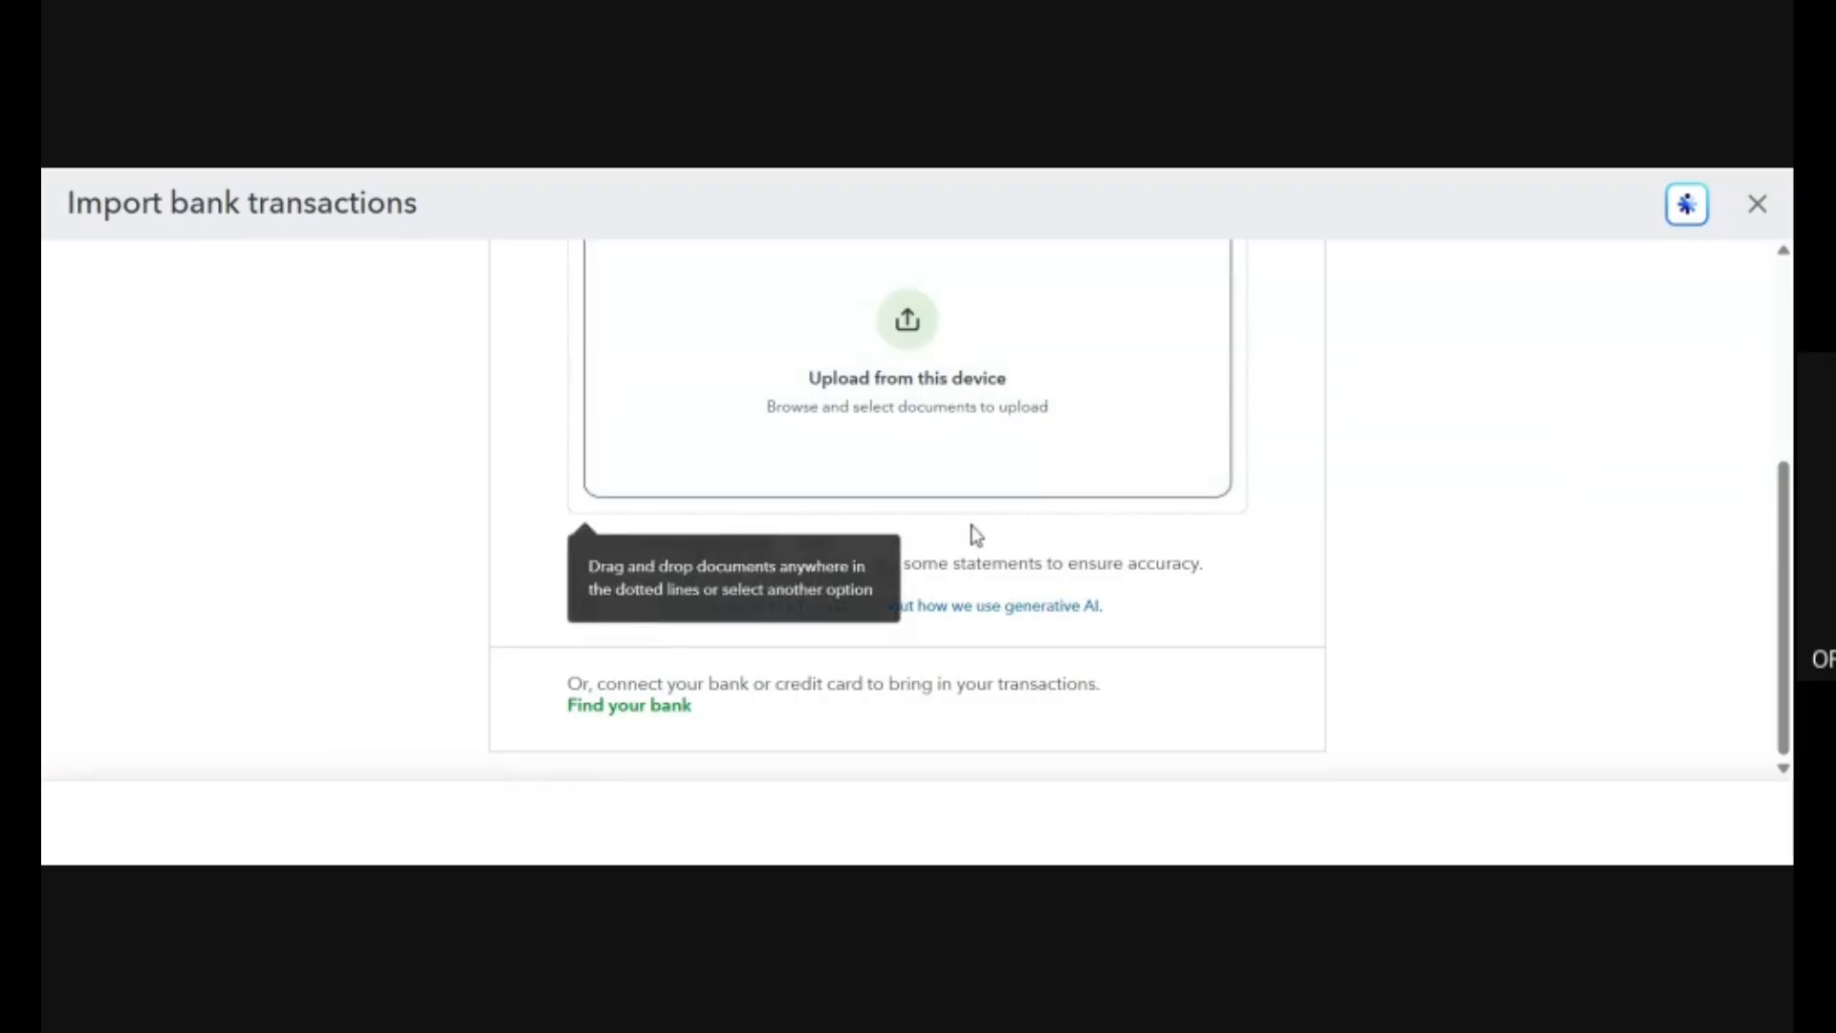
scroll(975, 533, "up", 4)
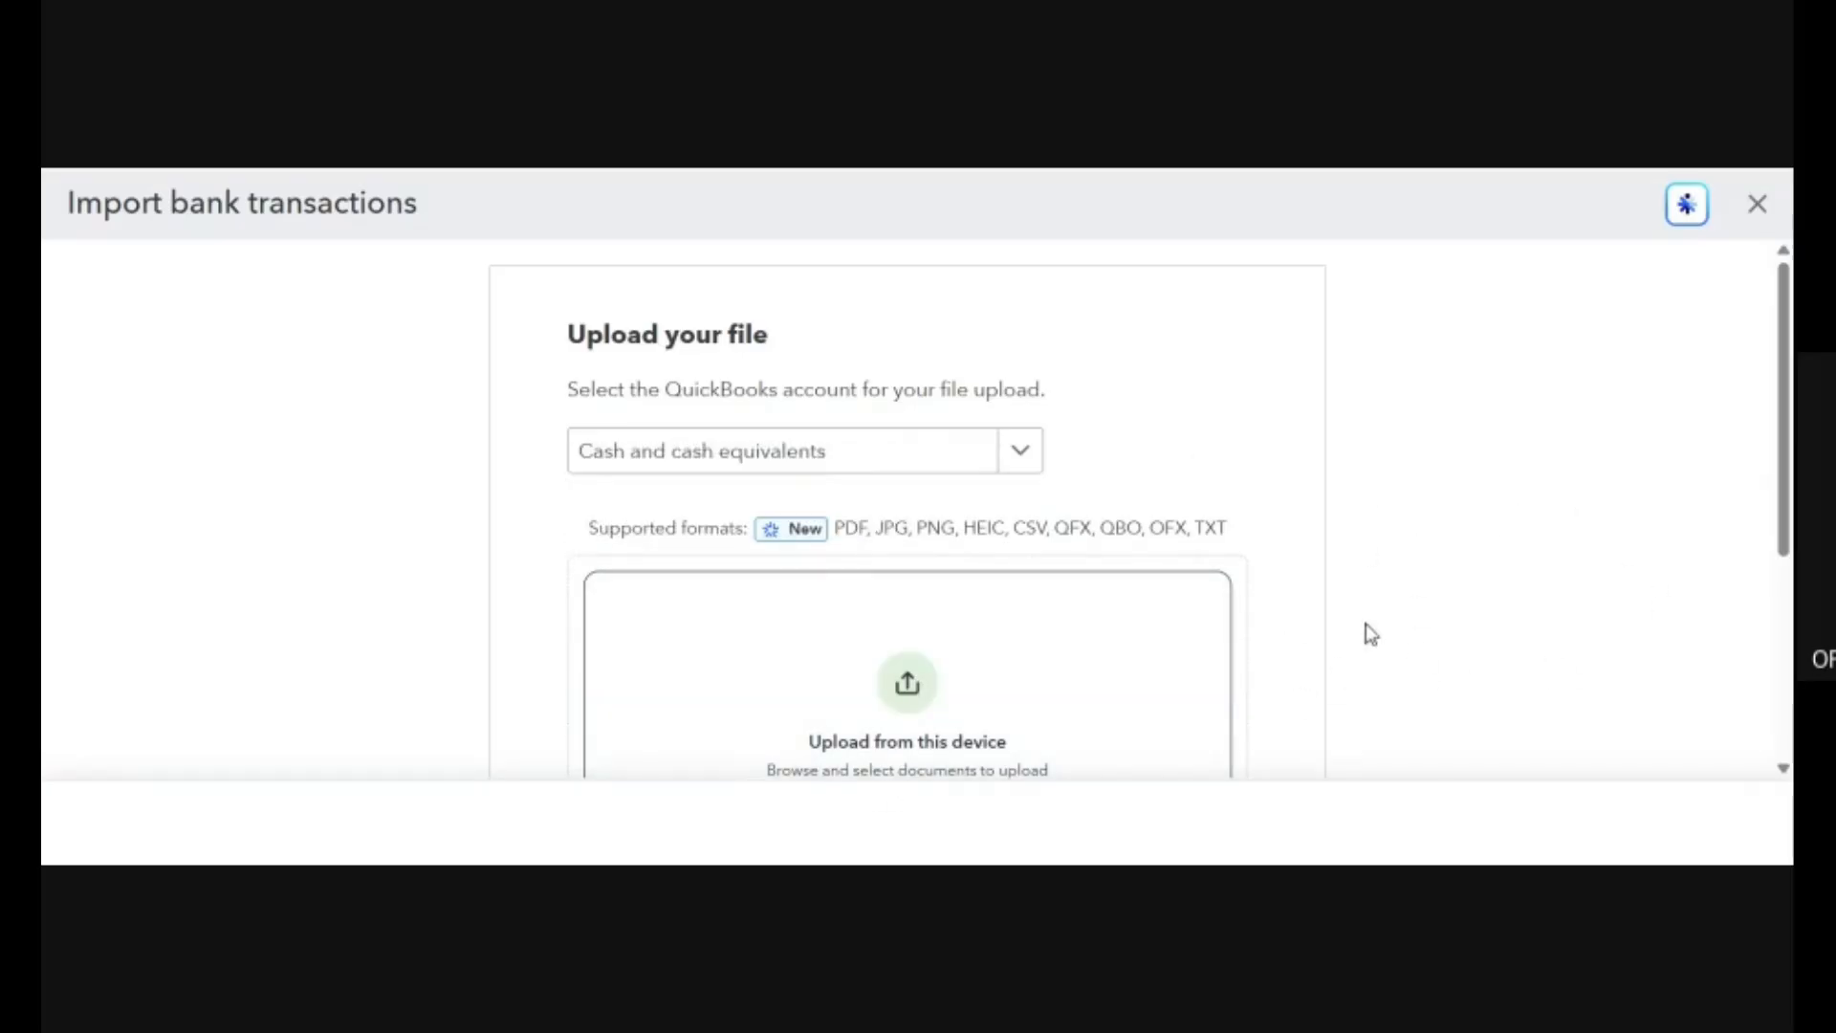
scroll(1294, 370, "down", 1)
scroll(1294, 370, "down", 3)
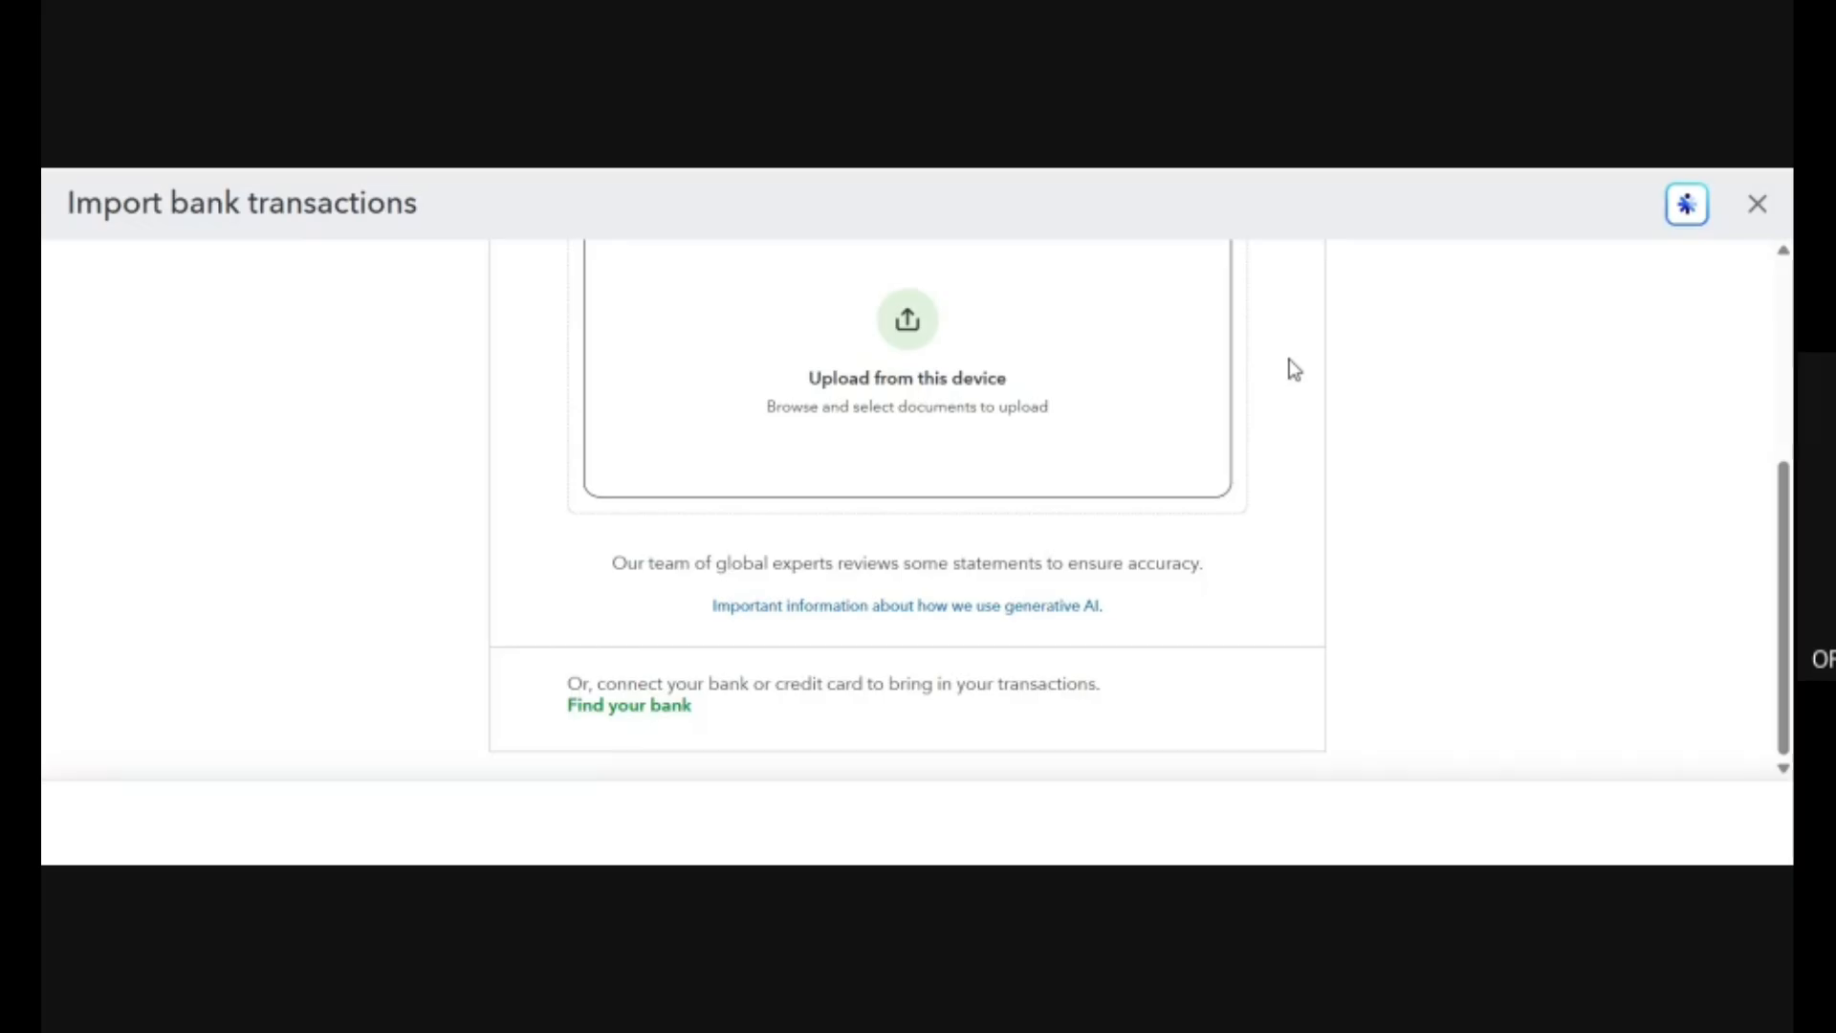
left_click(1760, 205)
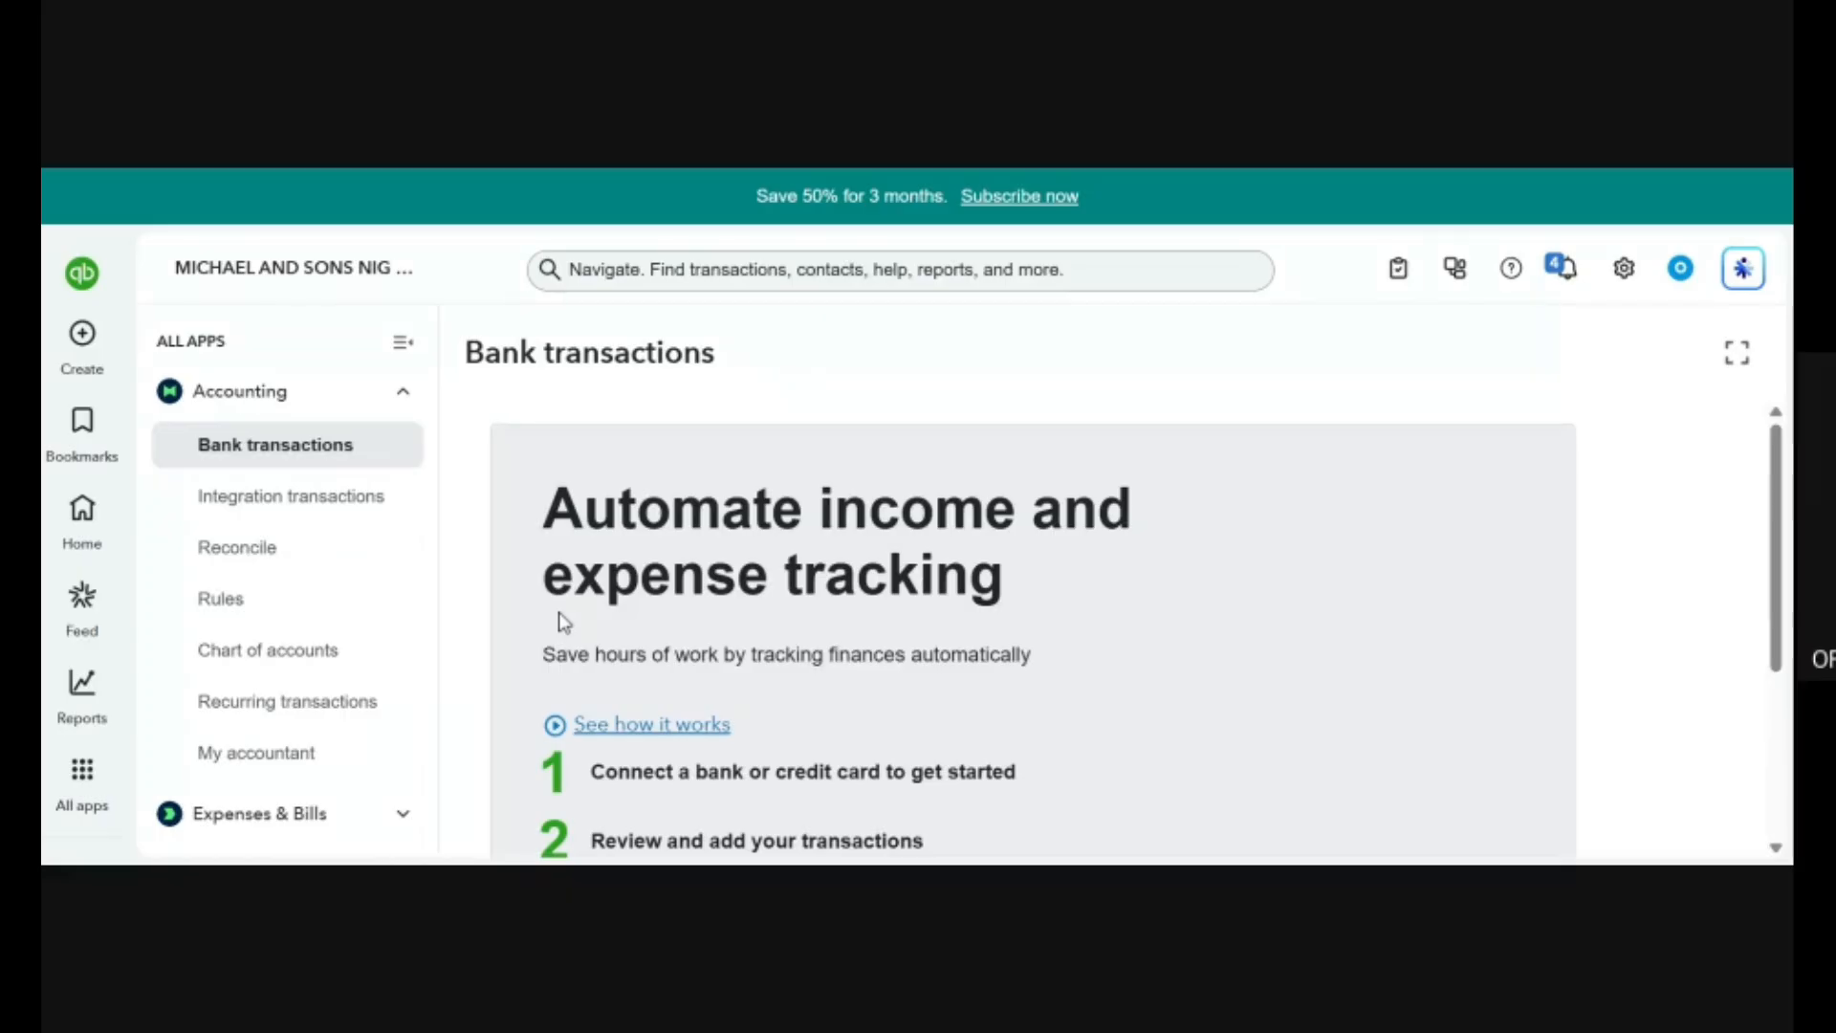
Look over the Reconcile page and examine the full chart of accounts with its account types and balances.
left_click(290, 565)
scroll(990, 574, "down", 3)
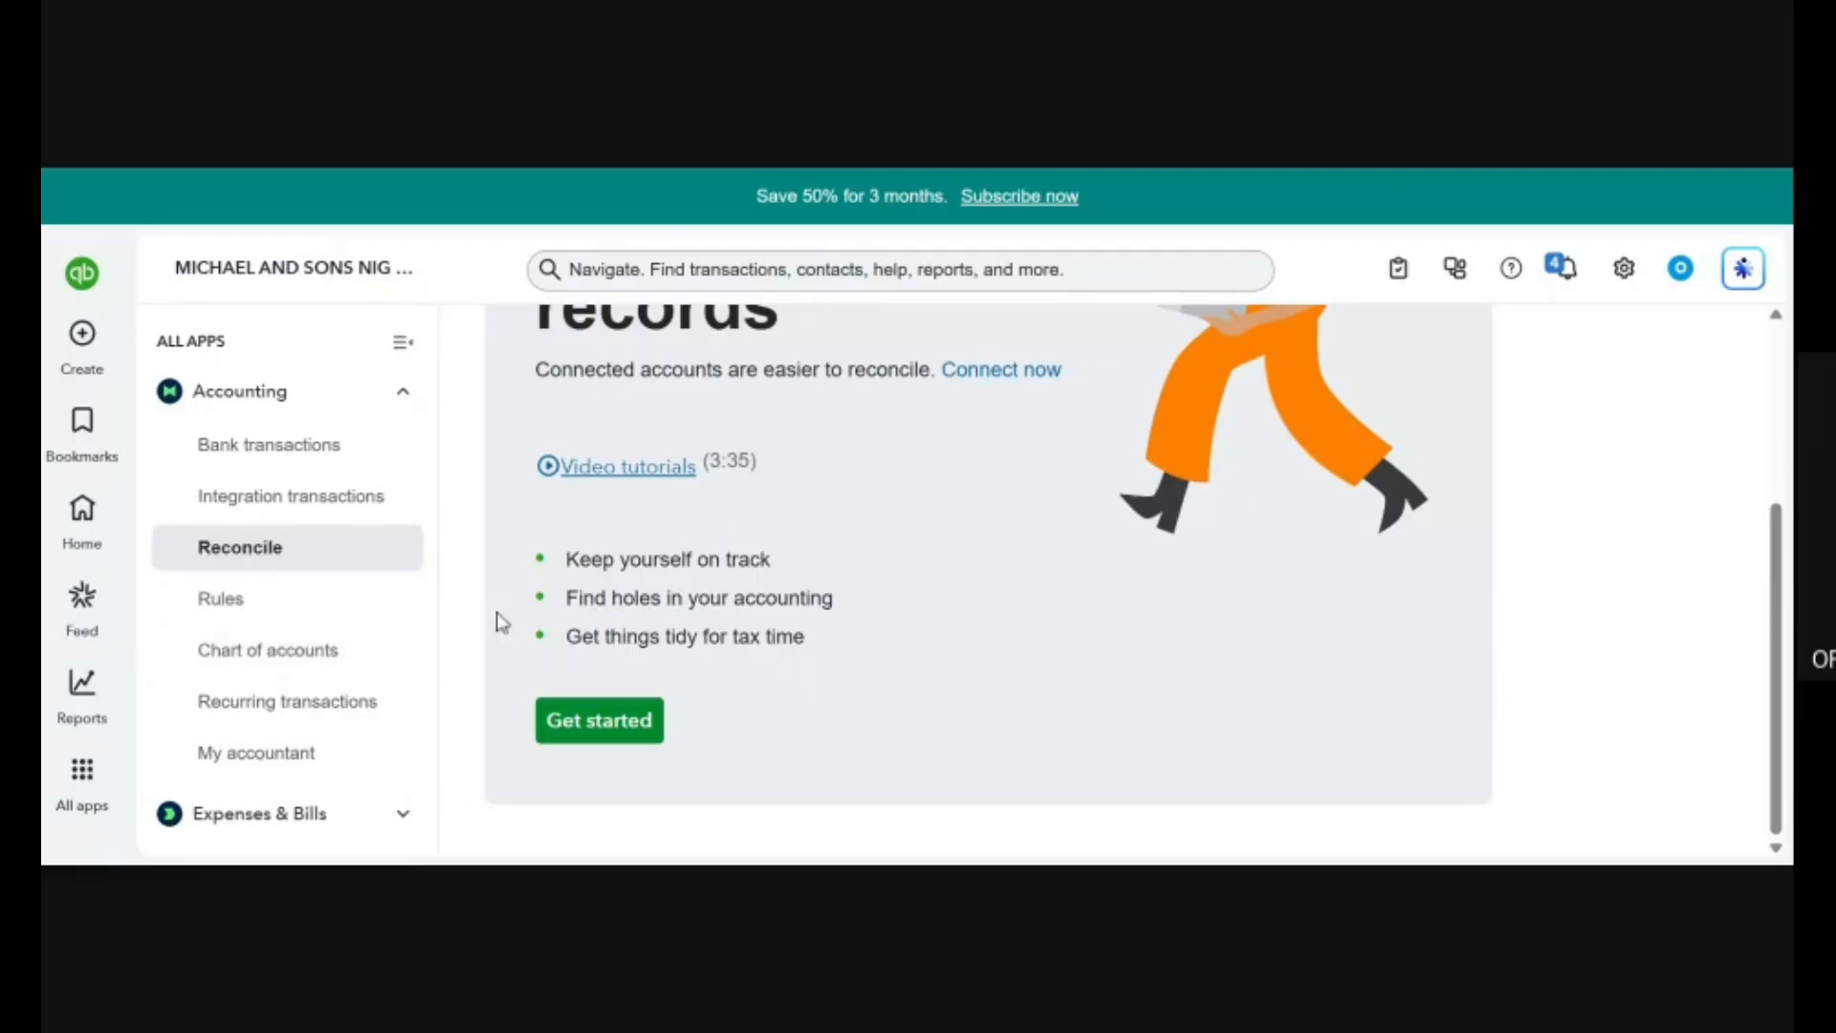
left_click(296, 653)
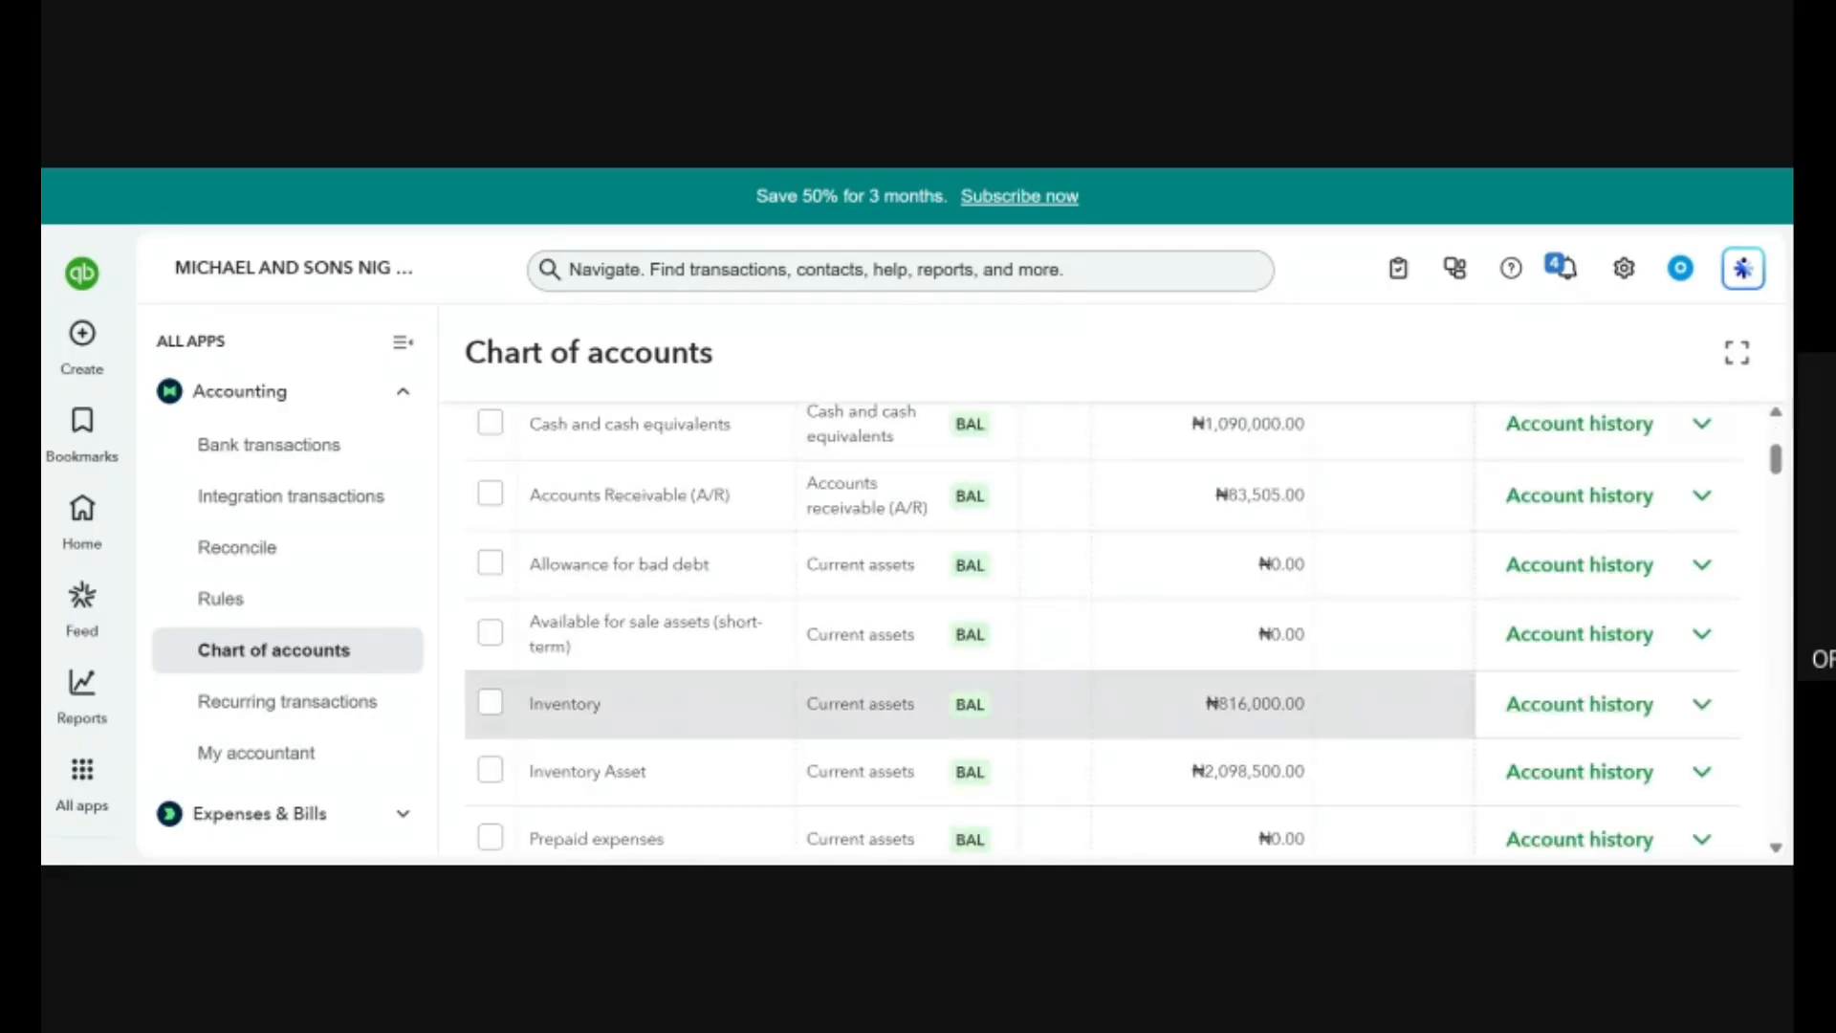
scroll(1092, 549, "up", 3)
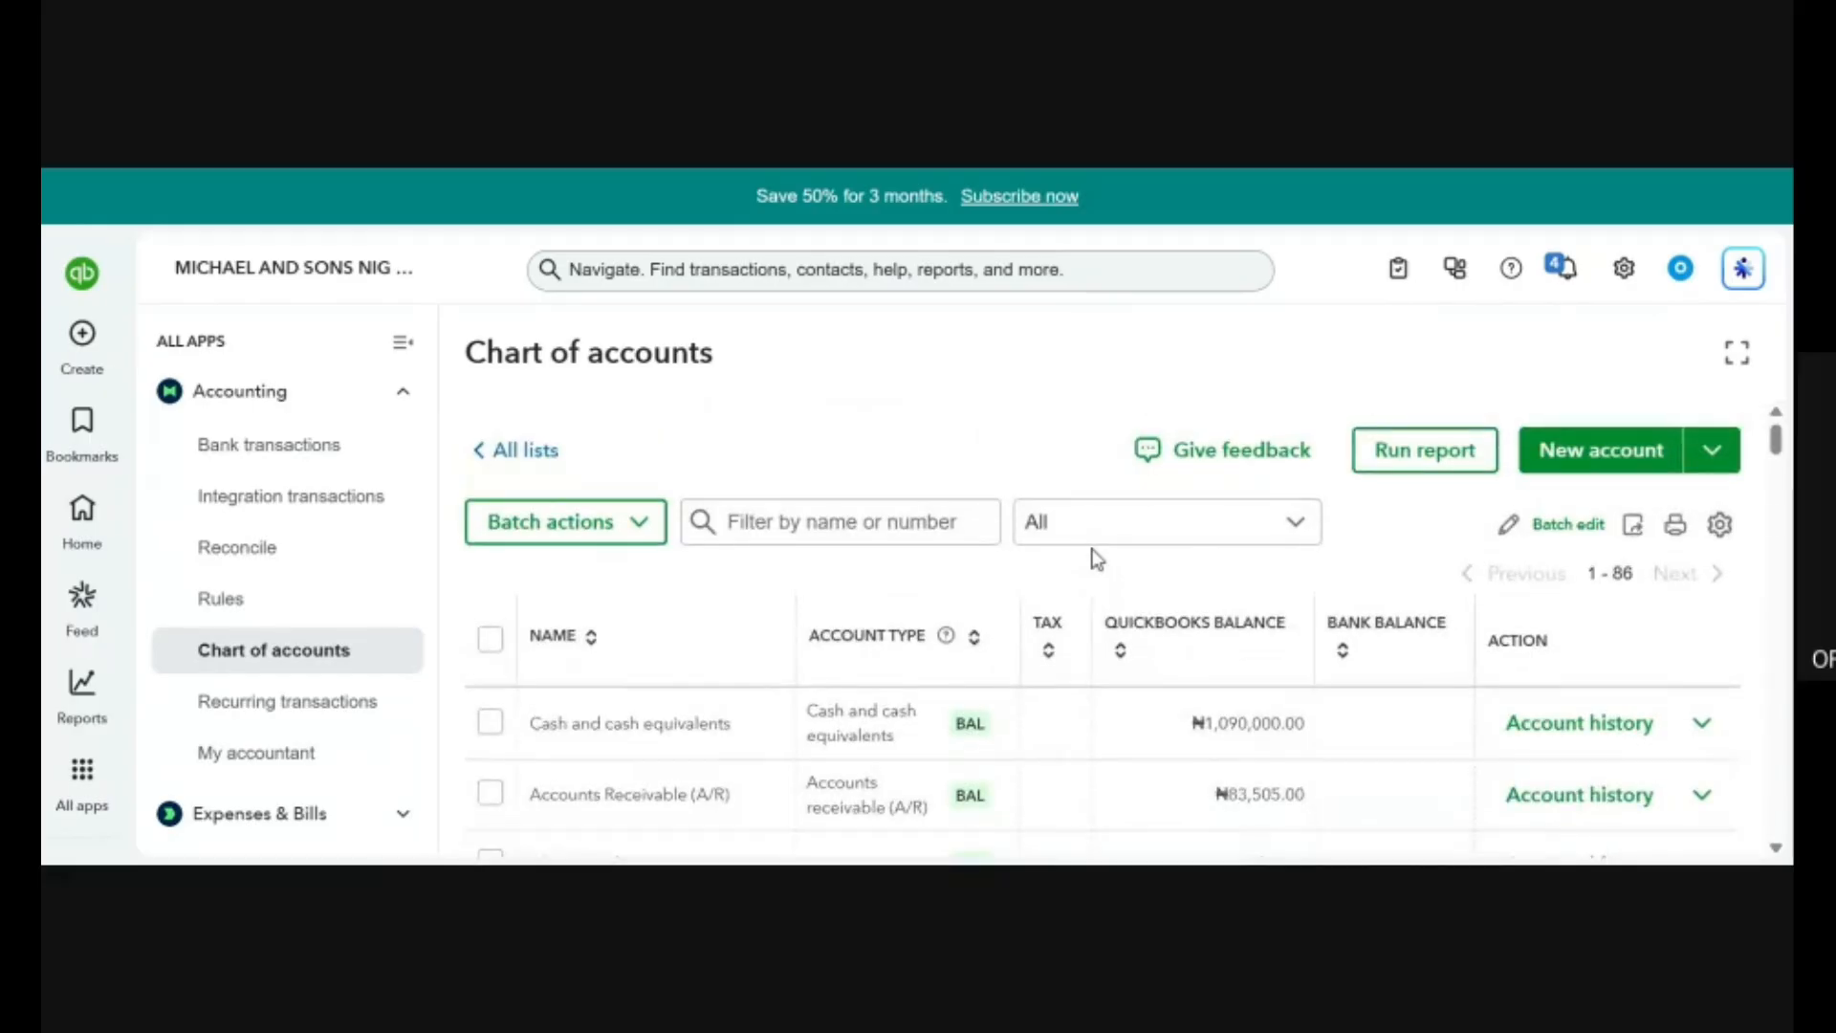
scroll(1097, 558, "down", 8)
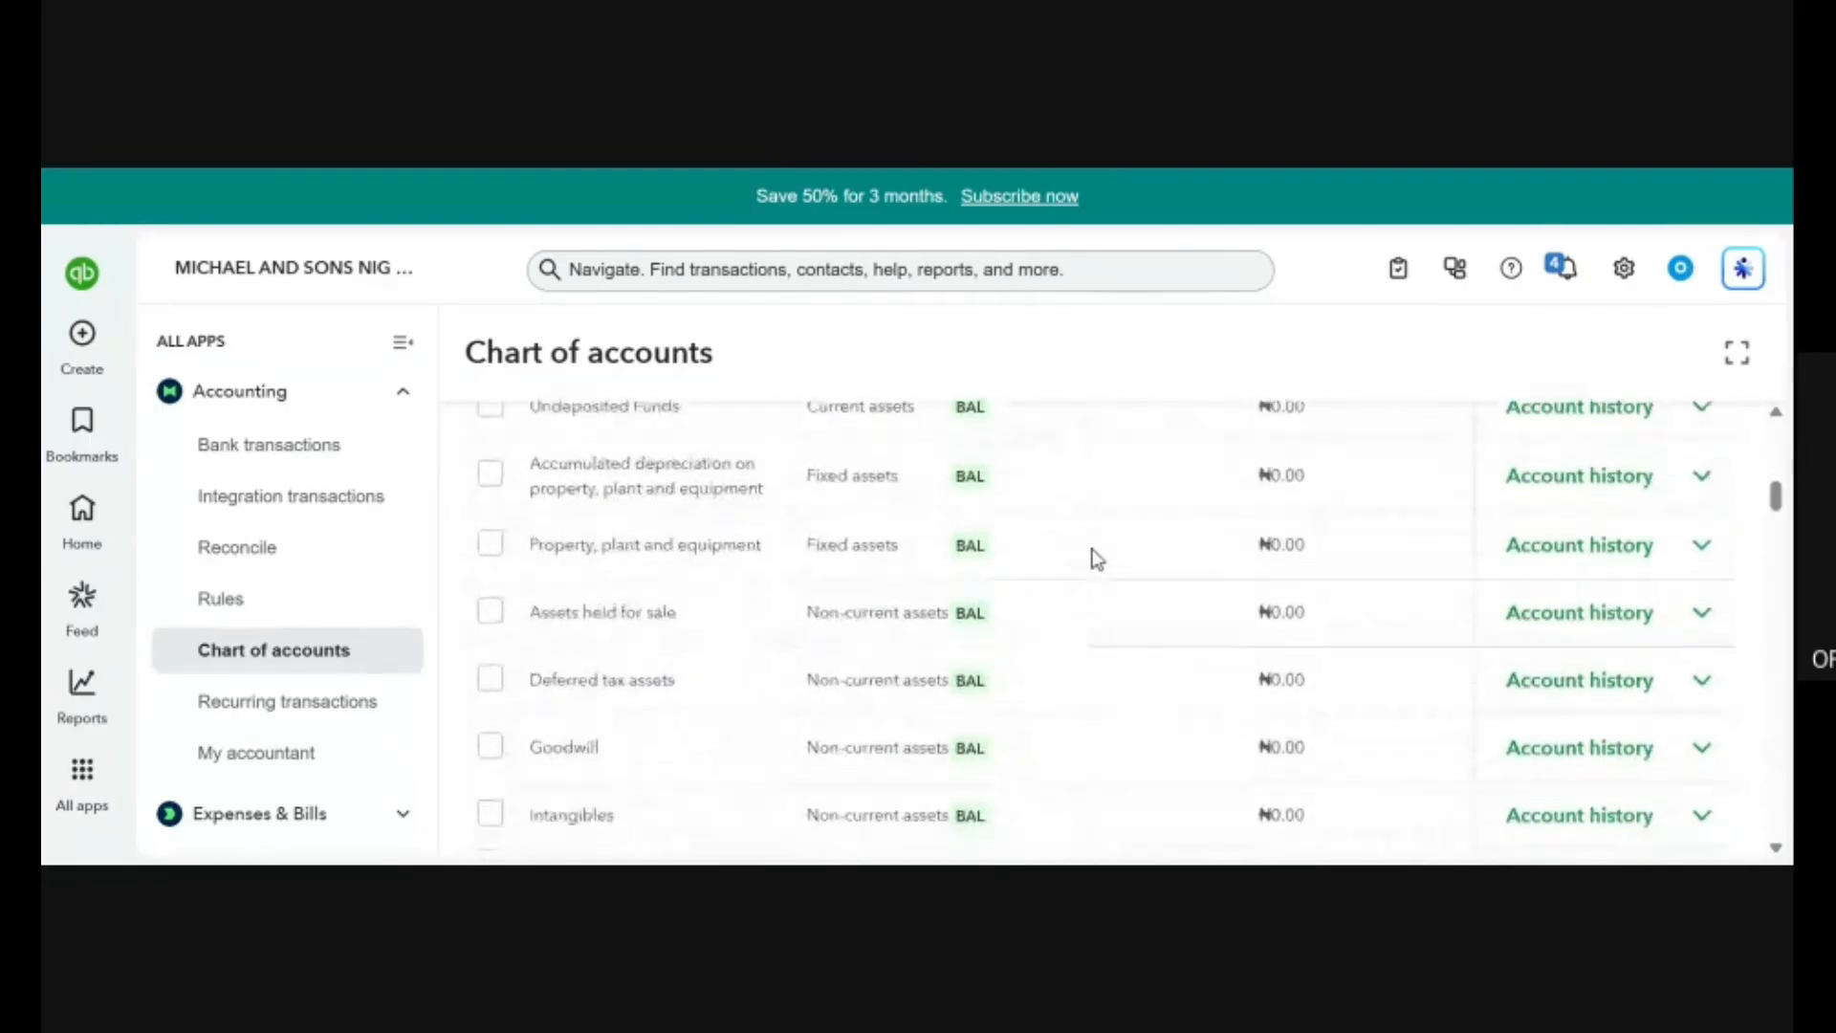
scroll(1097, 558, "down", 8)
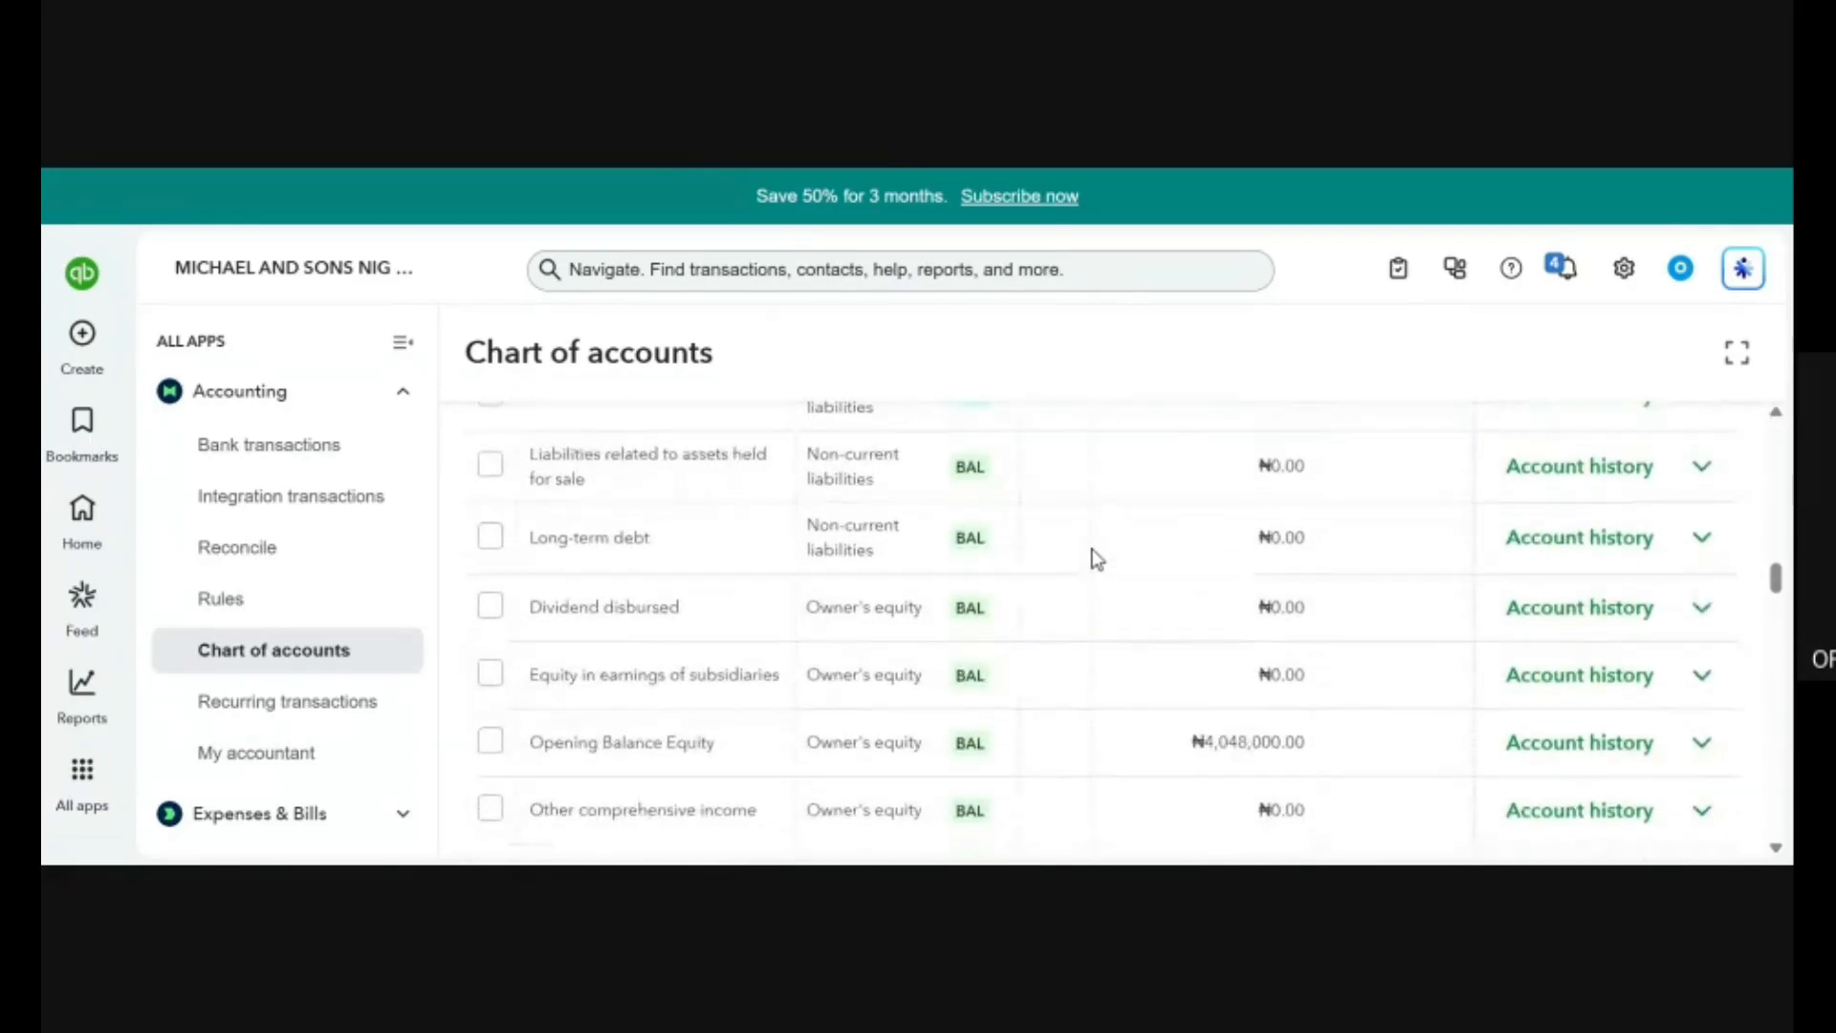
scroll(1096, 558, "down", 10)
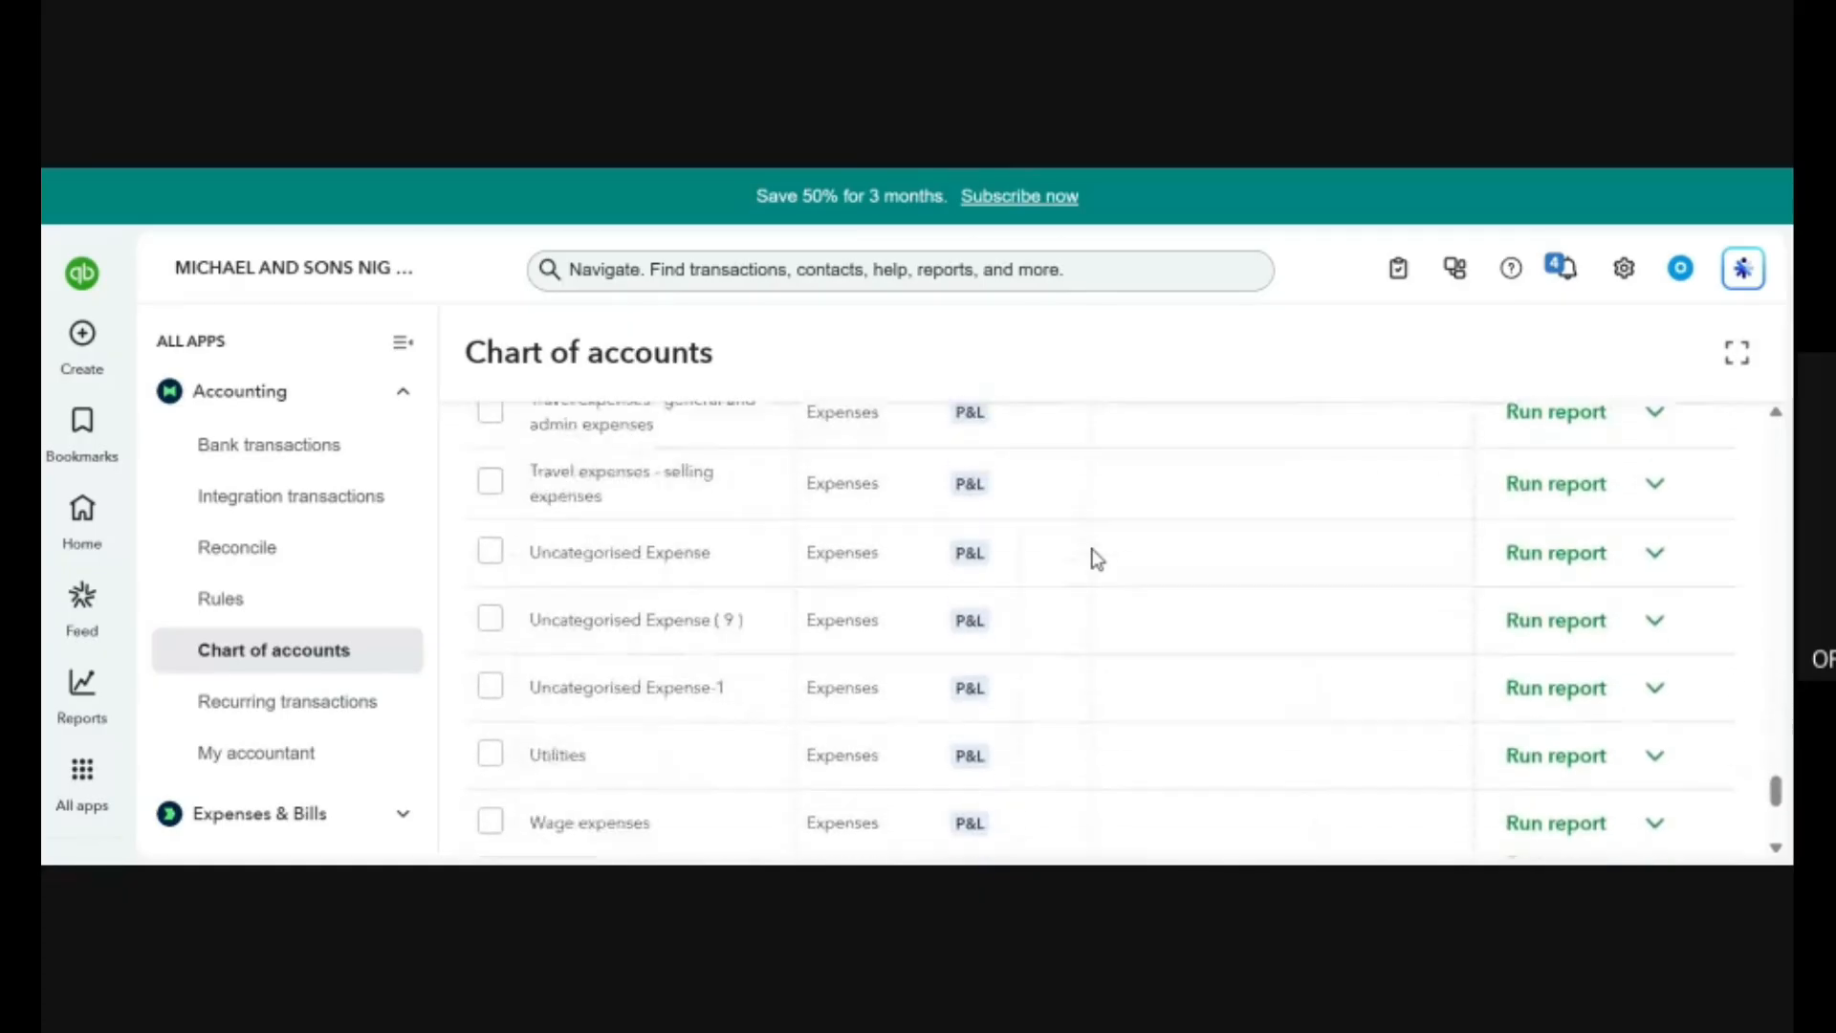
scroll(1097, 558, "down", 5)
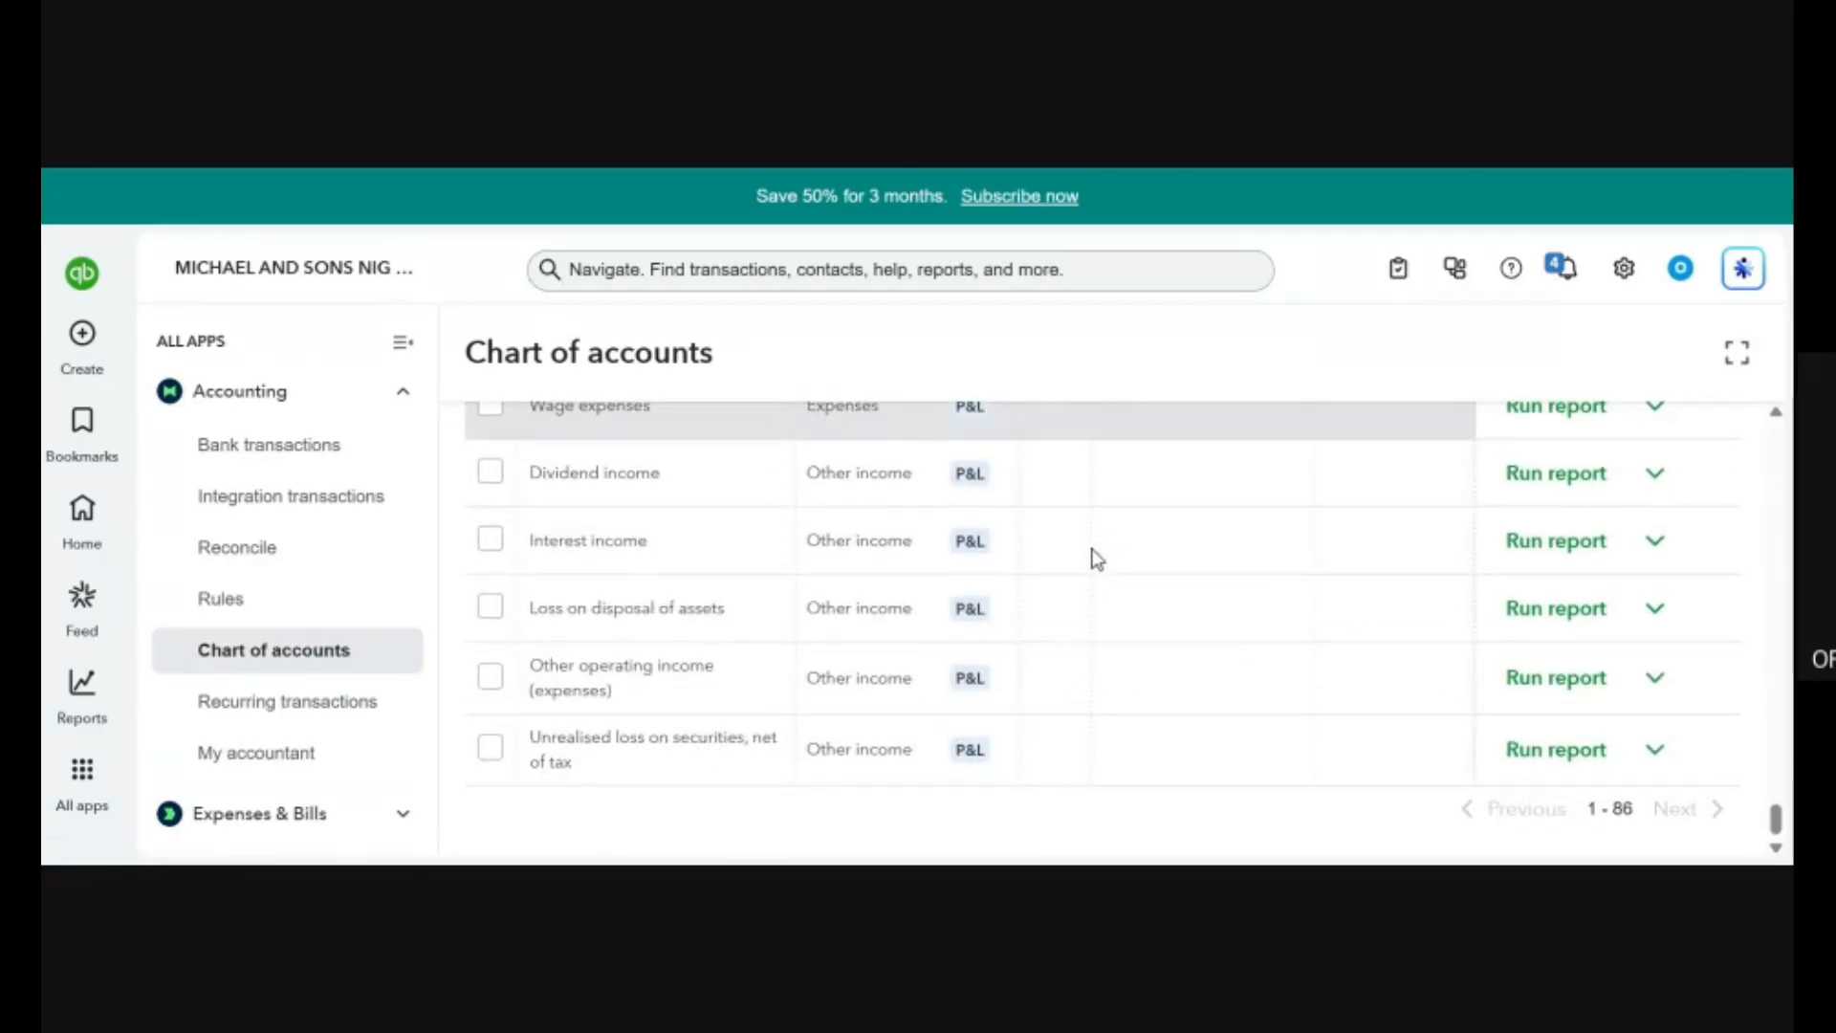
scroll(1097, 558, "up", 20)
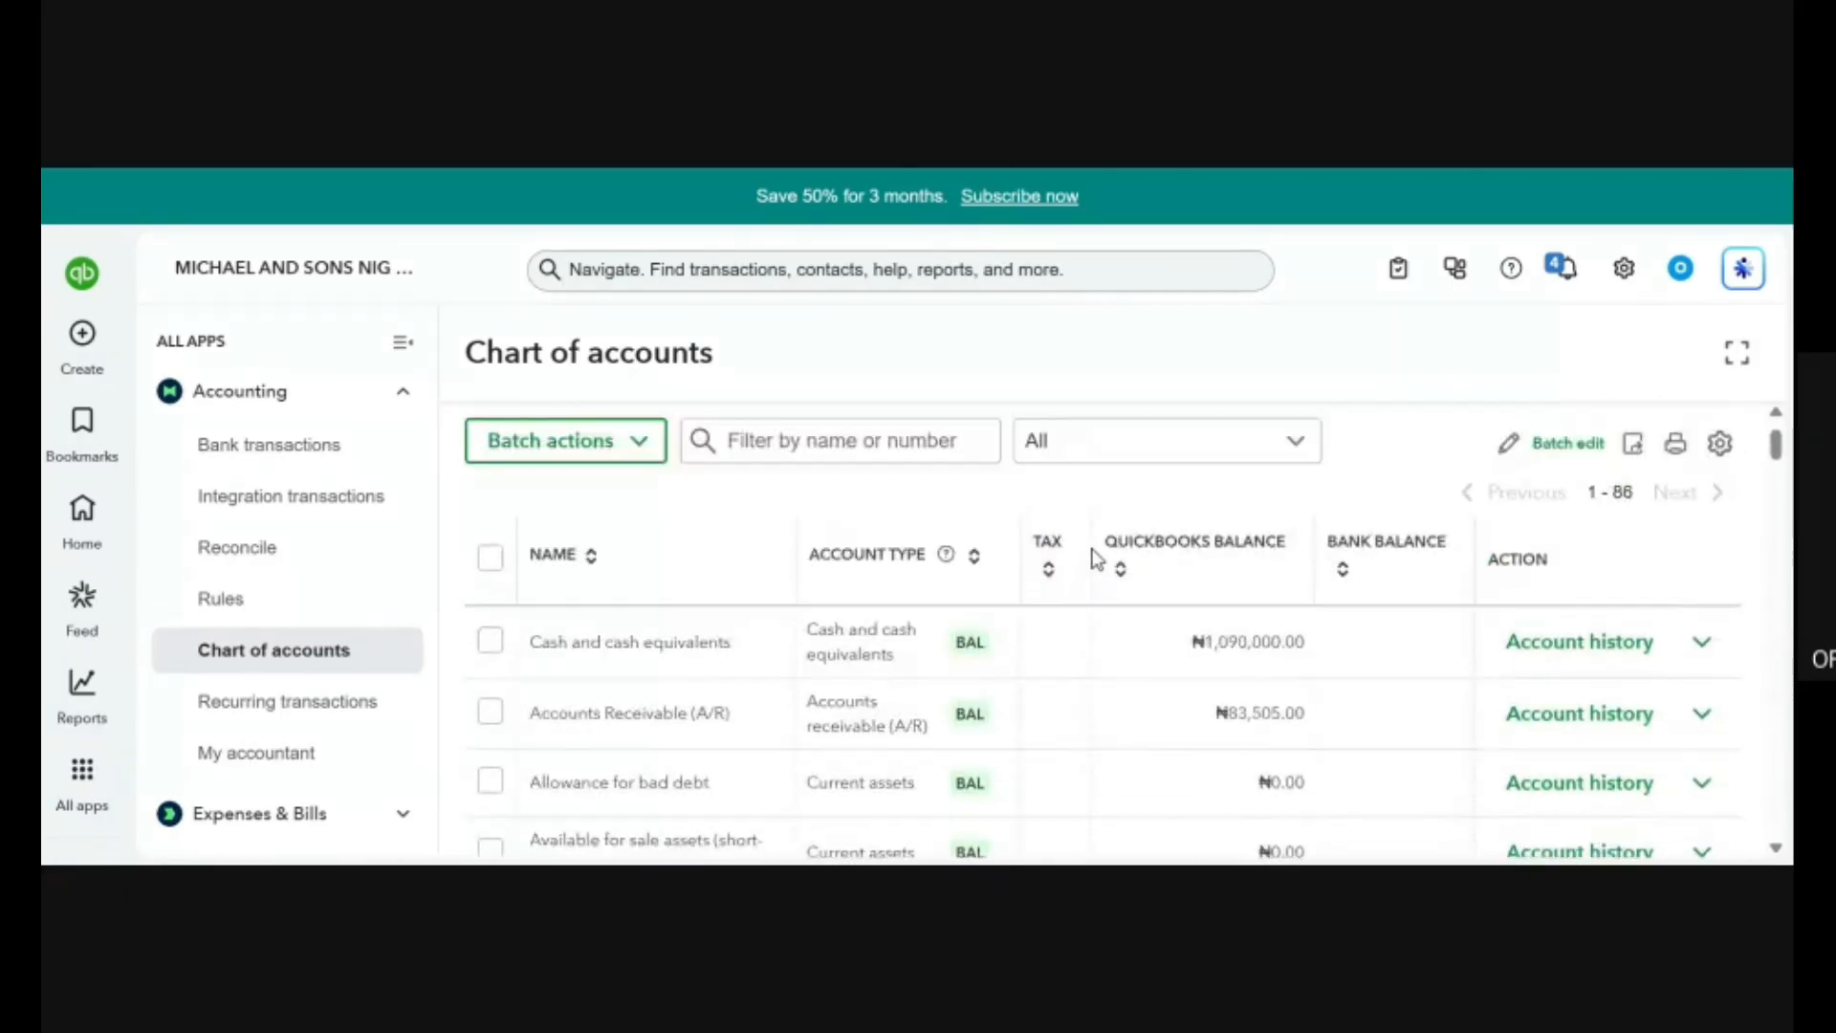
Examine the asset accounts in the chart of accounts, including their account types and QuickBooks balances.
scroll(1097, 559, "up", 2)
scroll(1090, 554, "down", 4)
scroll(1090, 554, "up", 5)
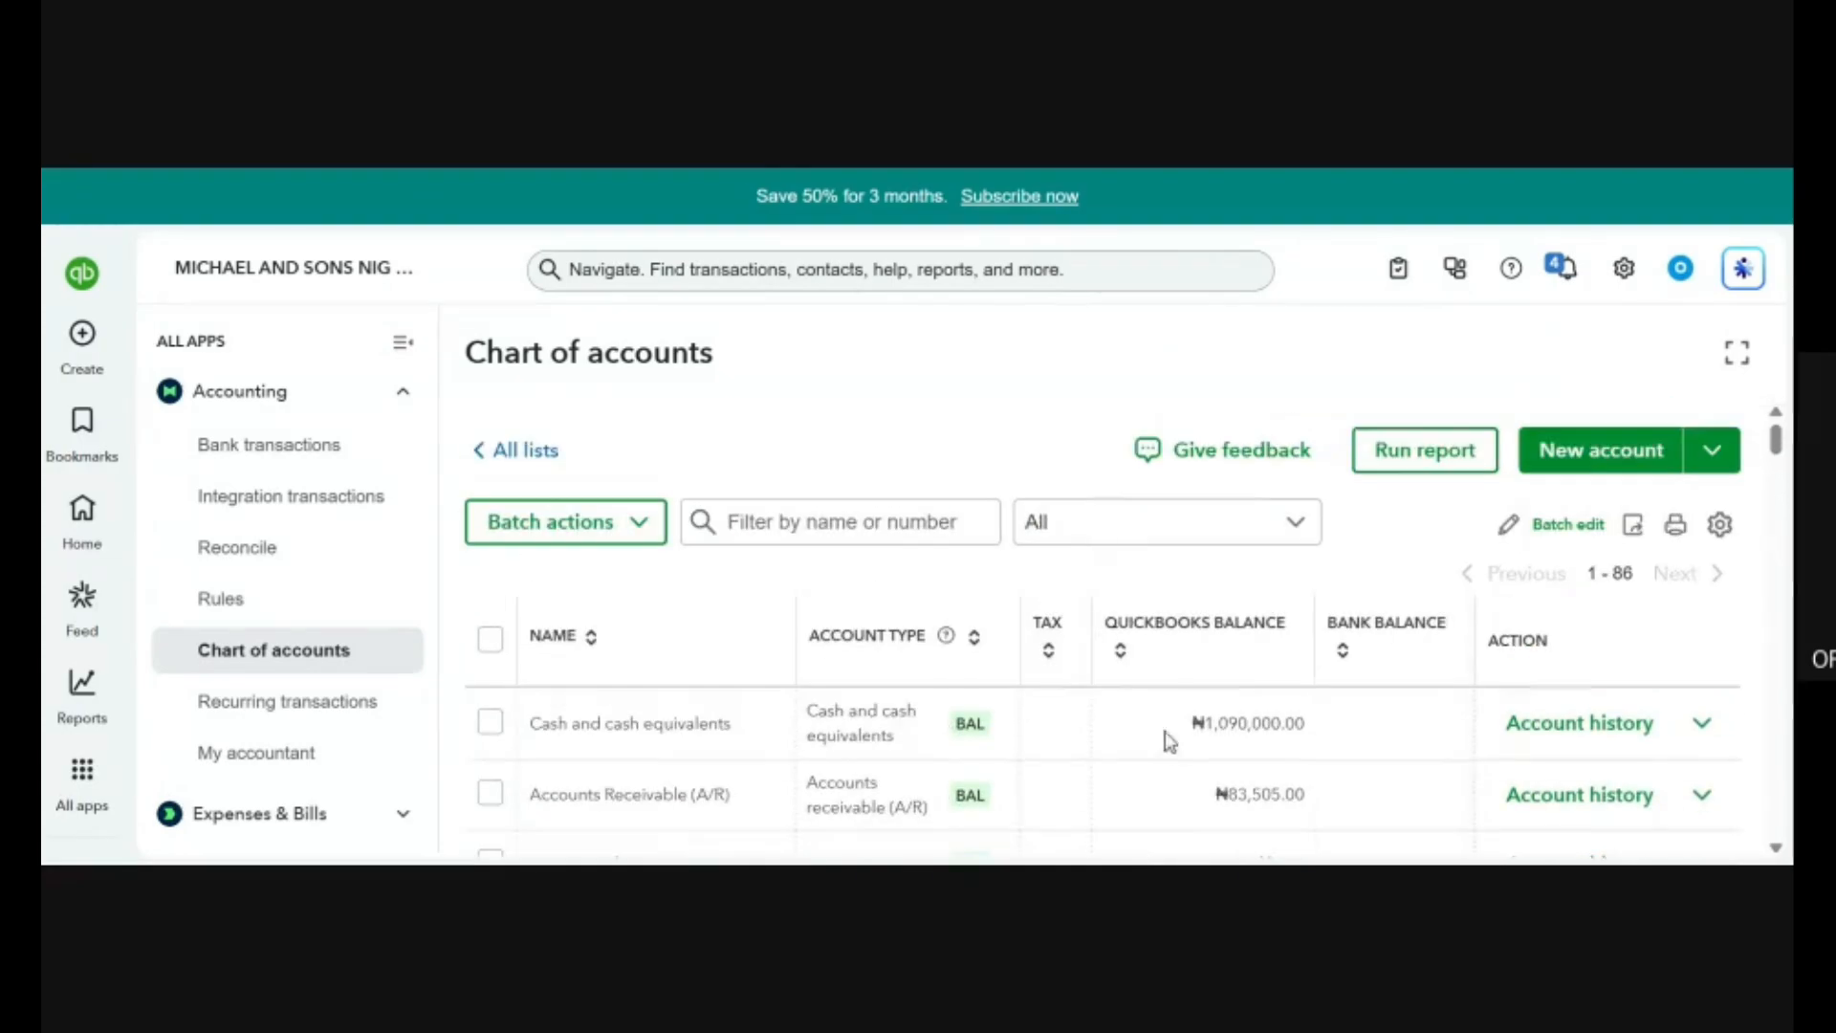
scroll(1186, 765, "down", 4)
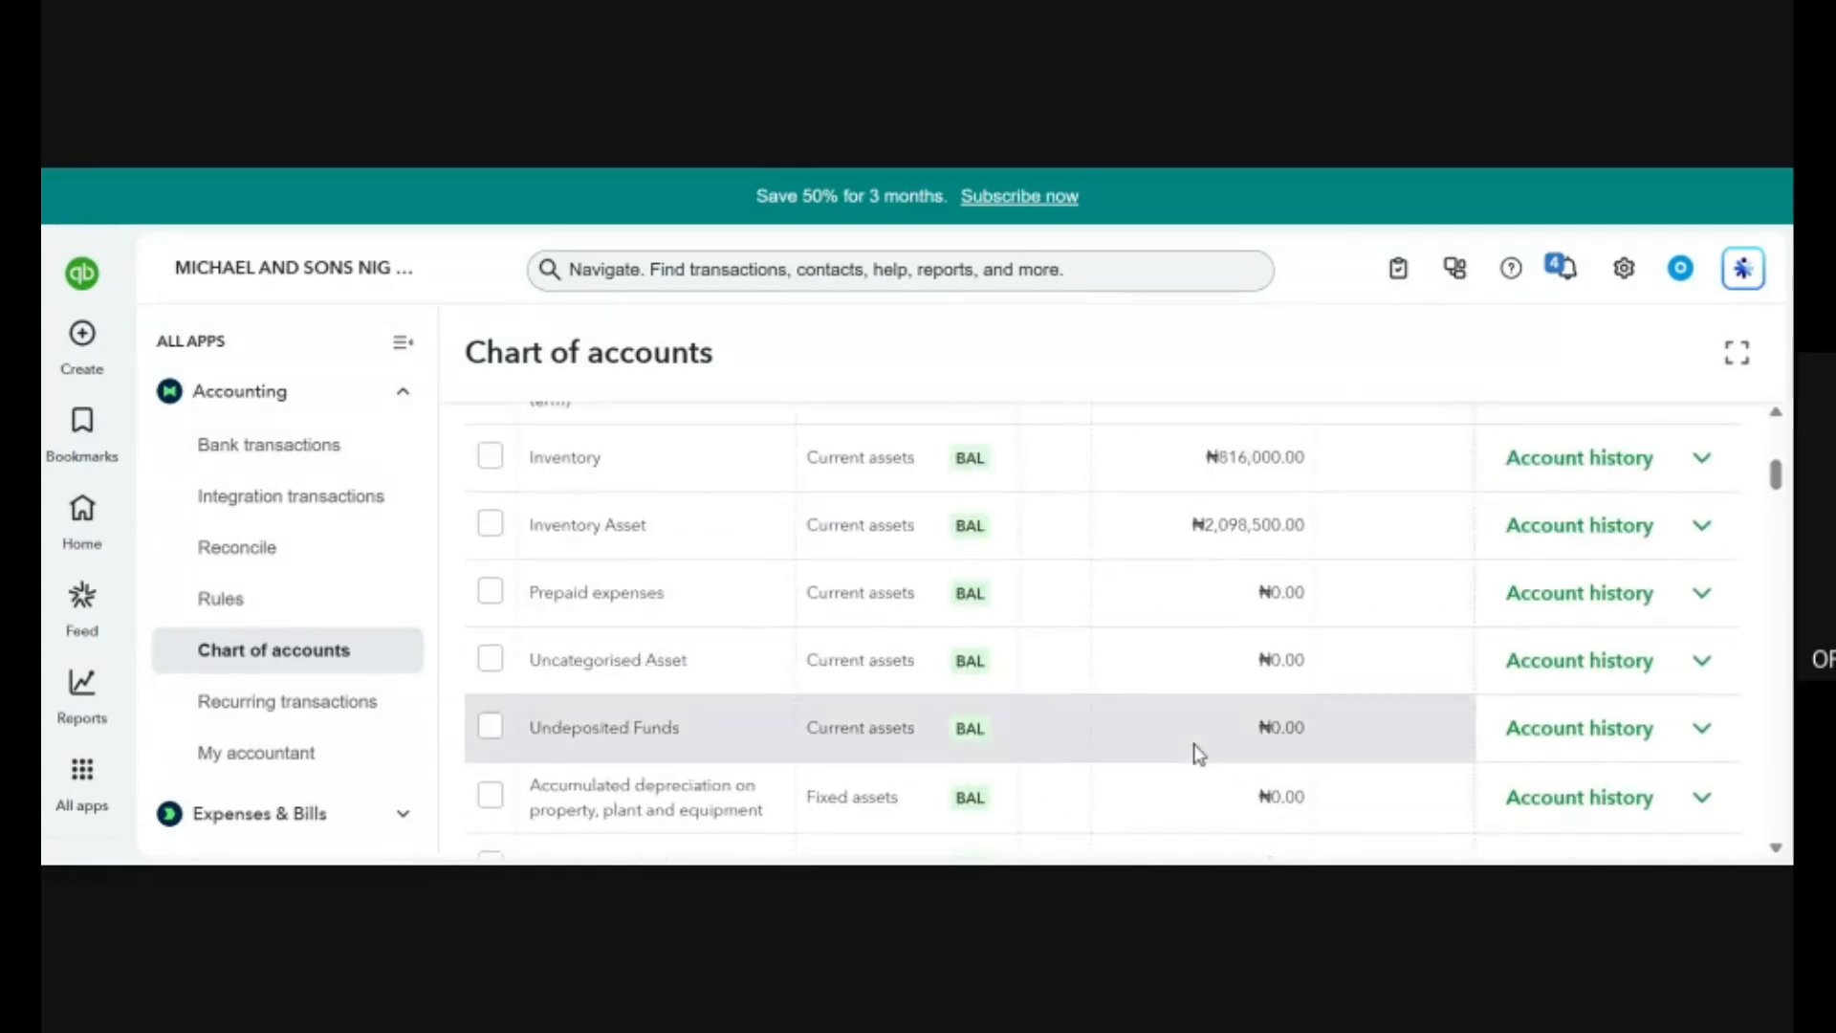
scroll(1199, 754, "up", 2)
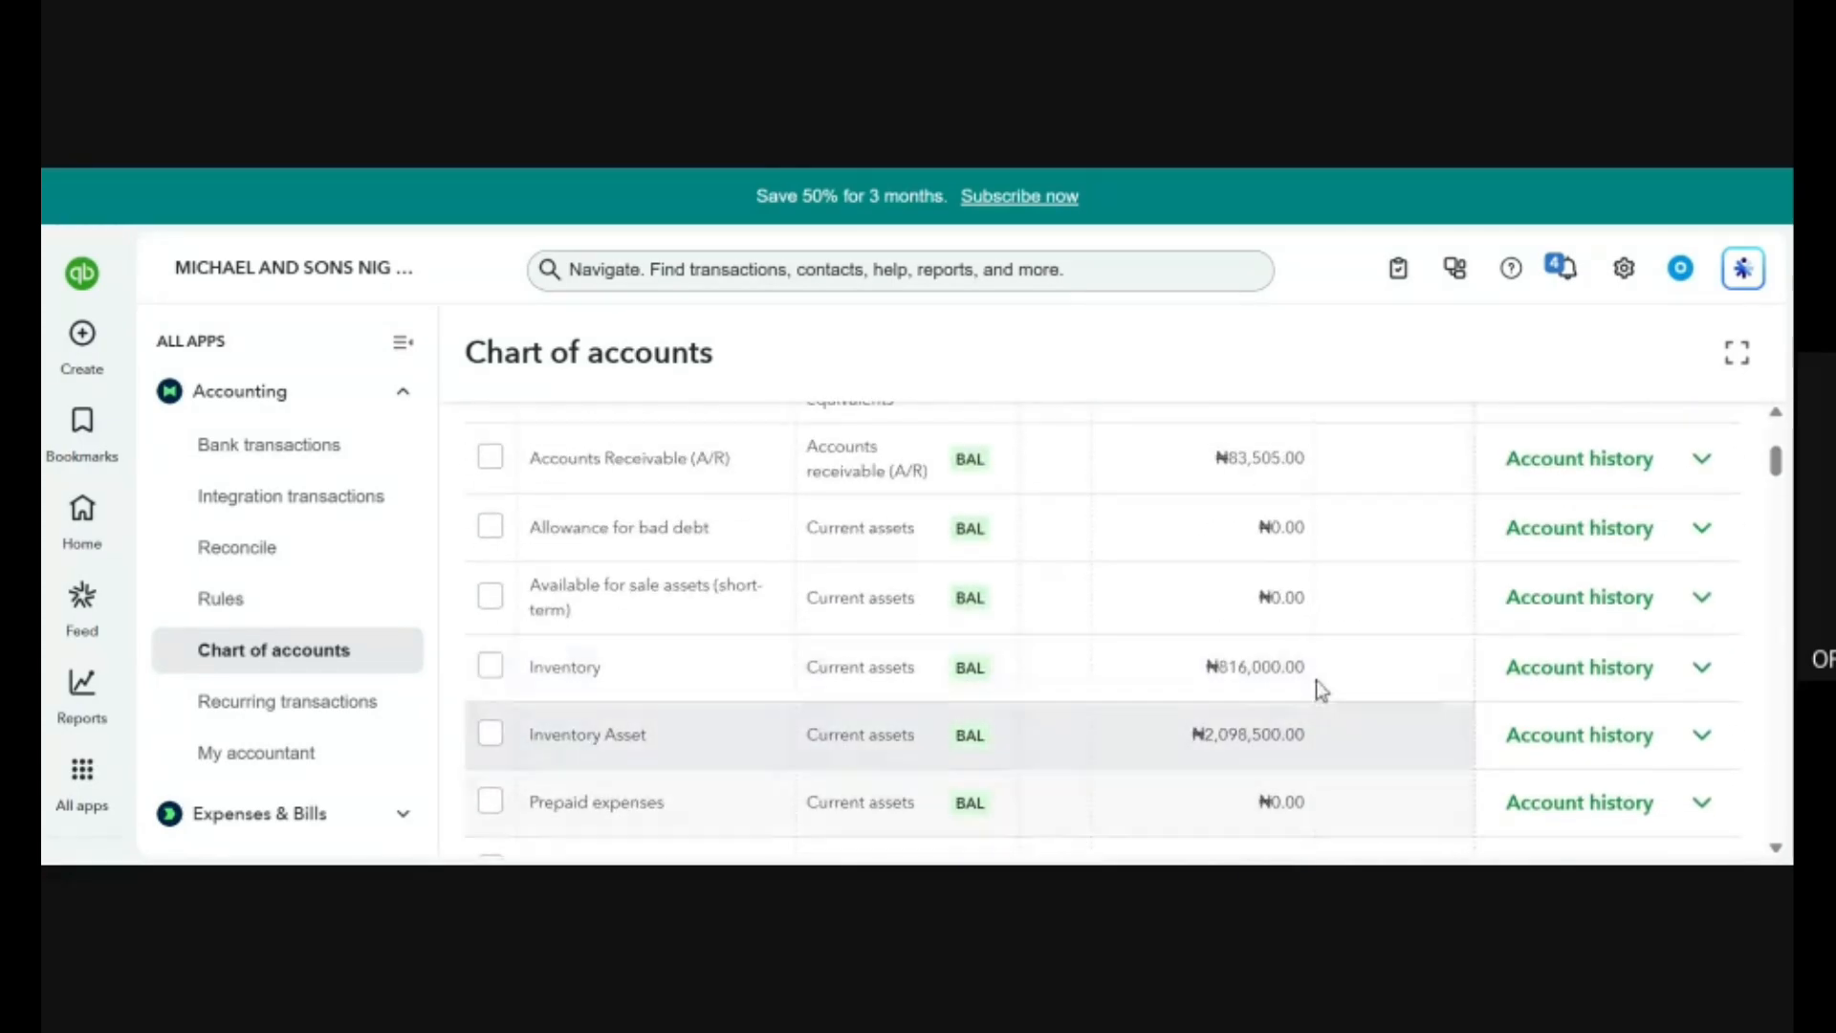
scroll(1207, 579, "up", 3)
scroll(1207, 579, "down", 1)
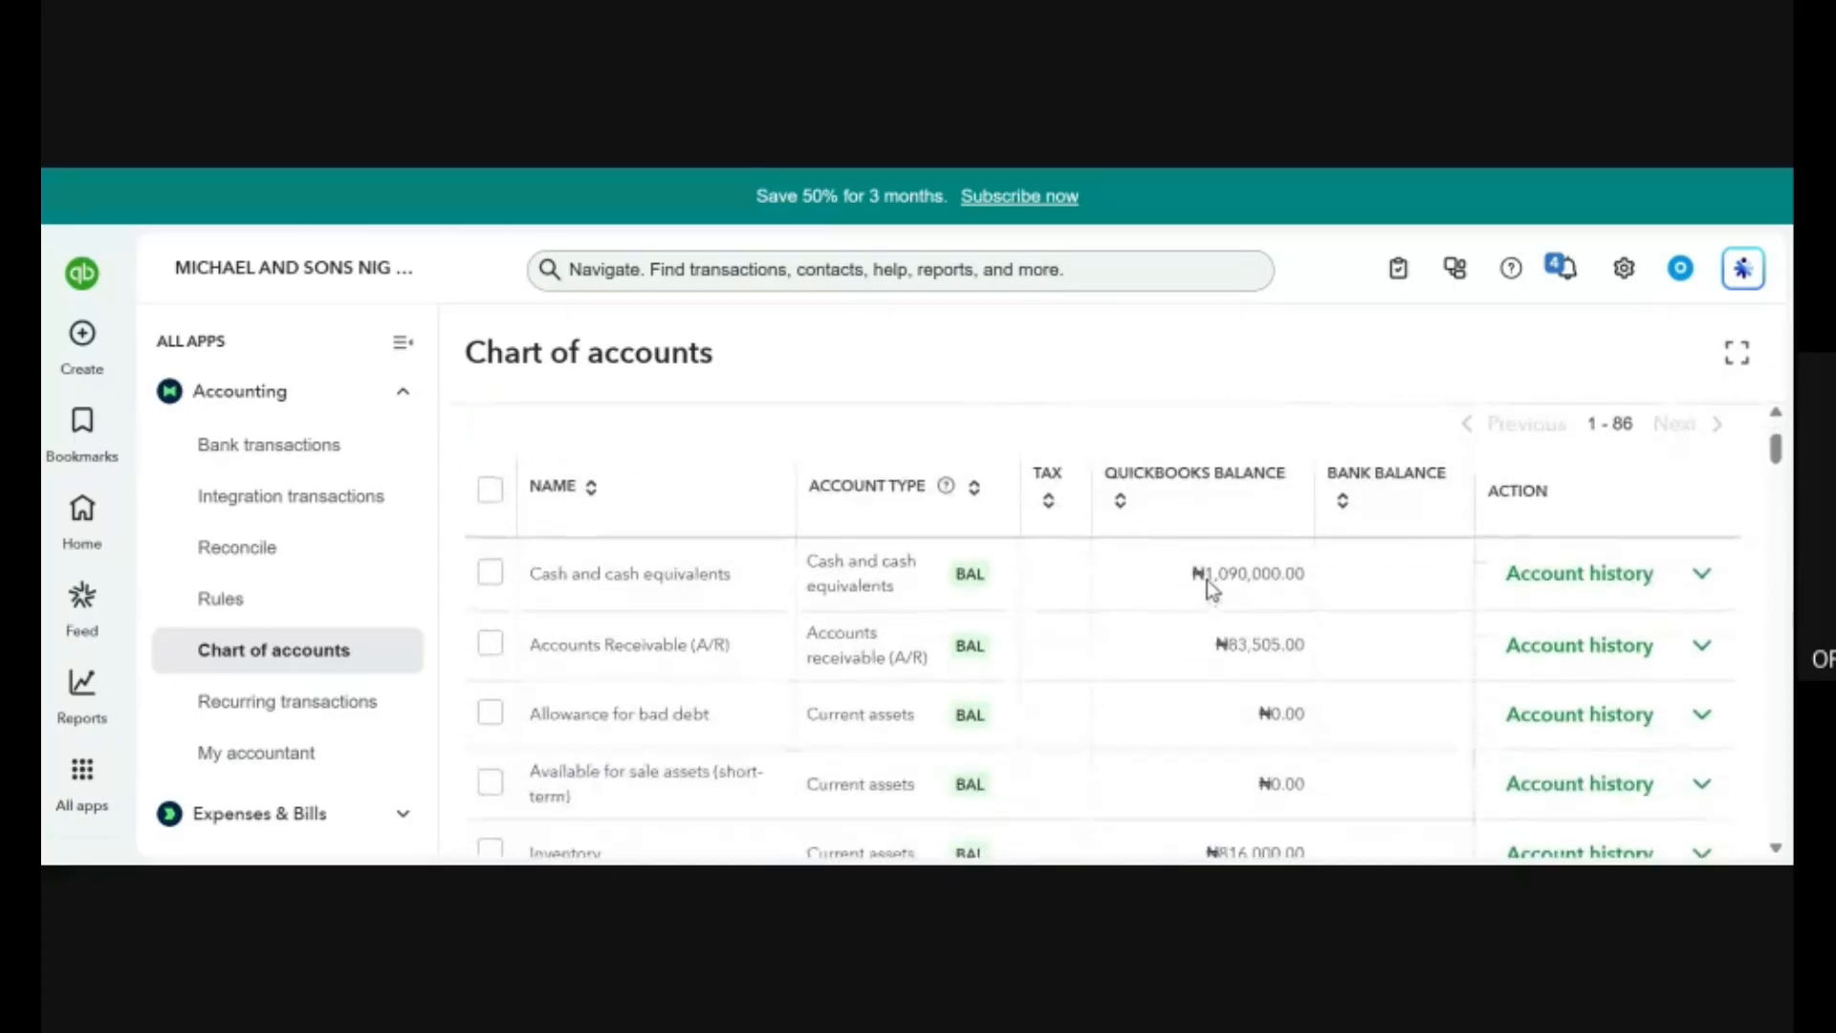
scroll(1178, 630, "up", 1)
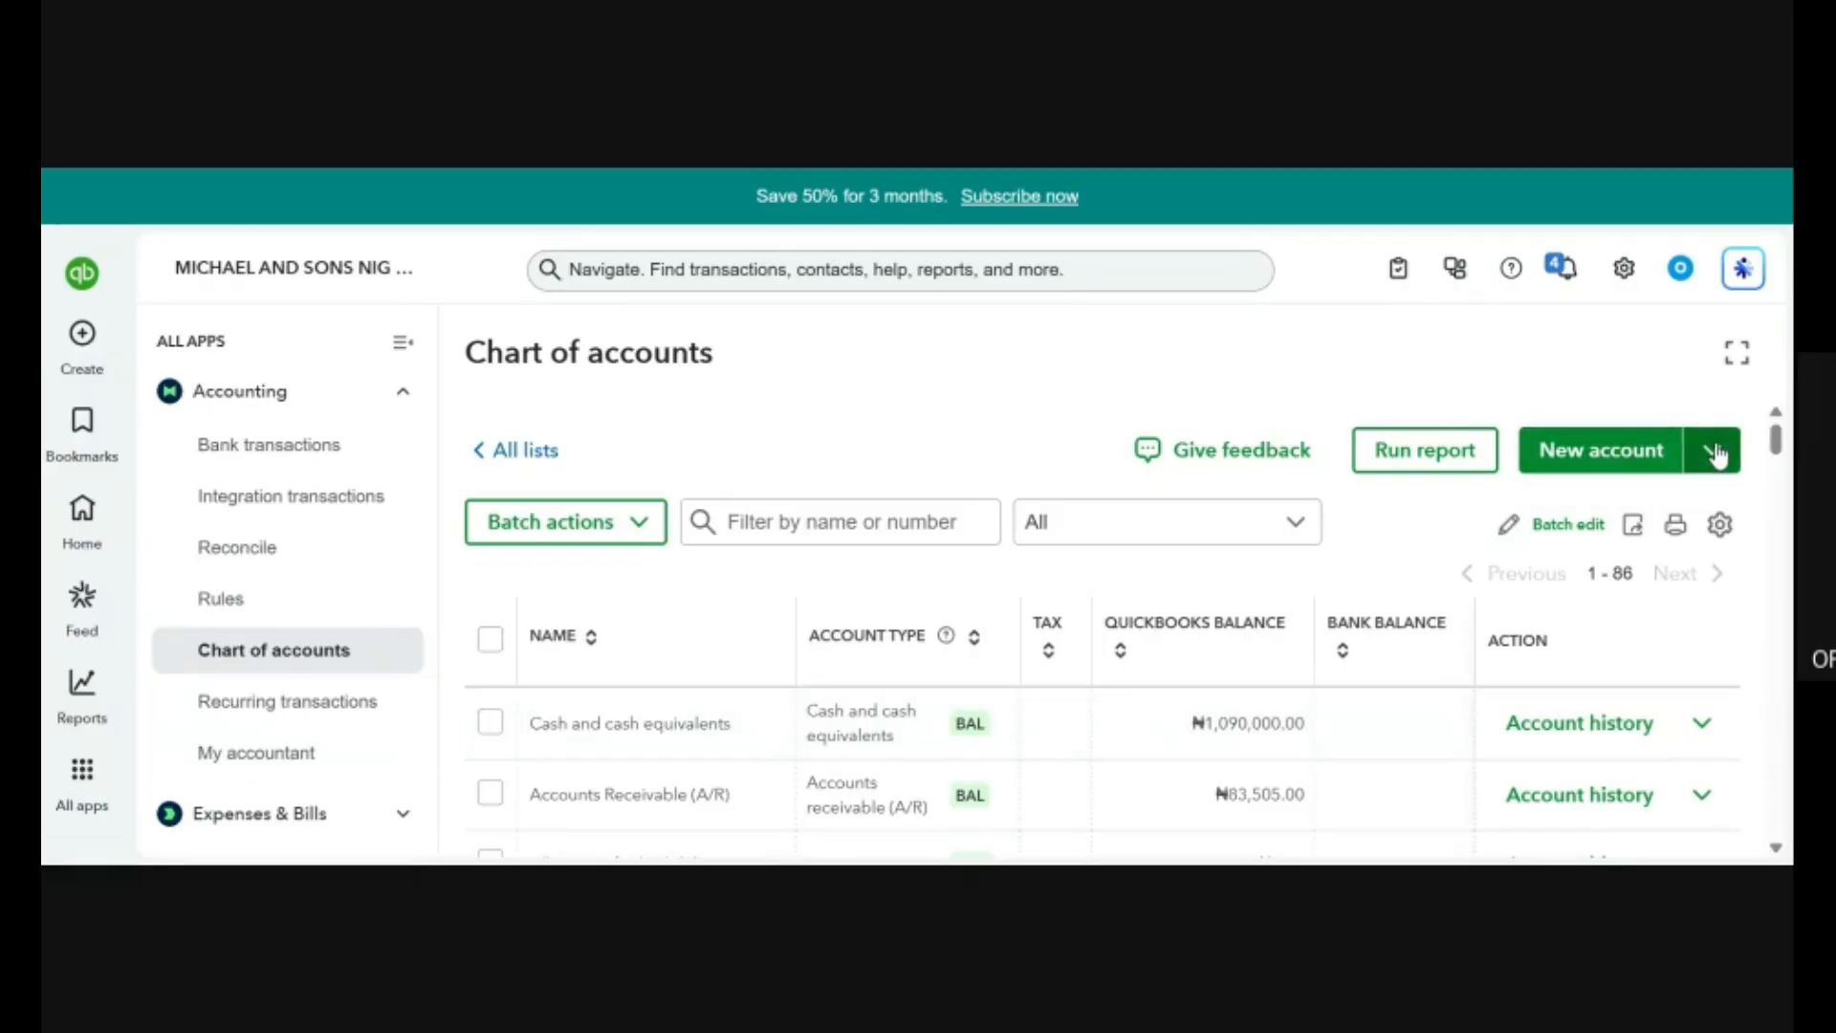
Check the import option for the chart of accounts, dismiss it and browse the list down to the expense accounts.
left_click(1714, 451)
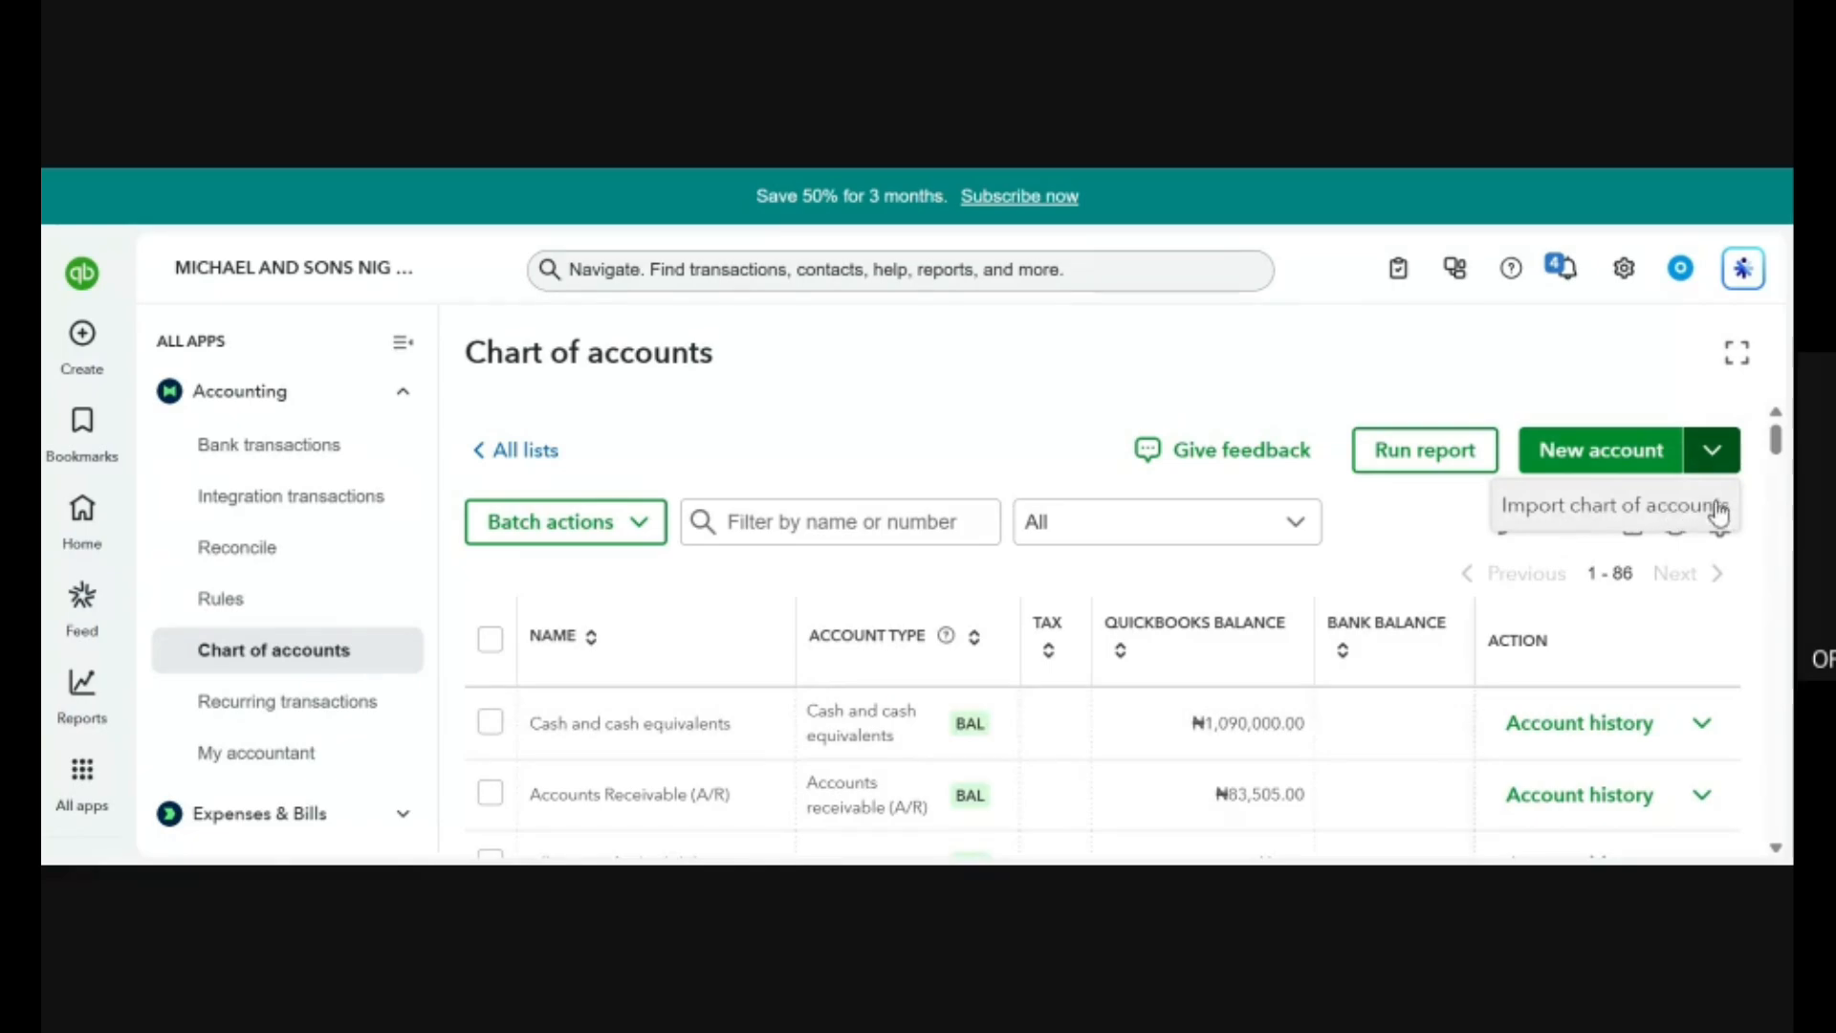
left_click(1079, 353)
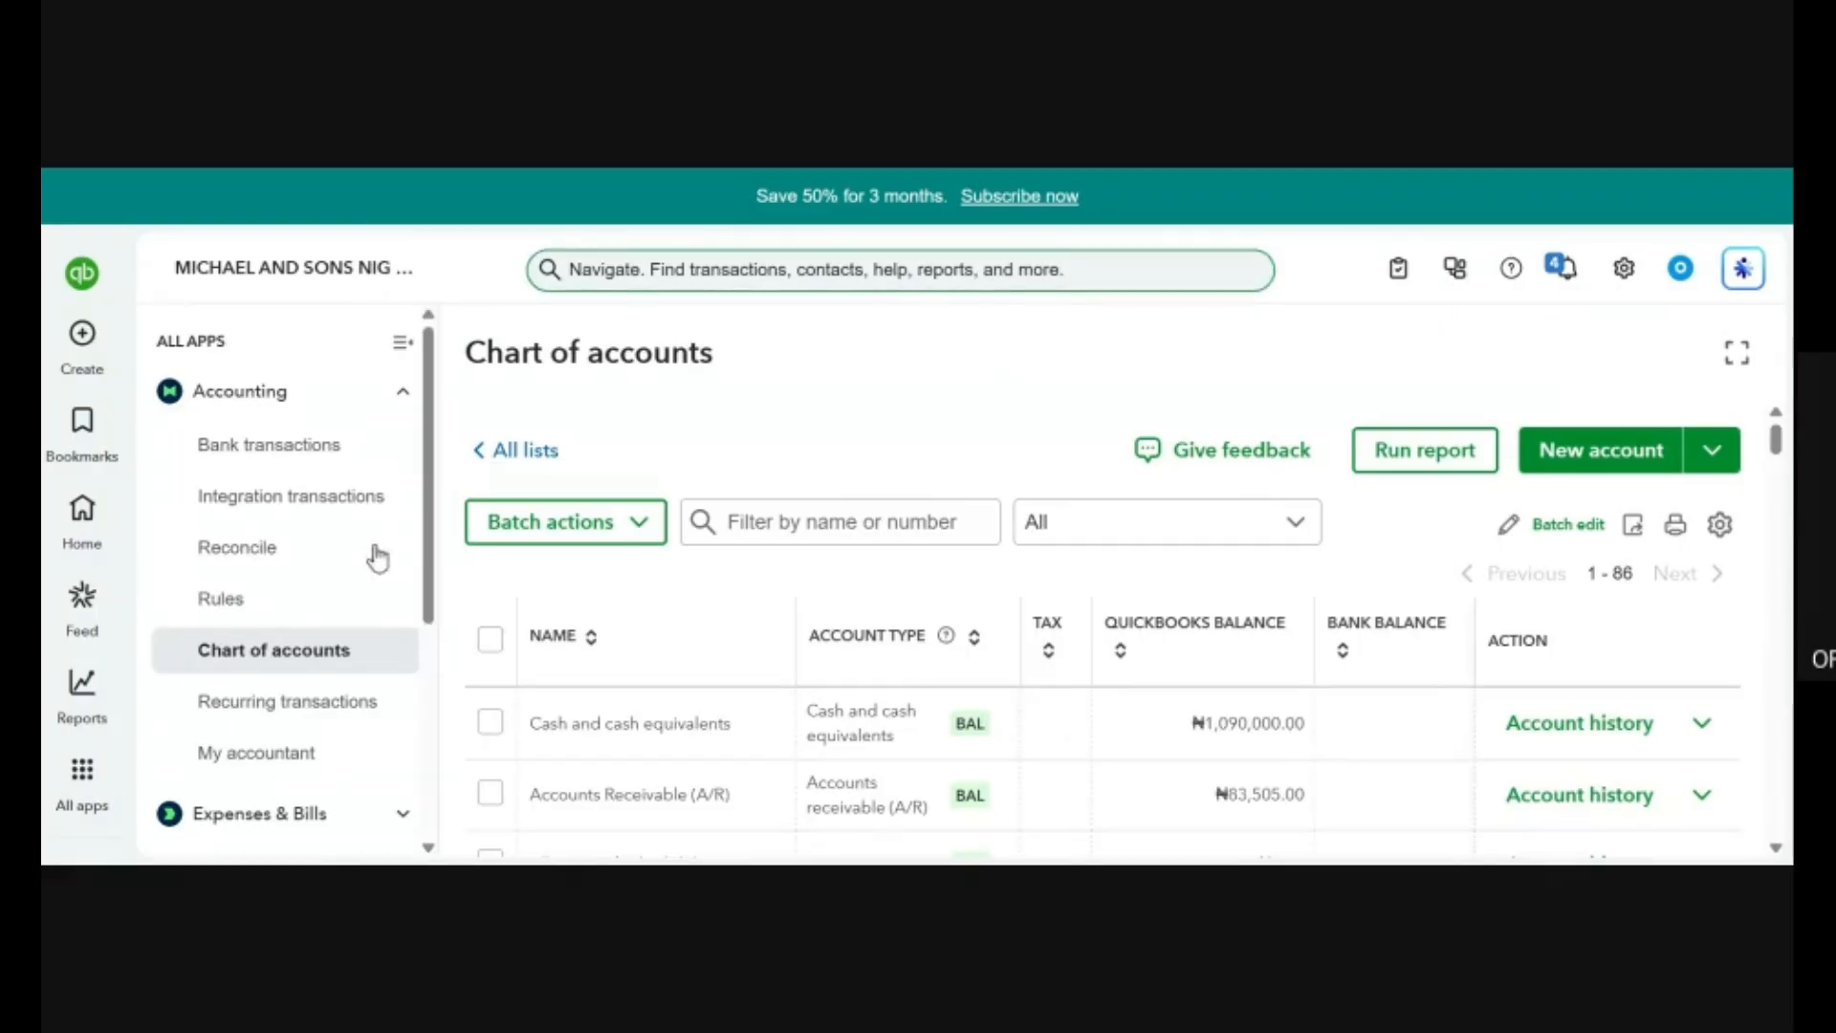
scroll(1341, 669, "down", 15)
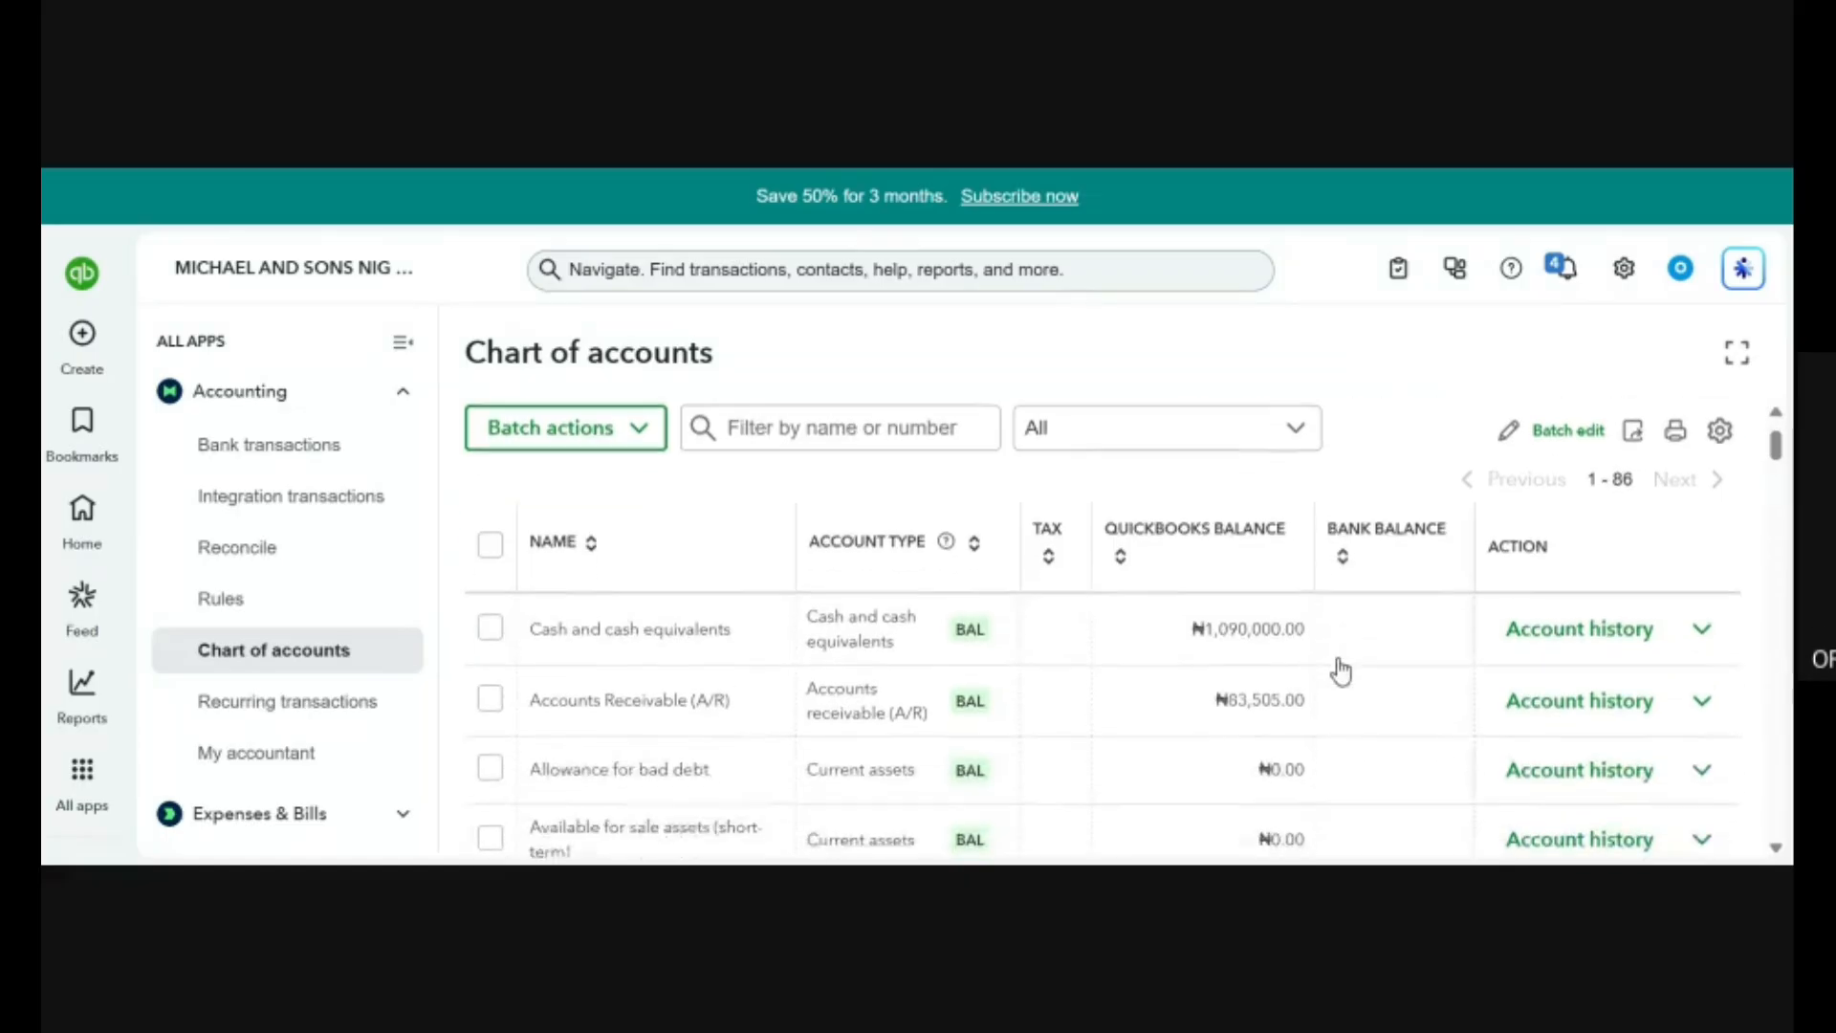
scroll(1337, 660, "down", 12)
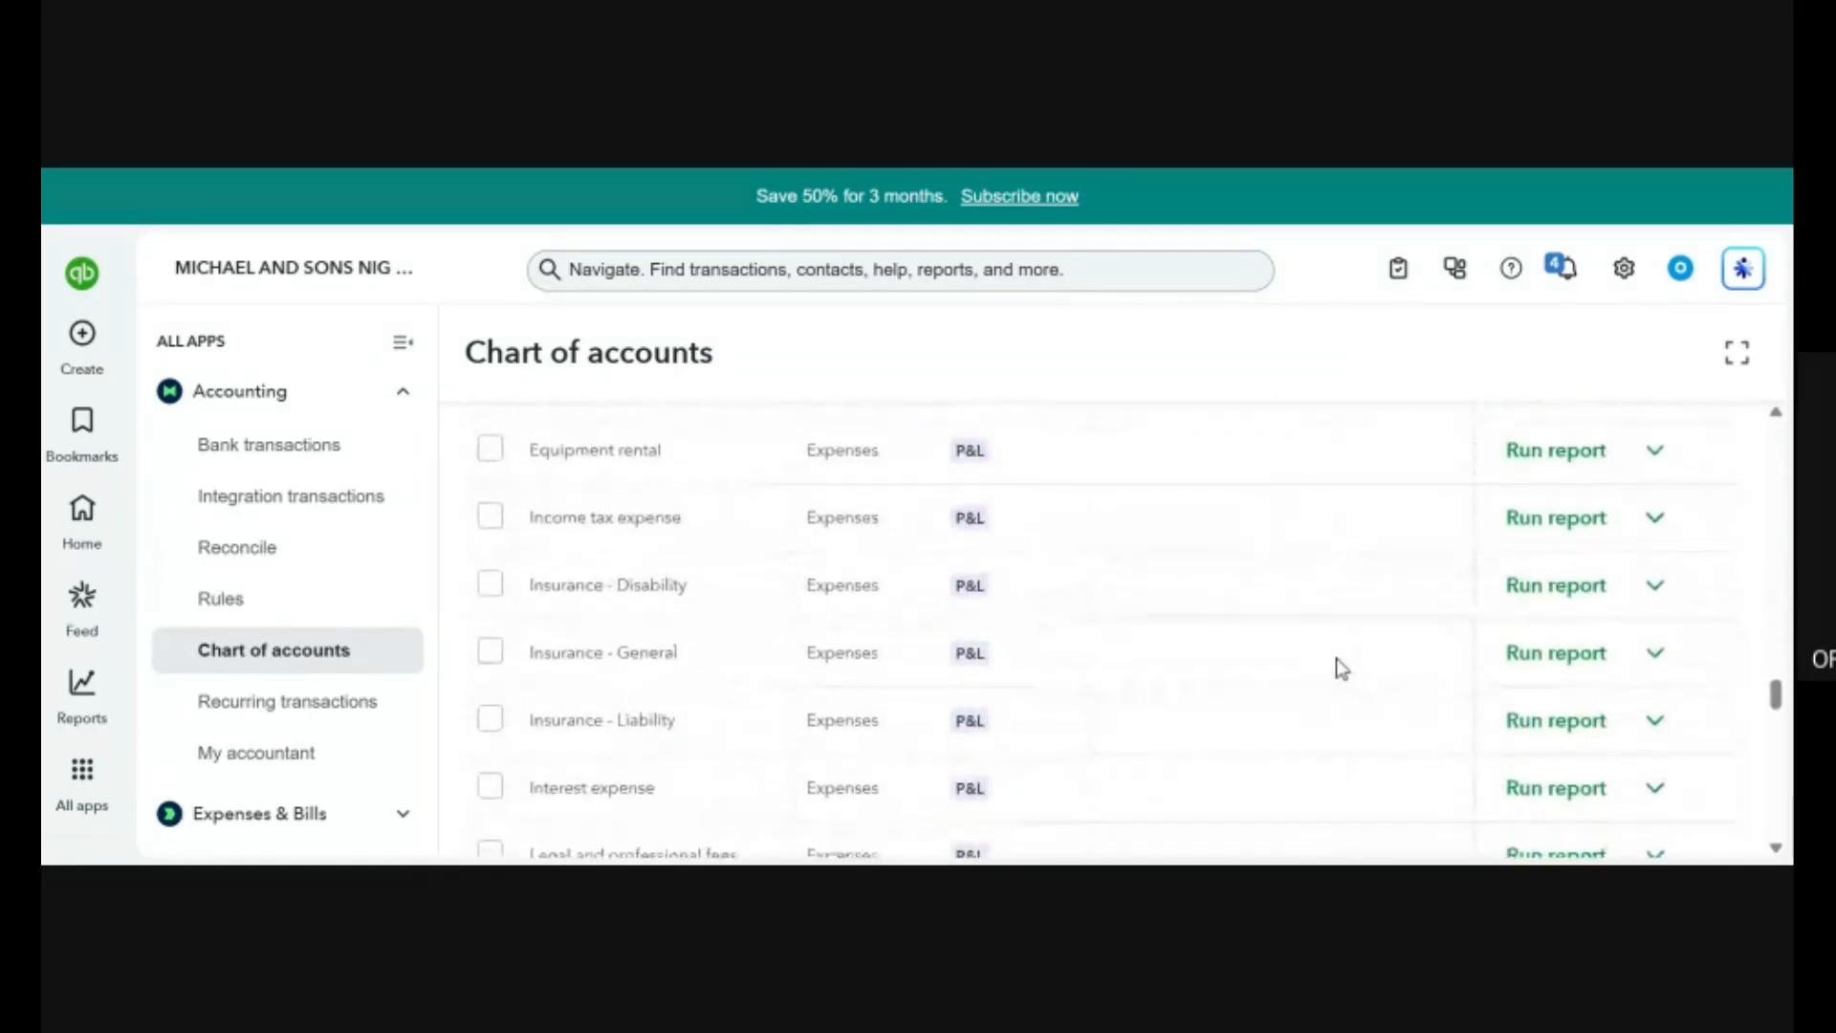
scroll(1337, 660, "up", 10)
scroll(1337, 665, "up", 15)
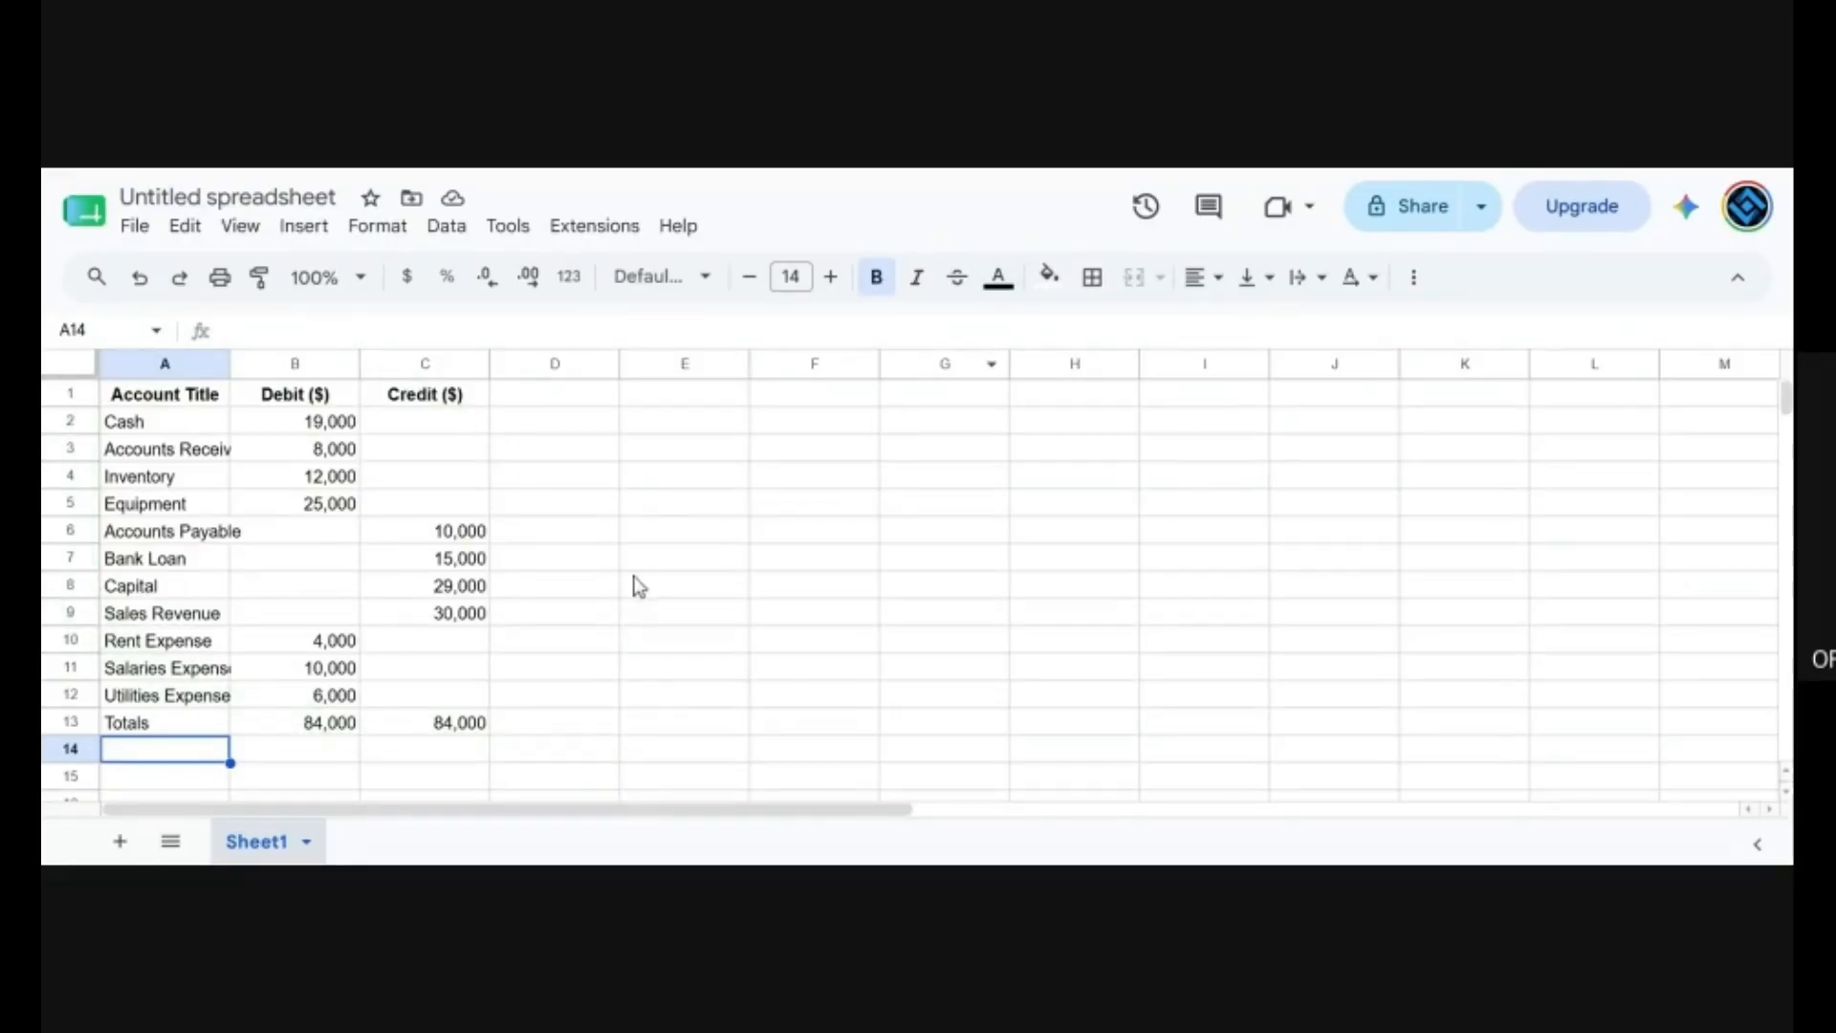
Switch to the trial balance in Google Sheets and clear the Totals row in A13:C13.
left_click(131, 731)
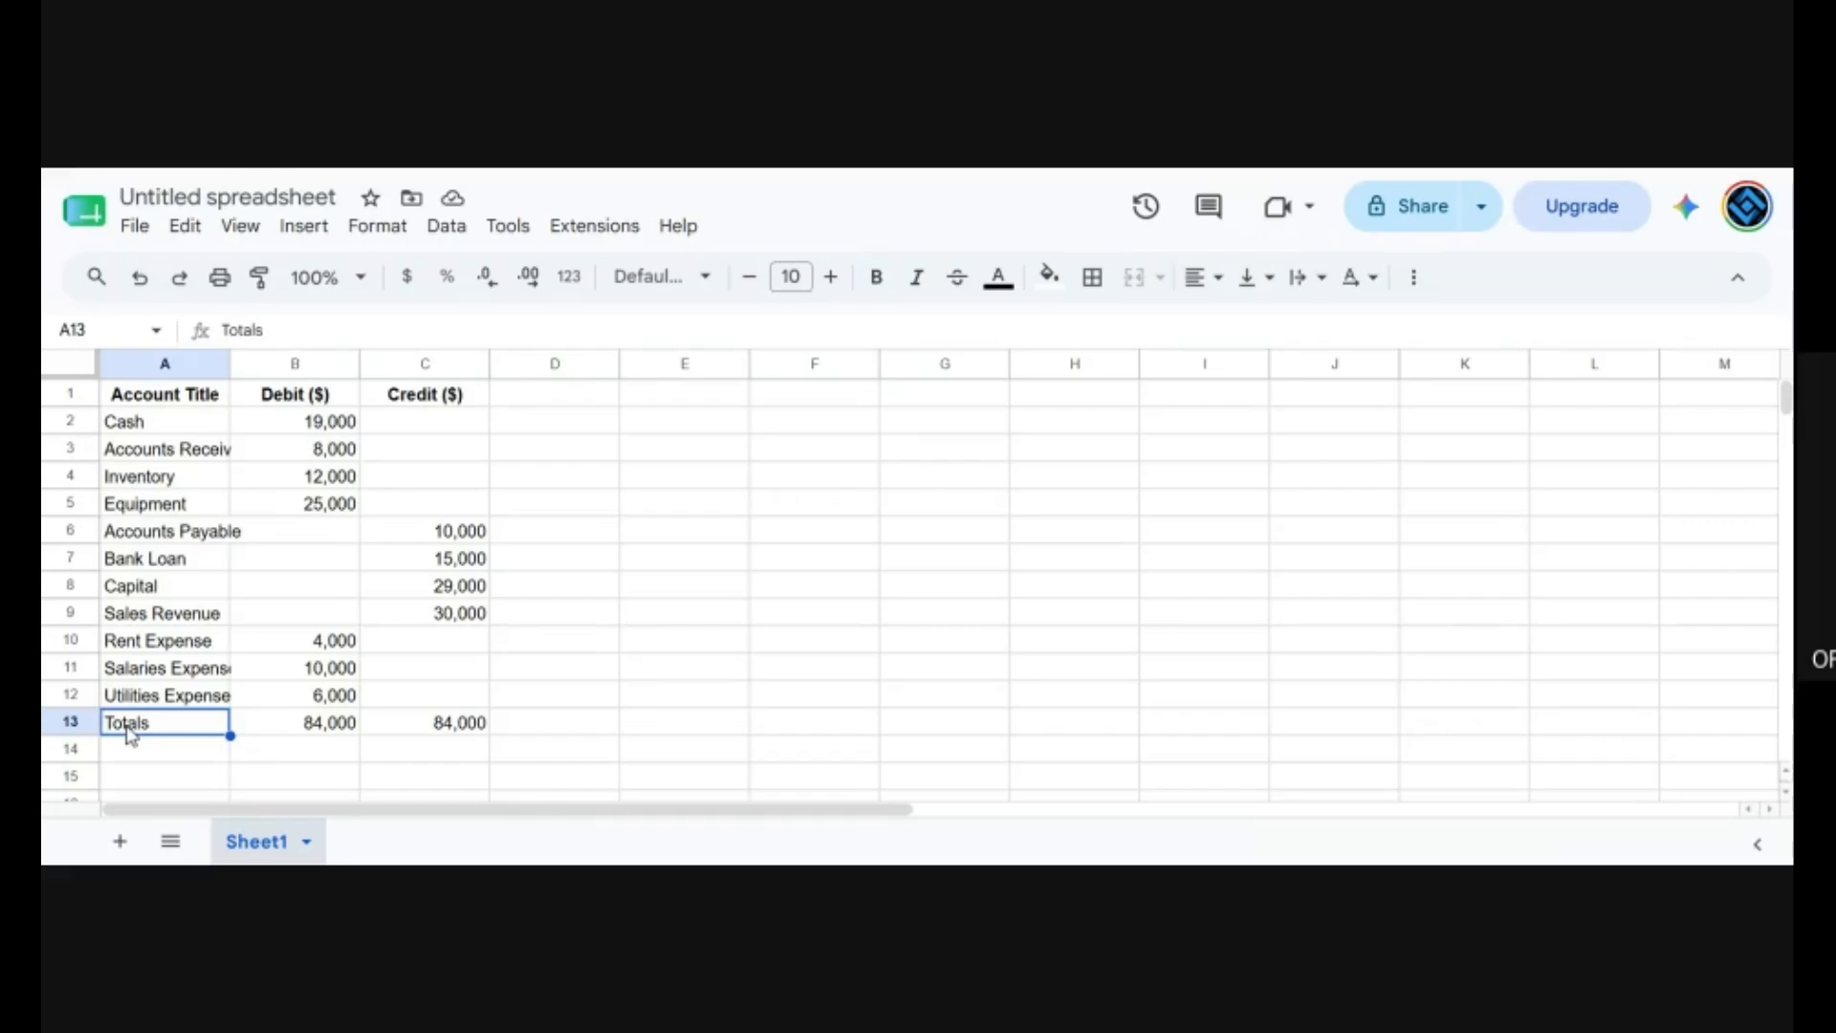
key("shift+Right")
key("shift+Right")
key("Delete")
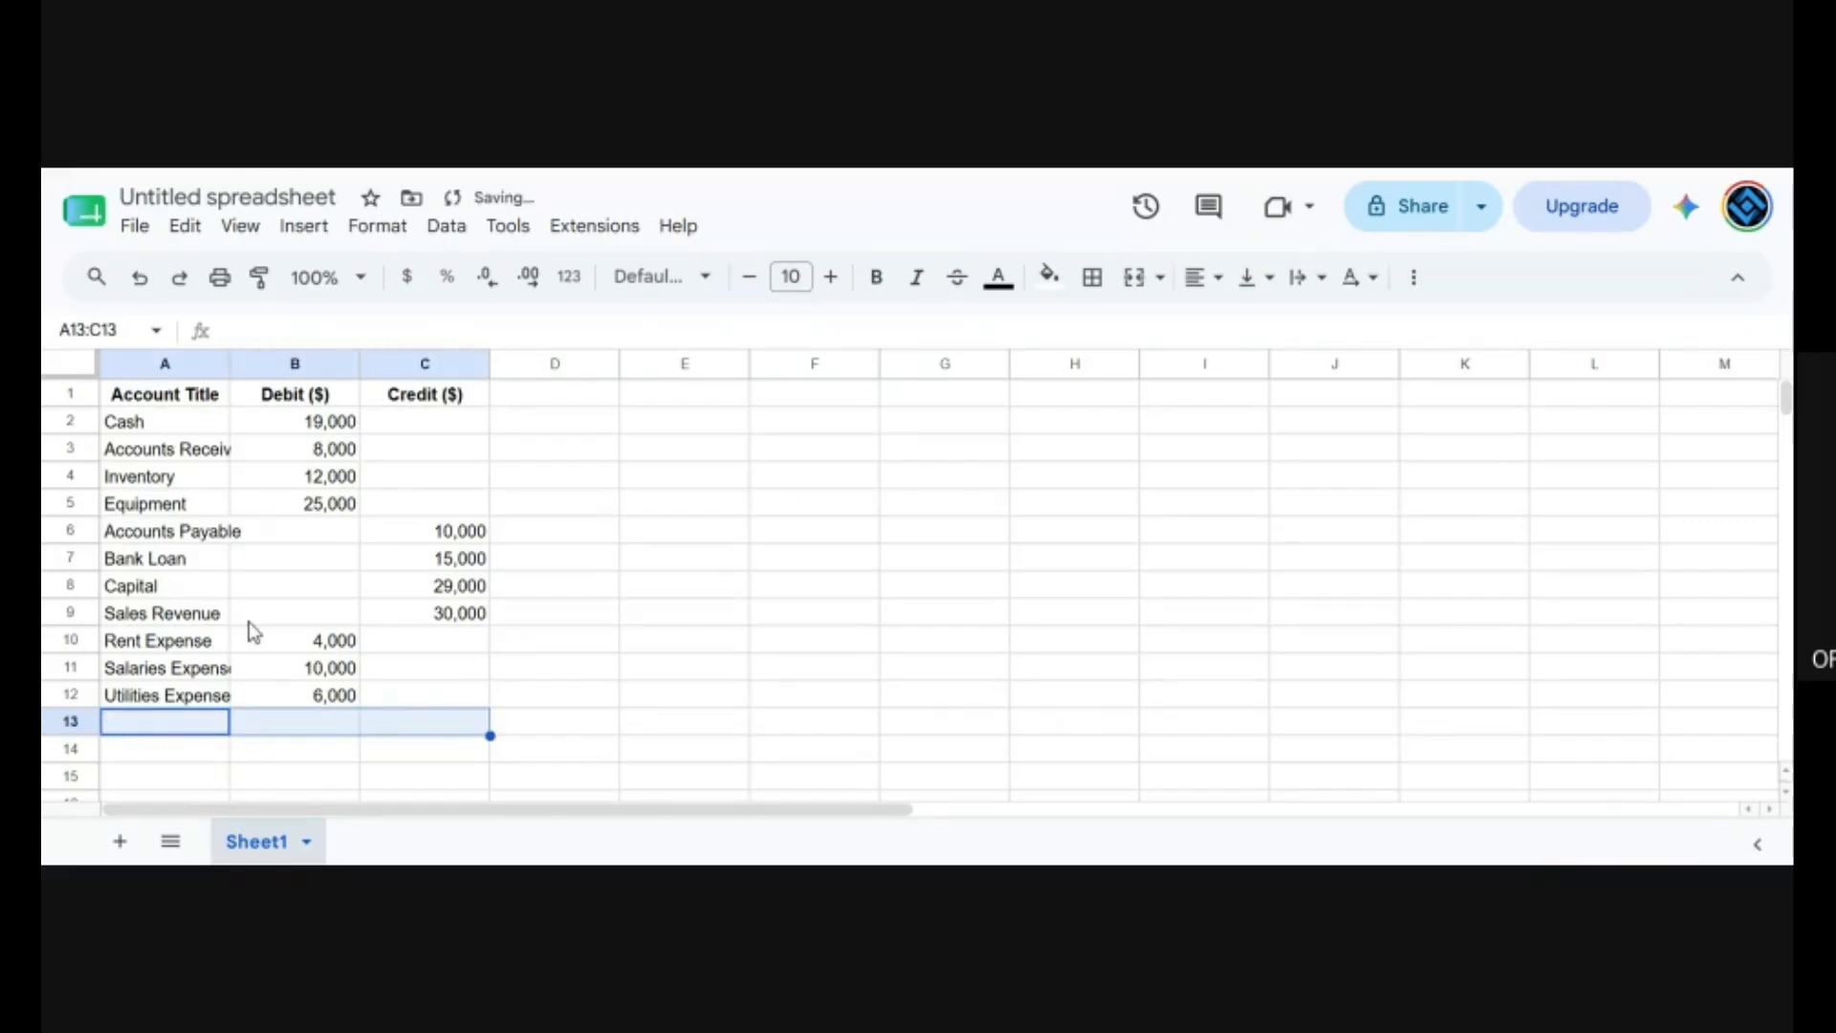
left_click(251, 620)
left_click(669, 660)
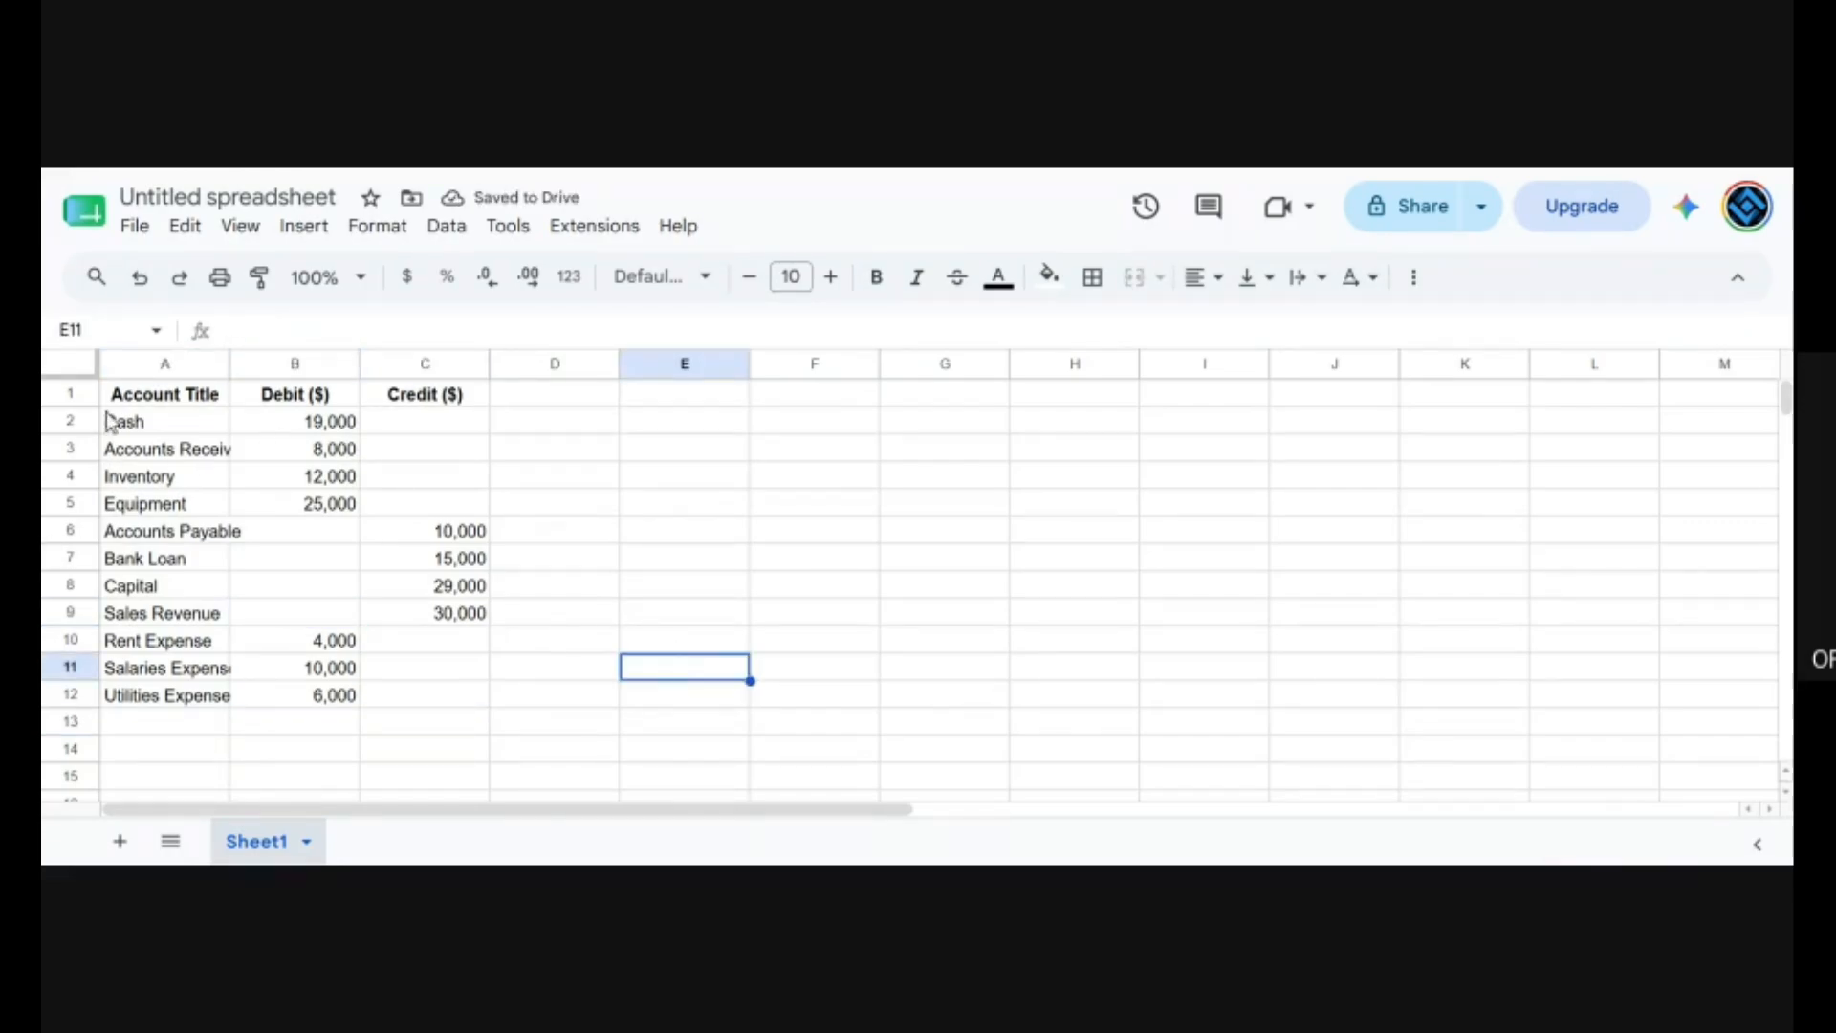
Download the trial balance sheet as a Comma Separated Values (.csv) file.
left_click(135, 230)
mouse_move(408, 550)
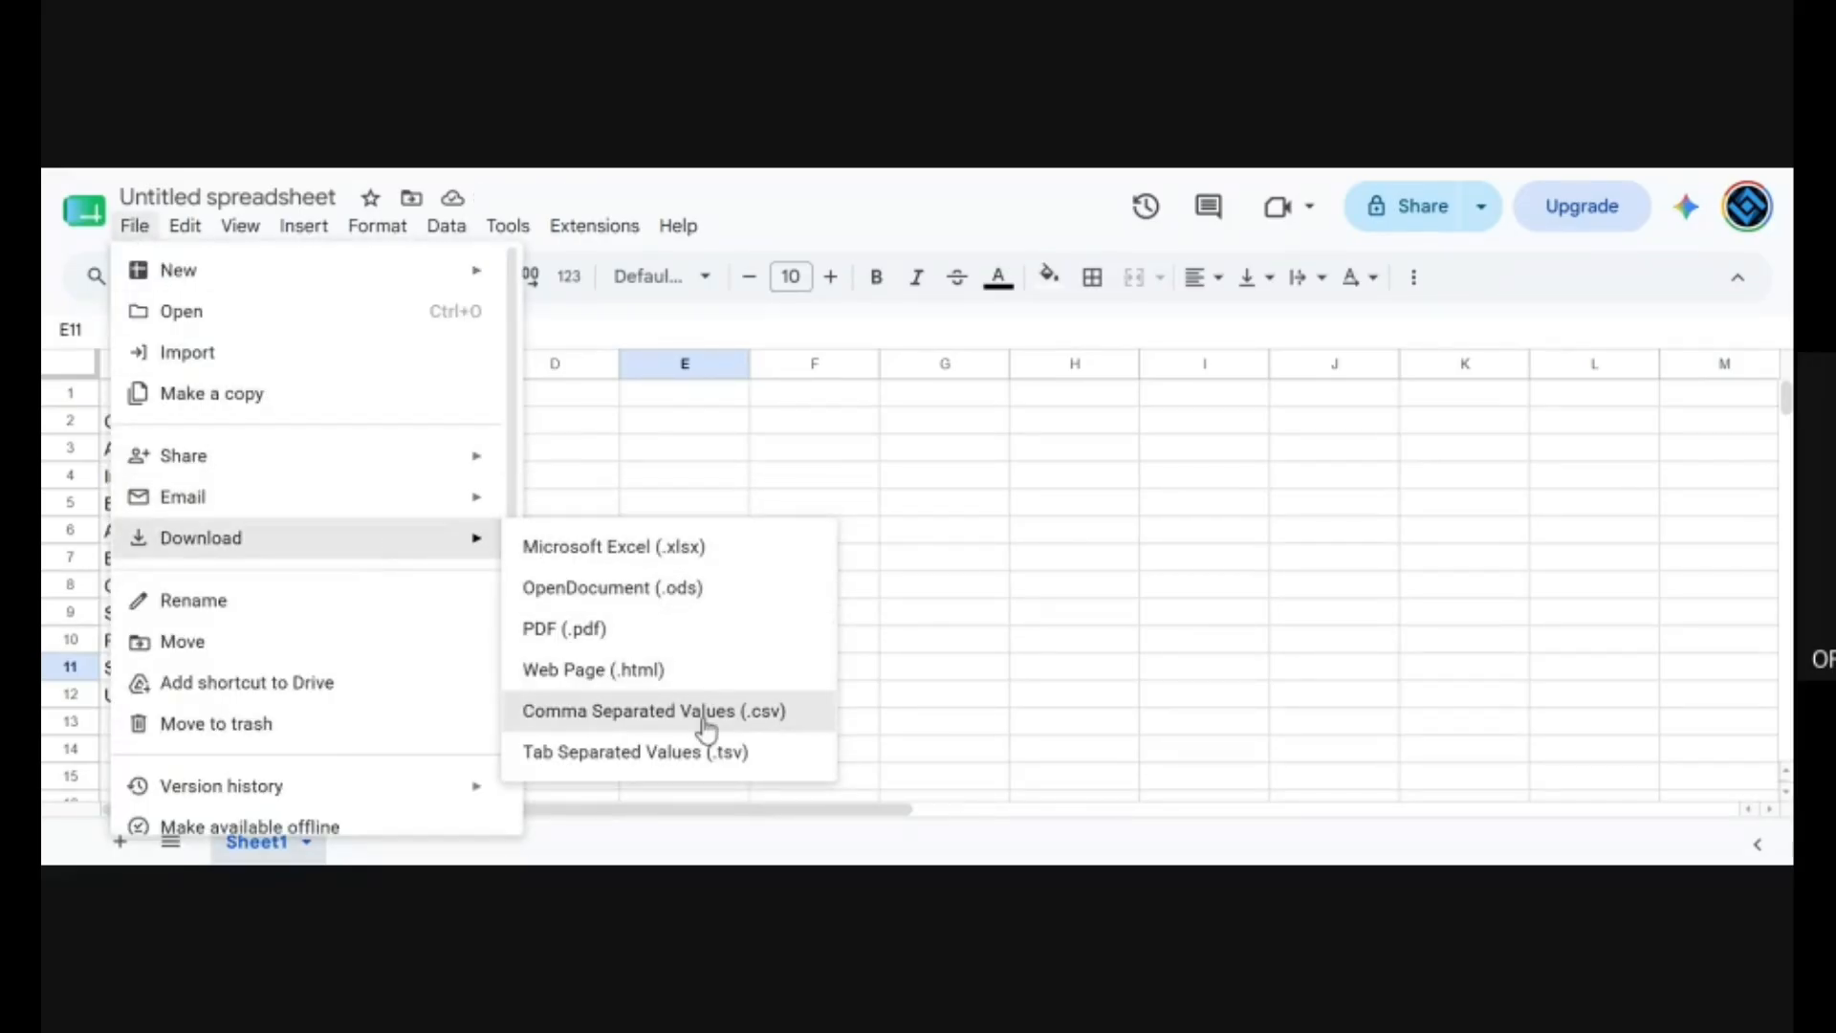
left_click(706, 712)
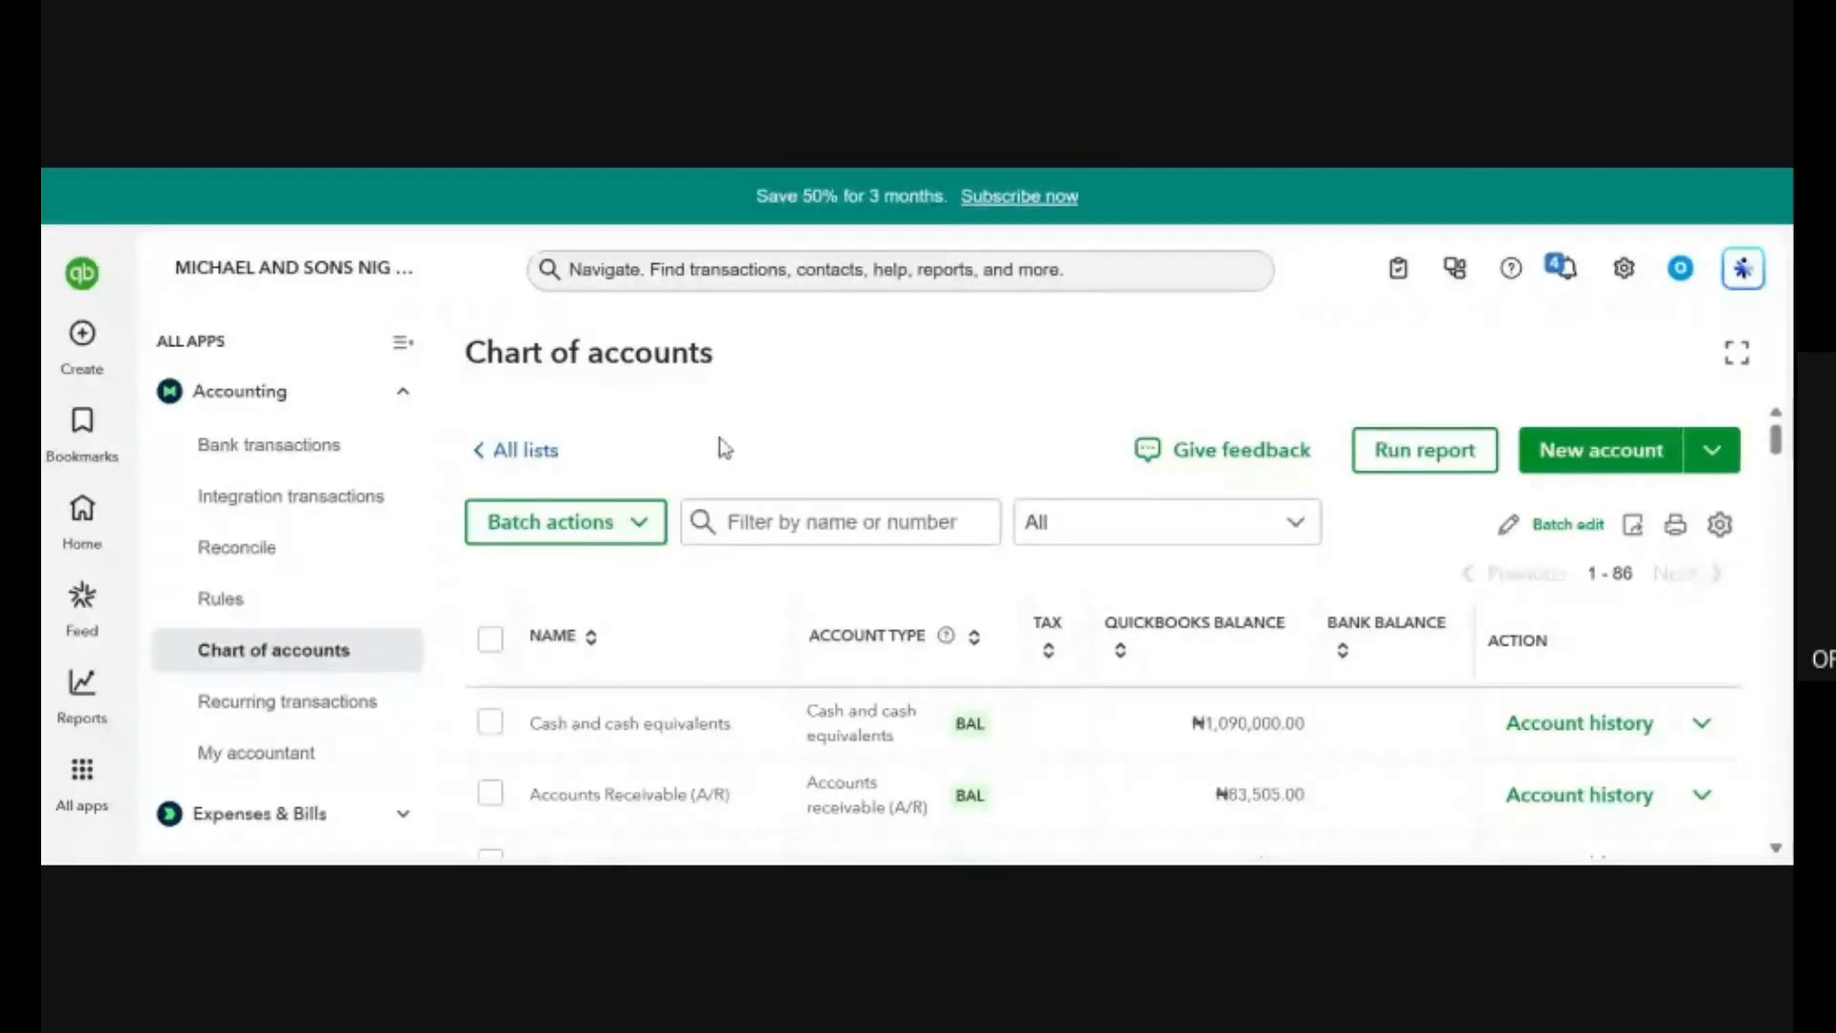
Switch to QuickBooks Online, start a chart of accounts import with the CSV file and continue to column mapping.
left_click(1712, 449)
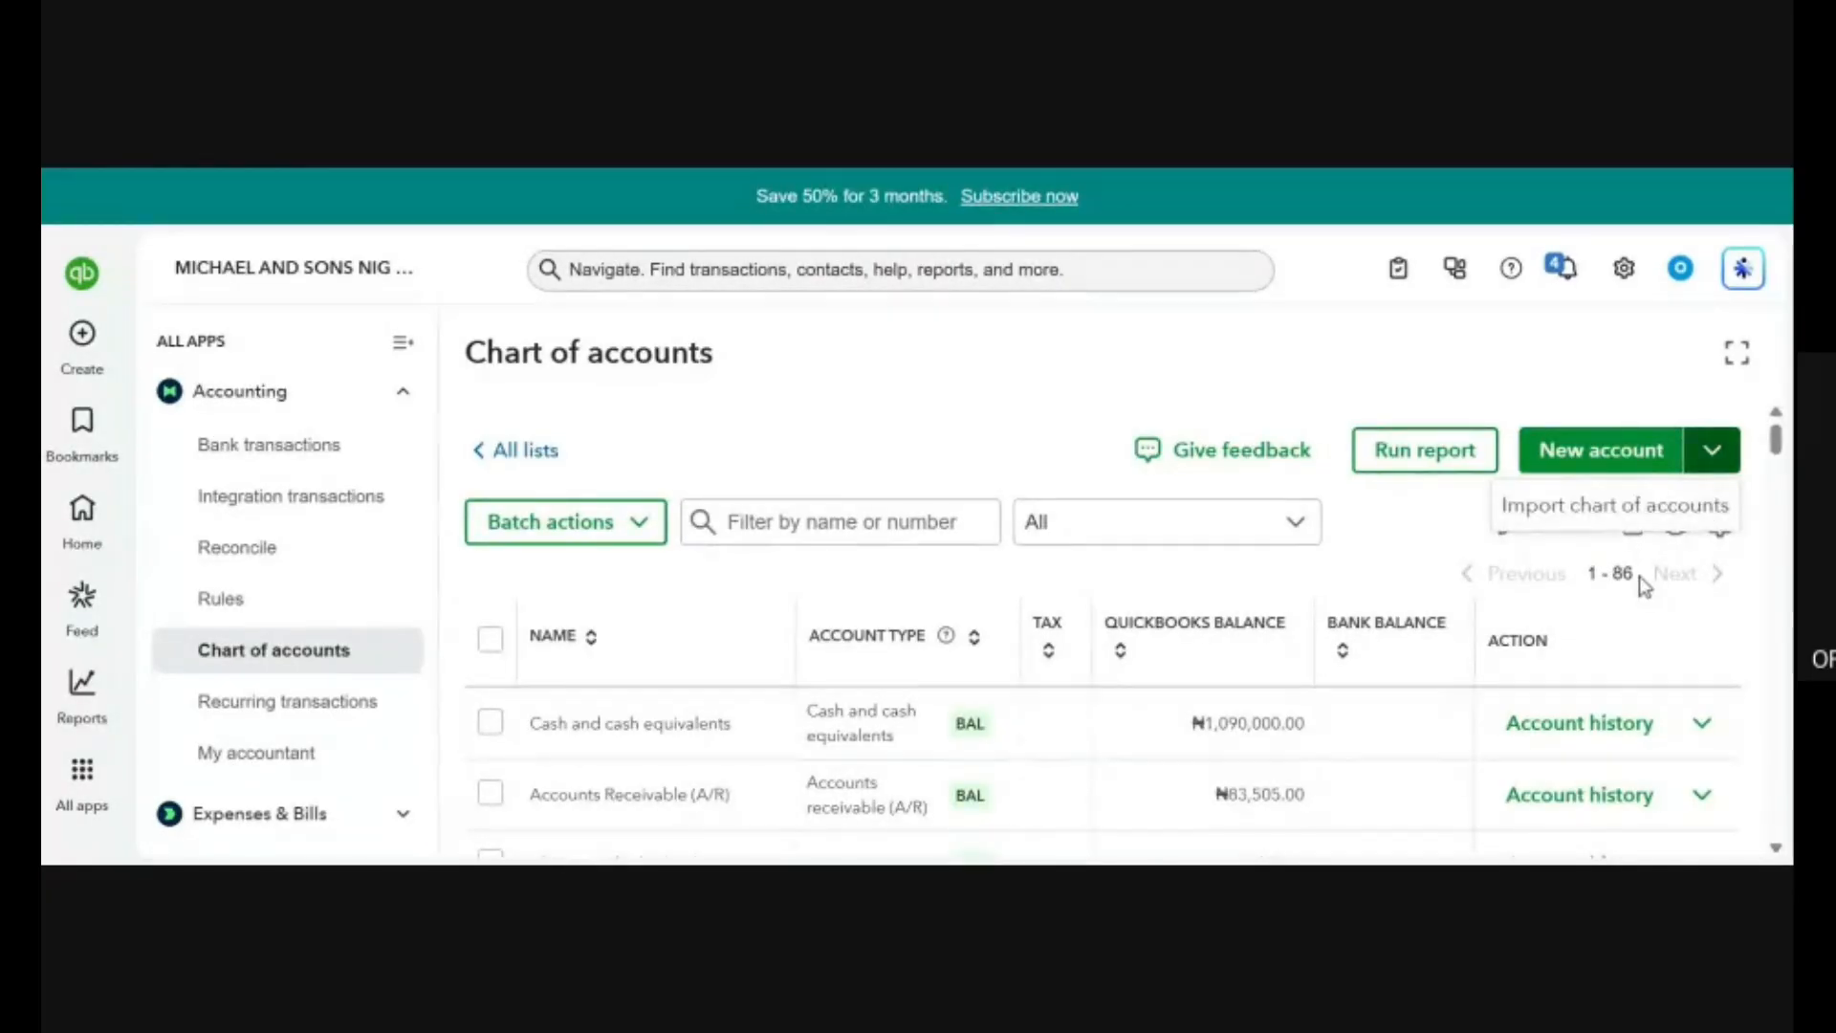
left_click(1578, 508)
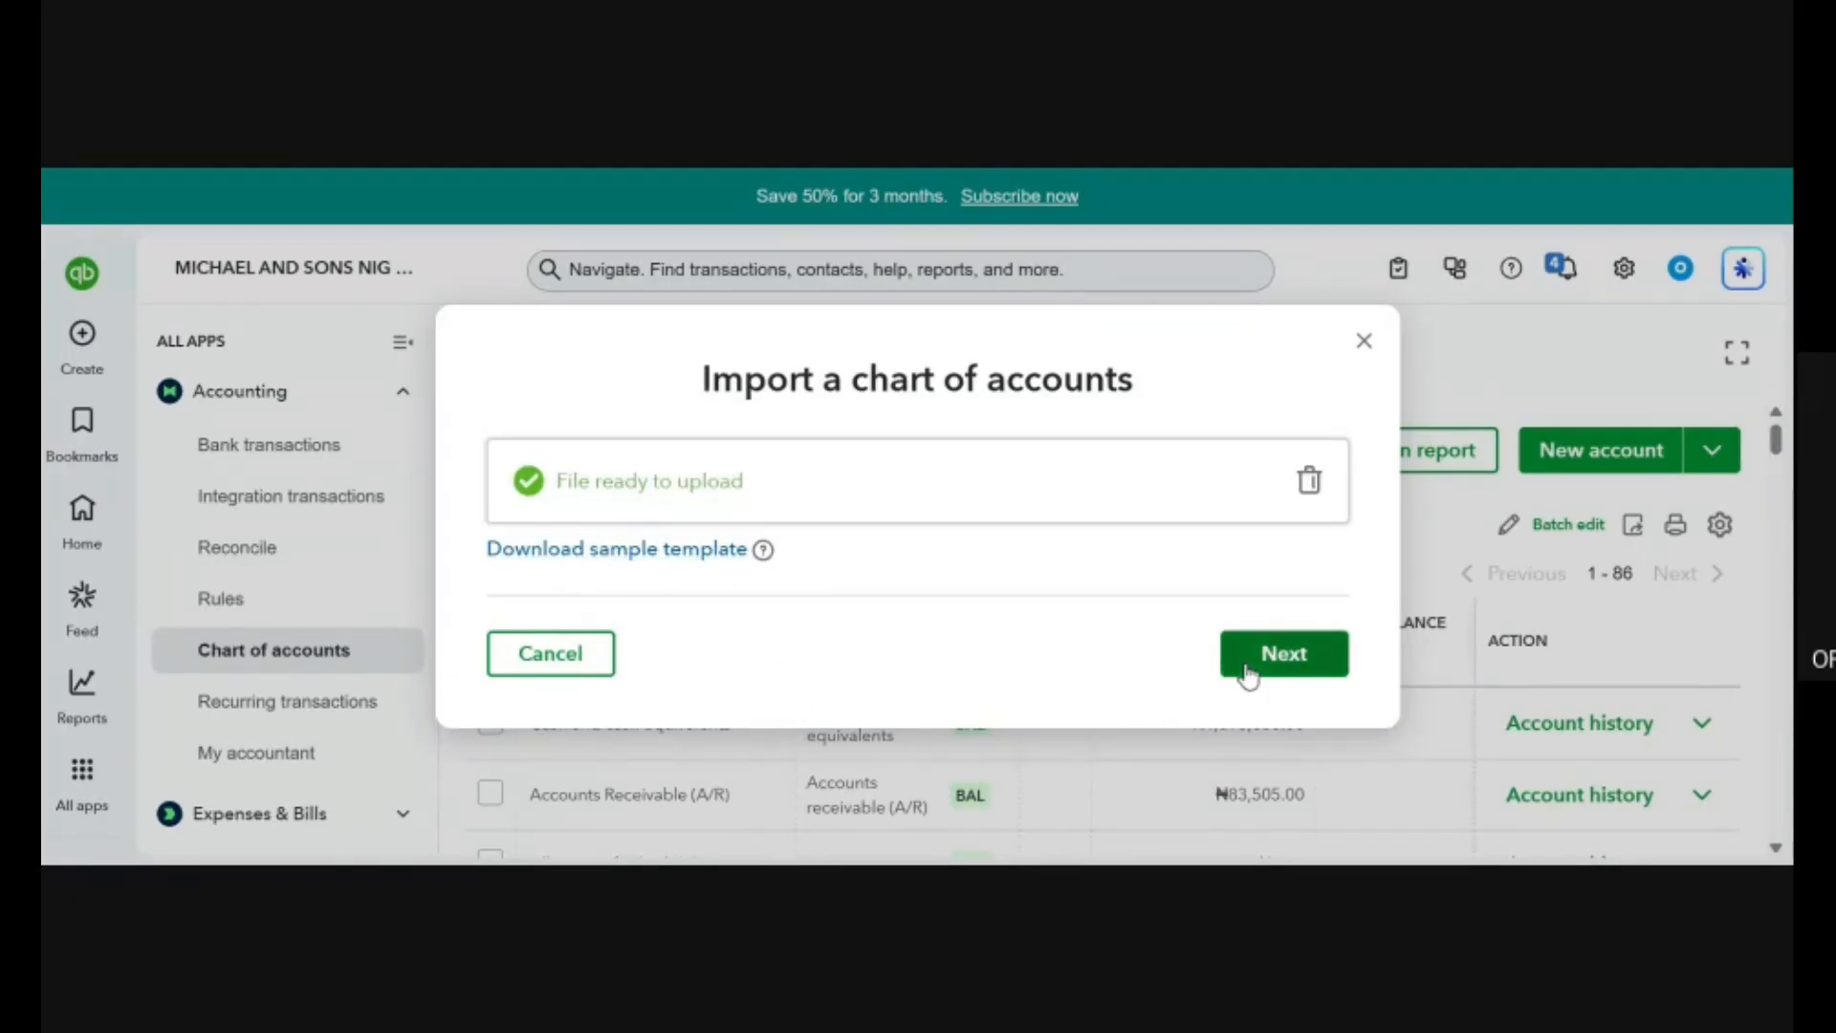
left_click(1309, 660)
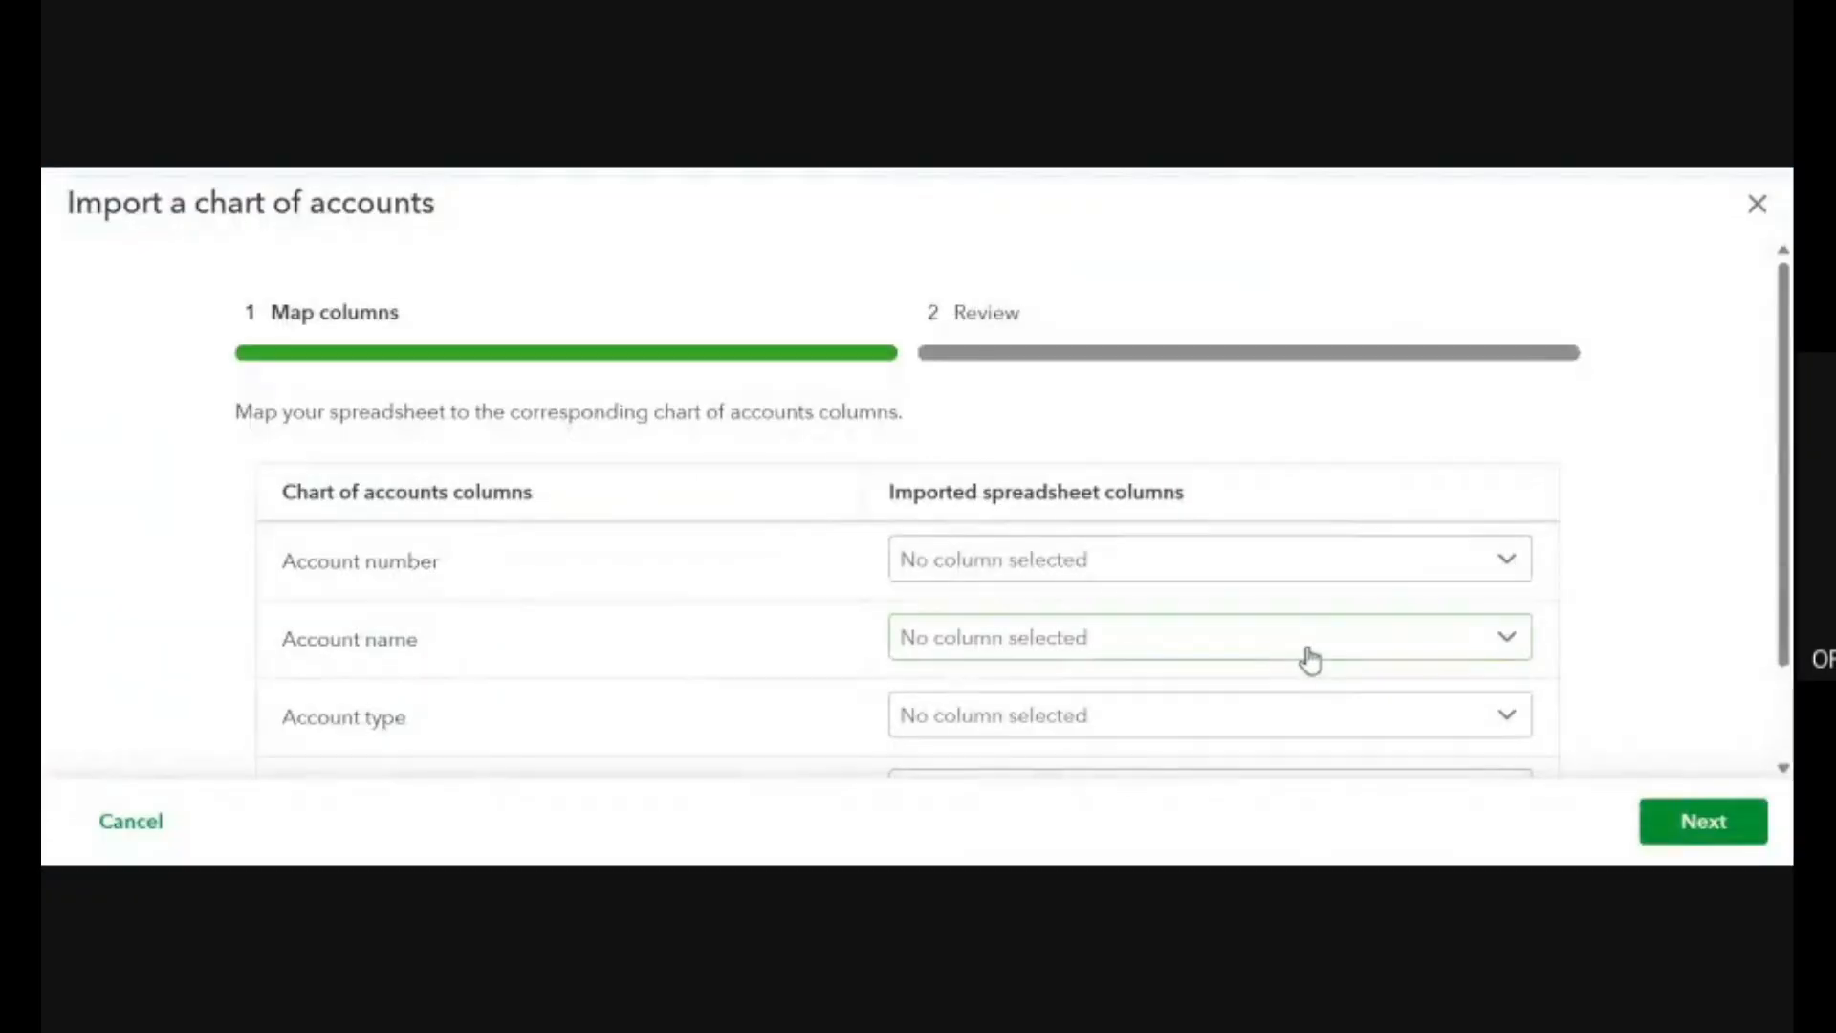
Review the chart of accounts column mapping fields and try to continue without mapping any columns.
scroll(975, 630, "down", 1)
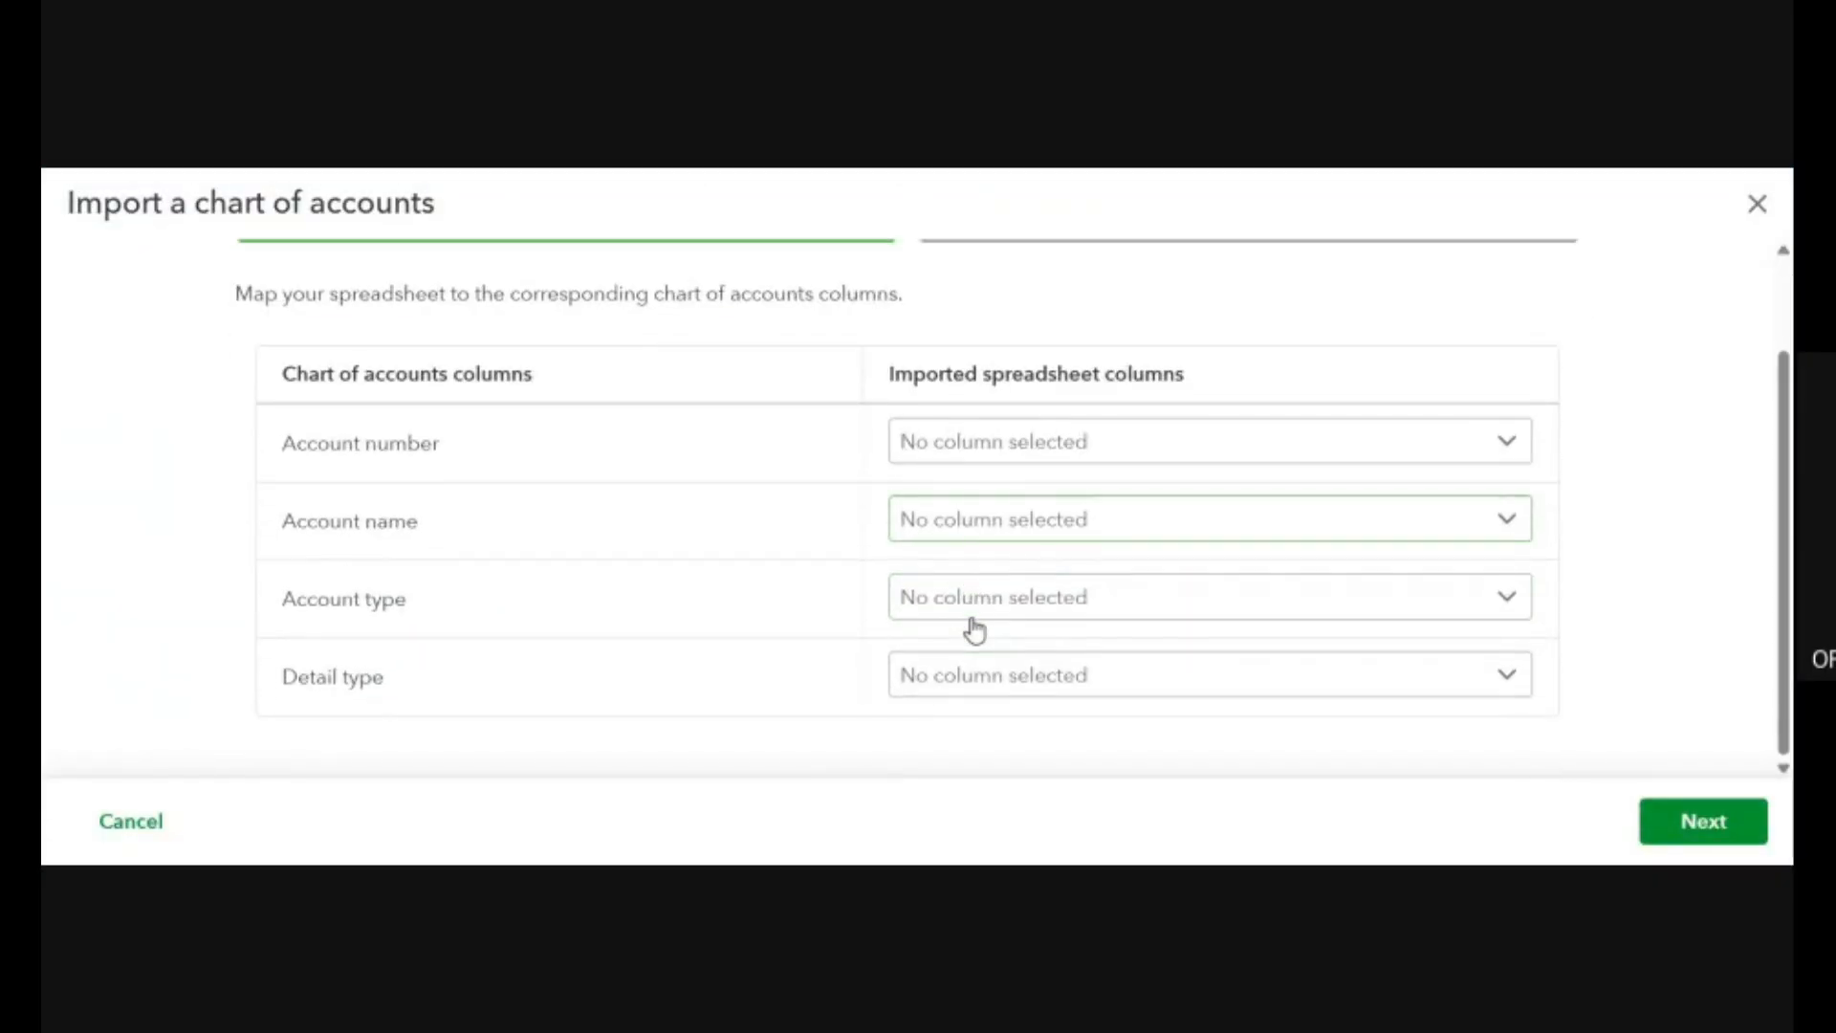
scroll(975, 629, "up", 1)
scroll(975, 630, "down", 1)
scroll(974, 629, "up", 1)
scroll(1023, 627, "down", 1)
left_click(1711, 843)
Map the Account name field to the spreadsheet's Account Title column.
left_click(1397, 525)
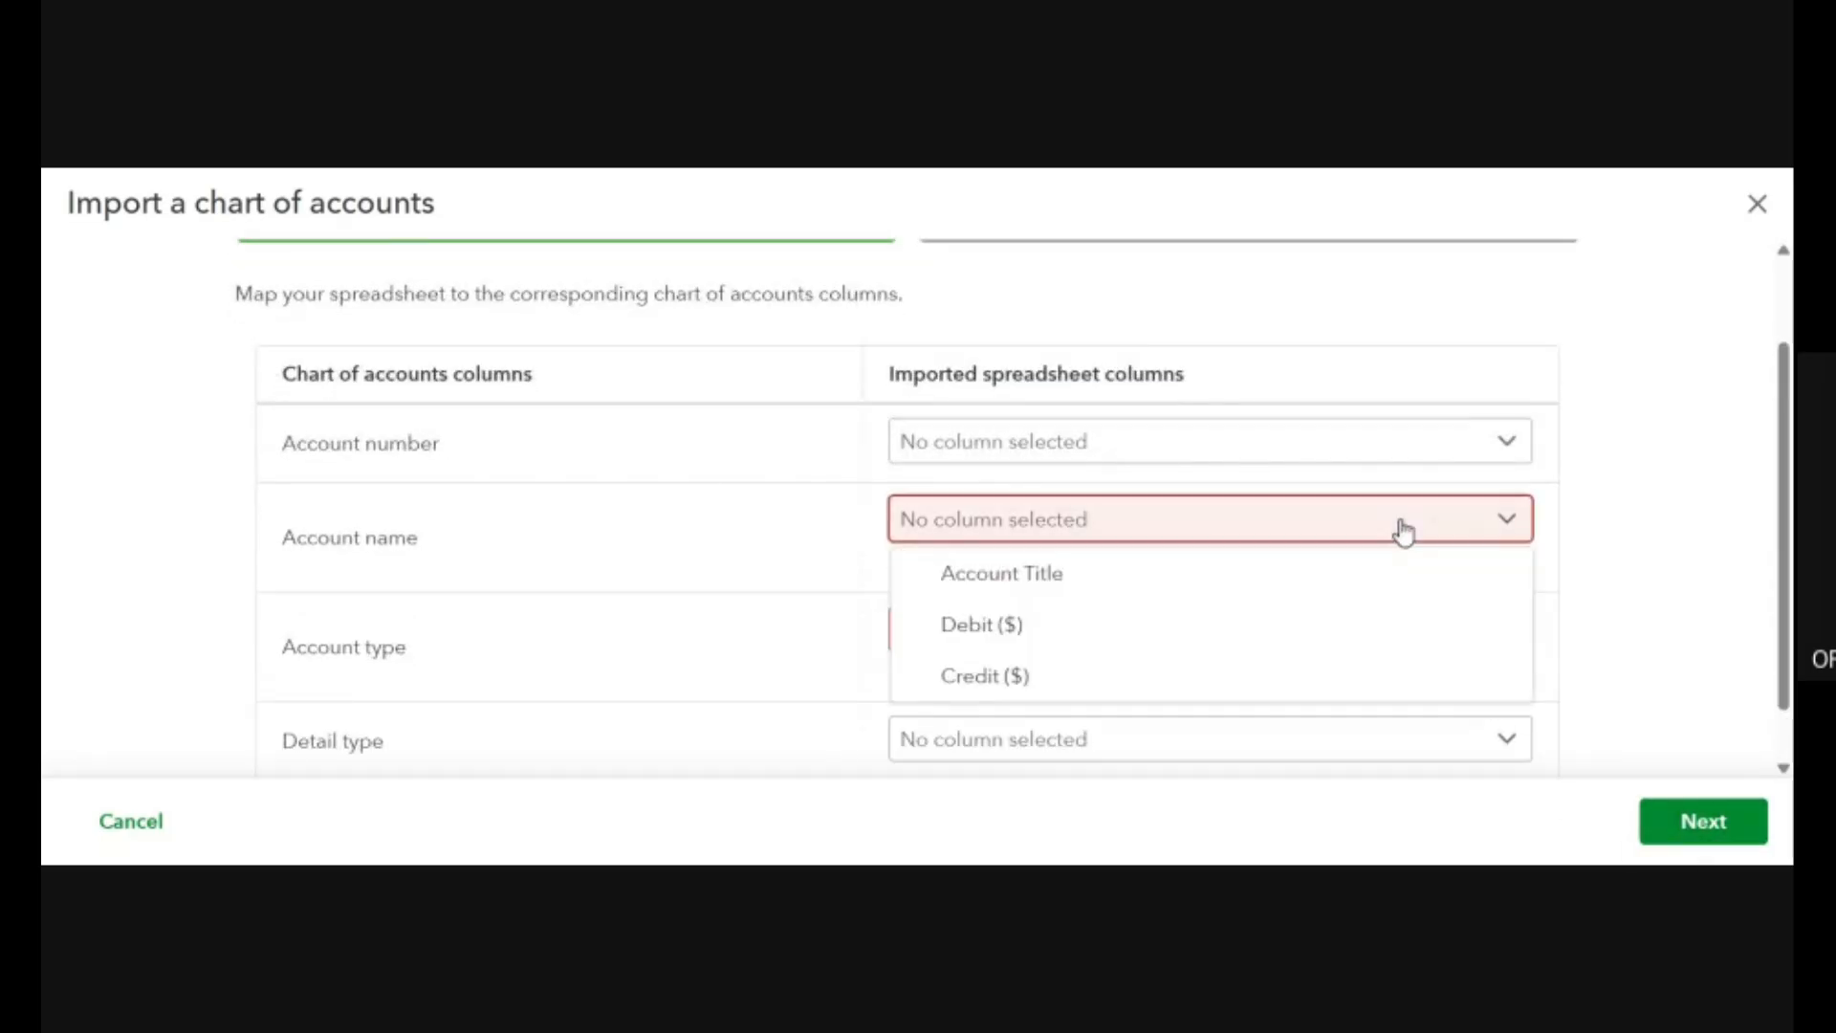
left_click(1704, 468)
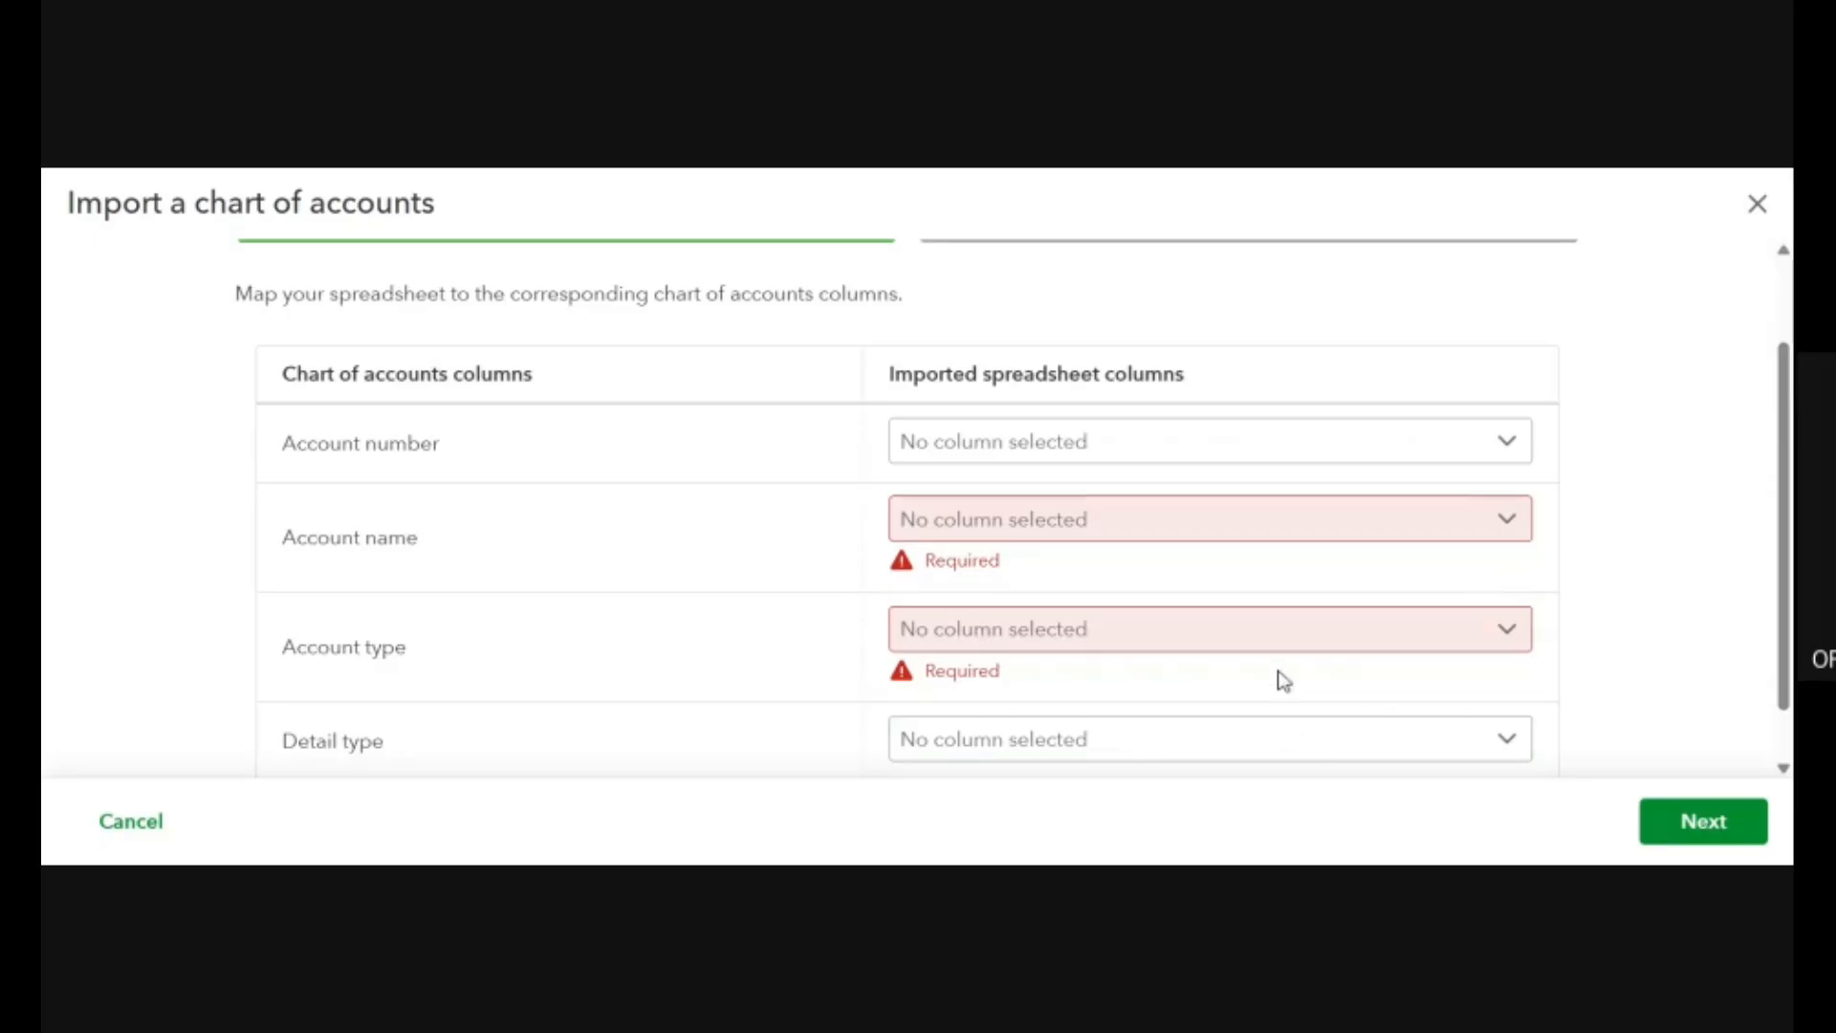
left_click(1464, 513)
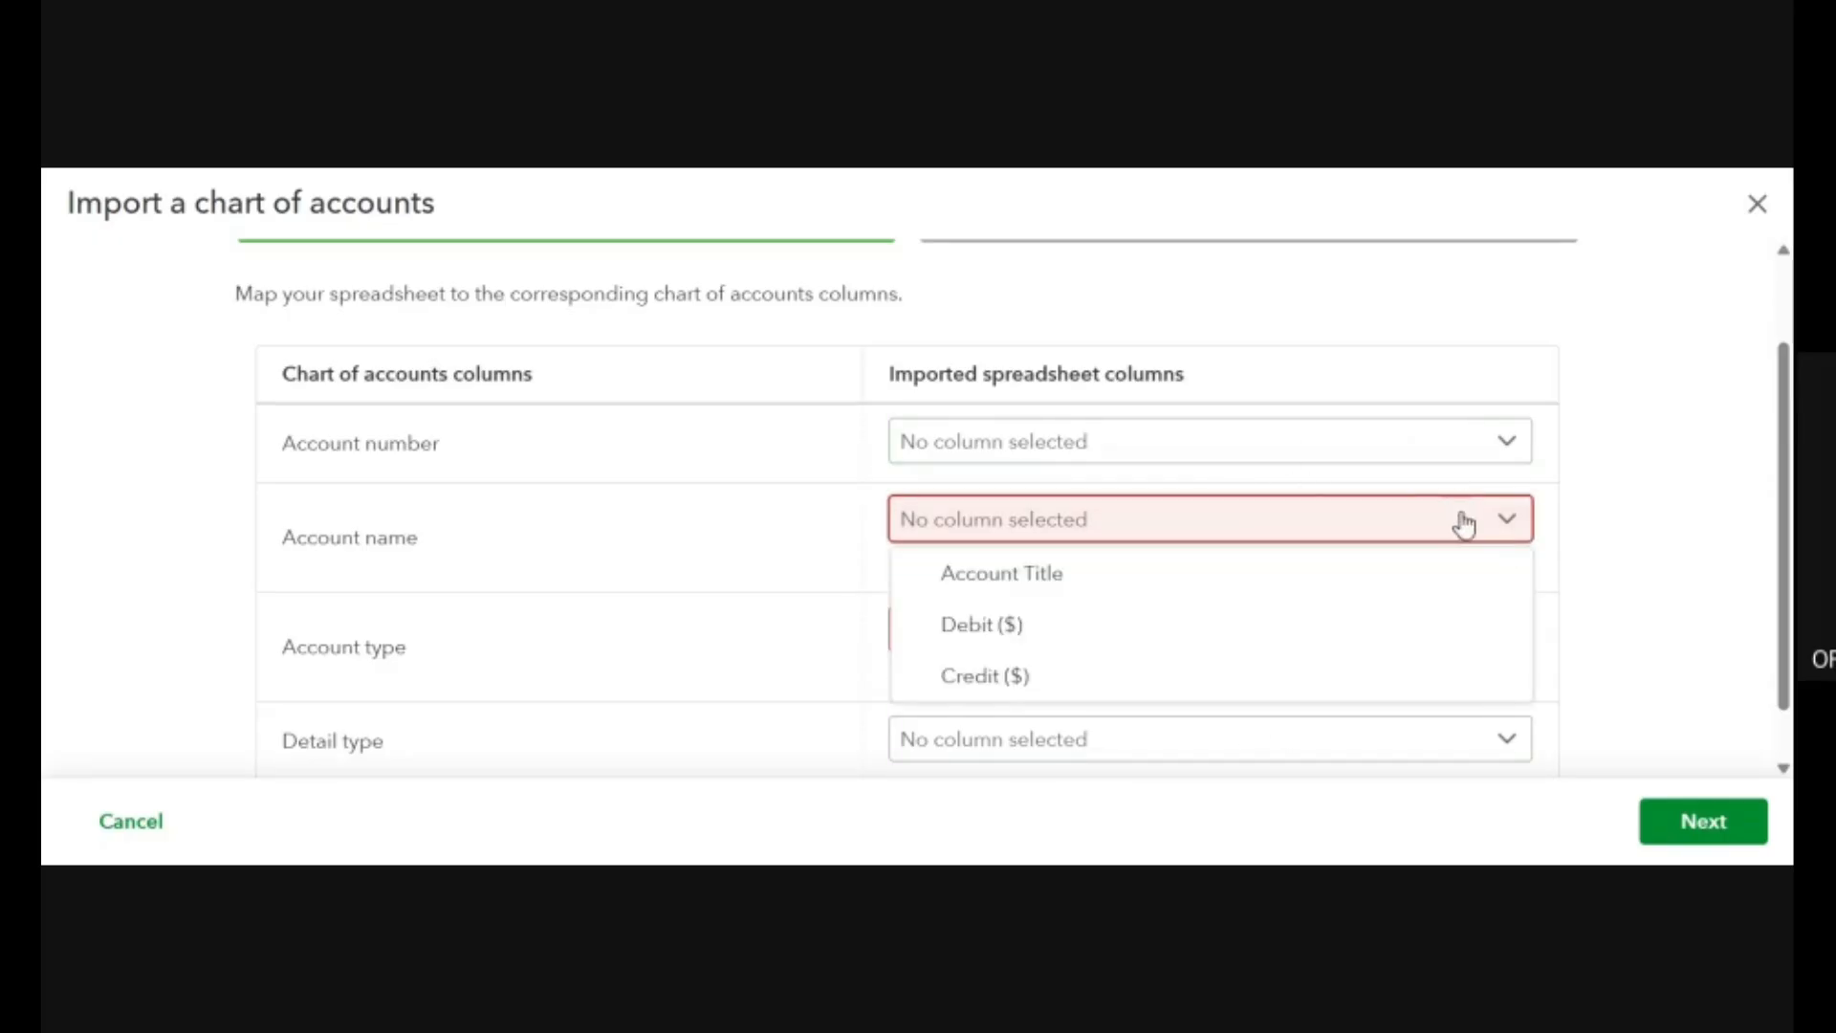
left_click(1387, 574)
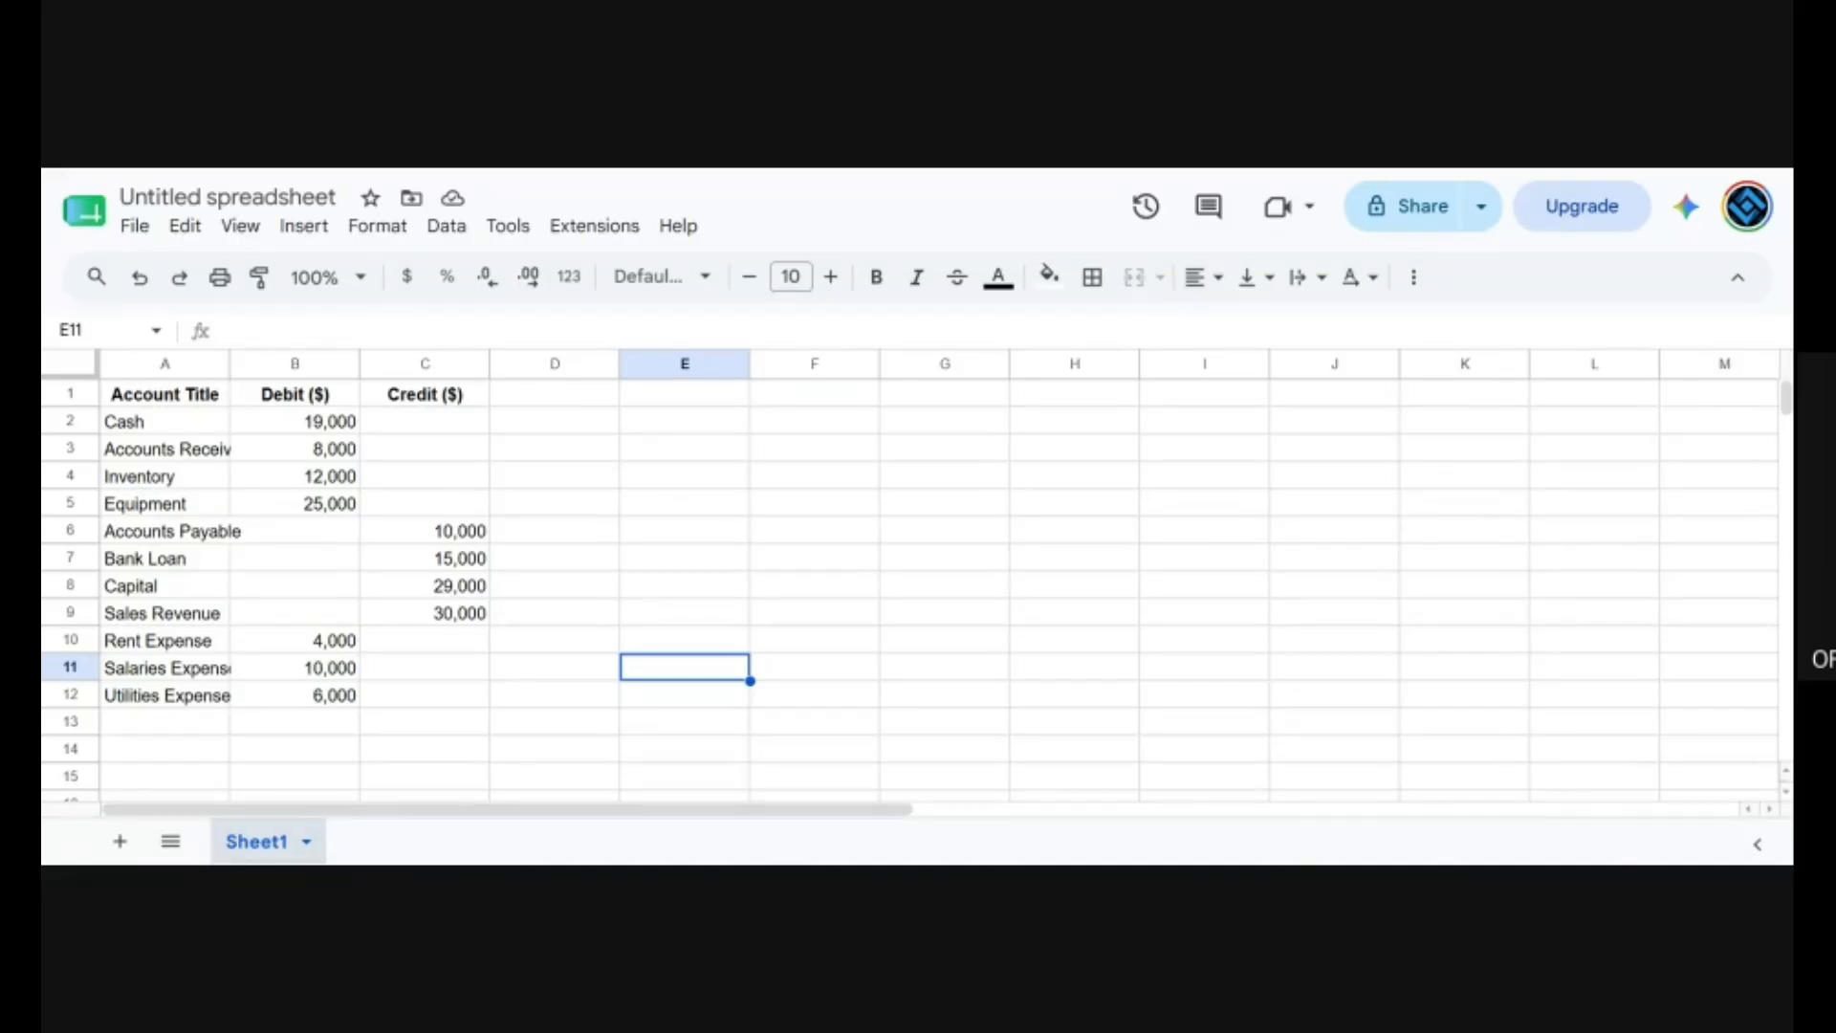
Switch back to Google Sheets and insert two blank columns between Account Title and Debit ($).
left_click(296, 363)
key("ctrl+plus")
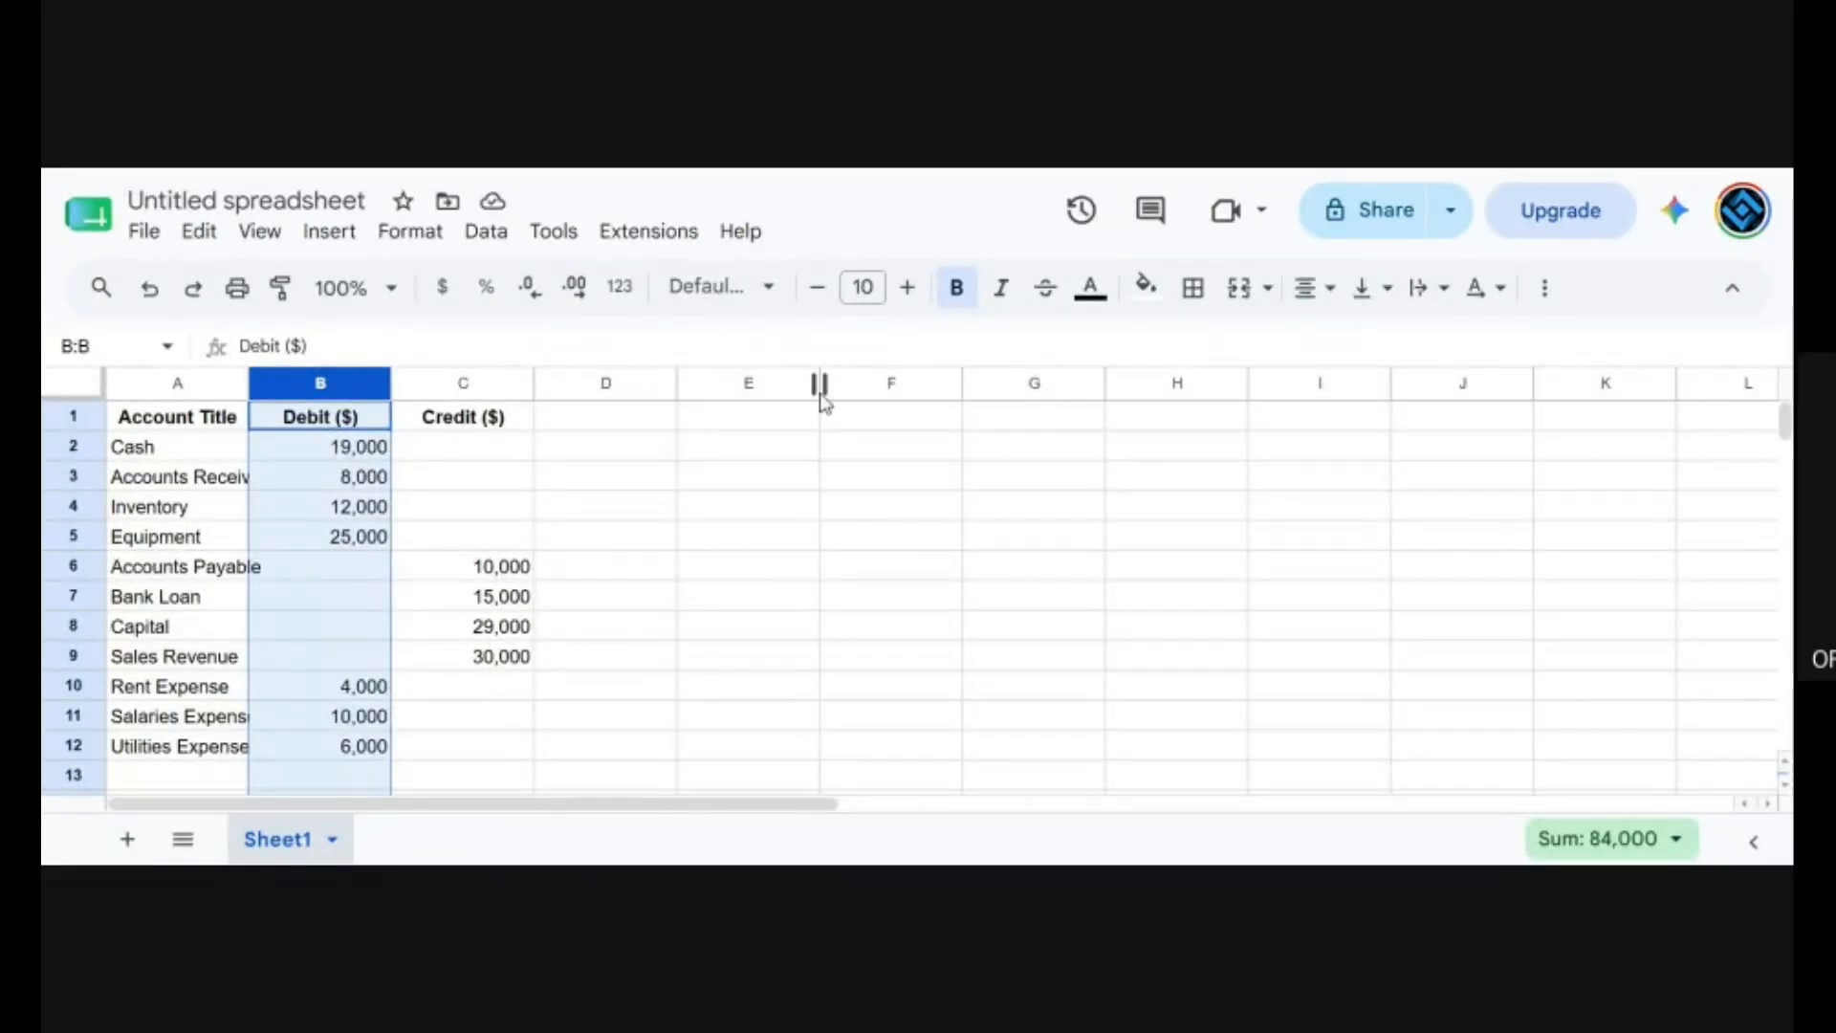
key("ctrl+minus")
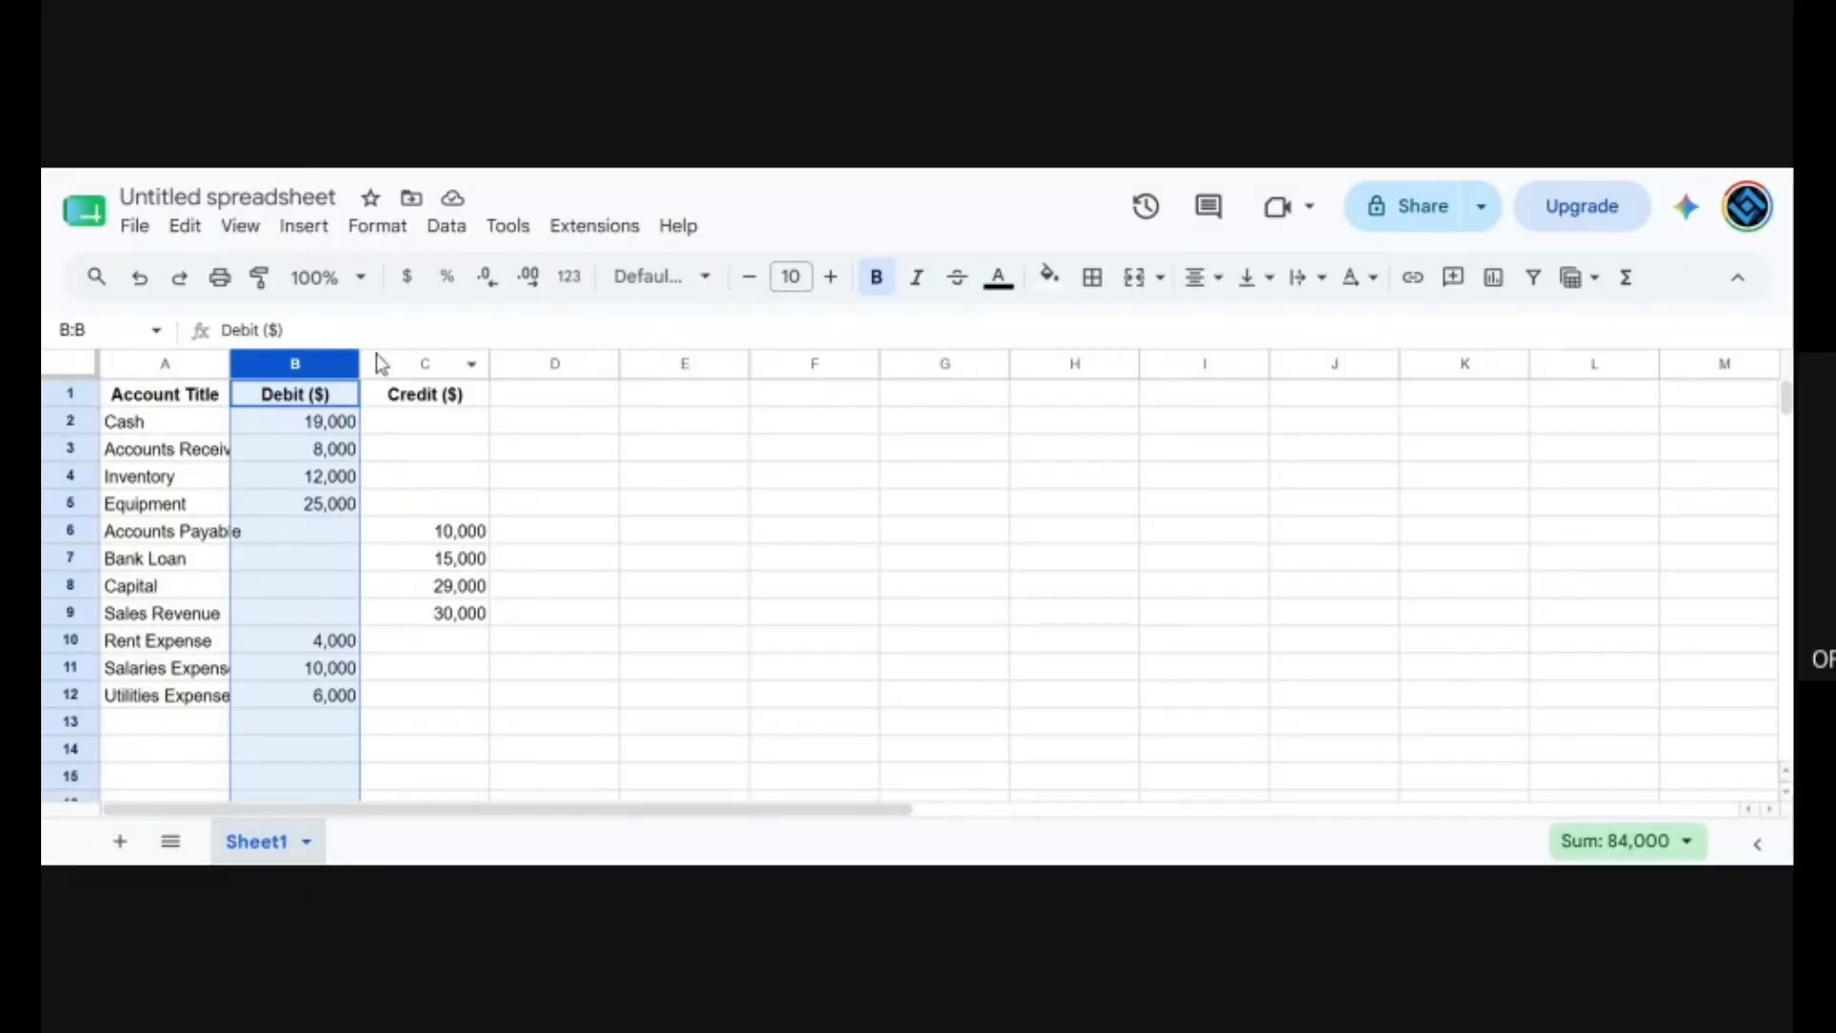
right_click(293, 354)
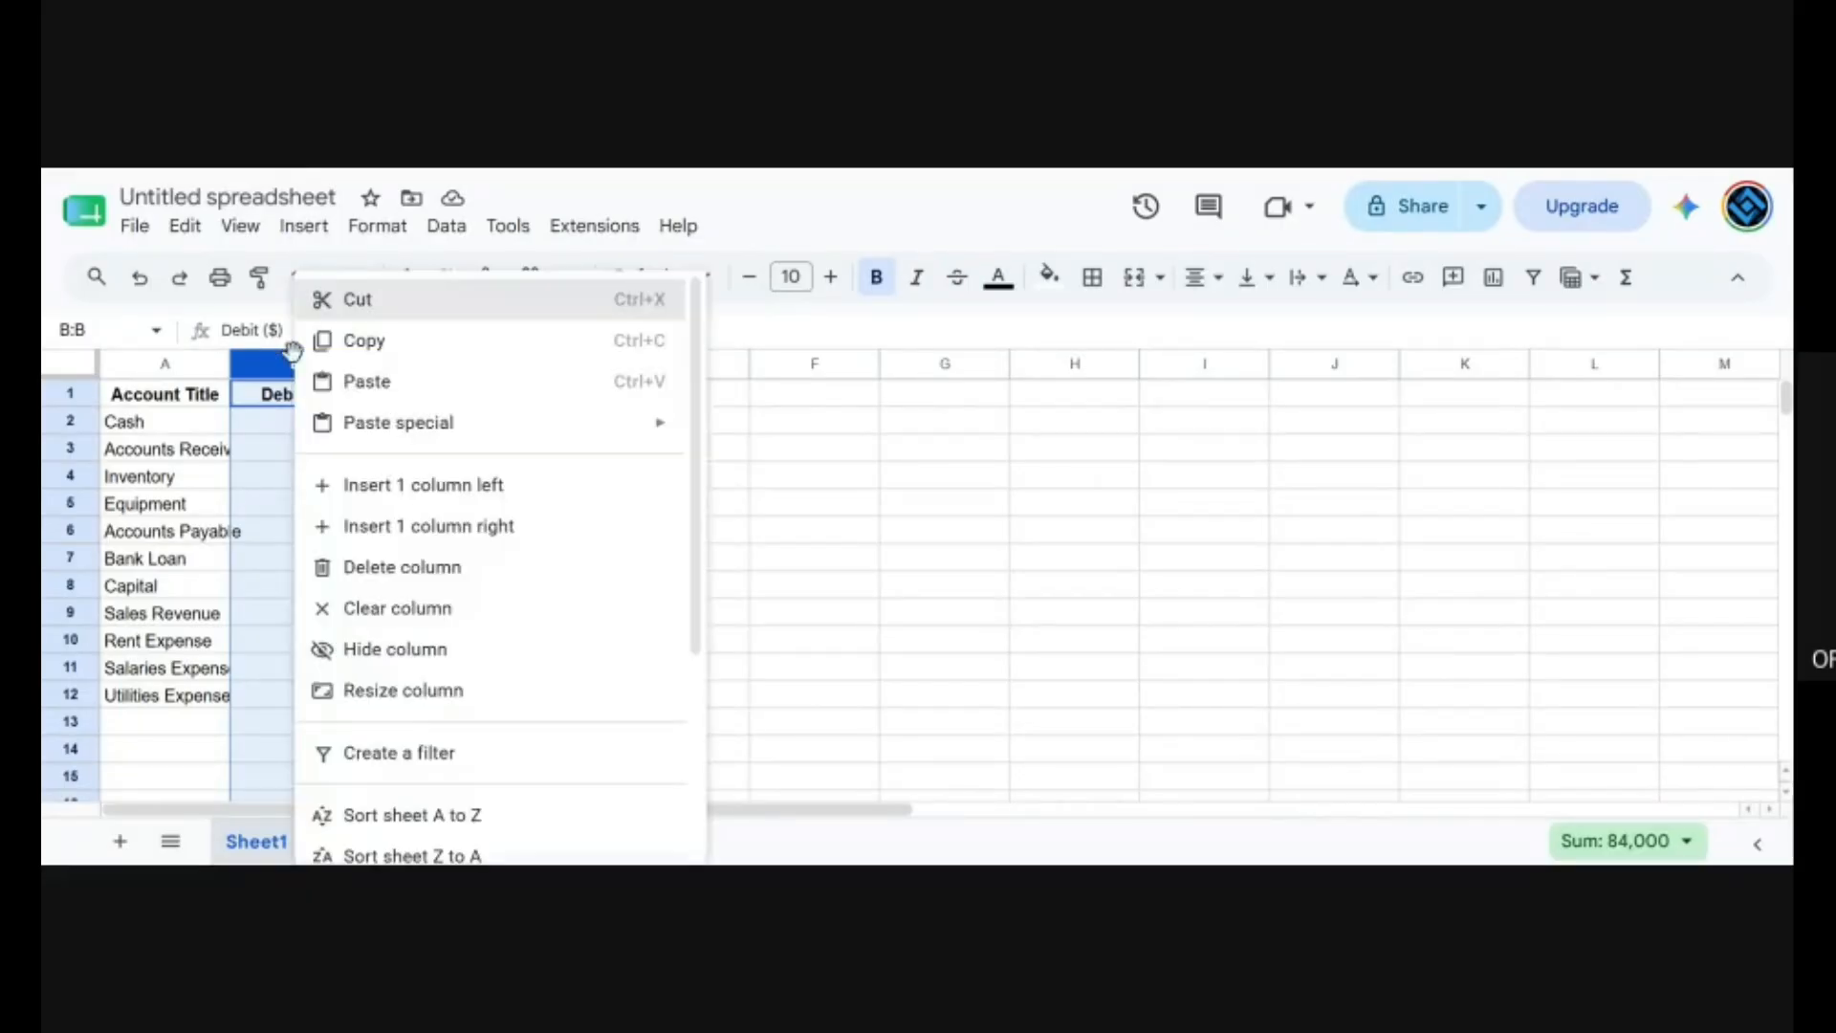
left_click(438, 486)
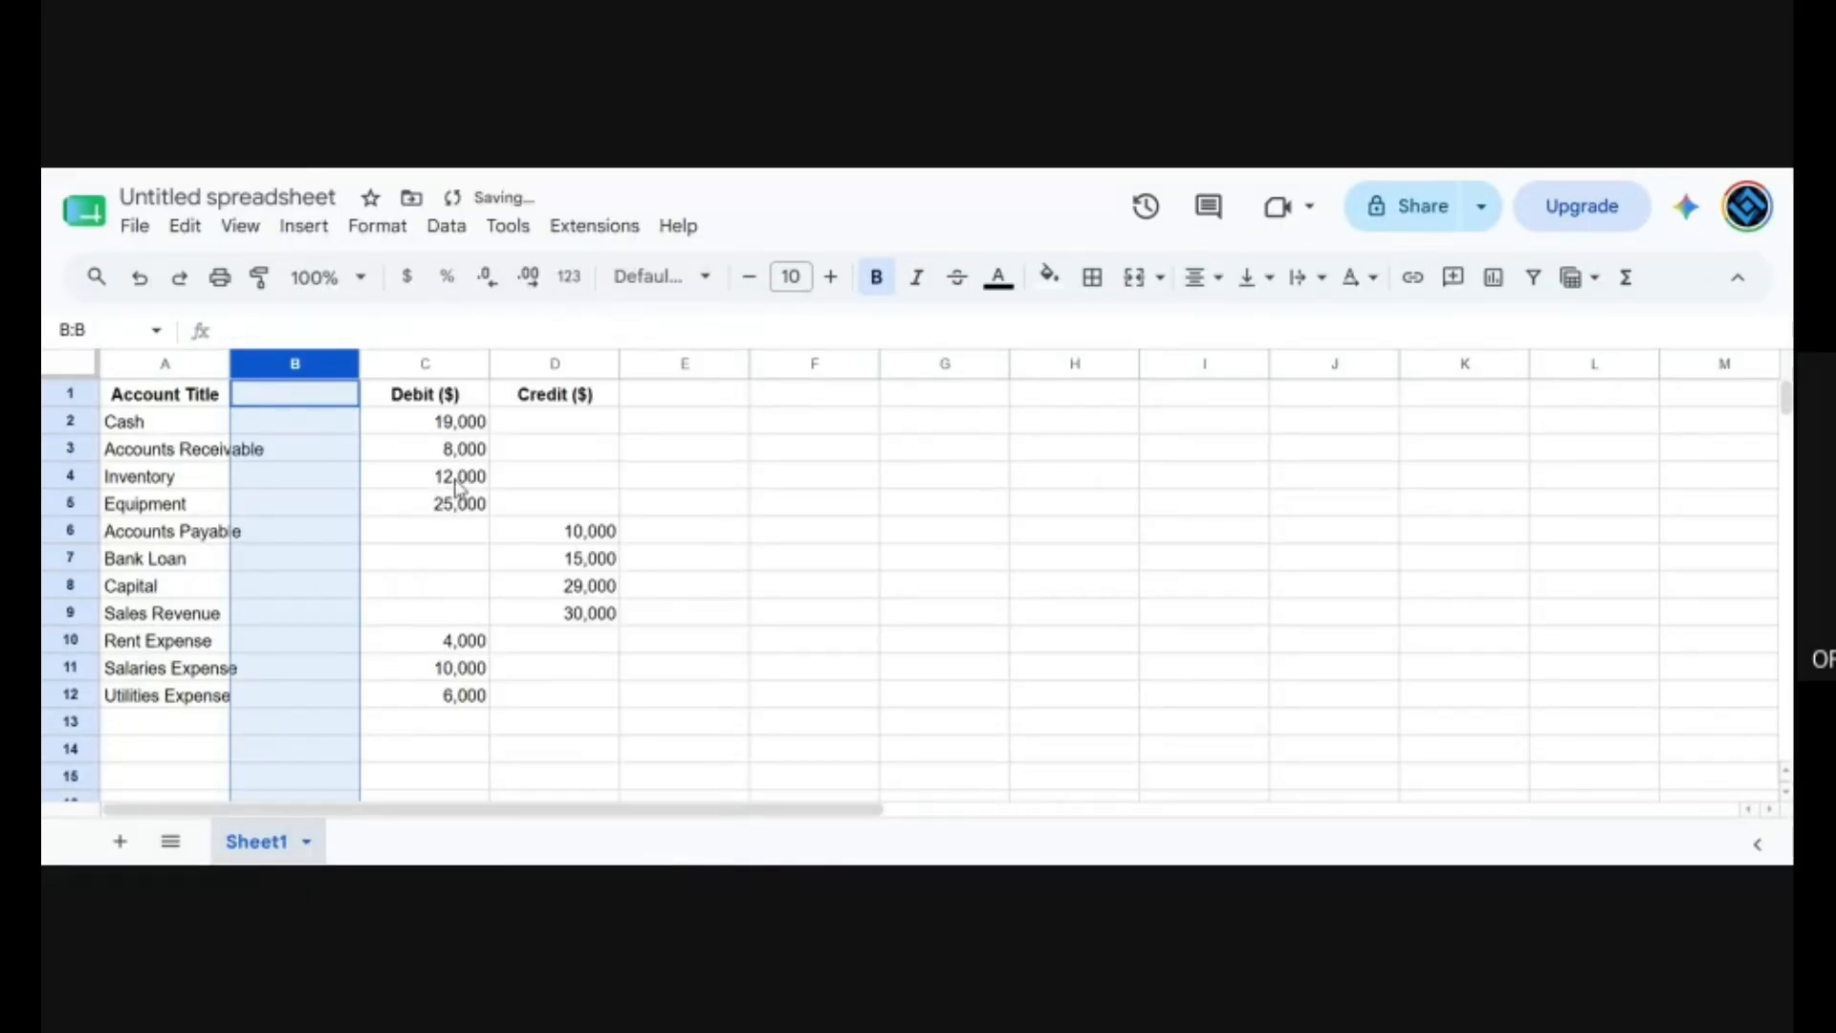
right_click(315, 358)
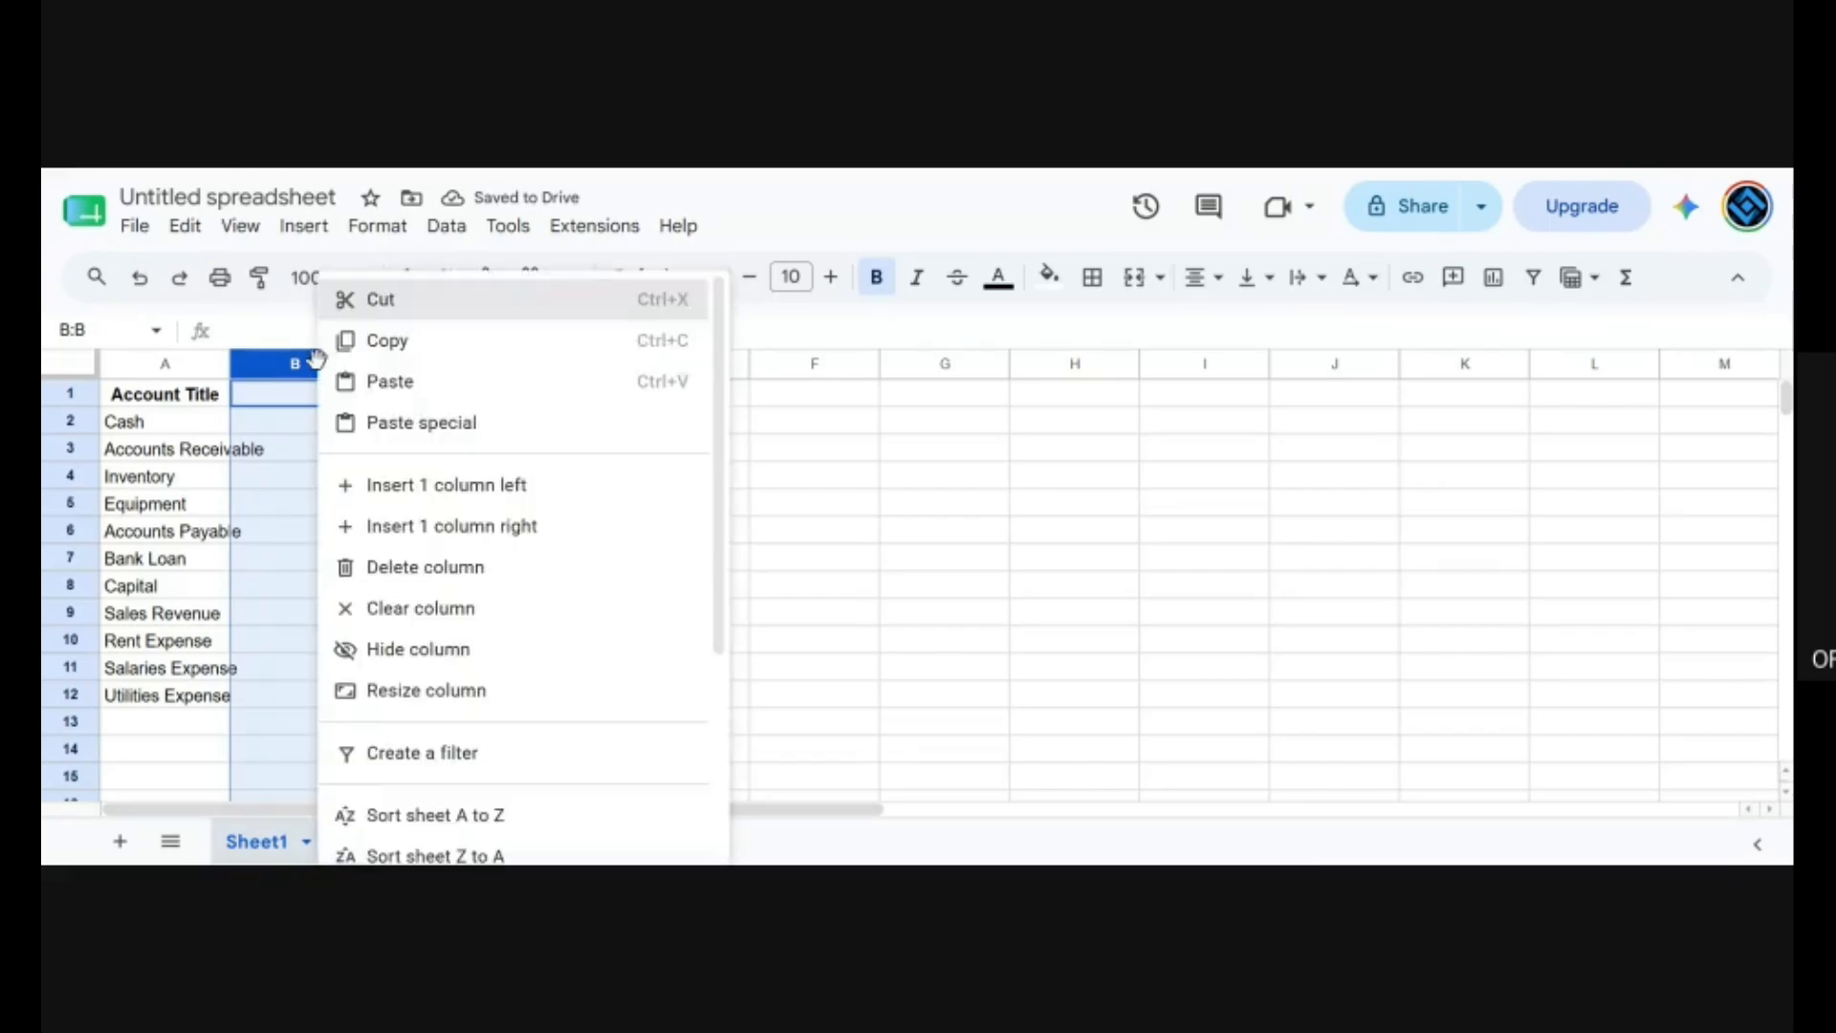
left_click(442, 490)
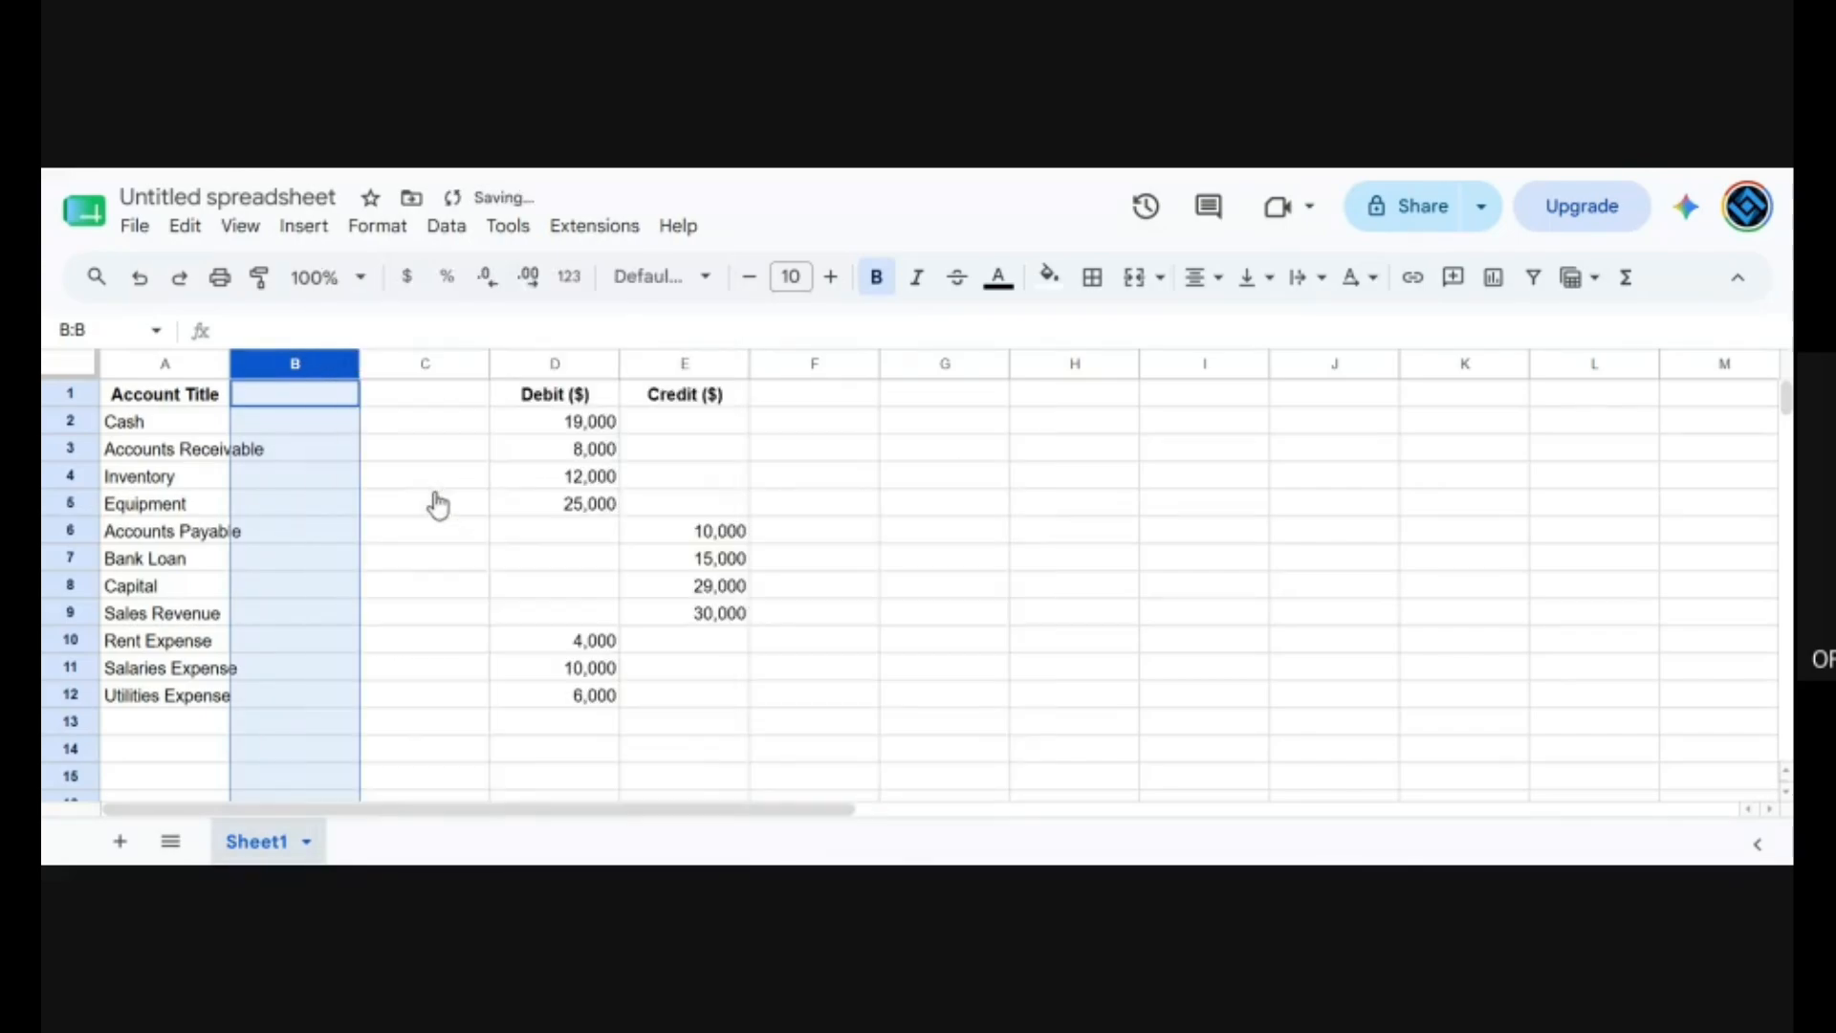
Enter the header Account Number in cell B1.
left_click(332, 400)
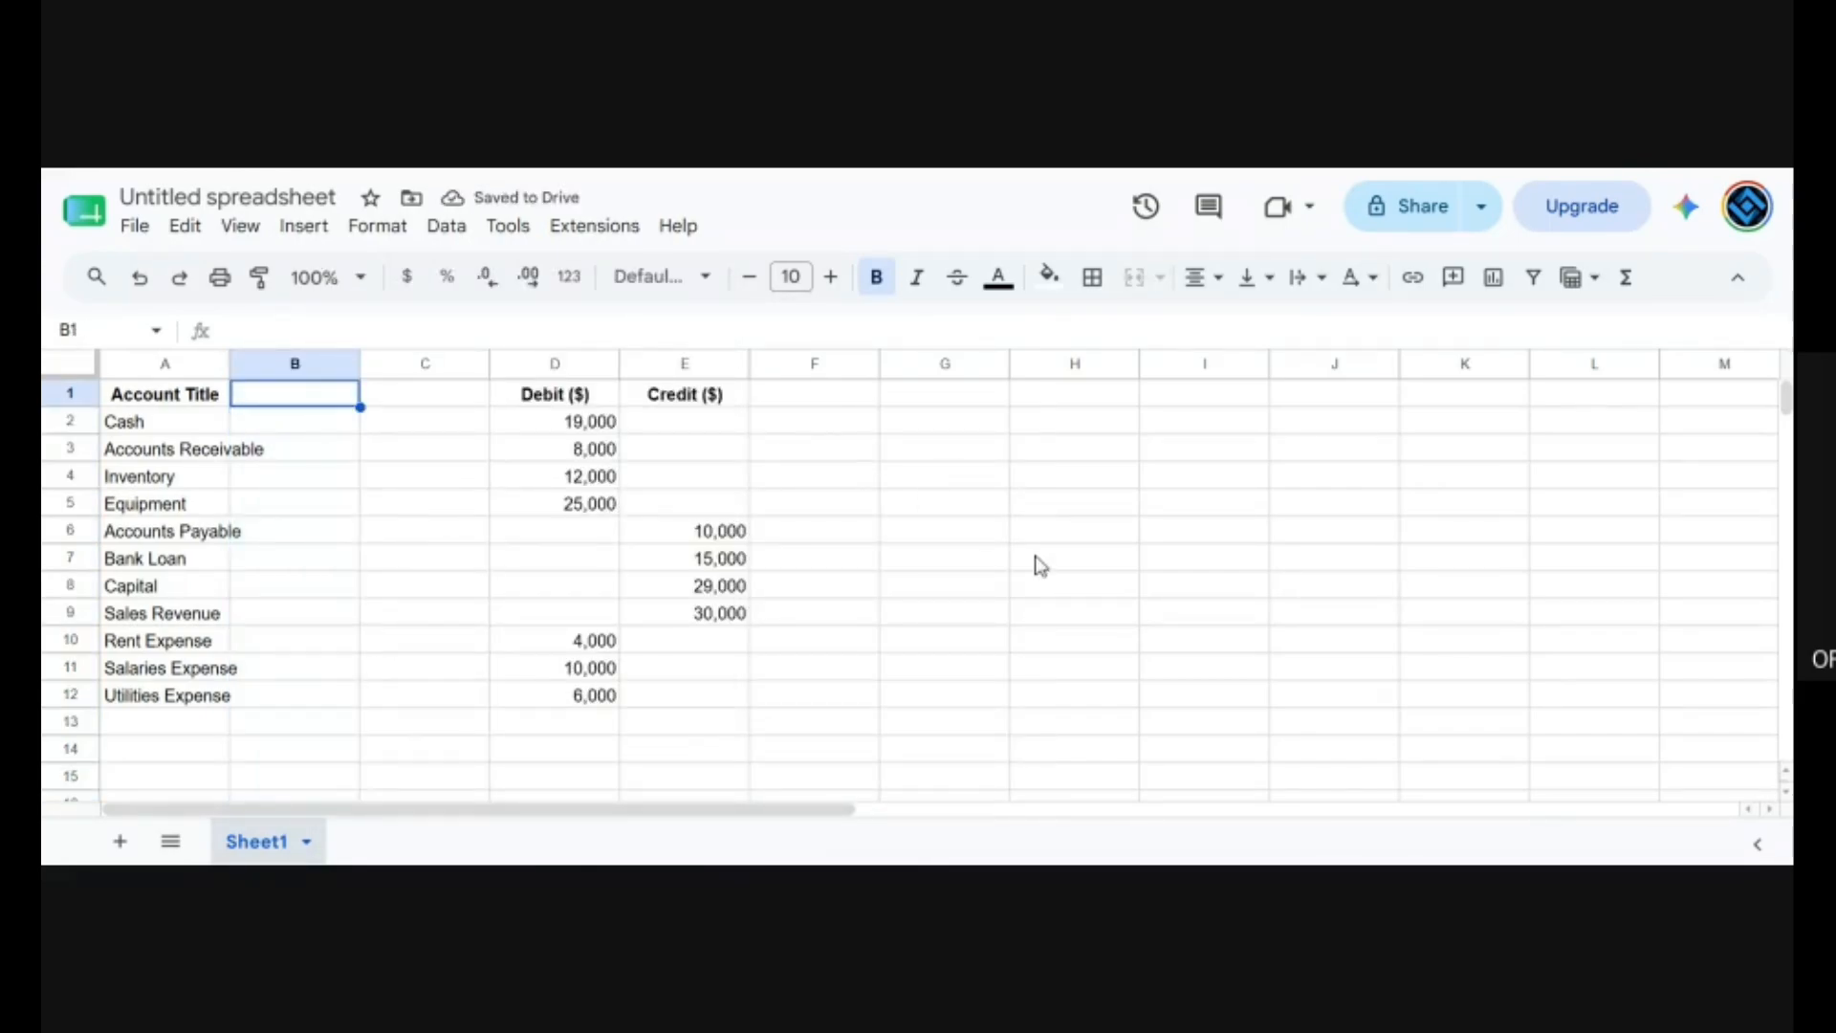
type("Account N")
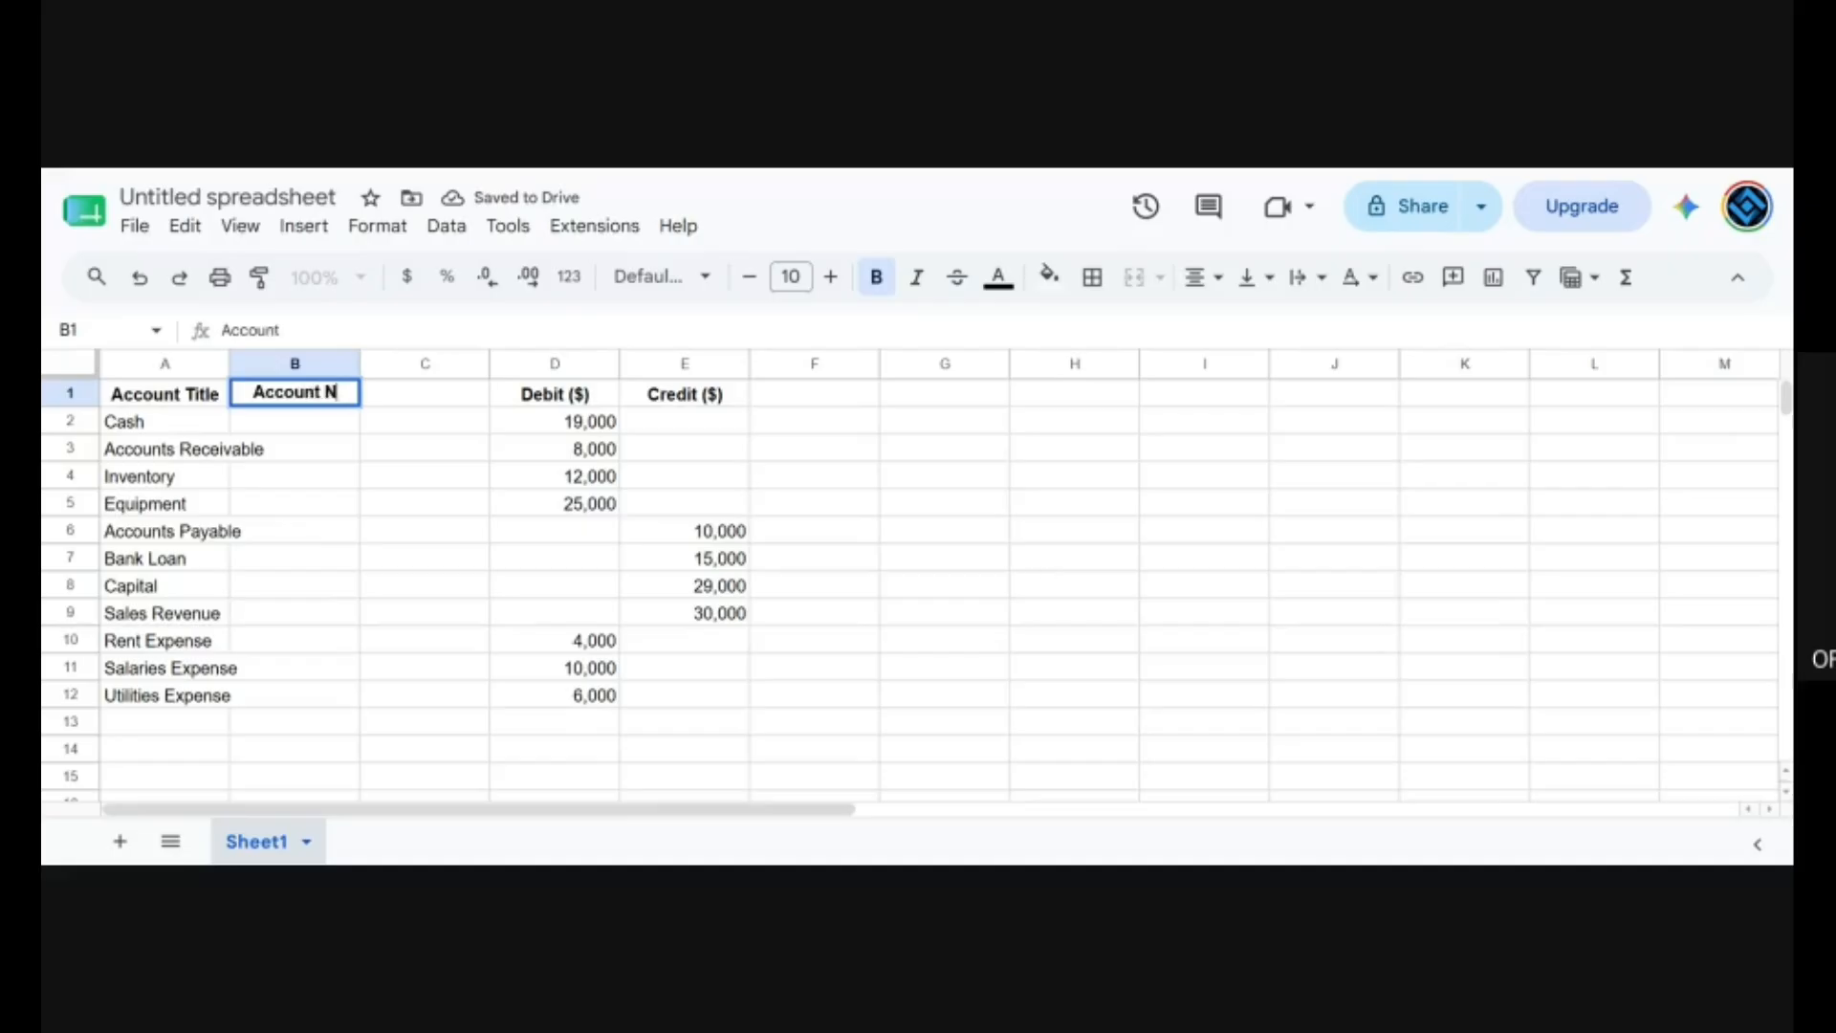
type("umber")
key("Return")
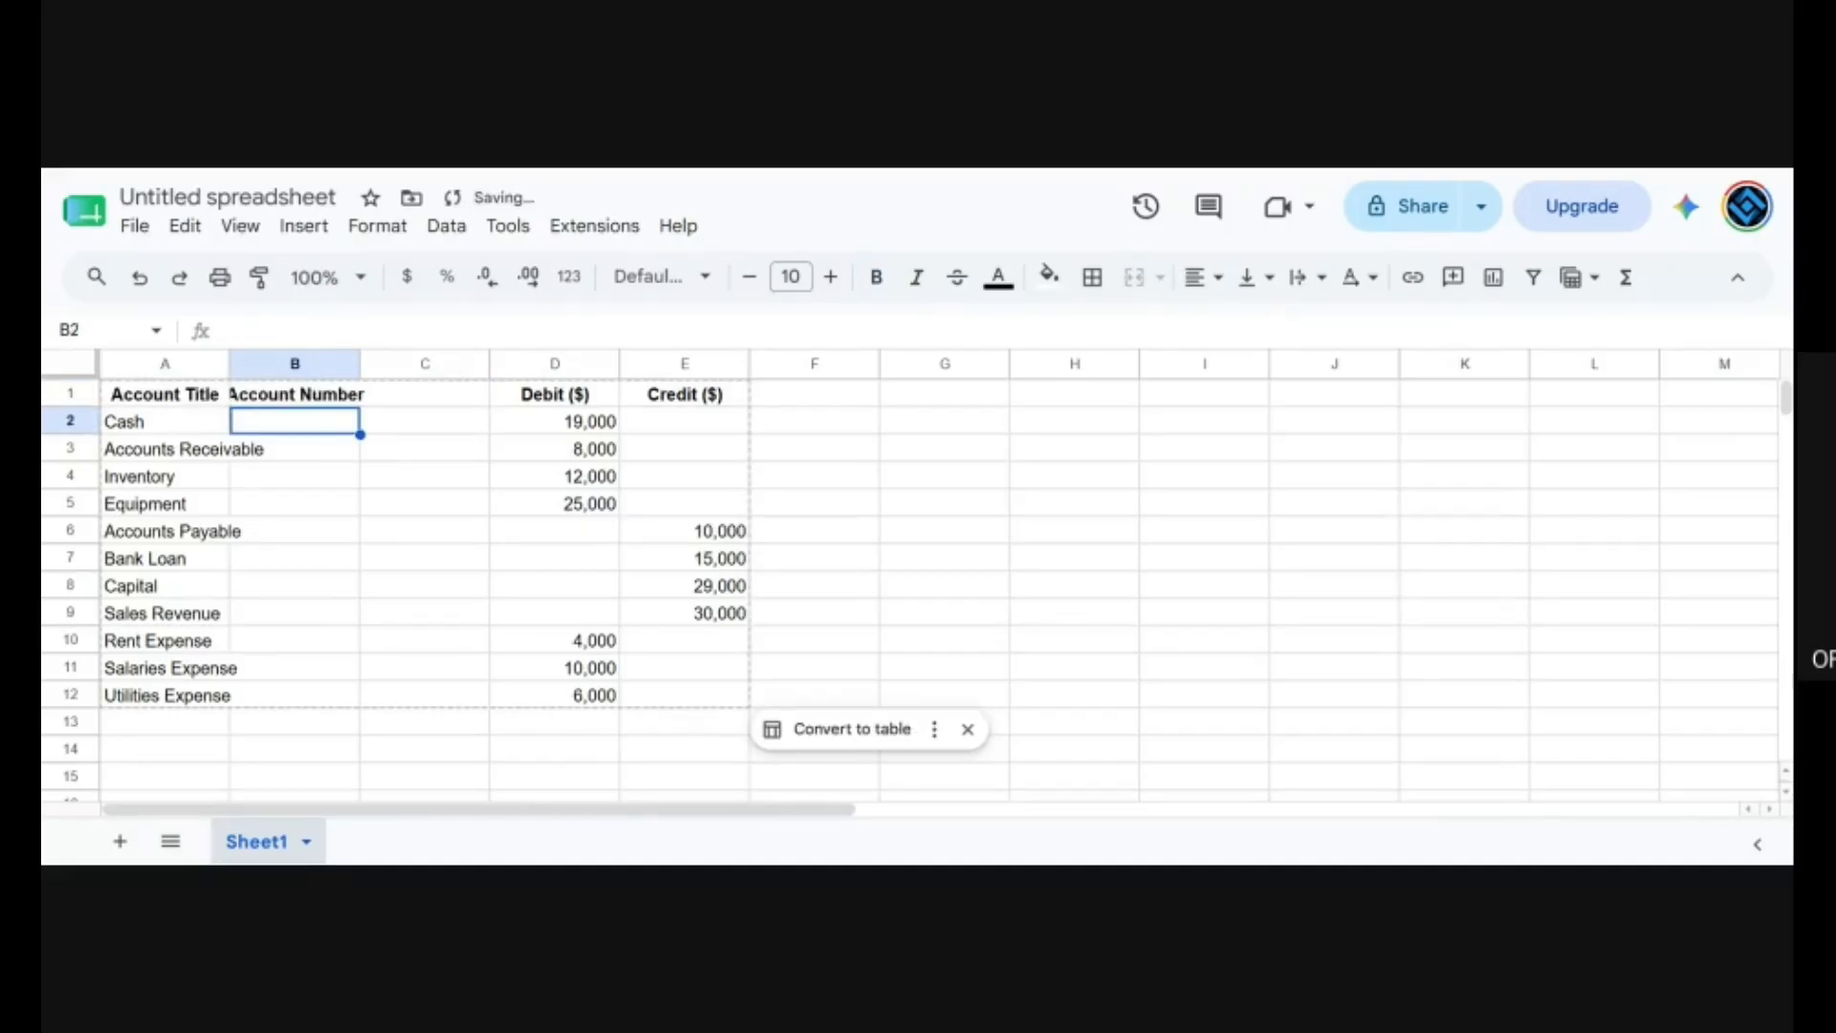
Enter the ledger code 1001 for Cash and 1101 for Accounts Receivable in the Account Number column.
type("1")
key("Return")
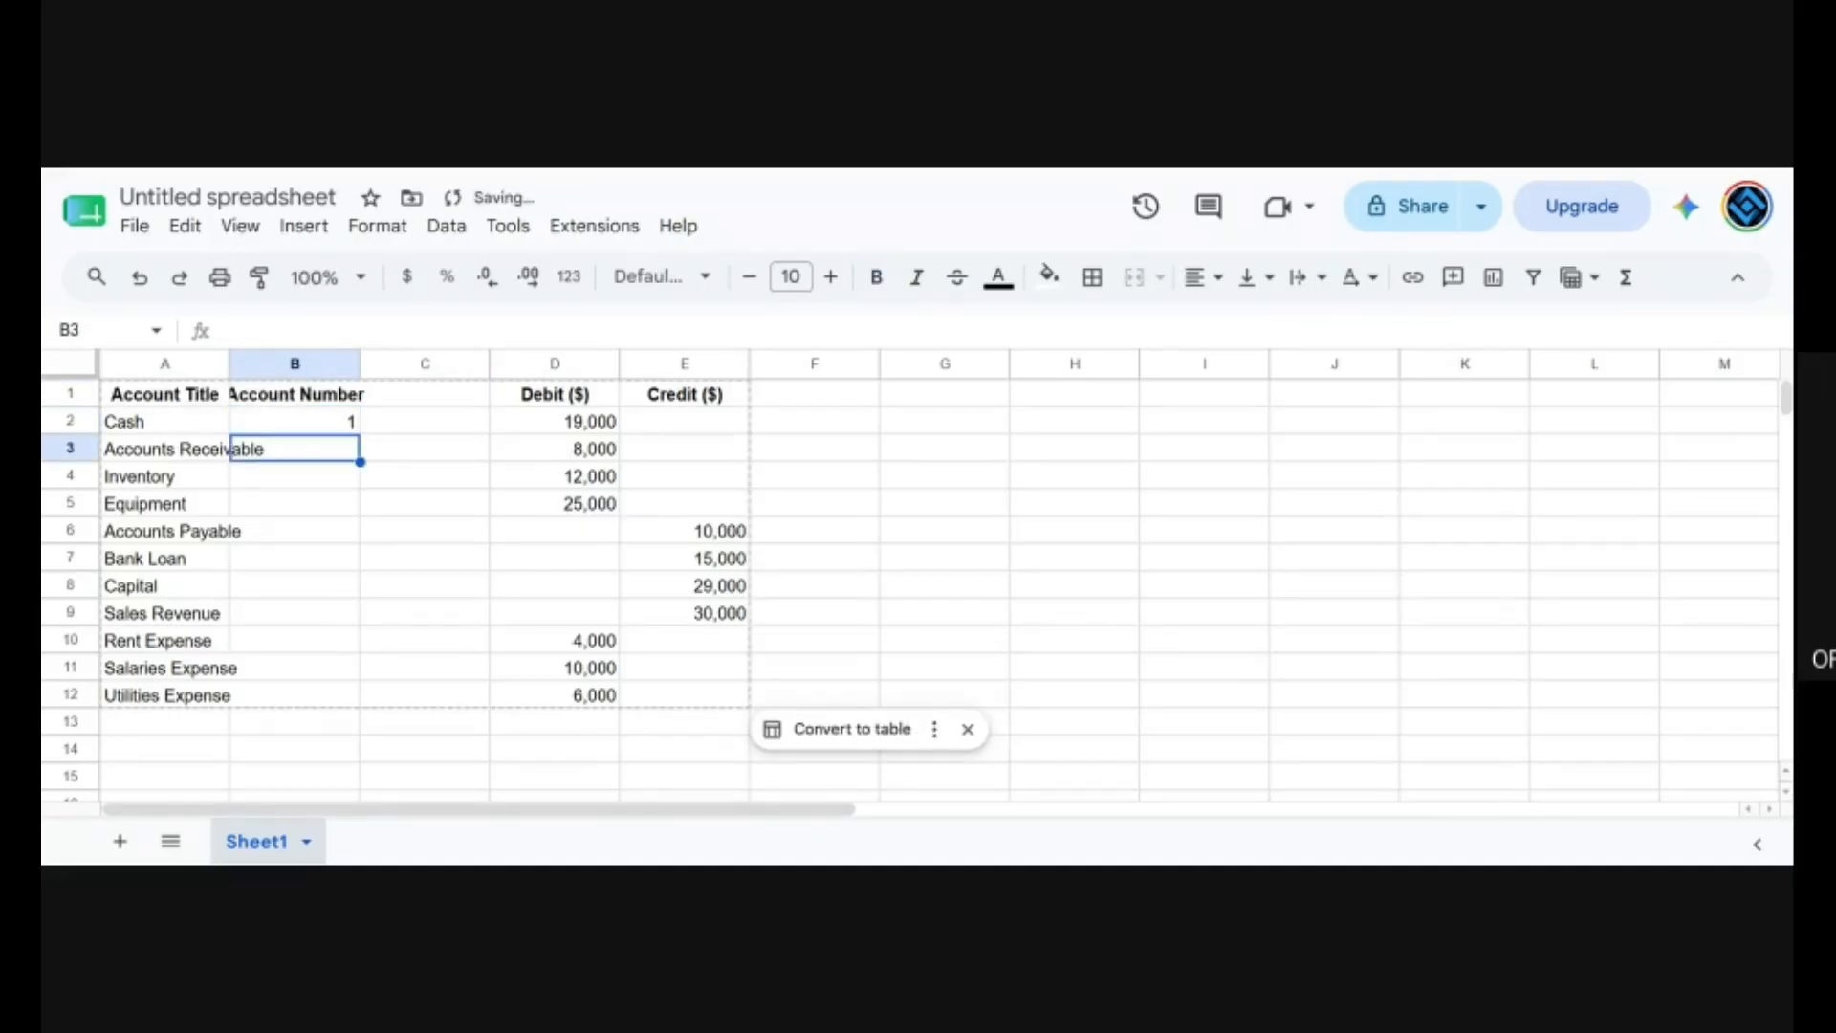
key("Up")
type("1001")
key("Return")
type("100")
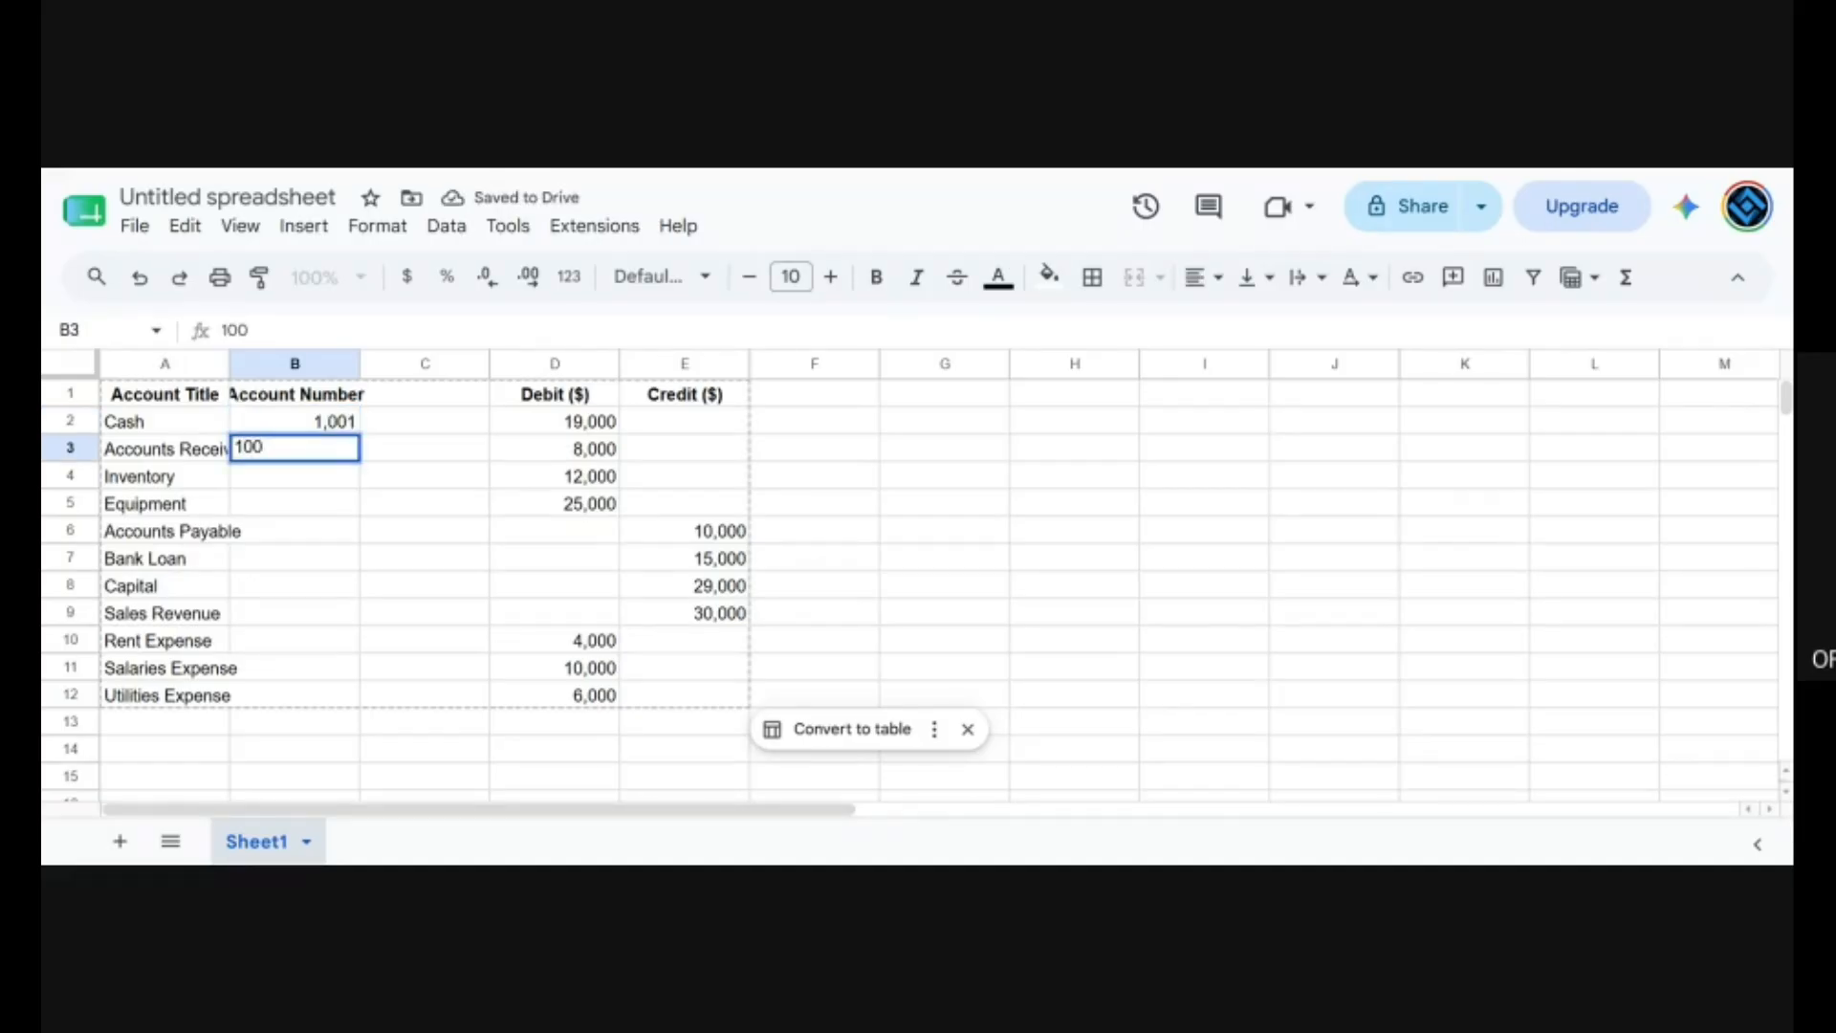
key("BackSpace")
key("BackSpace")
type("2")
type("11")
type("01")
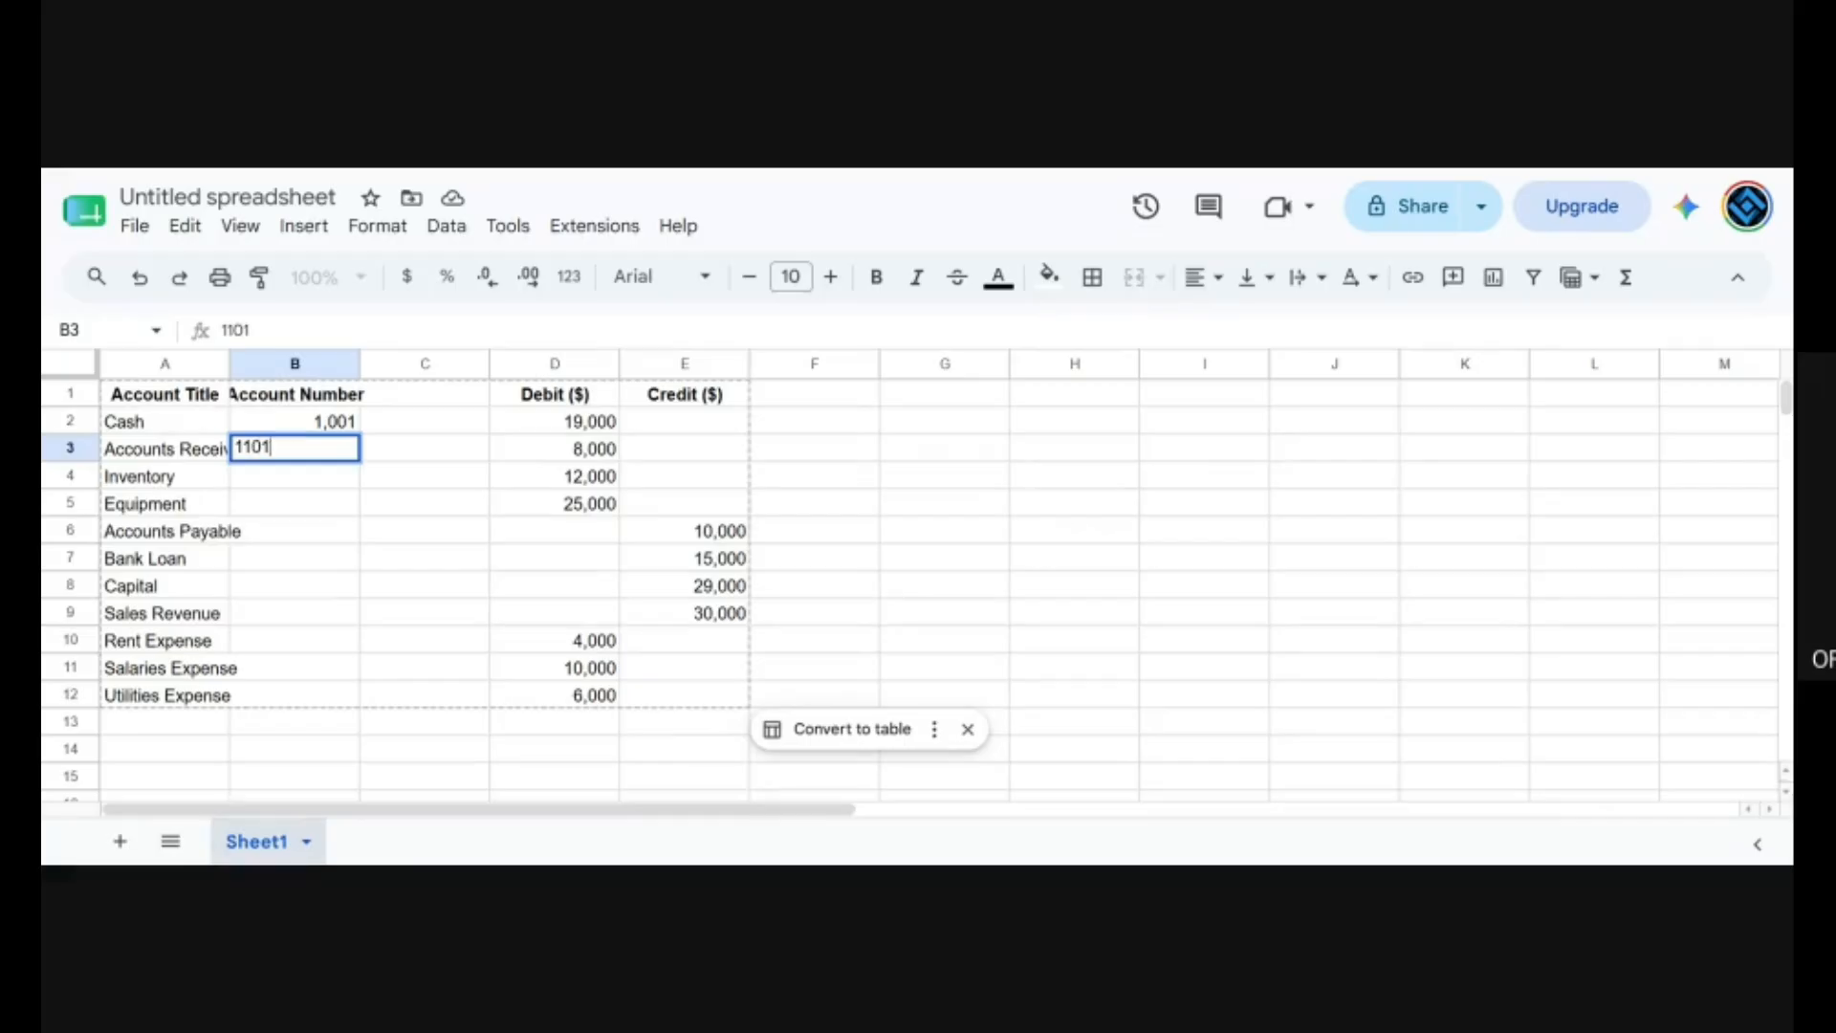
key("Return")
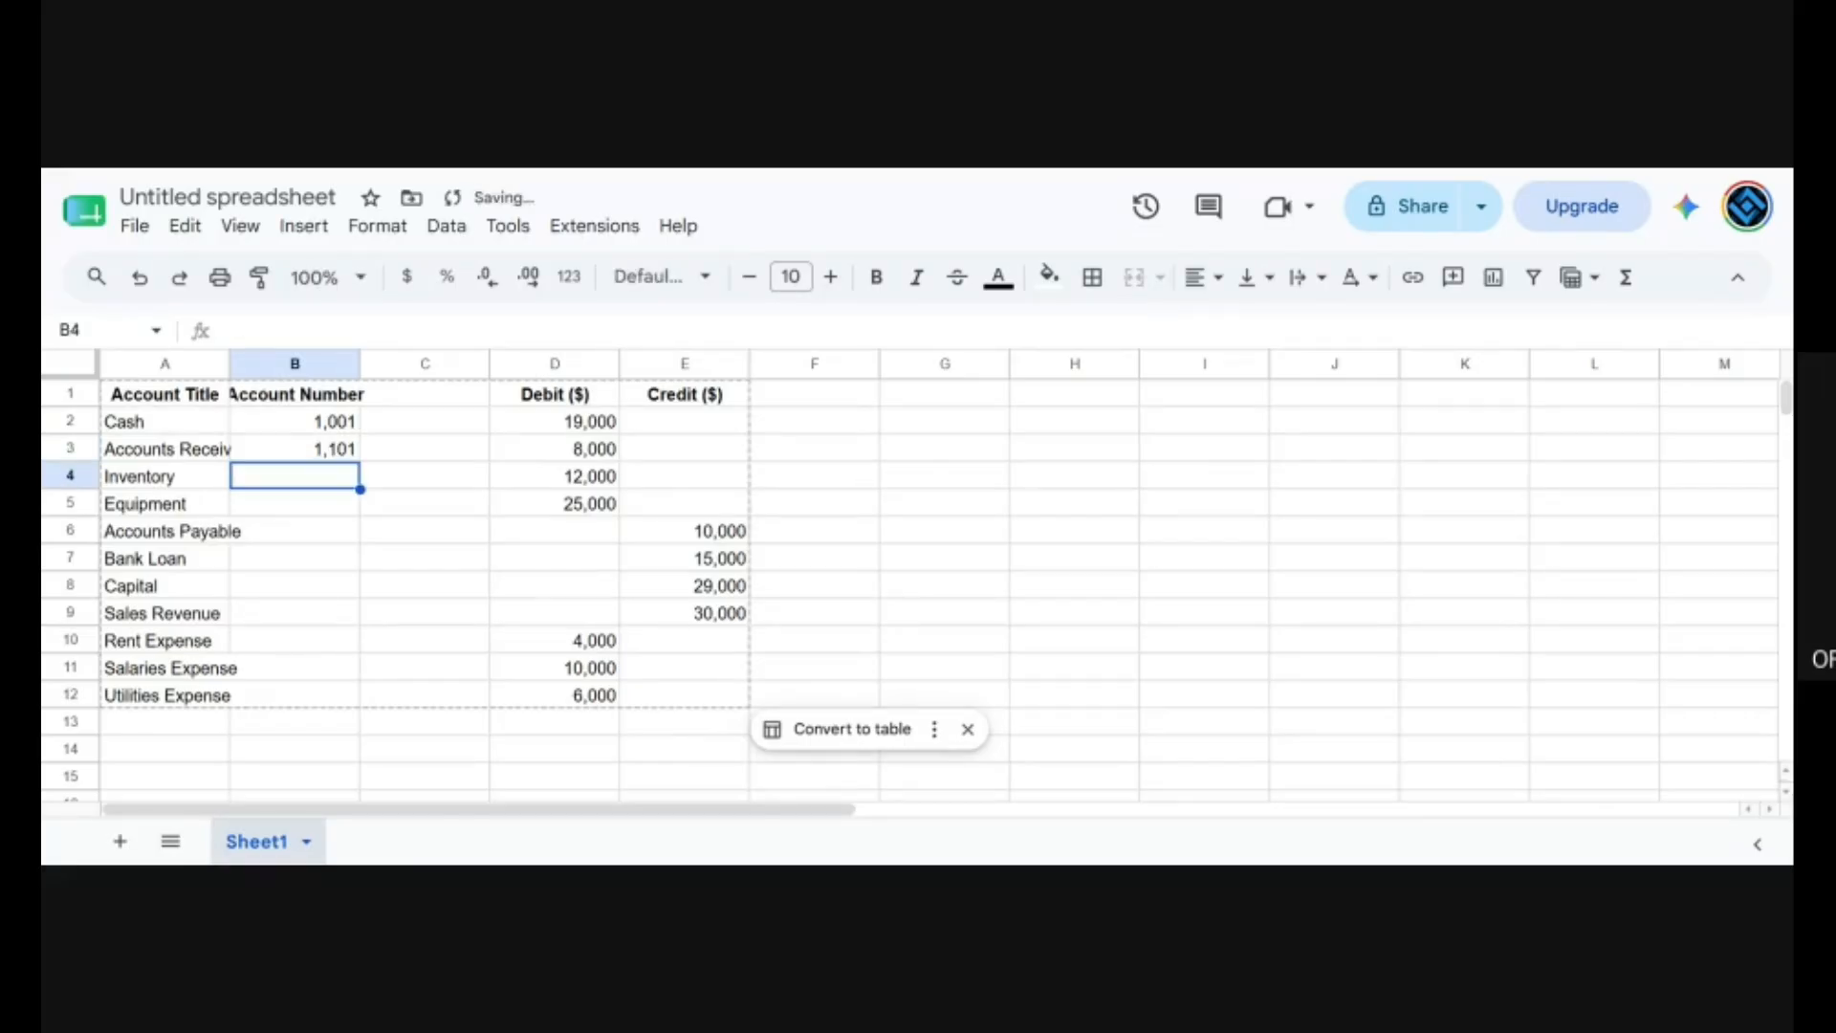
Enter the ledger code 1111 for Inventory and 1201 for Equipment in the Account Number column.
type("110")
key("BackSpace")
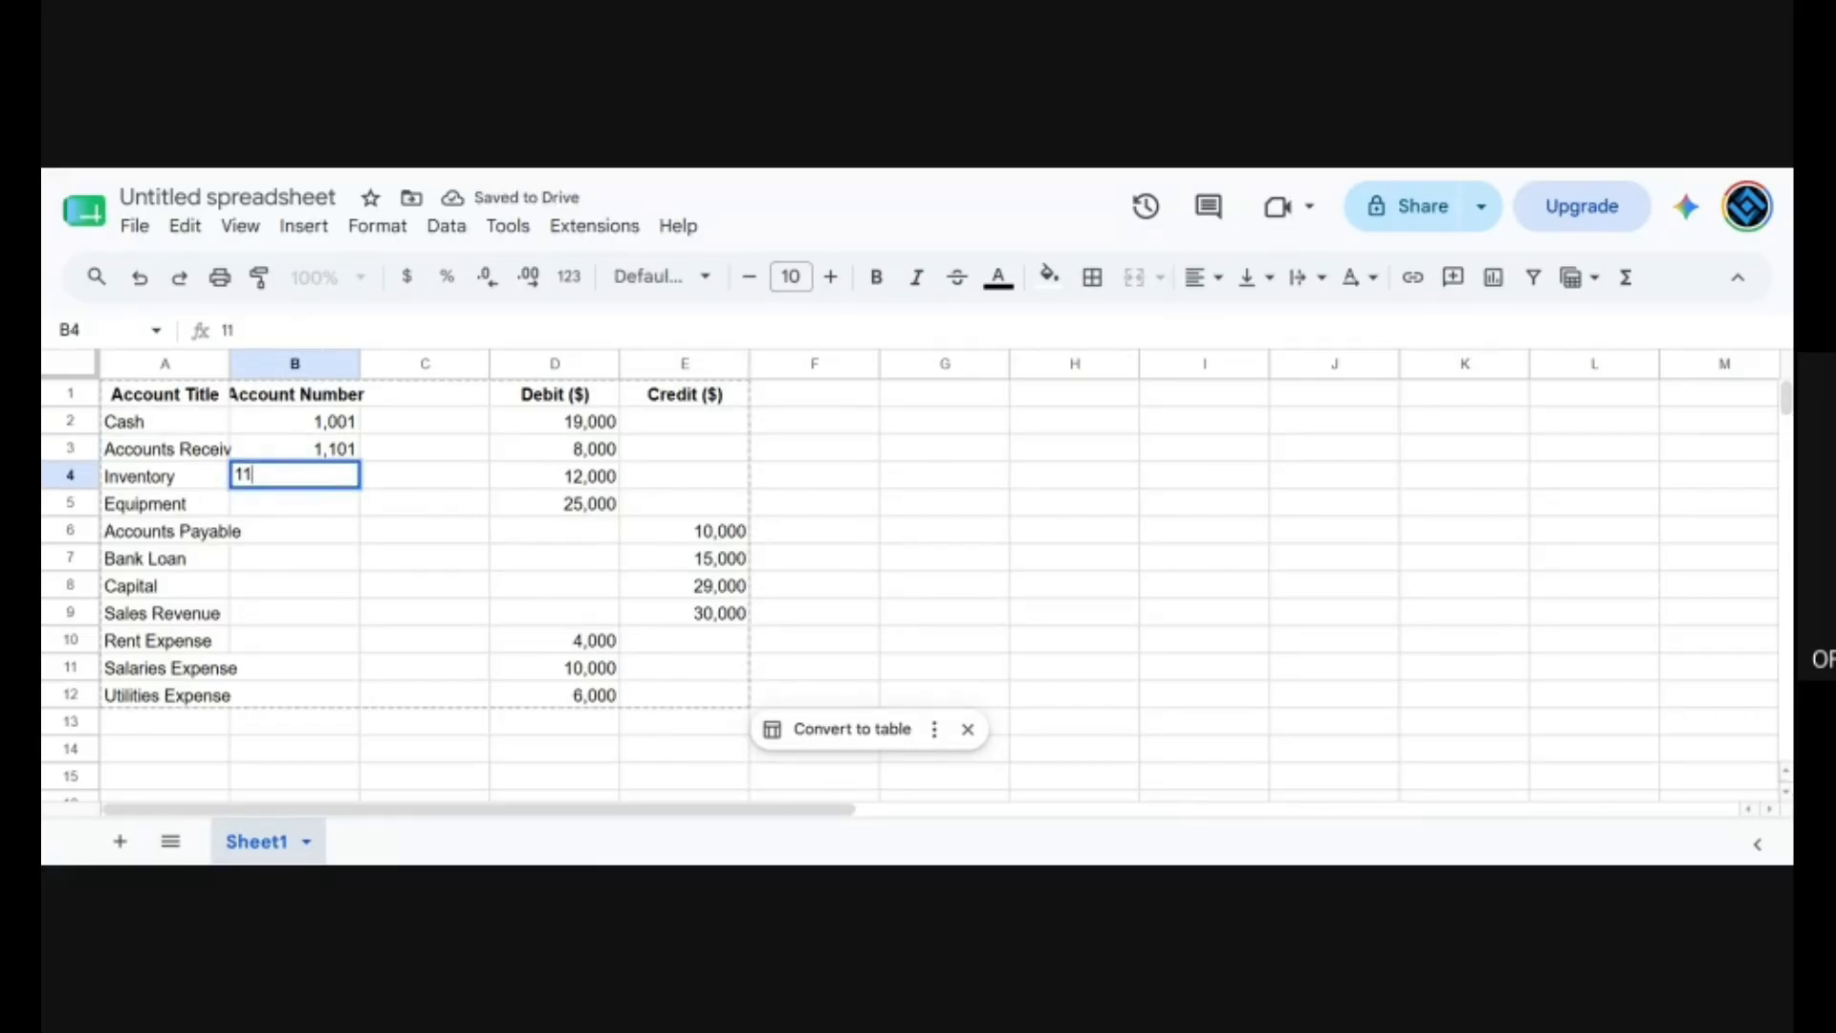
type("11")
key("Return")
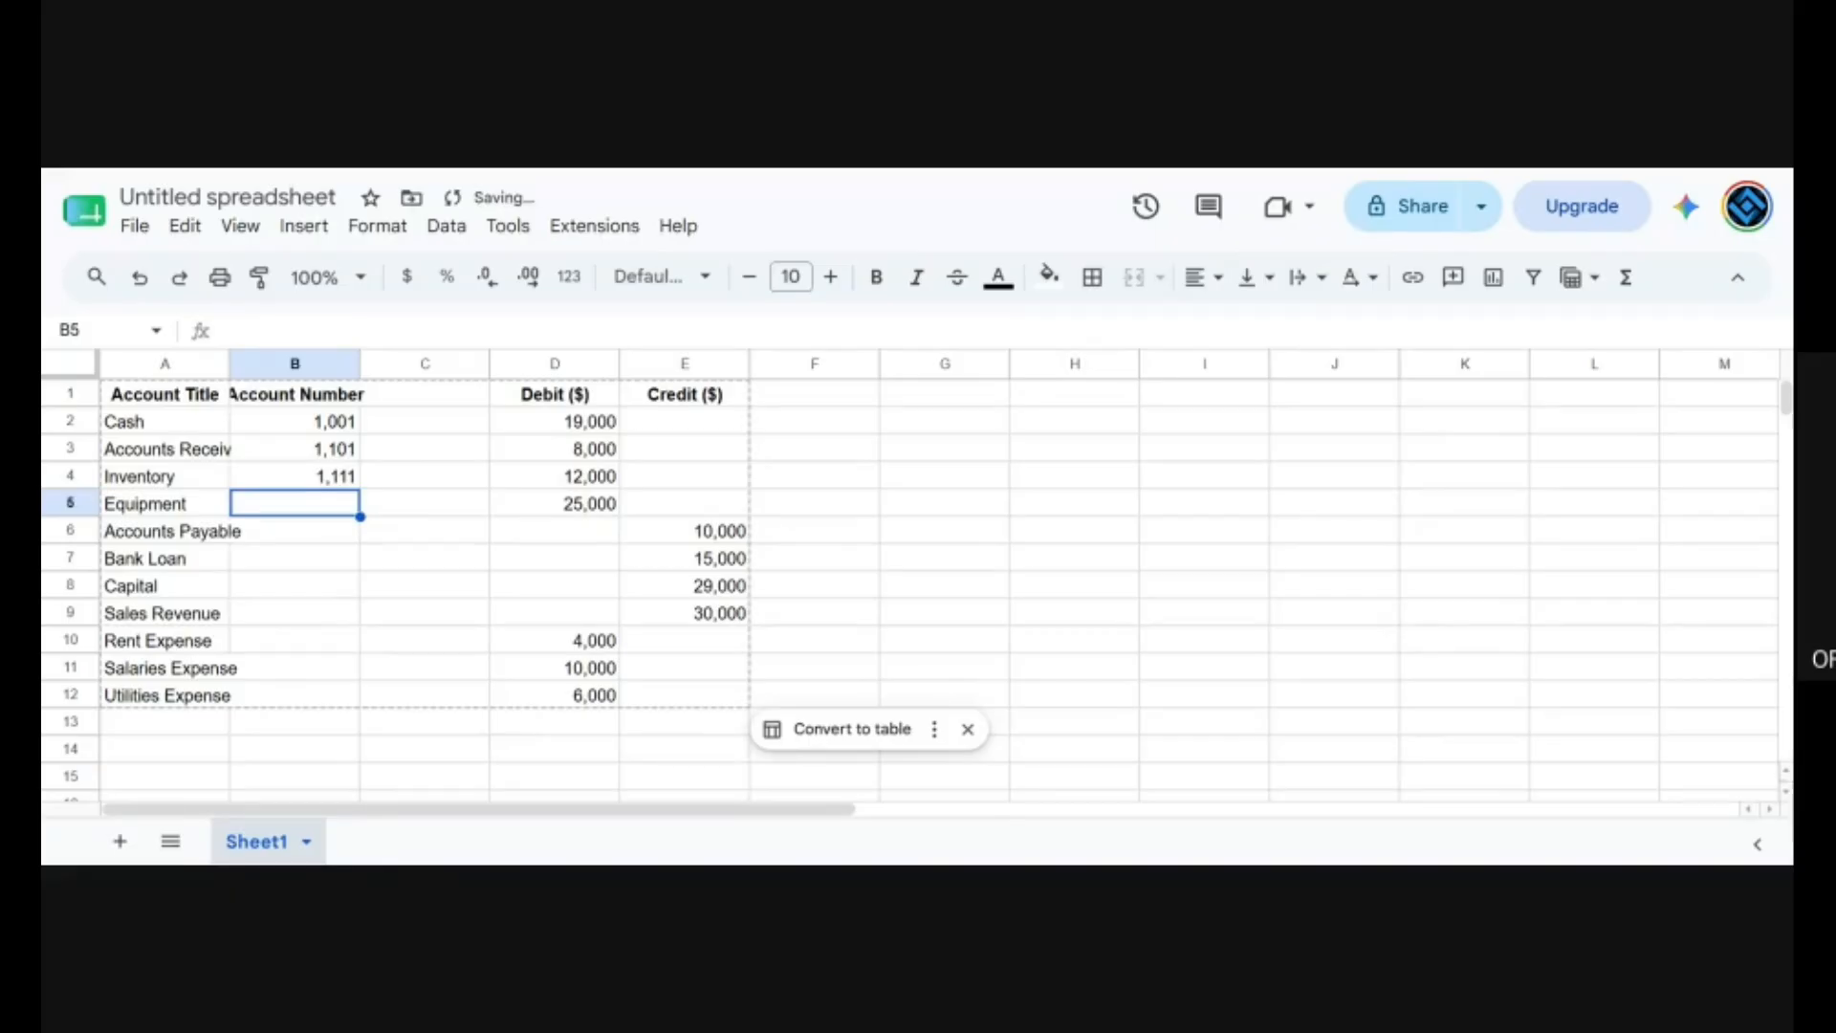
type("1201")
key("Return")
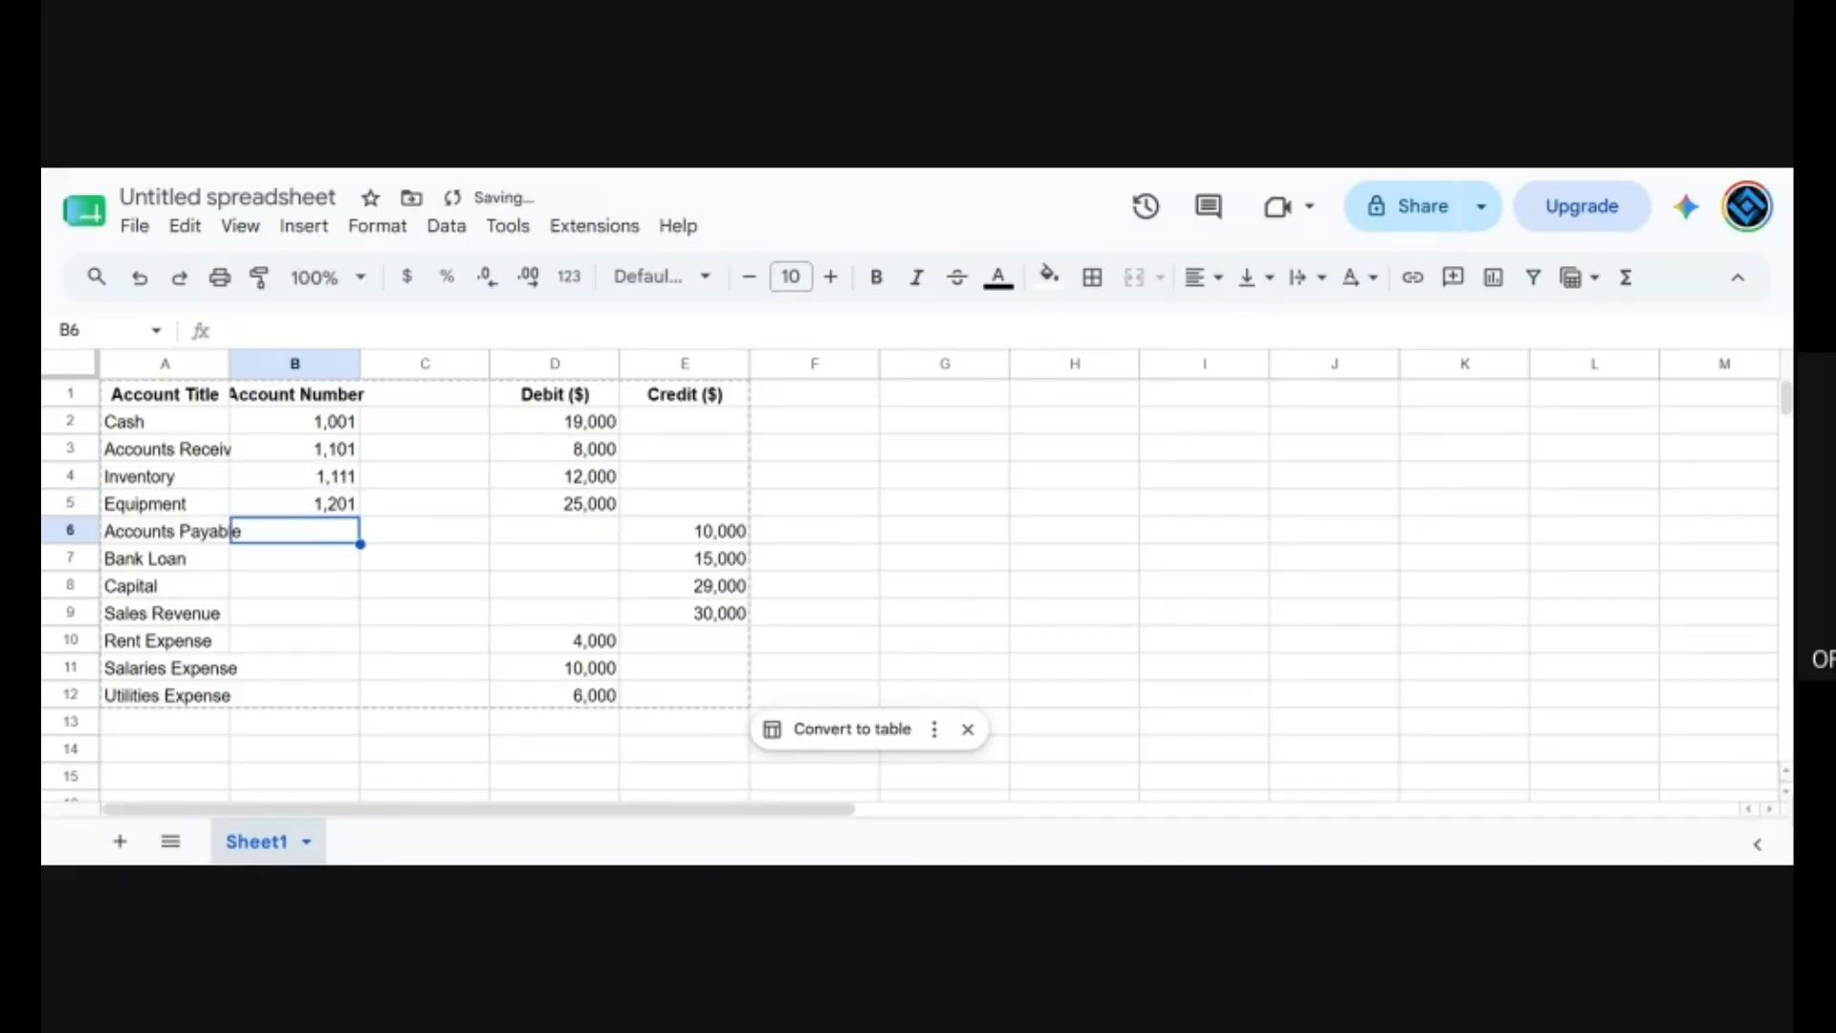
Enter the ledger code 2001 for Accounts Payable and 2101 for Bank Loan in the Account Number column.
type("1211")
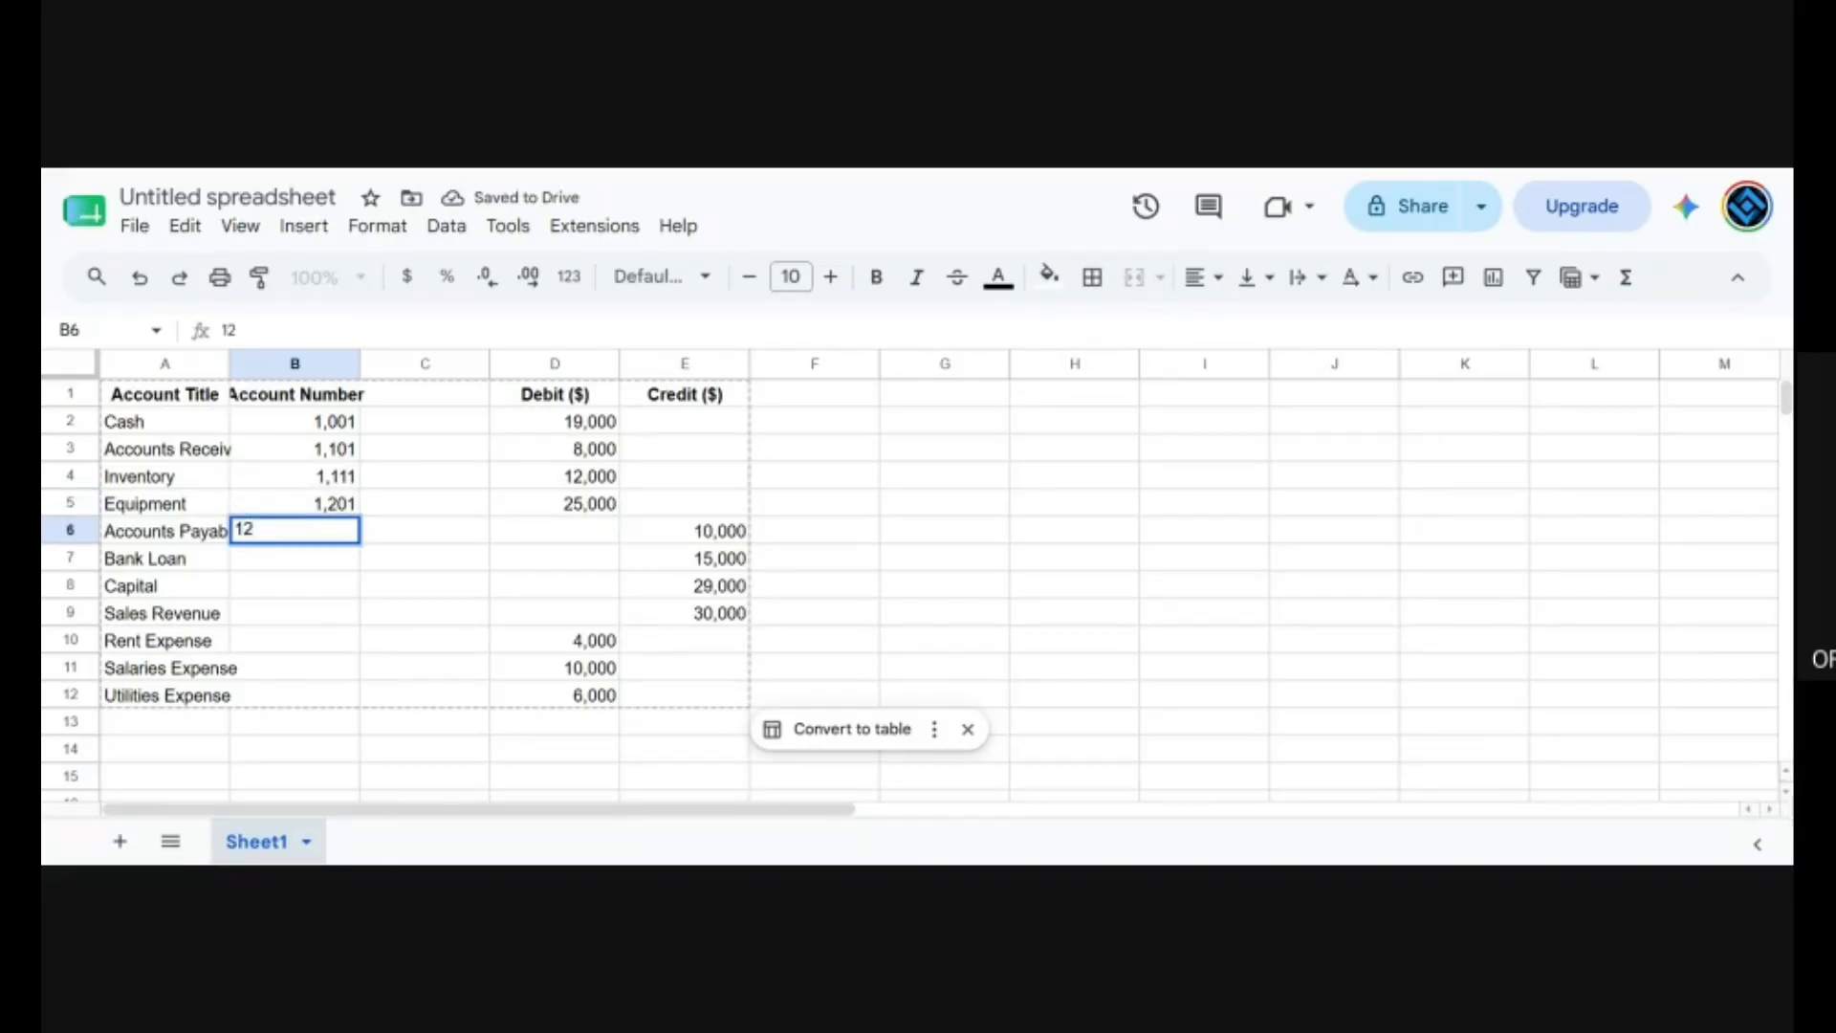
key("BackSpace")
key("BackSpace")
key("BackSpace")
type("2")
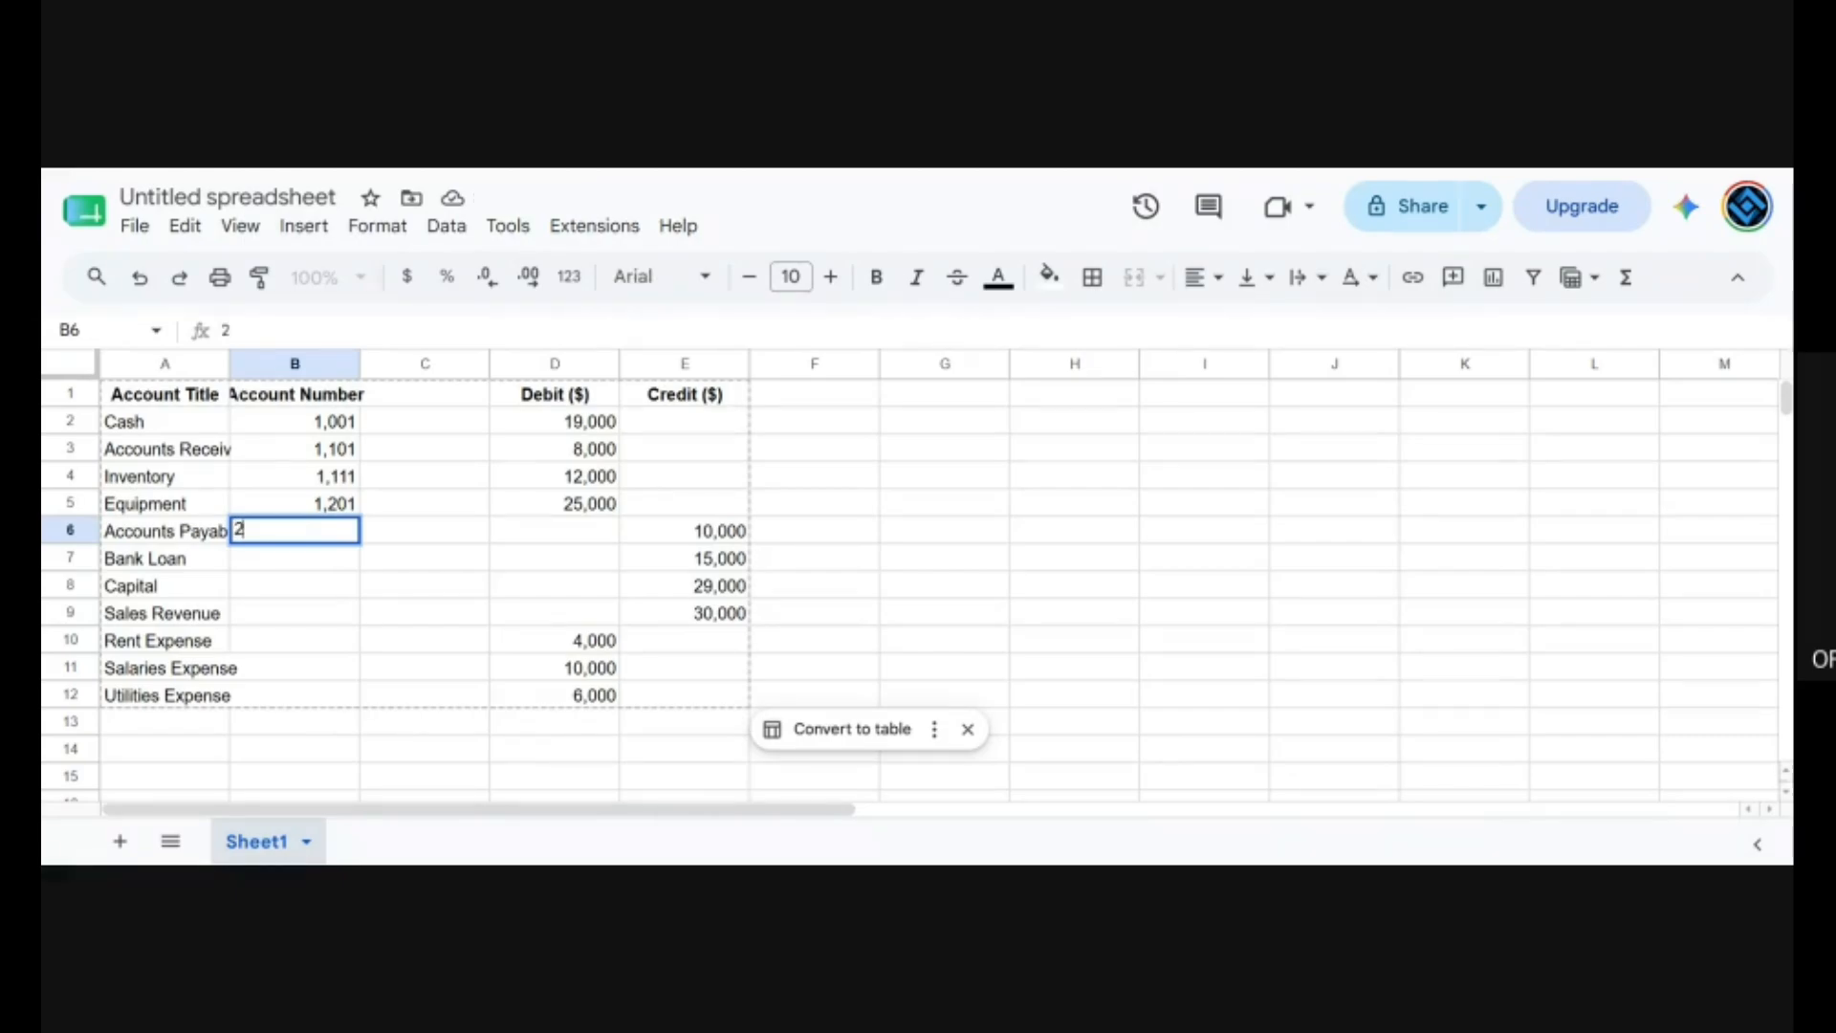
type("001")
key("Return")
type("2")
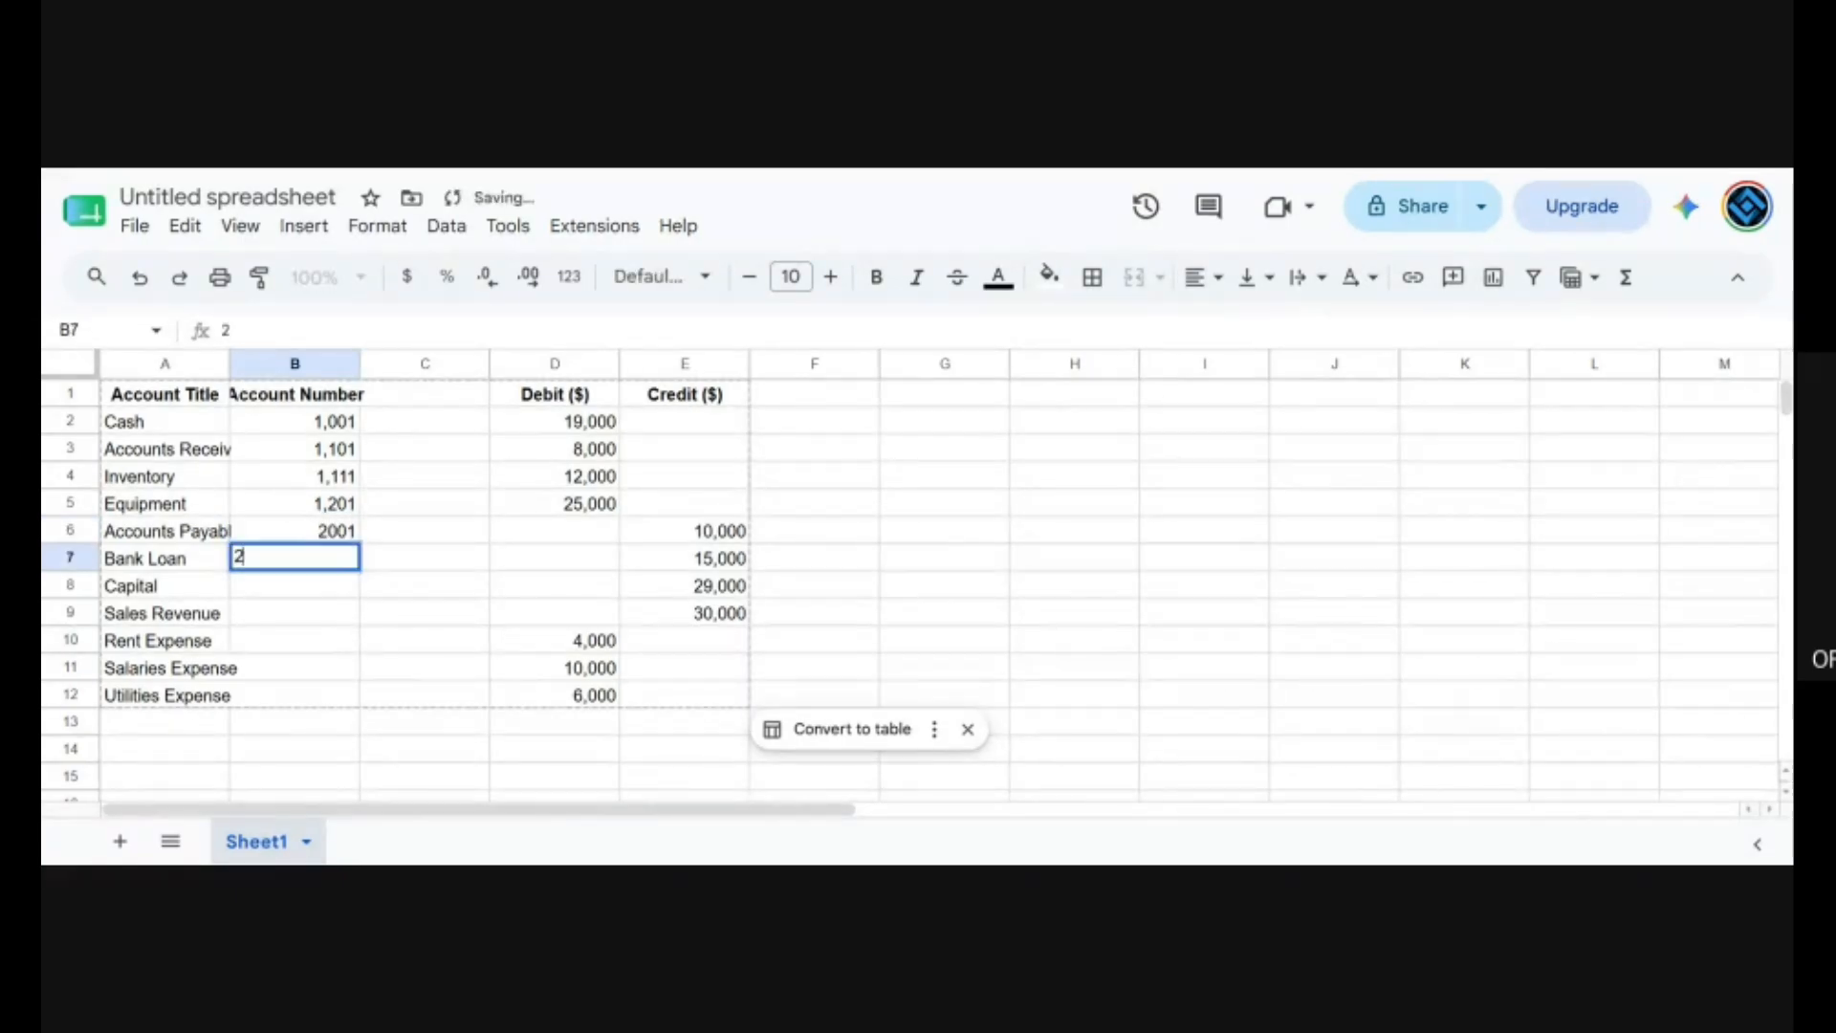
type("1010")
key("Return")
Enter the ledger code 3001 for Capital and 5001 for Sales Revenue in the Account Number column.
type("3")
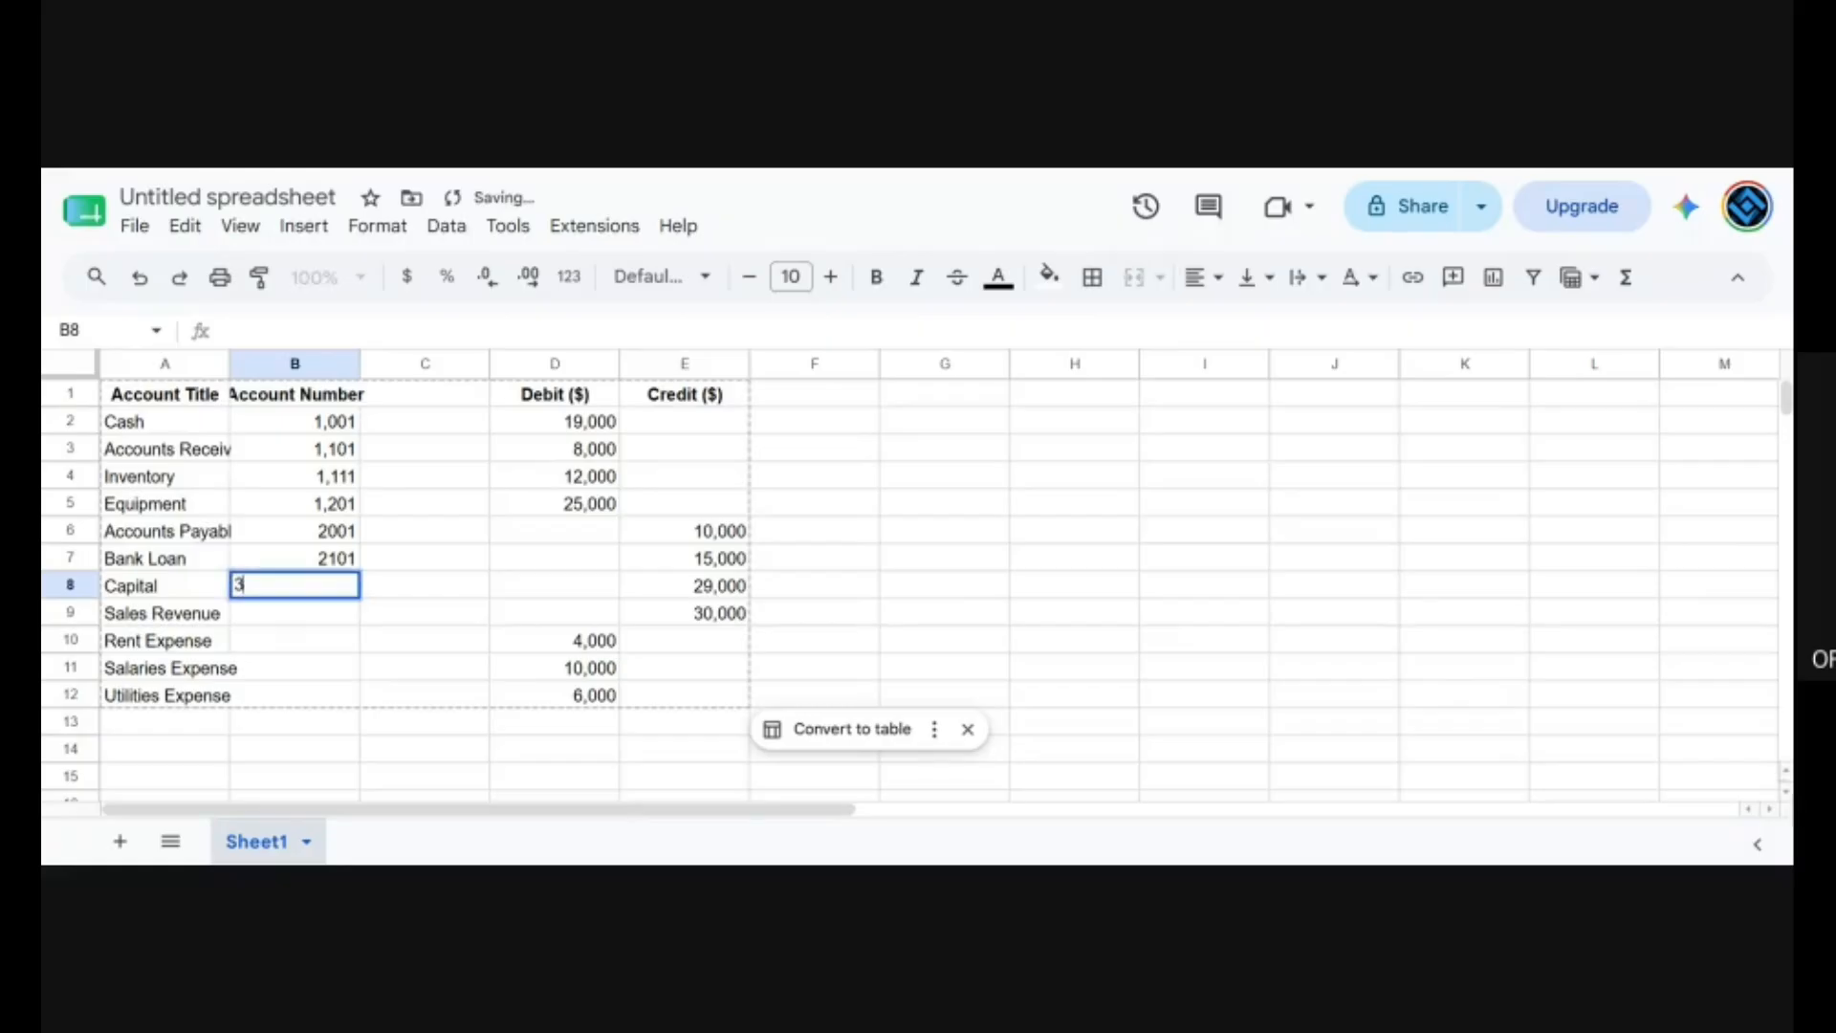
type("001")
key("Return")
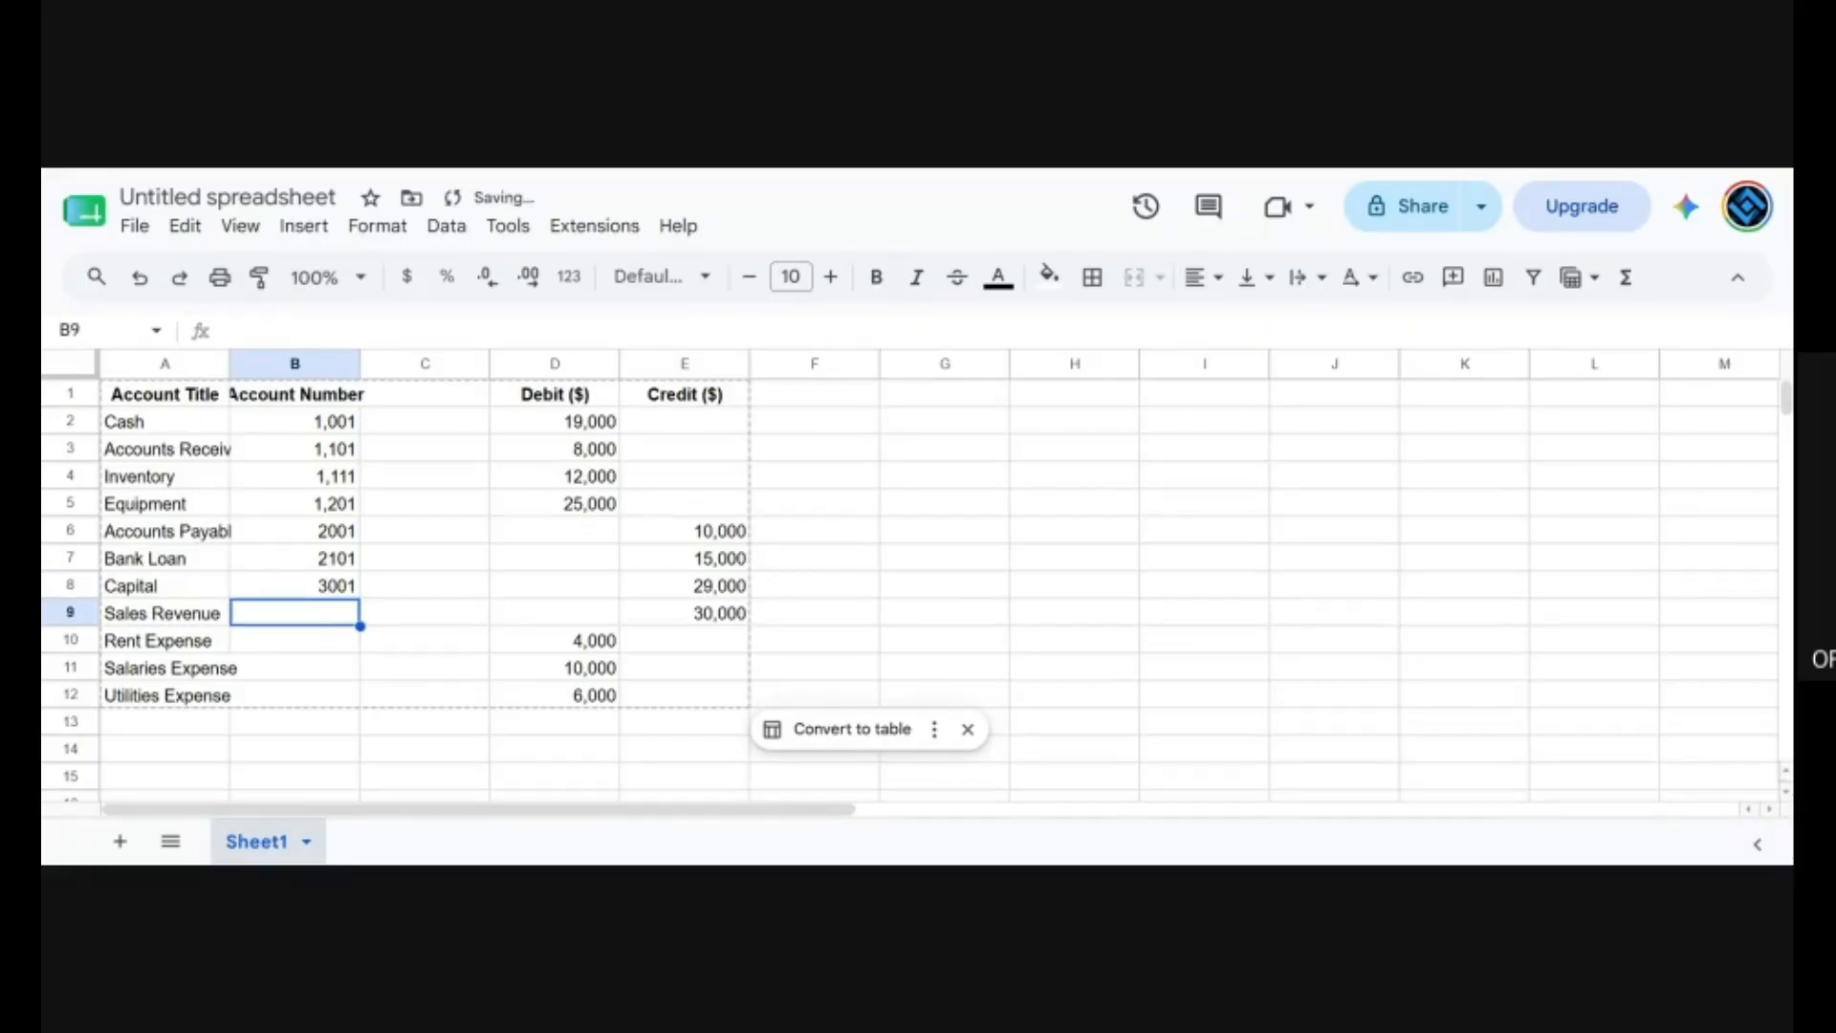
type("5001")
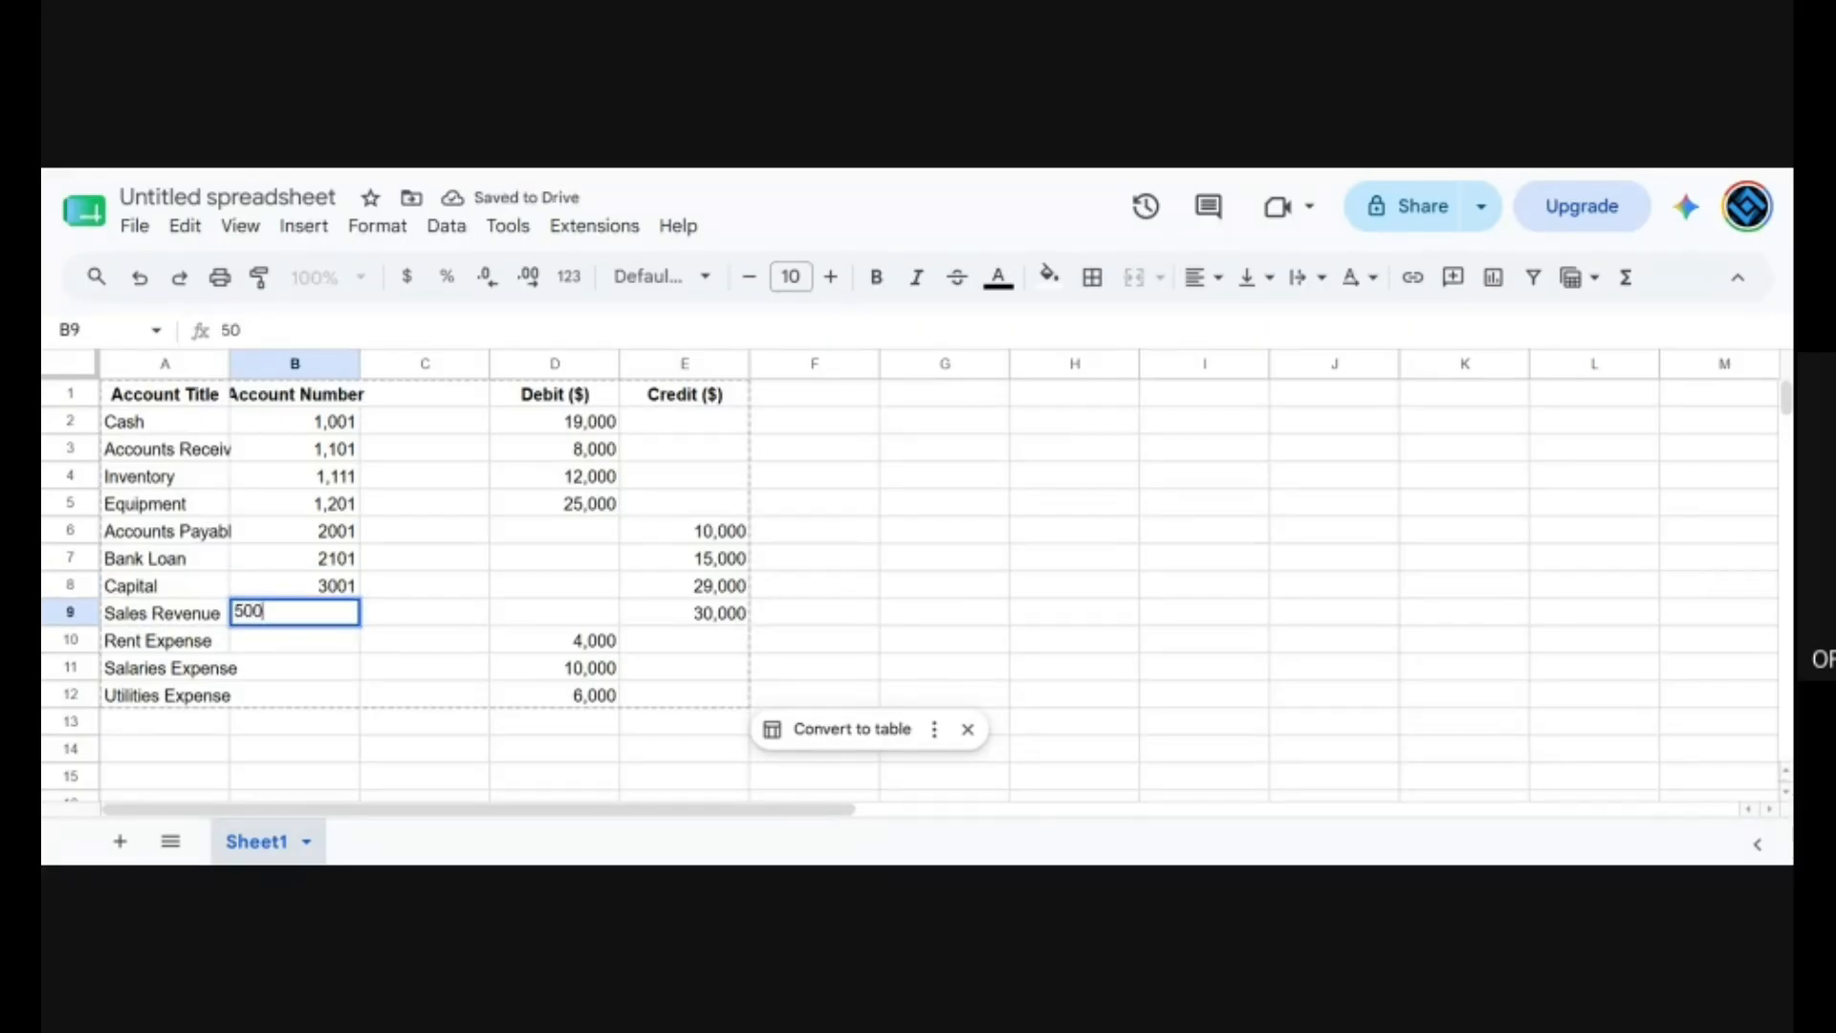
key("Return")
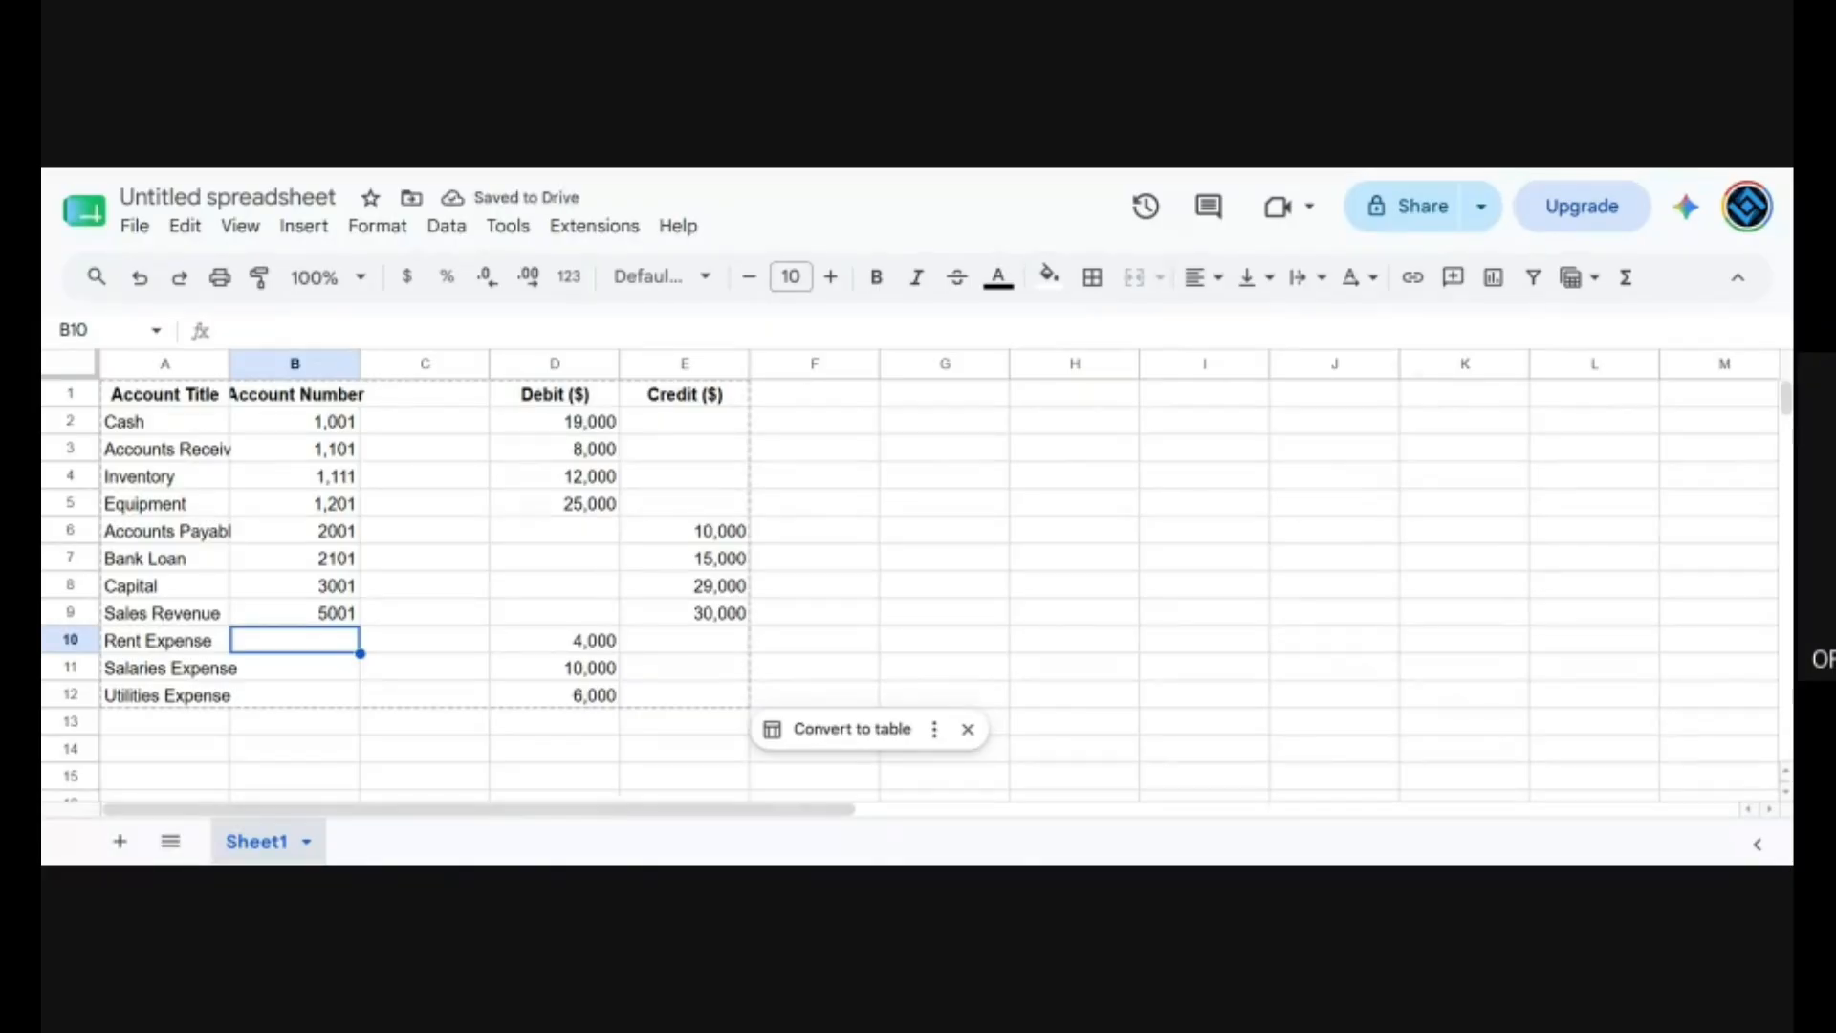
Enter the ledger code 6001 for Rent Expense and 6101 for Salaries Expense in the Account Number column.
type("6,00")
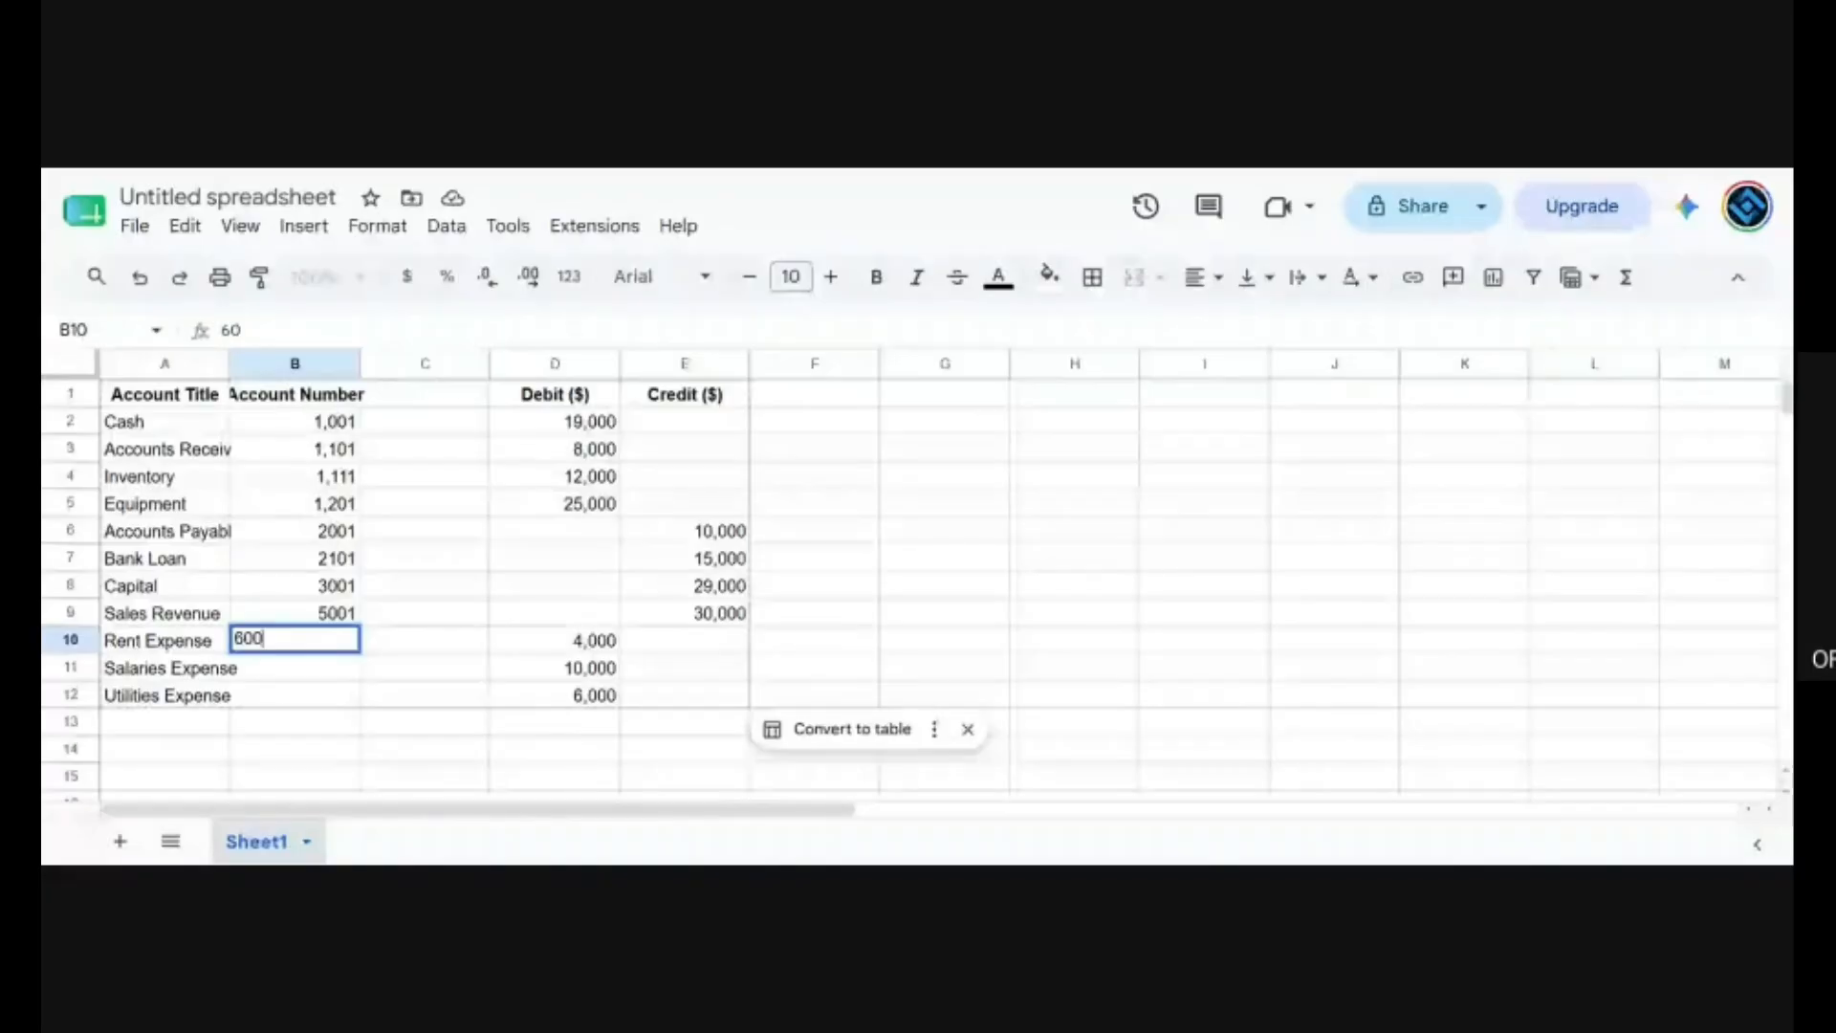
type("1")
key("Return")
type("6,101")
key("Return")
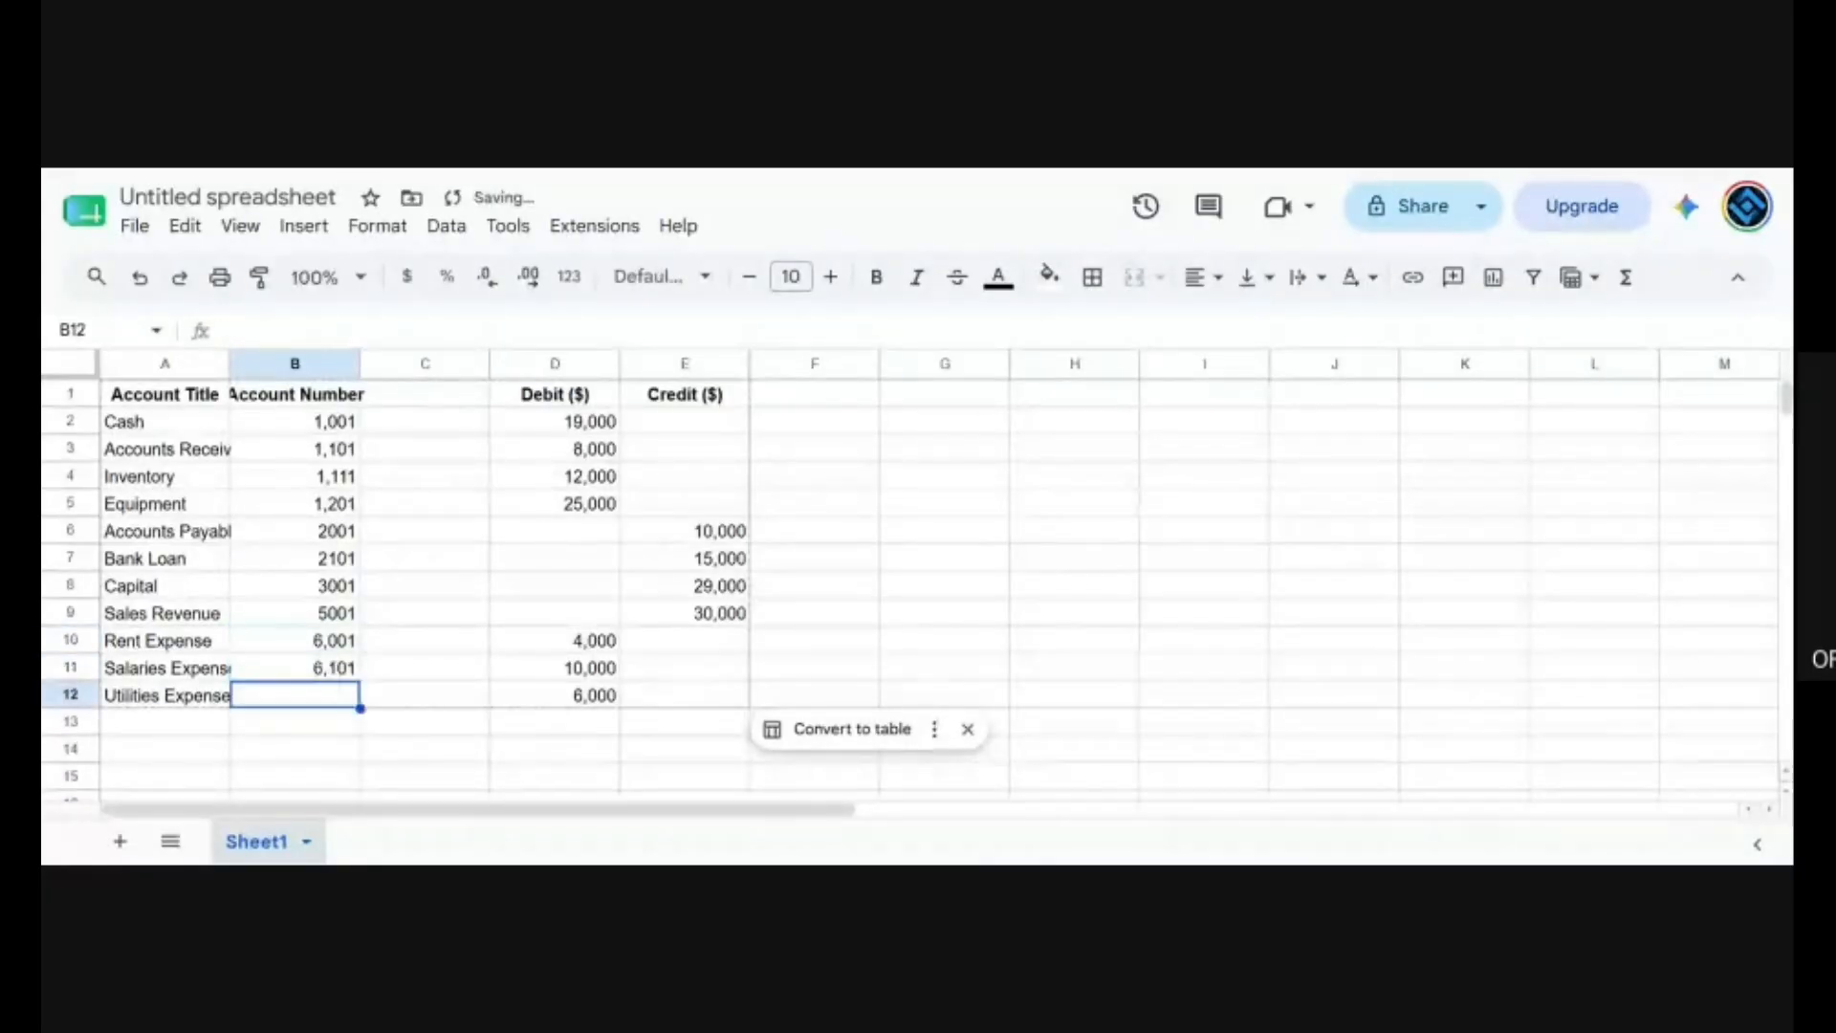
Enter the ledger code 6111 for Utilities Expense in the Account Number column.
type("611")
key("Return")
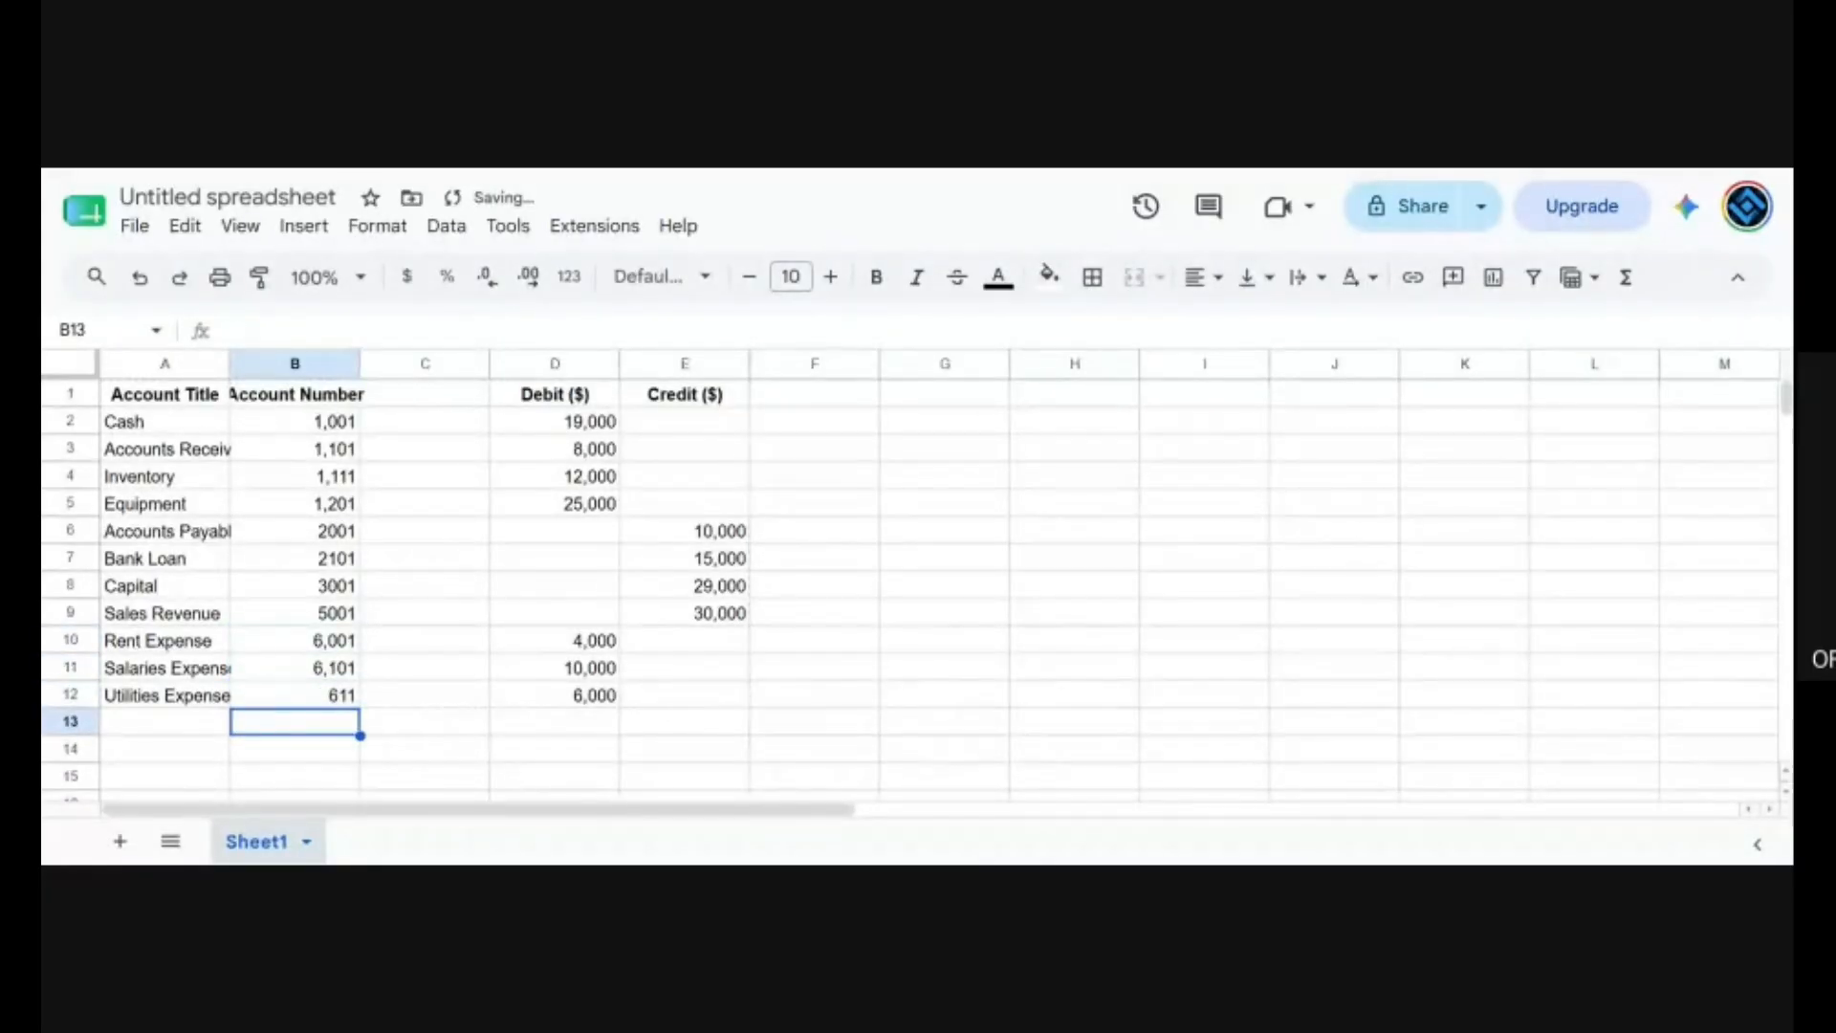
left_click(328, 705)
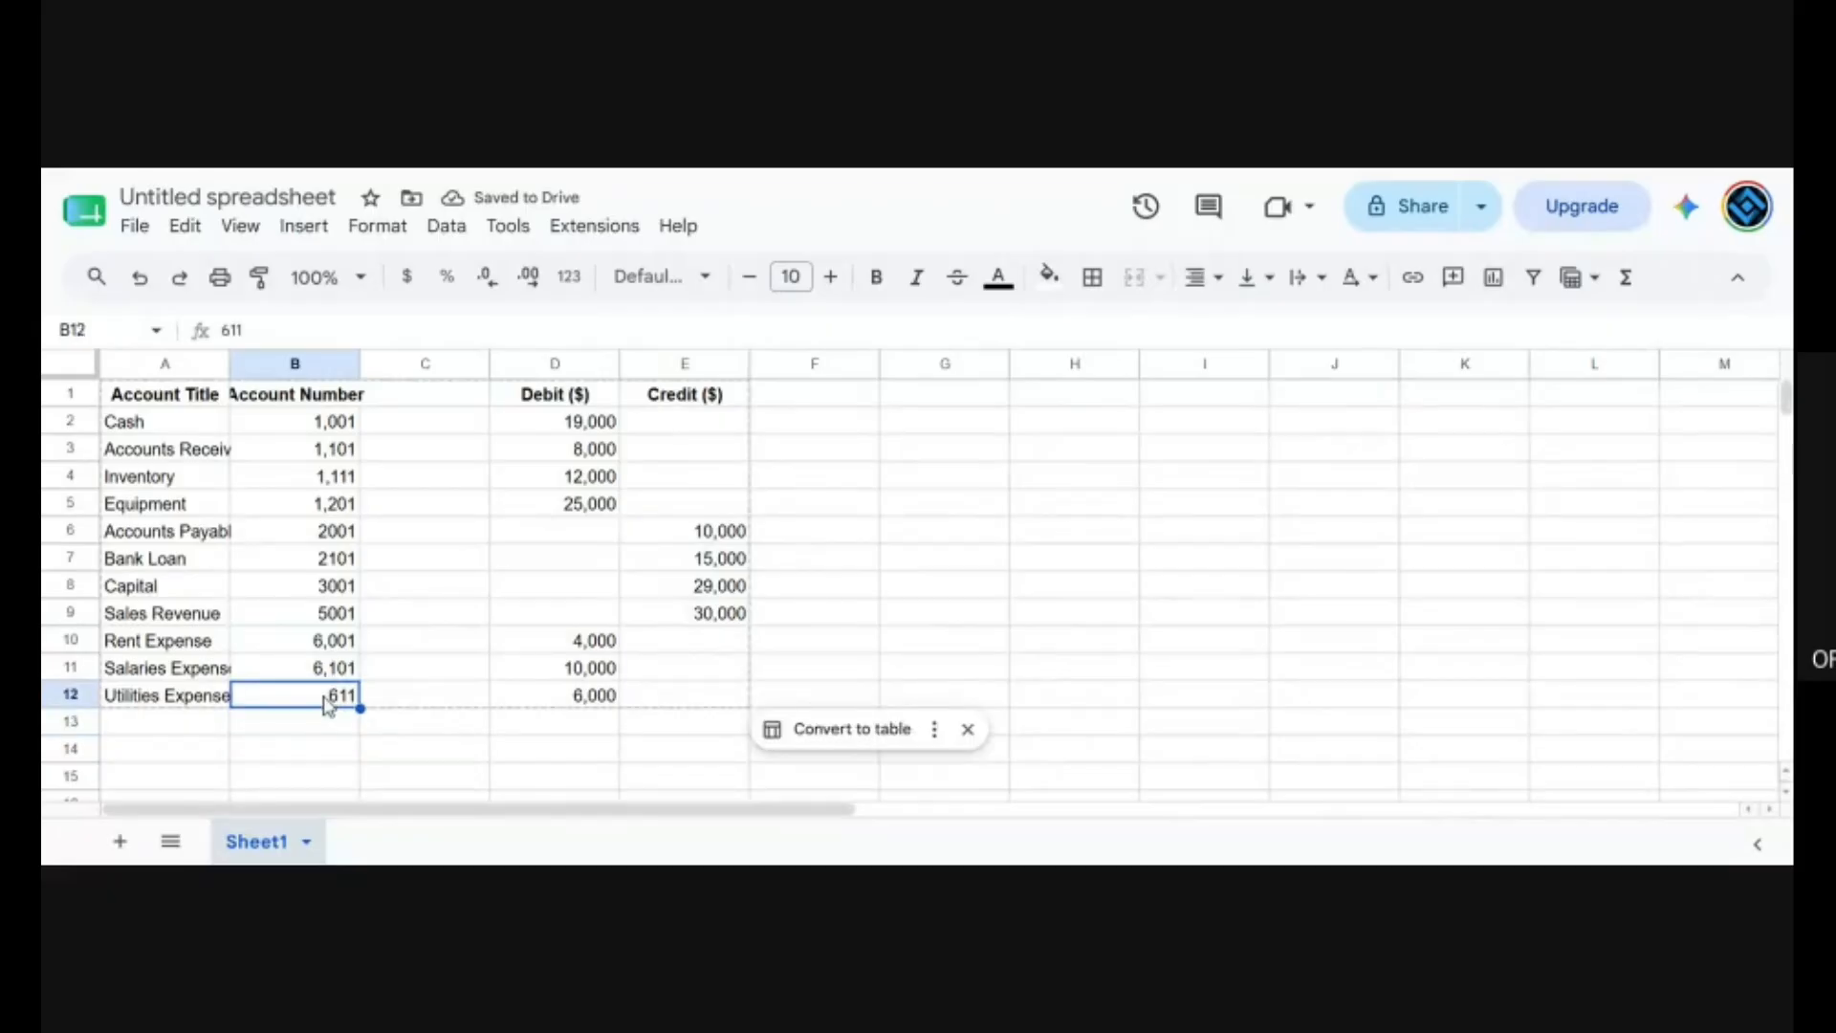
type("6,111")
key("Return")
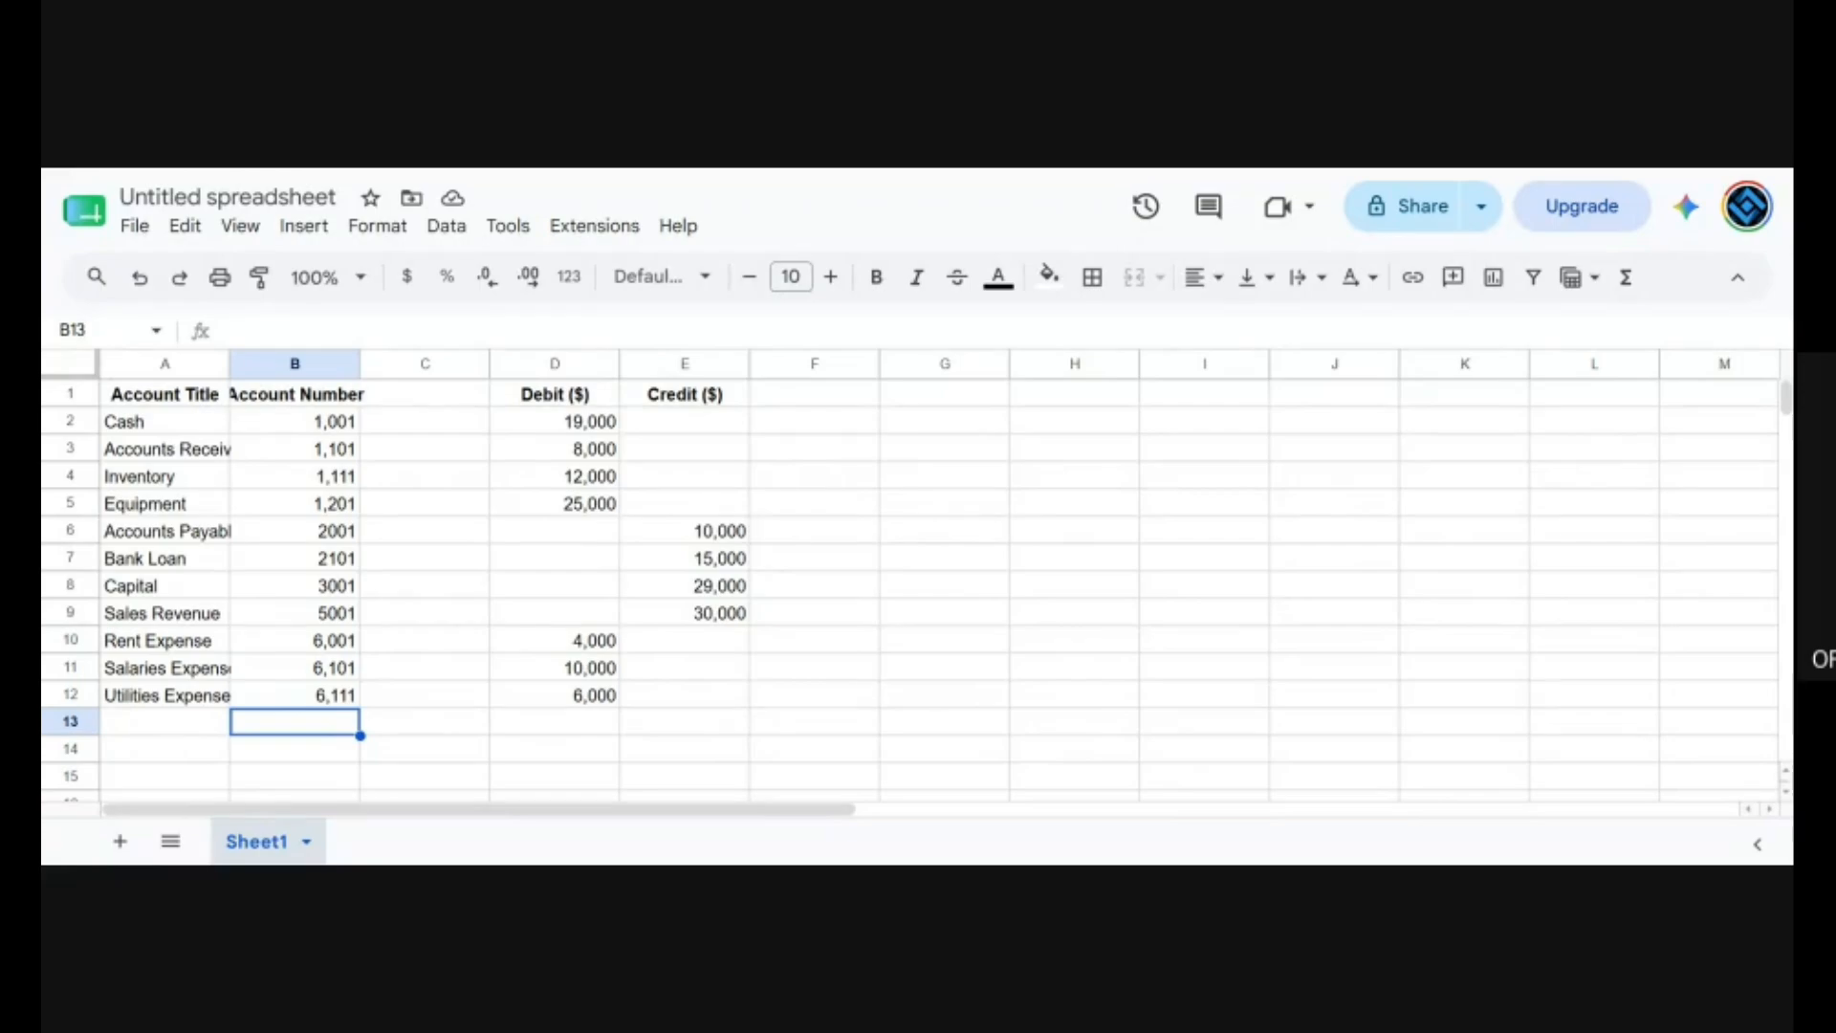
Enter the header Account Type in cell C1.
left_click(450, 403)
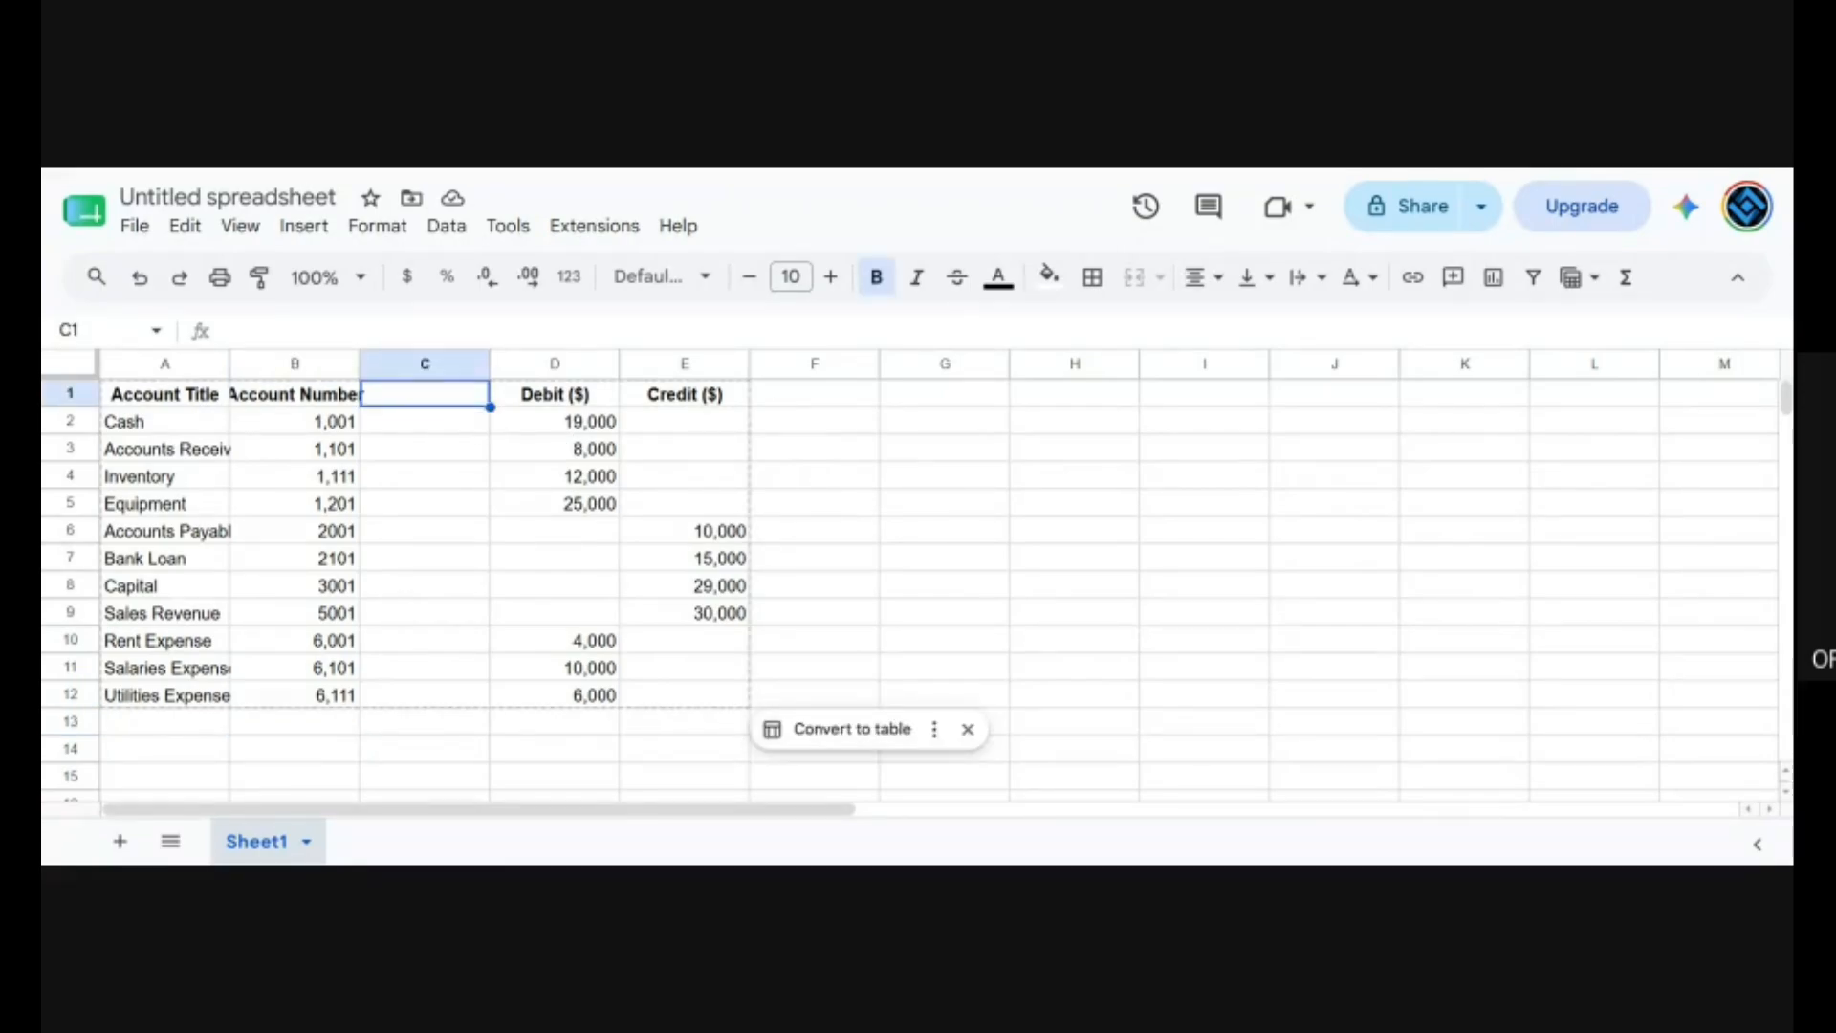
type("Account T")
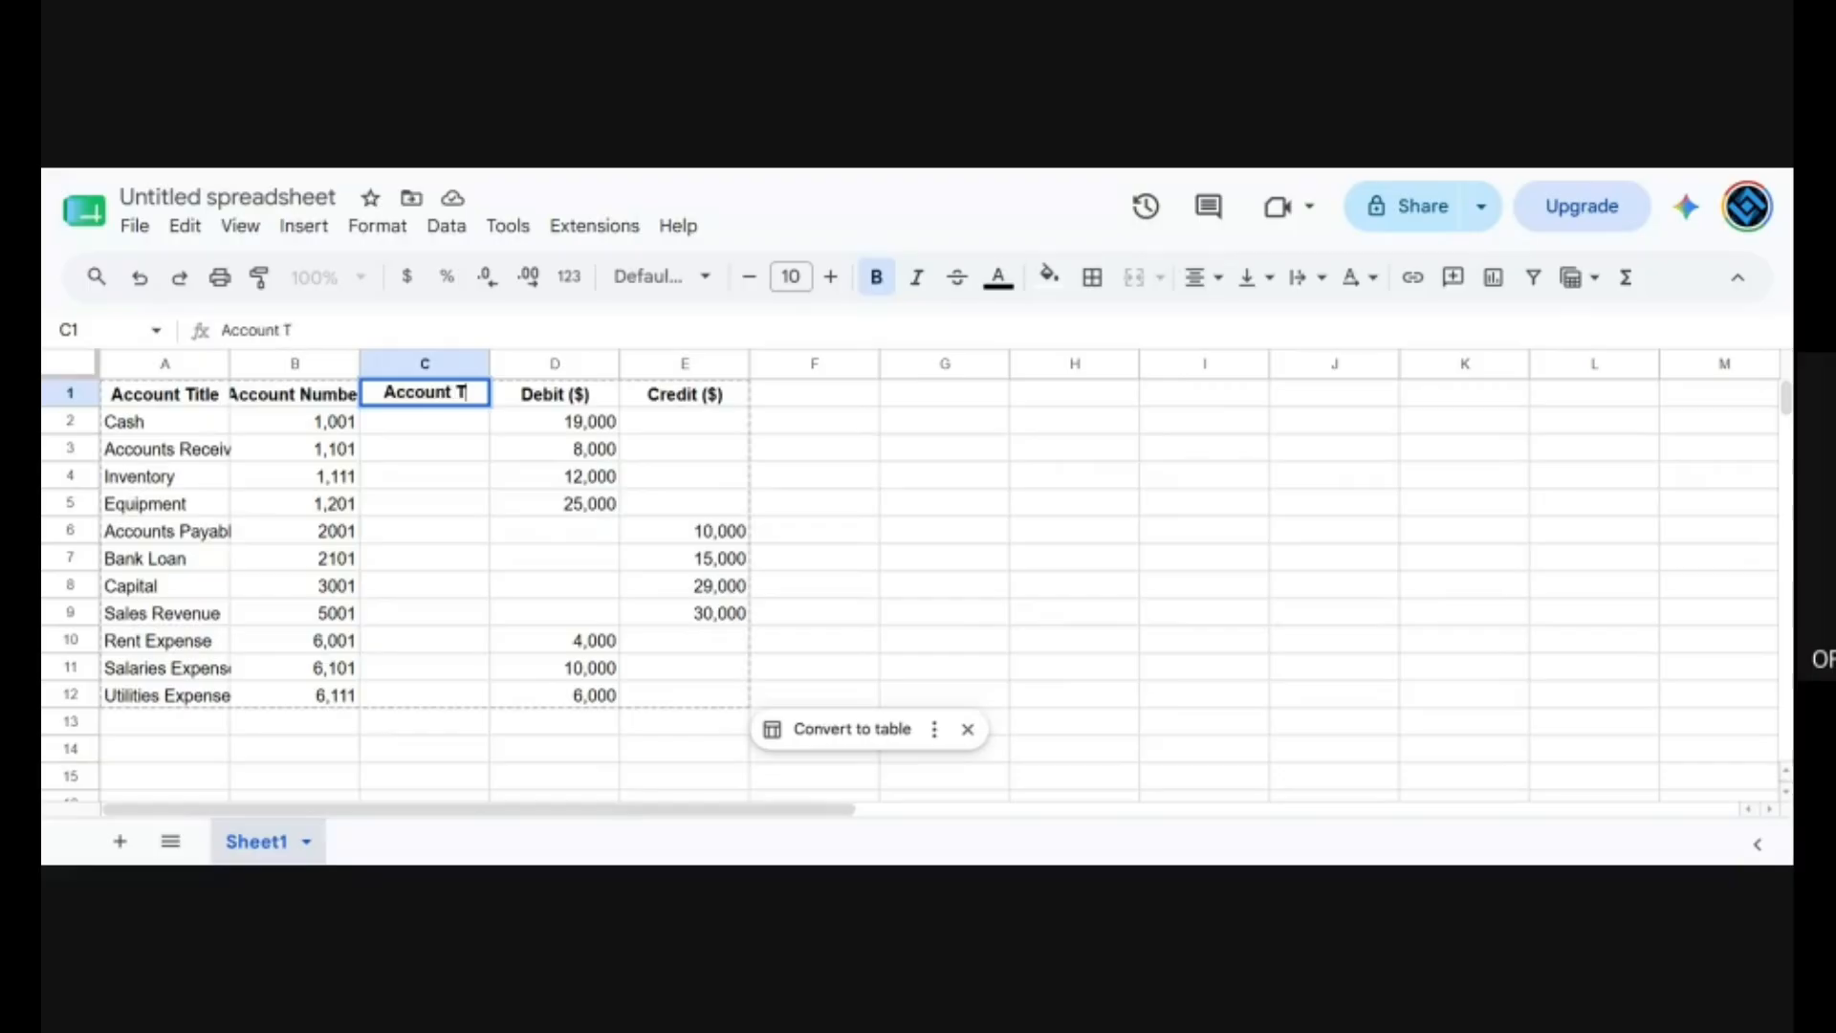
type("ype")
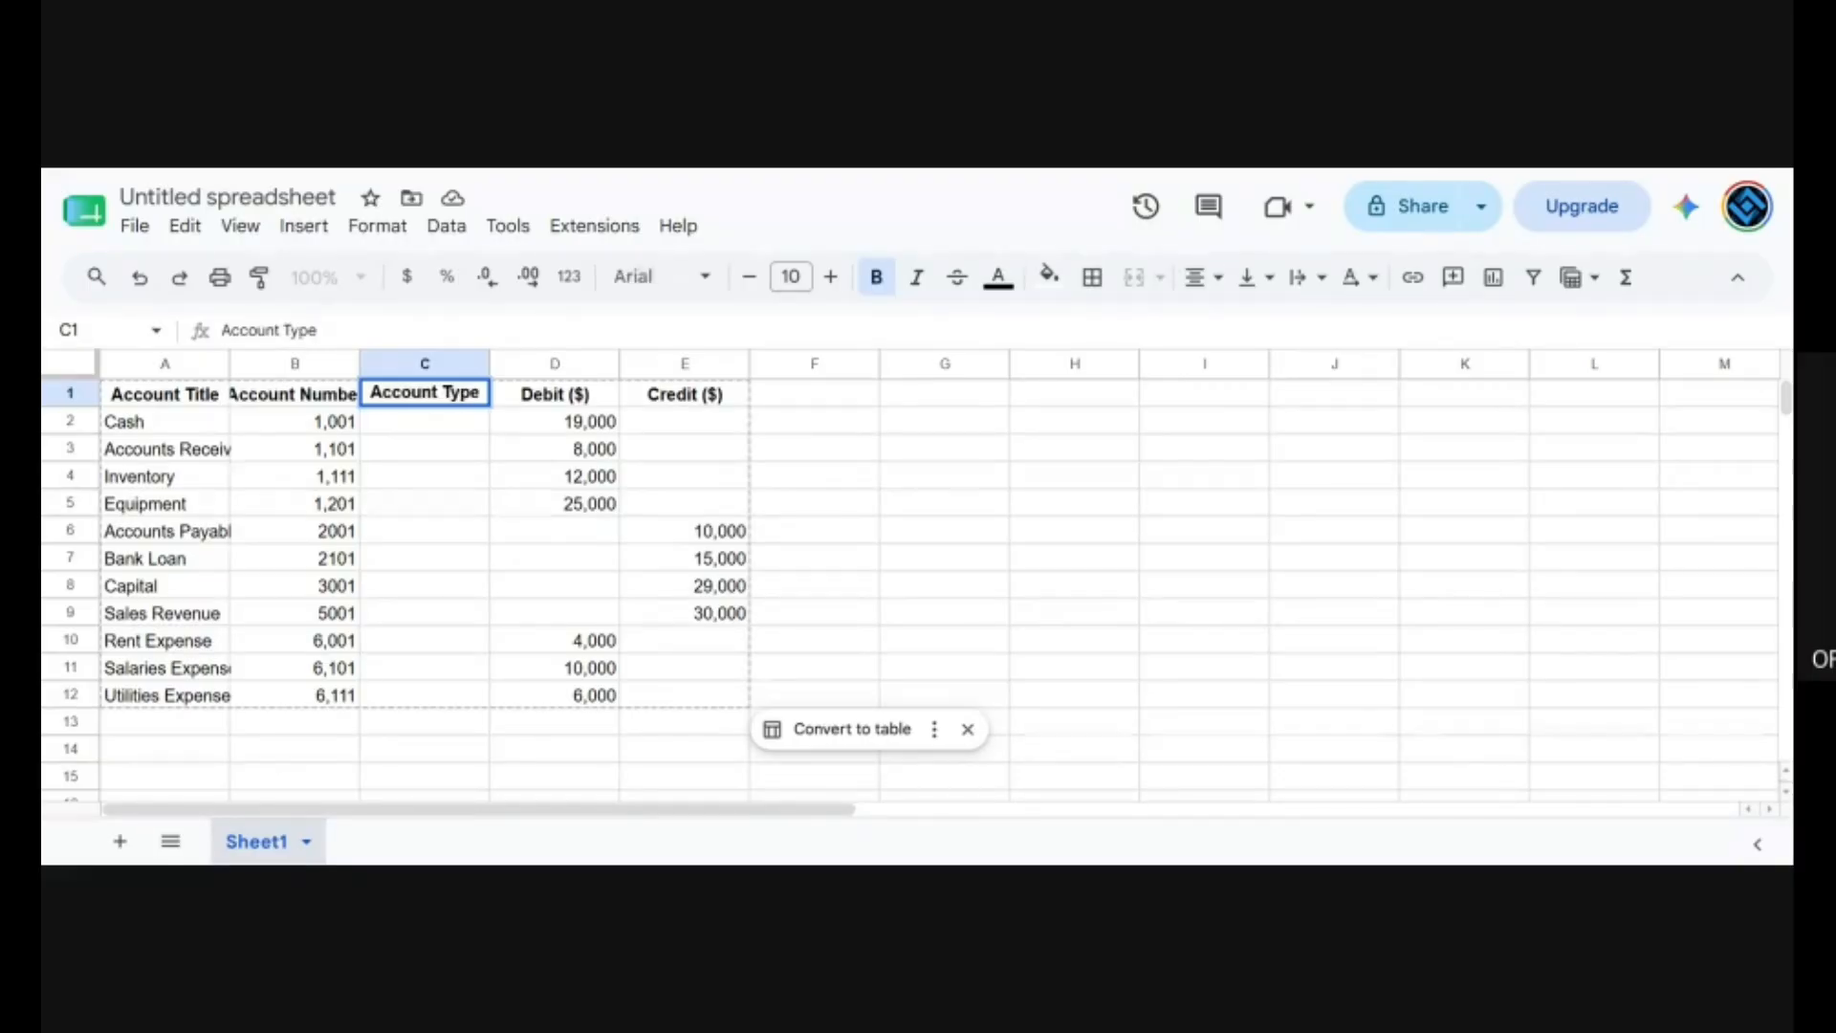
Set the account type to Current Asset for Cash, Accounts Receivable and Inventory in cells C2 to C4.
left_click(434, 426)
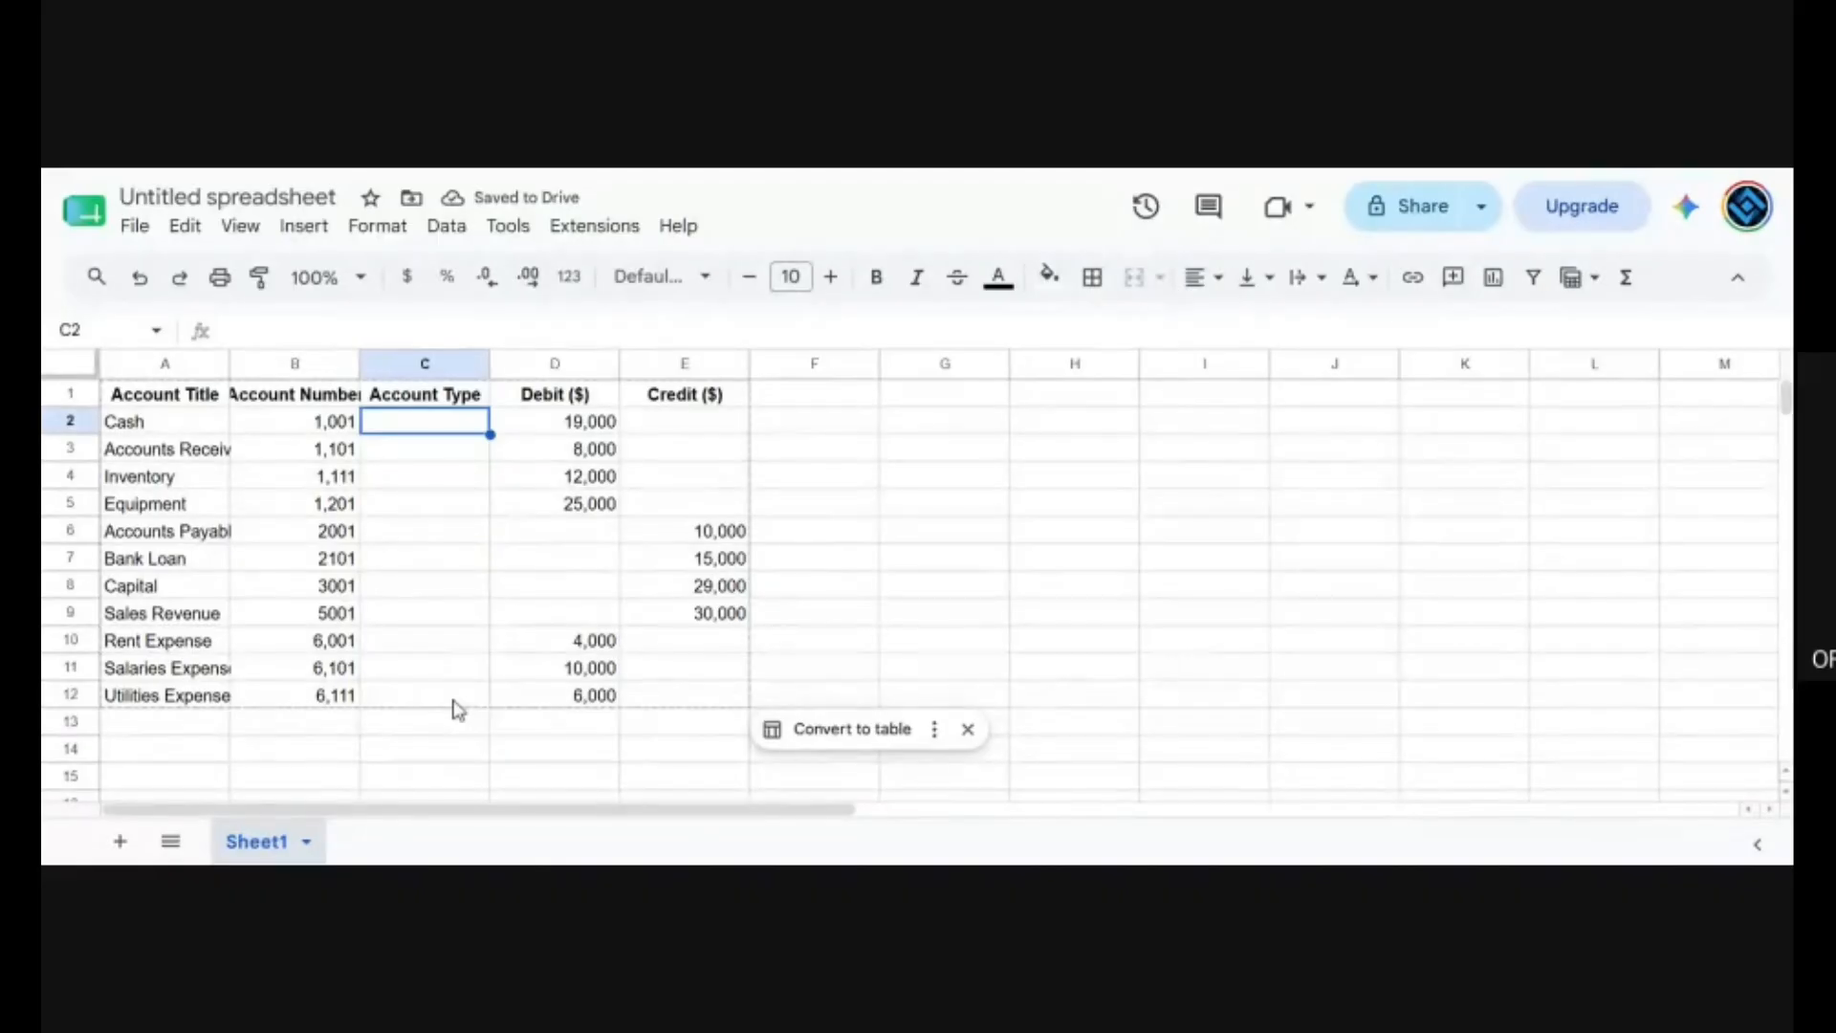
type("A")
key("BackSpace")
key("BackSpace")
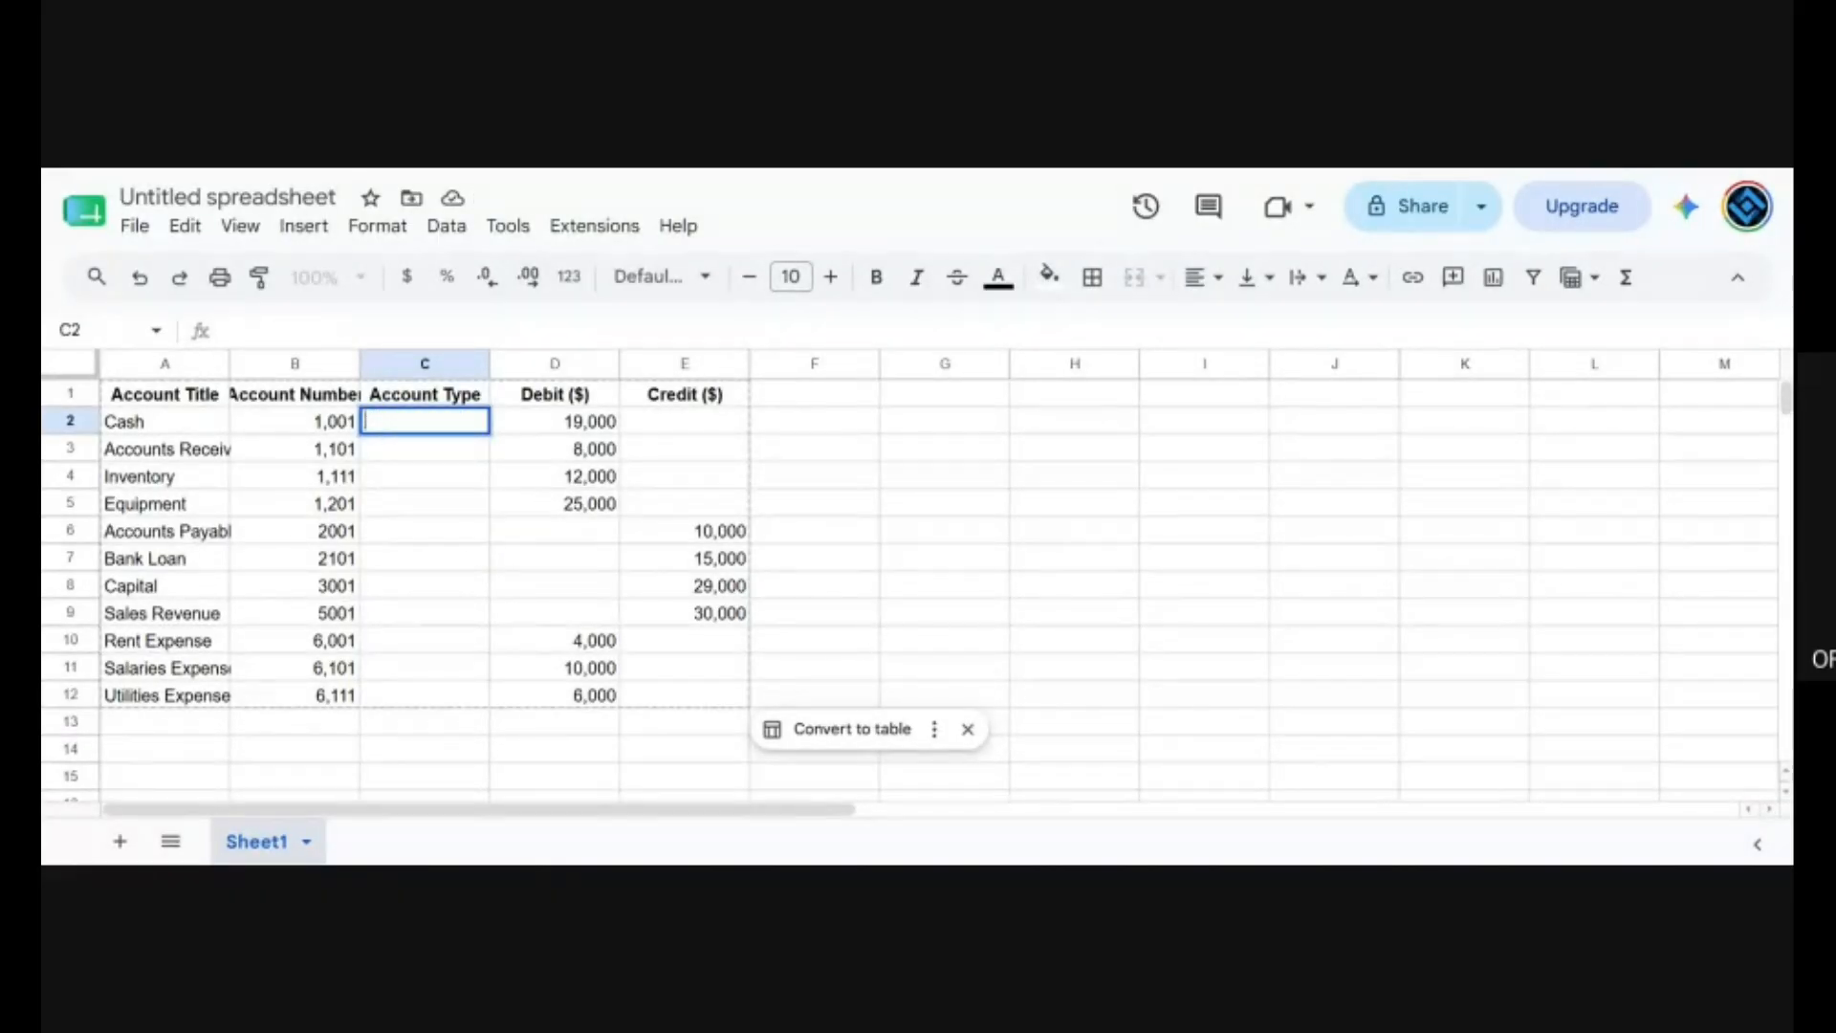
type("Current Asset")
key("Return")
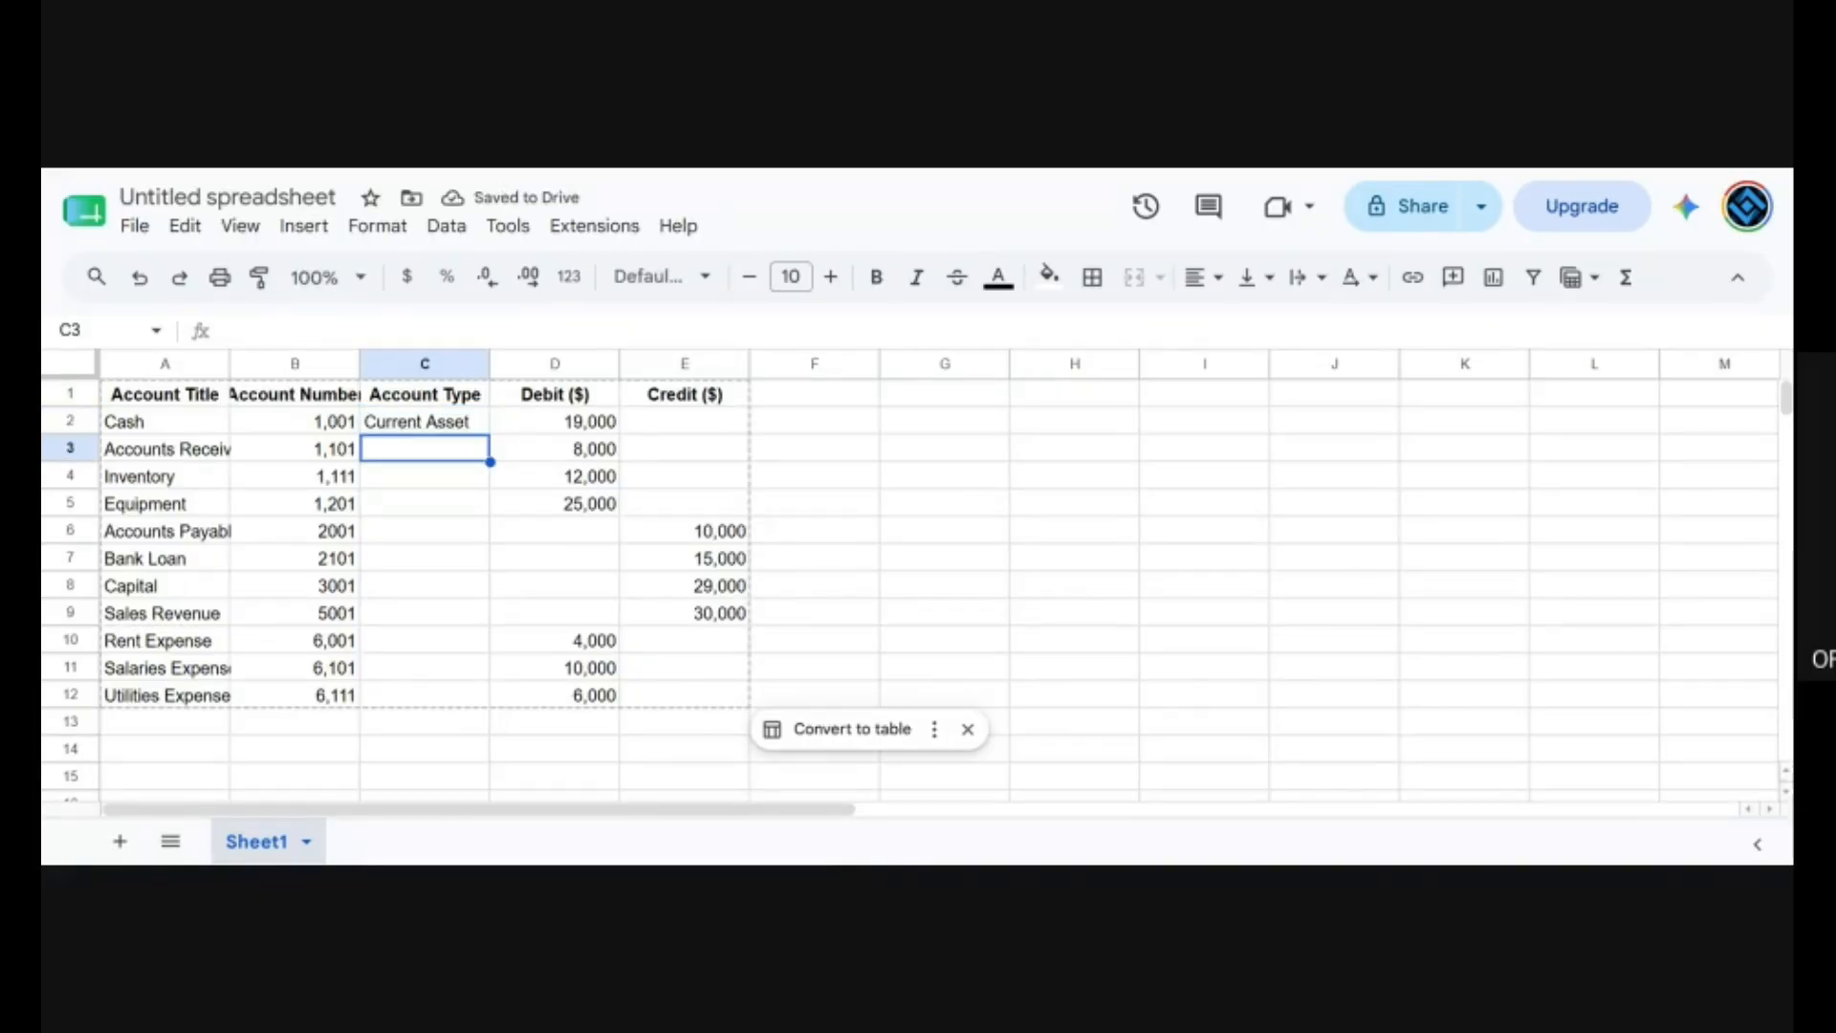
type("Current Asset")
key("Return")
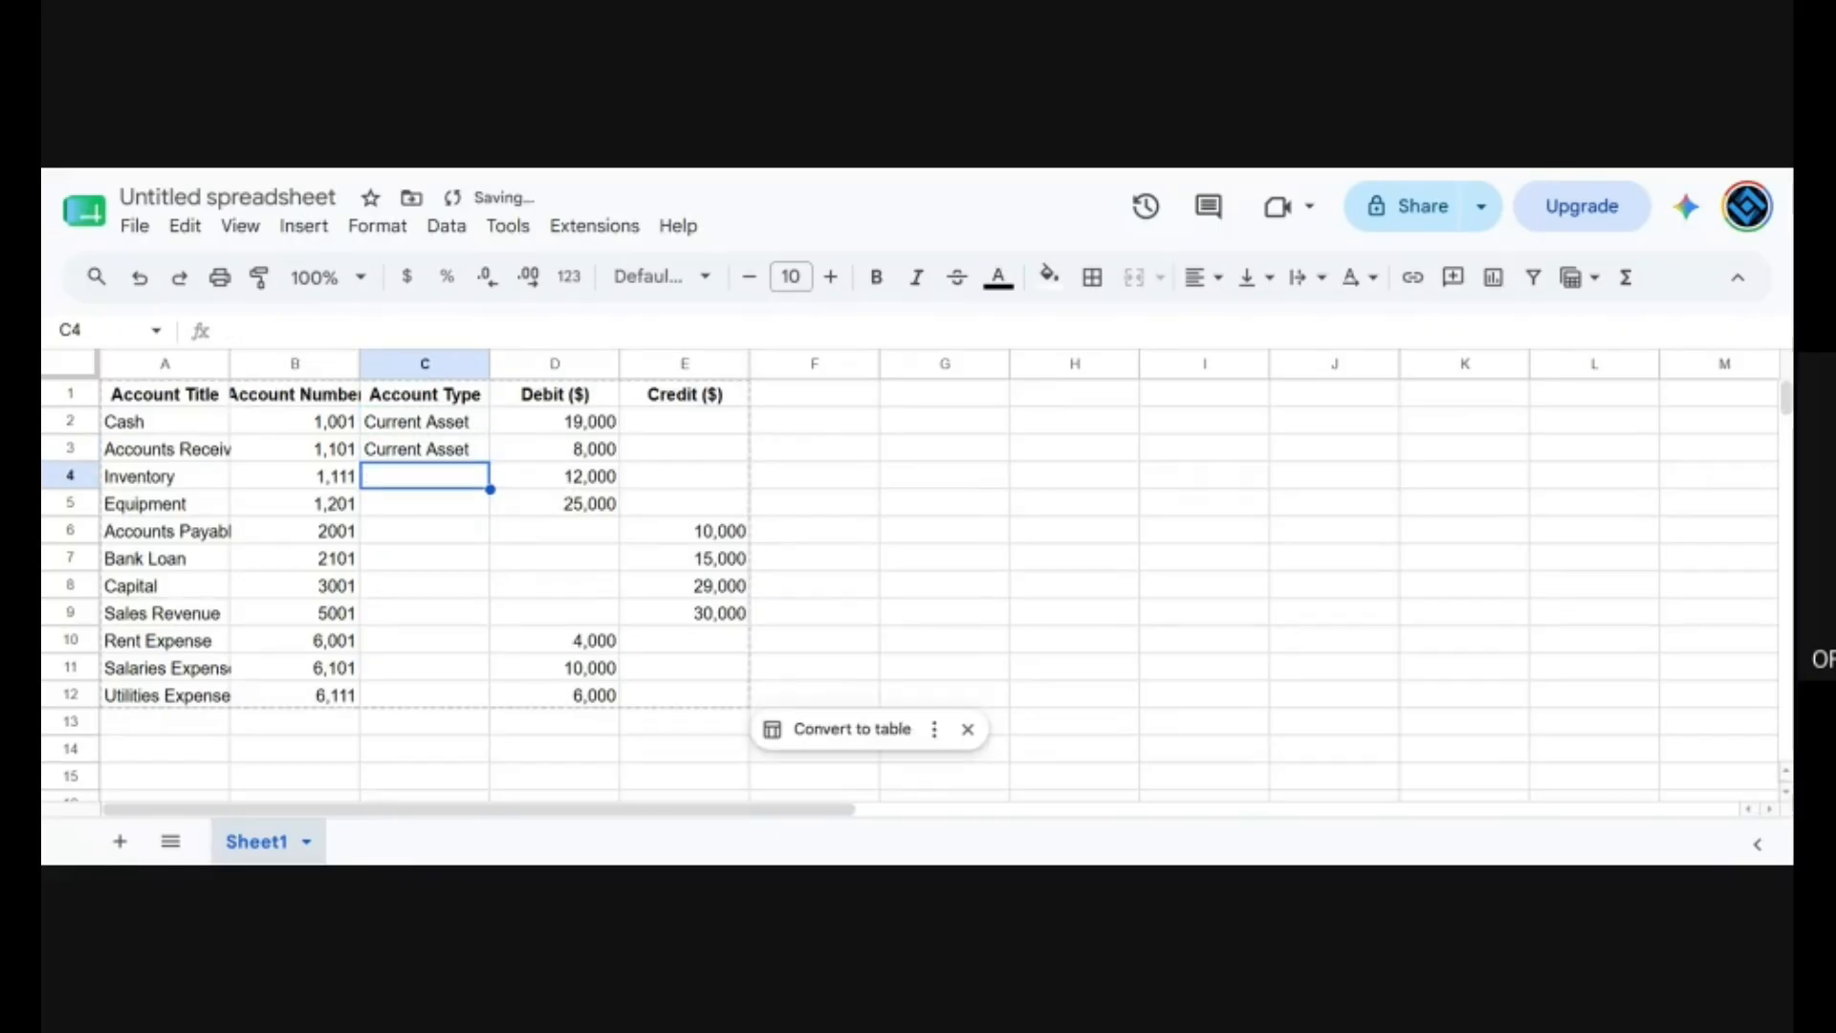
type("Current Asset")
key("Return")
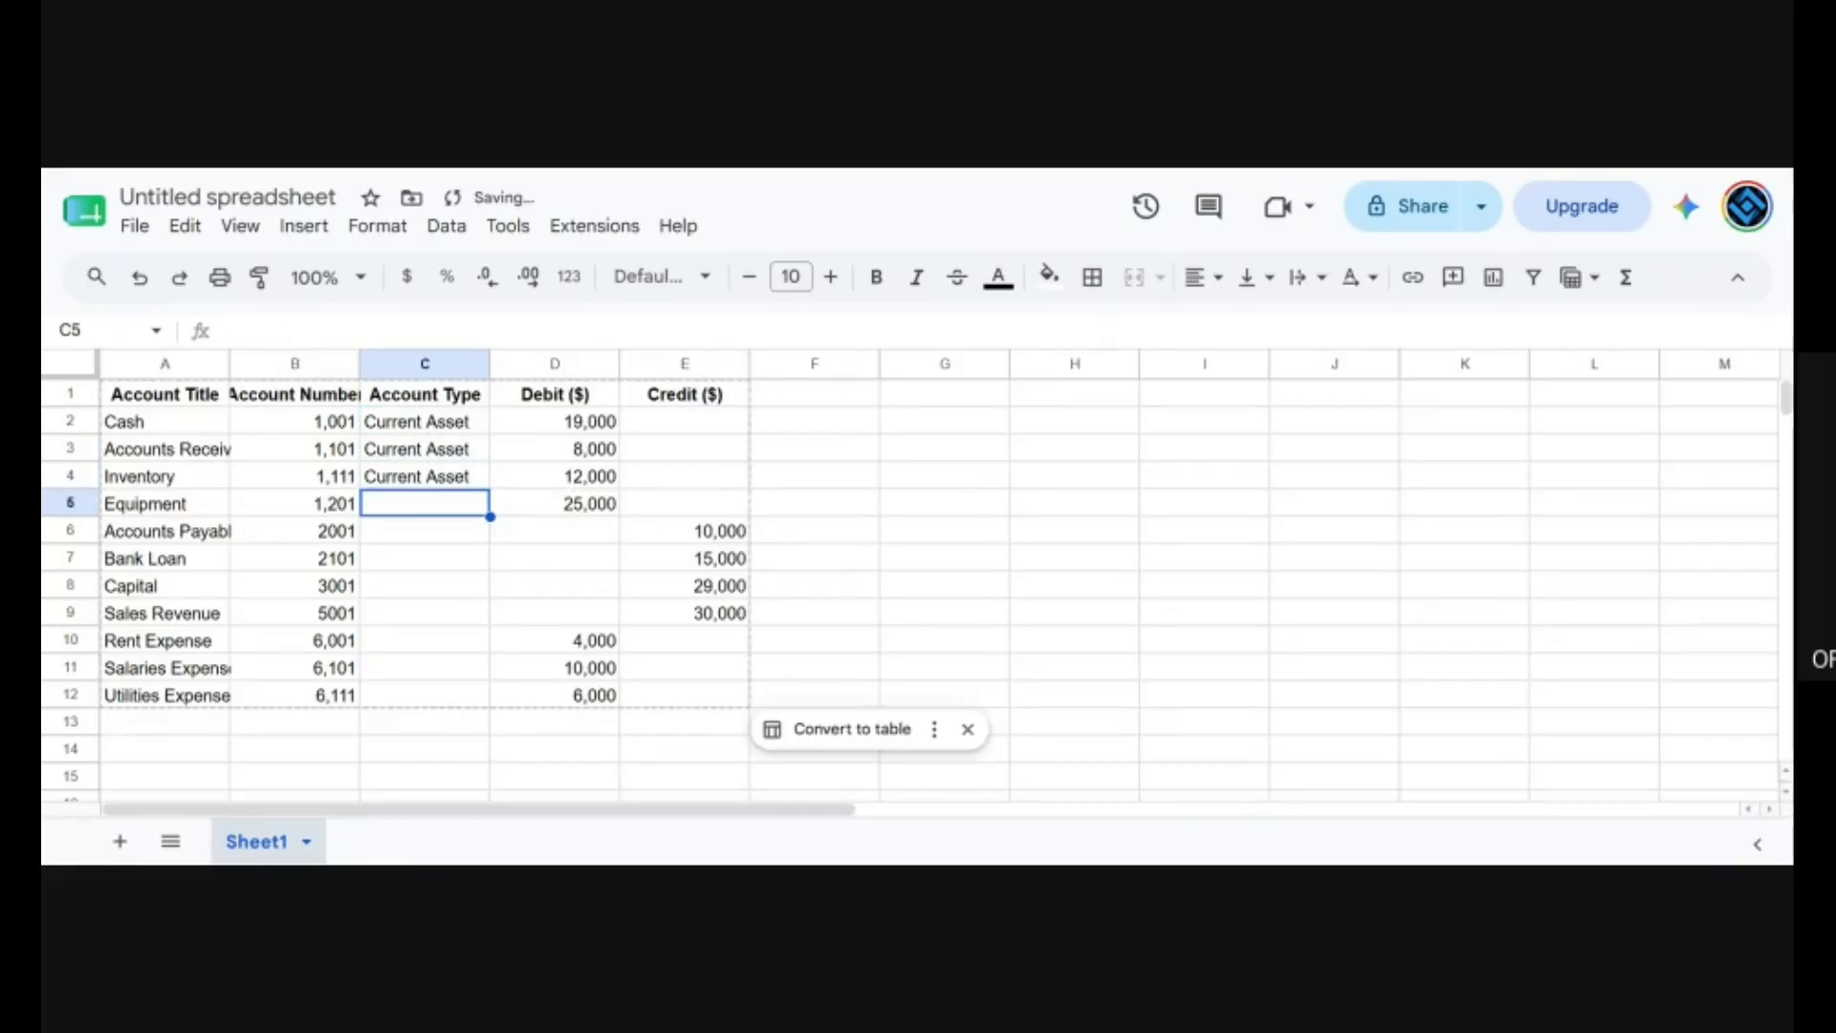
Set the account type for Equipment to Non-Current Asset in cell C5.
type("Non")
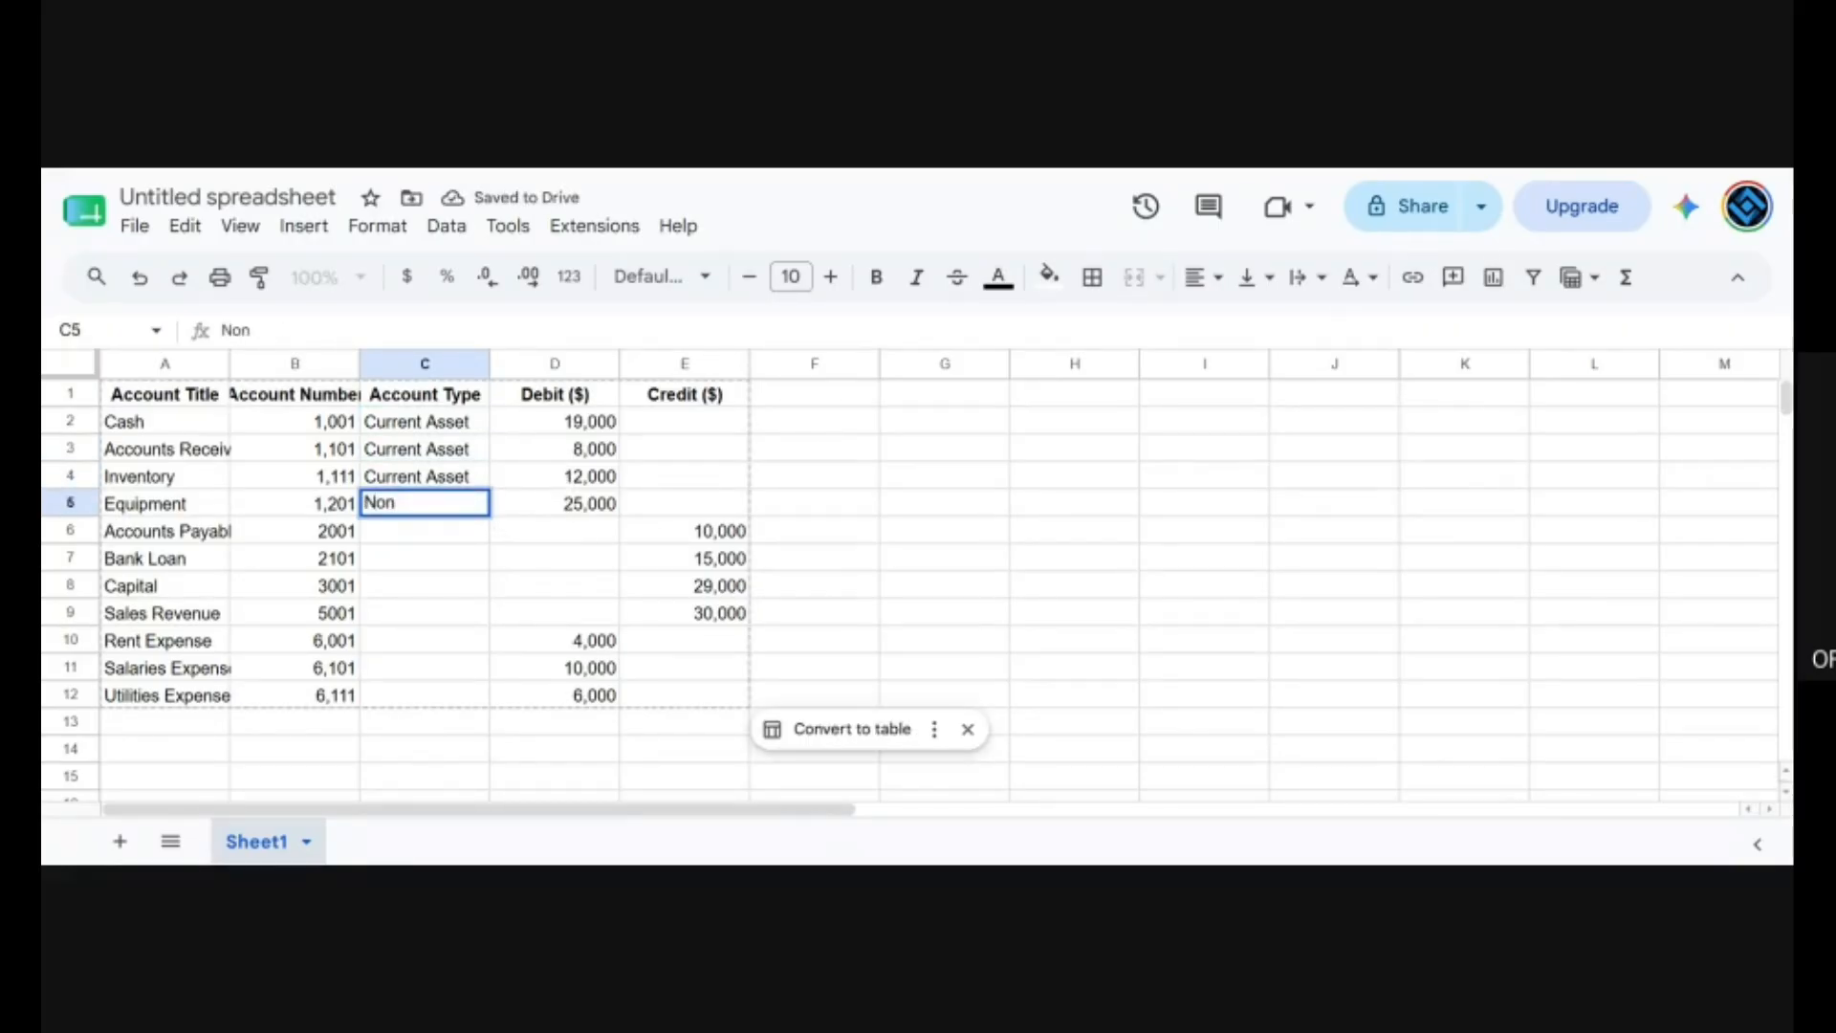
type("-")
key("BackSpace")
type("-C")
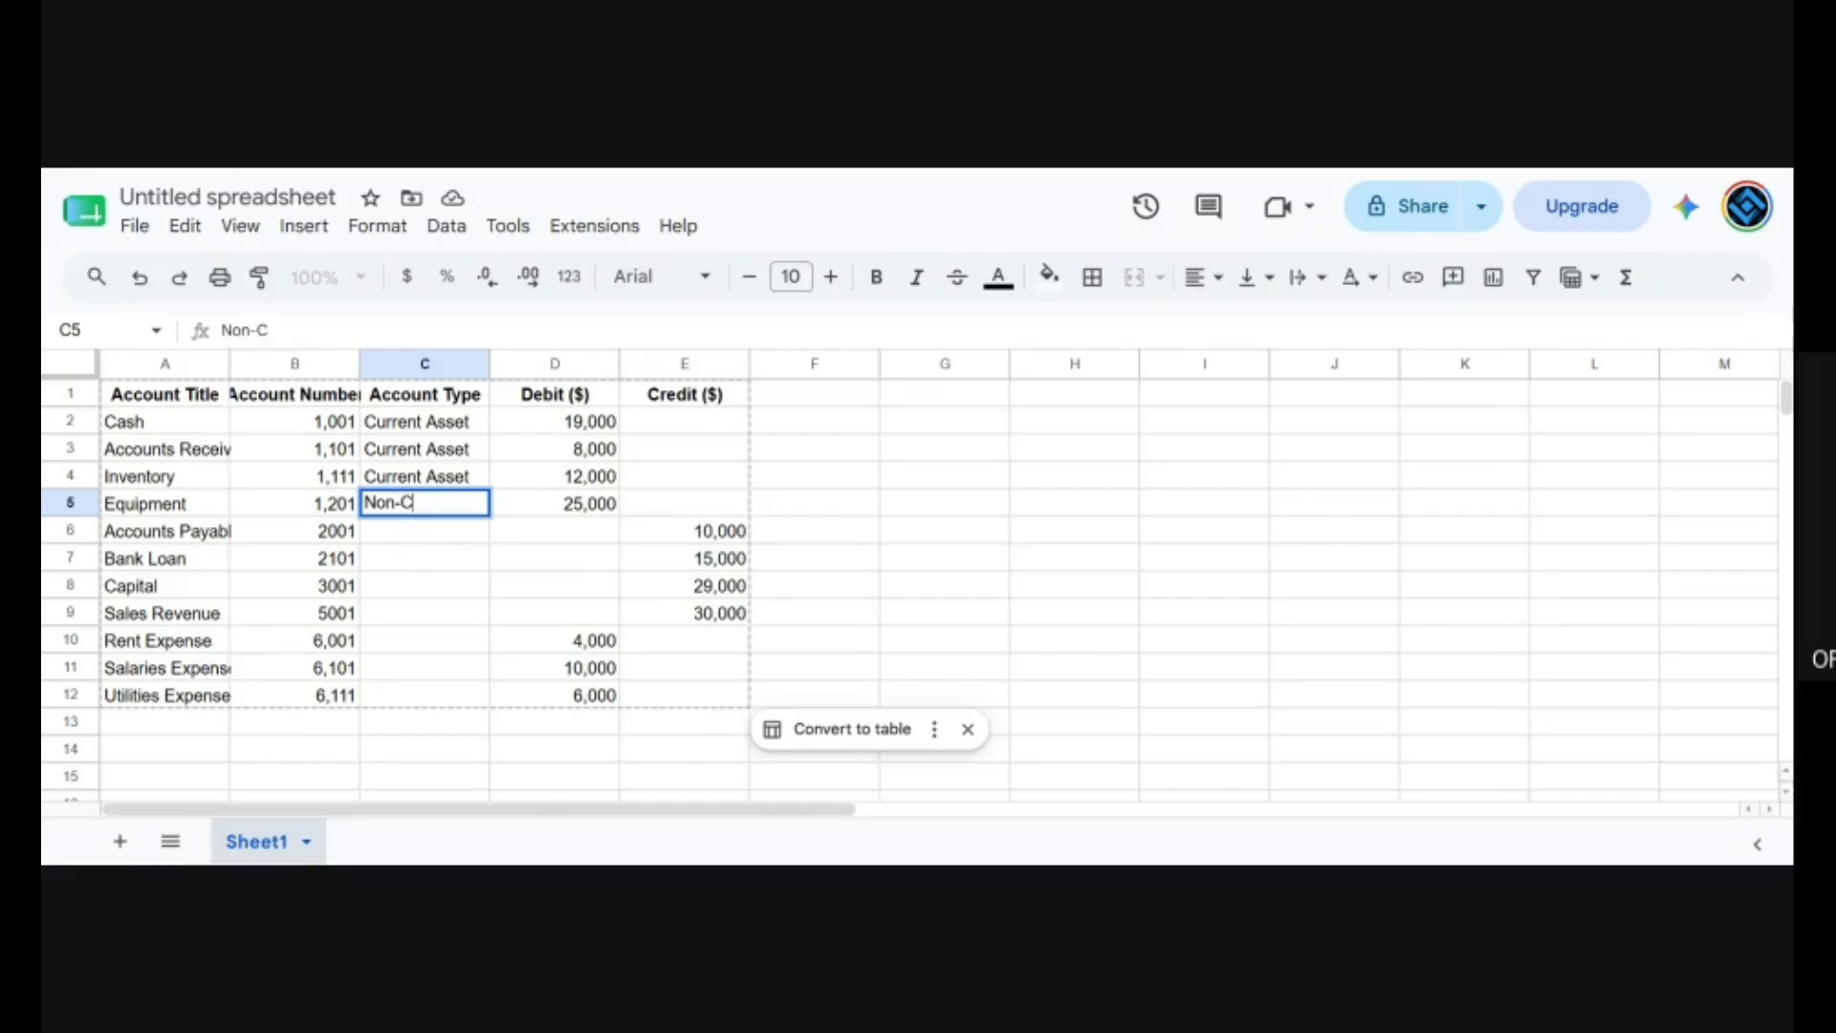
type("urrent Asset")
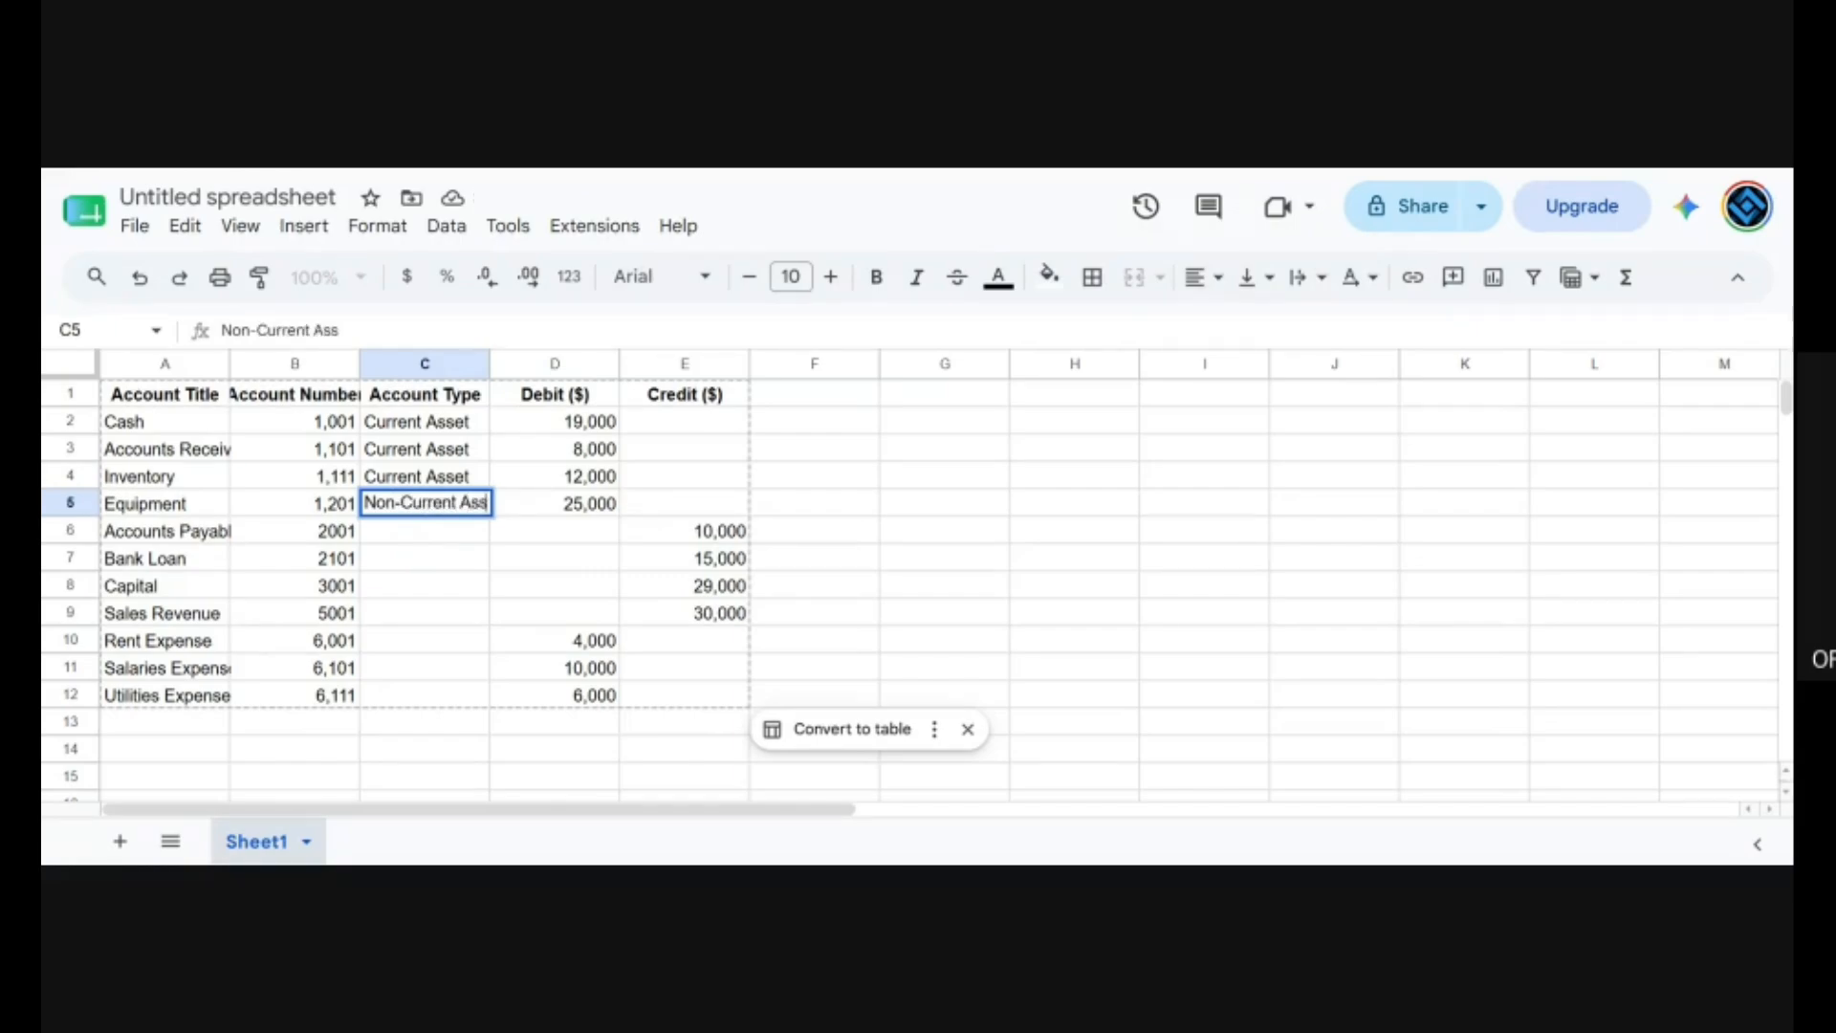
key("Return")
Set the account type for Accounts Payable to Current Liability in cell C6.
type("C")
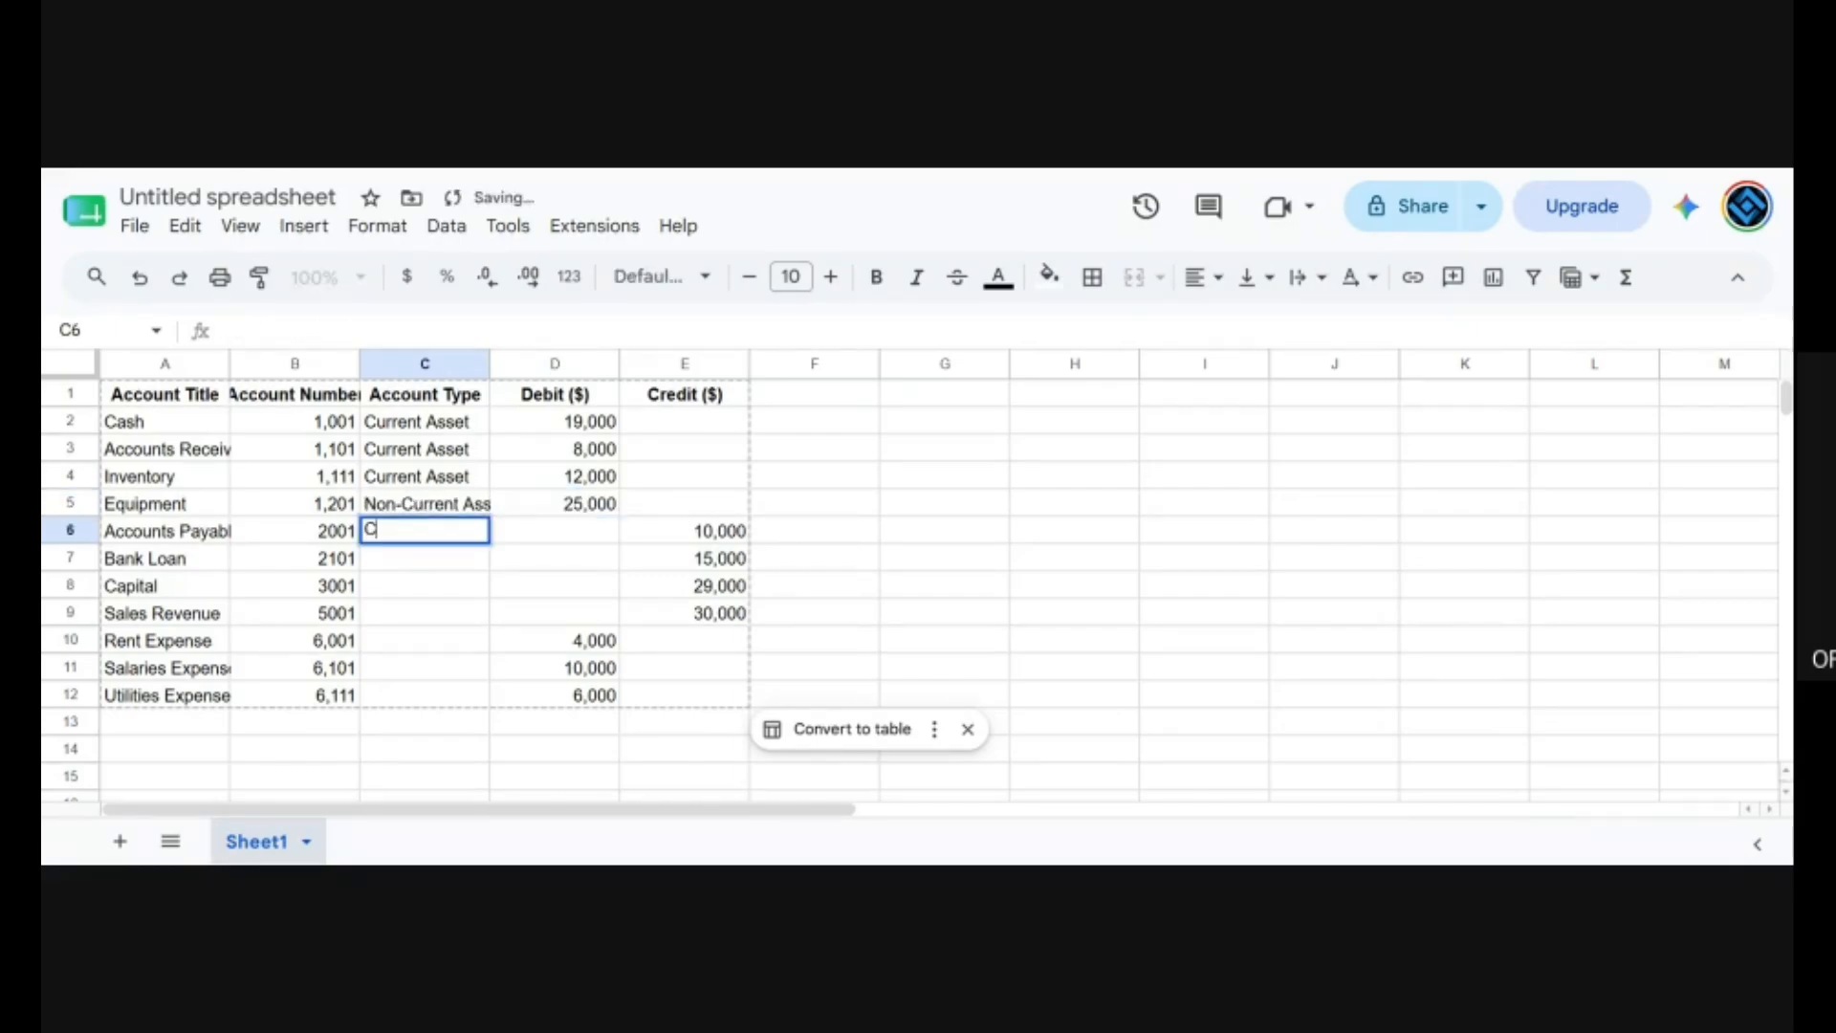
type("urrent Li")
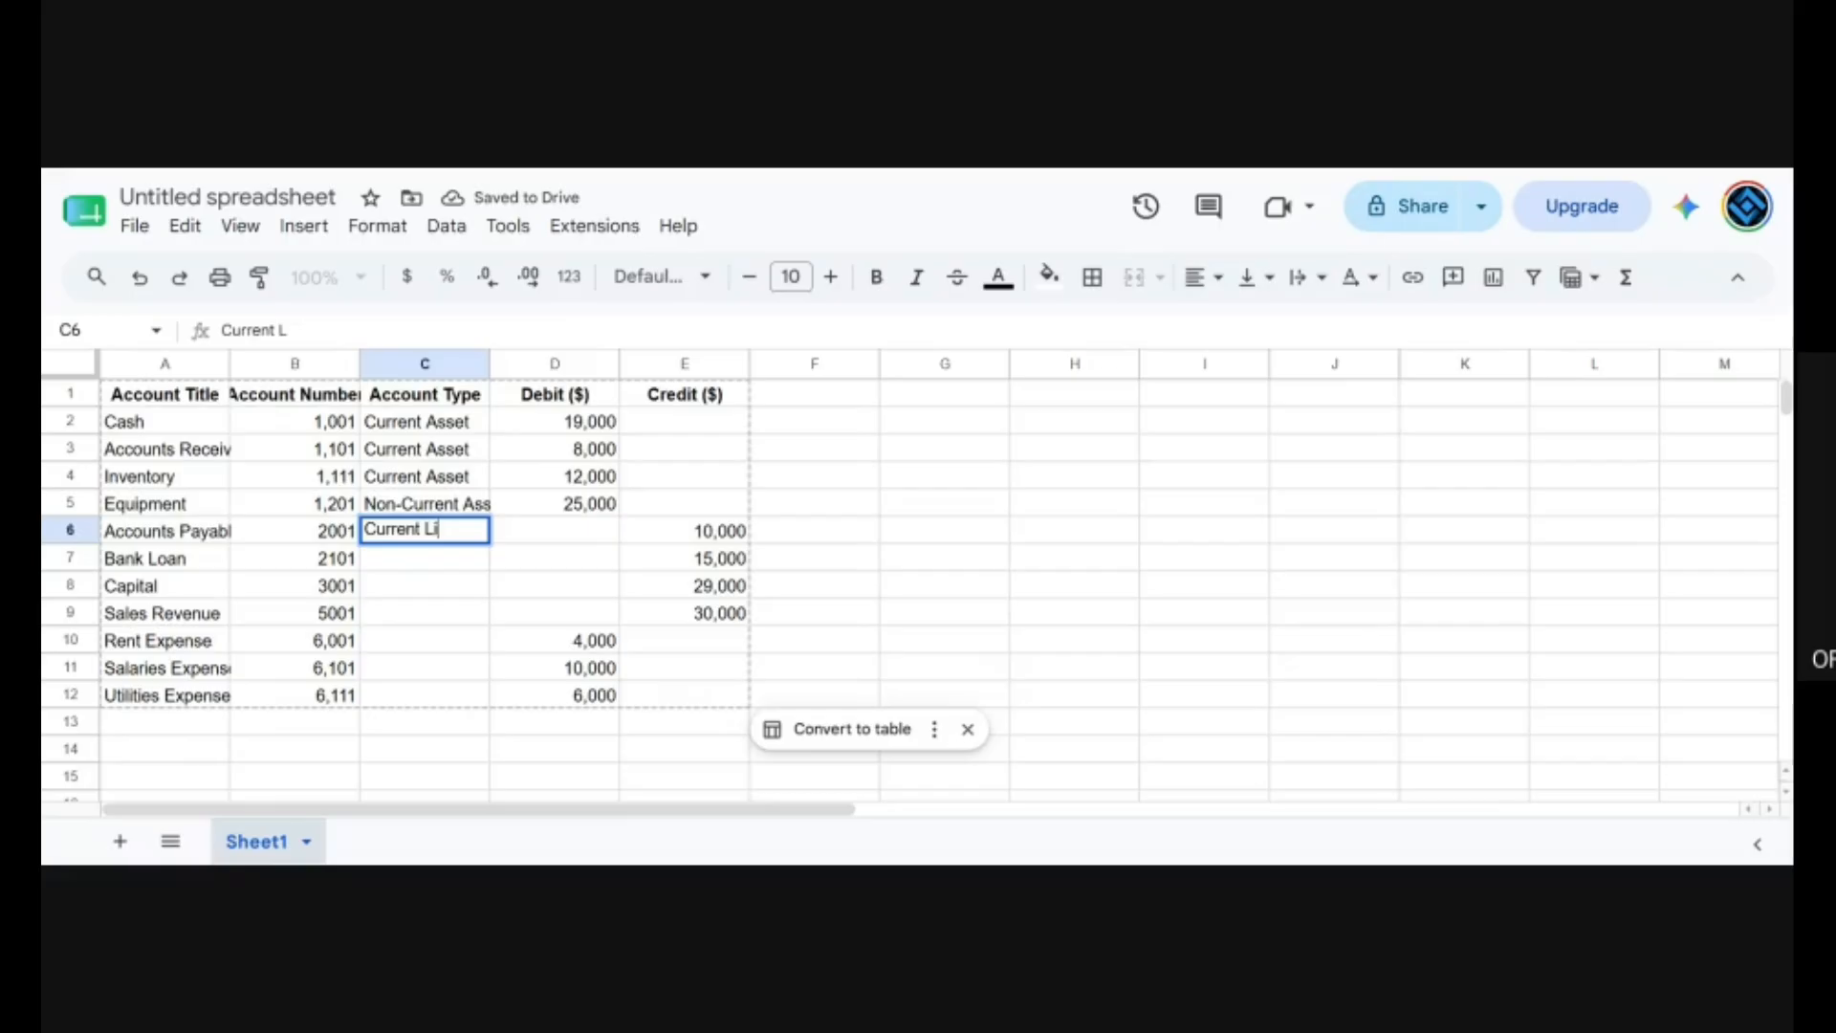
type("ability")
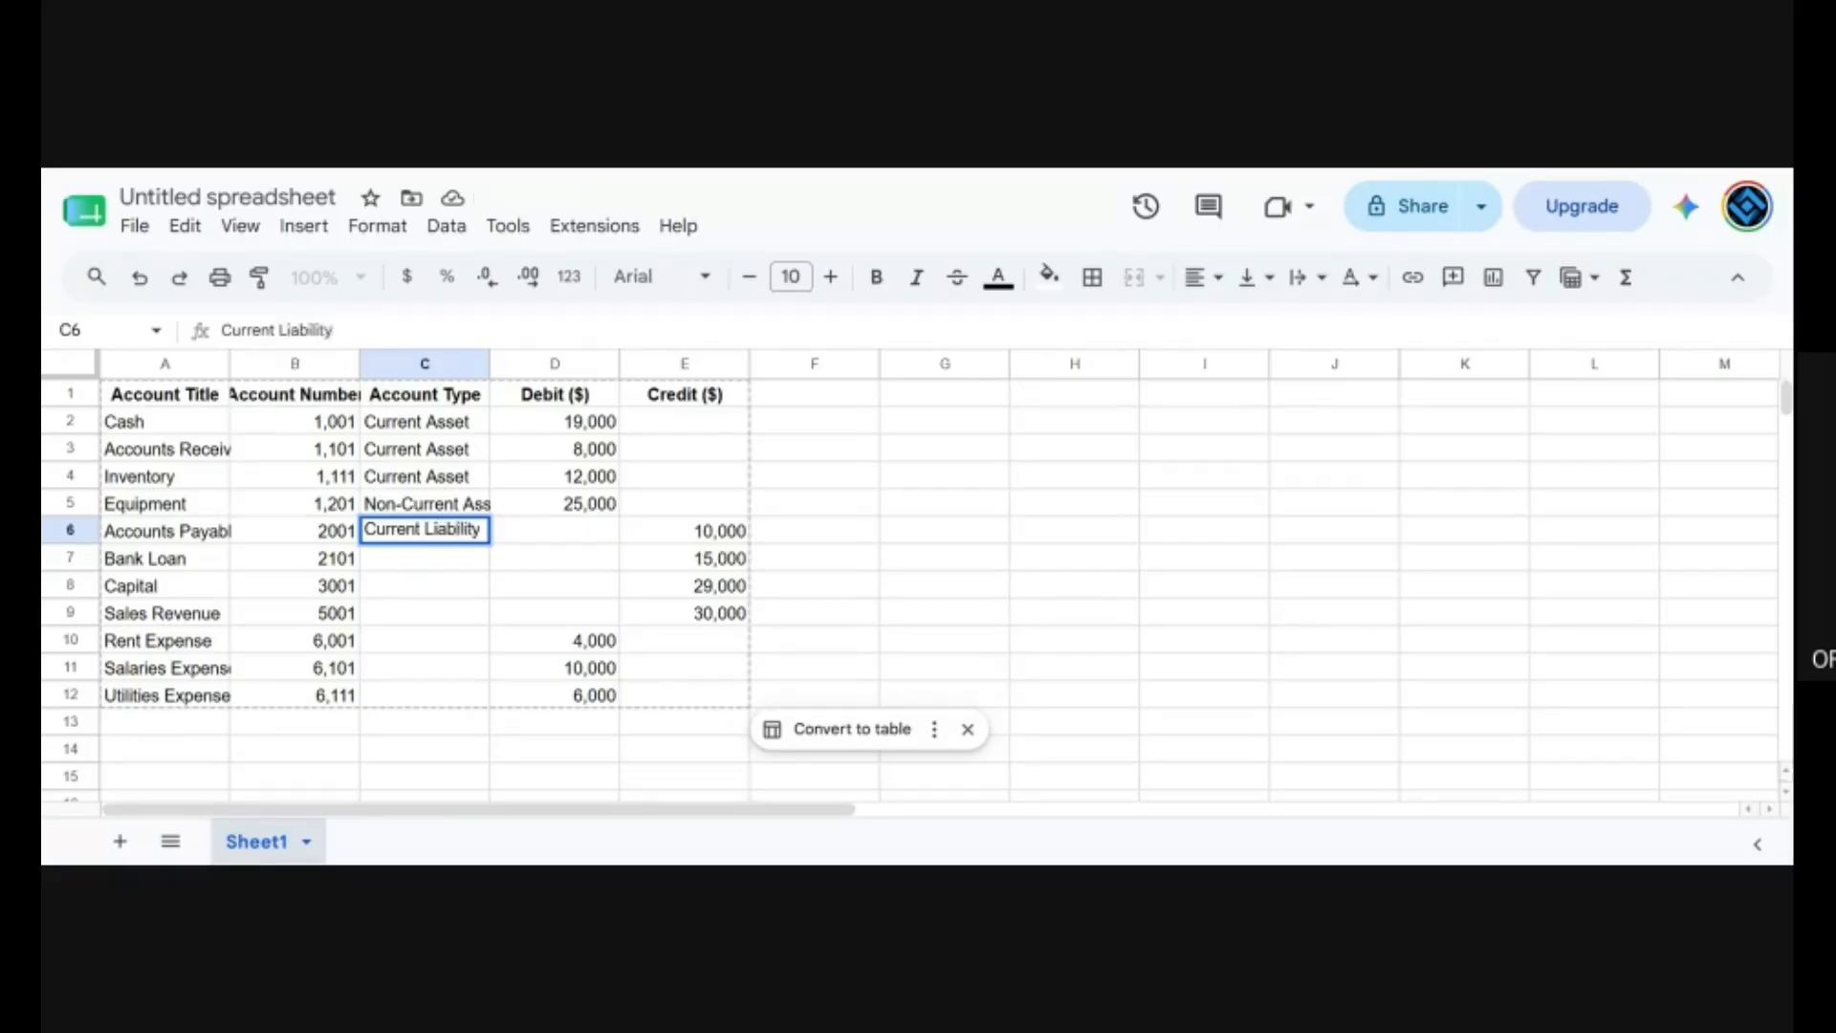
key("Return")
Set the account type for Bank Loan to Non Current Liab in cell C7.
type("No")
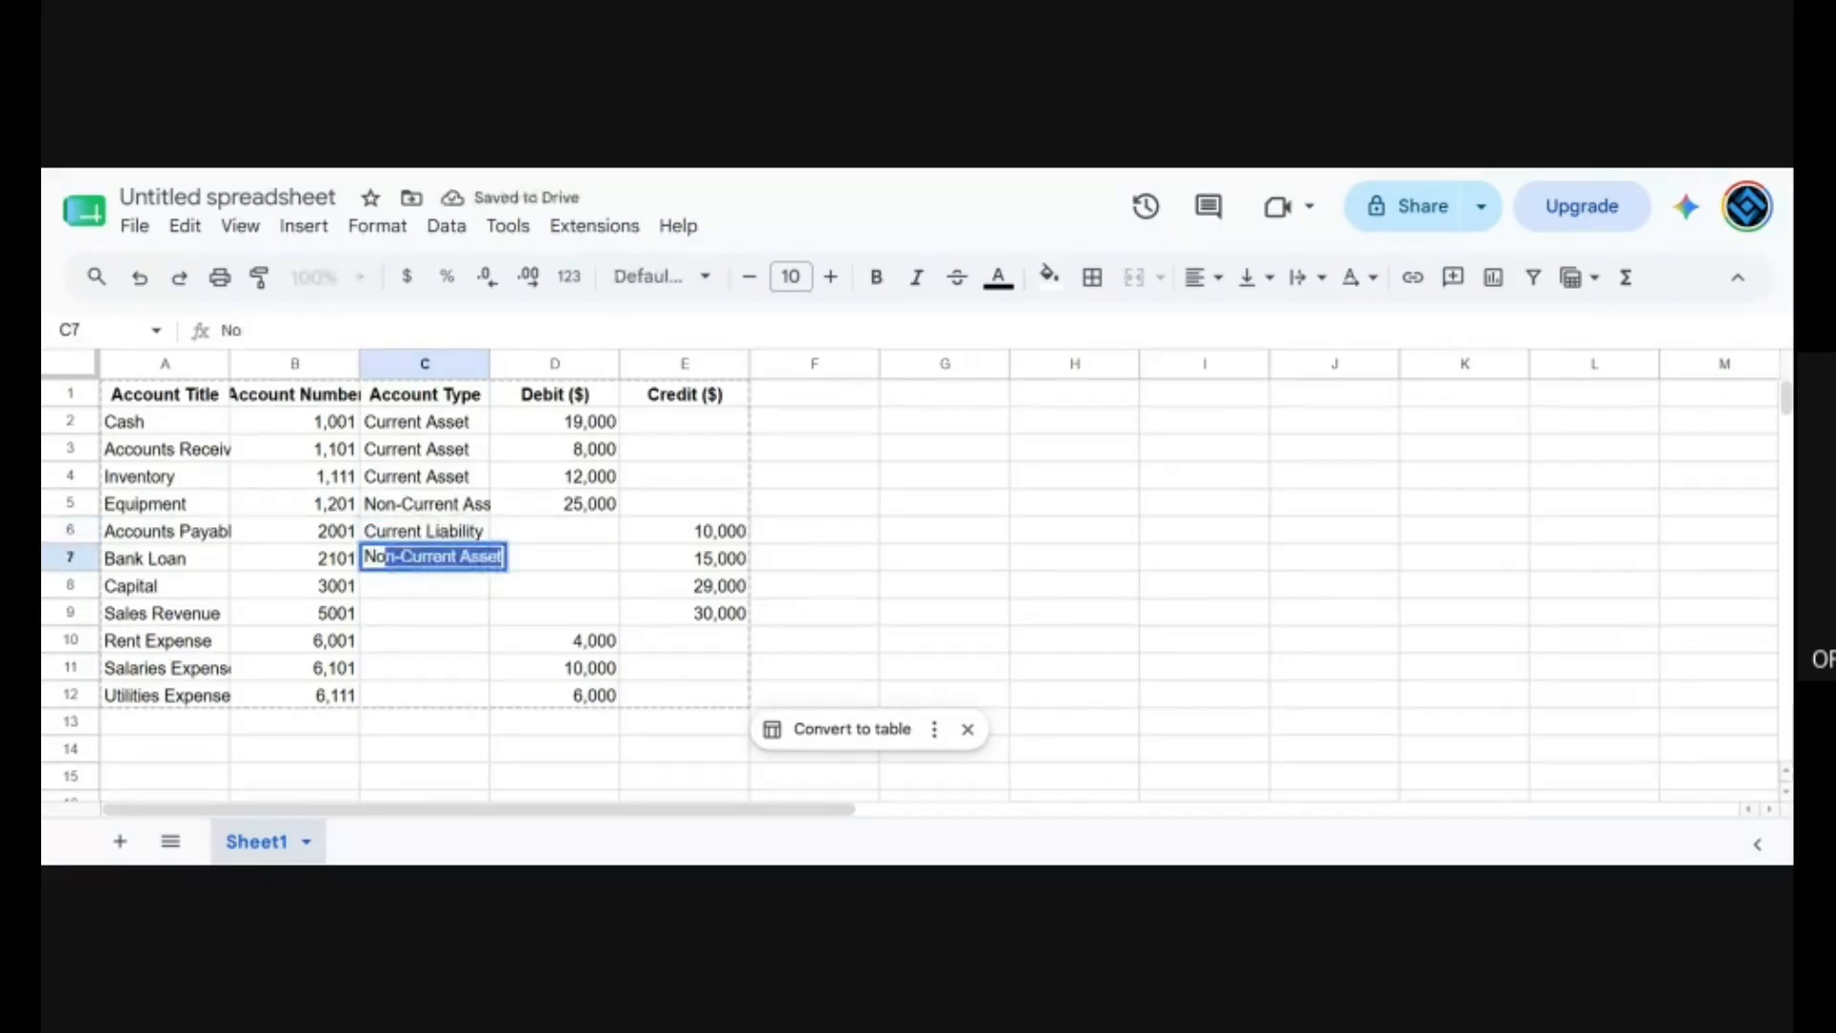
type("n Curren")
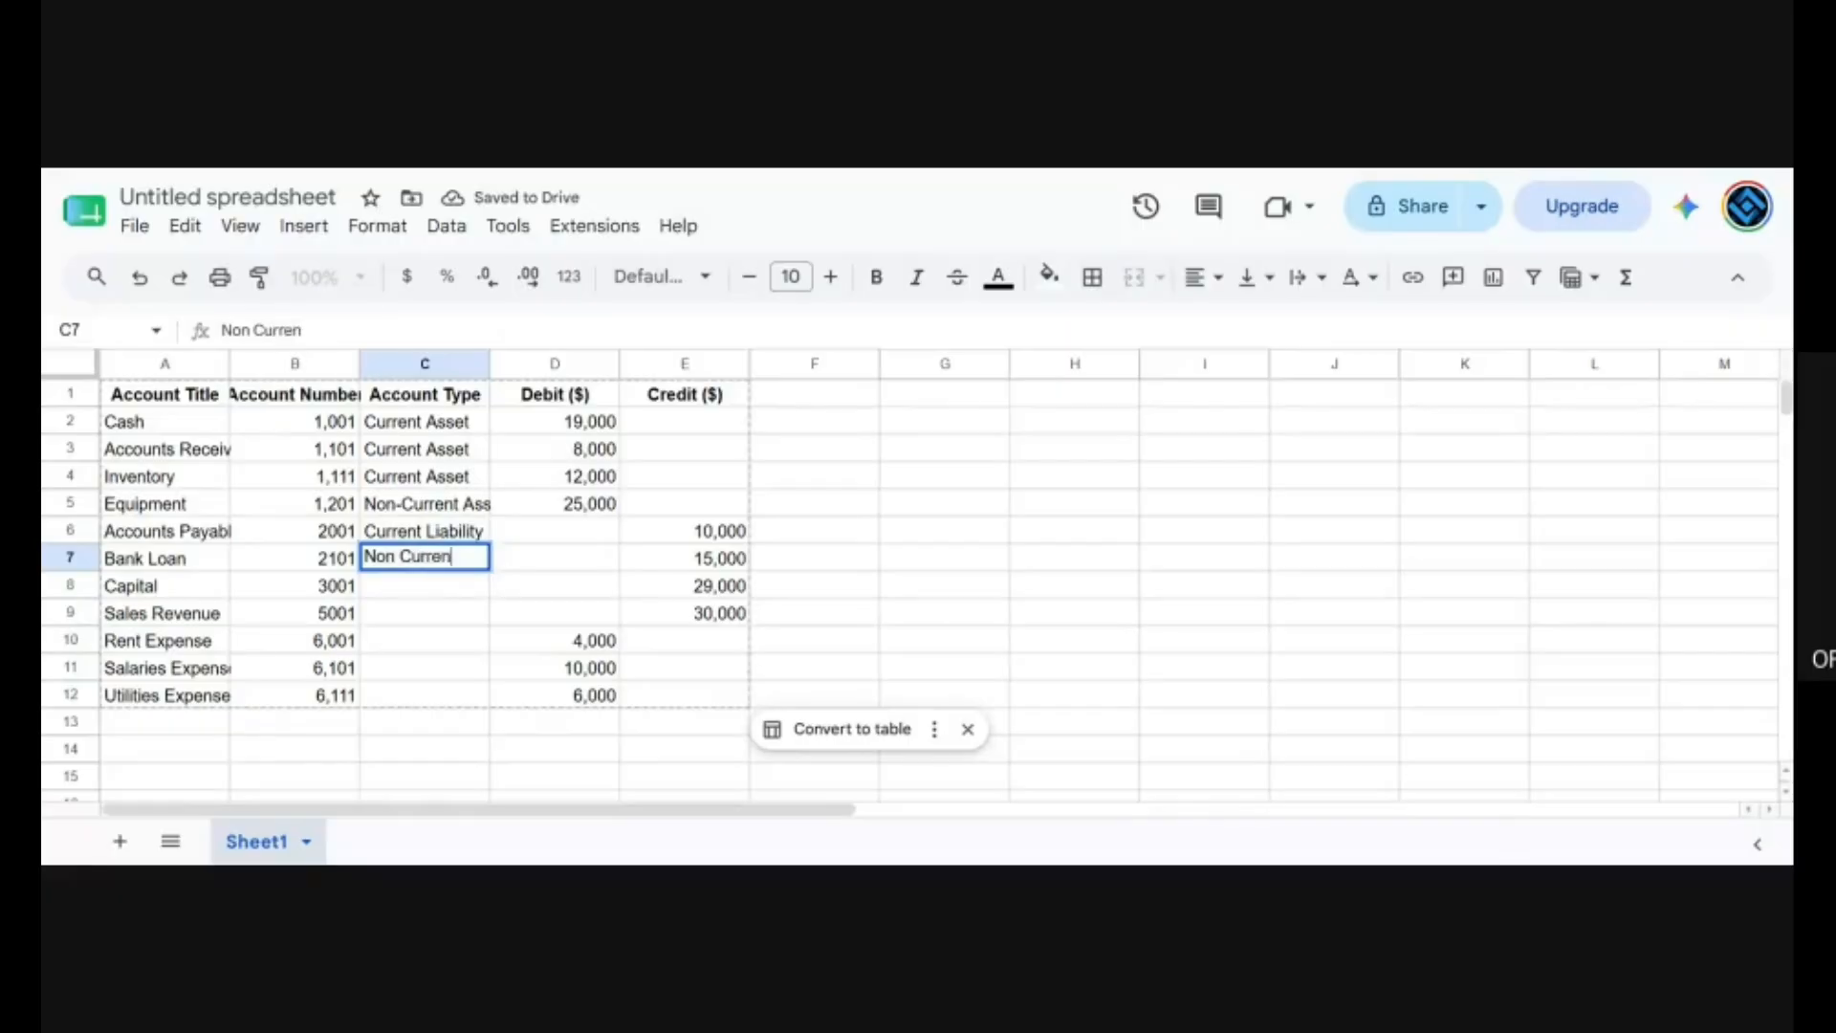
type("t Liab")
key("Return")
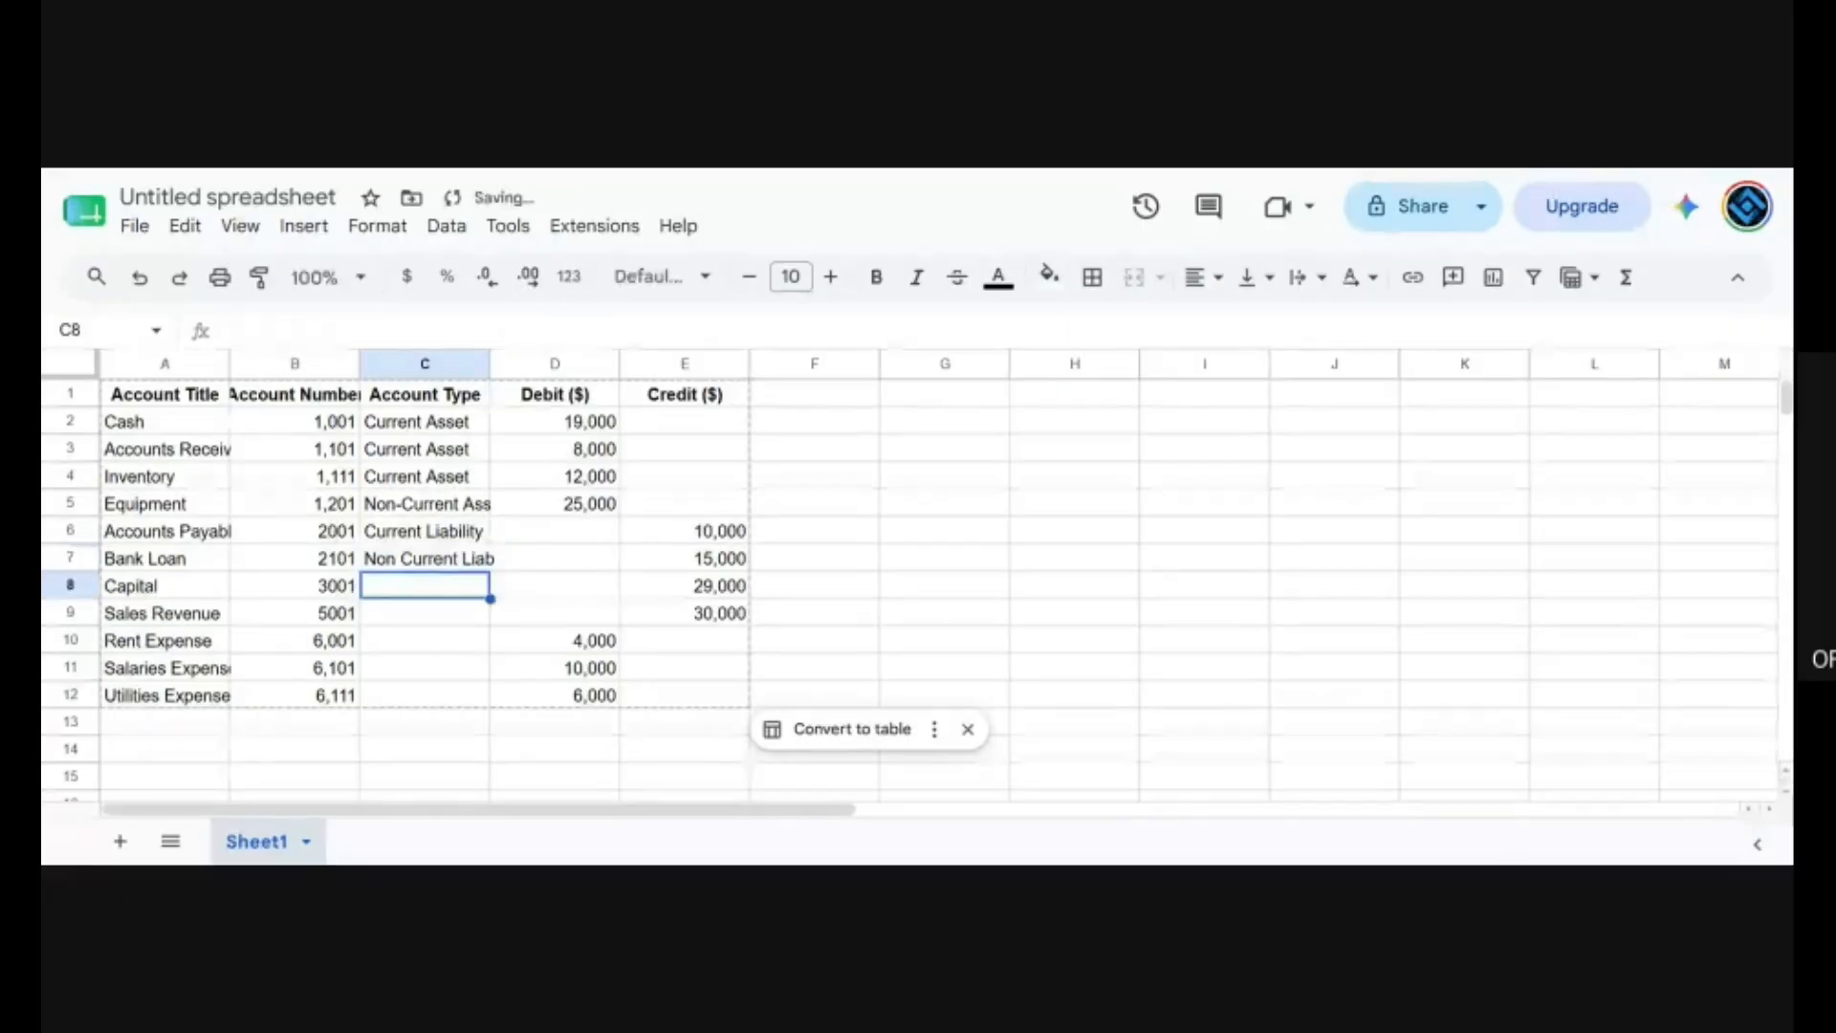
Set the account type for Capital to Owners Equity in cell C8.
type("C")
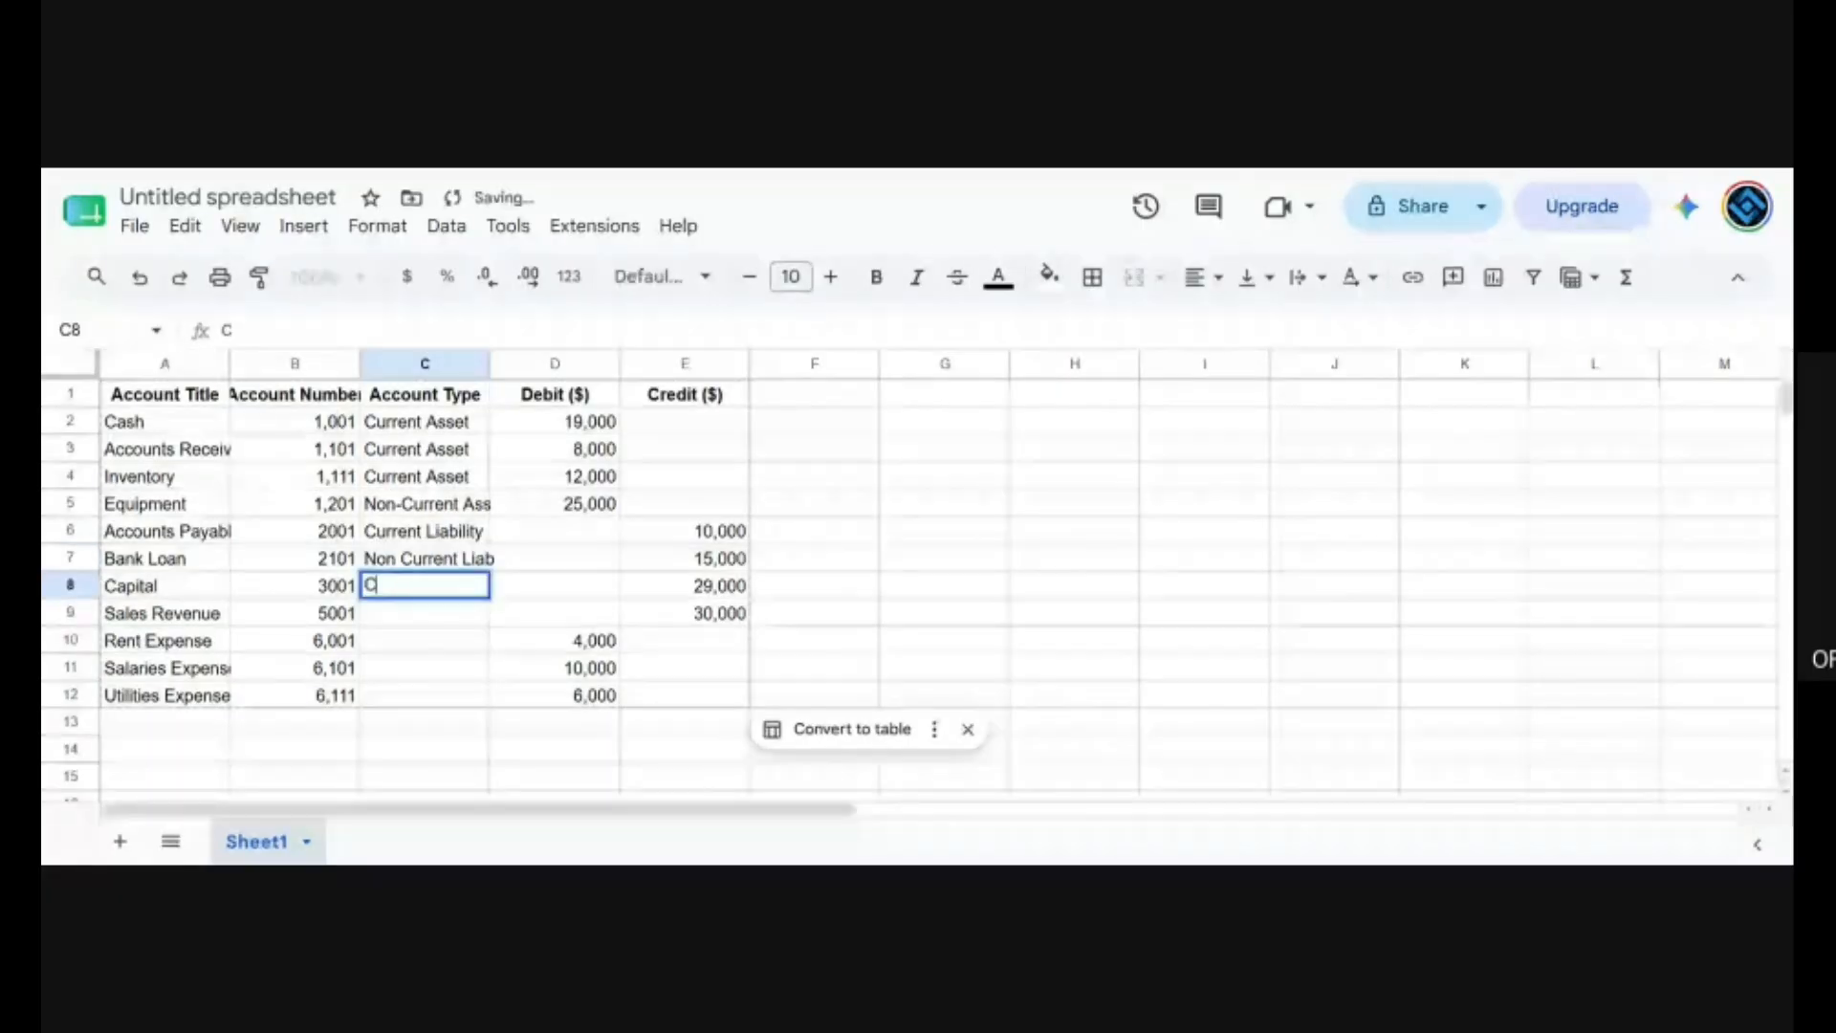
type("wners Eq")
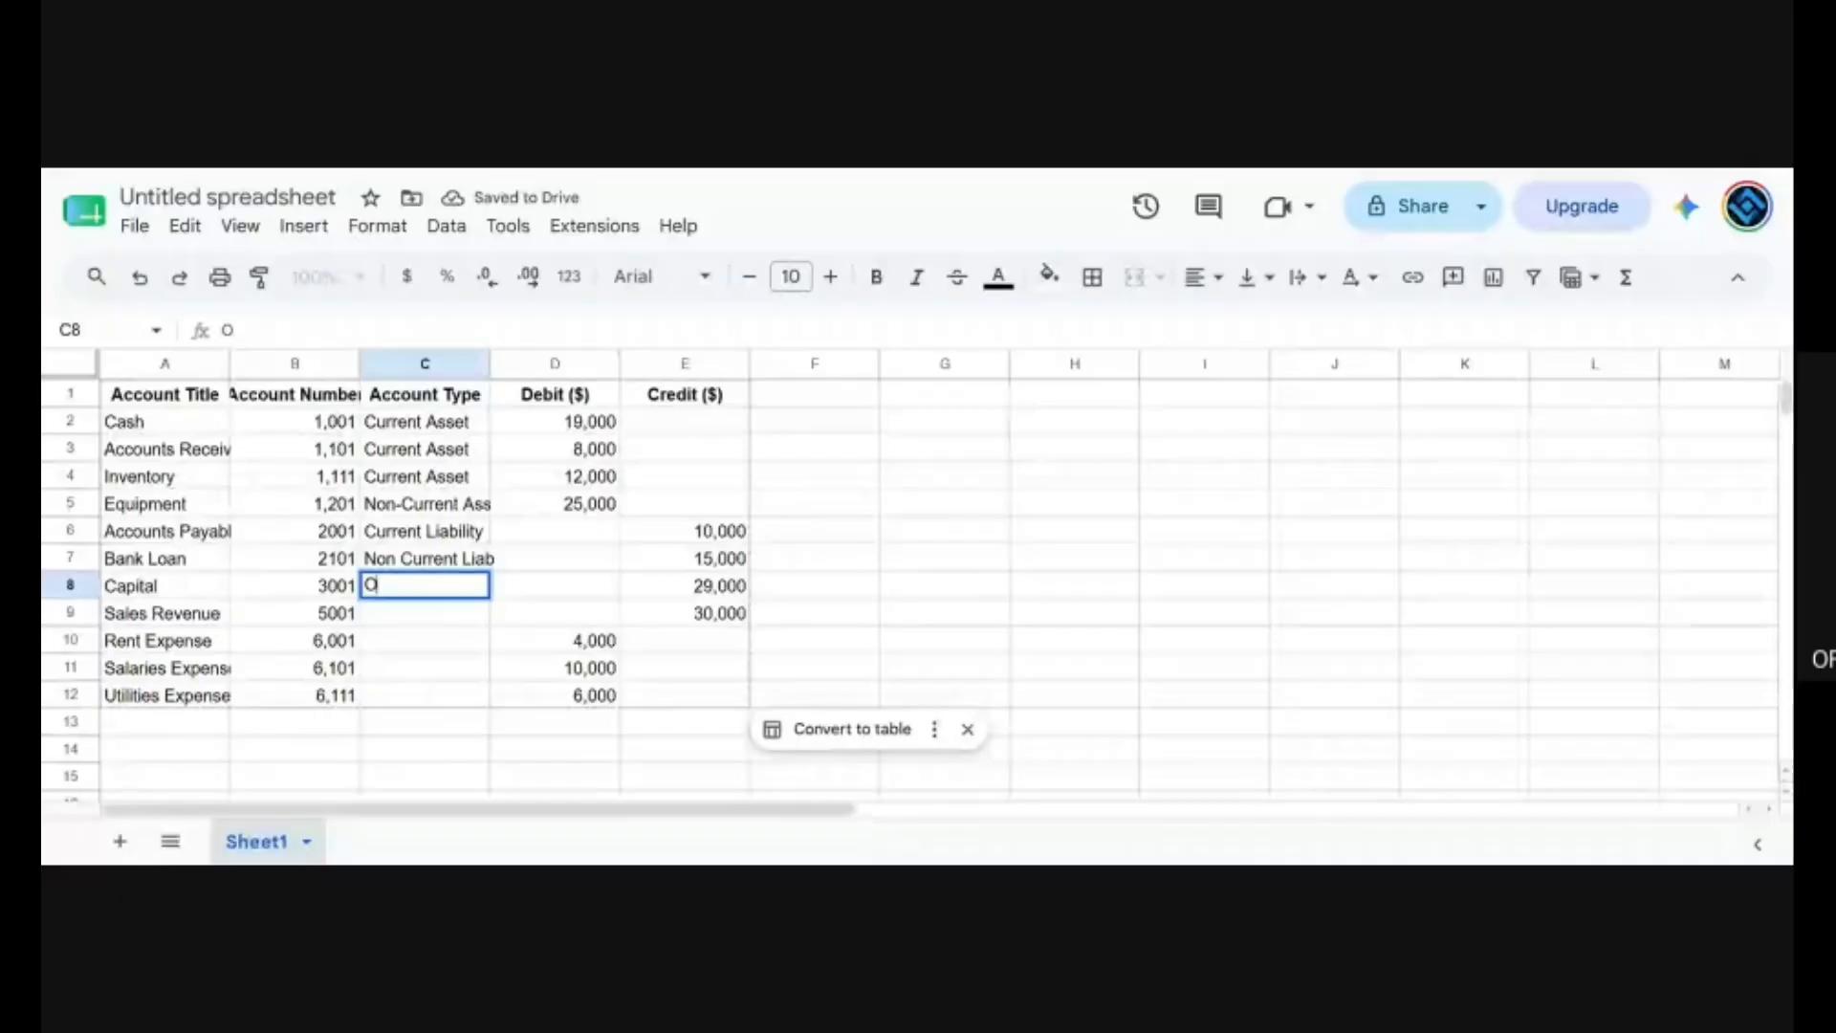
type("uity")
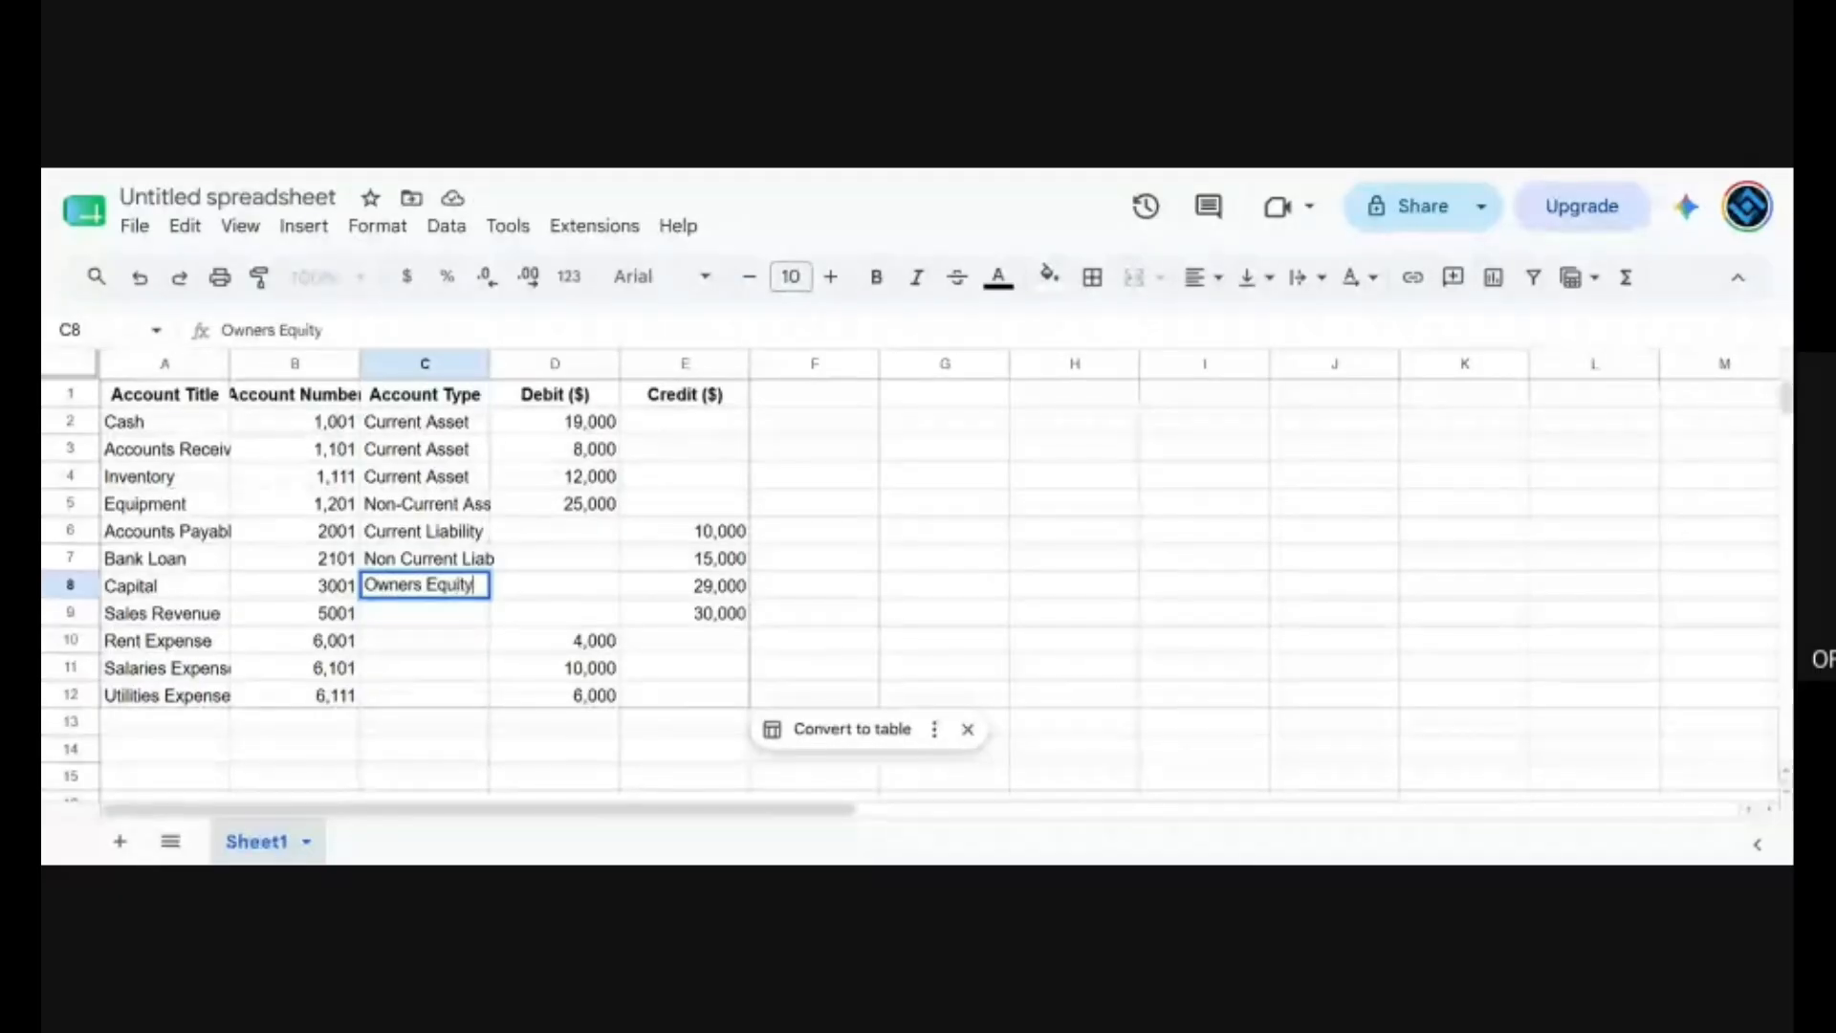
key("Return")
Set the account type for Sales Revenue to Revenue in cell C9.
type("Revenu")
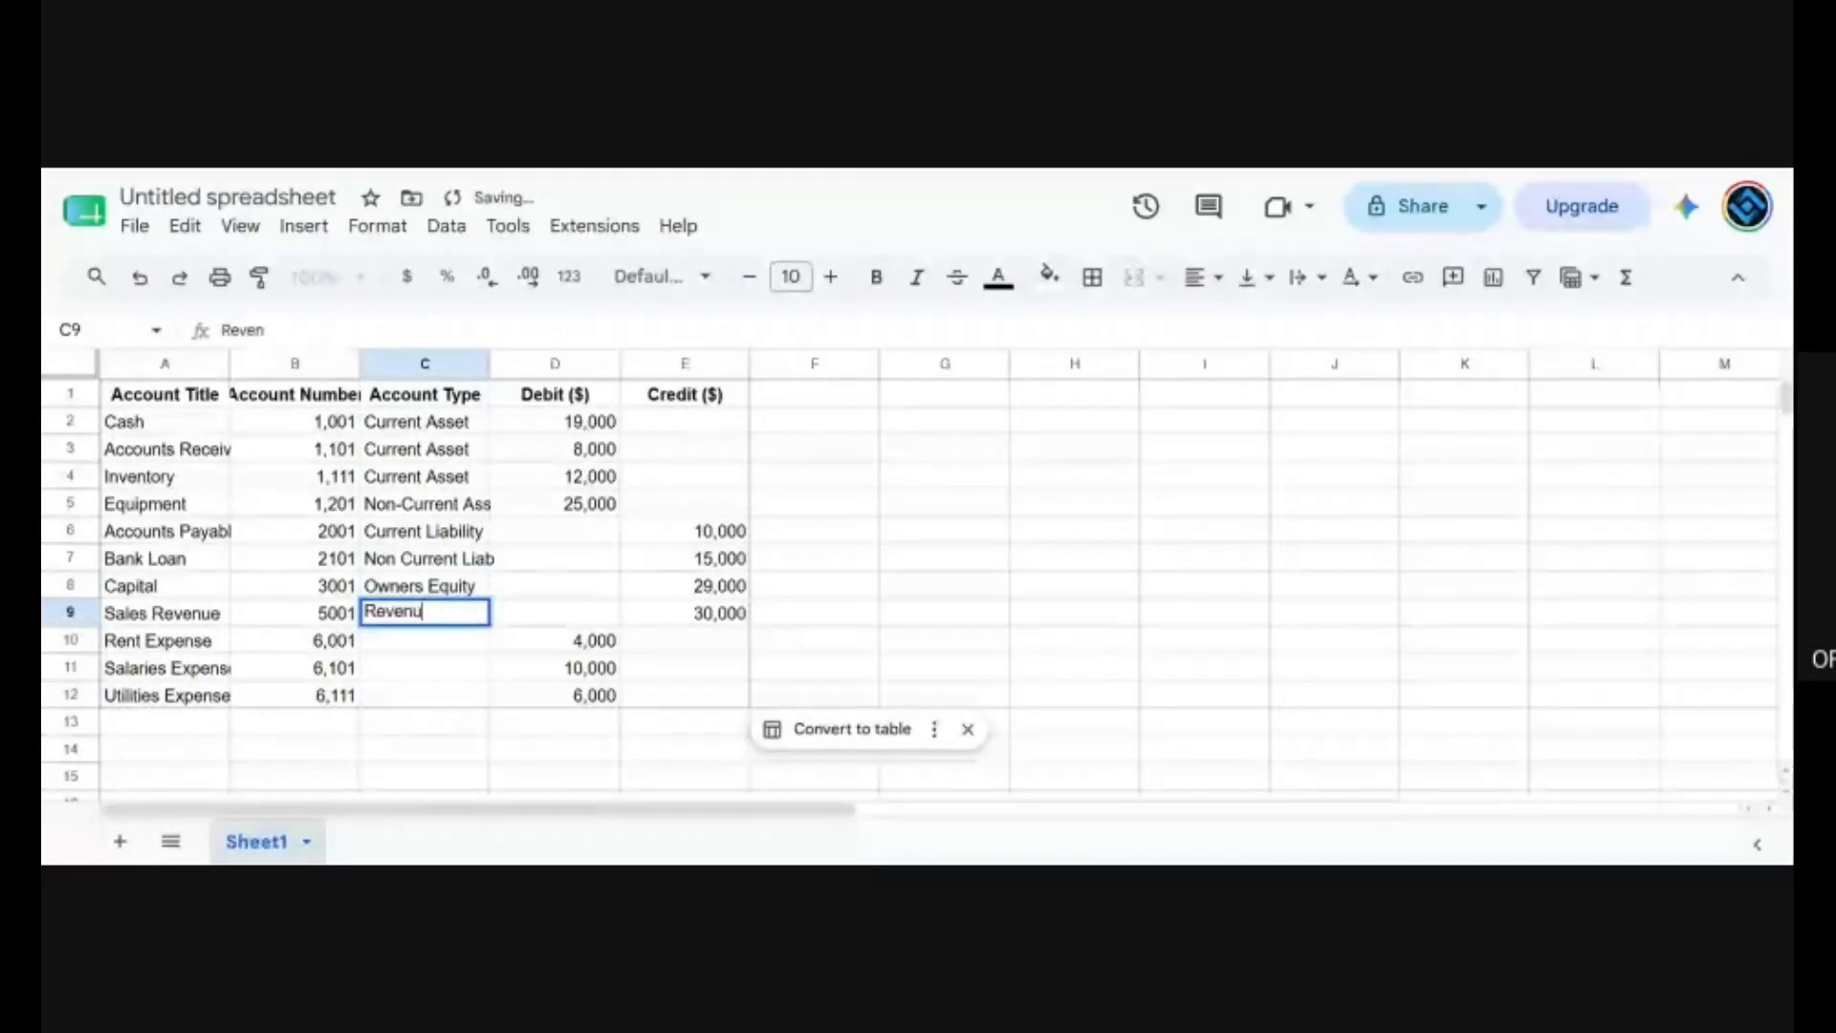
type("e")
key("Return")
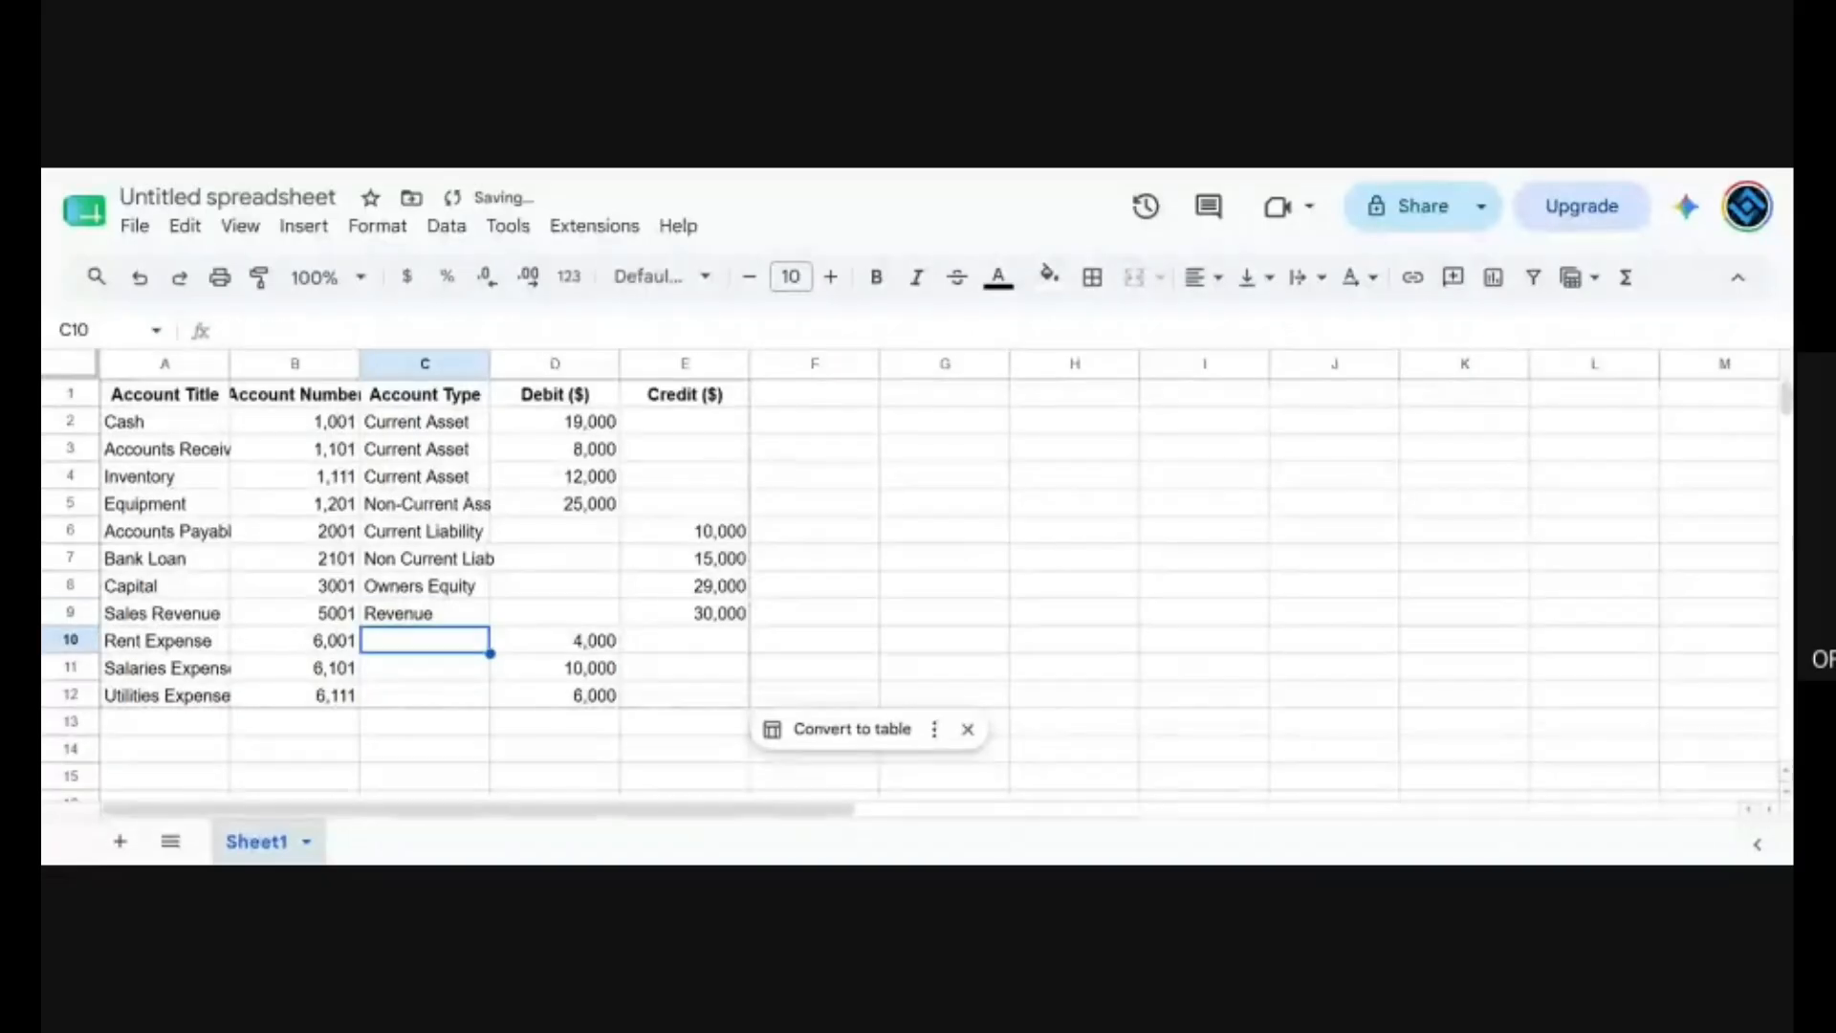
Set the account type to Expenses for the Rent, Salaries and Utilities Expense rows in cells C10 to C12.
type("Expenses")
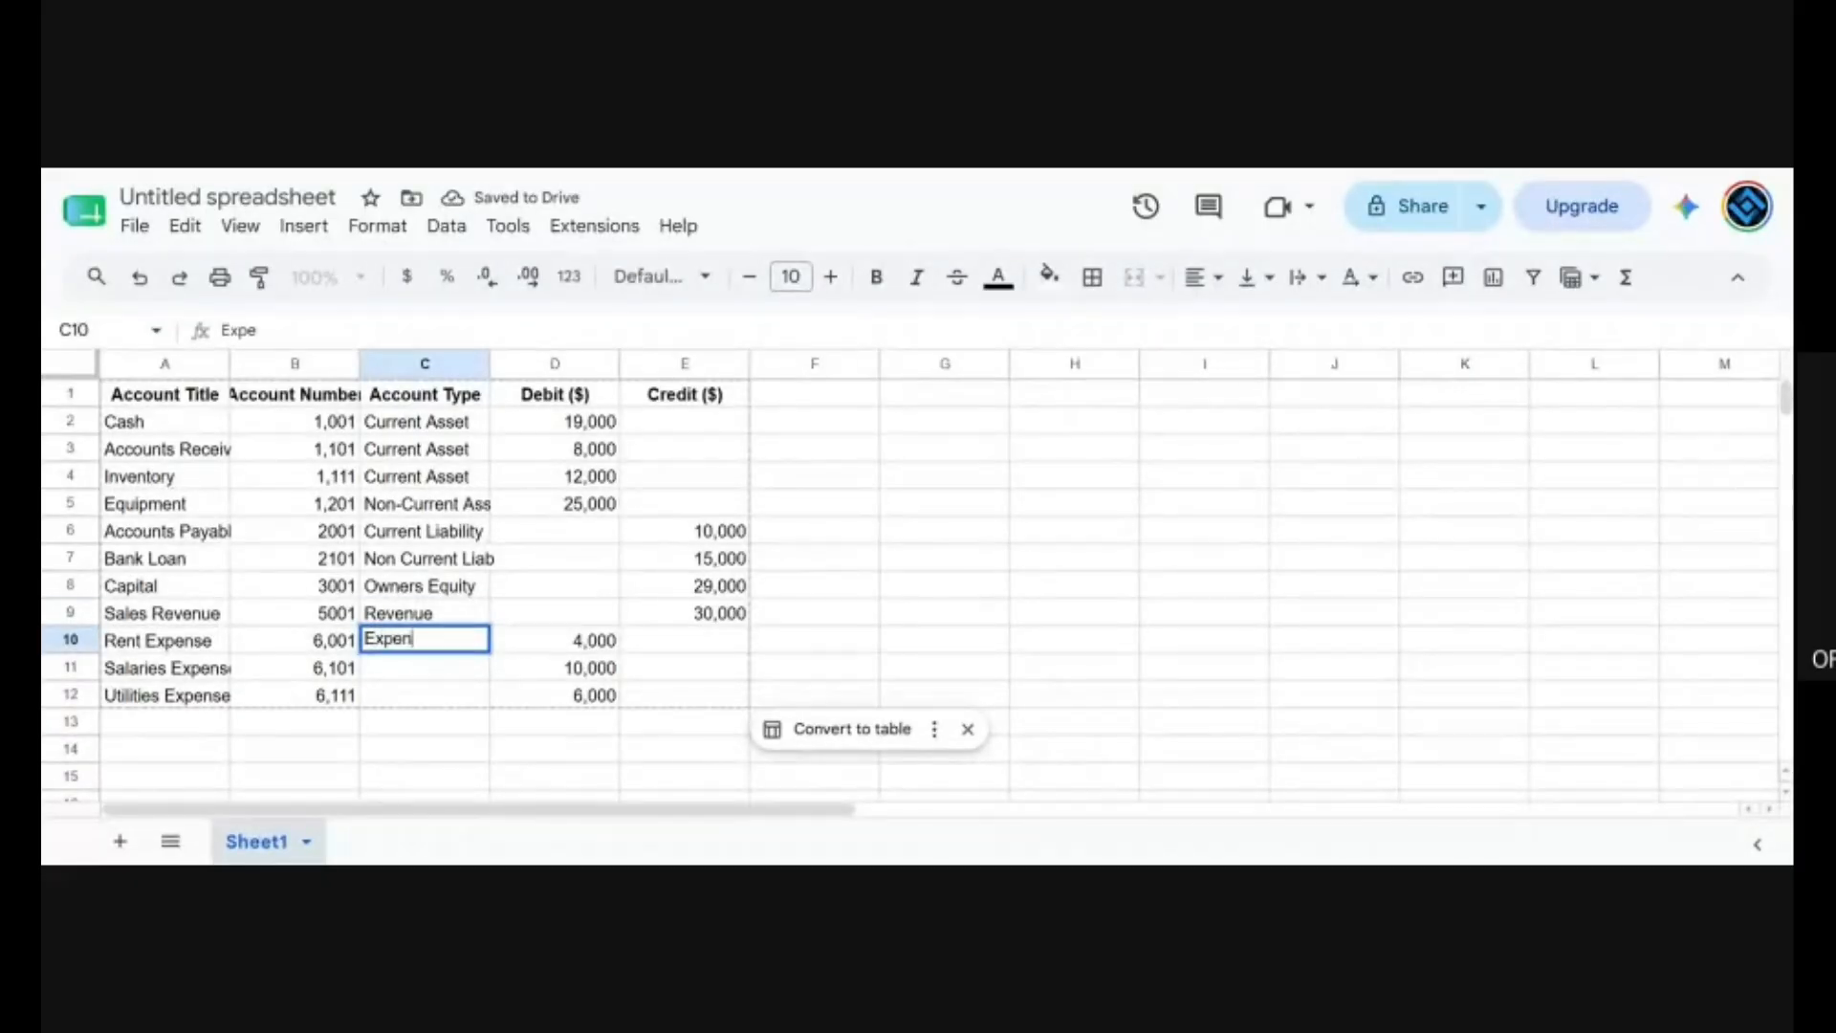
key("Return")
key("Up")
key("ctrl+c")
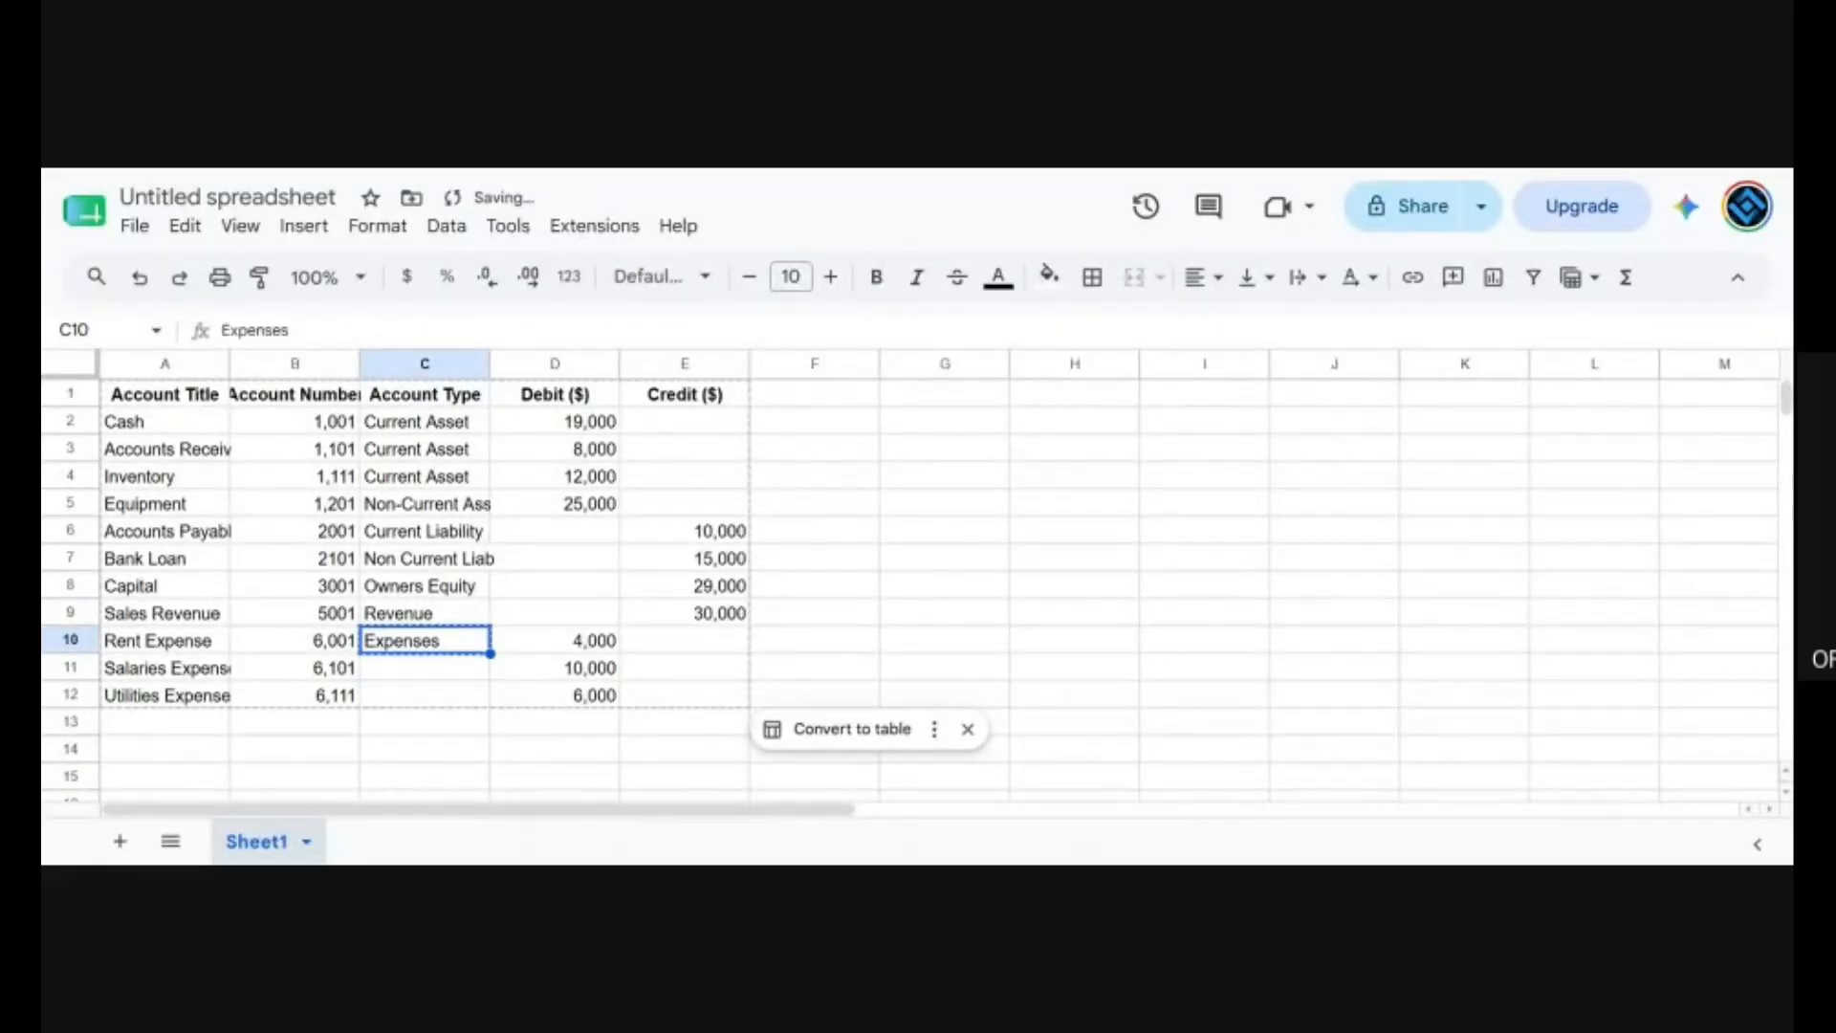
key("shift+Down")
key("shift+Down")
key("ctrl+v")
left_click(972, 555)
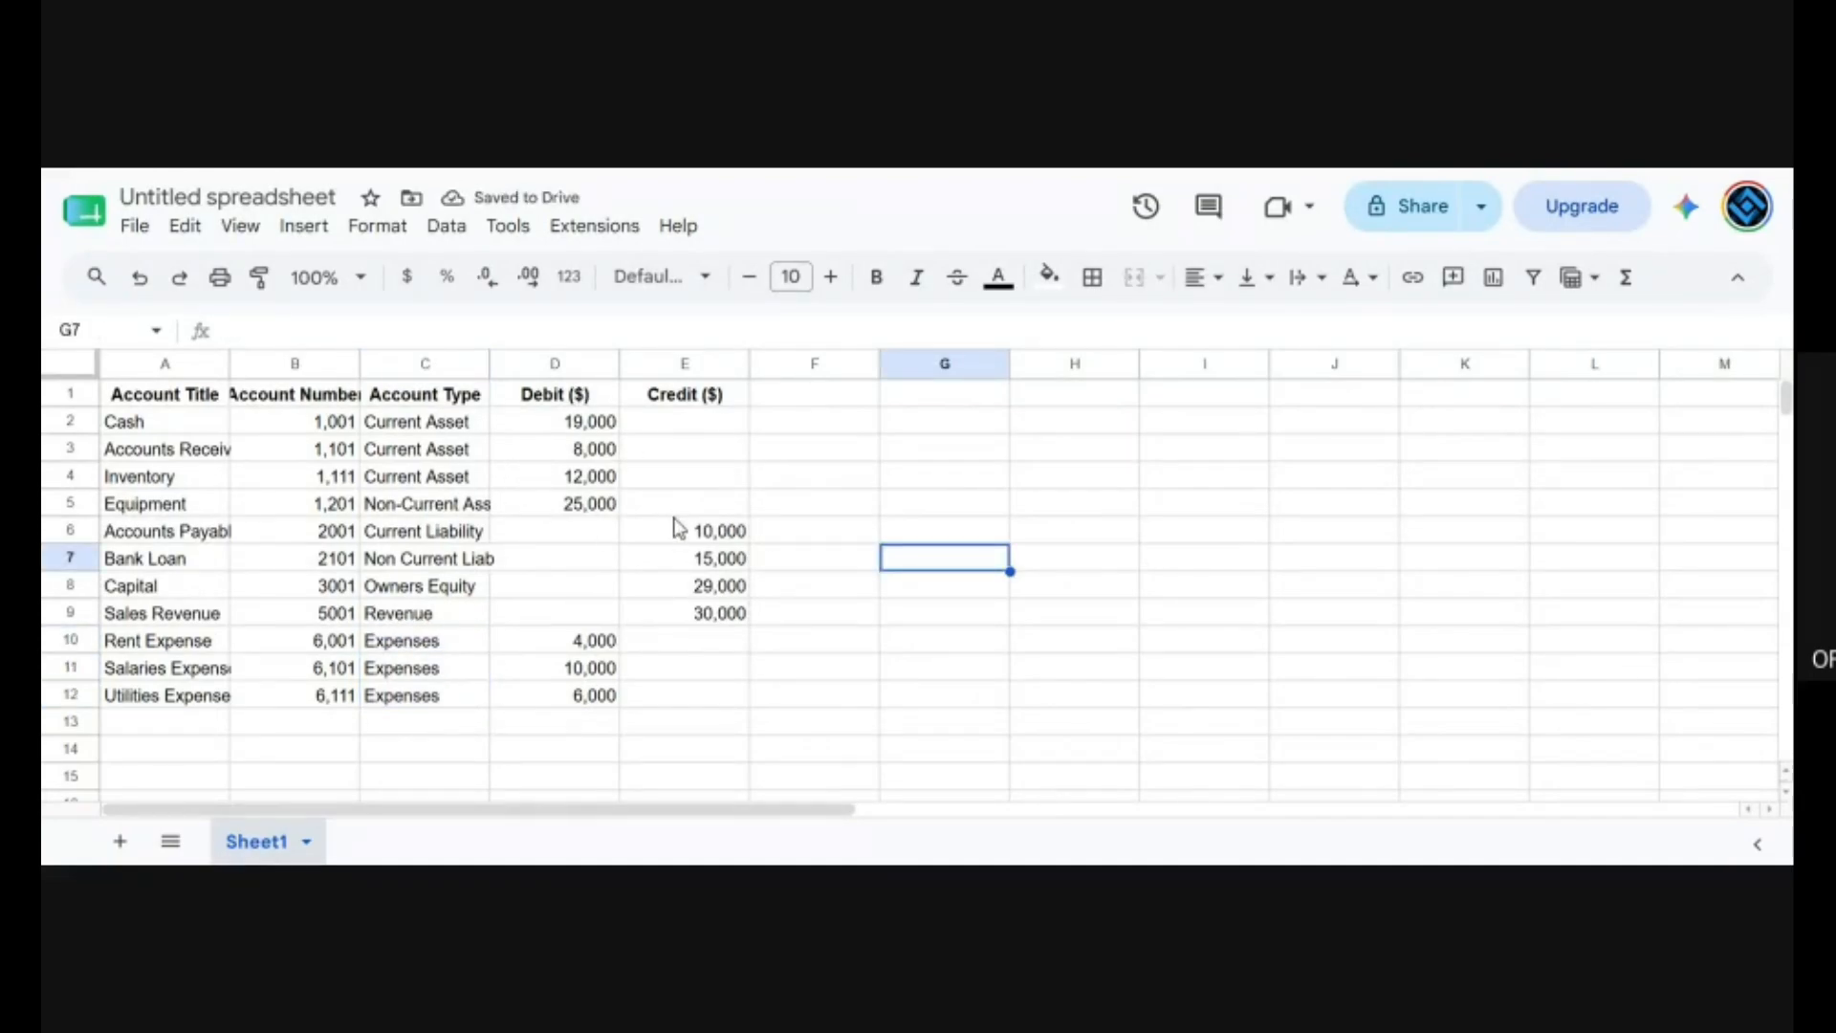
Enter the formula =D2-E2 in cell F2 to subtract the credit from the debit for Cash.
left_click(802, 427)
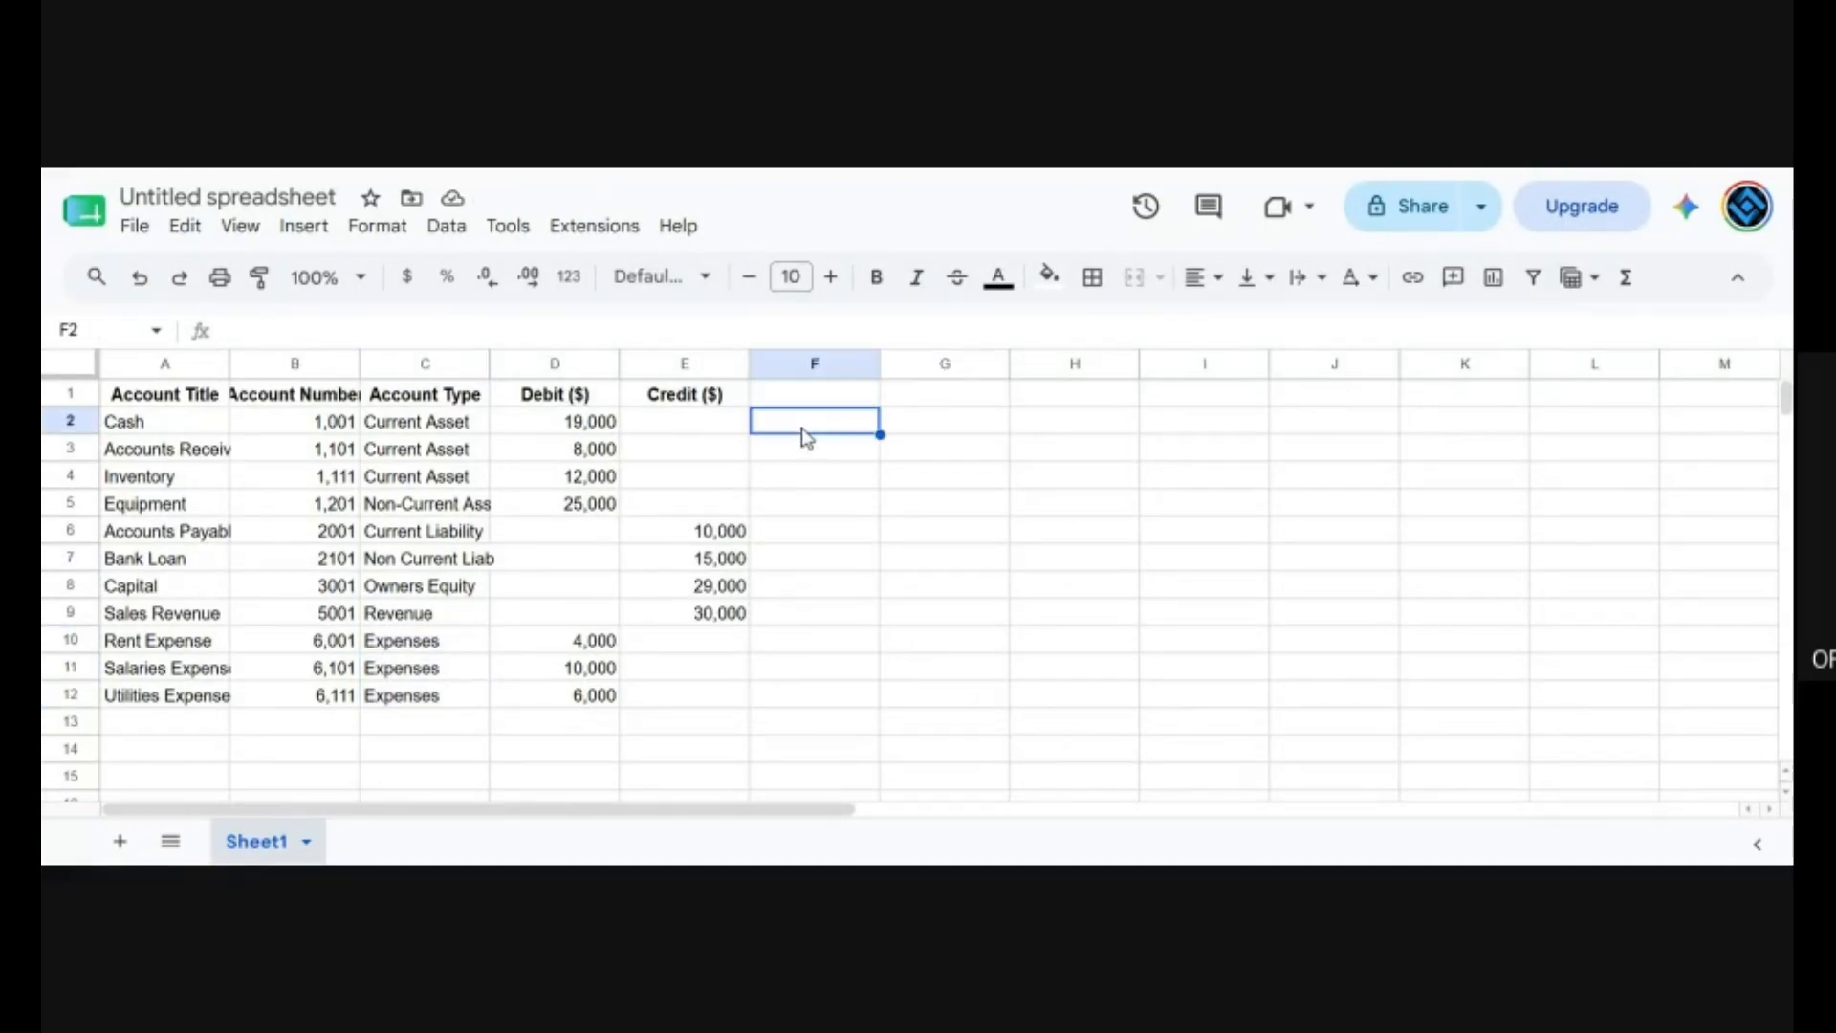
type("=")
key("Left")
key("Left")
type("-")
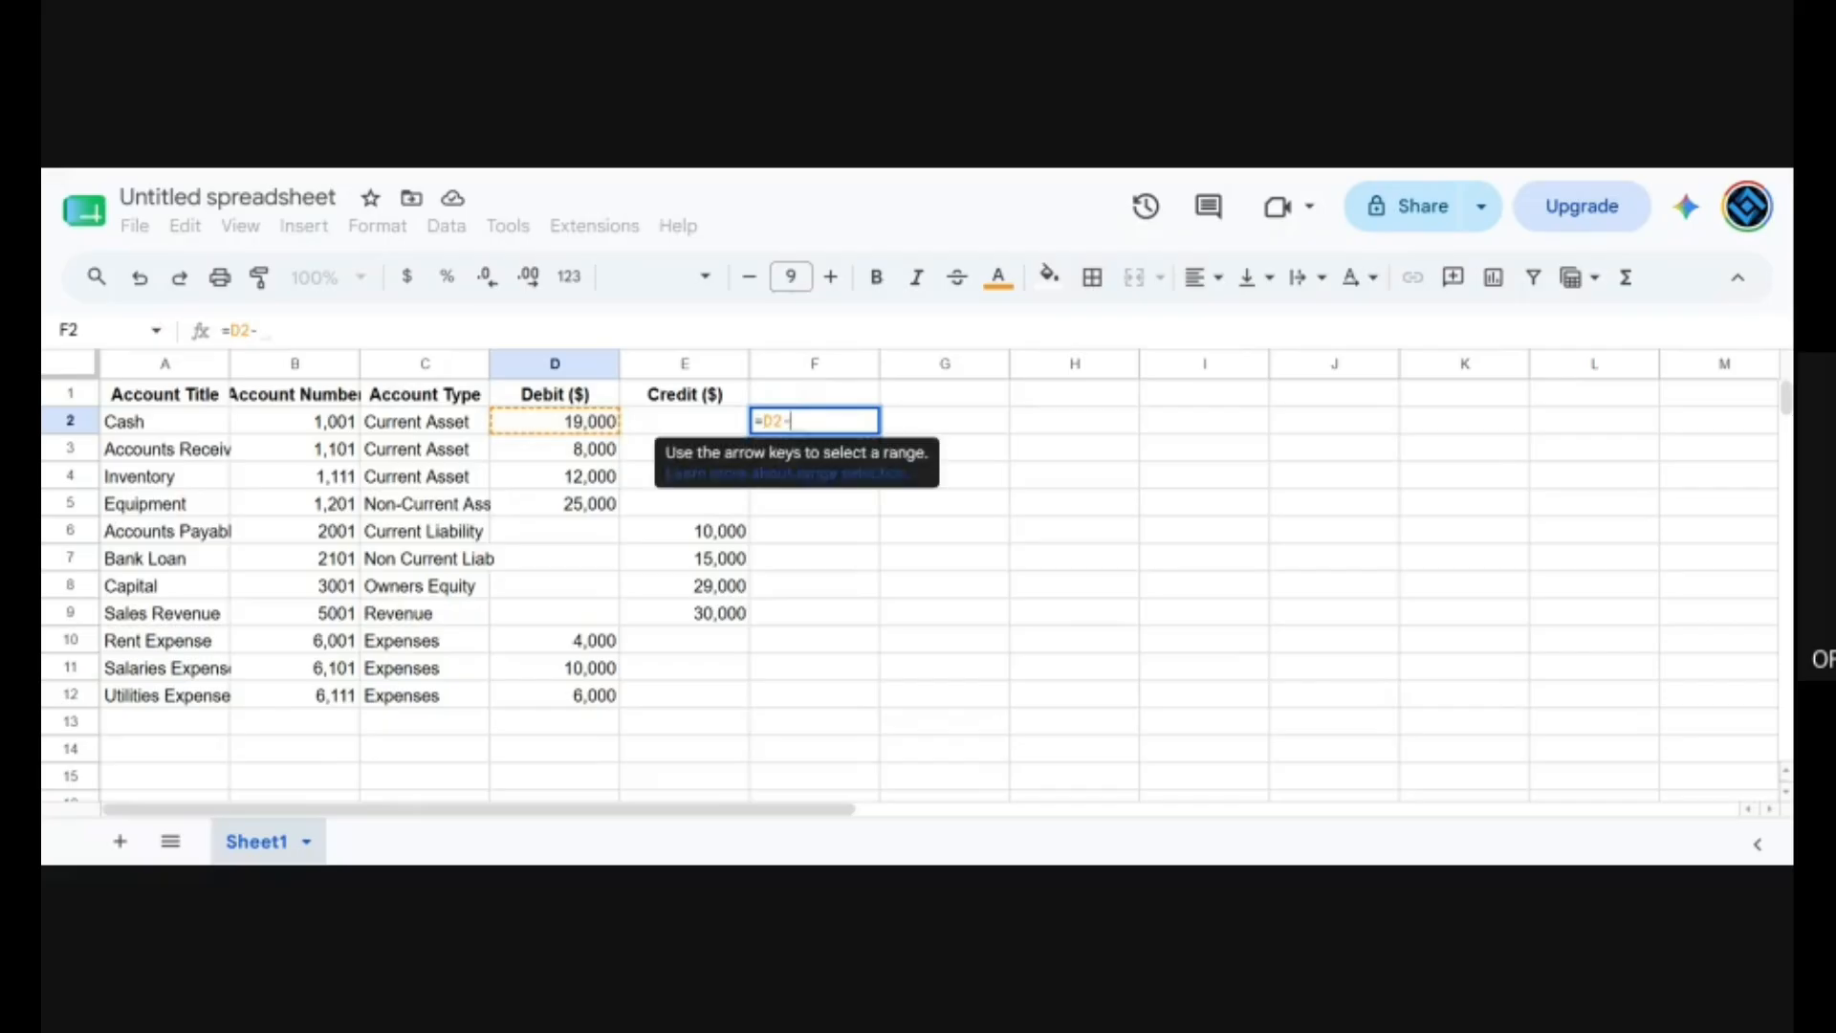
key("Left")
key("Return")
key("Down")
key("Up")
key("Up")
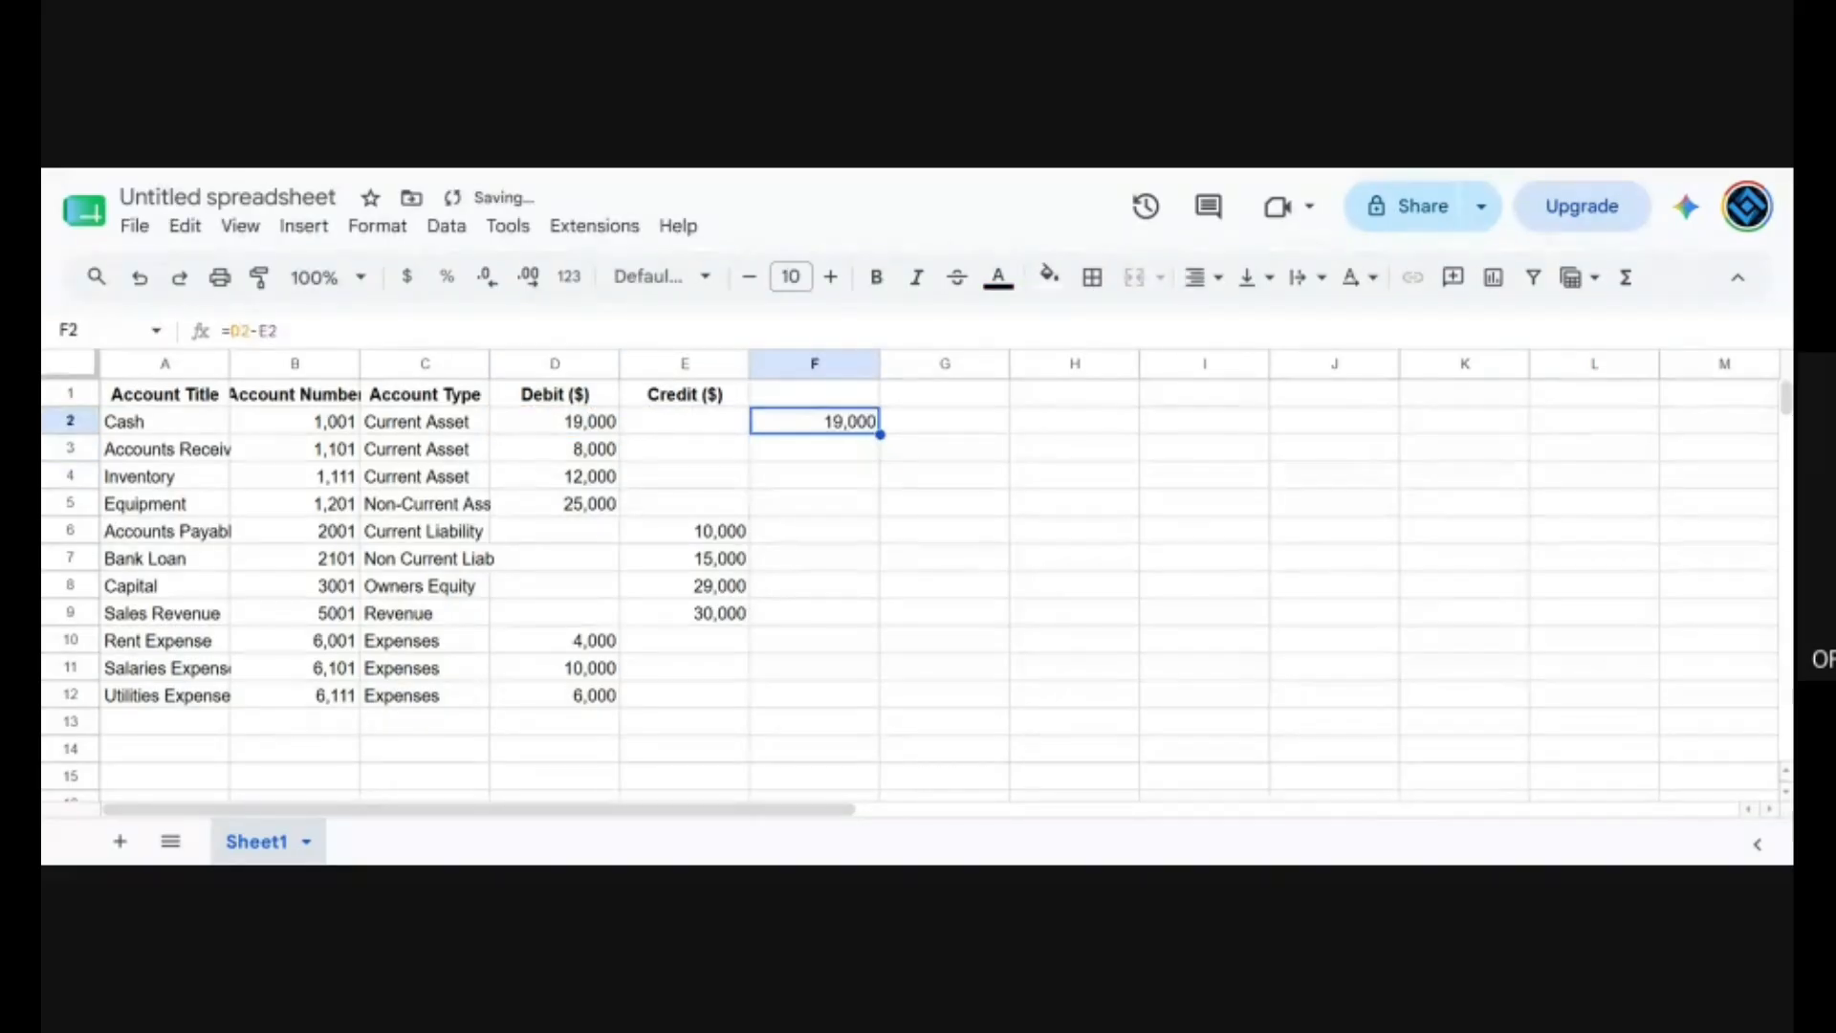
Copy the debit-minus-credit formula from F2 down through F12 for all the remaining accounts.
key("ctrl+c")
key("shift+Down")
key("shift+Down")
key("shift+Down")
key("shift+Down")
key("shift+Down")
key("shift+Down")
key("shift+Down")
key("shift+Down")
key("shift+Down")
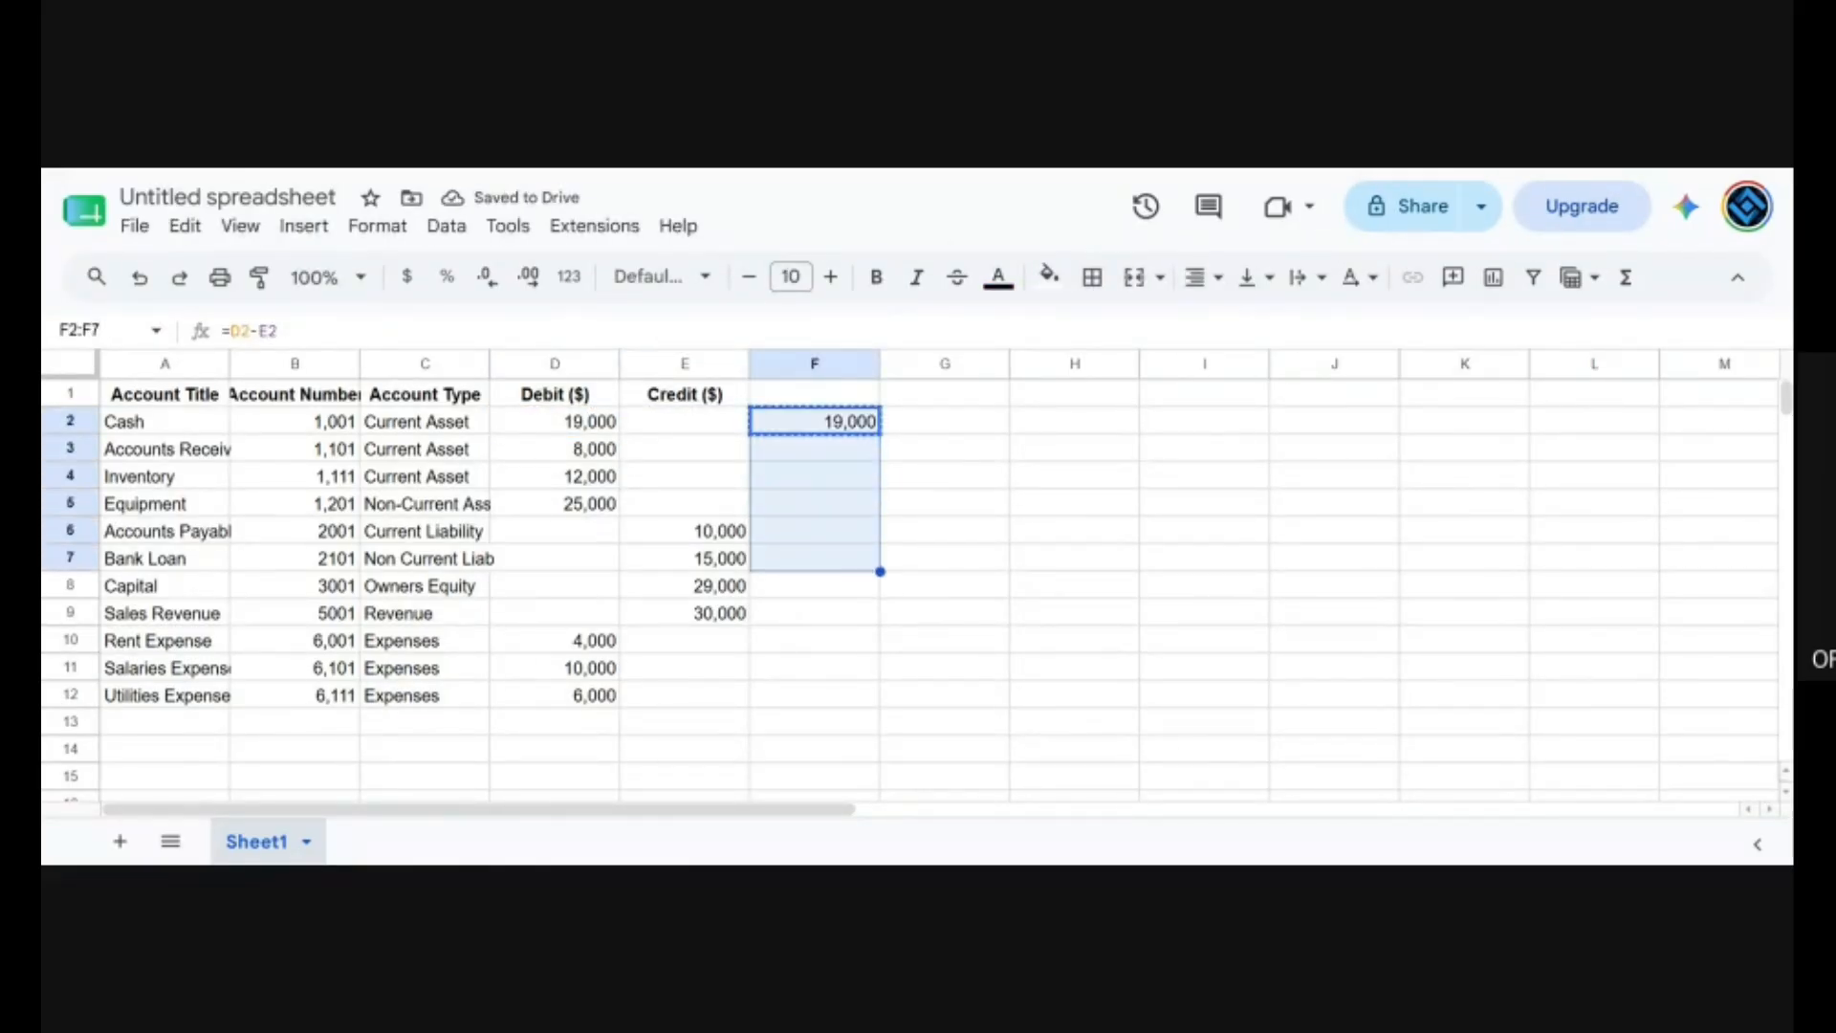
key("shift+Down")
key("ctrl+v")
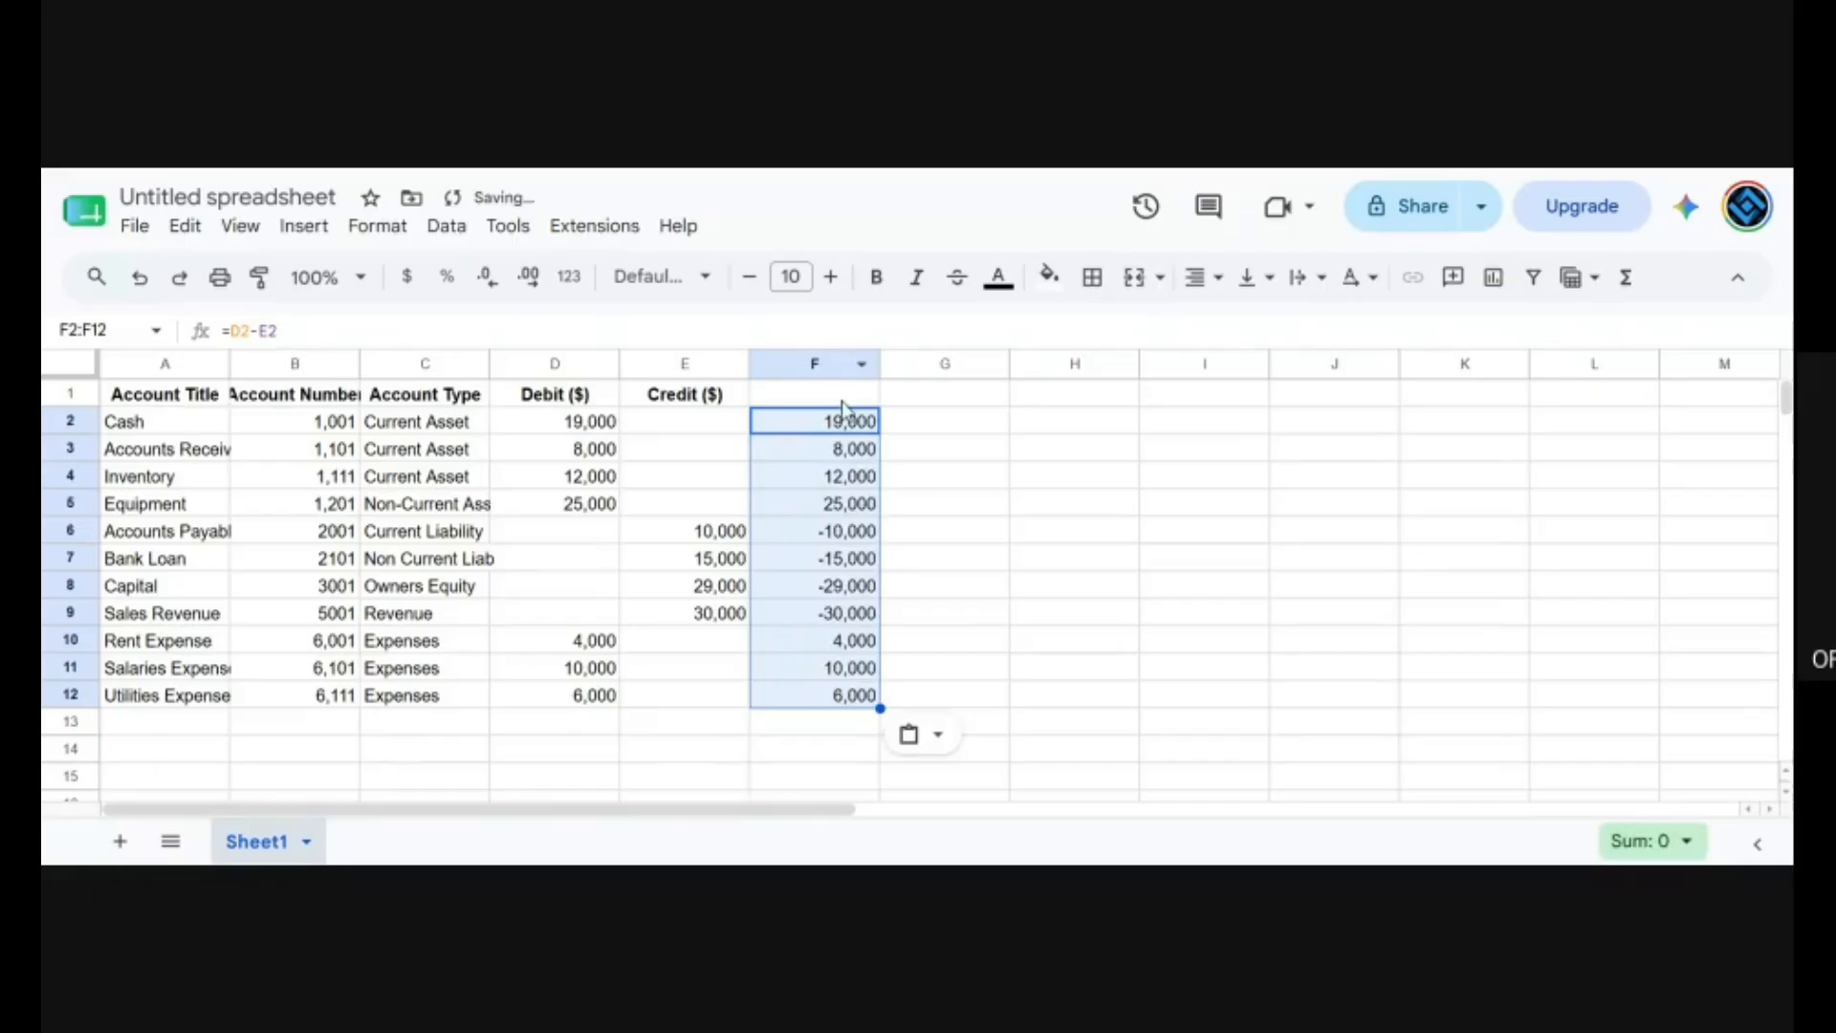
Move the debit-minus-credit column directly before the Debit ($) column and give it the bold header Amount.
left_click_drag(837, 372, 554, 364)
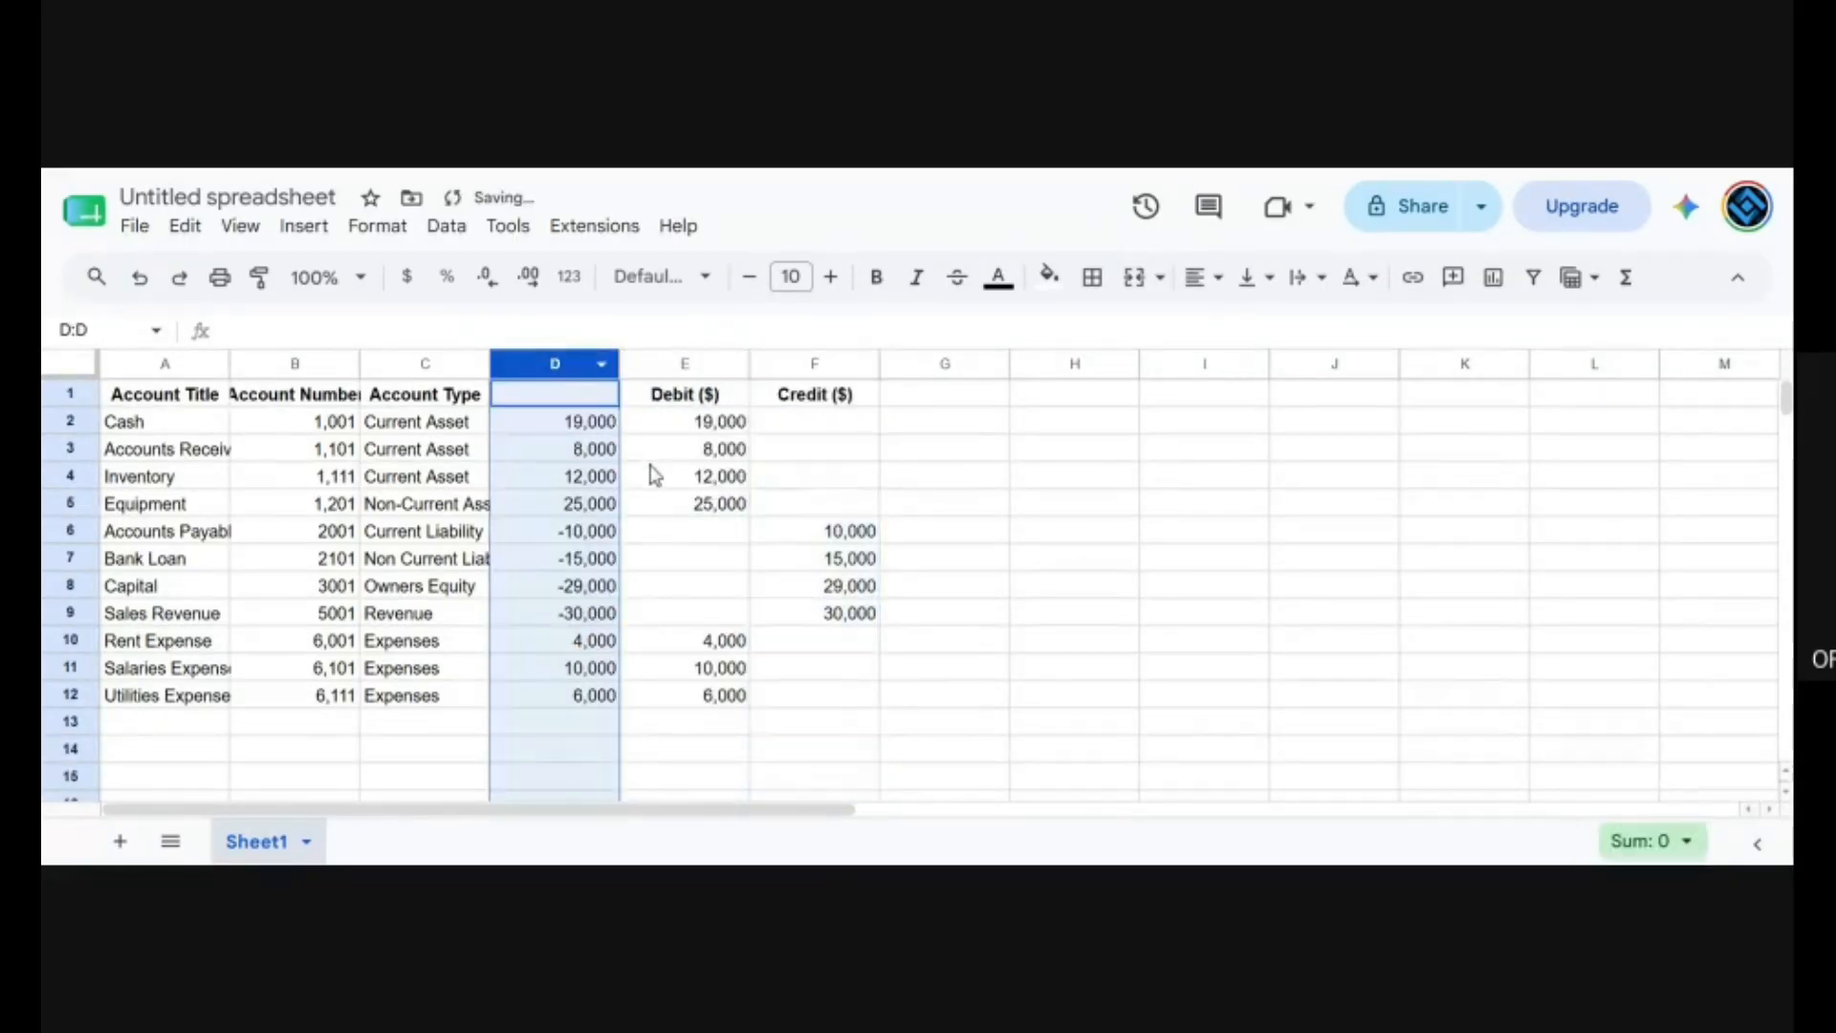
left_click(566, 399)
type("Amount")
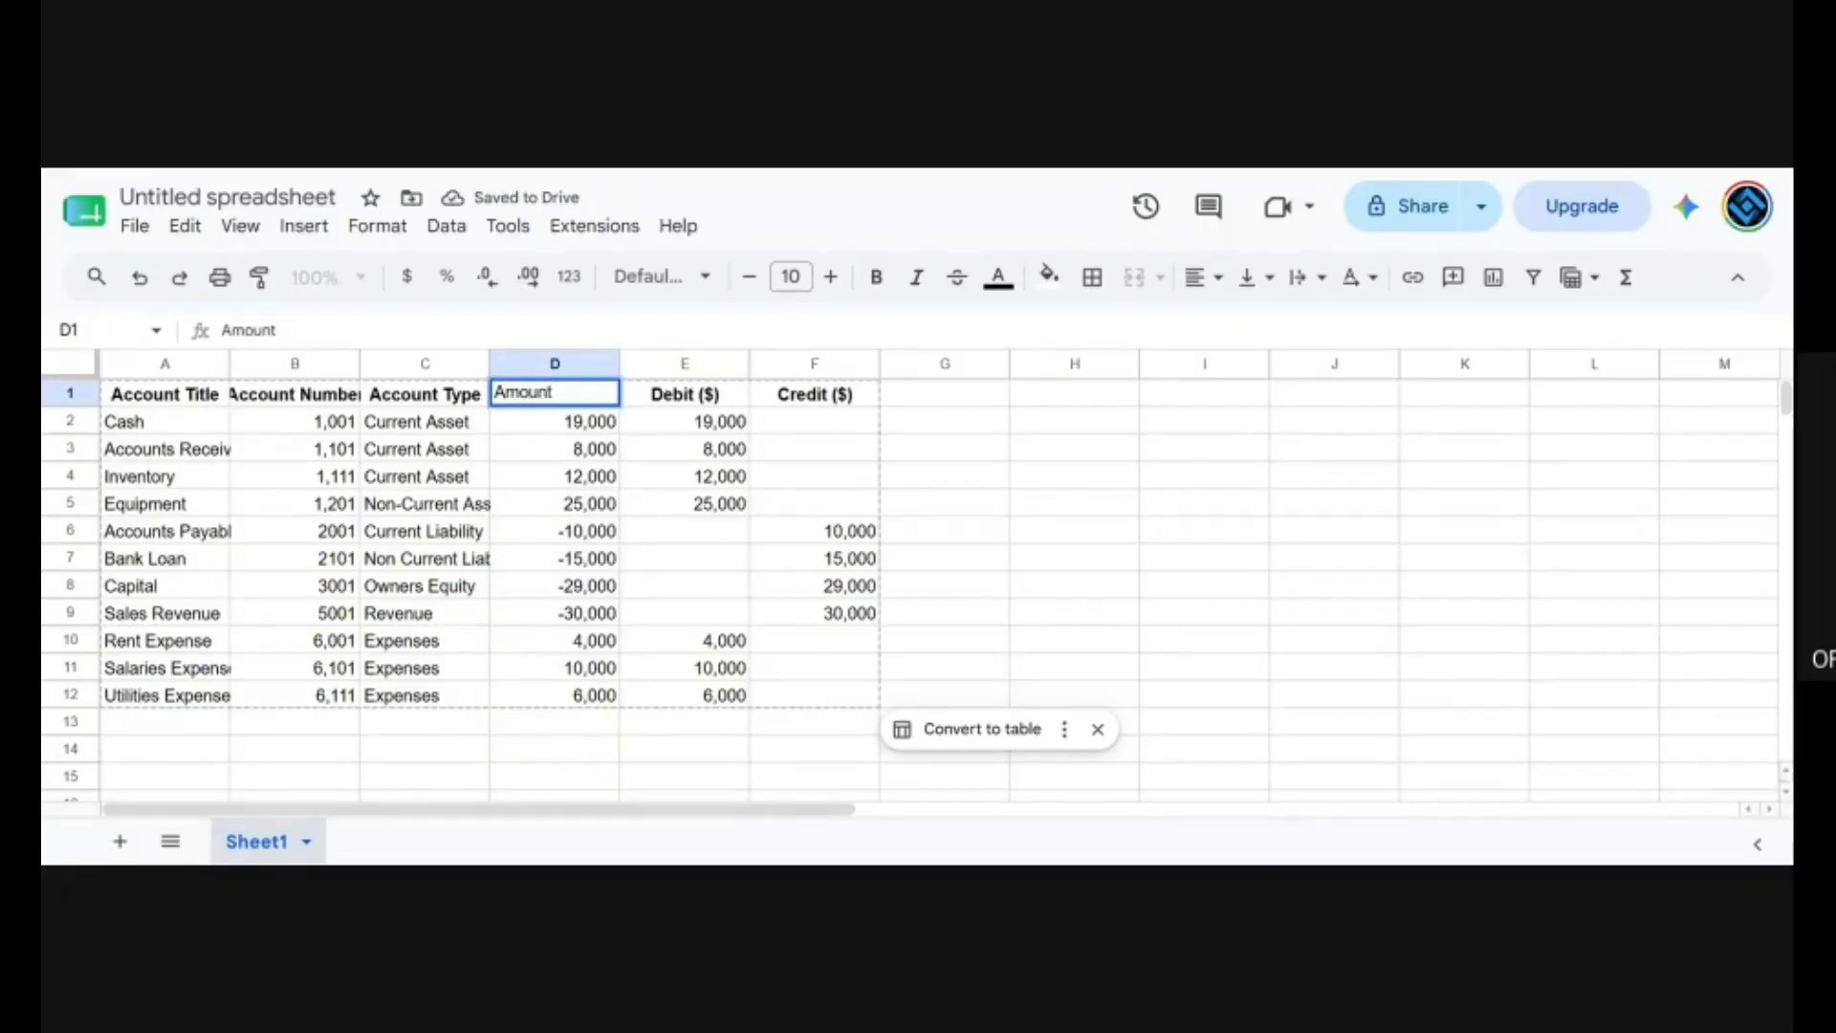
key("Return")
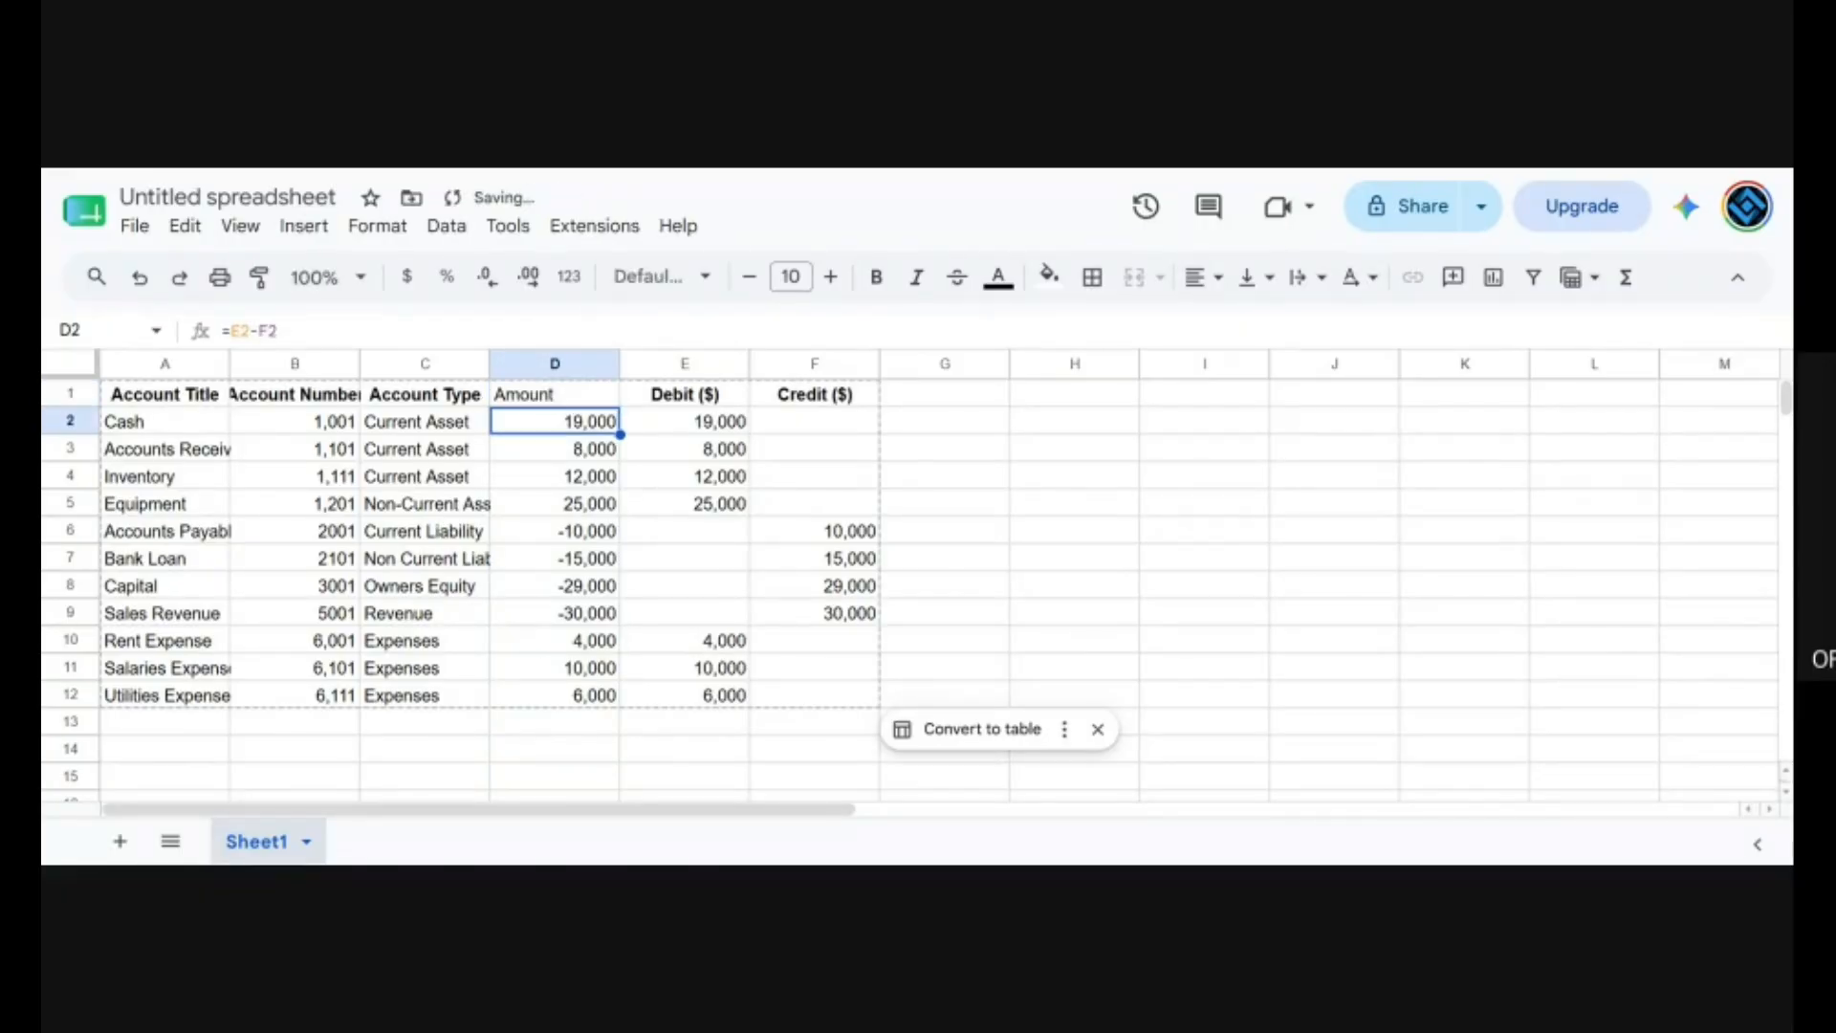
key("Up")
key("ctrl+b")
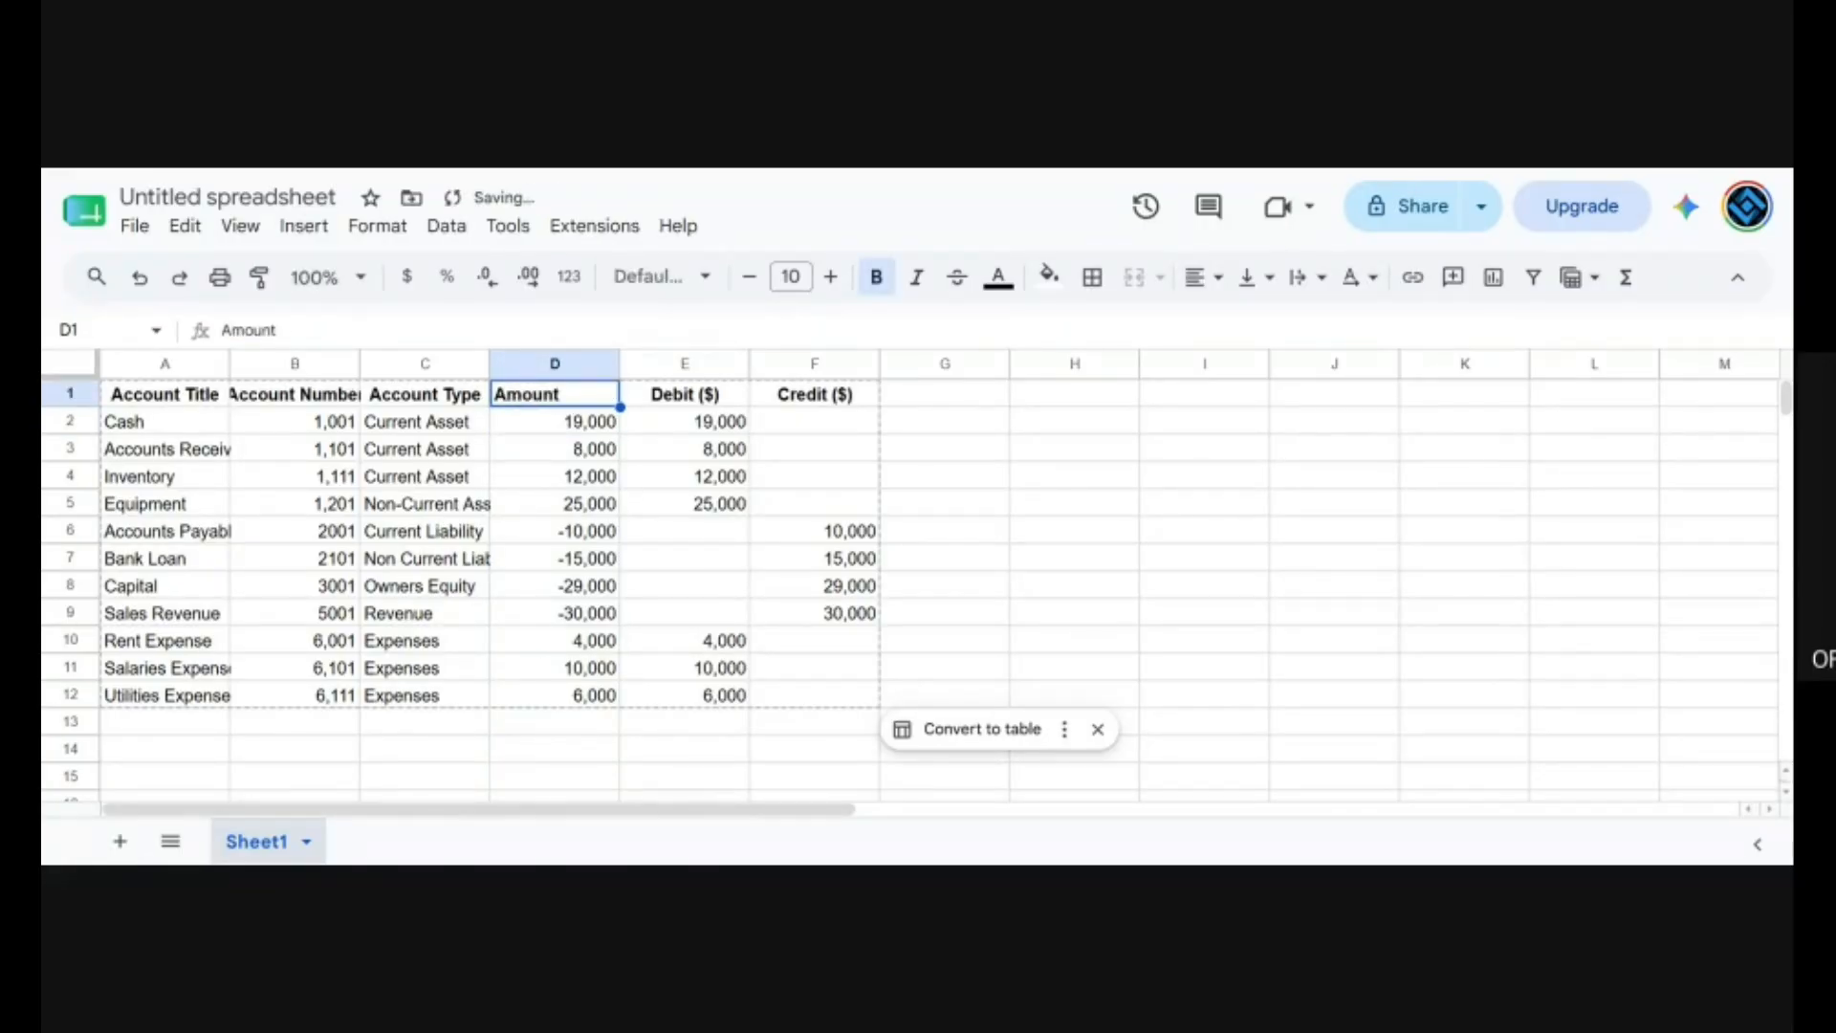
left_click(1087, 650)
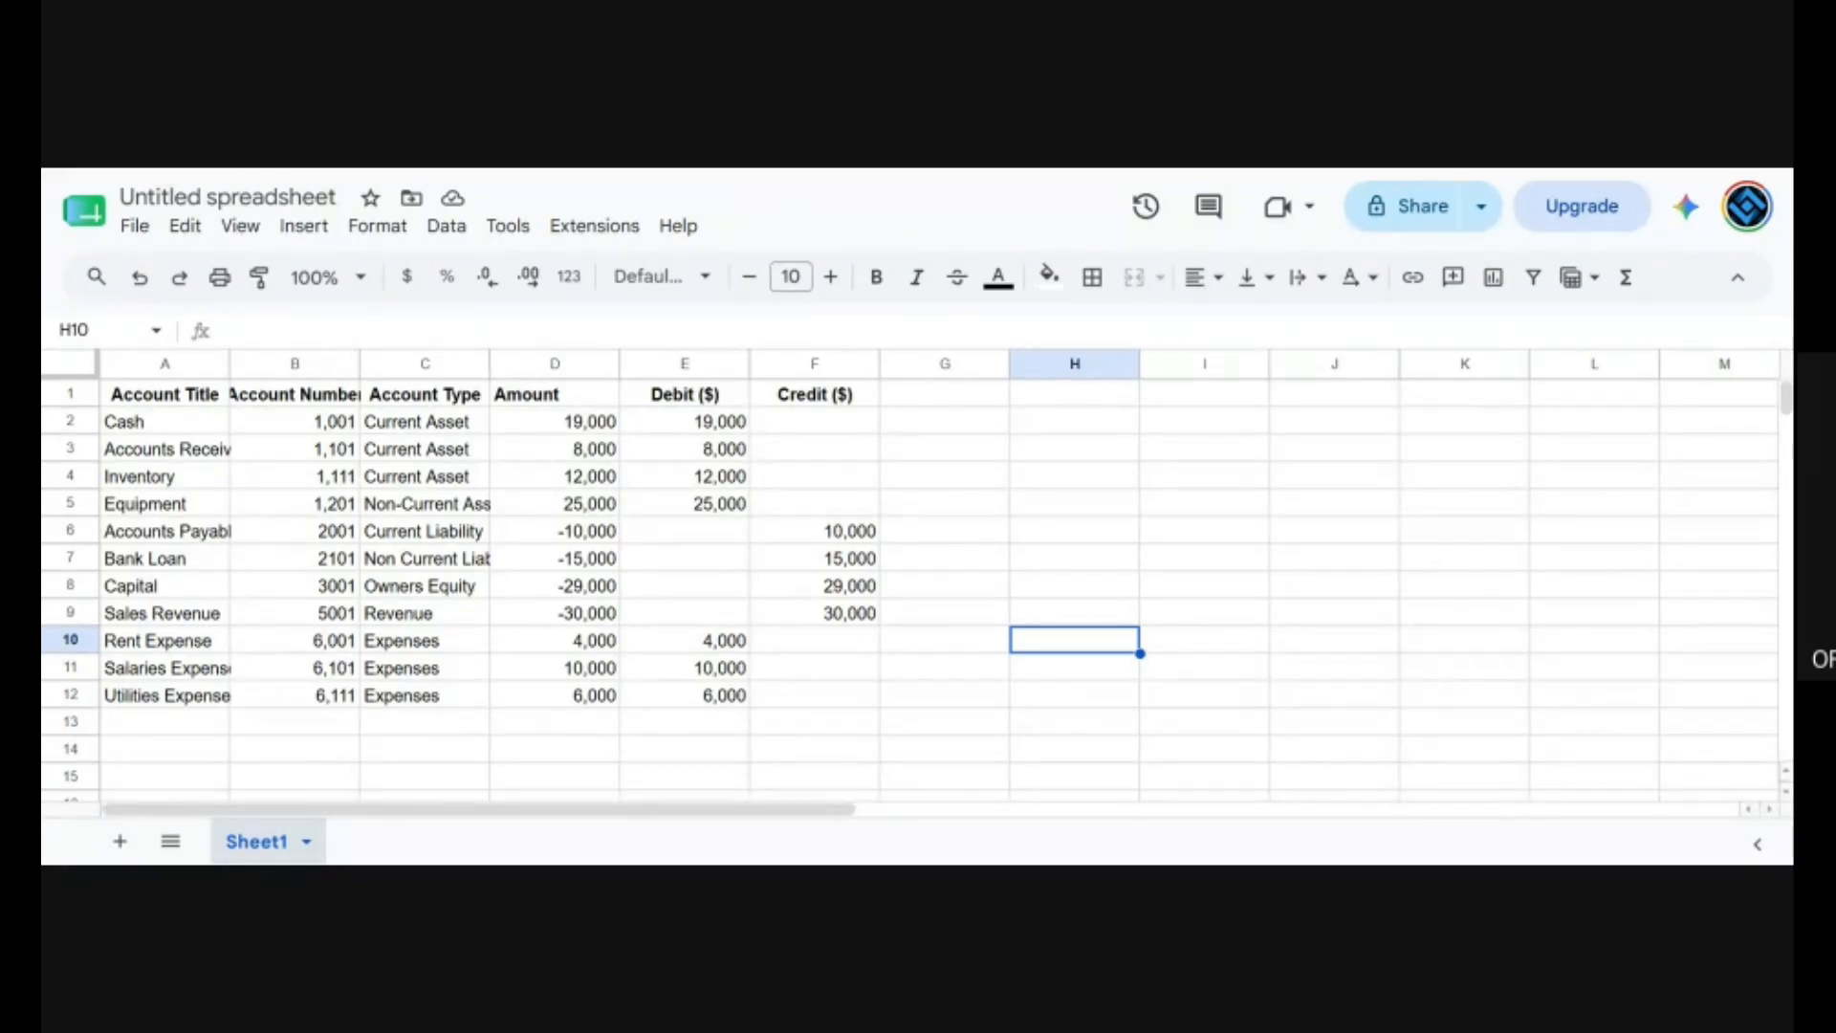
Download the spreadsheet as a Comma Separated Values (.csv) file.
left_click(135, 228)
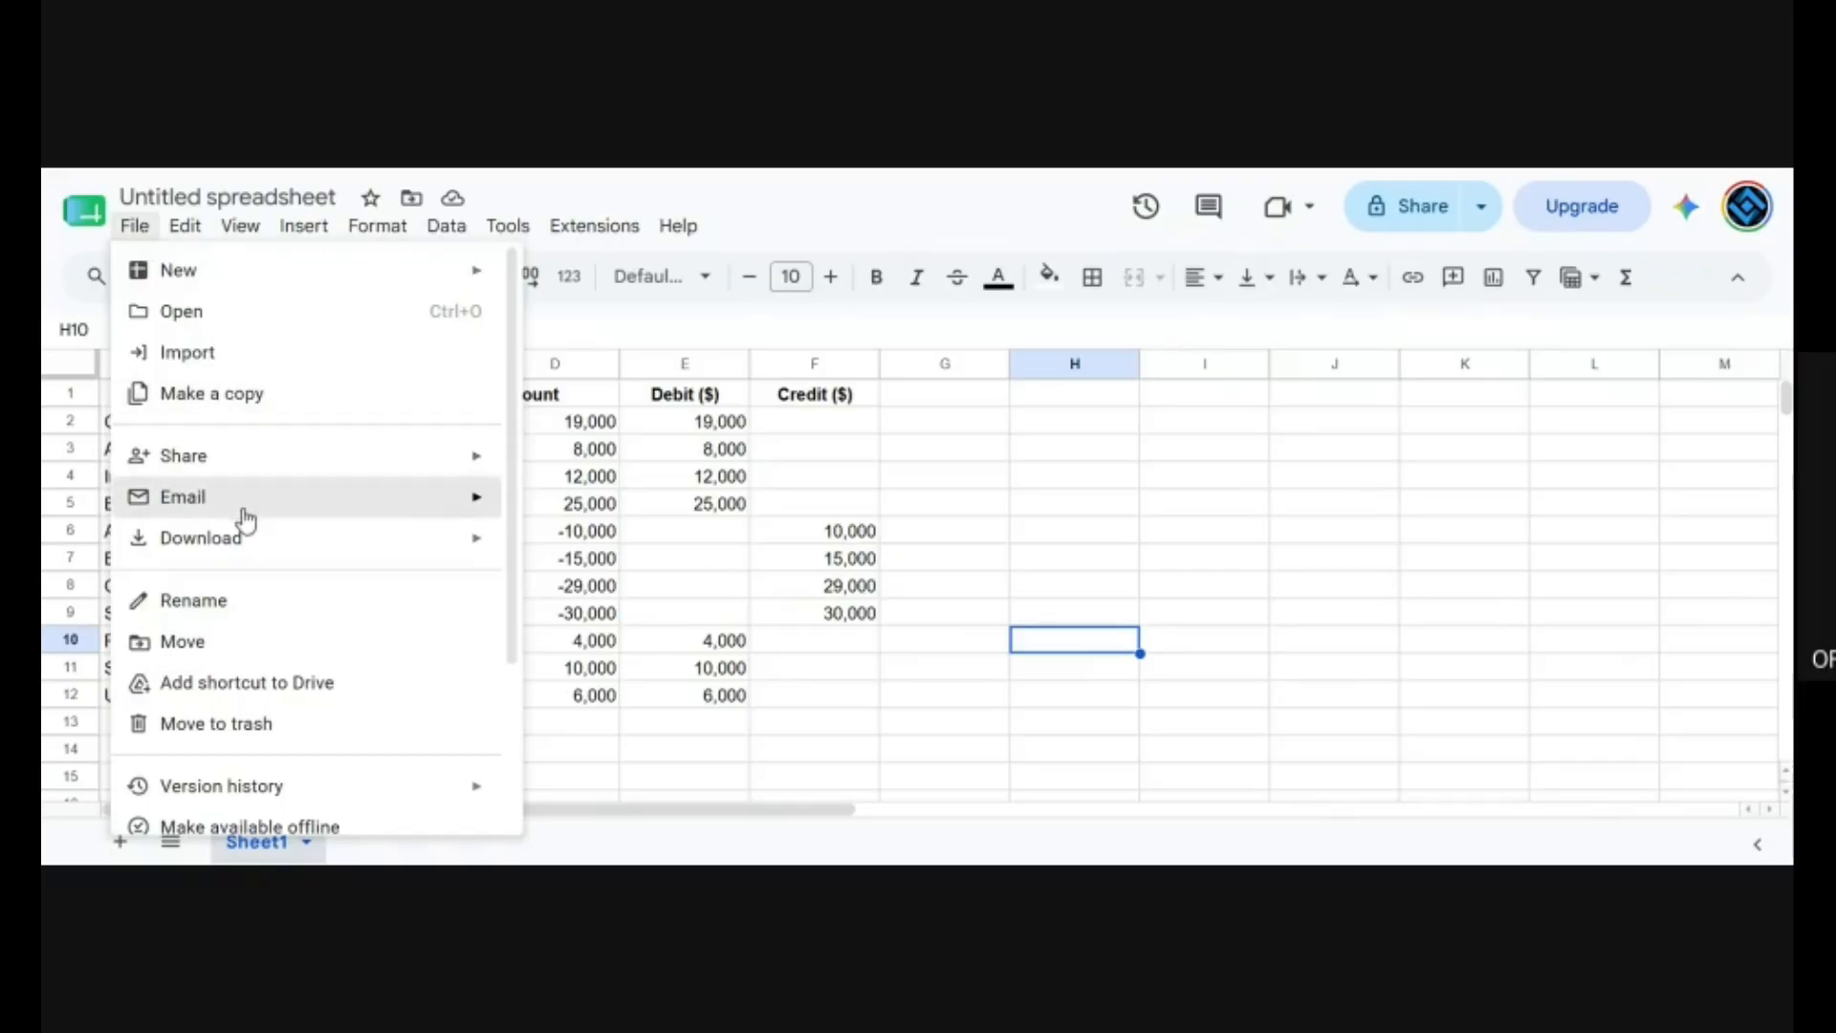
mouse_move(306, 543)
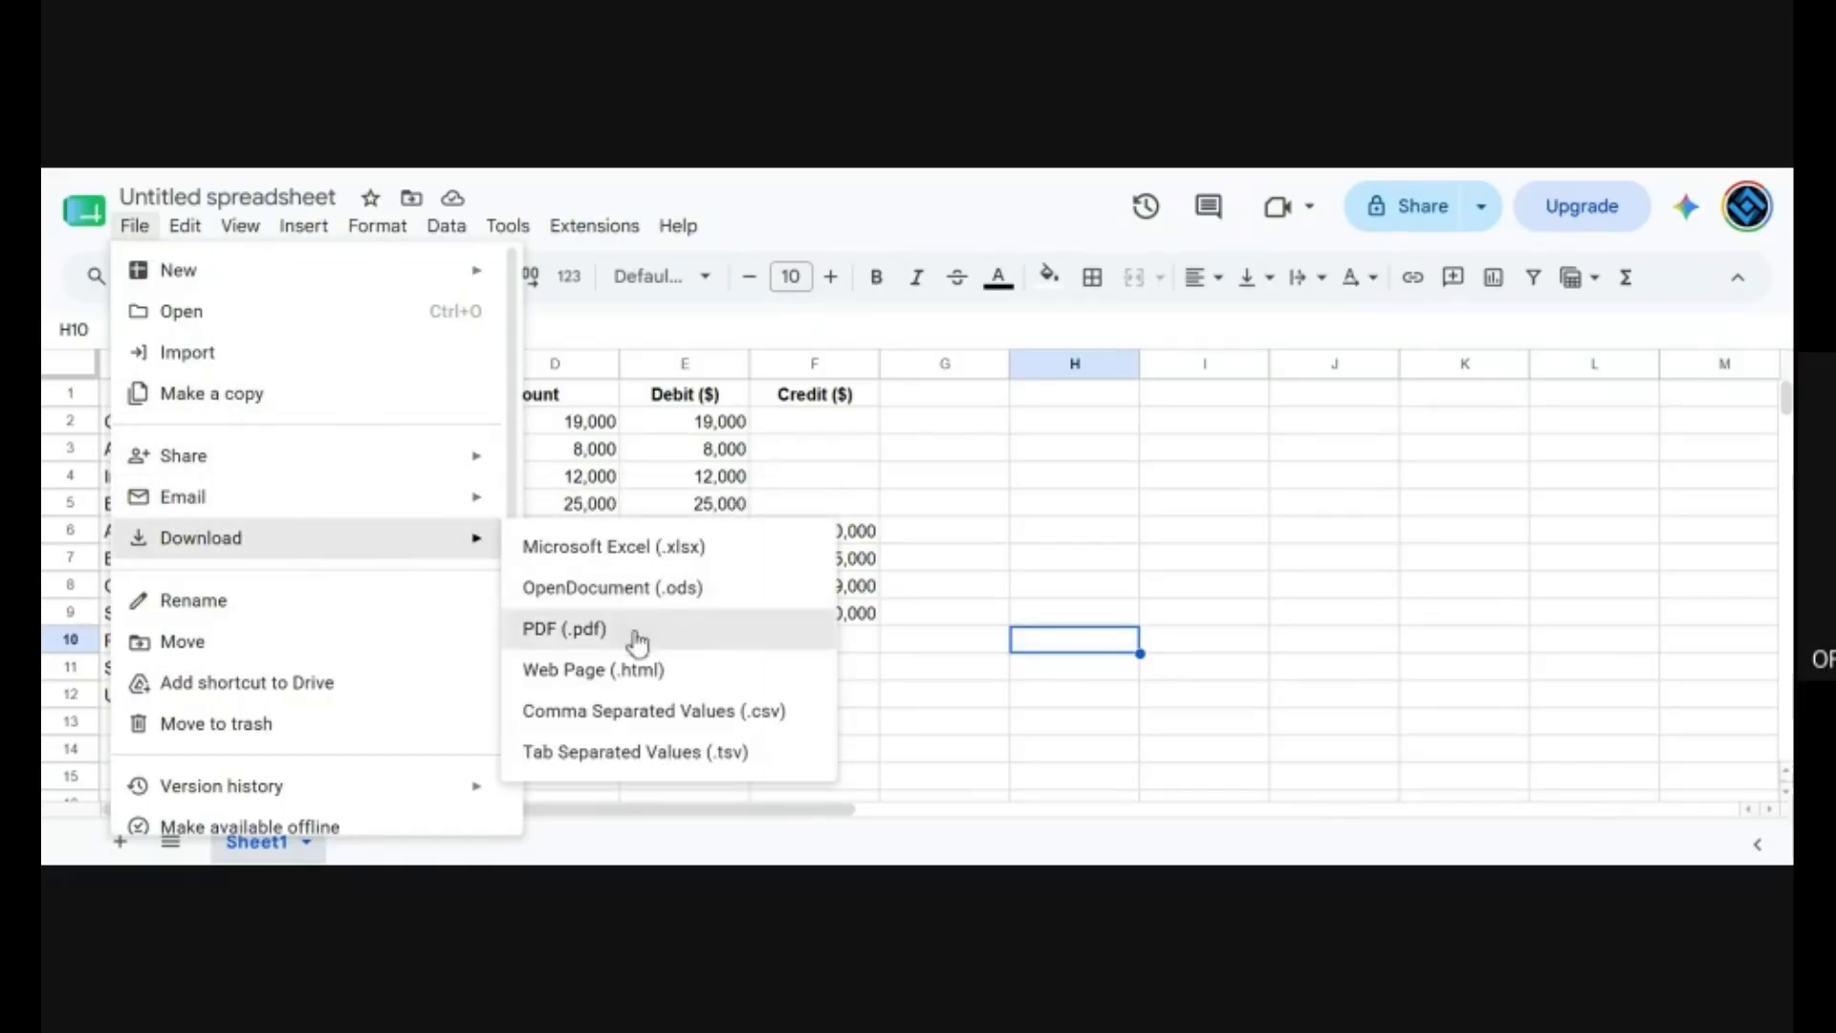
left_click(644, 712)
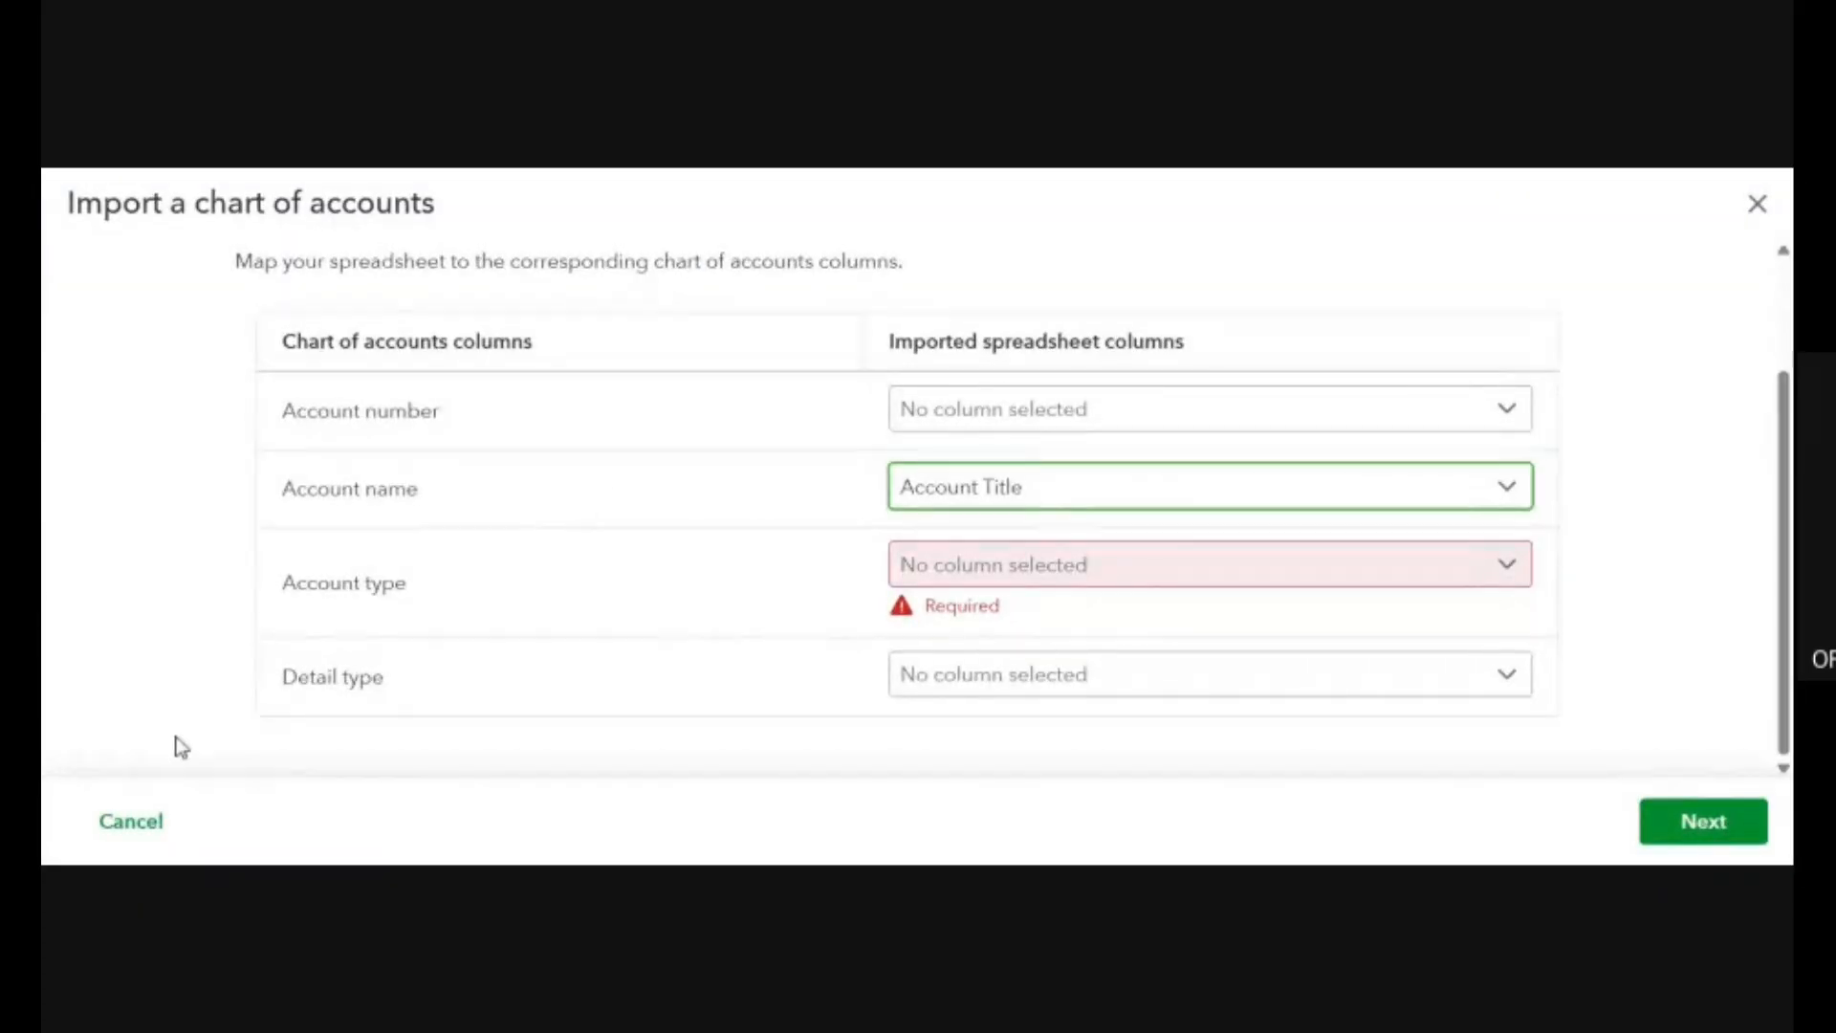
In QuickBooks Online, abandon the current chart of accounts import and start a new one with the downloaded file.
left_click(139, 821)
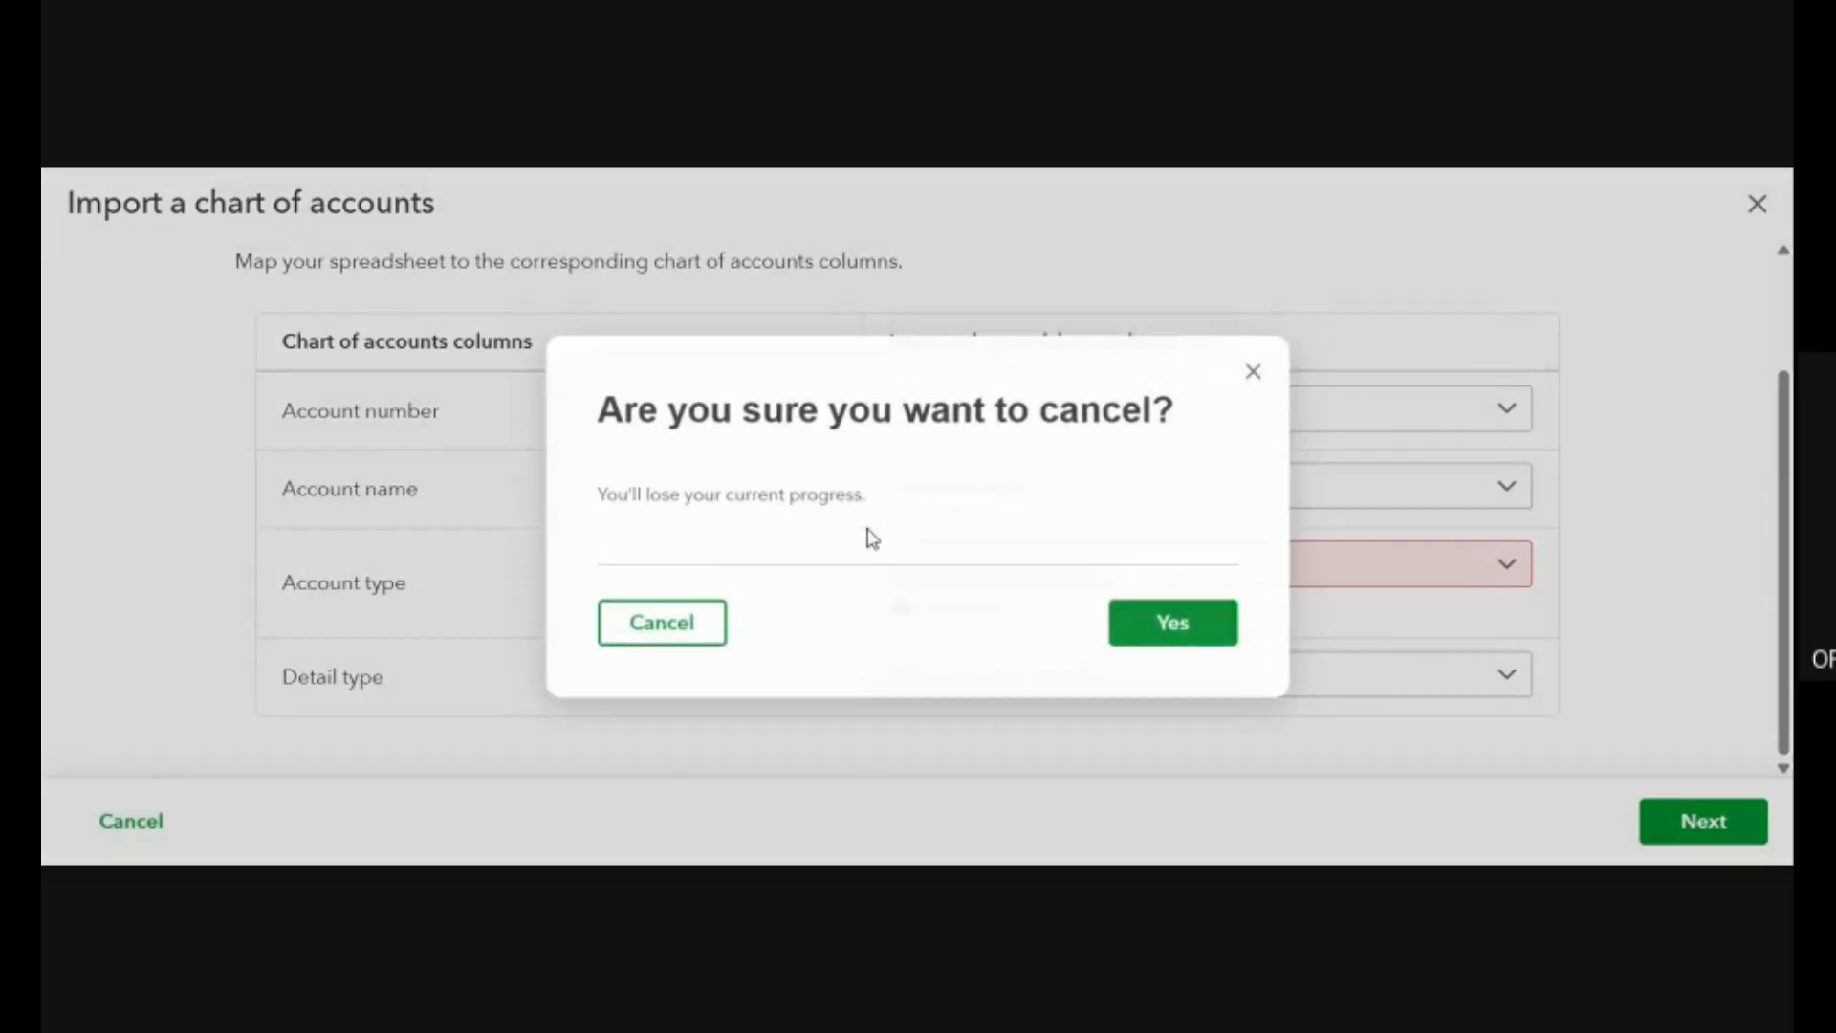
left_click(1190, 634)
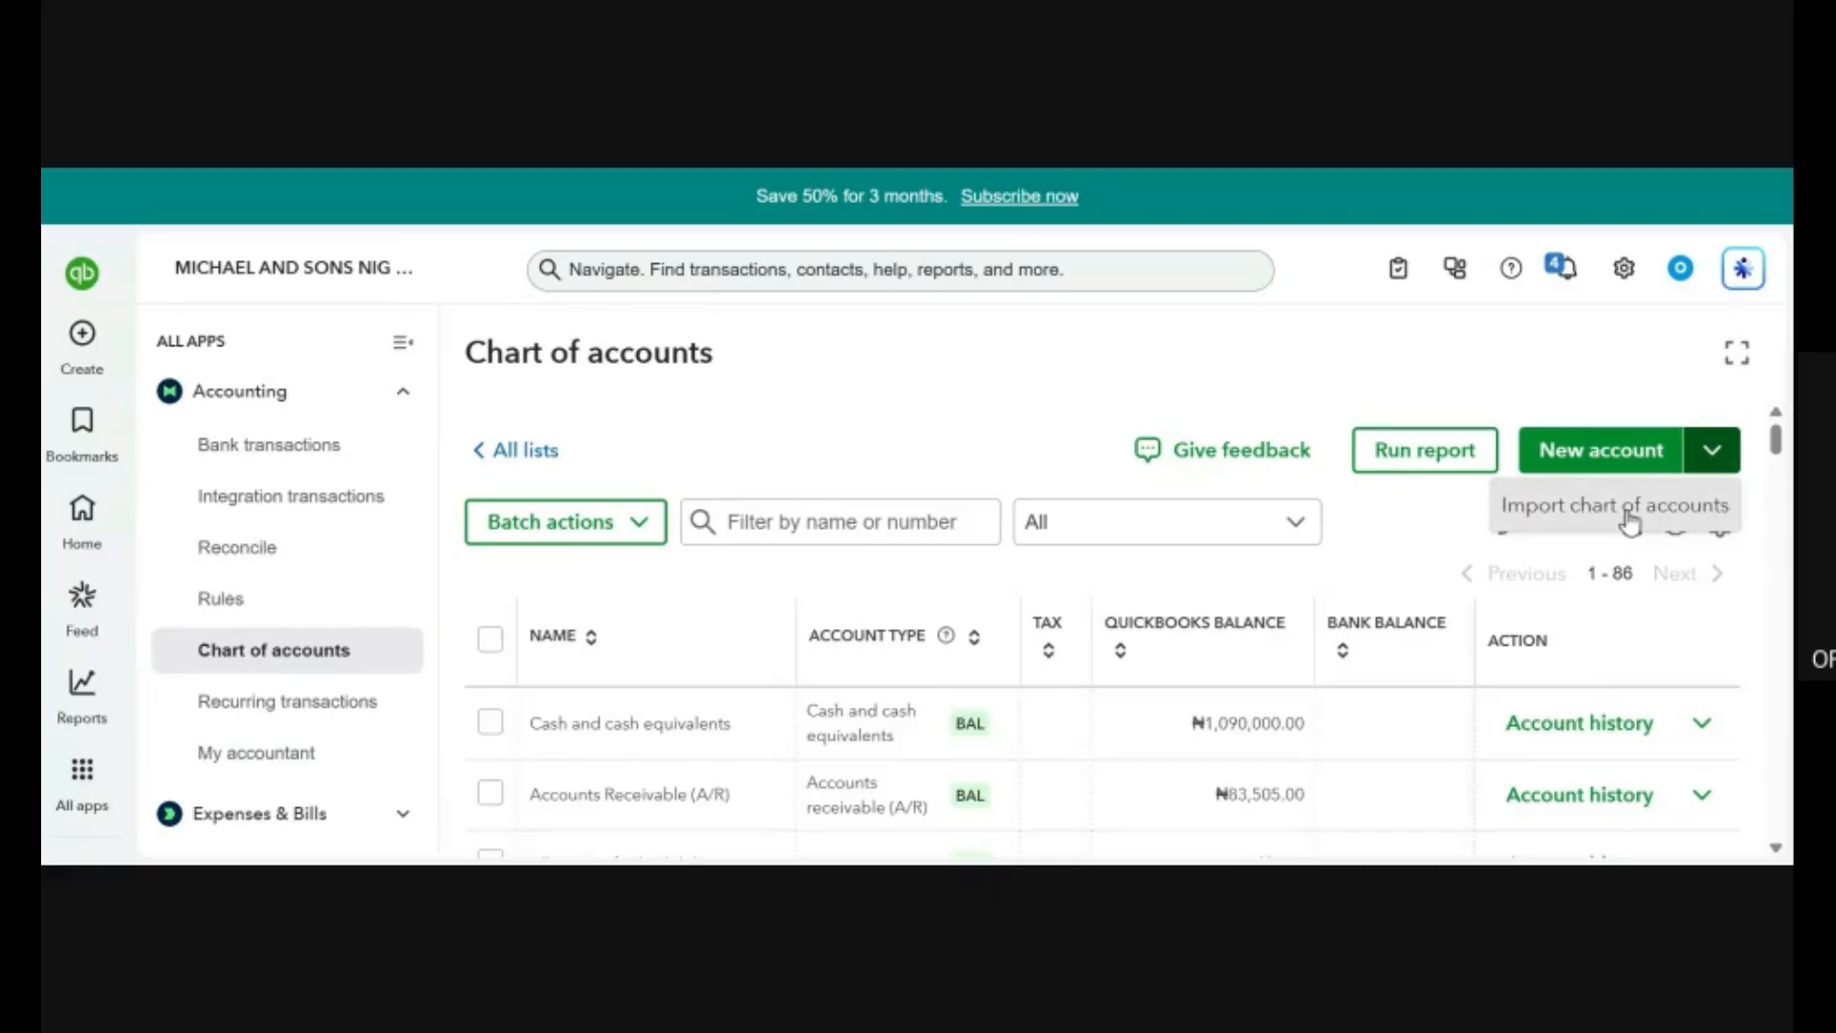
left_click(1632, 523)
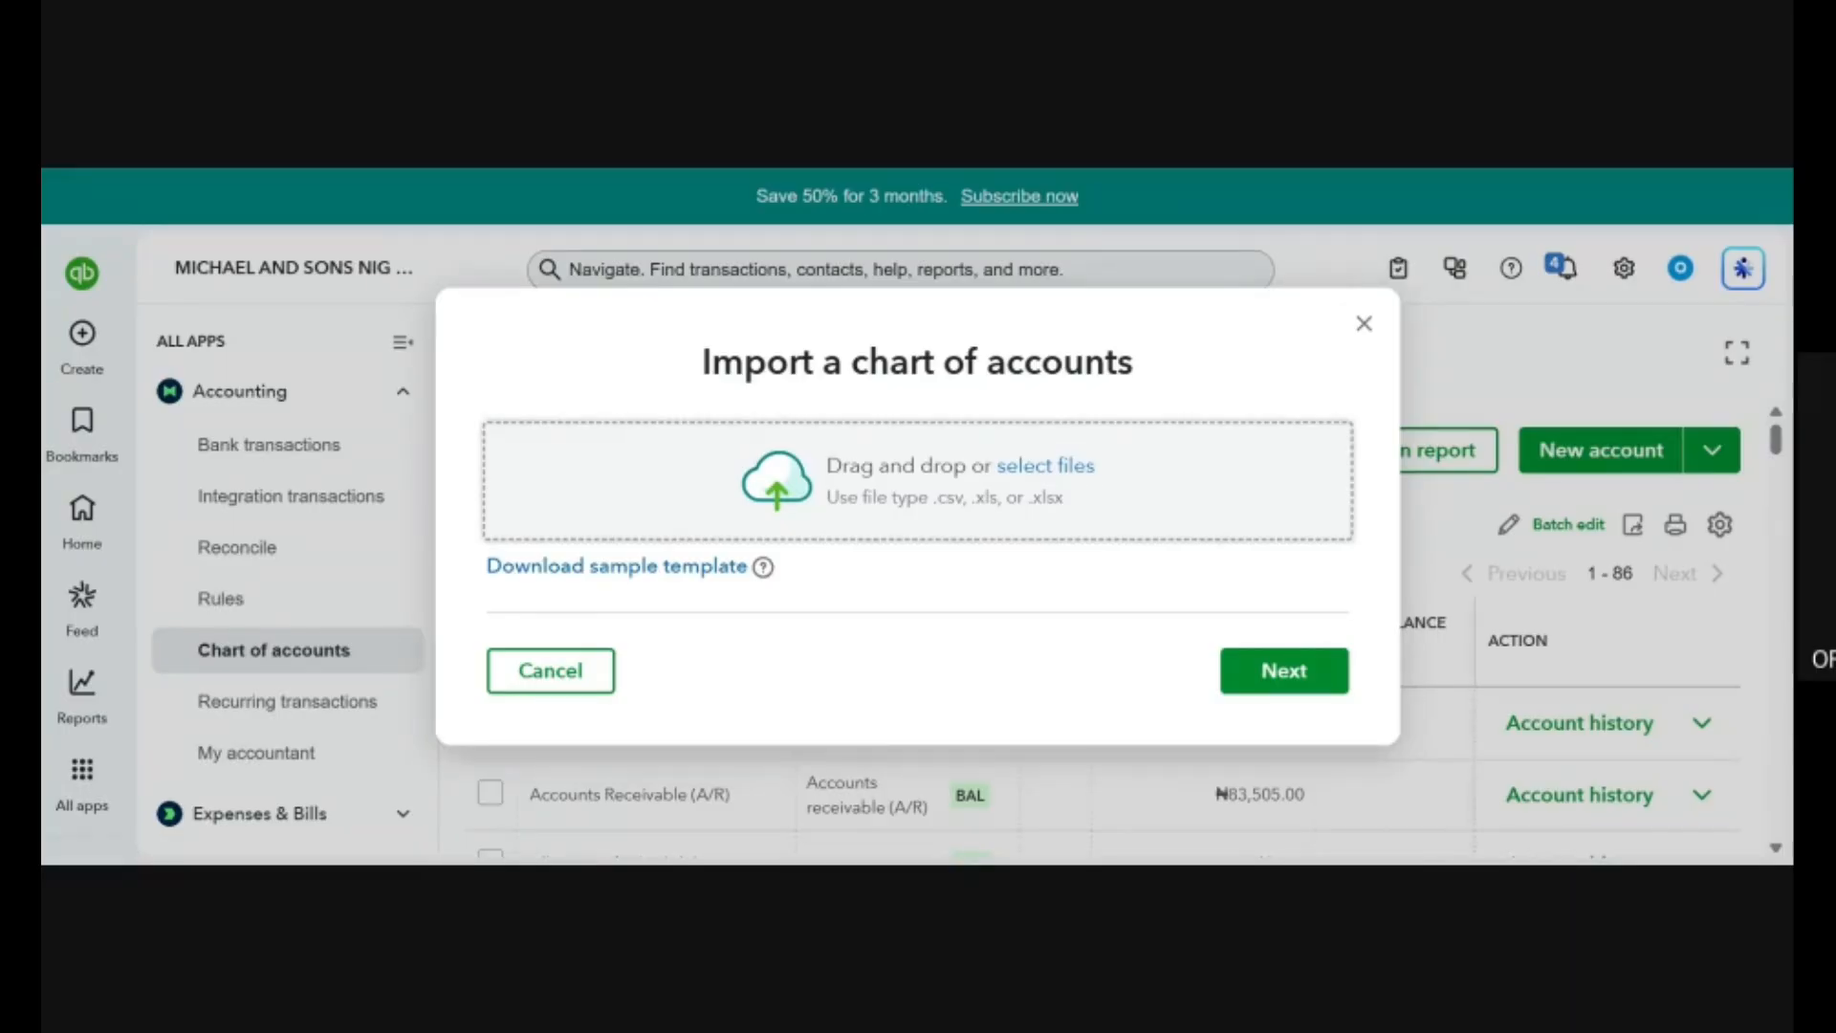
left_click(1288, 669)
Map the import's Account name field to the Account Title column, keeping Account Number mapped to Account number.
left_click(1265, 572)
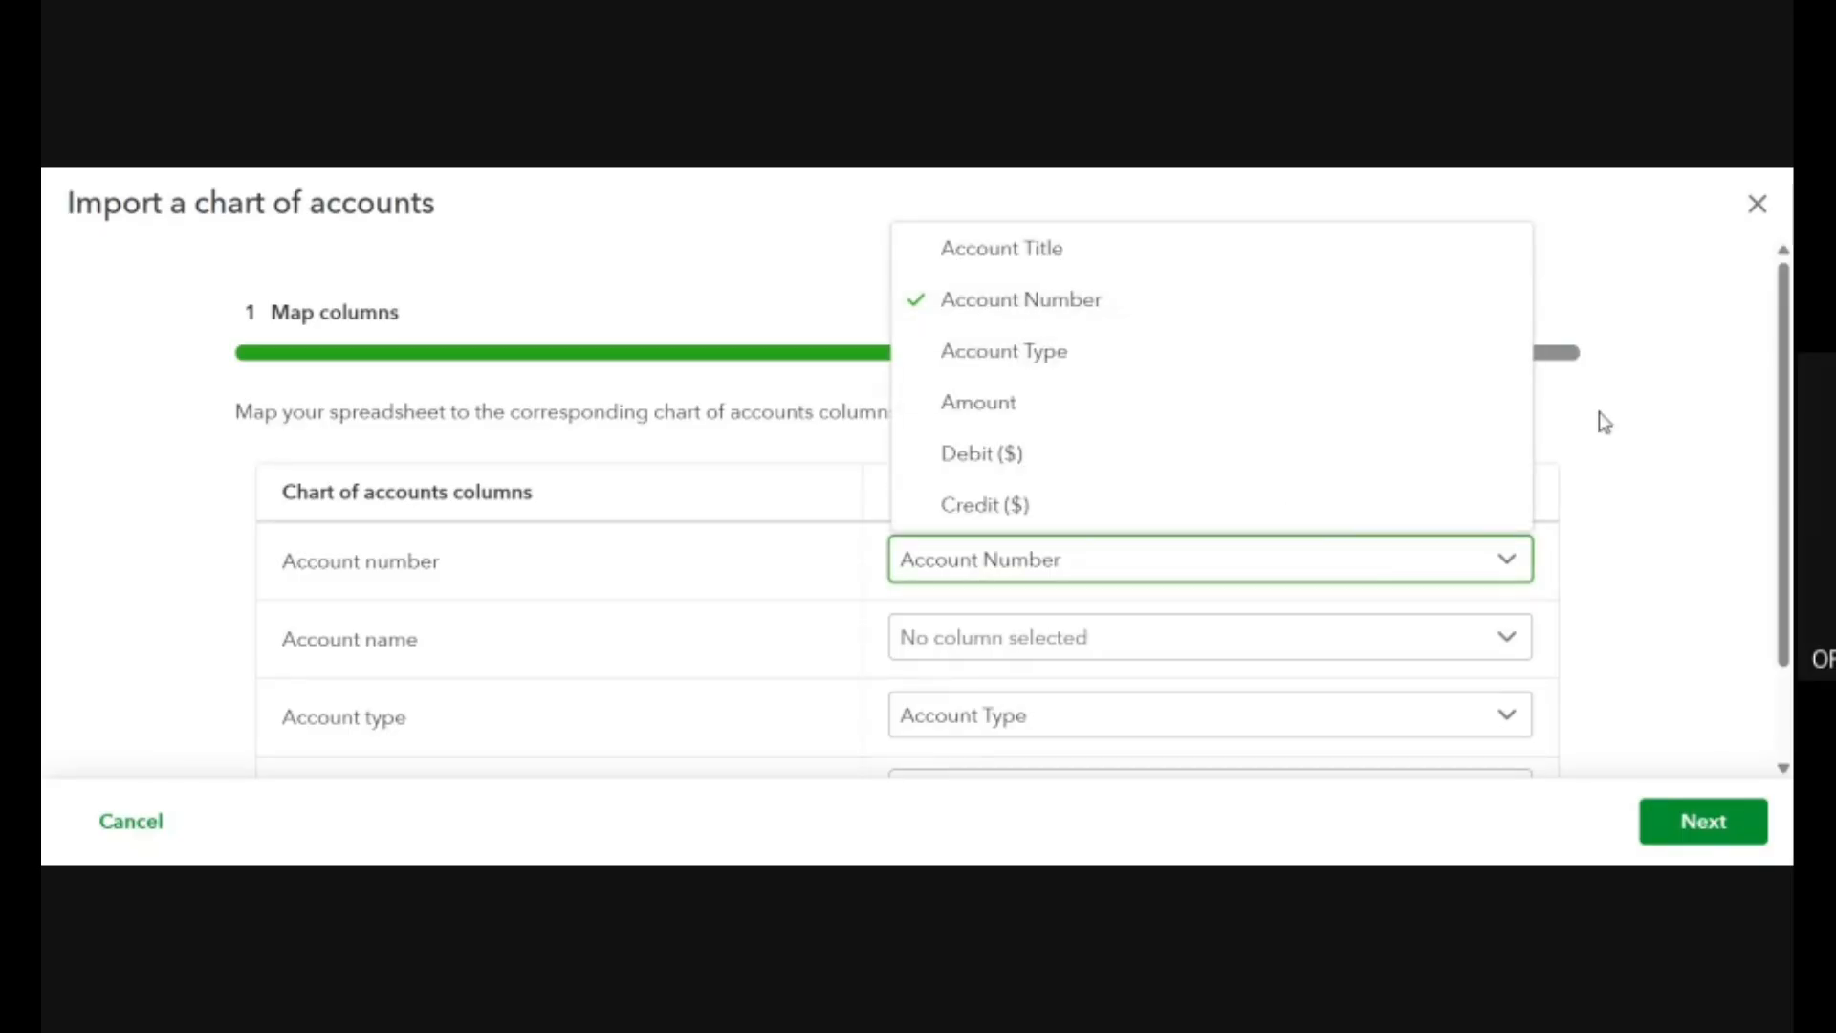
left_click(1741, 416)
scroll(1637, 534, "down", 2)
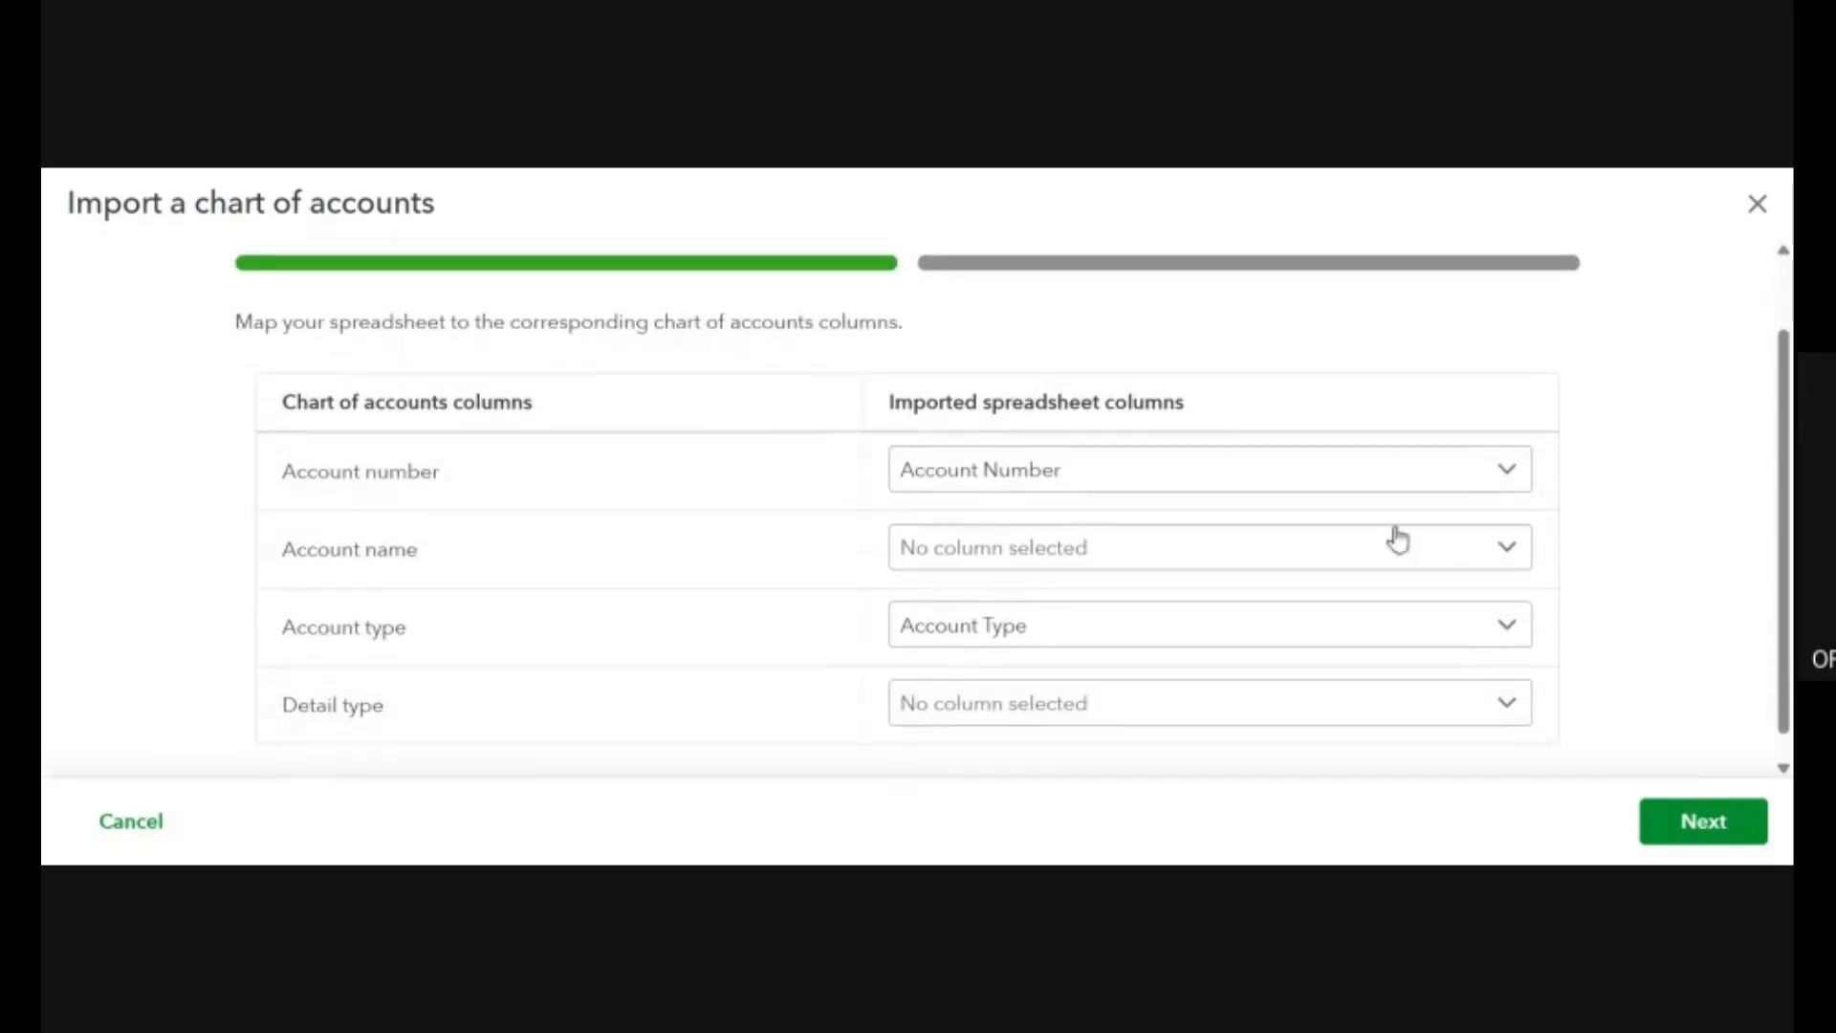
left_click(1208, 562)
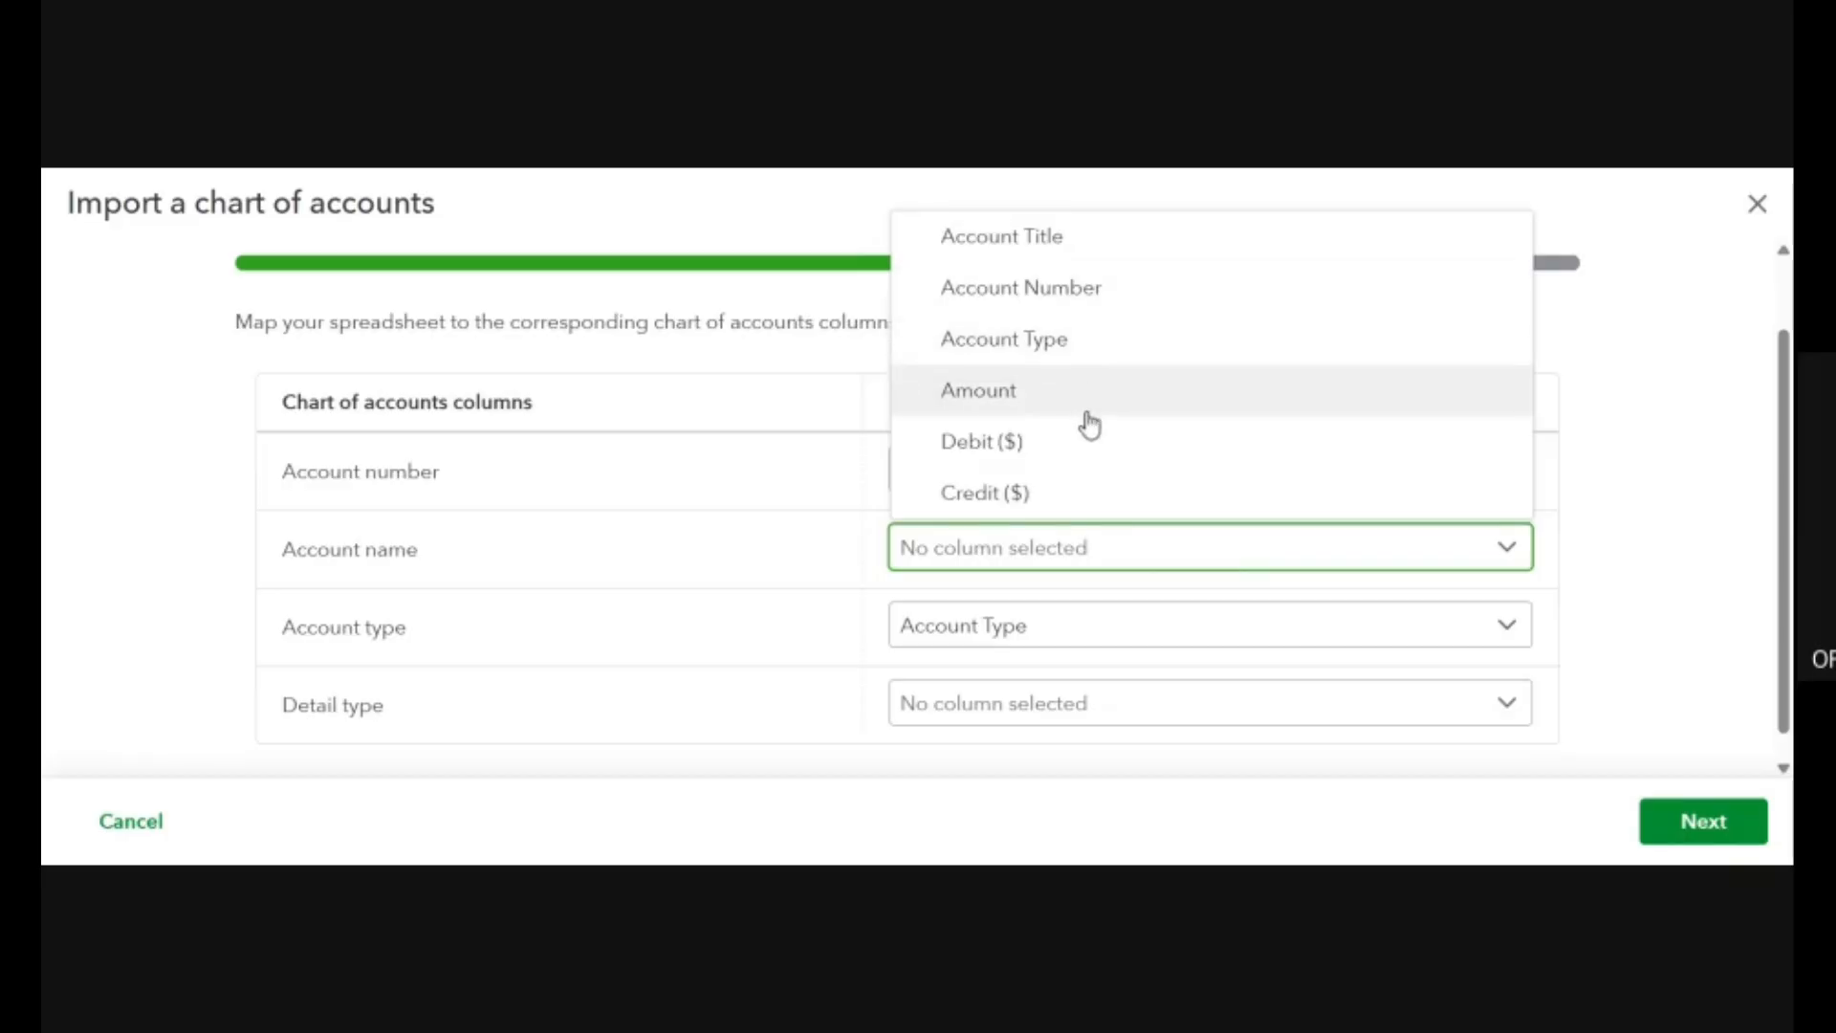
left_click(1106, 239)
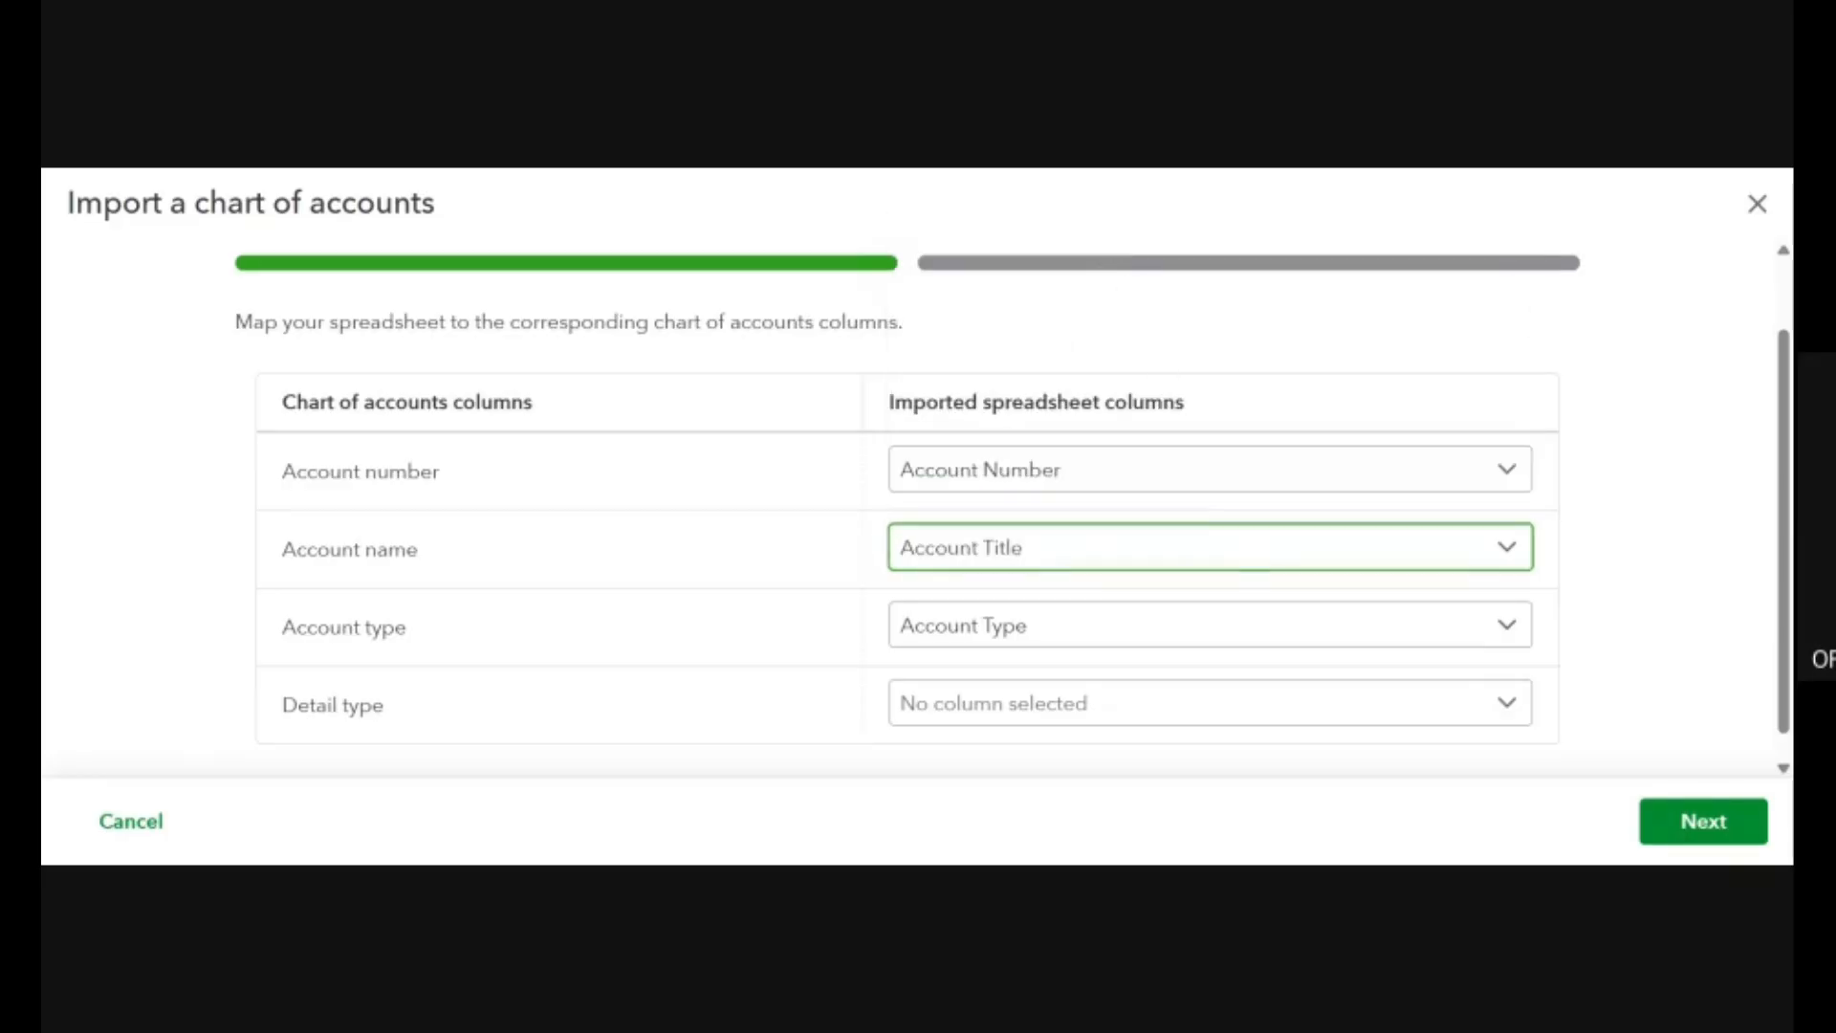
scroll(1511, 639, "down", 1)
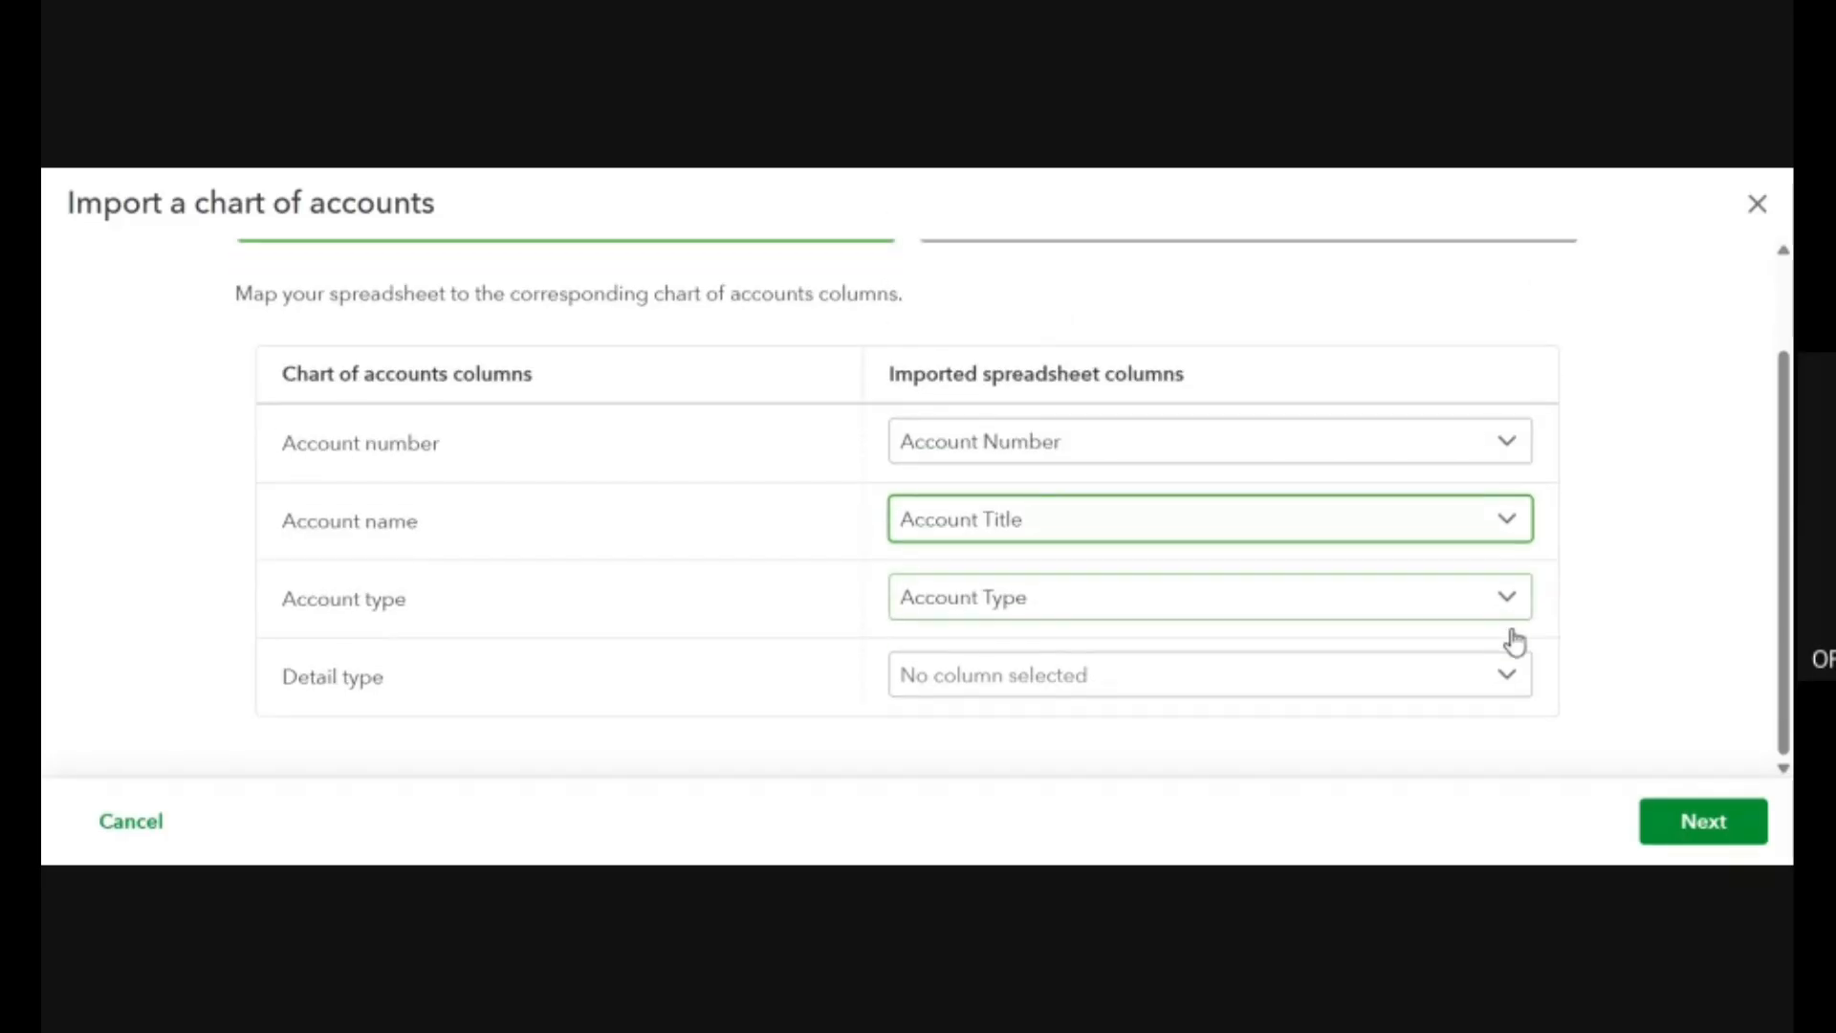
Map the Detail type field to the Account Type column and continue to the account review.
left_click(1335, 691)
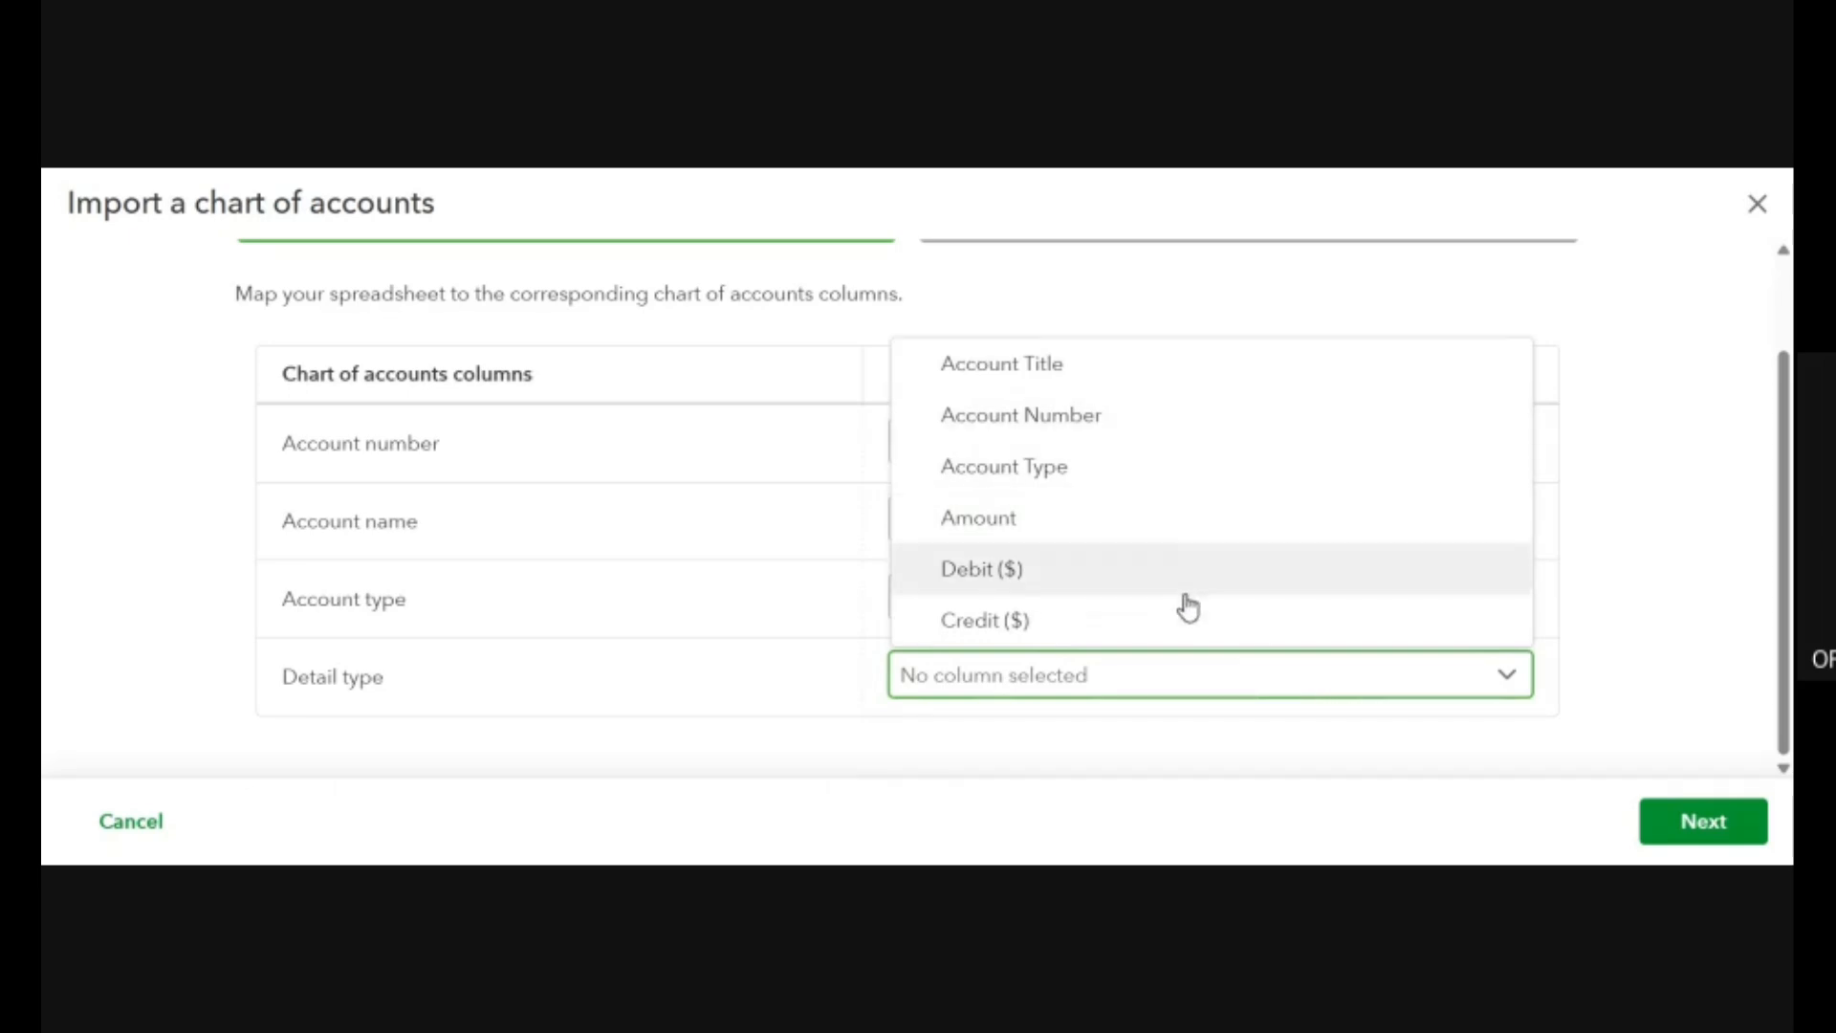
left_click(1146, 476)
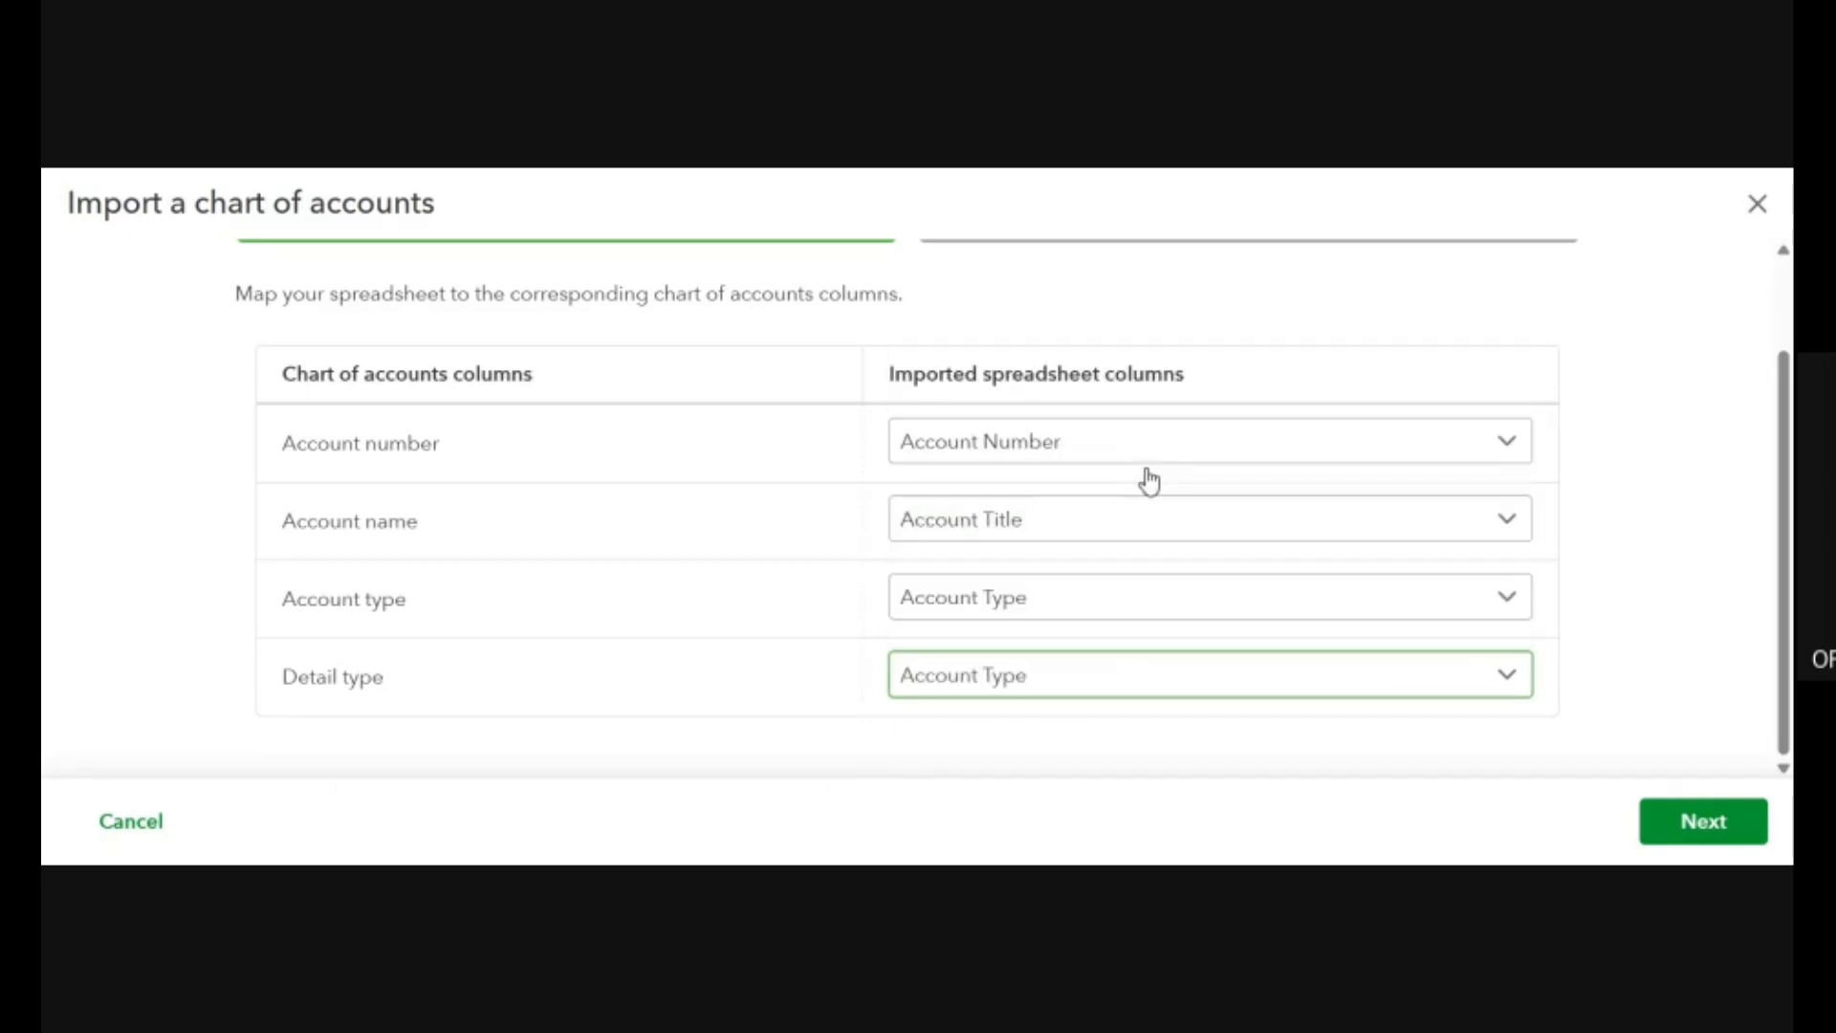
left_click(1691, 825)
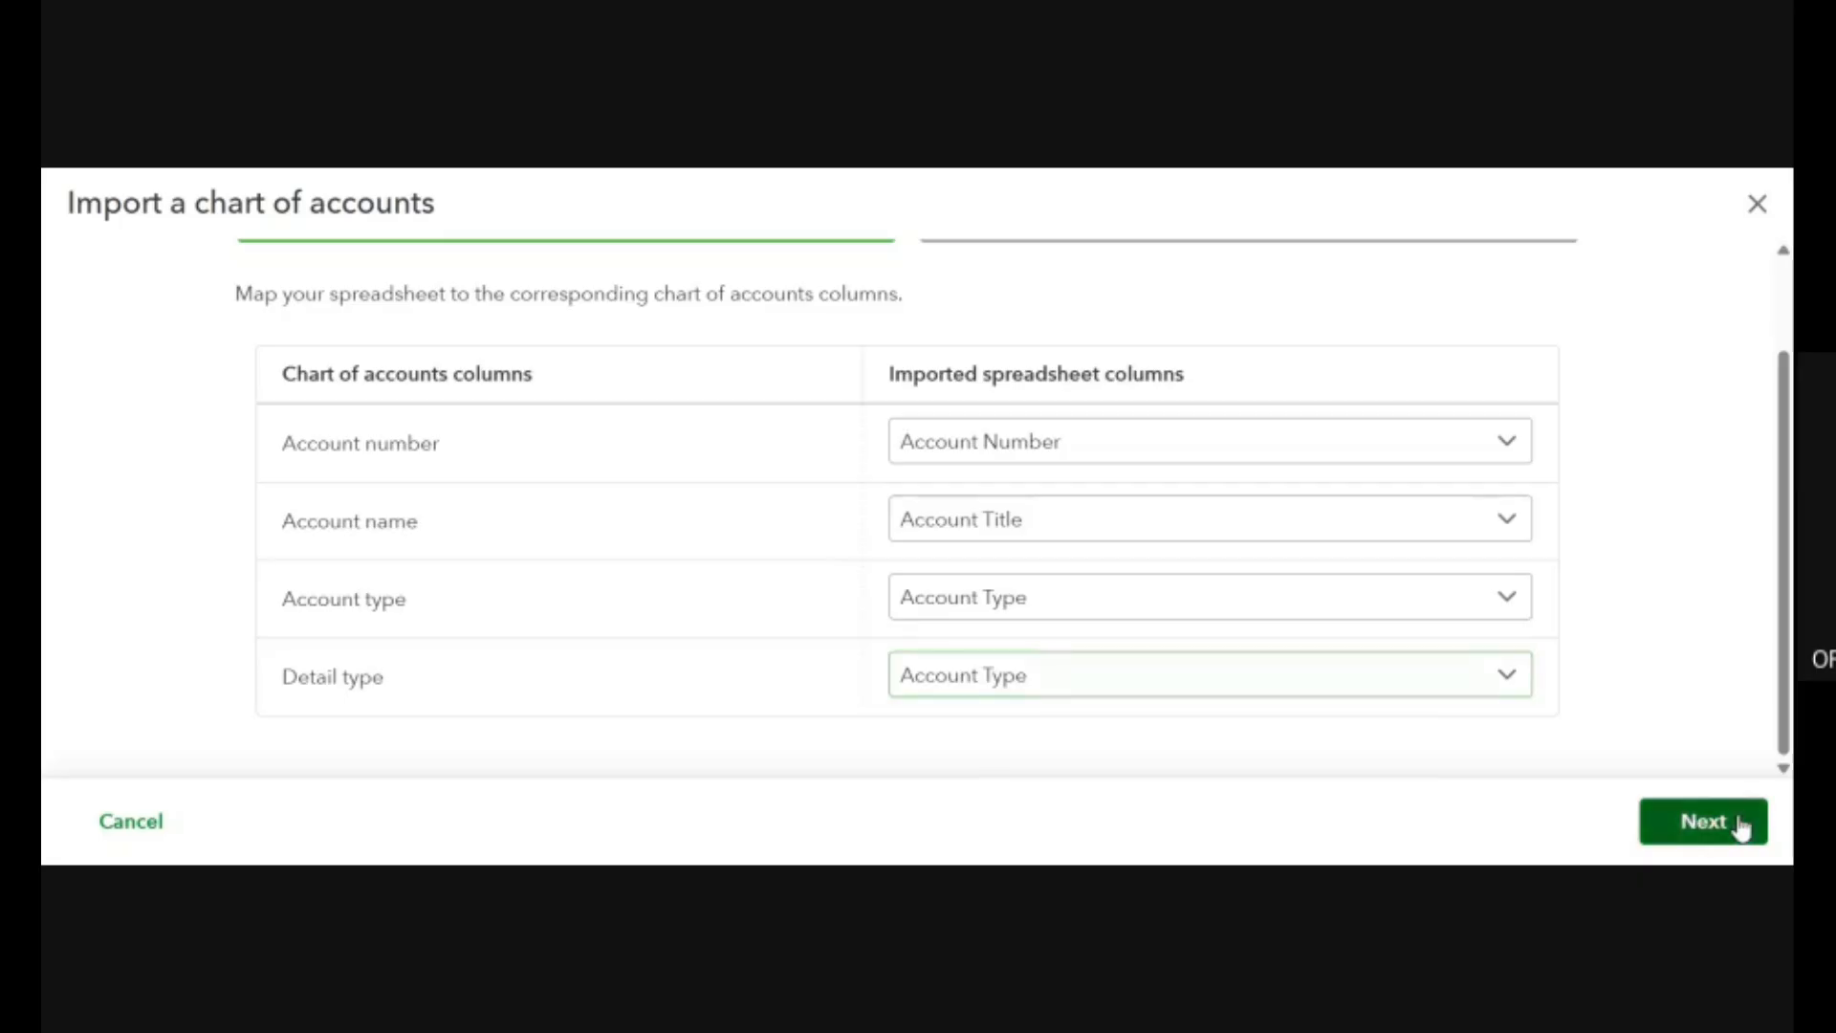
Set the Cash account's type to Cash and cash equivalents.
scroll(990, 507, "down", 2)
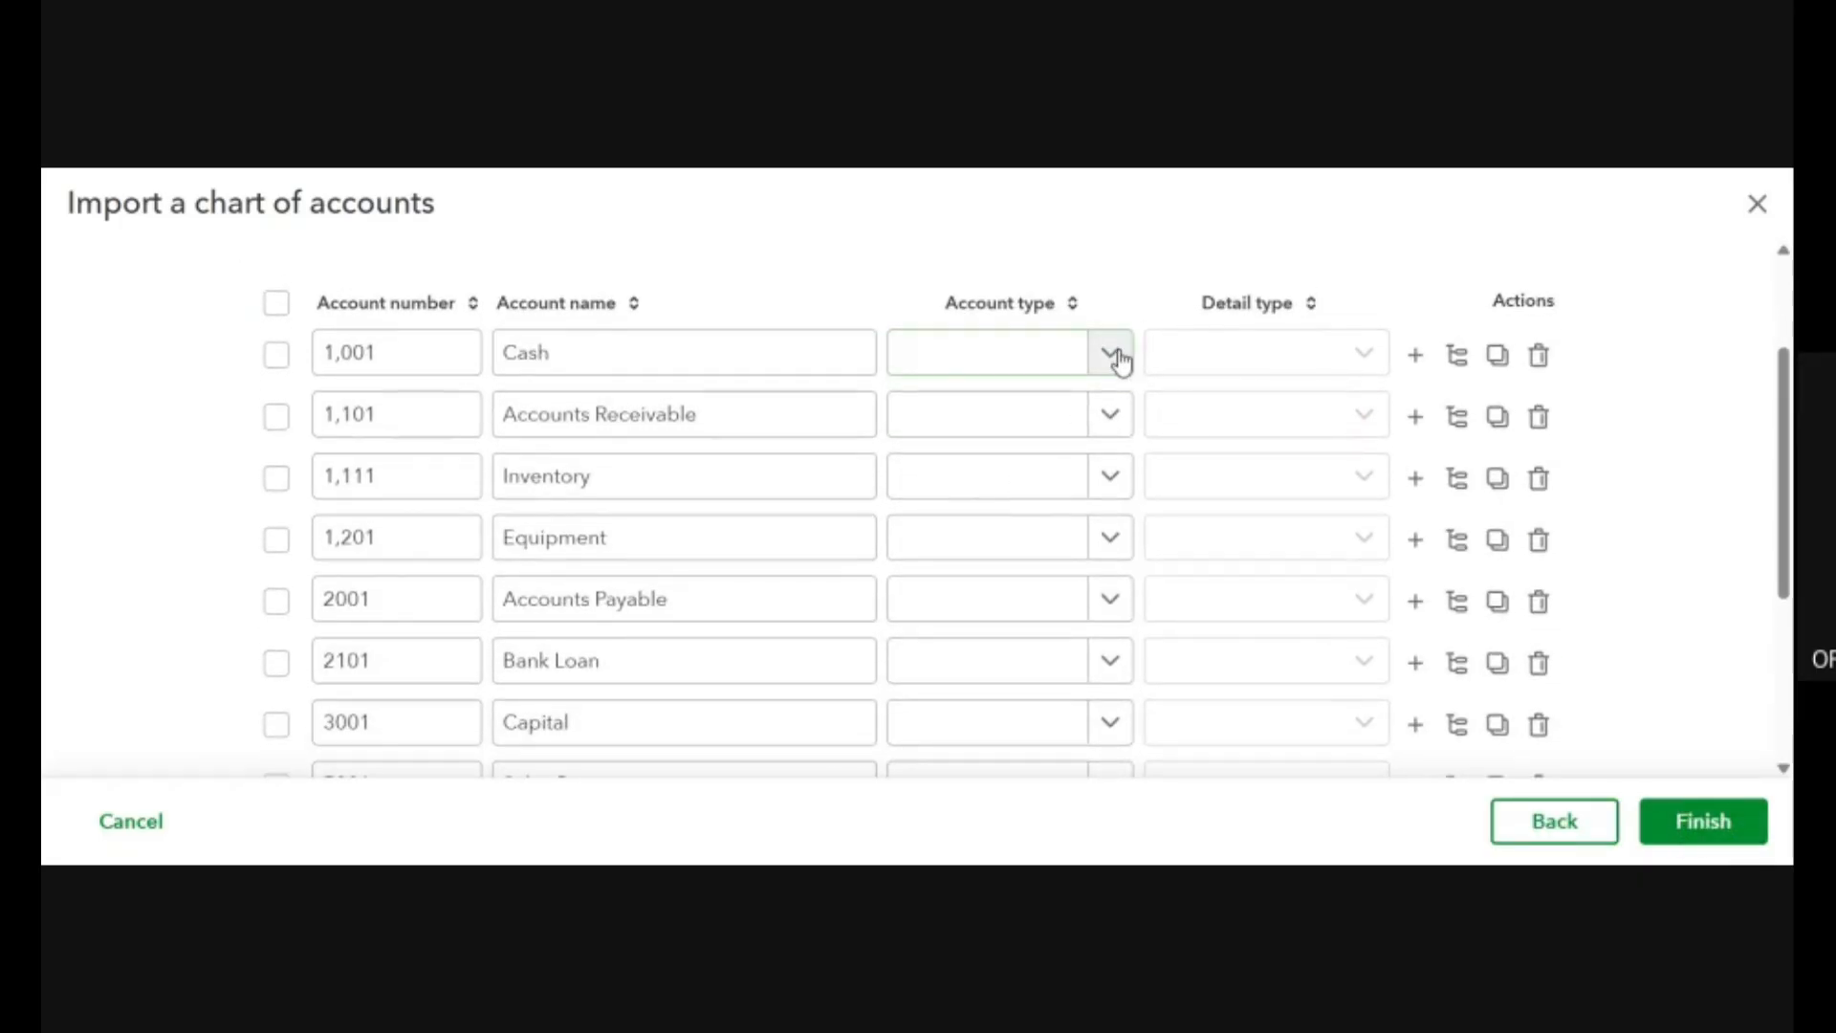
left_click(1116, 356)
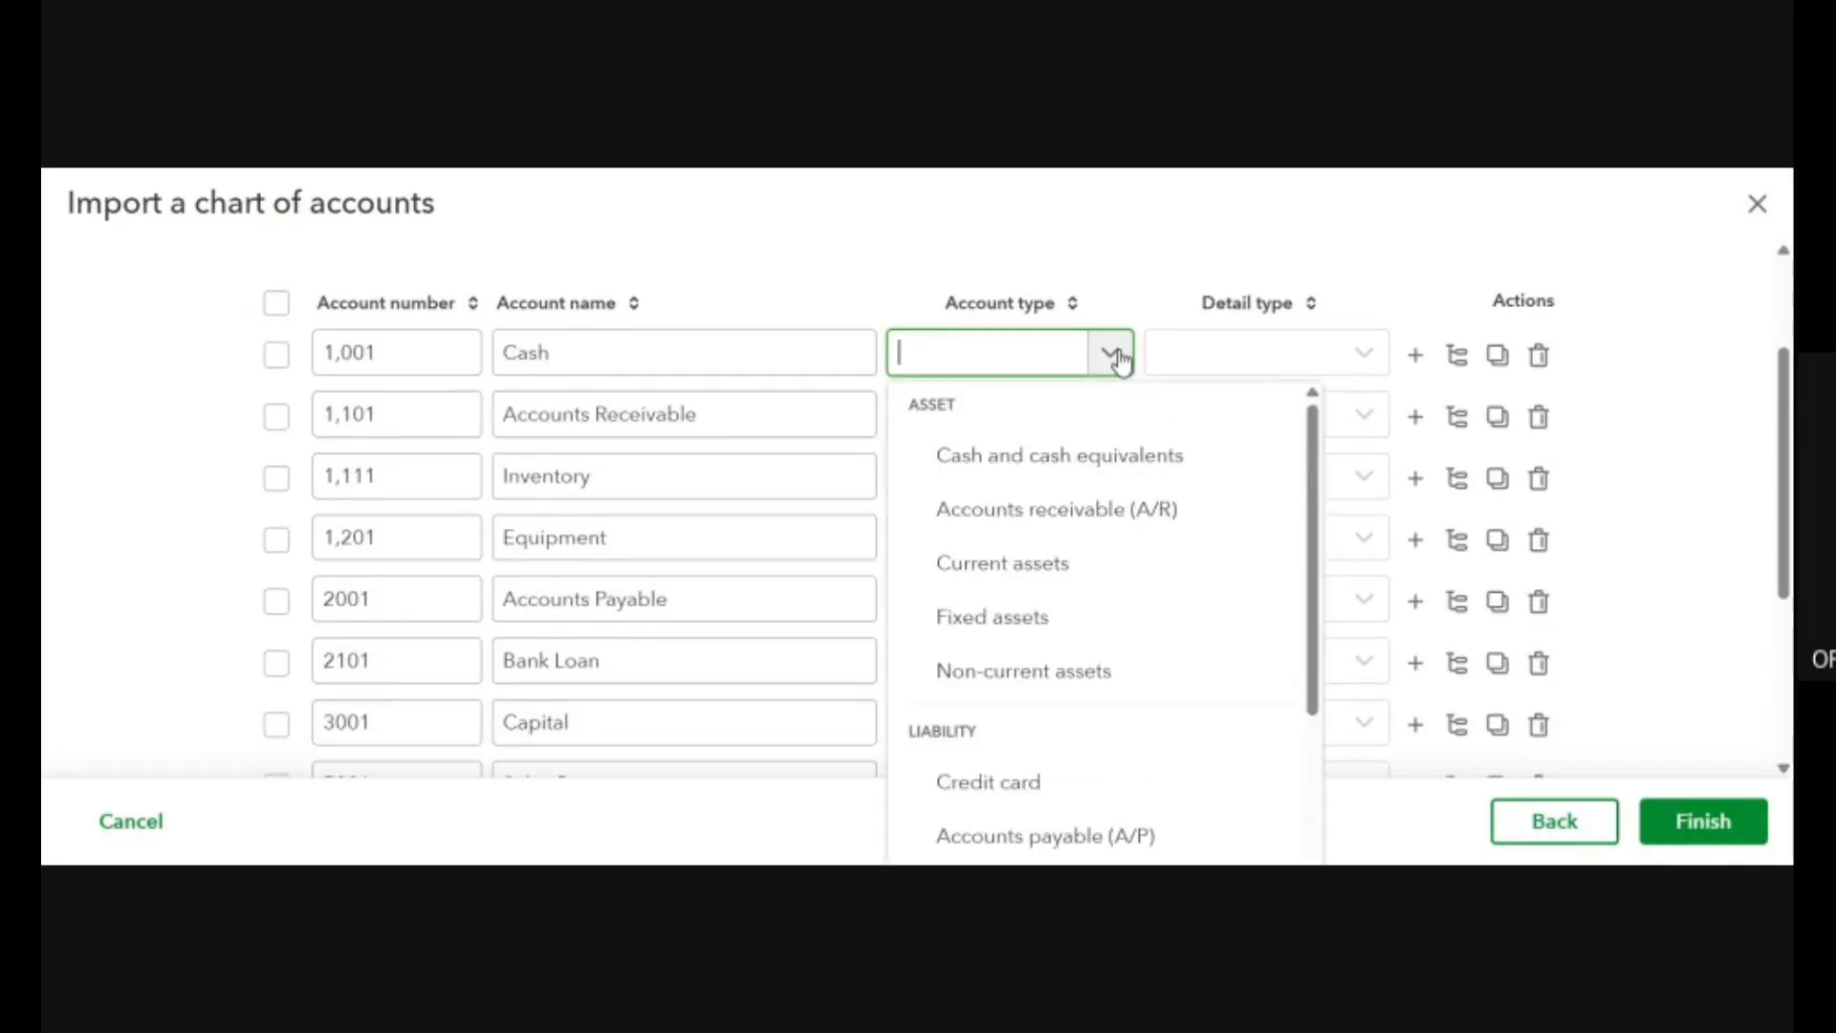
left_click(1151, 451)
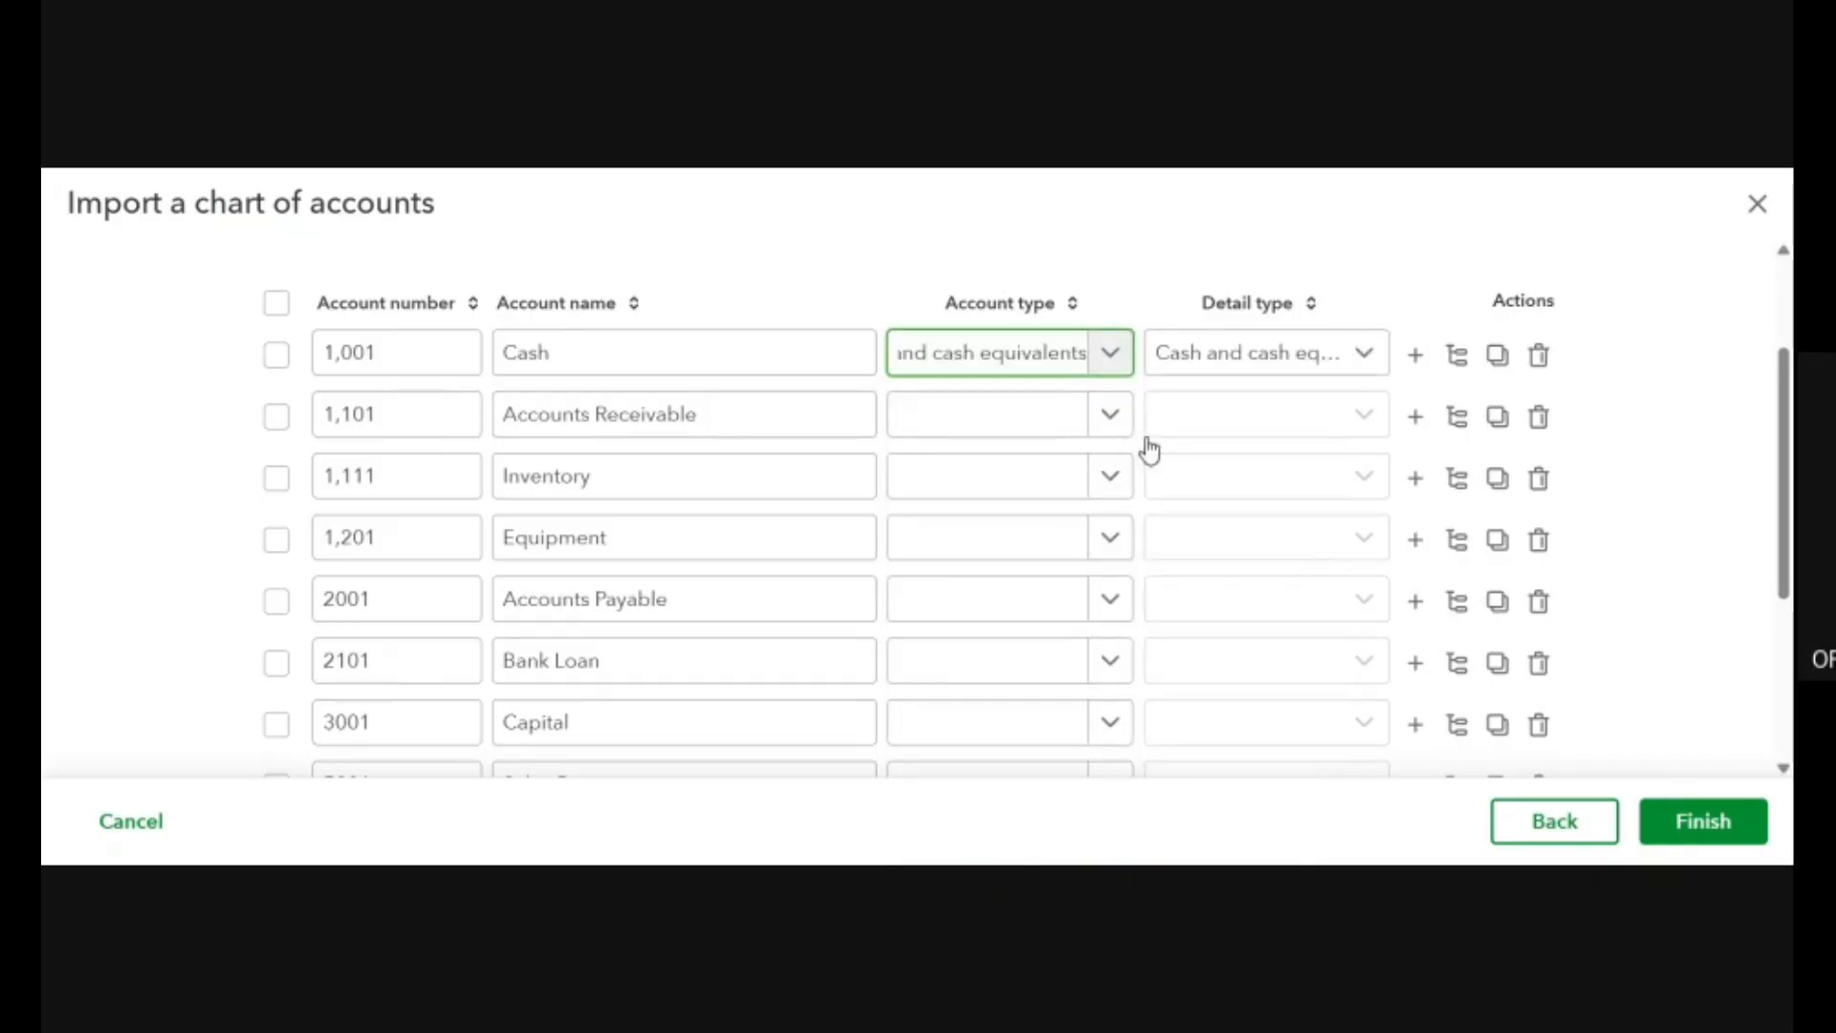
Set the Accounts Receivable row's account type to Current assets and its detail type to Other current assets.
left_click(1112, 421)
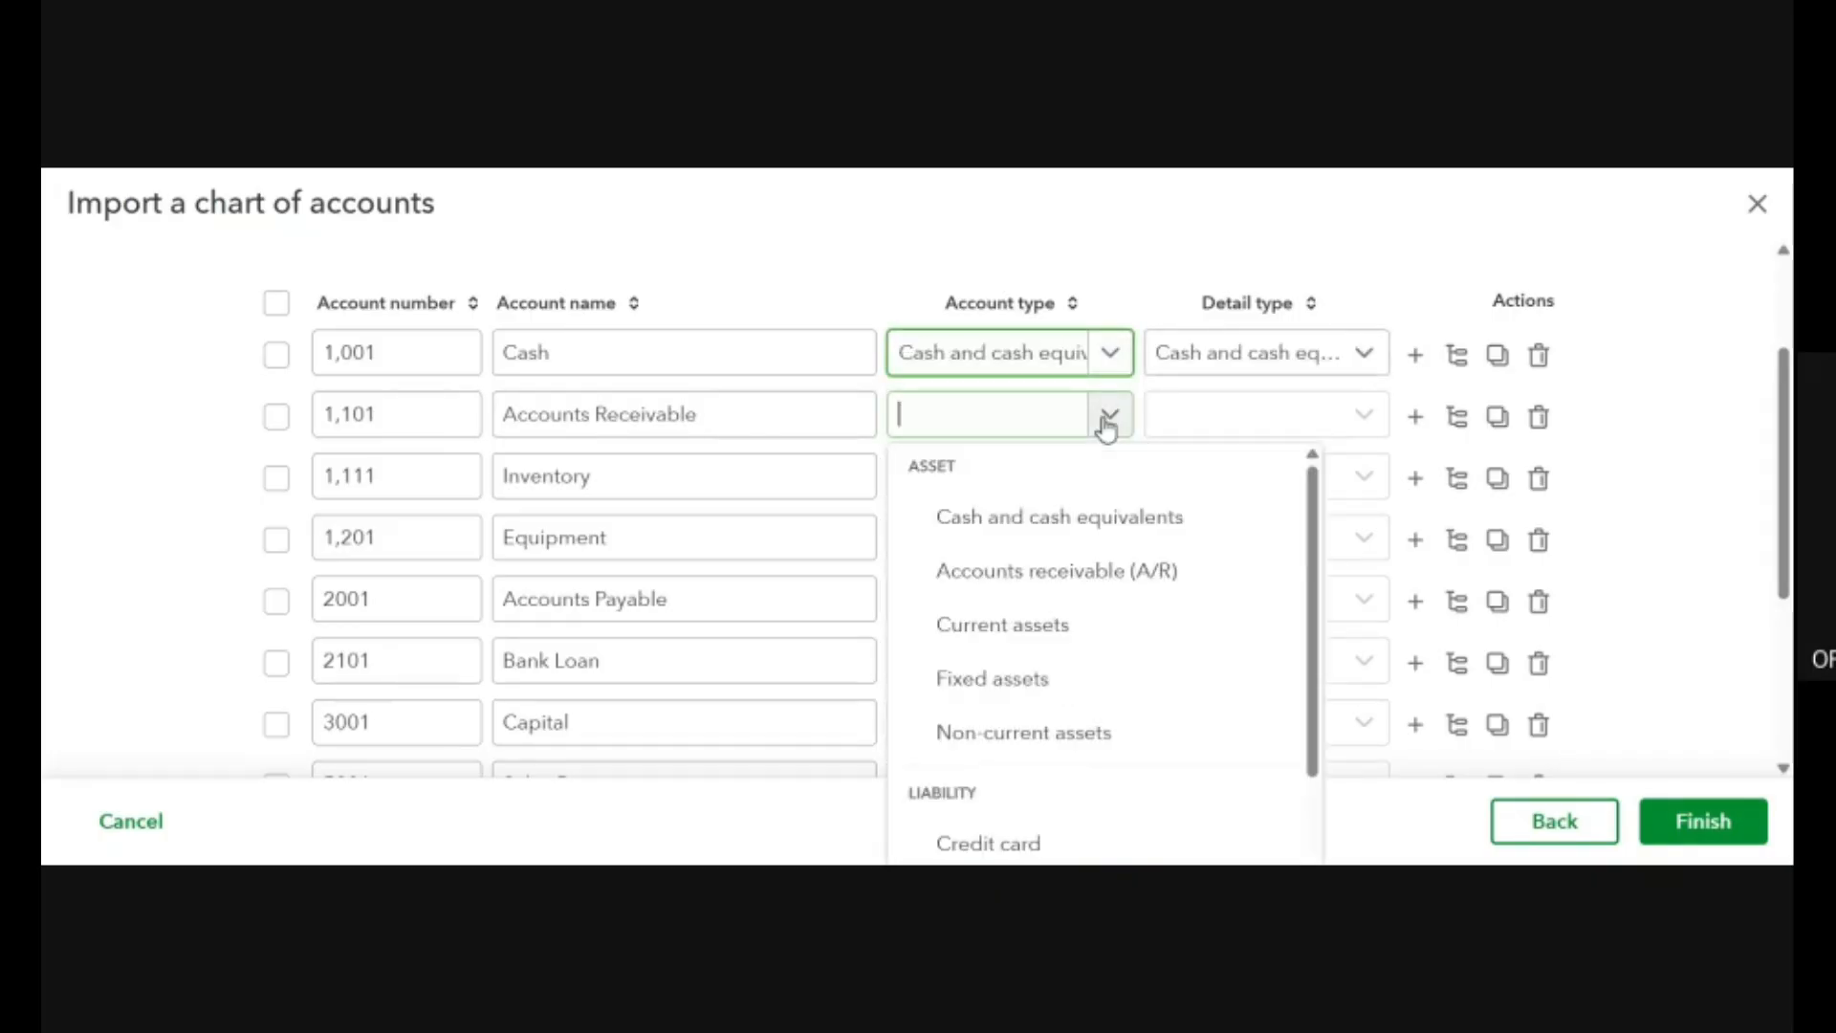
left_click(1106, 639)
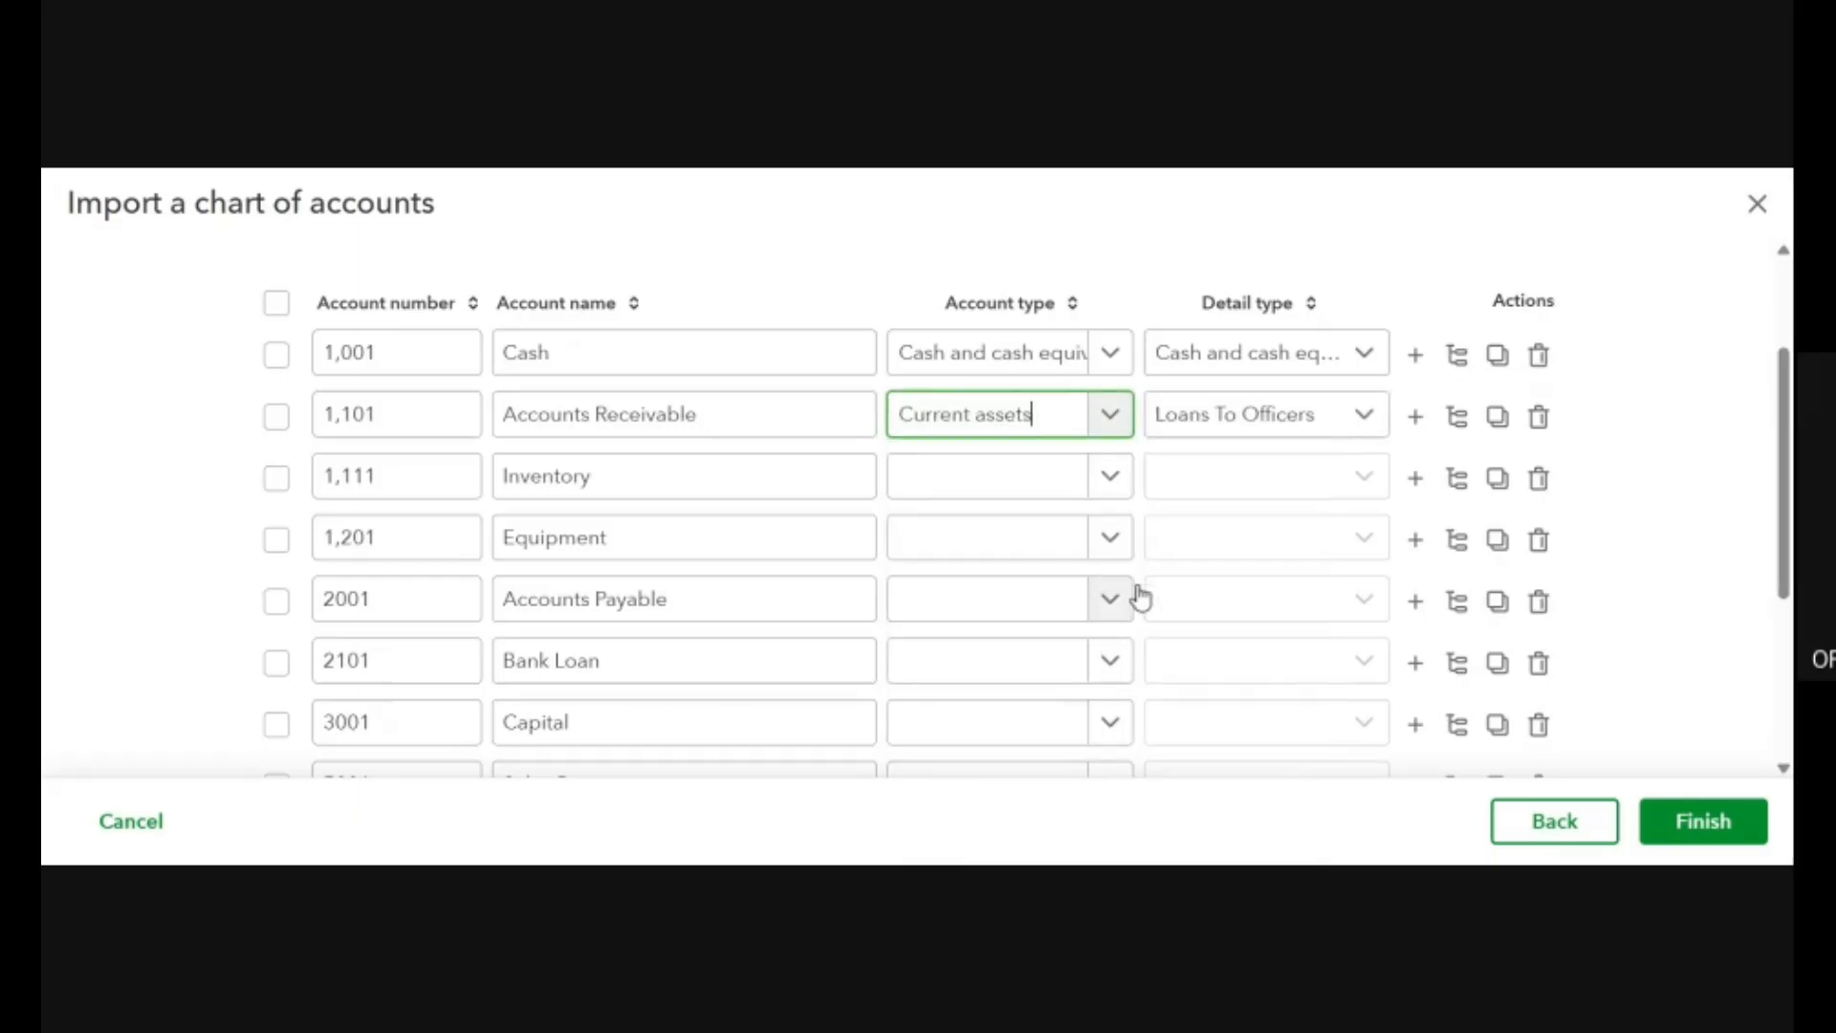
left_click(1364, 436)
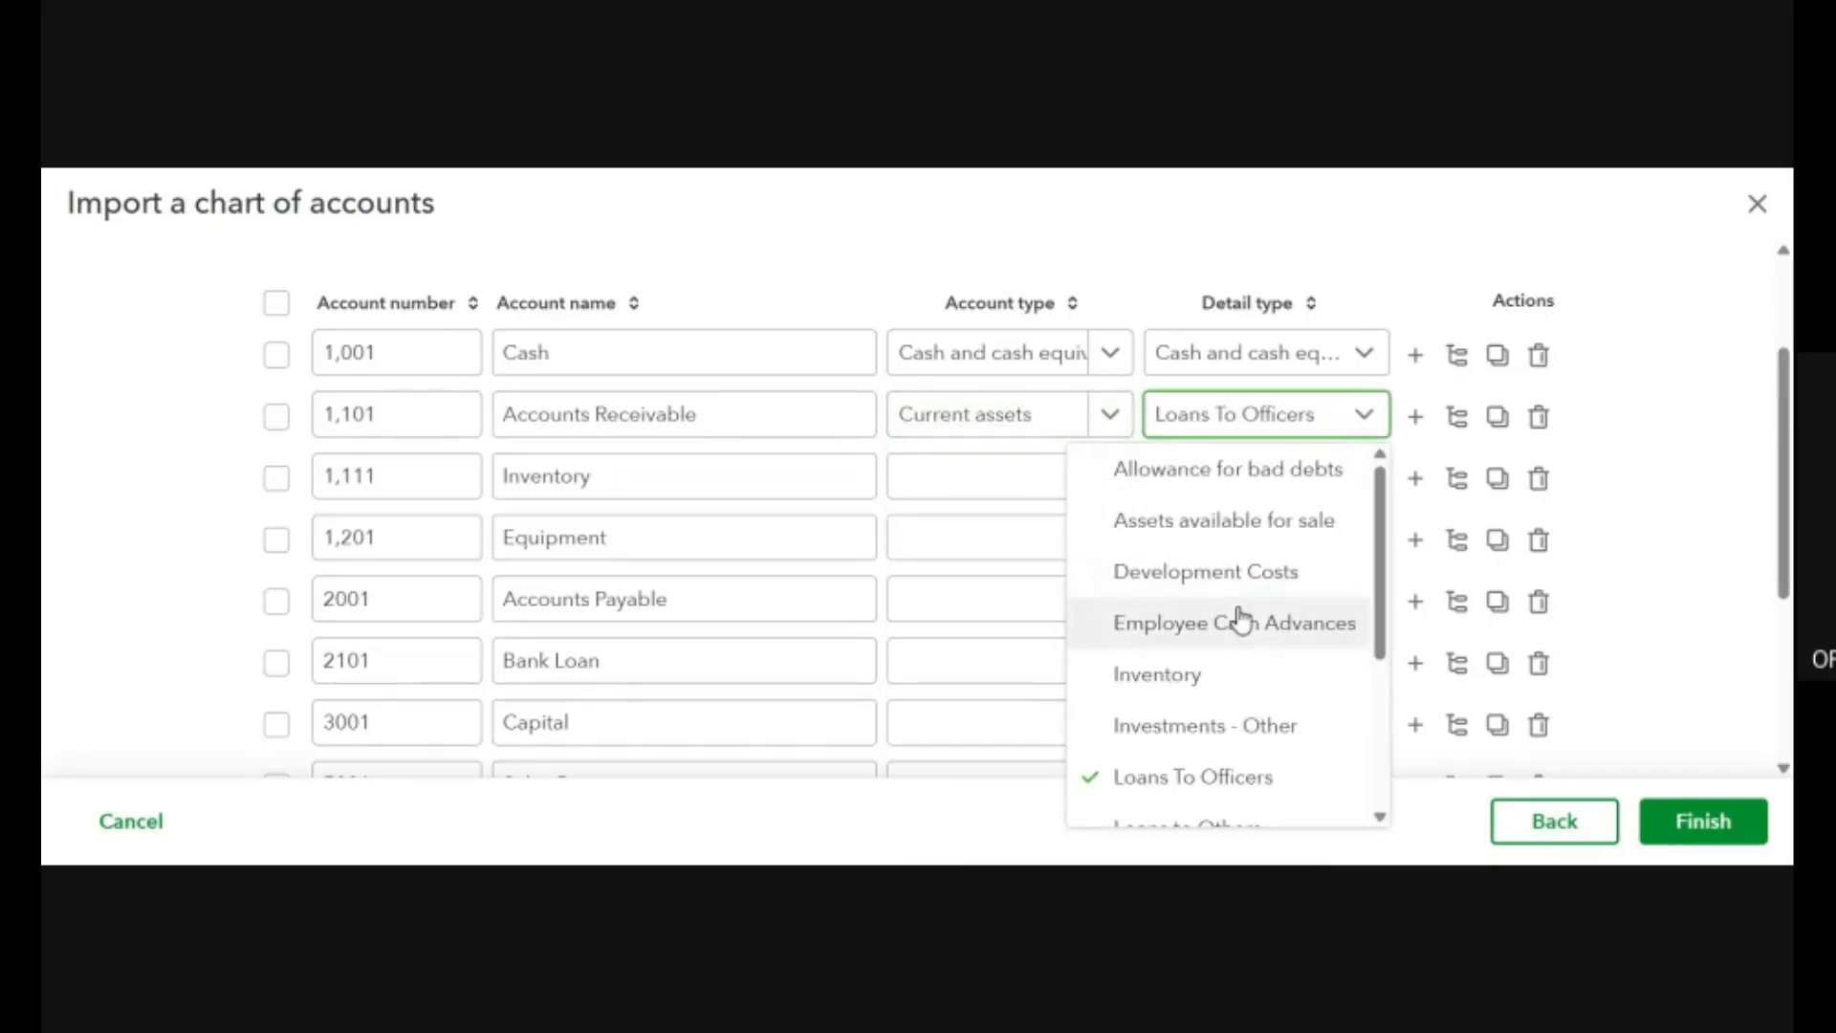
scroll(1242, 620, "down", 3)
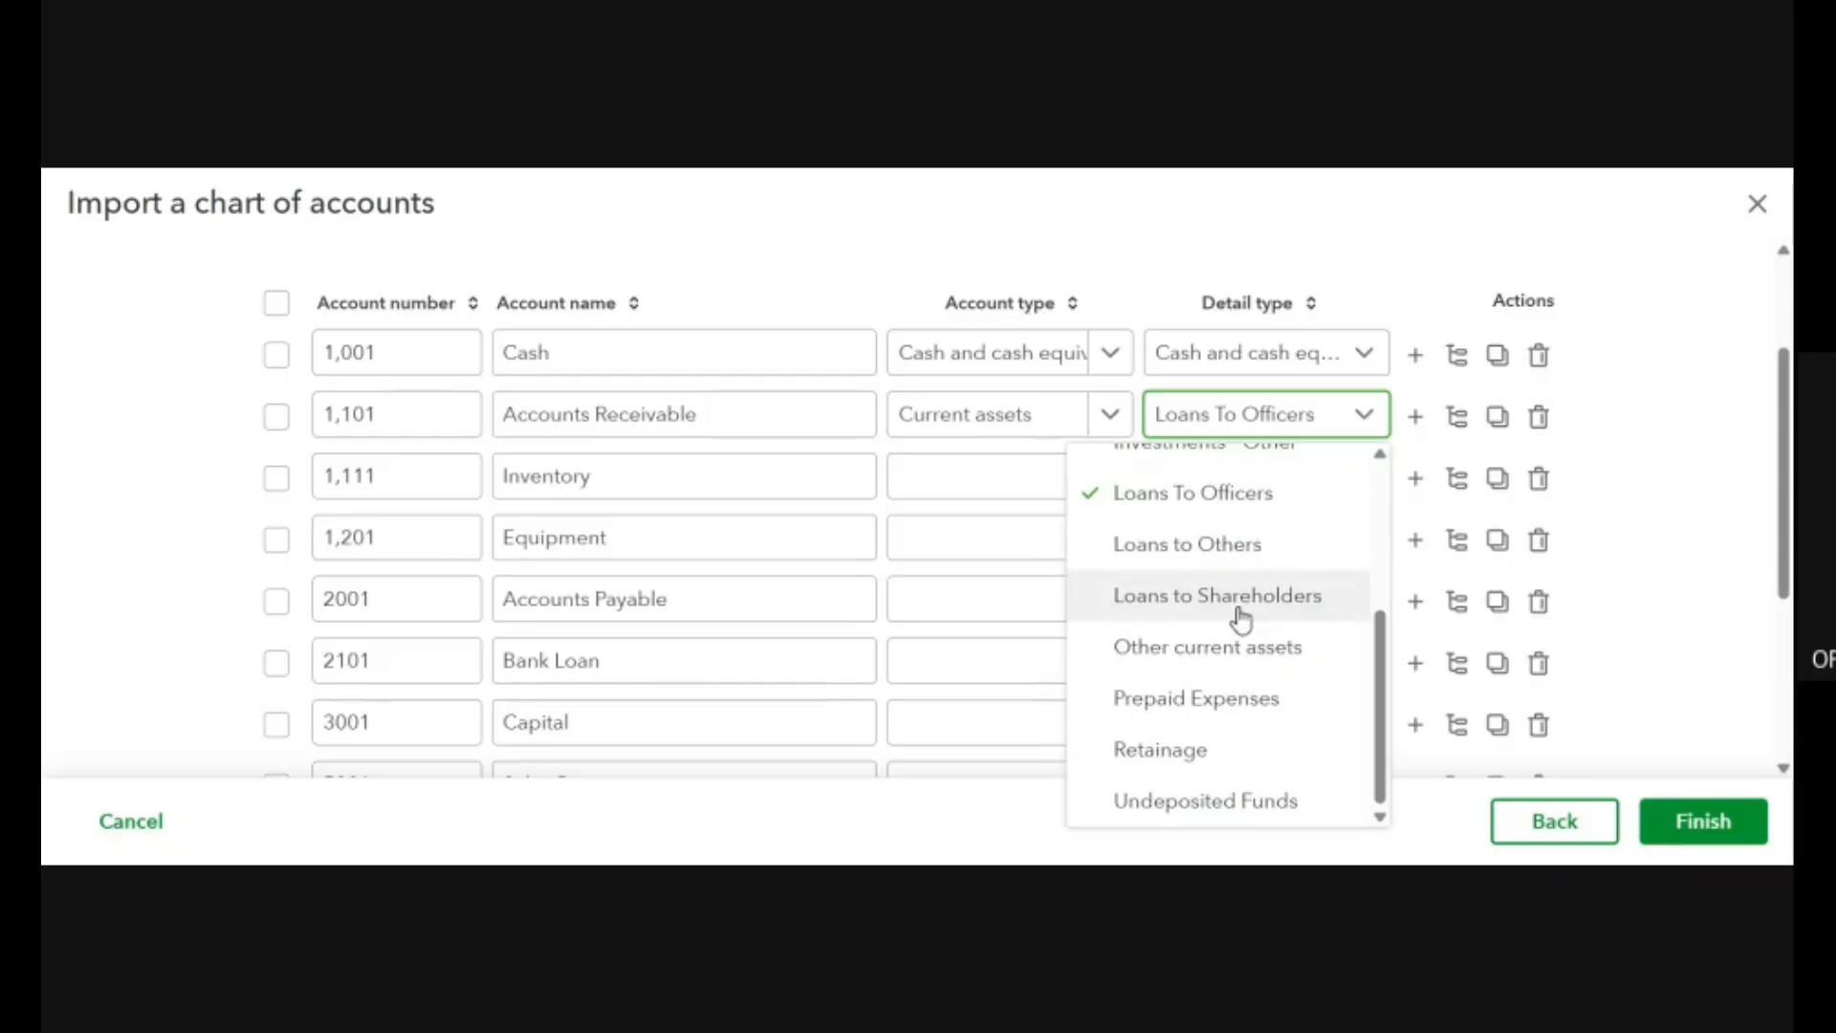
scroll(1241, 620, "up", 3)
scroll(1241, 620, "down", 3)
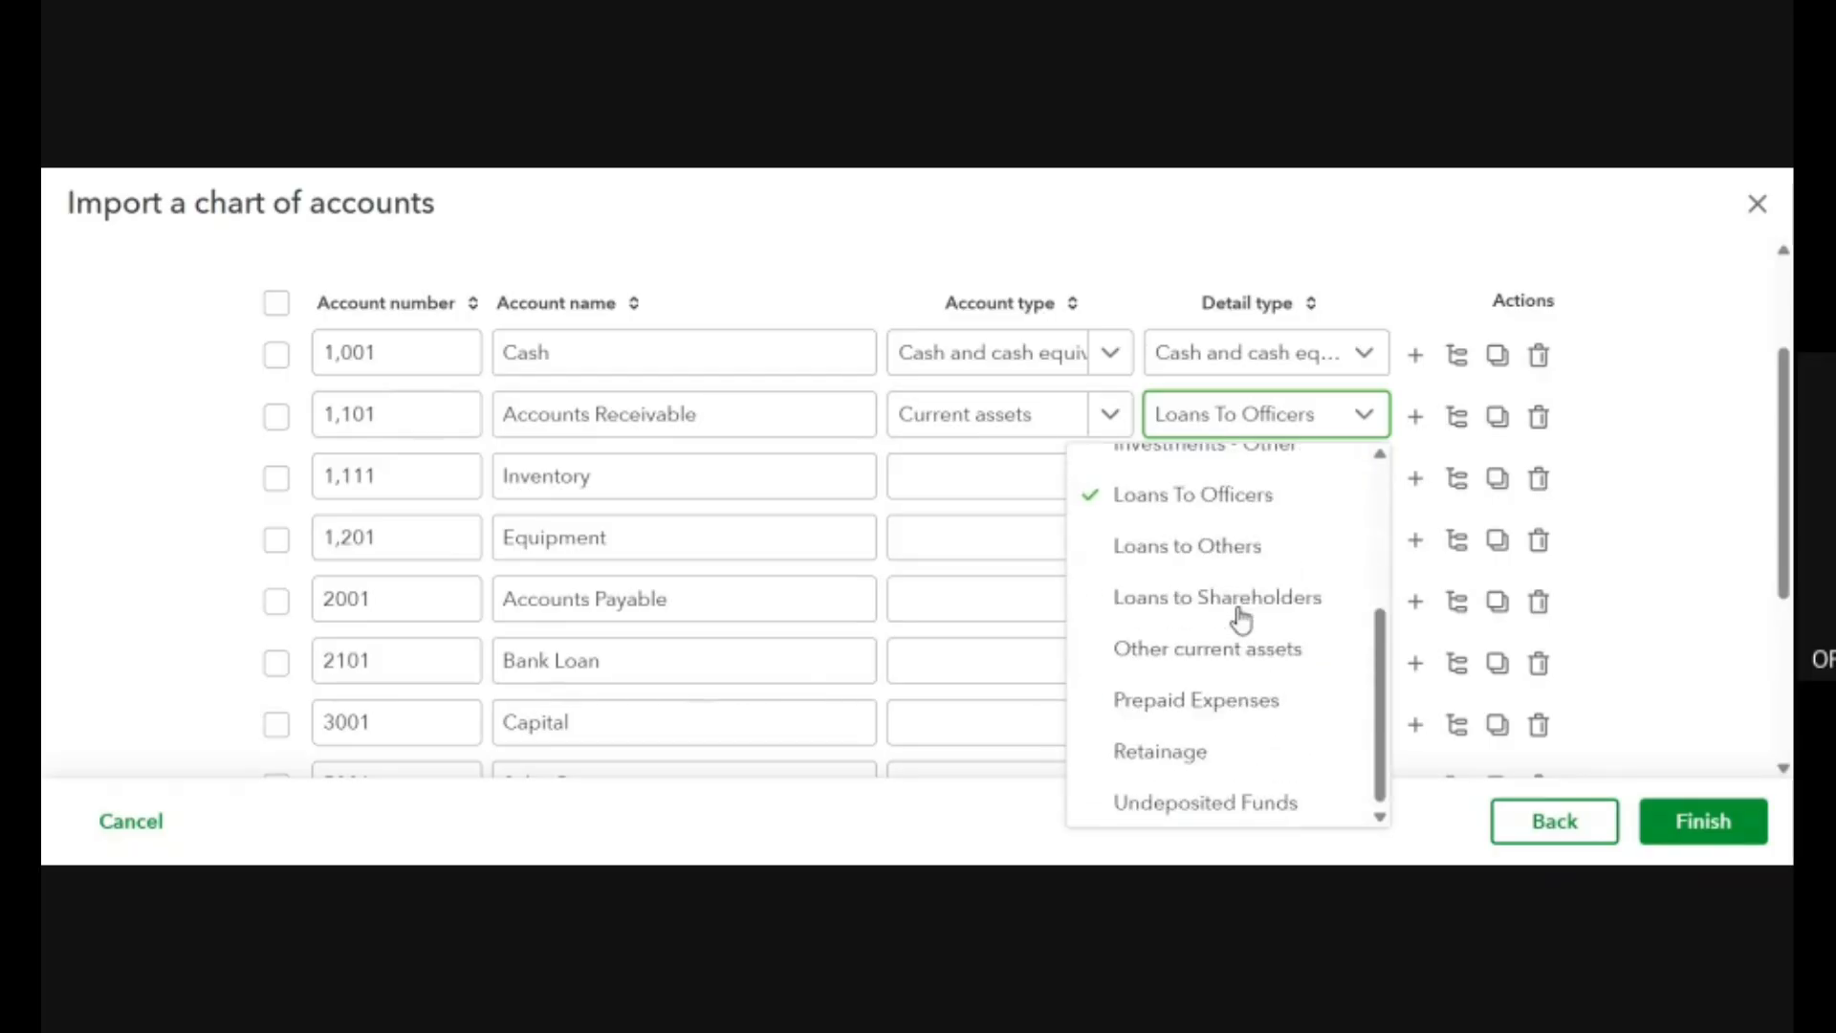
left_click(1216, 646)
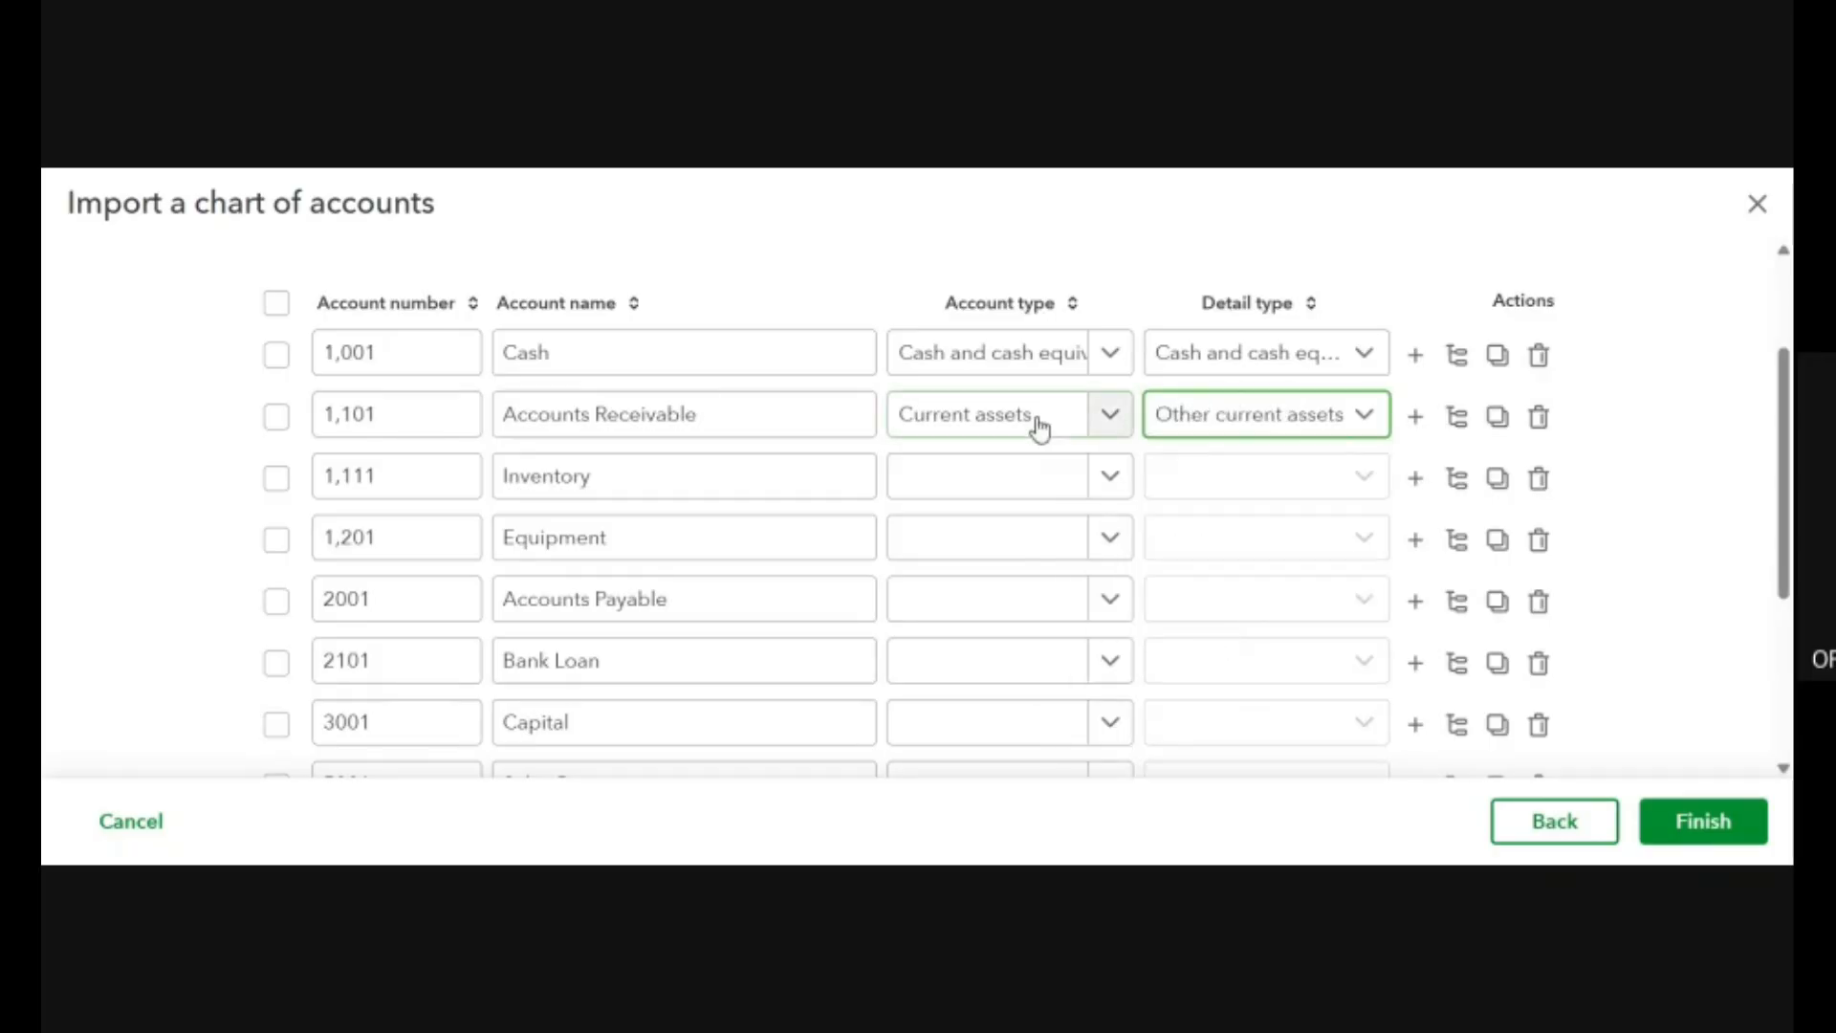
Set the Inventory row's account type to Current assets and change the Accounts Receivable row's account type to Accounts receivable (A/R).
left_click(1109, 478)
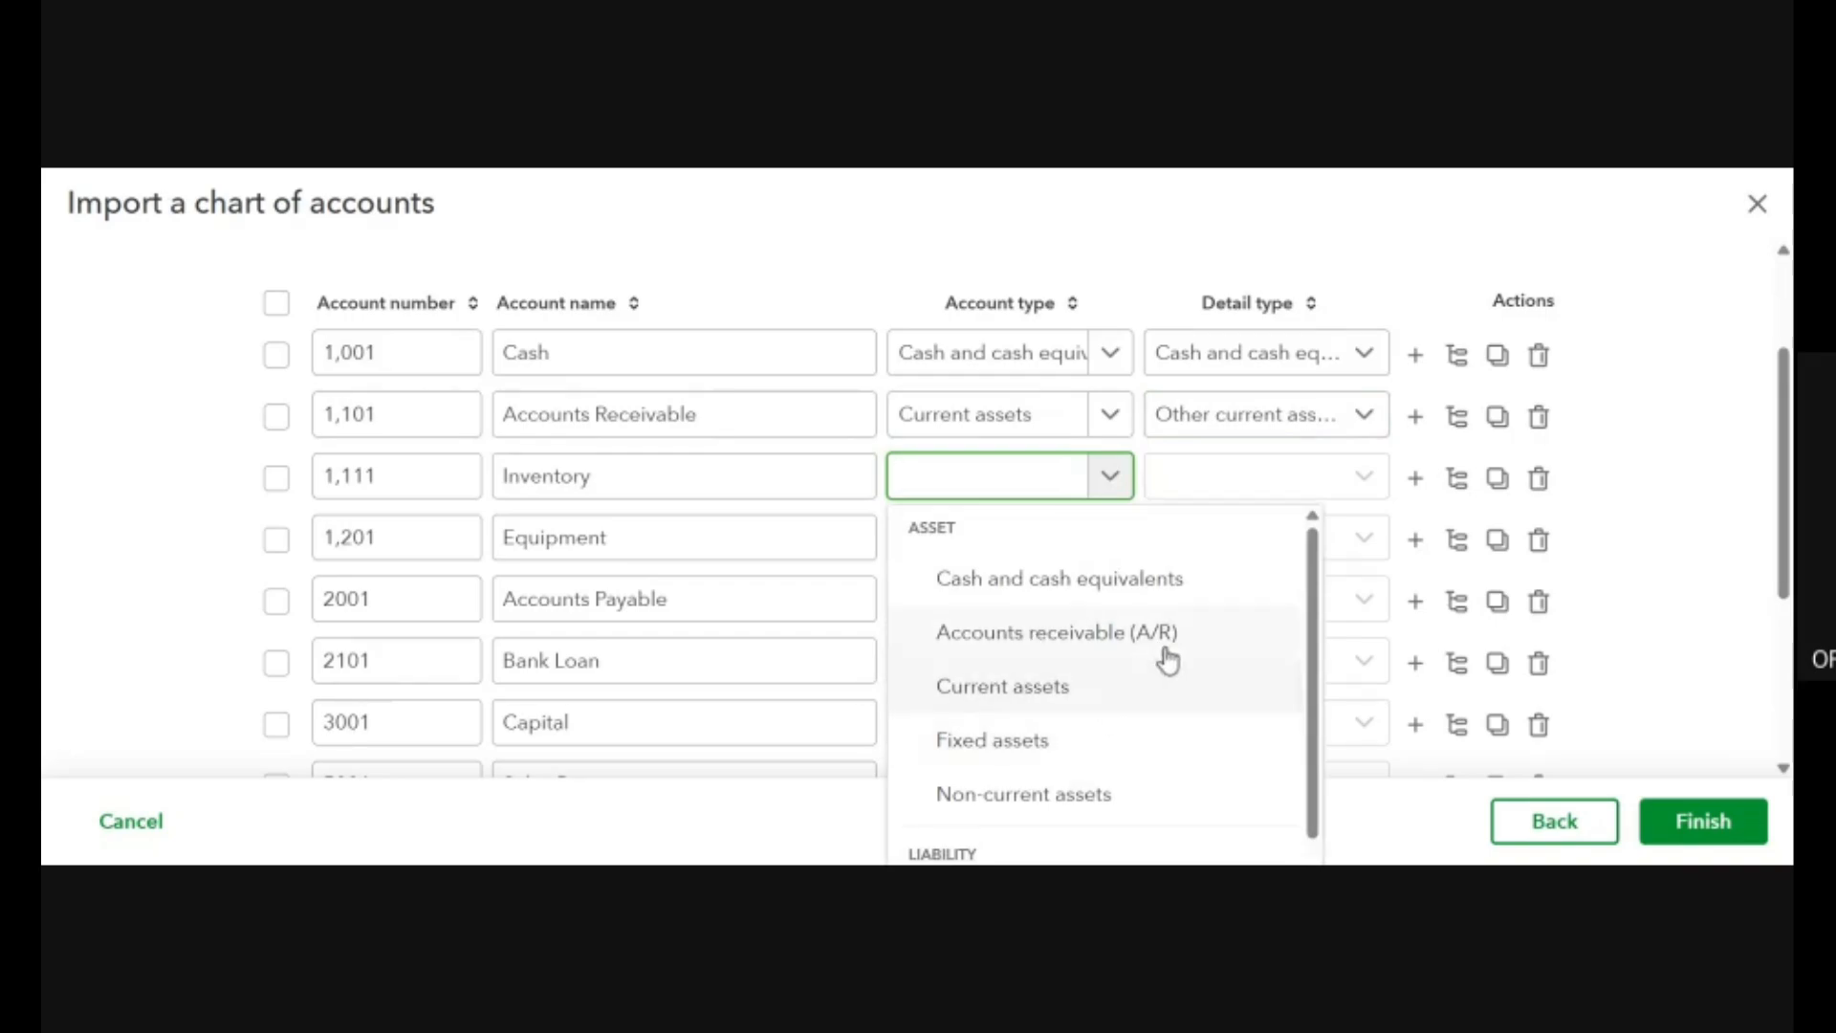
left_click(1115, 696)
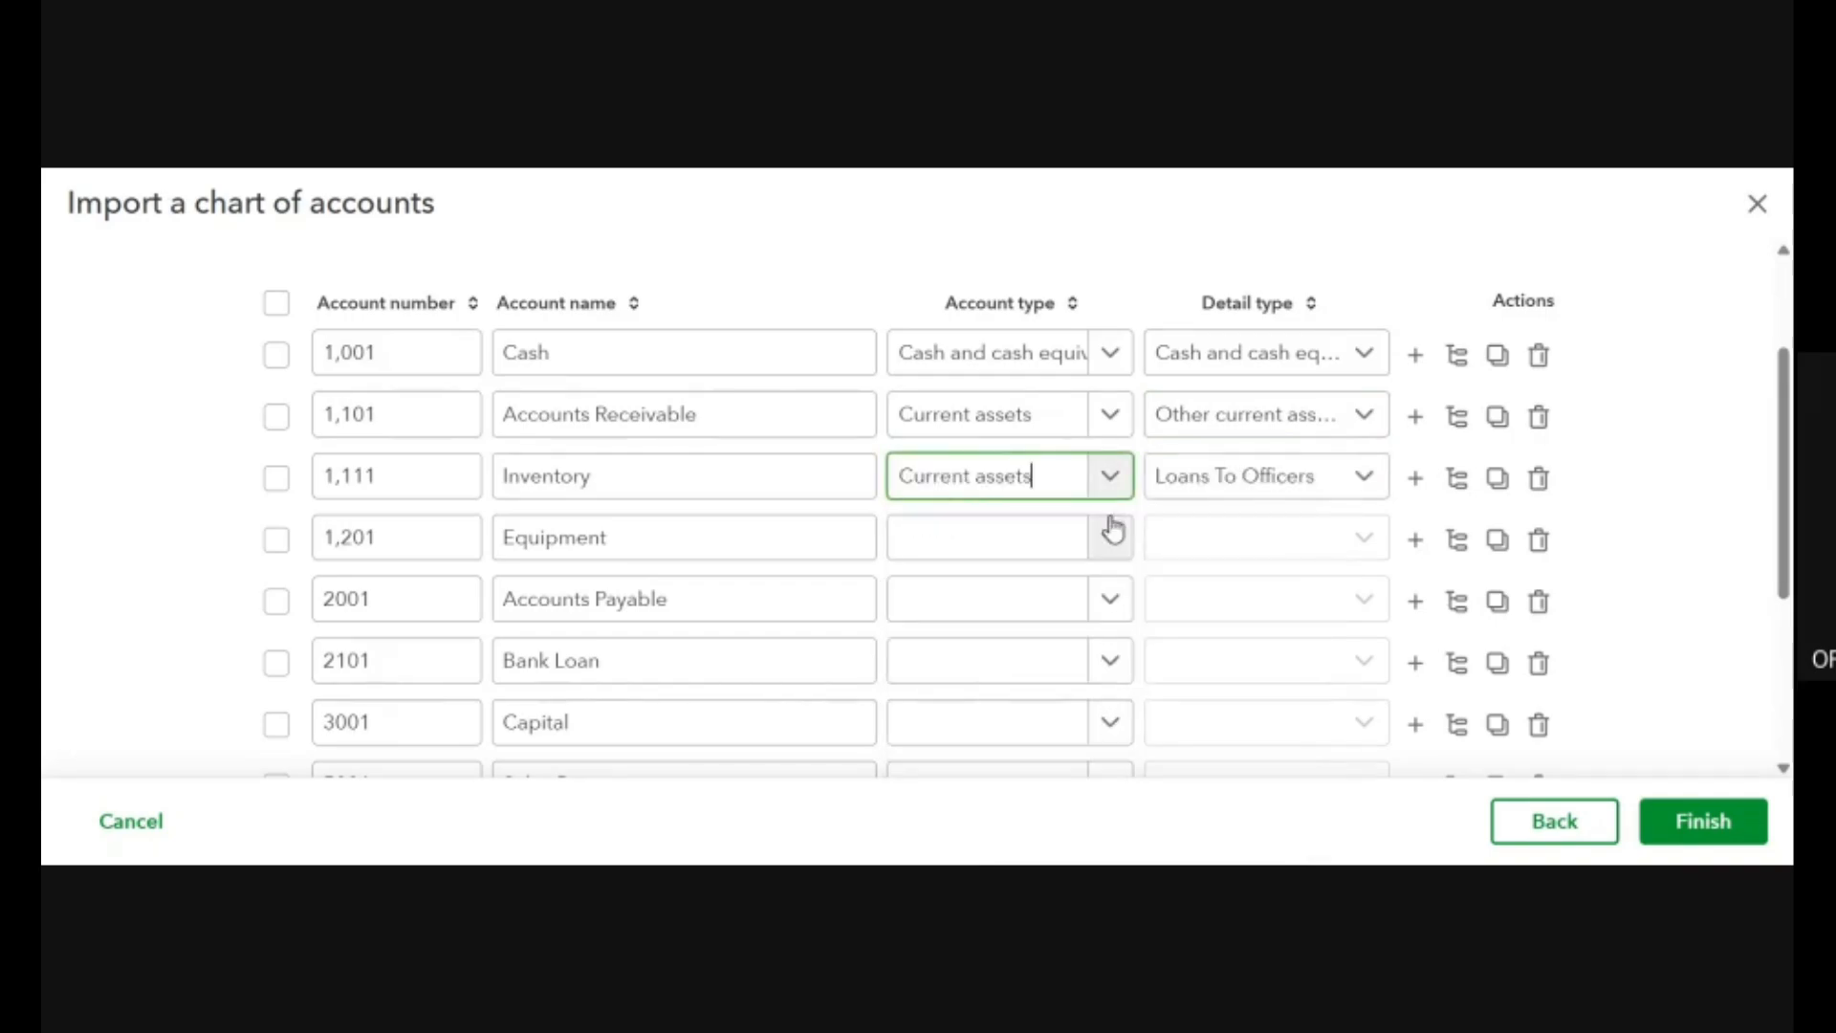
left_click(1107, 414)
left_click(1086, 570)
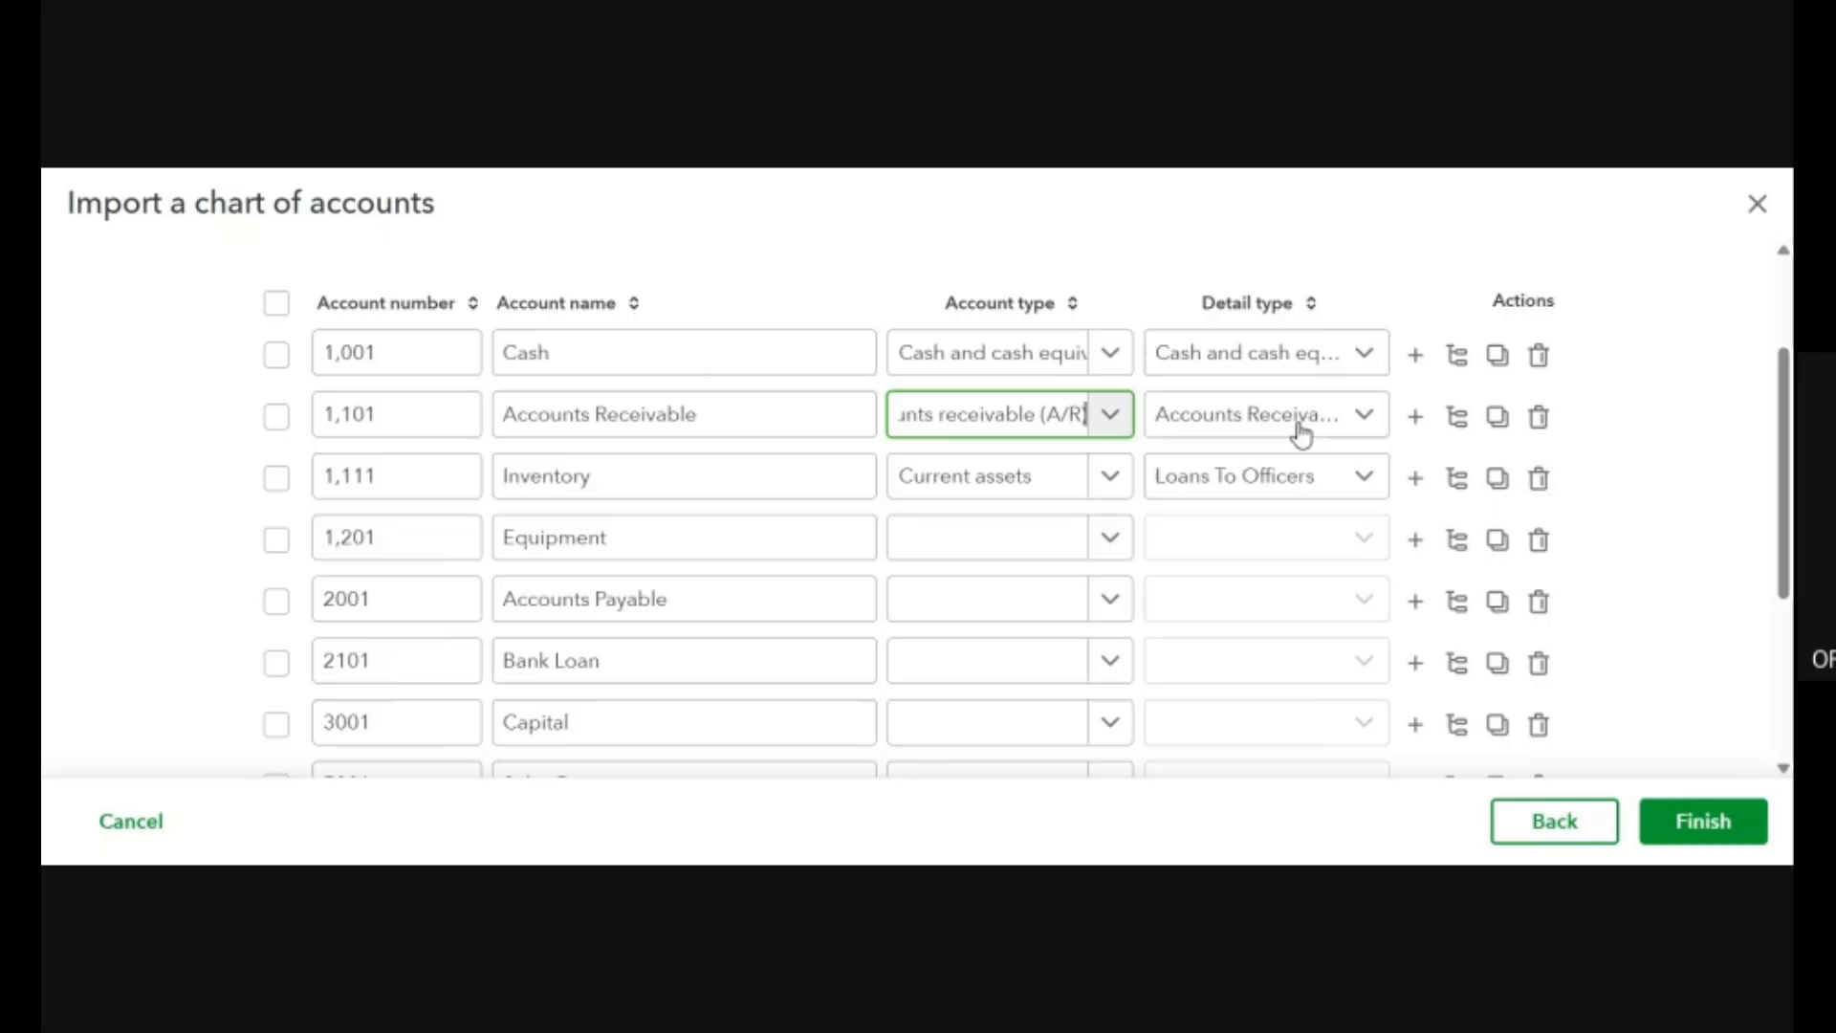
left_click(1368, 414)
left_click(1368, 414)
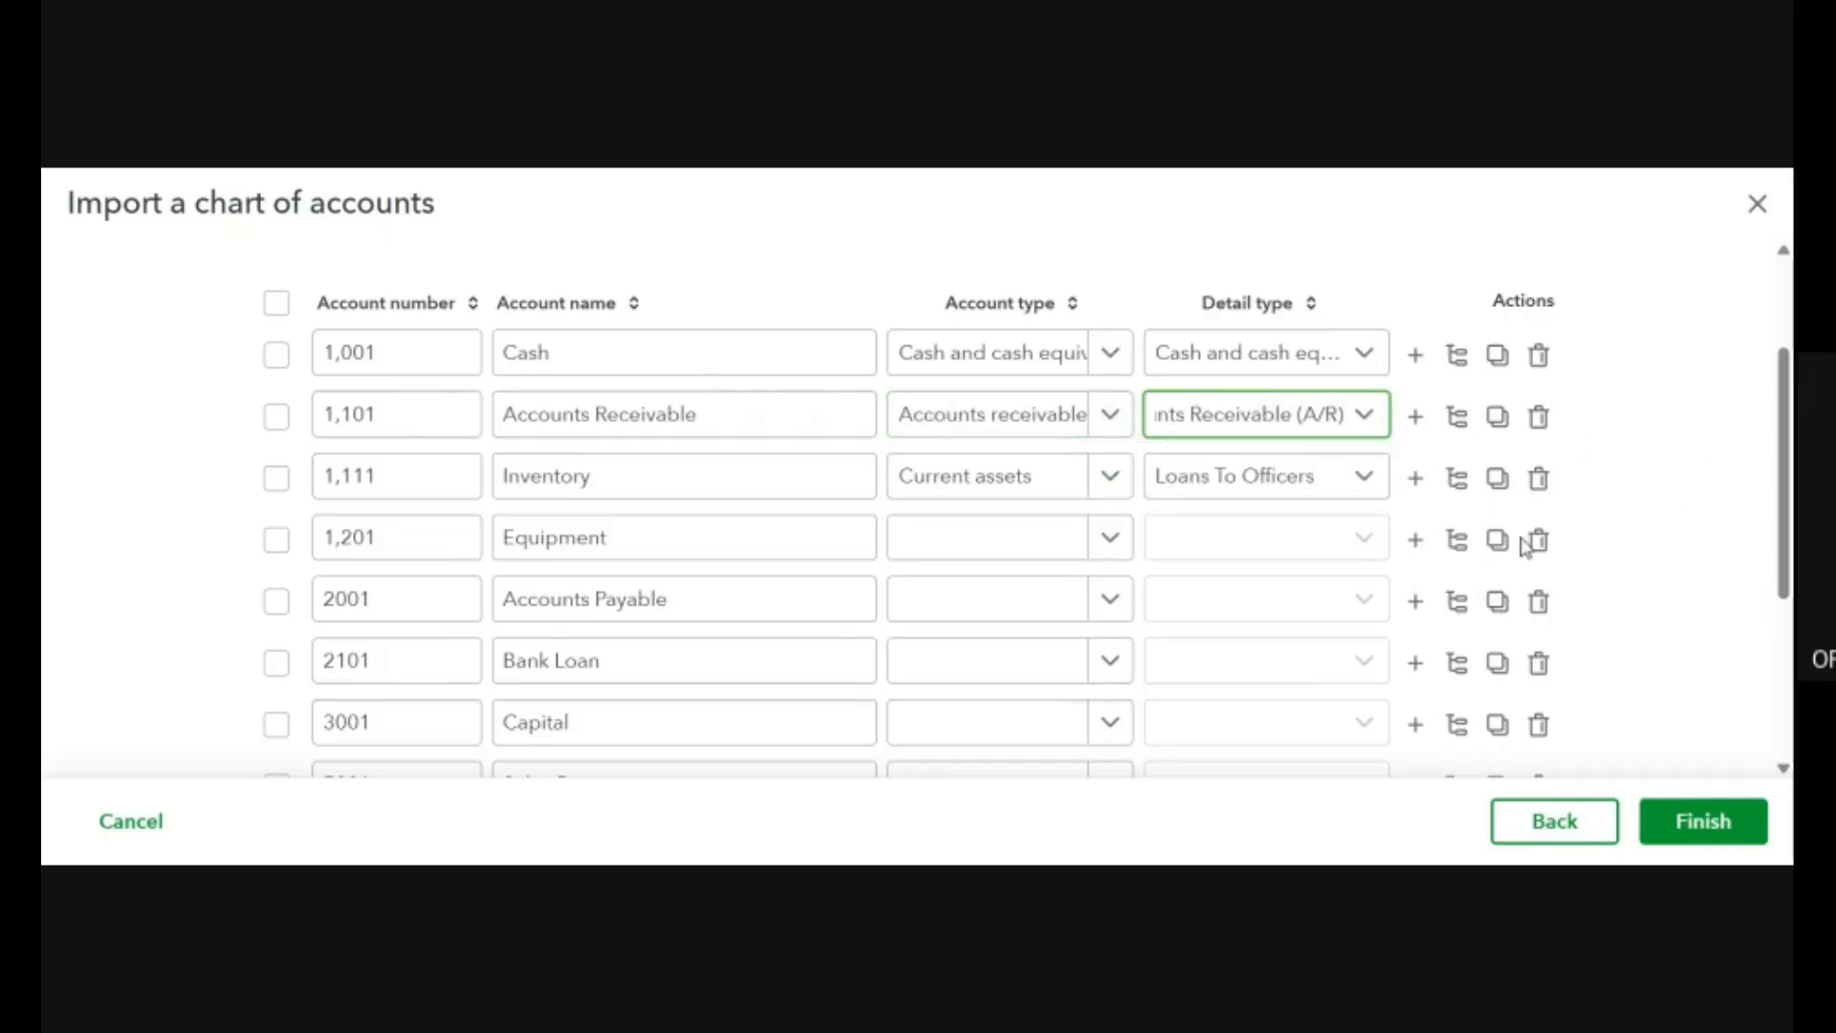
Set the Inventory row's detail type to Inventory.
left_click(1366, 477)
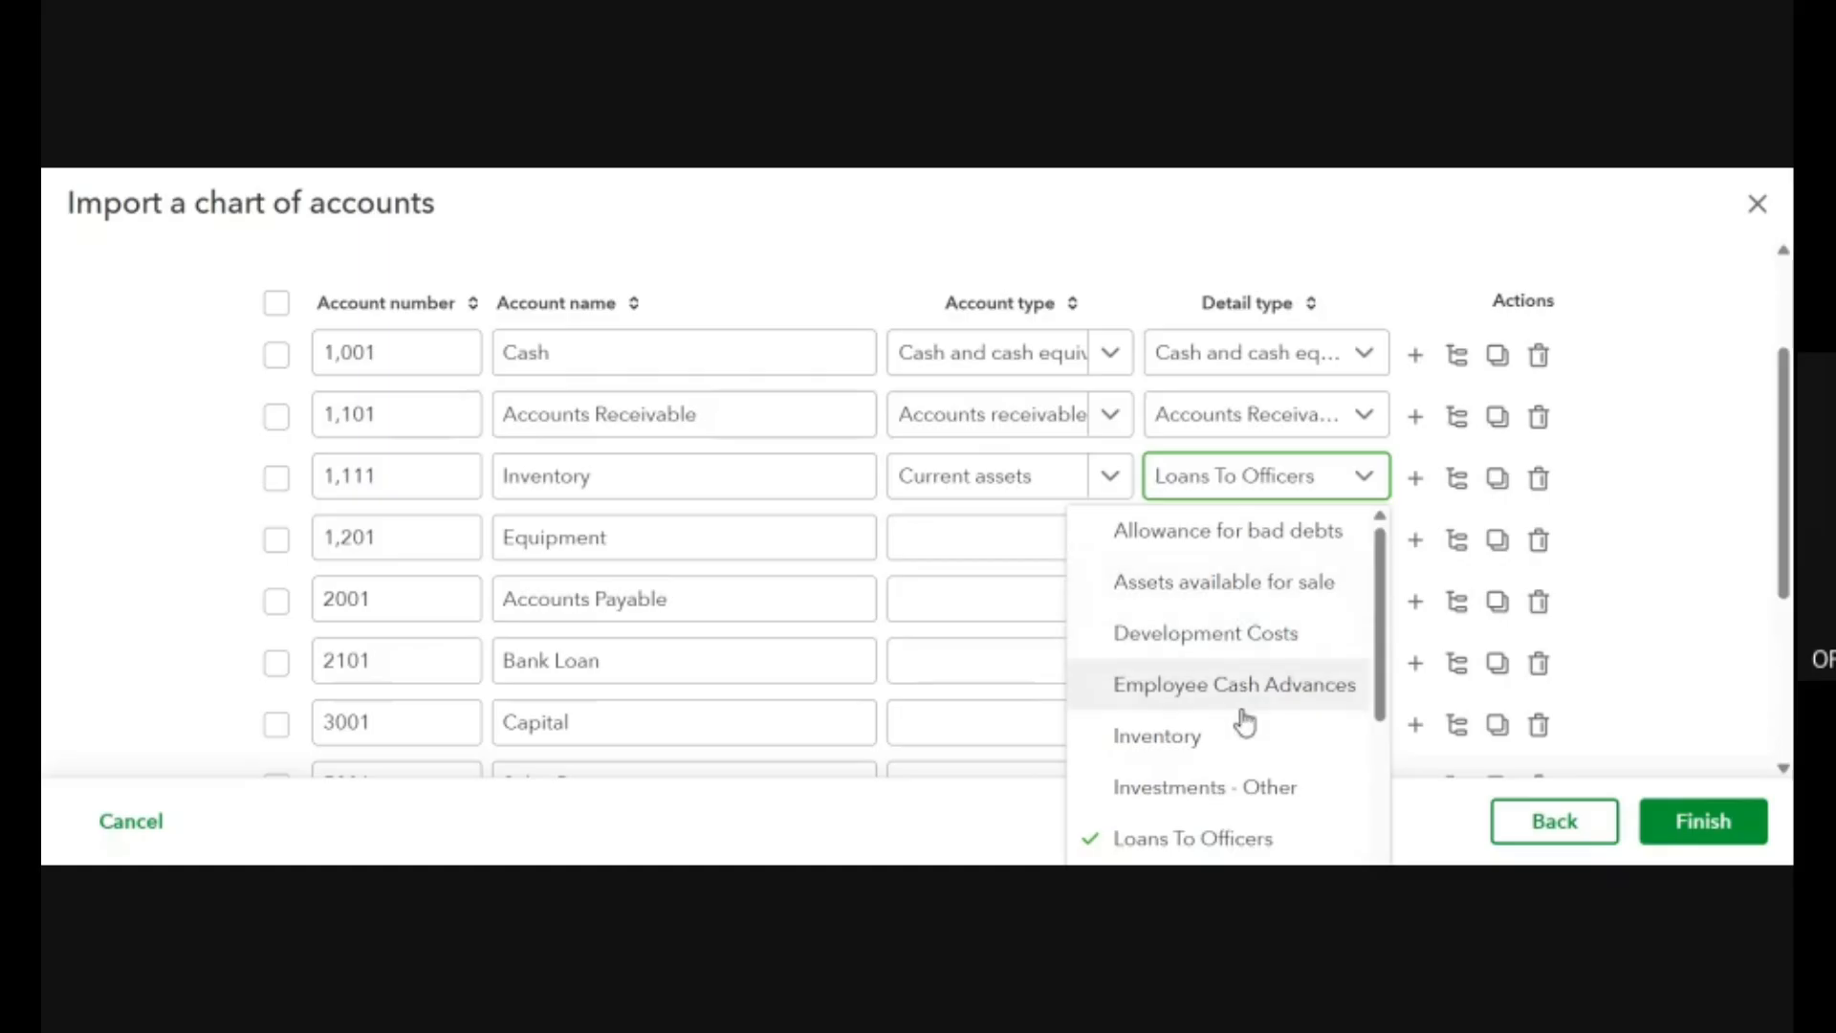
scroll(1242, 717, "down", 3)
scroll(1245, 724, "up", 3)
left_click(1198, 744)
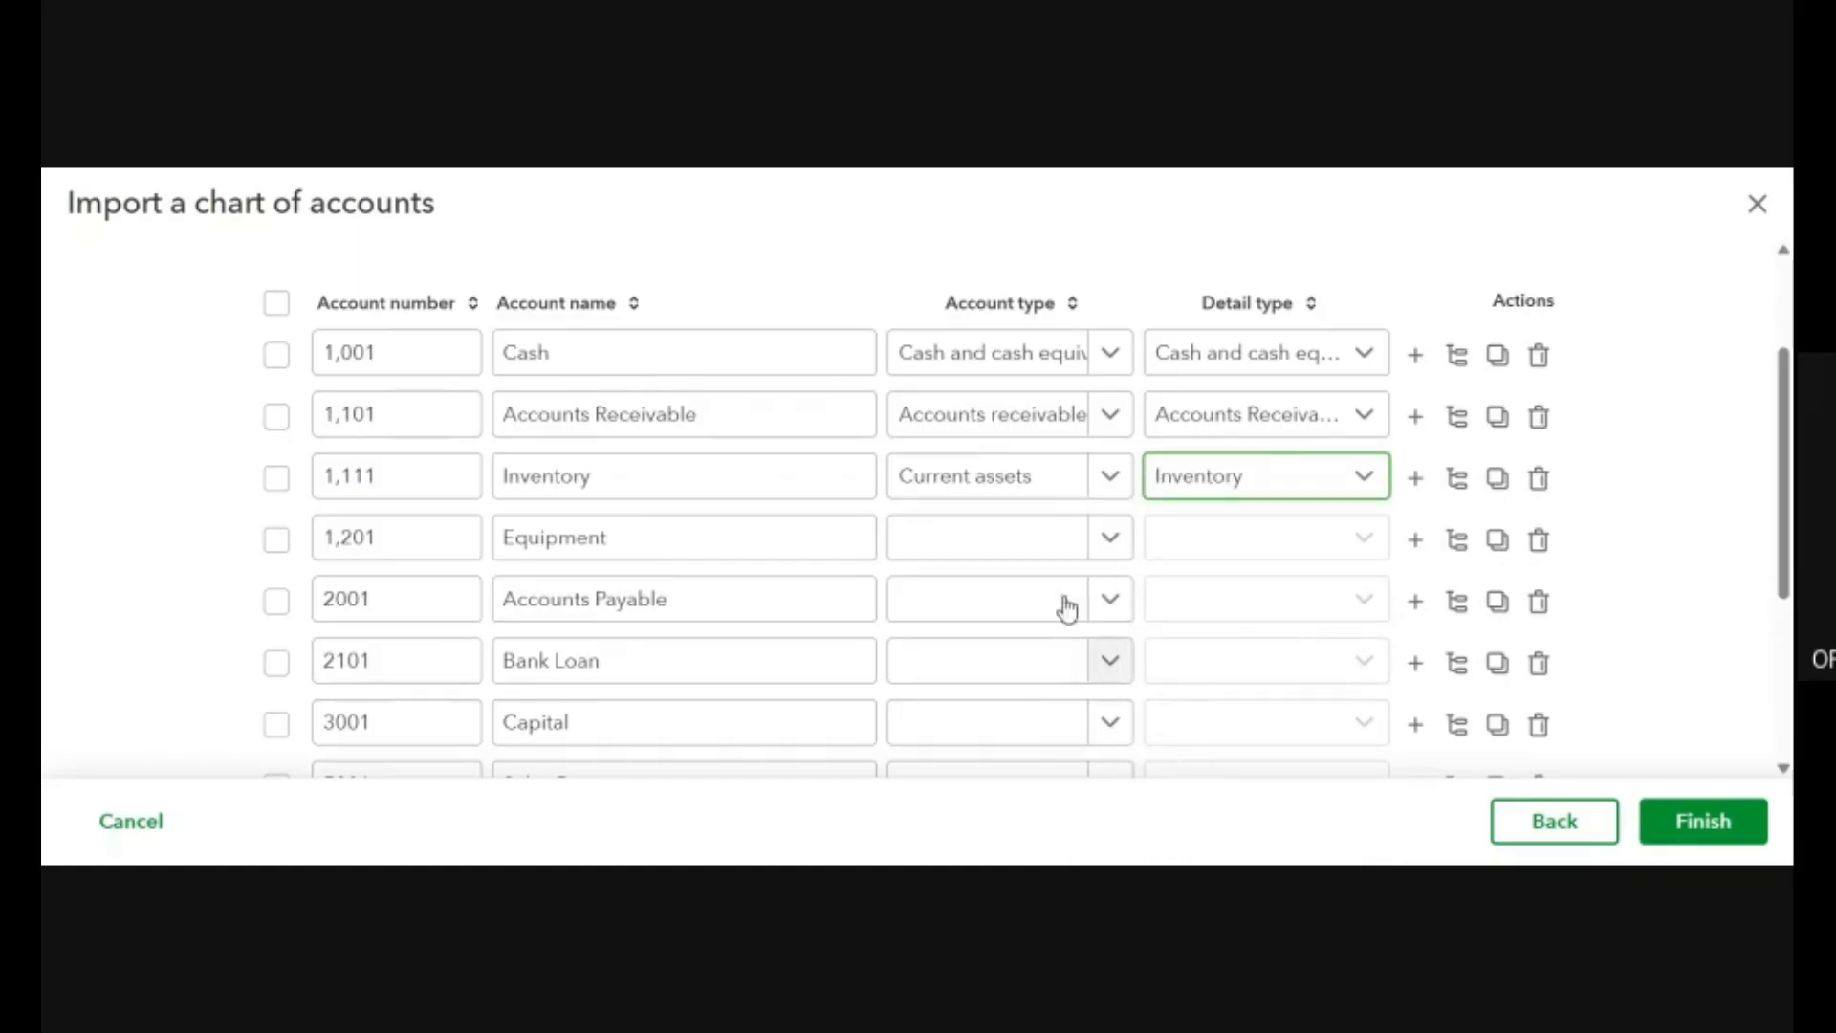
Try Non-current assets as the Equipment row's account type and look through its detail types.
left_click(1038, 542)
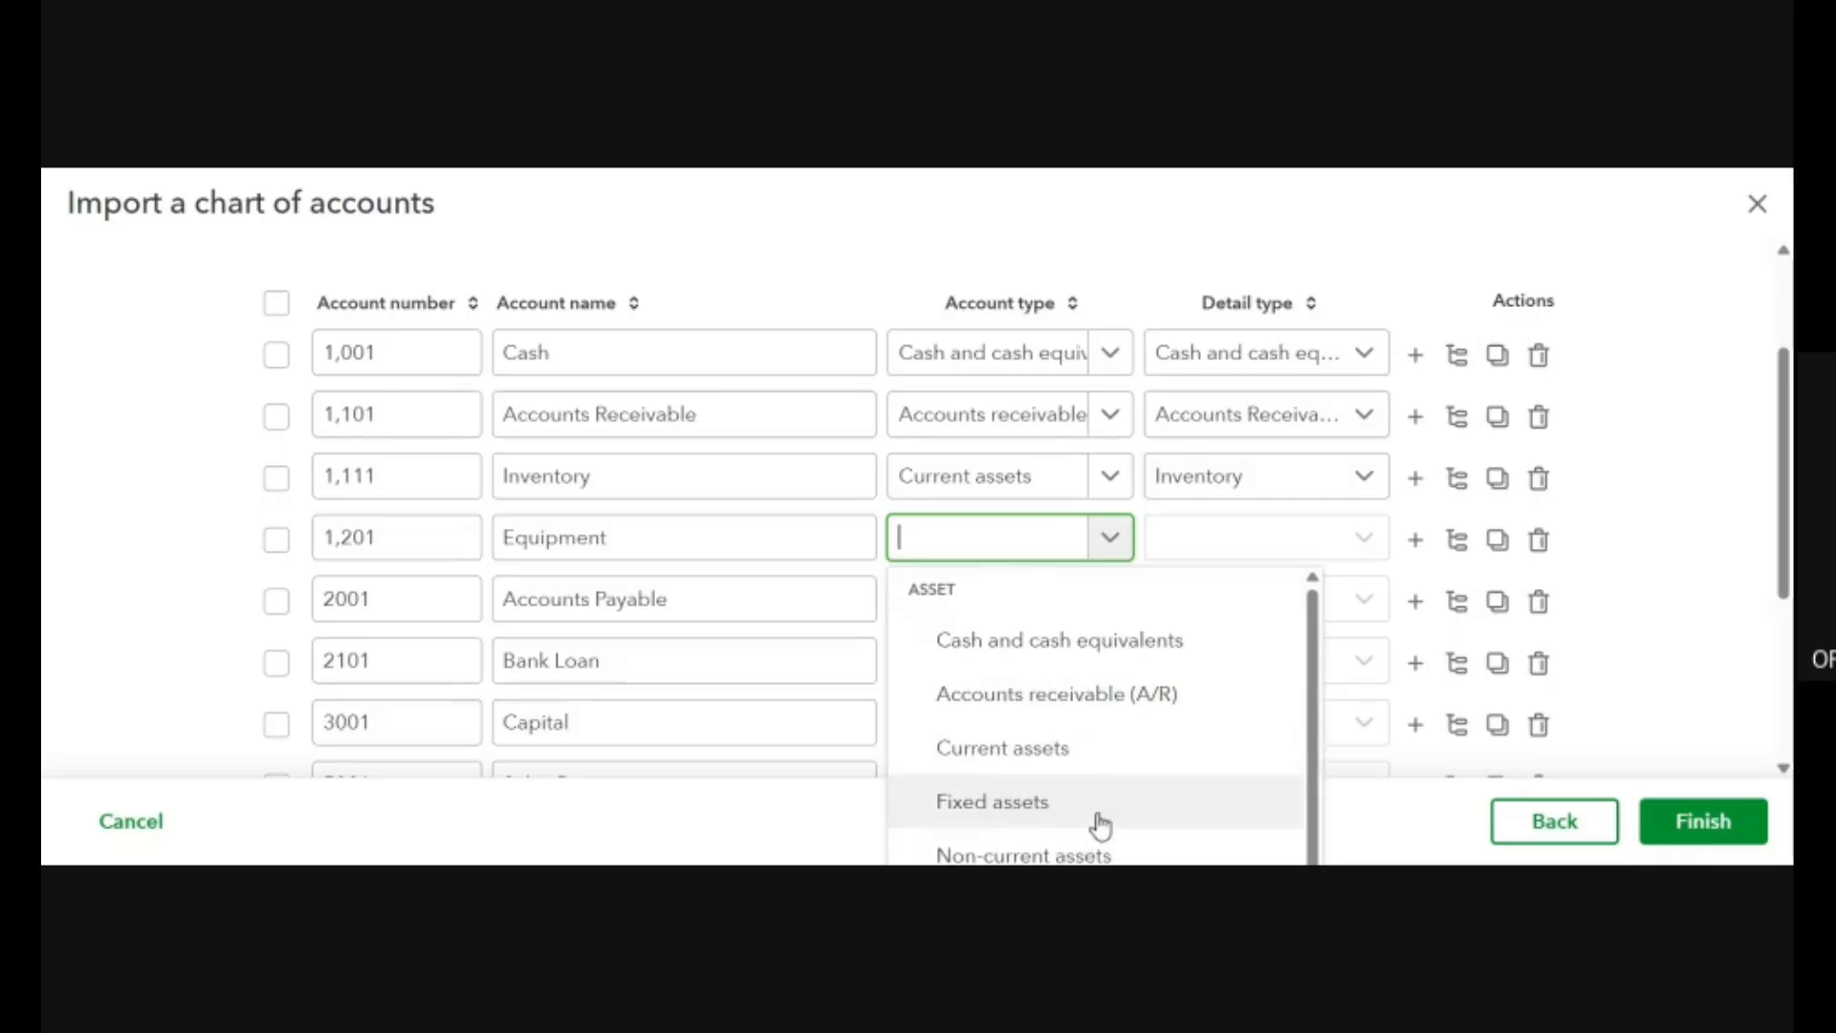
scroll(1099, 825, "down", 3)
left_click(1072, 594)
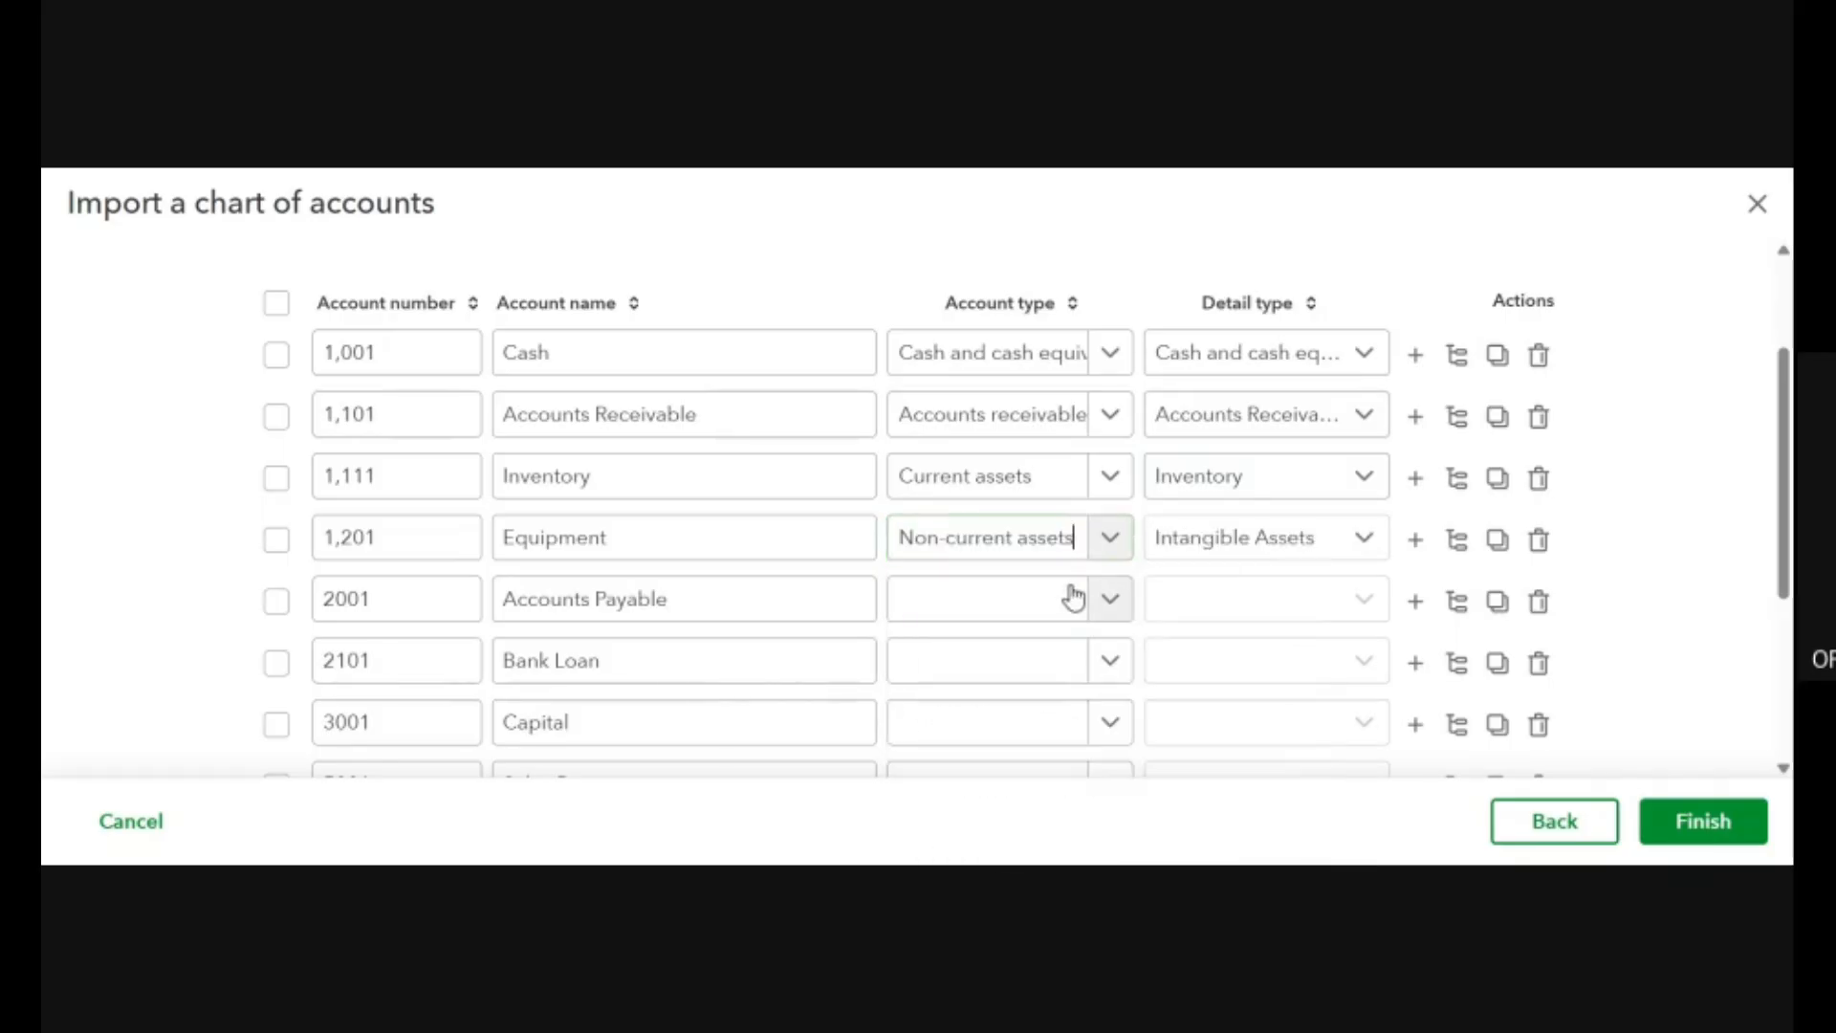
left_click(1366, 541)
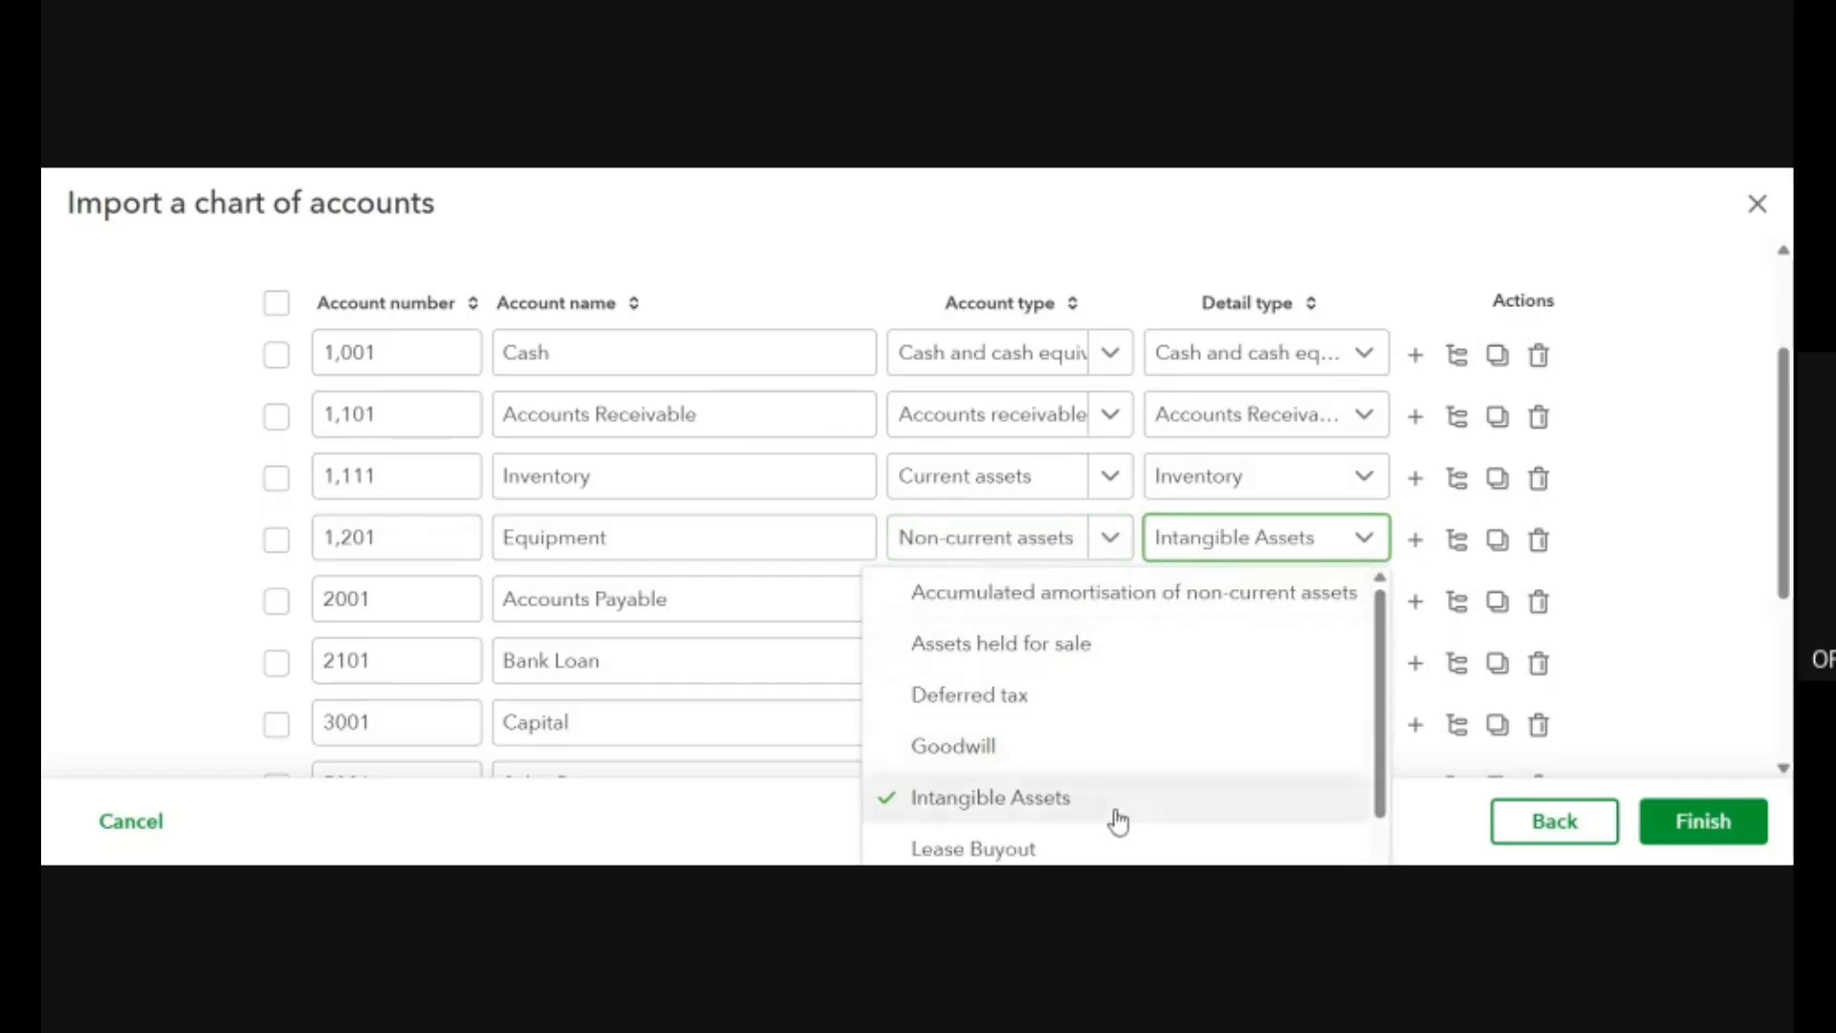
scroll(1182, 760, "down", 2)
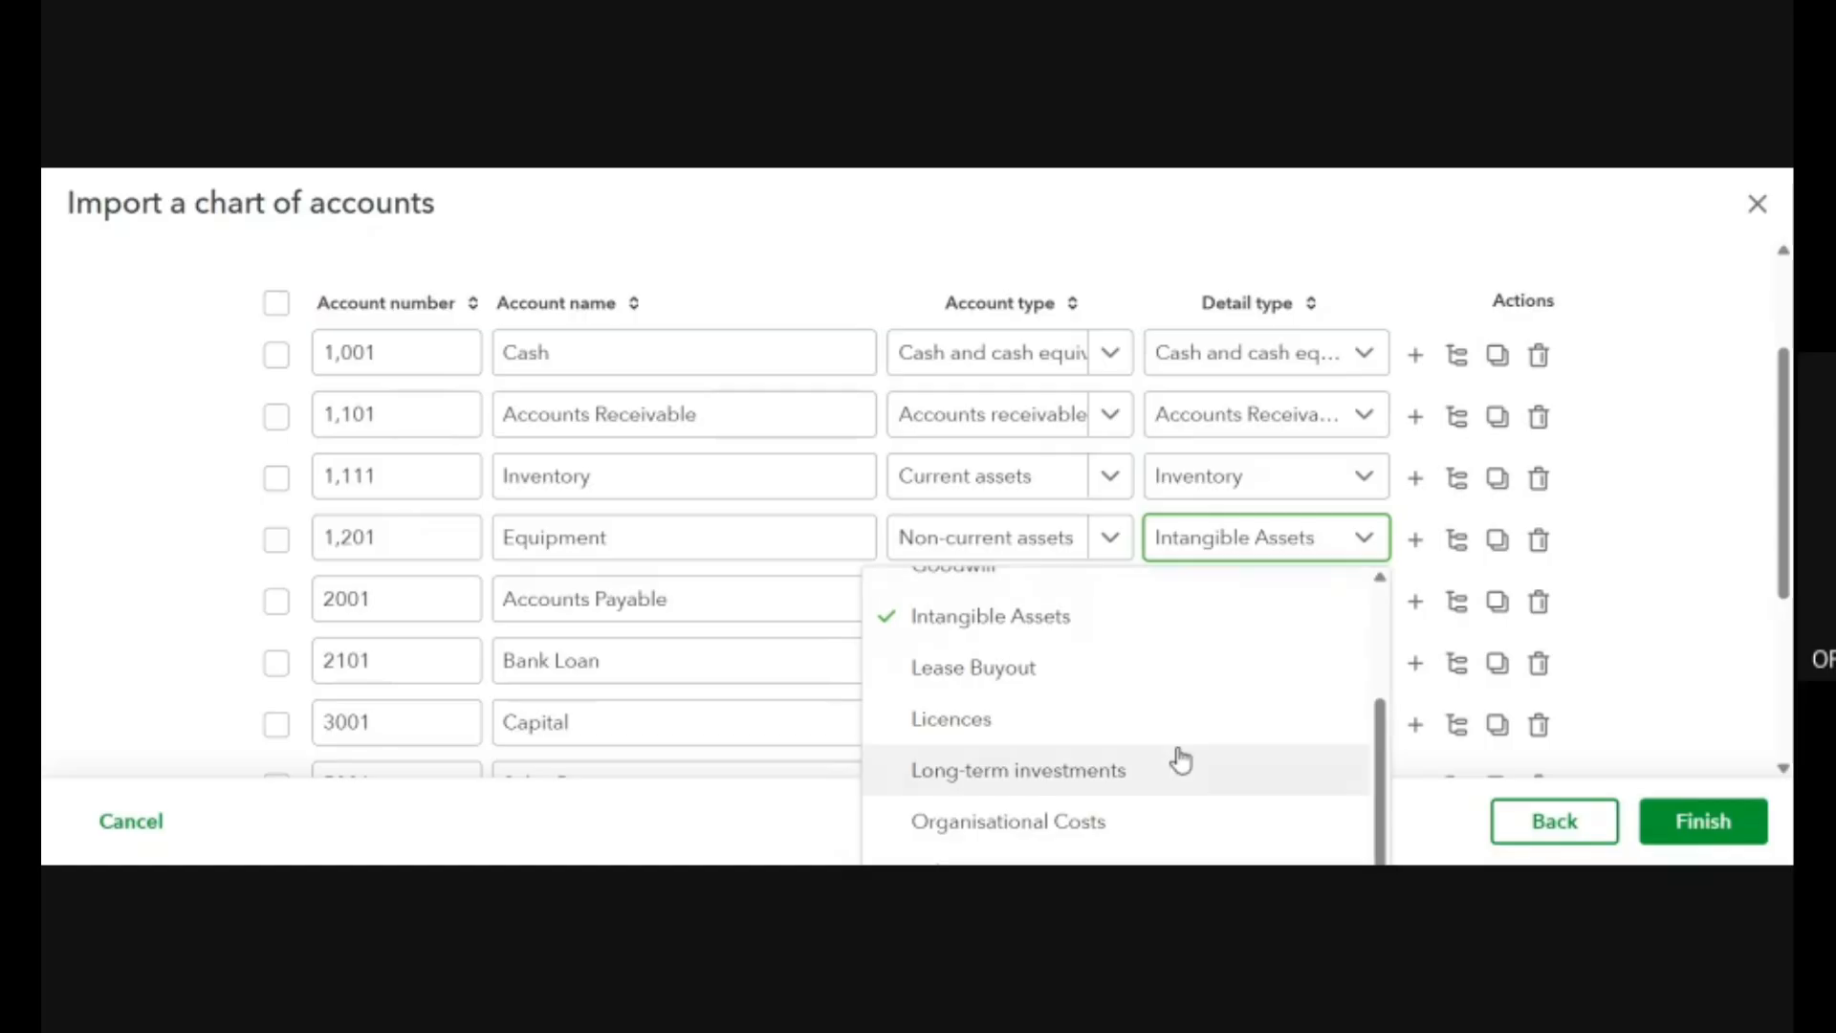
scroll(1180, 756, "up", 2)
Set the Equipment row's account type to Fixed assets, keeping Machinery and equipment as its detail type.
left_click(1109, 547)
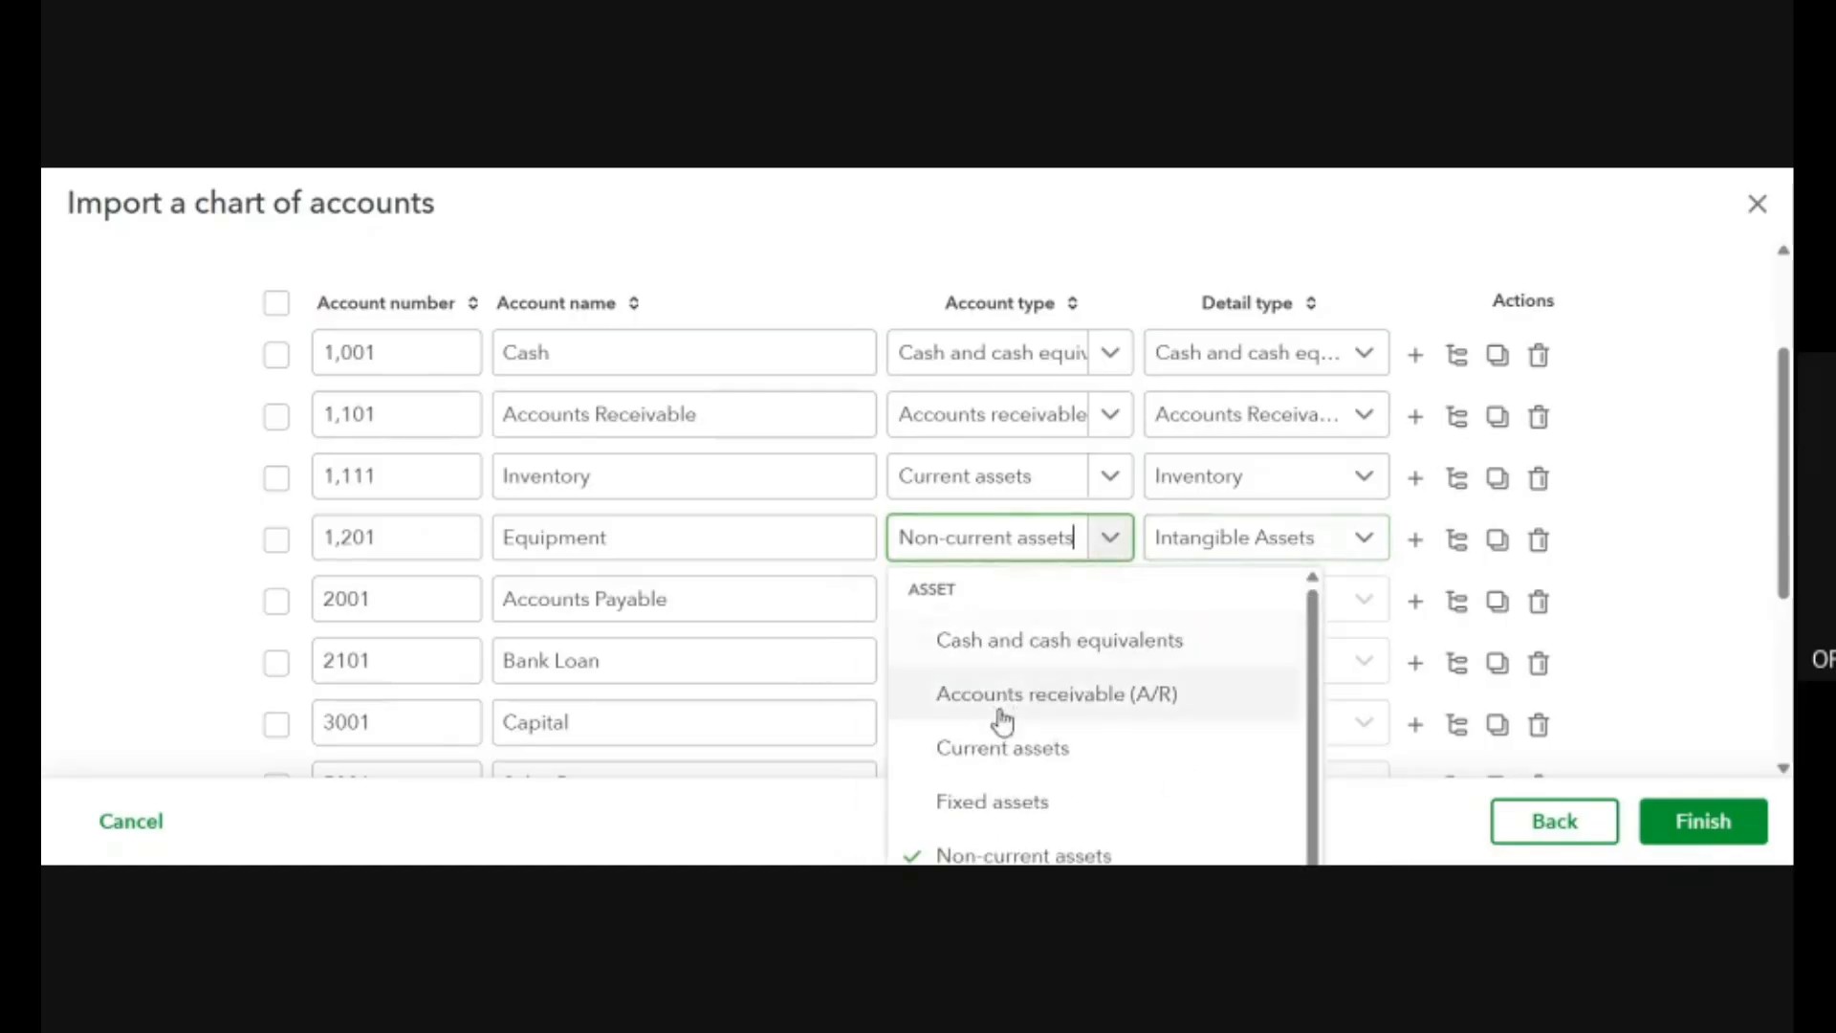
left_click(1033, 807)
left_click(1365, 545)
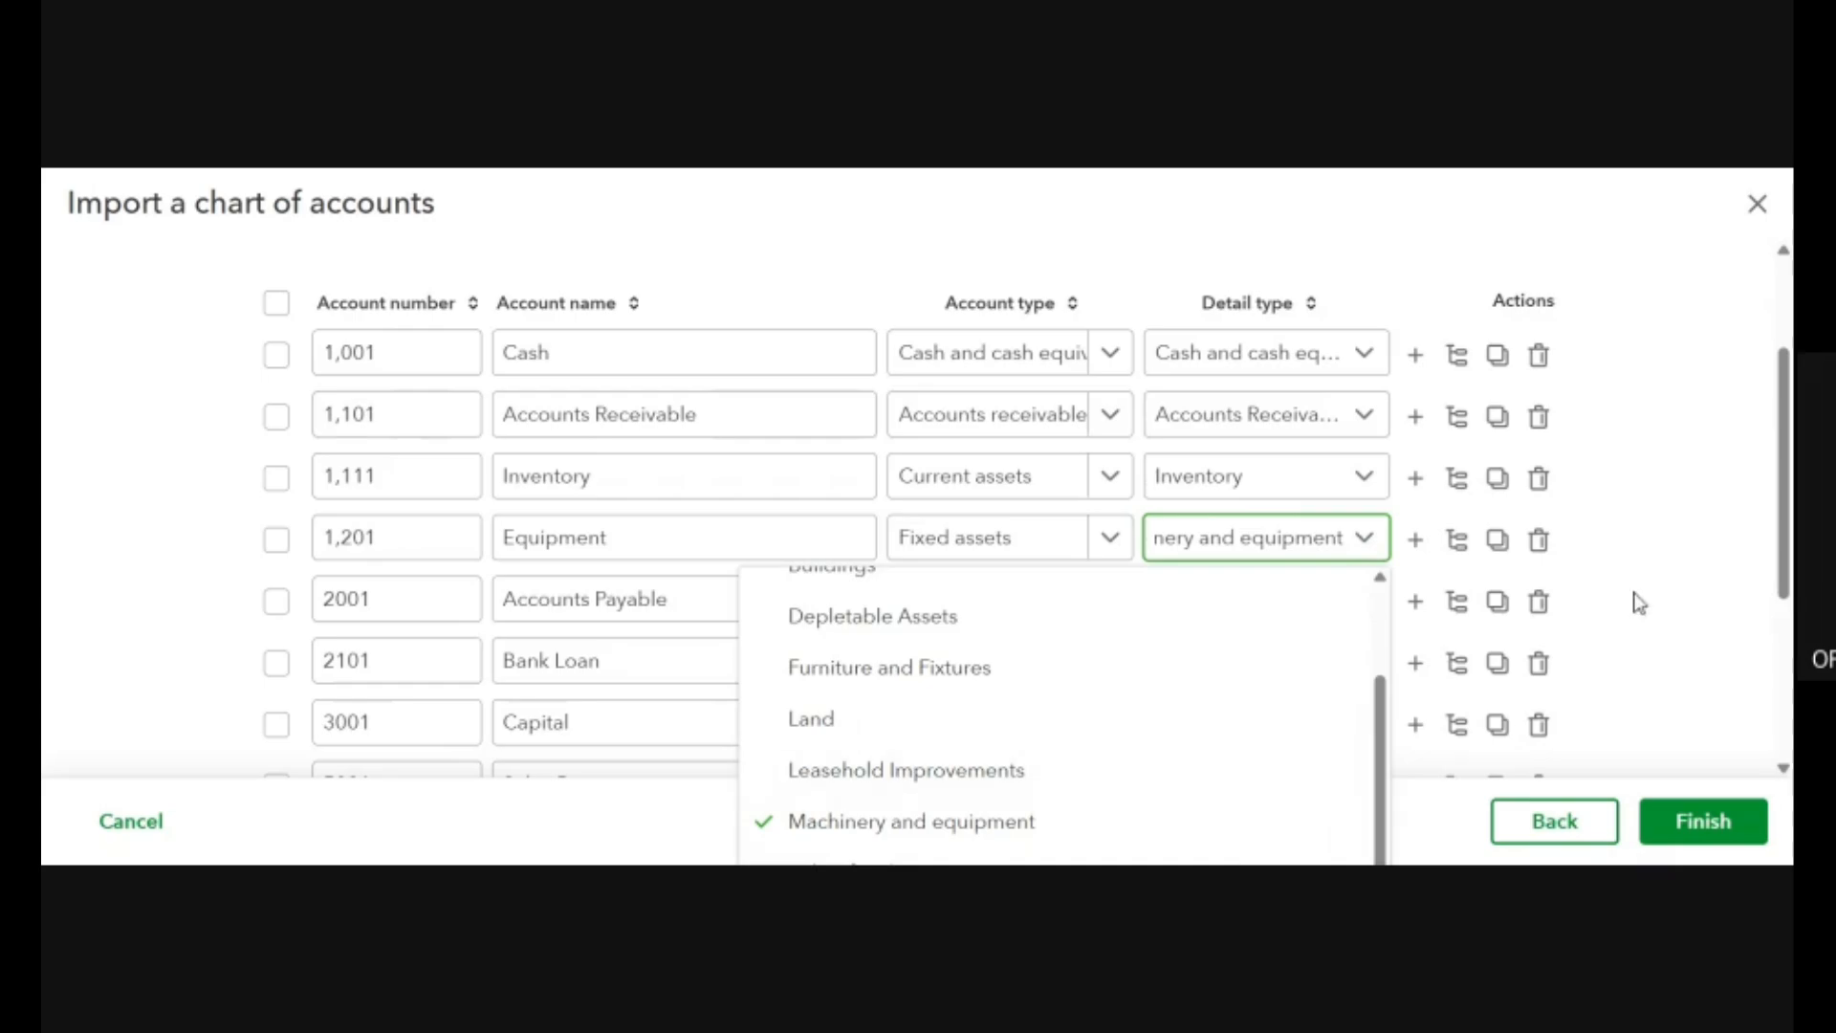
left_click(1734, 524)
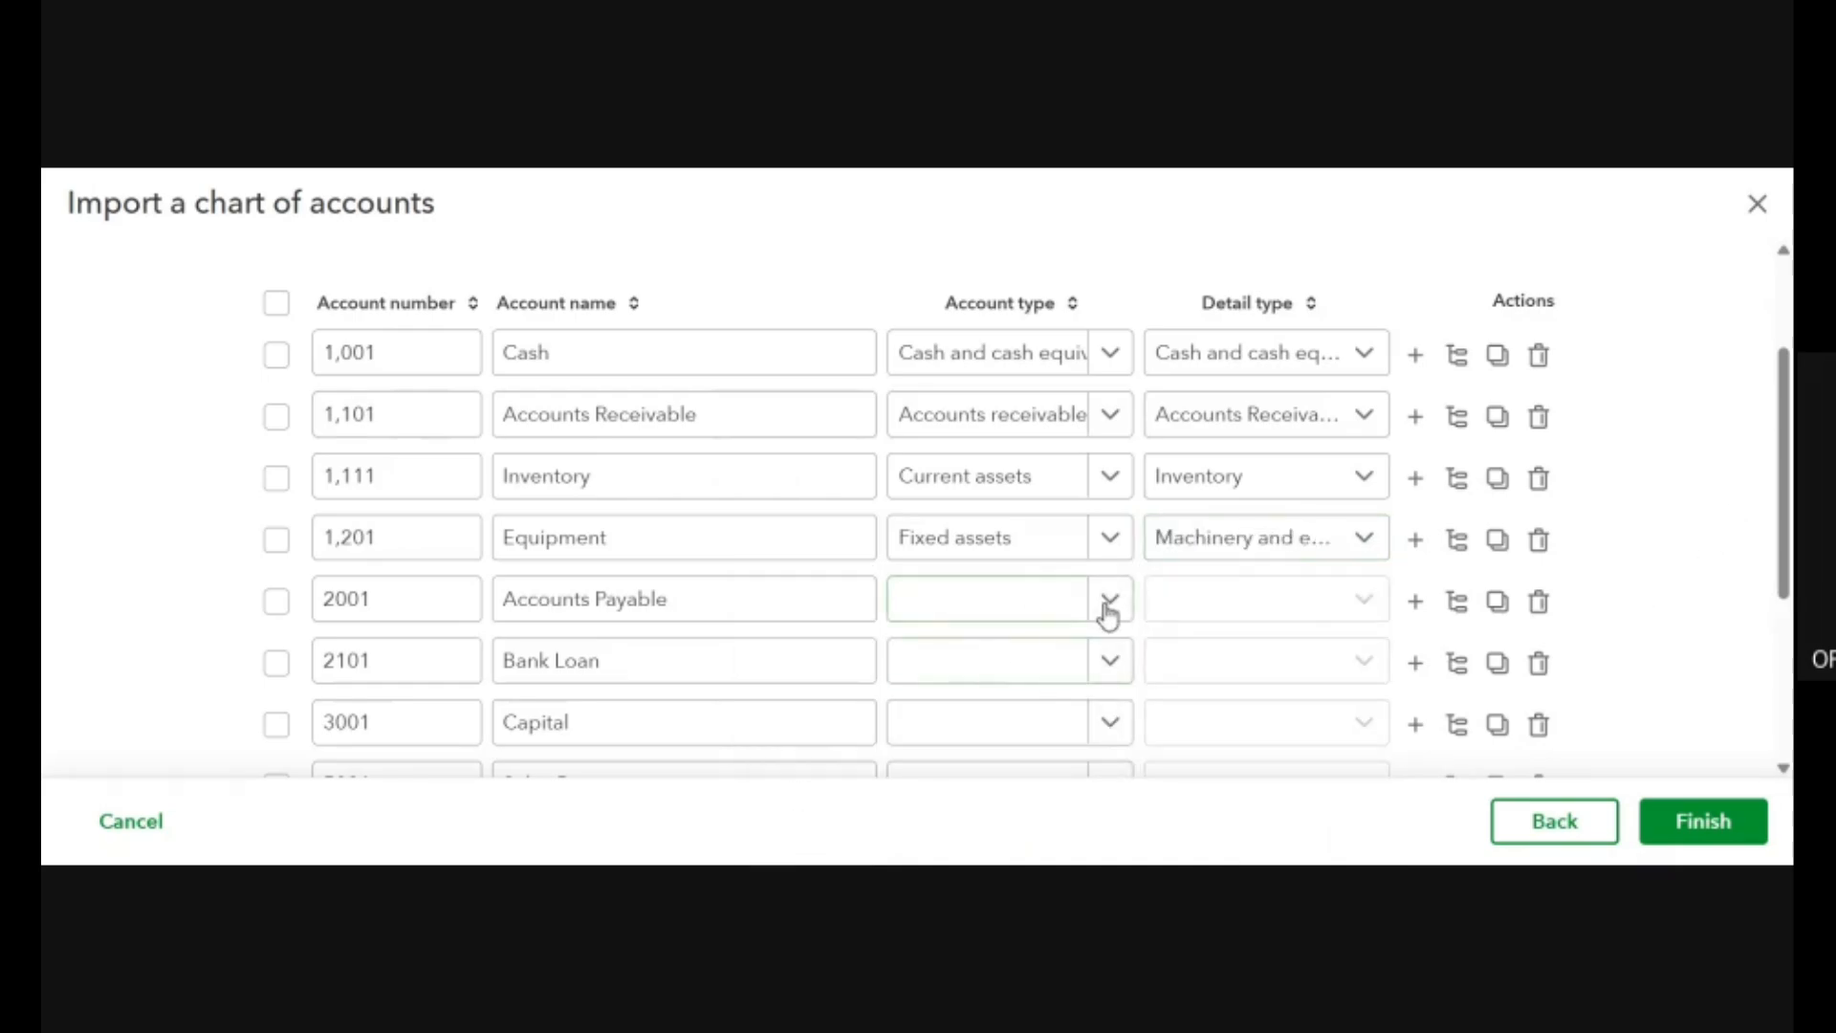
Set the Accounts Payable row's account type and detail type to Accounts Payable (A/P).
left_click(1110, 603)
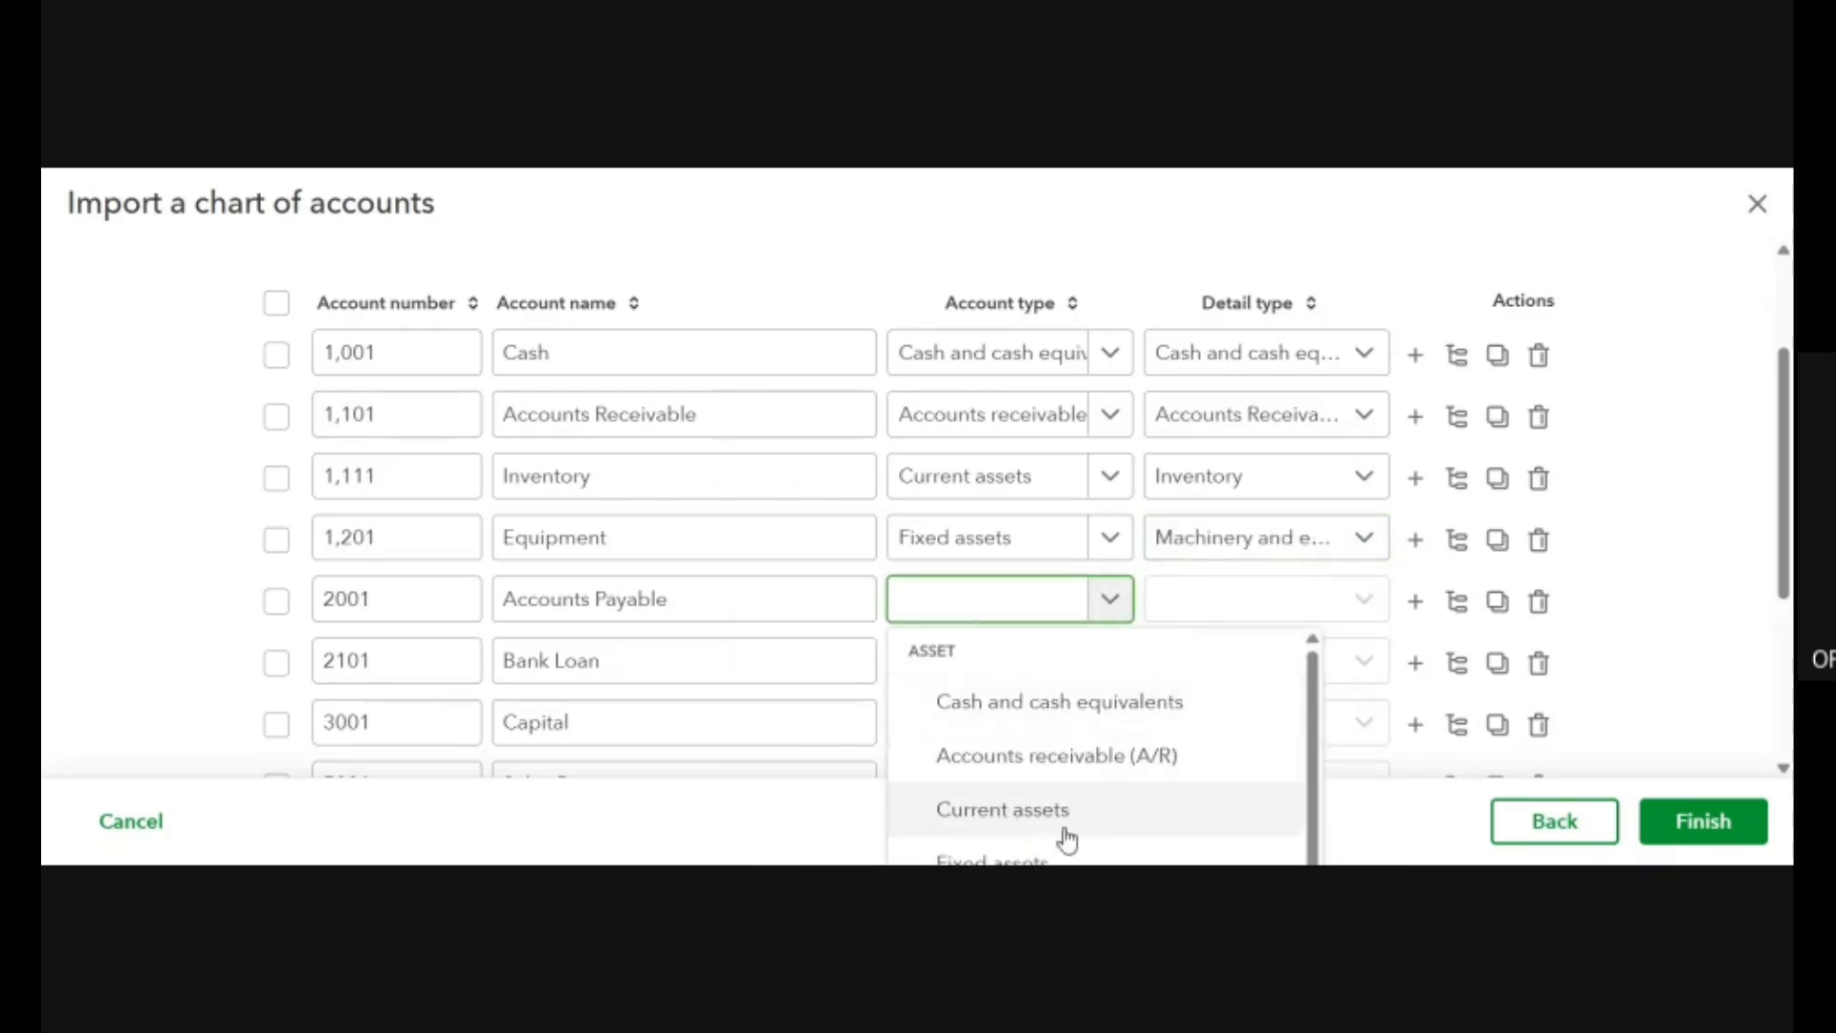
scroll(1091, 770, "down", 5)
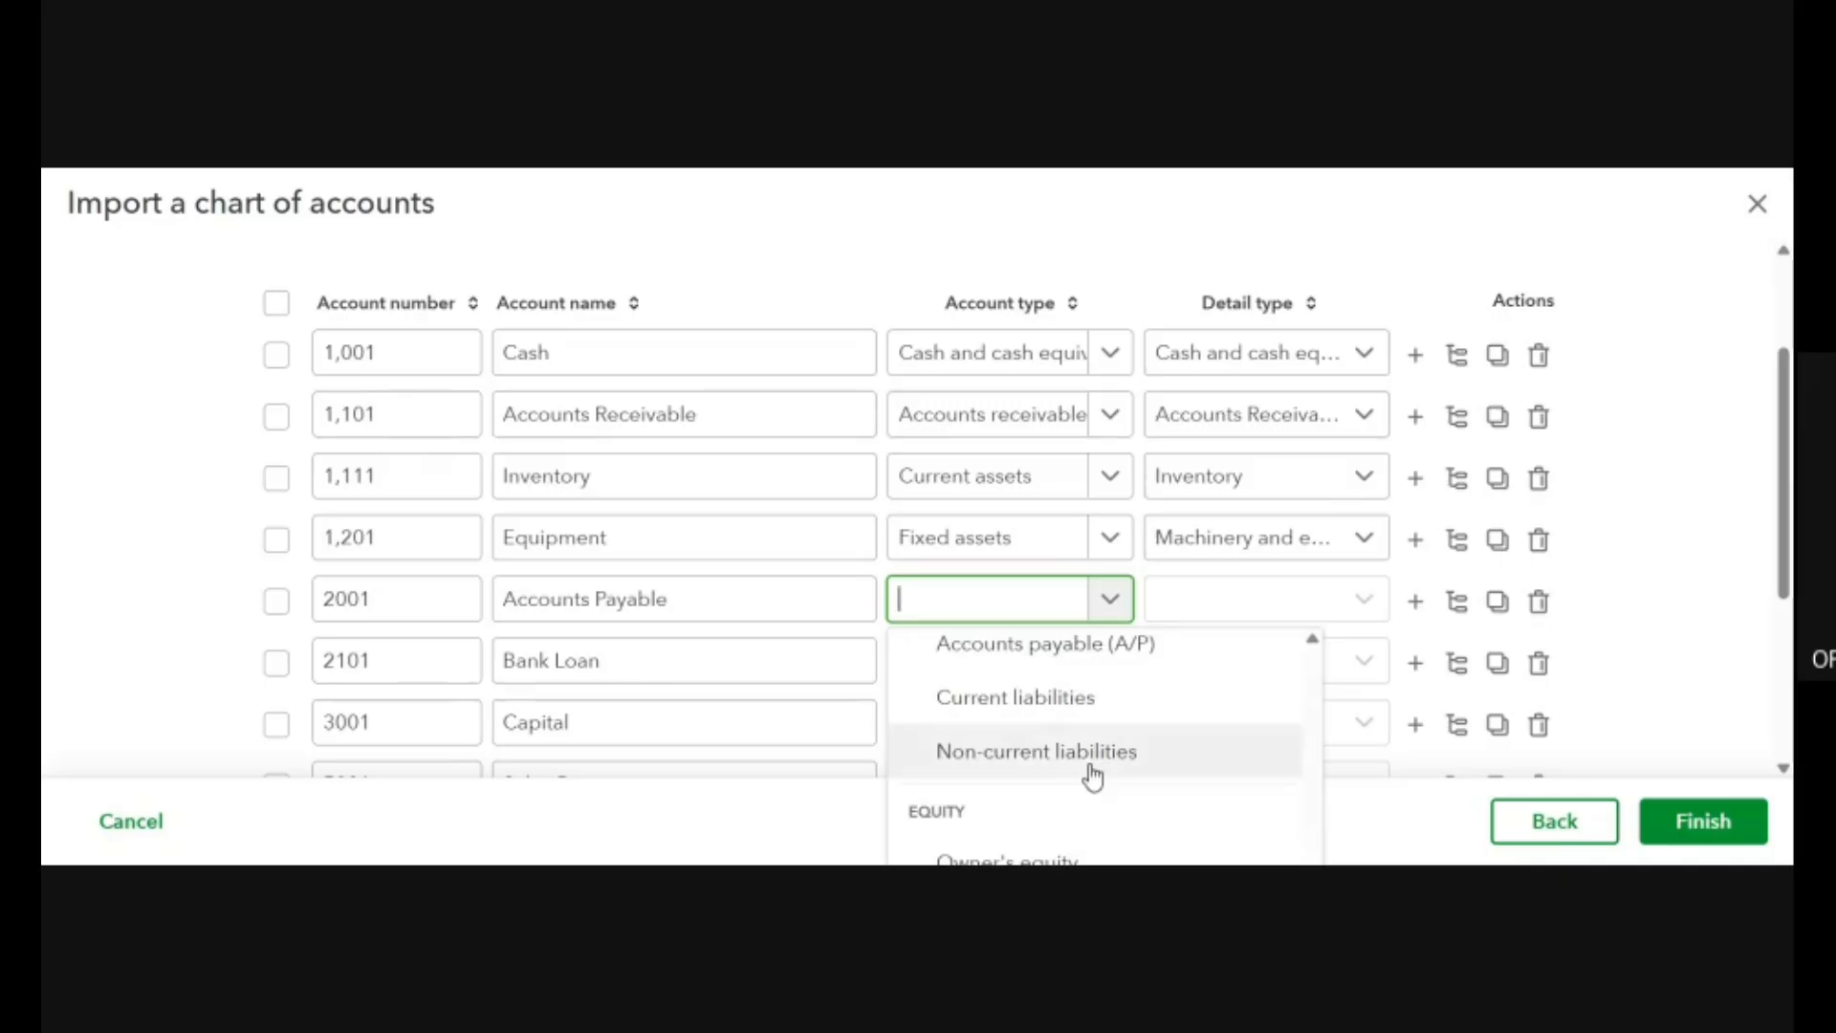
scroll(1089, 770, "up", 2)
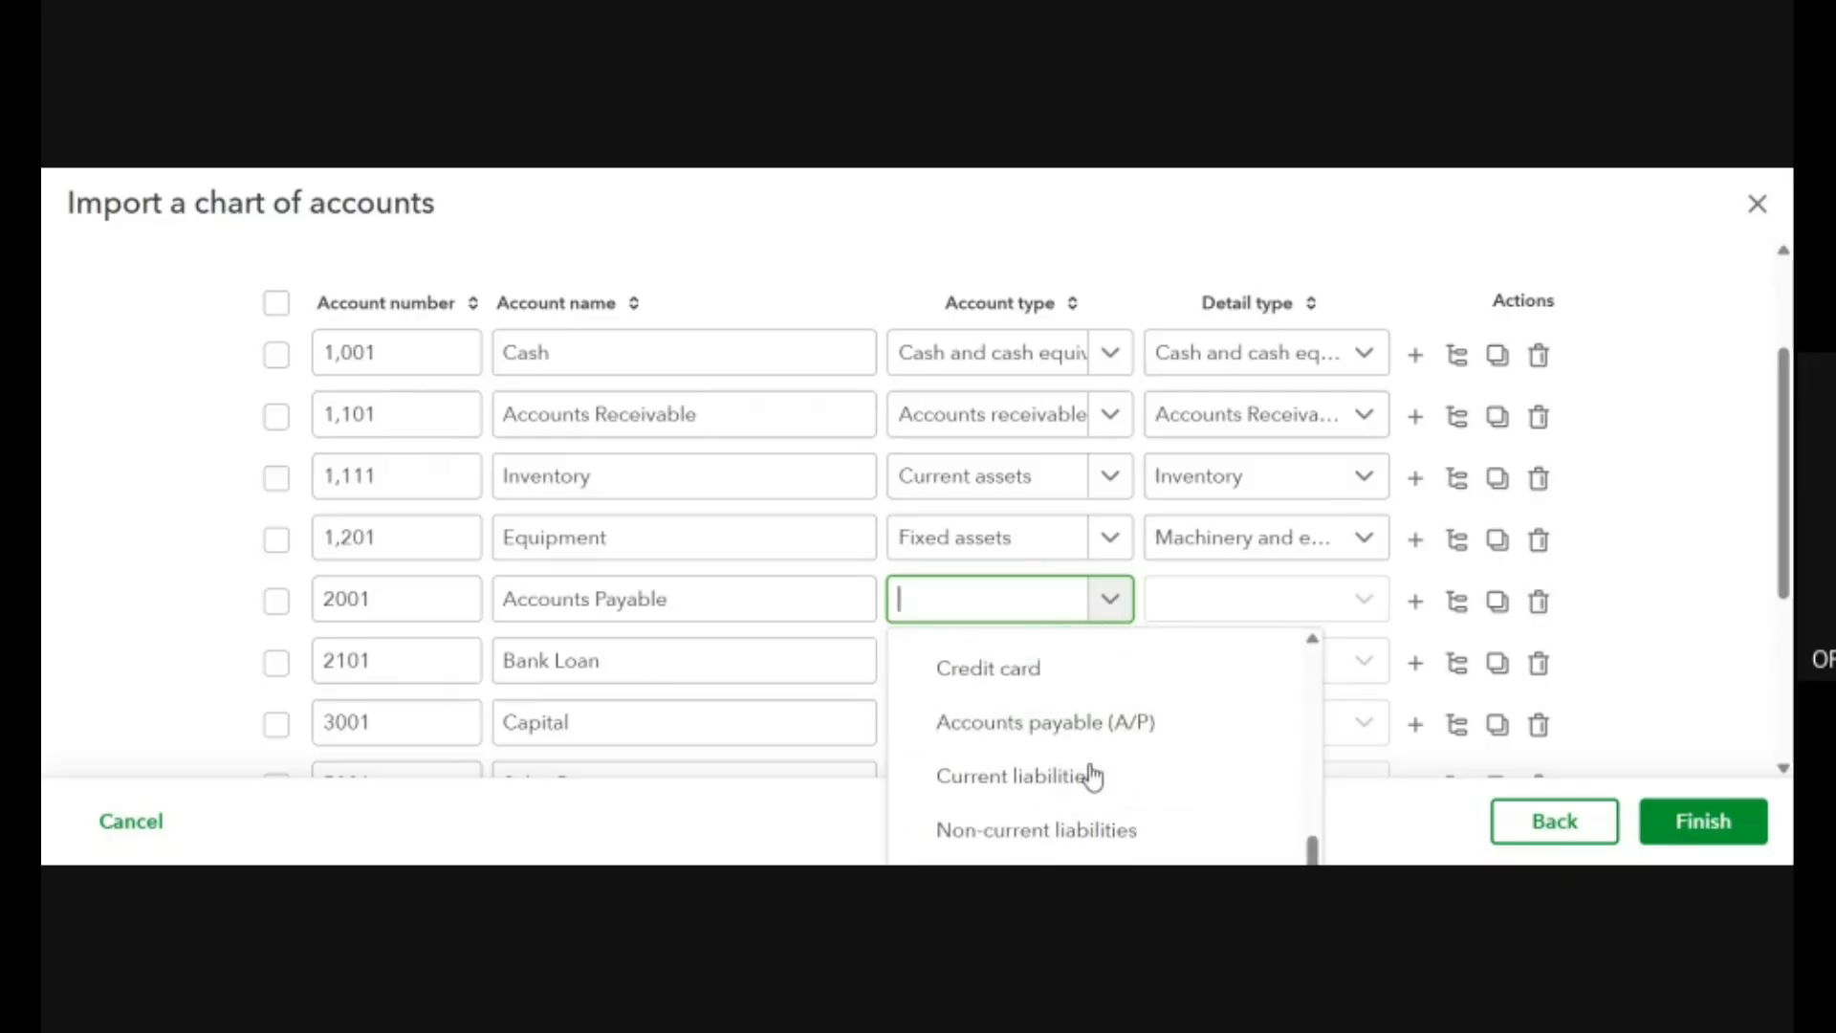
left_click(1014, 727)
left_click(1347, 602)
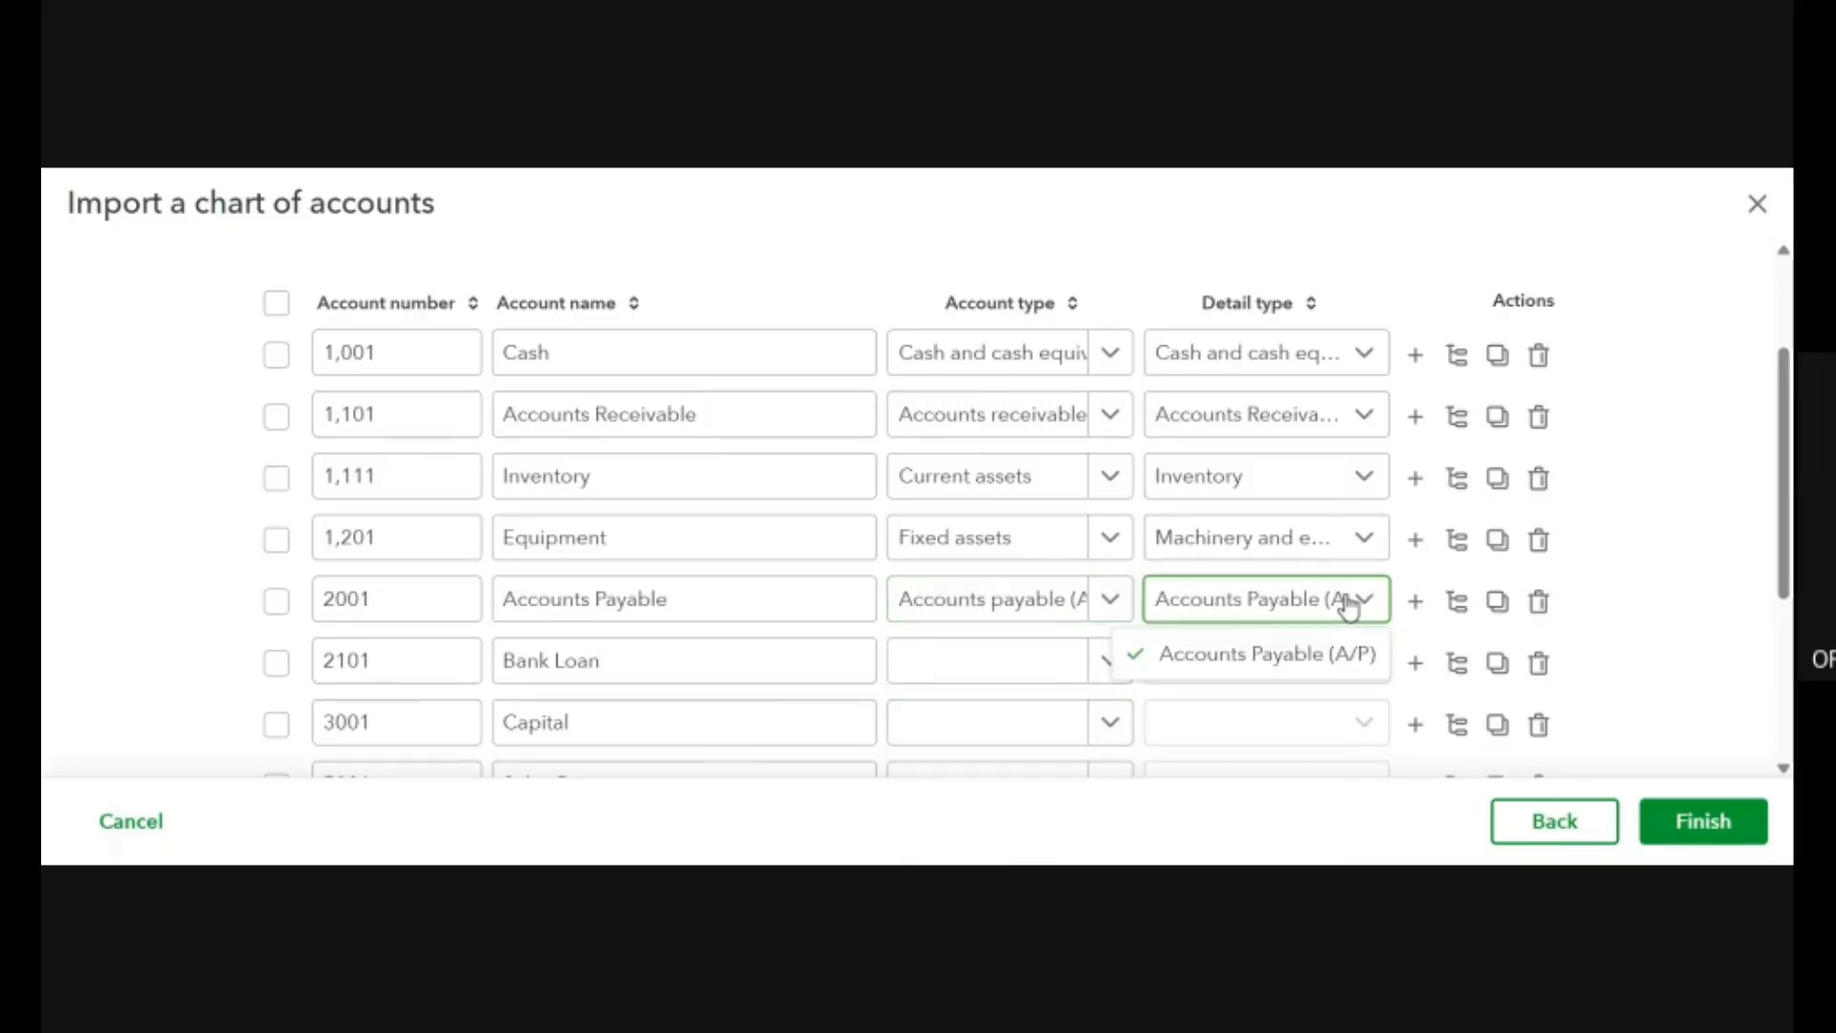
left_click(1263, 654)
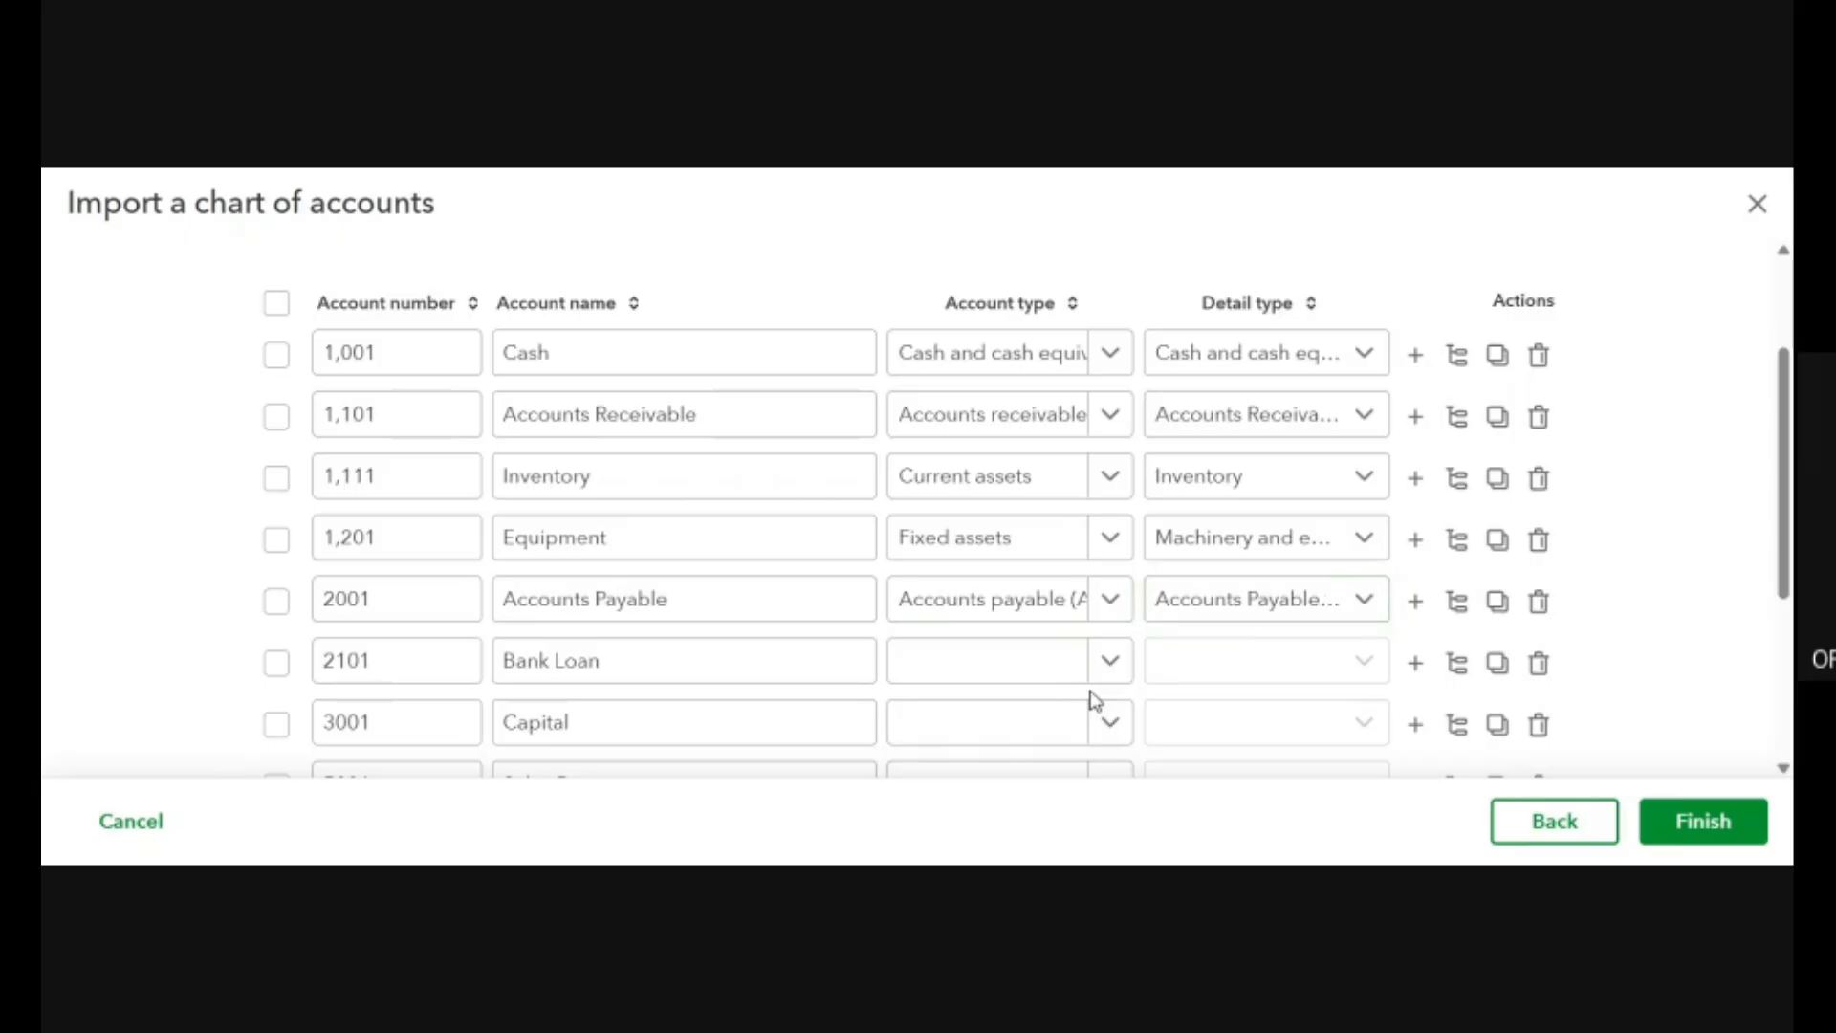
Set the Bank Loan row's account type to Non-current liabilities and its detail type to Long-term debt.
left_click(1121, 665)
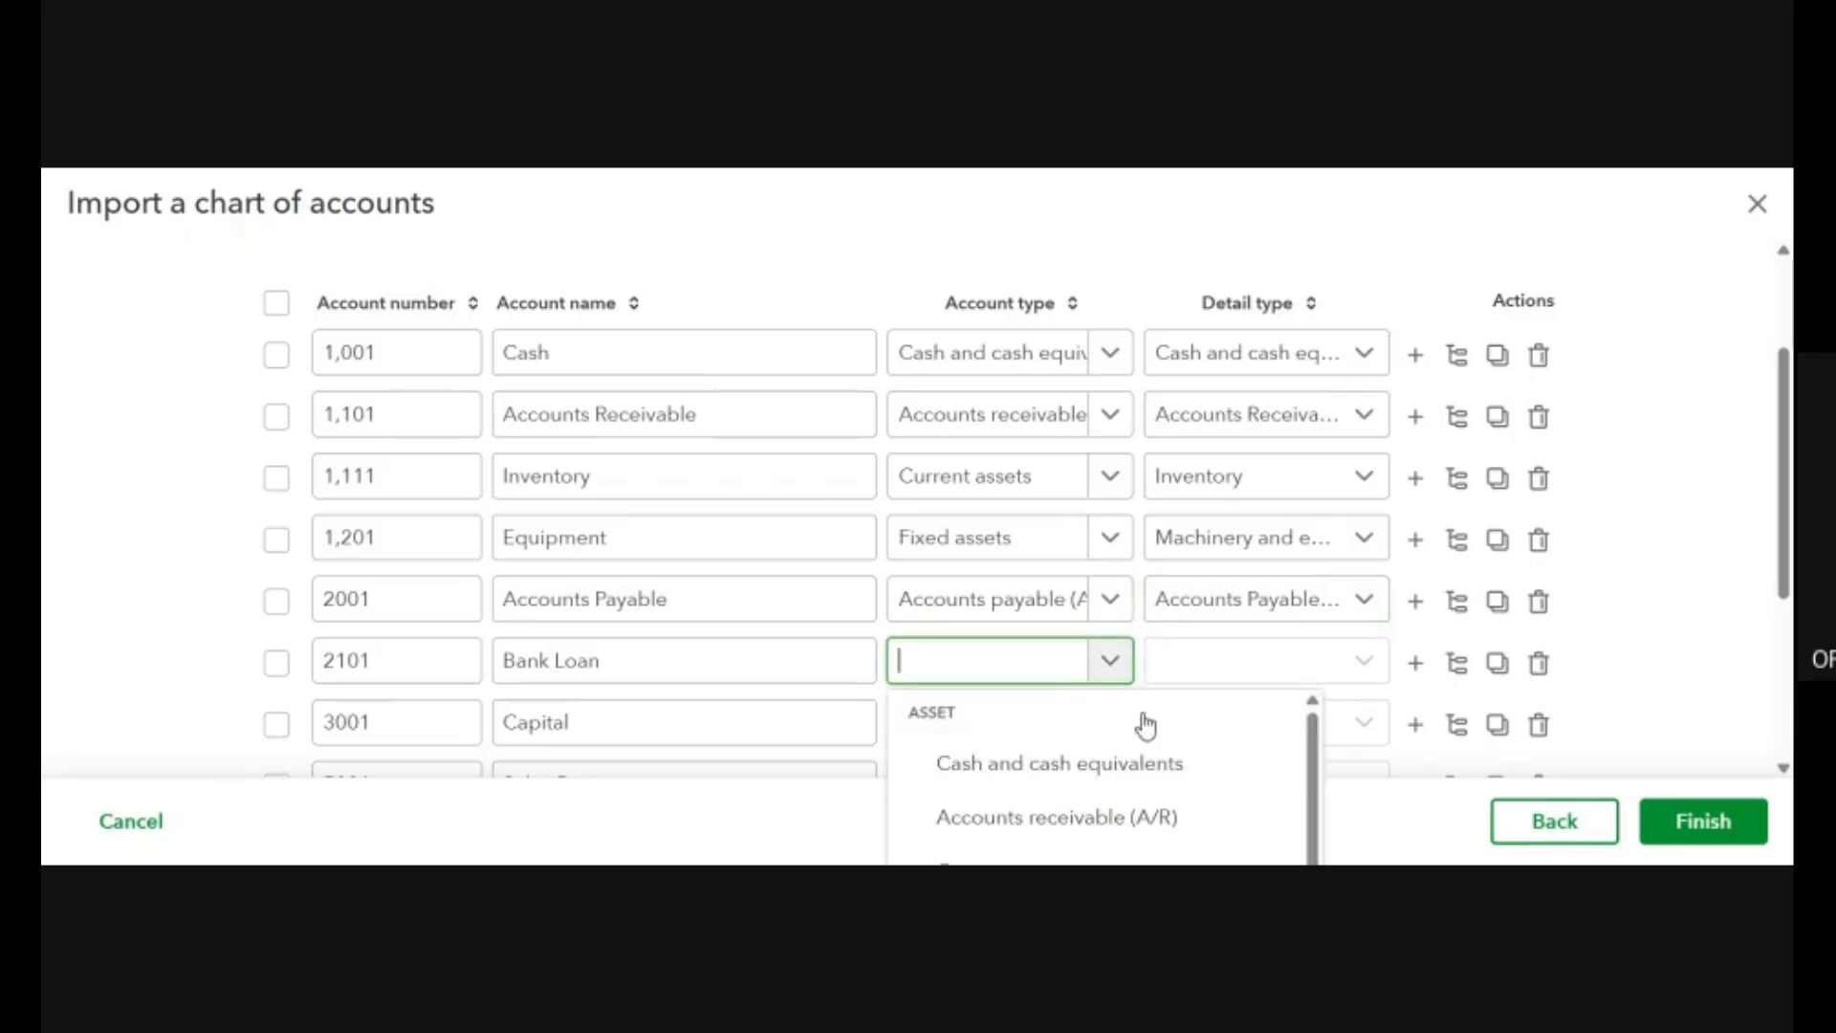
scroll(1146, 727, "down", 5)
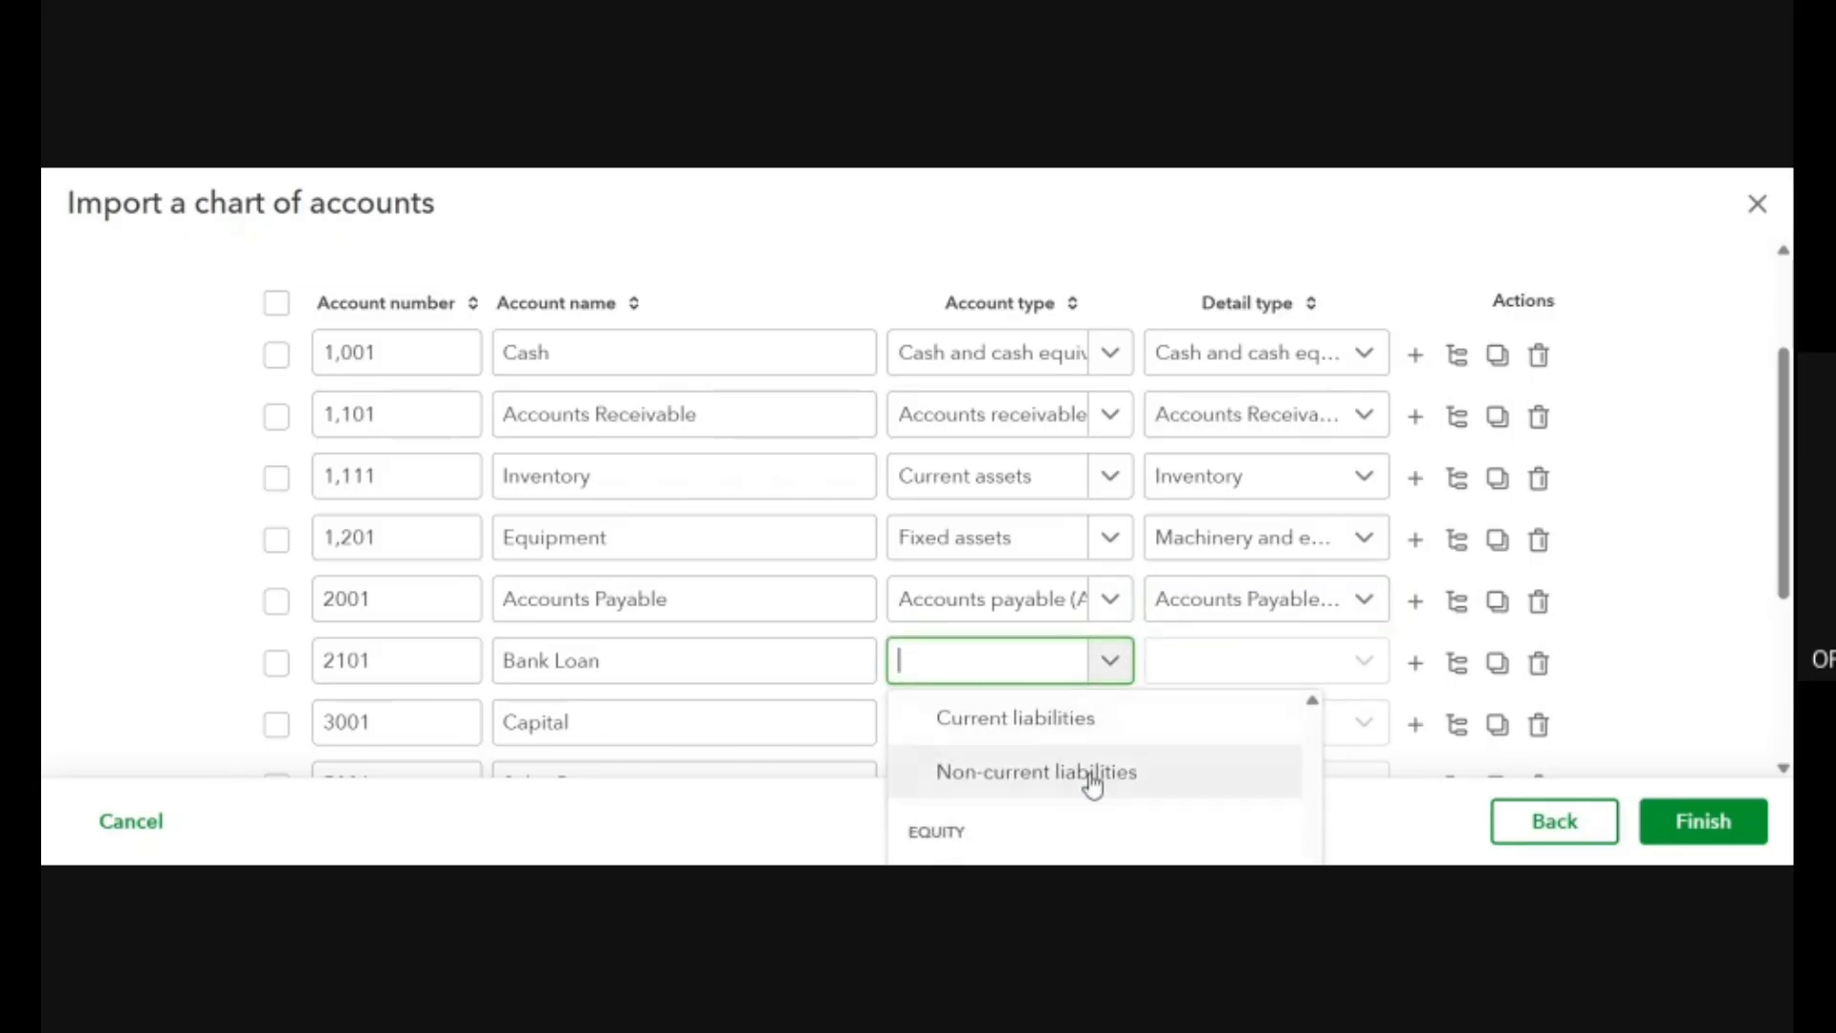
left_click(1090, 778)
left_click(1365, 662)
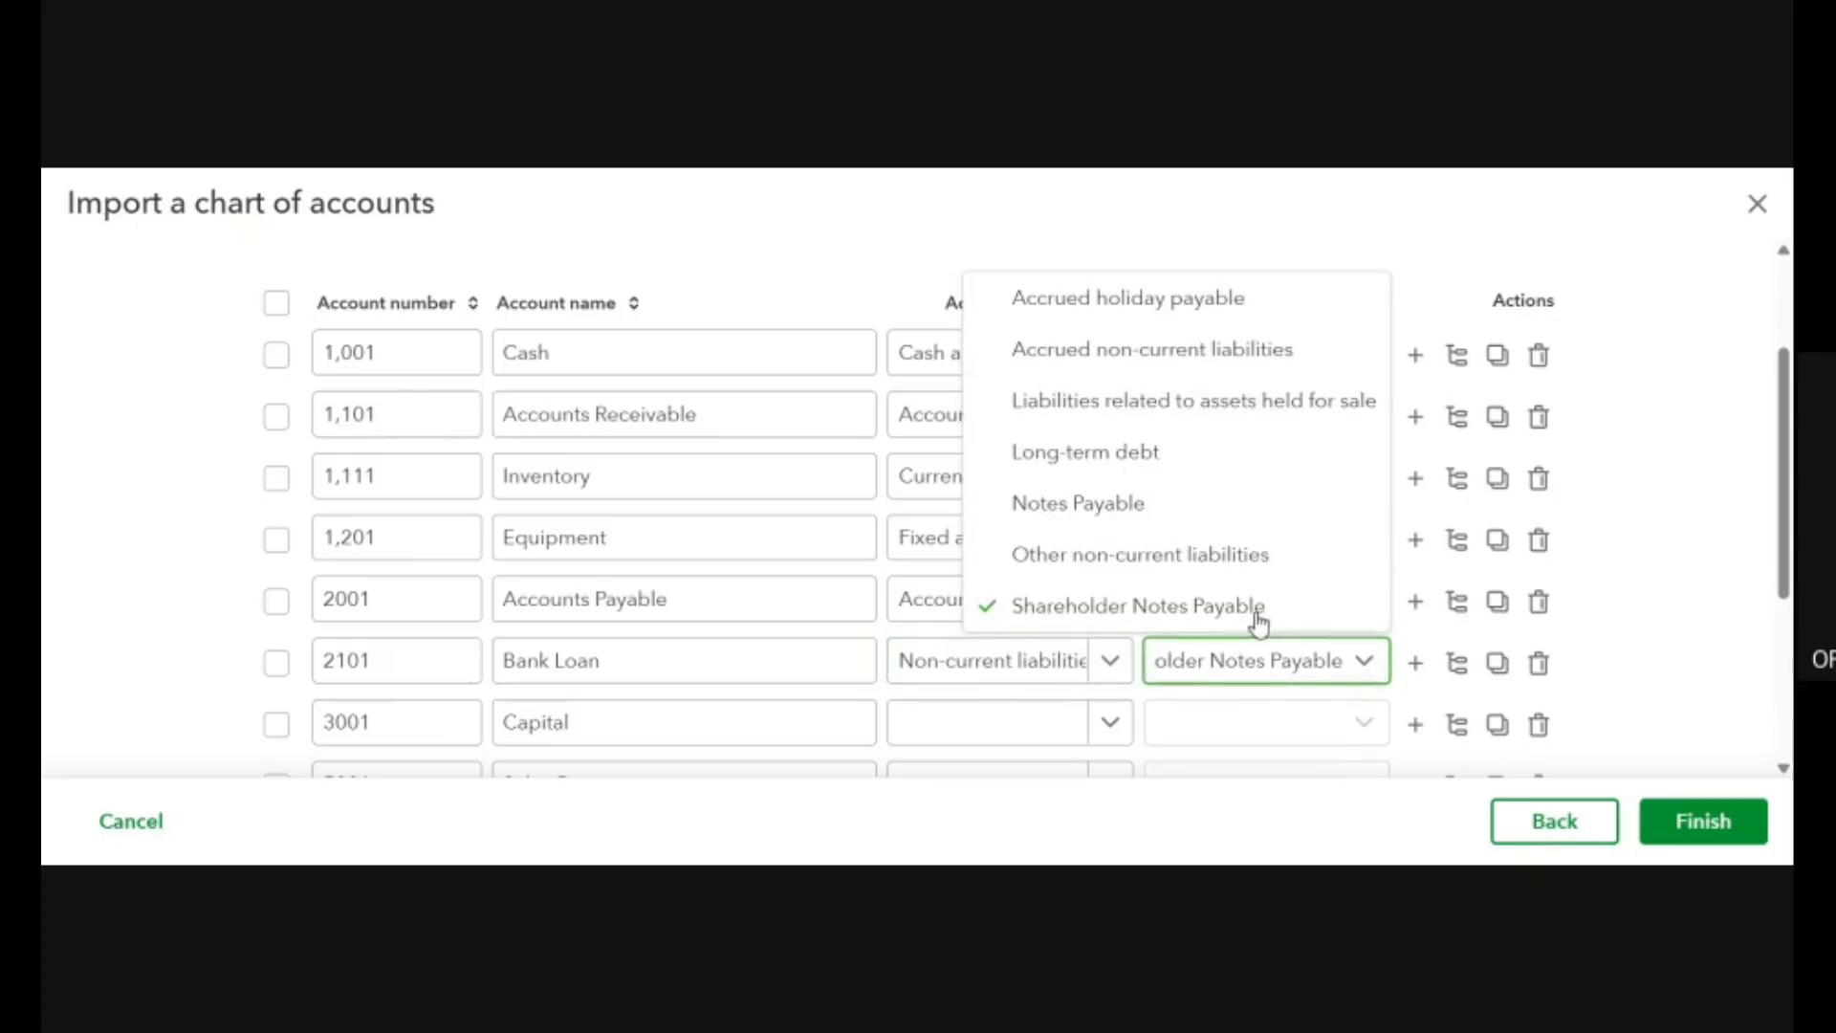
left_click(1221, 454)
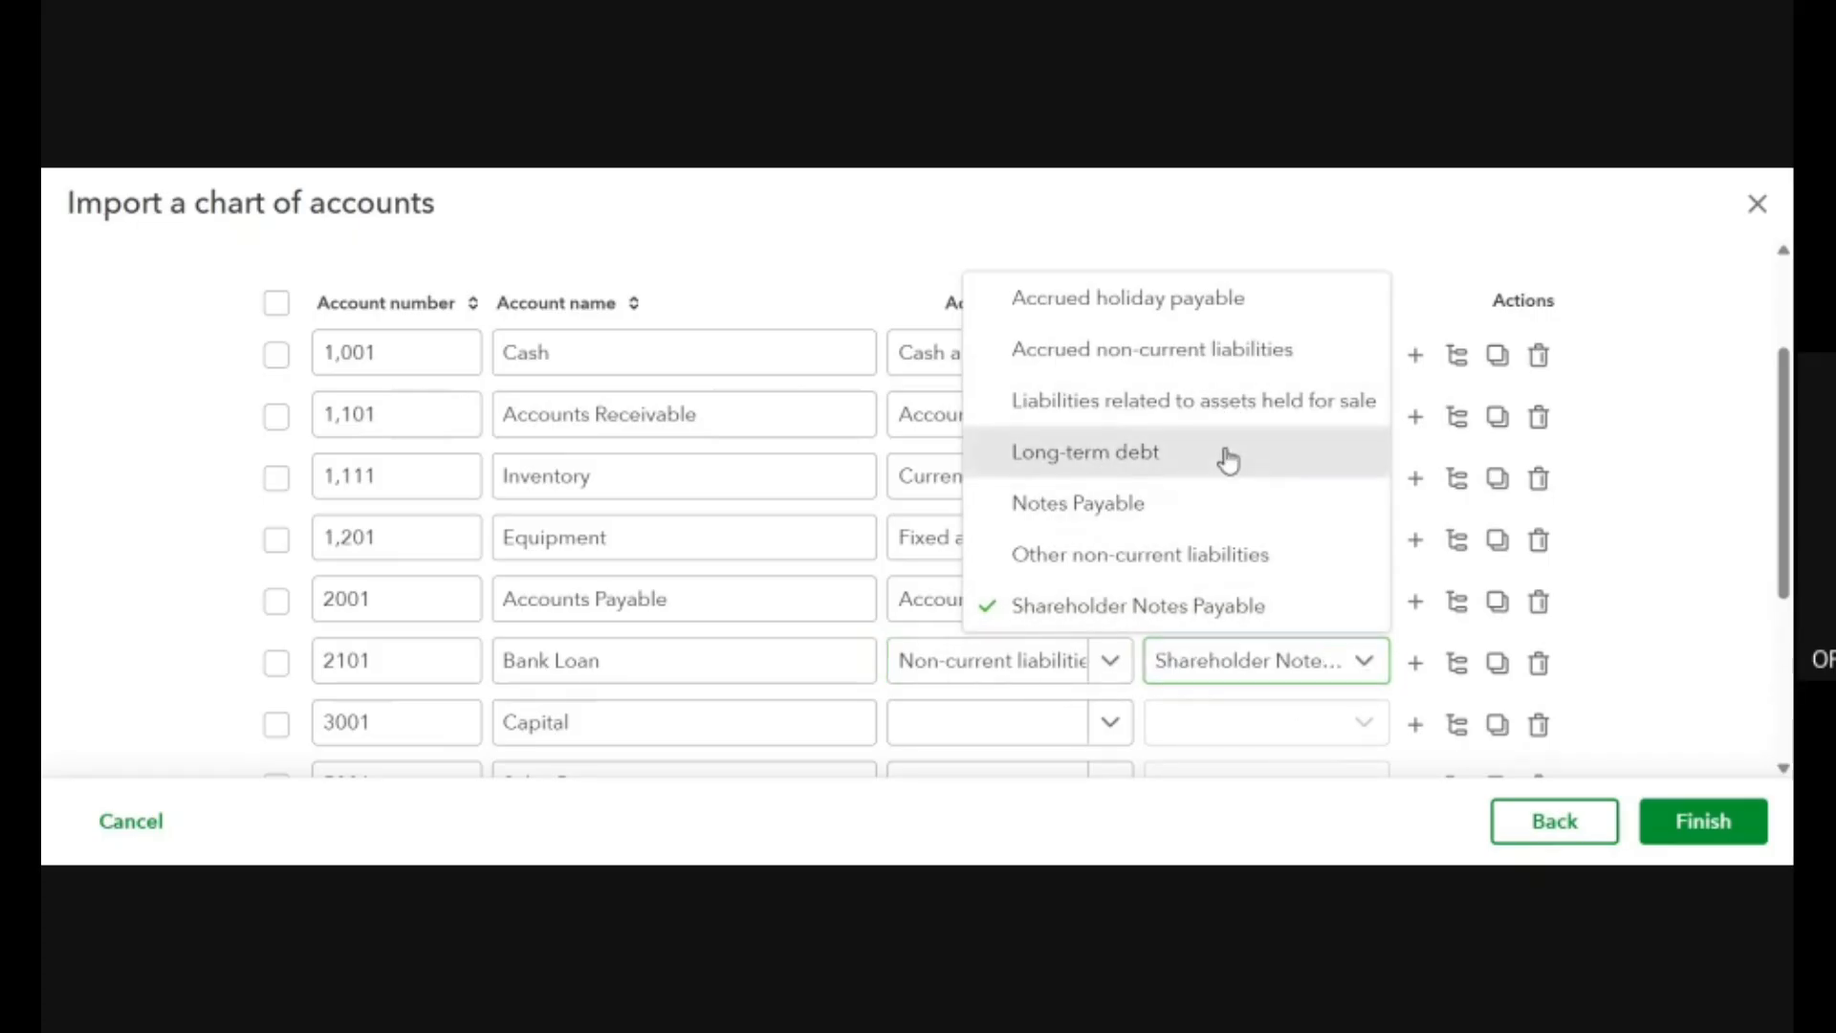
scroll(1049, 611, "down", 3)
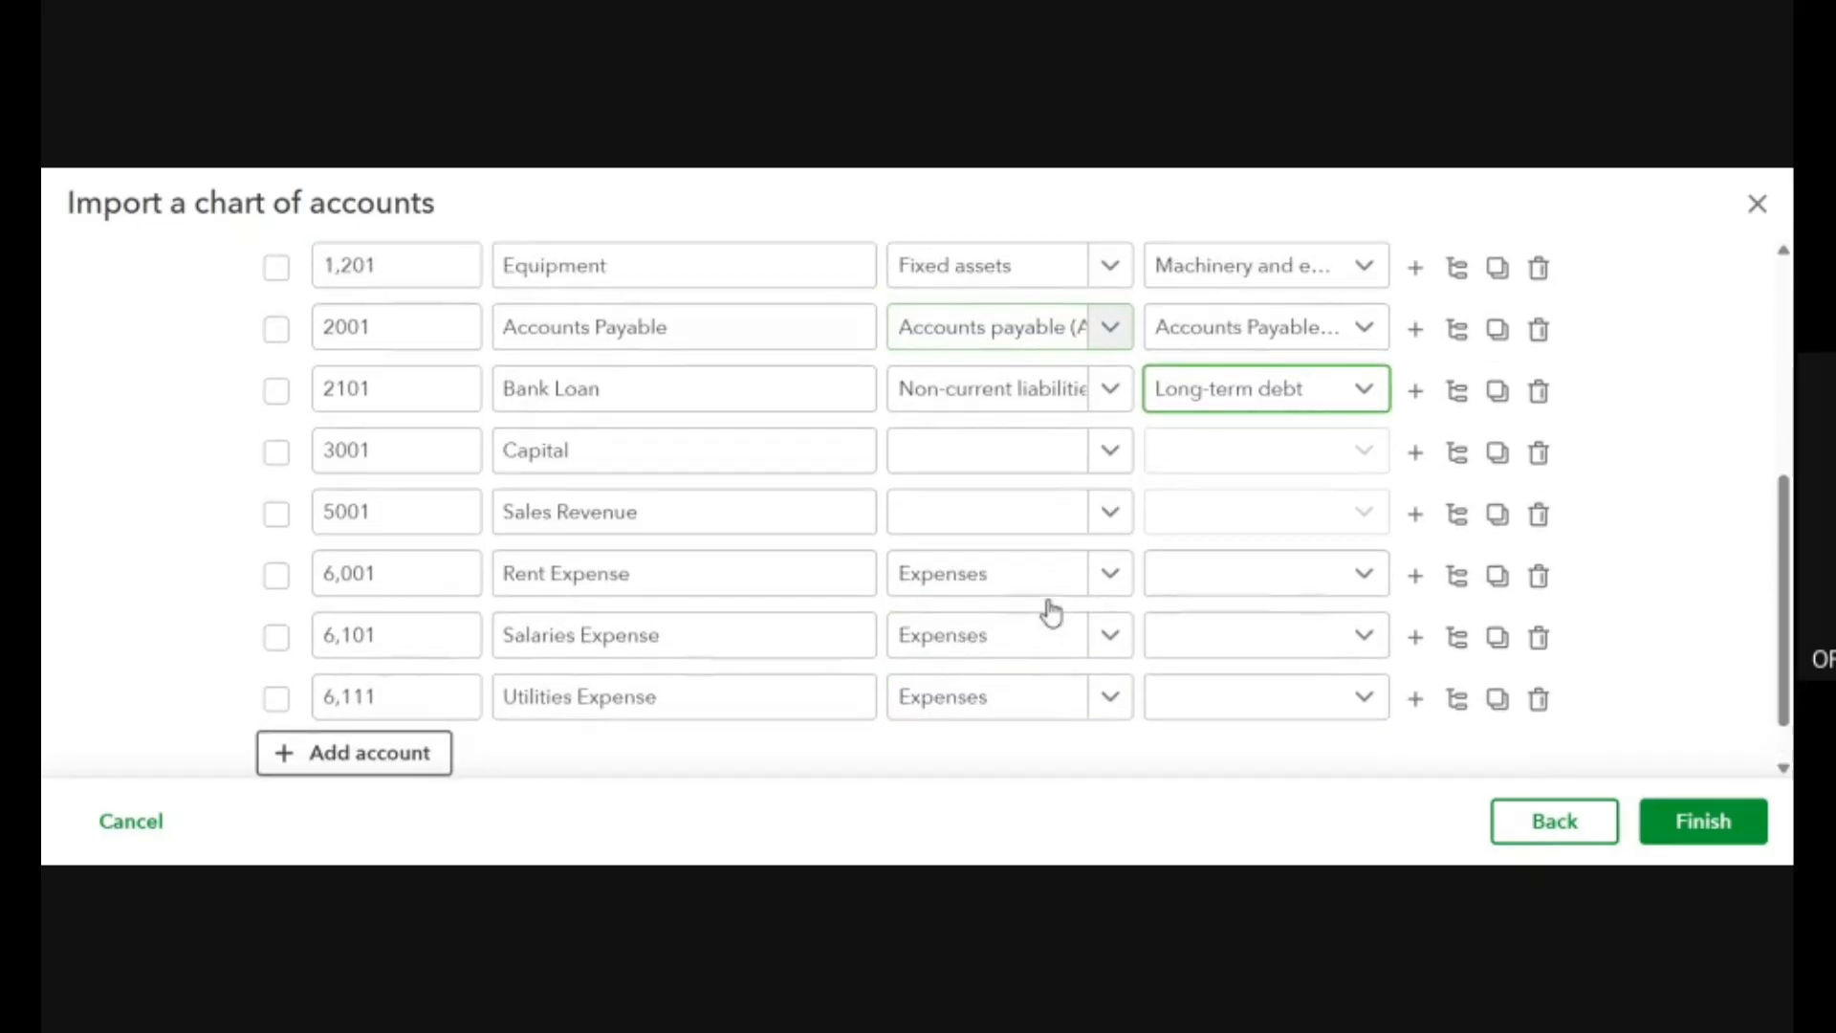
Set the Capital row's account type to Owner's equity and its detail type to Owner's Equity.
left_click(1106, 448)
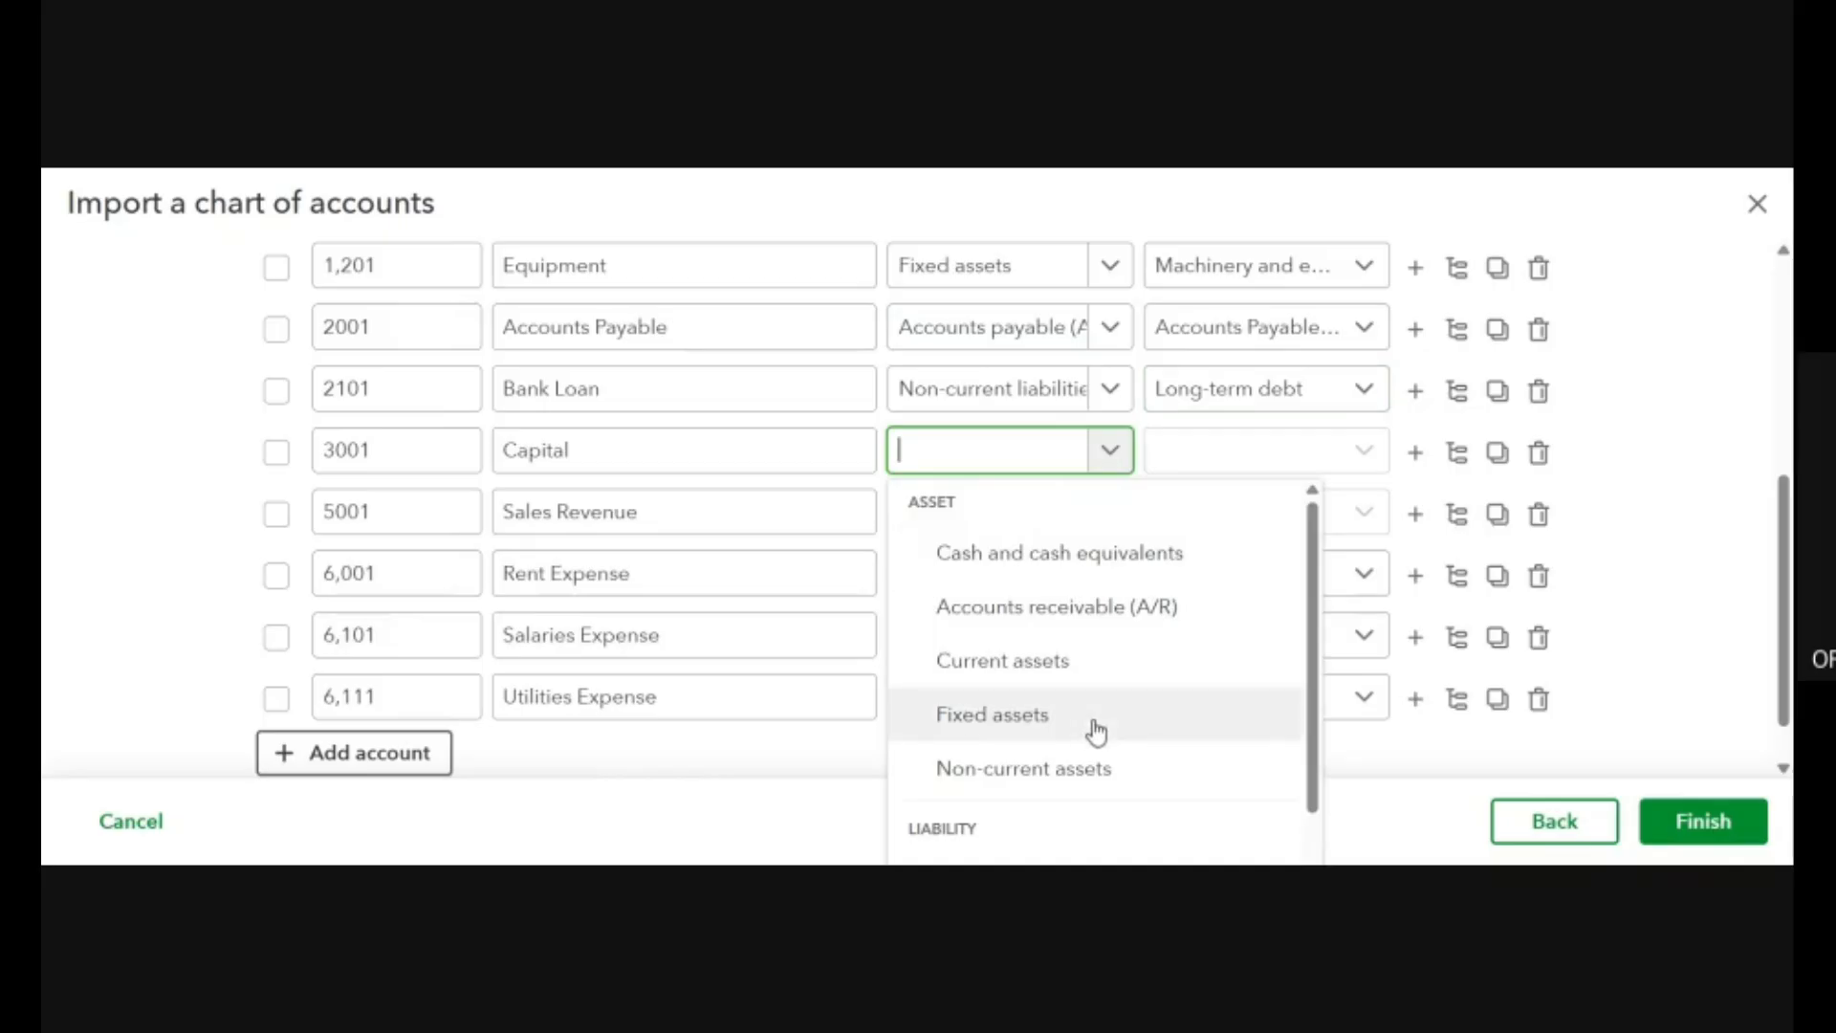
scroll(1095, 732, "down", 3)
scroll(1095, 731, "up", 3)
scroll(1093, 731, "down", 3)
left_click(1031, 677)
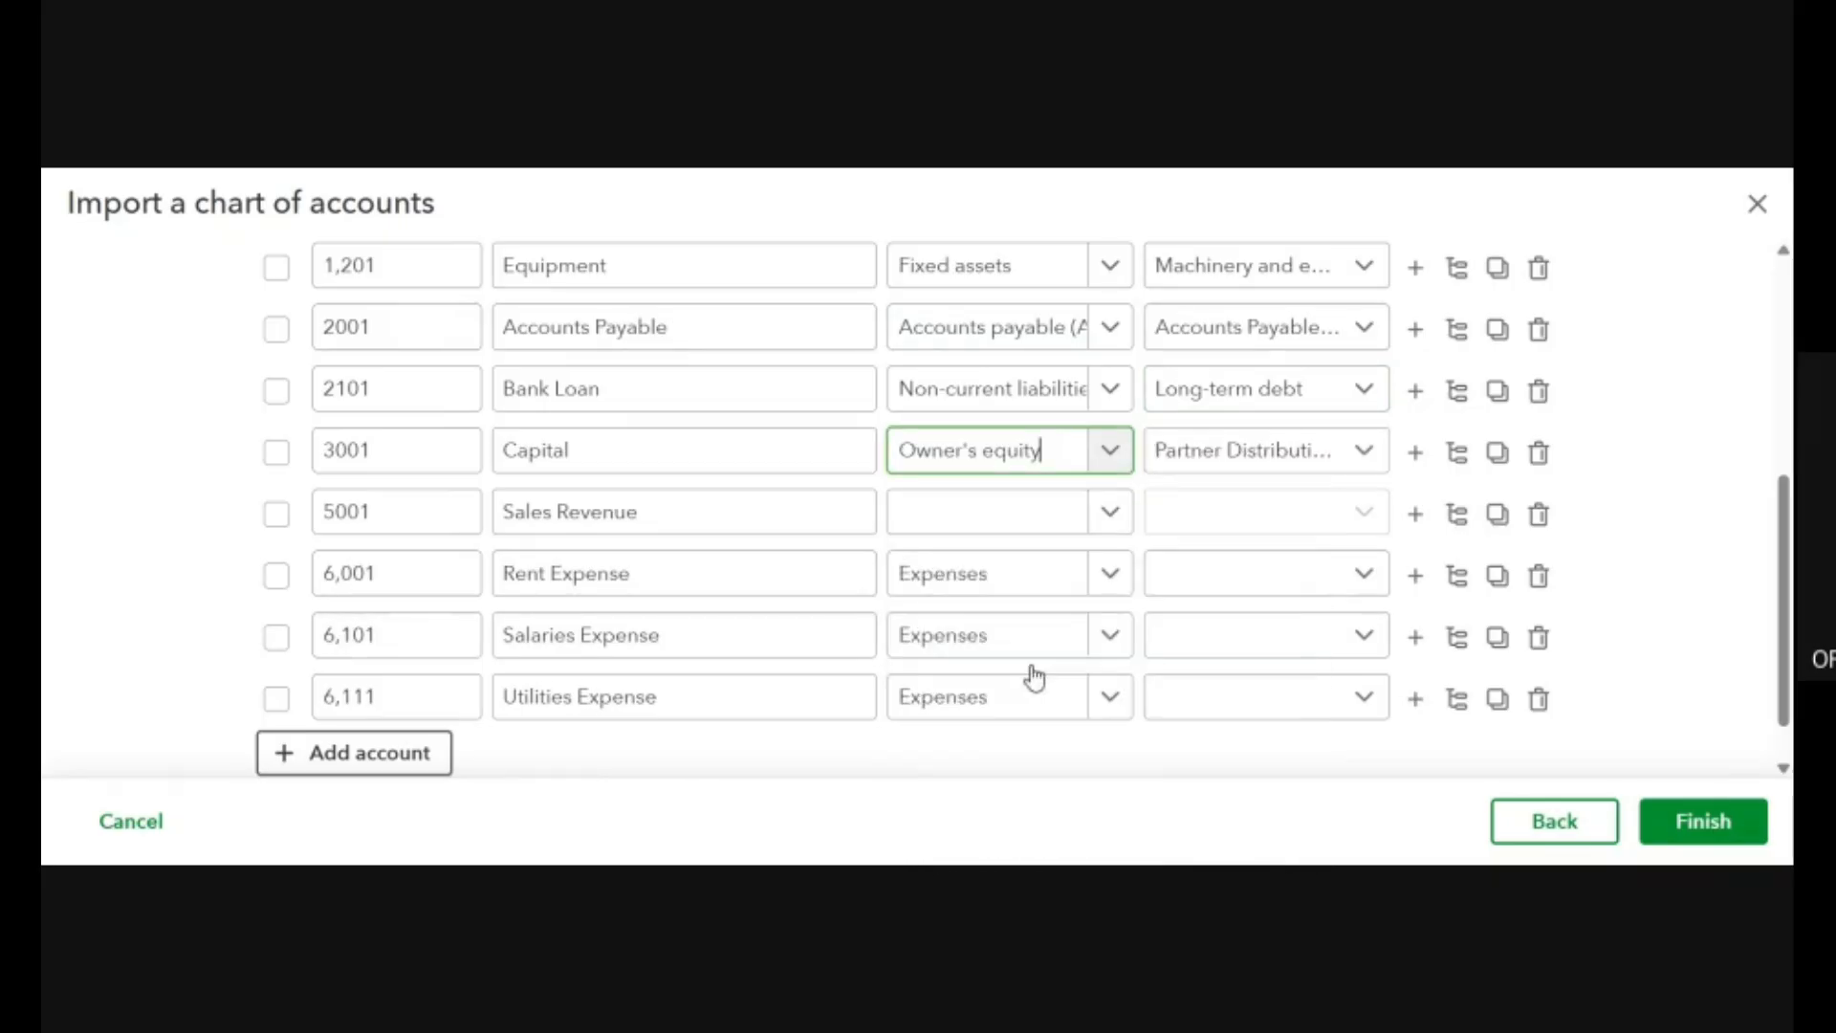
left_click(1362, 455)
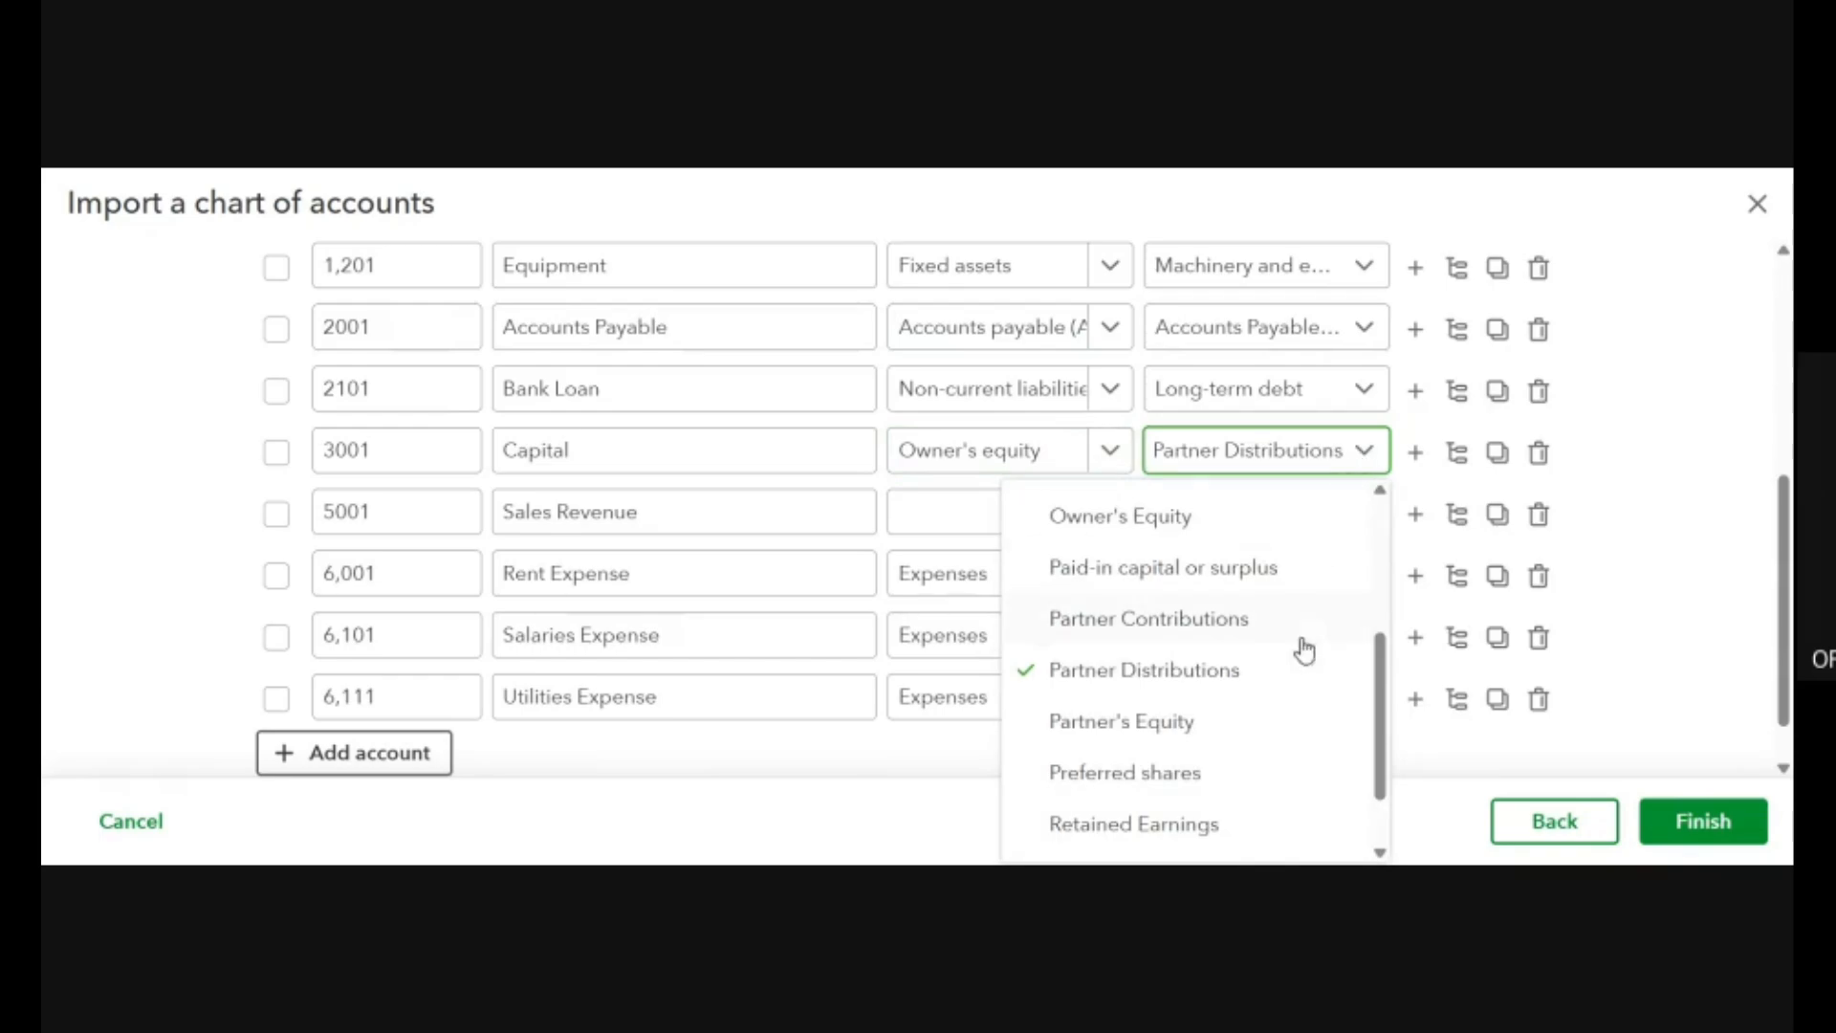
left_click(1221, 521)
Set the Sales Revenue row's account type to Income.
left_click(1113, 521)
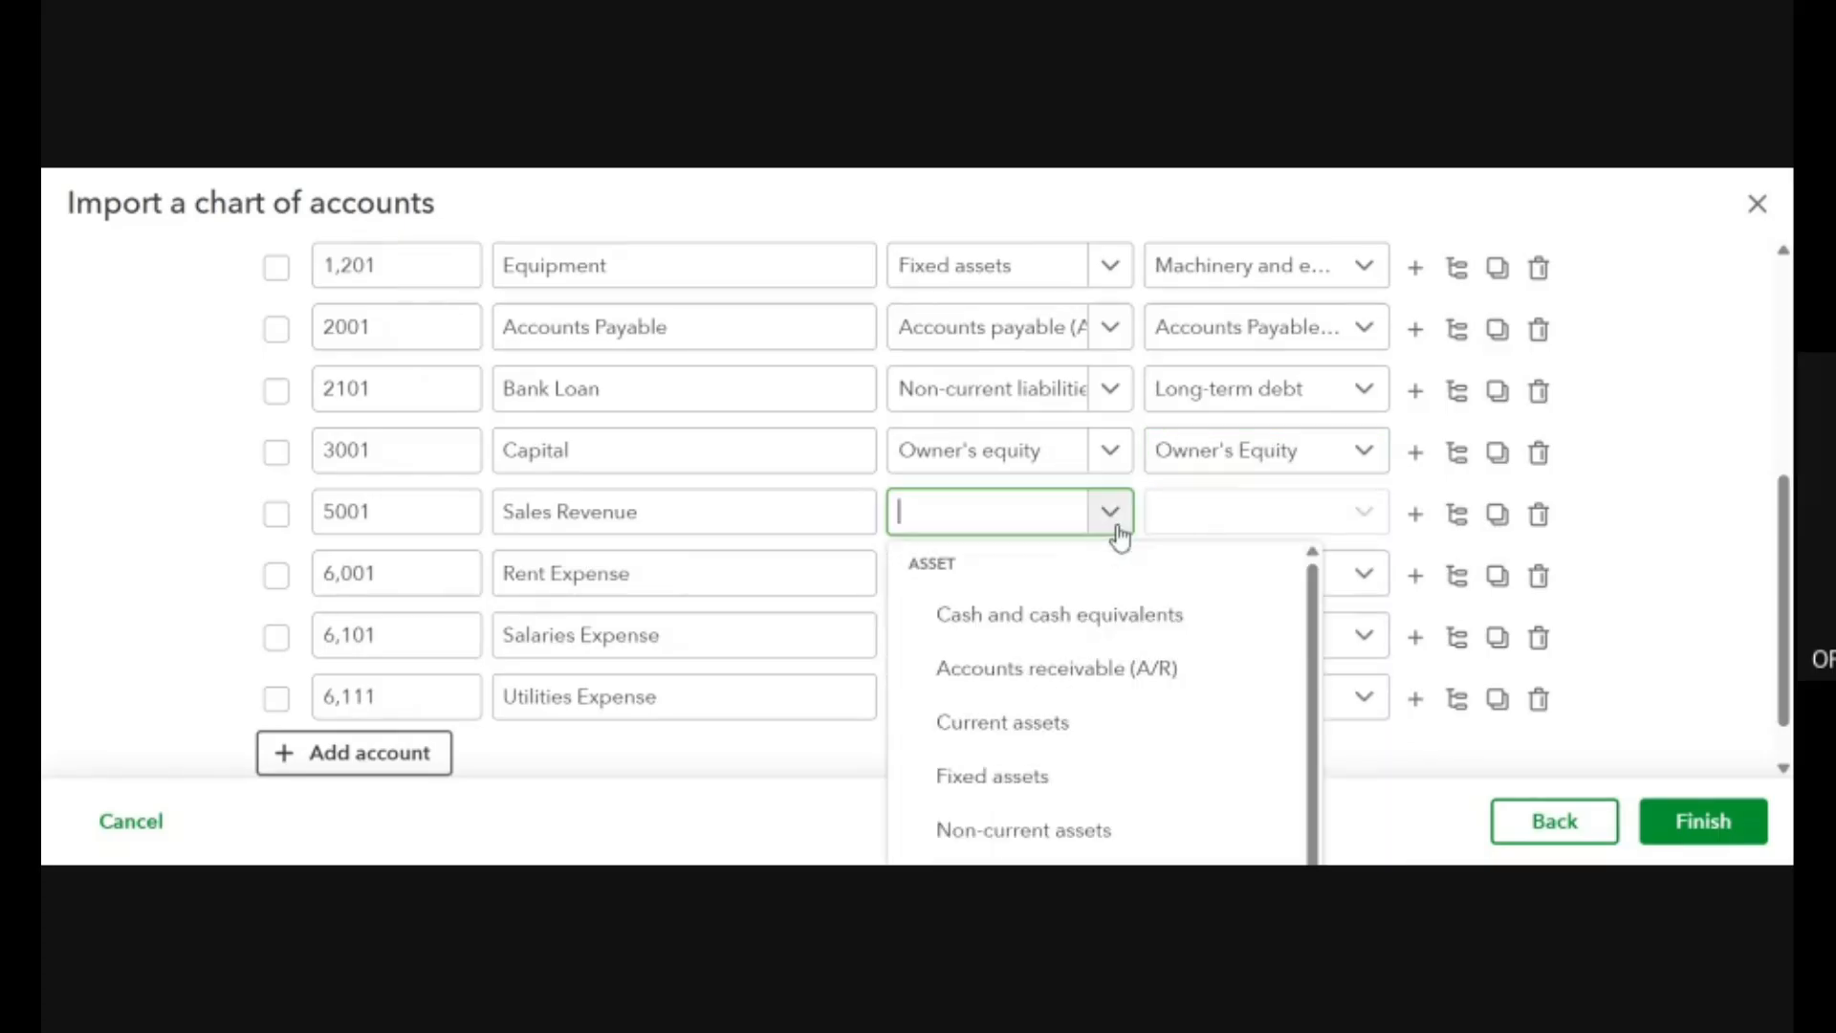
scroll(1096, 727, "down", 4)
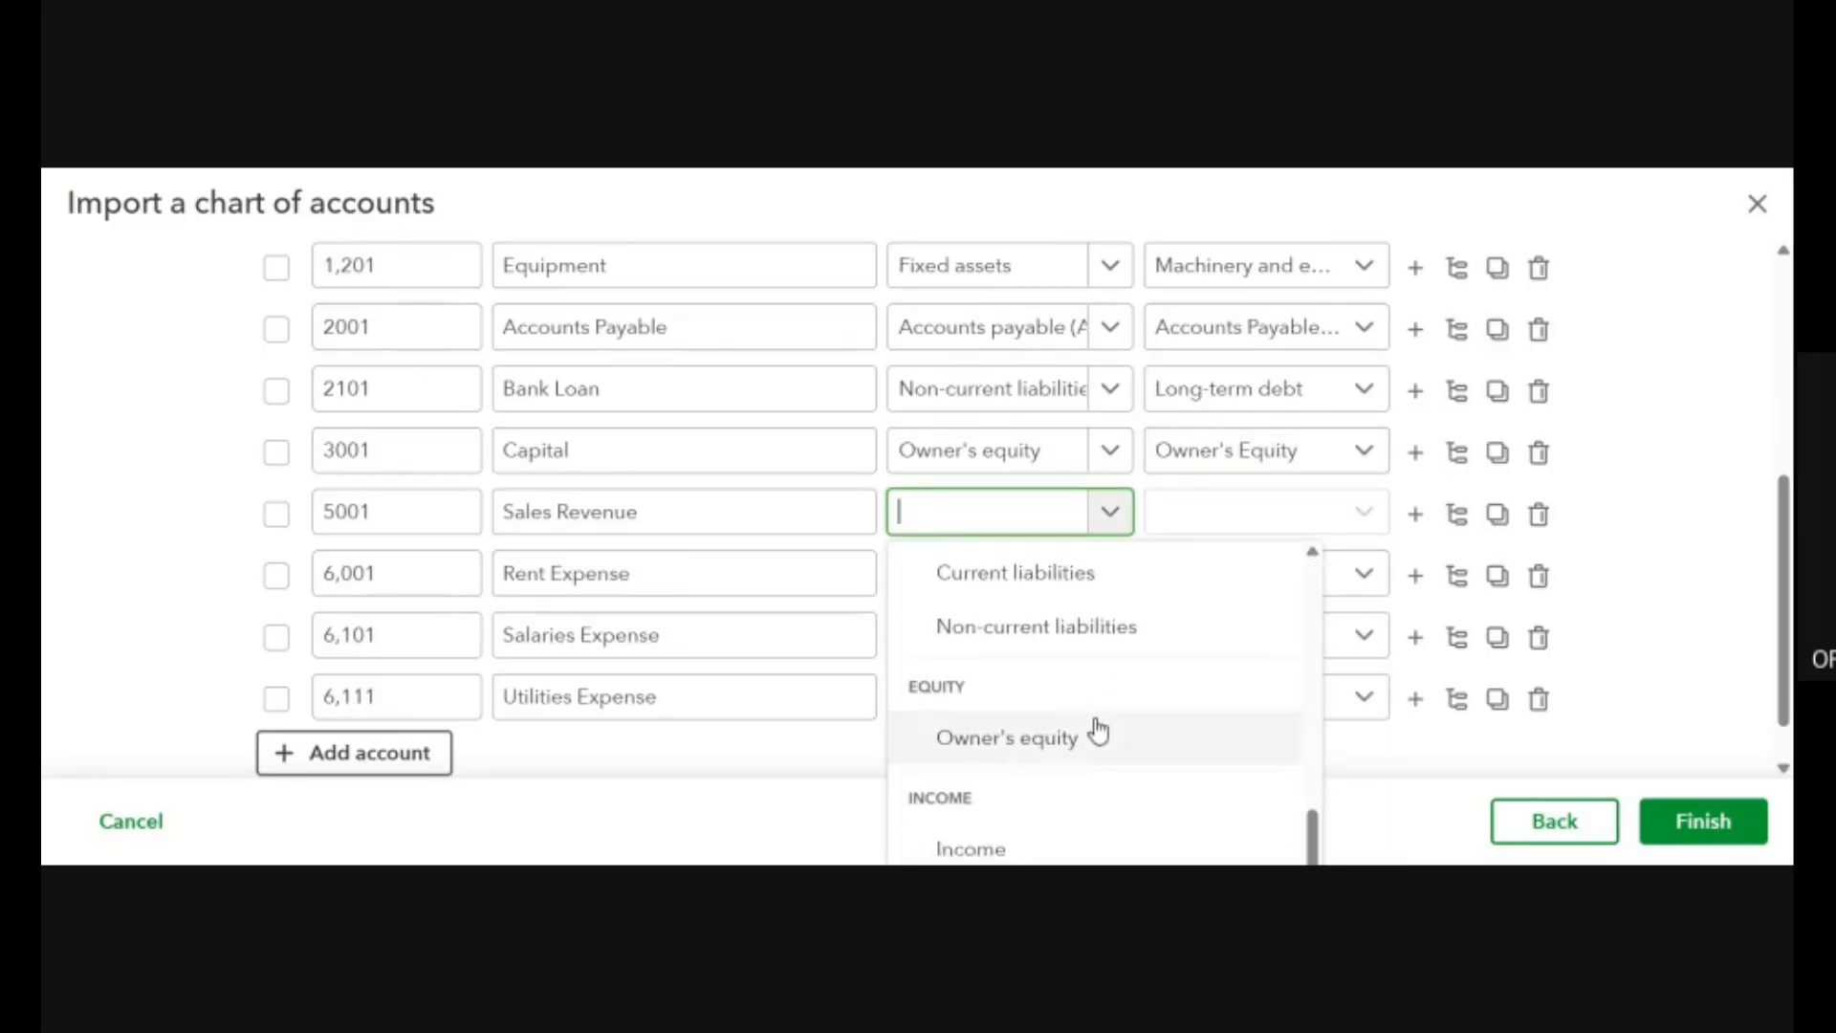
left_click(1041, 847)
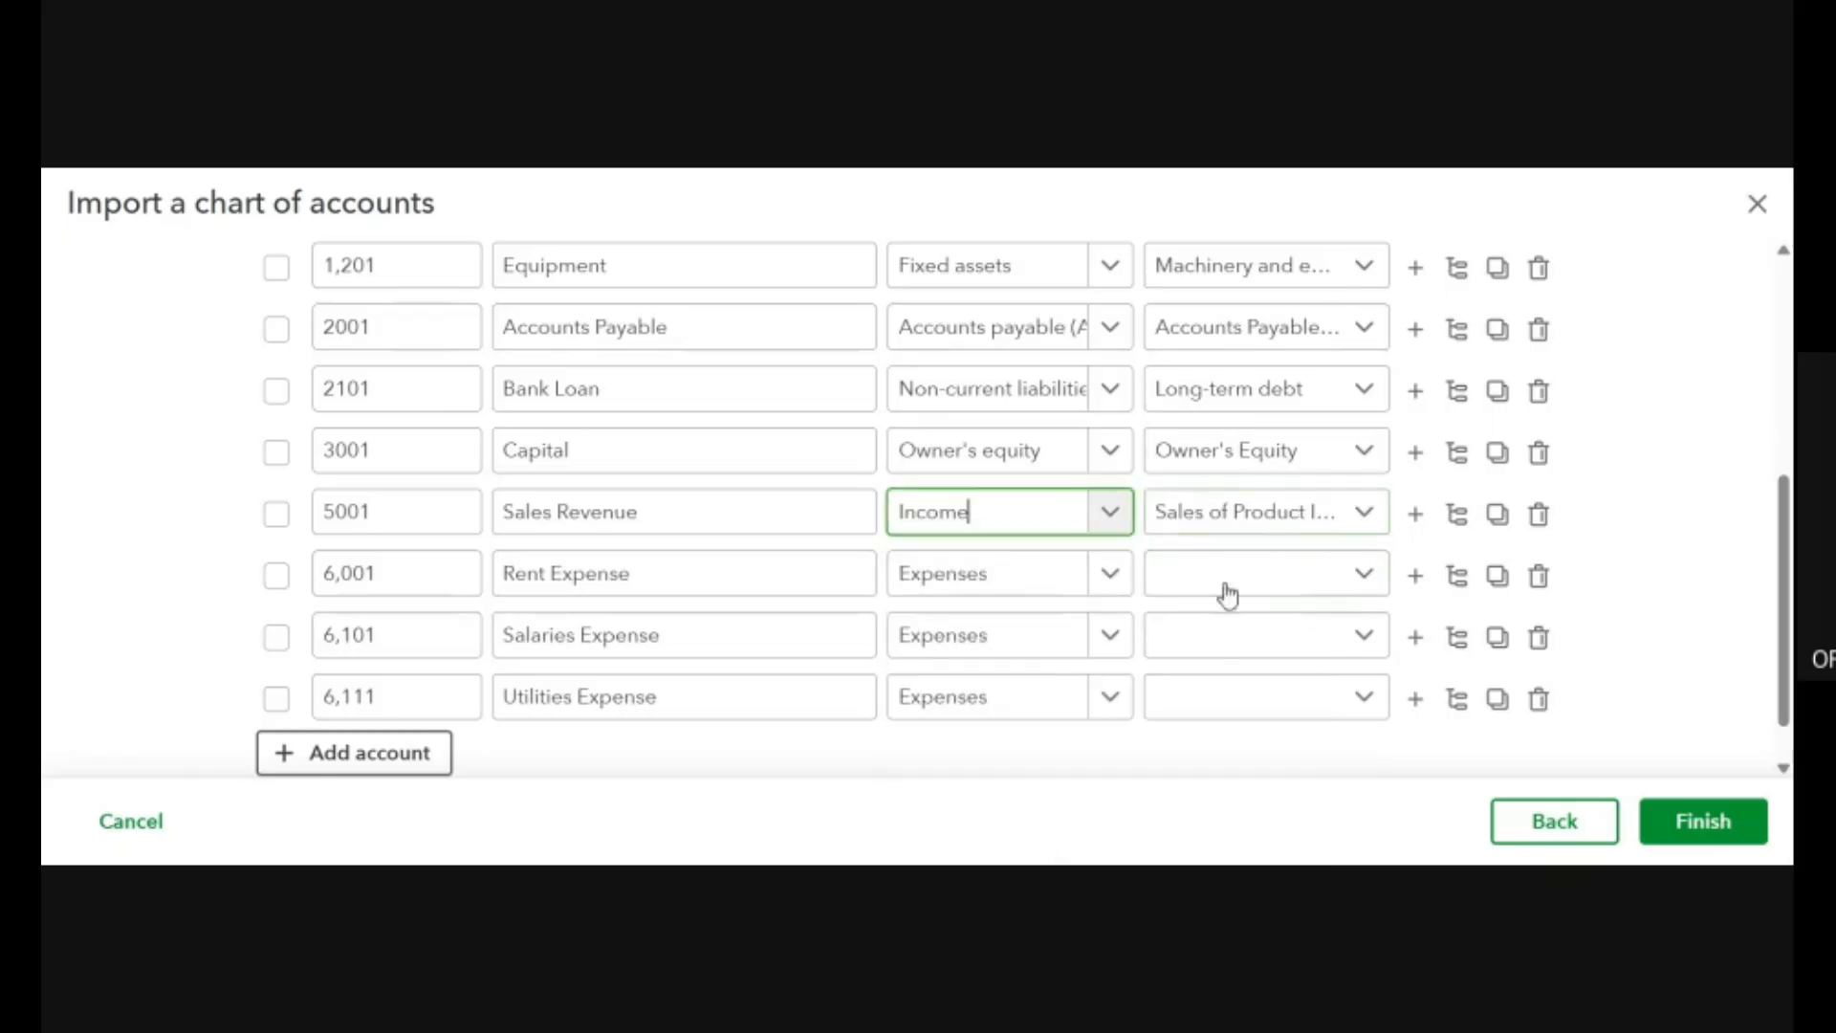
Set the Rent Expense row's detail type to Rent or Lease of Buildings, keeping Expenses as its account type.
left_click(1112, 586)
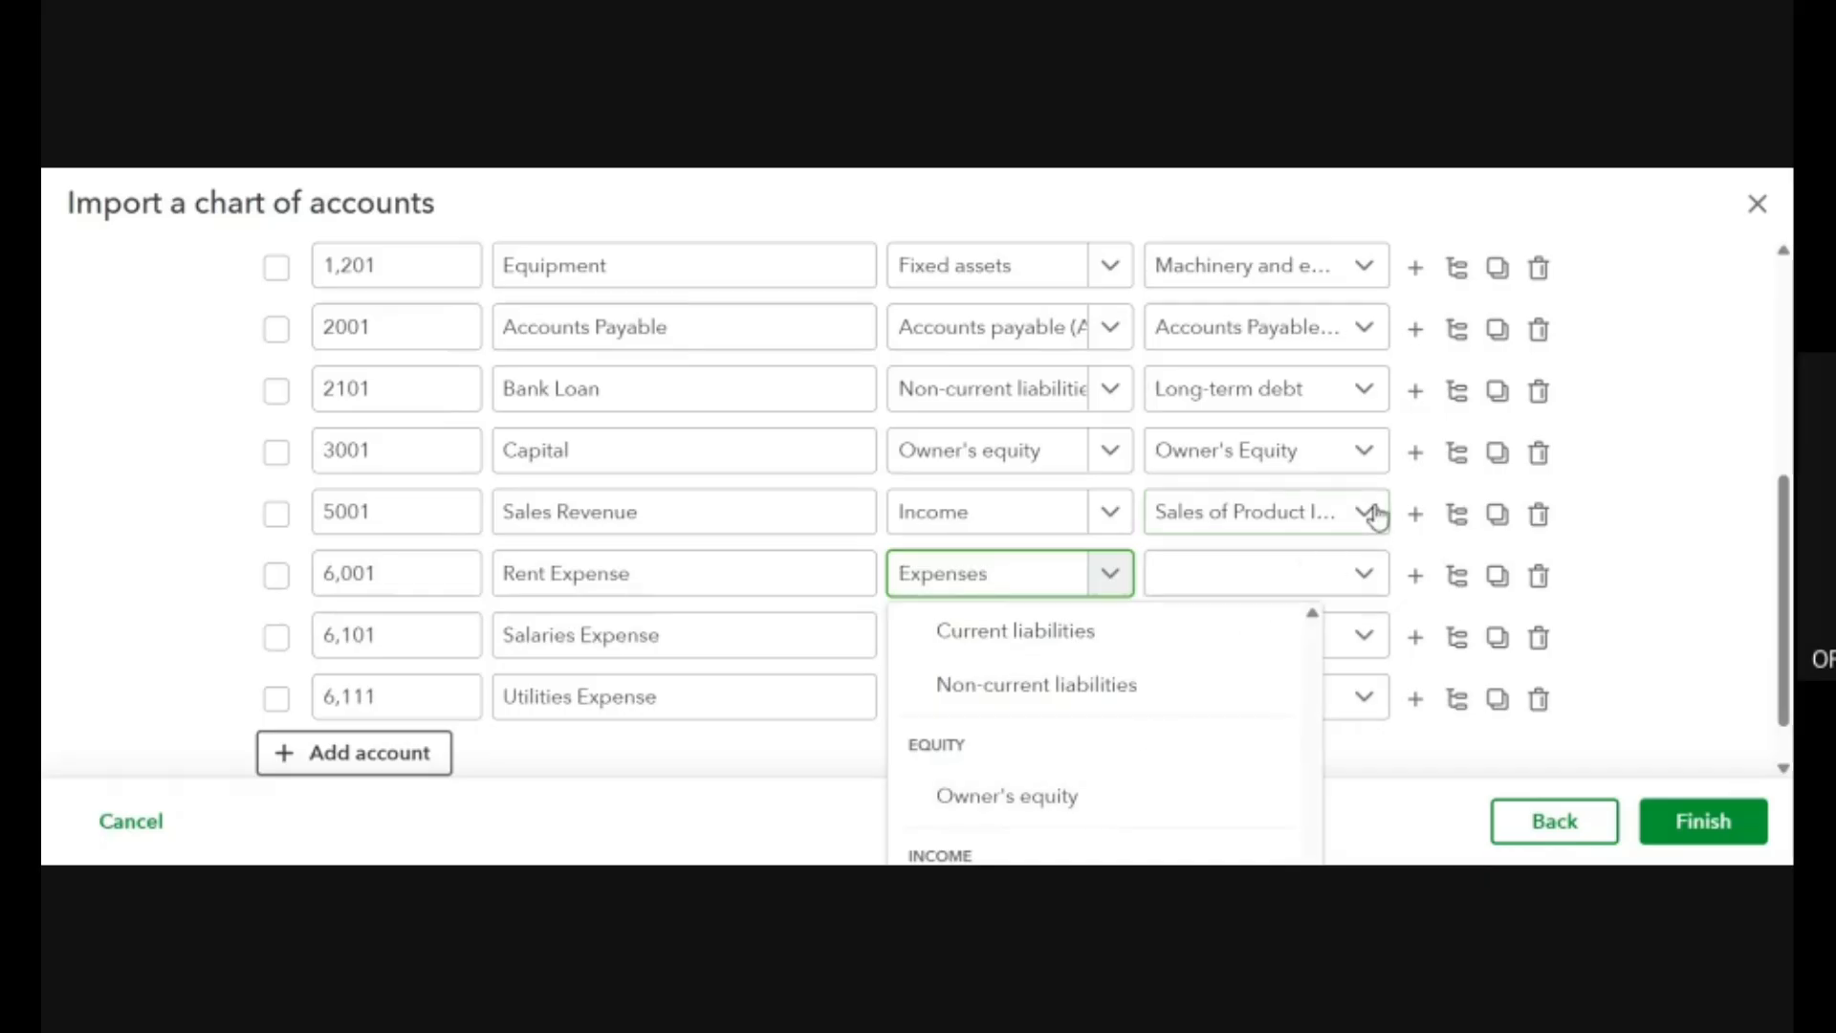
left_click(1365, 575)
left_click(1365, 575)
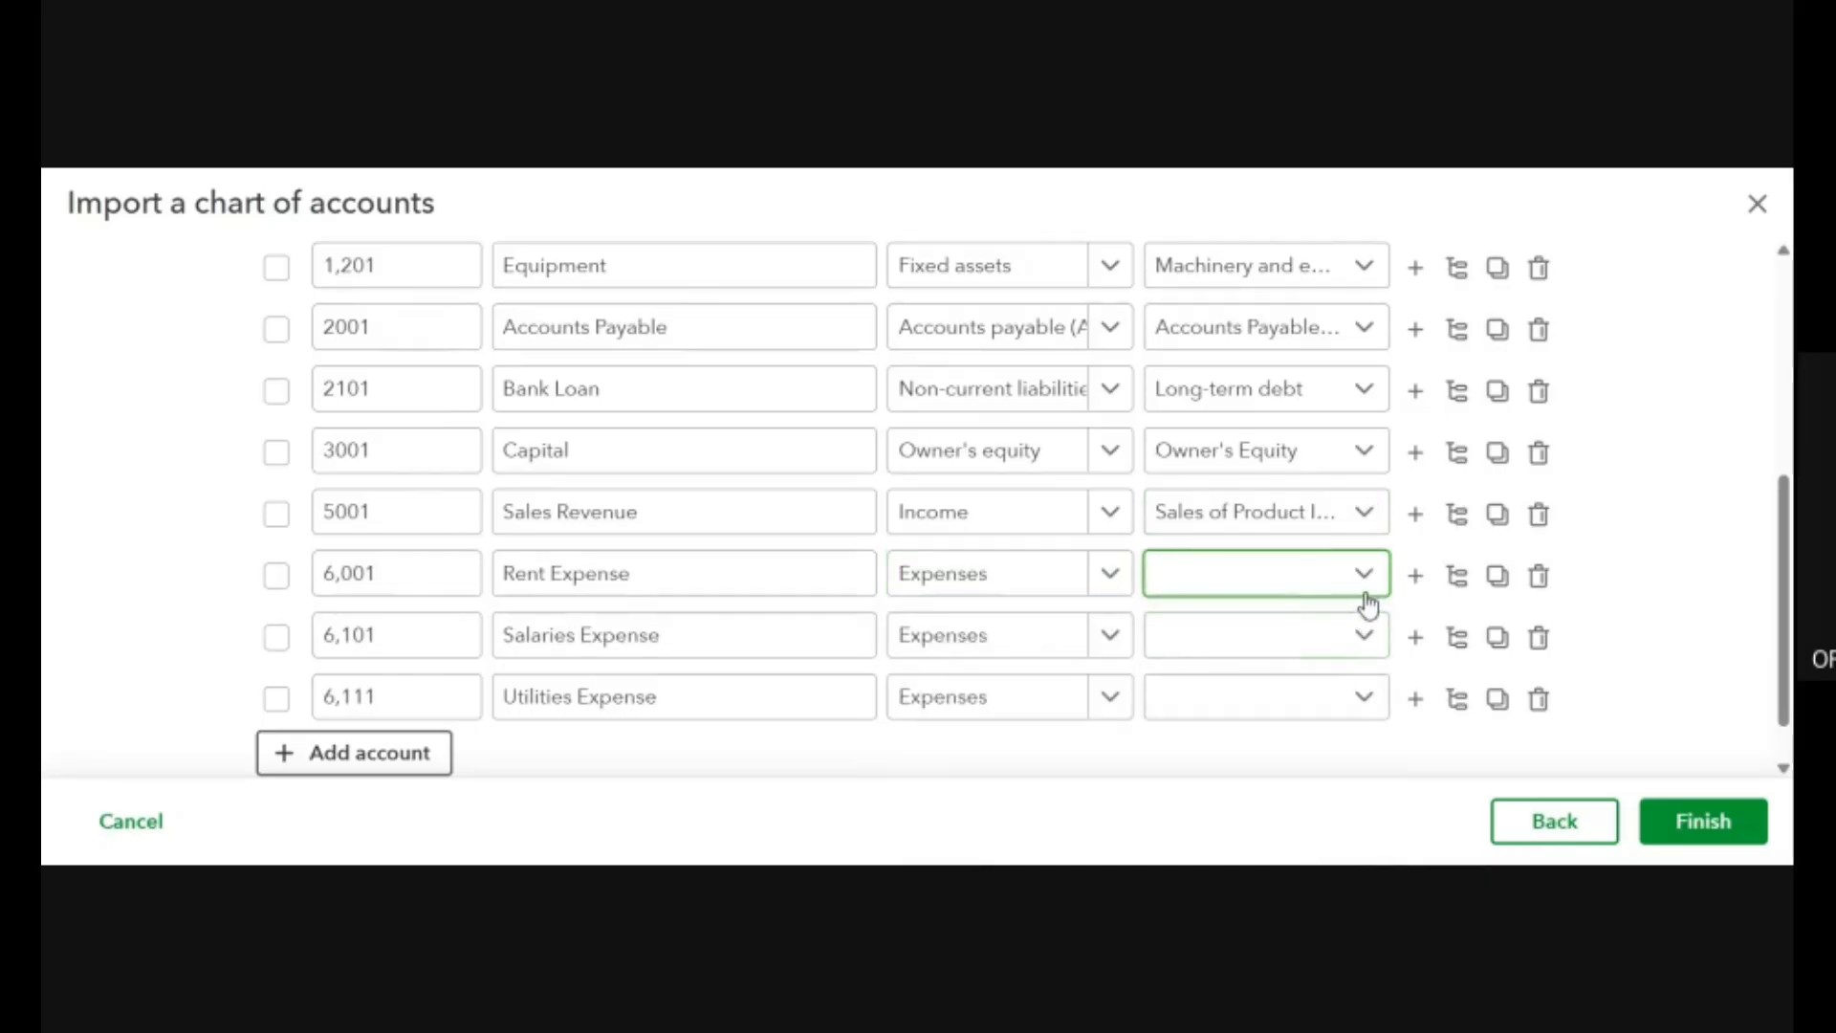
left_click(1370, 598)
scroll(1261, 746, "down", 5)
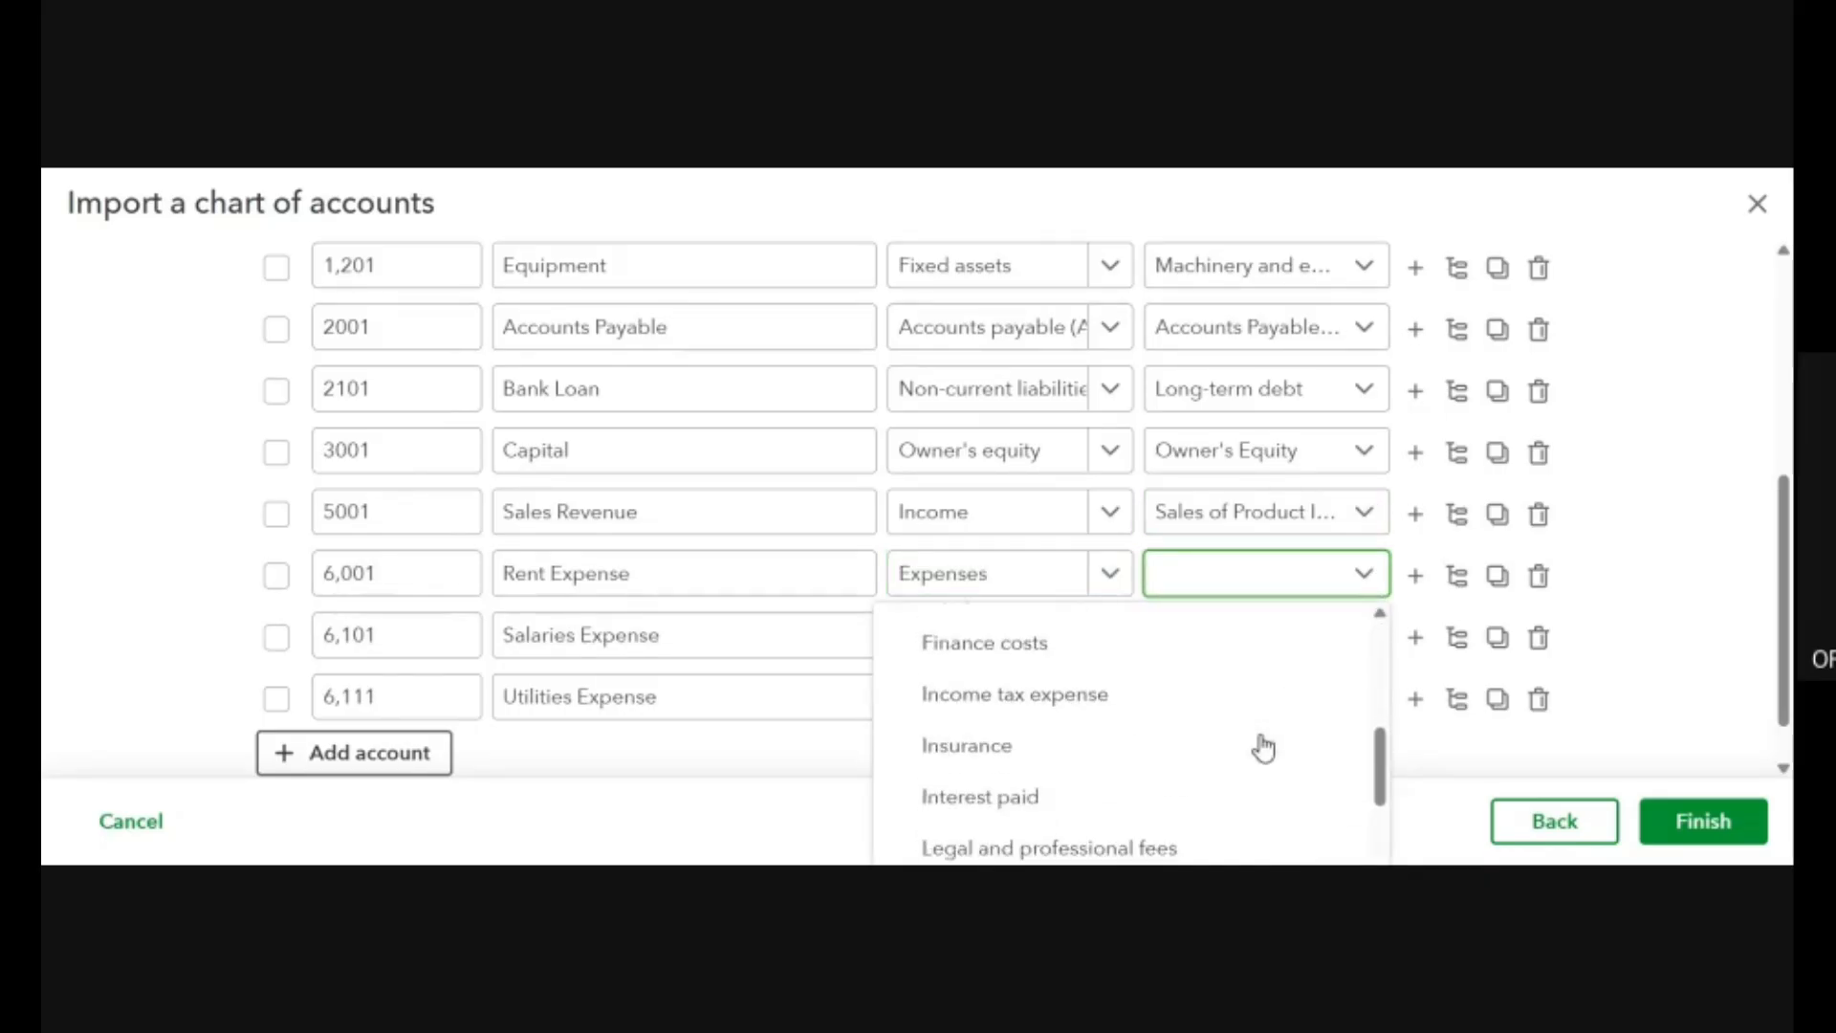
scroll(1264, 747, "down", 3)
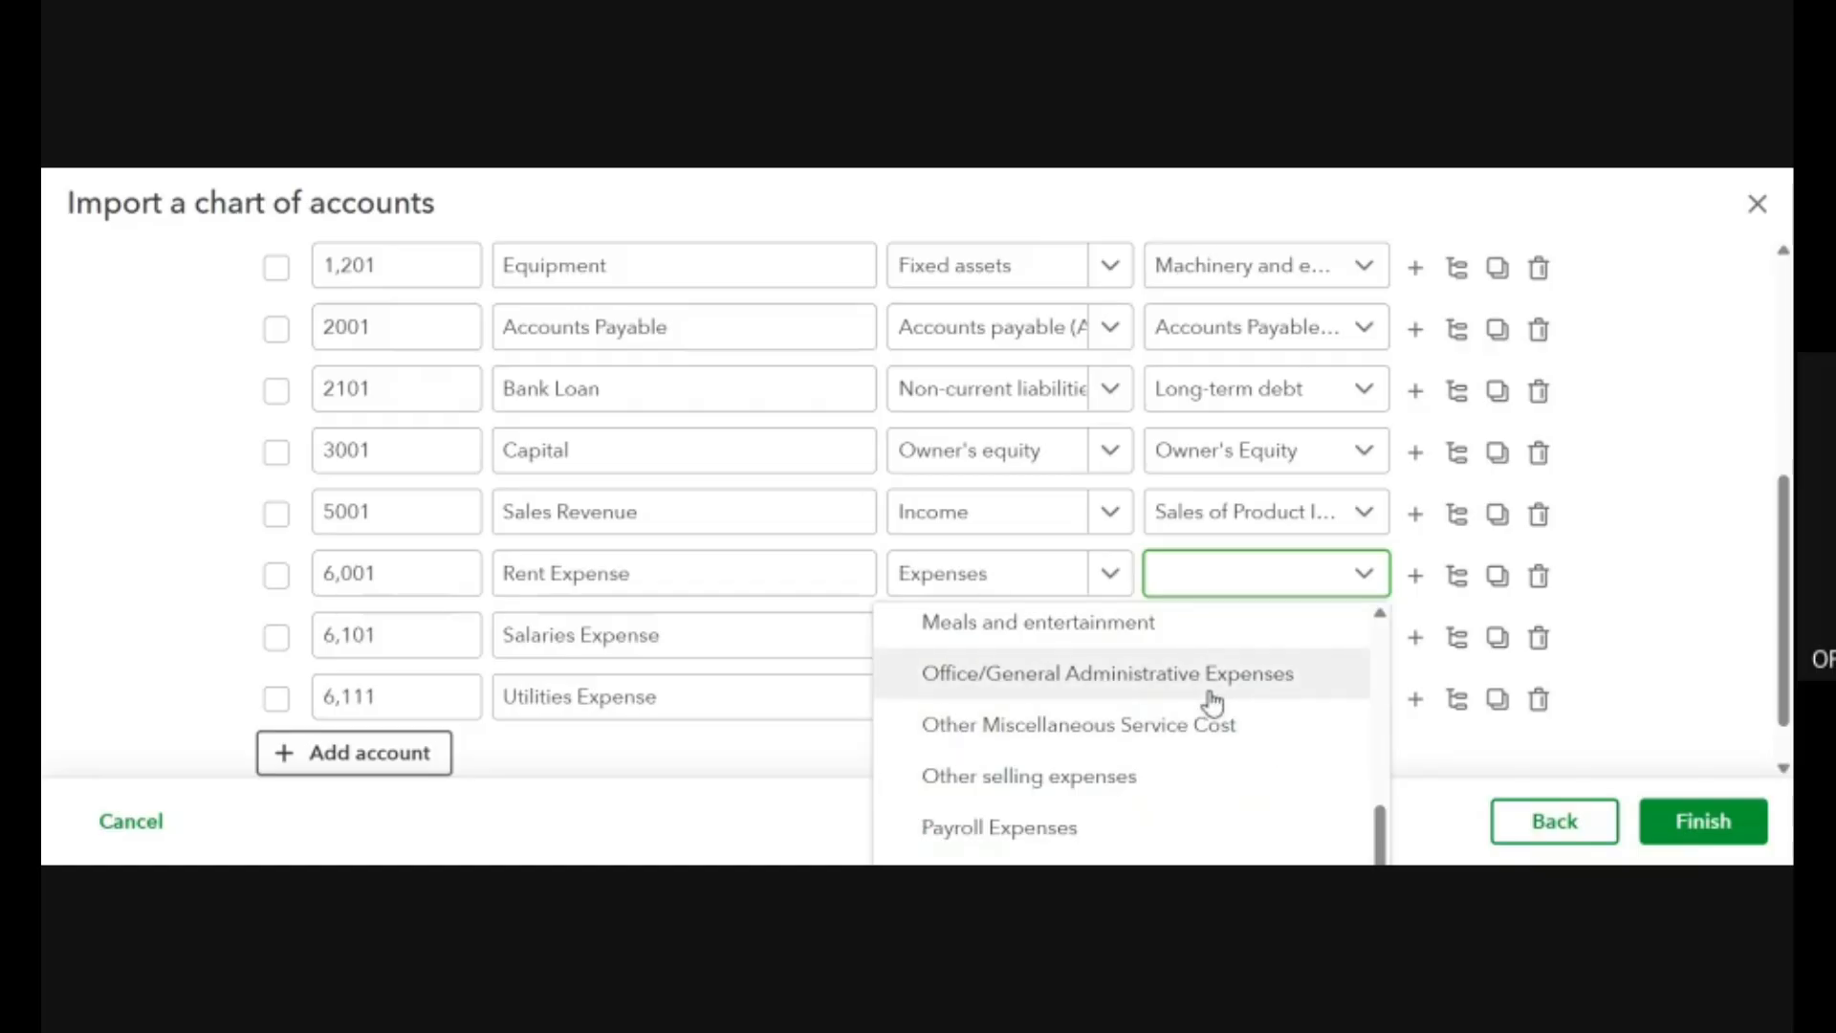
scroll(1213, 703, "up", 6)
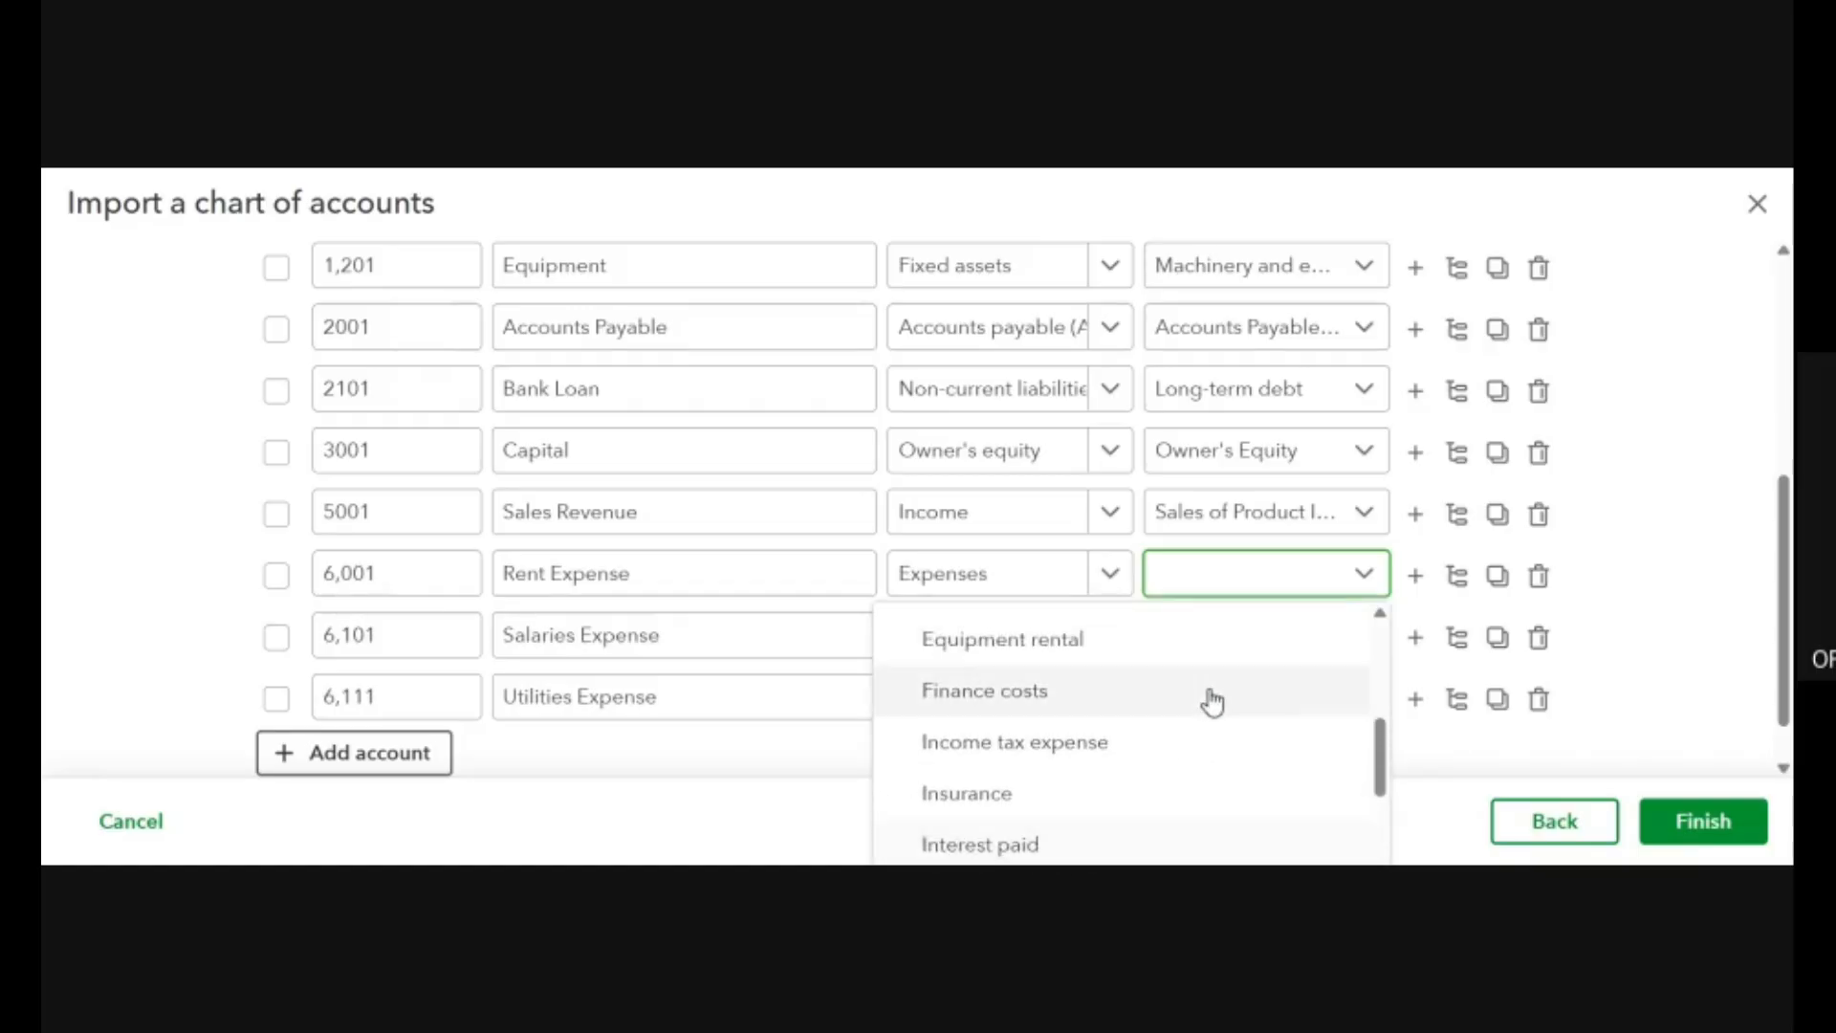
scroll(1213, 703, "down", 7)
scroll(1213, 703, "up", 2)
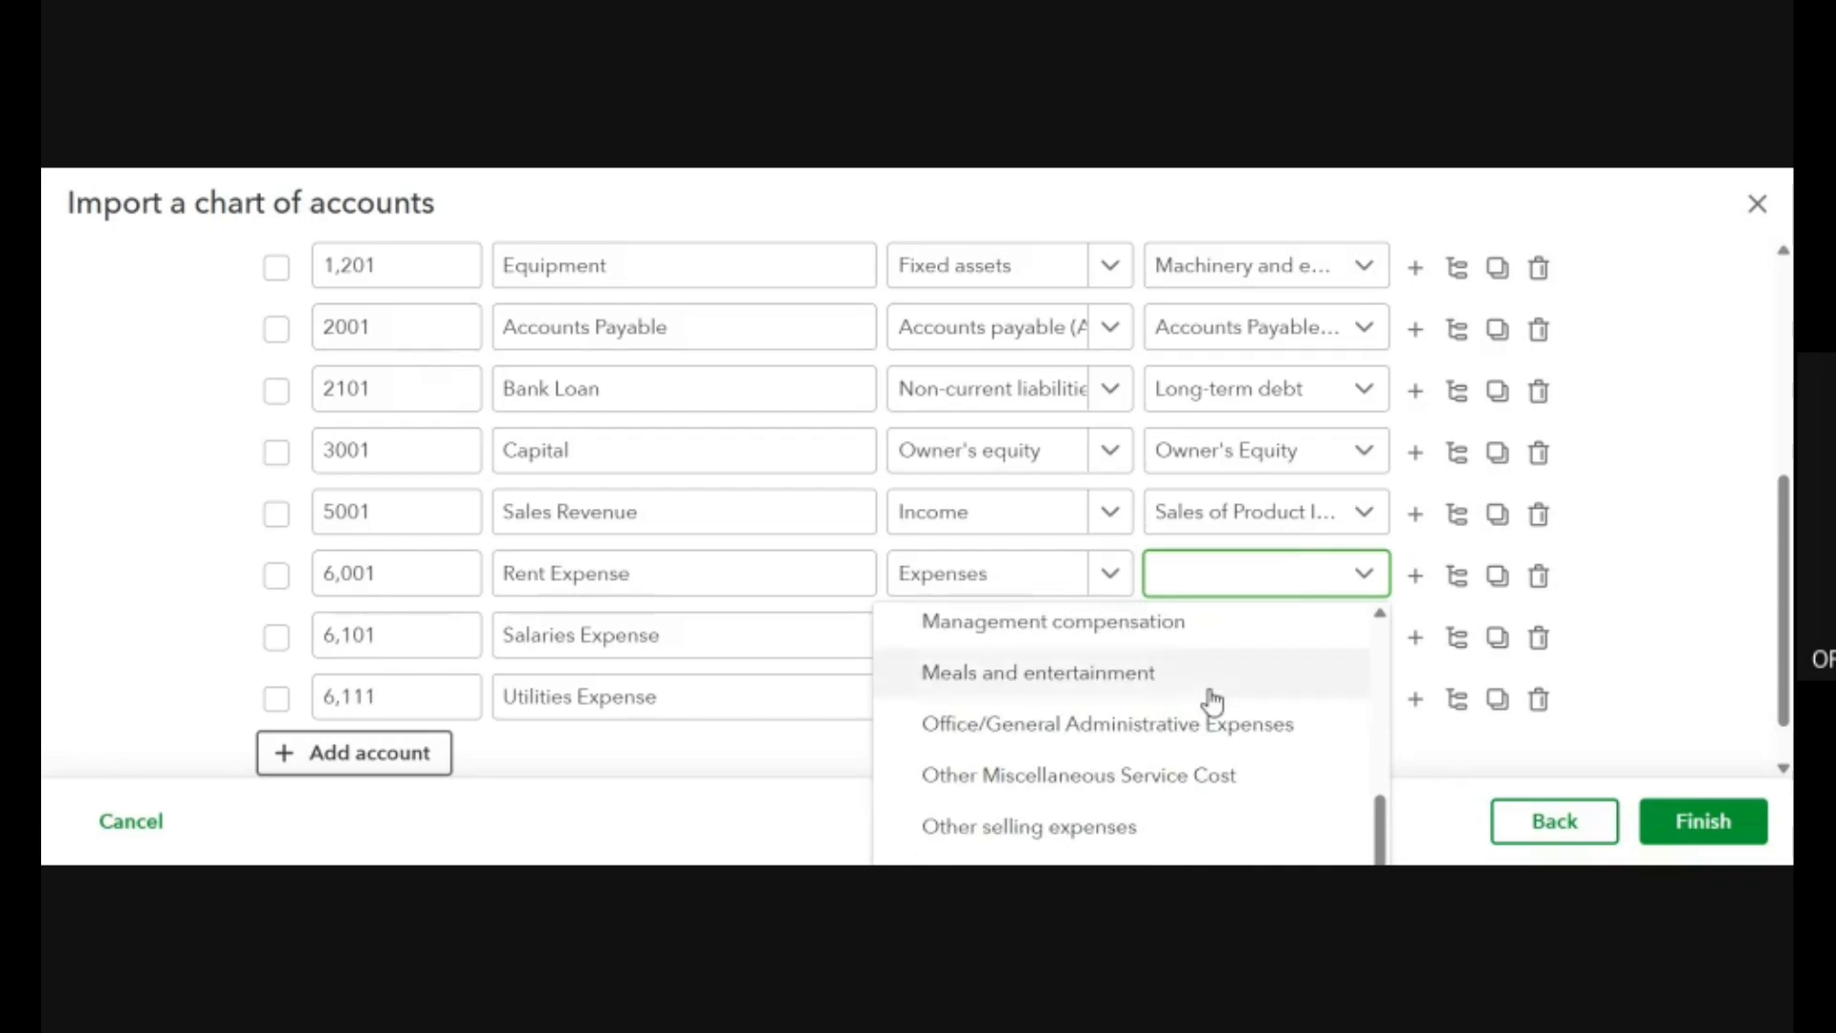
scroll(1213, 701, "down", 5)
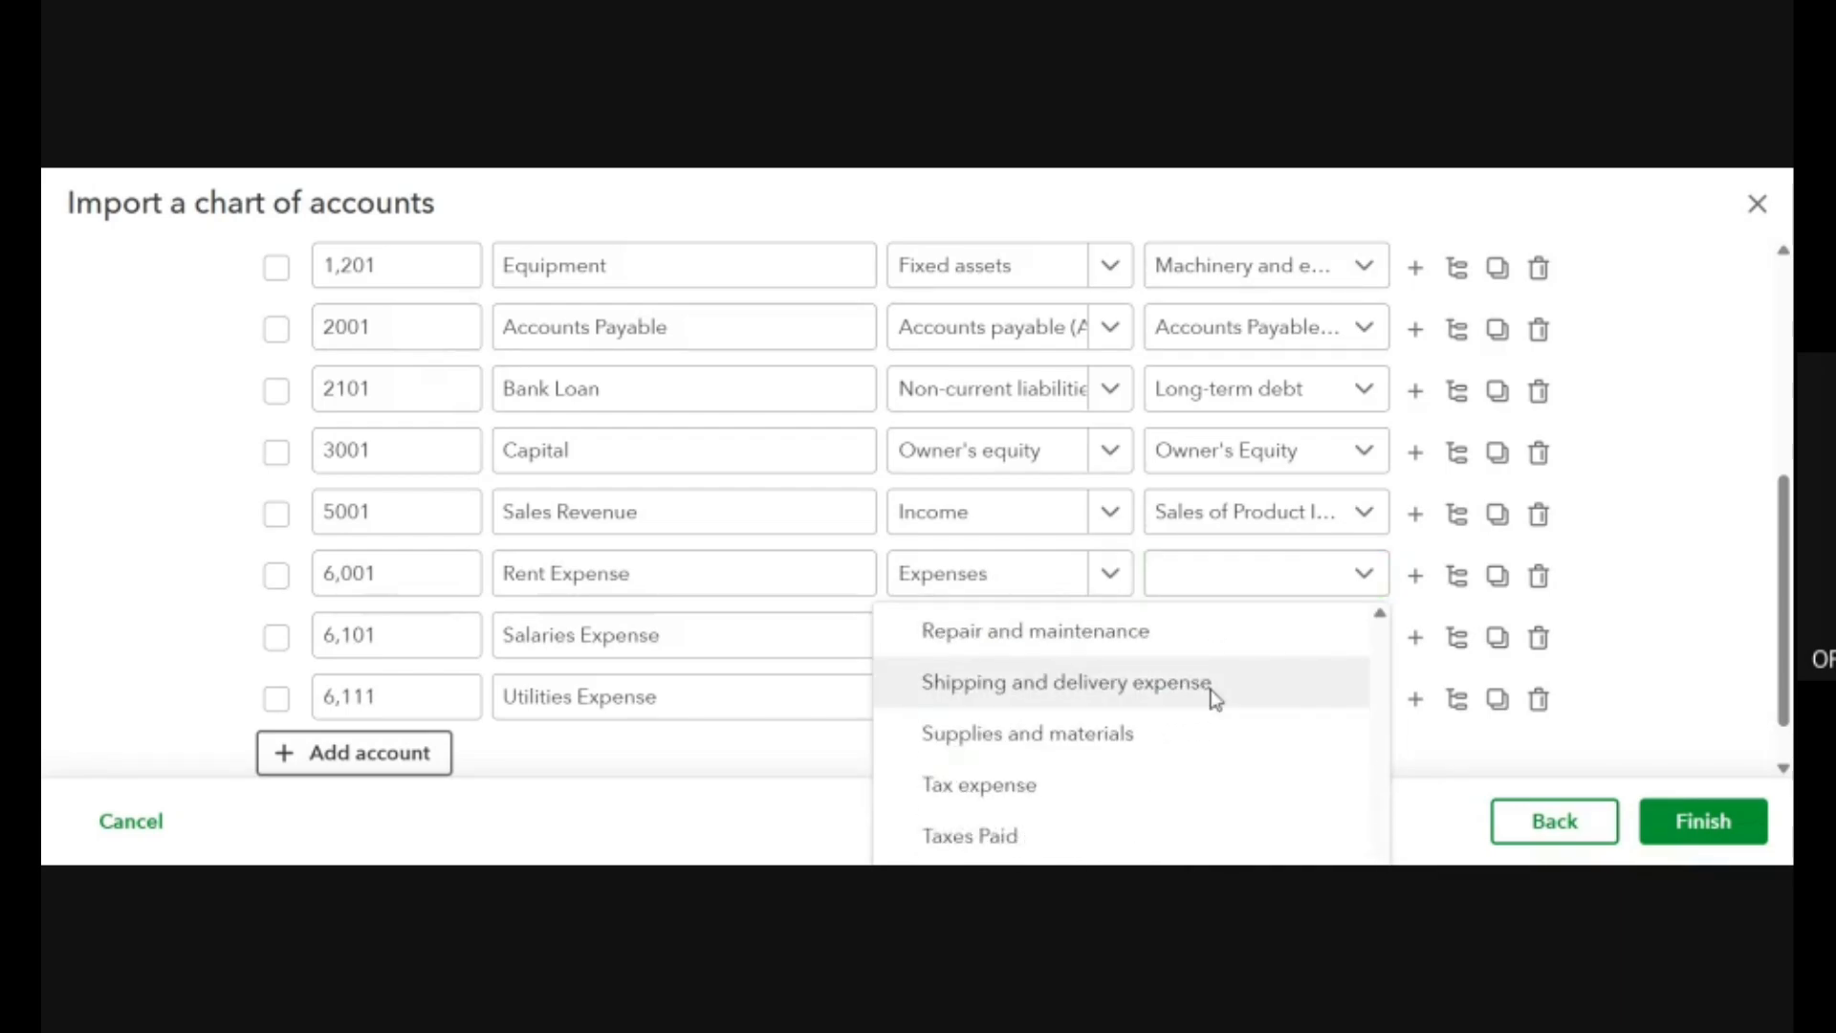
scroll(1071, 742, "up", 3)
left_click(1042, 770)
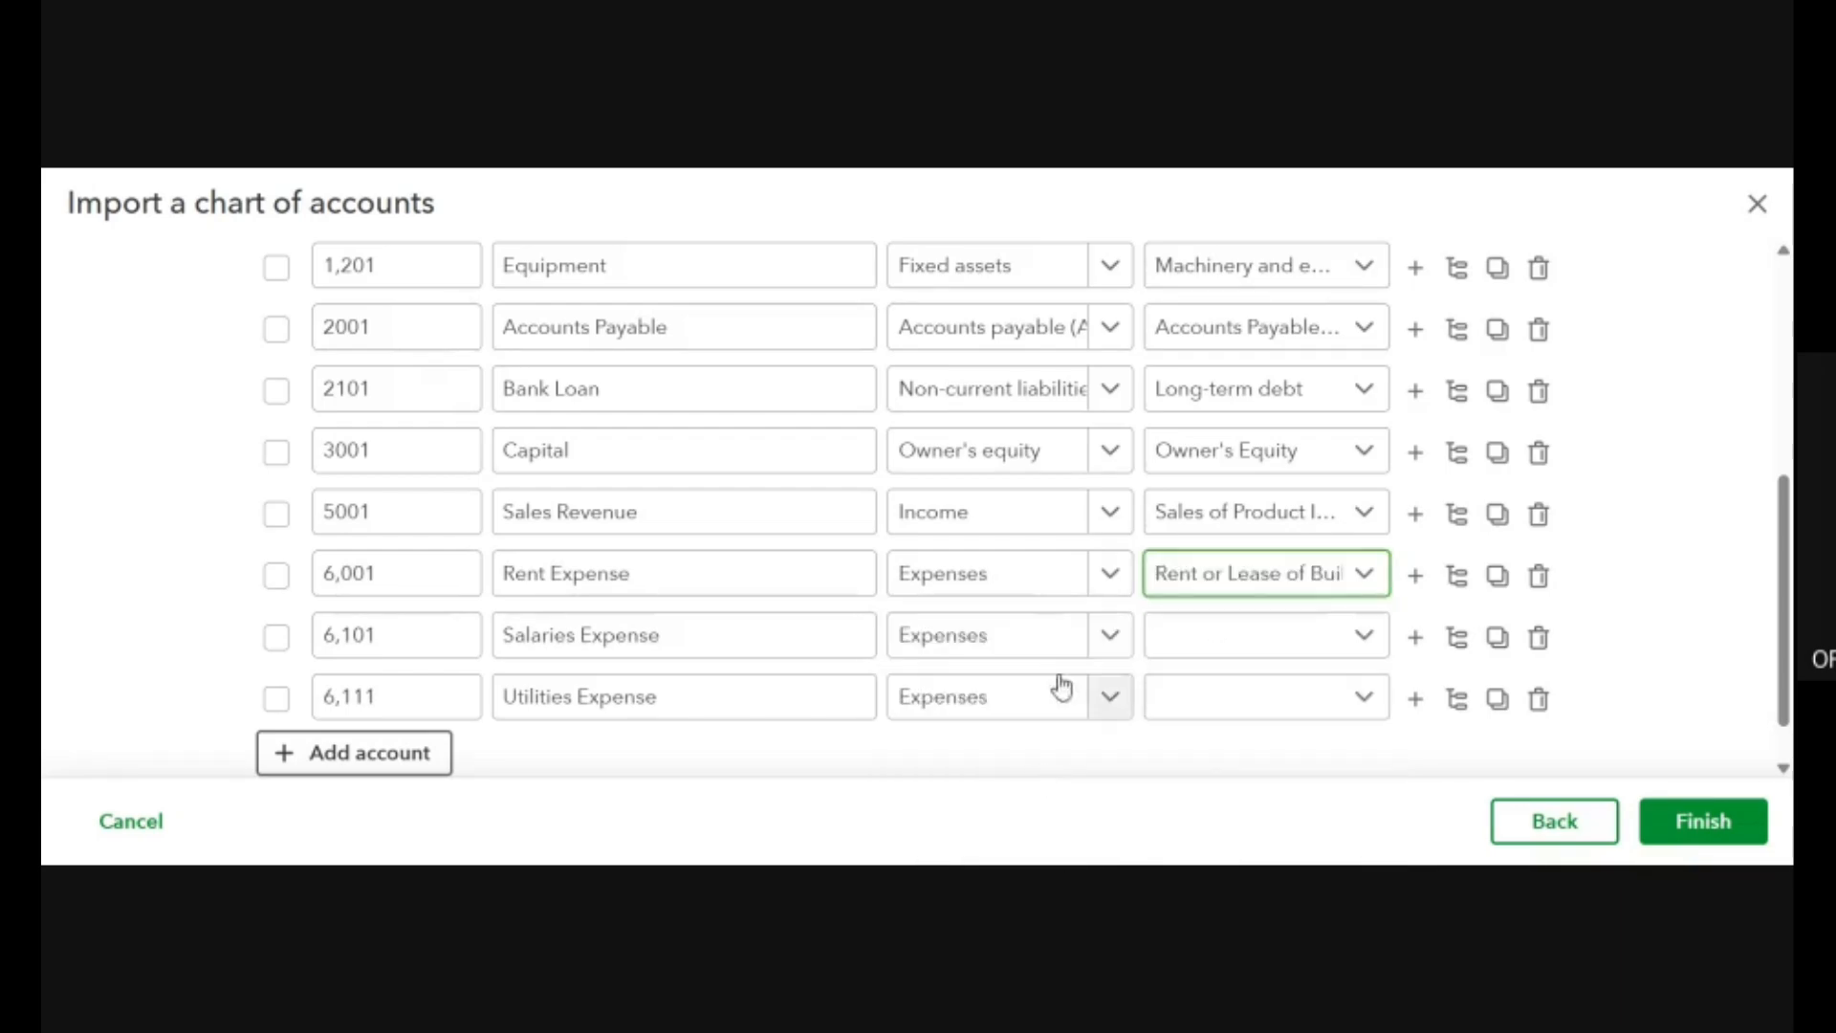
Set the Salaries Expense row's detail type to Payroll Expenses, keeping Expenses as its account type.
left_click(1078, 639)
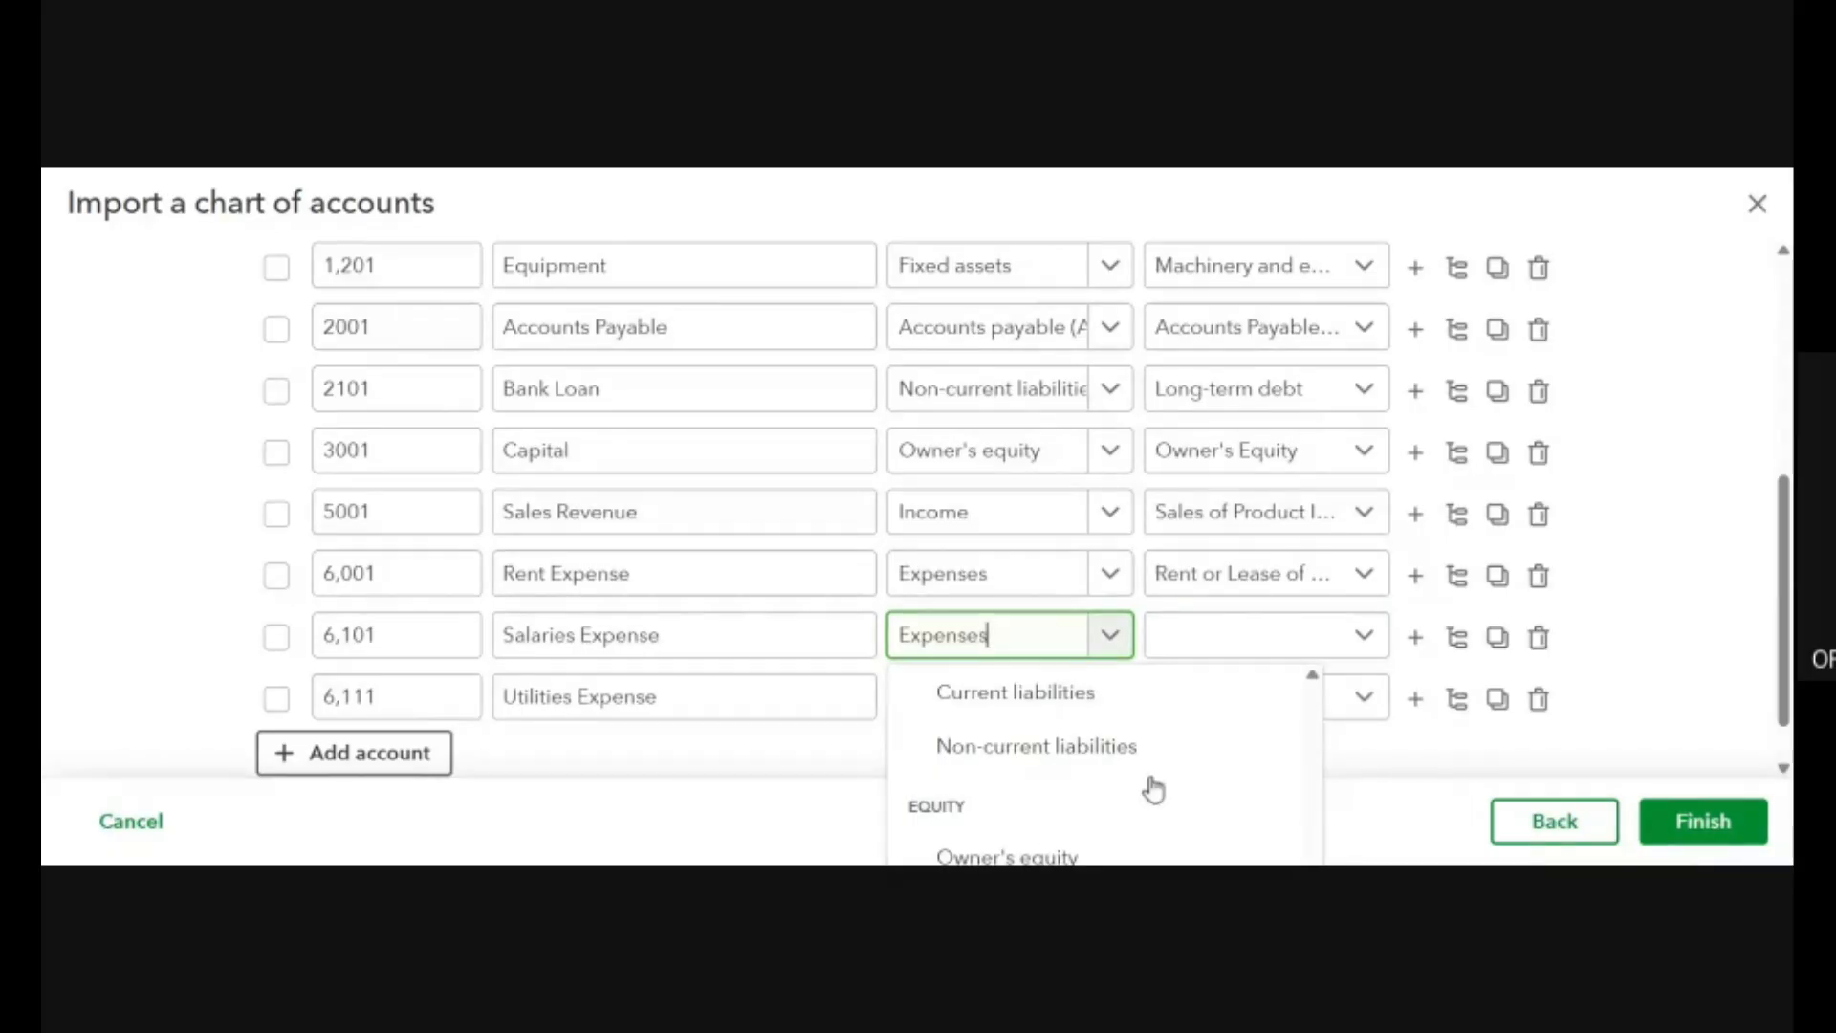
left_click(1272, 636)
scroll(1238, 581, "down", 1)
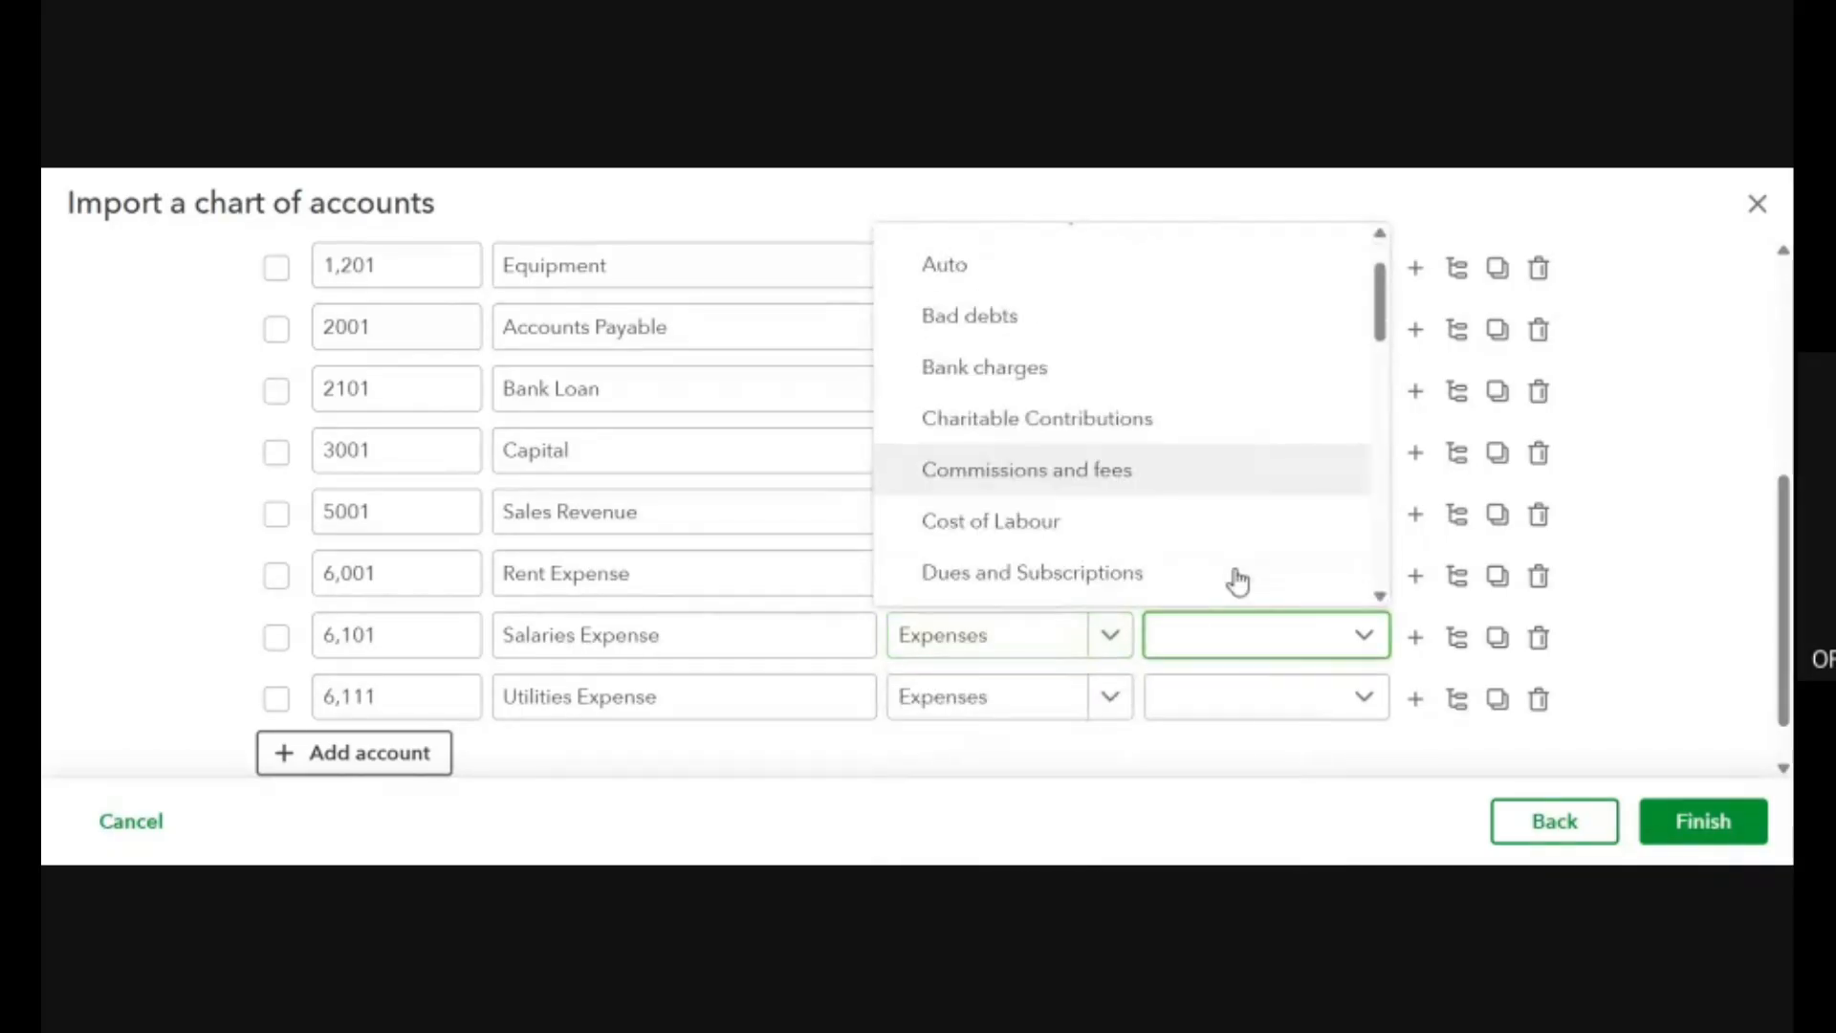
scroll(1239, 580, "down", 10)
scroll(1238, 581, "up", 4)
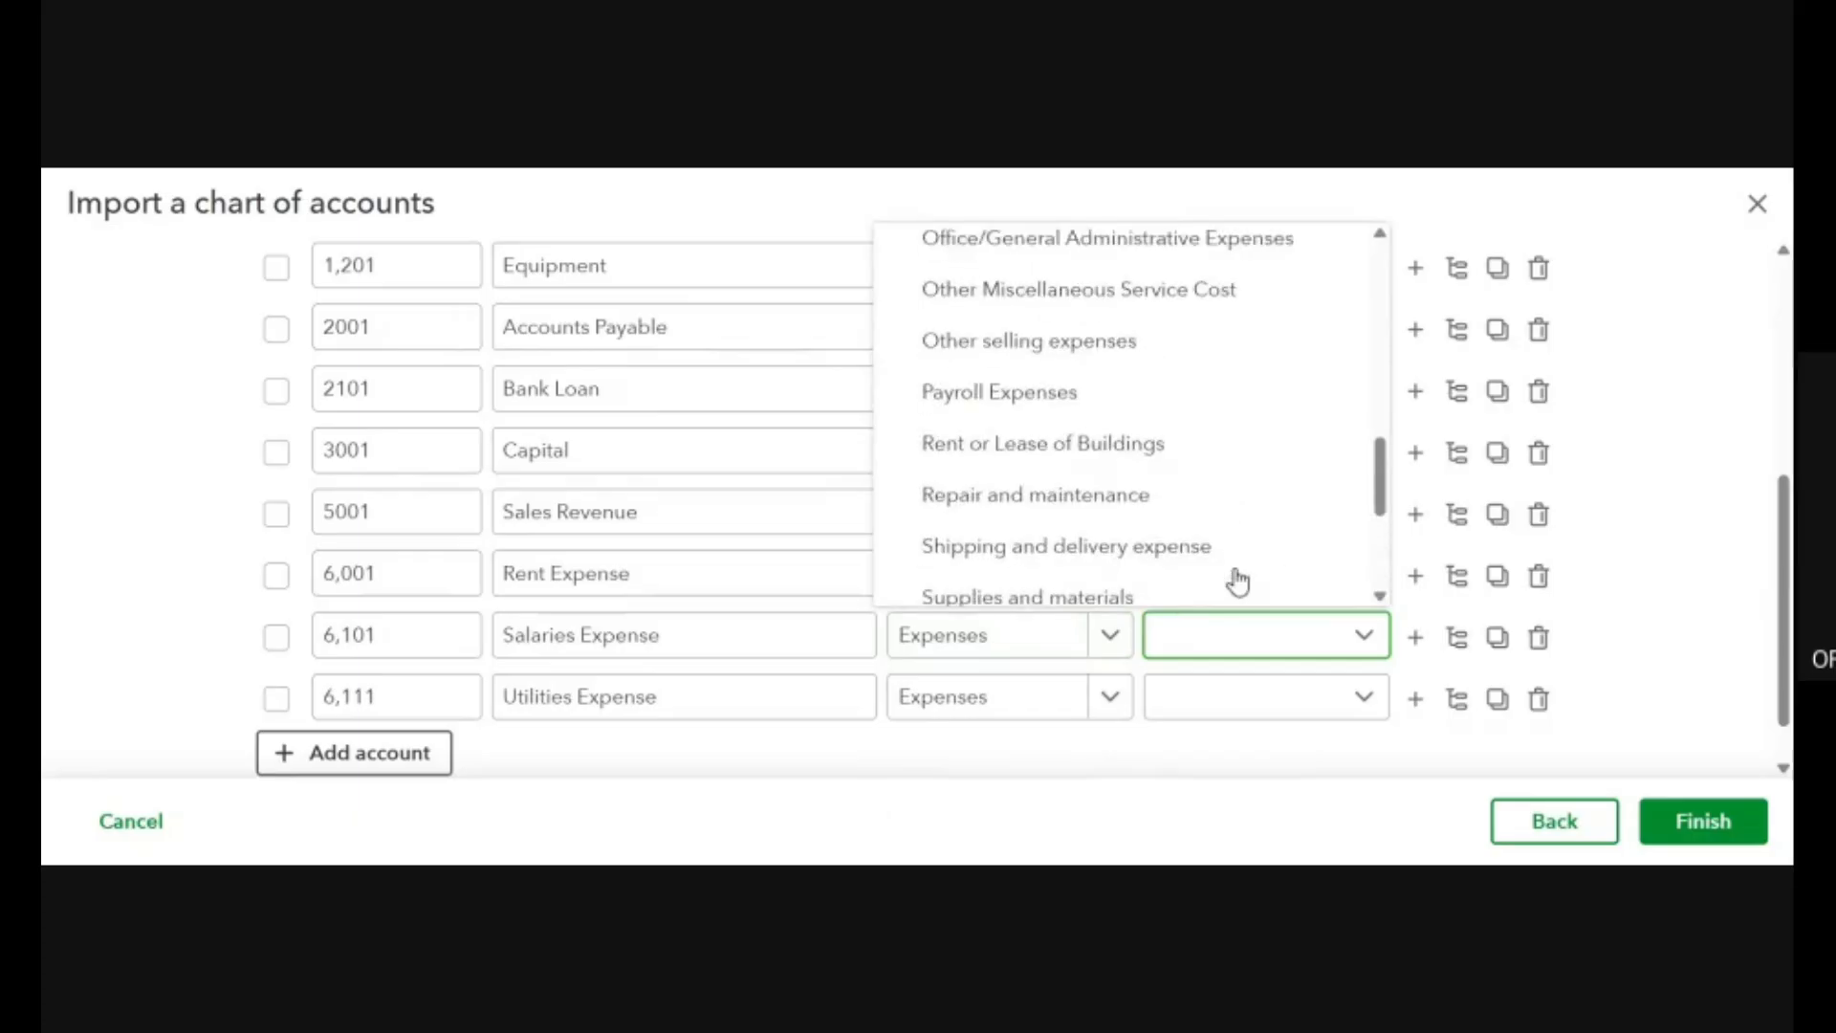
left_click(1004, 394)
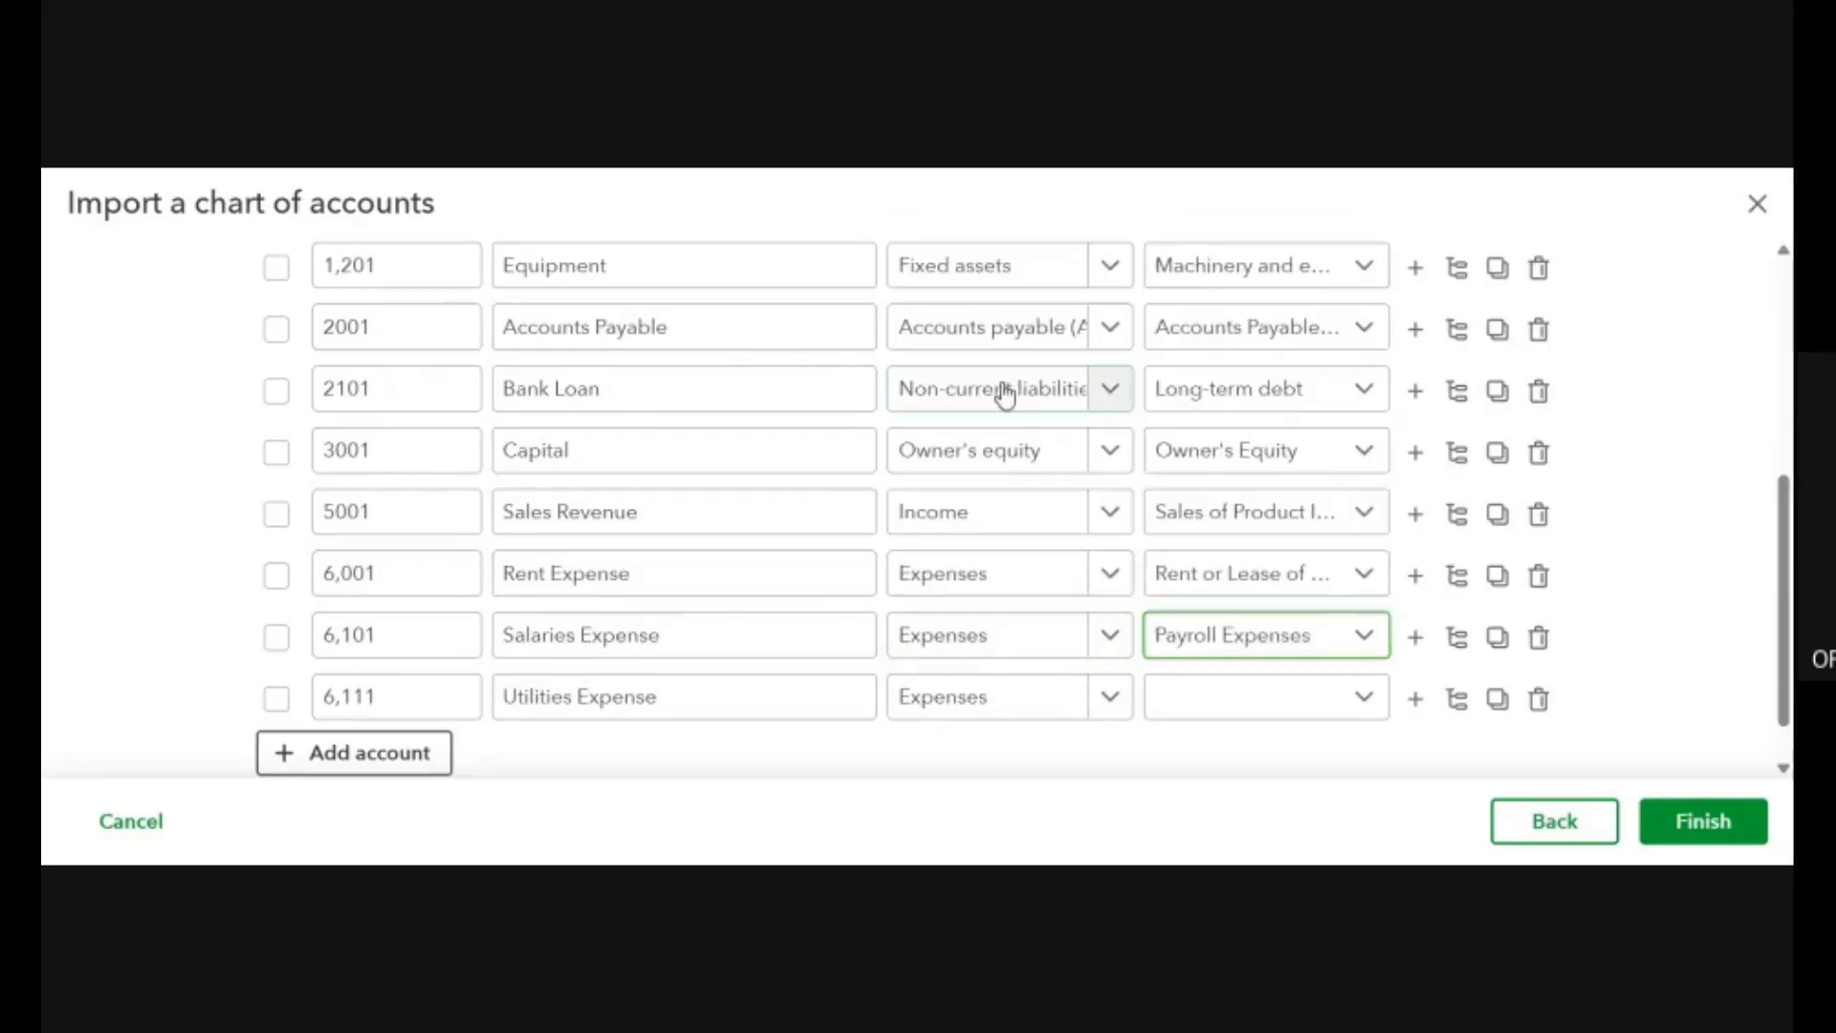
Set the Utilities Expense row's detail type to Office/General Administrative Expenses and finish the chart of accounts import.
left_click(1113, 698)
left_click(1295, 714)
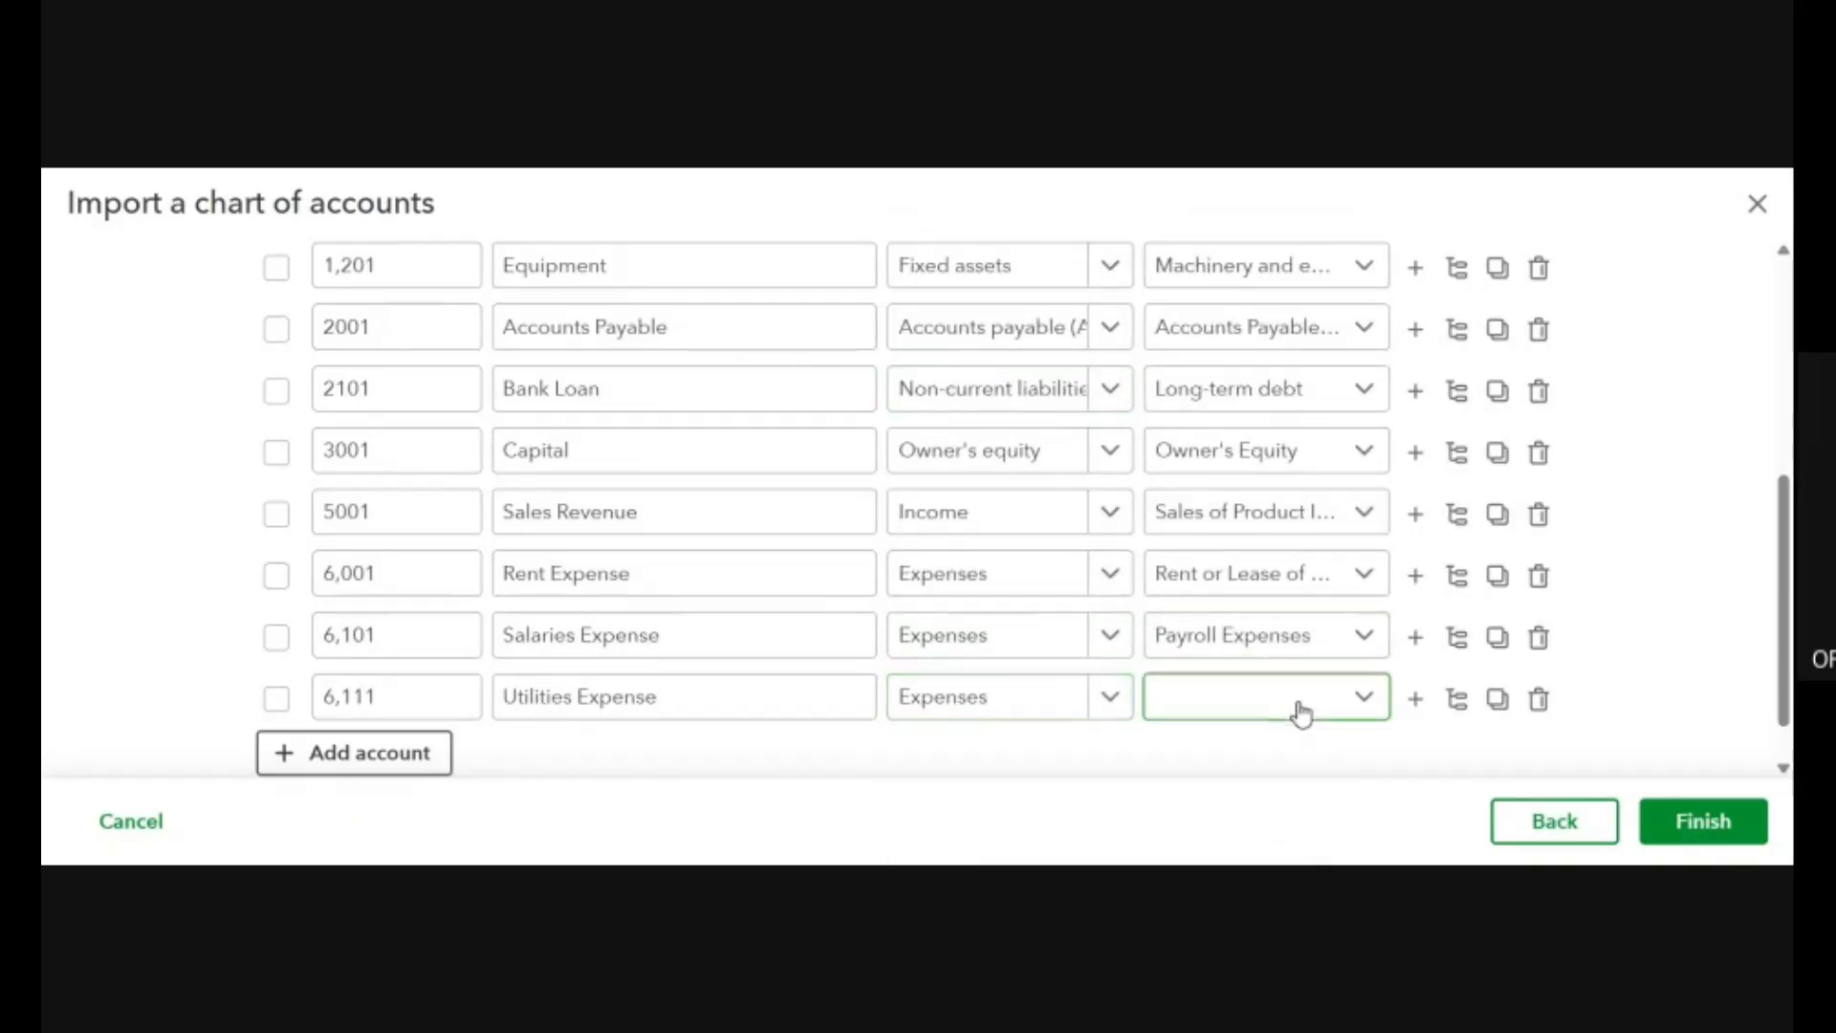
scroll(1299, 567, "down", 10)
scroll(1298, 567, "up", 6)
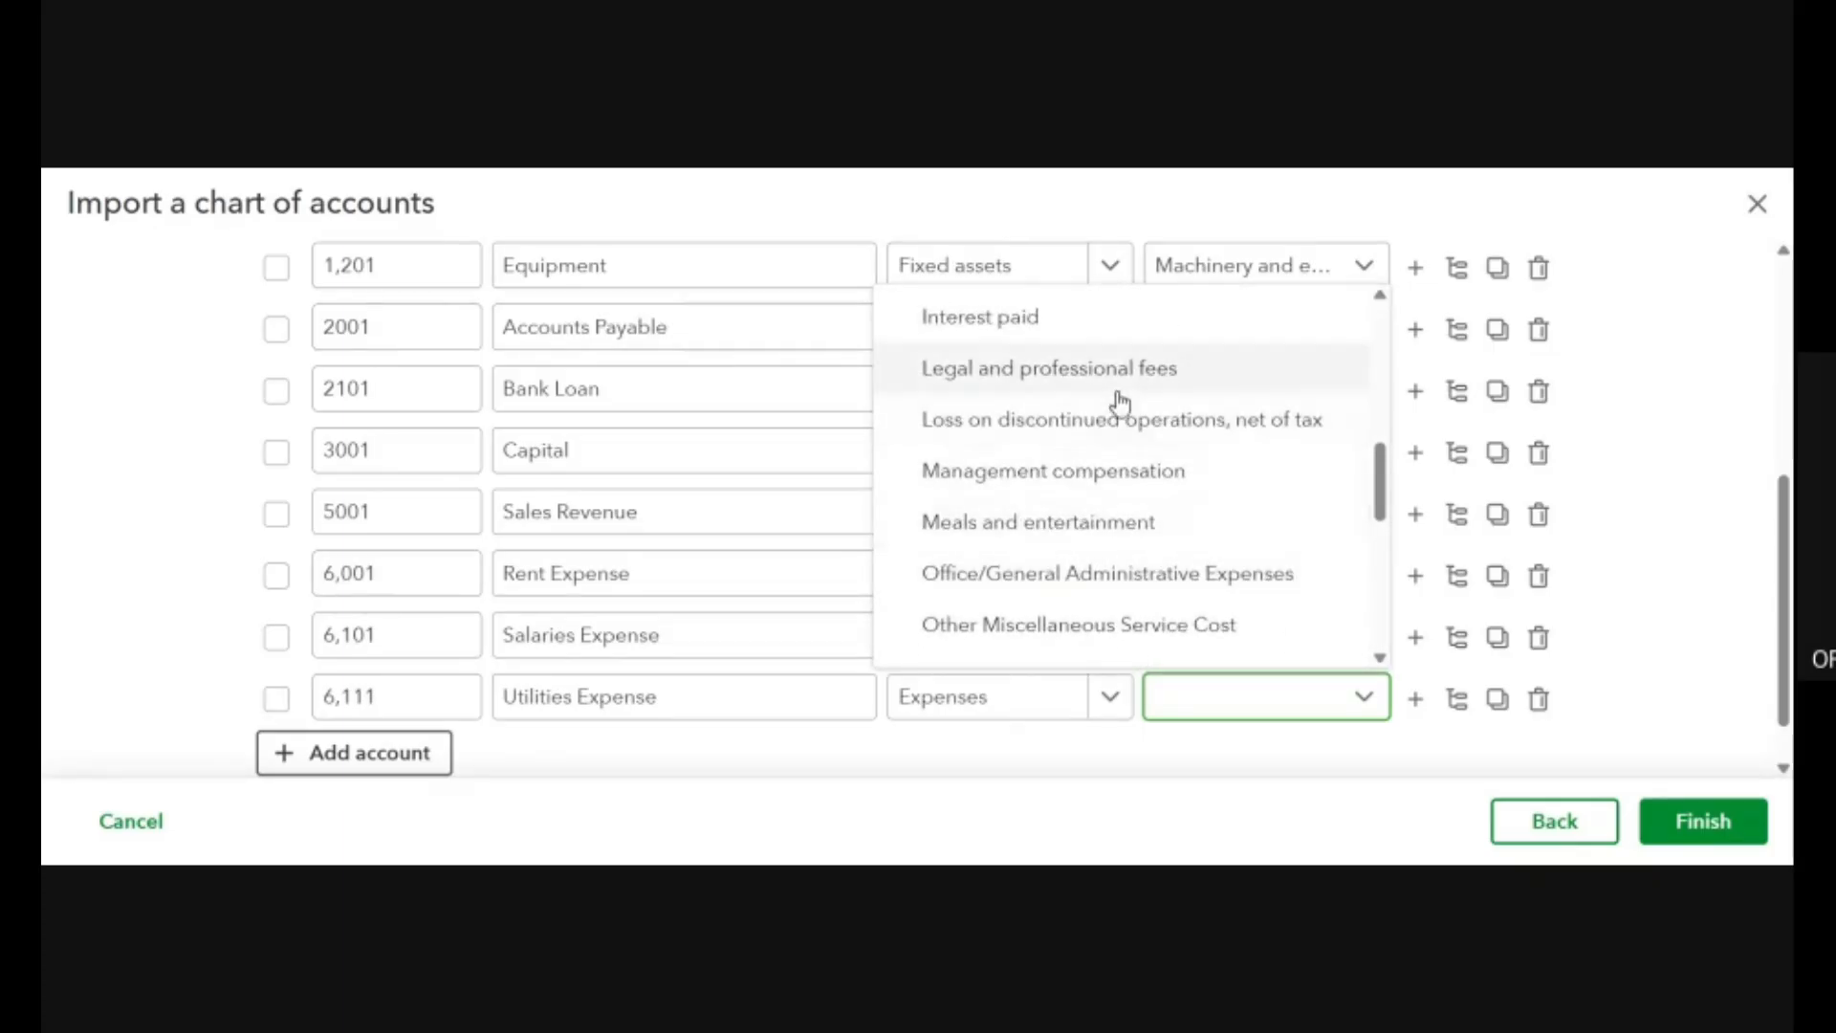
scroll(1203, 673, "down", 1)
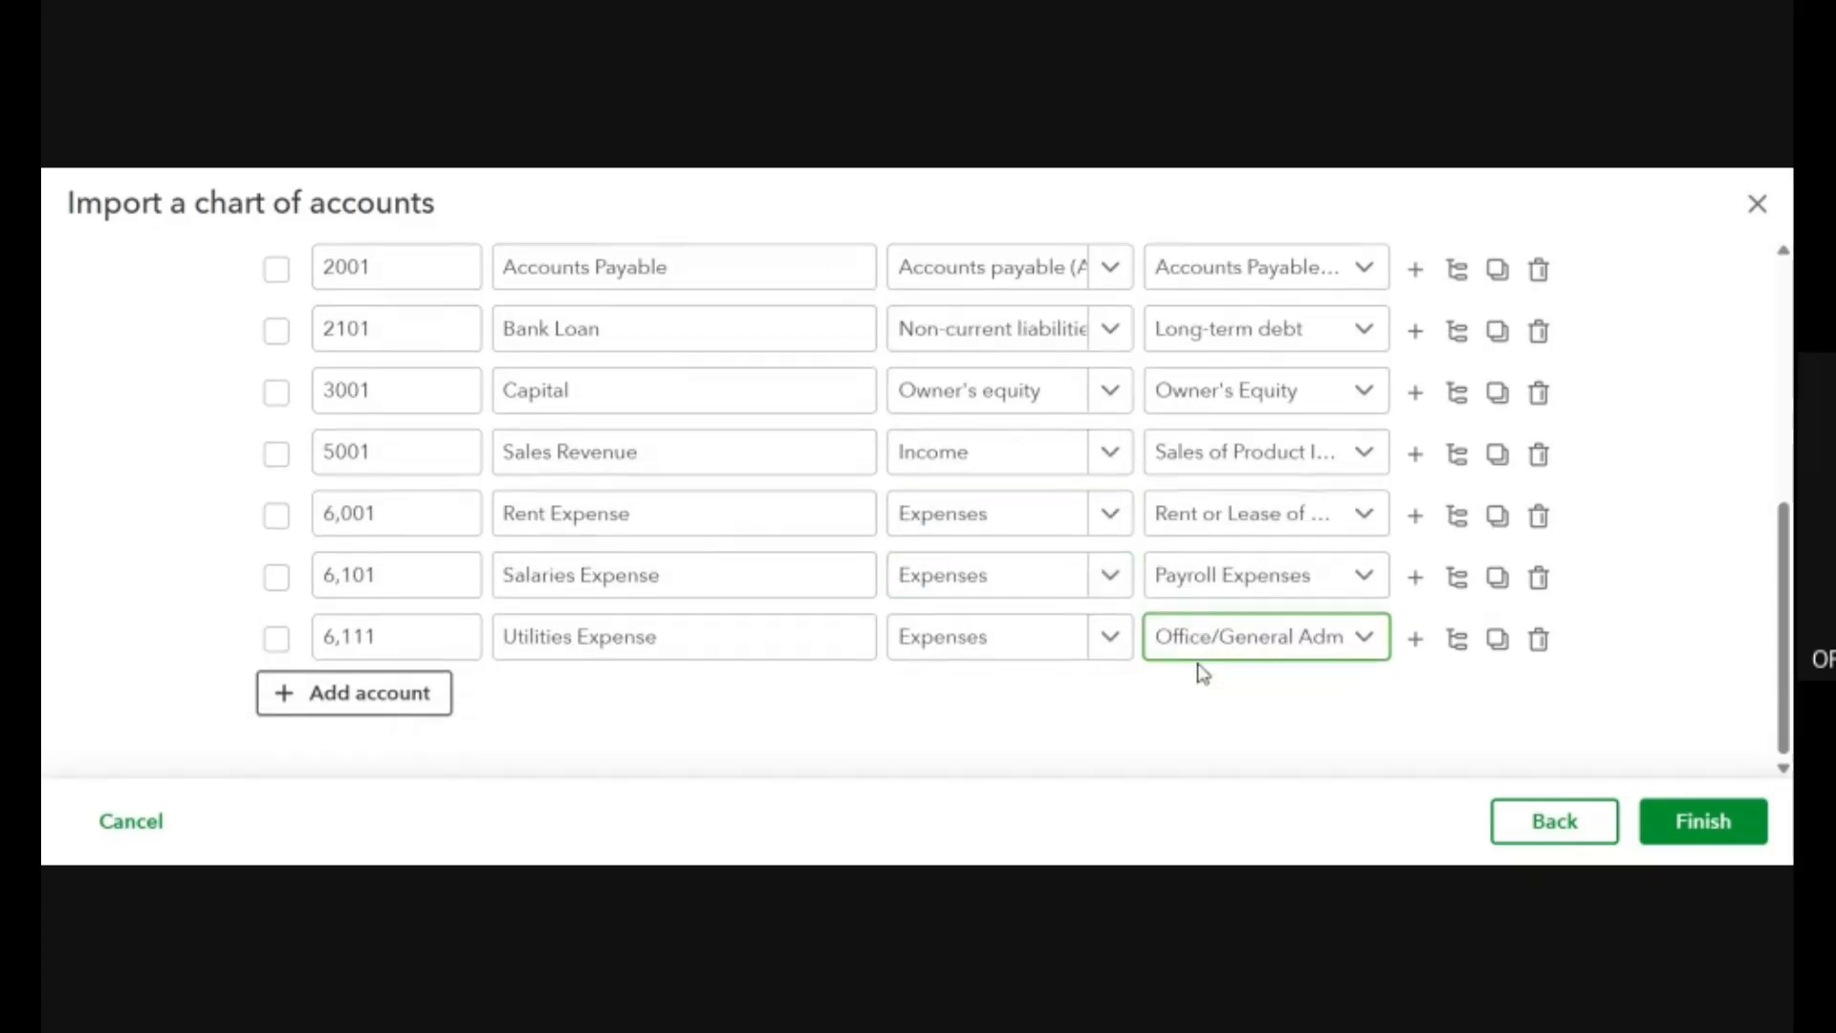
left_click(1720, 825)
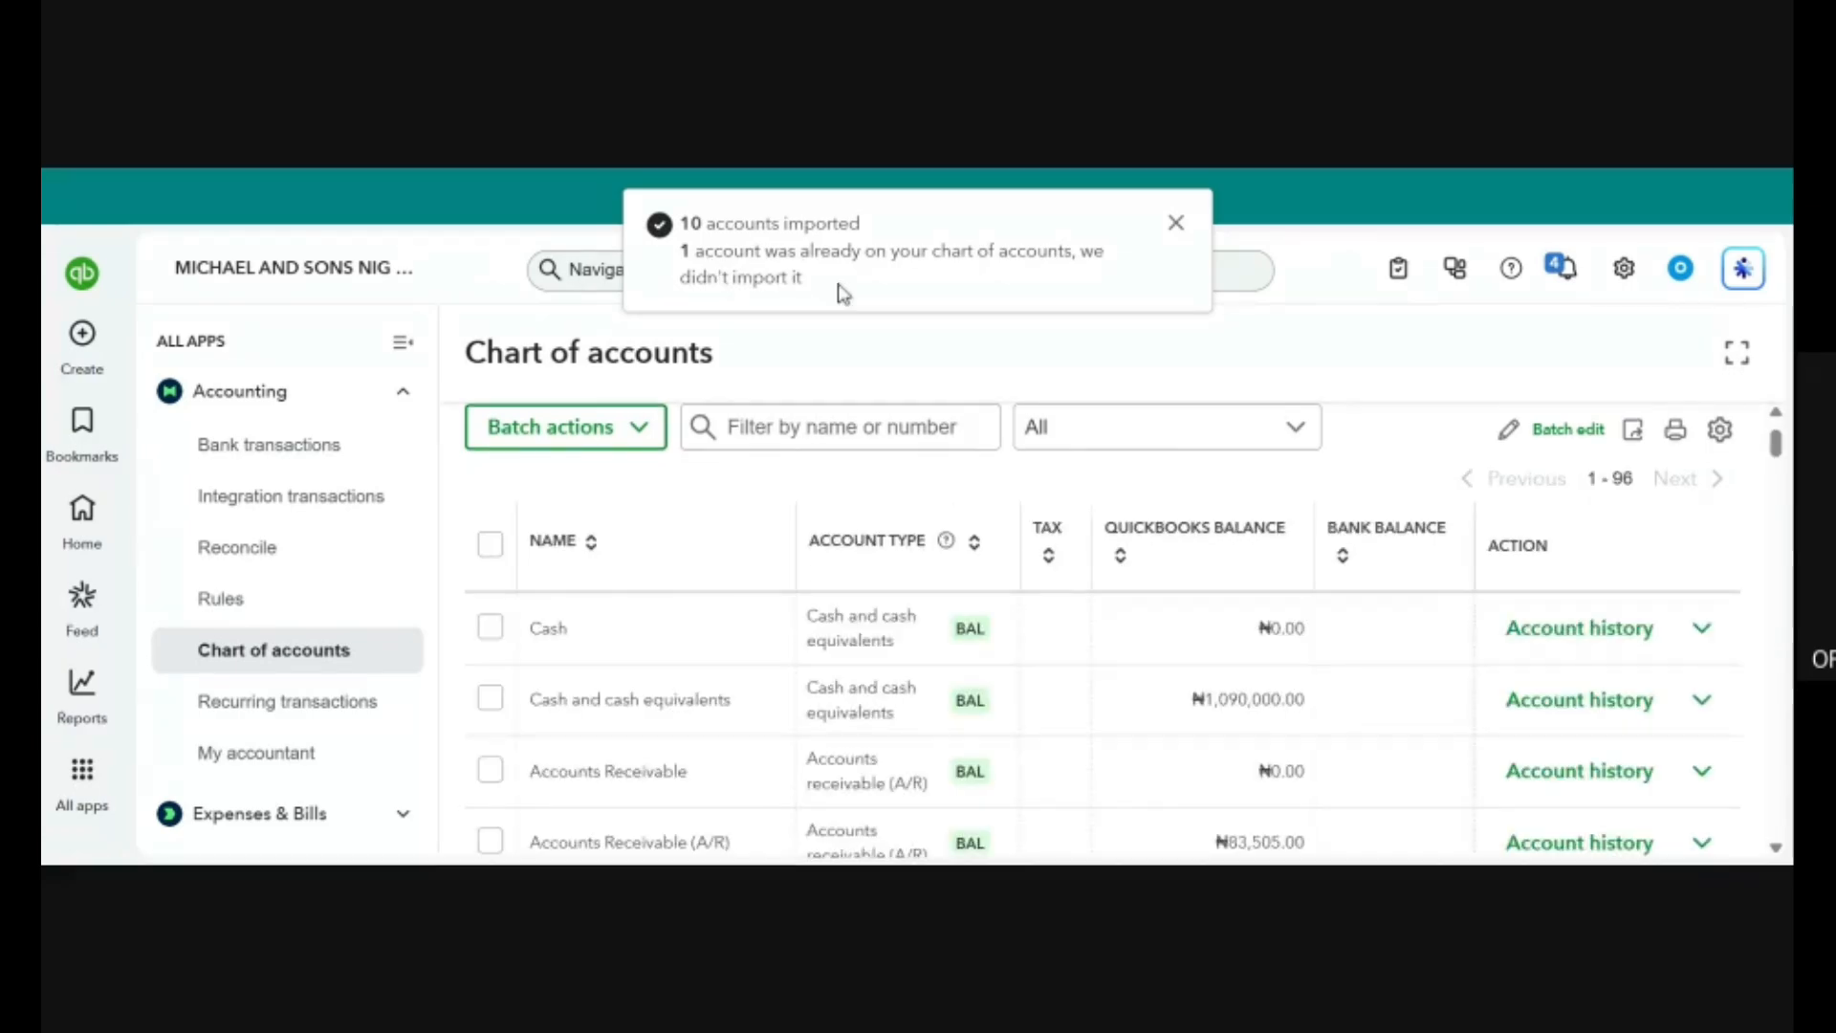
Look through the asset, liability, equity and income accounts in the updated chart of accounts.
scroll(1136, 764, "down", 5)
scroll(1137, 762, "down", 20)
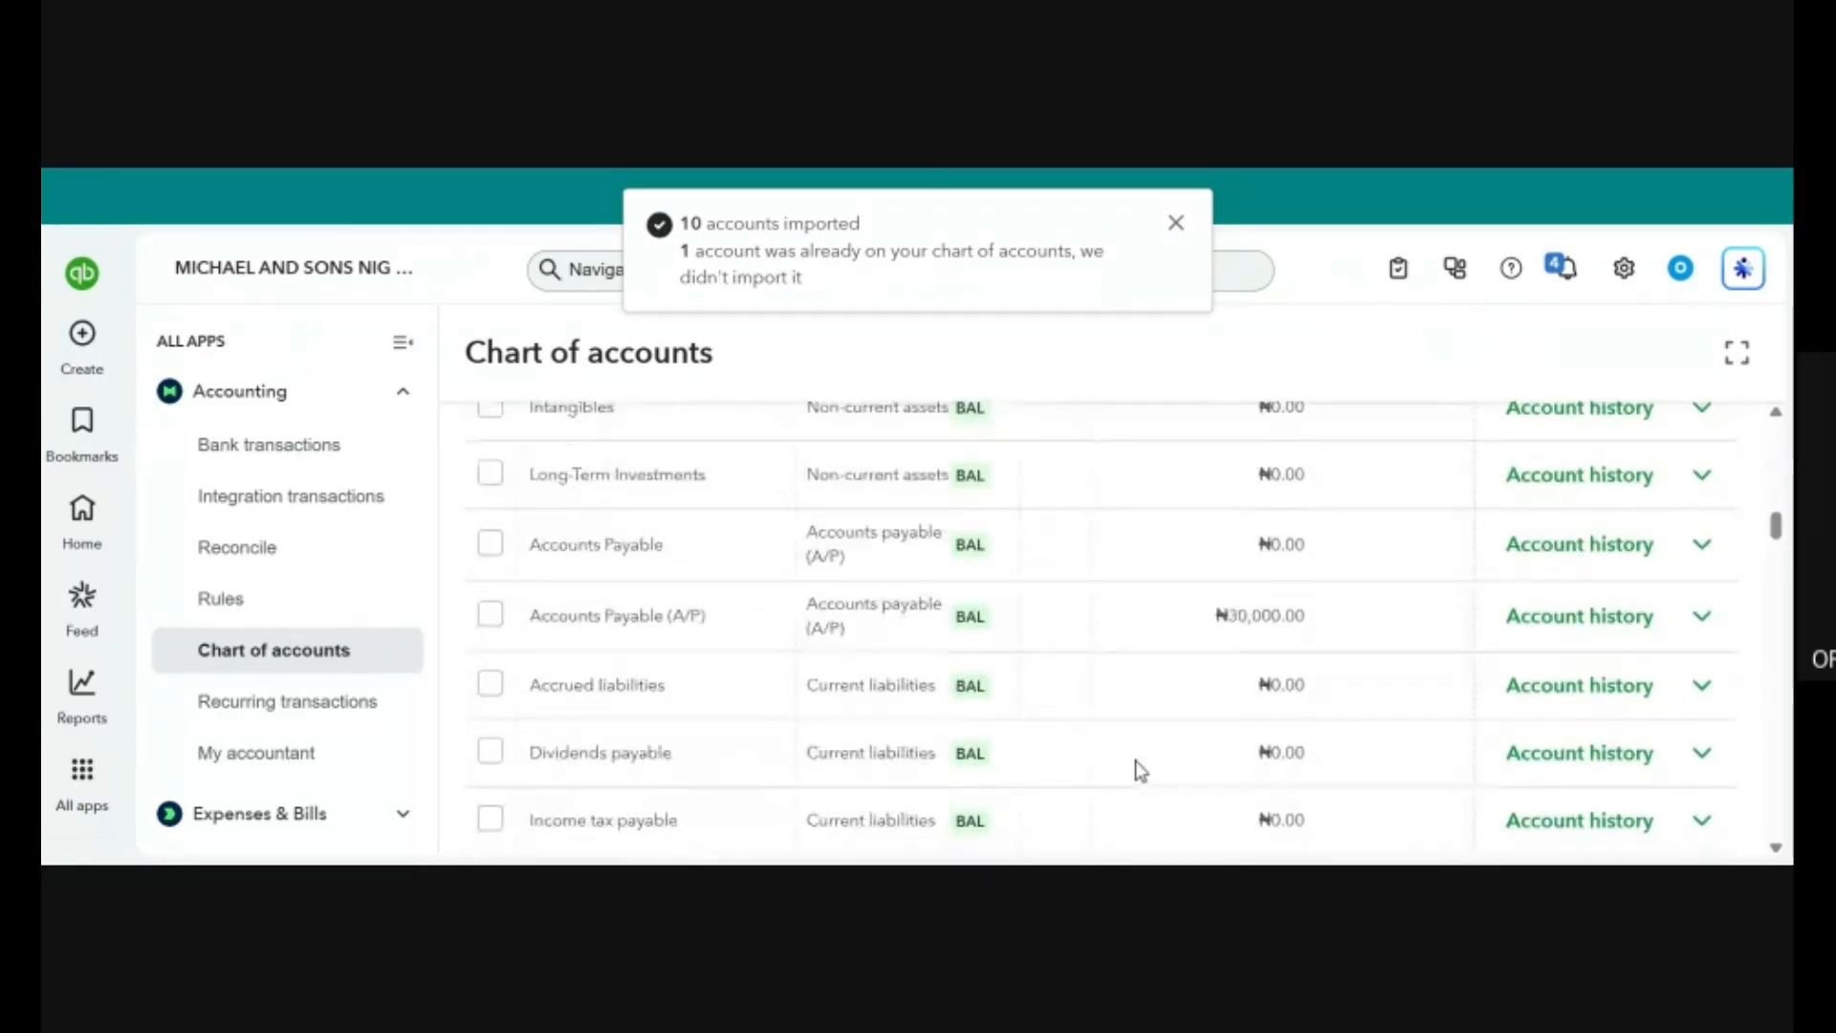
scroll(1137, 762, "up", 10)
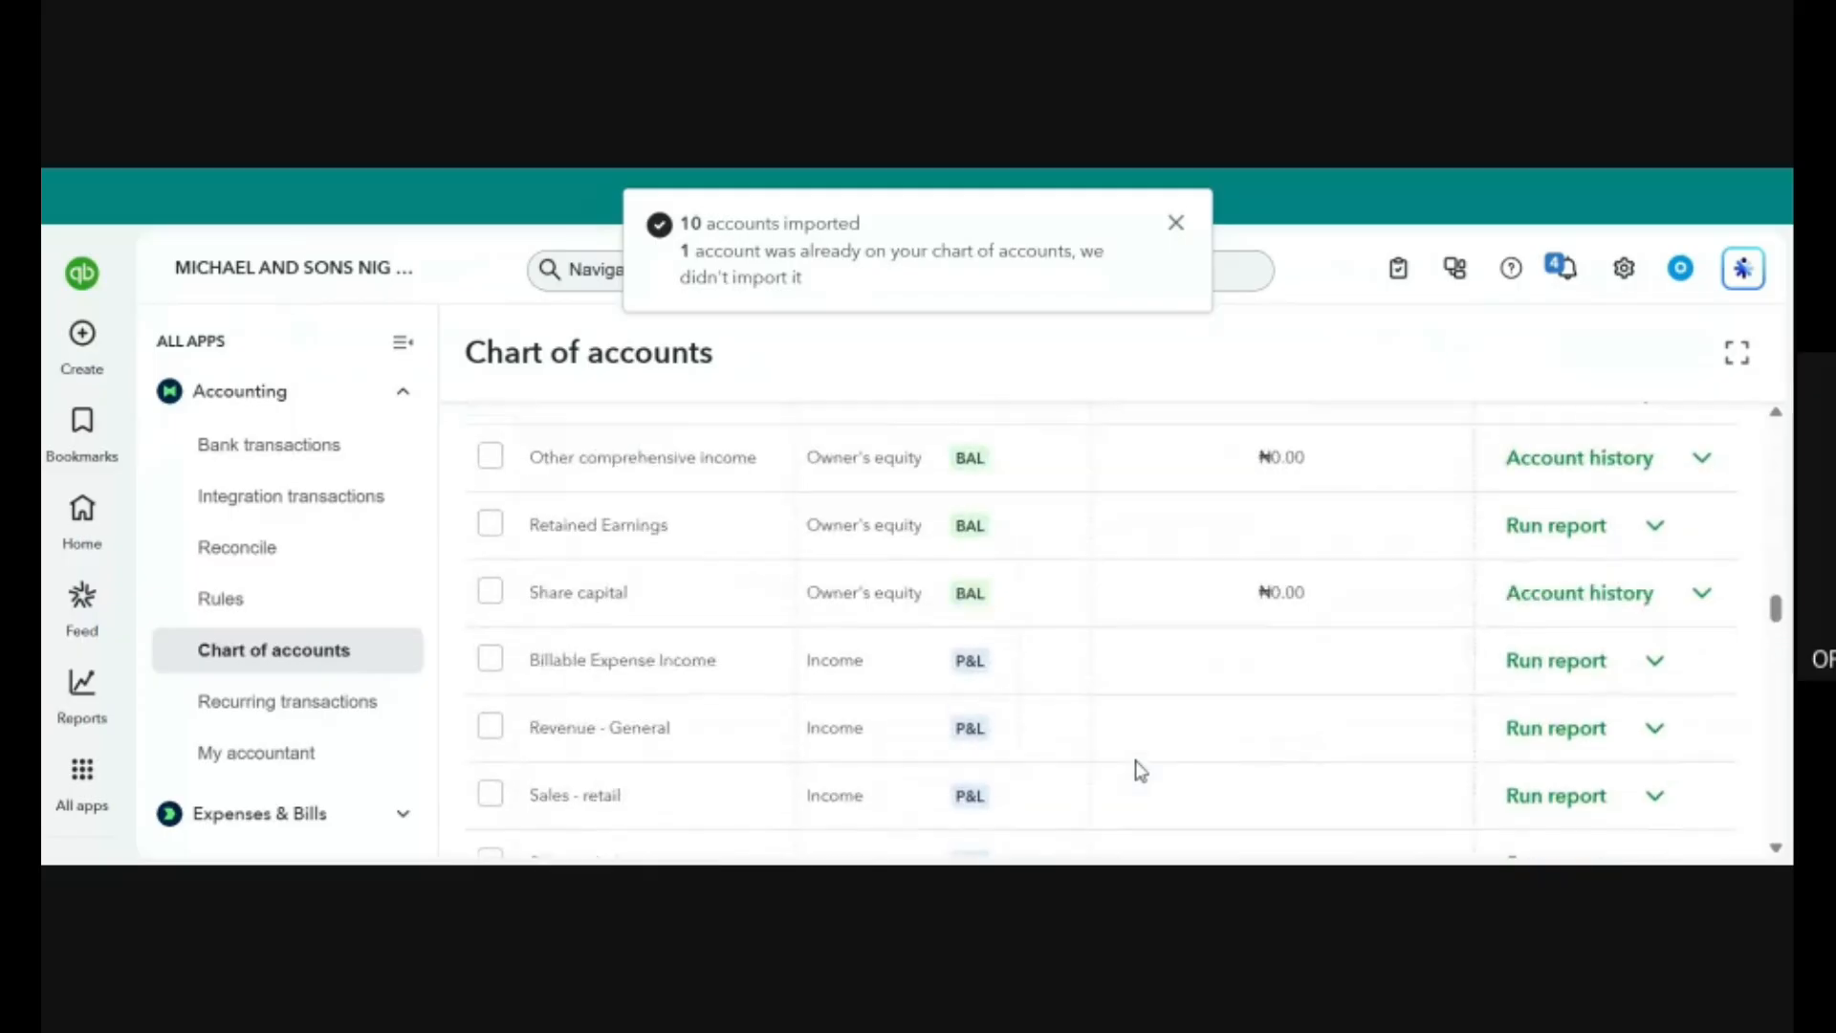
scroll(1136, 763, "down", 5)
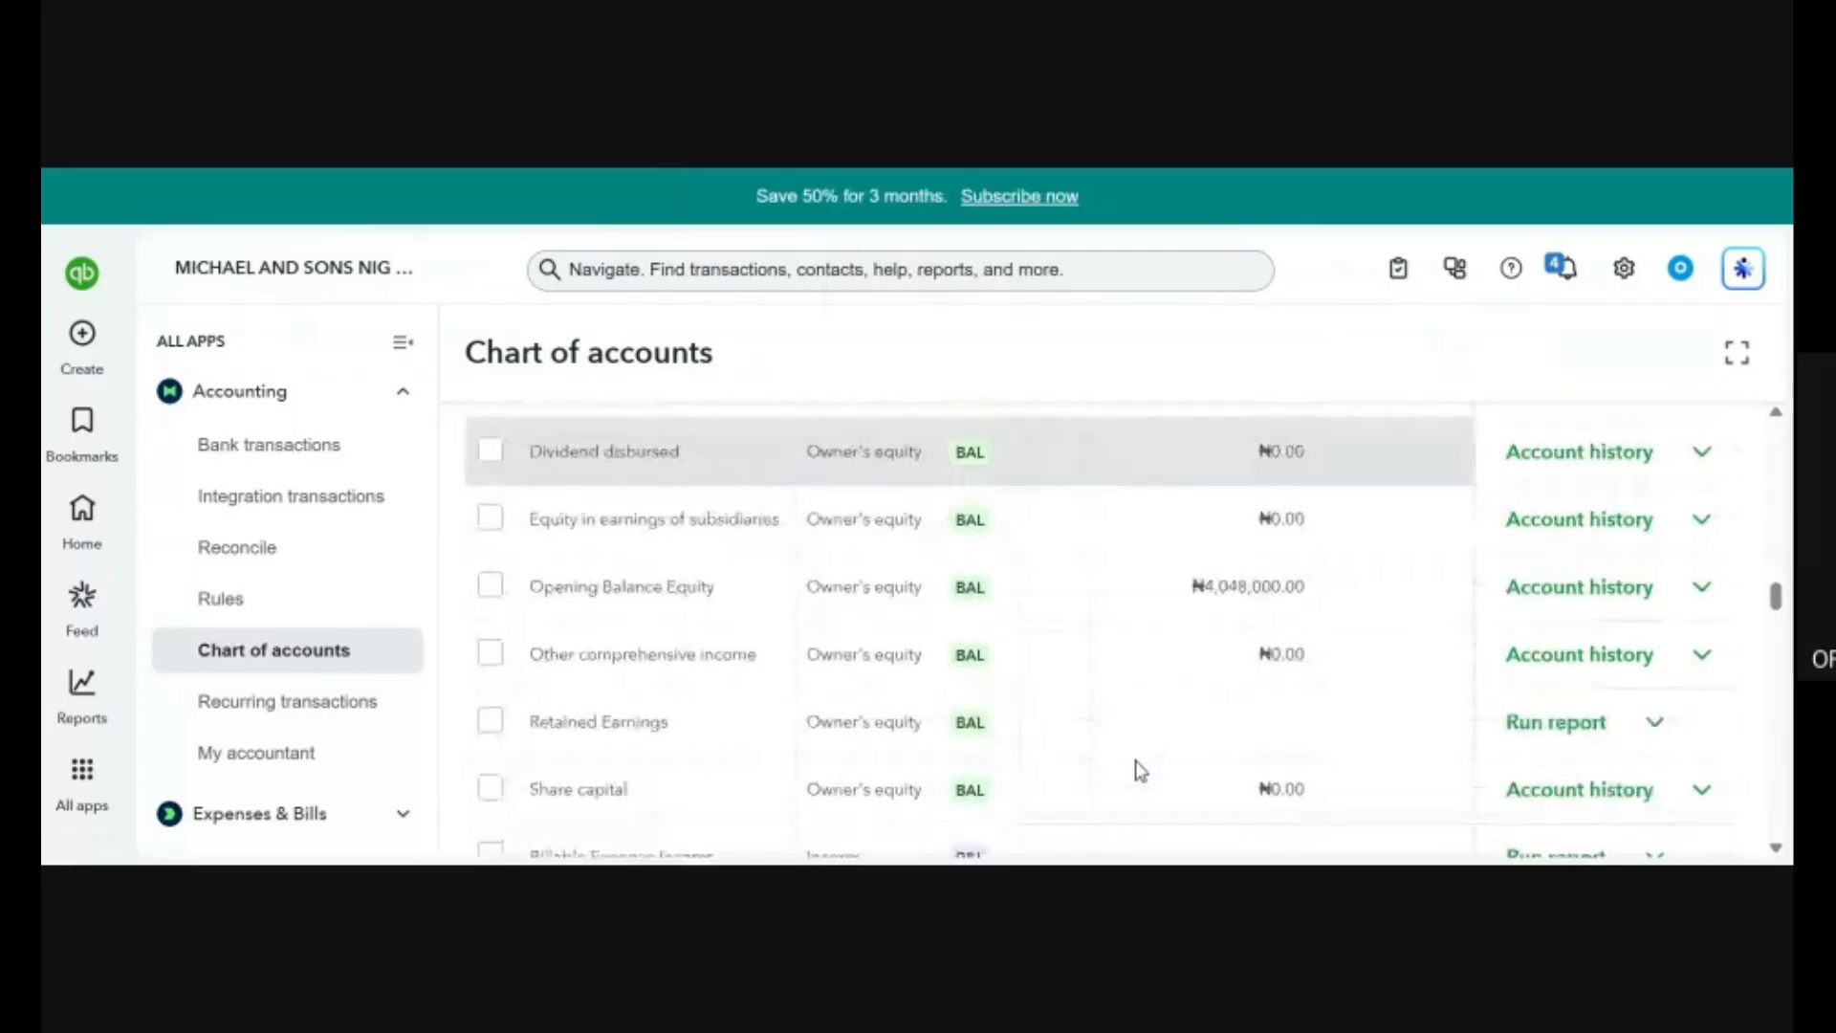
scroll(1136, 762, "up", 2)
scroll(1139, 770, "up", 8)
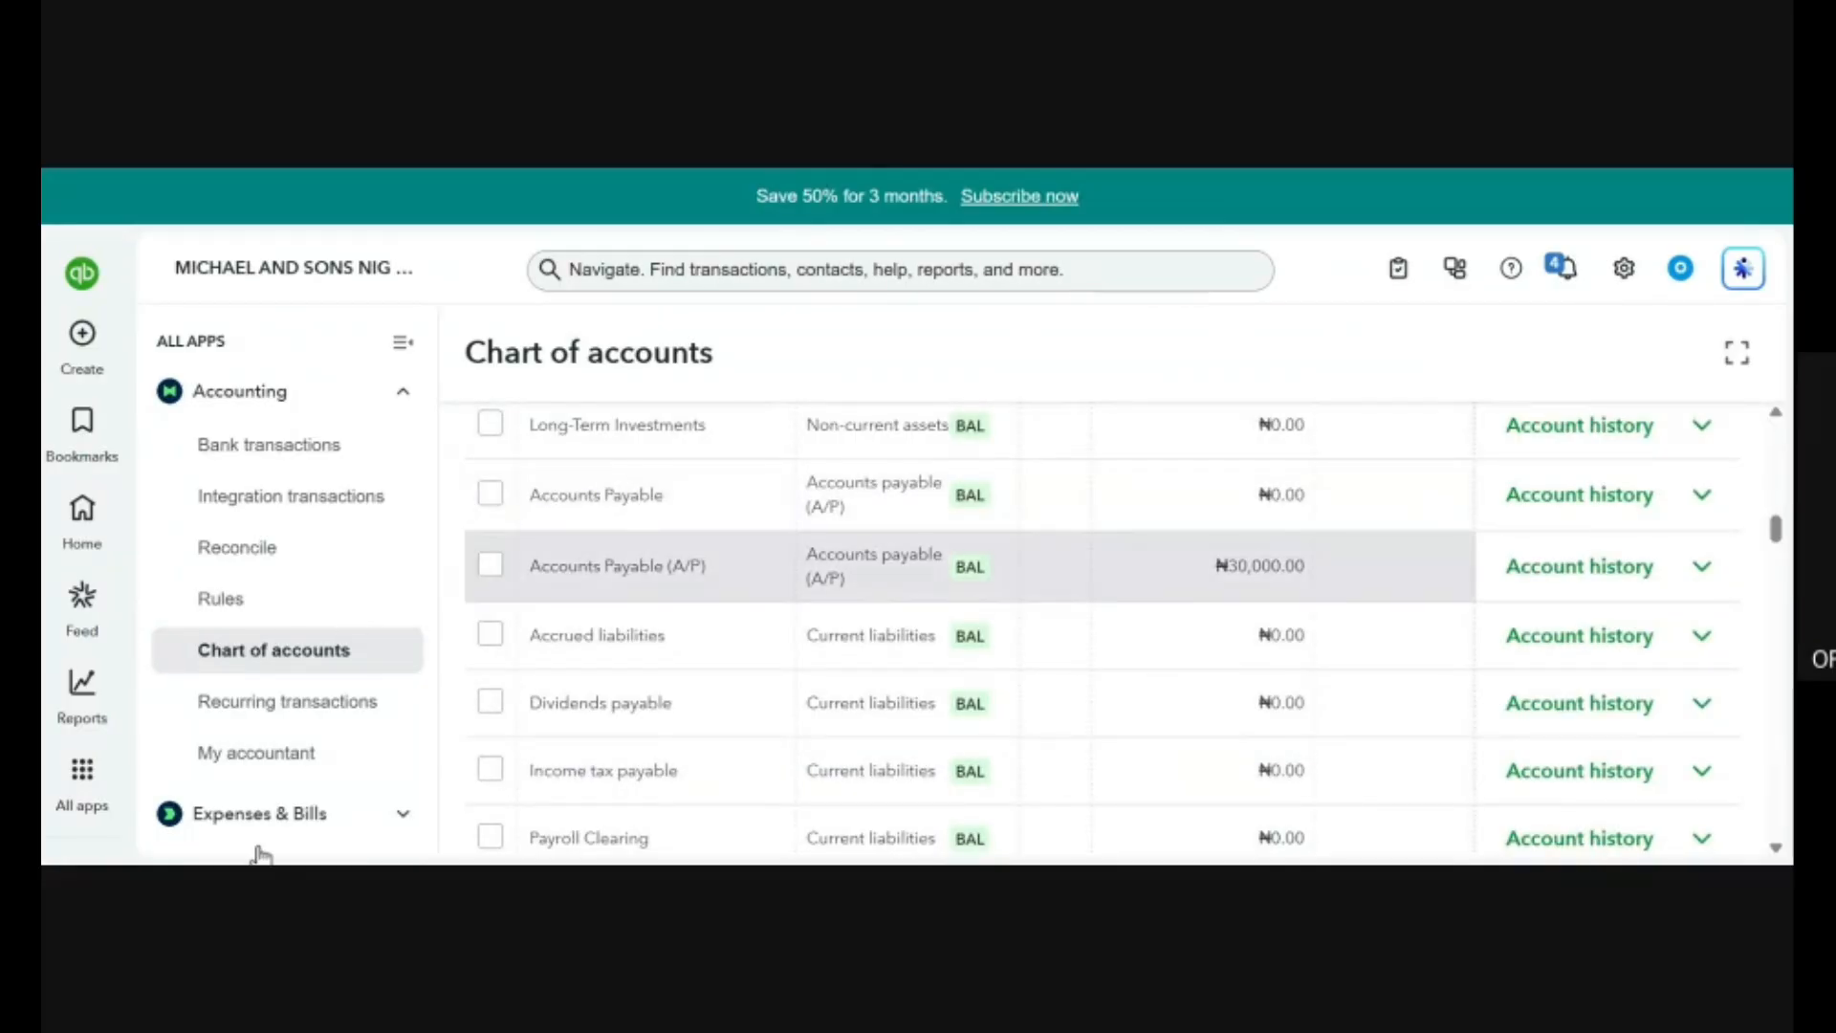
Open the Recurring Transactions list and examine its Previous Date and Interval columns.
scroll(302, 689, "down", 4)
scroll(306, 687, "up", 1)
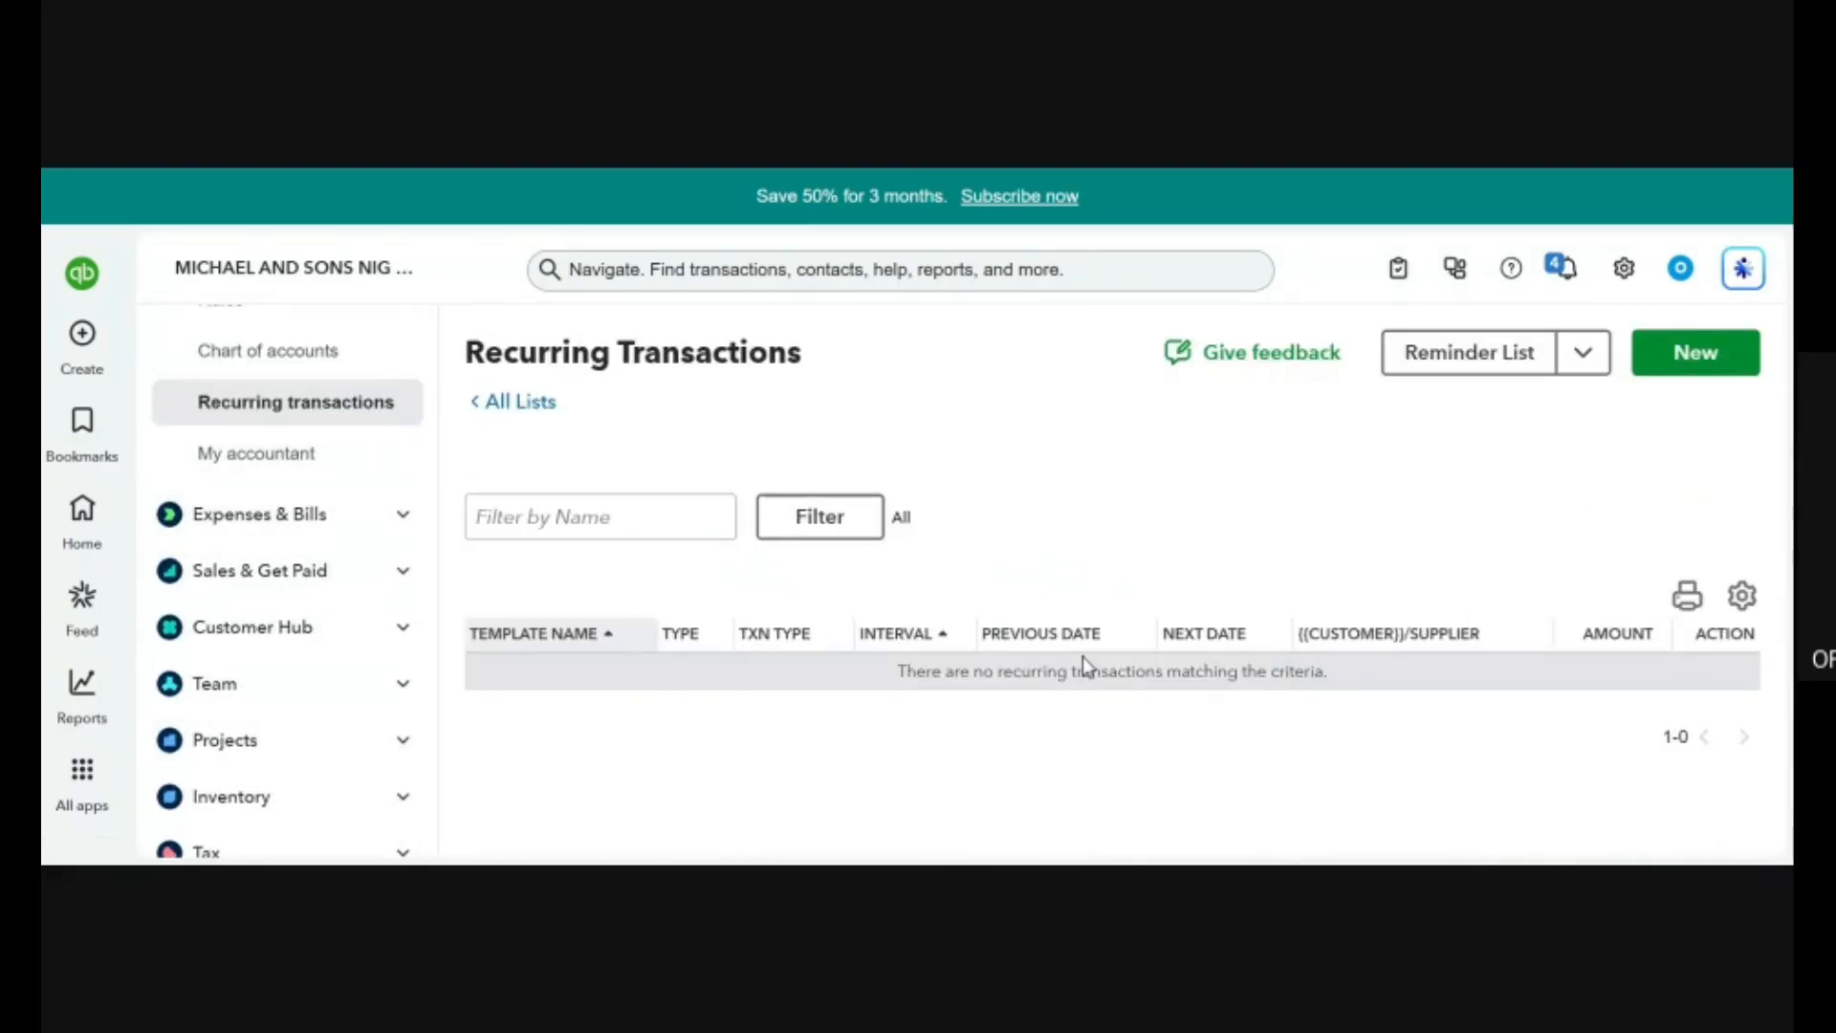
left_click(1071, 633)
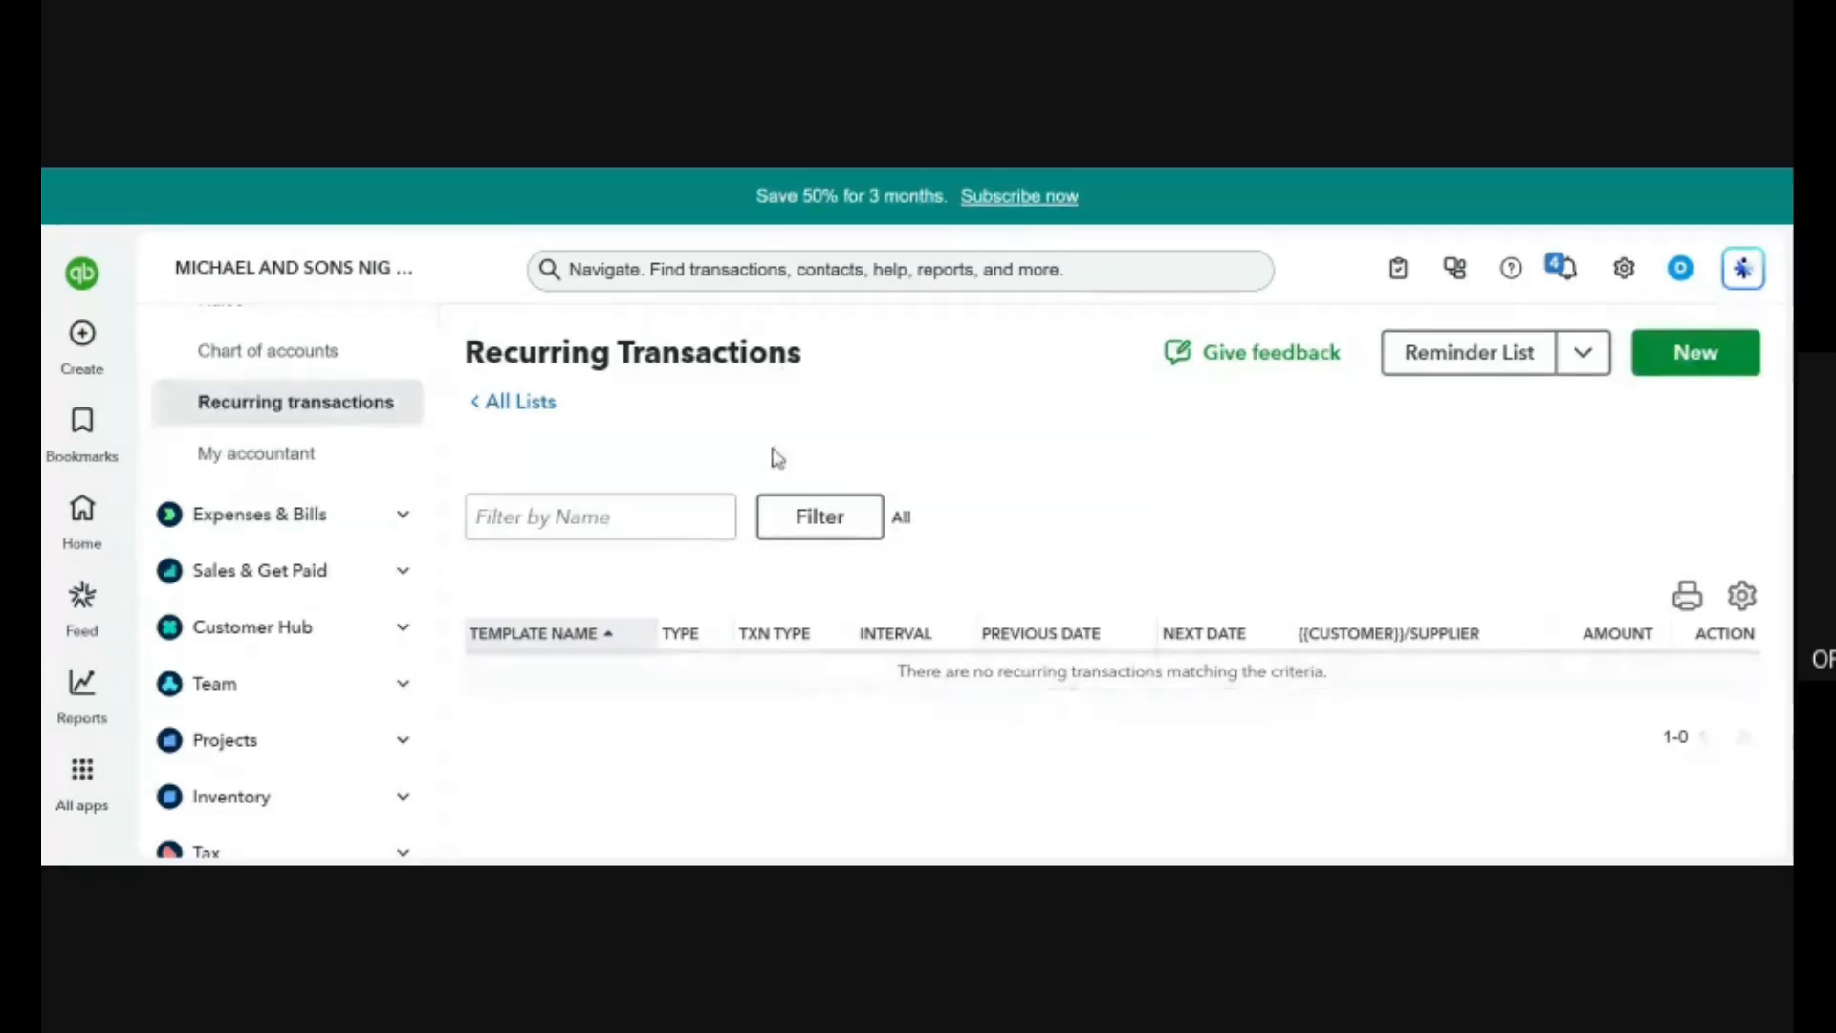
left_click(916, 633)
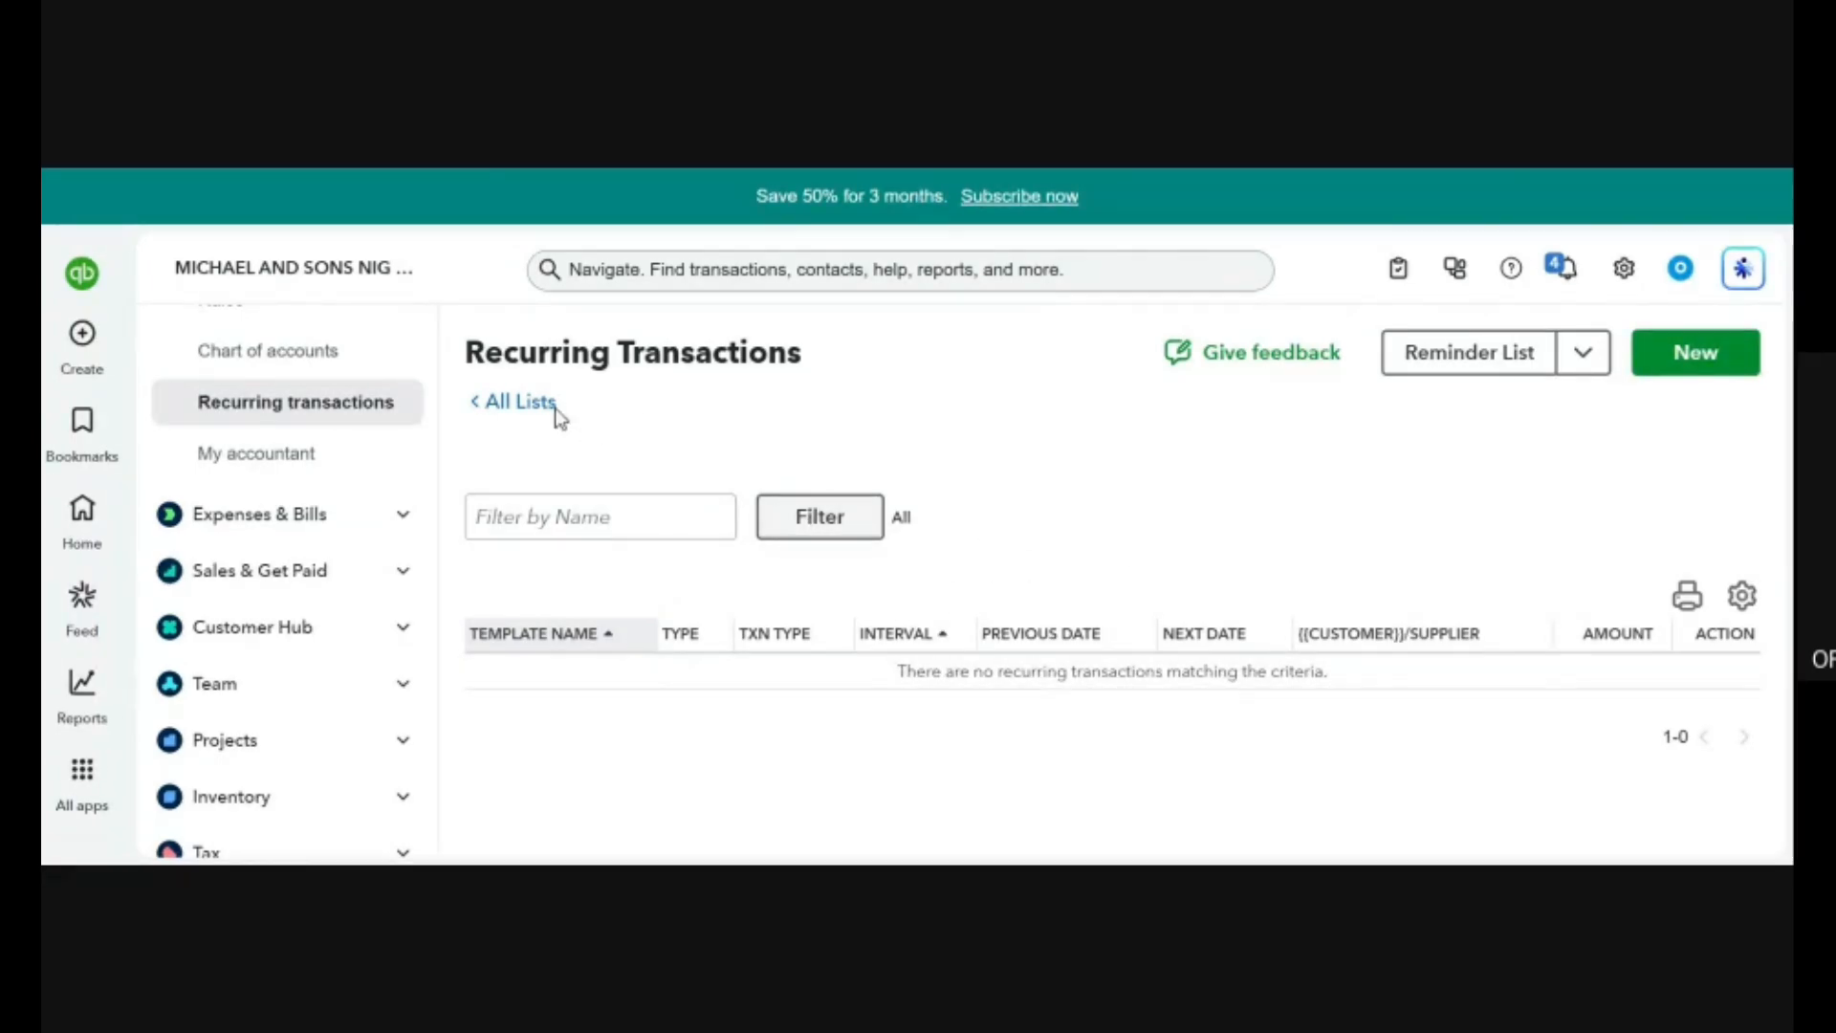
Open the My accountant page and look over its options for working with an accountant.
left_click(334, 455)
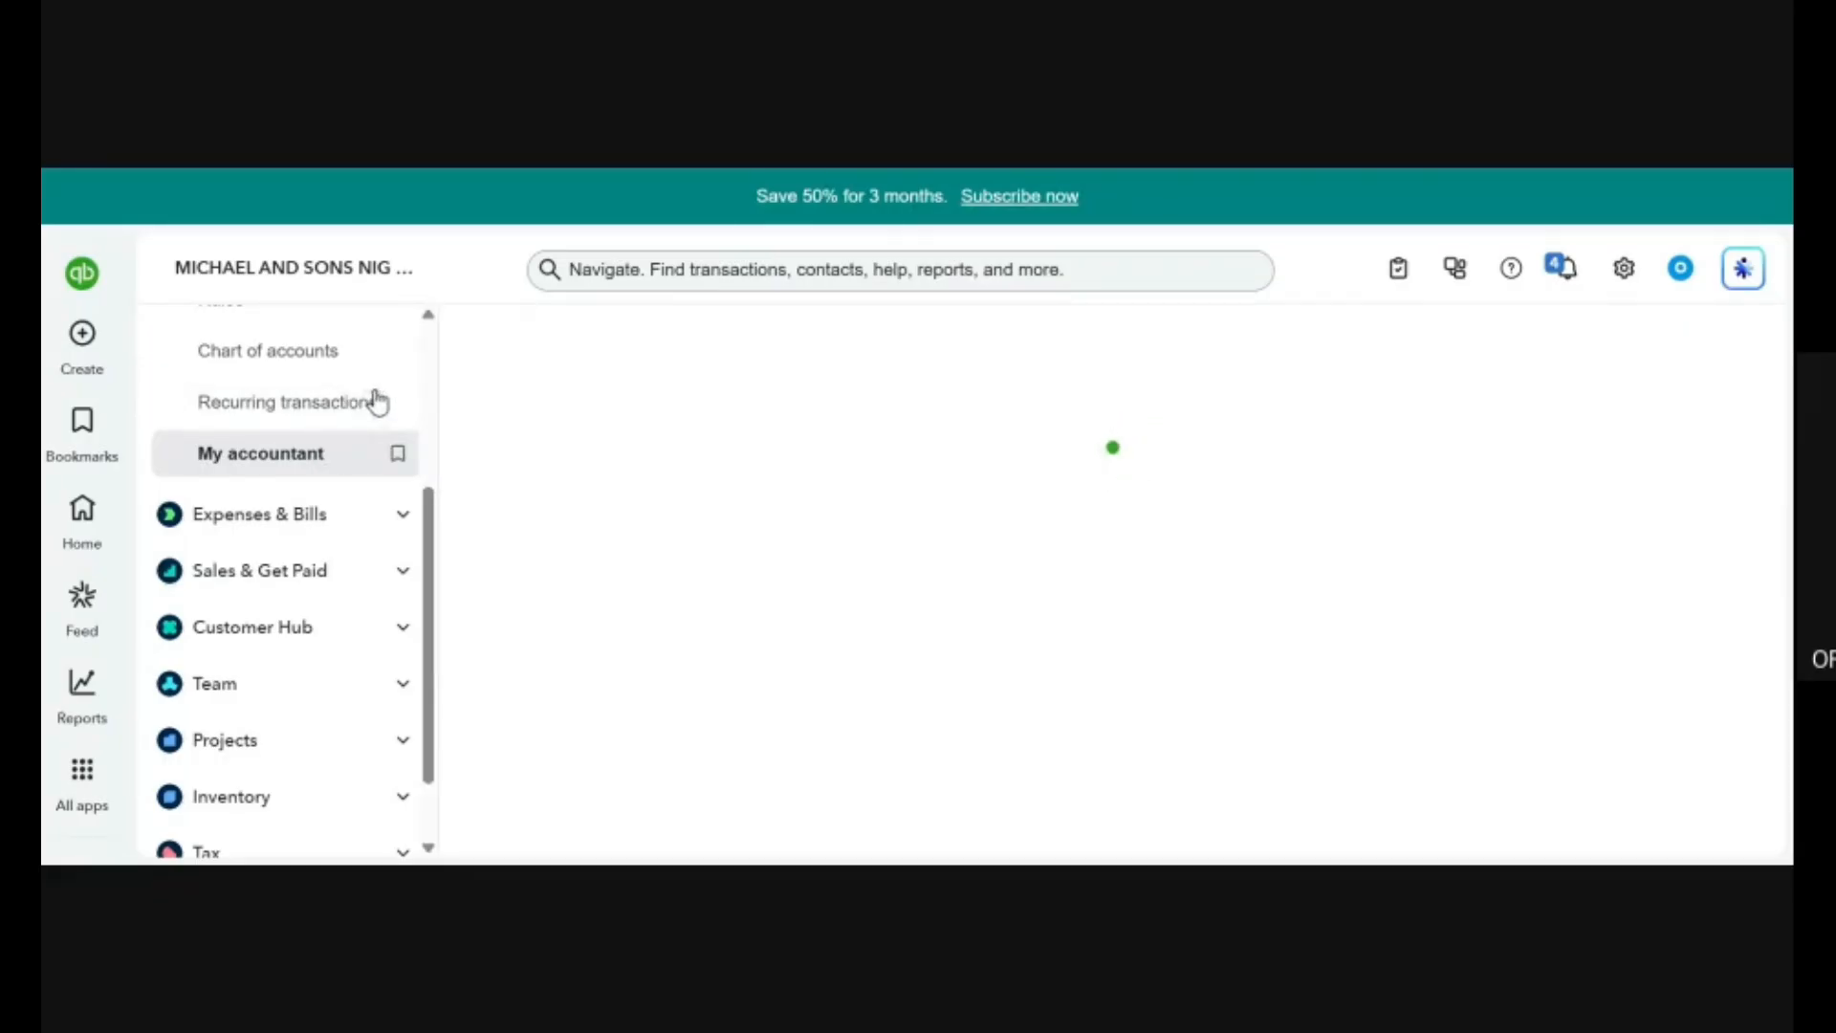
scroll(650, 587, "down", 4)
scroll(655, 587, "up", 1)
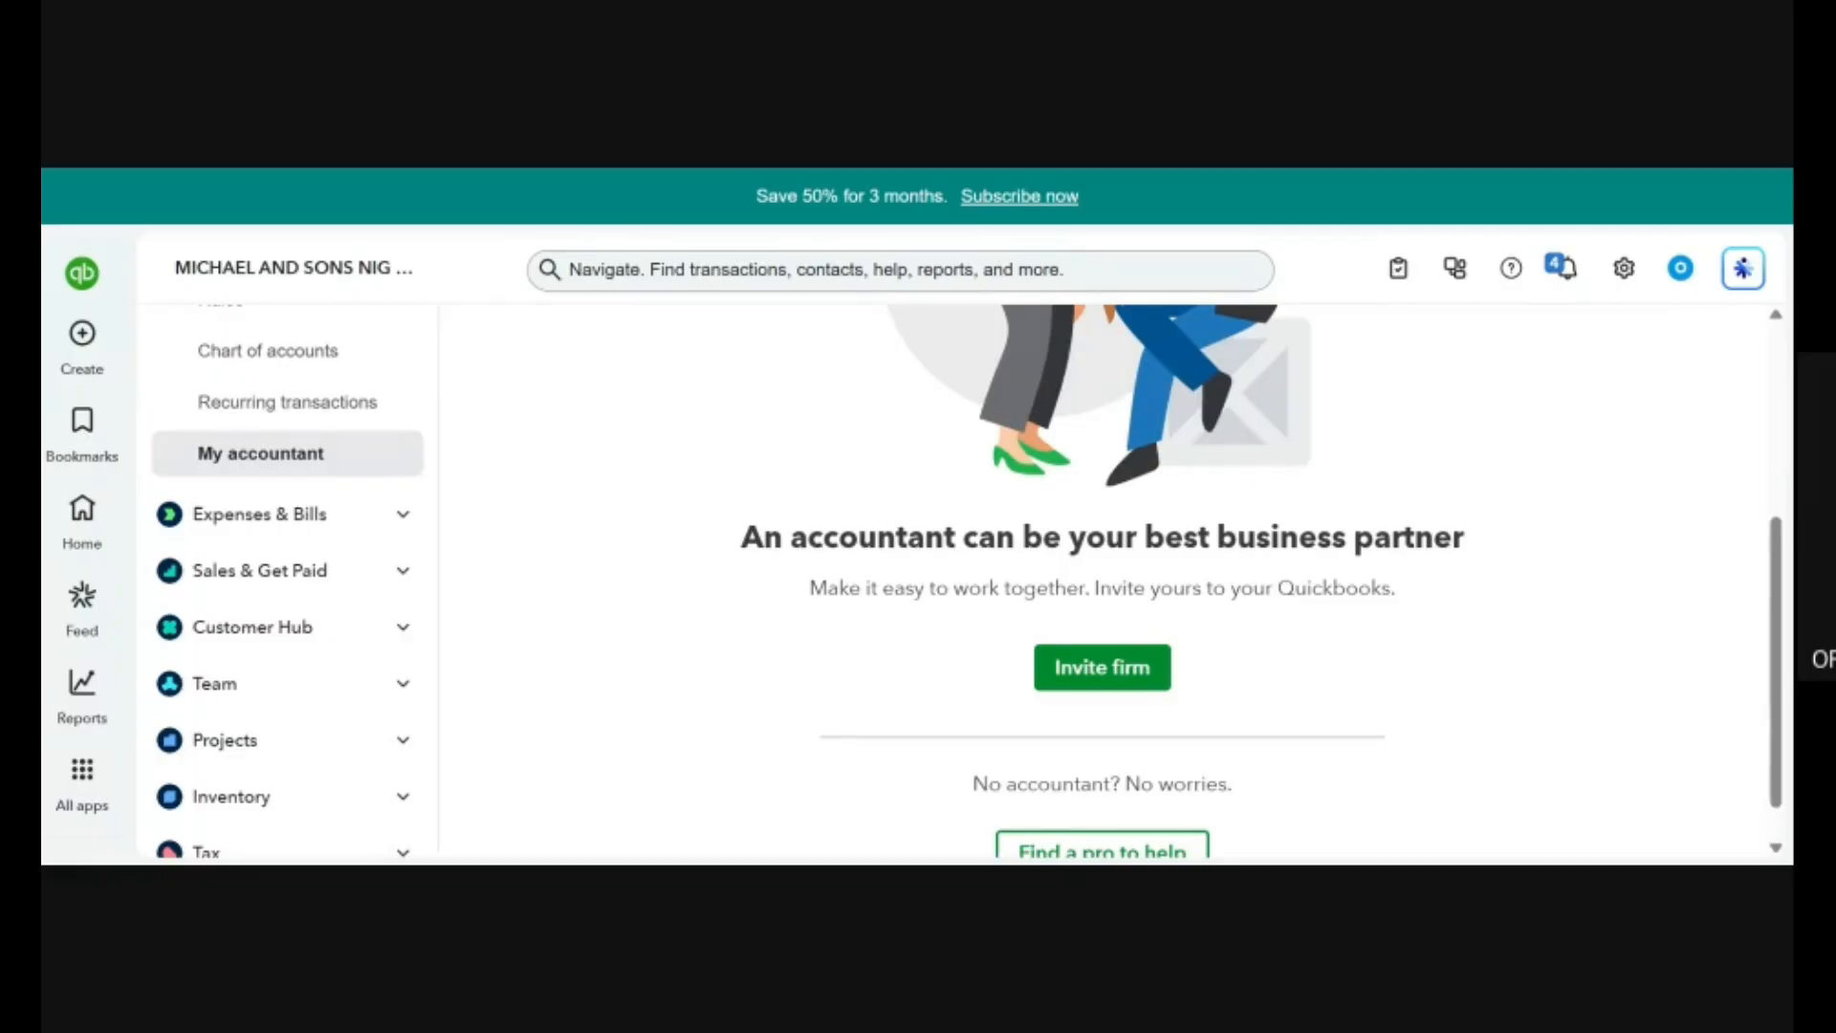
Open the form for inviting an accounting firm, view its Invite with email fields and close it without saving.
left_click(1093, 669)
left_click(1053, 658)
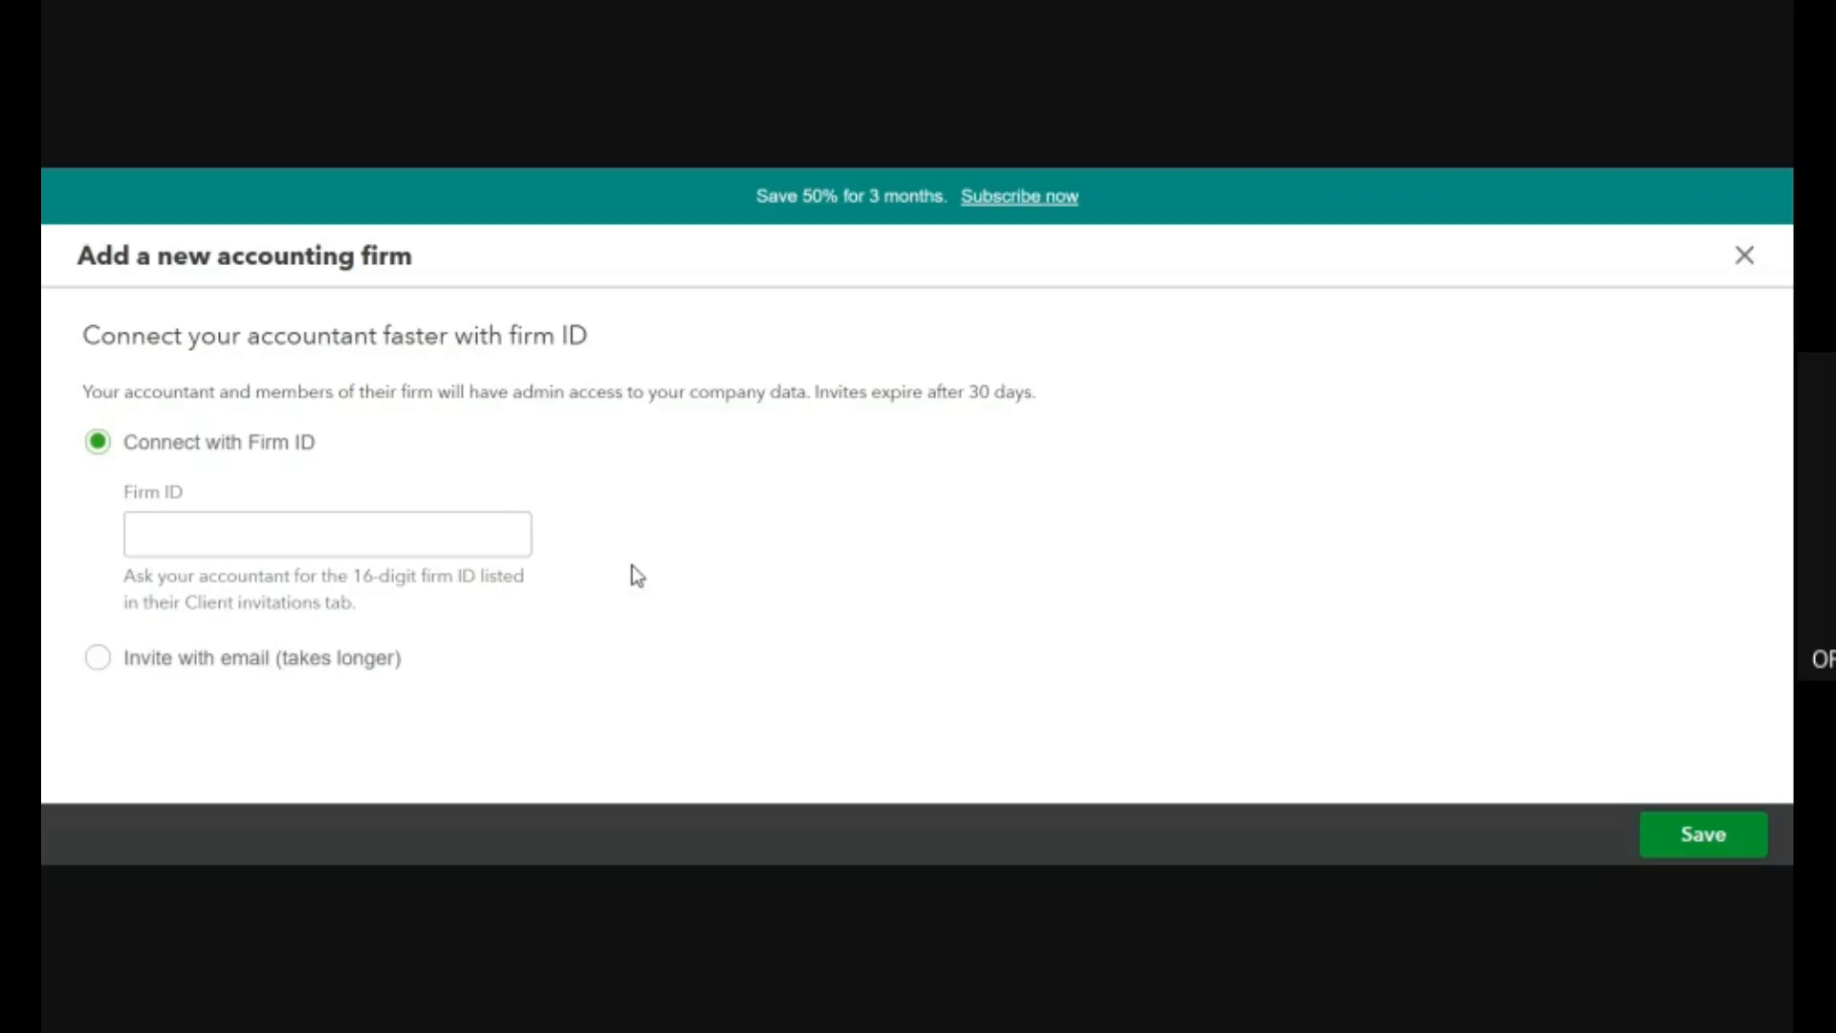
left_click(192, 660)
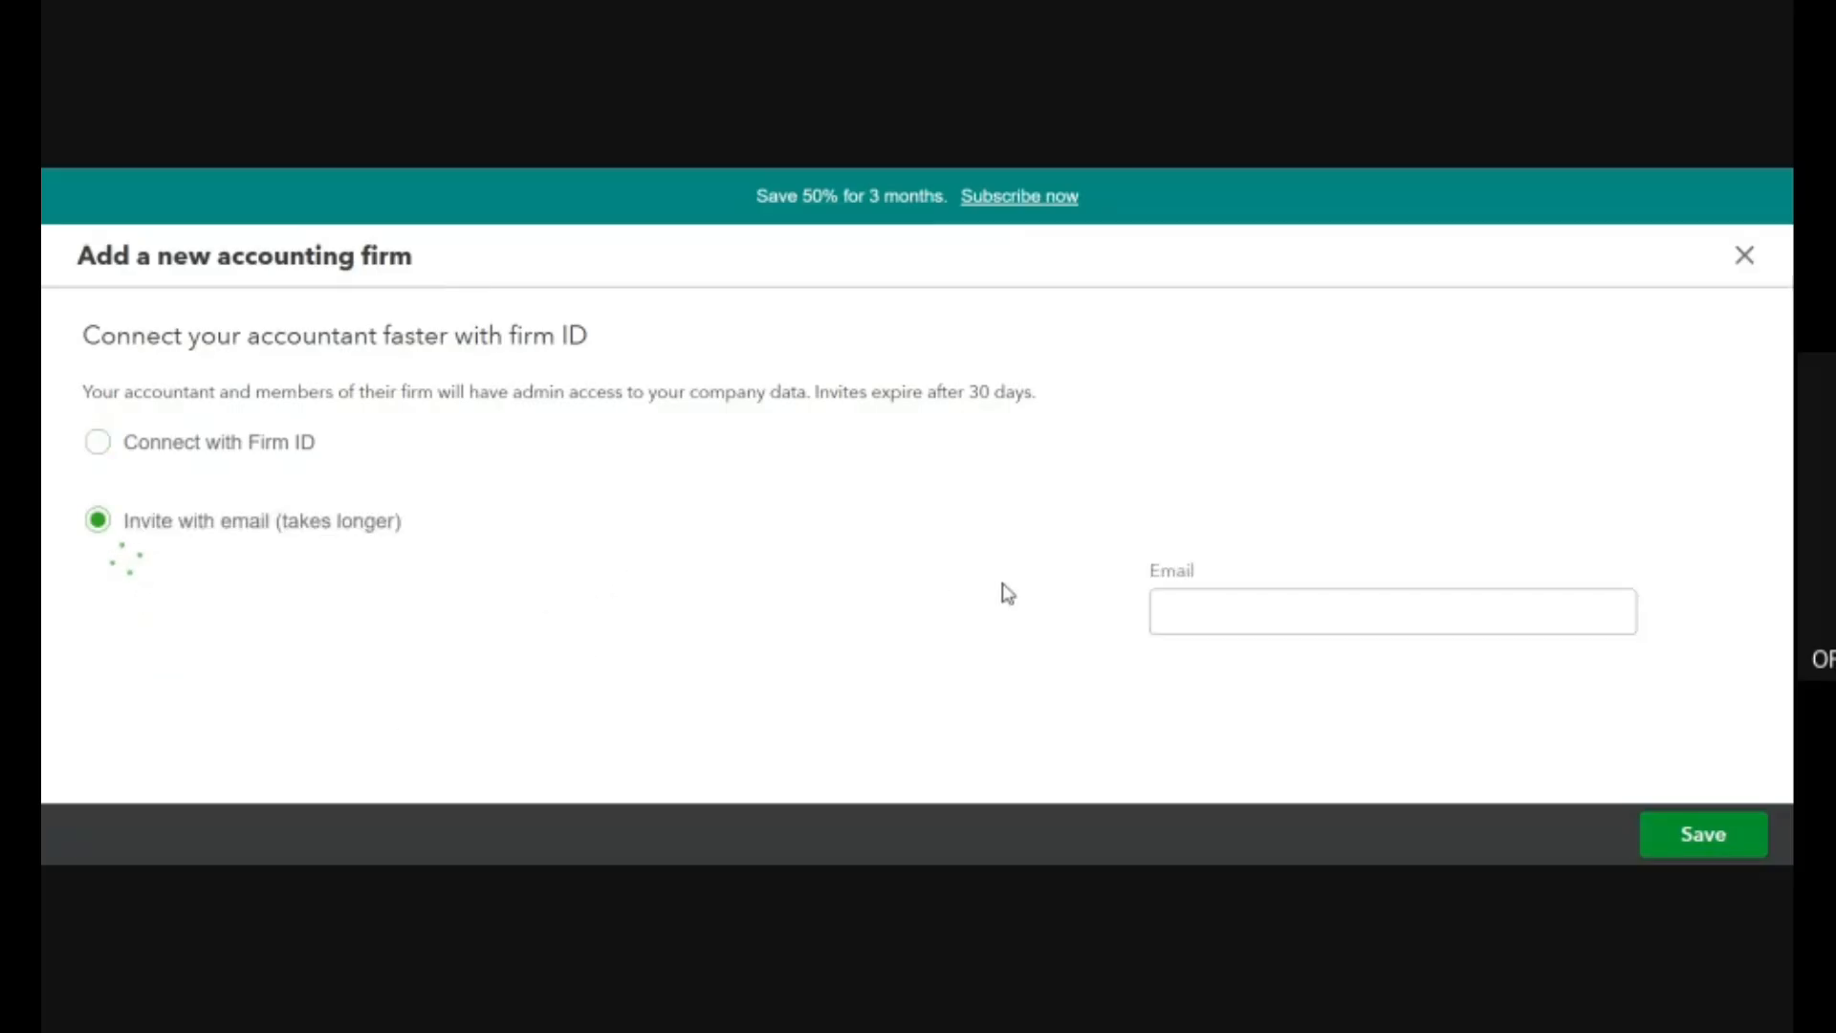
left_click(1186, 612)
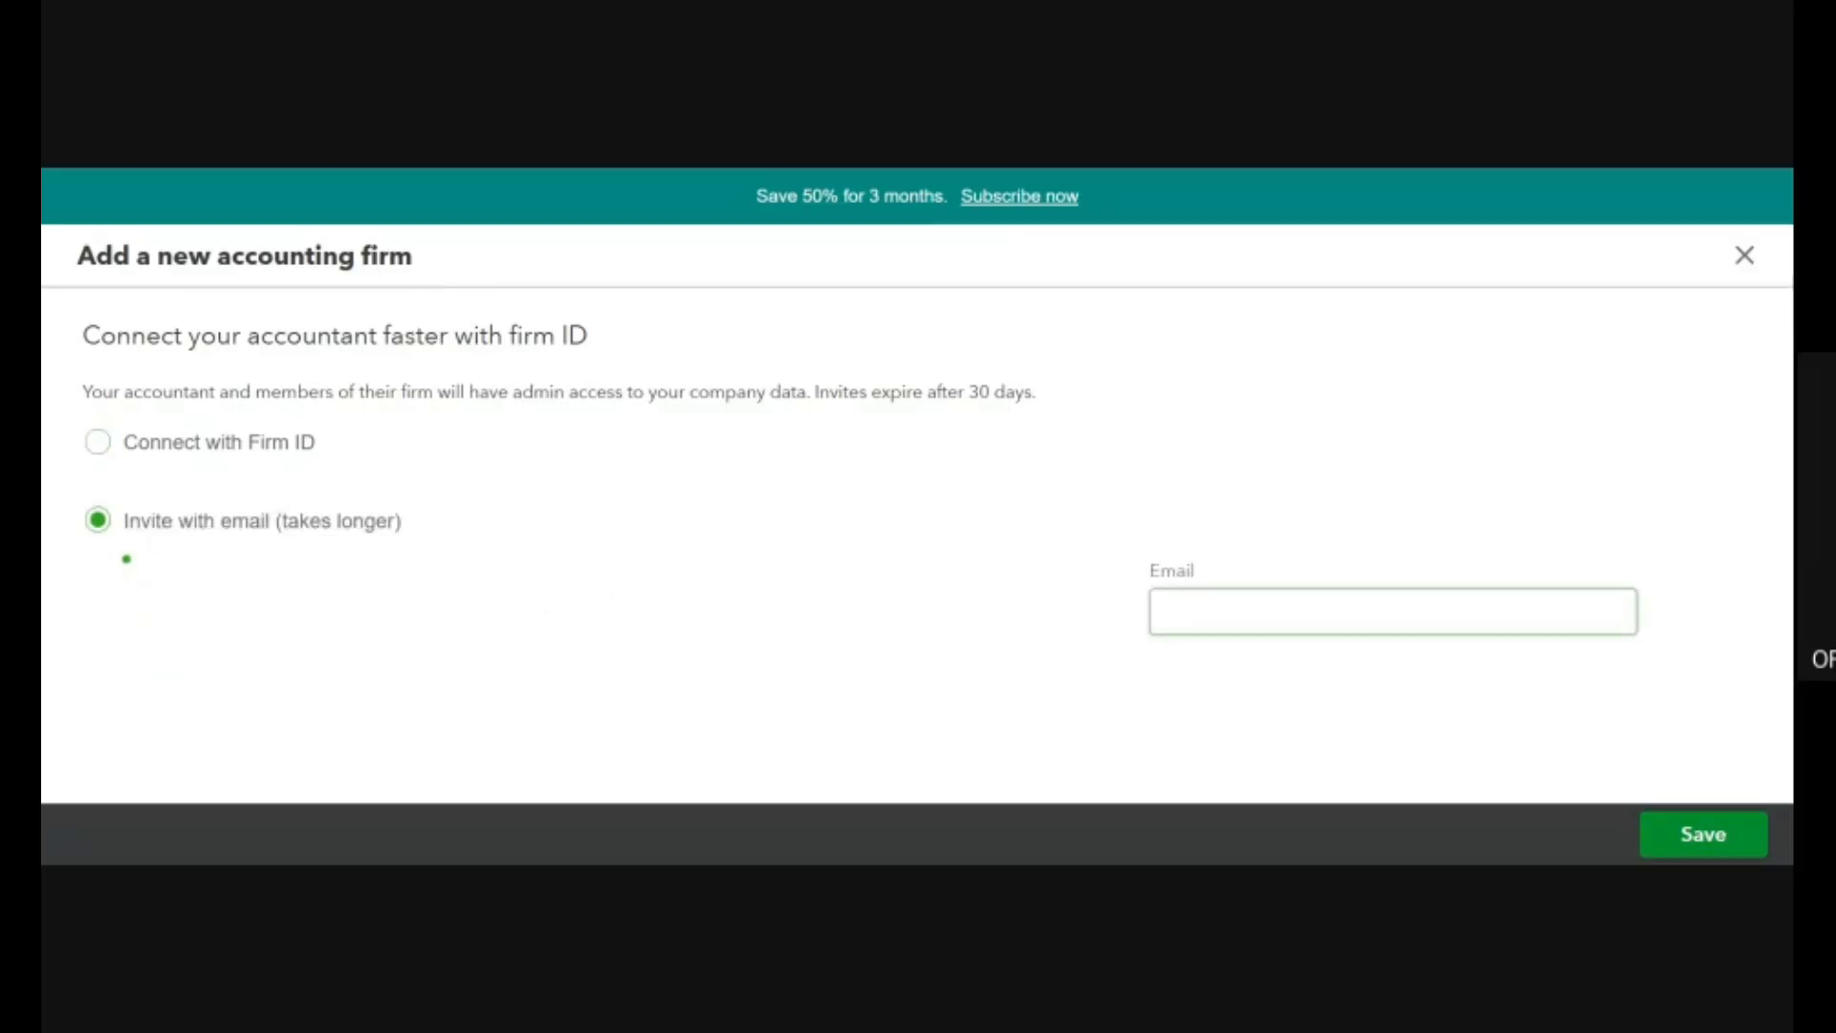
left_click(1754, 258)
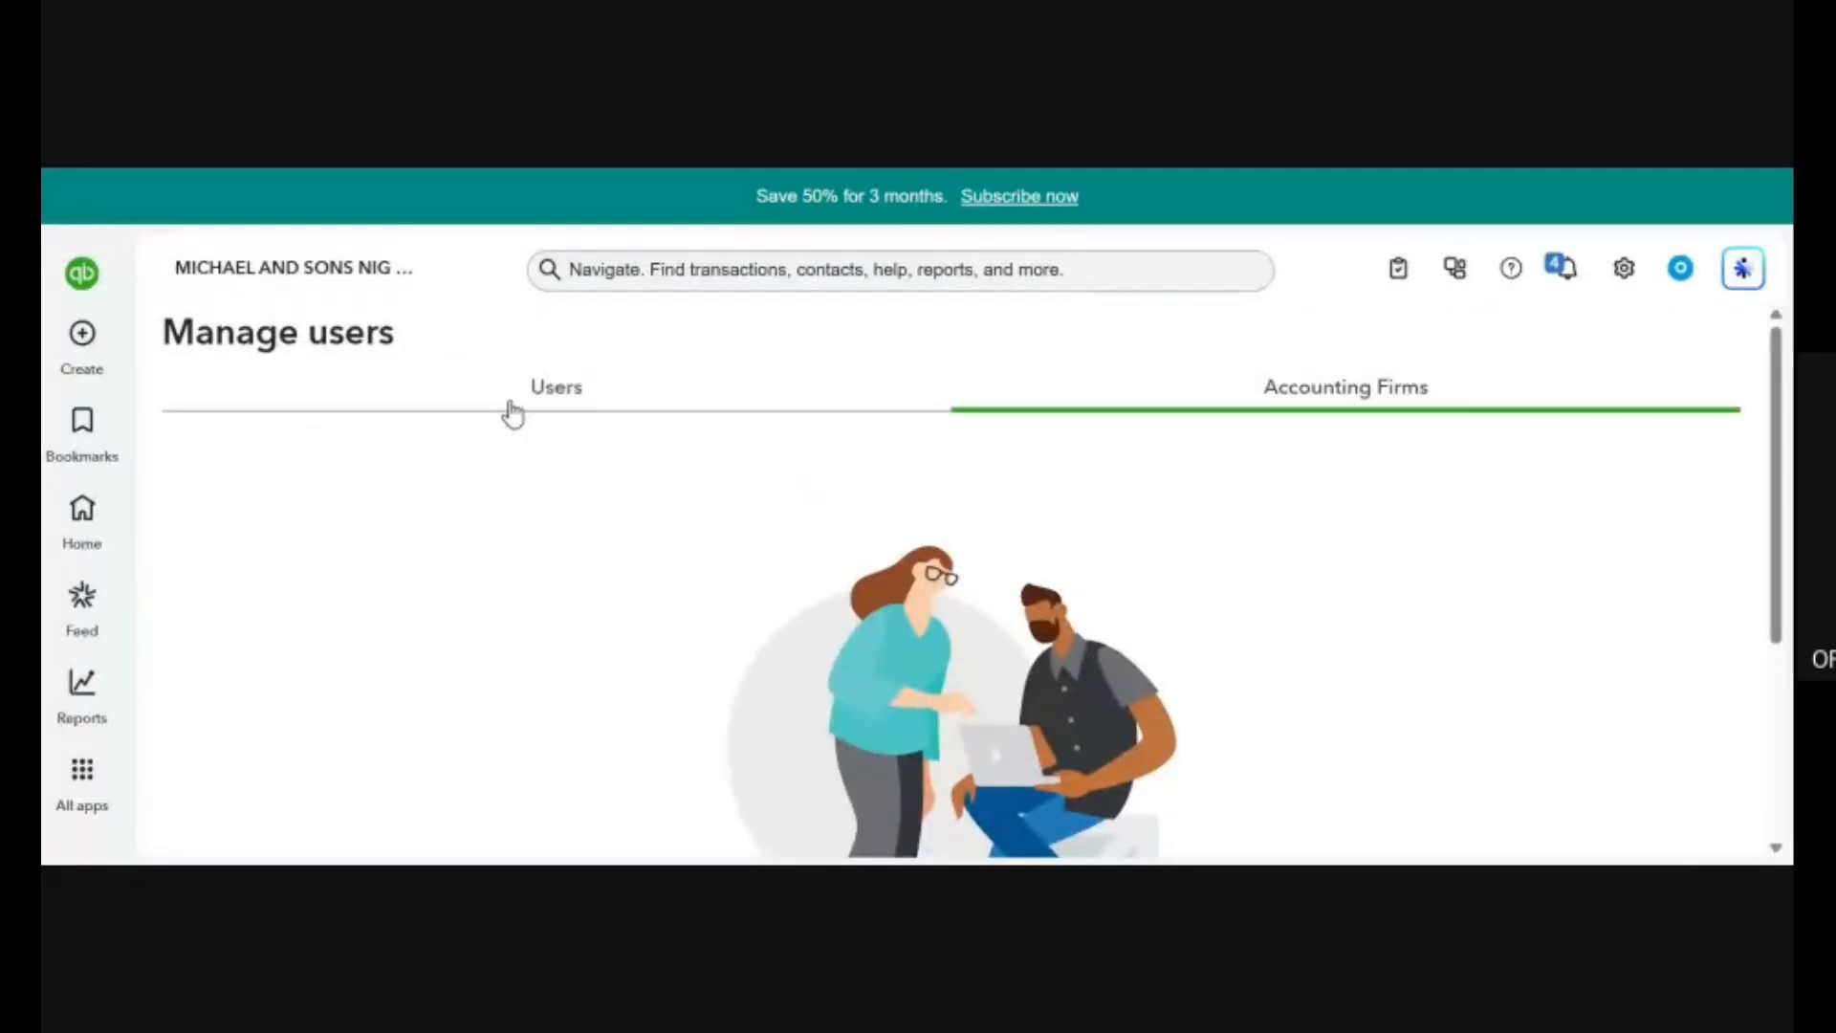
View the Users list on the Manage users page, then return to the home page.
left_click(564, 404)
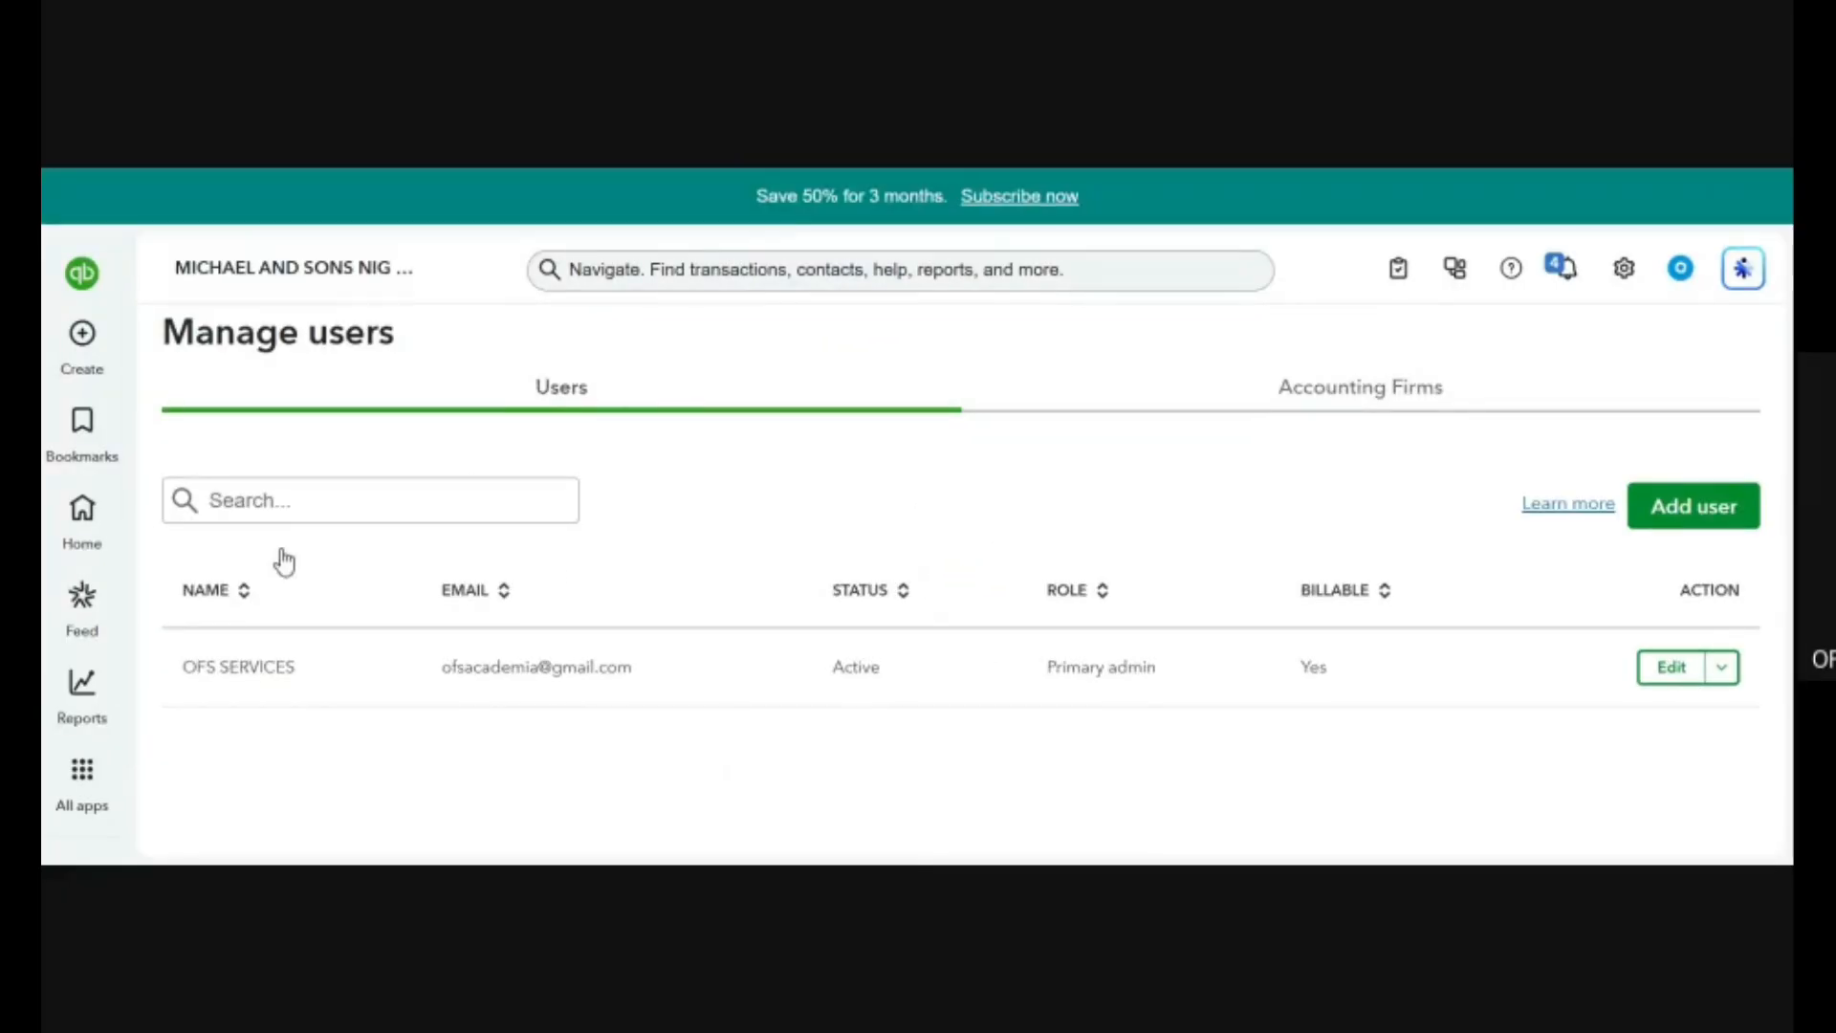
left_click(84, 333)
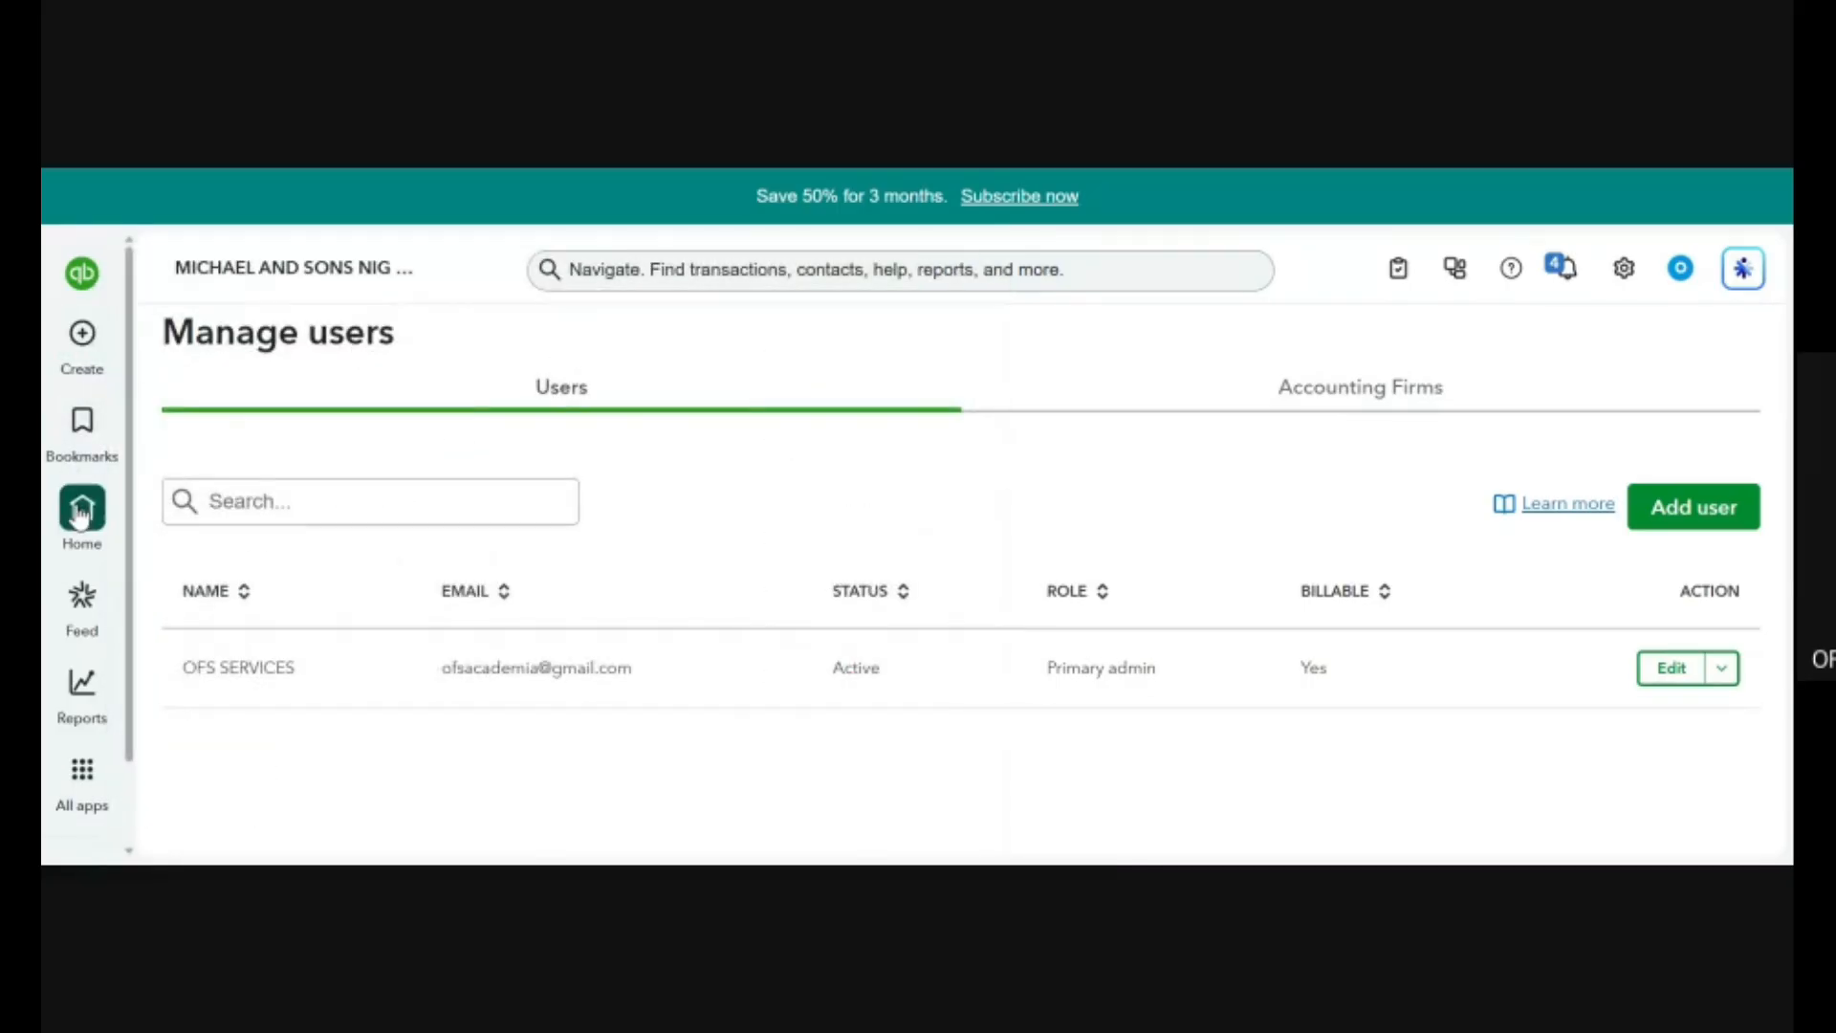
left_click(81, 512)
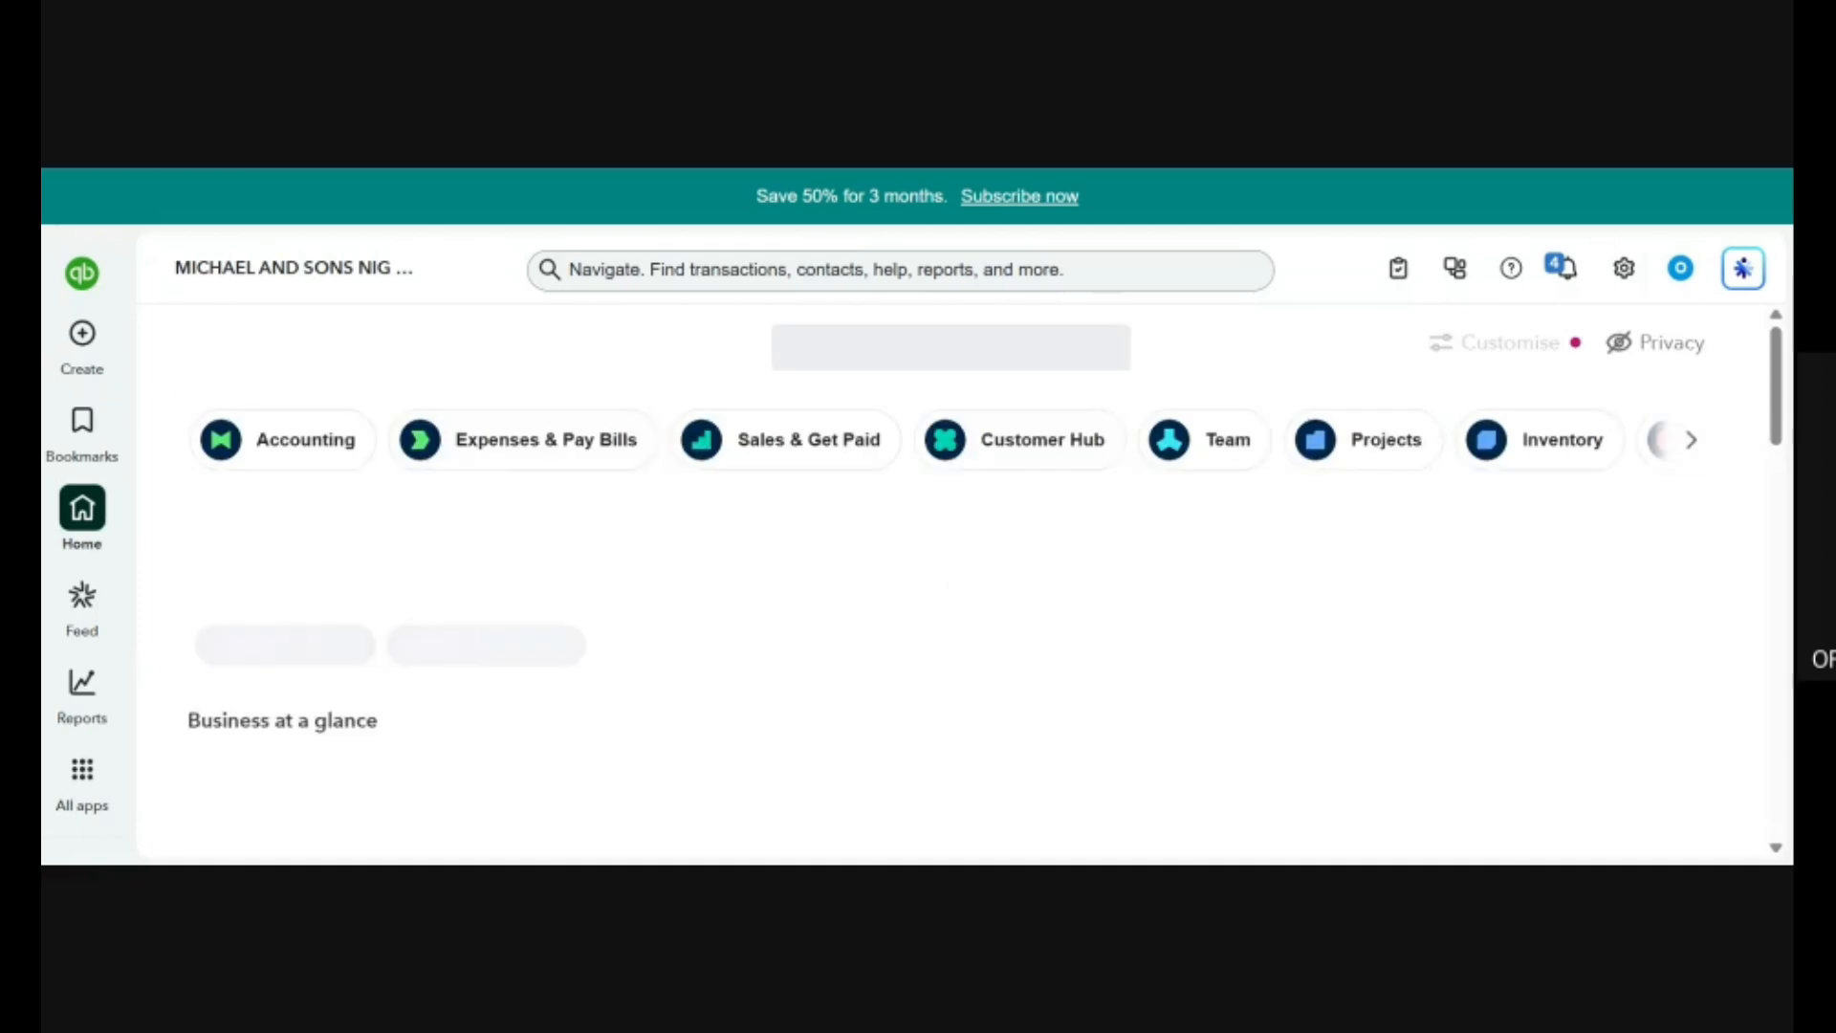
Look through the home page's business feed and its row of app shortcuts from Accounting to Marketing.
left_click(1699, 452)
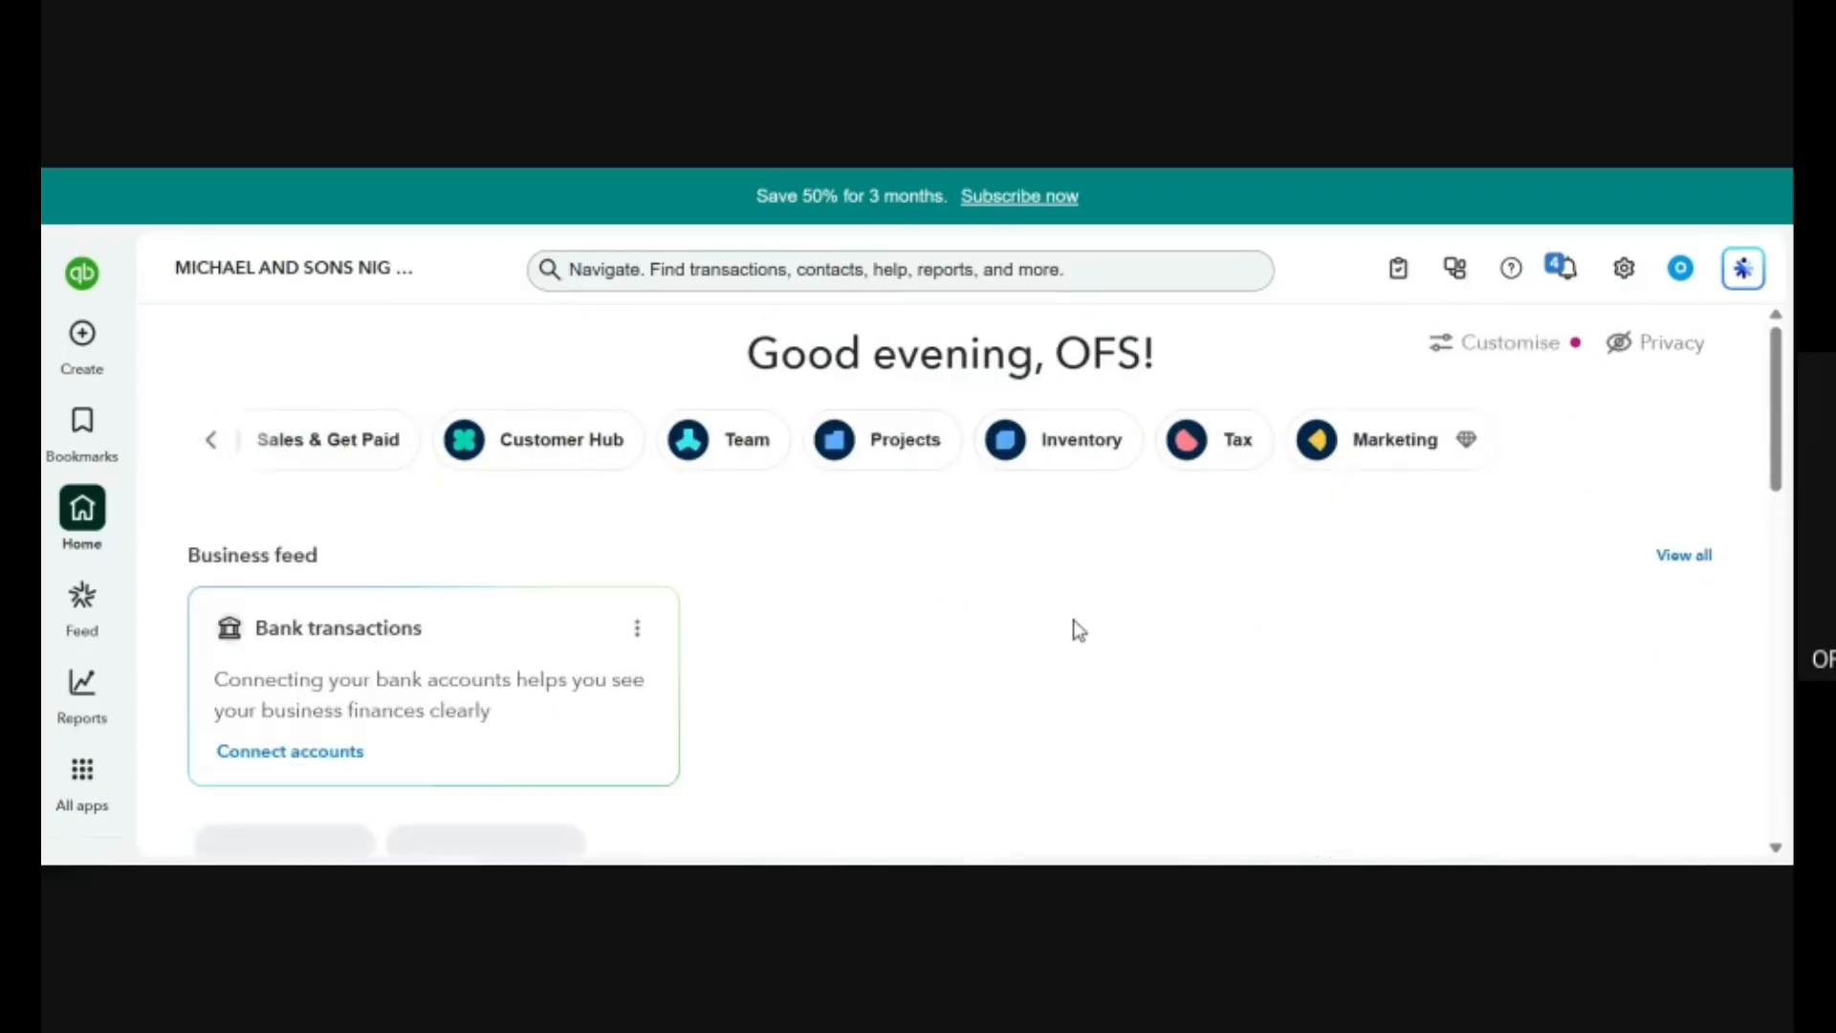
scroll(1079, 631, "down", 7)
scroll(1079, 630, "up", 7)
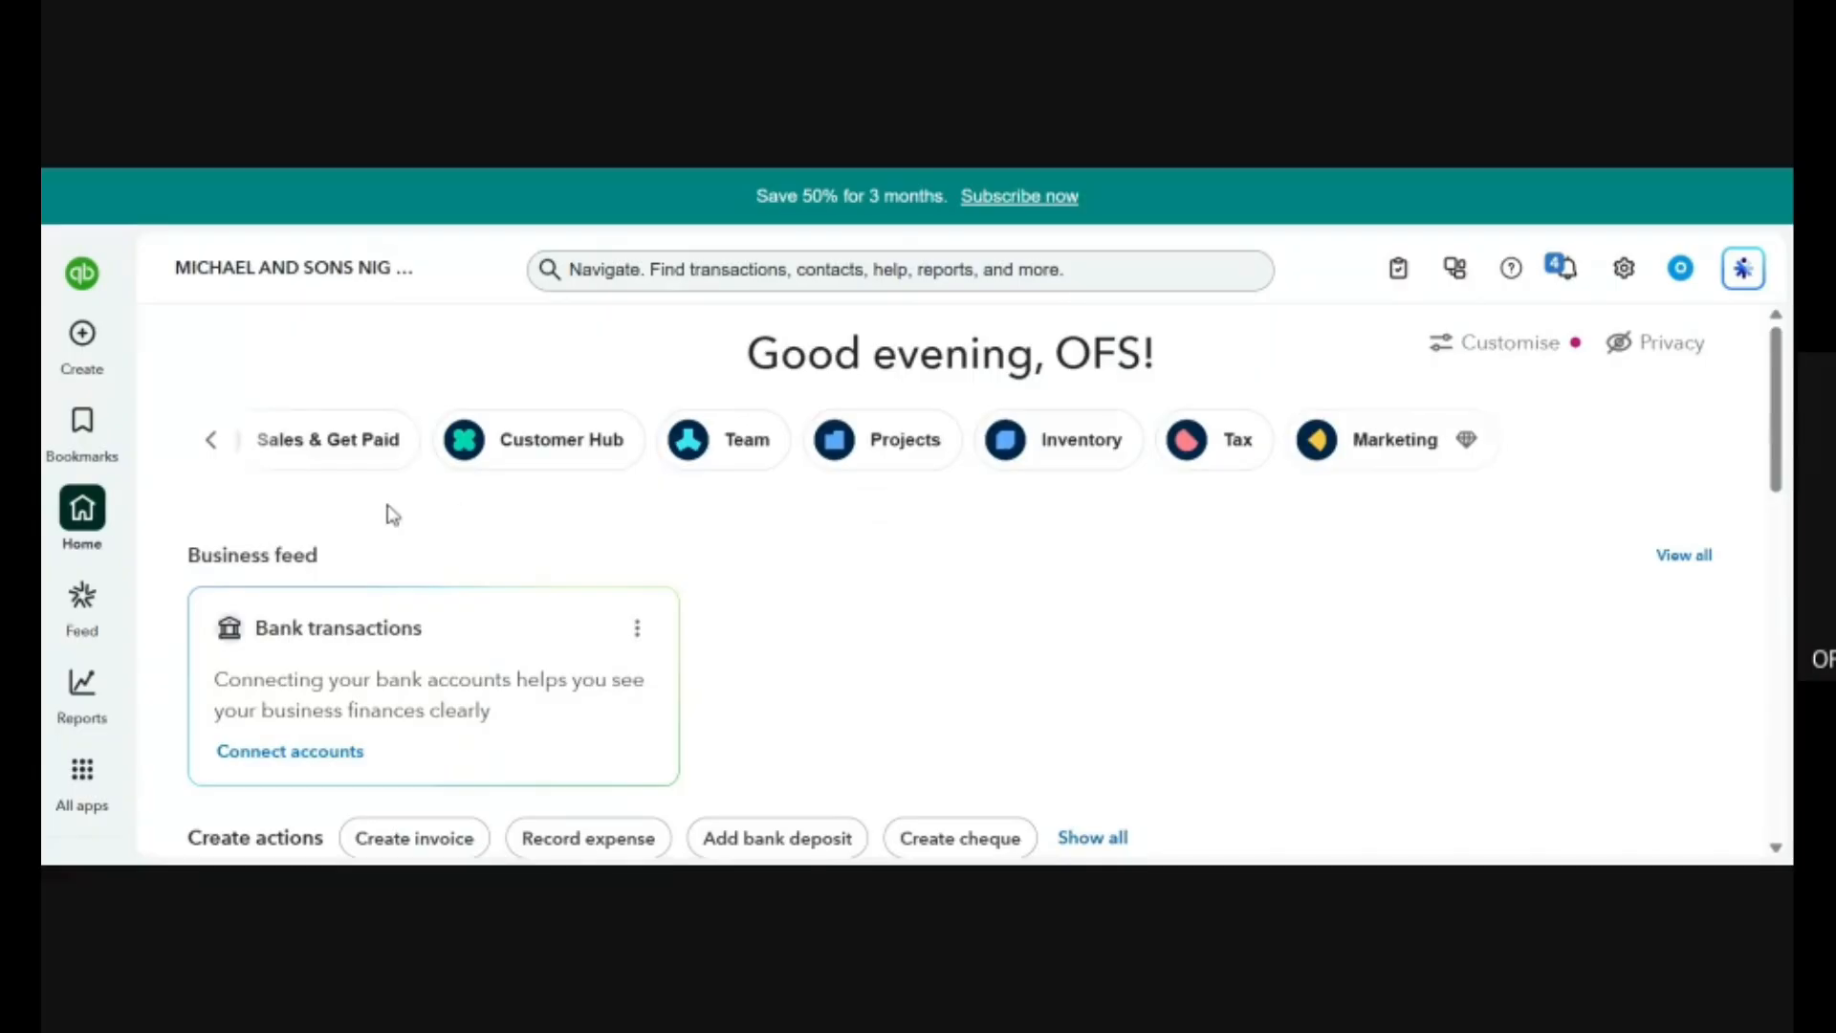
left_click(213, 442)
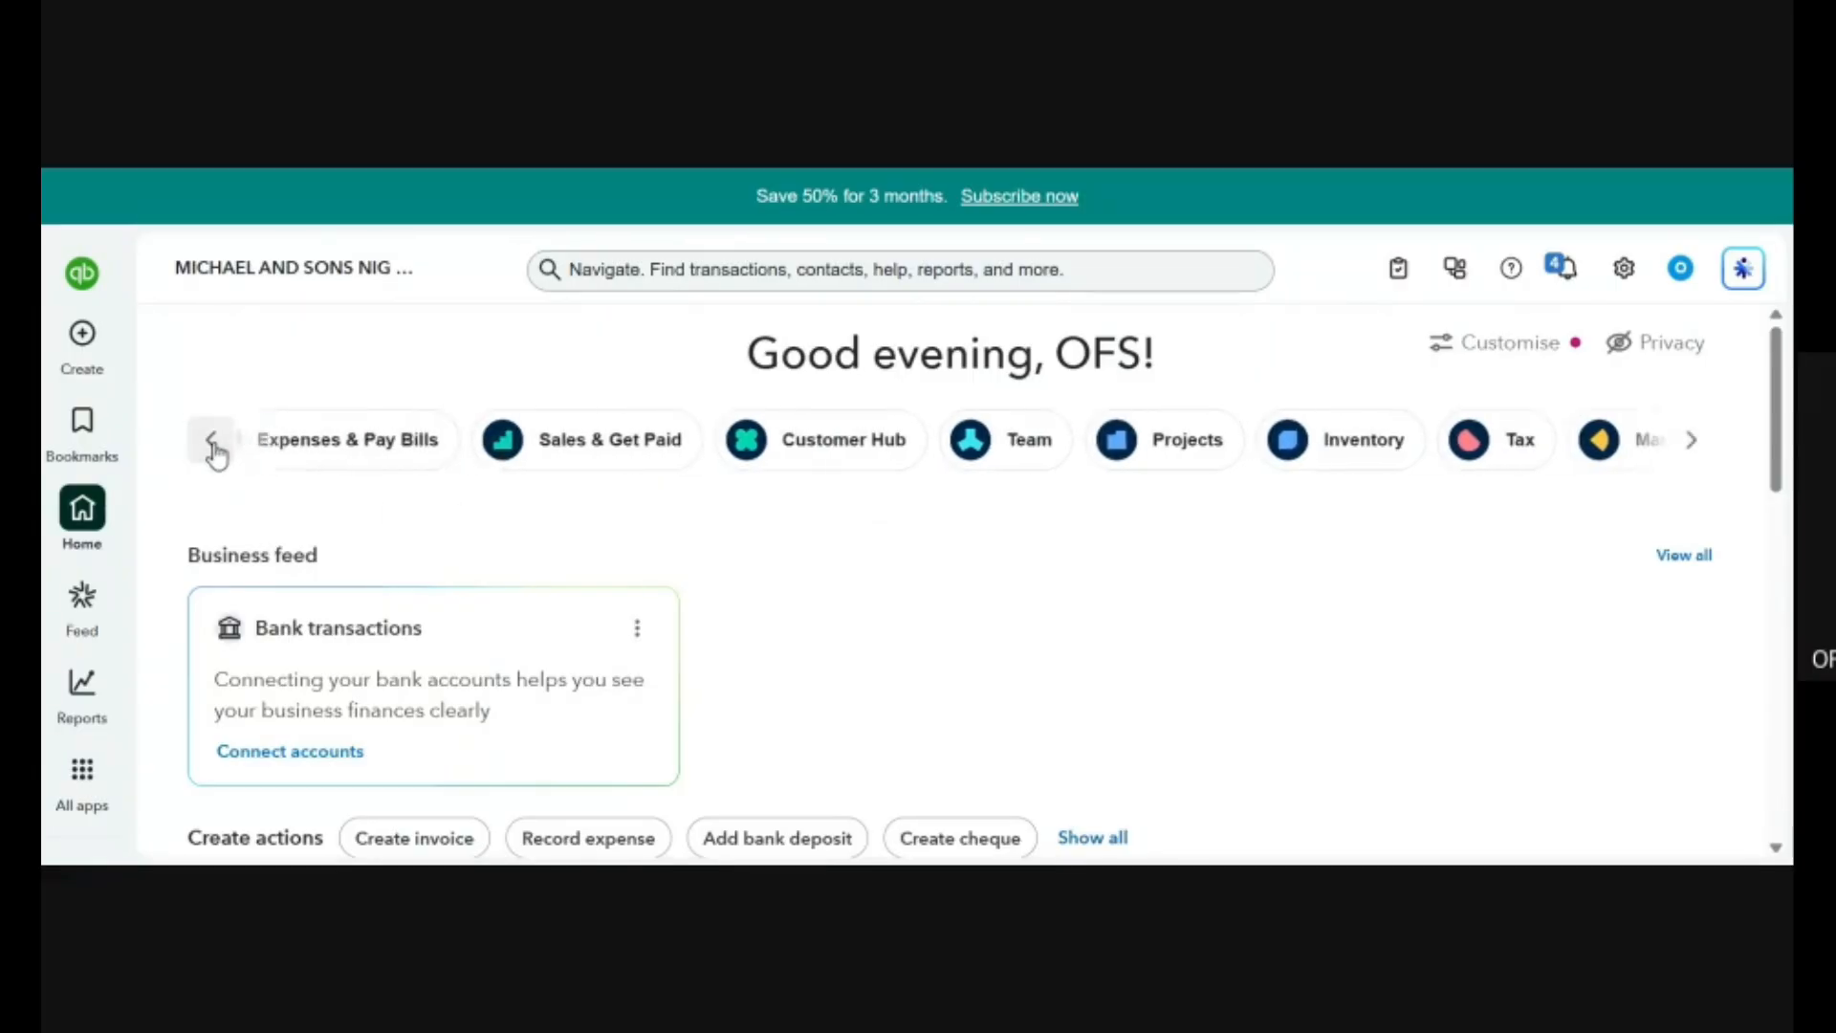
left_click(218, 453)
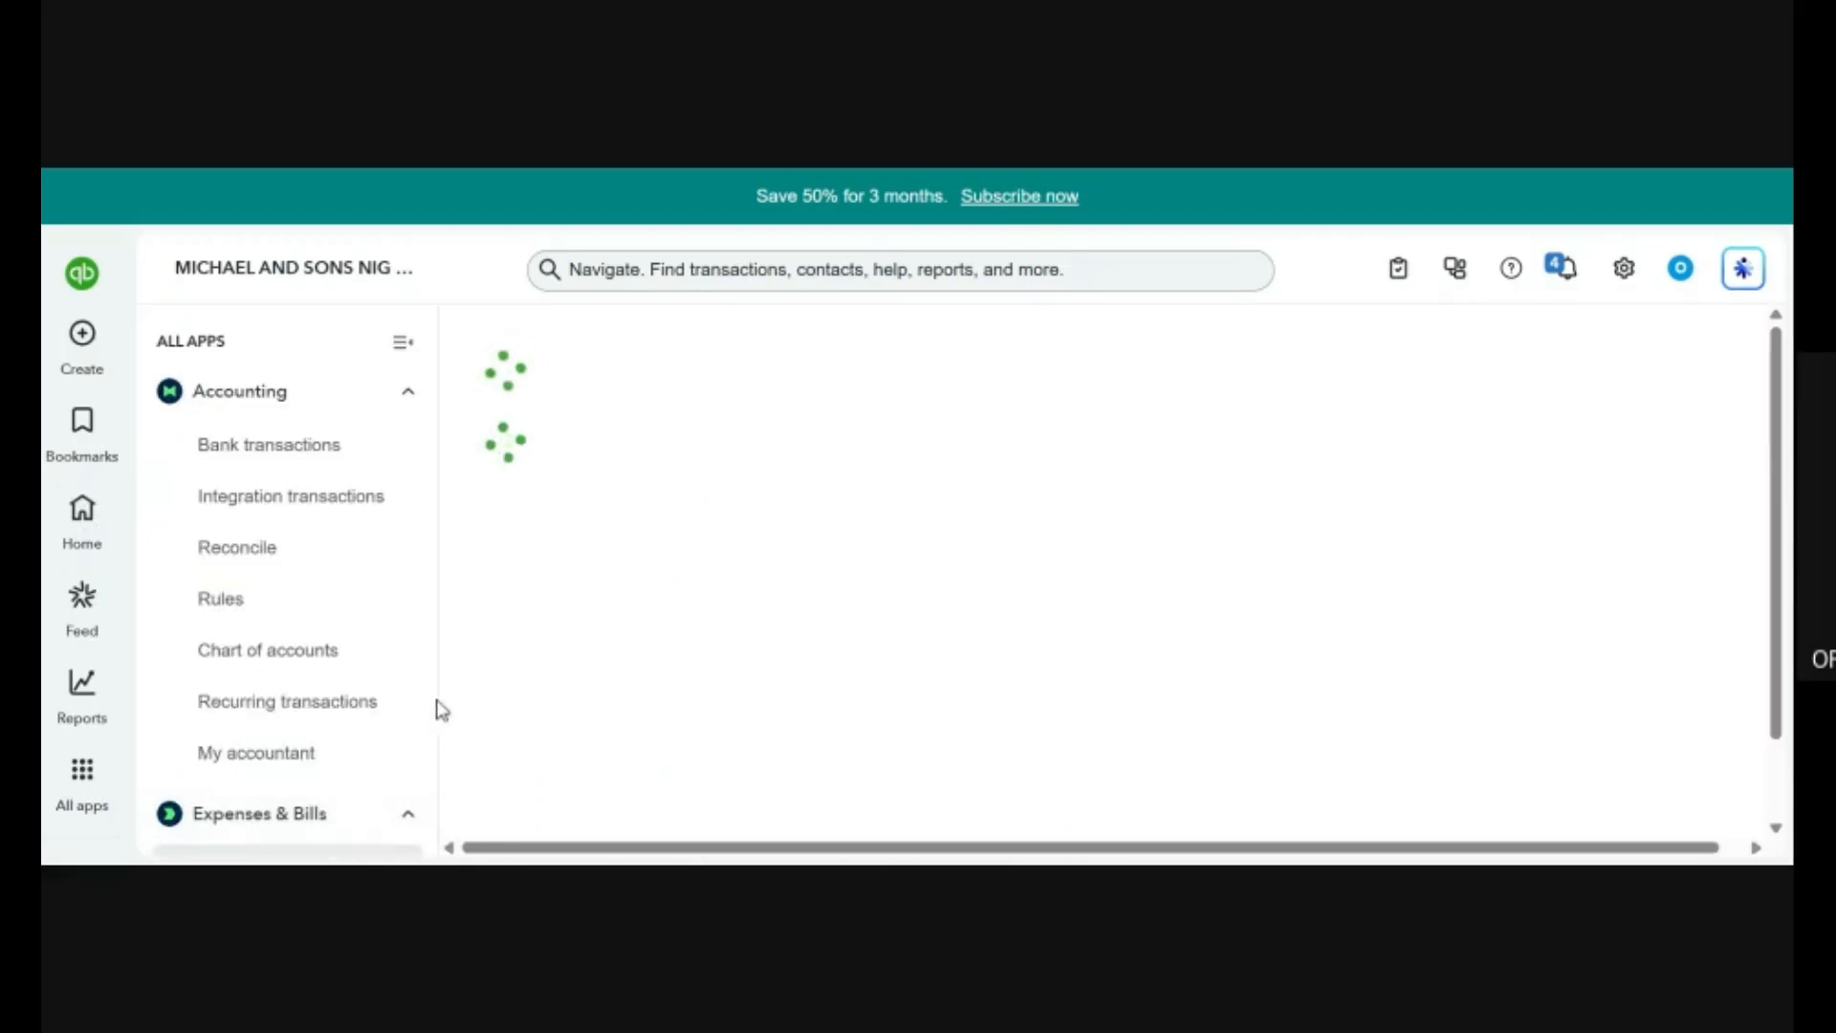
Collapse the Accounting and Expenses & Bills groups and look over the Sales & Get Paid overview, including its income and invoice summaries.
left_click(406, 394)
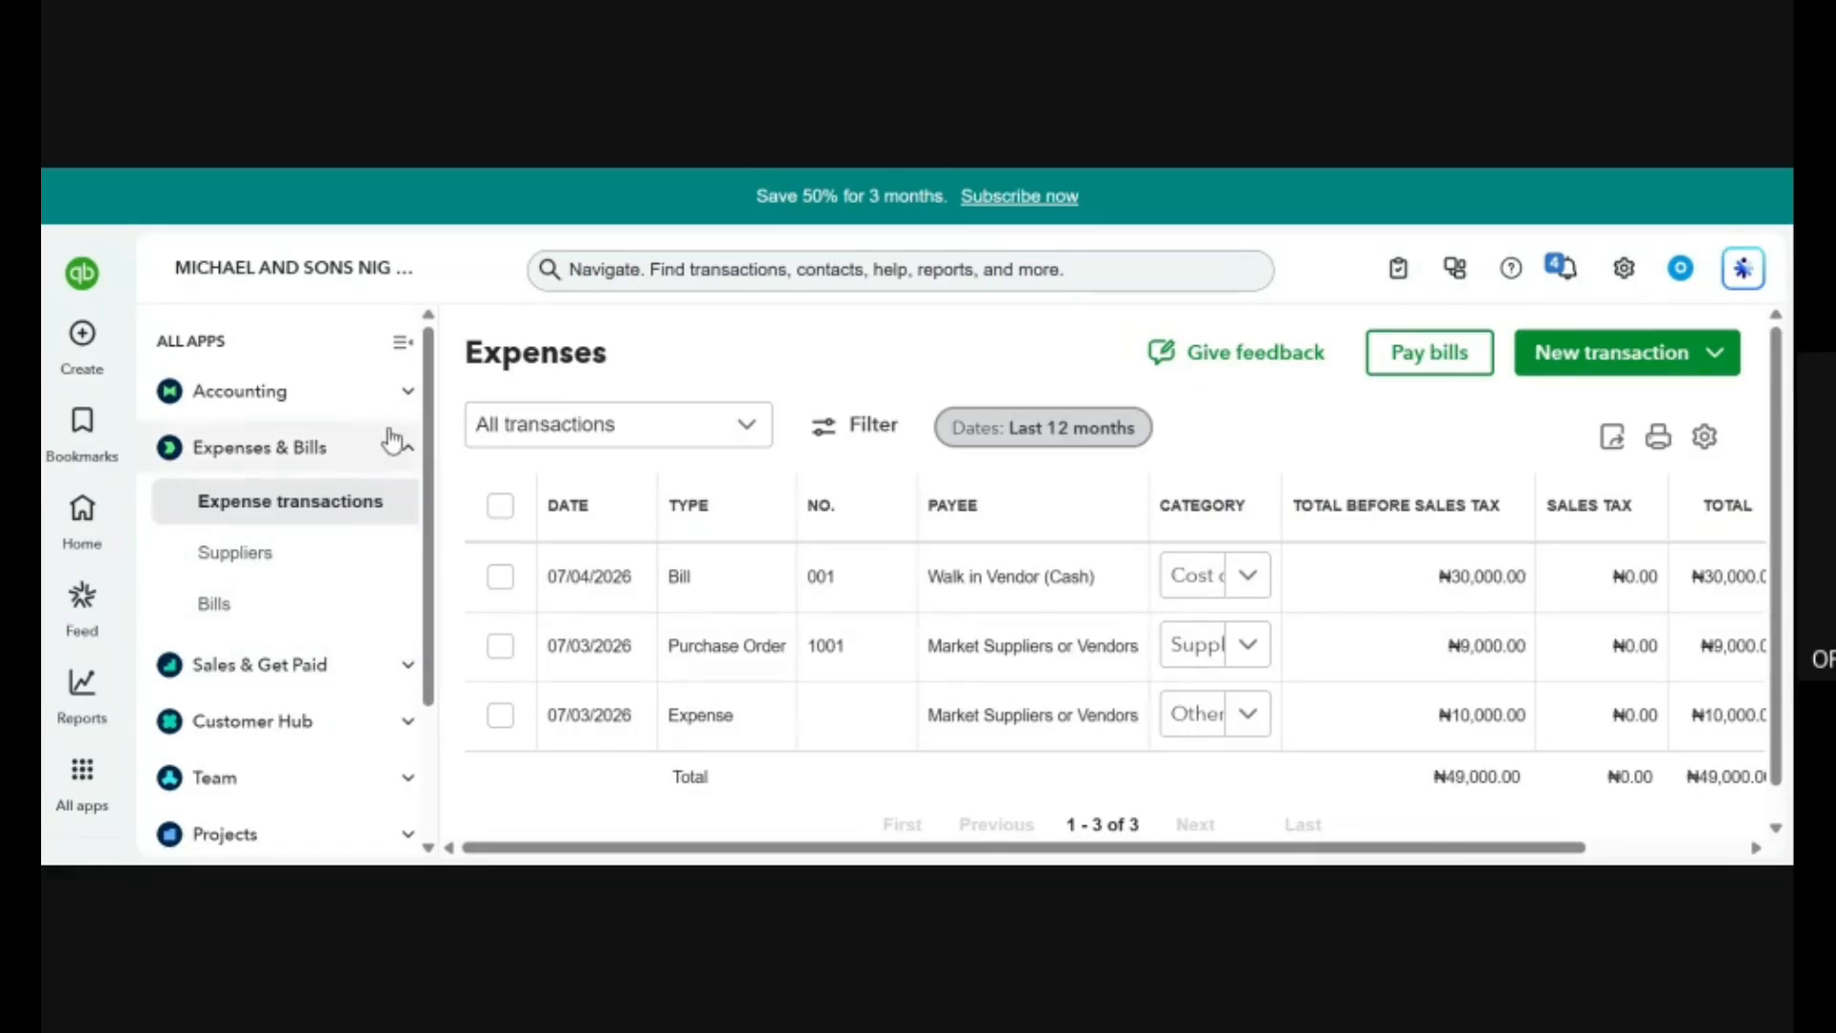
left_click(394, 470)
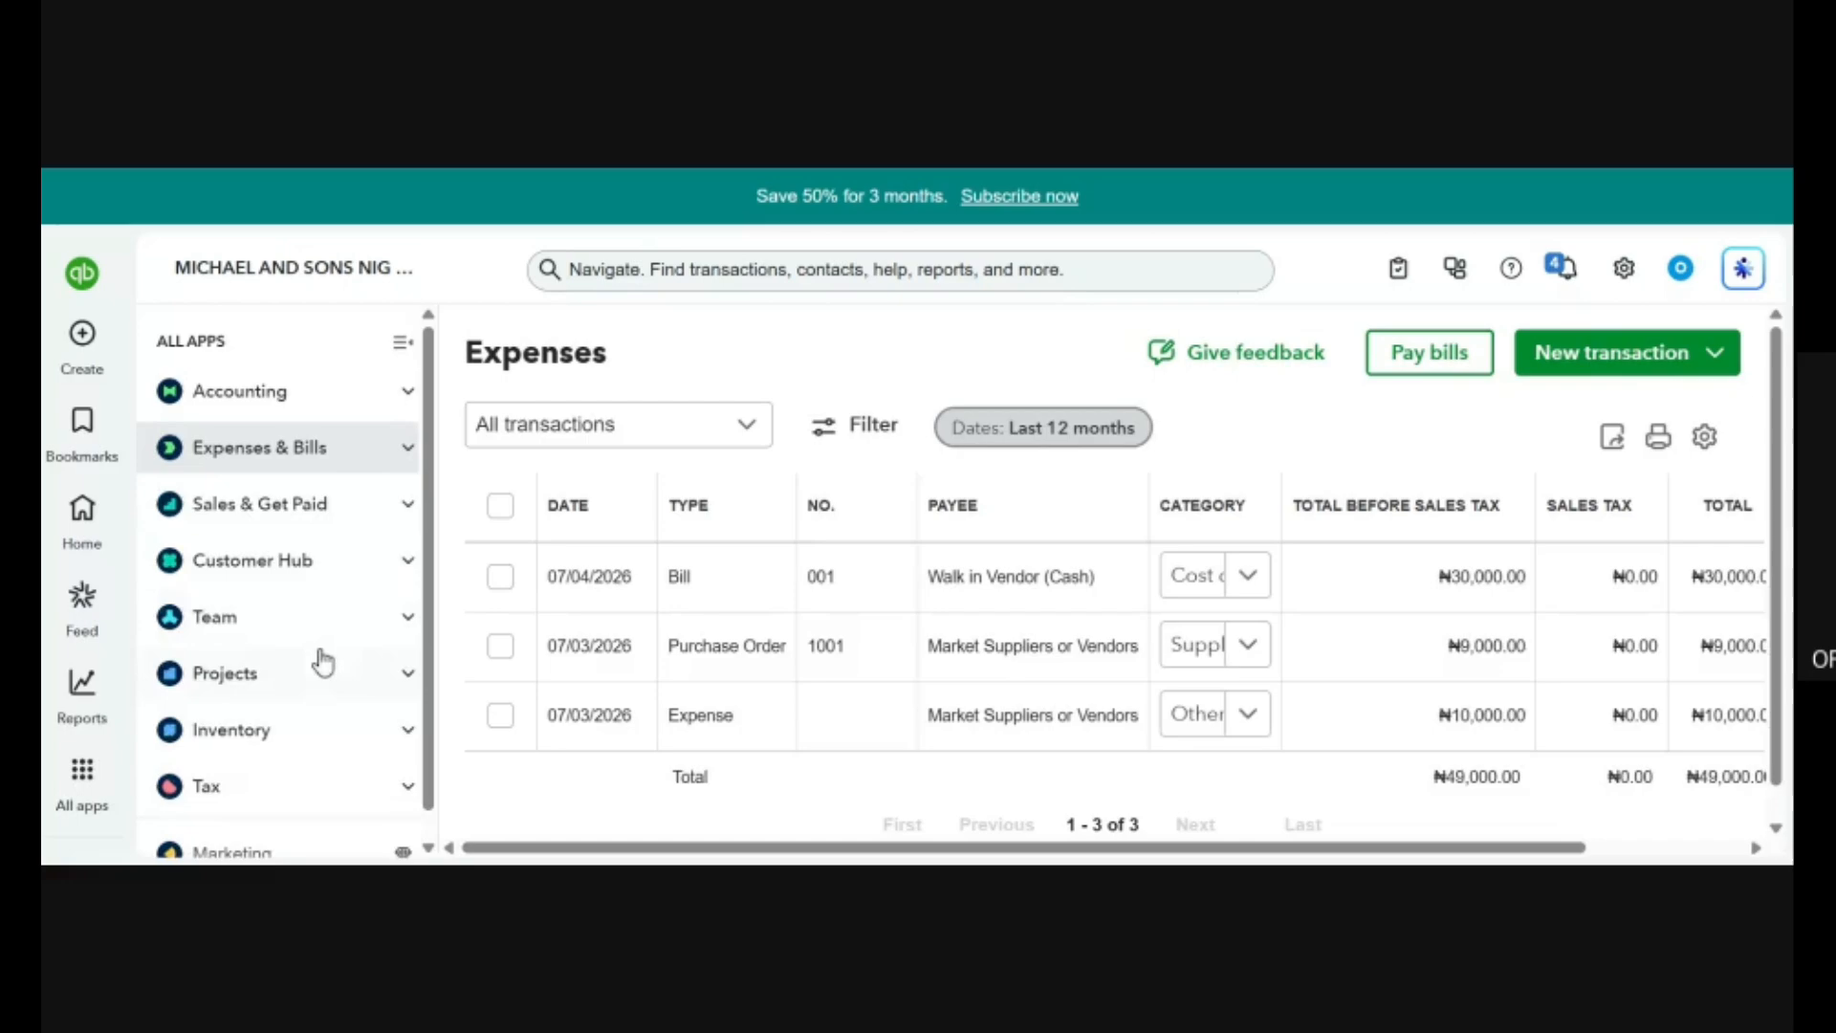
left_click(345, 522)
left_click(207, 559)
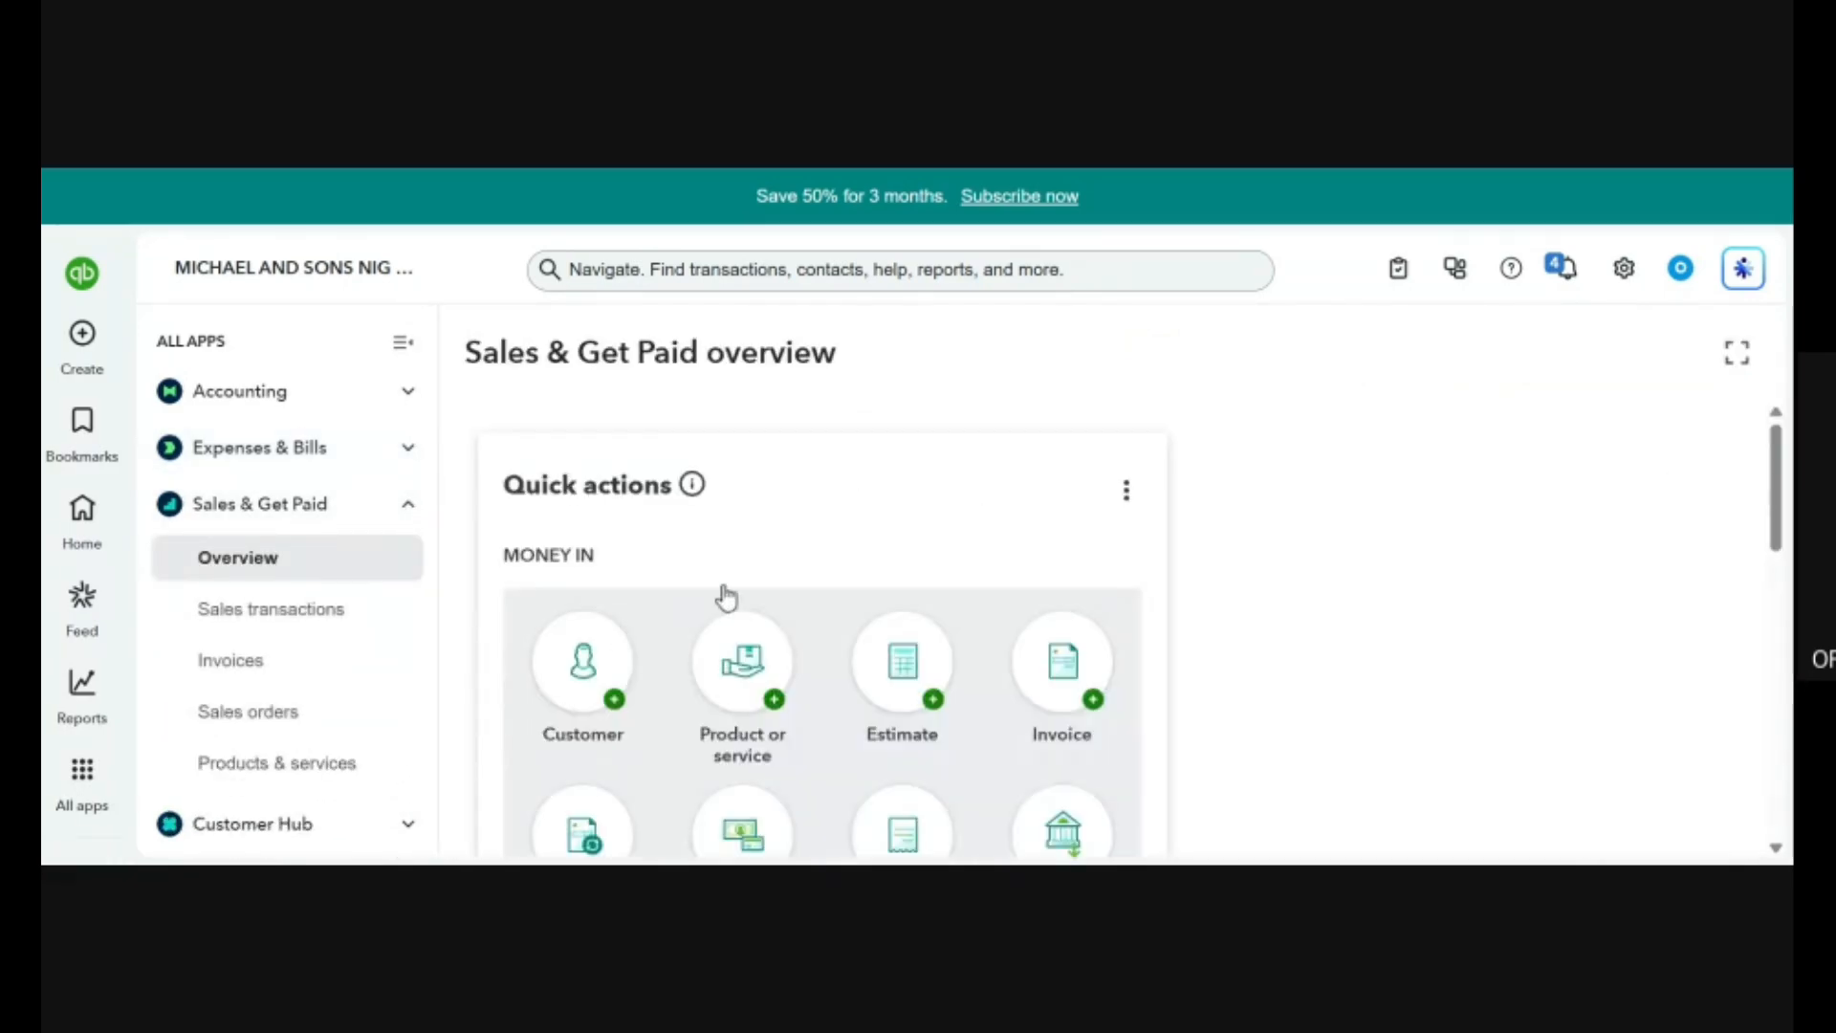
scroll(1202, 439, "down", 10)
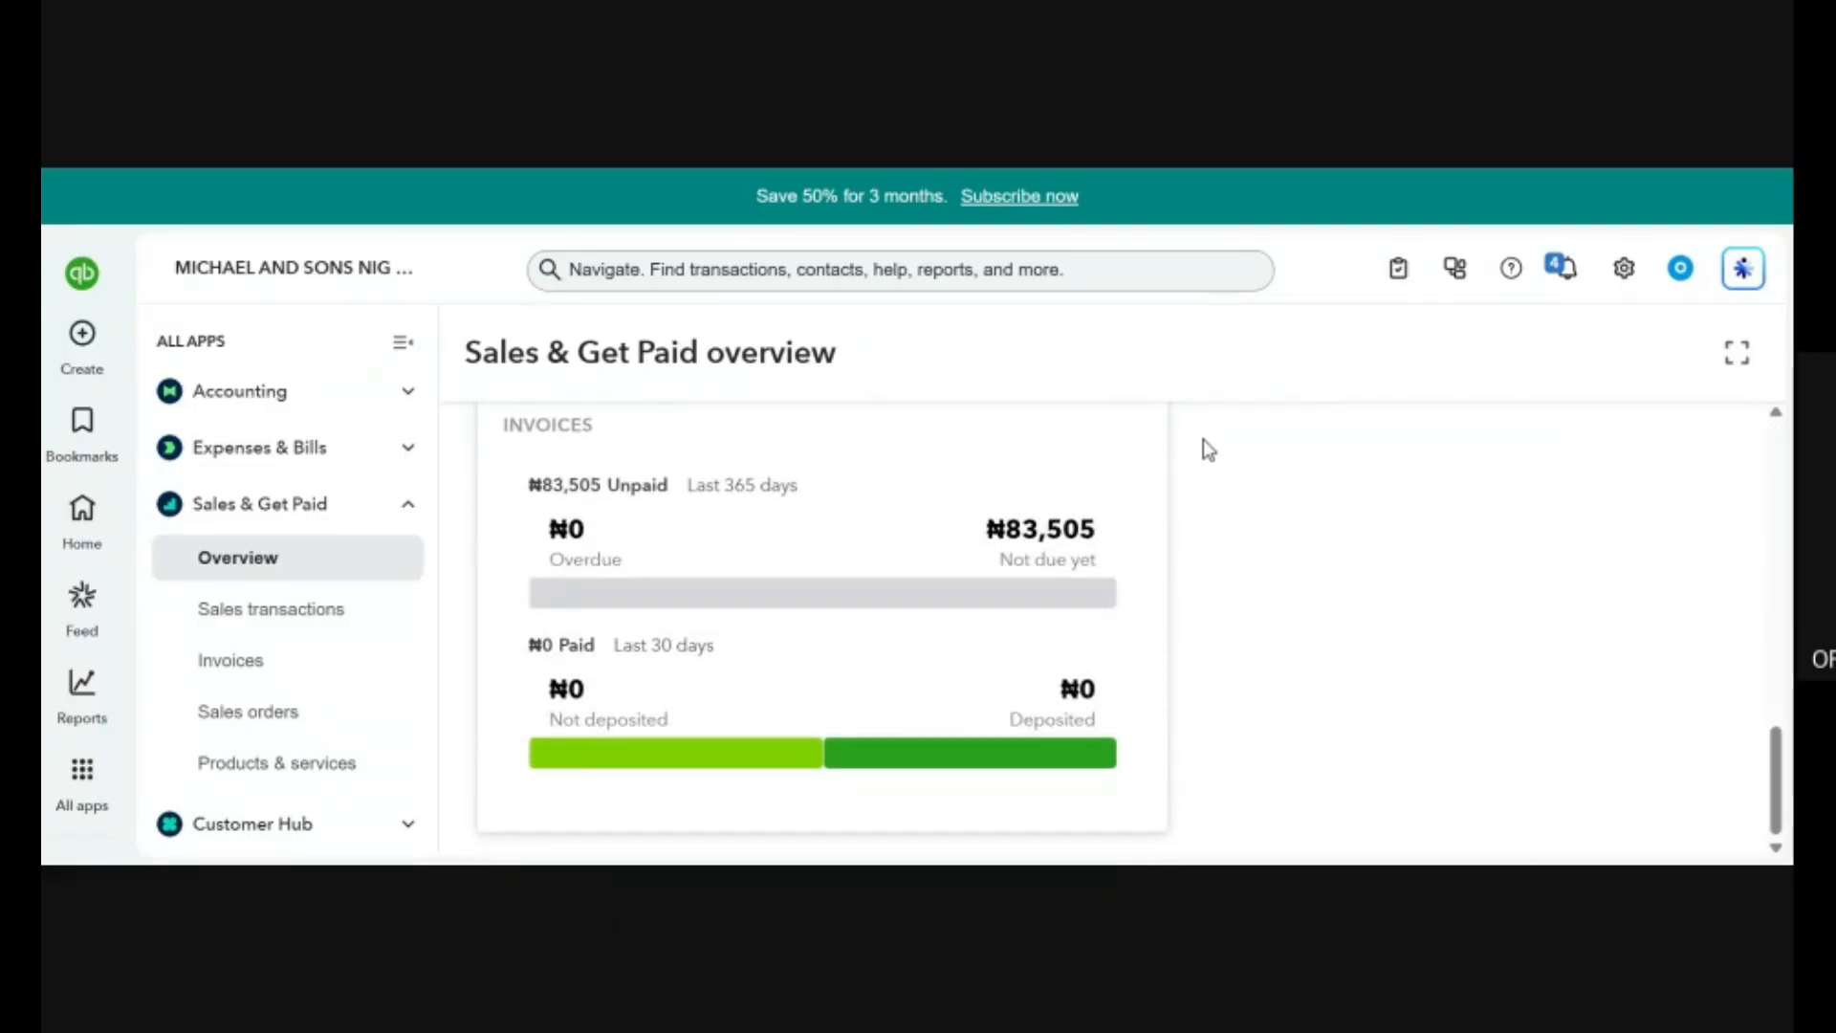
scroll(1203, 441, "up", 5)
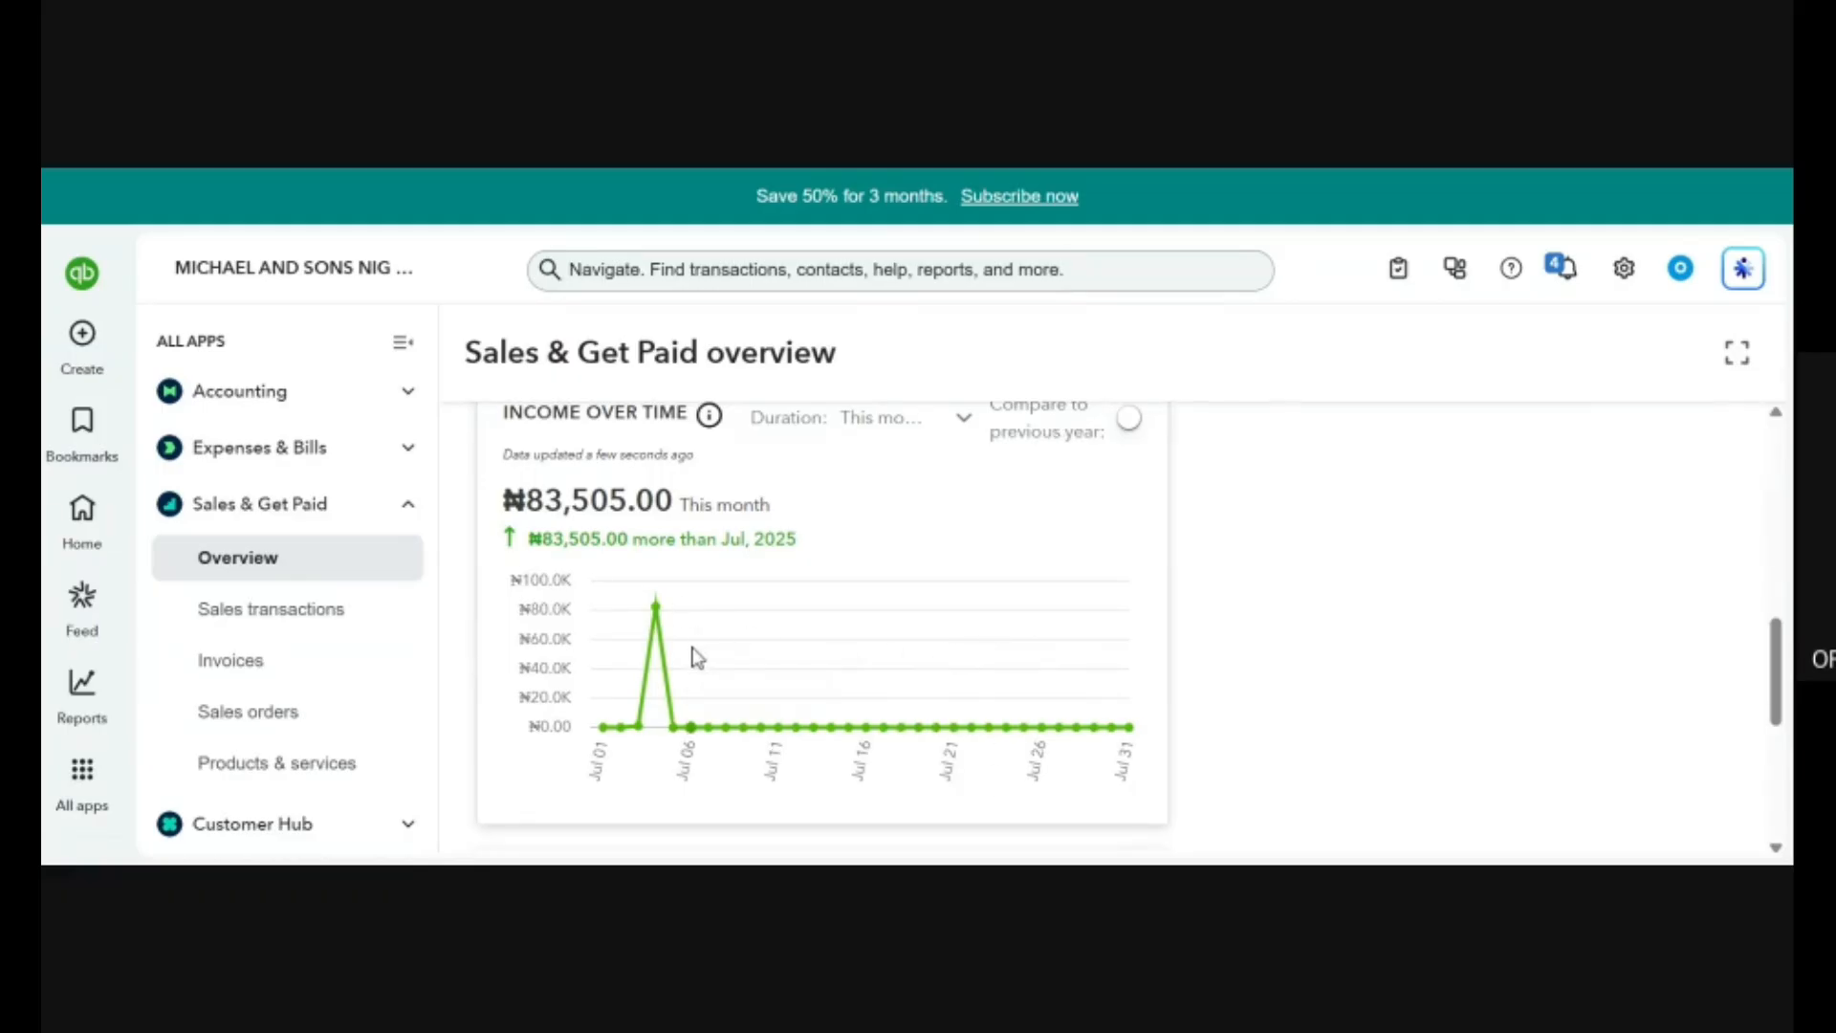
Open the Sales transactions list, dismiss its guided tour and look over the invoices and status summary.
left_click(277, 604)
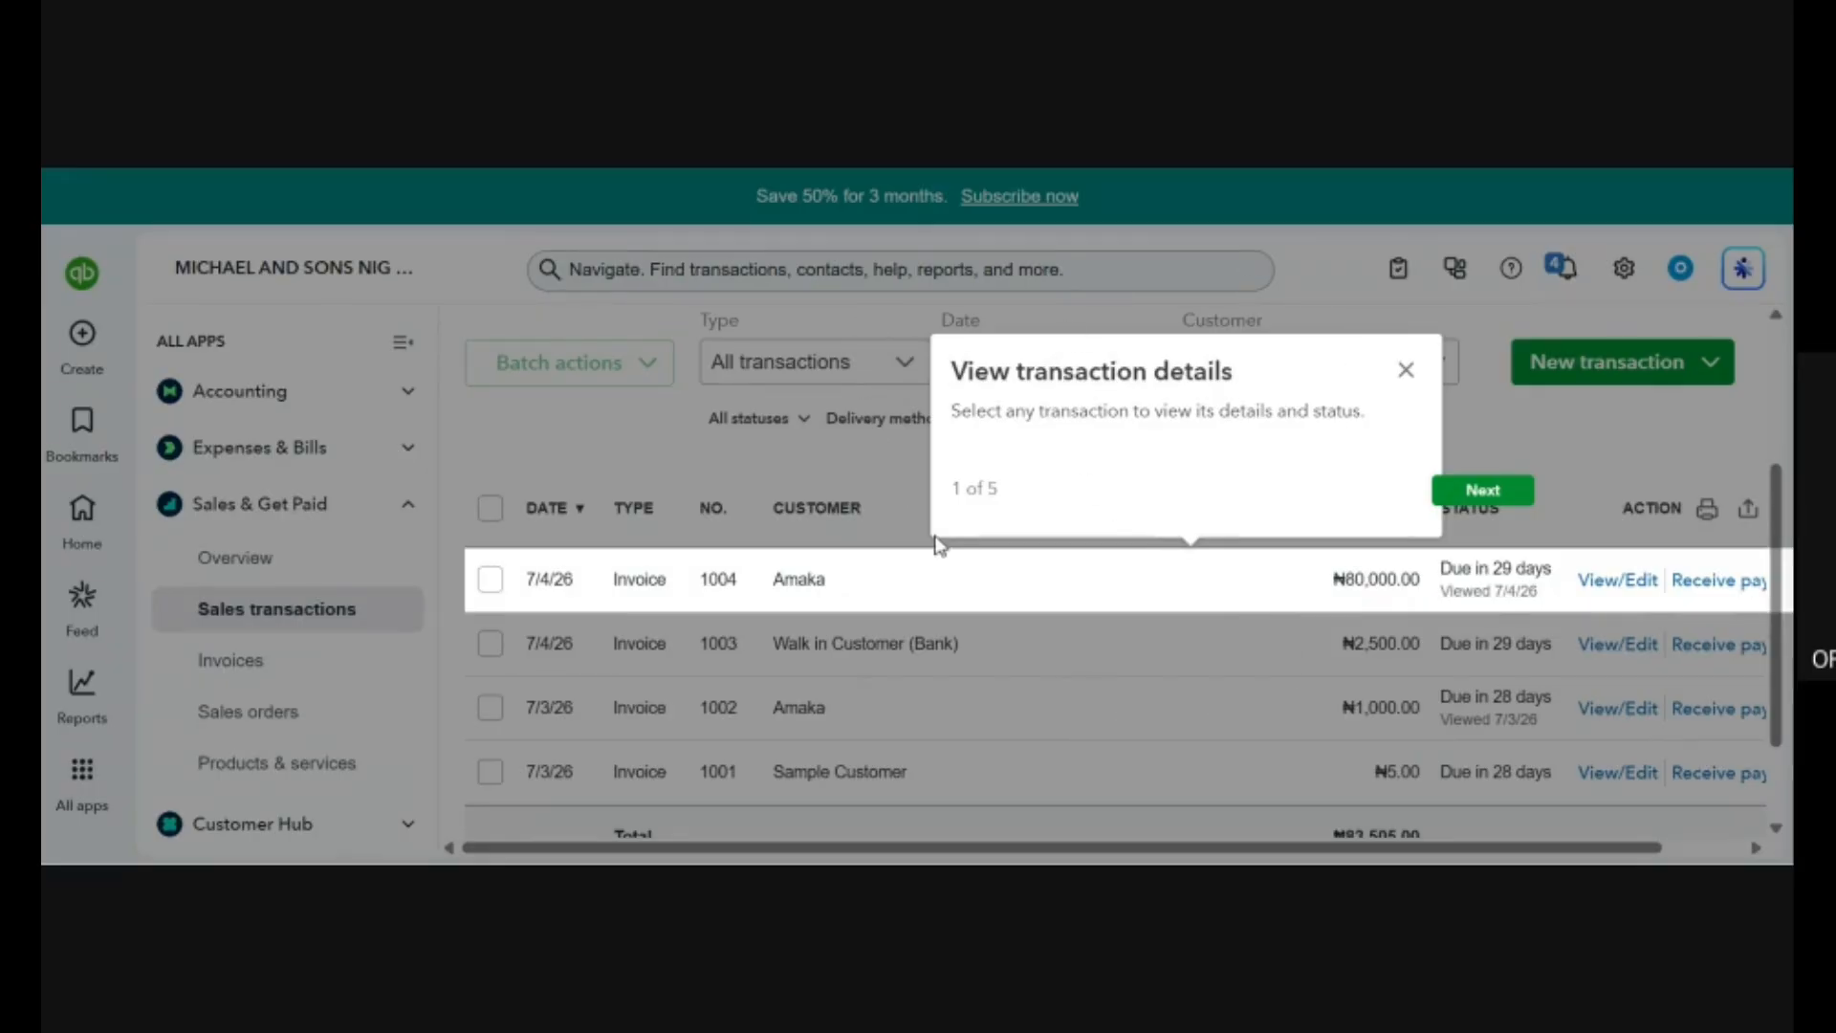
left_click(1472, 493)
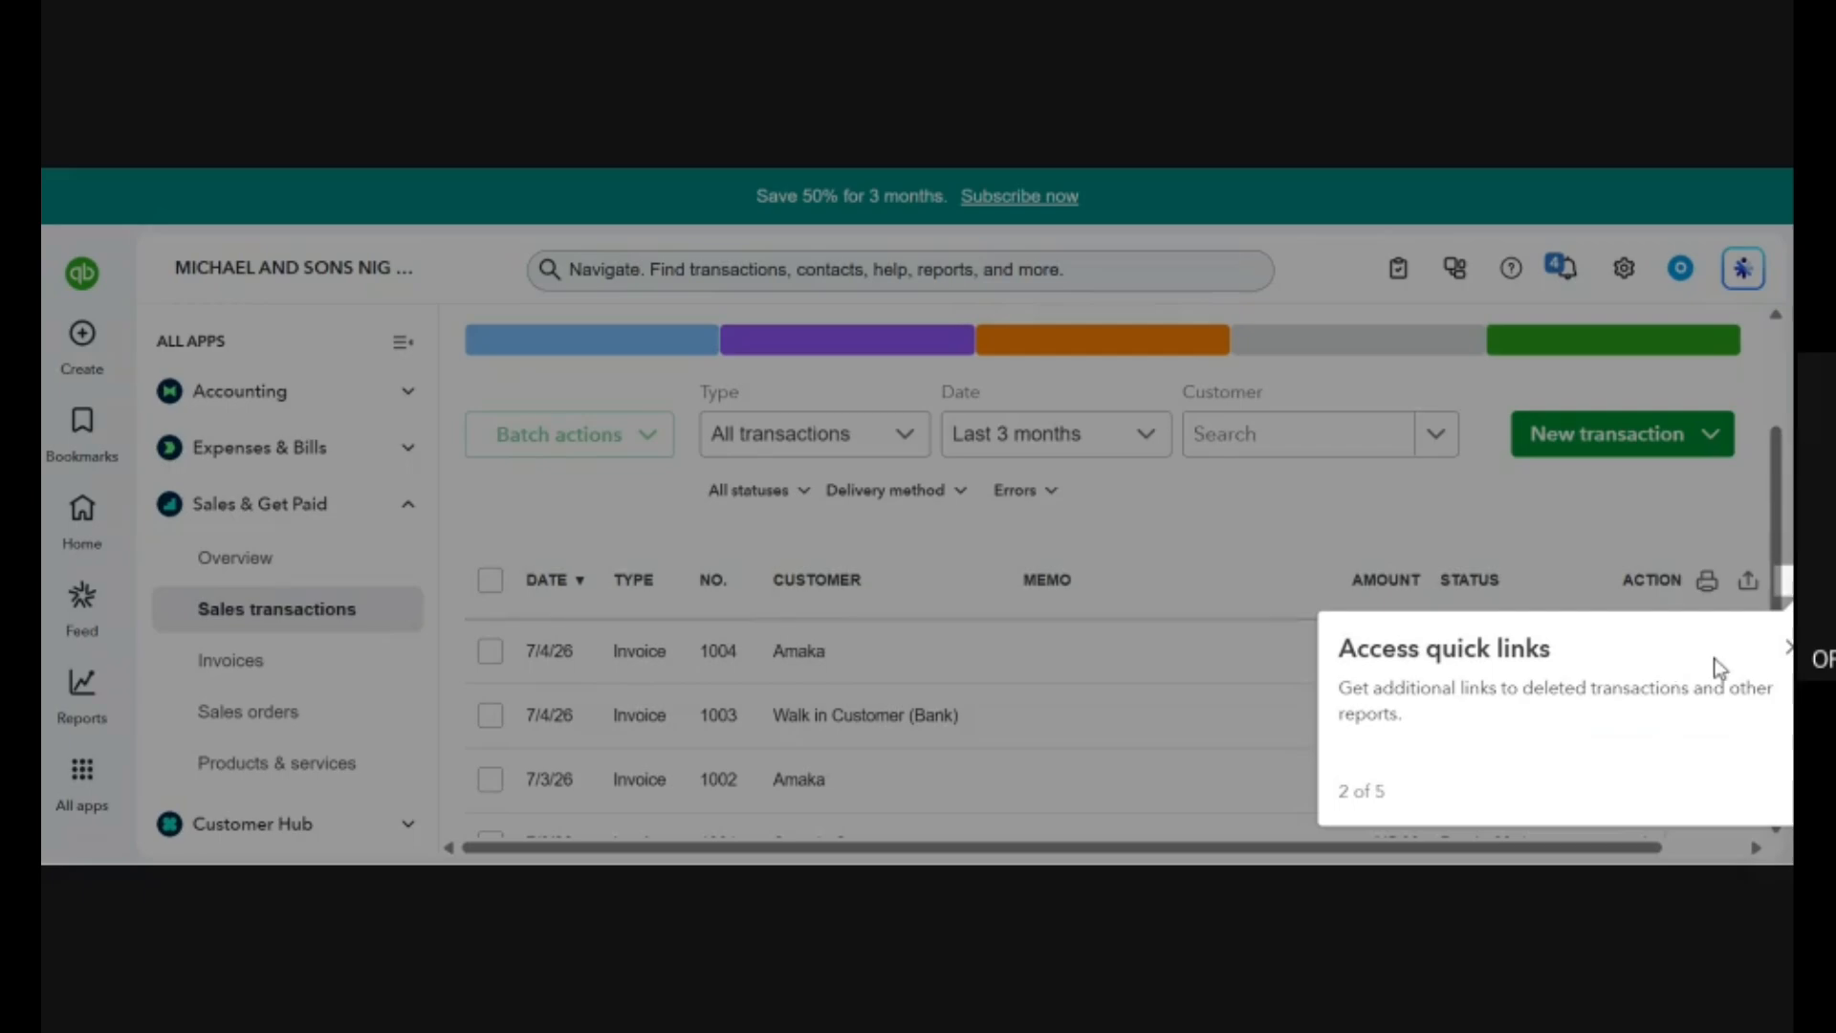
left_click(1784, 650)
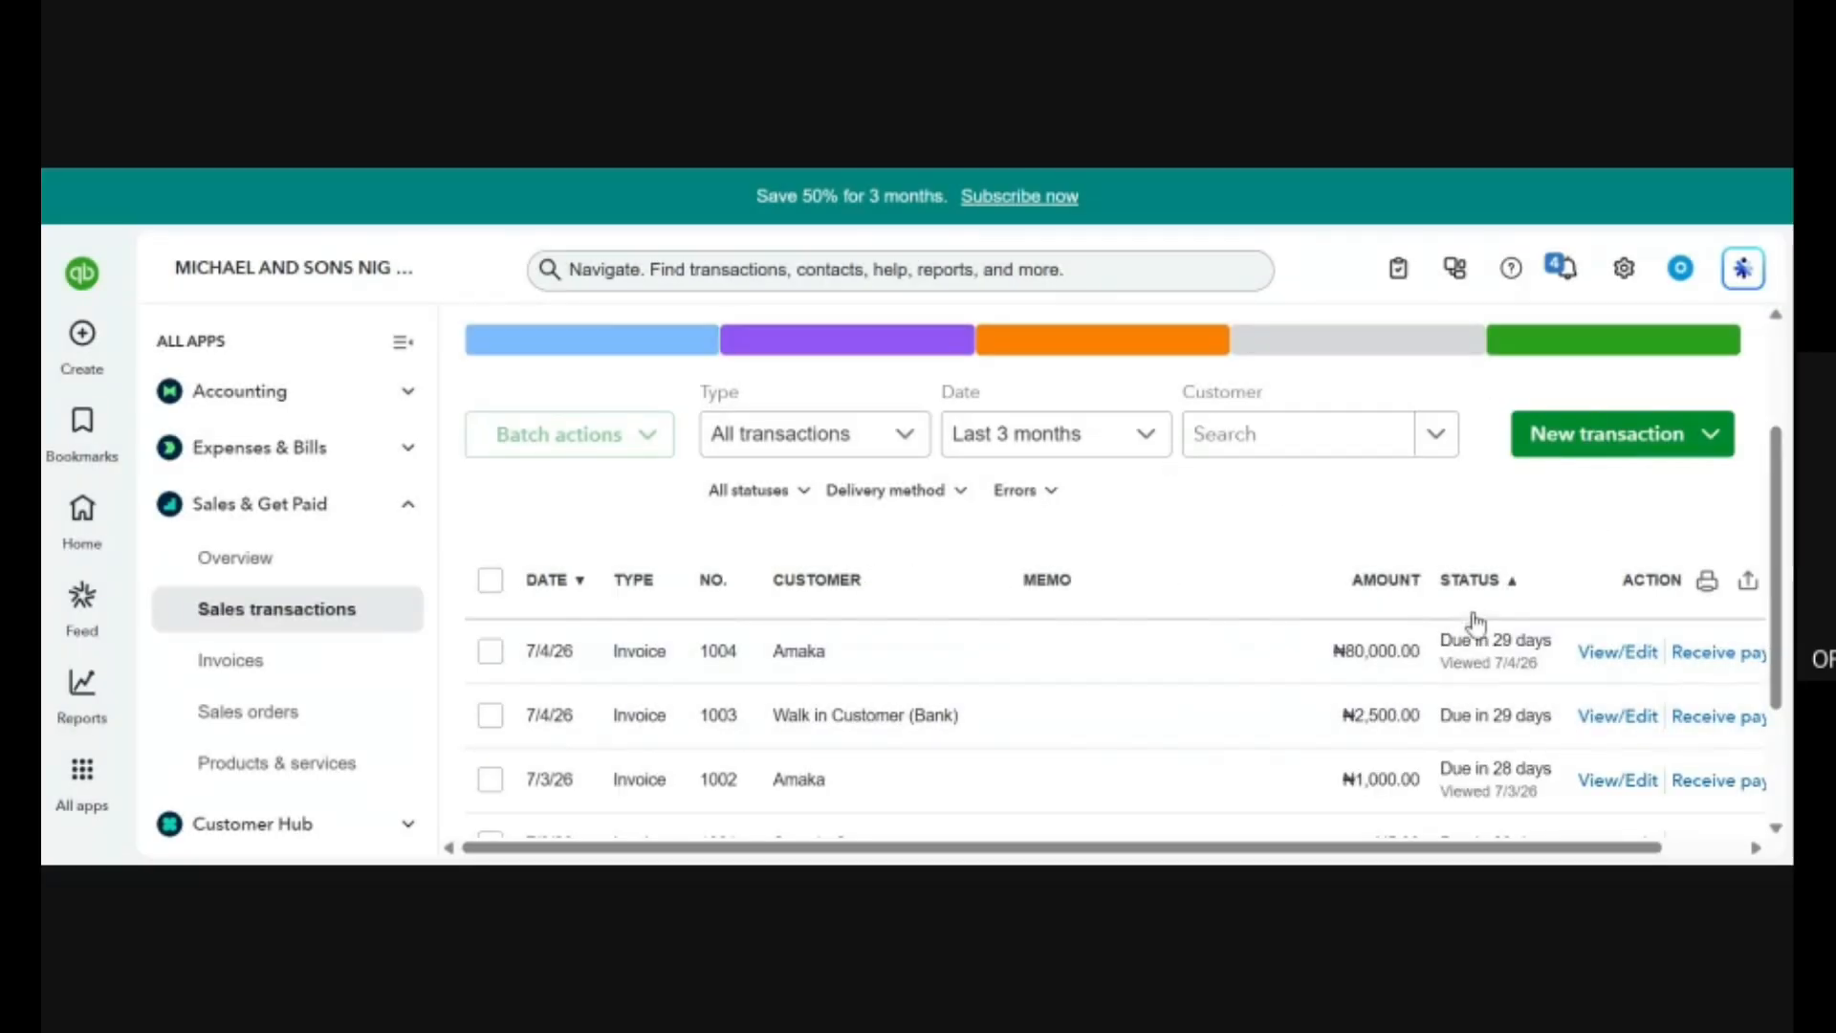
scroll(1023, 445, "up", 2)
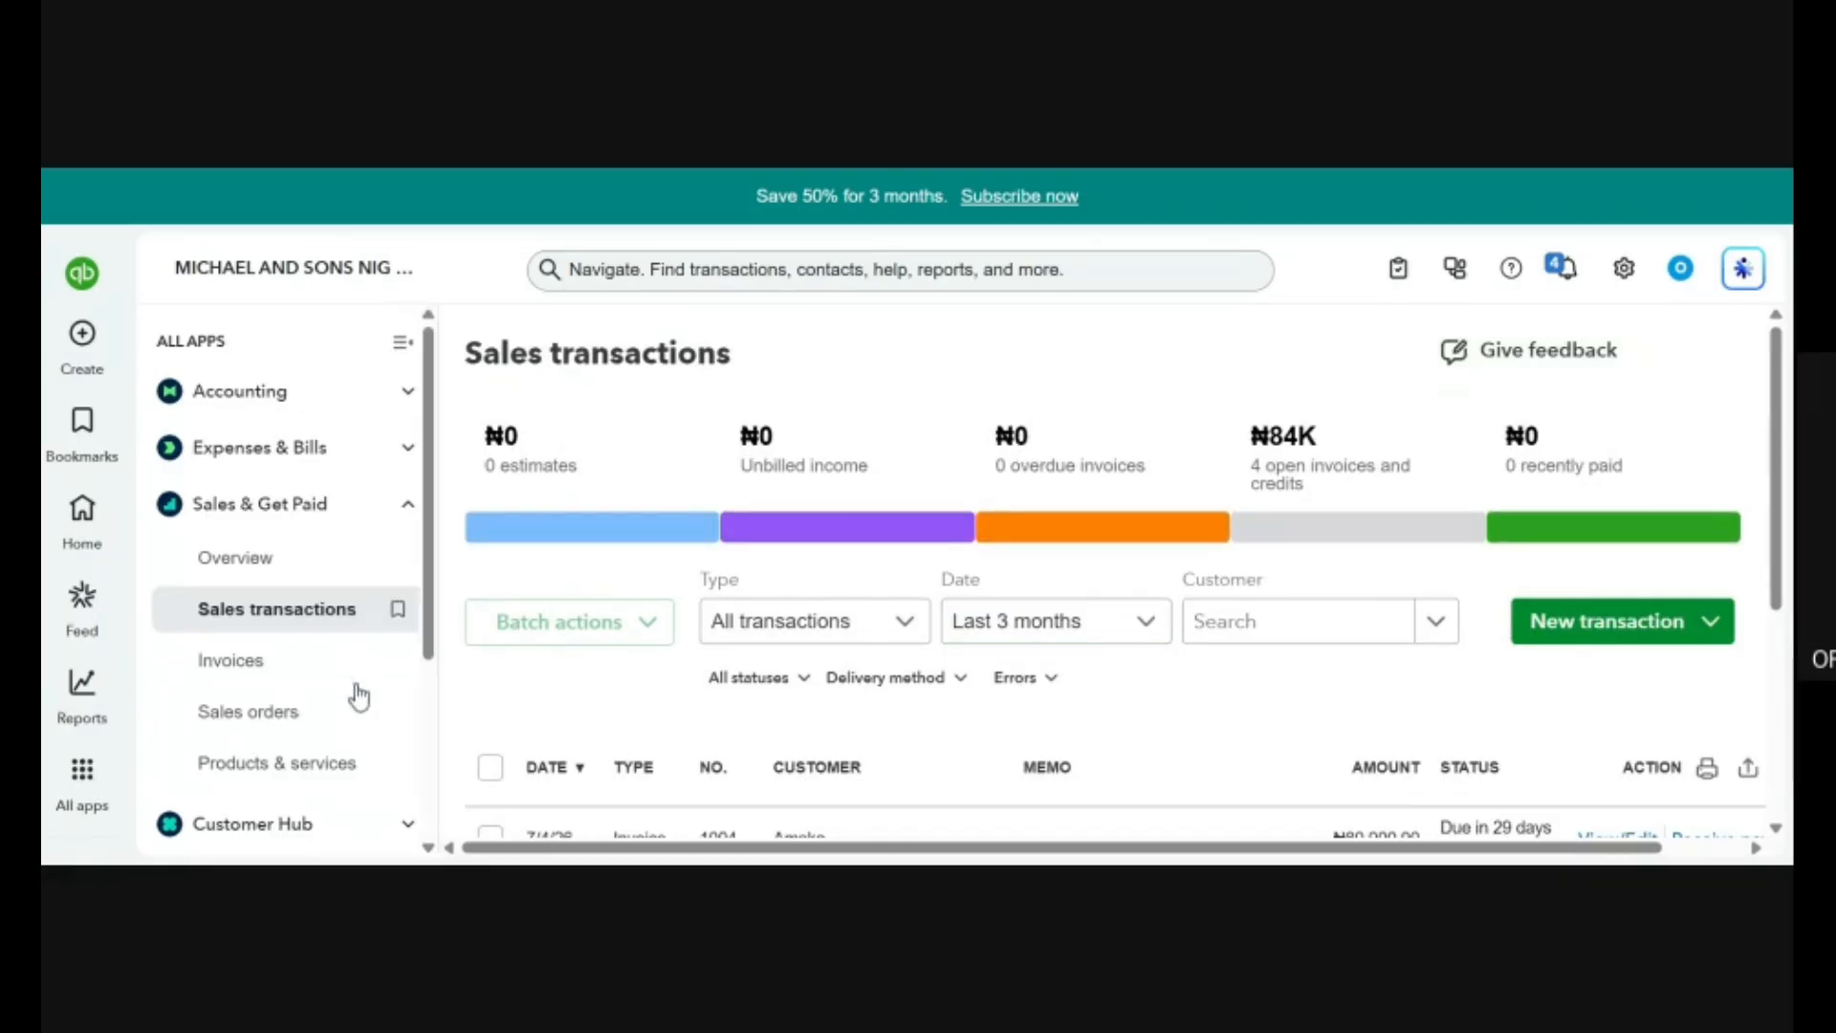
Look briefly at the Invoices, Sales orders and Products & services pages of Sales & Get Paid.
left_click(288, 676)
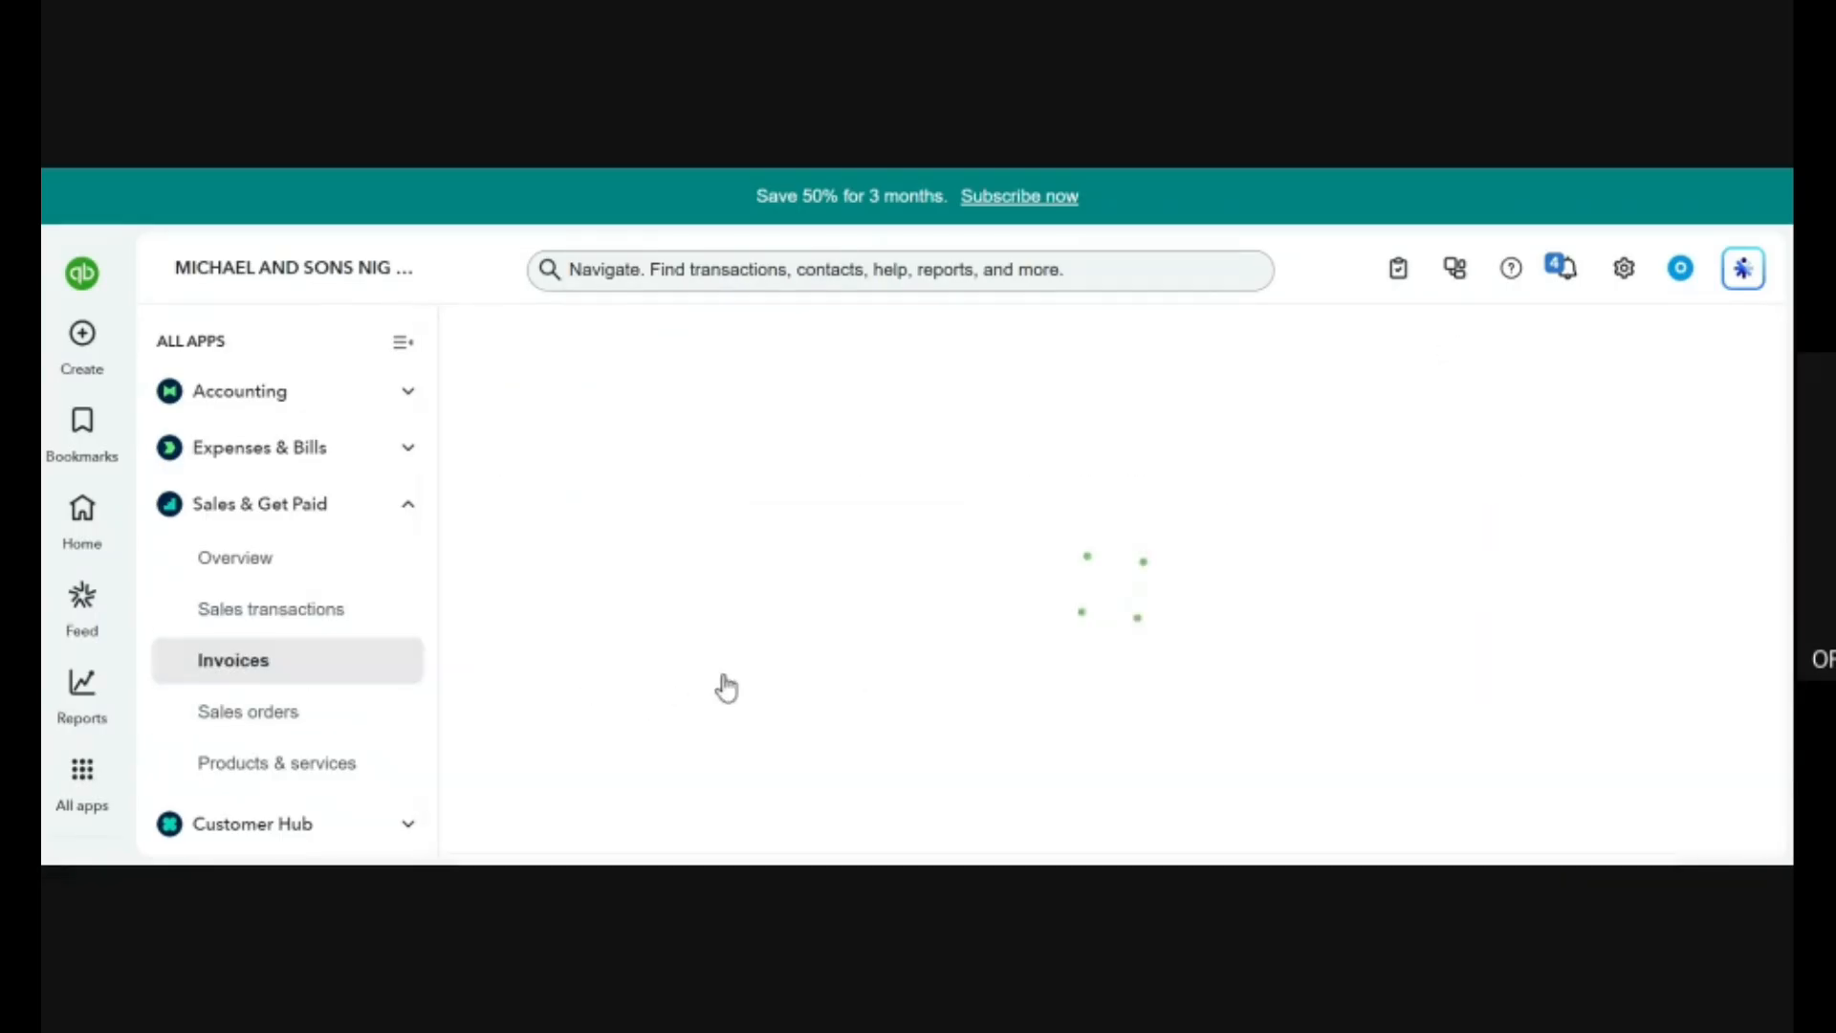
left_click(270, 717)
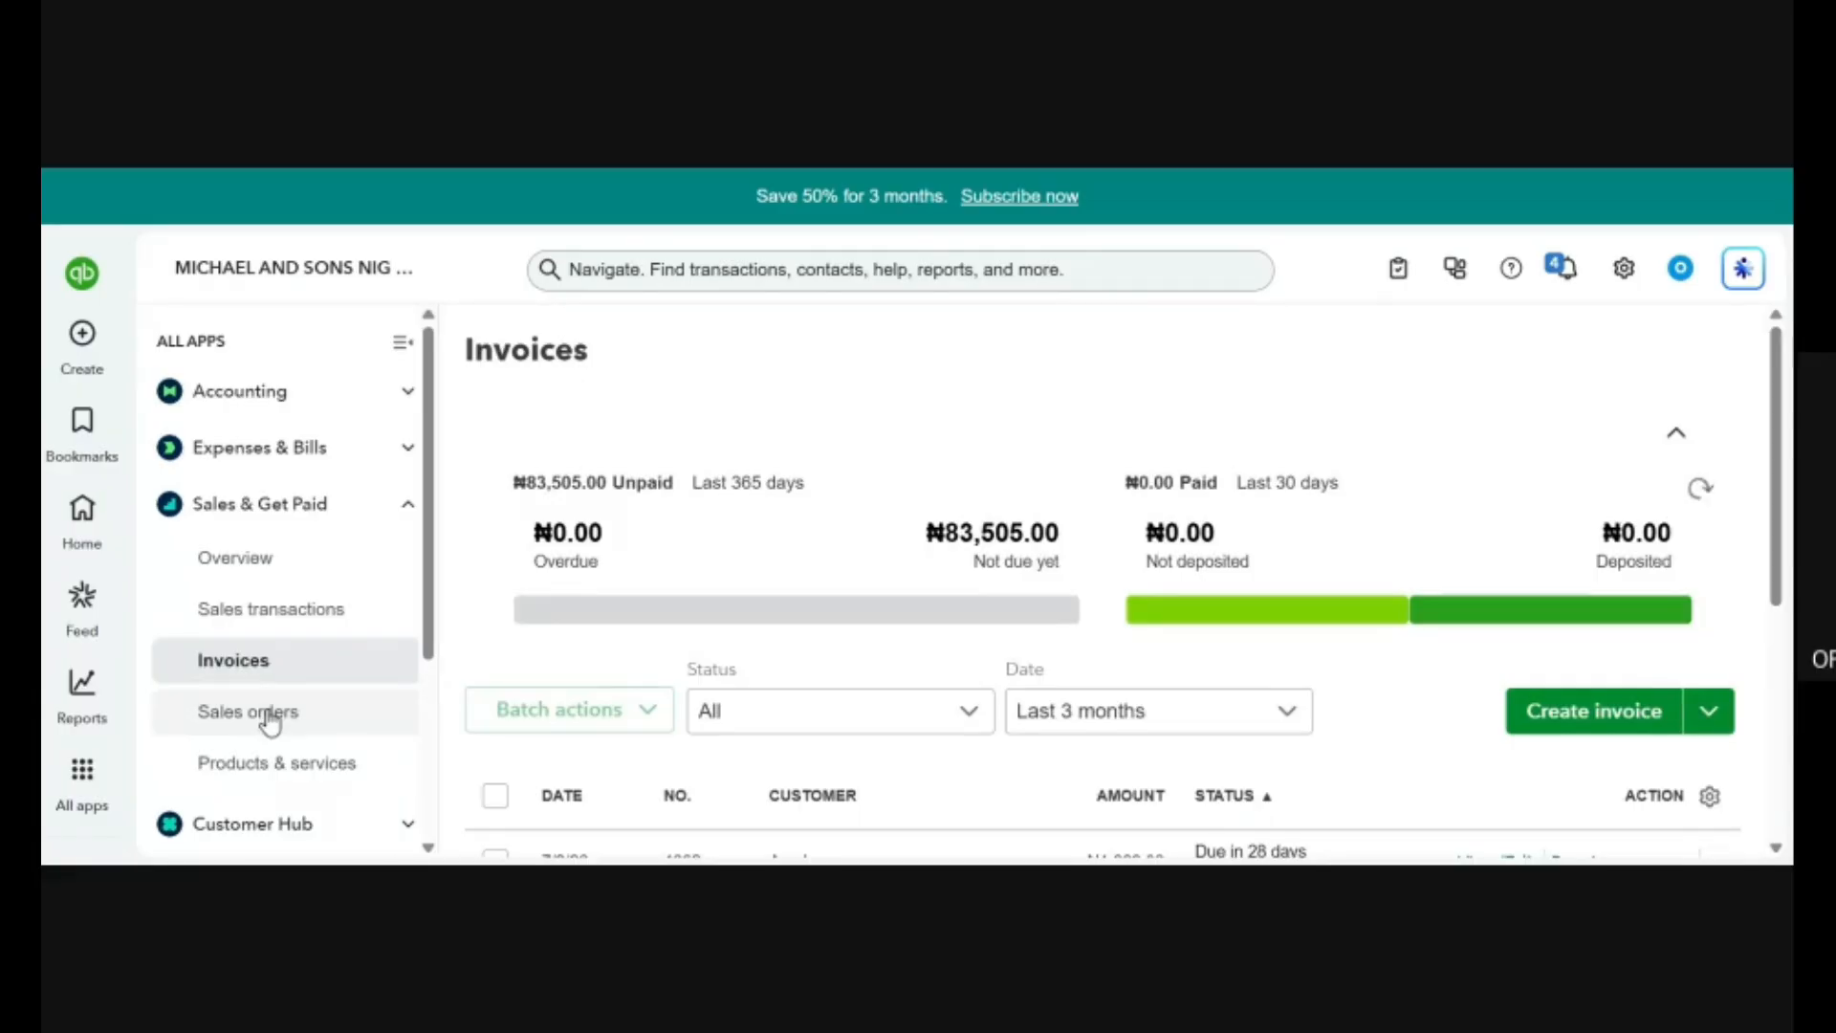
scroll(378, 608, "down", 3)
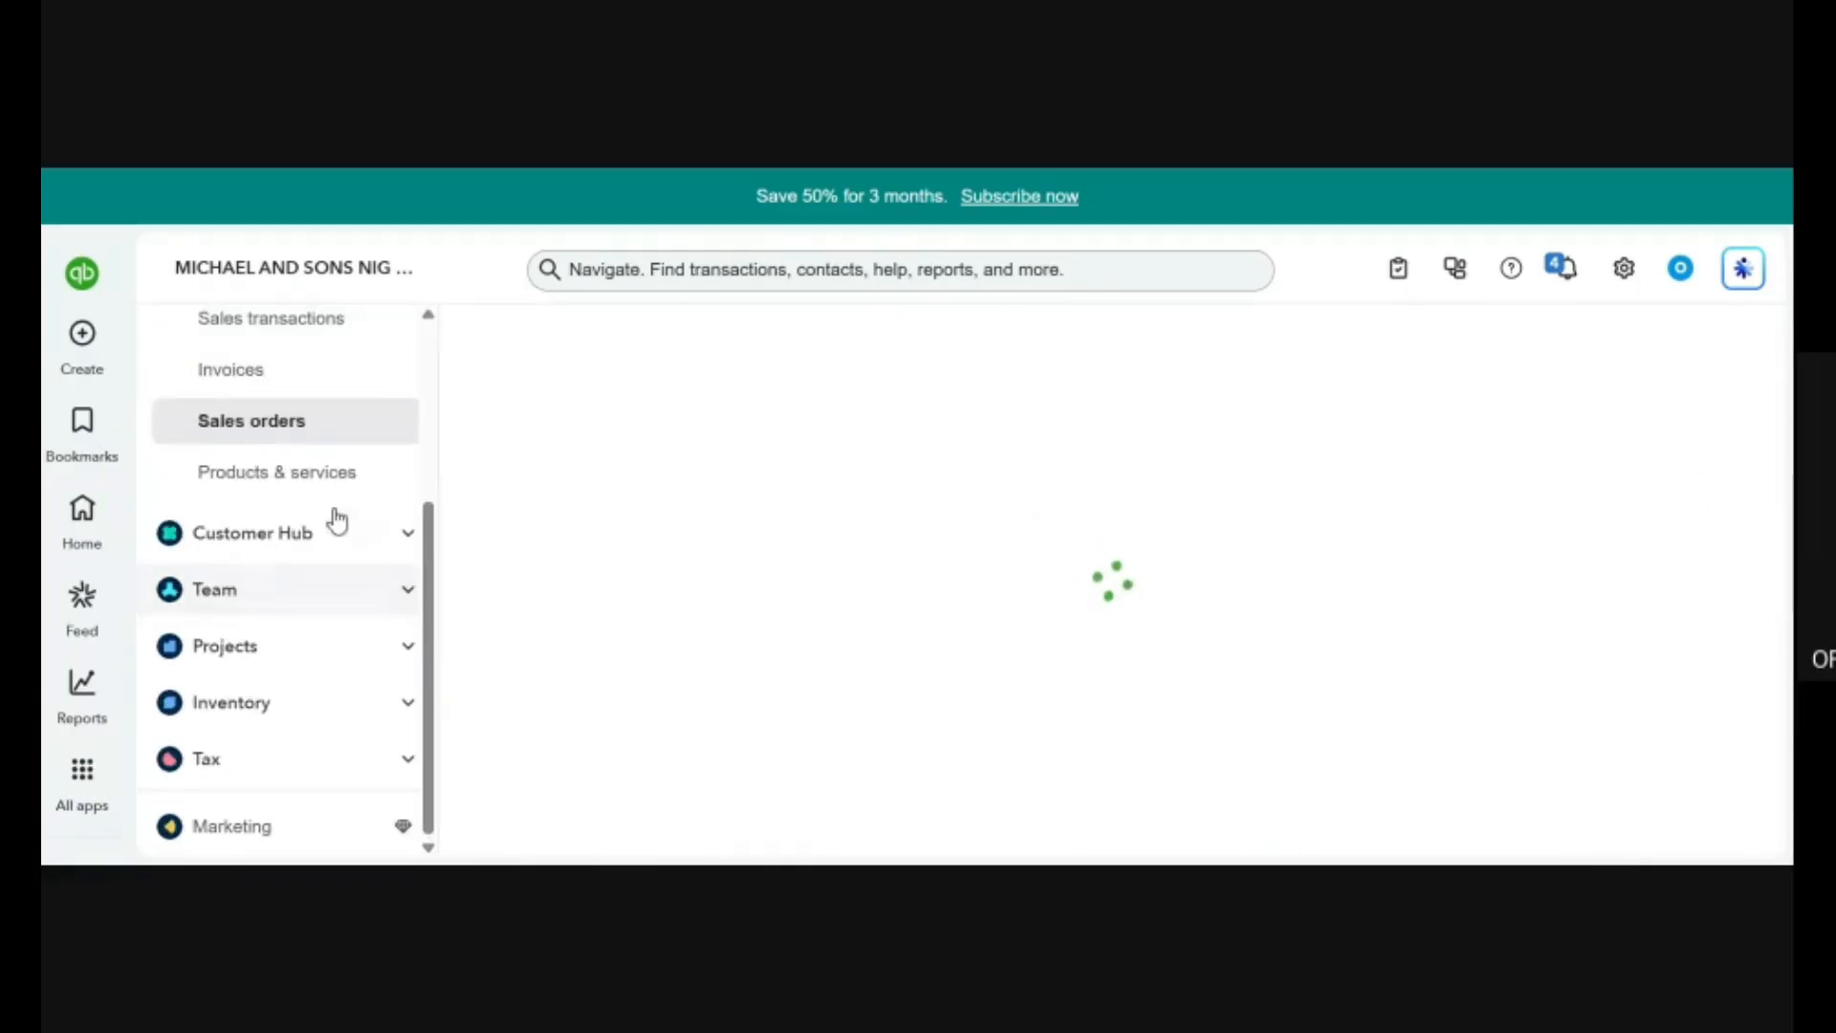
left_click(304, 490)
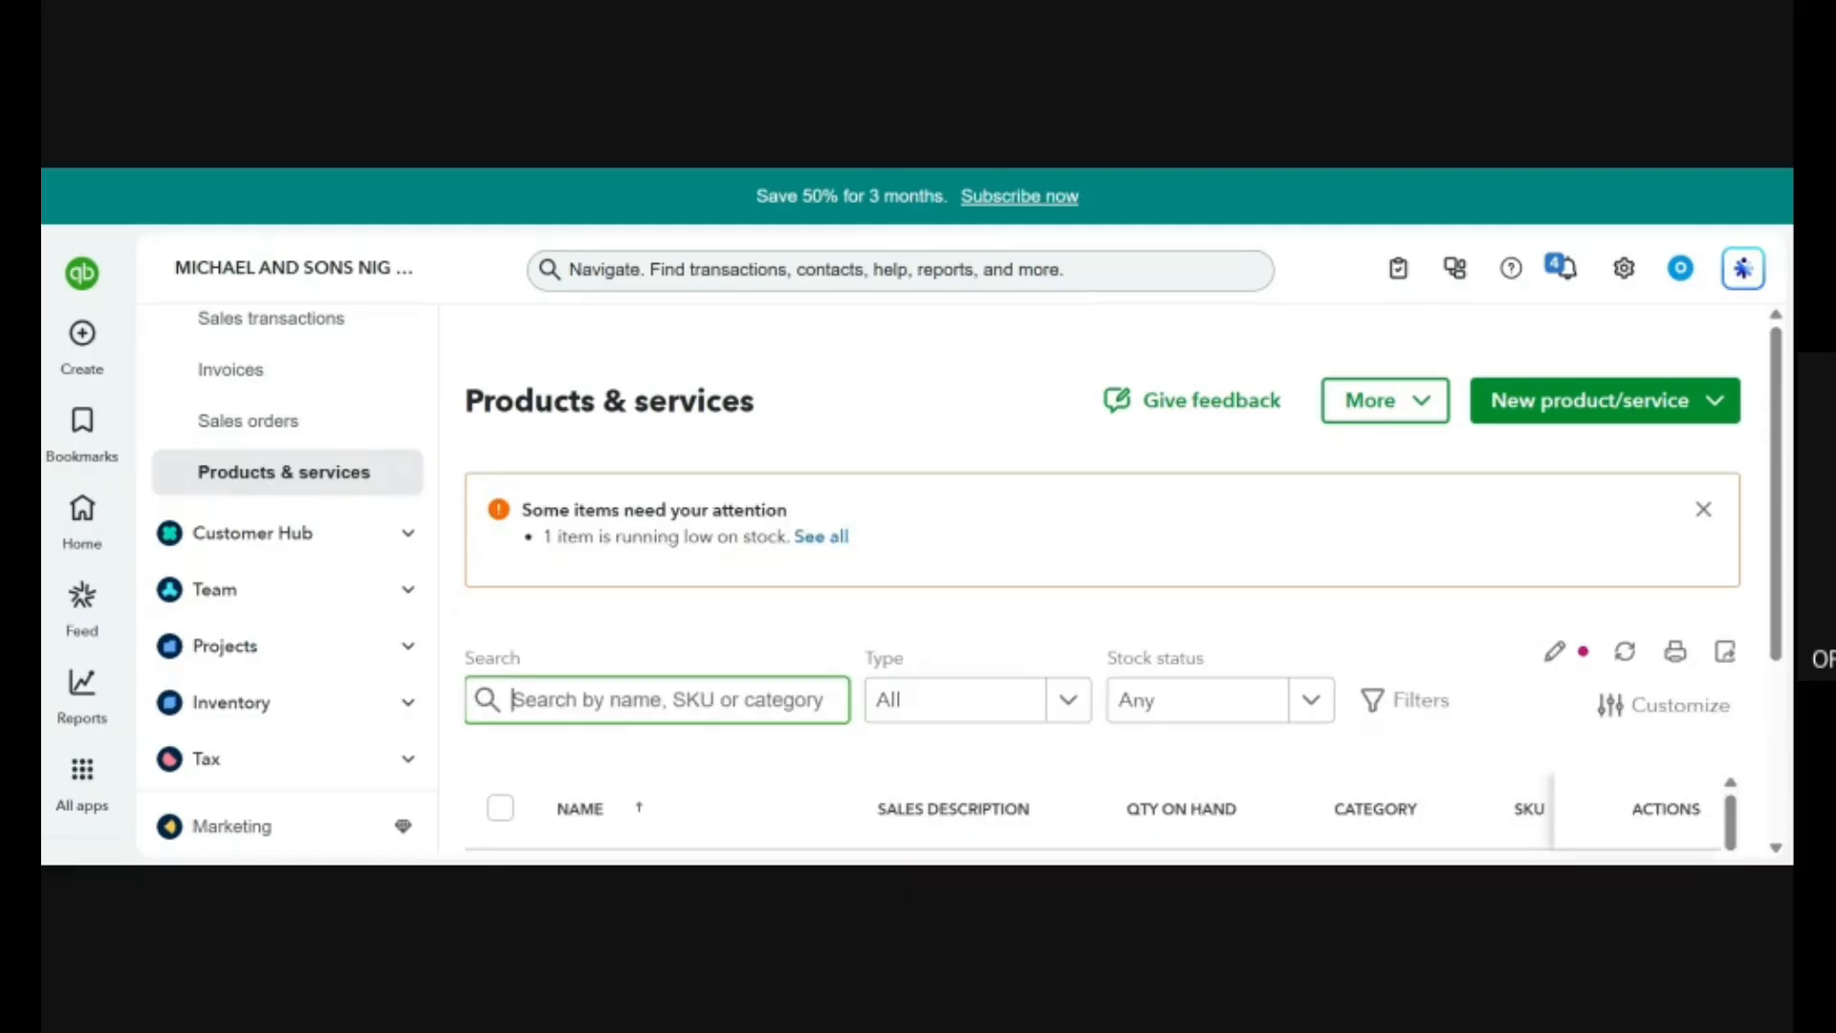
scroll(325, 390, "up", 3)
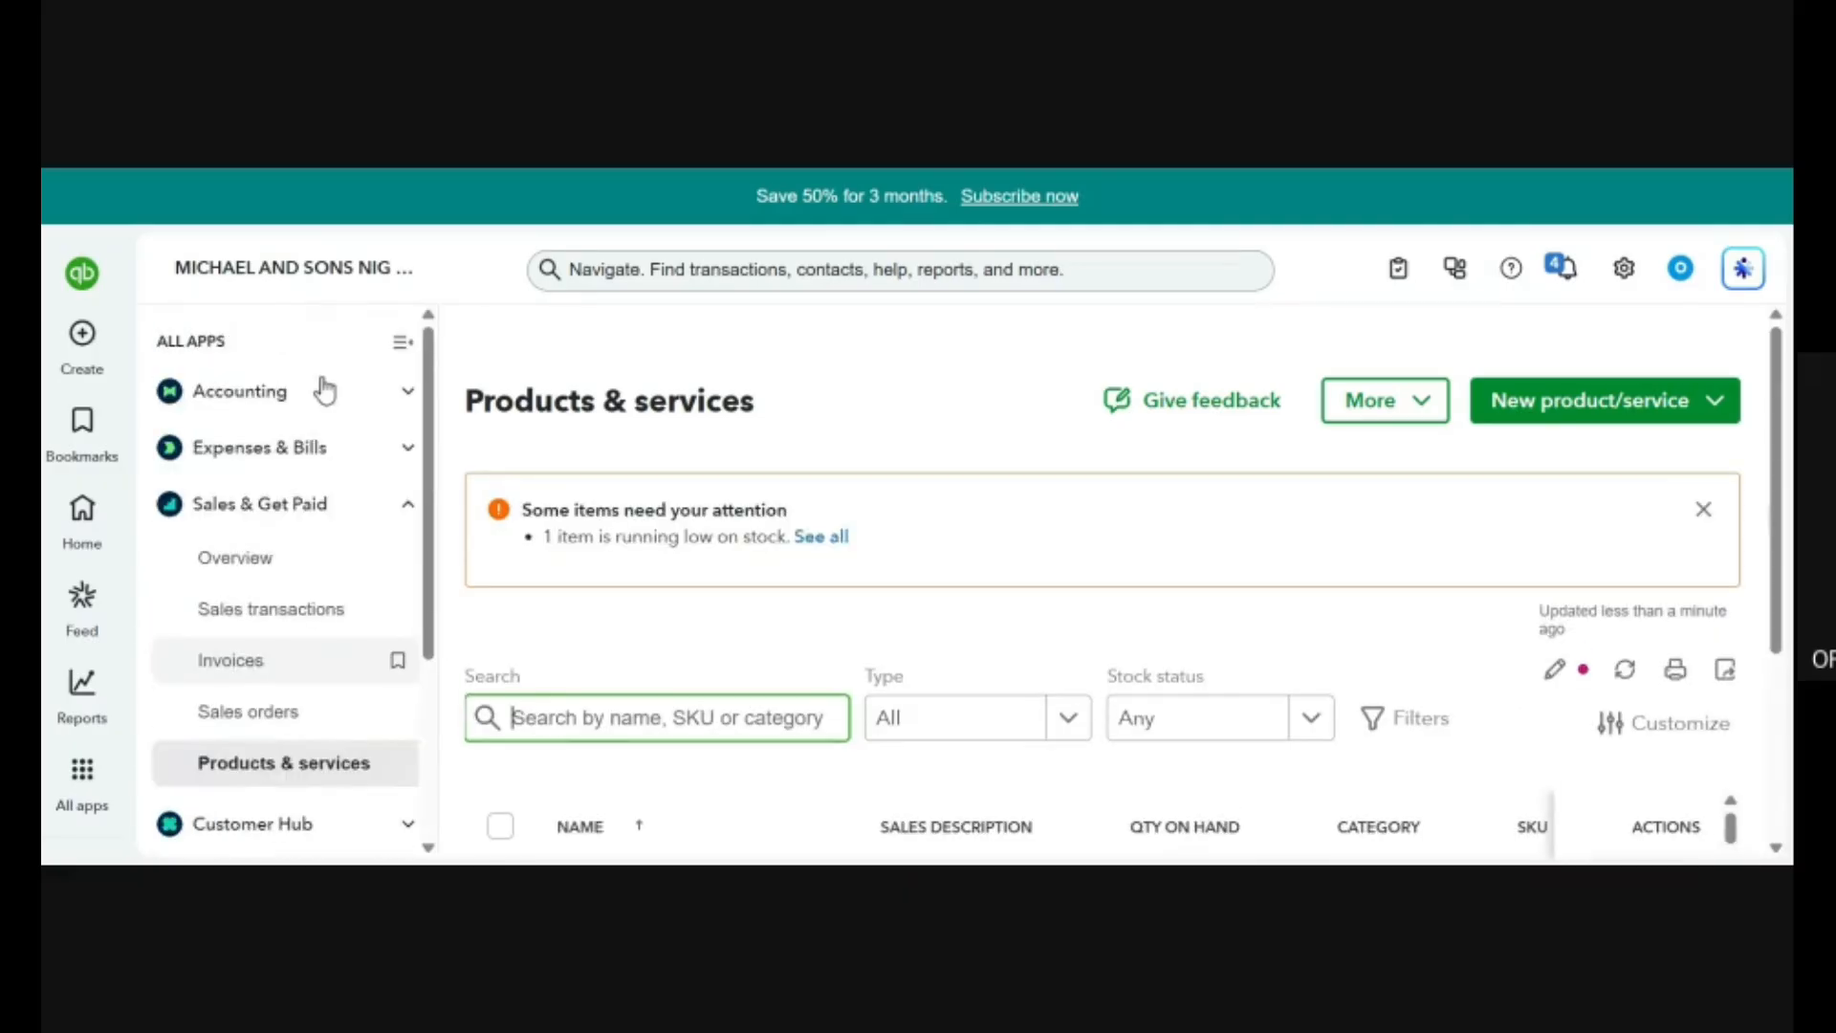
Collapse Sales & Get Paid and open the Customer Hub overview to examine its customers funnel and summary cards.
left_click(333, 507)
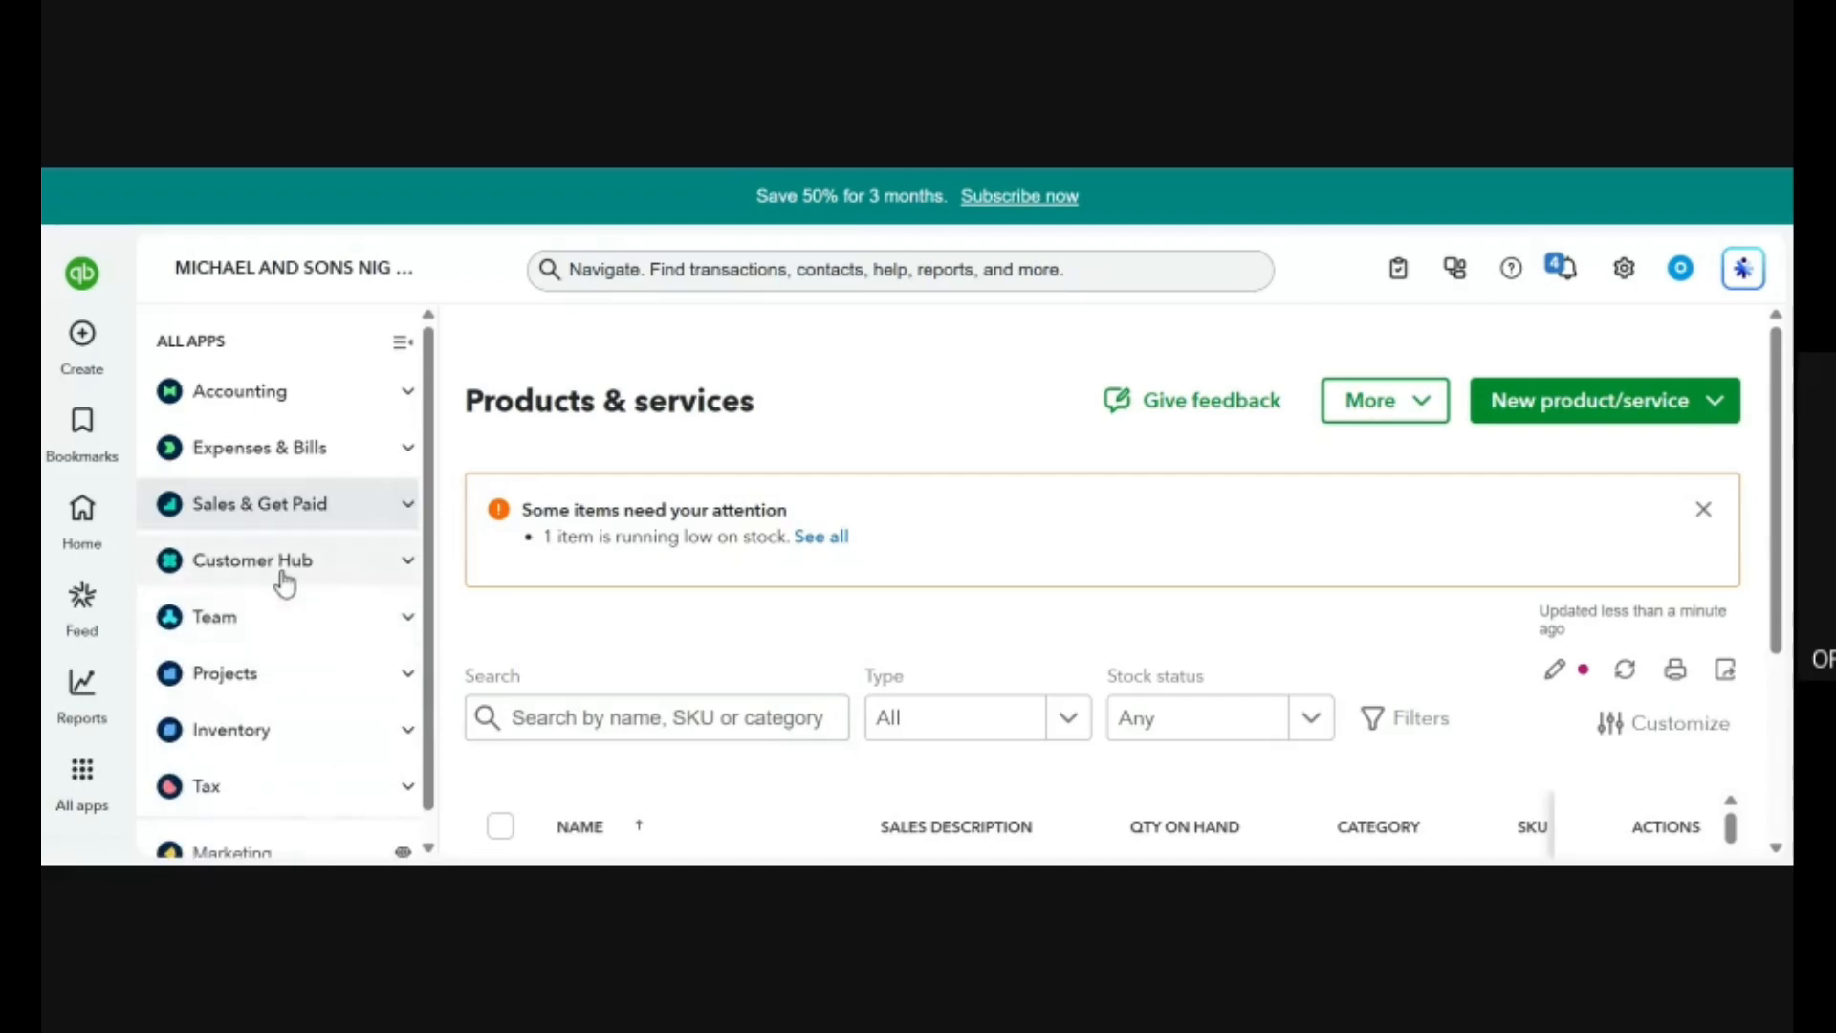
left_click(283, 573)
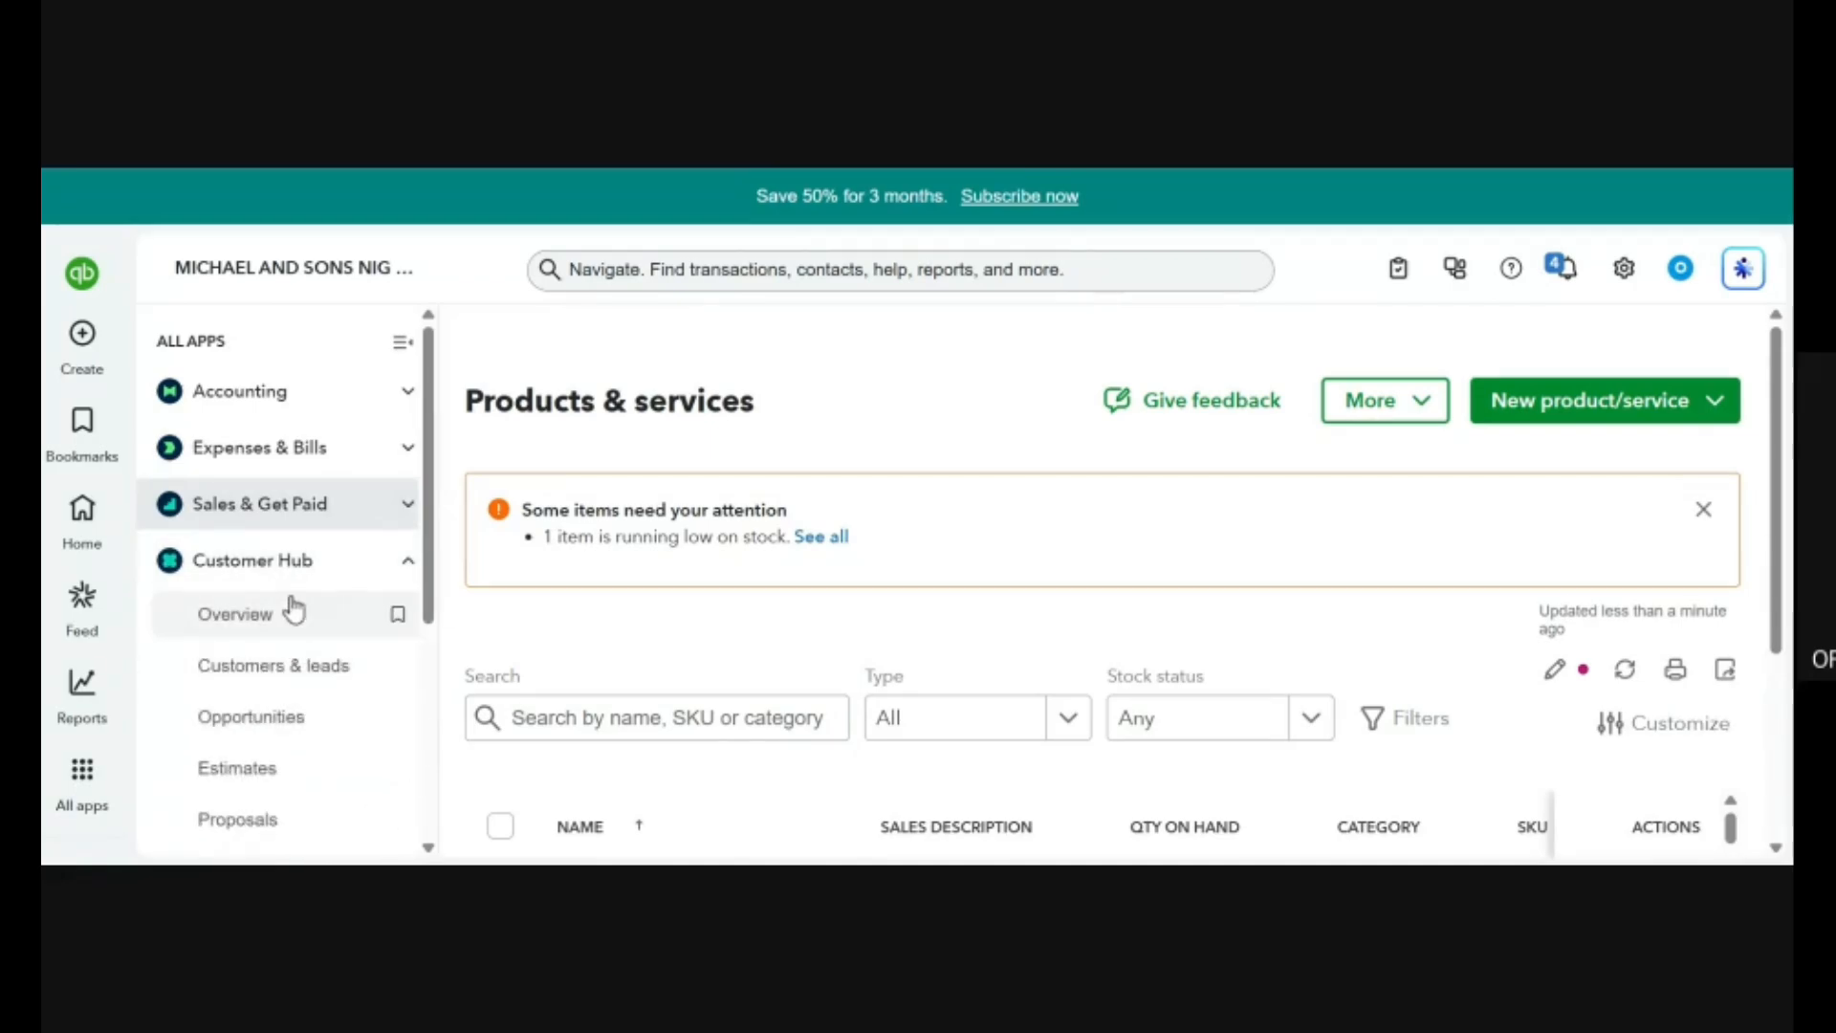
left_click(307, 621)
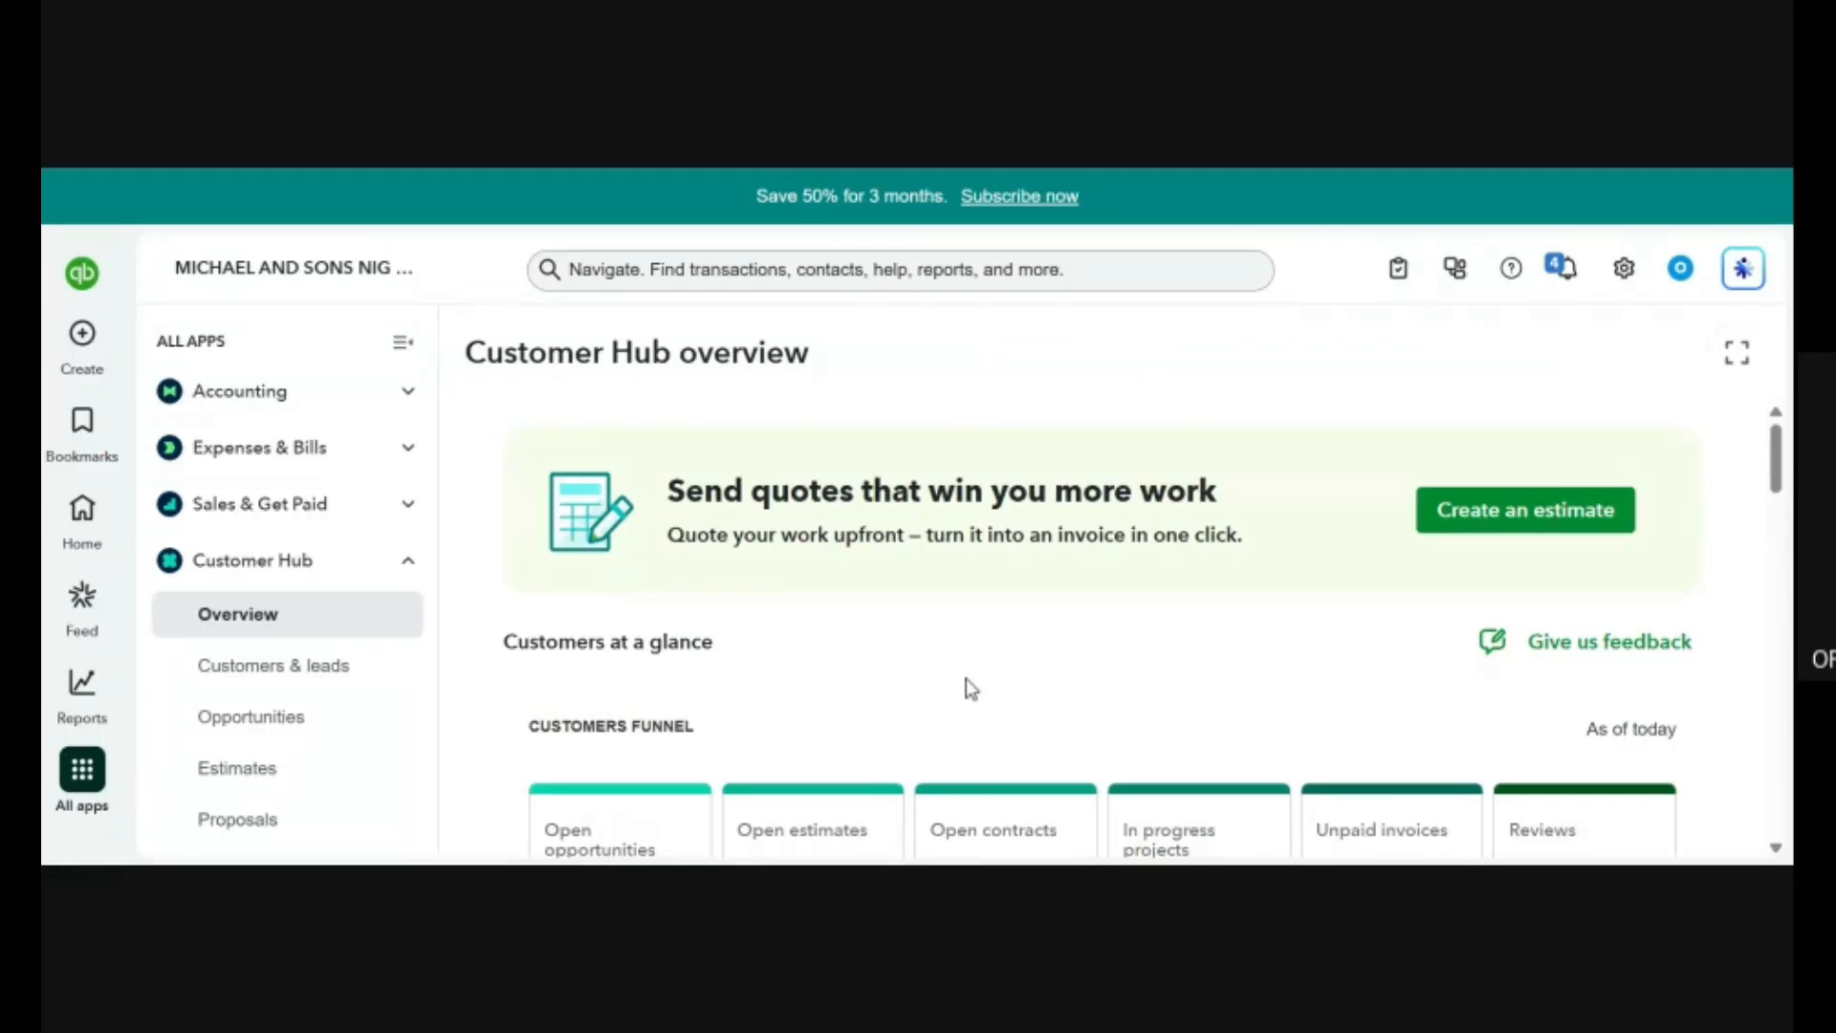
scroll(956, 631, "down", 2)
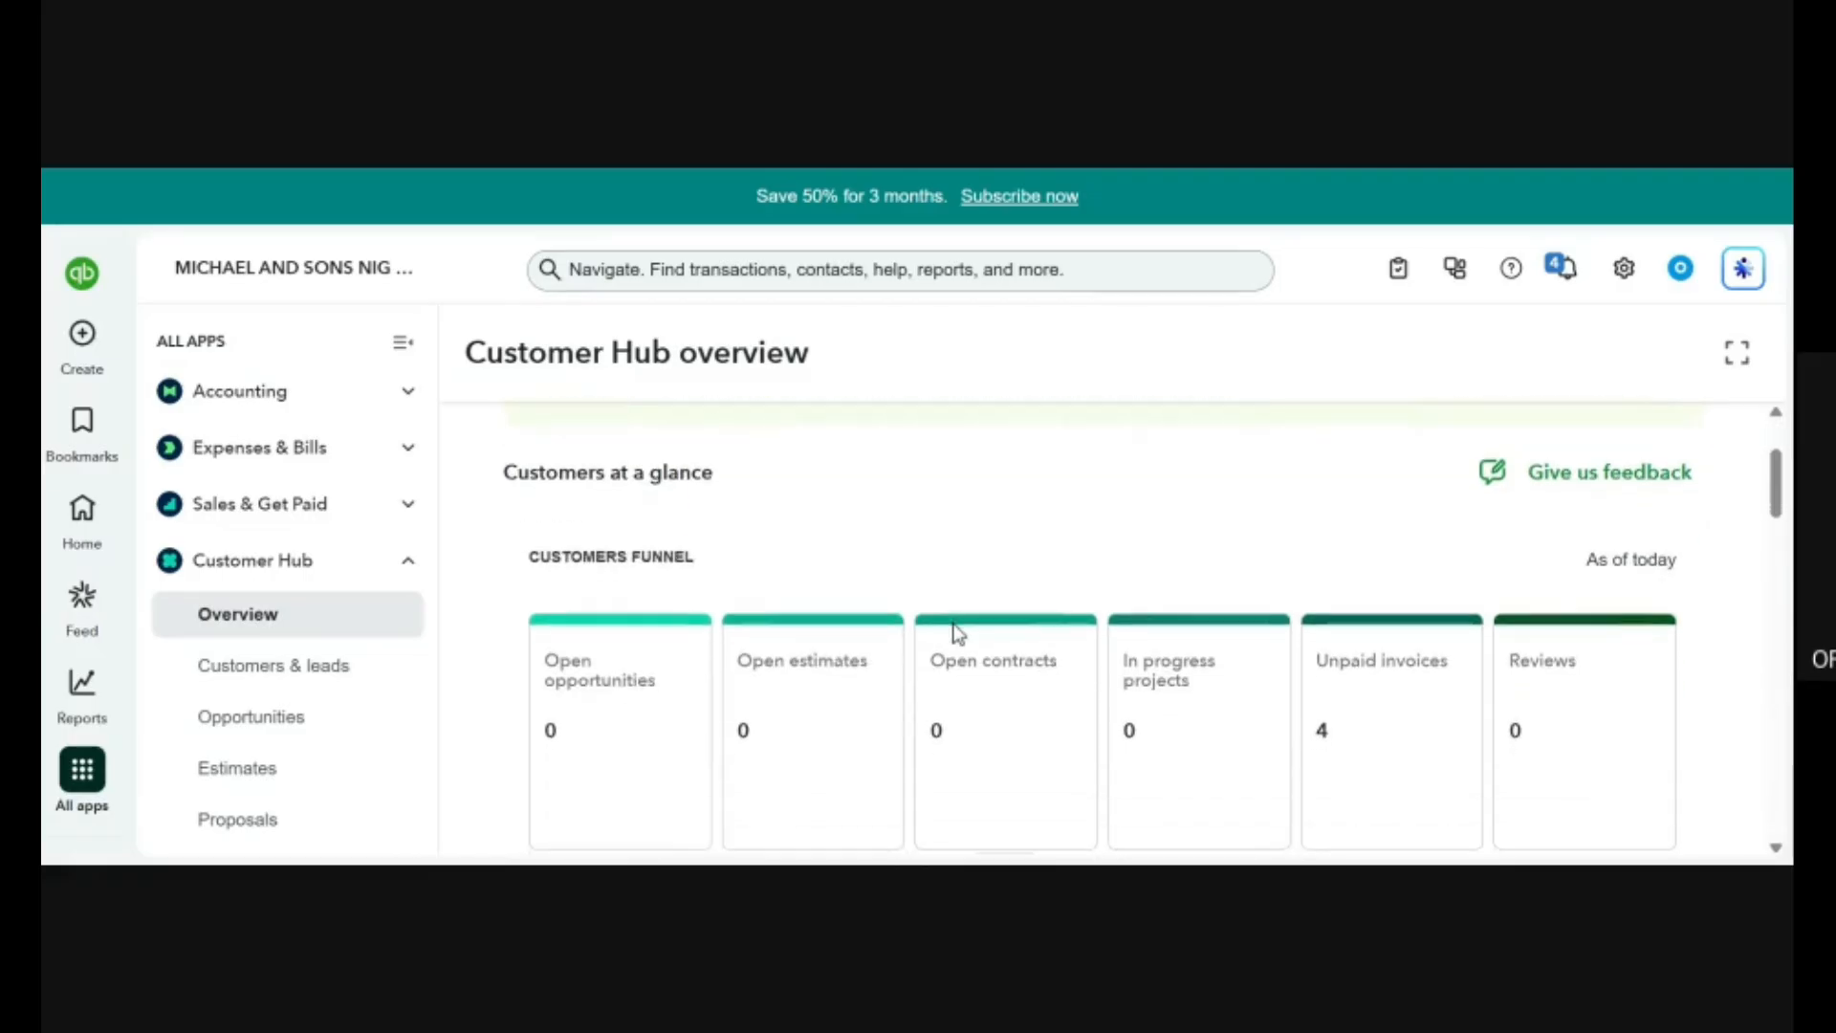
scroll(957, 633, "down", 3)
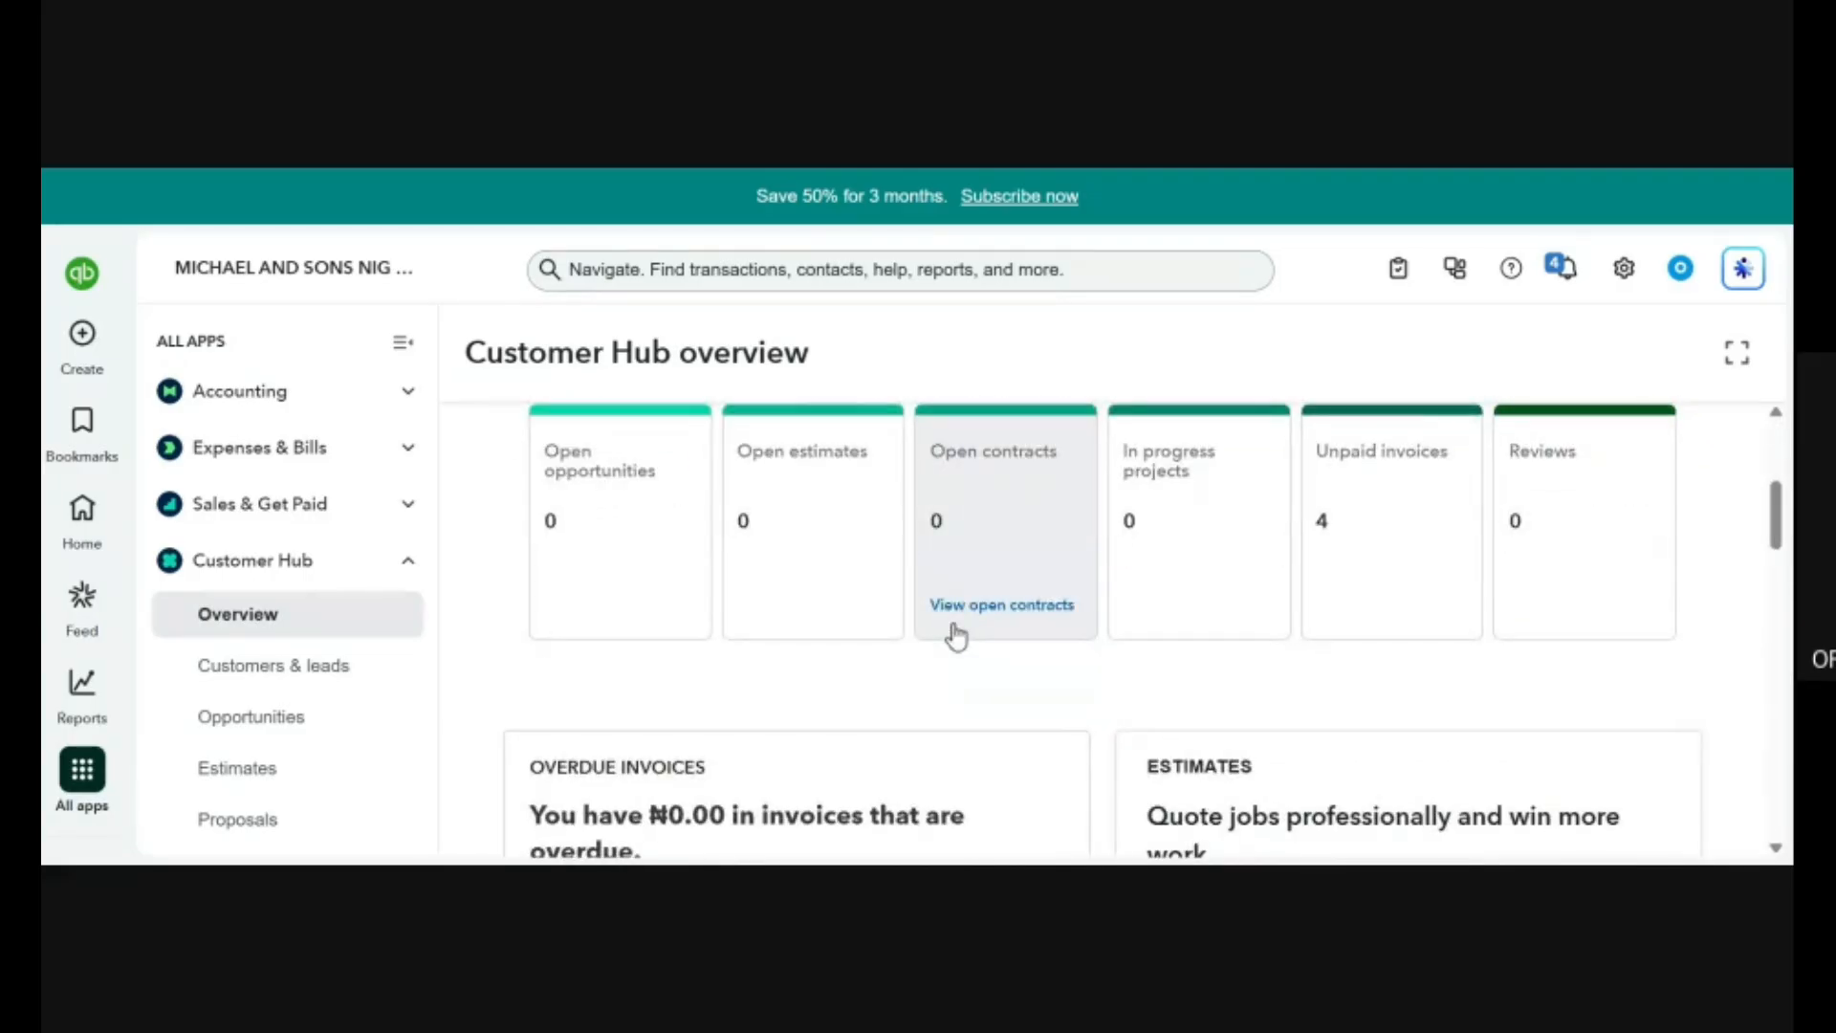
scroll(956, 633, "up", 3)
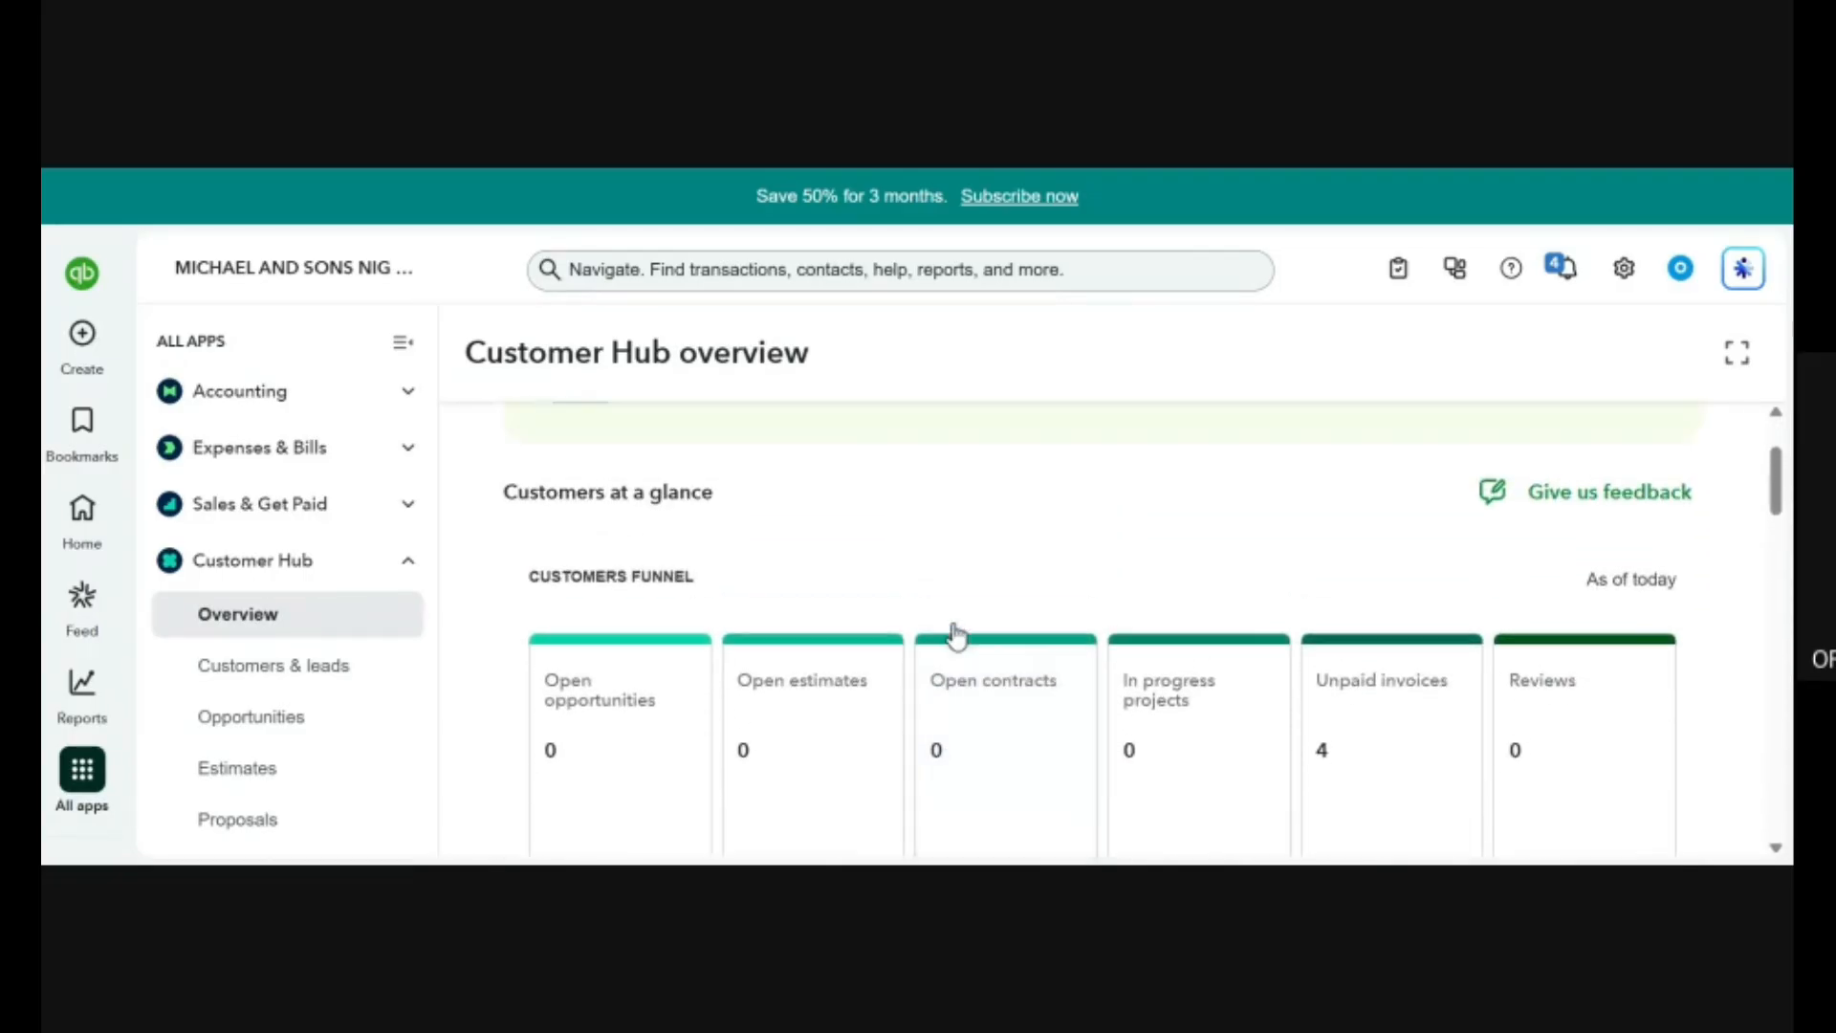
scroll(1087, 571, "up", 2)
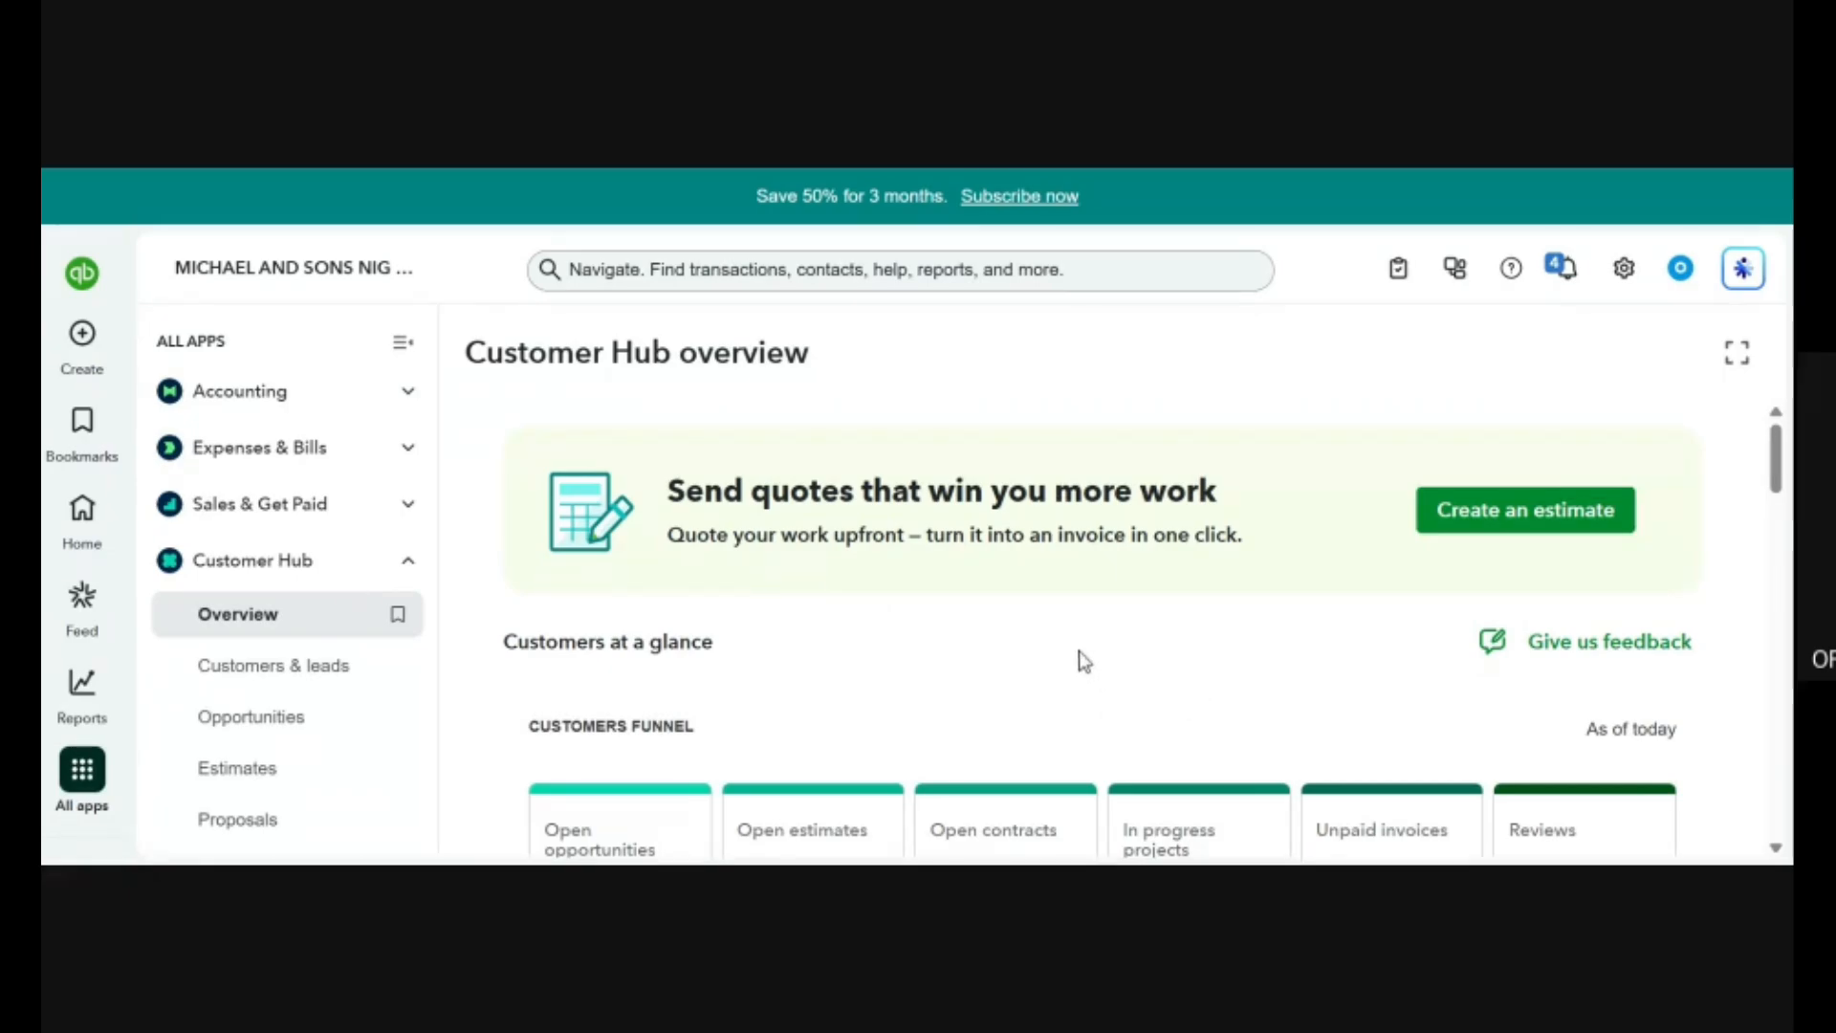
Start a new estimate from the Customer Hub overview and look over its header, customer, date, product line and total fields.
scroll(1080, 658, "down", 2)
scroll(1079, 651, "up", 2)
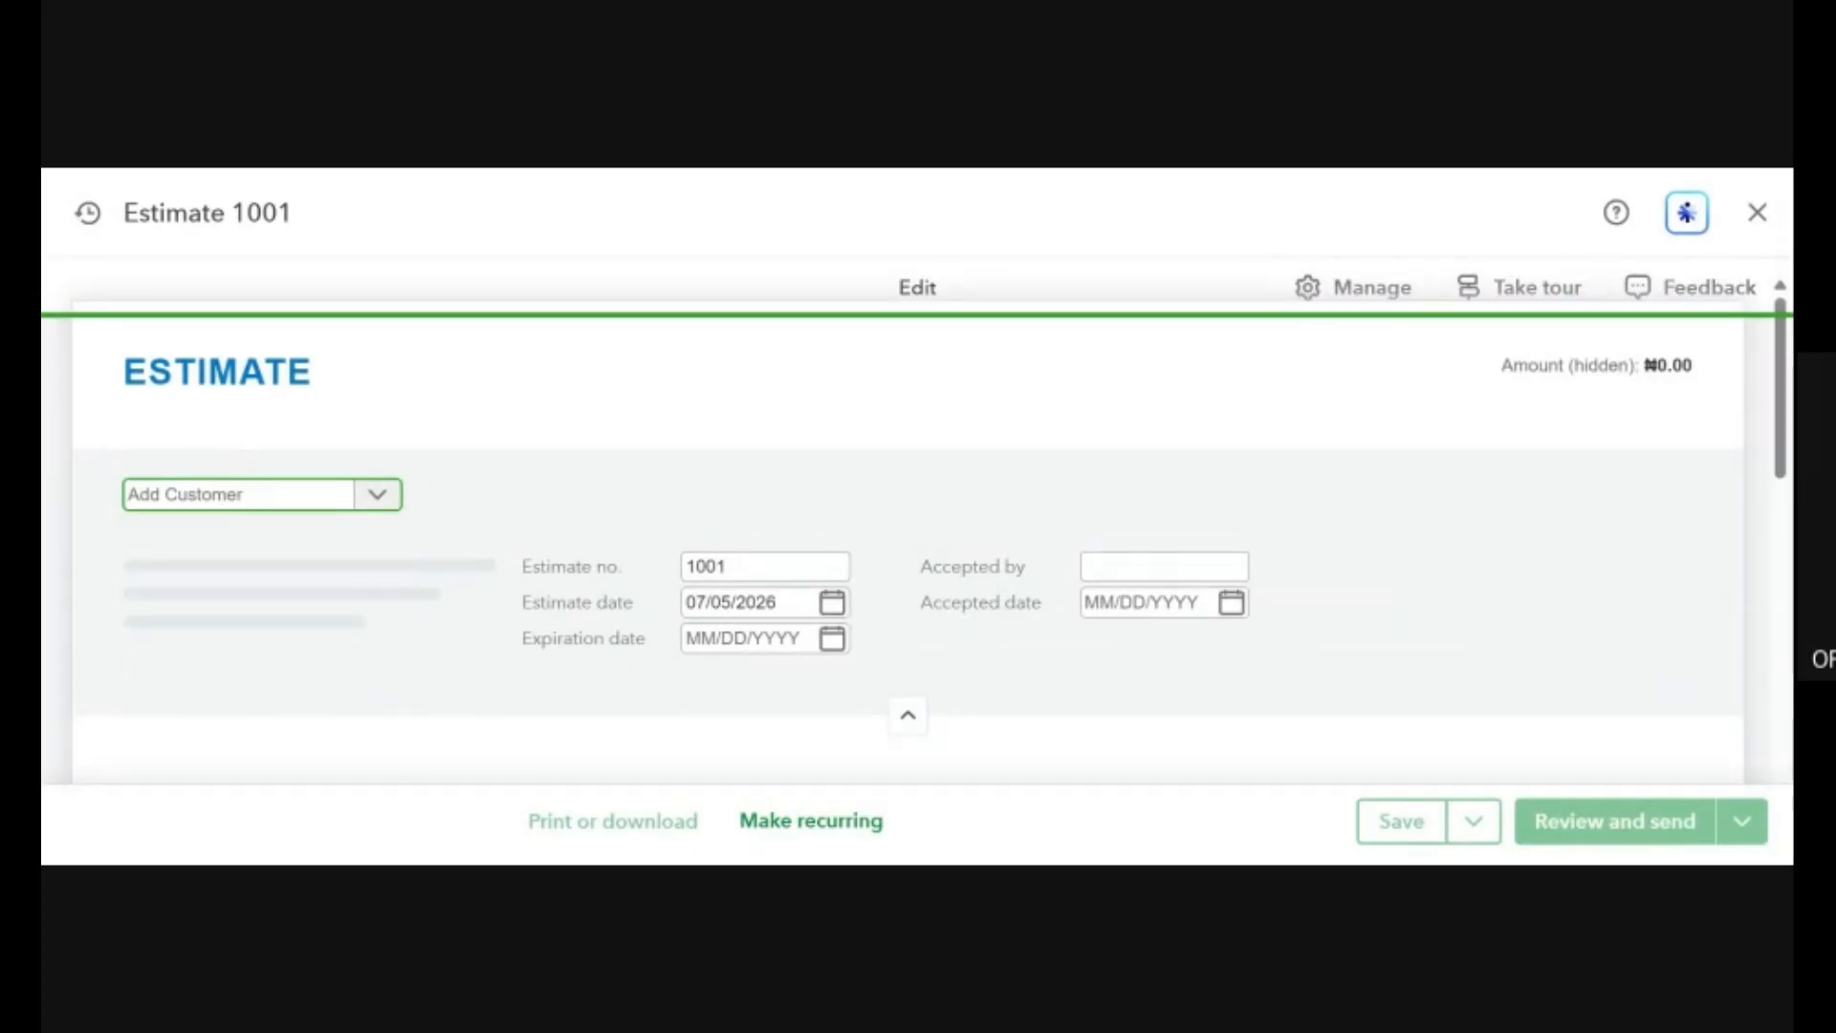
scroll(1340, 650, "down", 3)
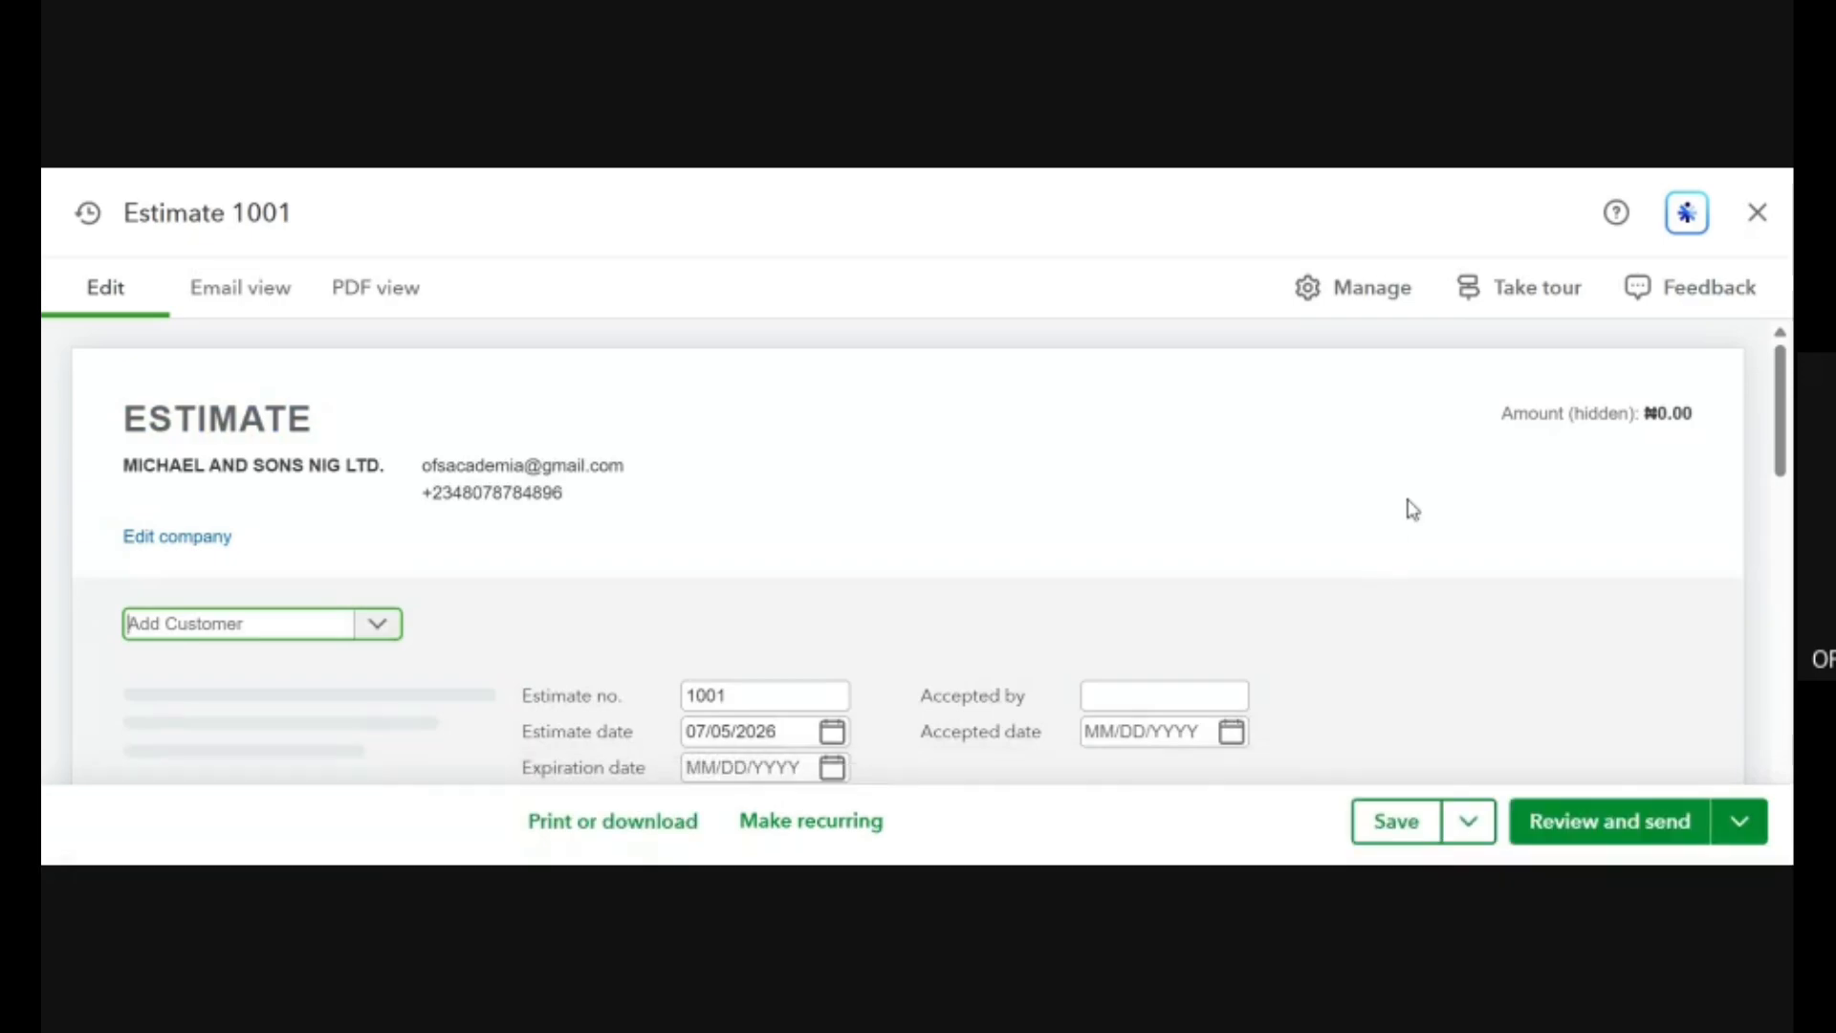
scroll(1405, 508, "down", 5)
scroll(1413, 509, "up", 1)
left_click(1407, 508)
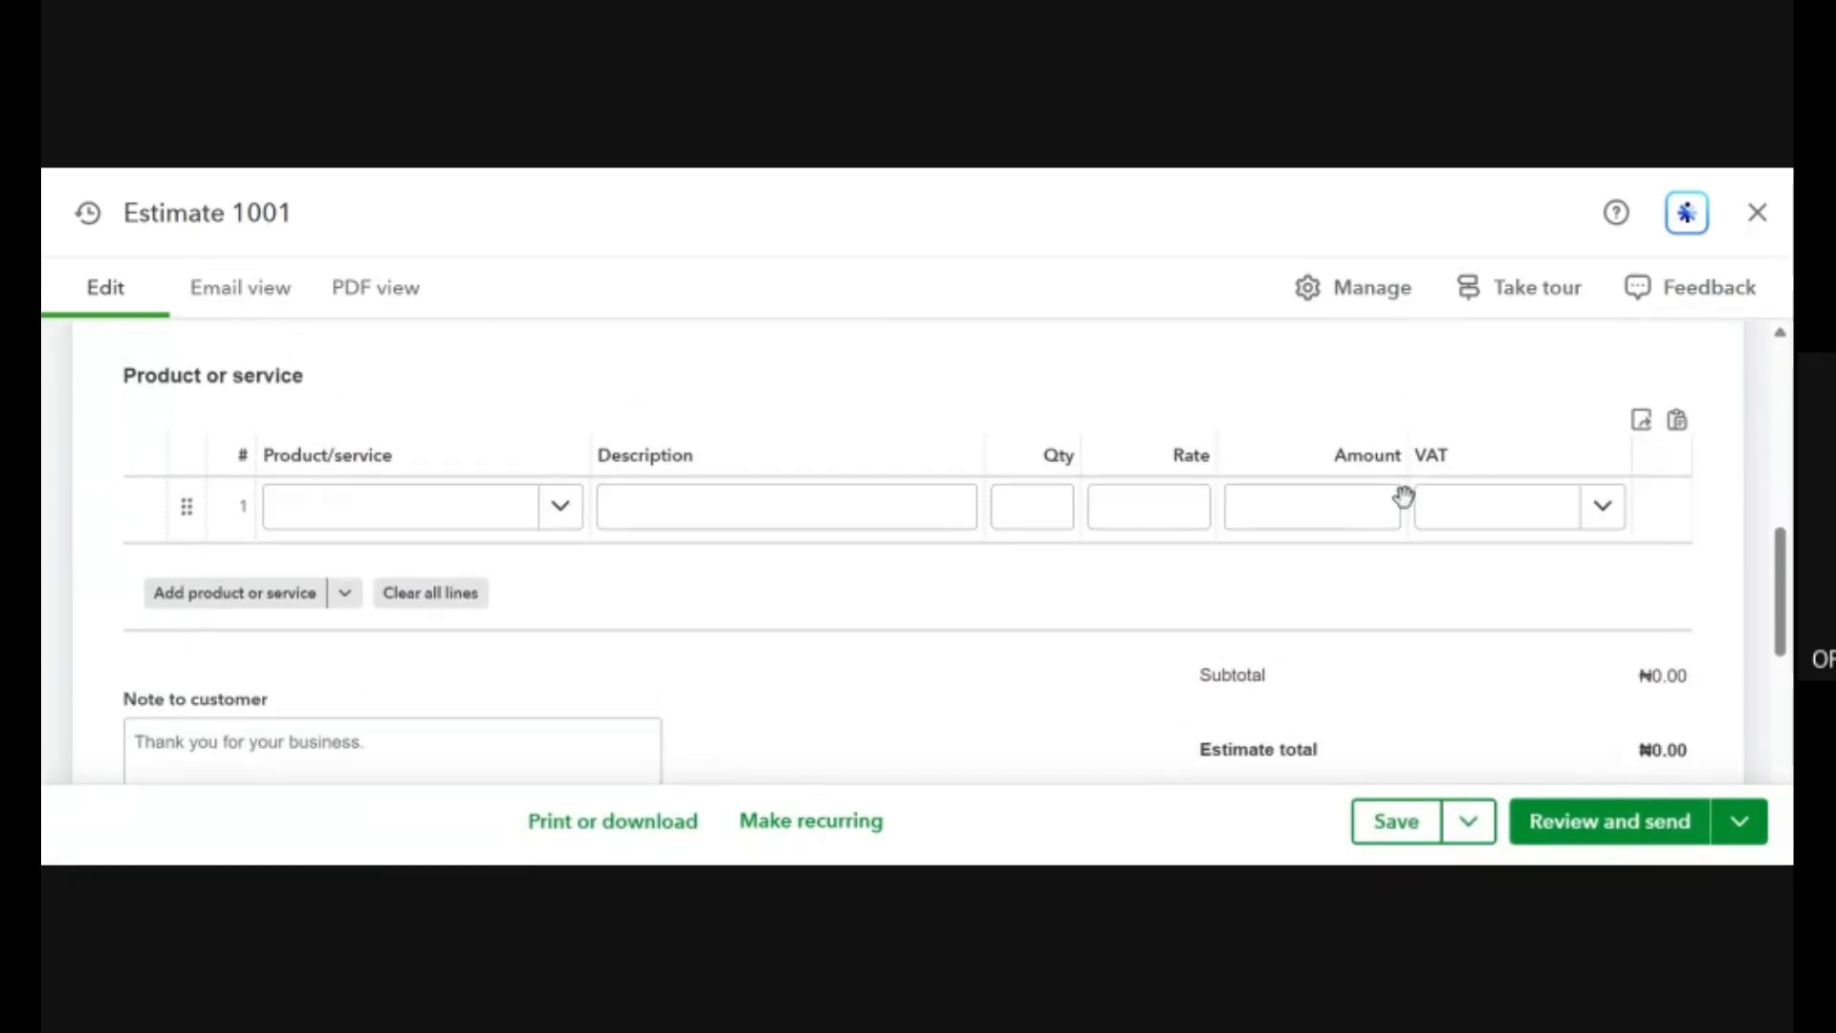
scroll(1404, 495, "up", 3)
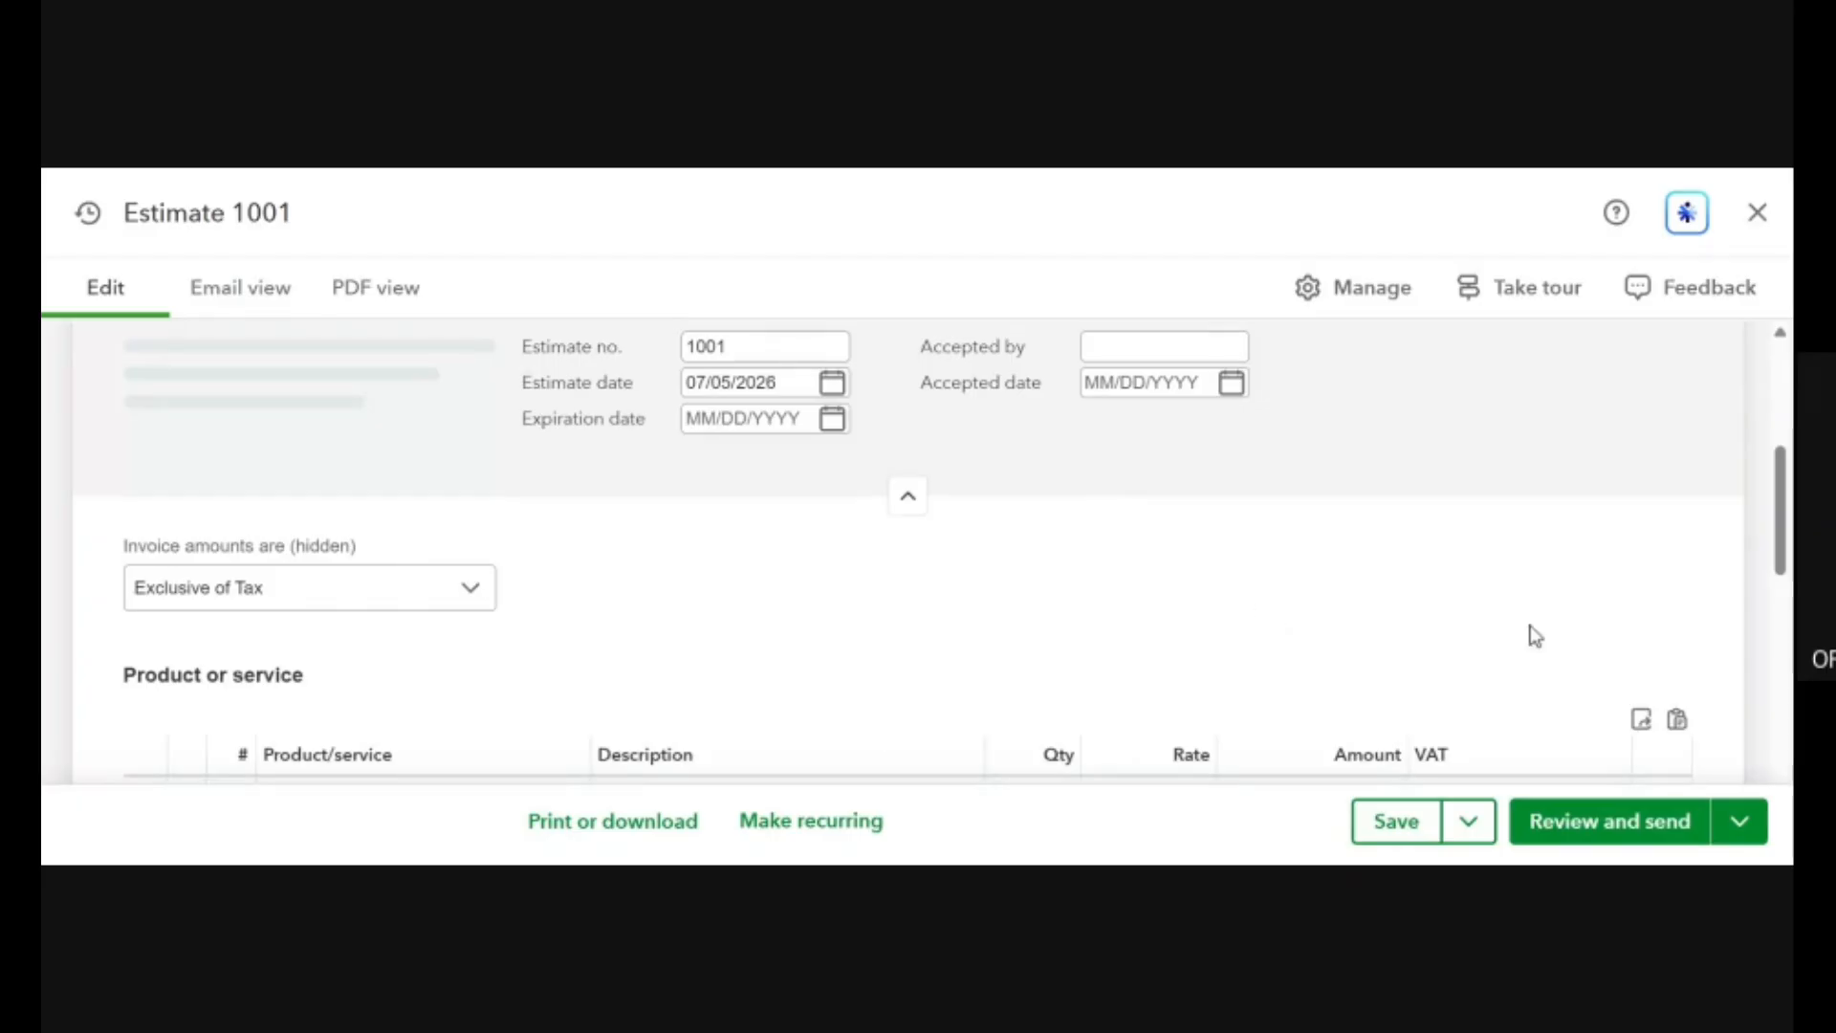
scroll(1244, 604, "down", 1)
scroll(1244, 604, "down", 3)
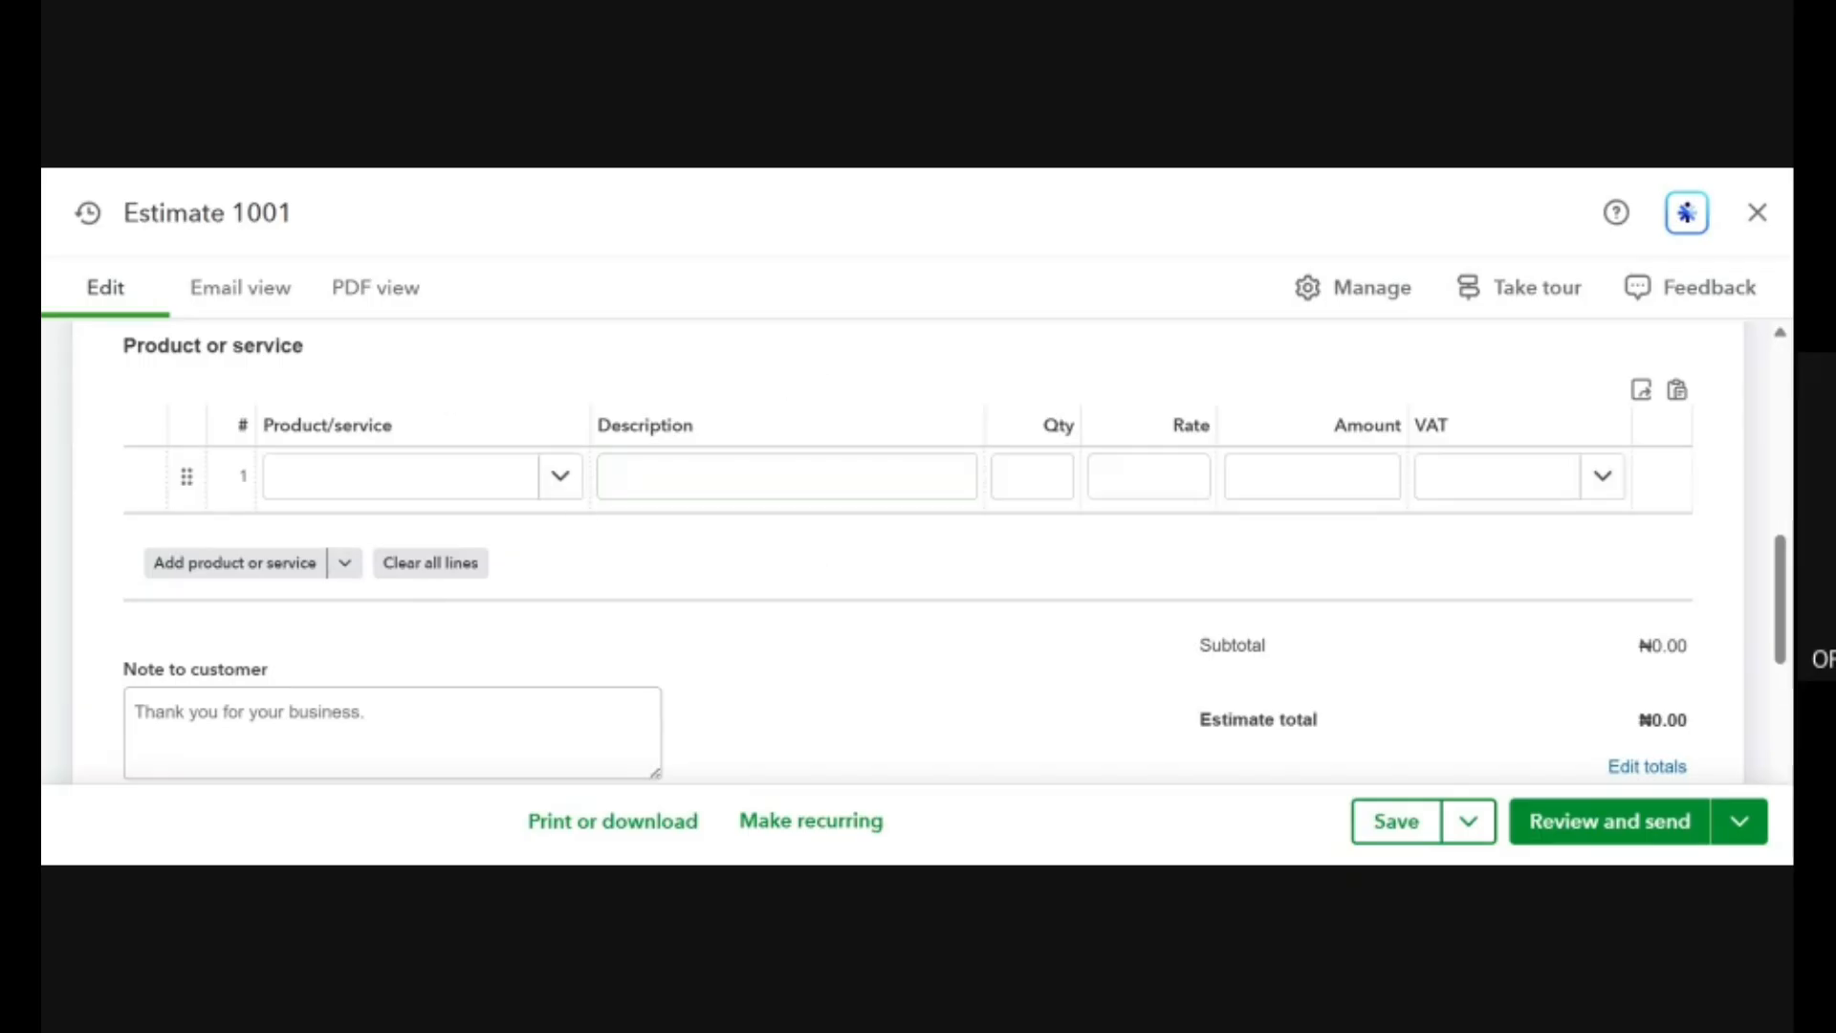
scroll(448, 400, "up", 6)
scroll(817, 483, "down", 1)
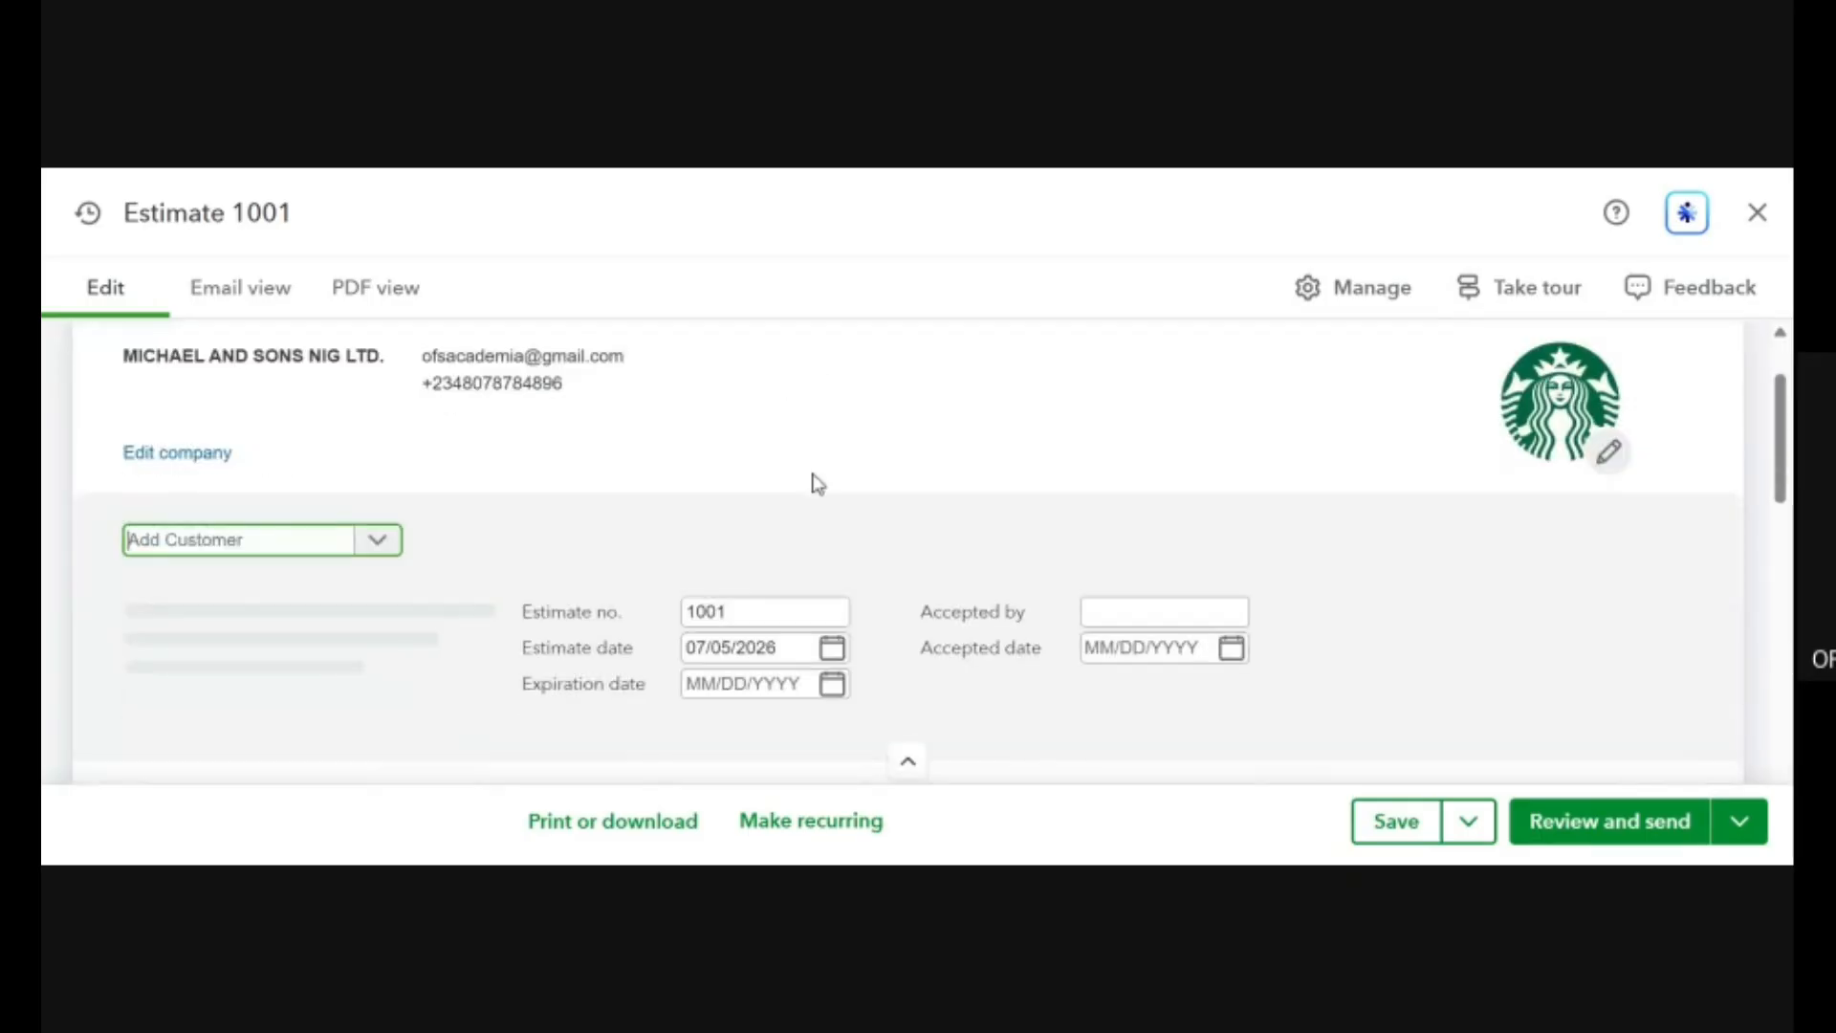
Browse the customer list on the estimate and select the customer of Kolupaev Whole Sale.
left_click(383, 545)
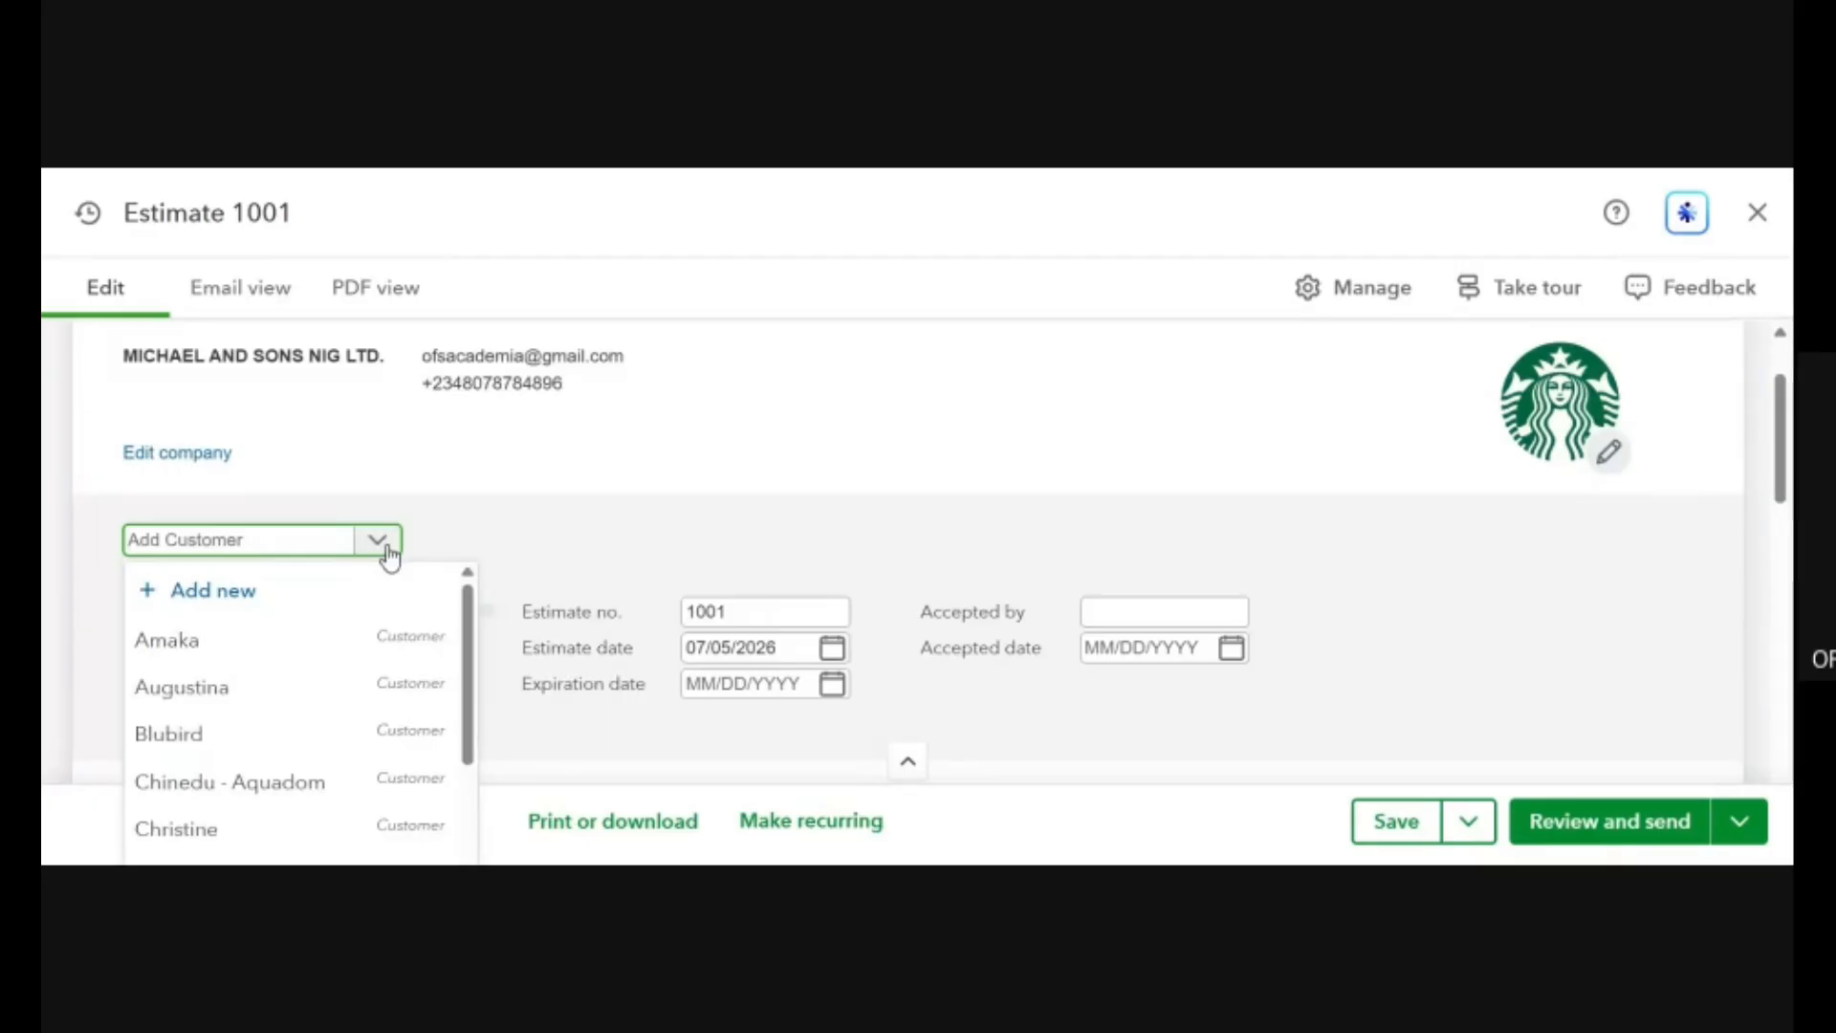
scroll(351, 778, "down", 3)
scroll(354, 779, "up", 3)
left_click(945, 495)
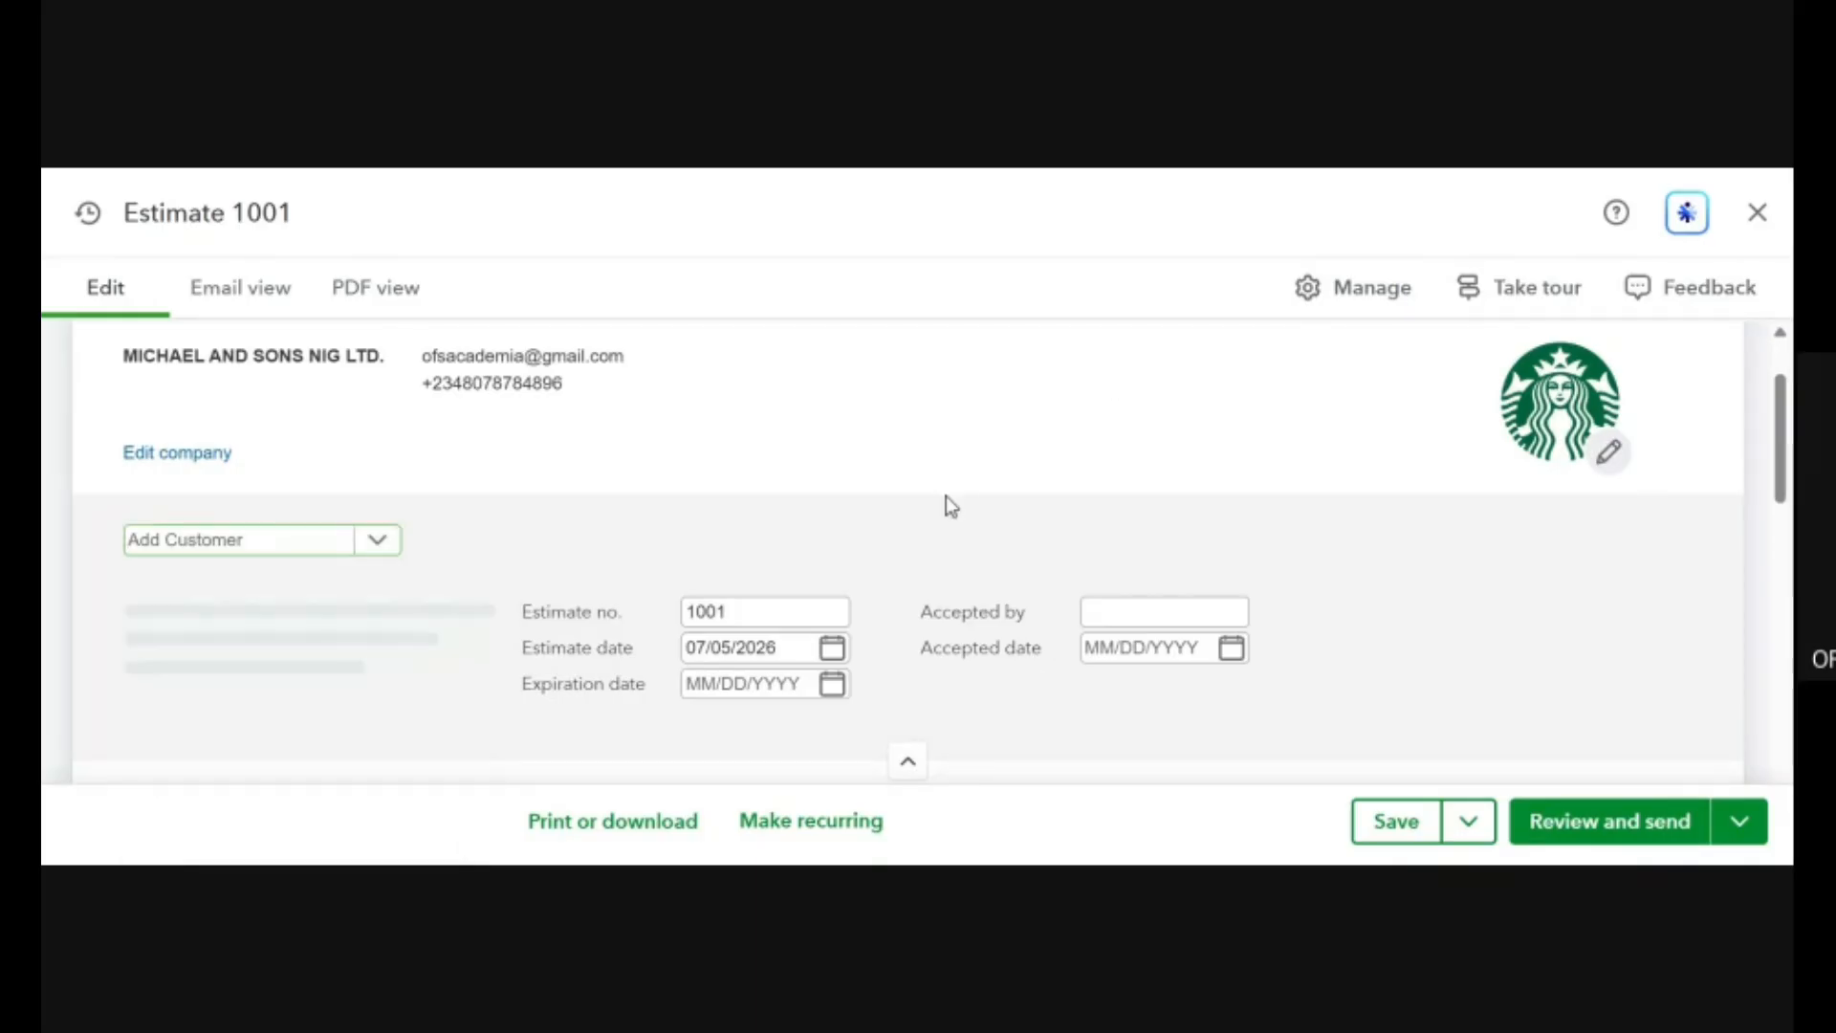
left_click(353, 542)
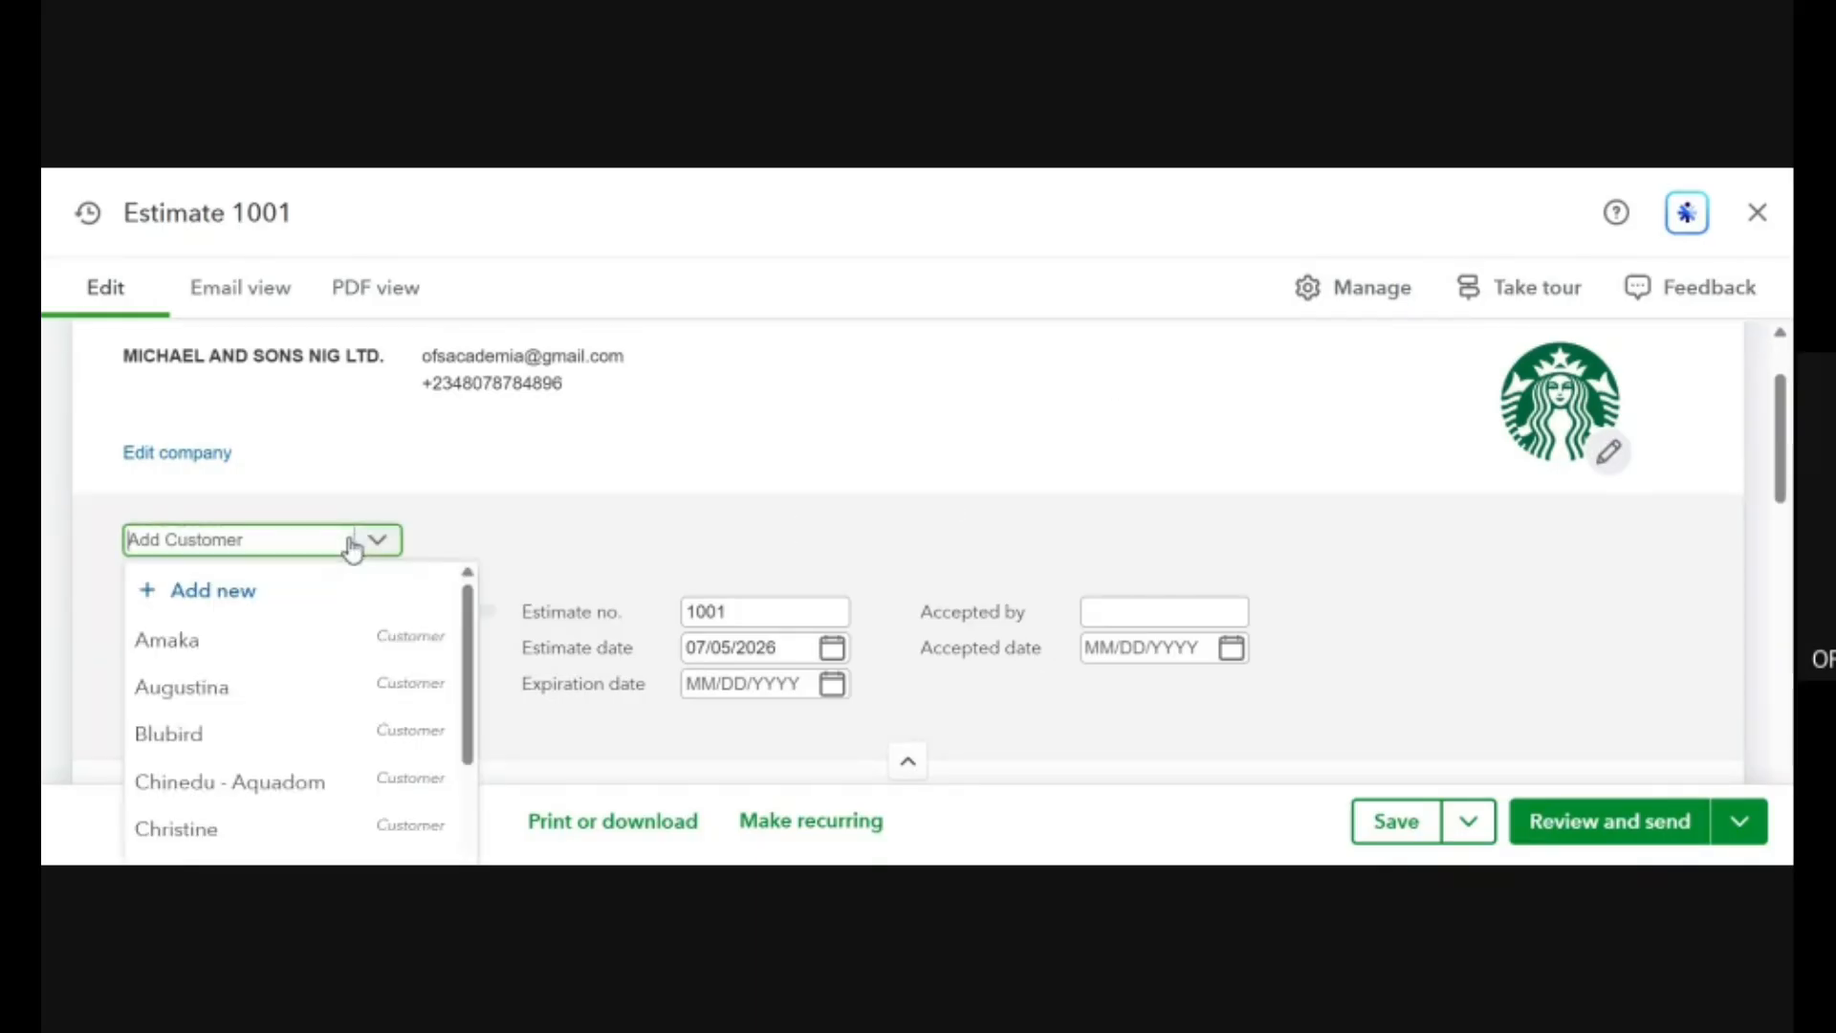
left_click(204, 698)
Add the BEER product HERO to the first line of the estimate's product or service table.
scroll(619, 606, "down", 5)
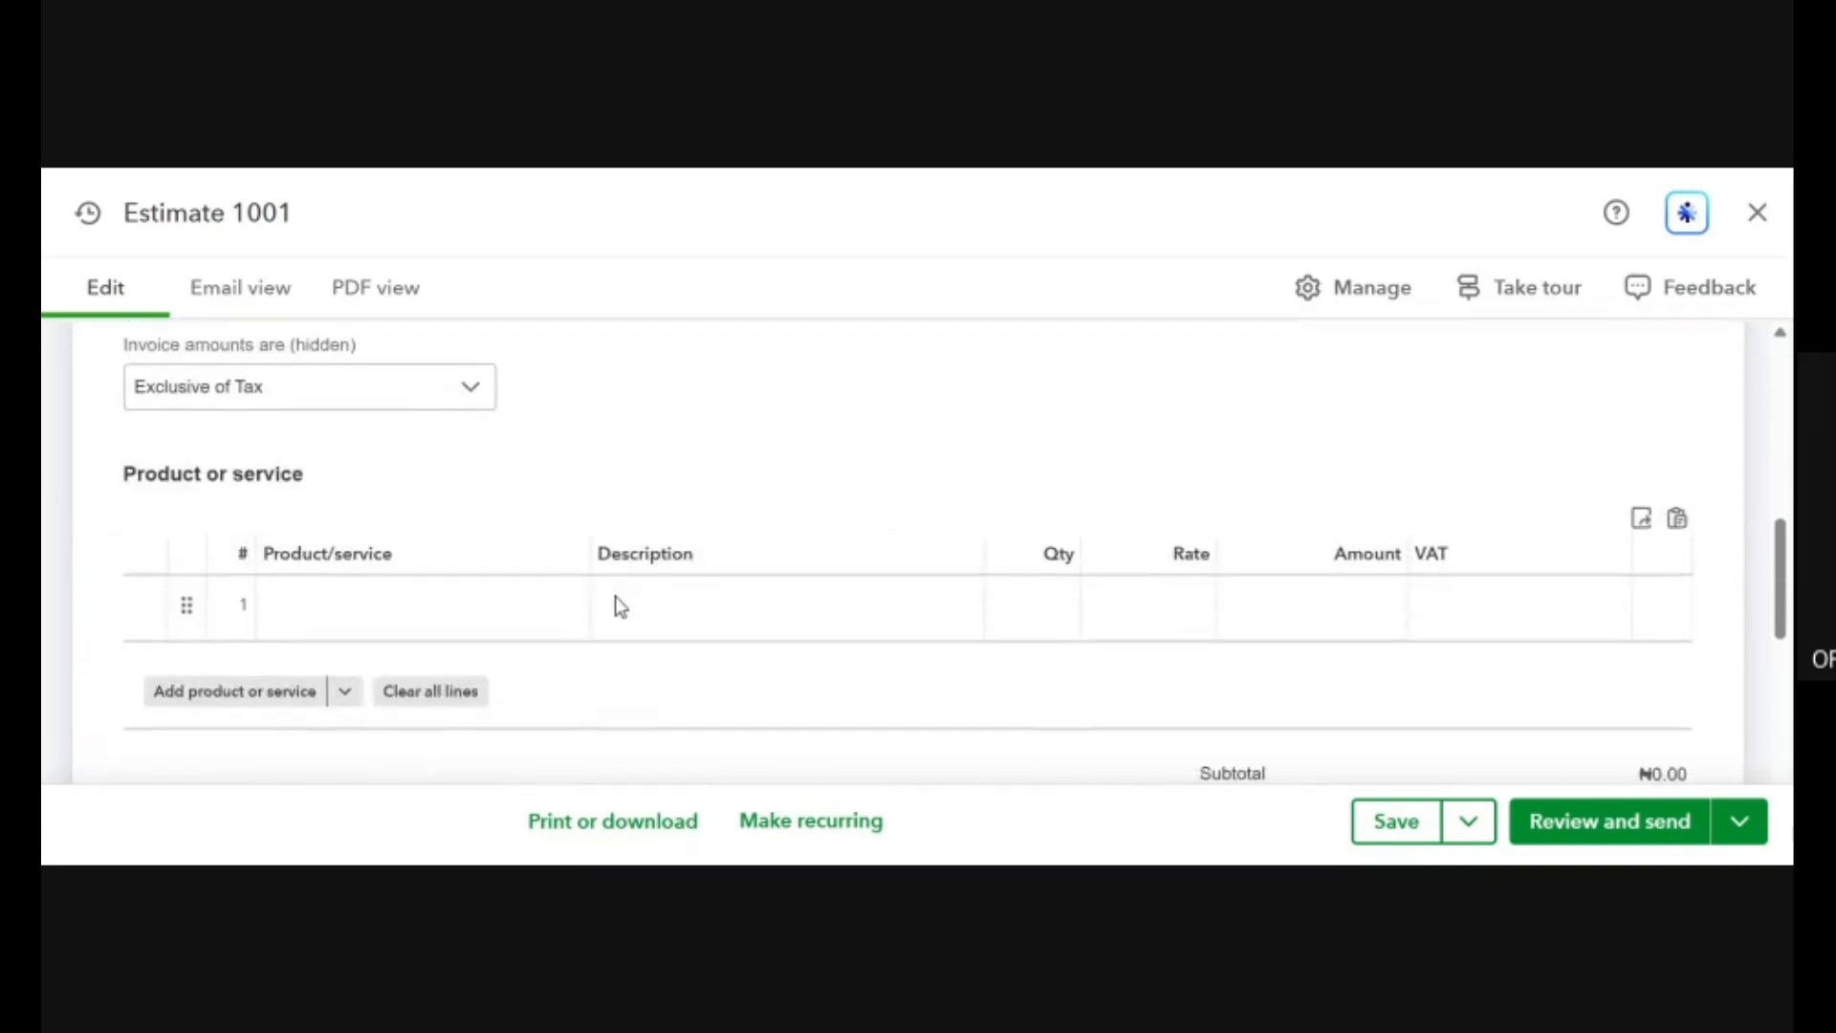
scroll(618, 604, "up", 3)
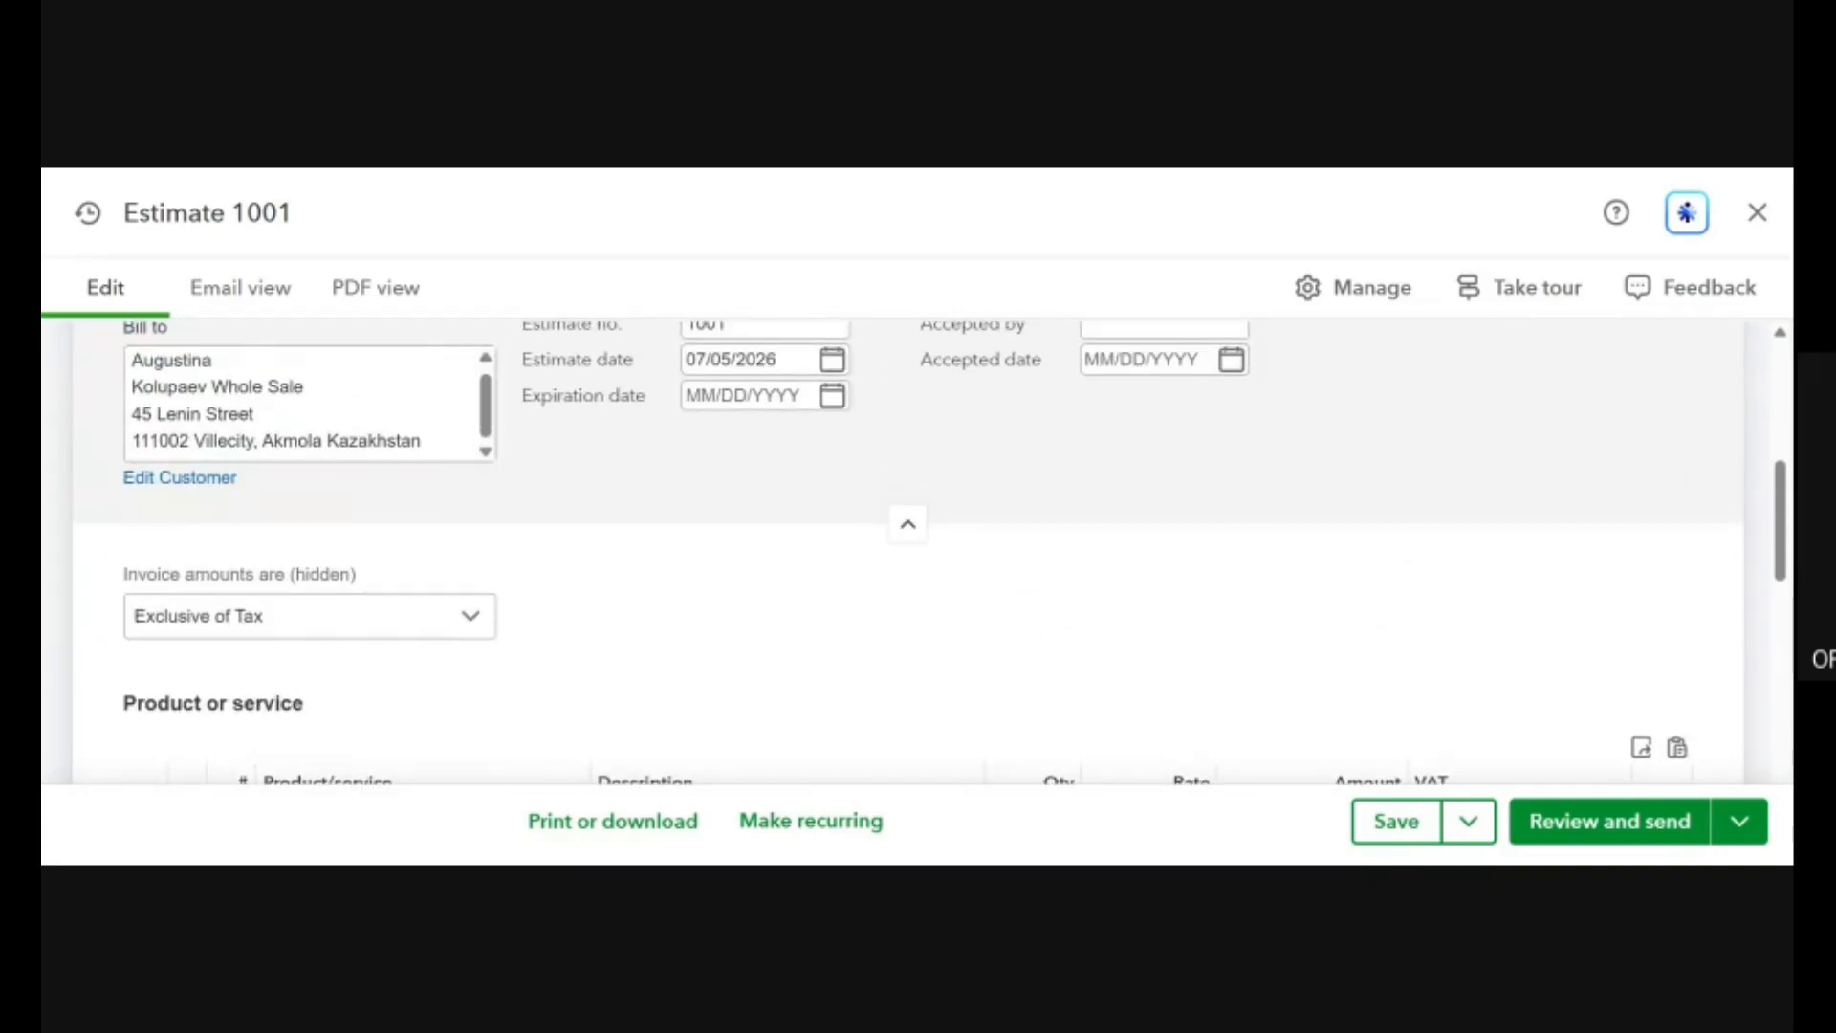
scroll(619, 607, "down", 5)
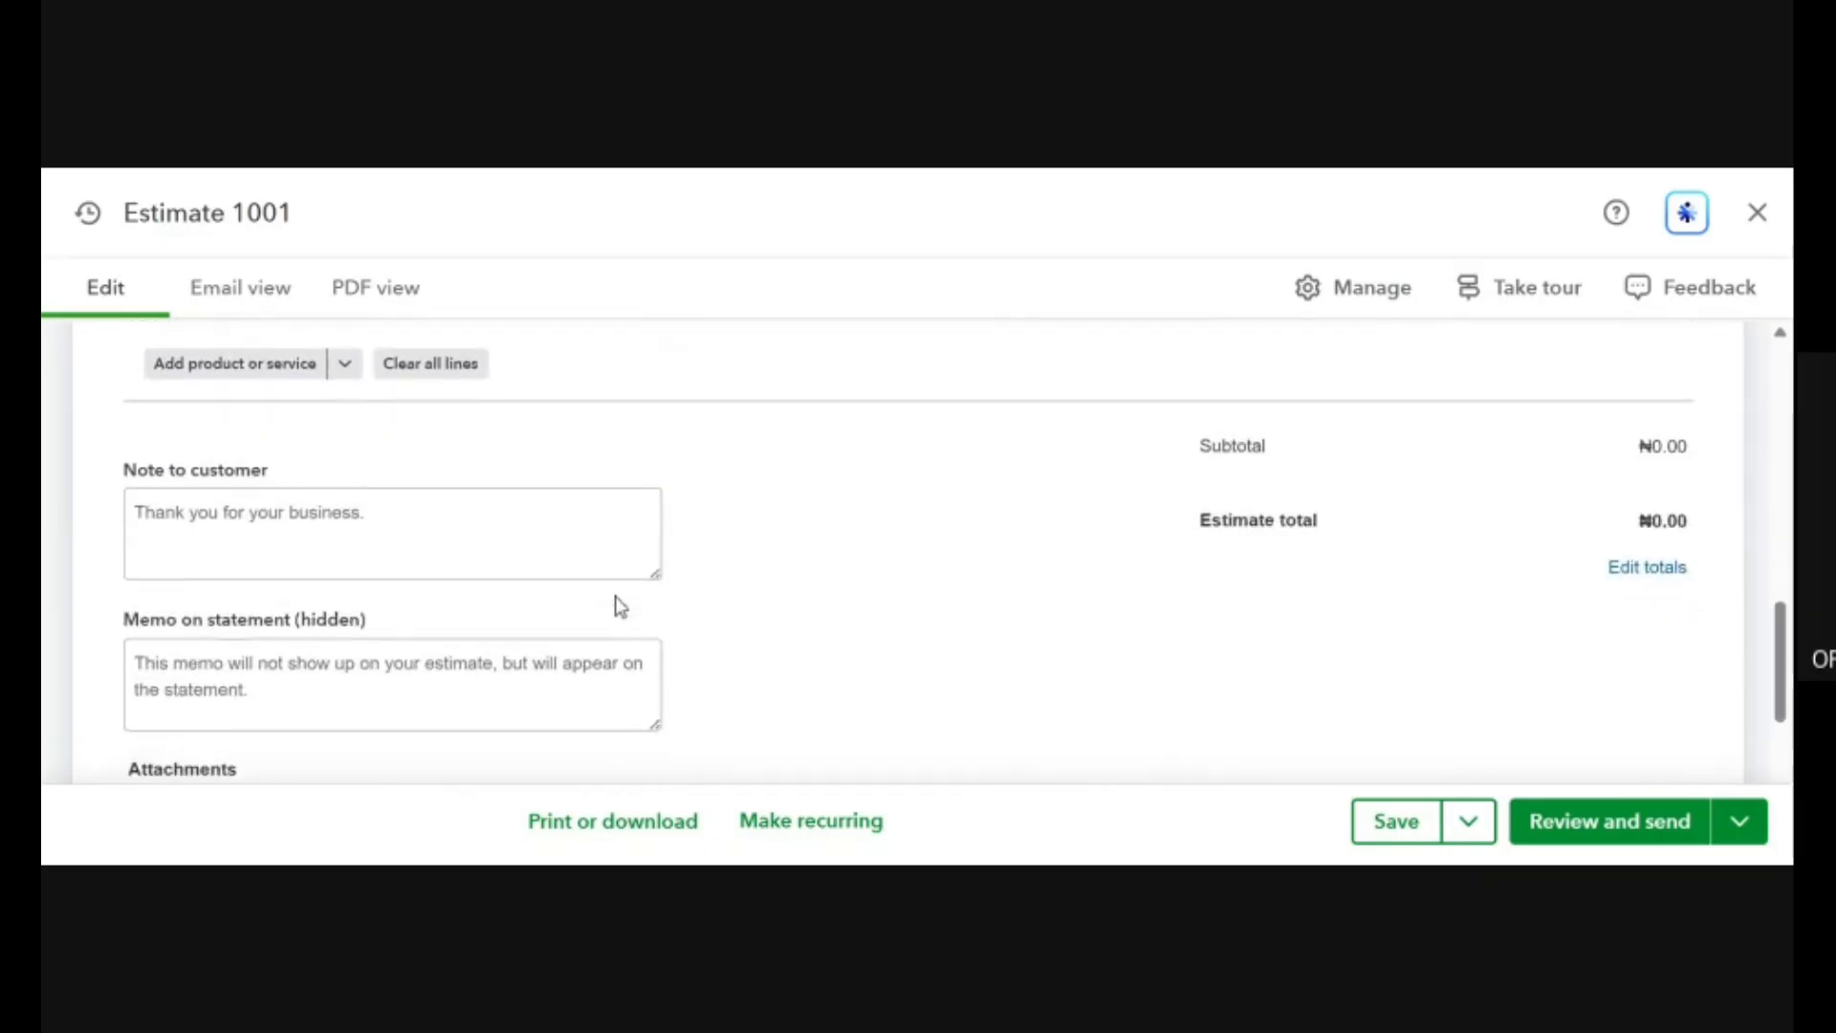
scroll(619, 607, "up", 3)
scroll(619, 606, "up", 1)
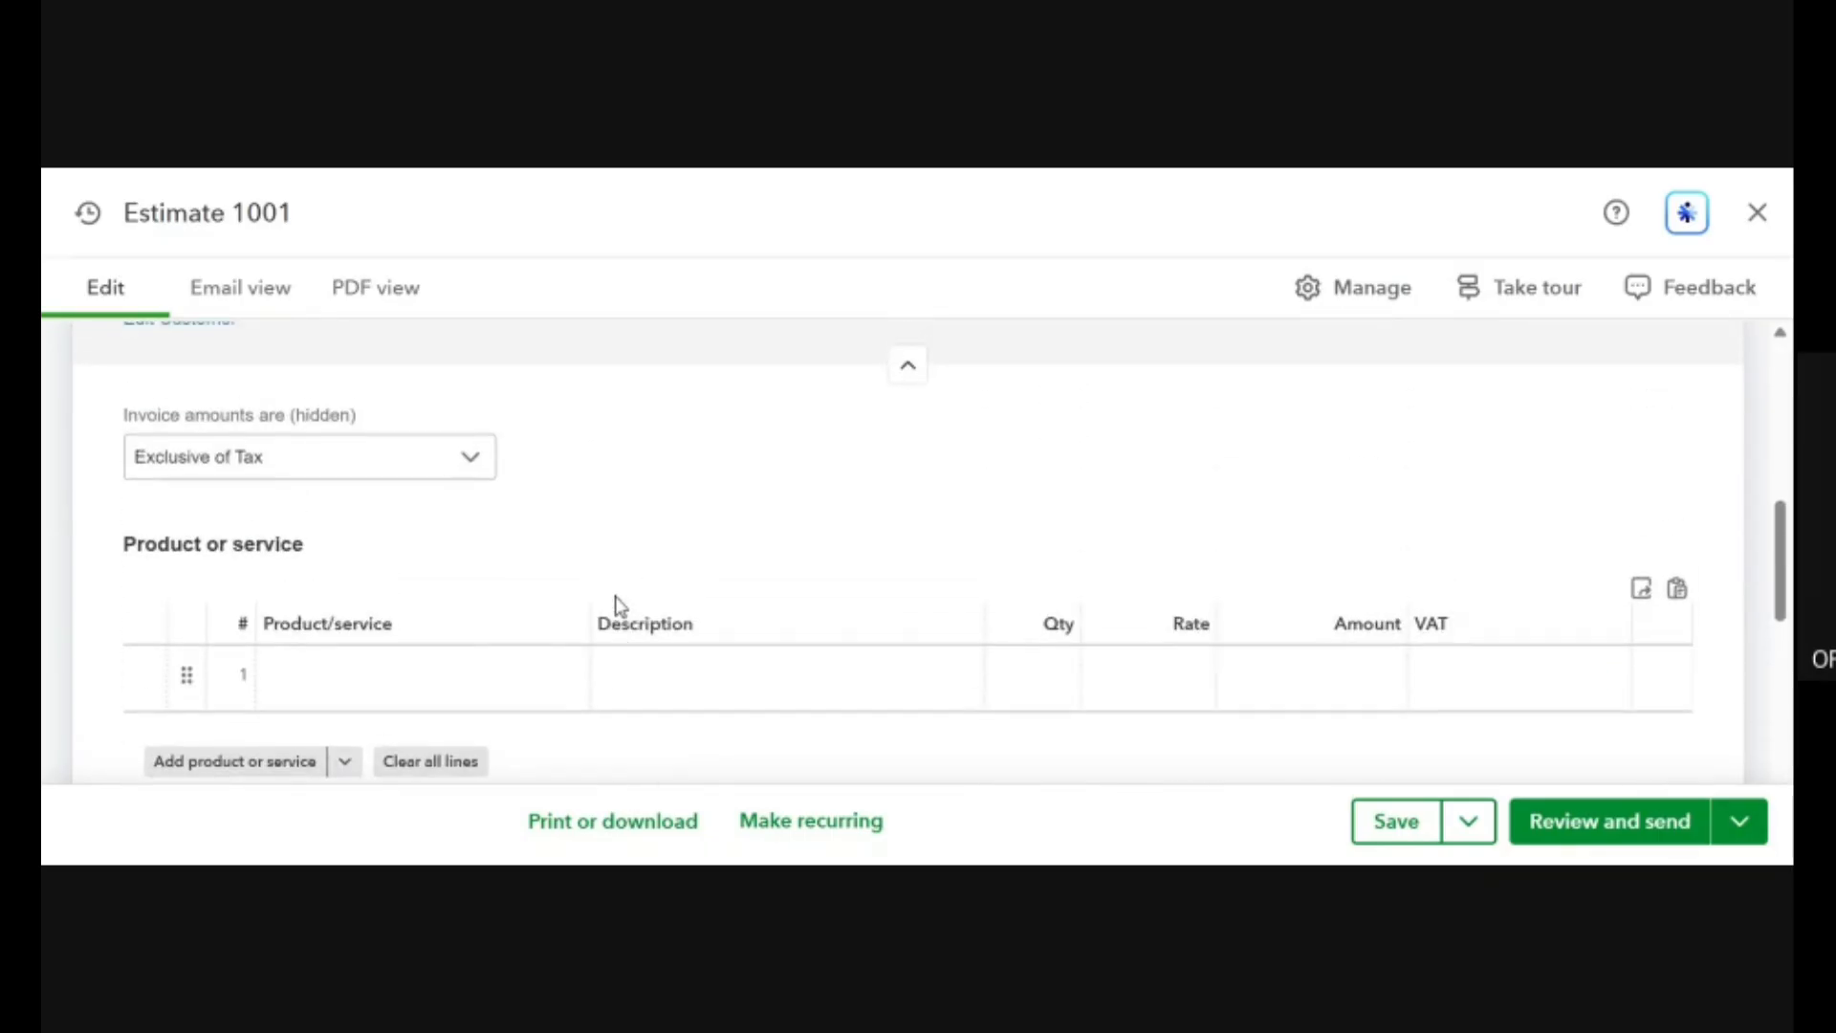
left_click(536, 672)
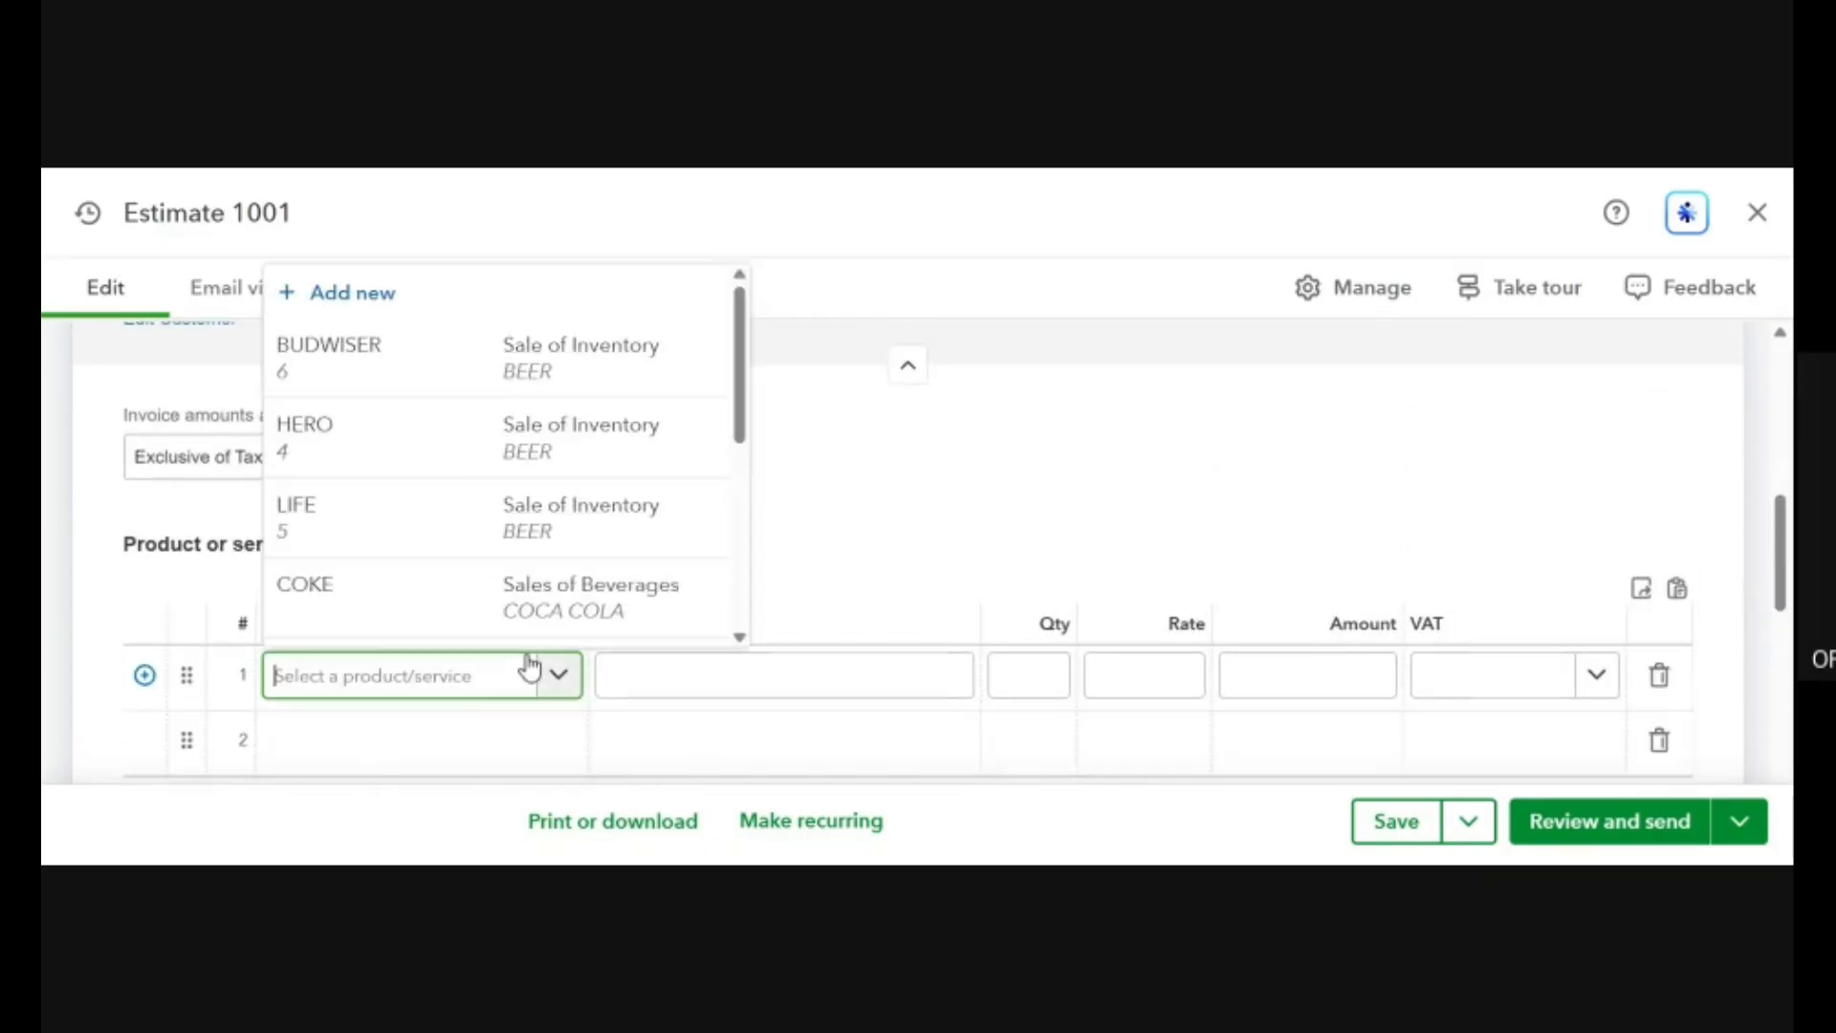
left_click(610, 460)
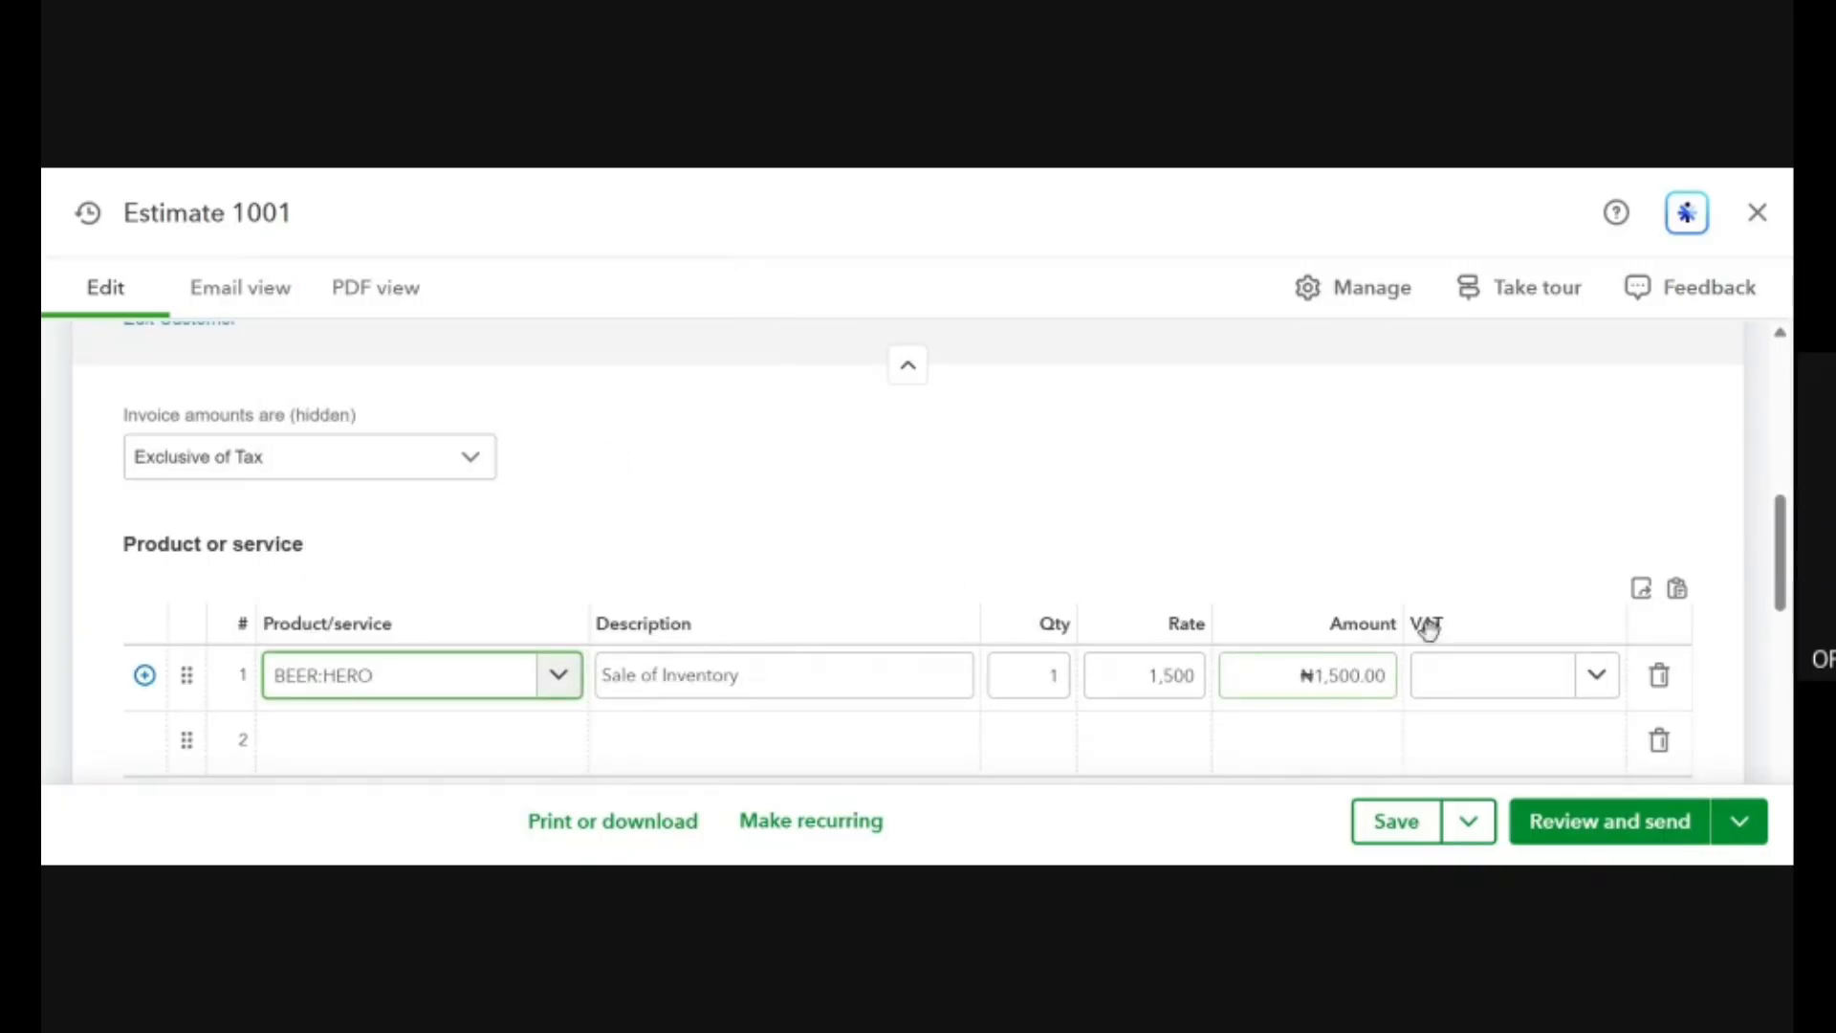
Set the HERO line's rate to 100,000 and its quantity to 21.
left_click(1148, 675)
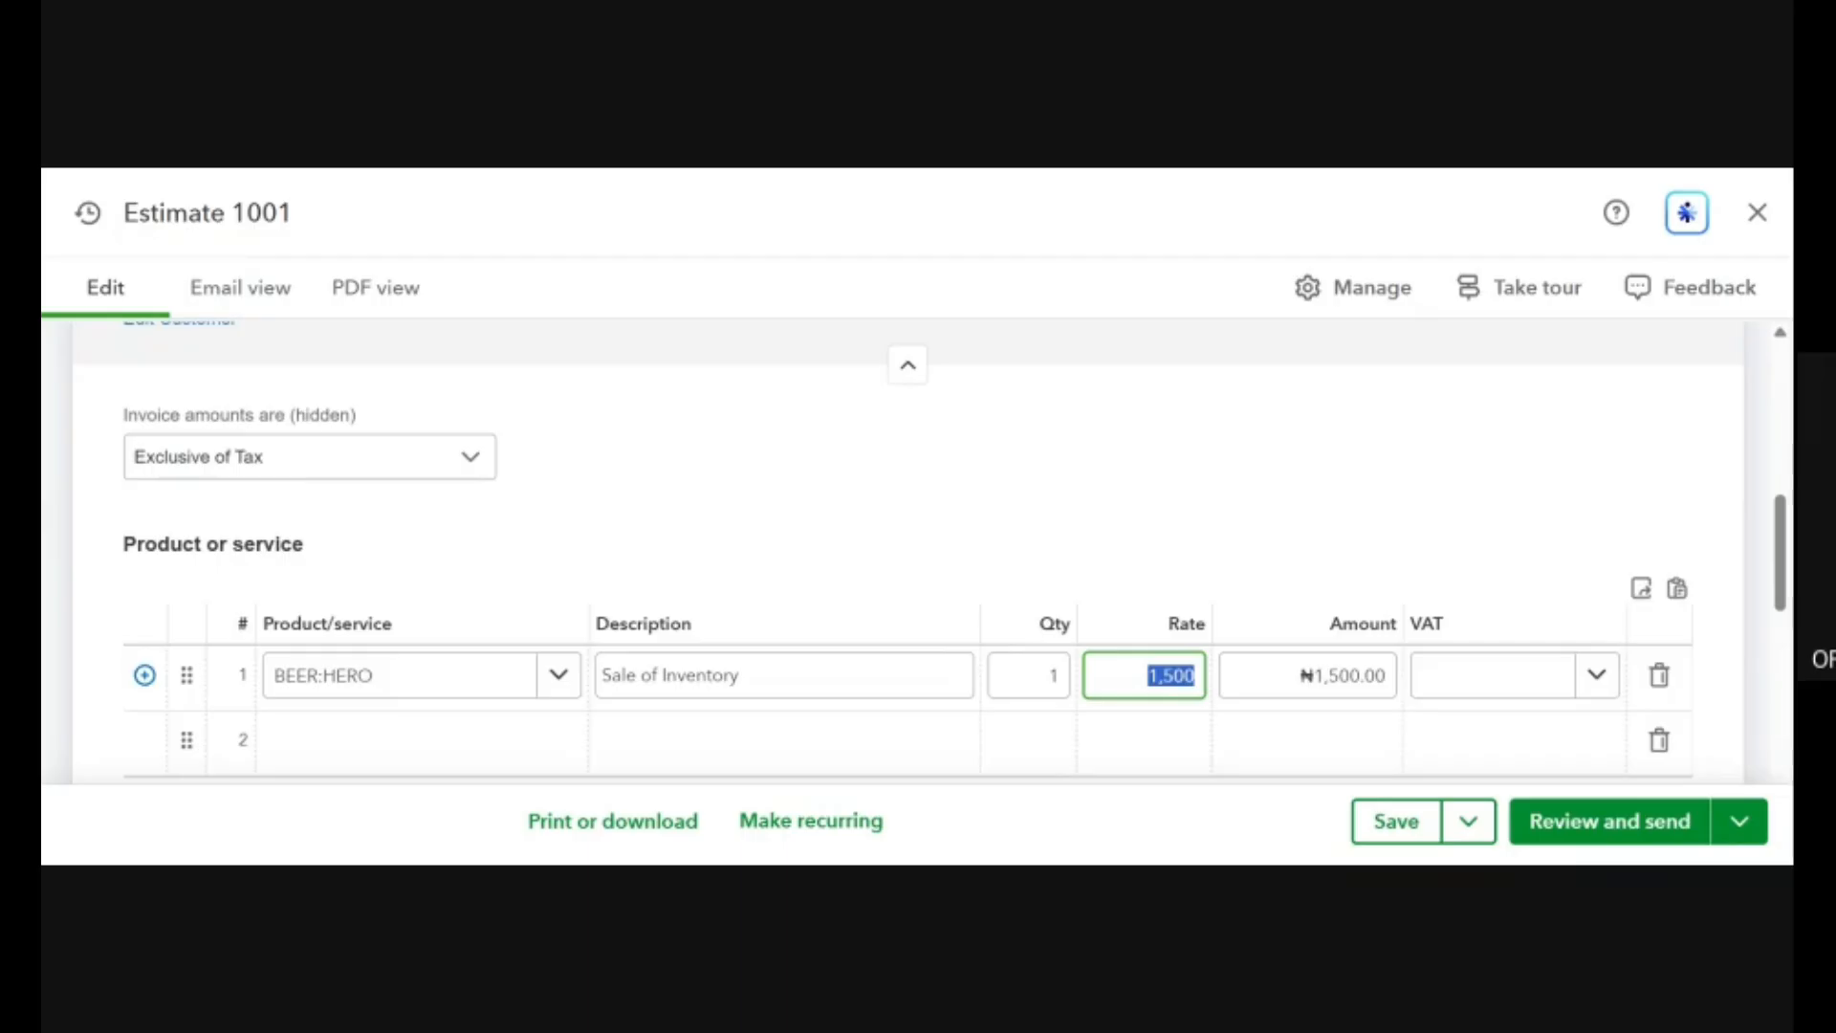
type("100,000")
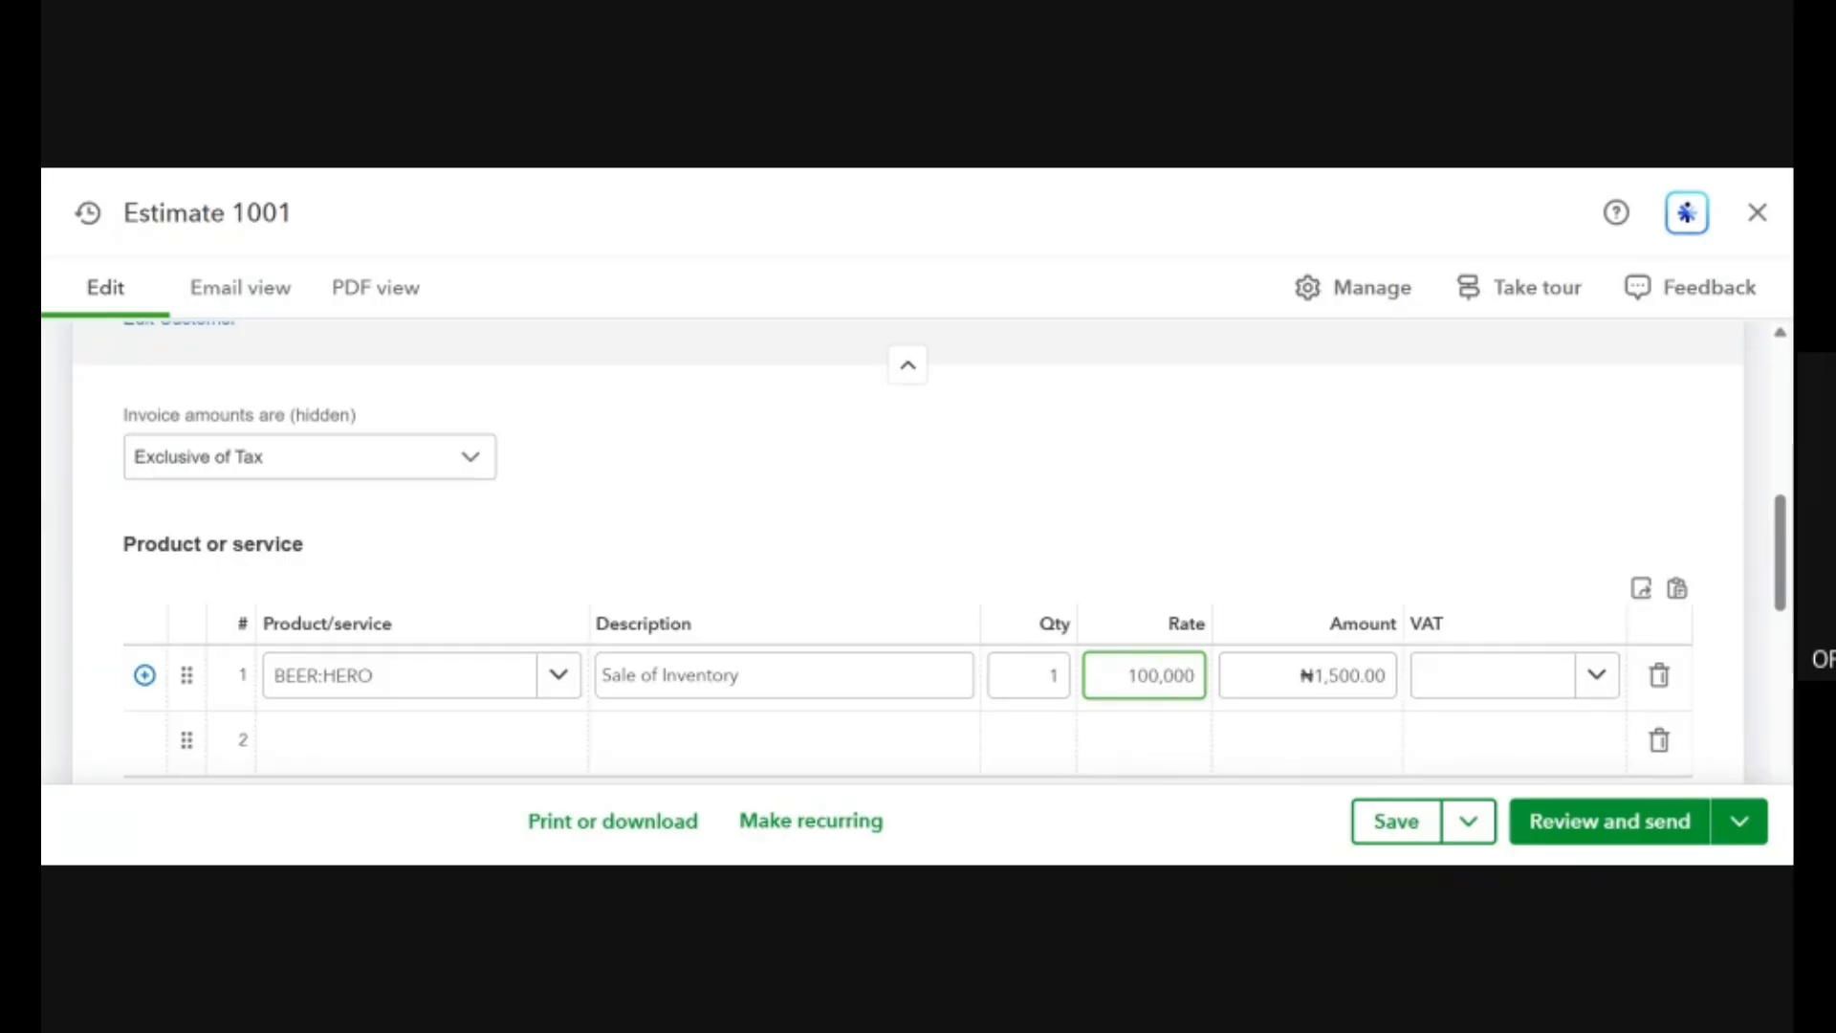
left_click(1319, 467)
left_click(1042, 675)
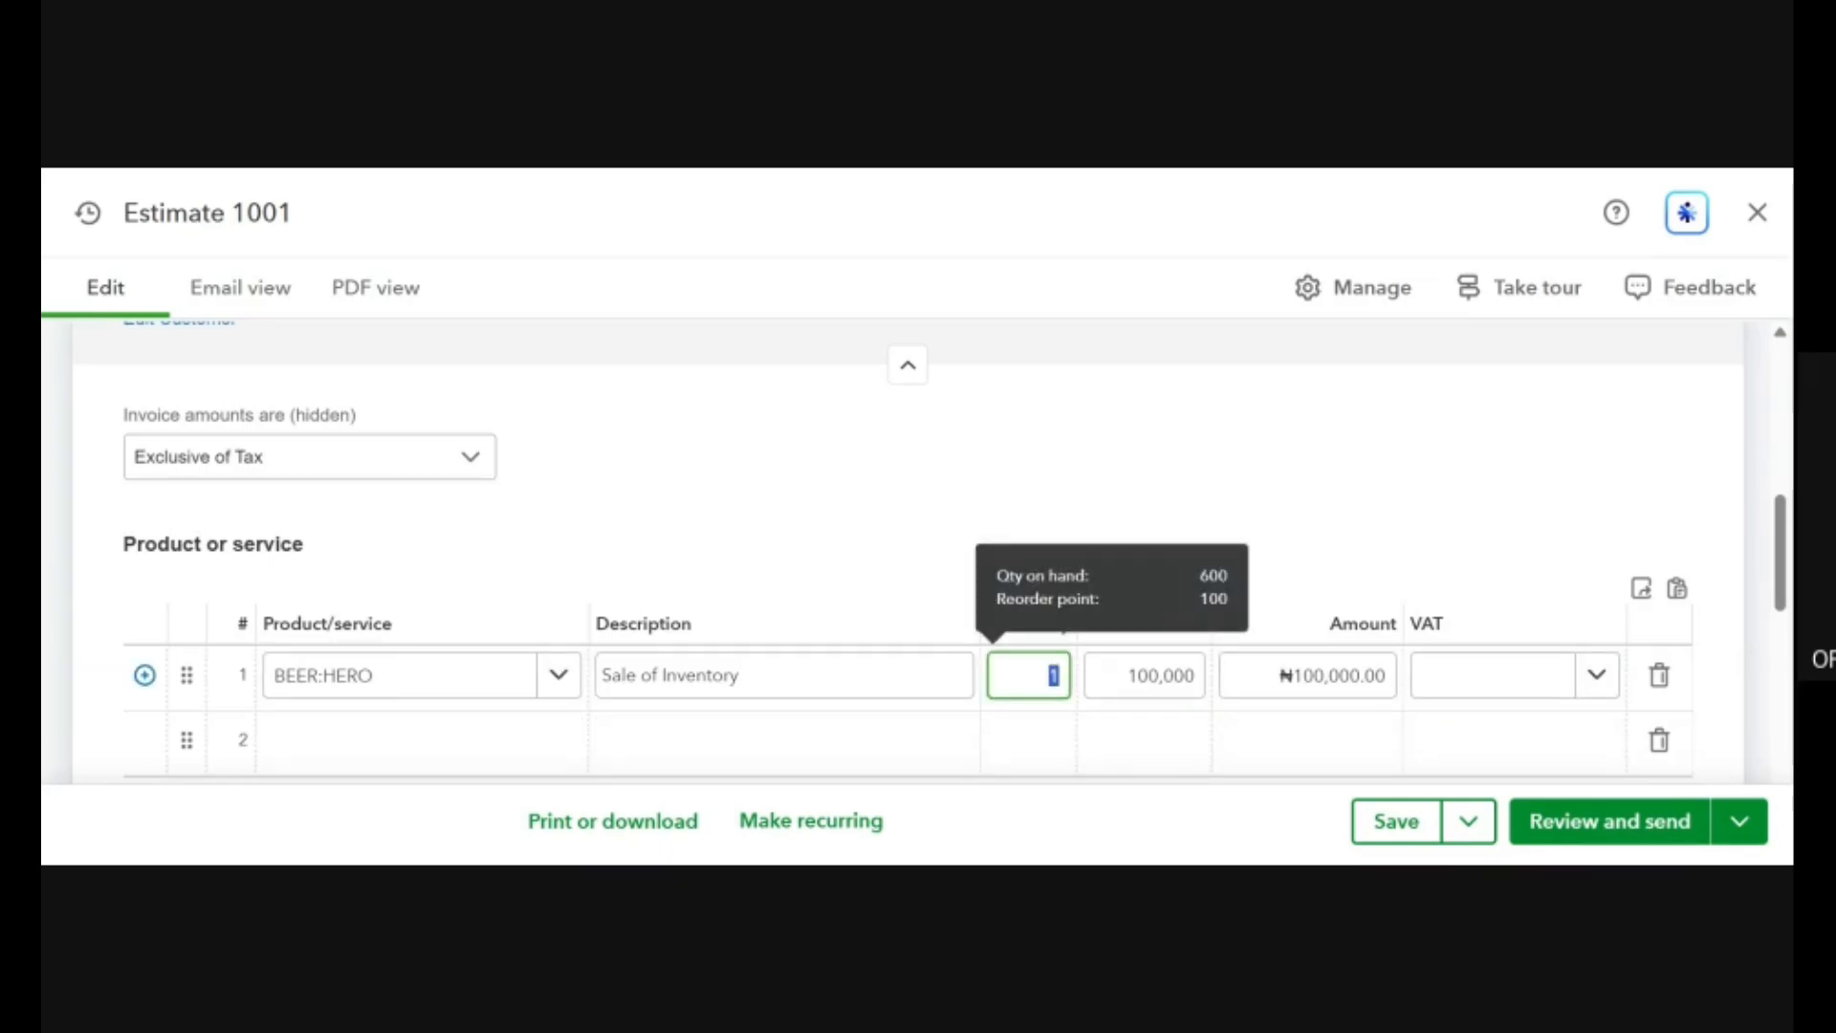
type("21")
left_click(1144, 739)
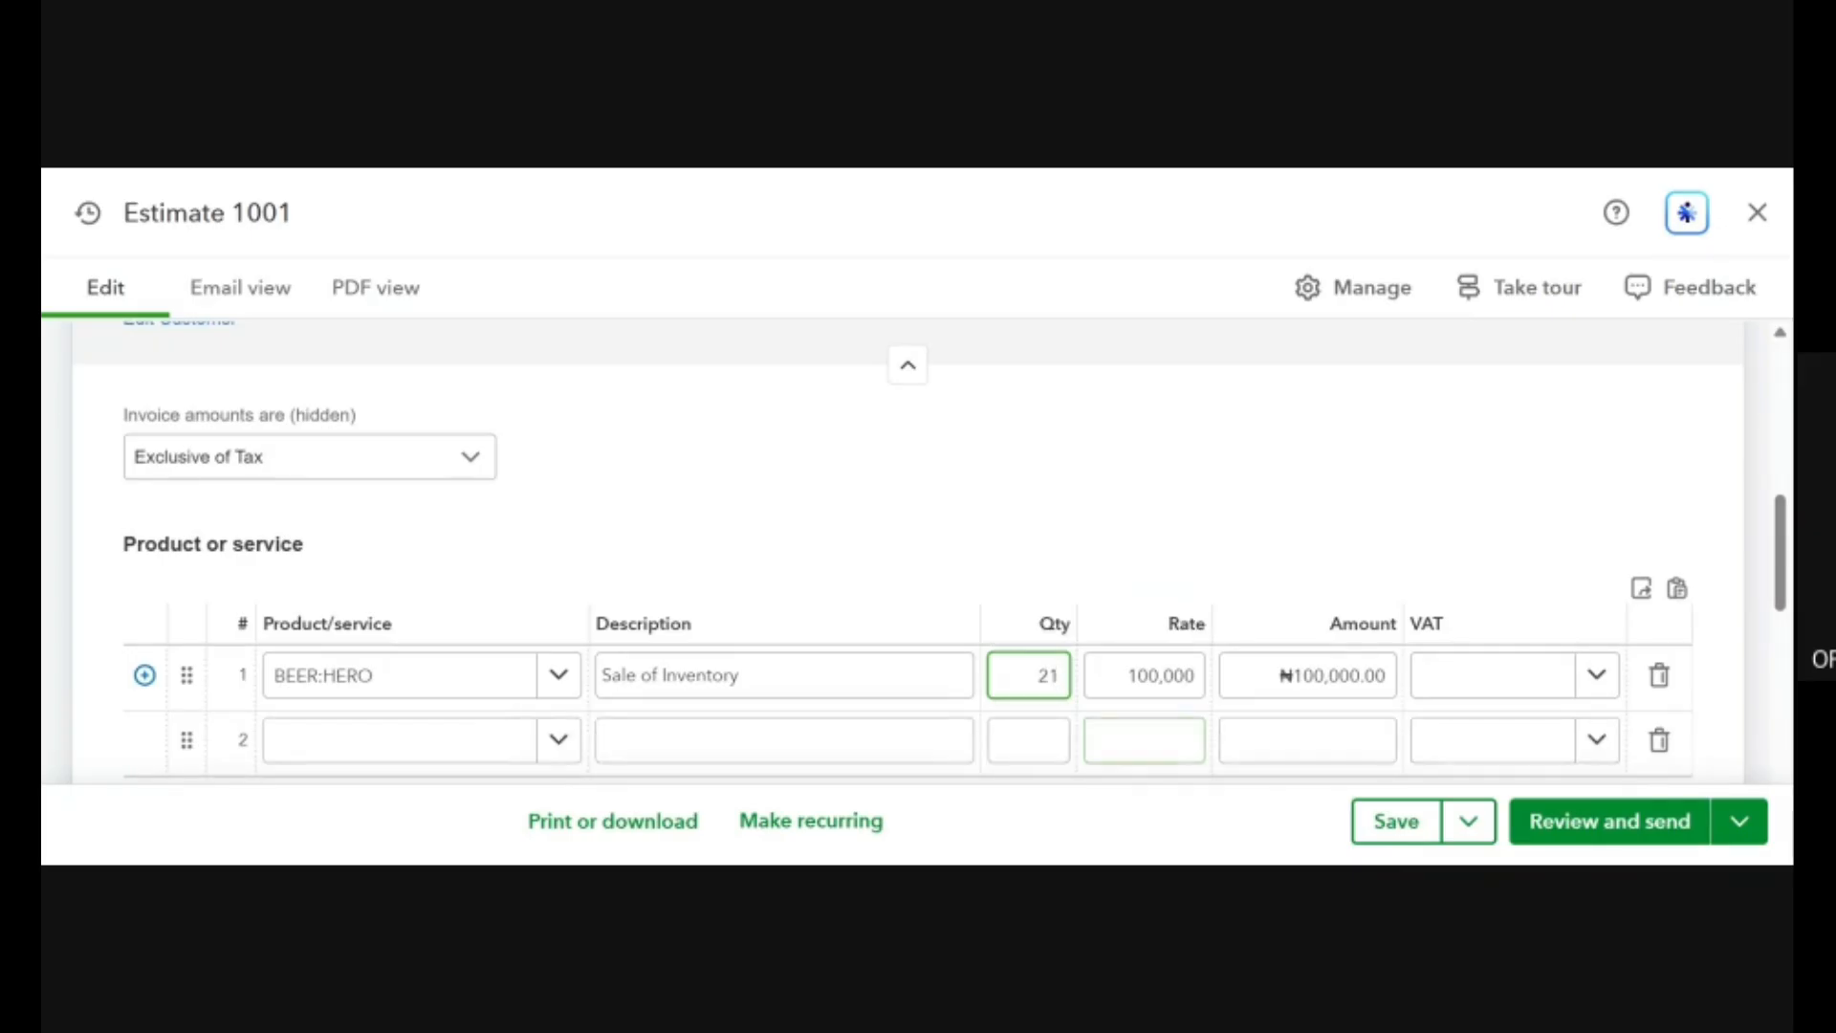
left_click(1186, 543)
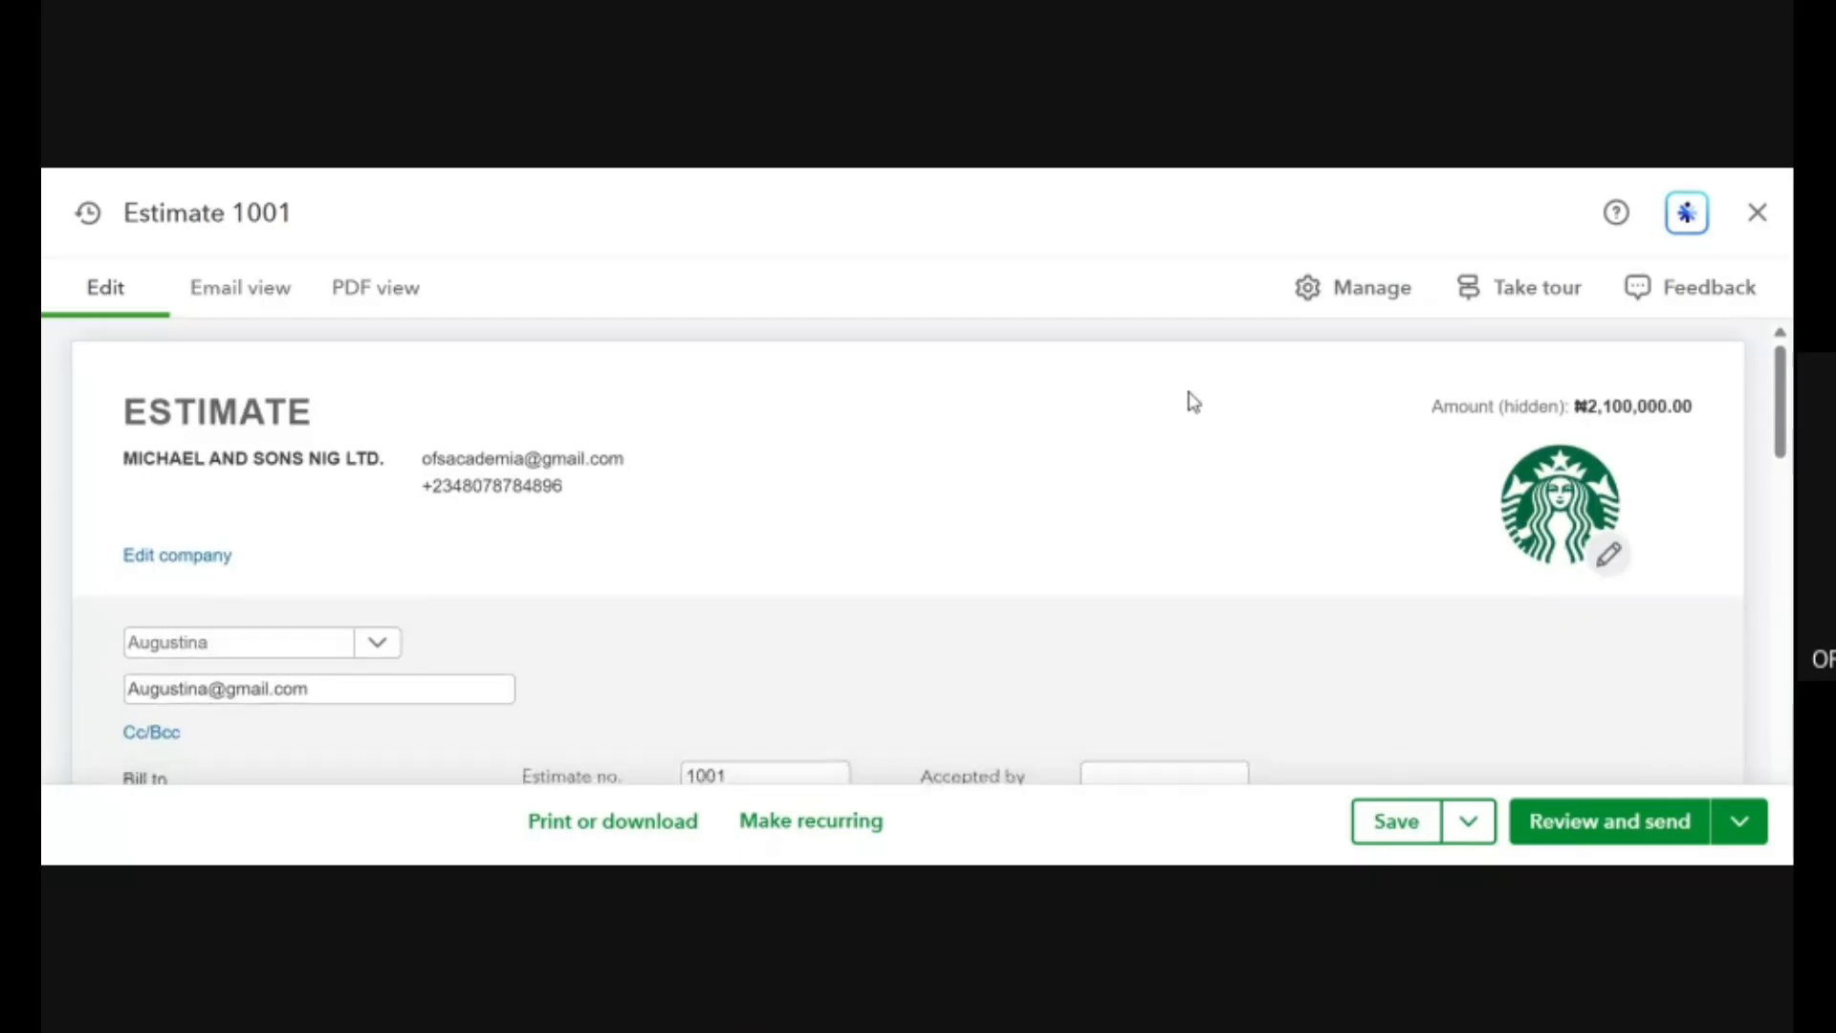
Look over the filled-in estimate from the company and customer details to the product line, totals, memo and attachments.
scroll(1193, 402, "down", 8)
scroll(1194, 402, "up", 2)
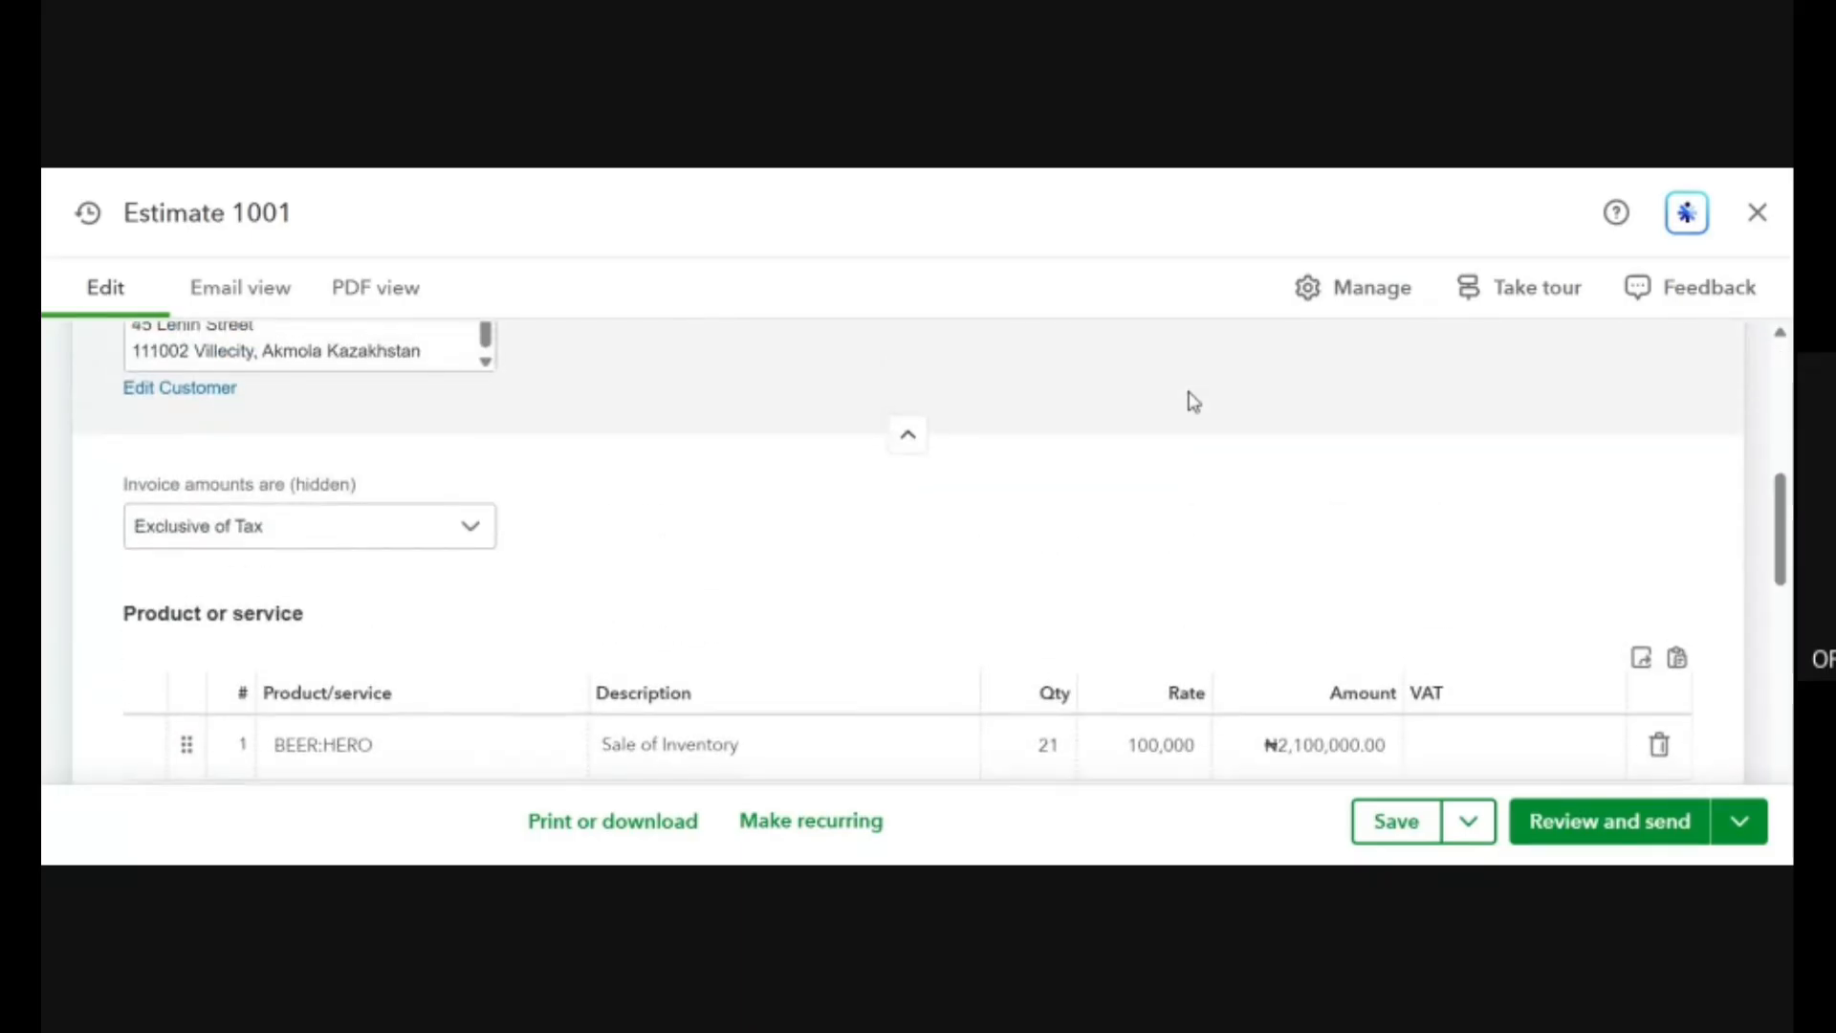
scroll(1193, 402, "down", 7)
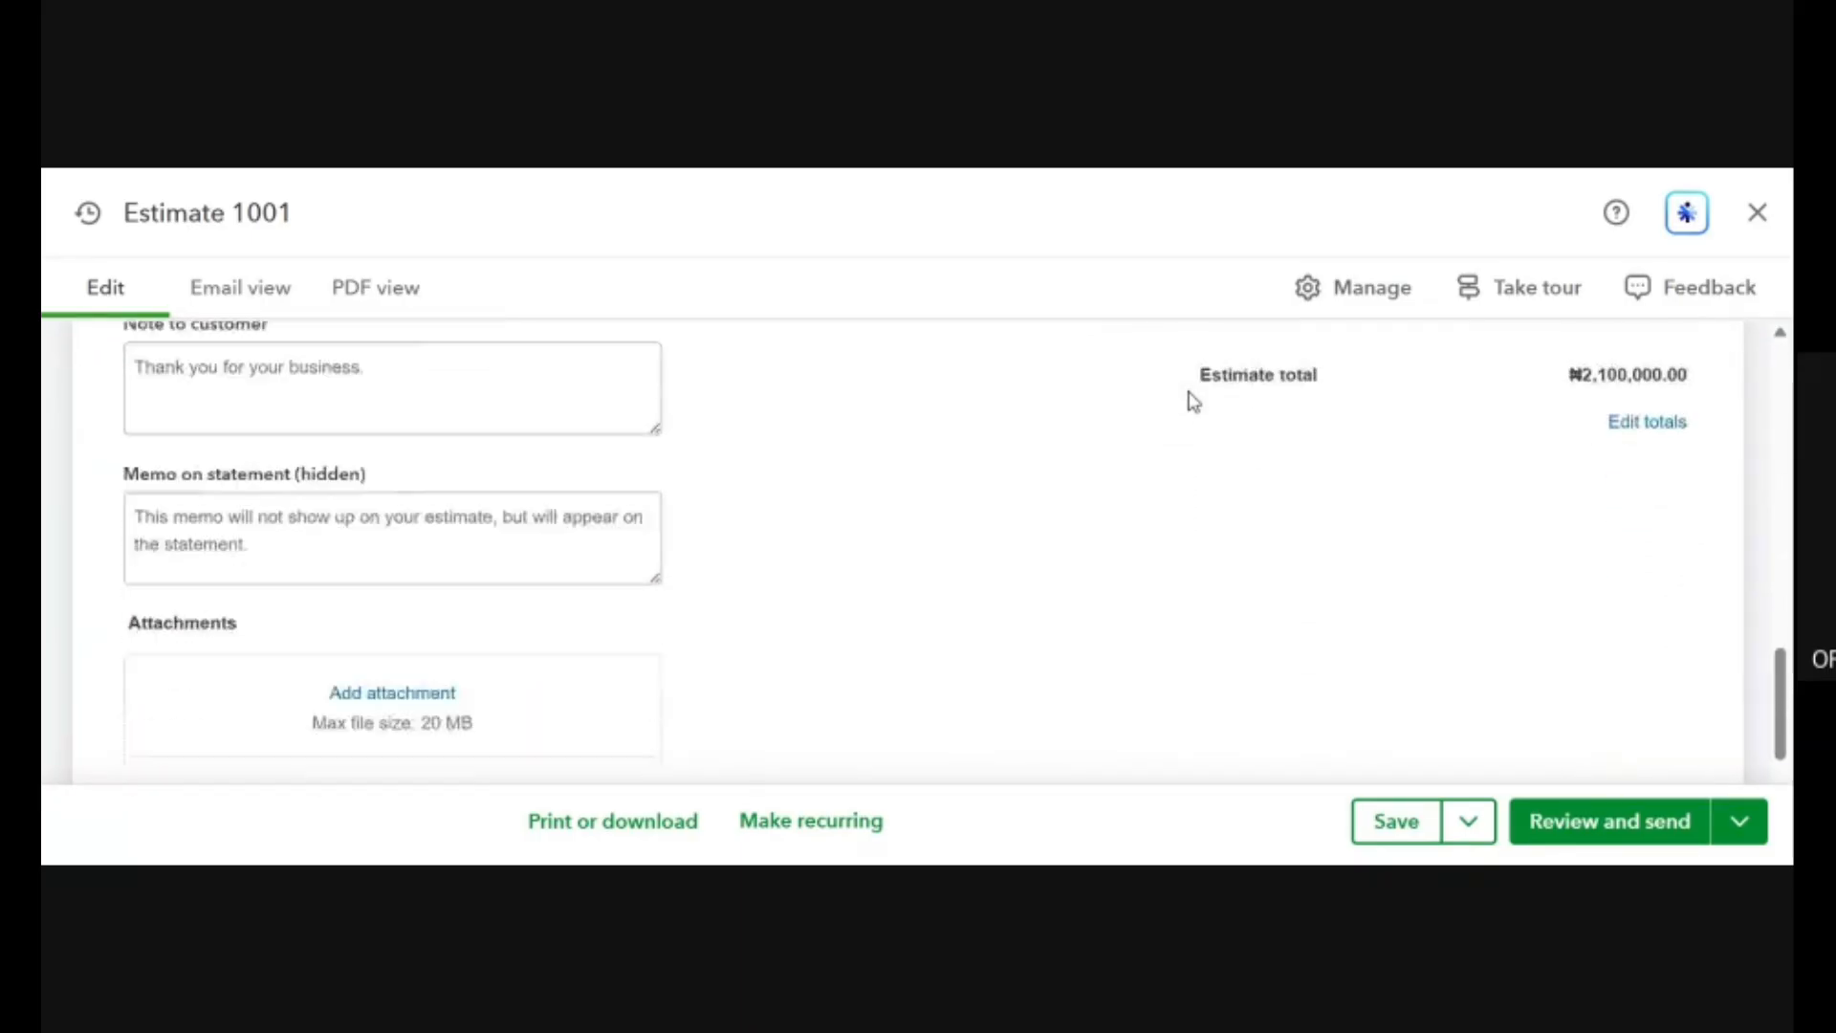
key("ctrl+minus")
key("ctrl+minus")
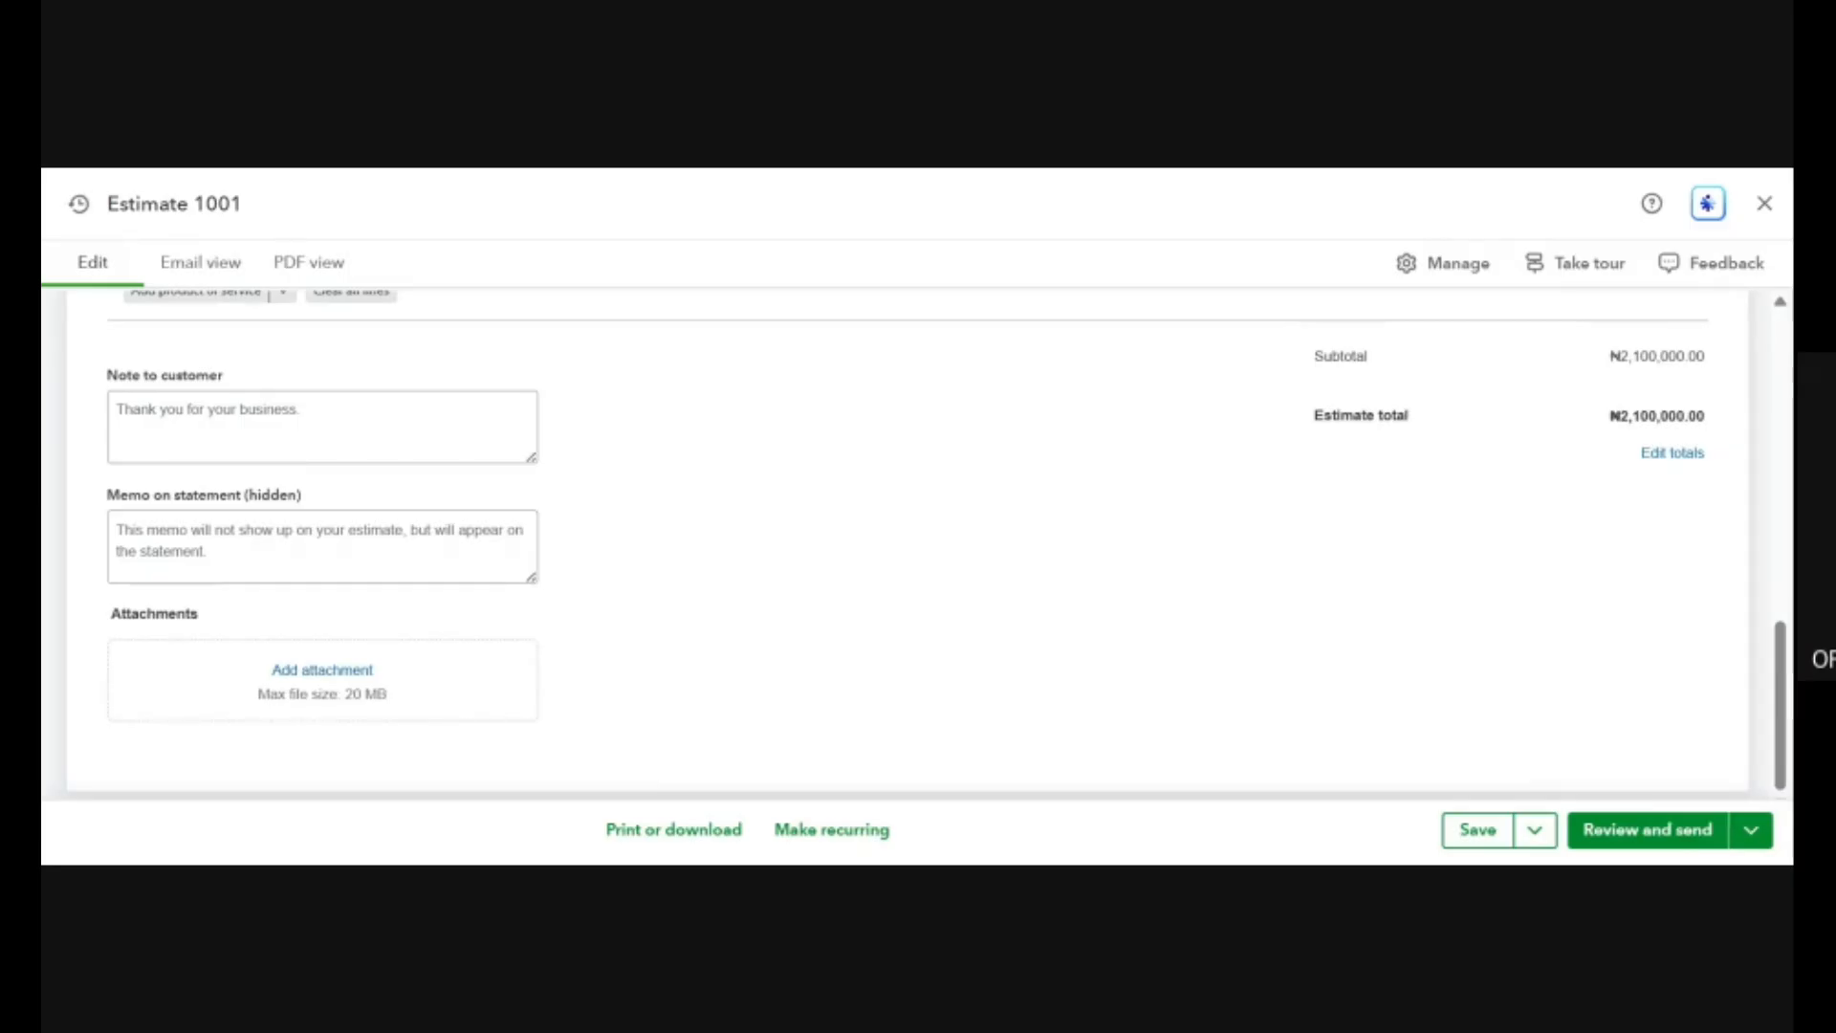
scroll(1193, 402, "up", 10)
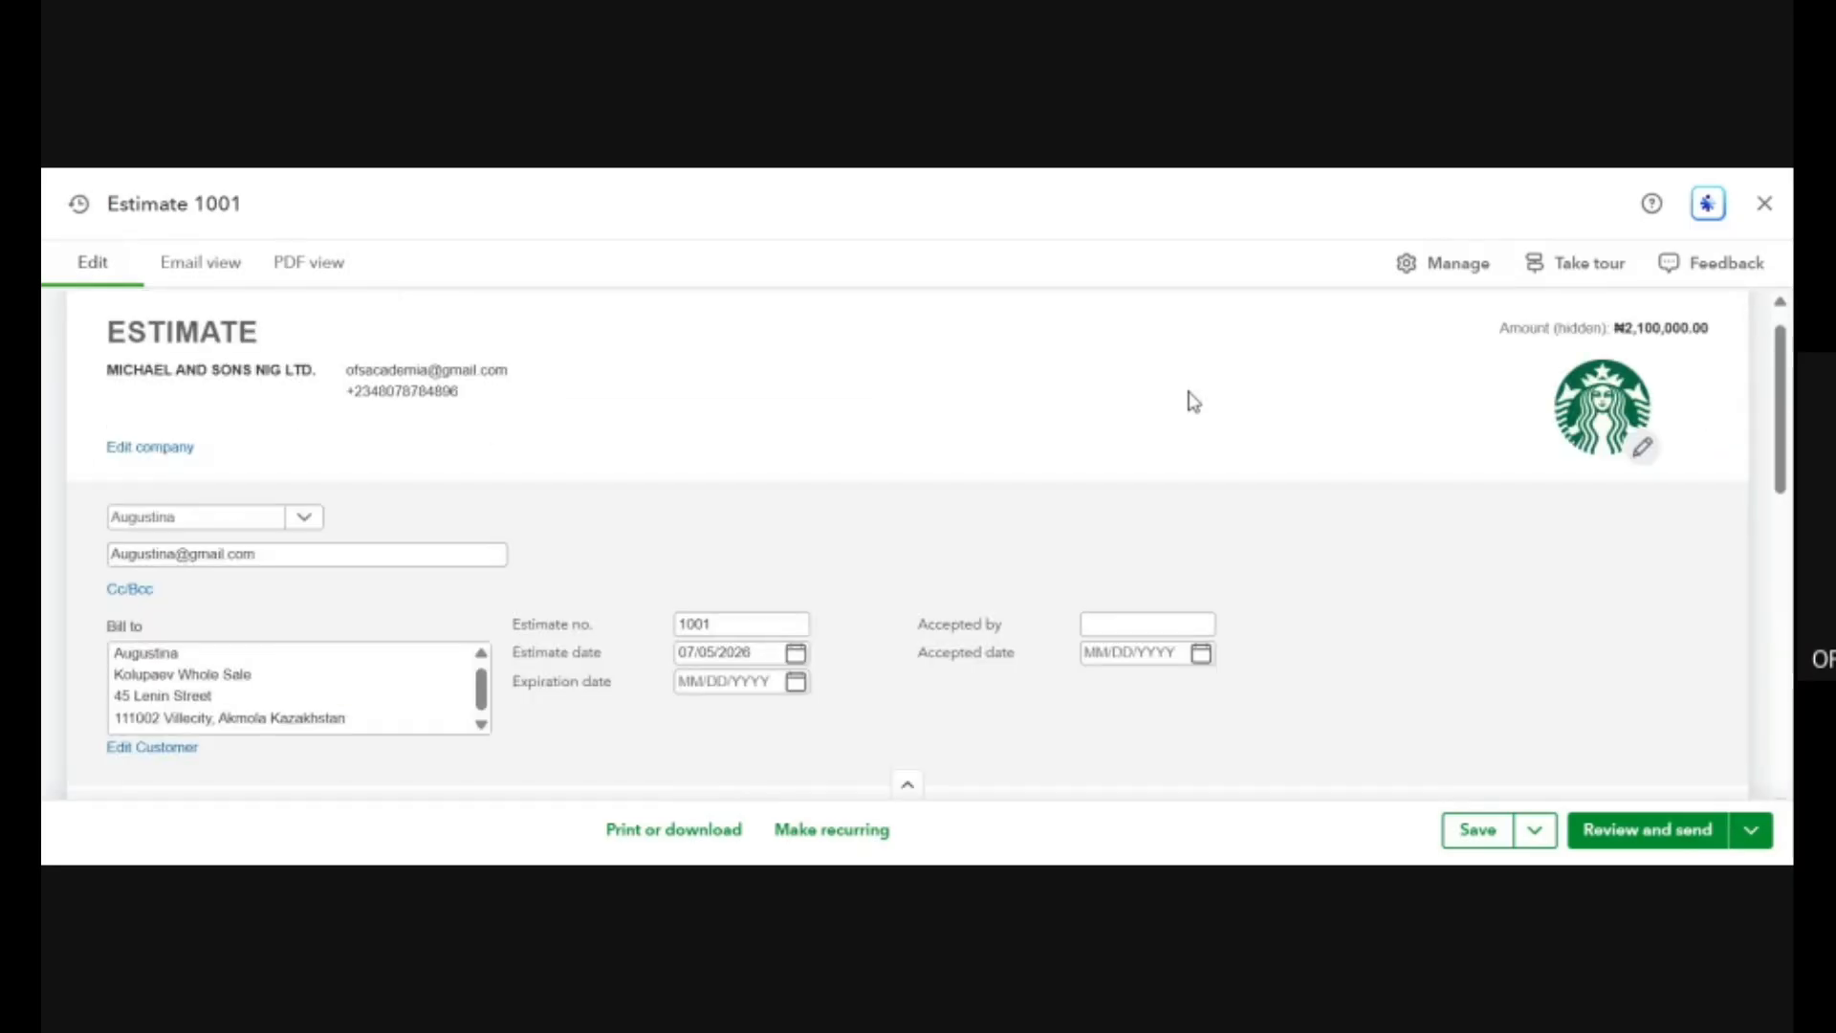
scroll(1254, 603, "down", 10)
scroll(1259, 603, "up", 5)
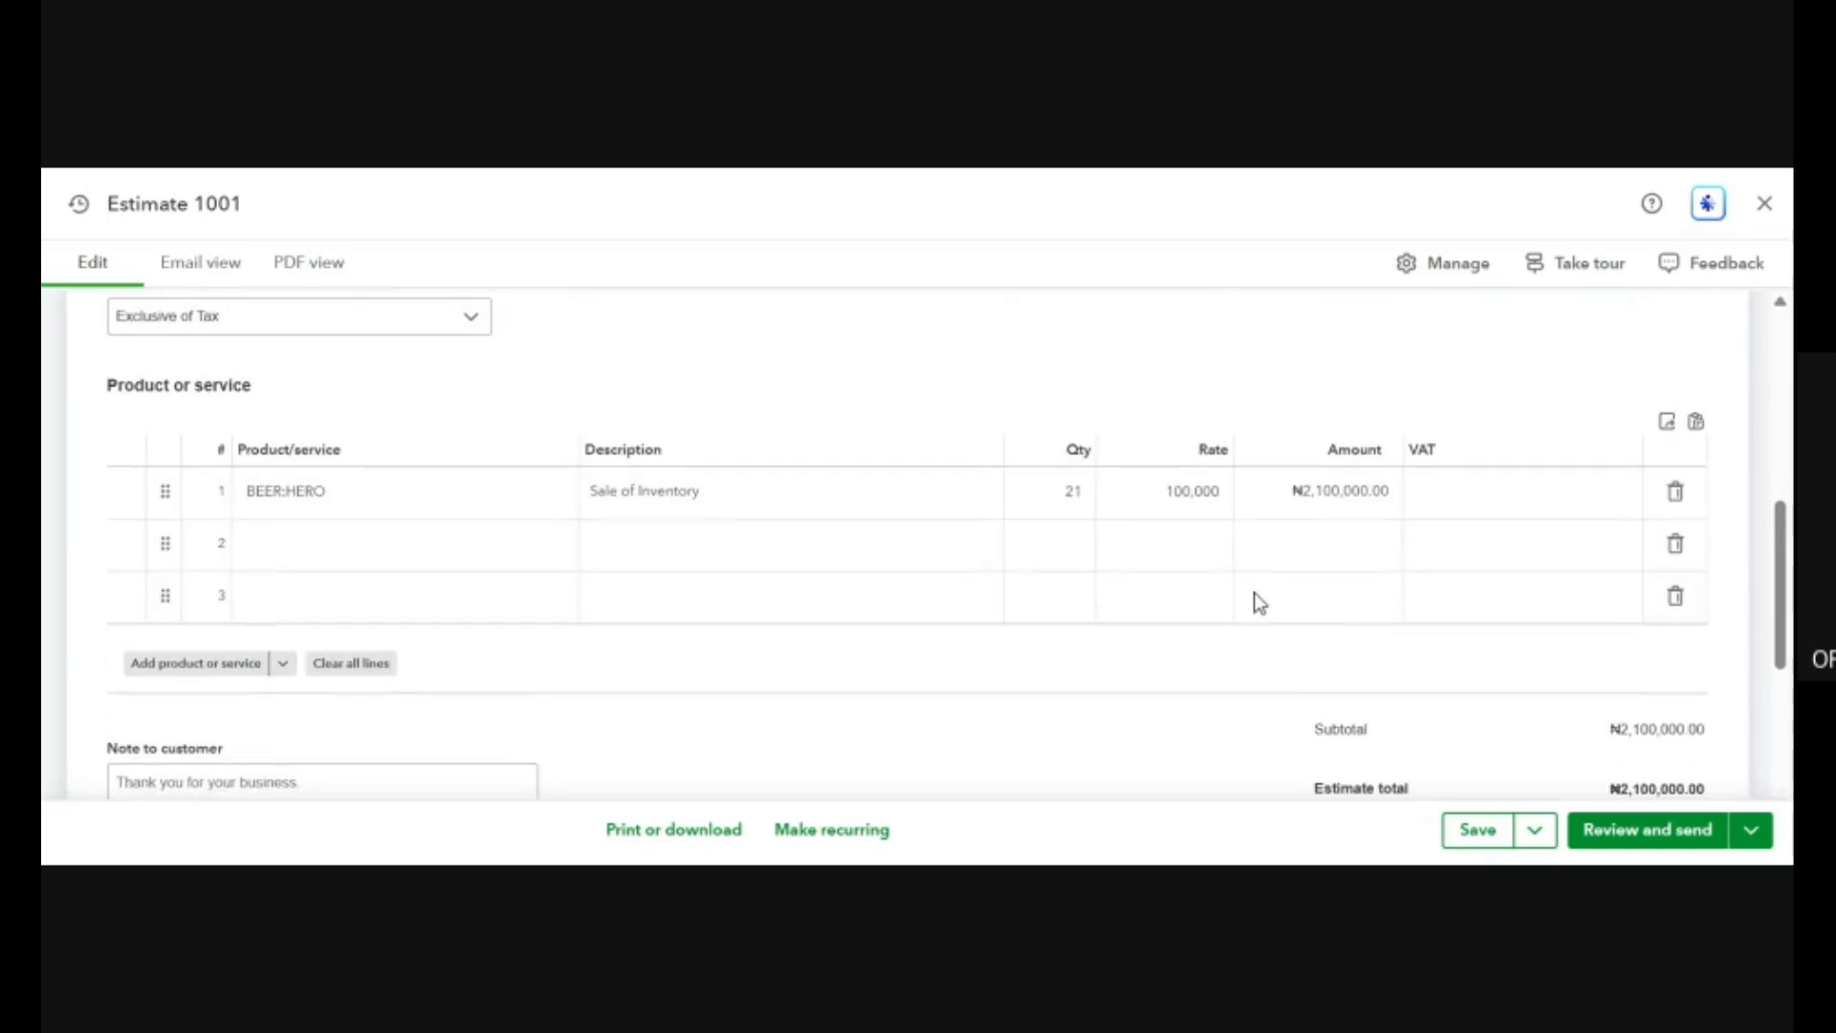
Try Inclusive of Tax for the estimate's amounts and settle on Out of Scope of Tax.
scroll(1259, 603, "up", 2)
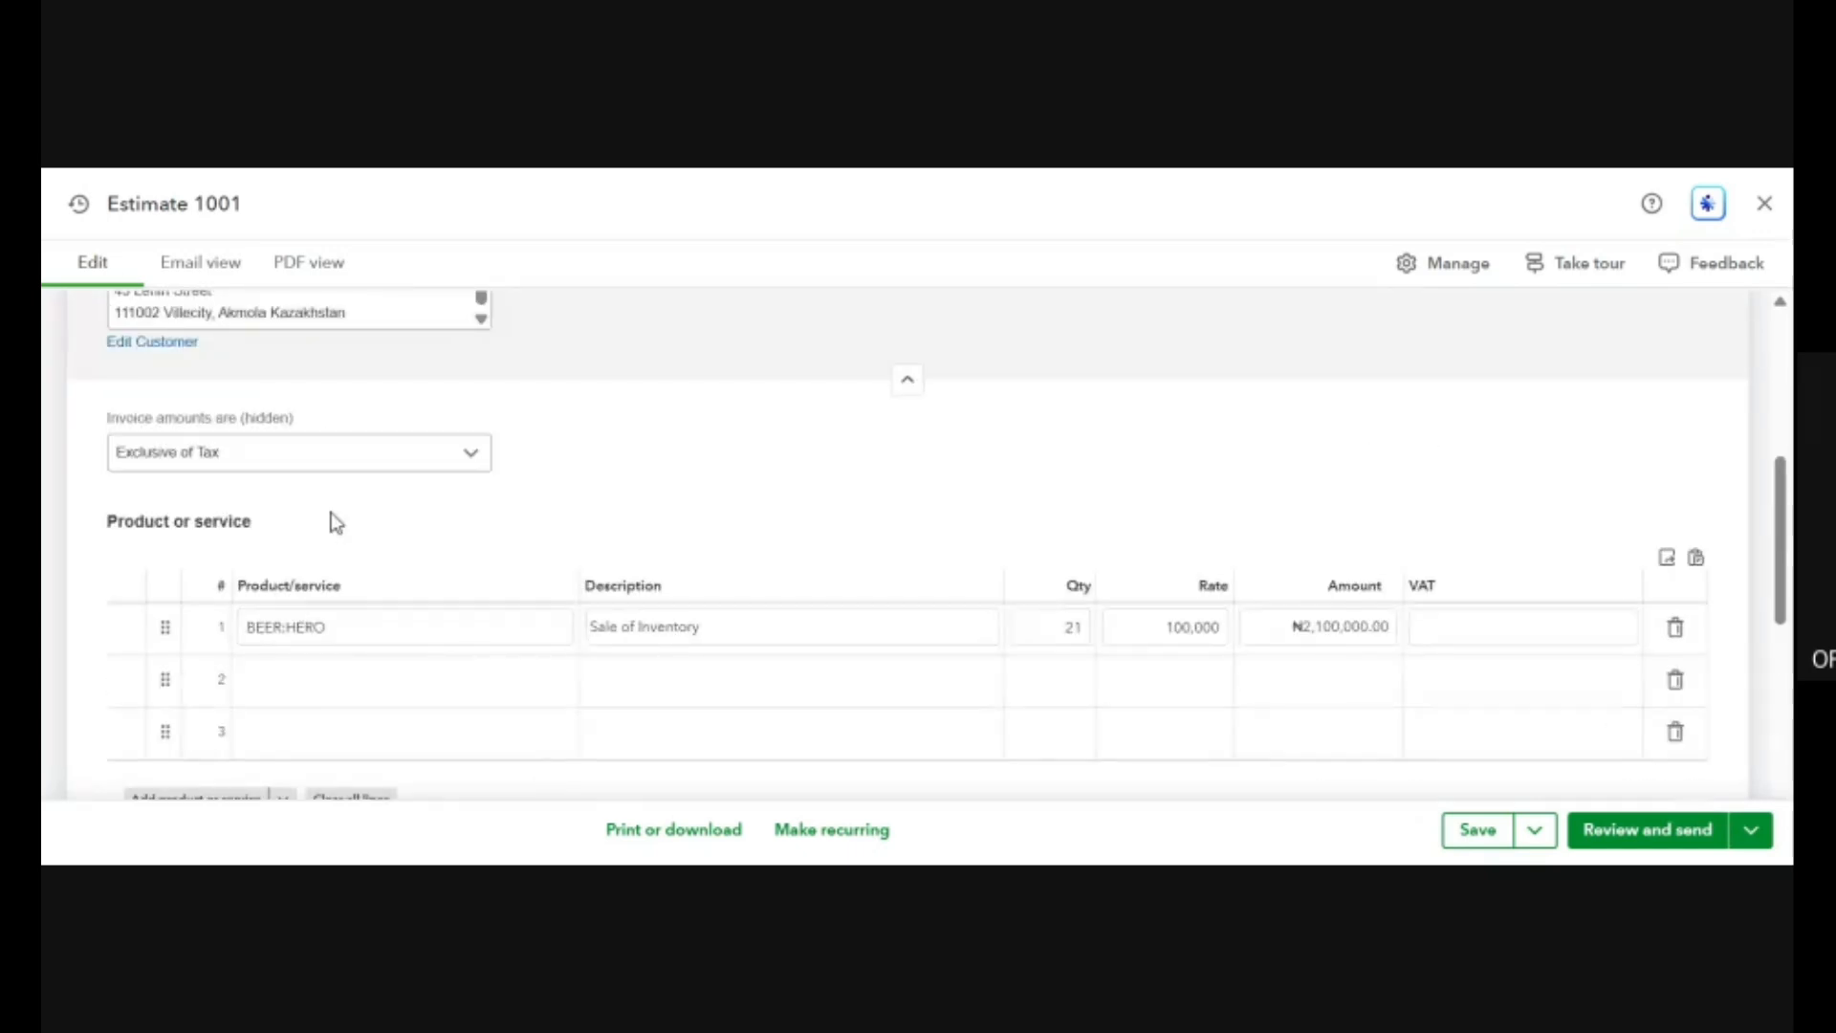
left_click(364, 456)
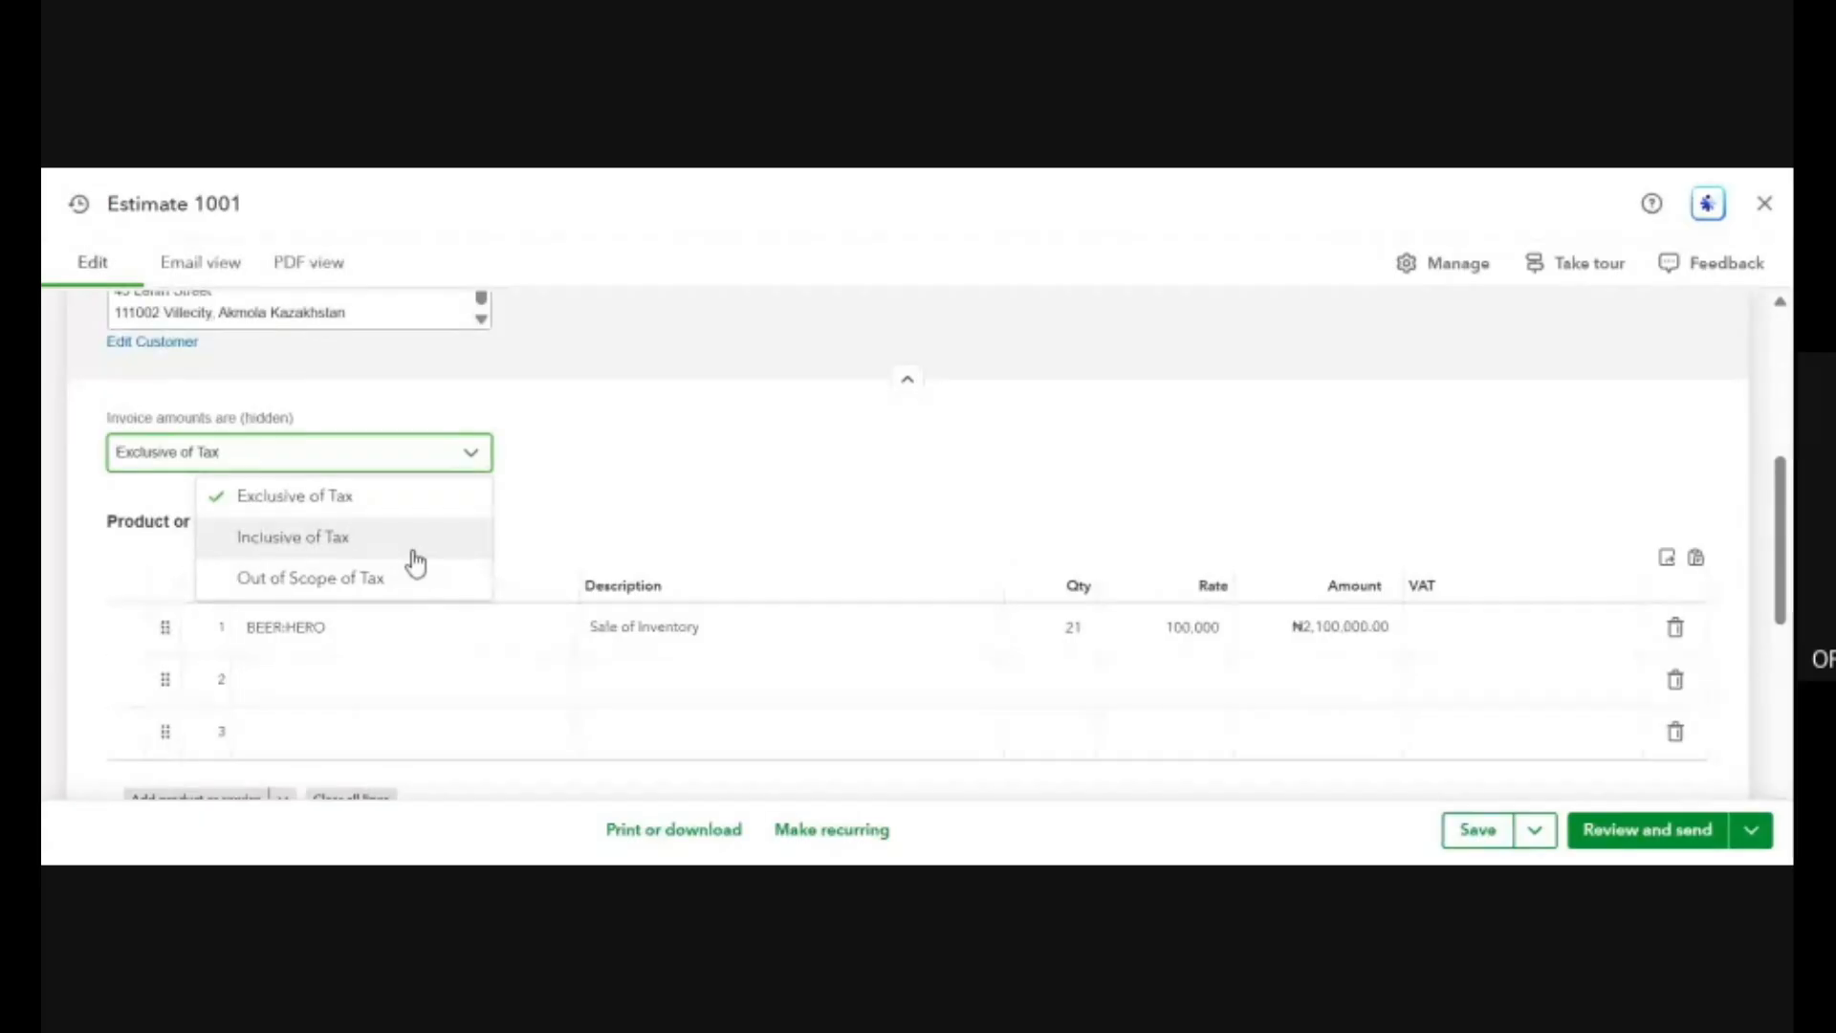
left_click(411, 550)
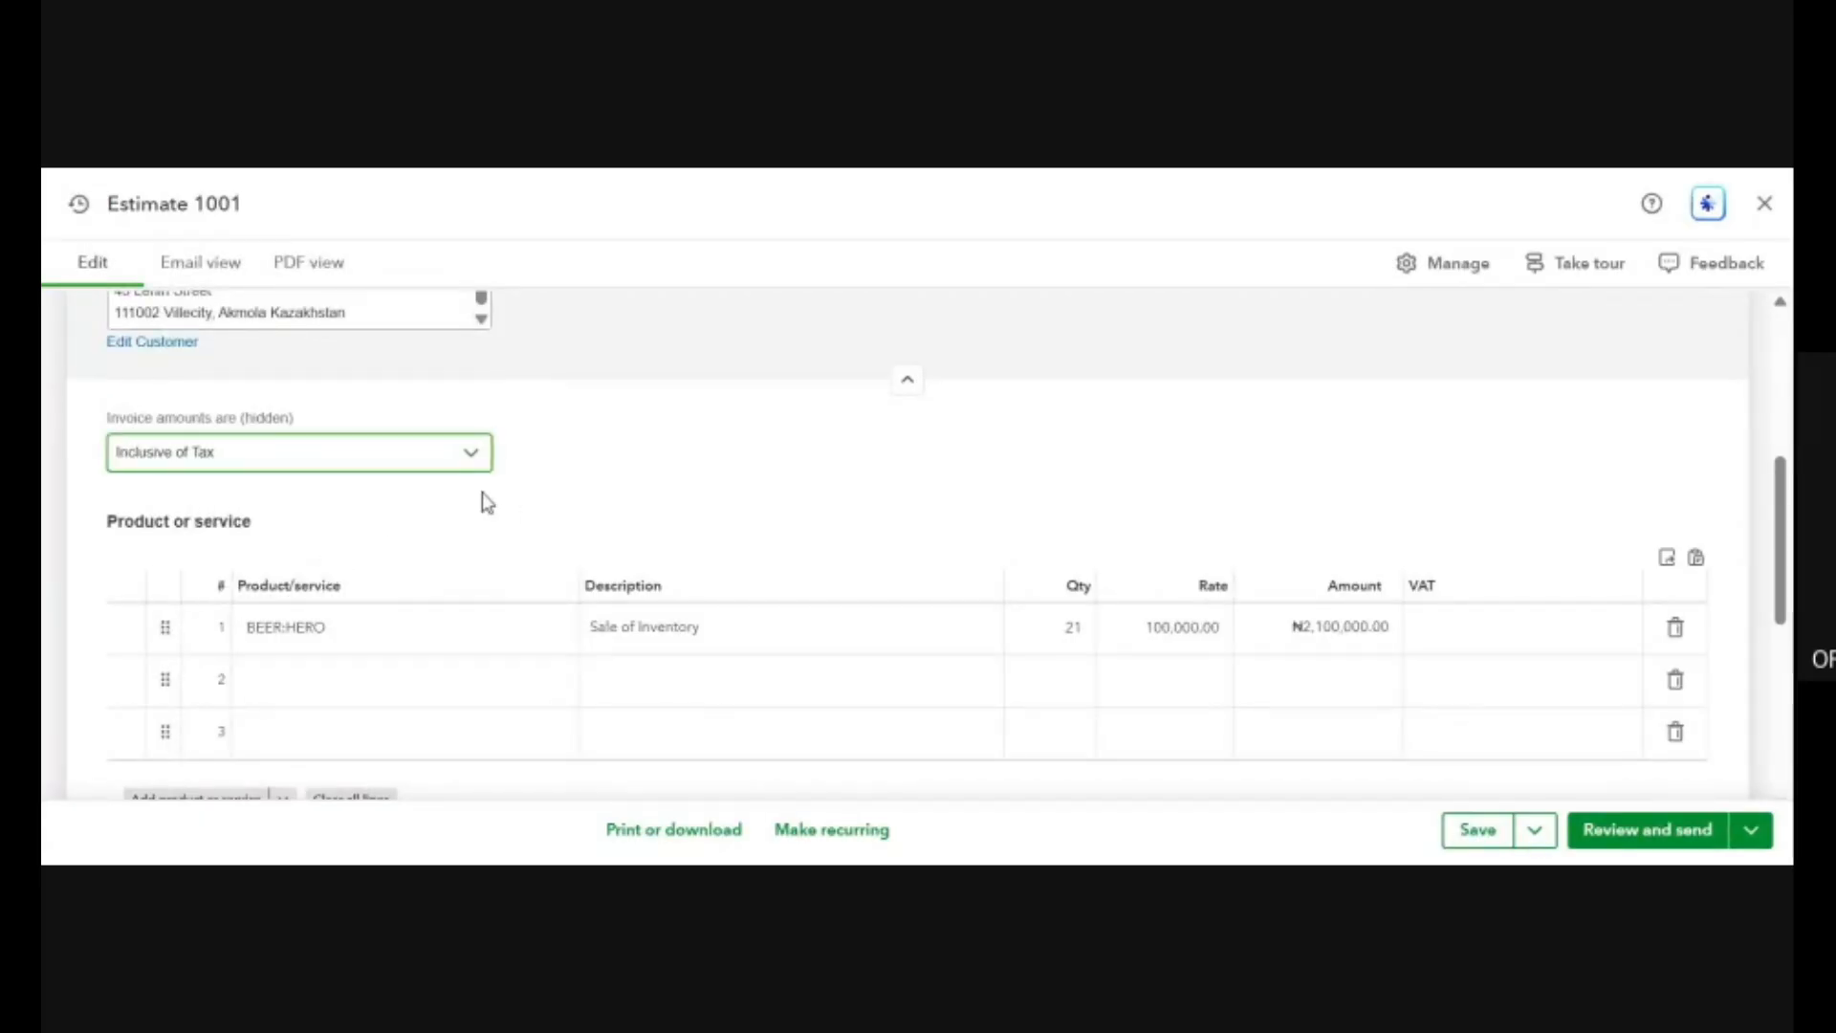
left_click(413, 465)
left_click(371, 580)
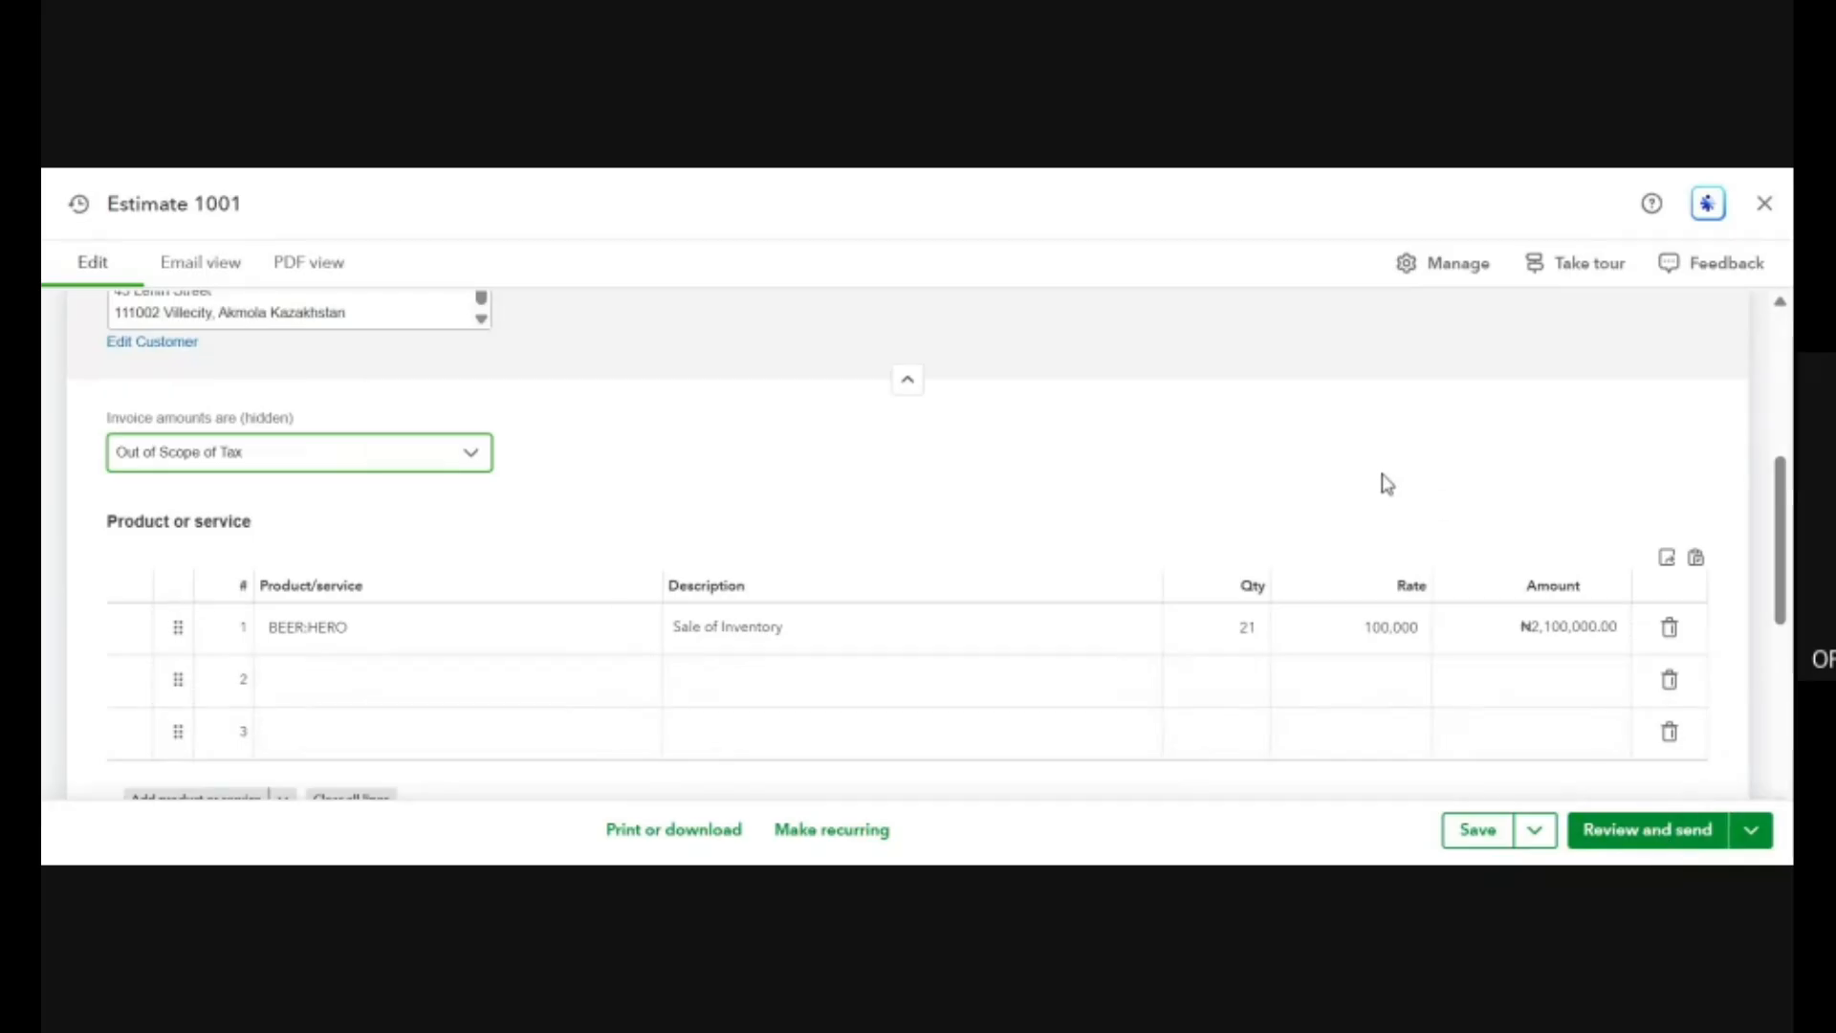
Save the estimate and close it.
key("ctrl+minus")
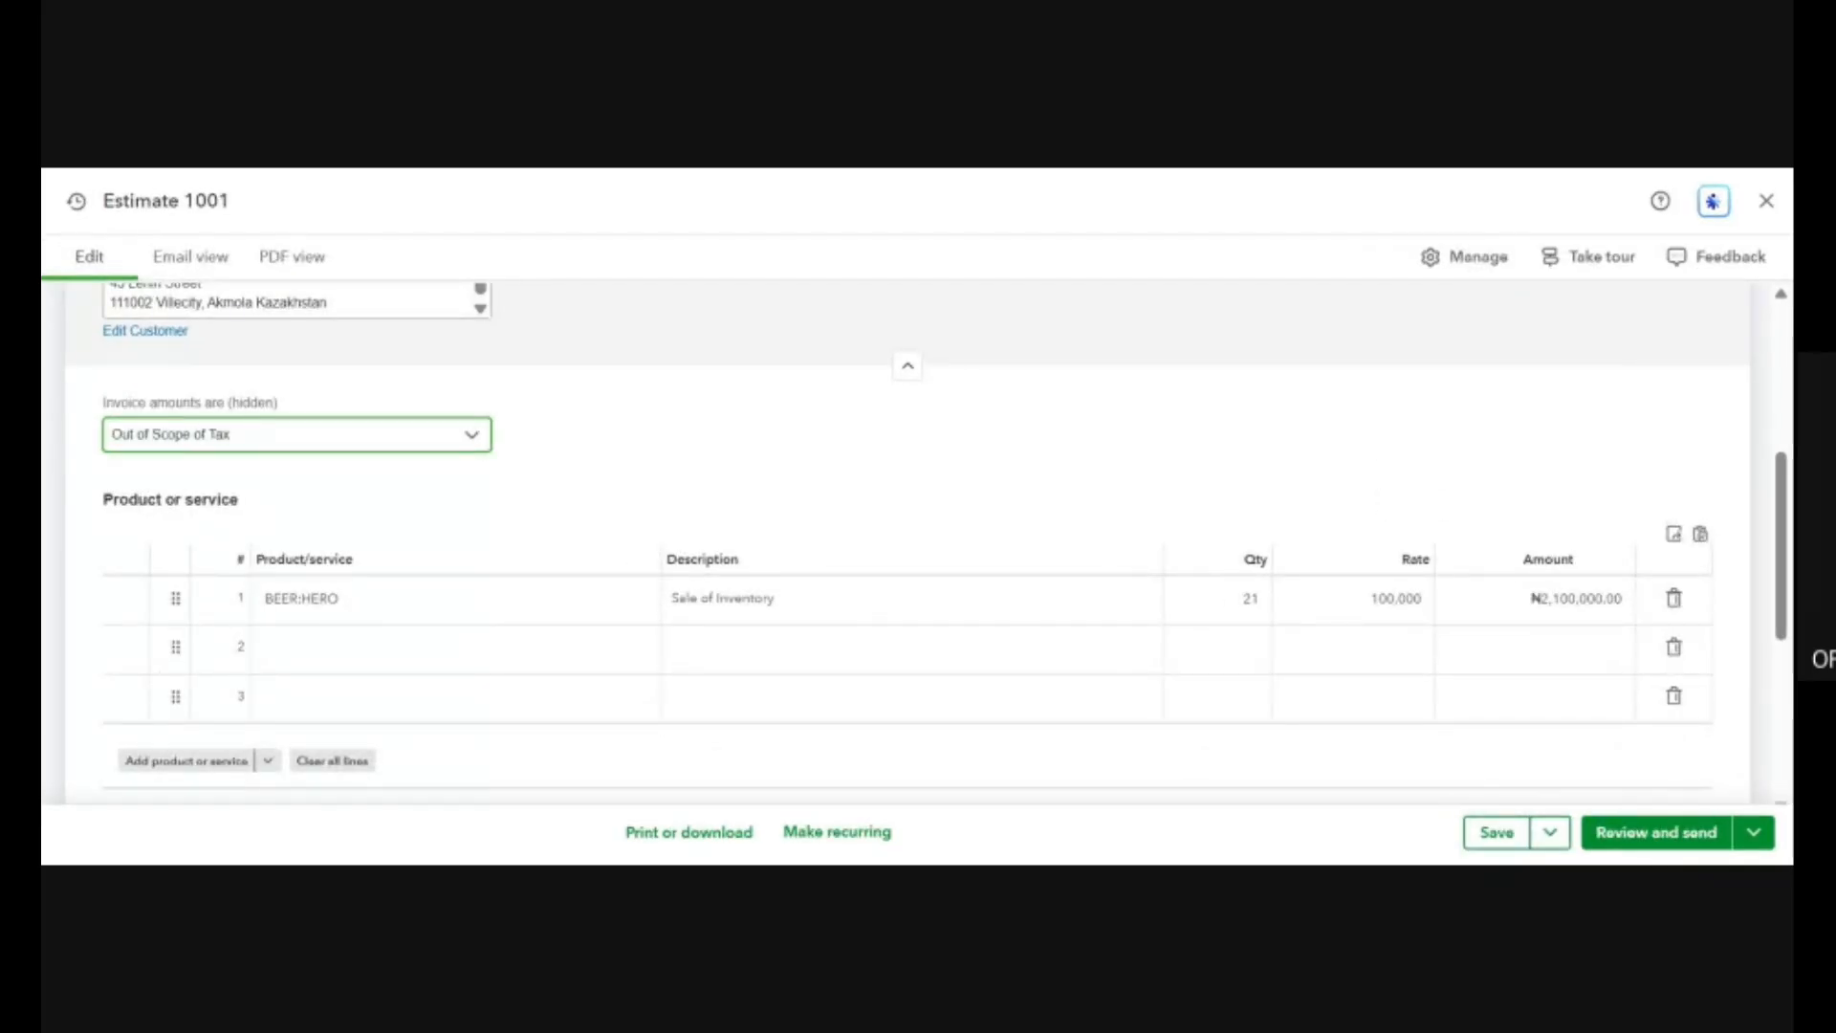
left_click(1549, 838)
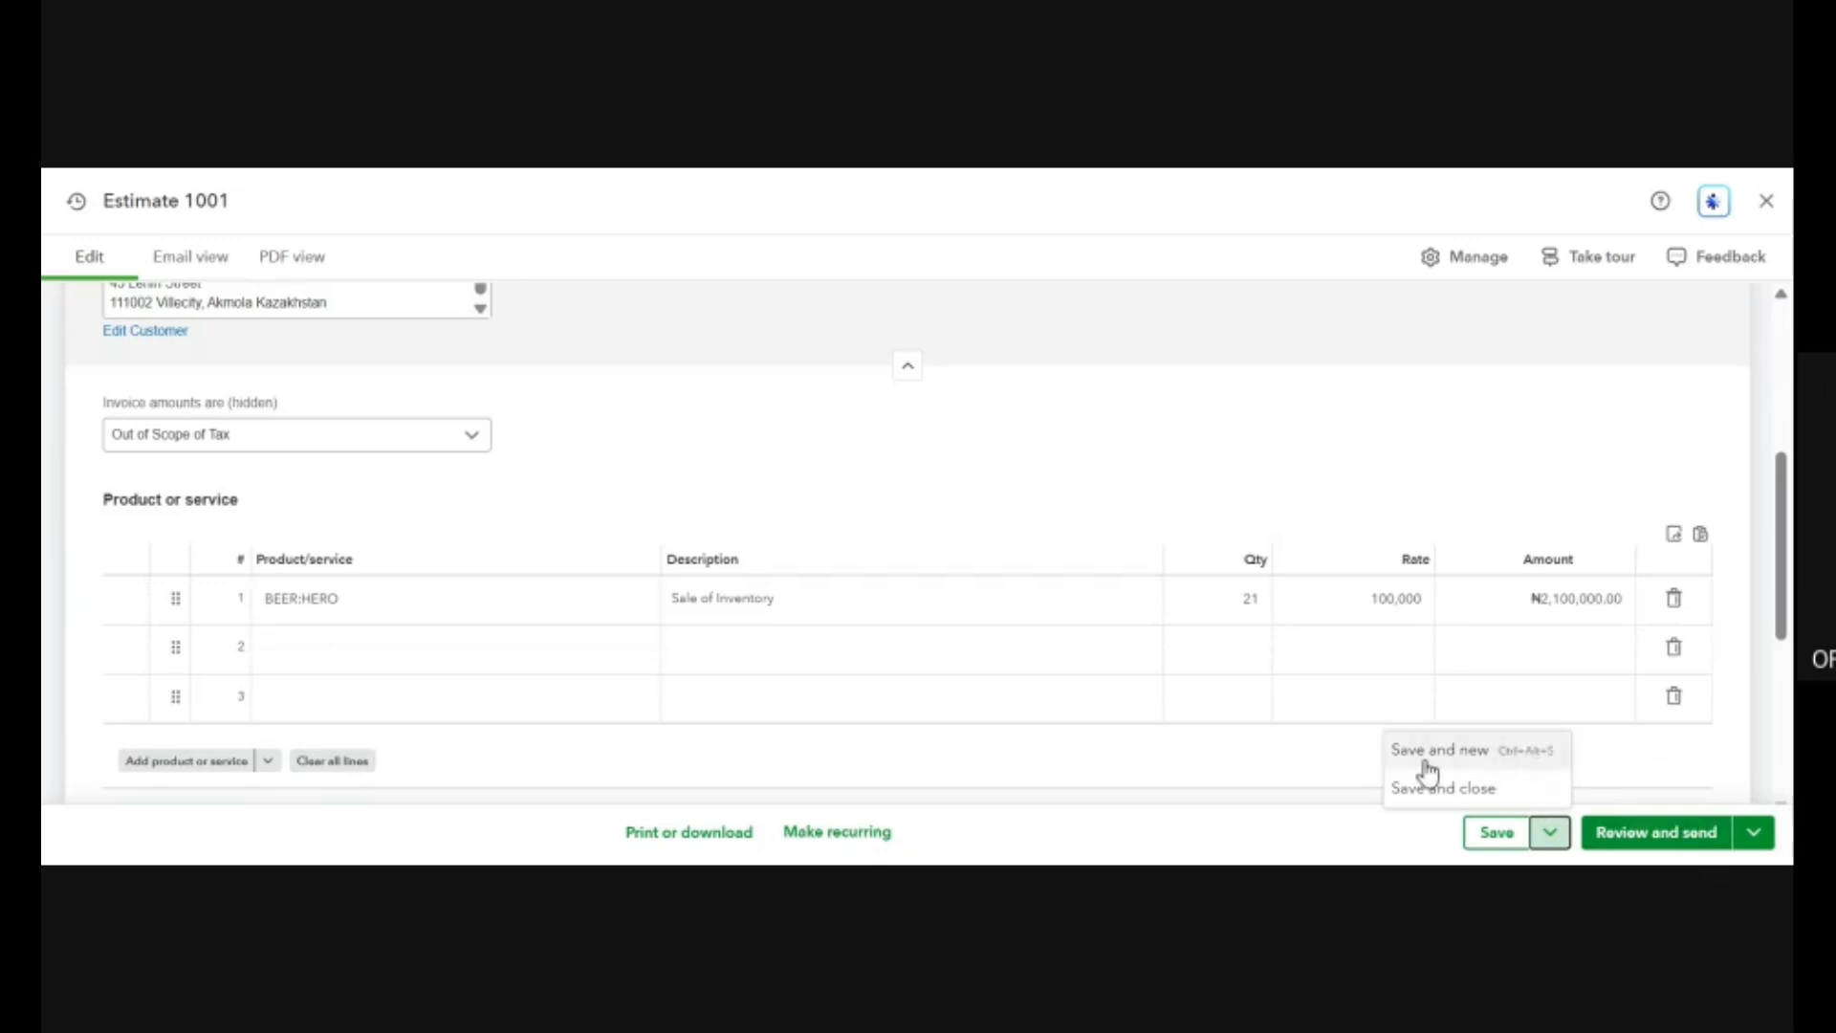
left_click(1494, 792)
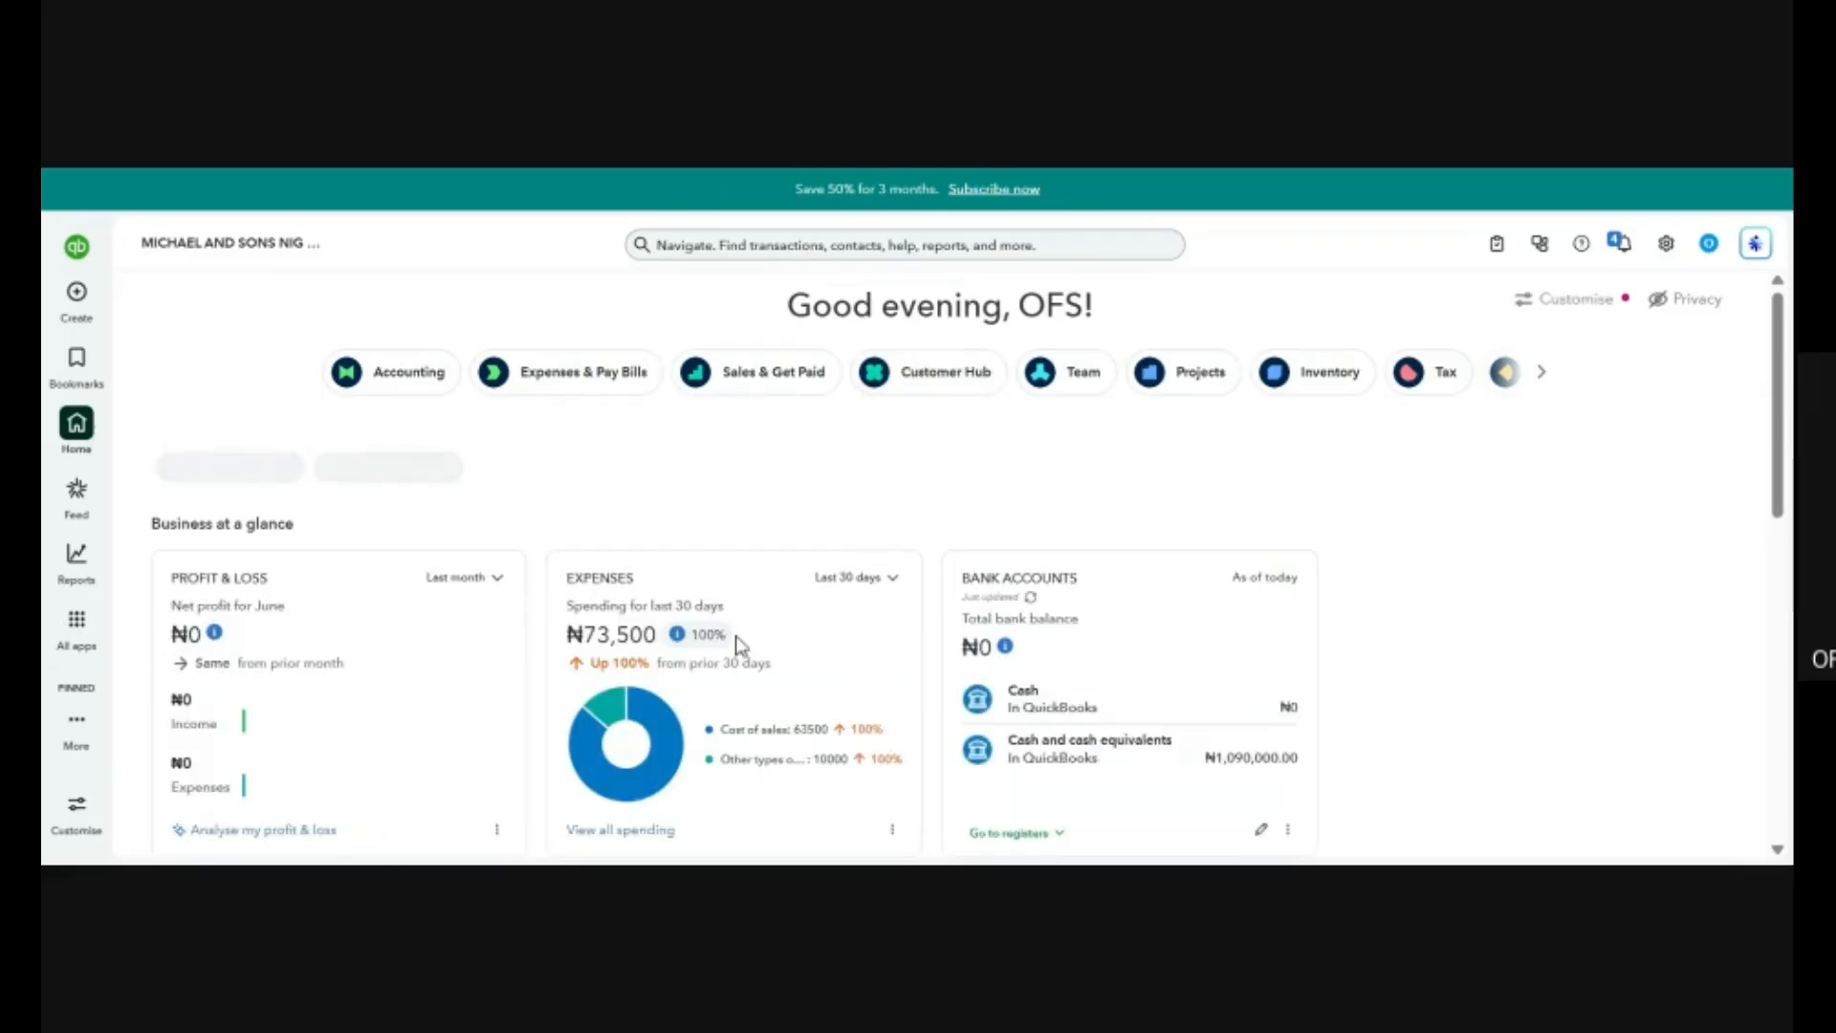
Open the Customers & leads page of the Customer Hub and look over its status bar and customer list.
left_click(937, 382)
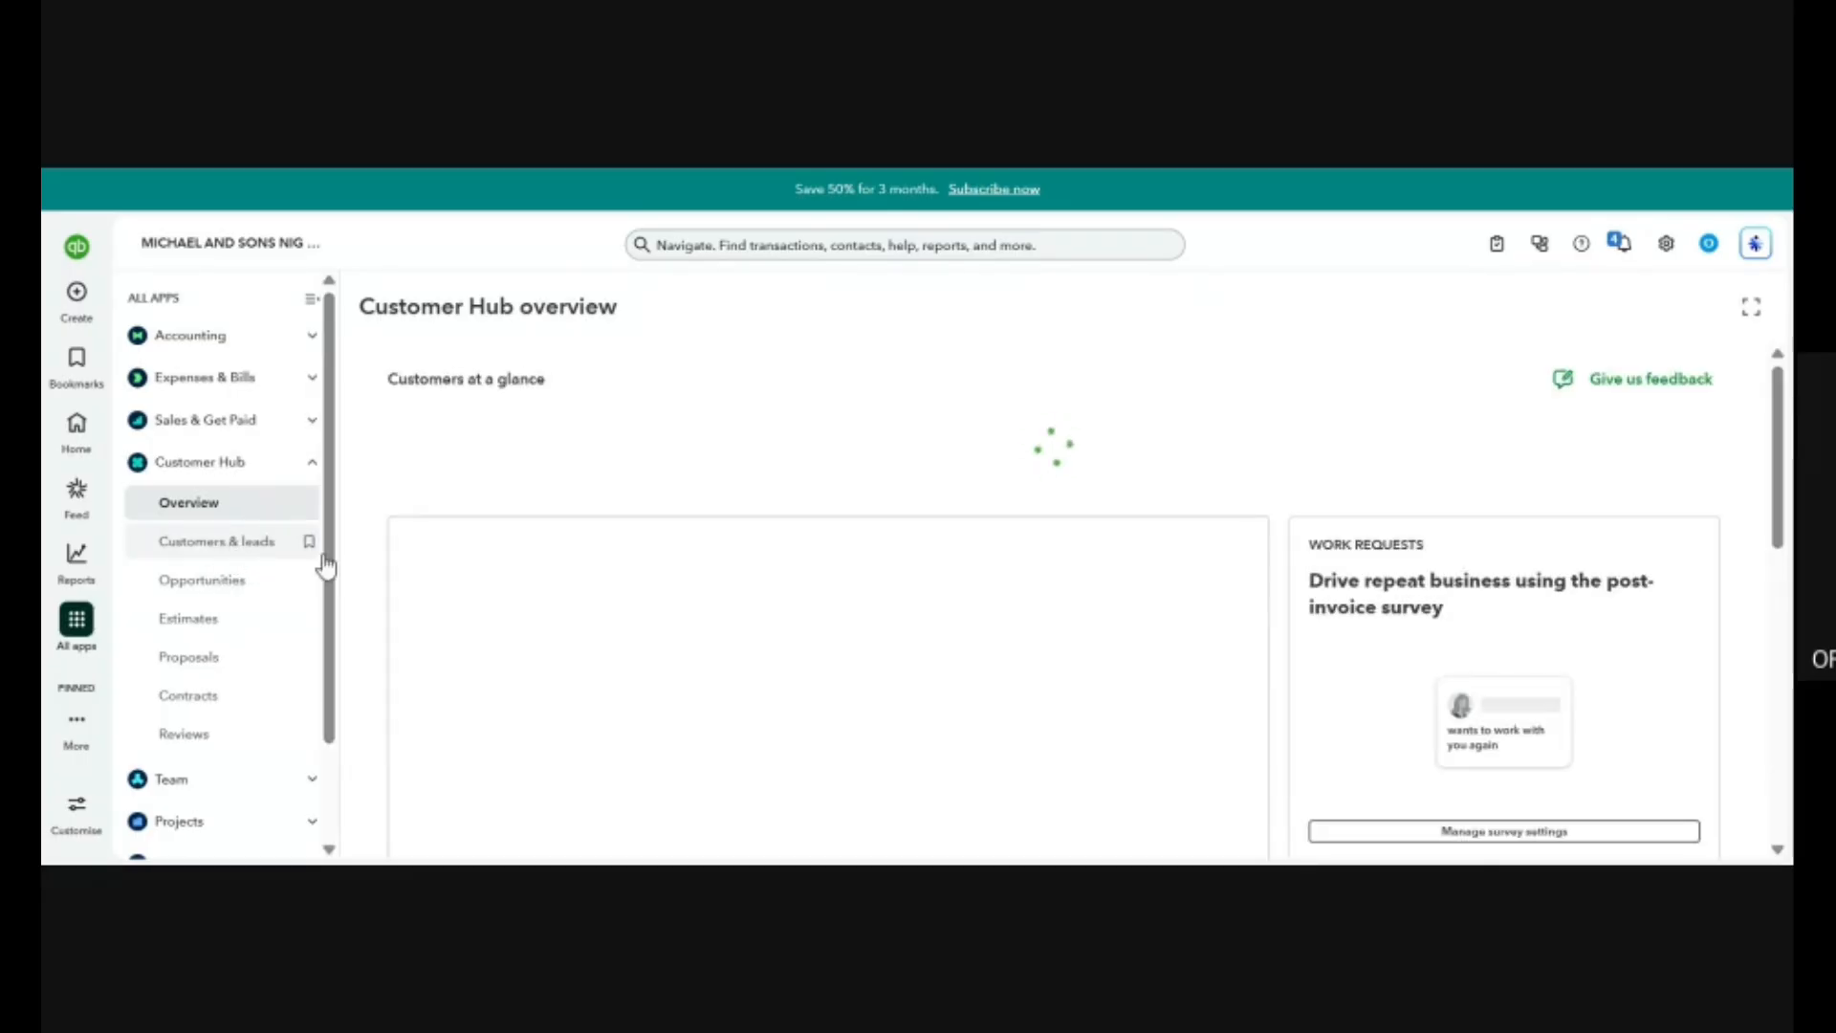
left_click(219, 538)
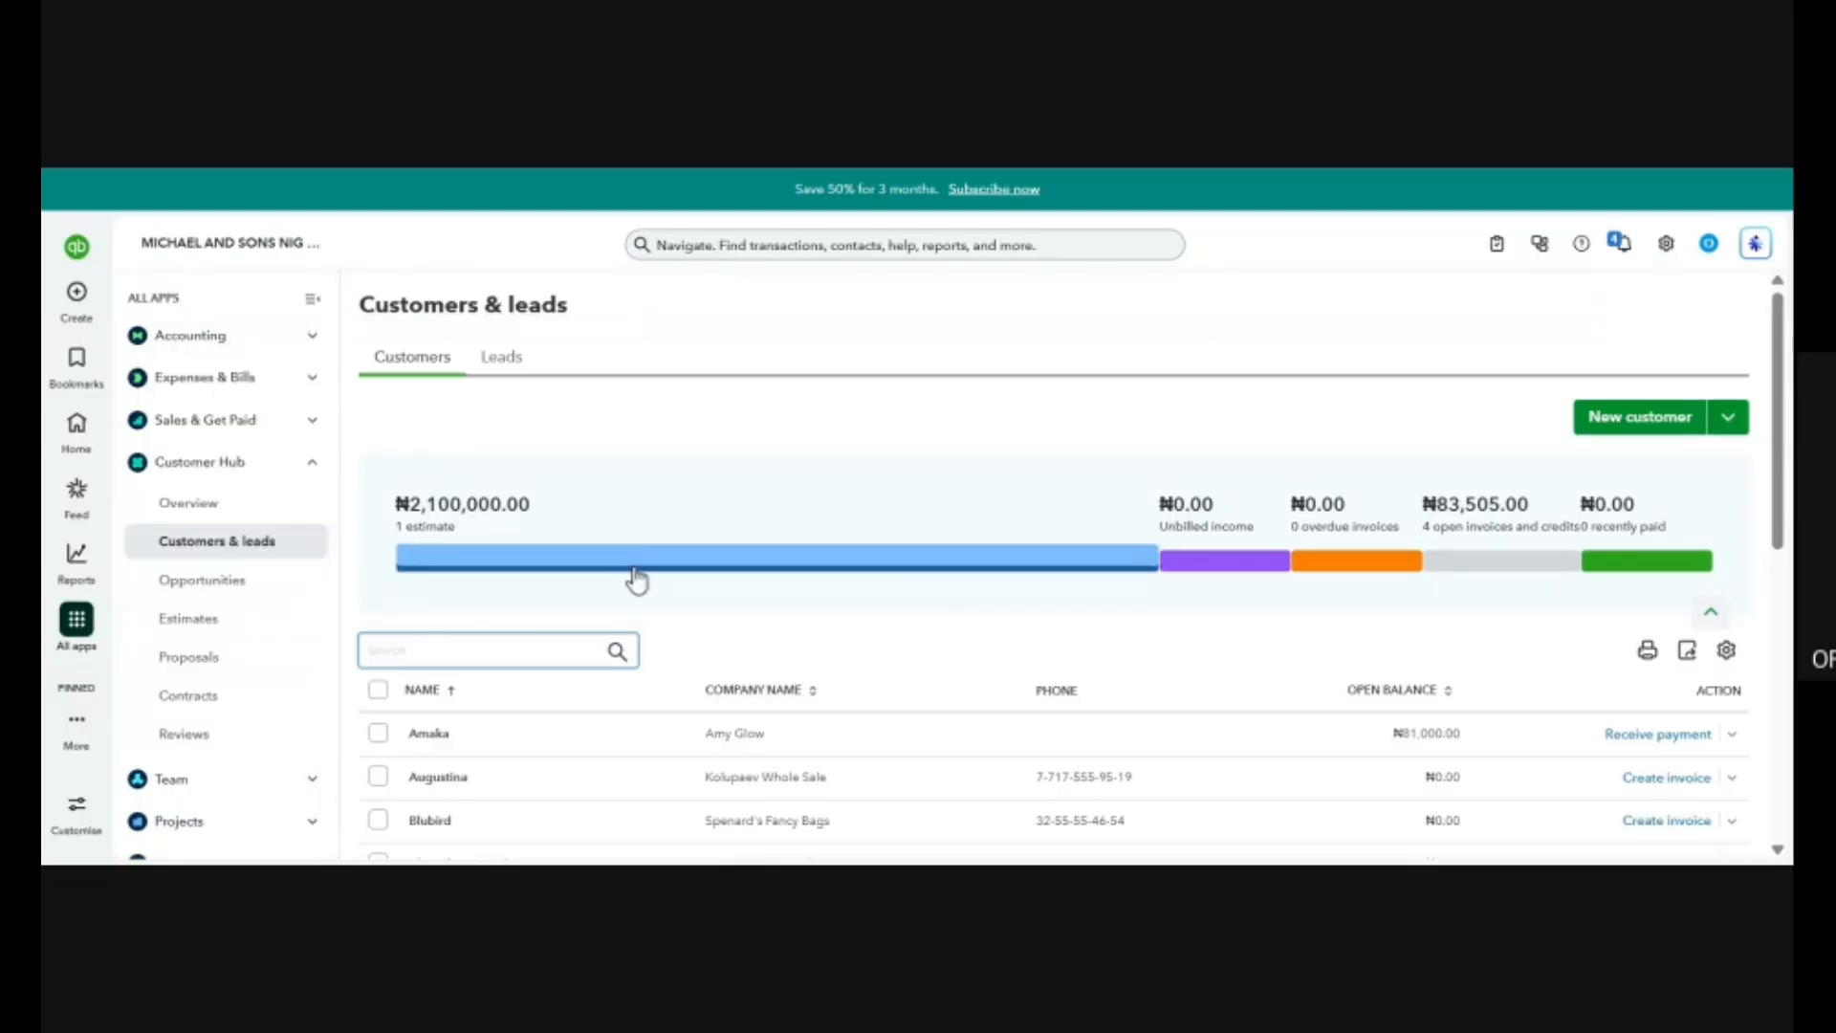
scroll(635, 576, "down", 5)
scroll(635, 576, "down", 1)
scroll(635, 576, "up", 8)
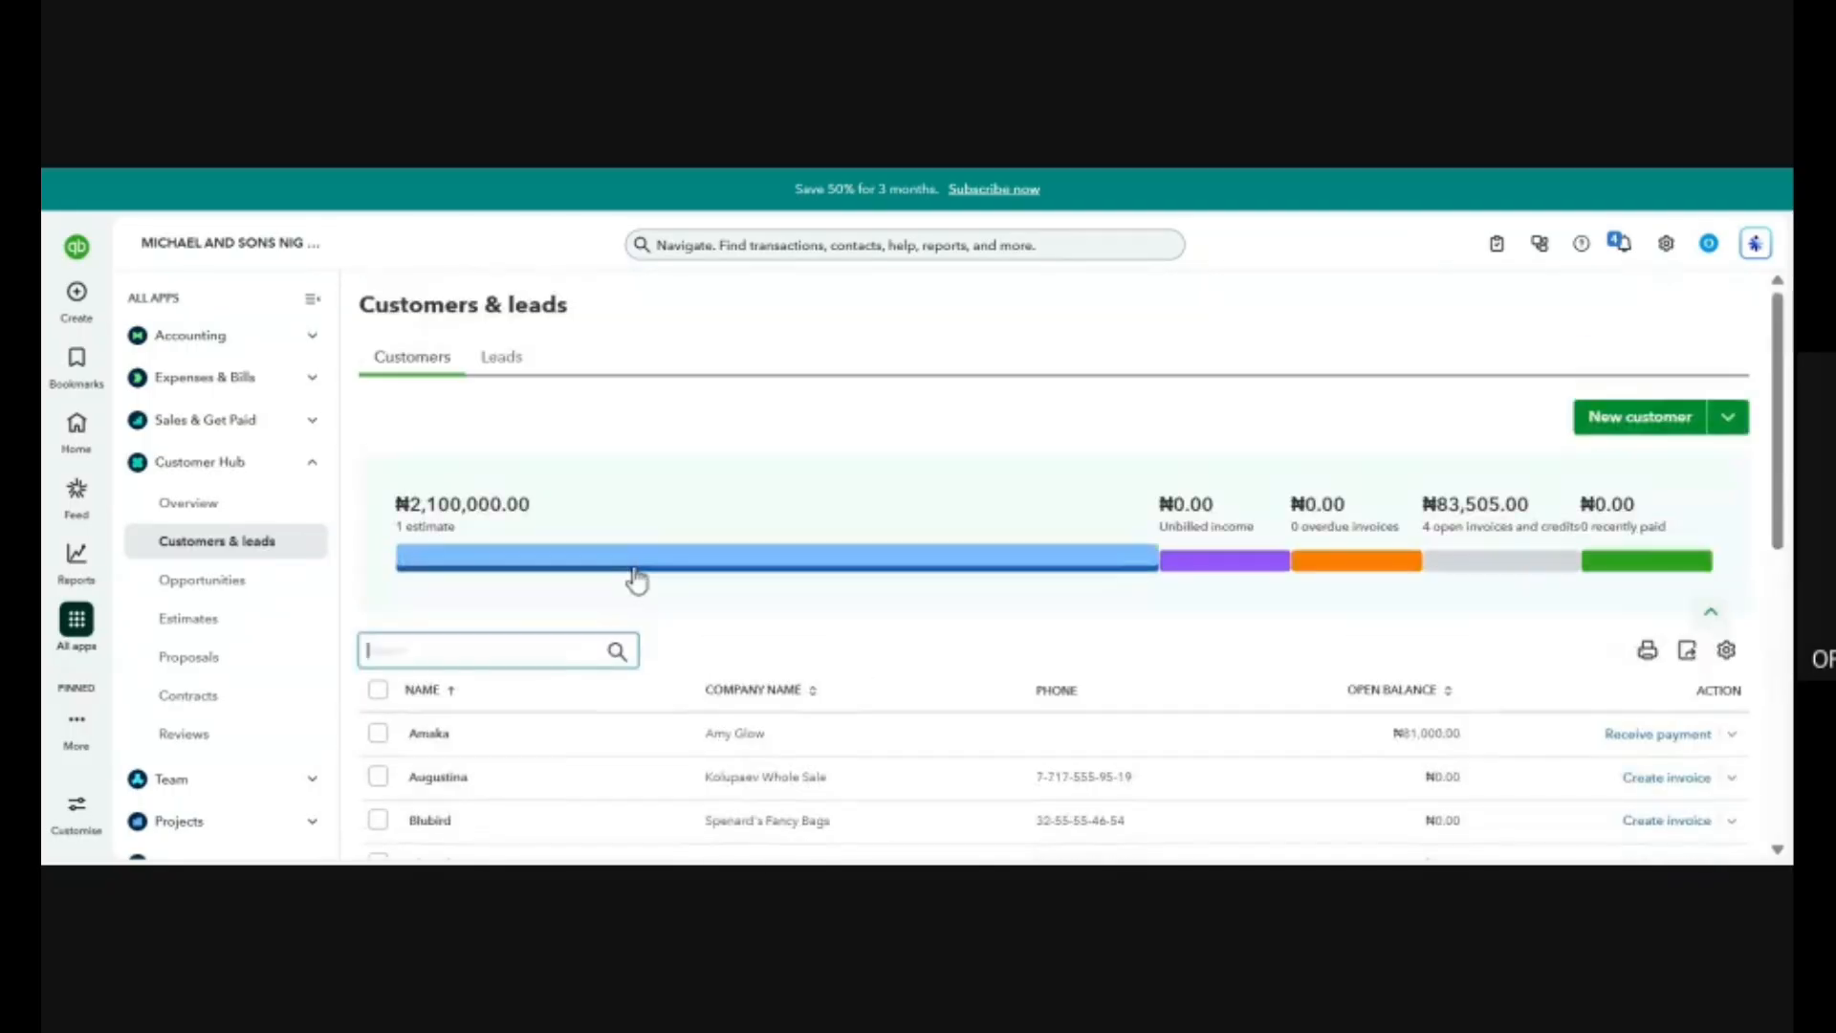
Look through the rest of the customer list, then open the Leads page and examine its options for generating leads.
scroll(635, 576, "down", 6)
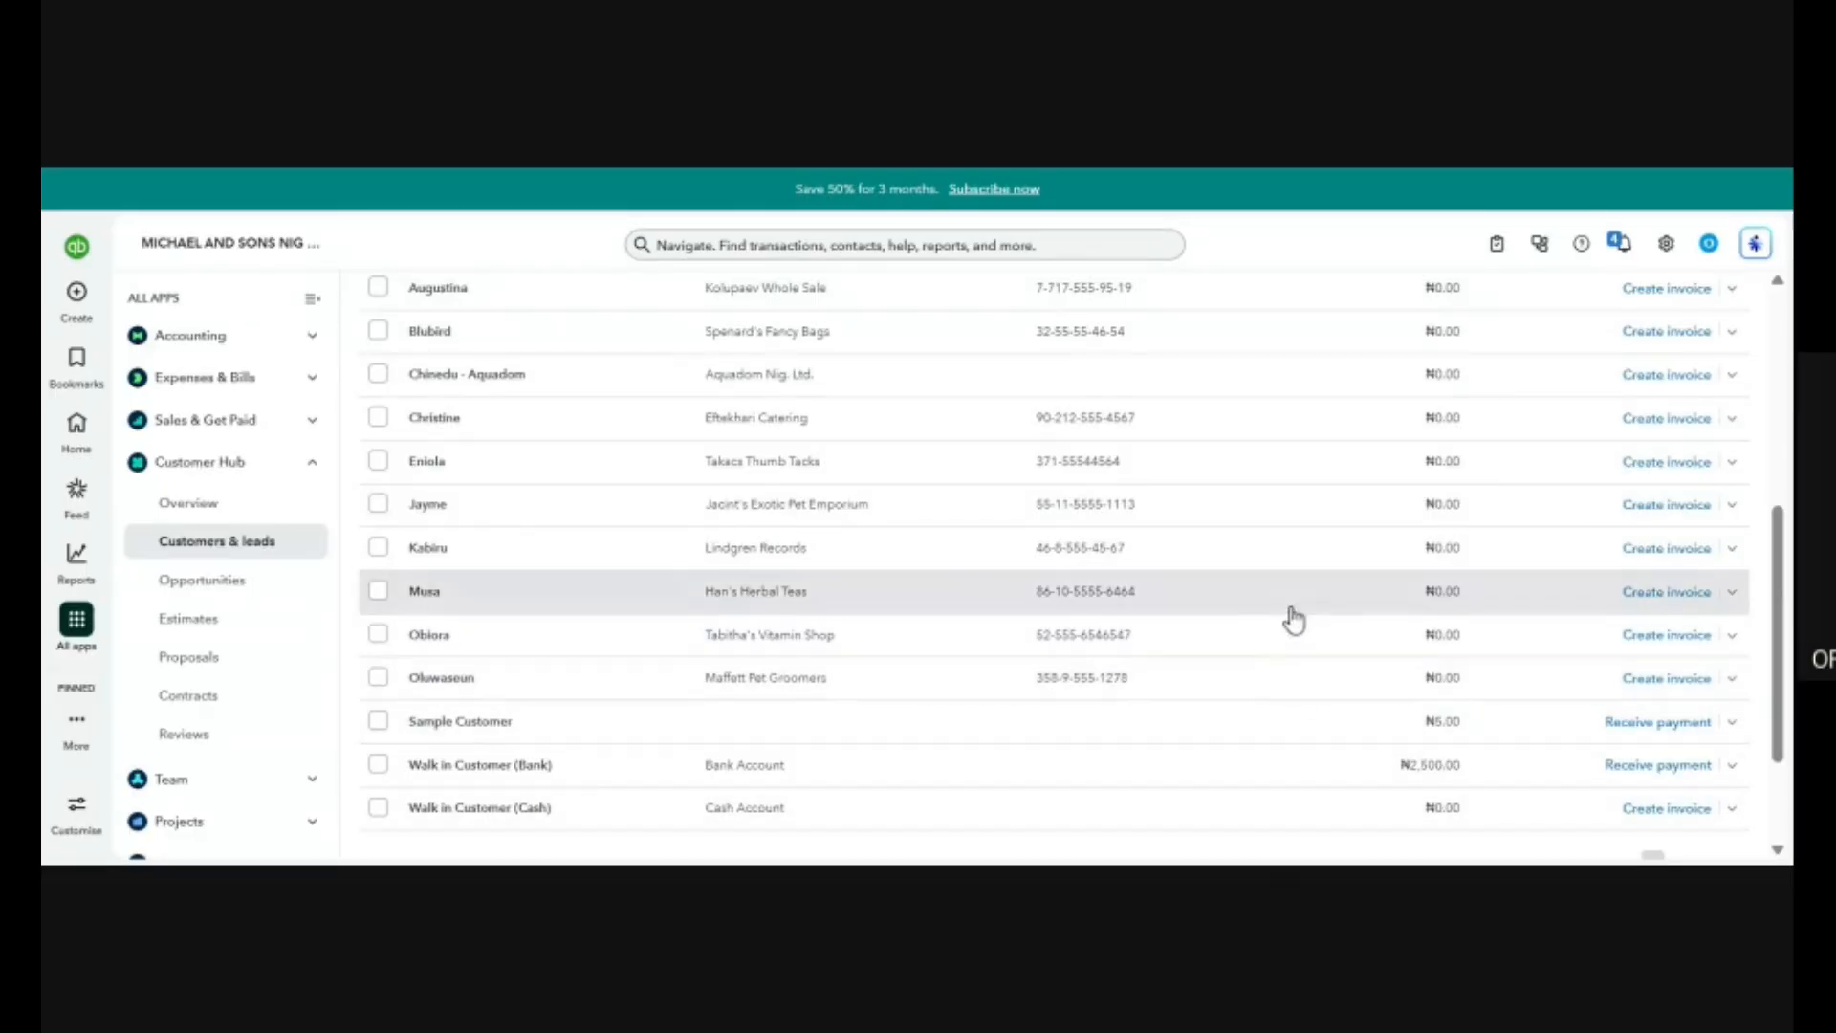
scroll(1243, 618, "up", 5)
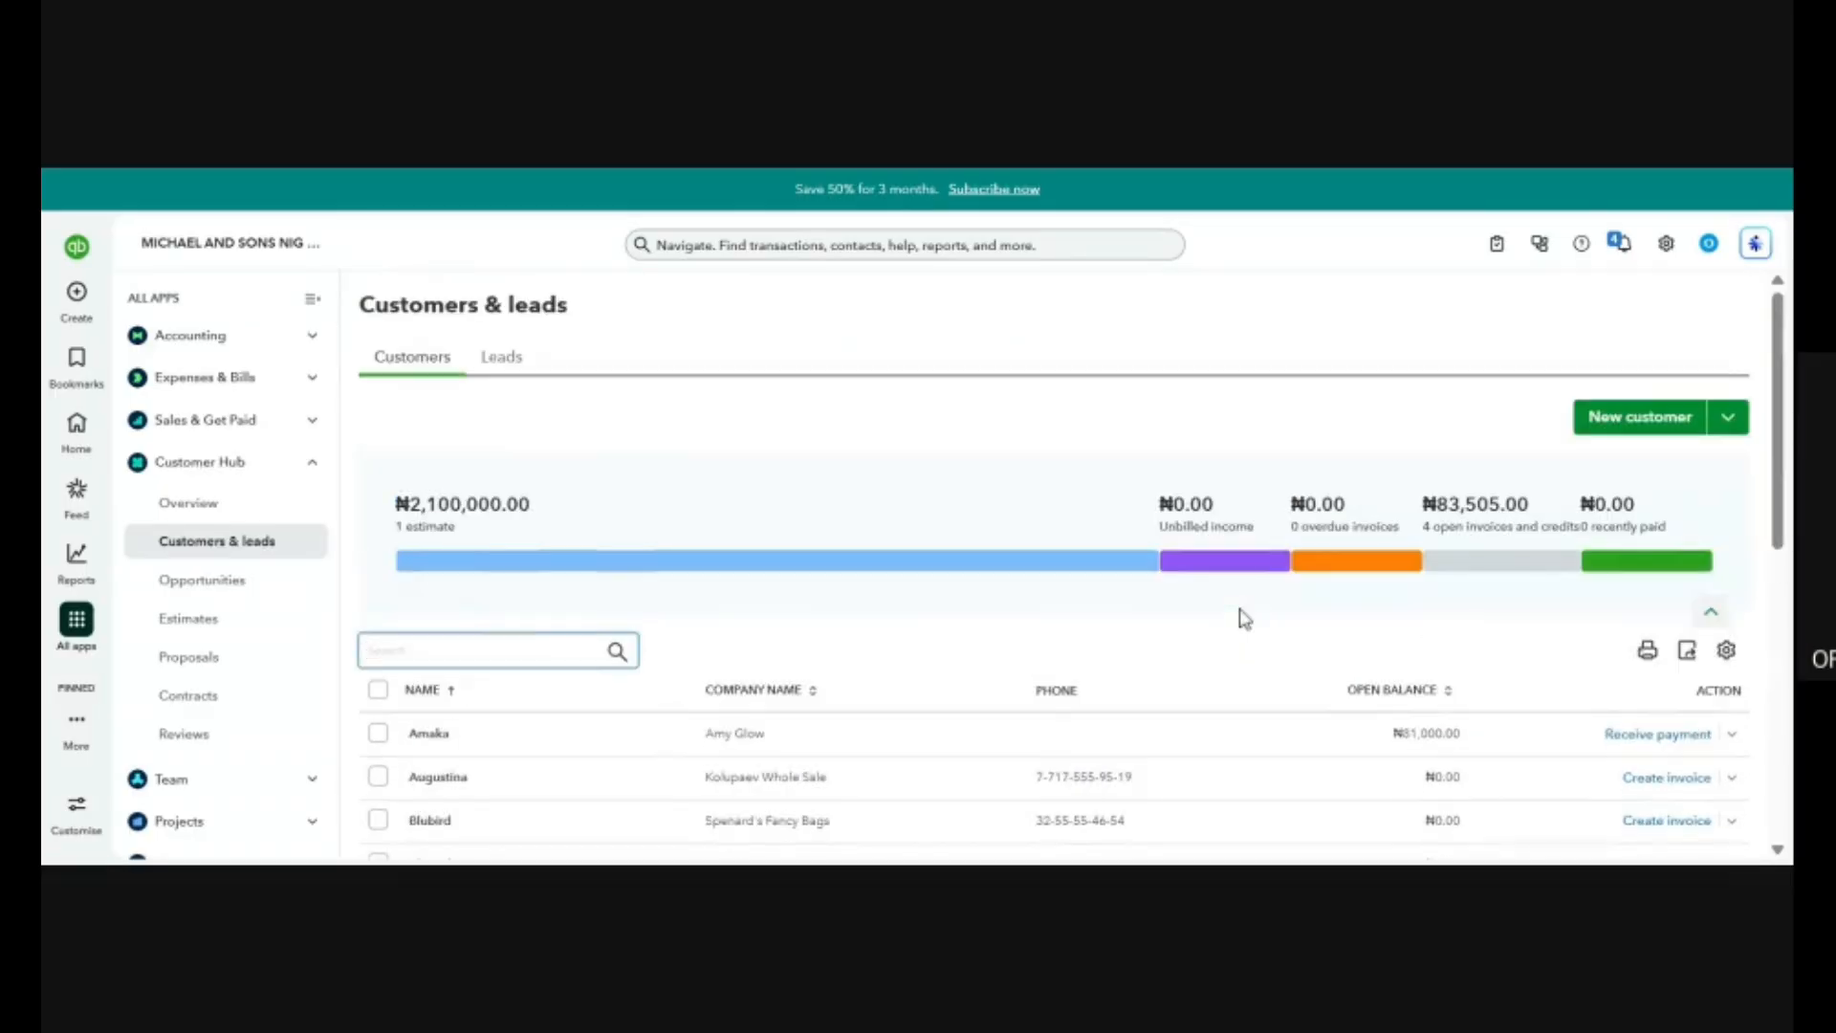
left_click(502, 365)
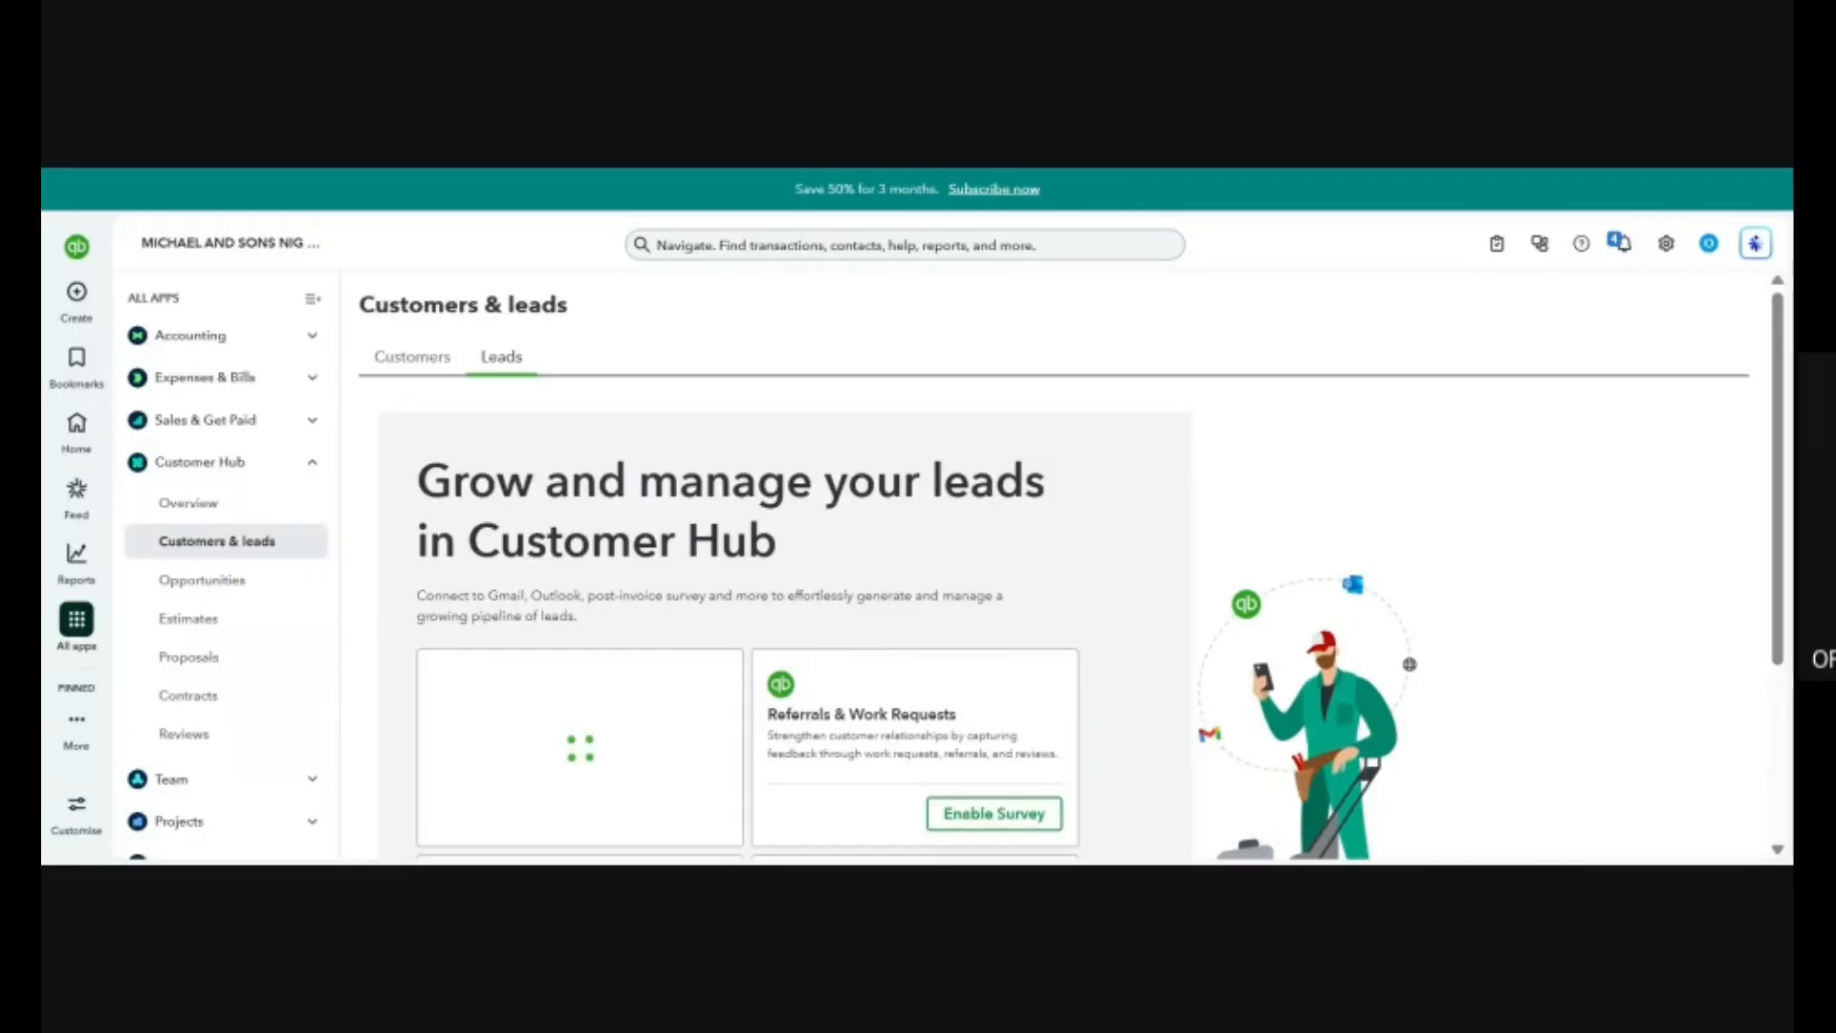
scroll(891, 641, "down", 3)
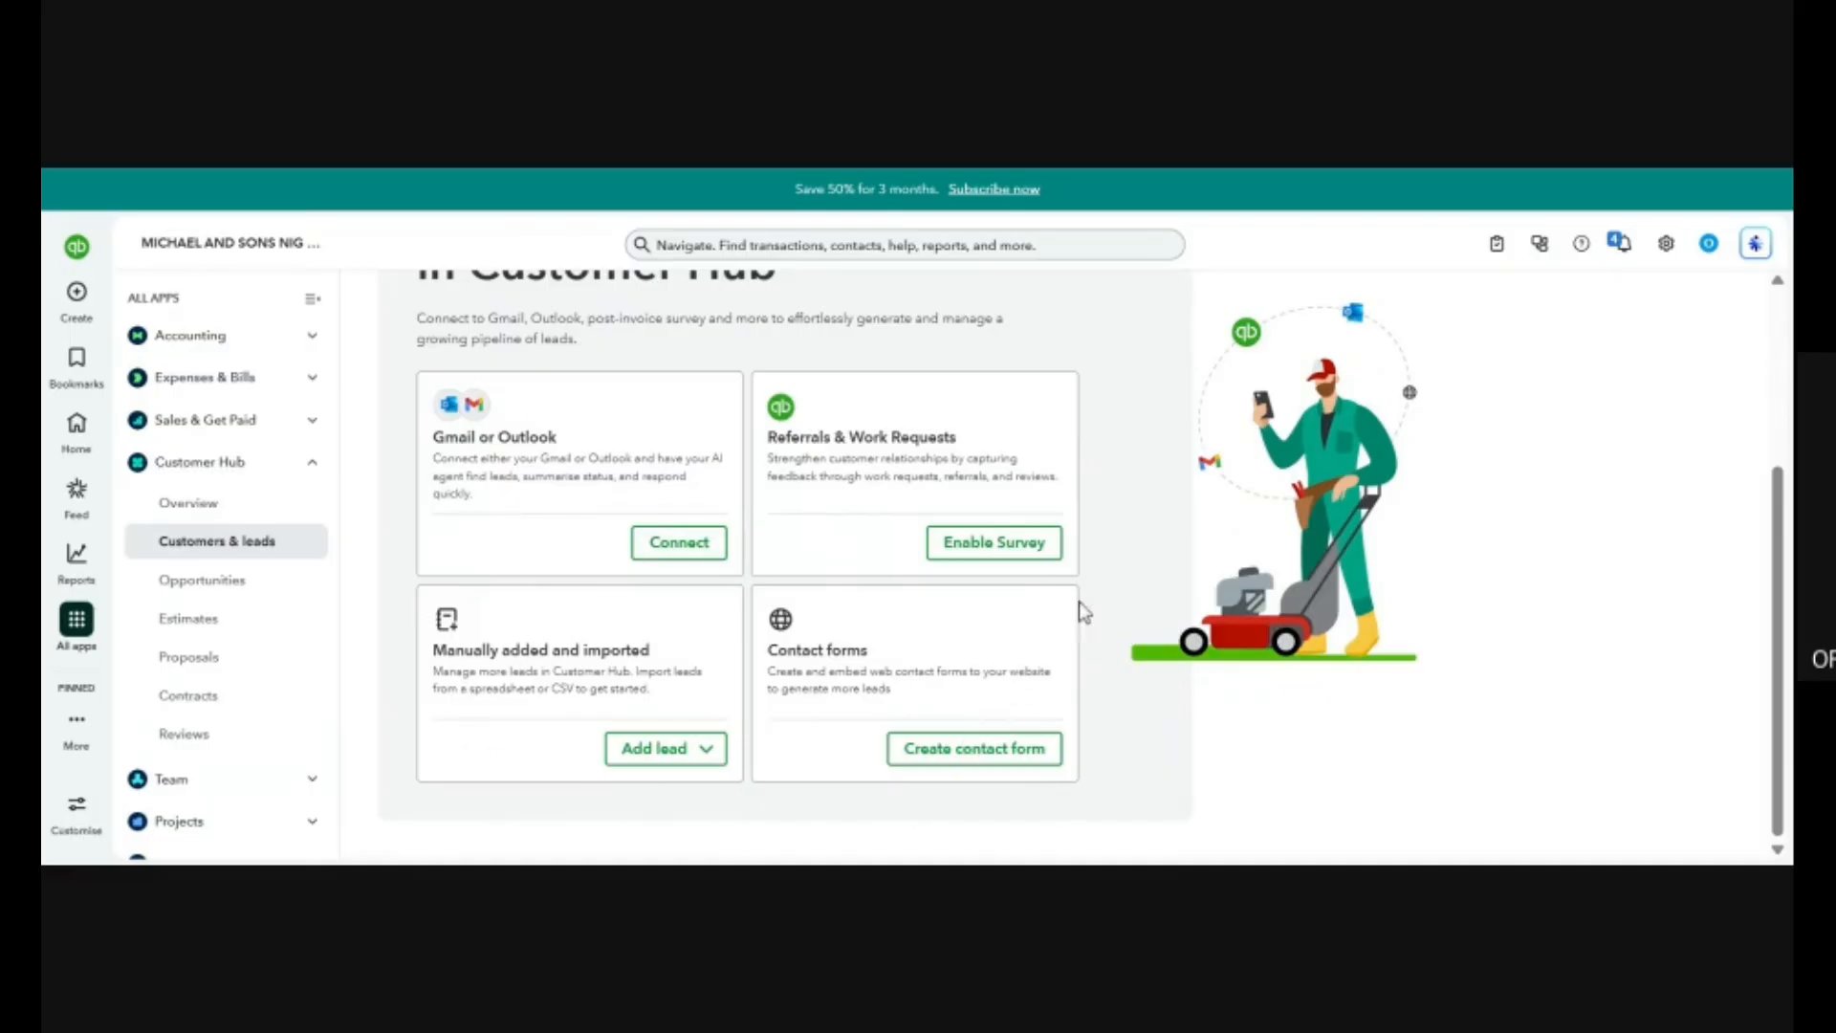
scroll(1119, 597, "up", 1)
scroll(1119, 595, "up", 3)
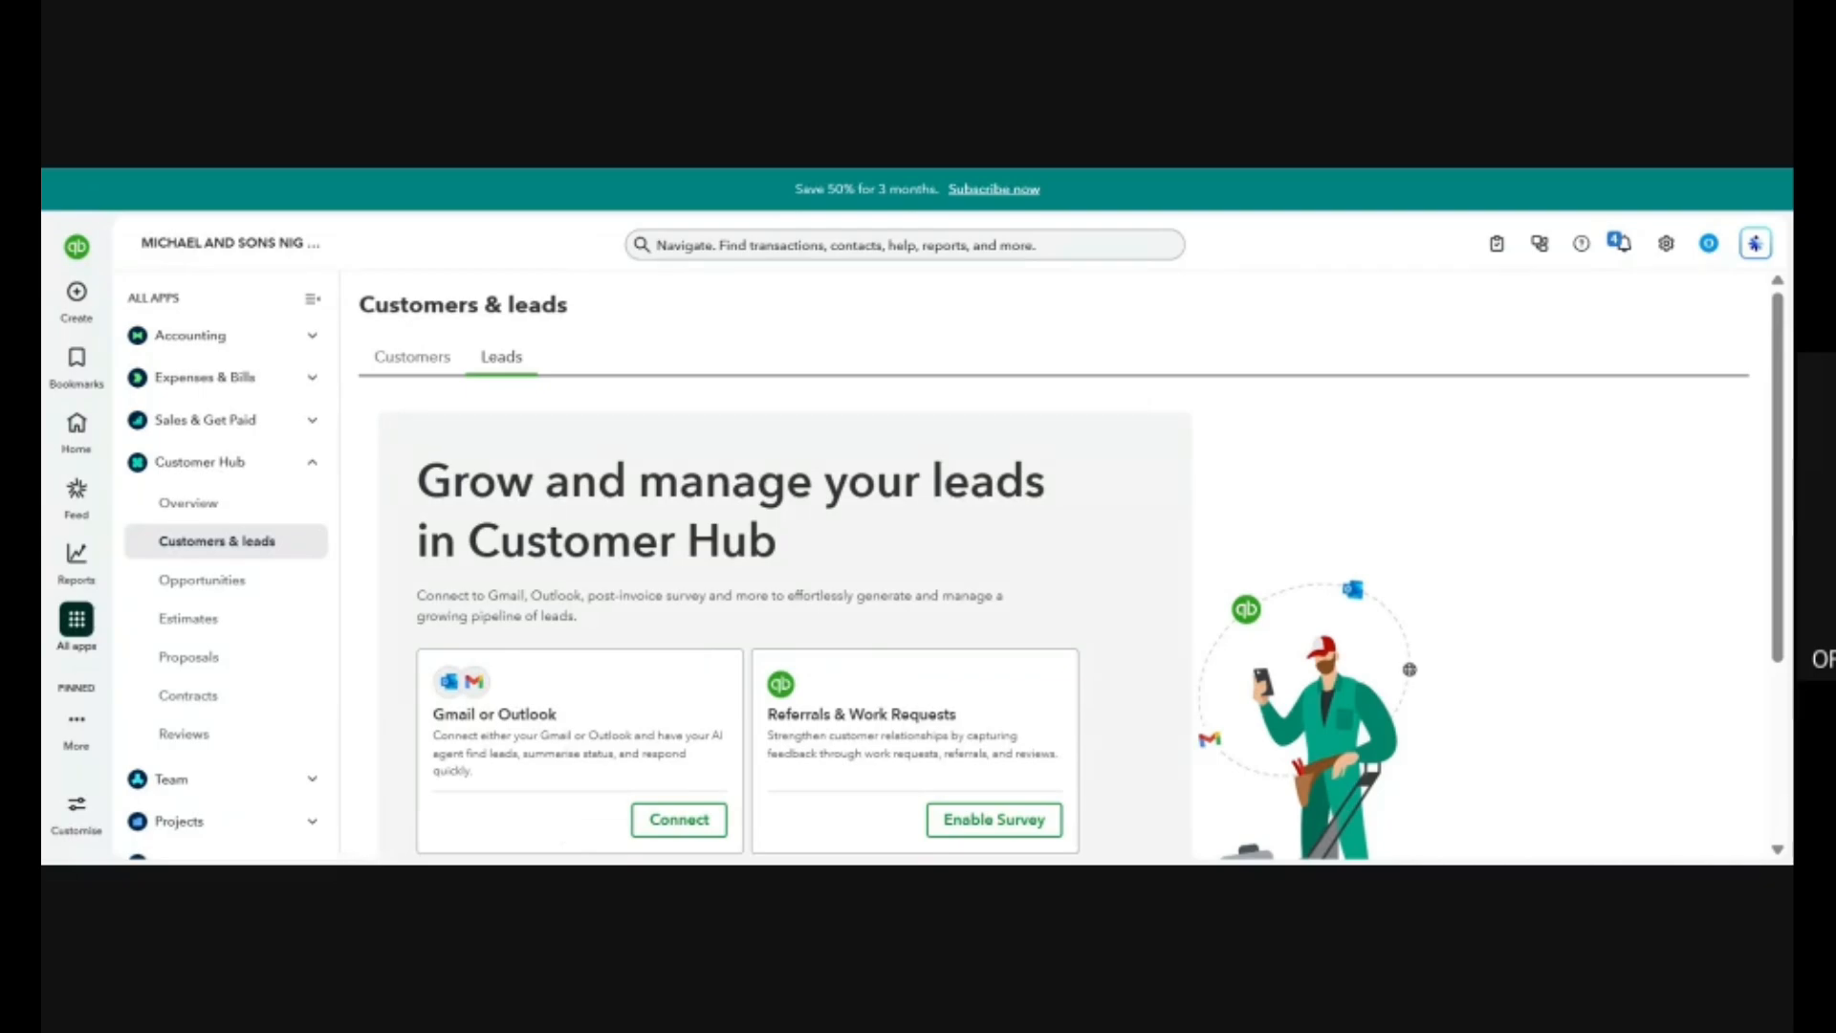
scroll(643, 715, "down", 3)
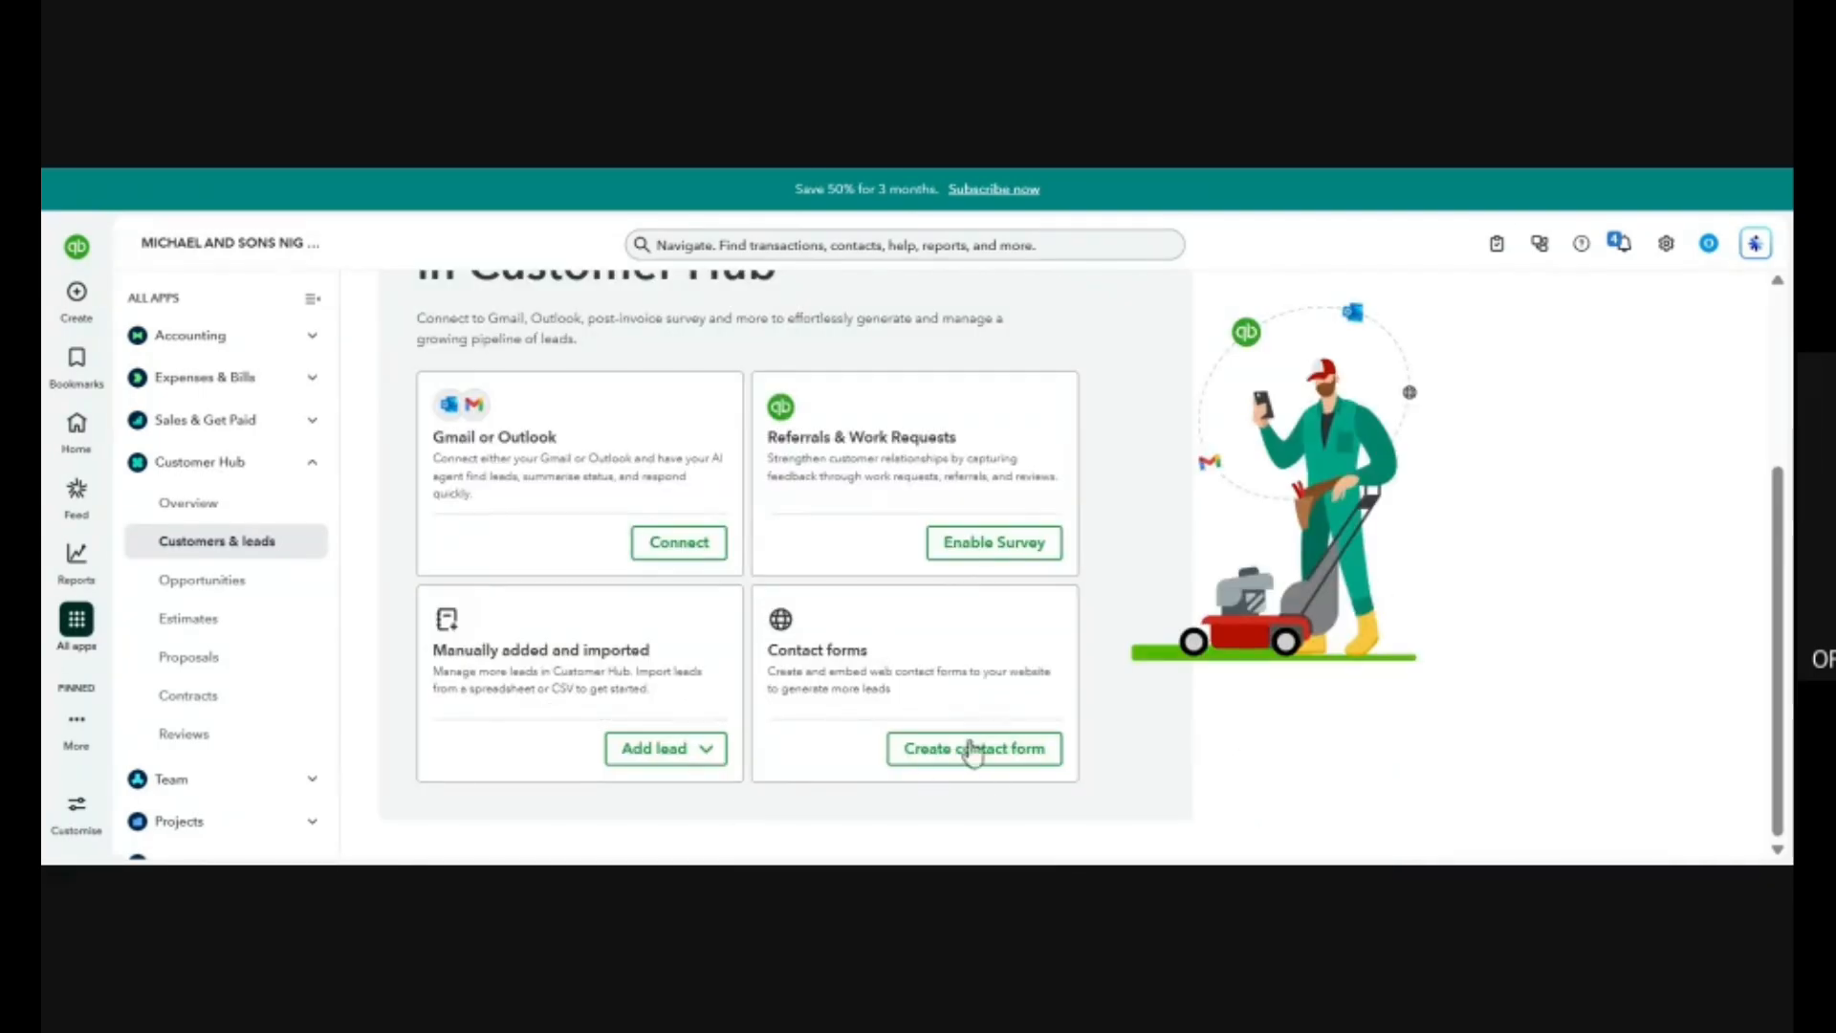
Open a draft website contact form from Leads, look over its fields and close it, discarding the changes.
left_click(967, 548)
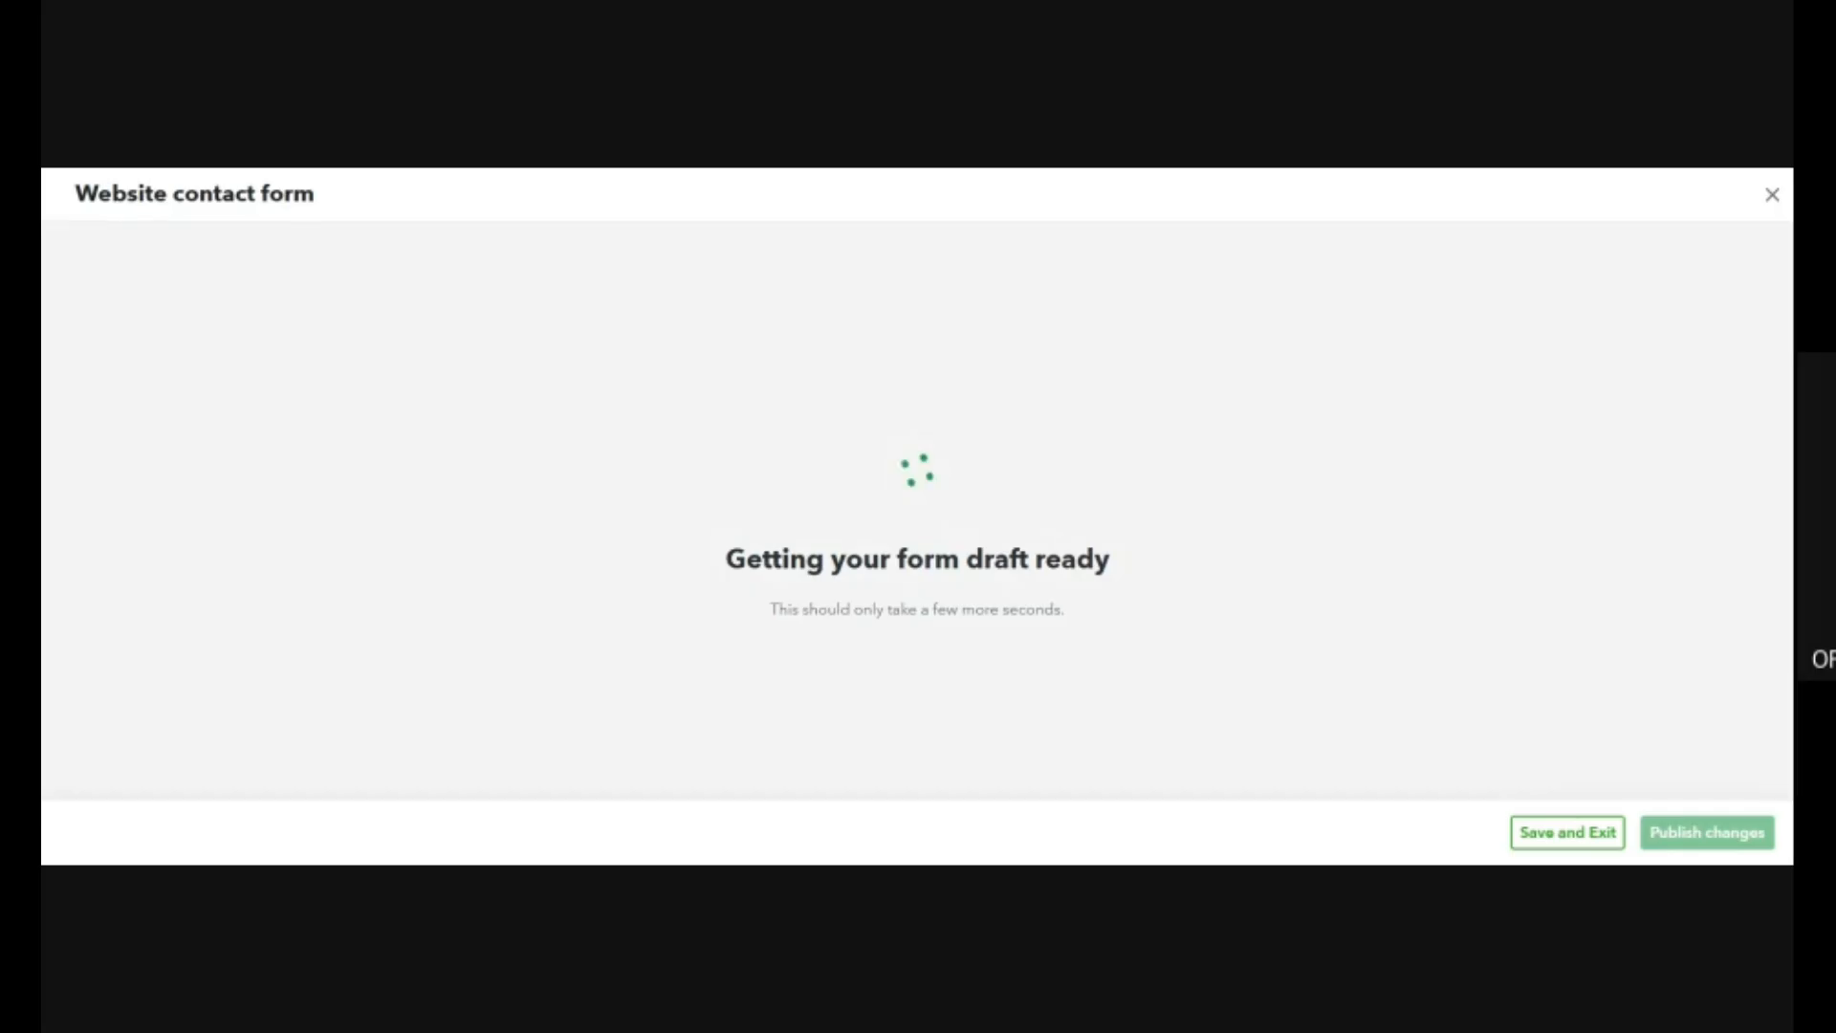
scroll(718, 440, "down", 2)
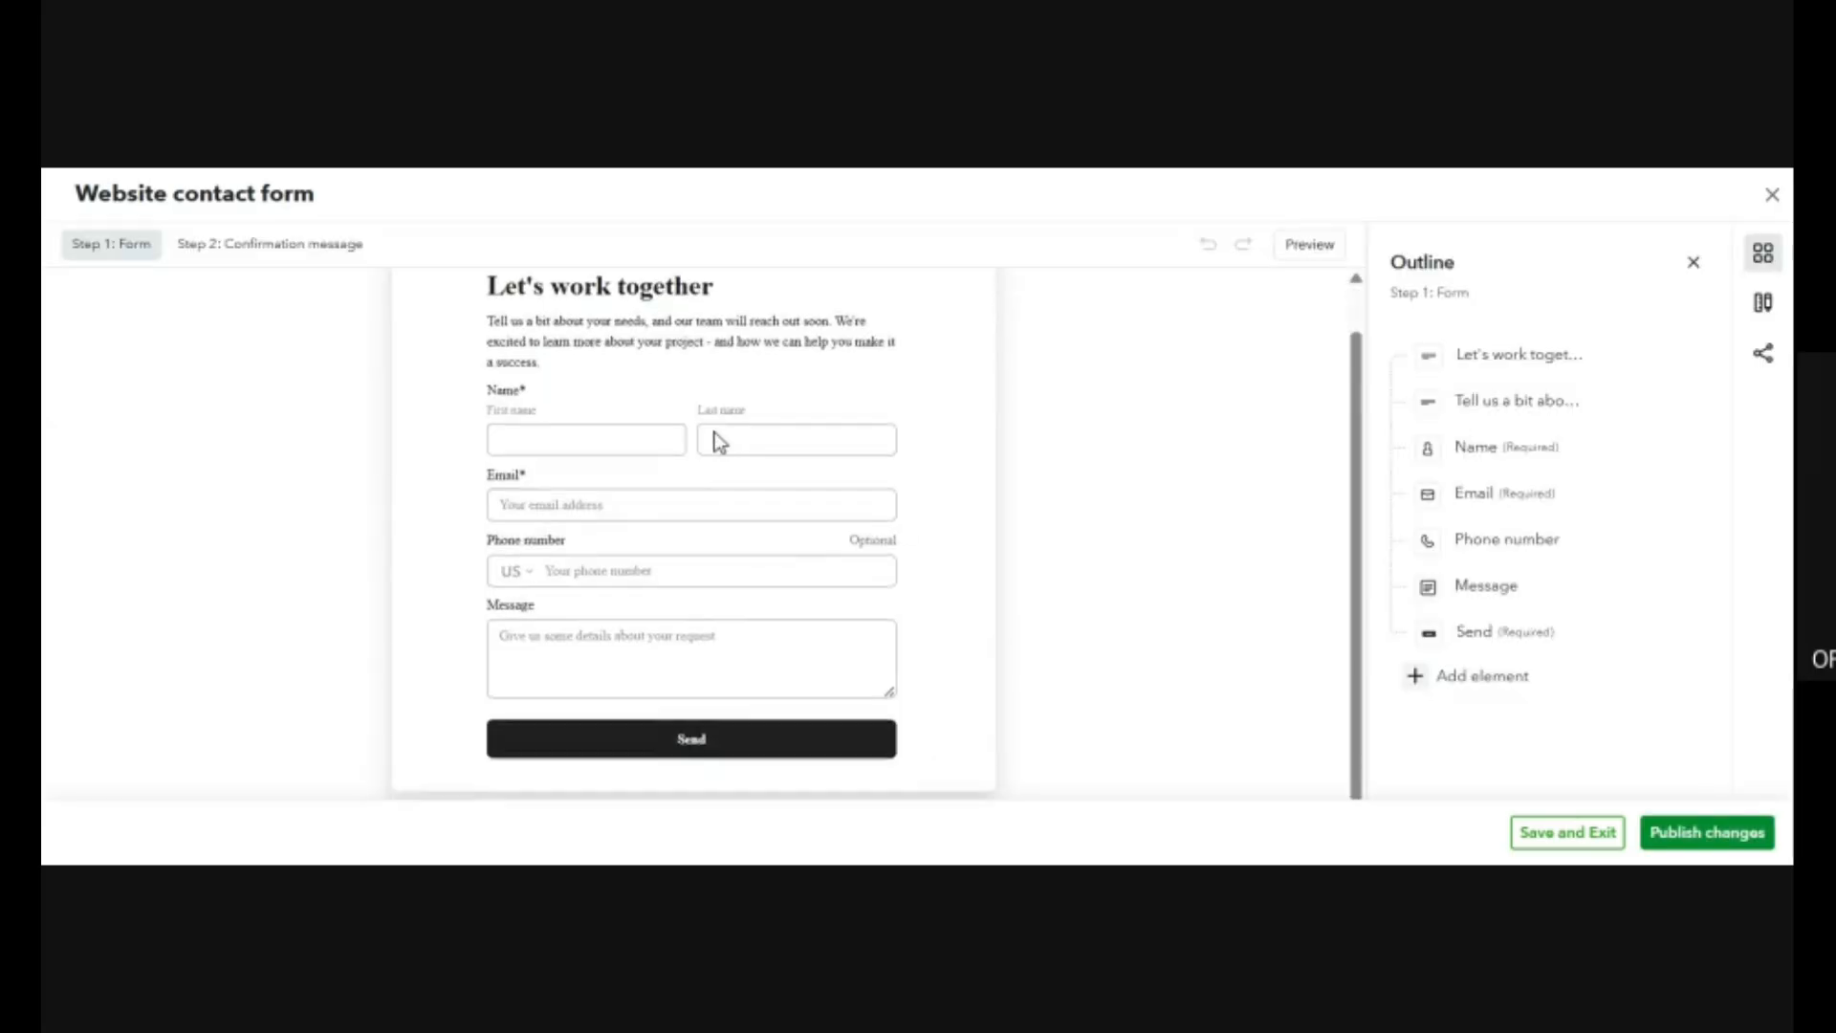
scroll(716, 440, "up", 2)
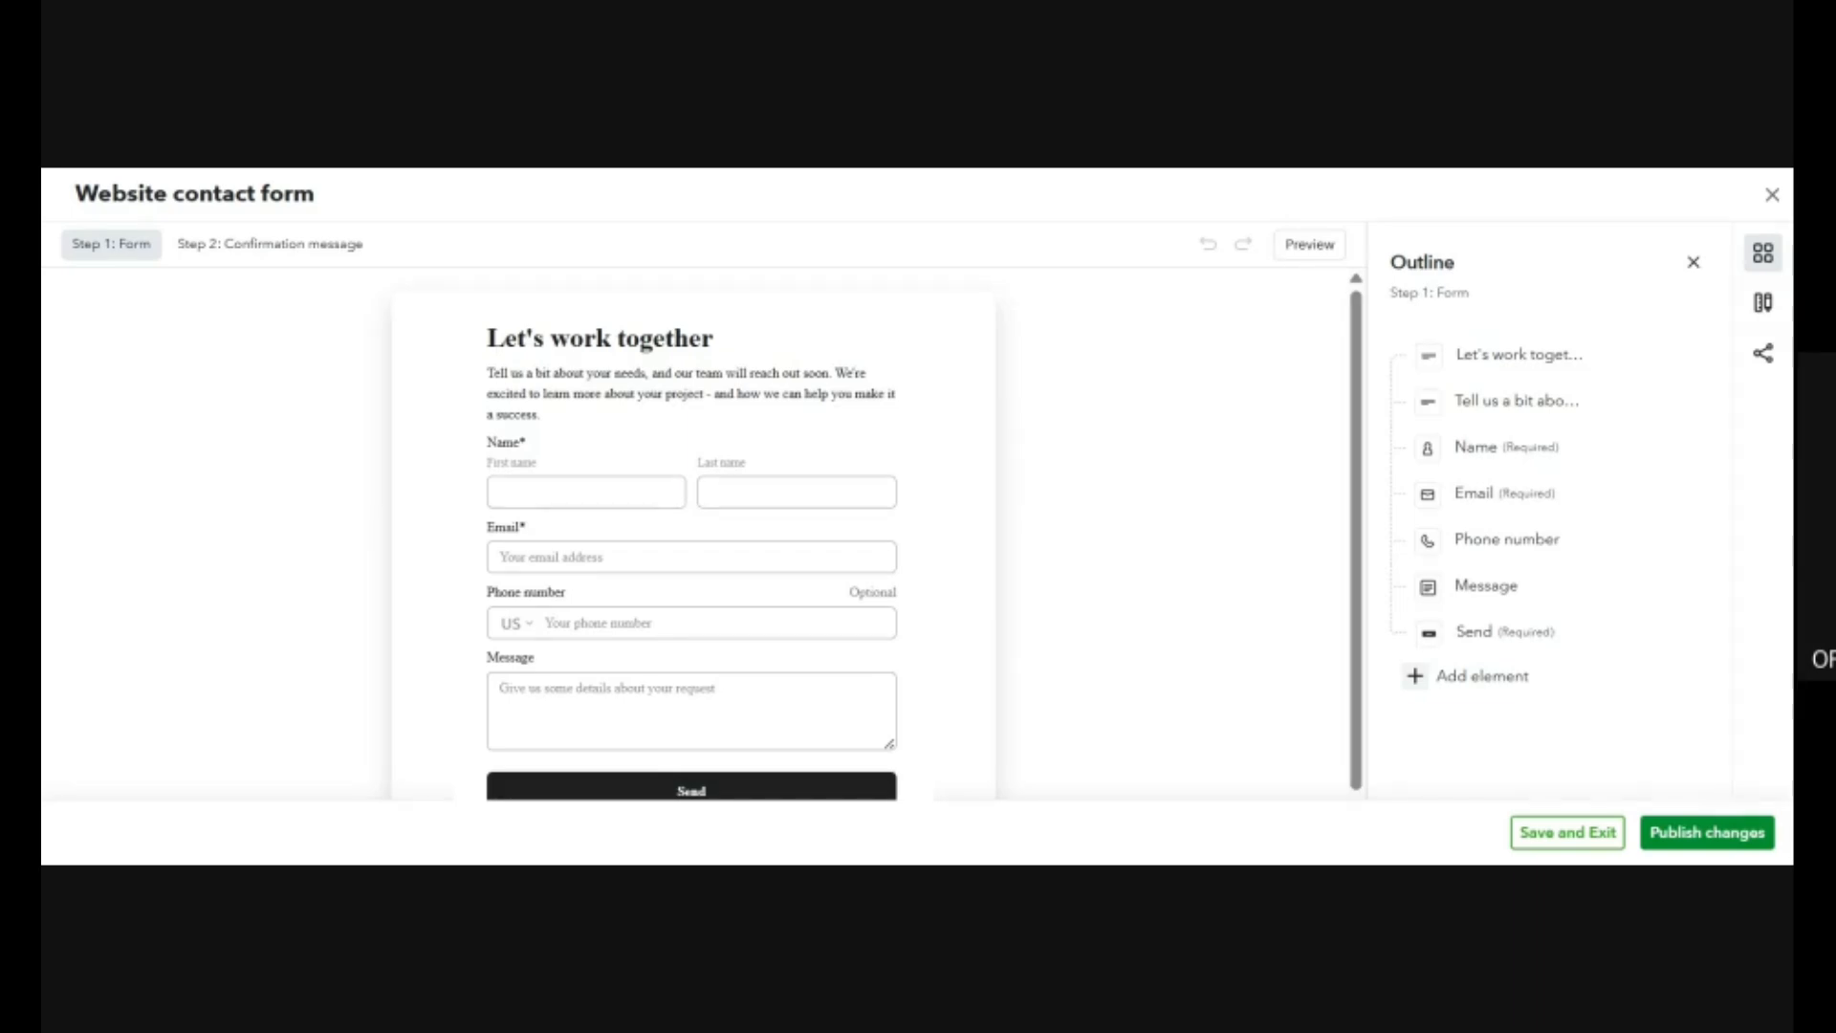
left_click(1772, 195)
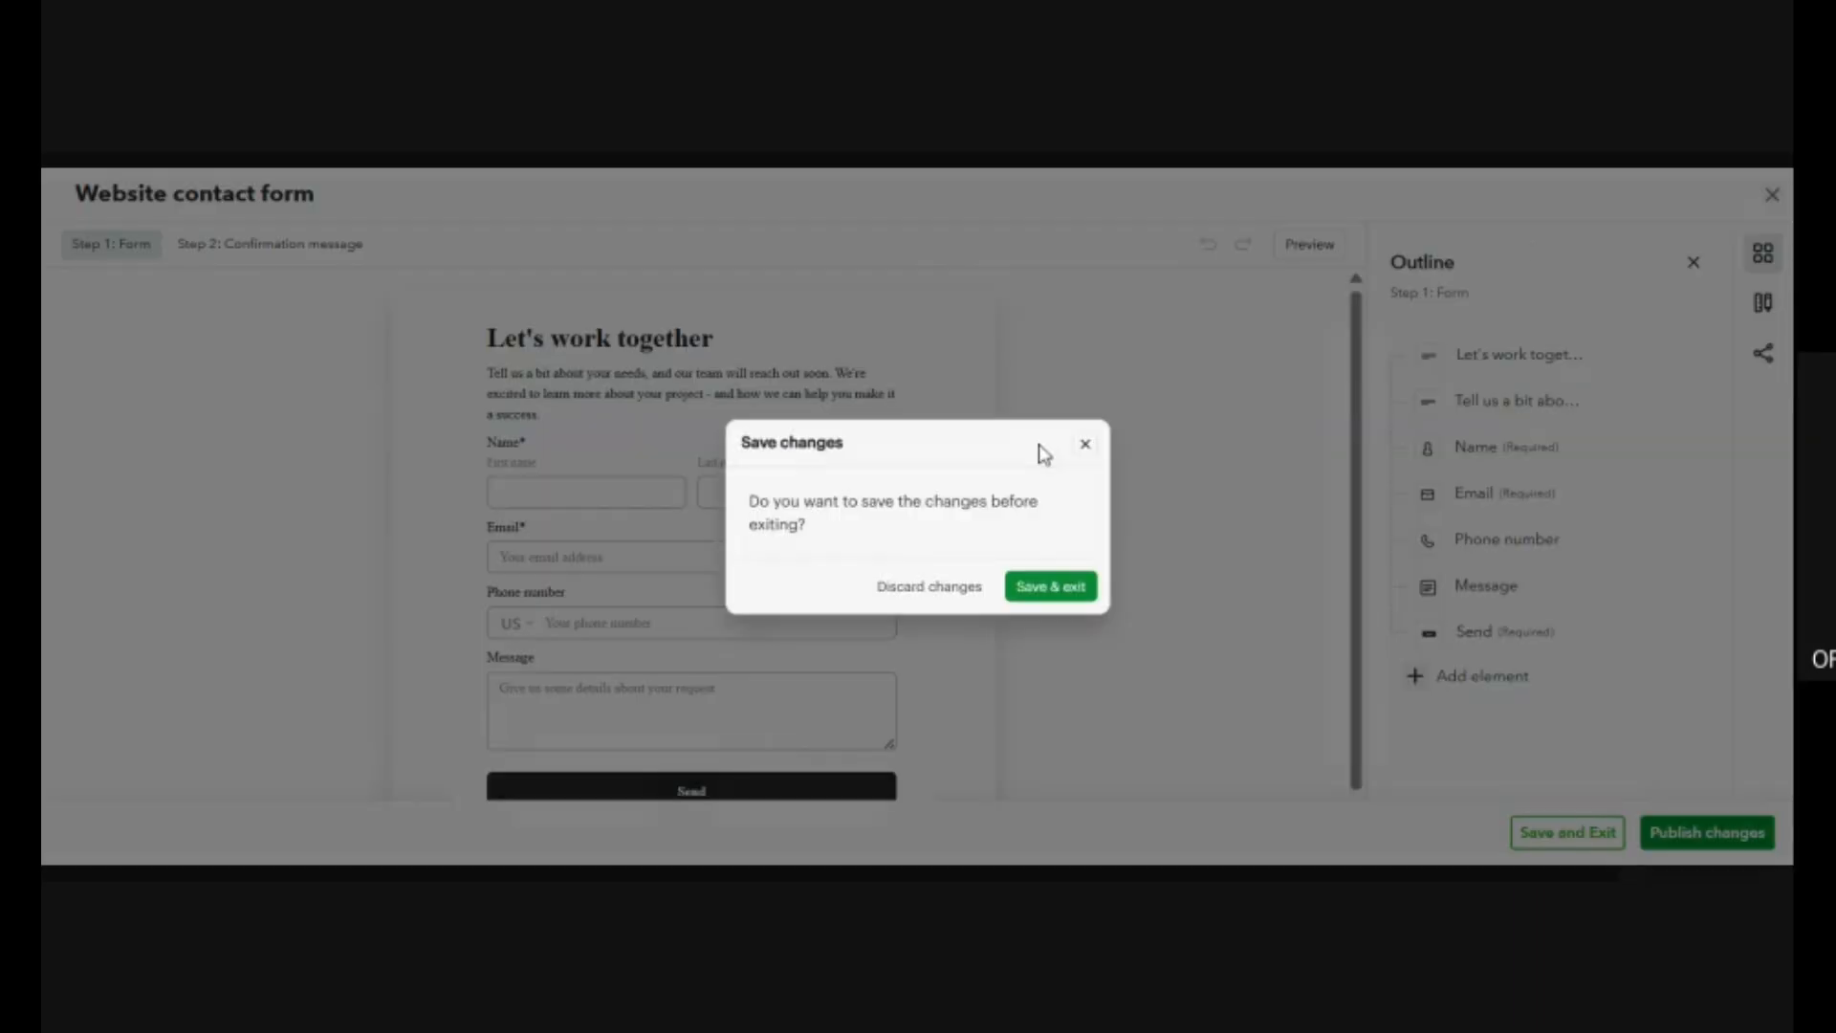
left_click(964, 598)
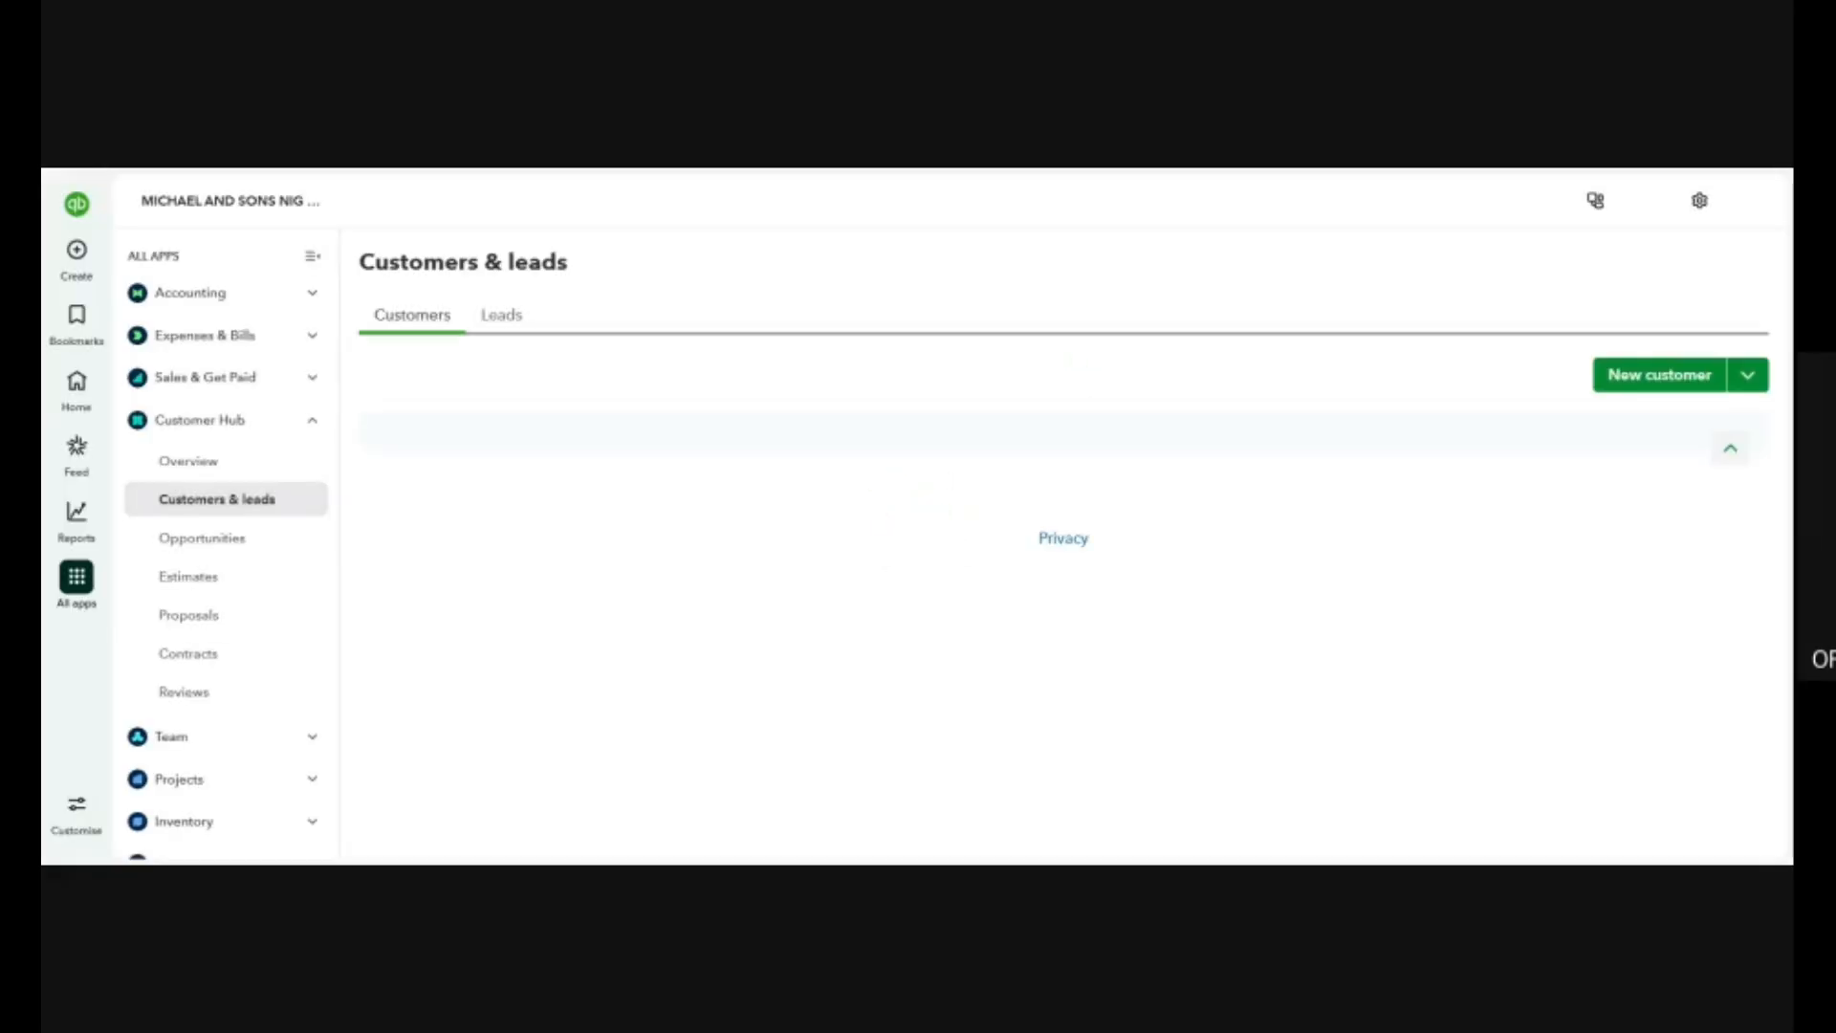
Return to the Leads page and view the choices for adding a lead without picking one.
left_click(503, 323)
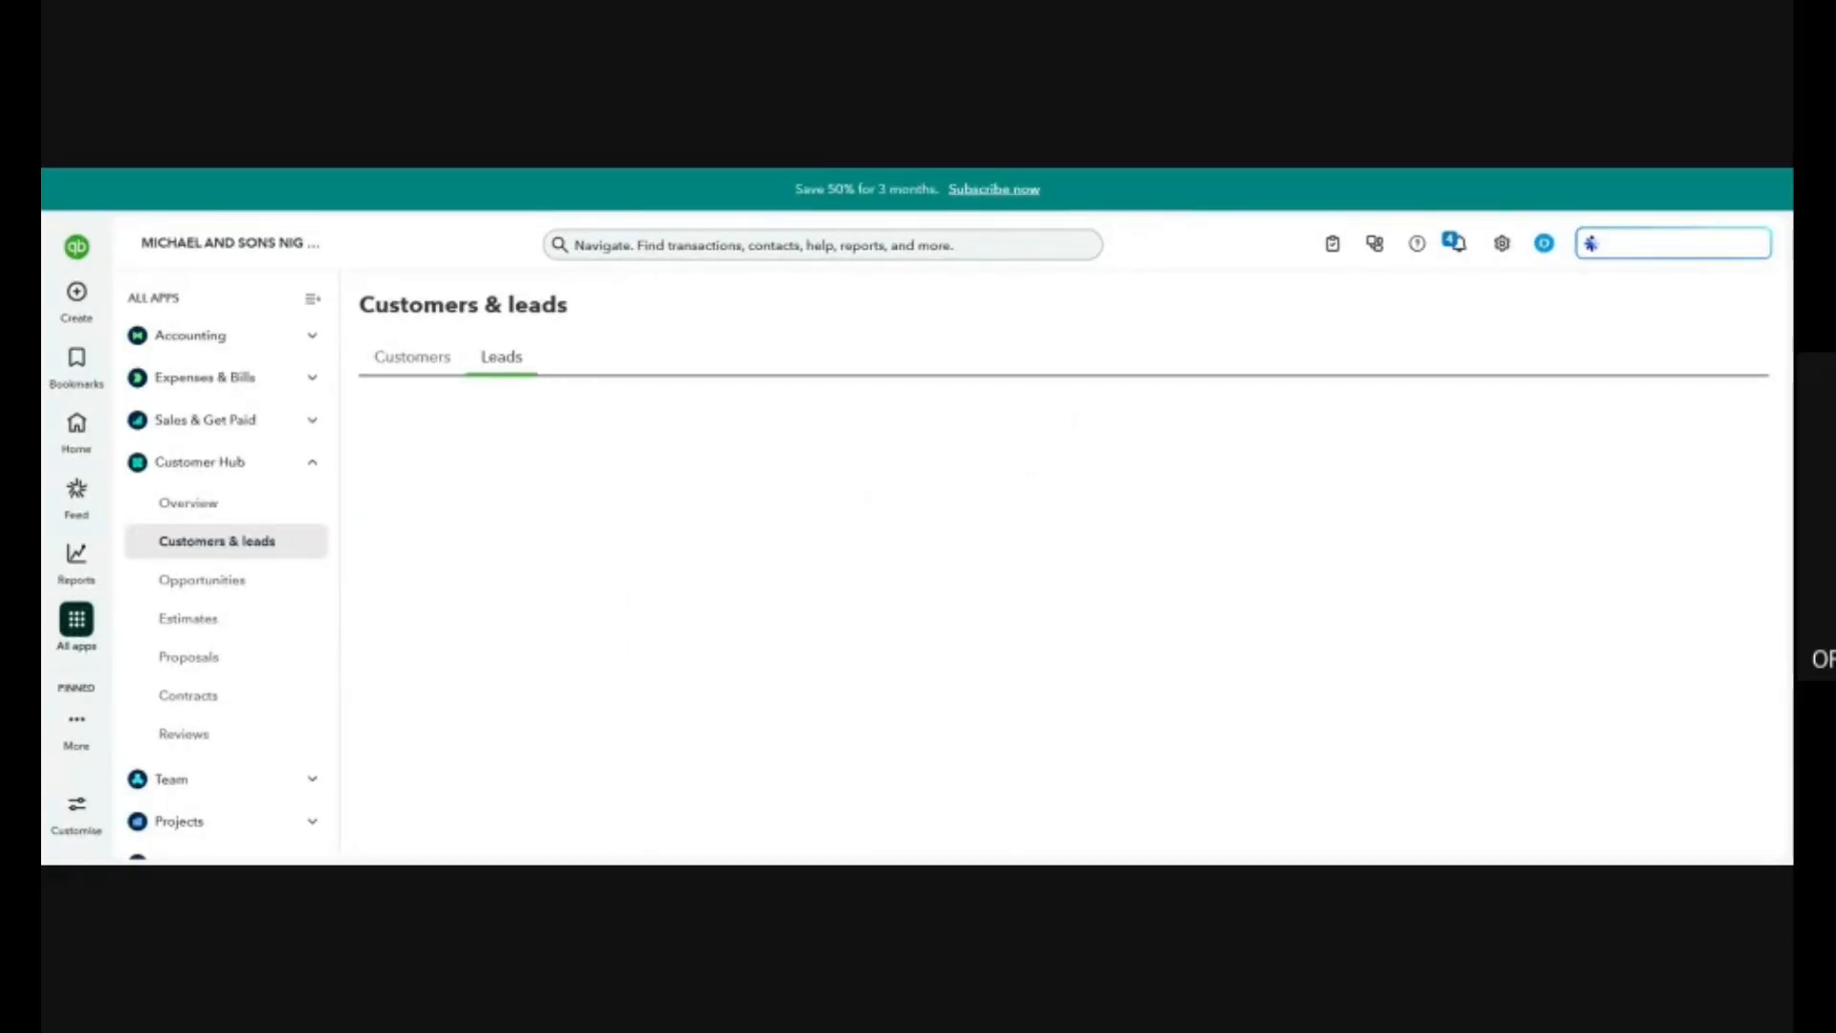
scroll(635, 599, "down", 3)
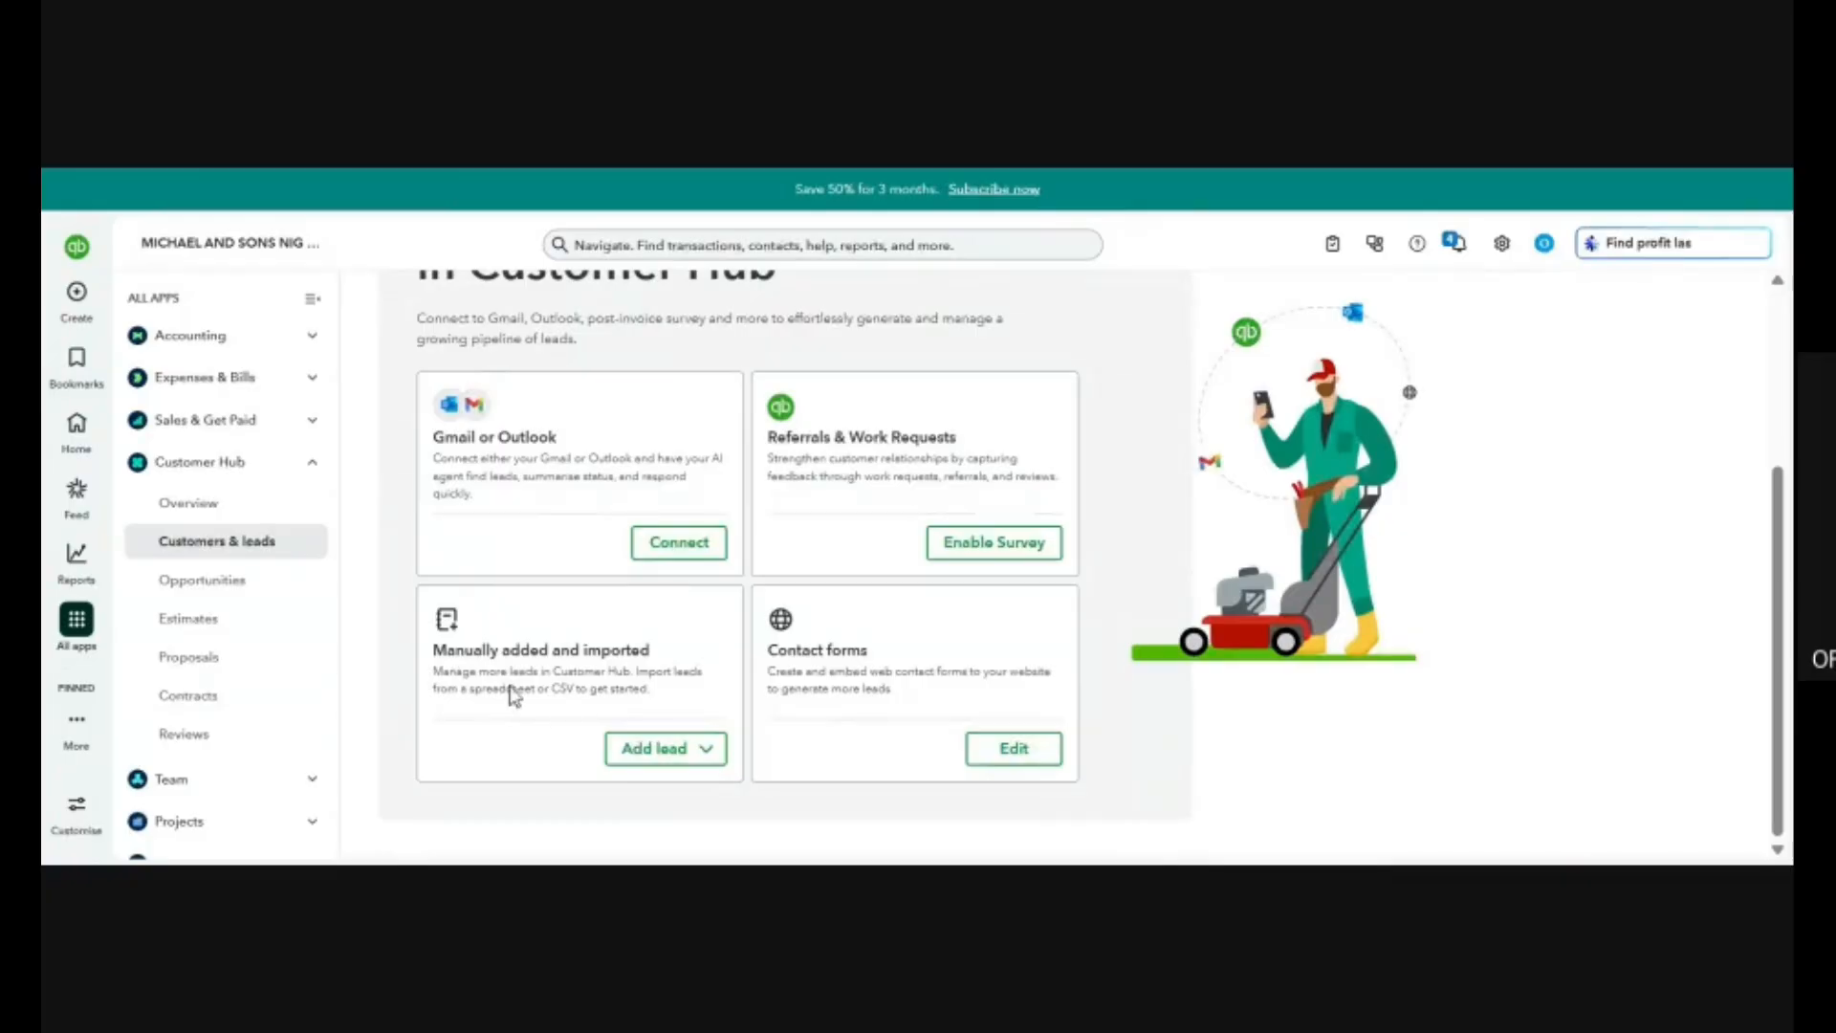
left_click(680, 753)
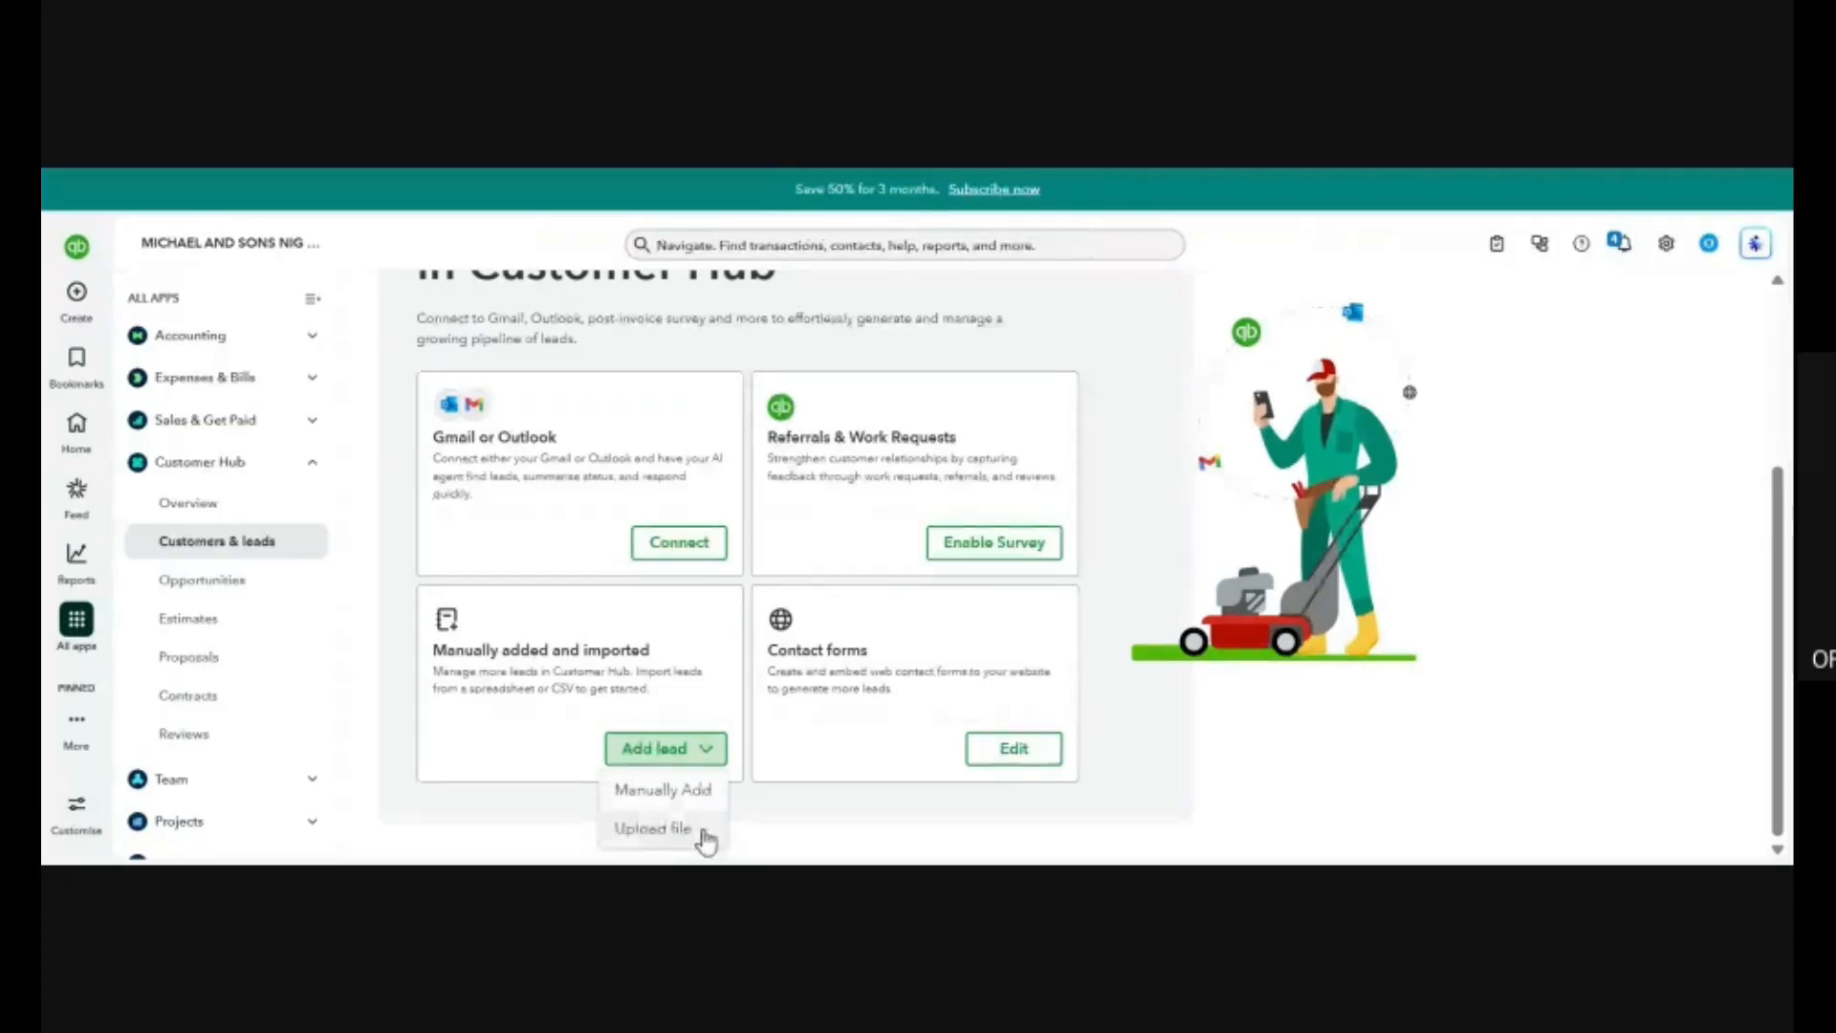
left_click(448, 742)
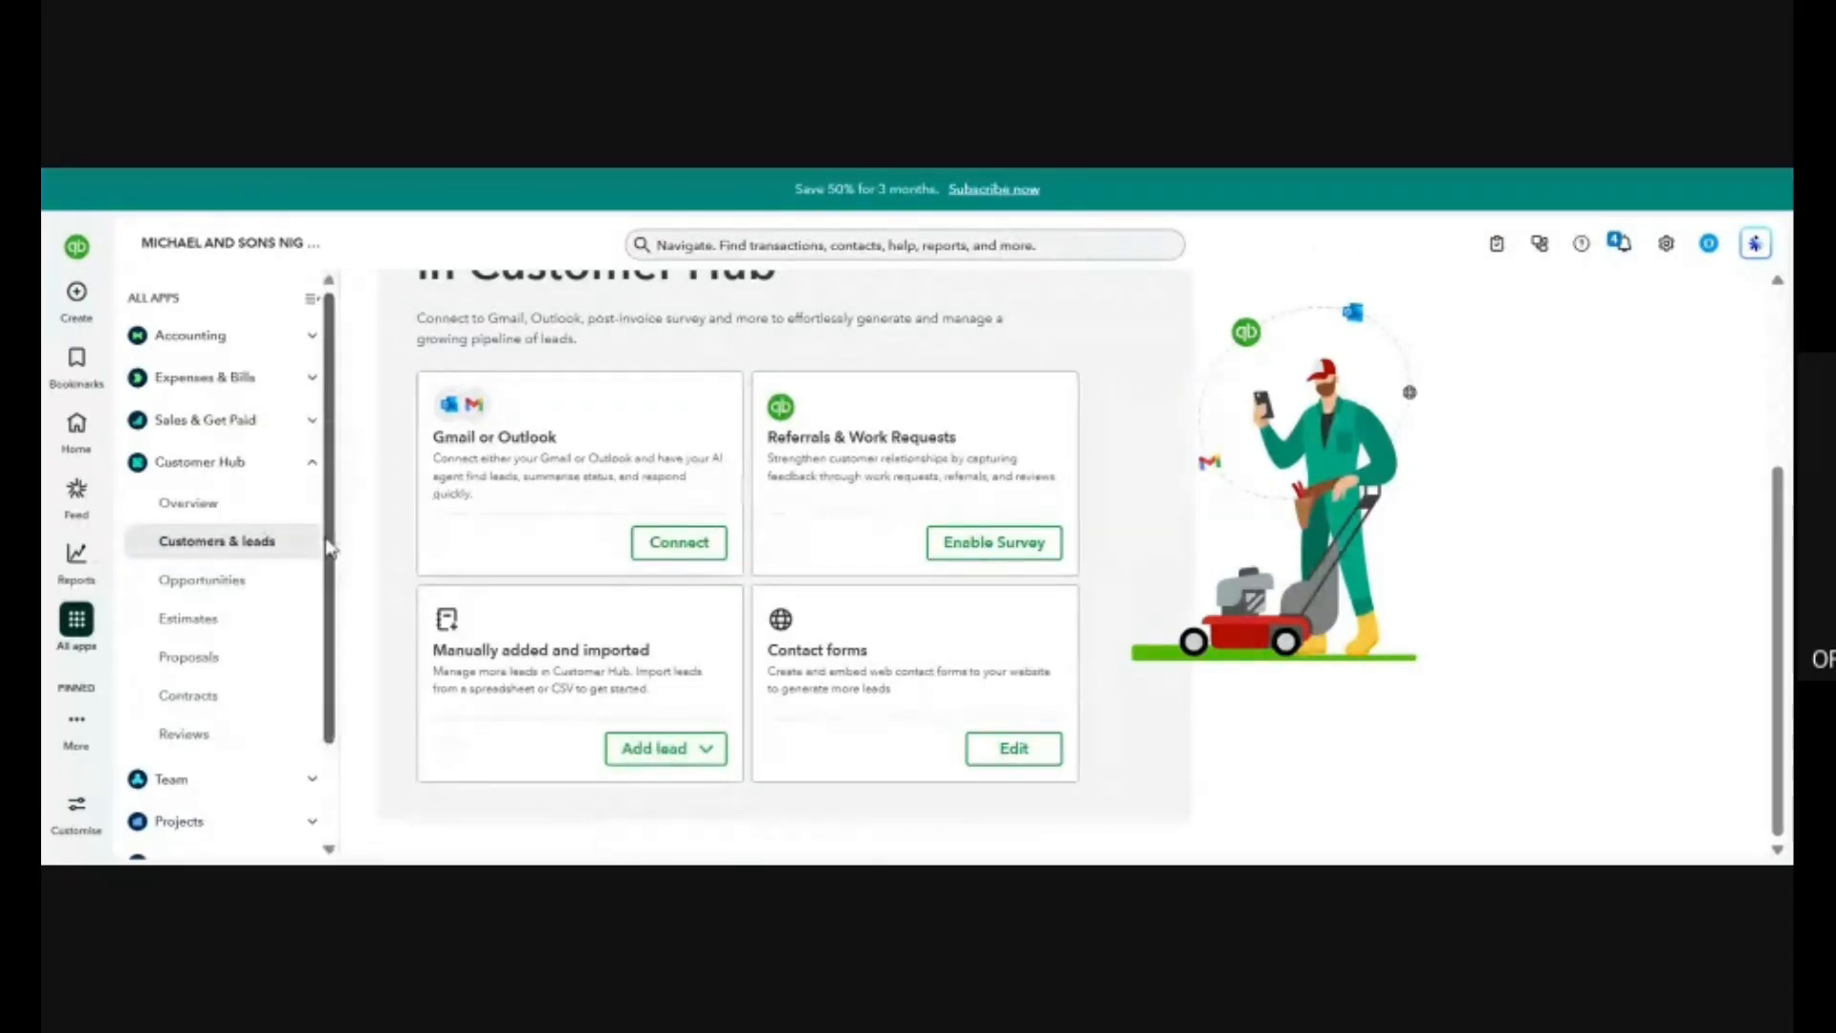
Open the Opportunities page of the Customer Hub and view the choices for adding an opportunity.
left_click(251, 599)
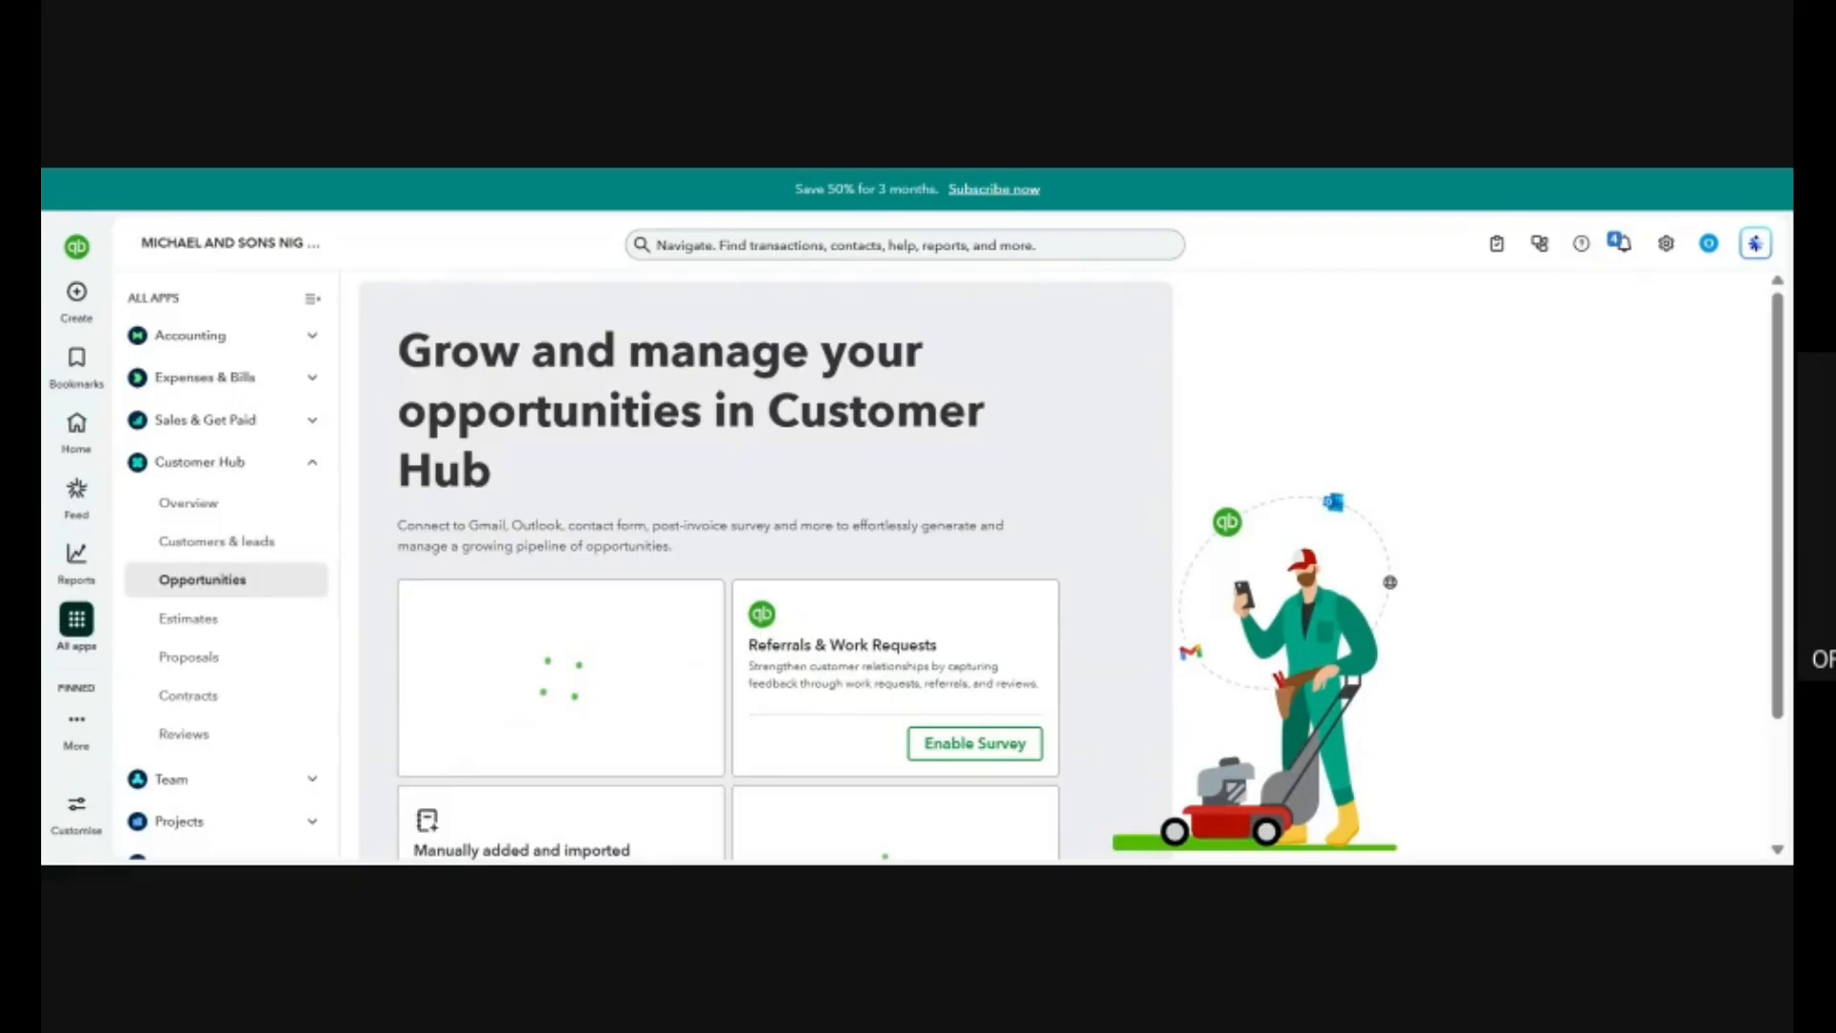
scroll(832, 705, "down", 2)
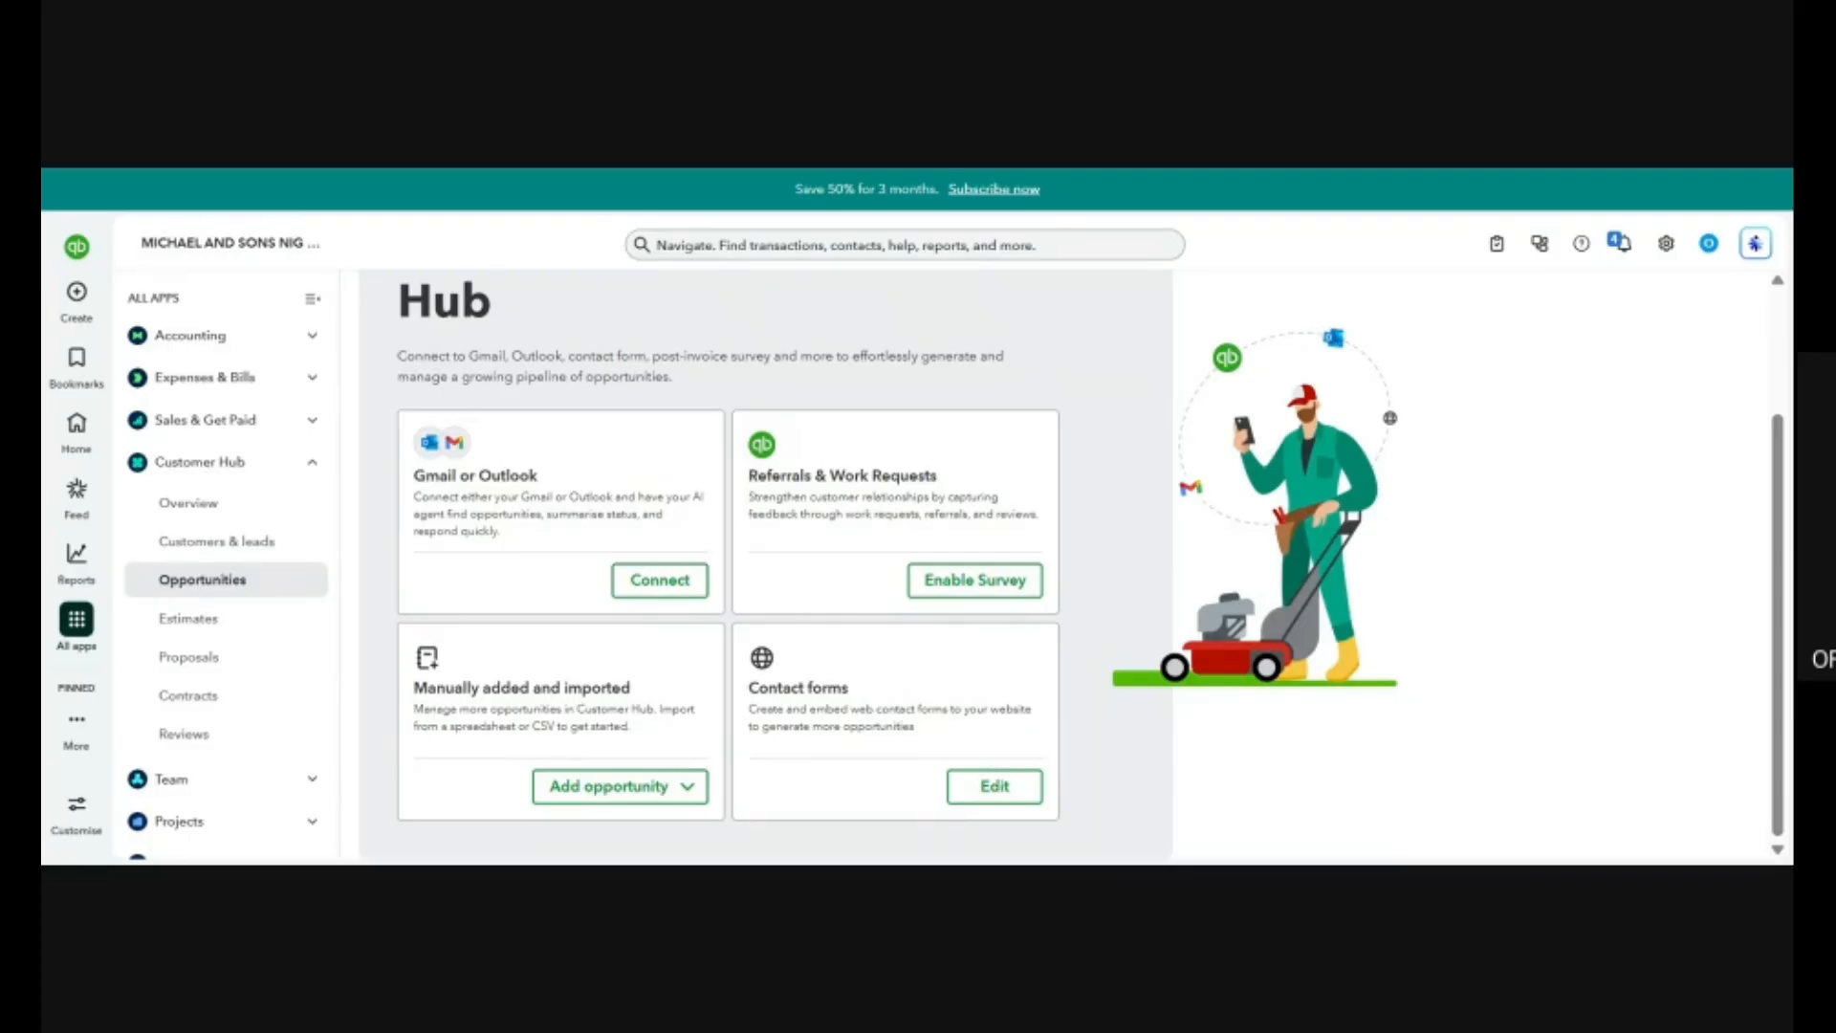
left_click(652, 790)
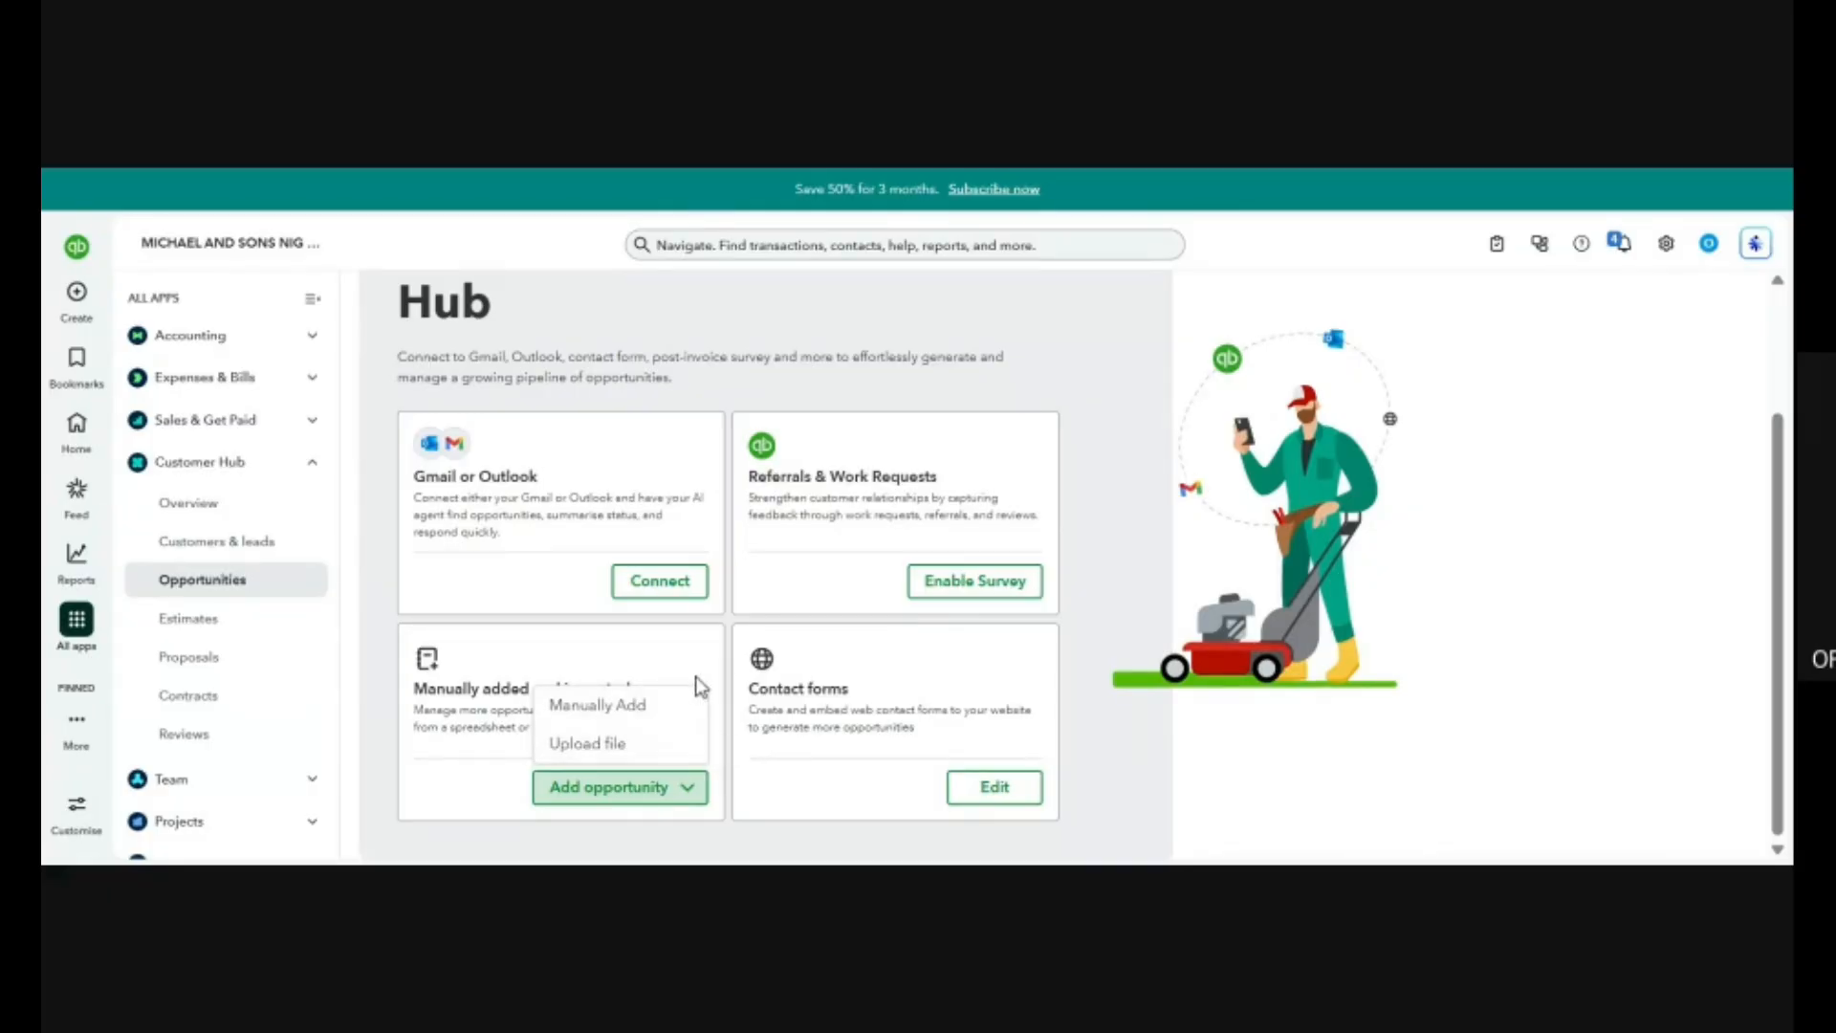
left_click(390, 646)
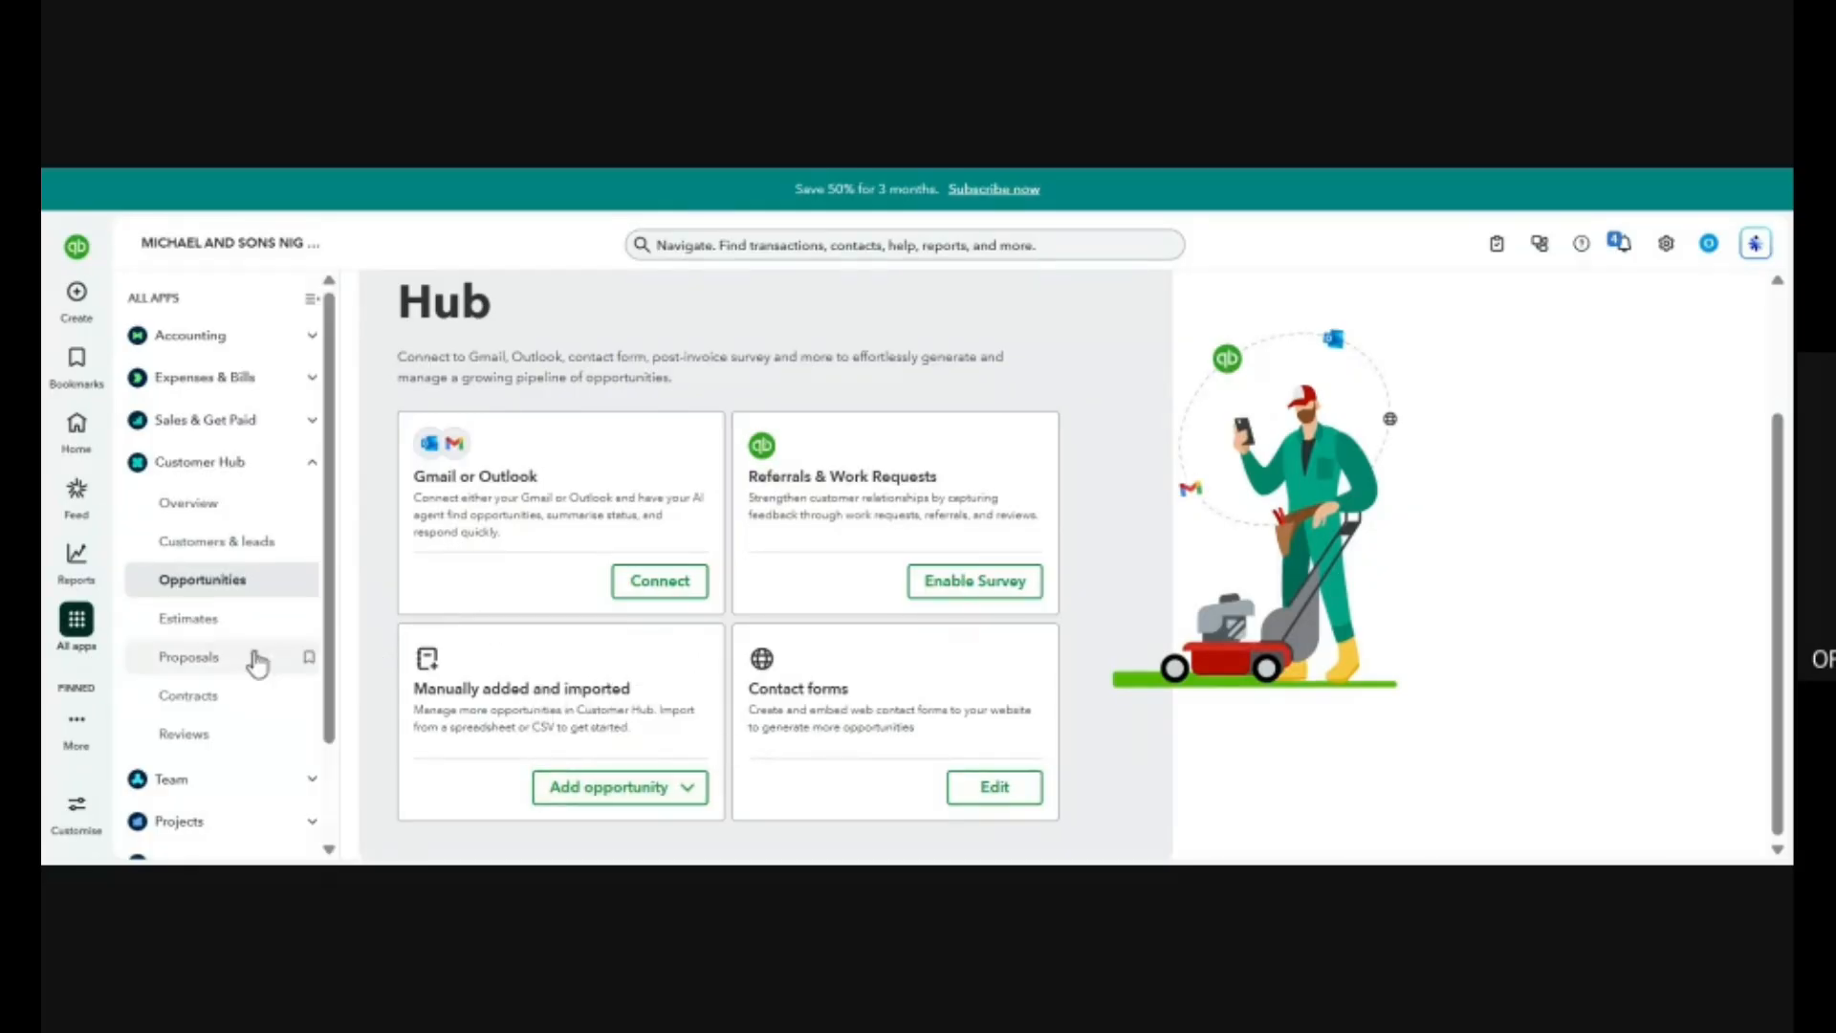
Look over the Customer Hub's Estimates list and open its Proposals page.
left_click(226, 628)
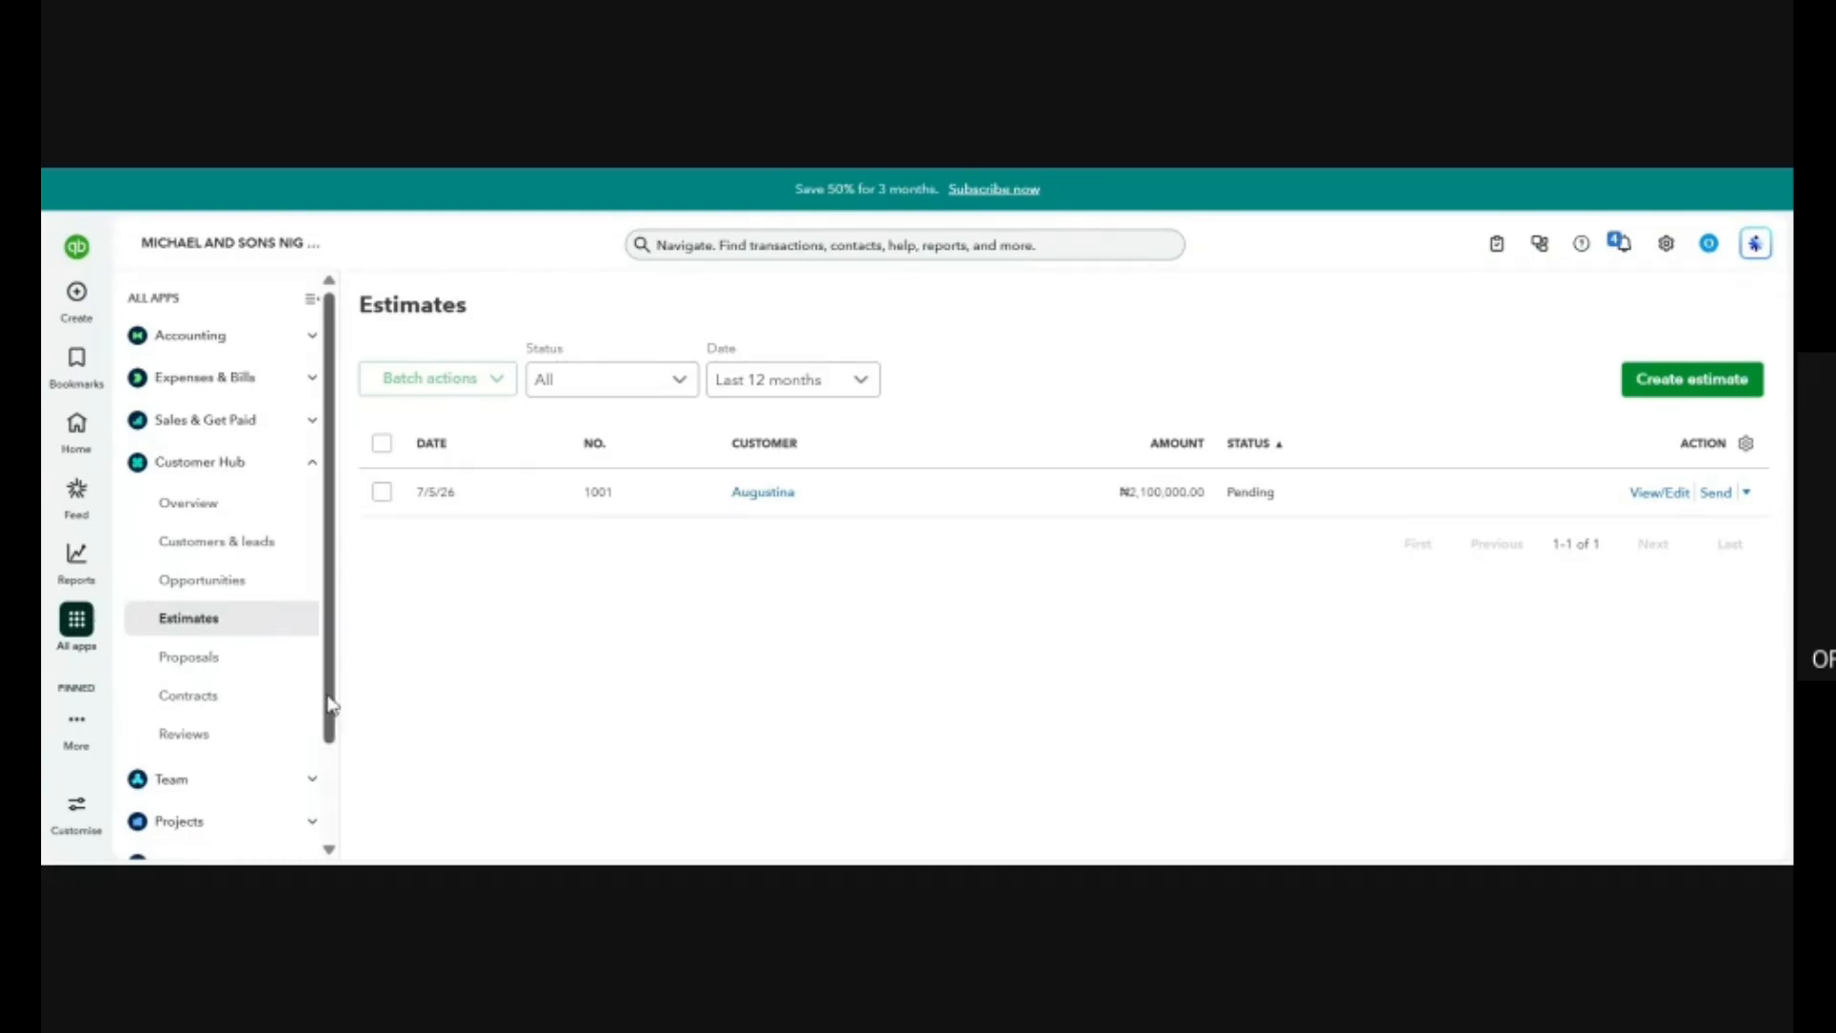
left_click(215, 669)
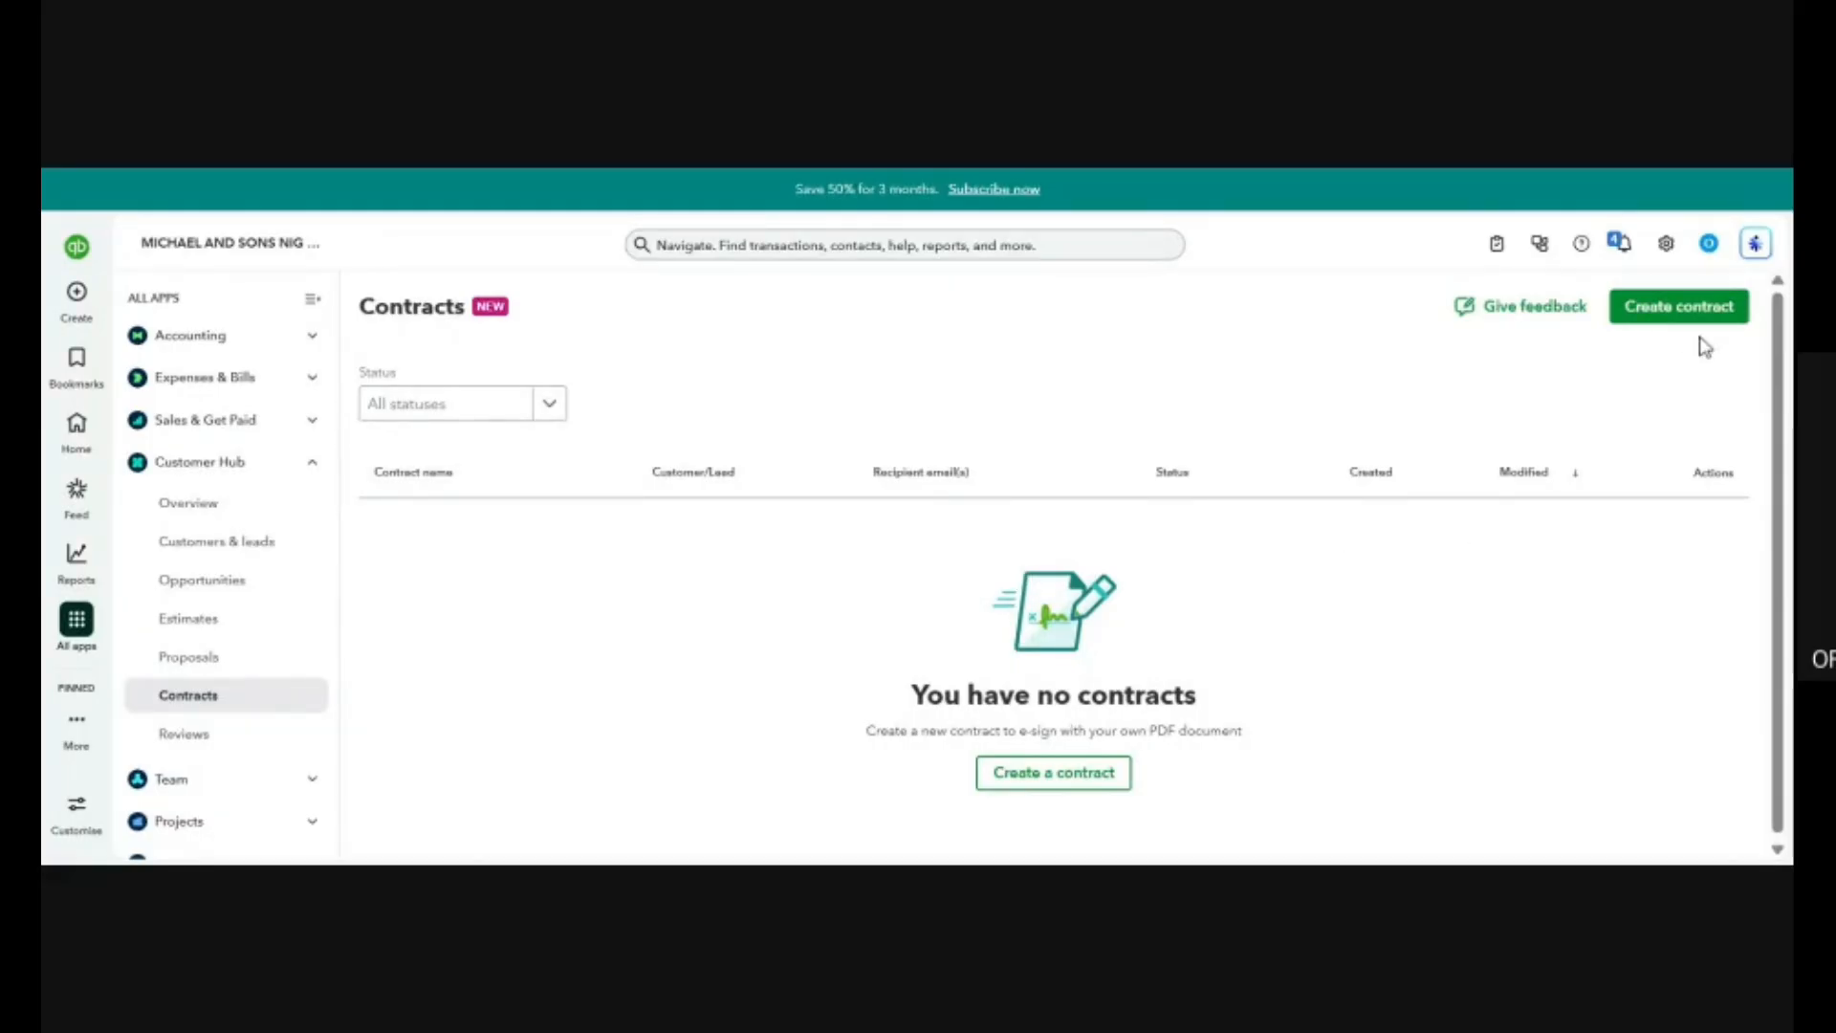
Start a new contract from the Contracts page for a lead and open the form for adding a new lead.
left_click(1652, 309)
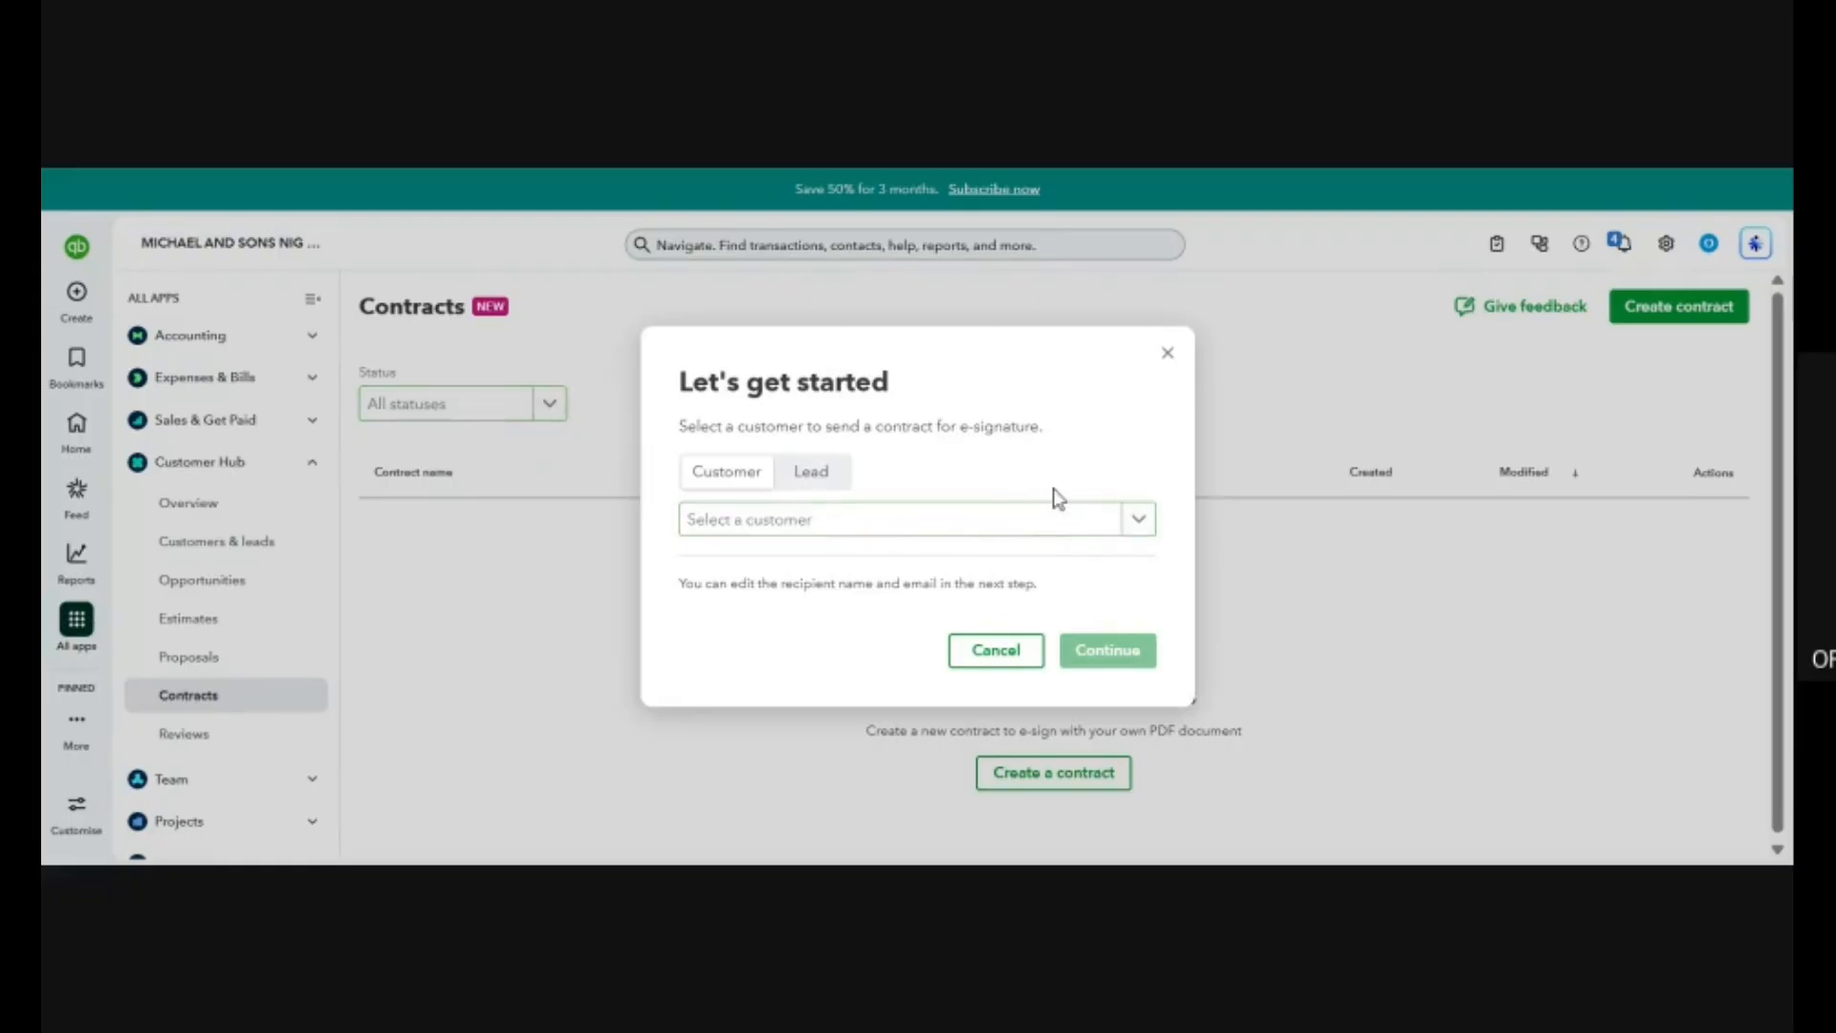
left_click(811, 478)
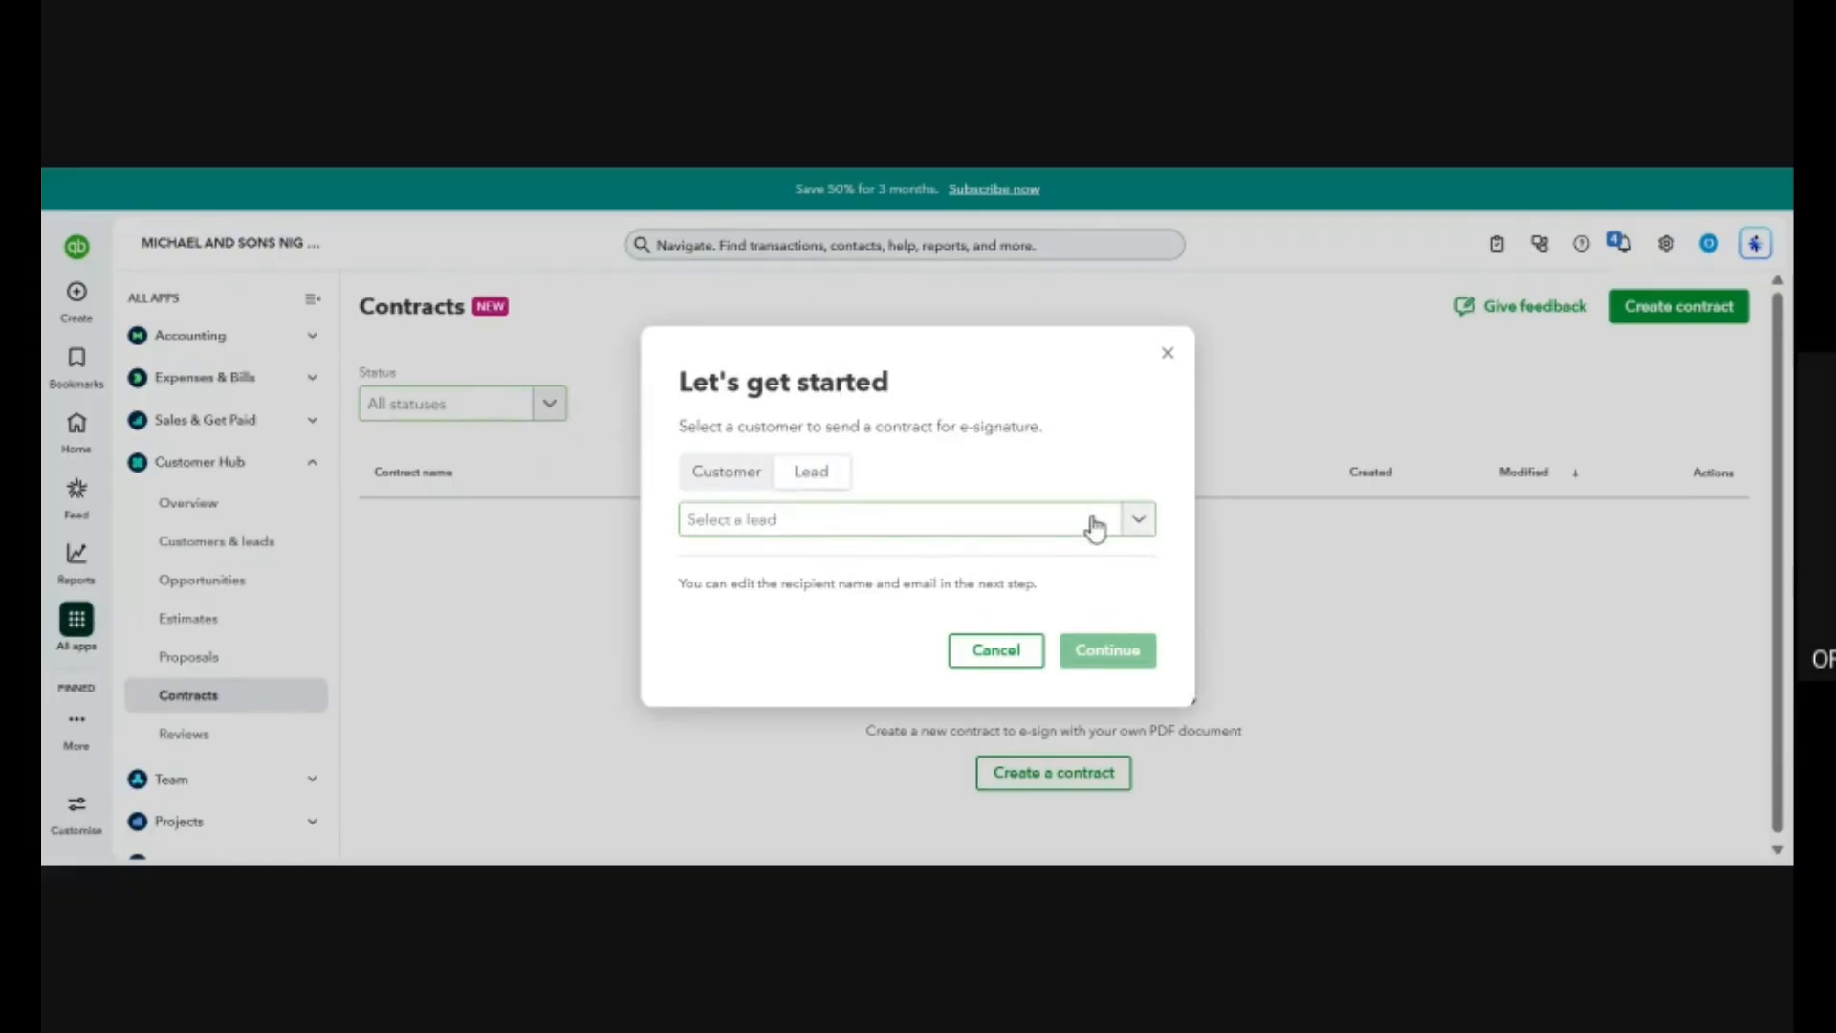
left_click(1094, 522)
left_click(910, 571)
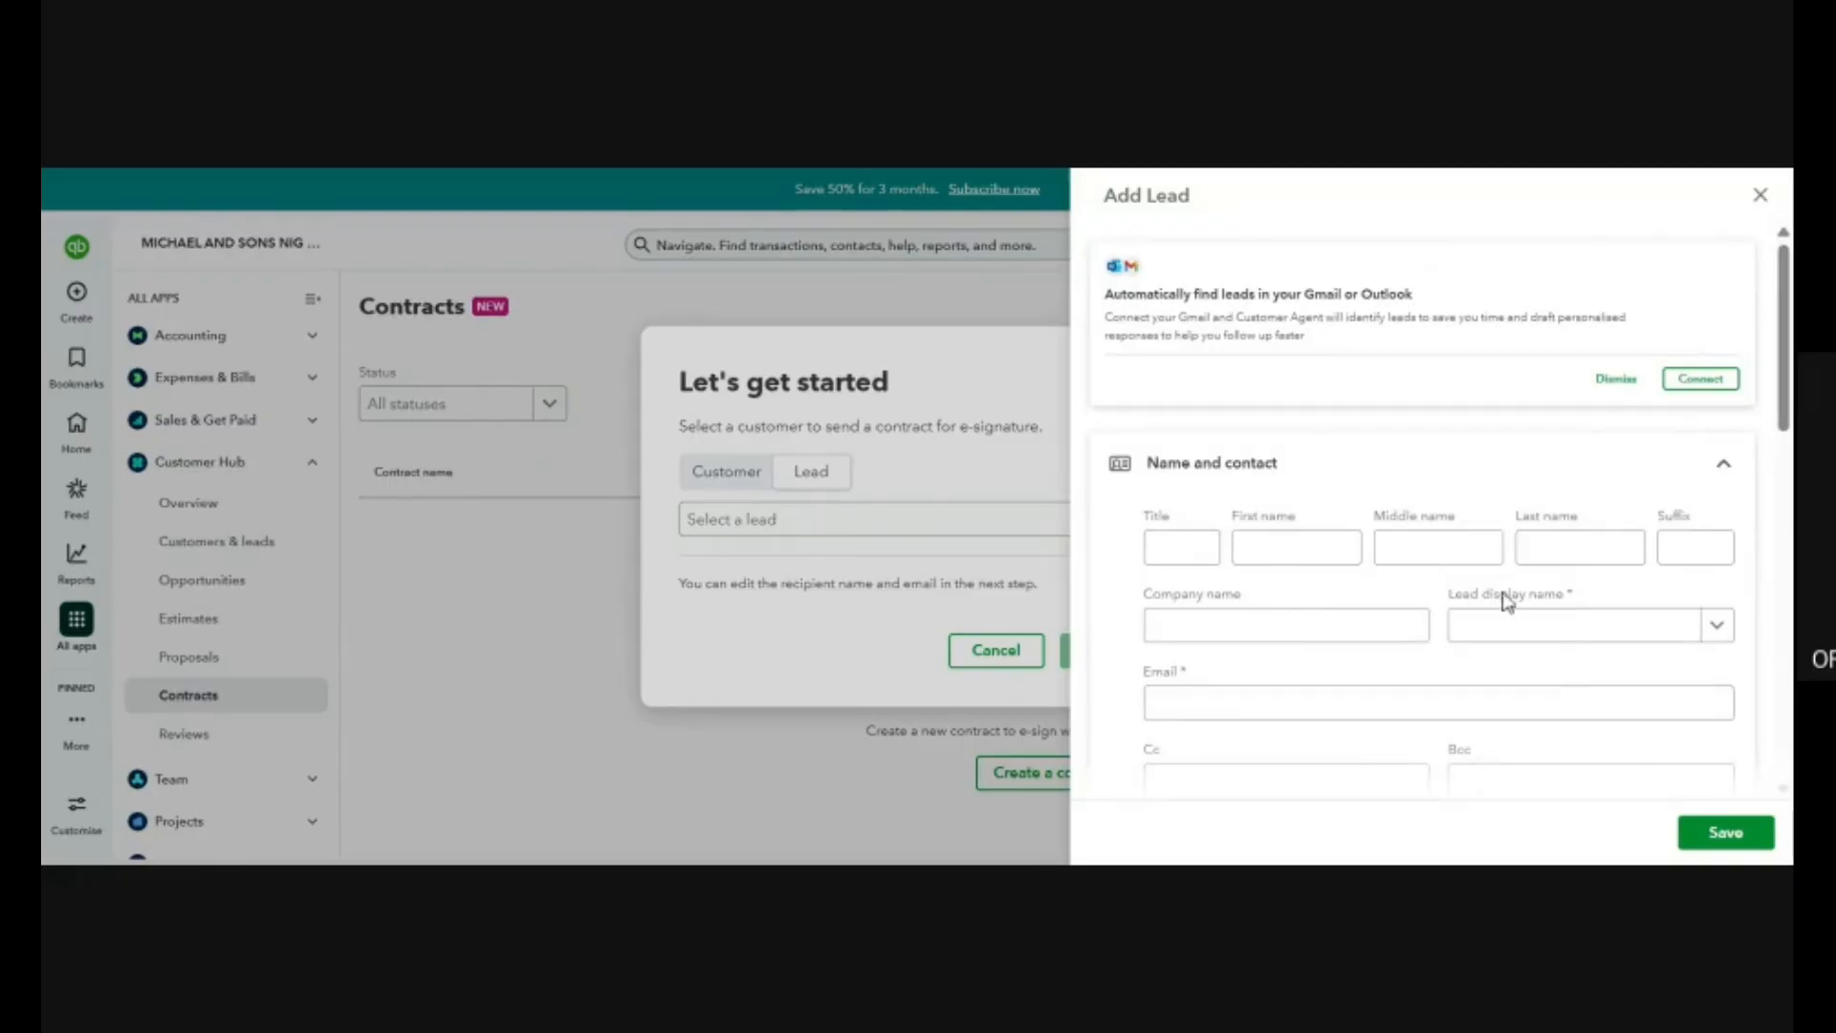
Examine the Add Lead form's display name, company name and address fields, then close it and cancel the contract.
scroll(1310, 494, "down", 5)
scroll(1310, 494, "up", 5)
left_click_drag(1587, 598, 1444, 595)
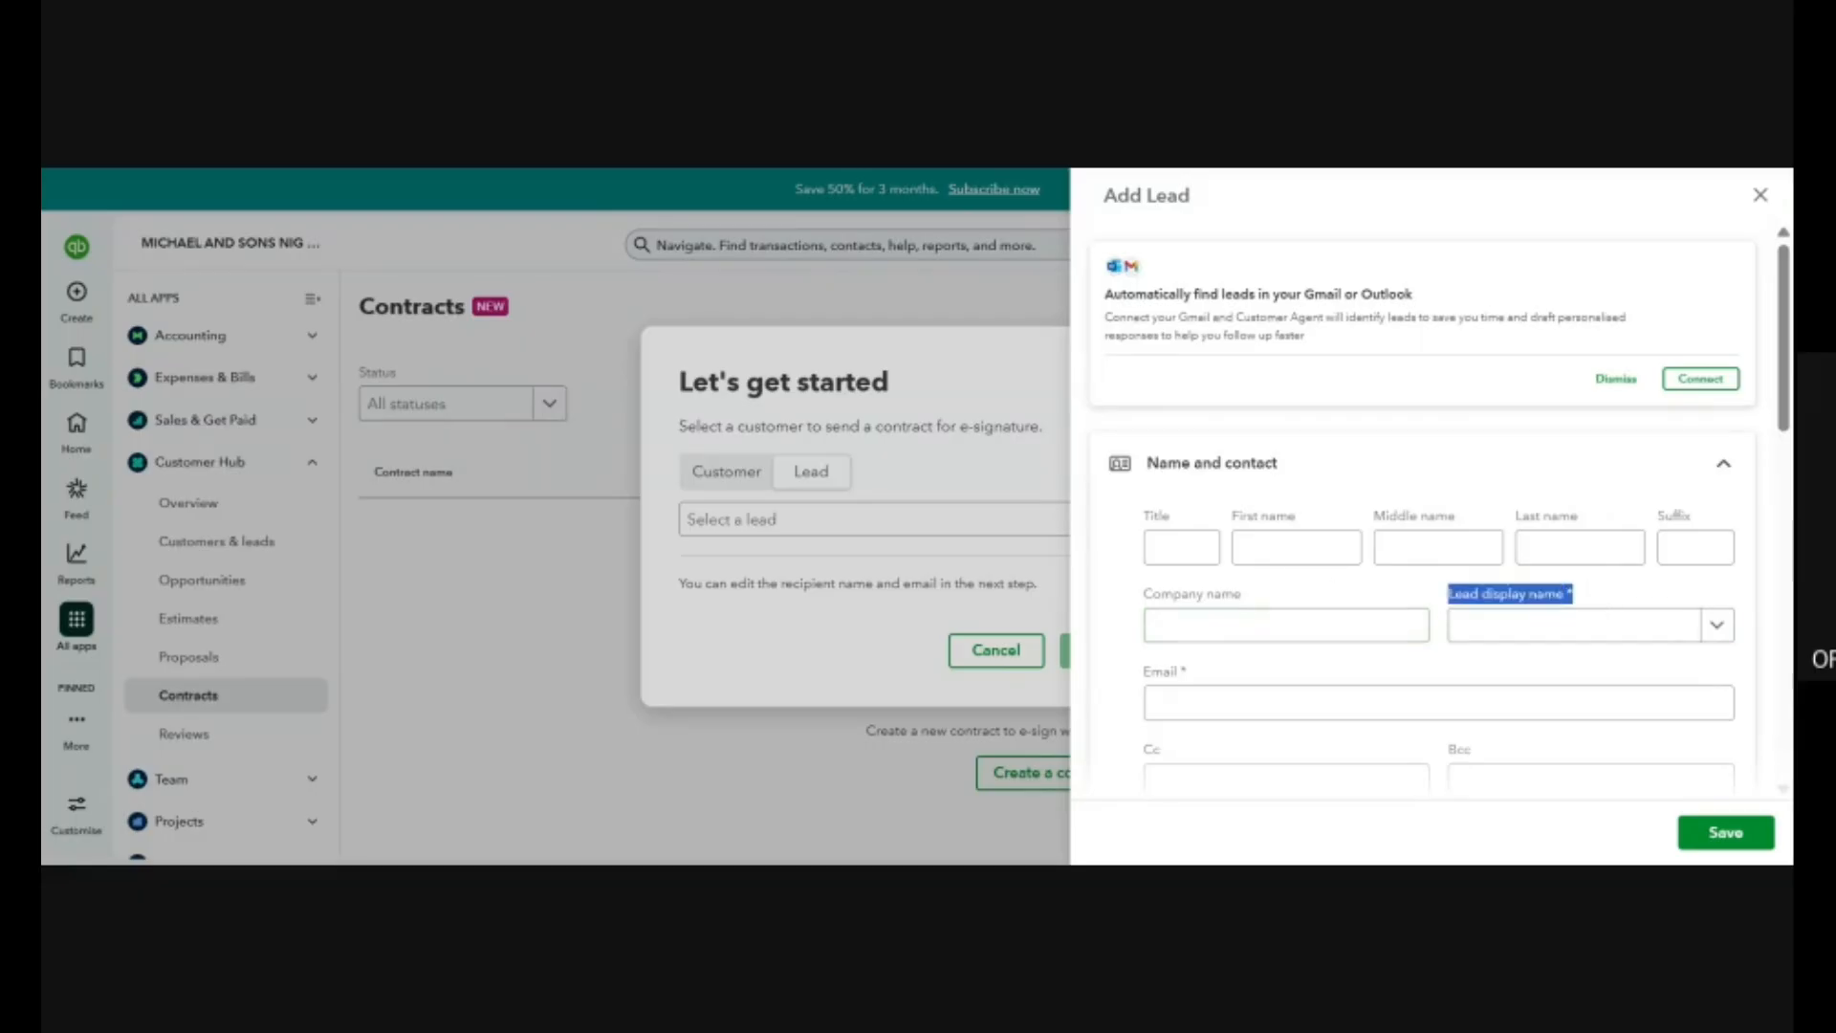
left_click(1142, 589)
left_click_drag(1142, 595, 1320, 610)
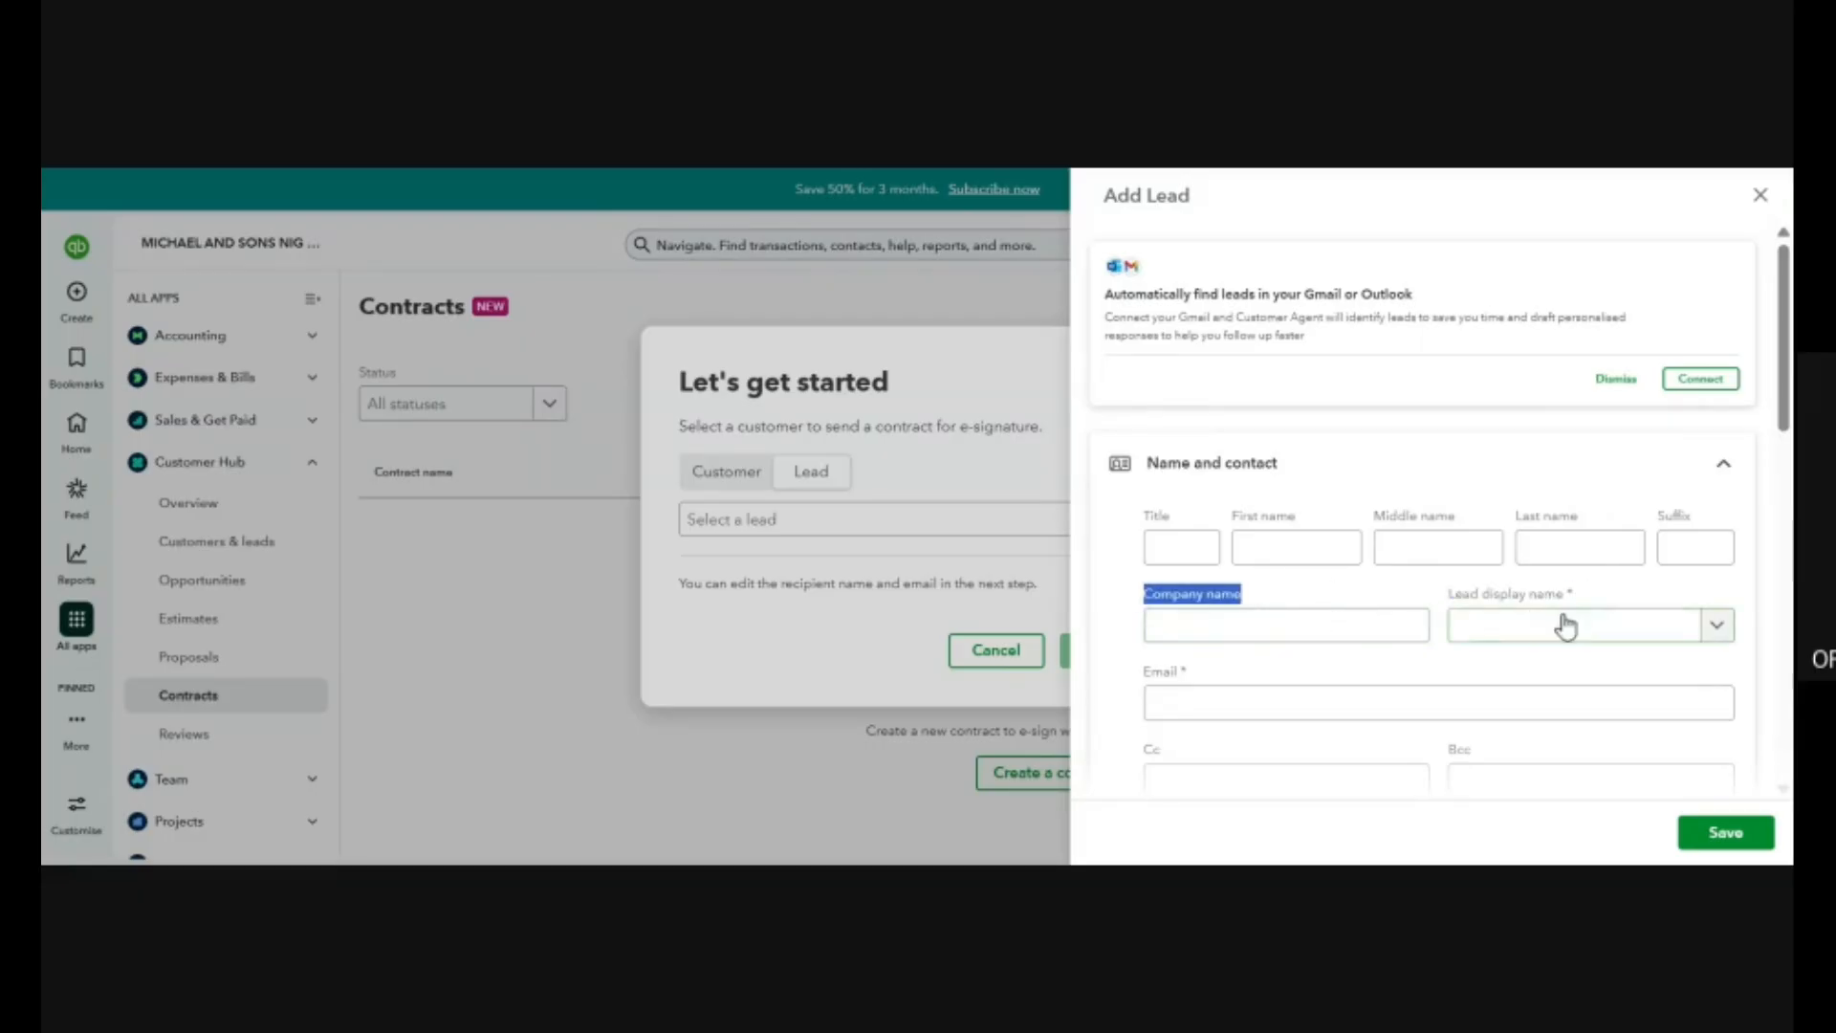
scroll(1425, 517, "down", 10)
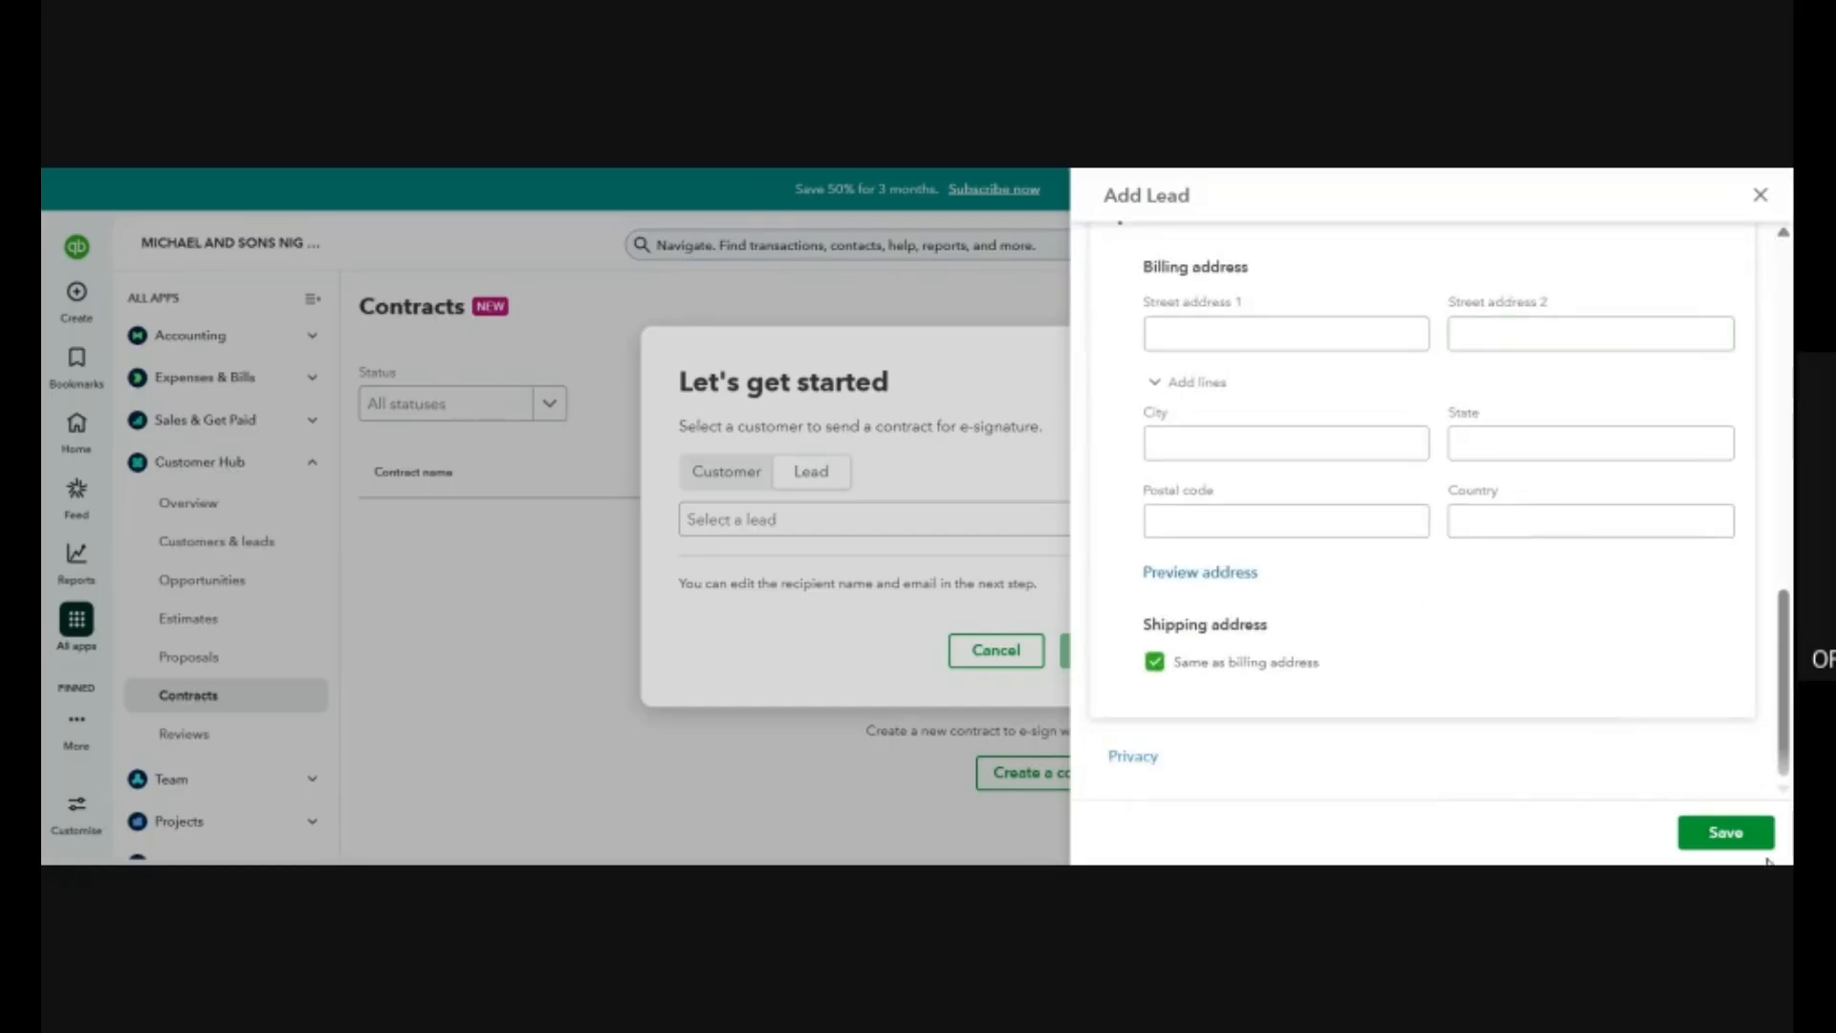
left_click(796, 549)
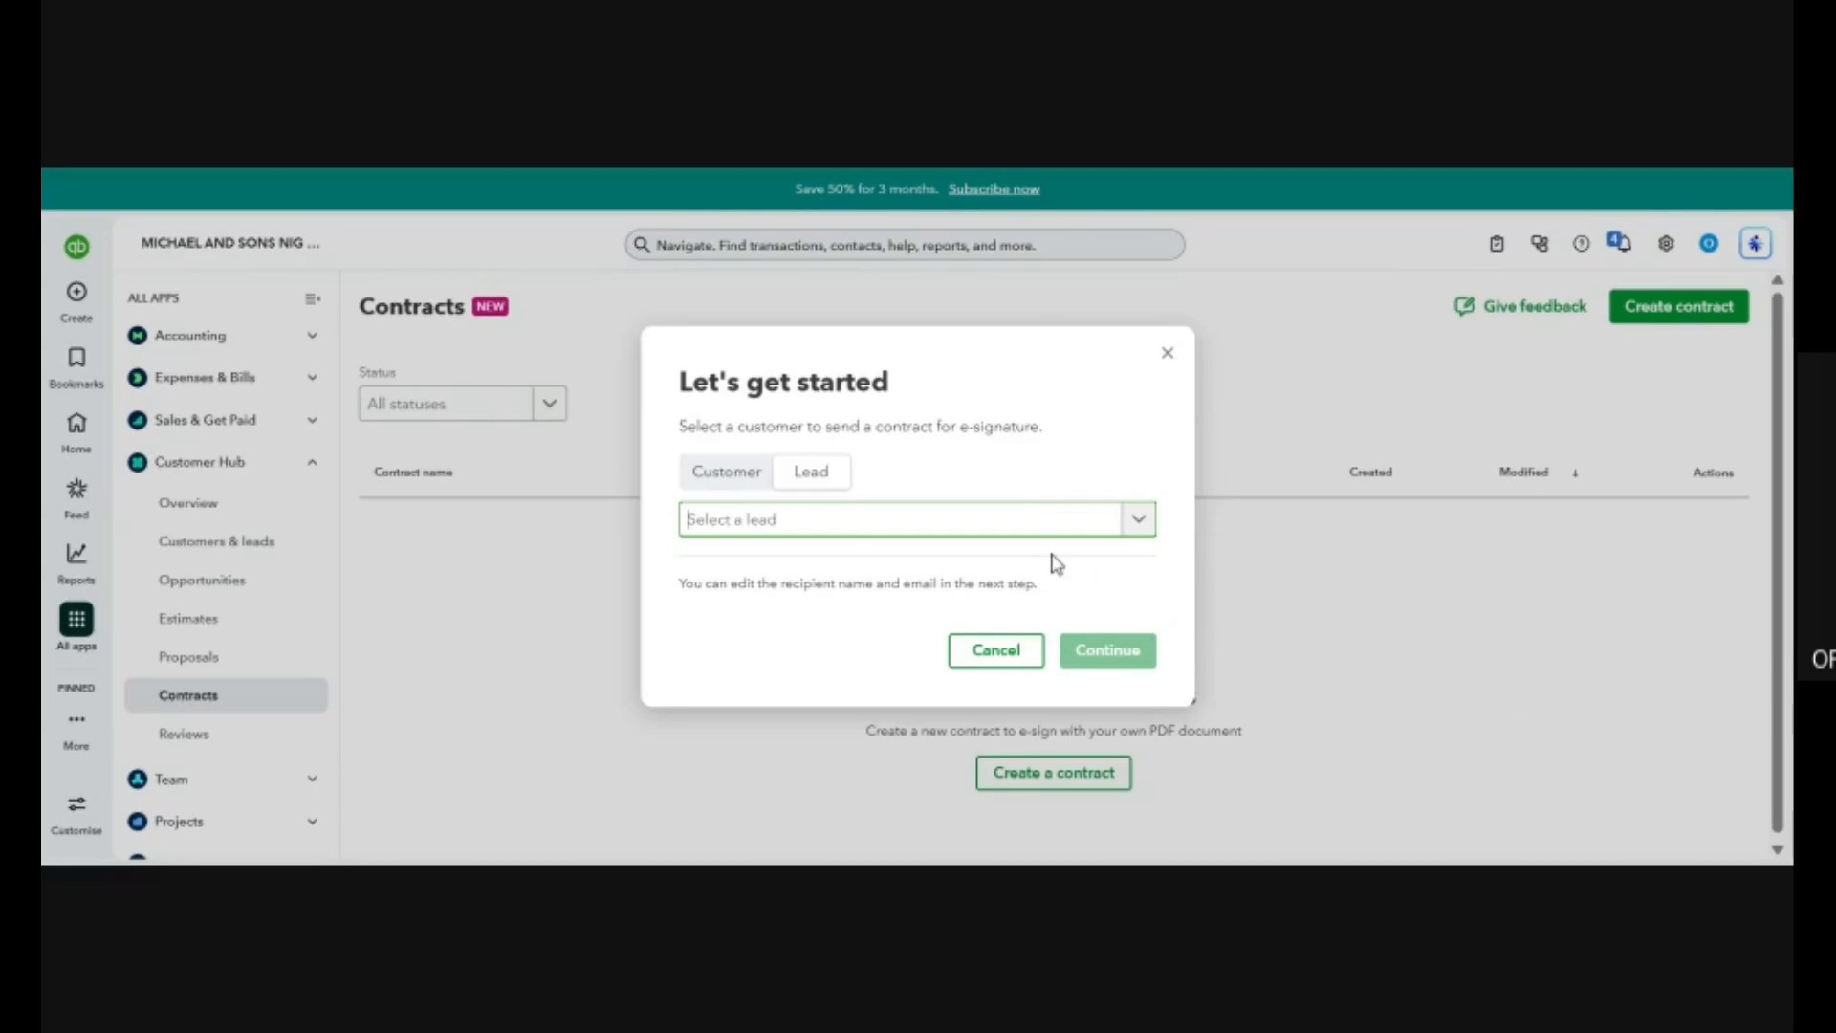
left_click(998, 653)
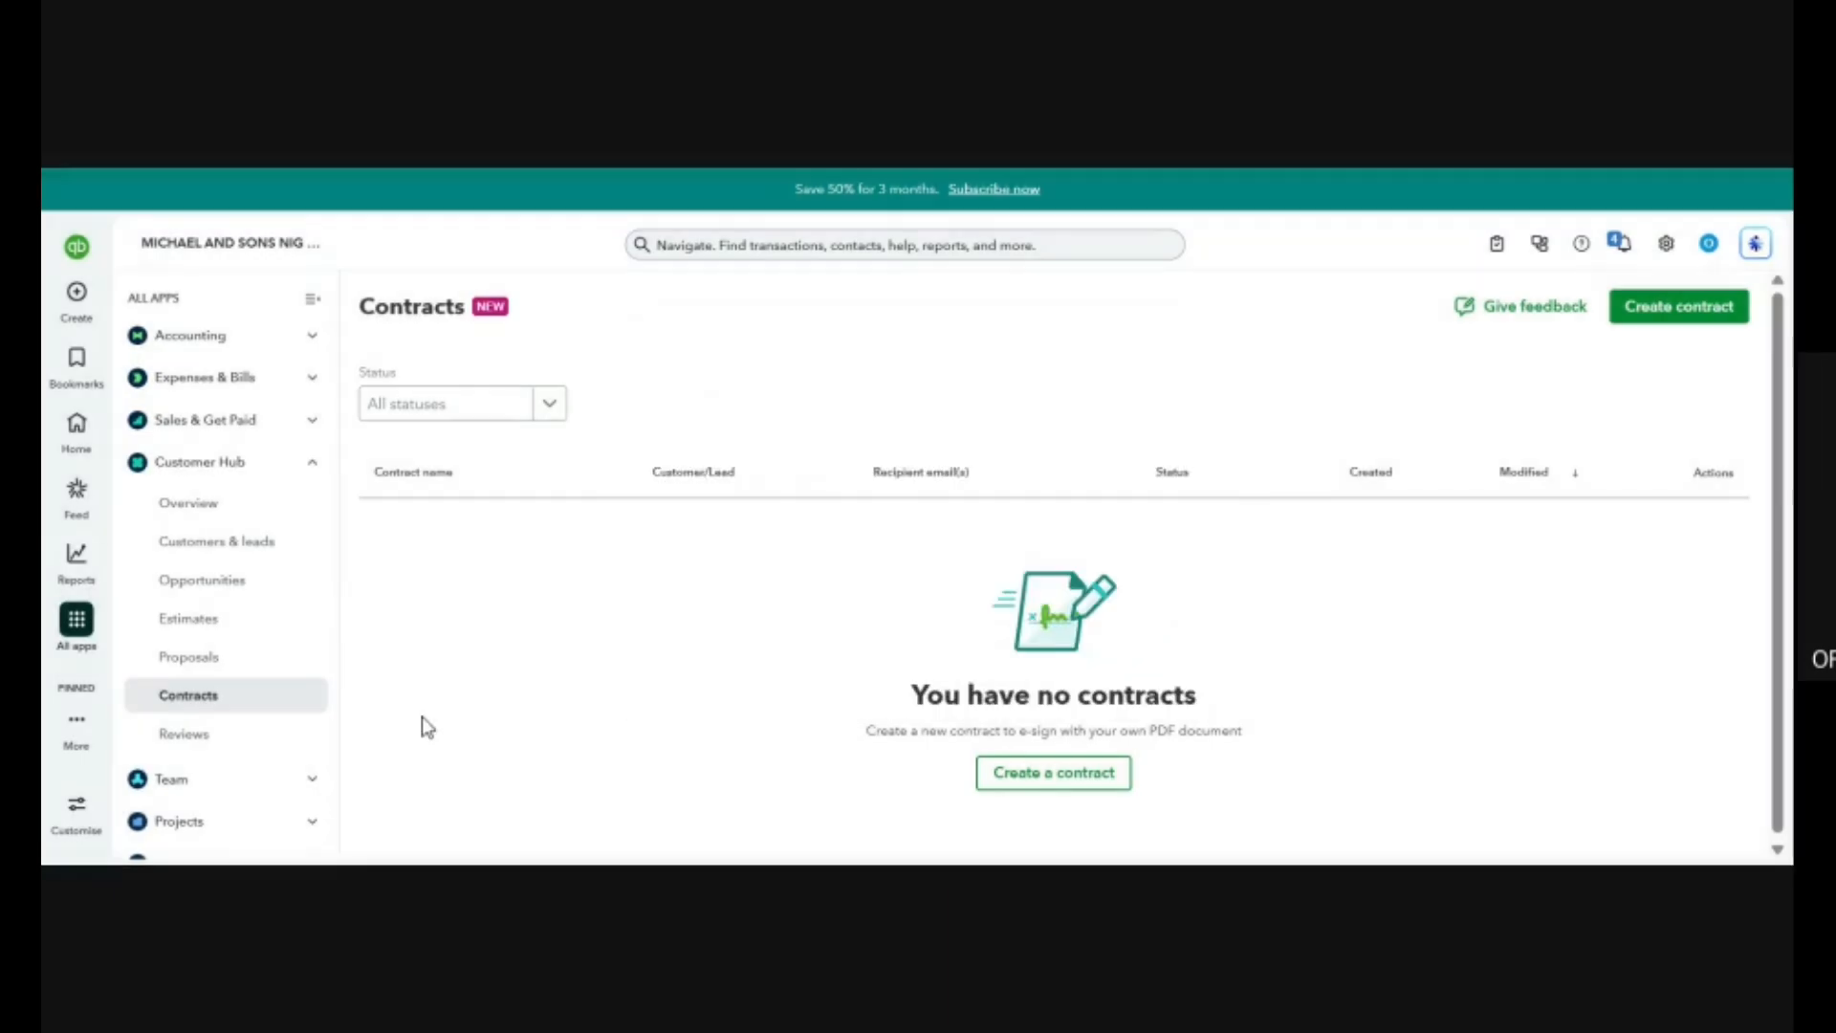
Look over the Reviews page of the Customer Hub and collapse the Customer Hub section.
left_click(185, 733)
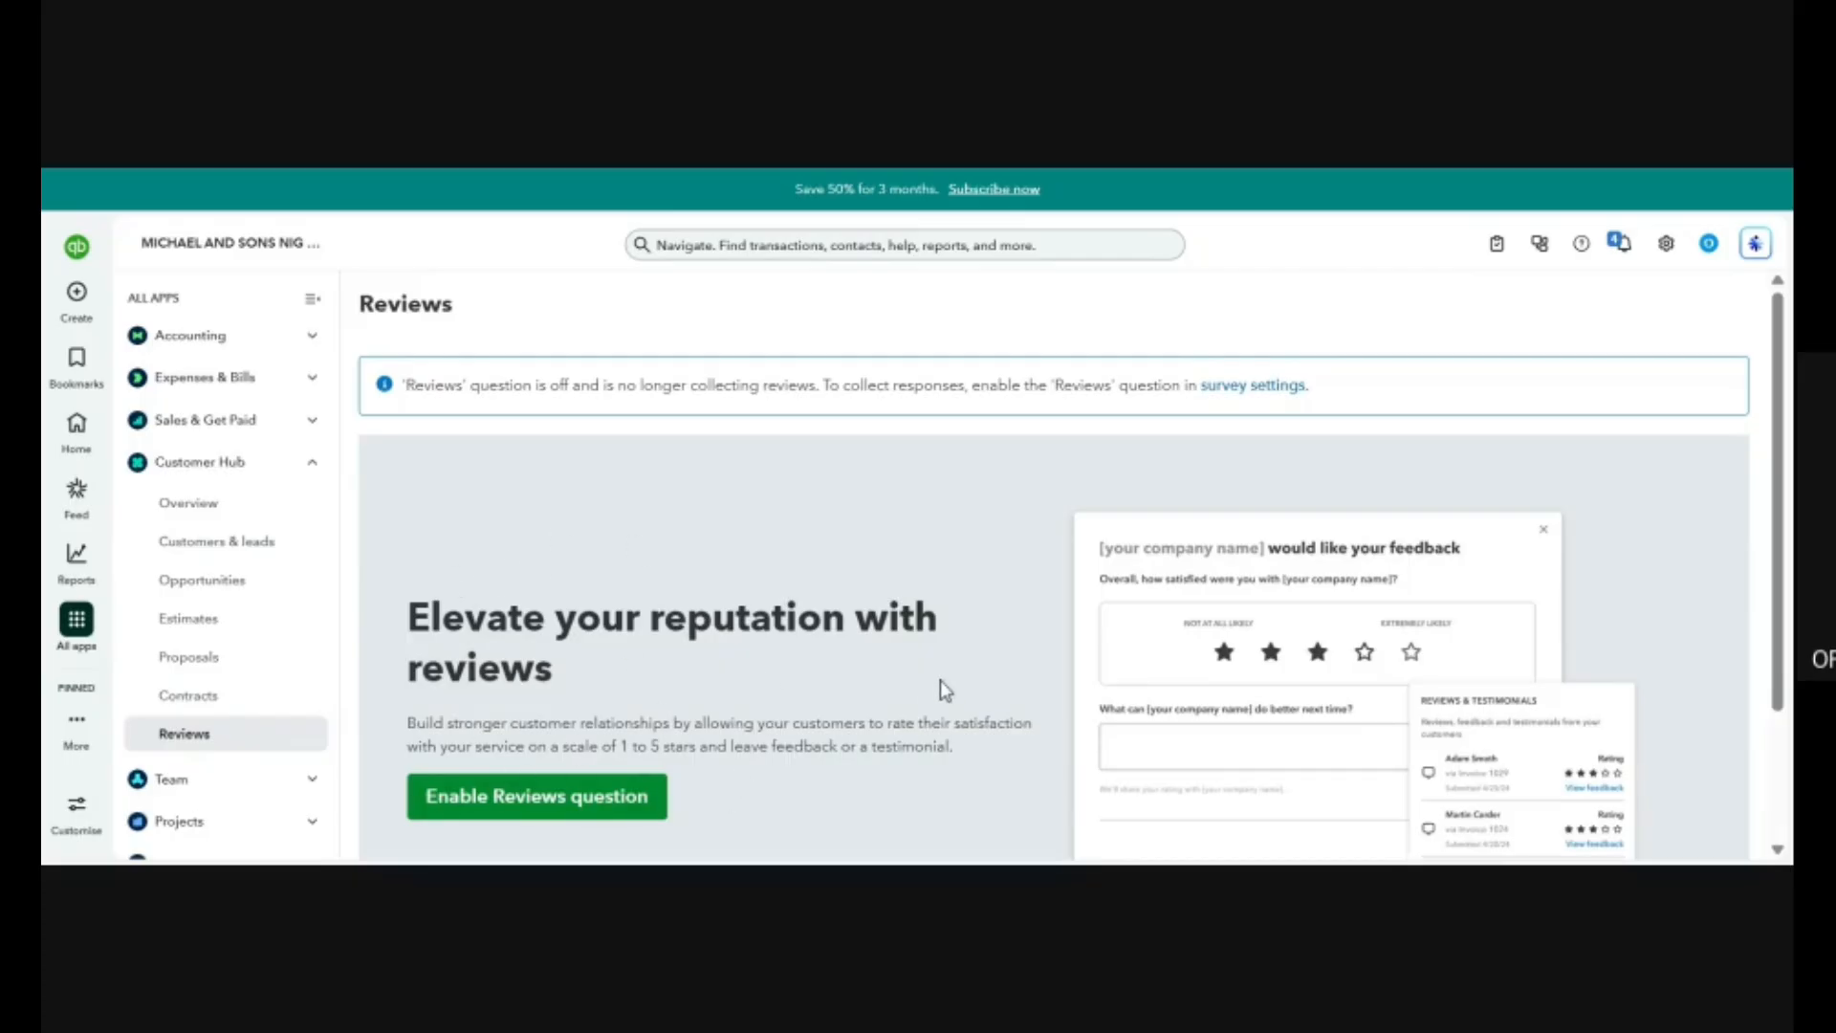
scroll(942, 685, "down", 2)
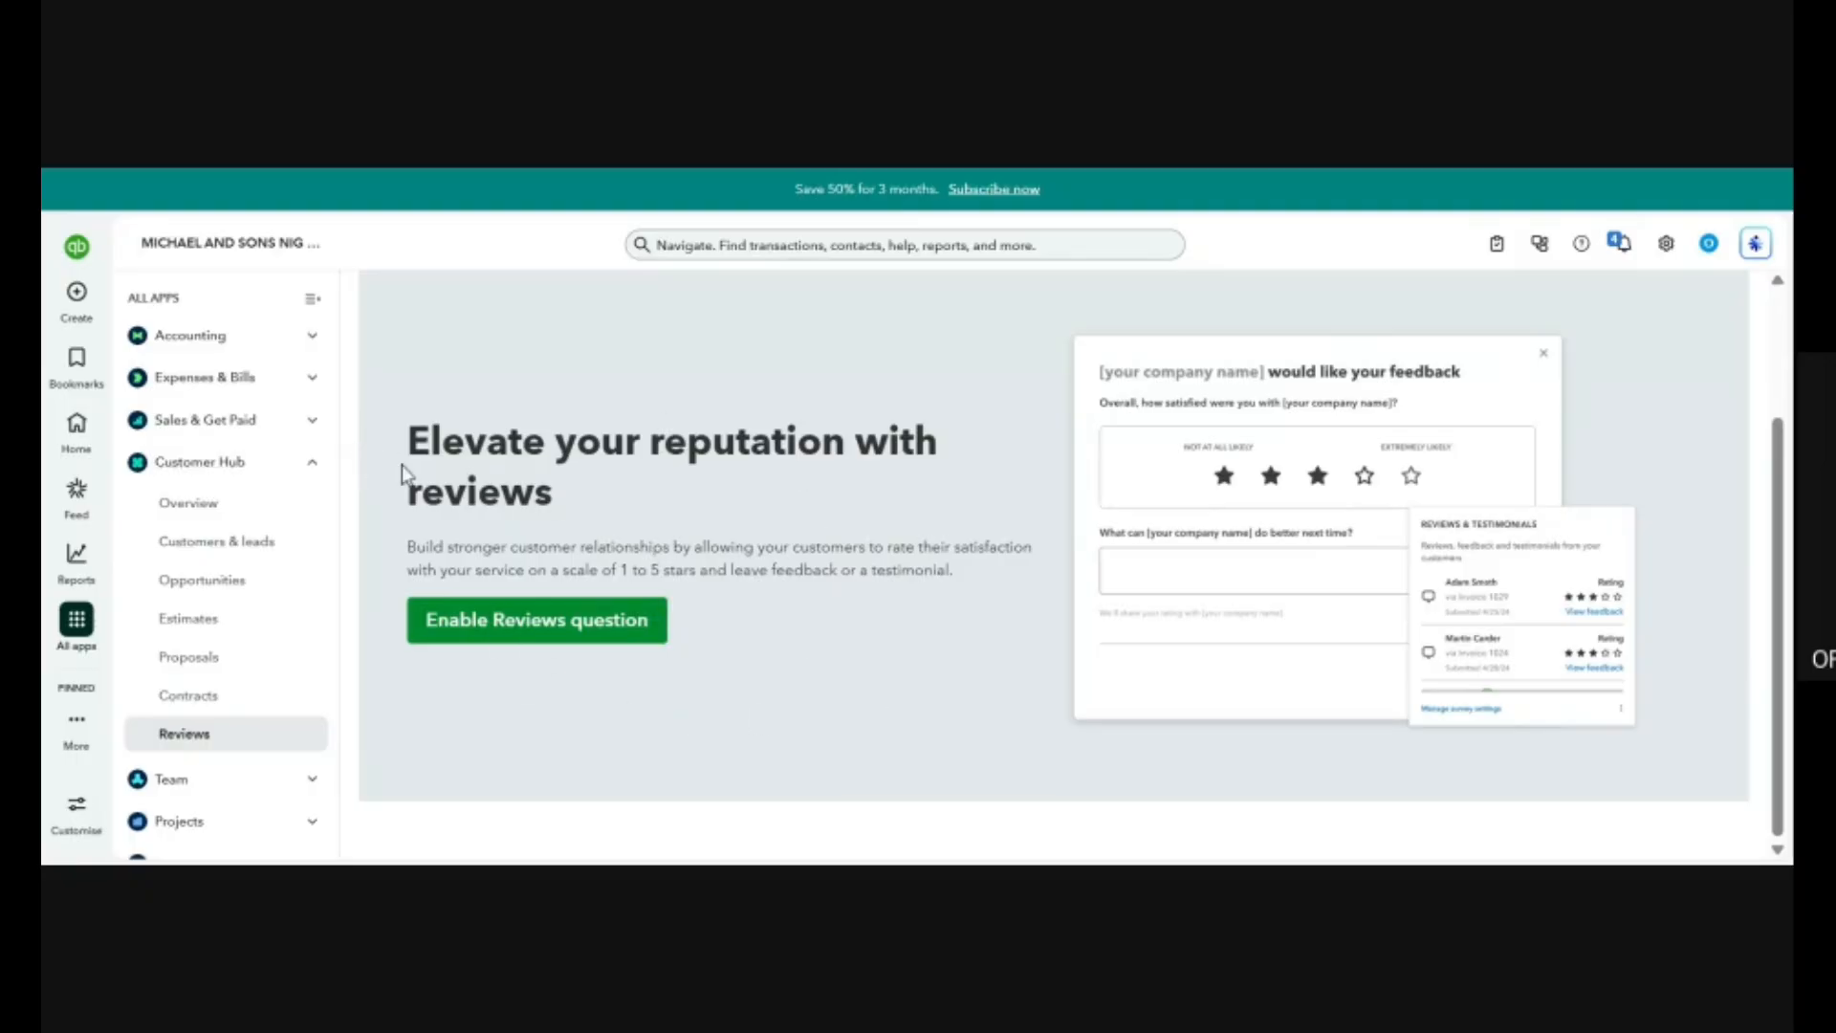
left_click(315, 468)
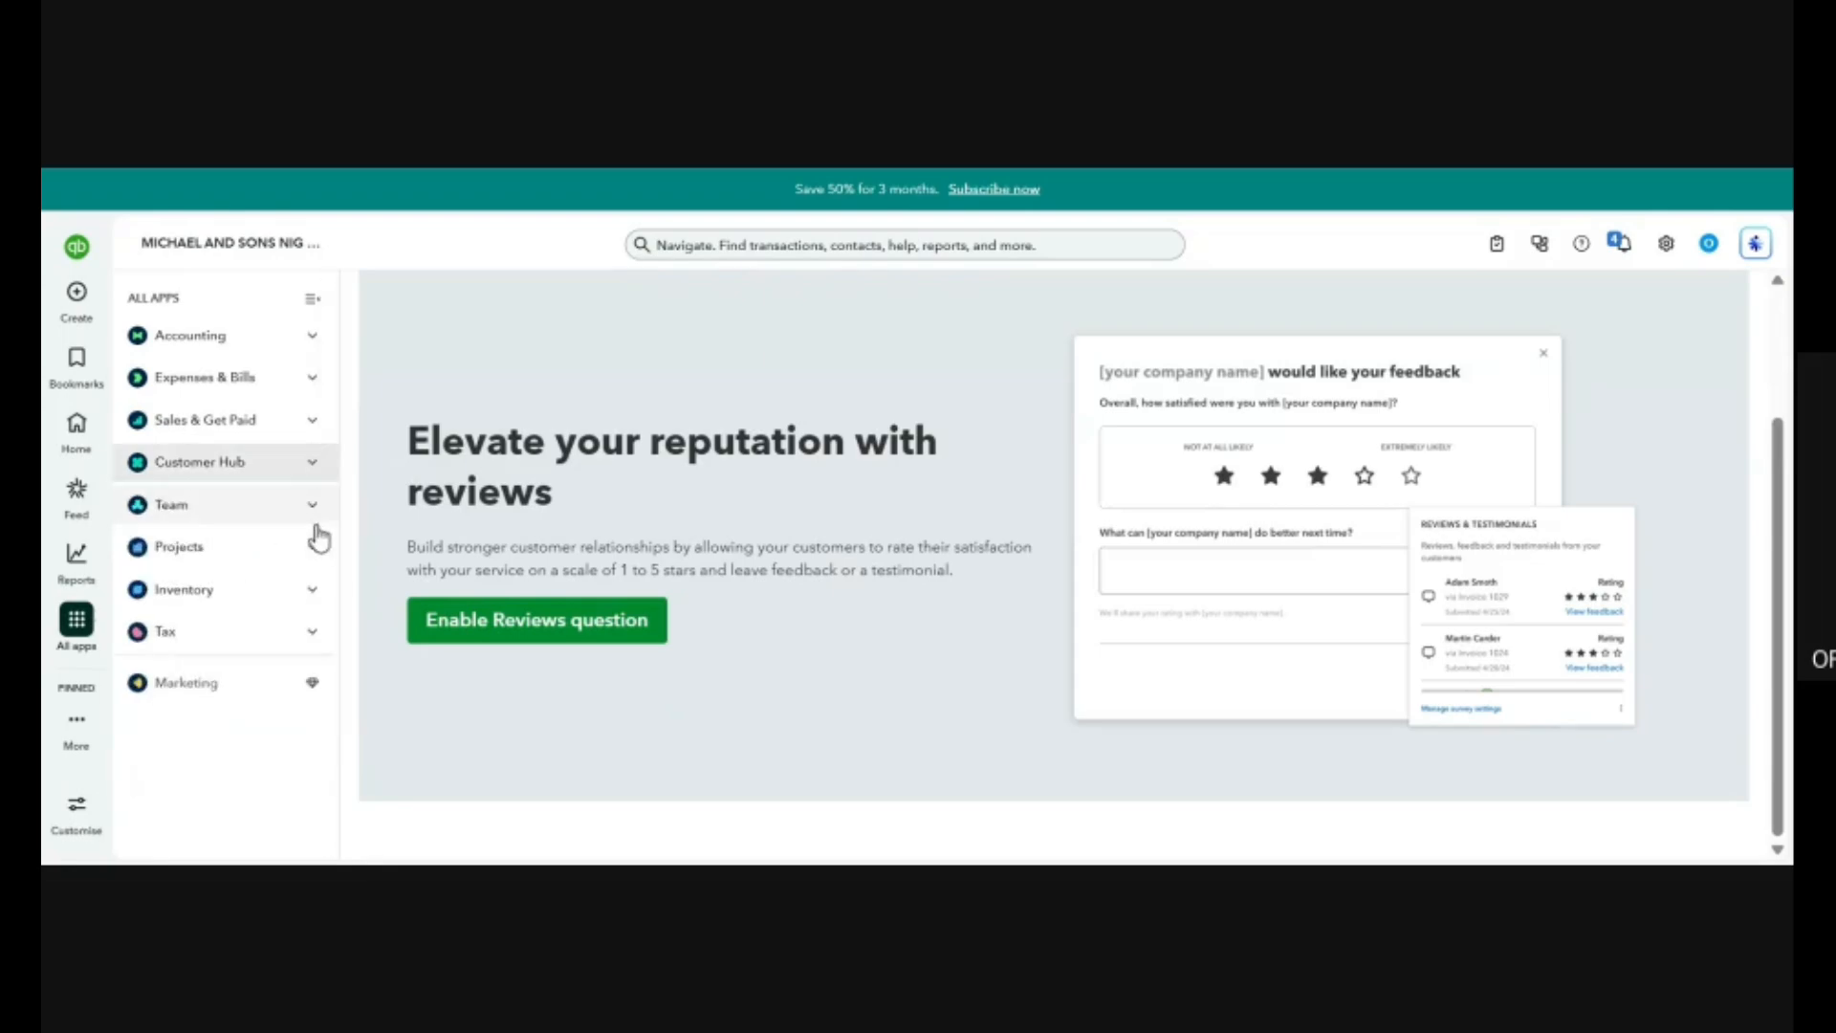
Open the Employees page under Team, look over the form for adding a team member and close it unfilled.
left_click(288, 526)
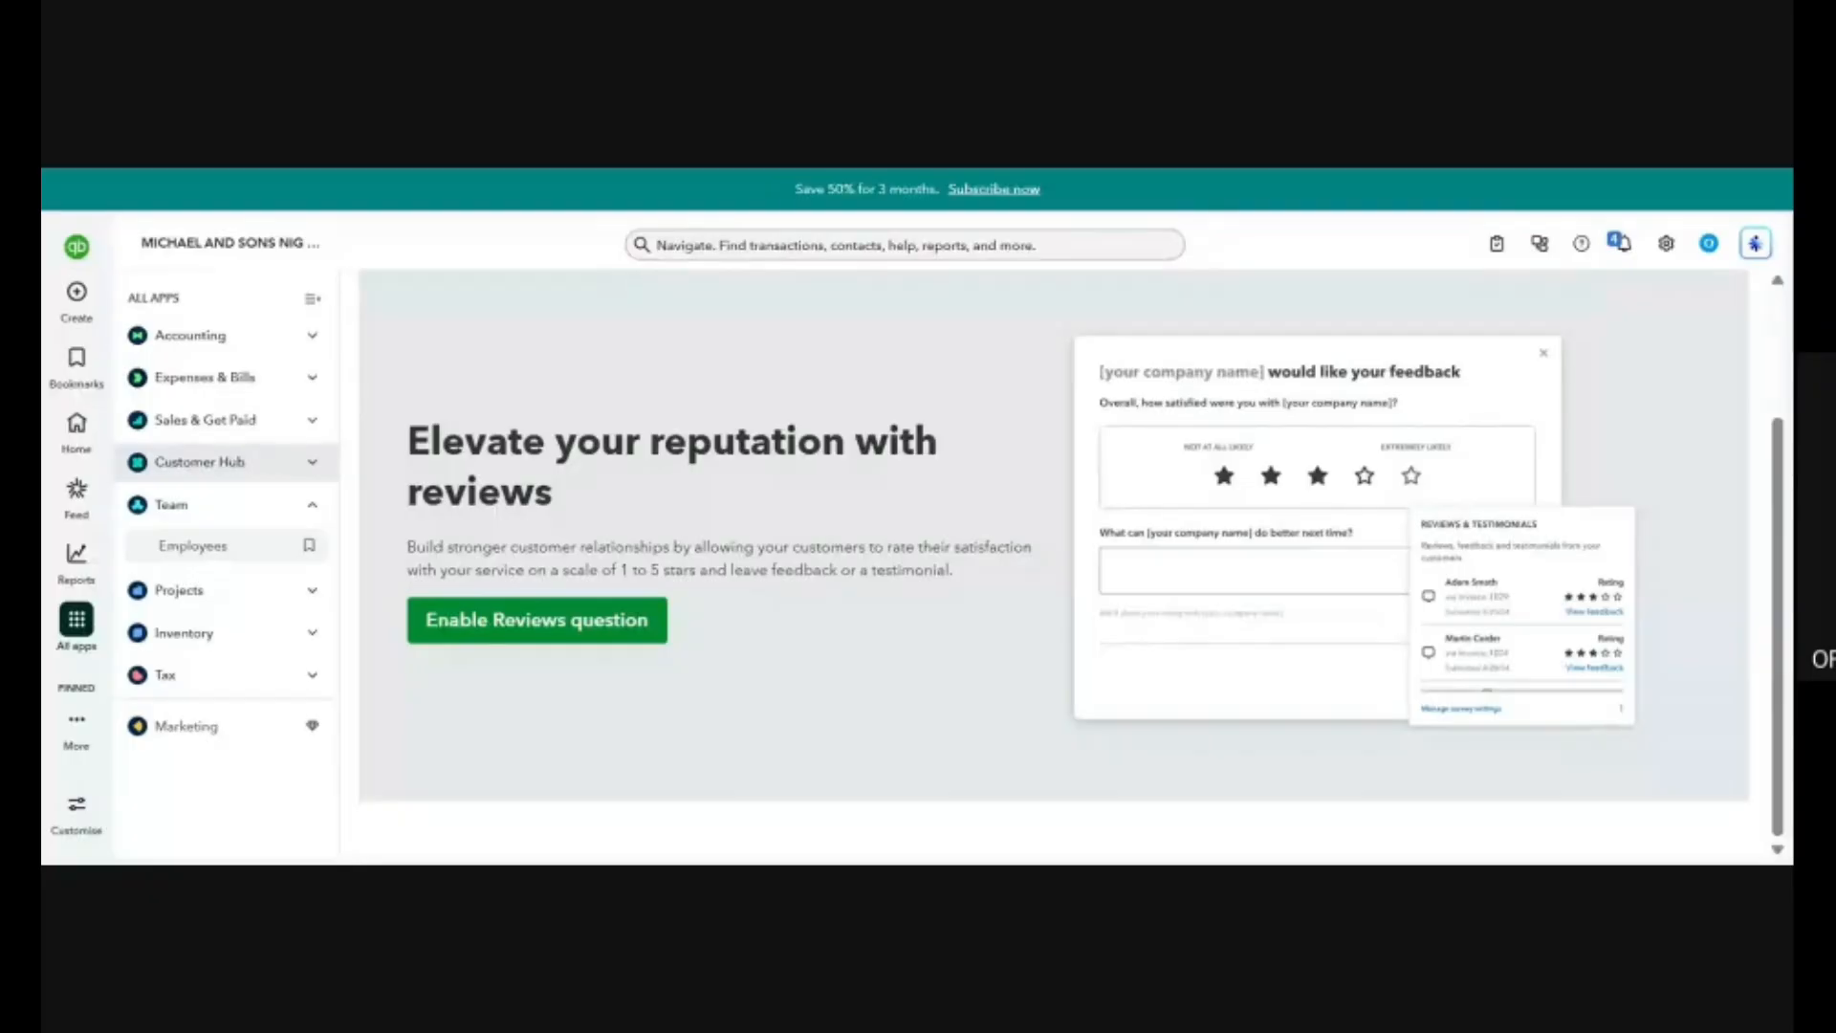
left_click(273, 562)
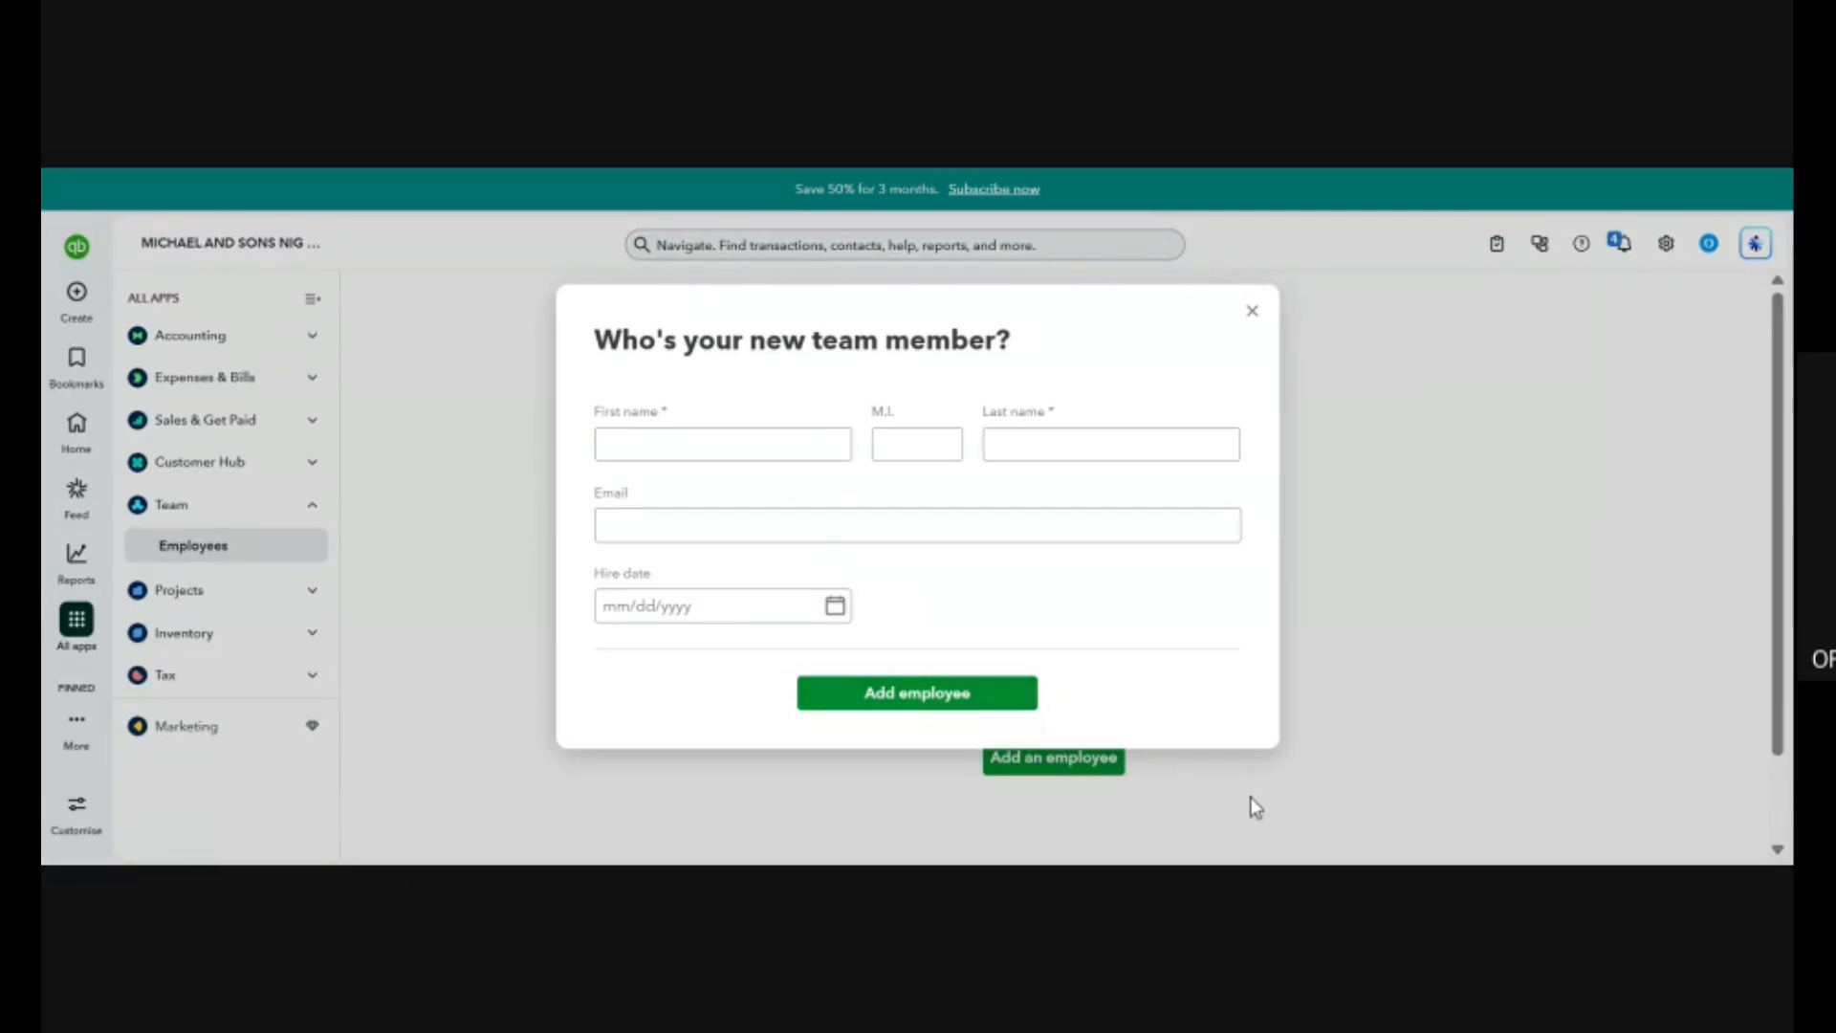
left_click(957, 521)
left_click(1252, 311)
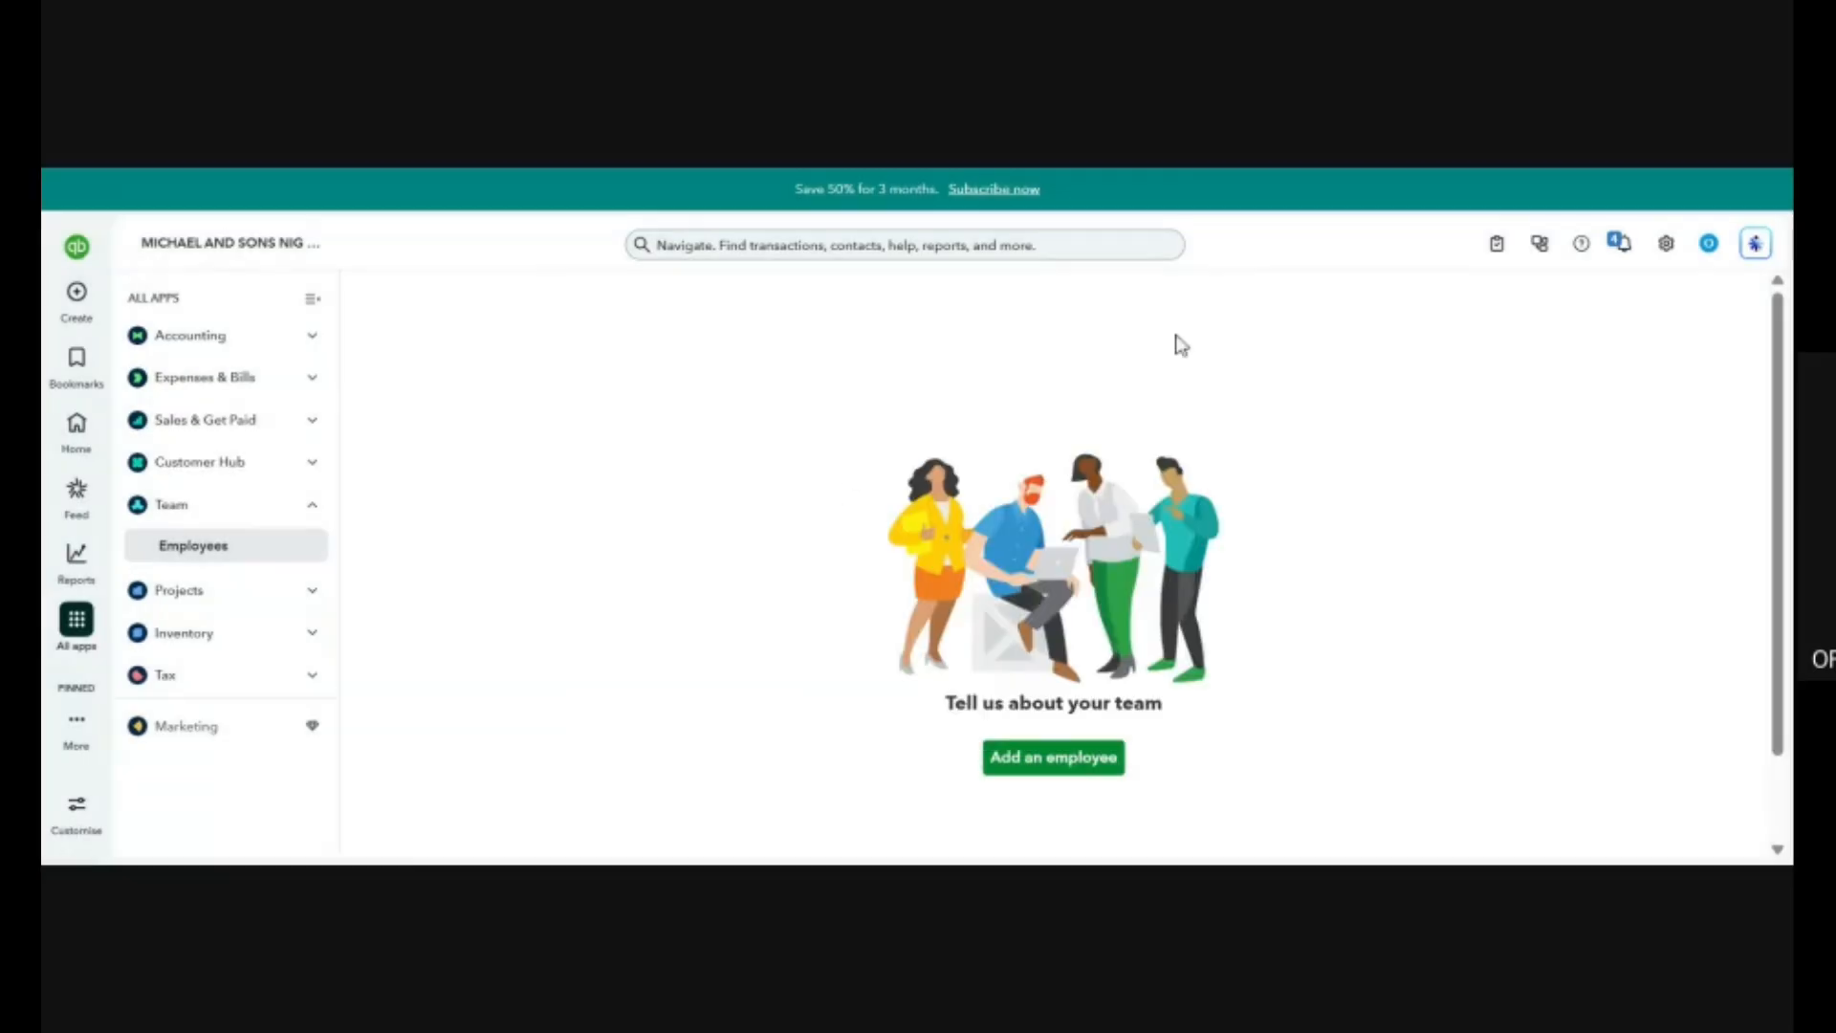
Expand the Projects and Inventory sections and open the Inventory overview page.
left_click(249, 604)
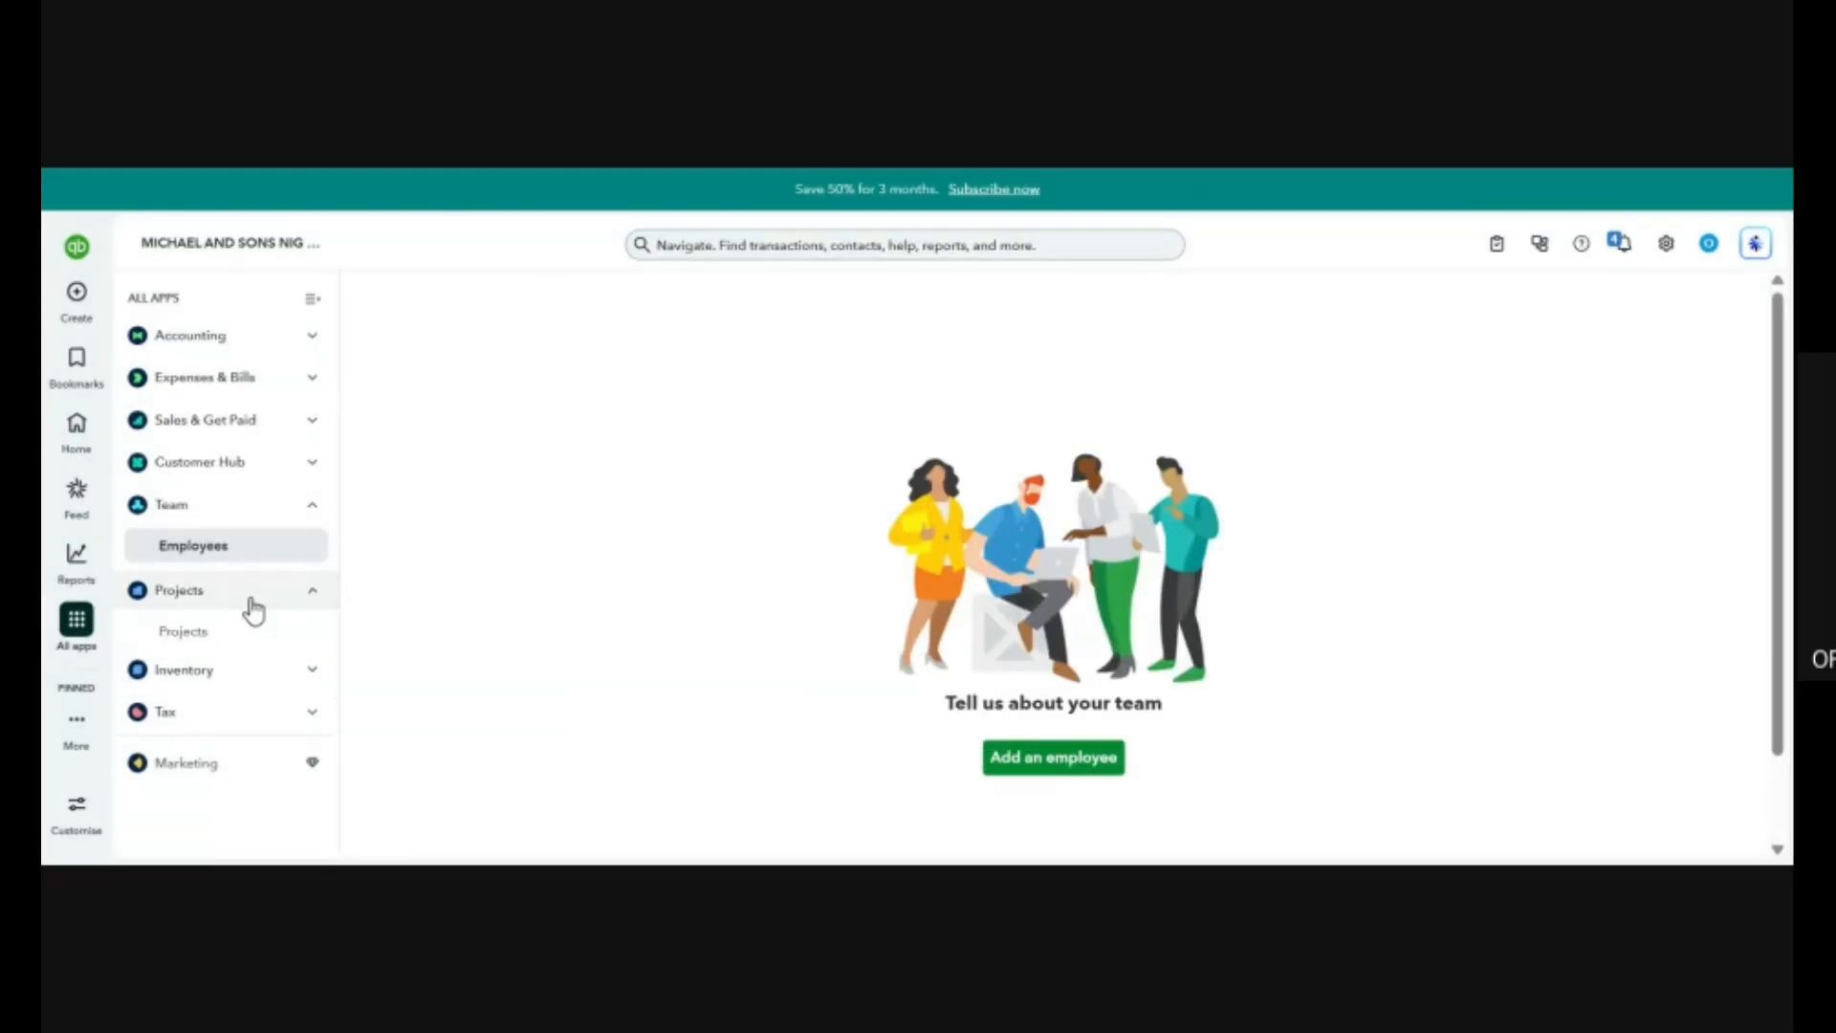
left_click(205, 691)
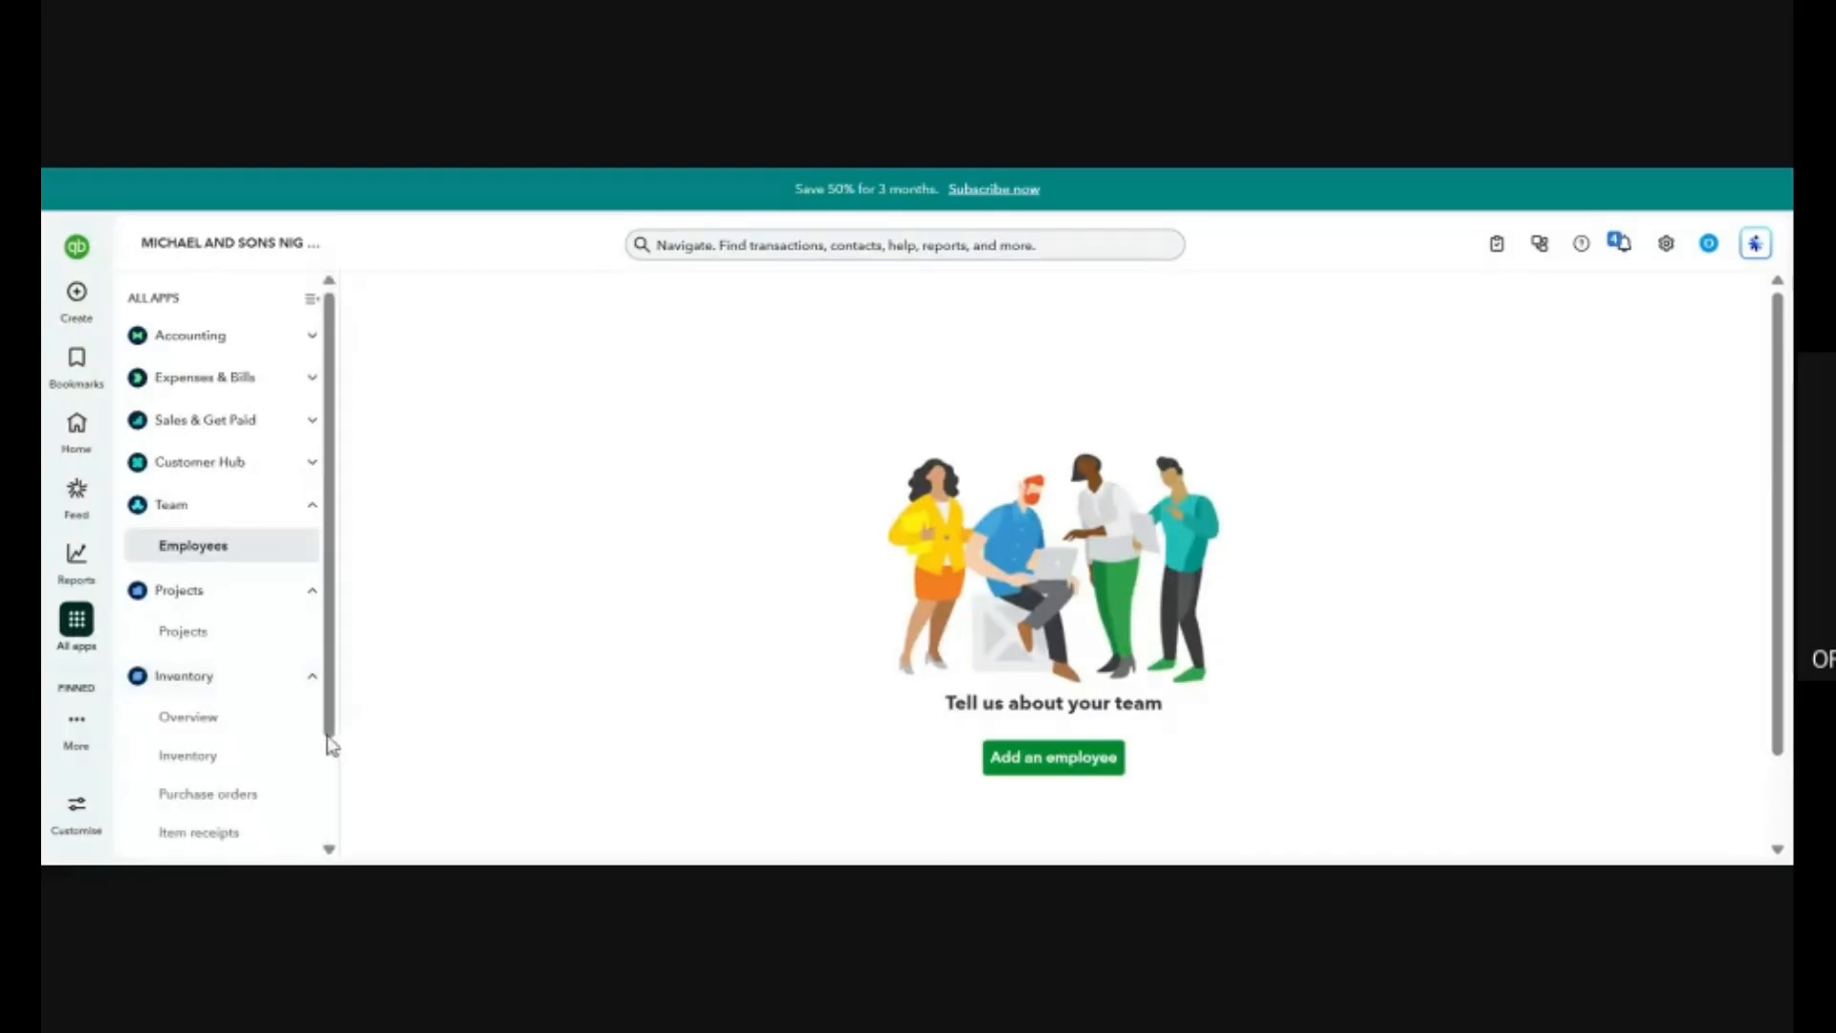
scroll(279, 760, "down", 2)
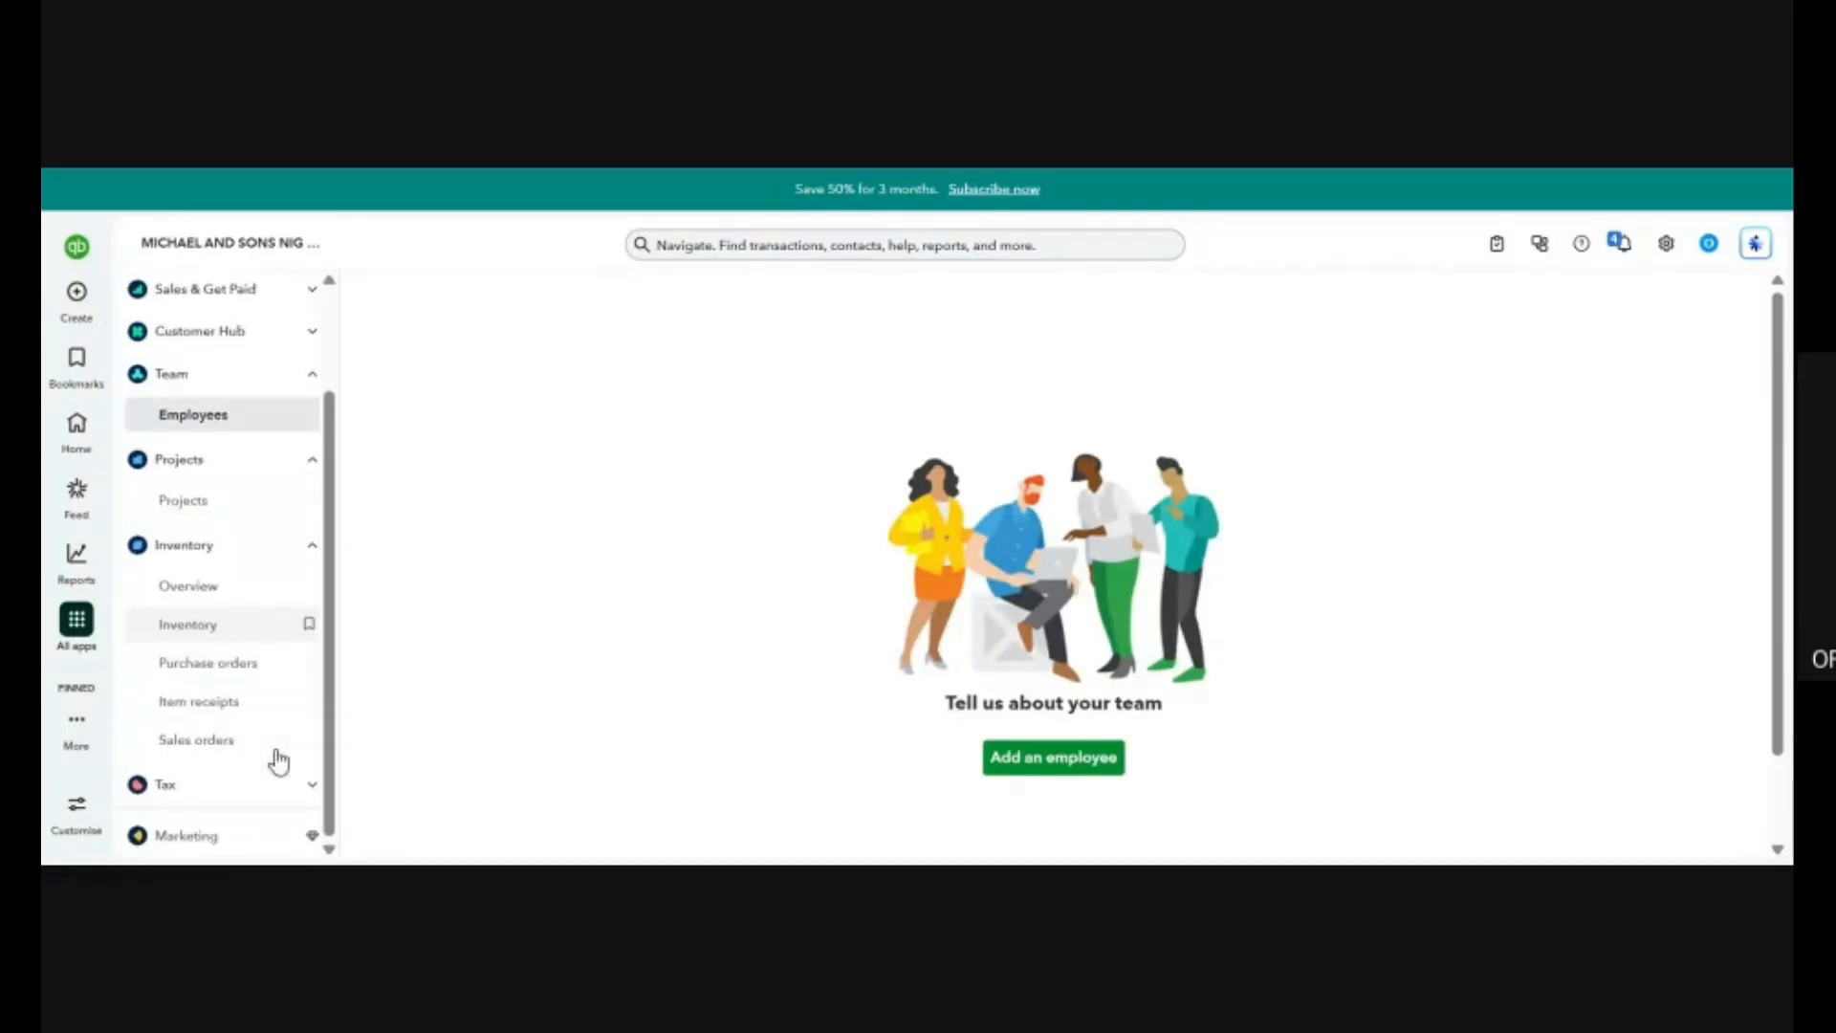
left_click(232, 595)
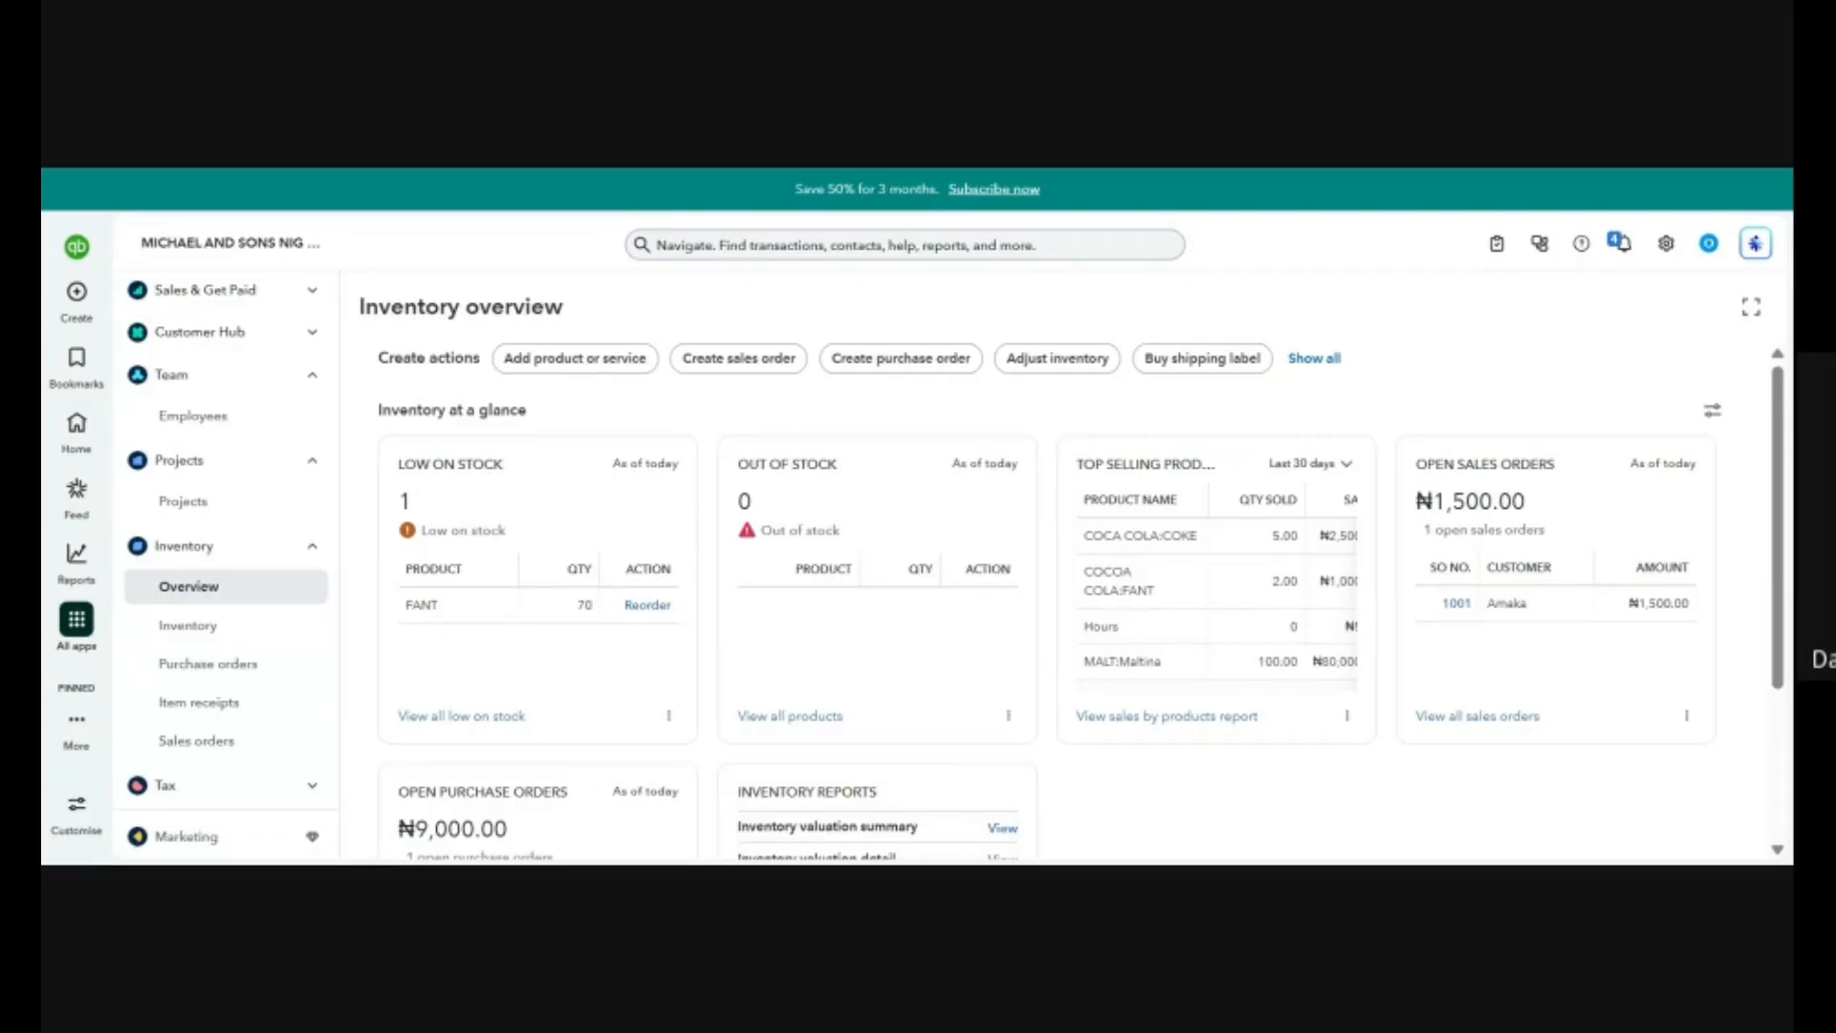
left_click(85, 302)
scroll(205, 631, "up", 2)
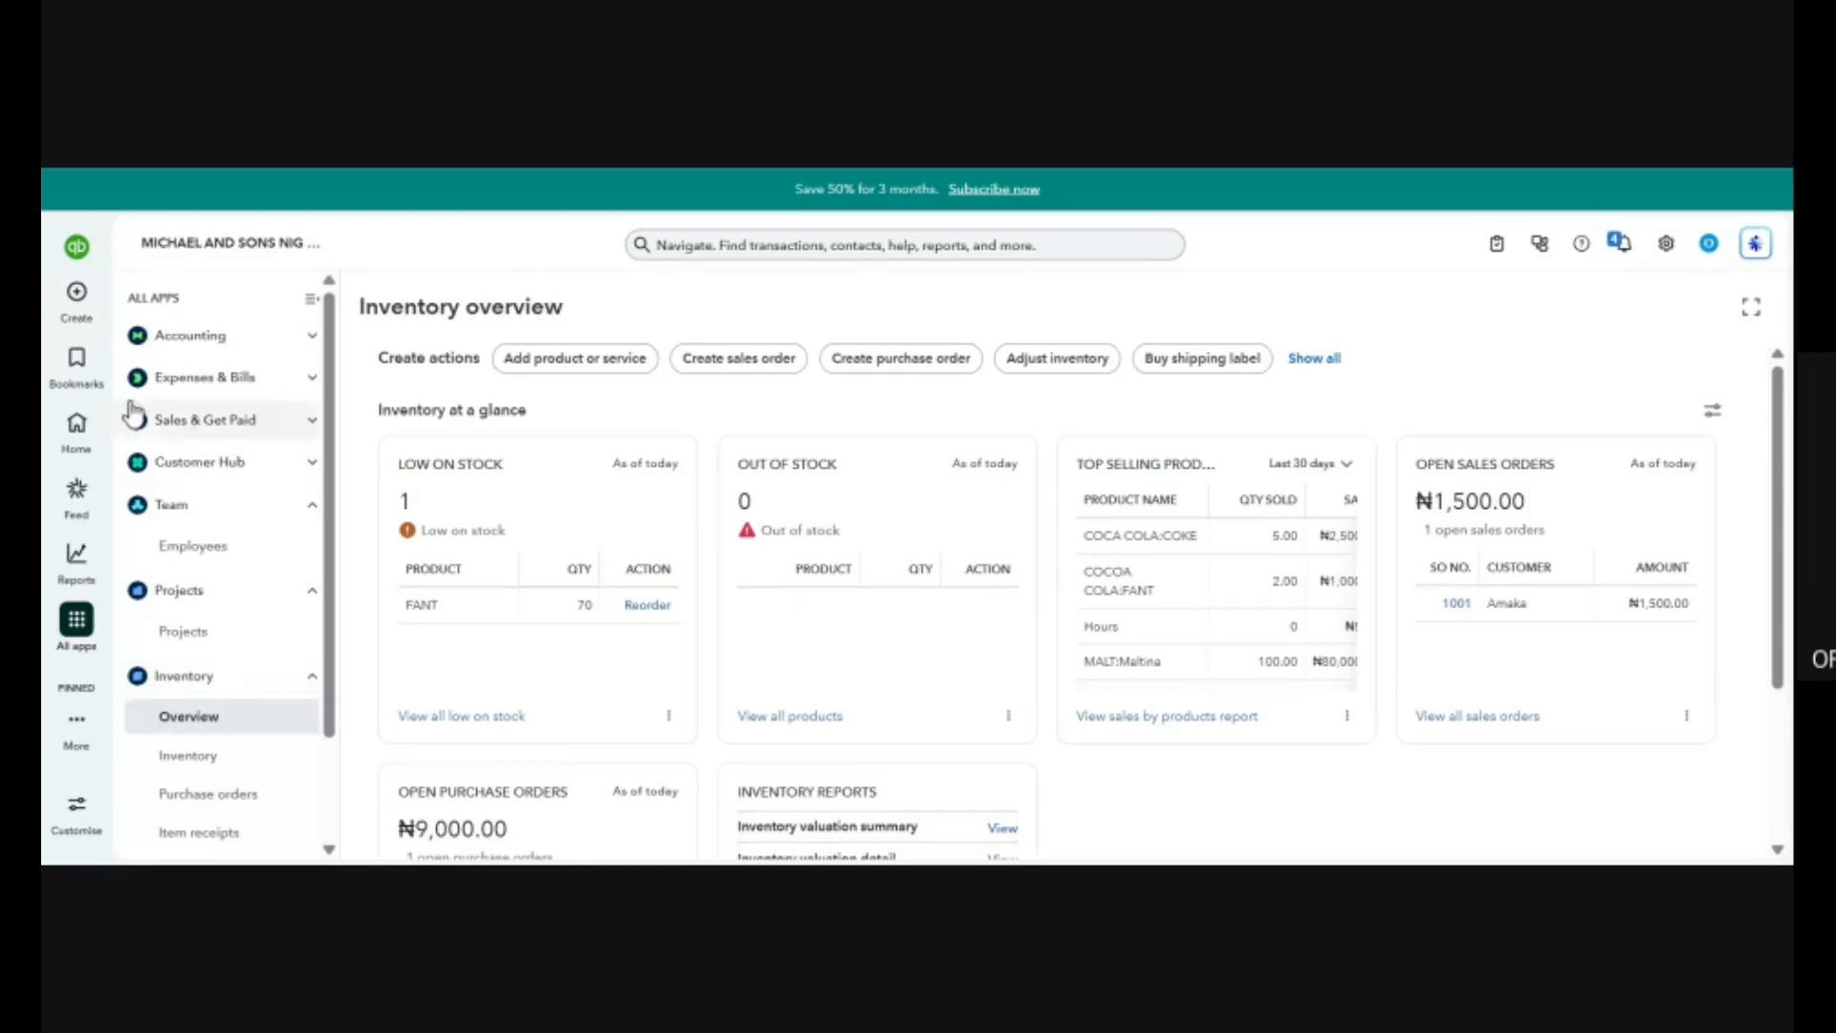
mouse_move(77, 296)
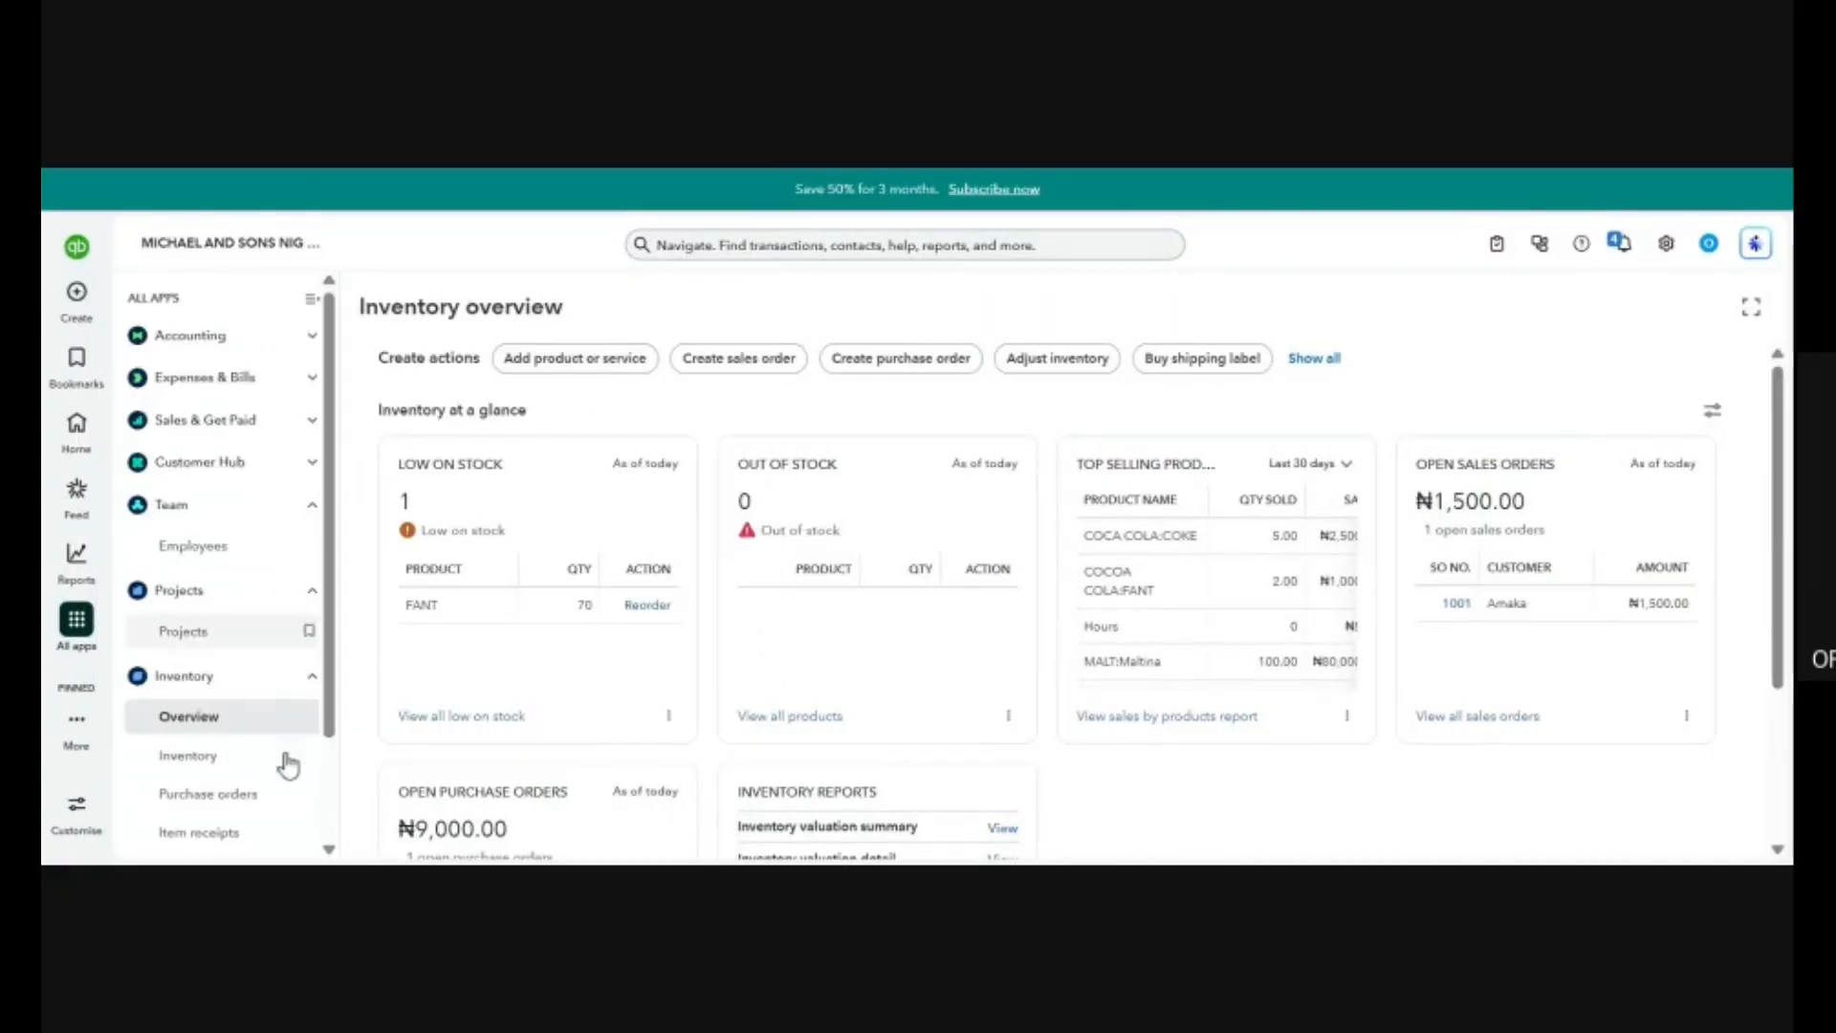
scroll(254, 545, "down", 2)
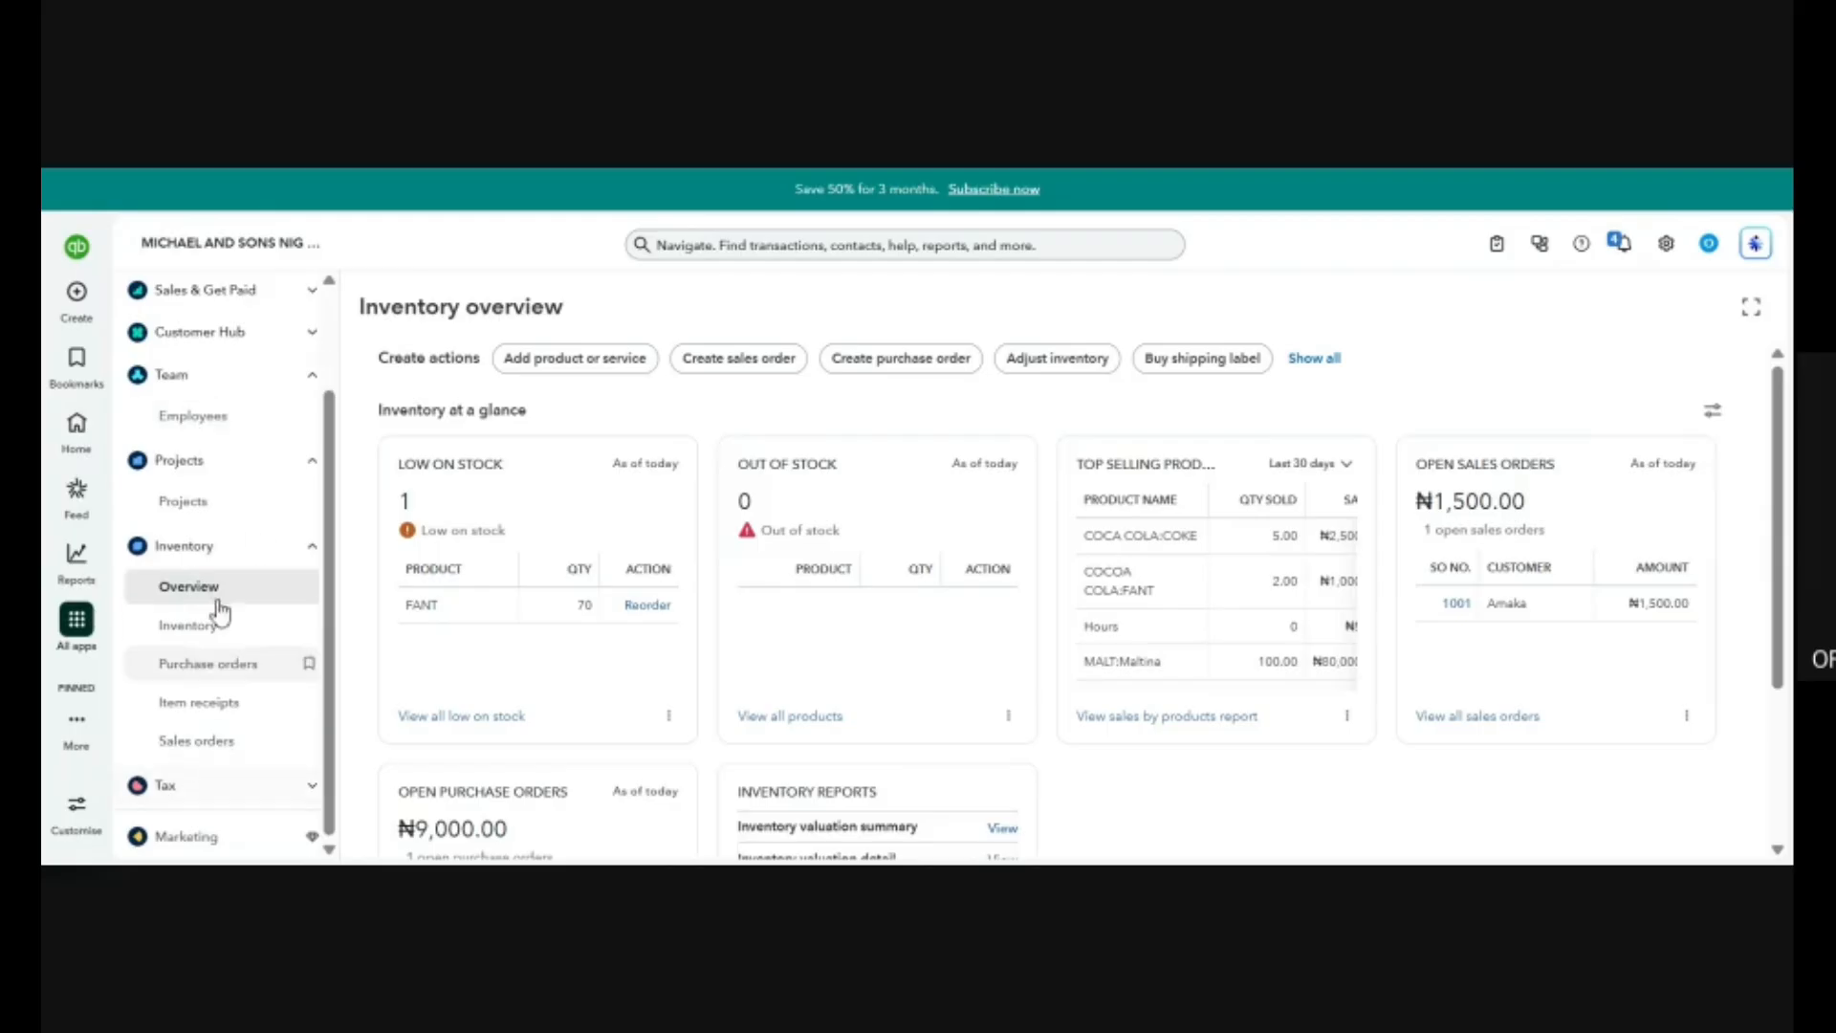
scroll(239, 658, "up", 2)
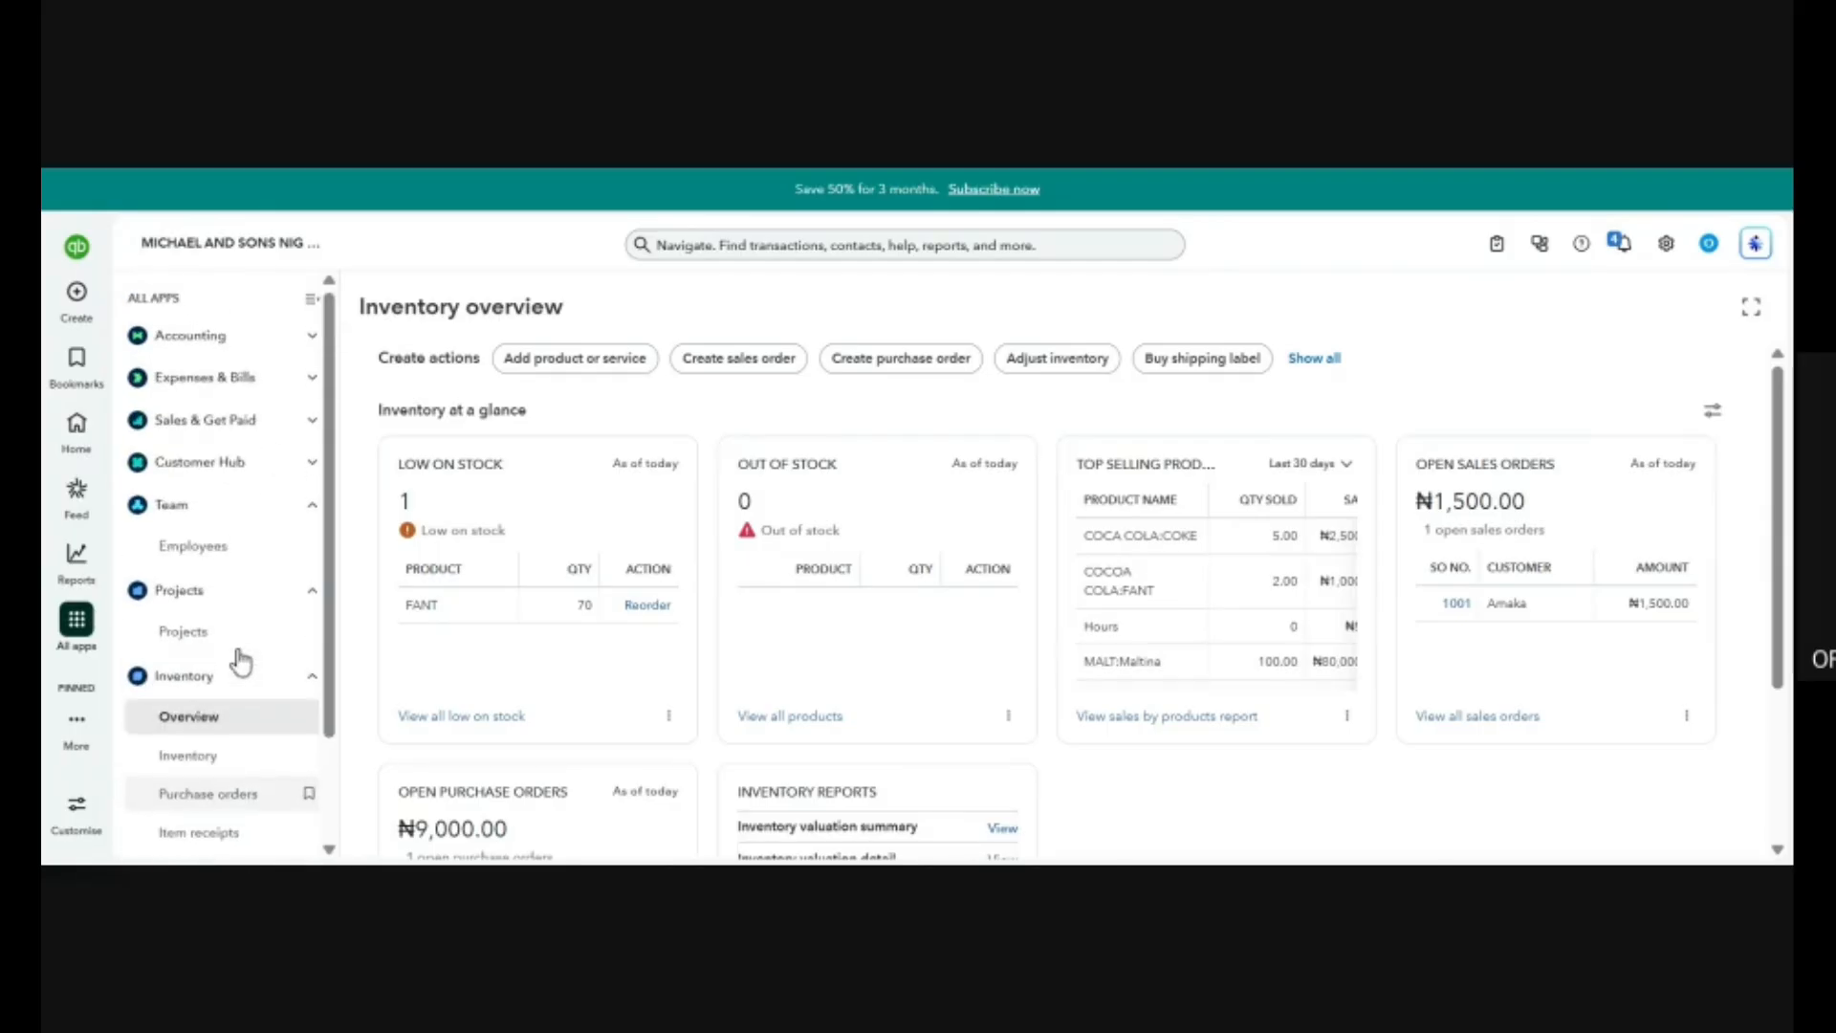
mouse_move(71, 617)
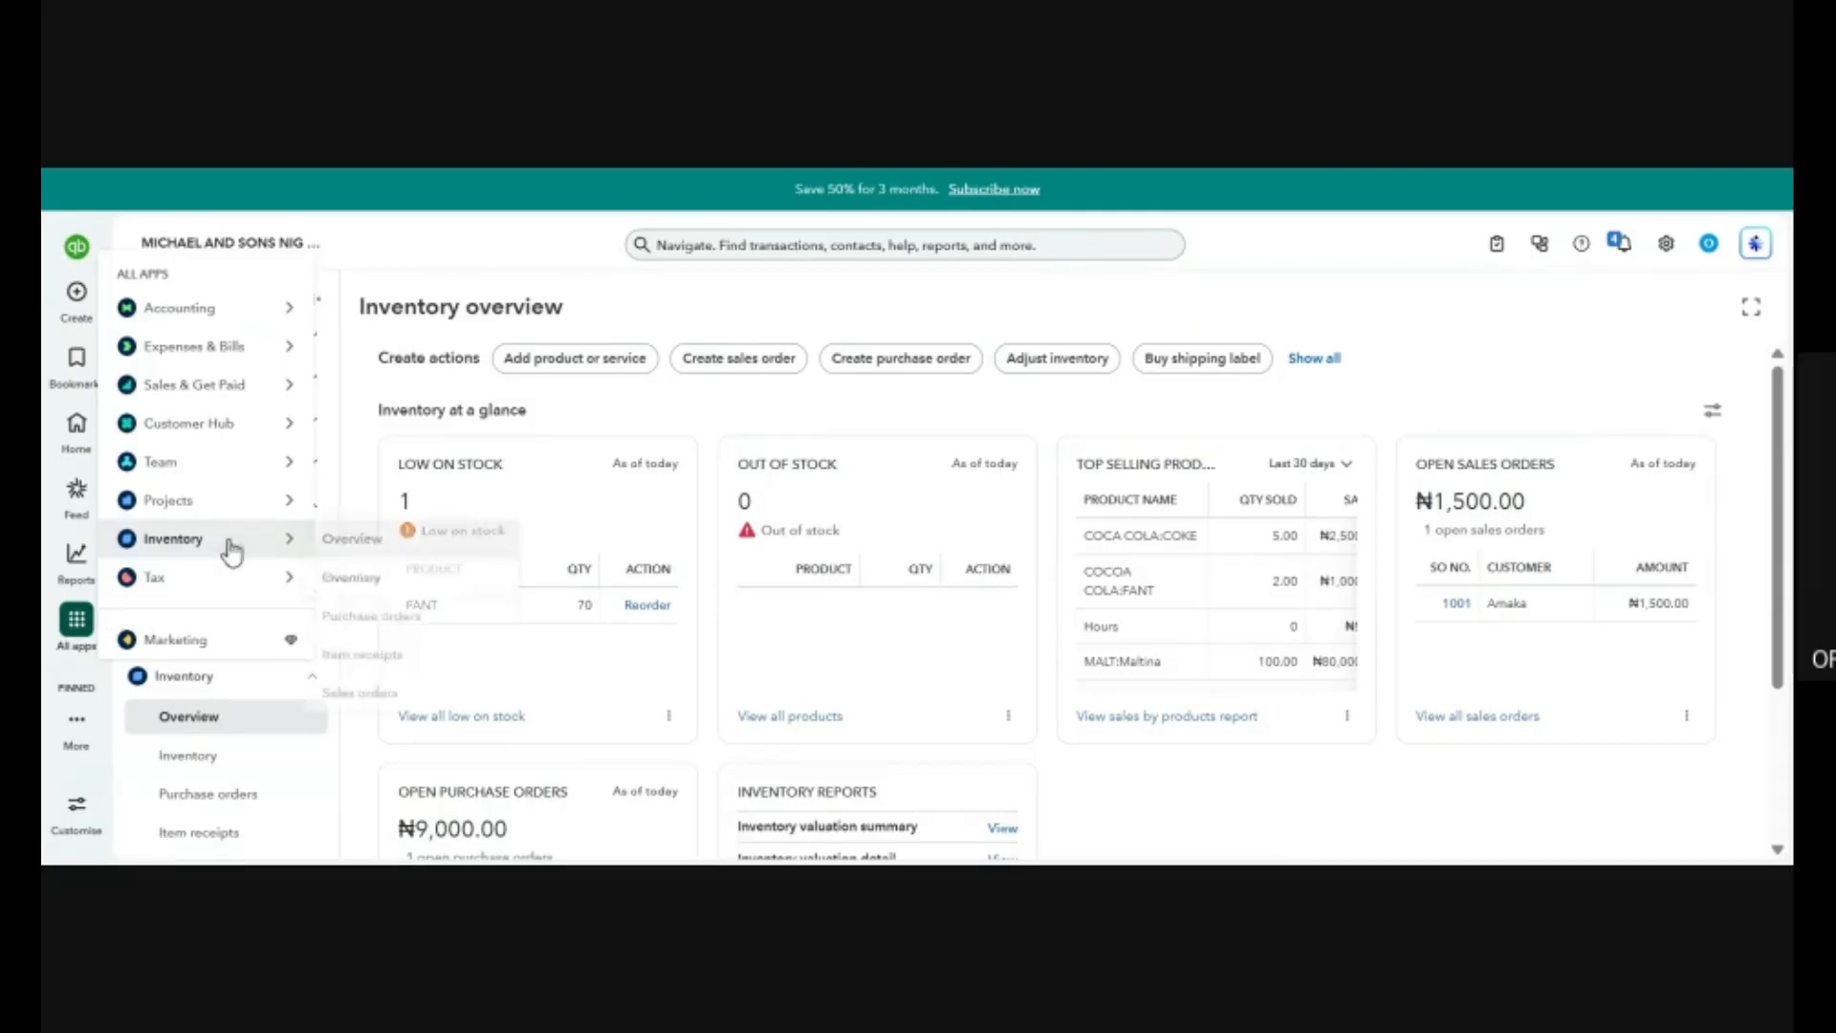
mouse_move(225, 317)
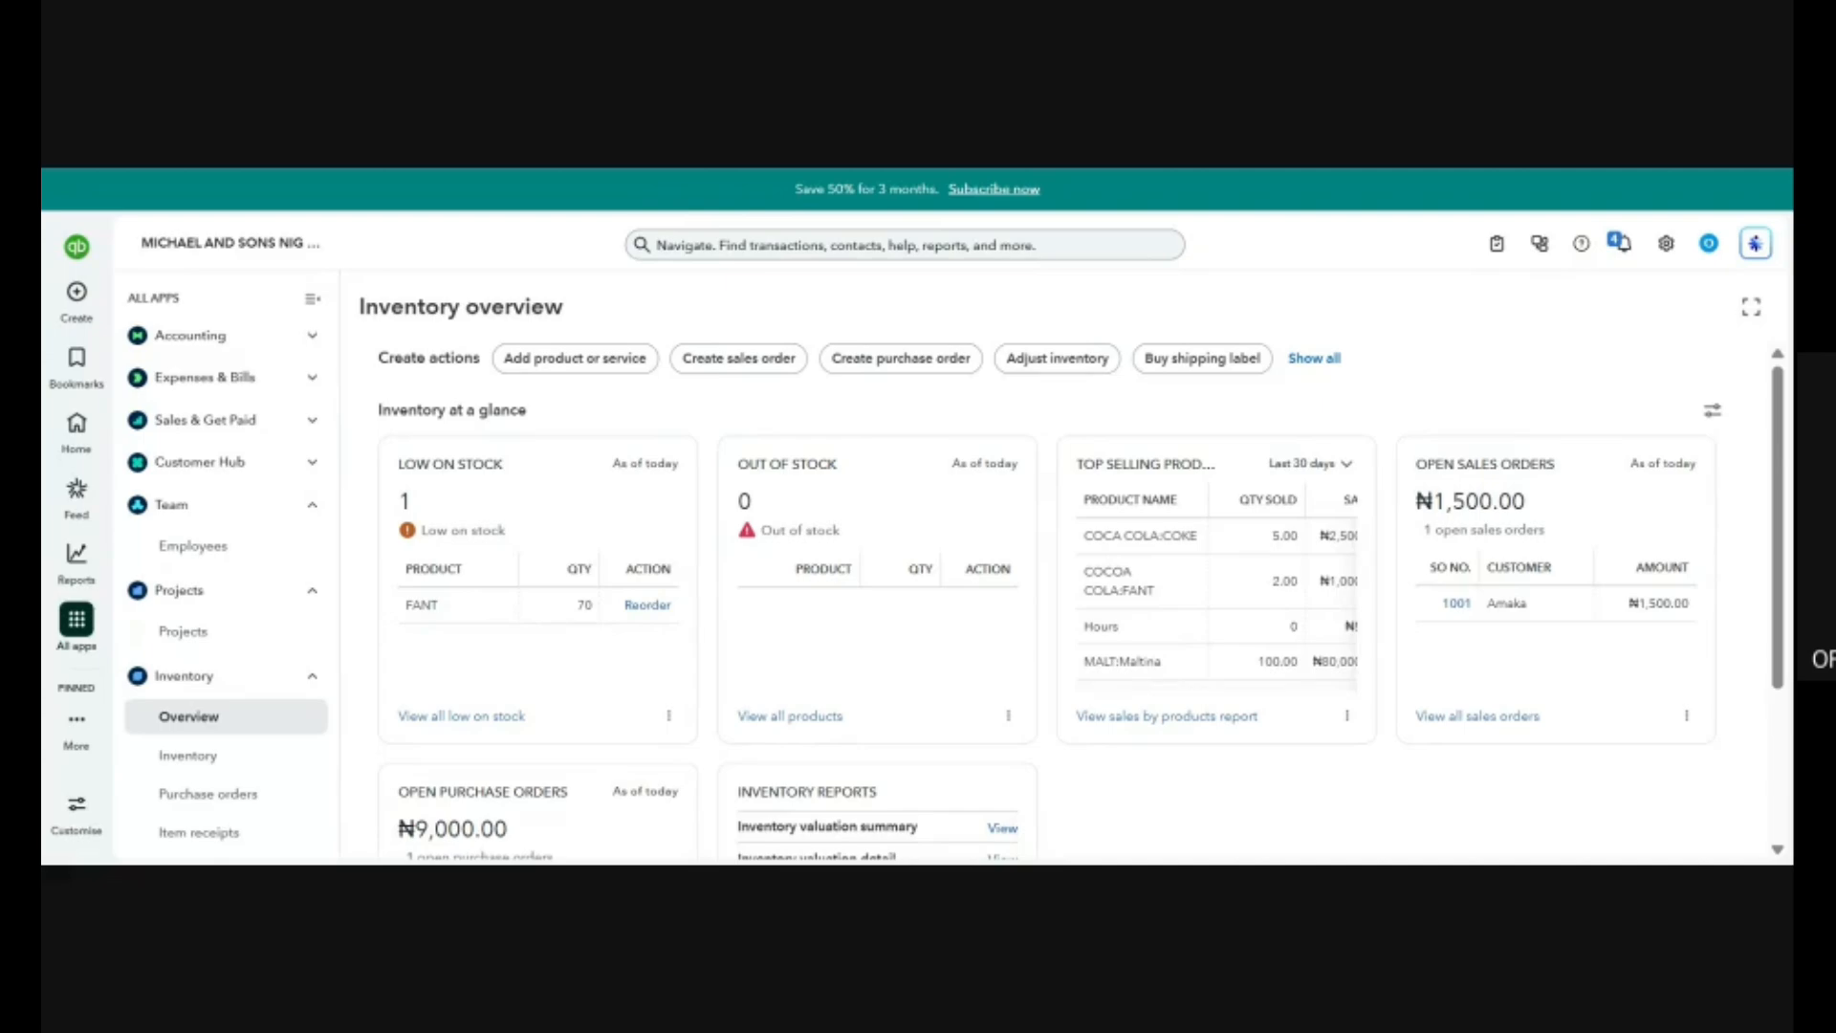
Open the Chart of accounts under Accounting and look over the cash, receivable and other asset accounts.
left_click(77, 620)
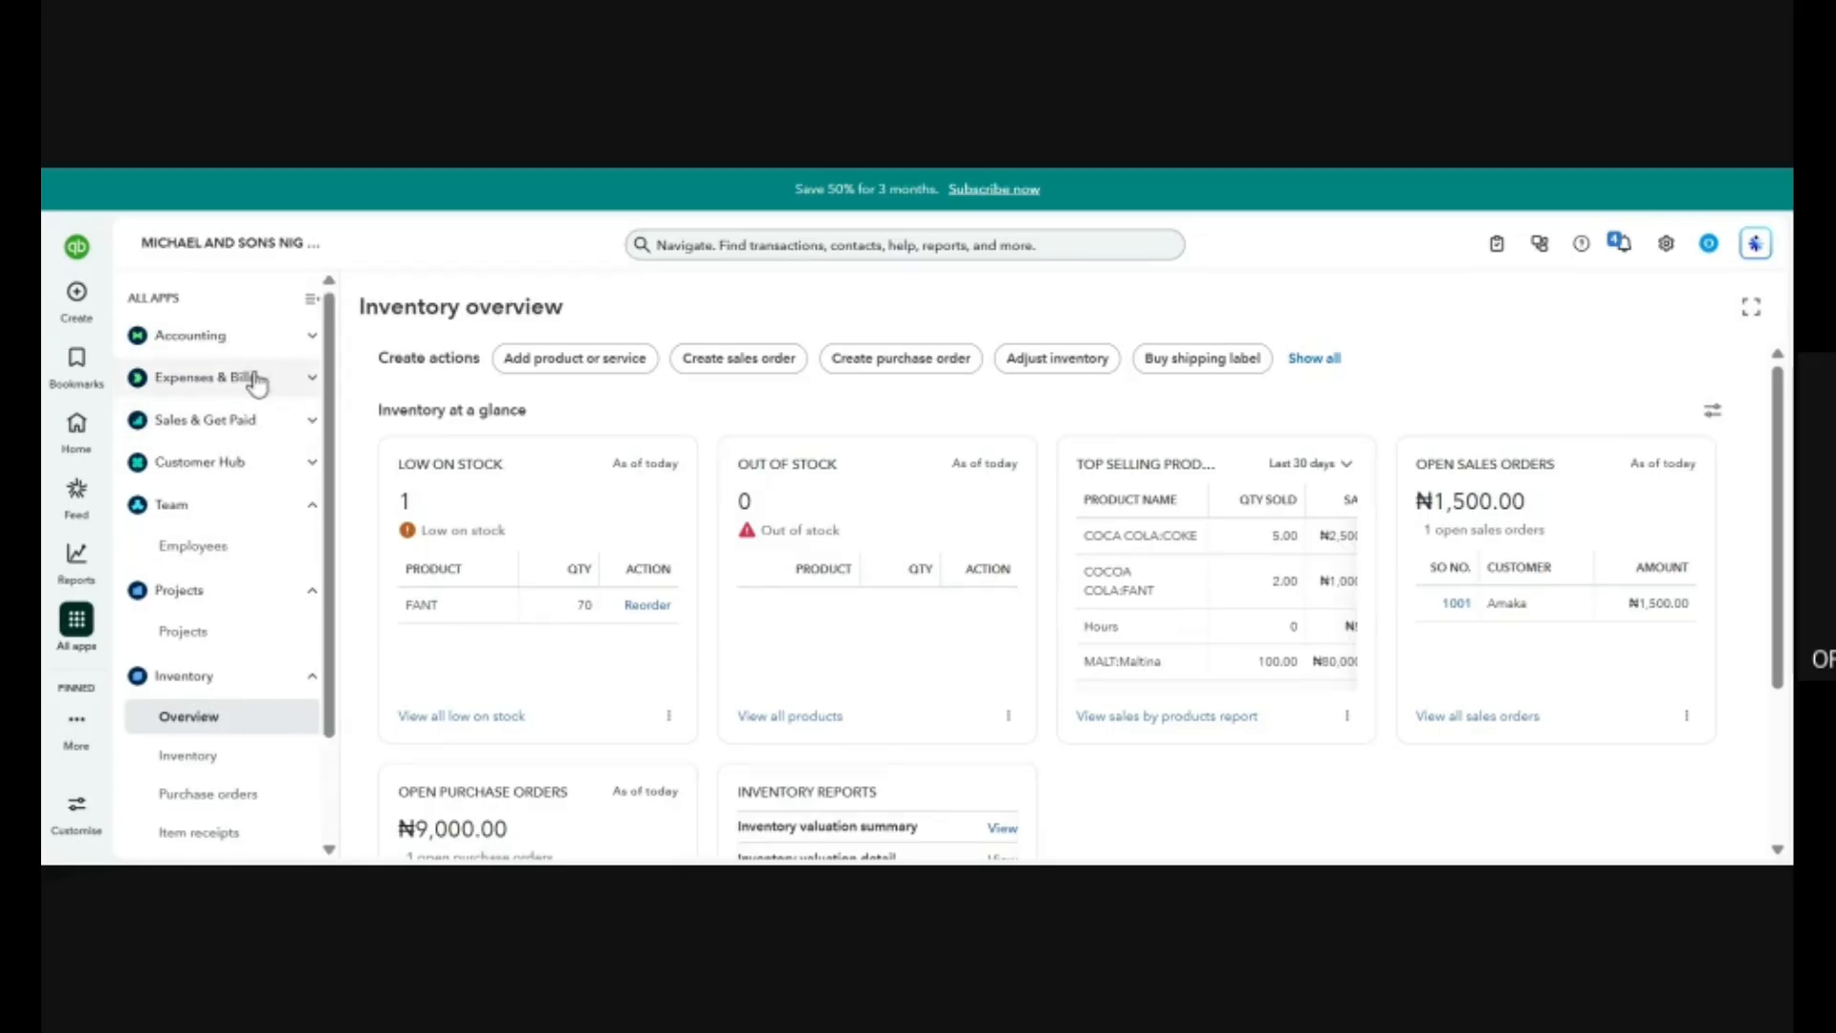
left_click(218, 337)
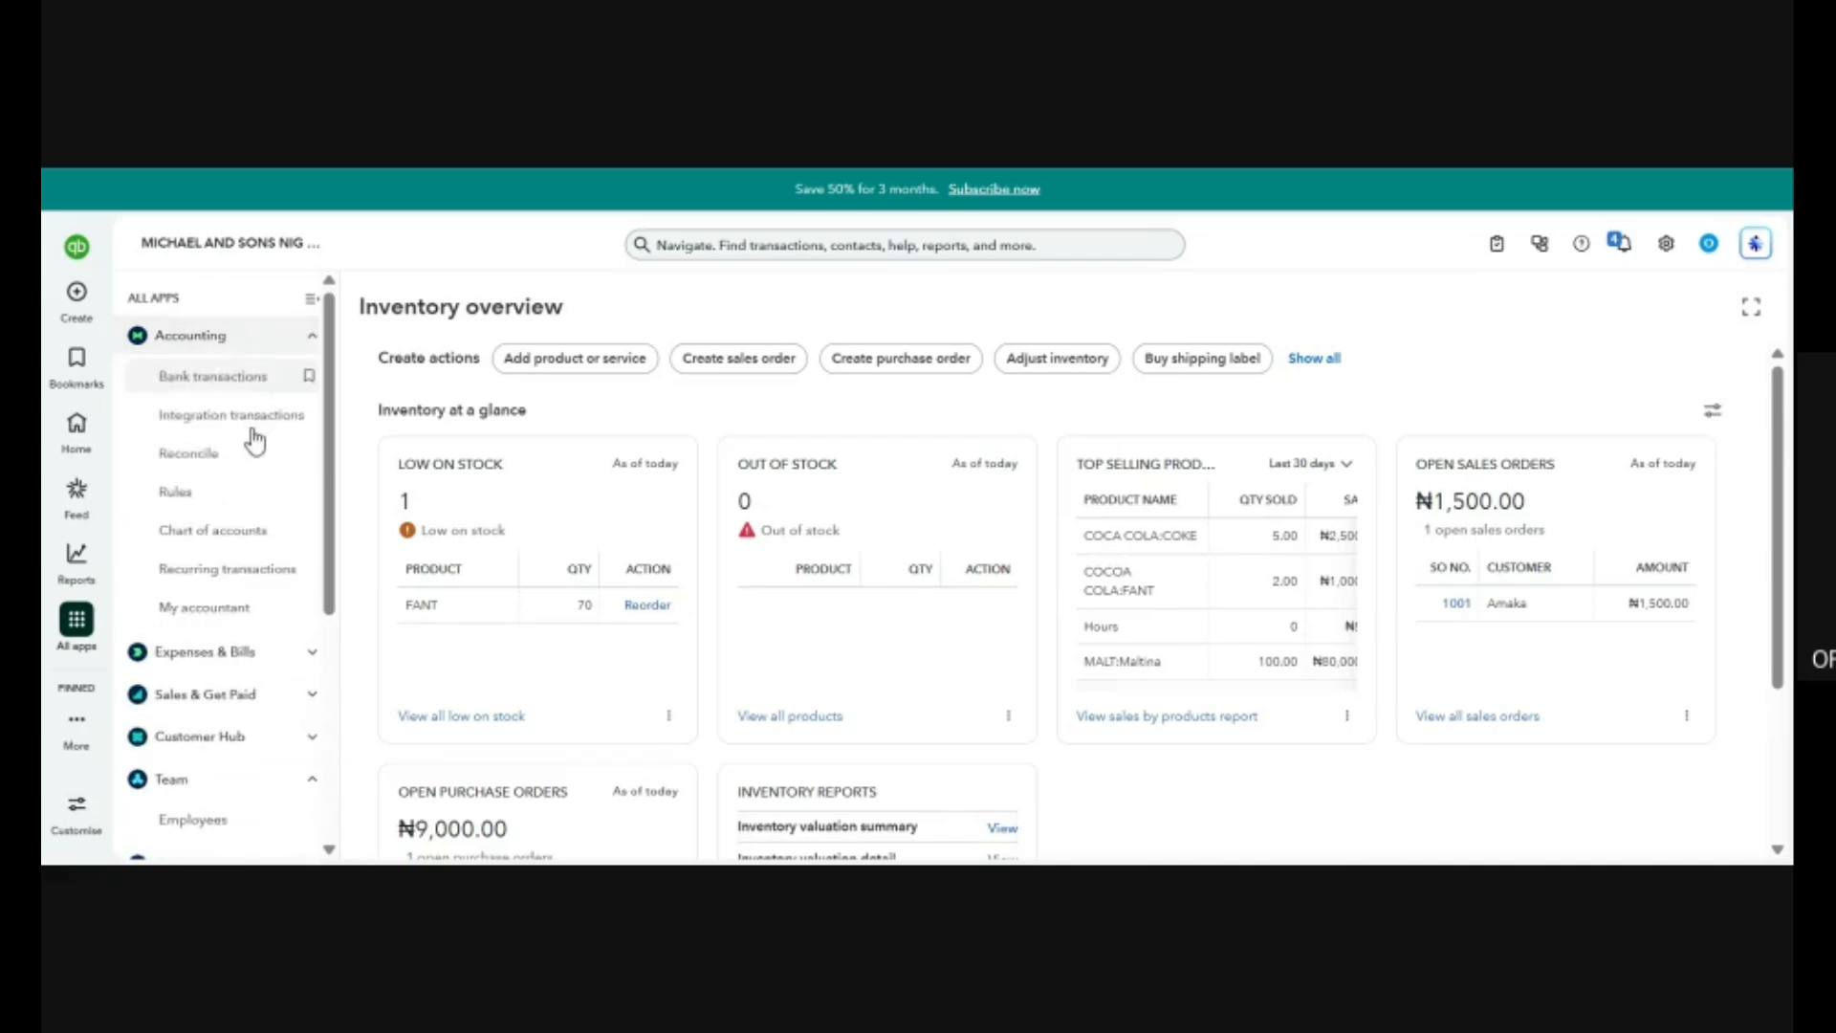
left_click(201, 531)
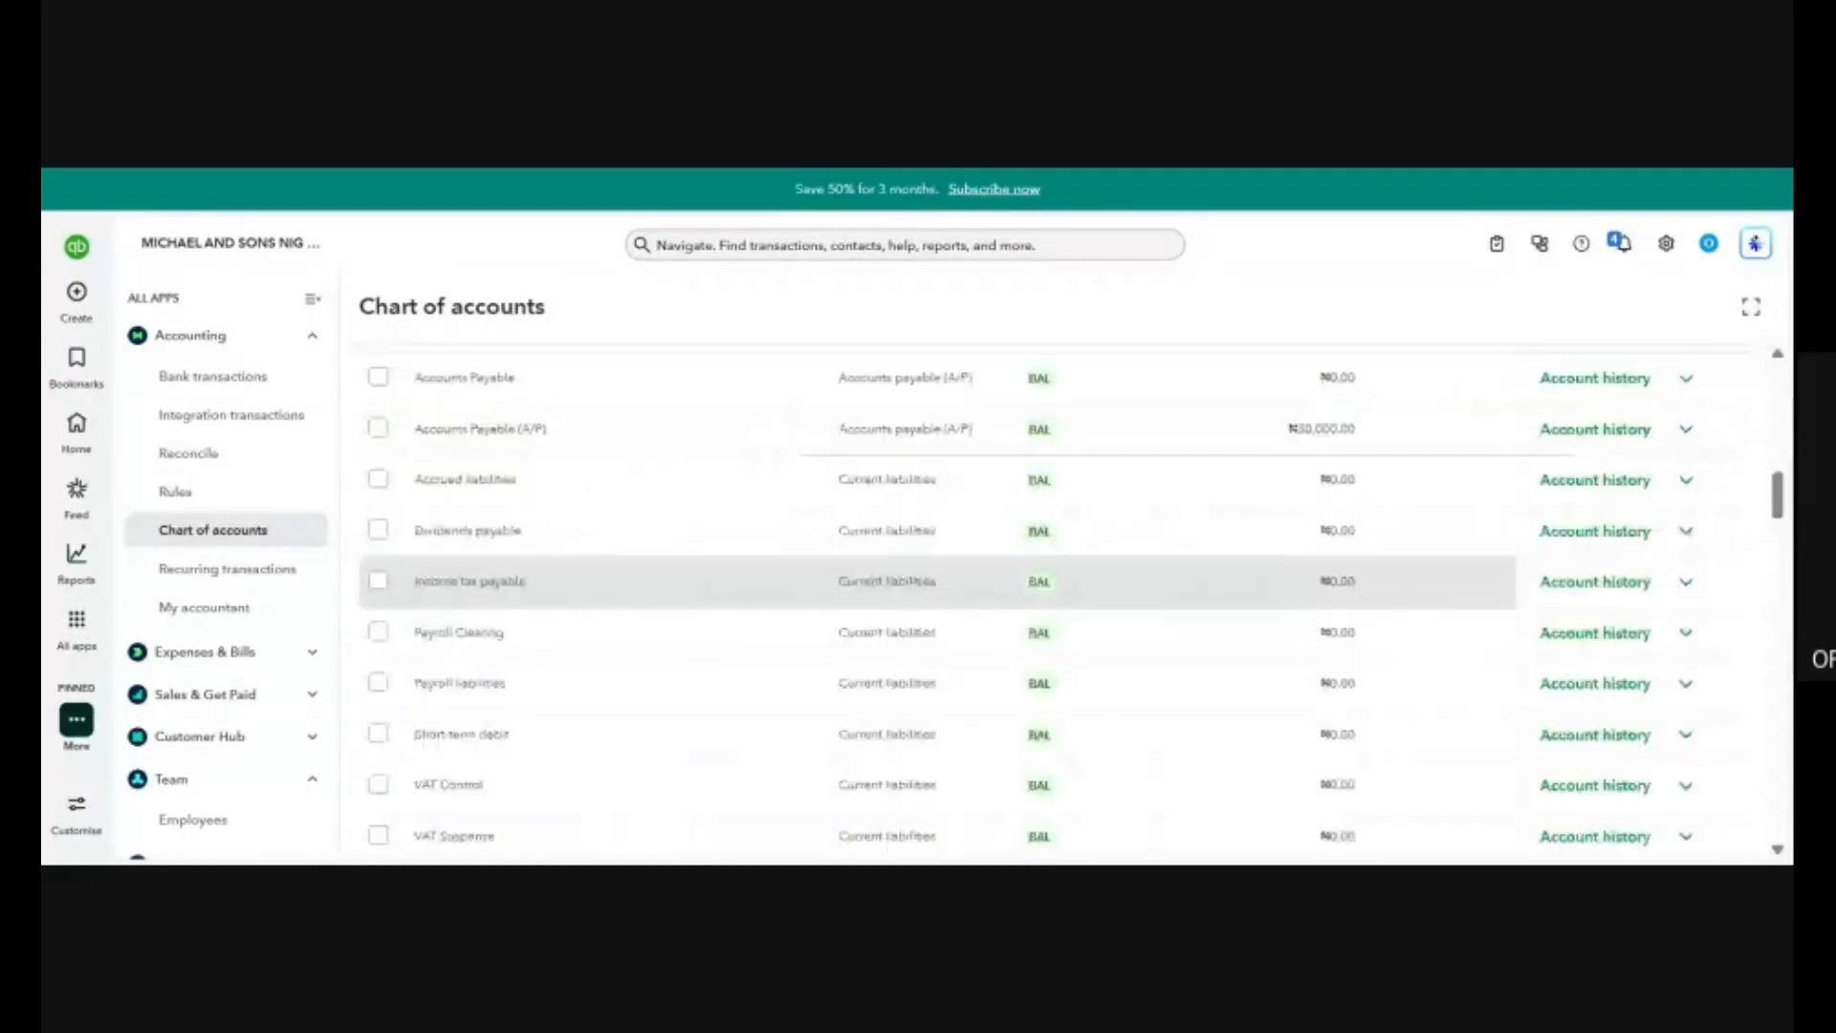
scroll(761, 569, "up", 10)
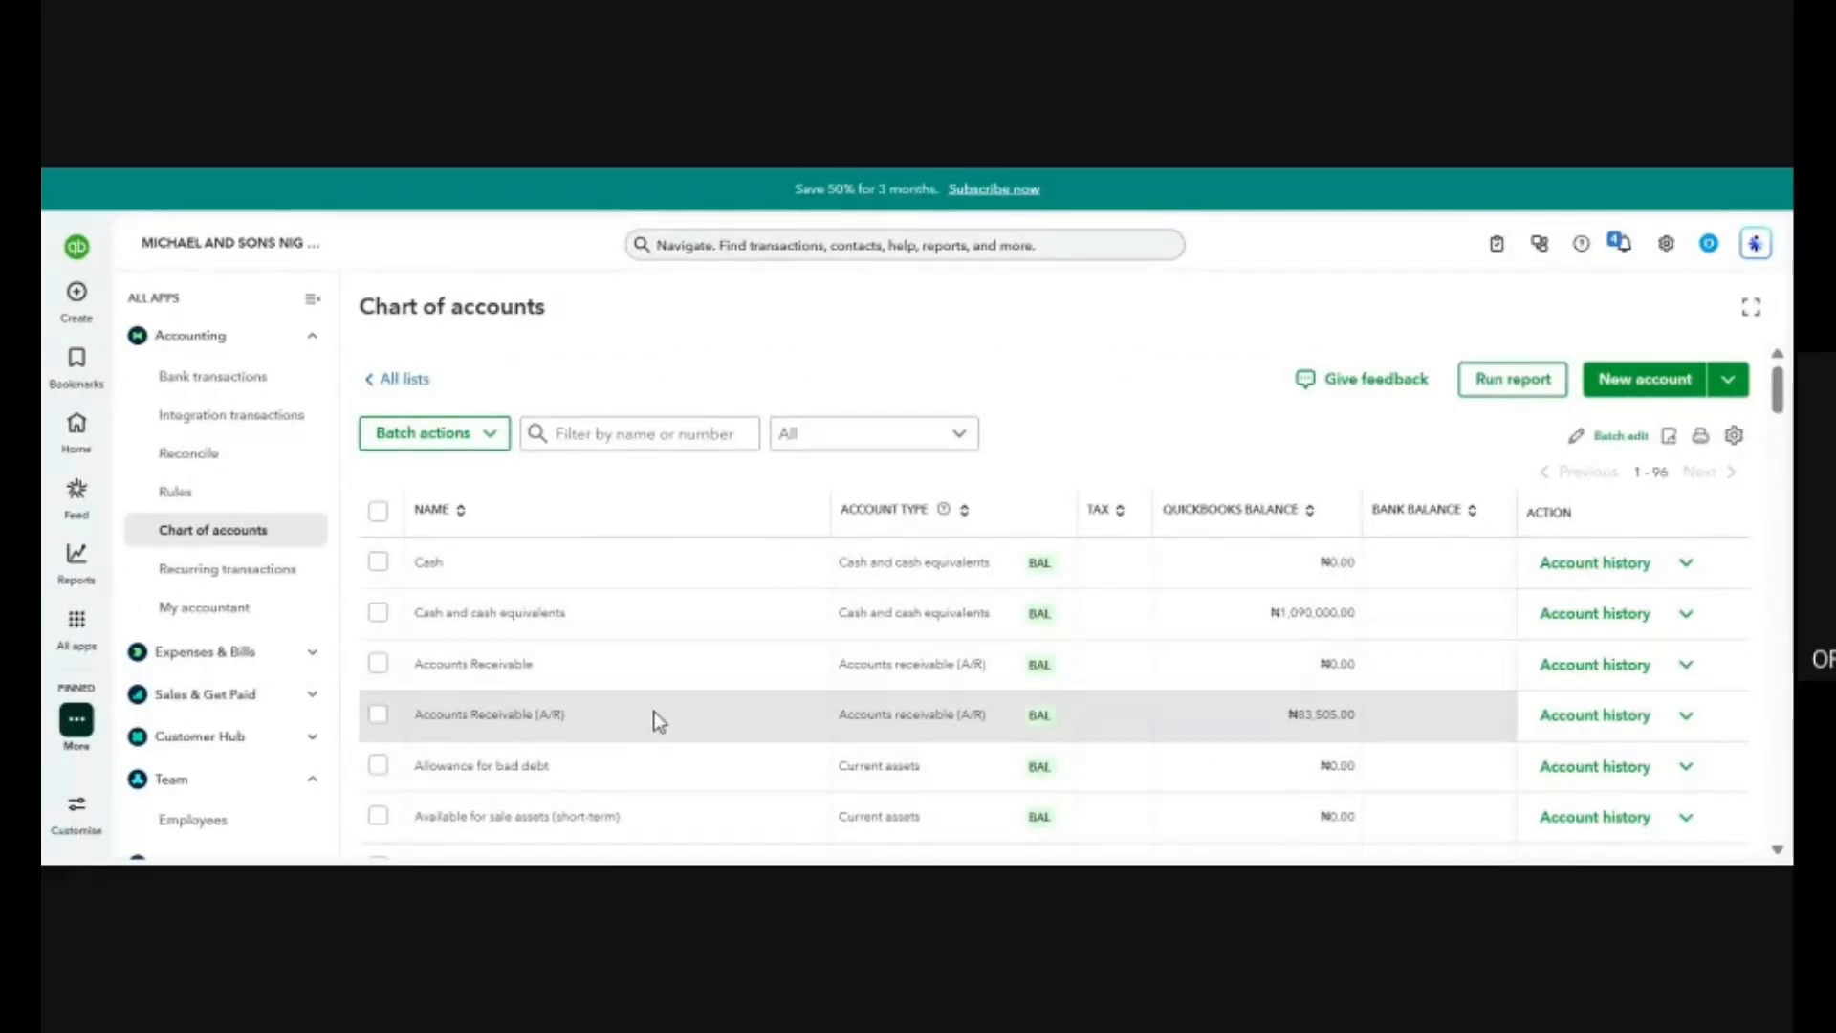
scroll(642, 708, "down", 4)
scroll(641, 708, "up", 2)
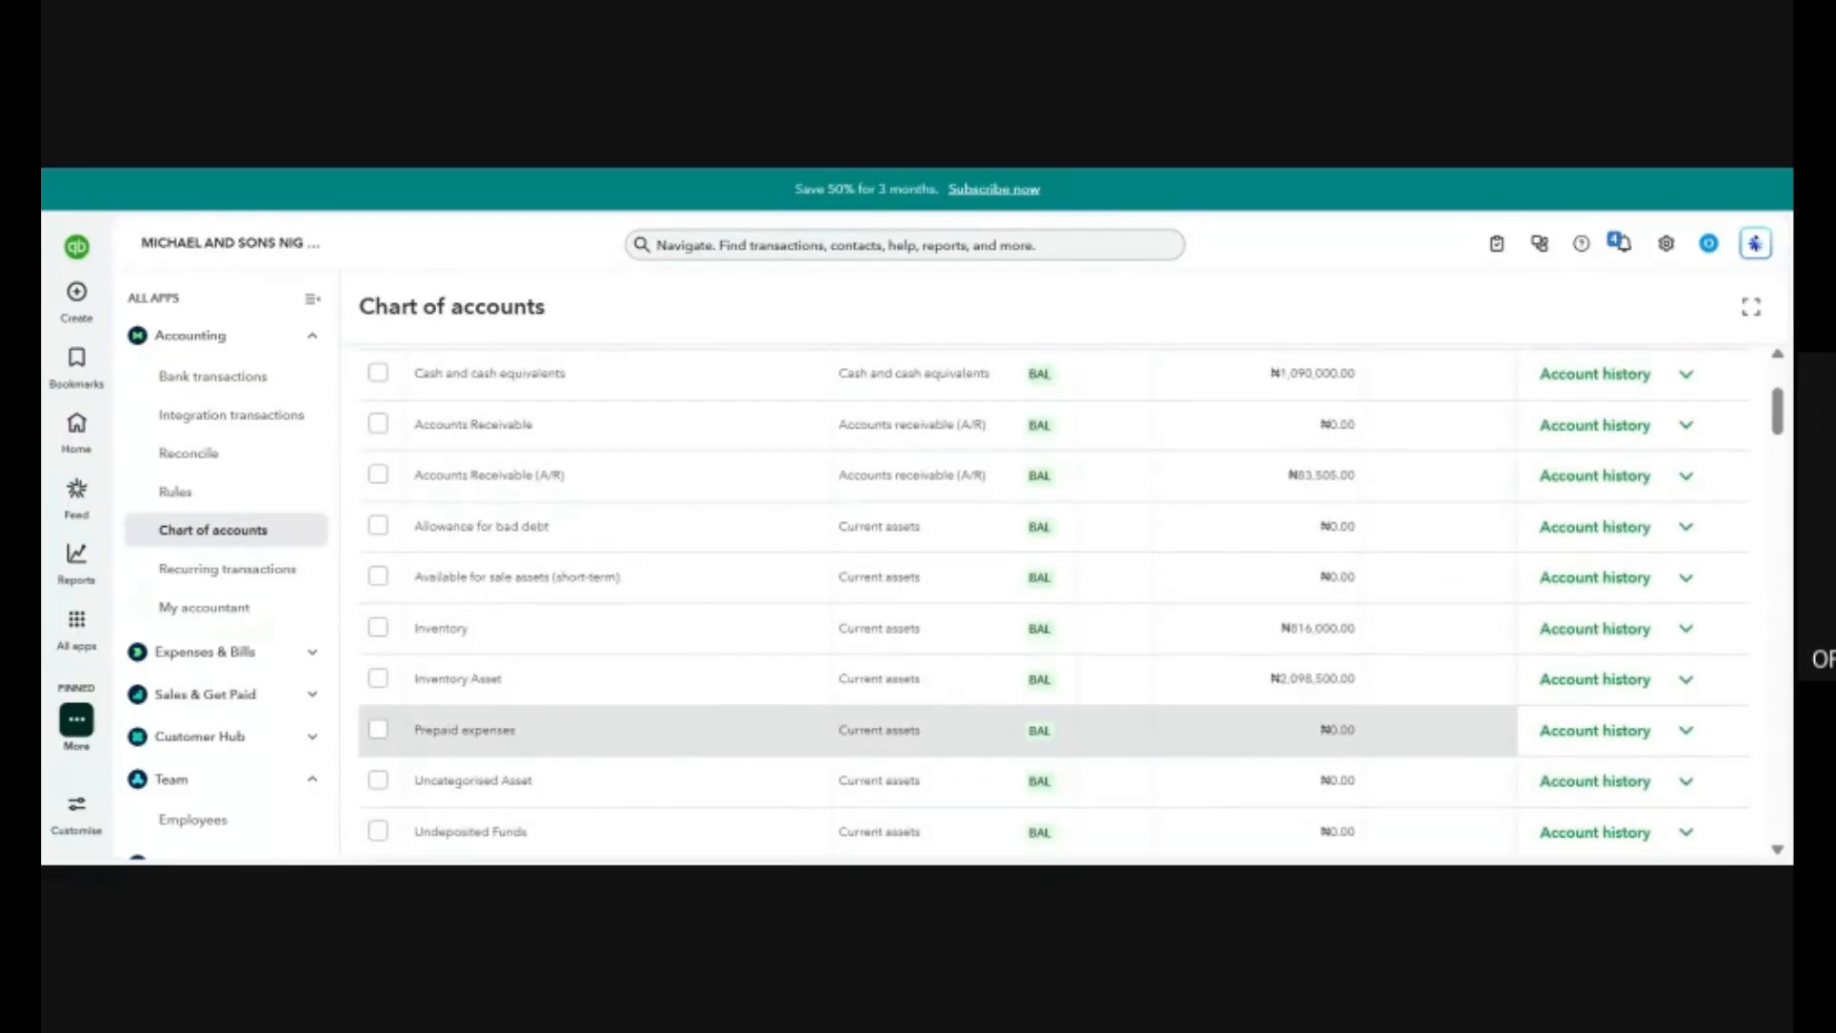
scroll(641, 708, "down", 3)
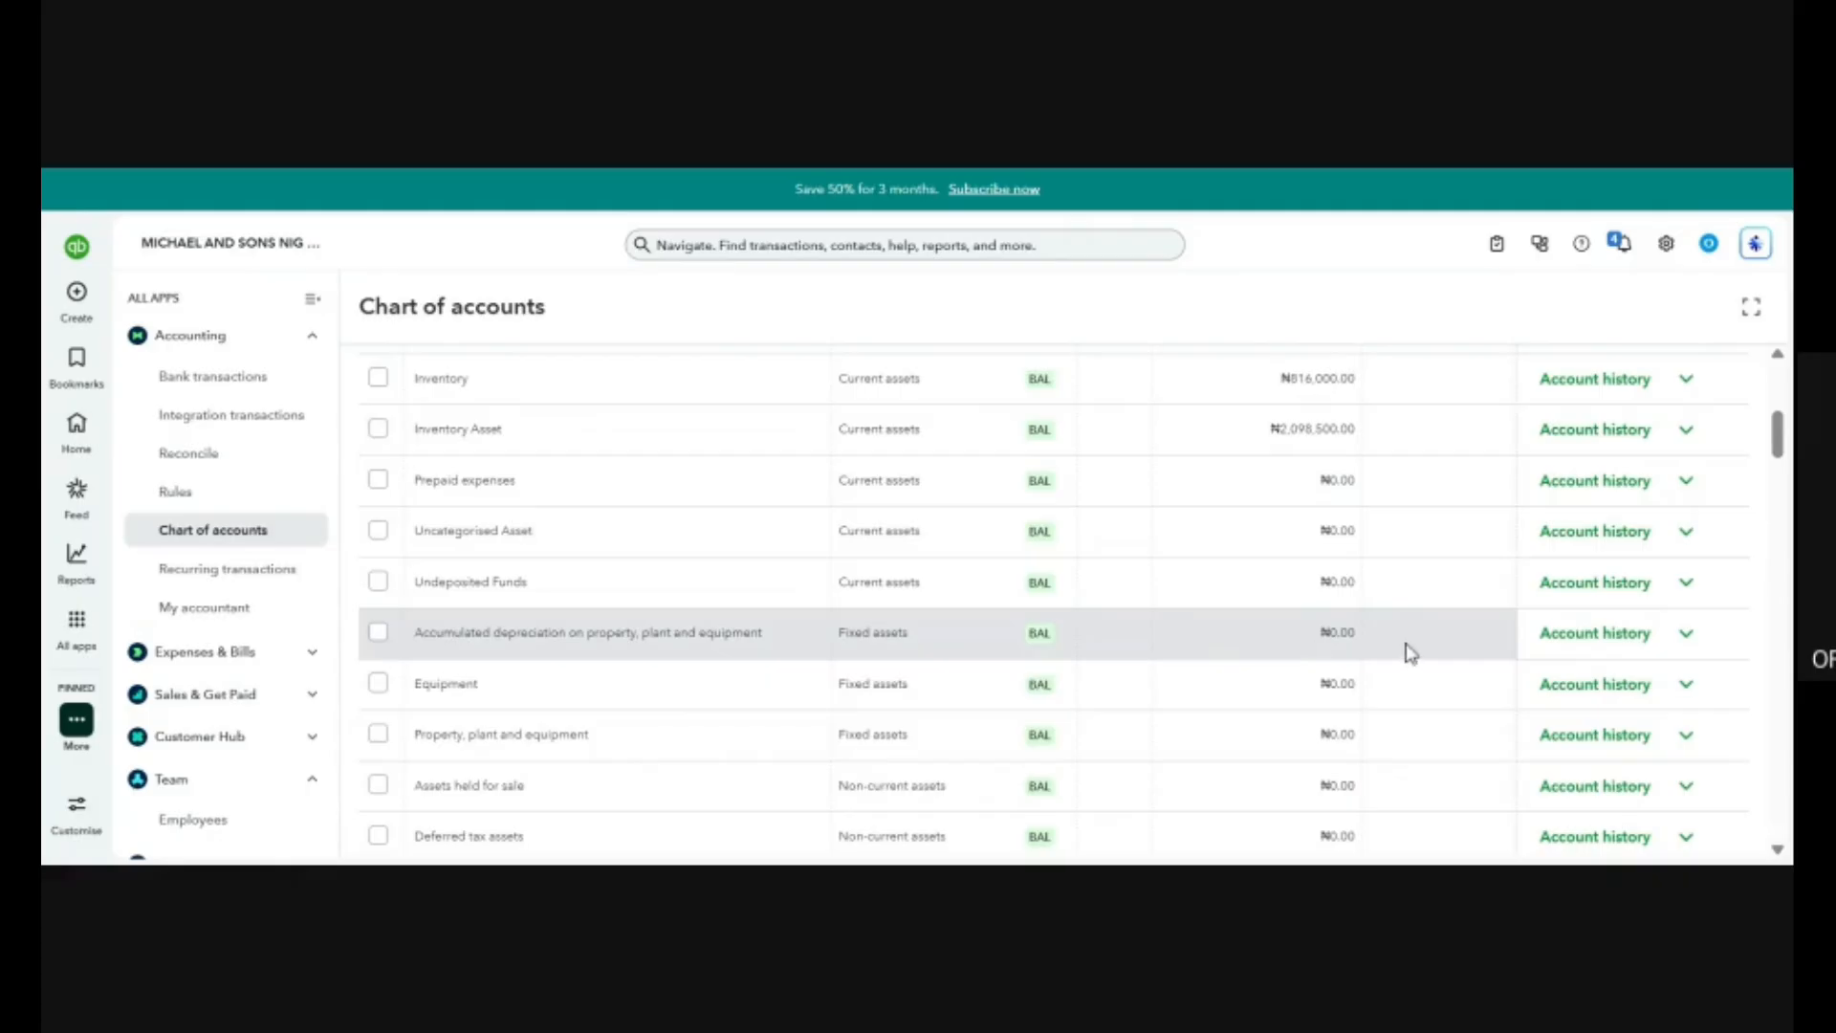
scroll(1525, 433, "up", 10)
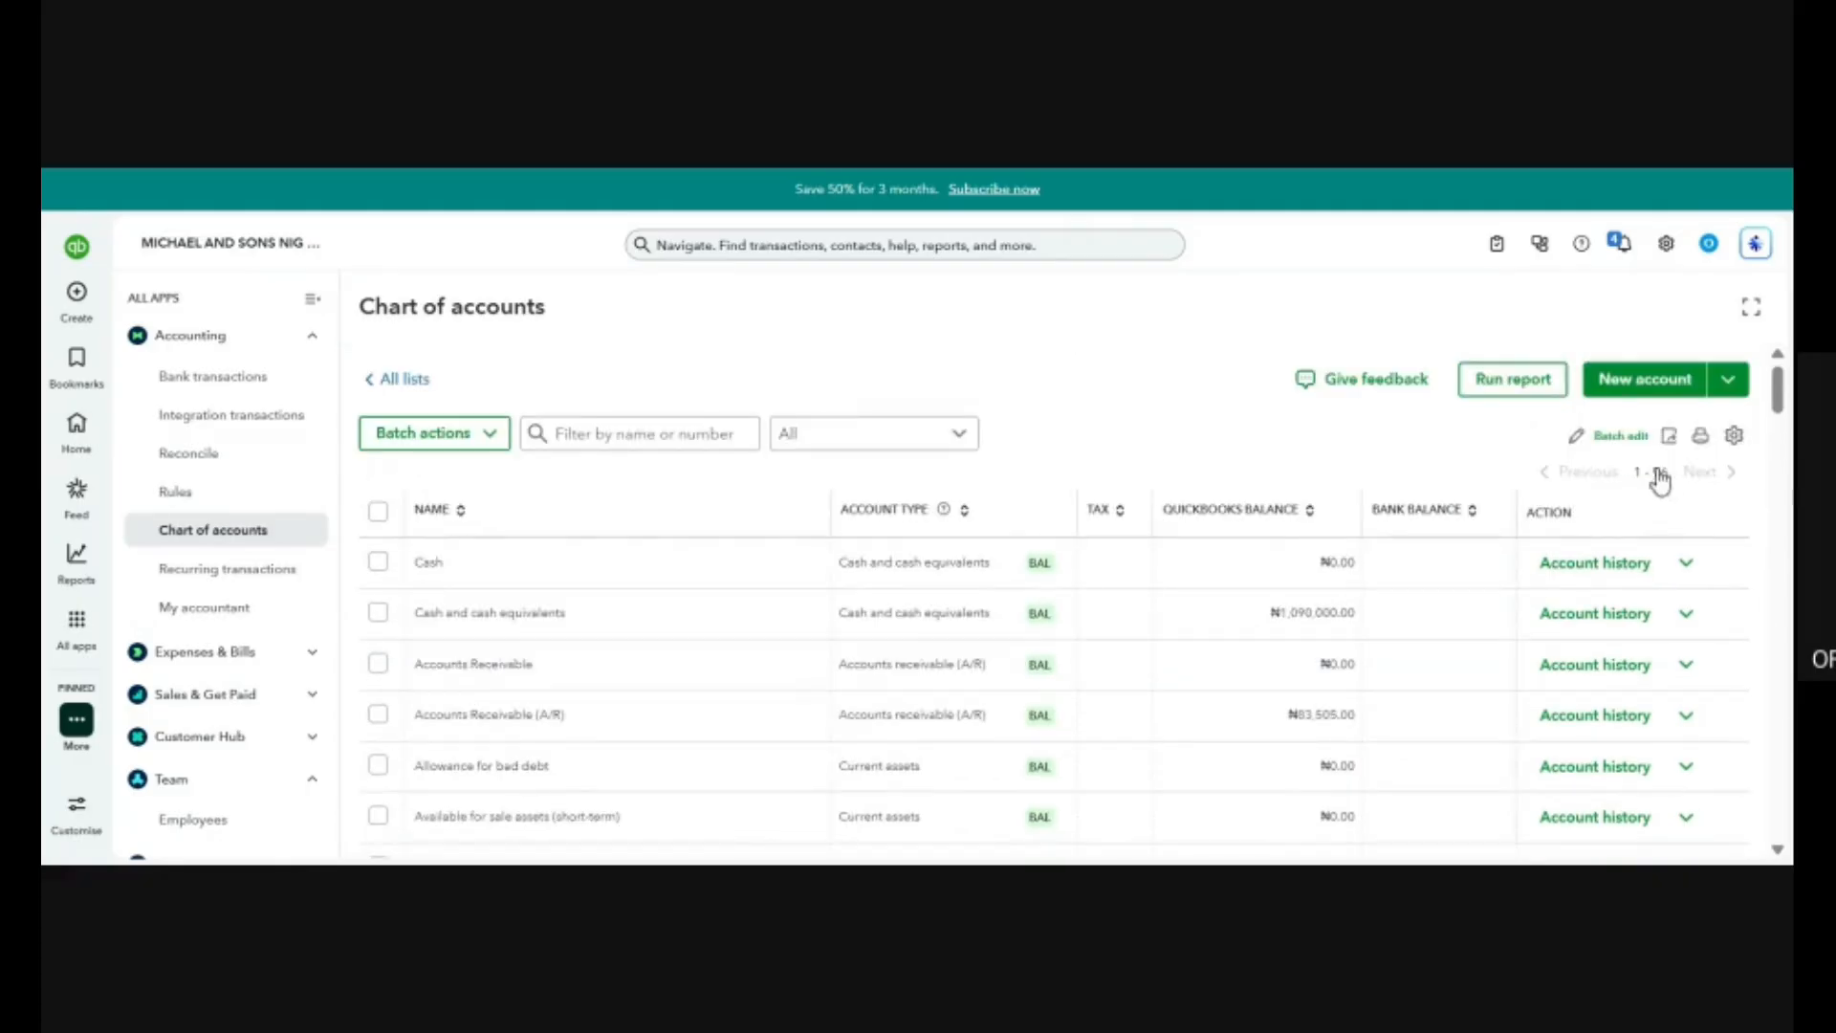
scroll(1126, 709, "down", 5)
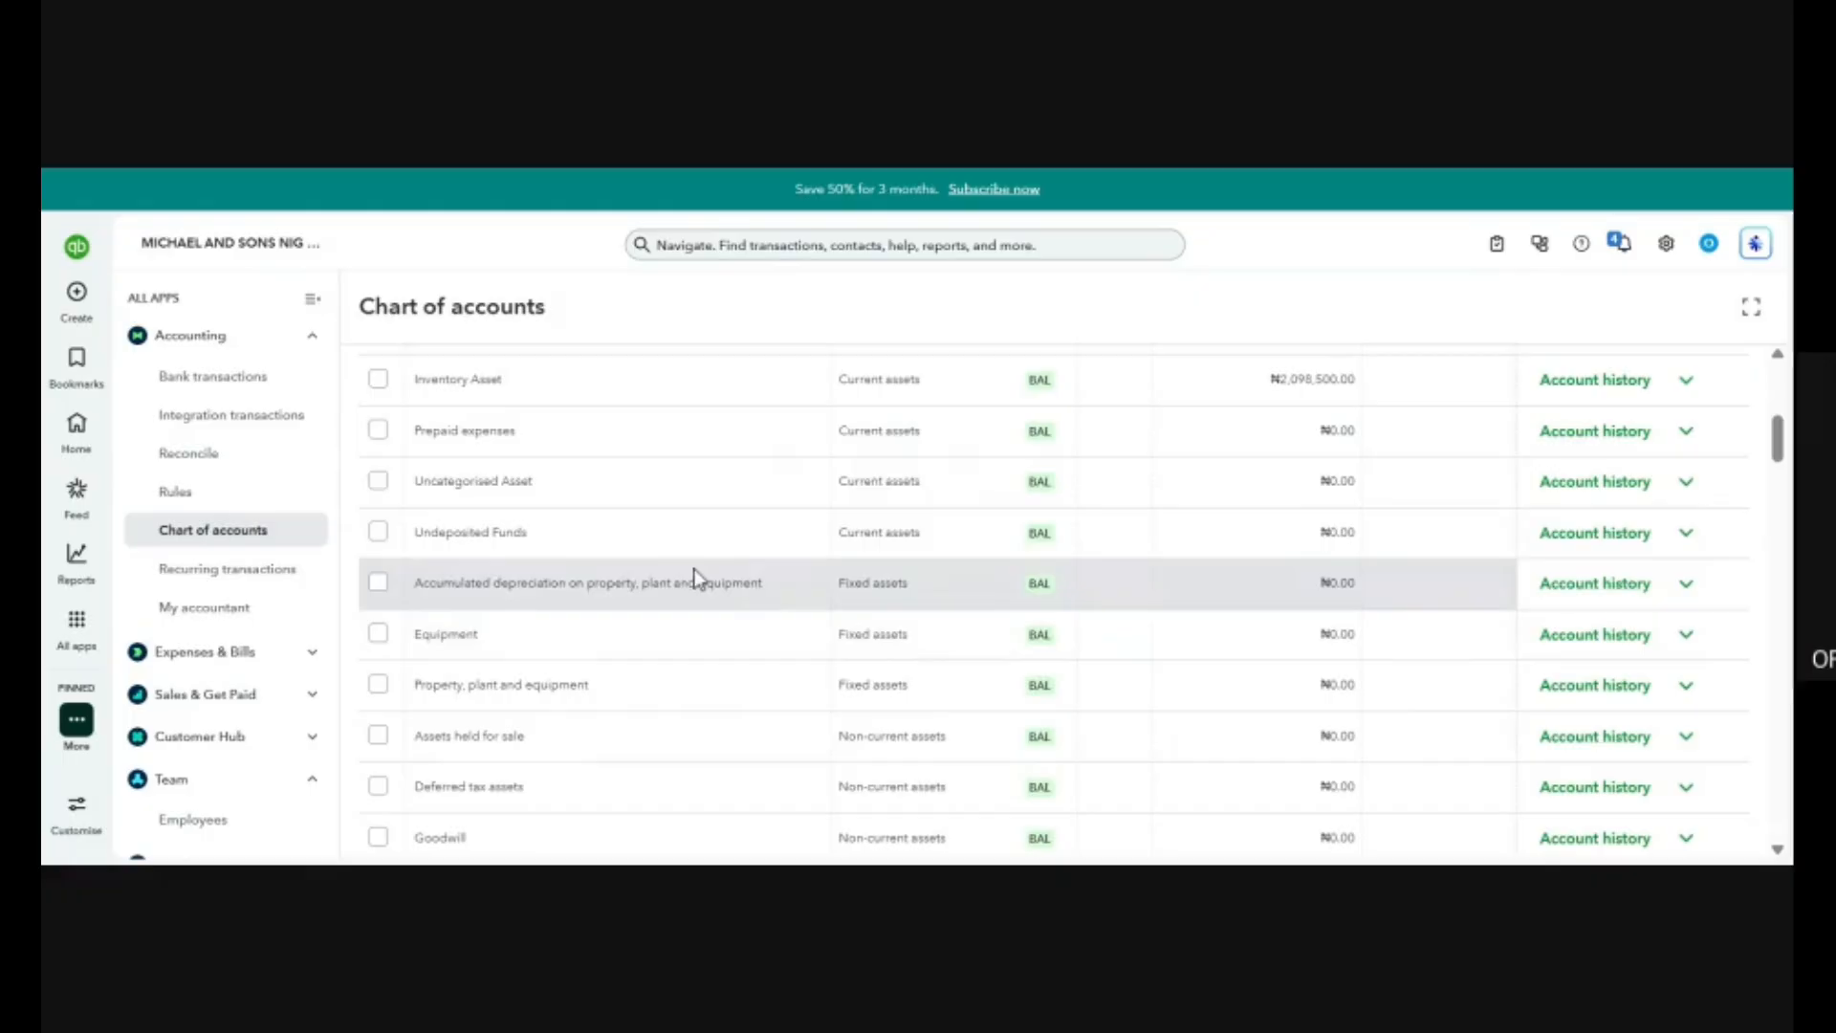
View the account history of Accumulated depreciation on property, plant and equipment, and return to the start of the Chart of accounts.
left_click(1588, 593)
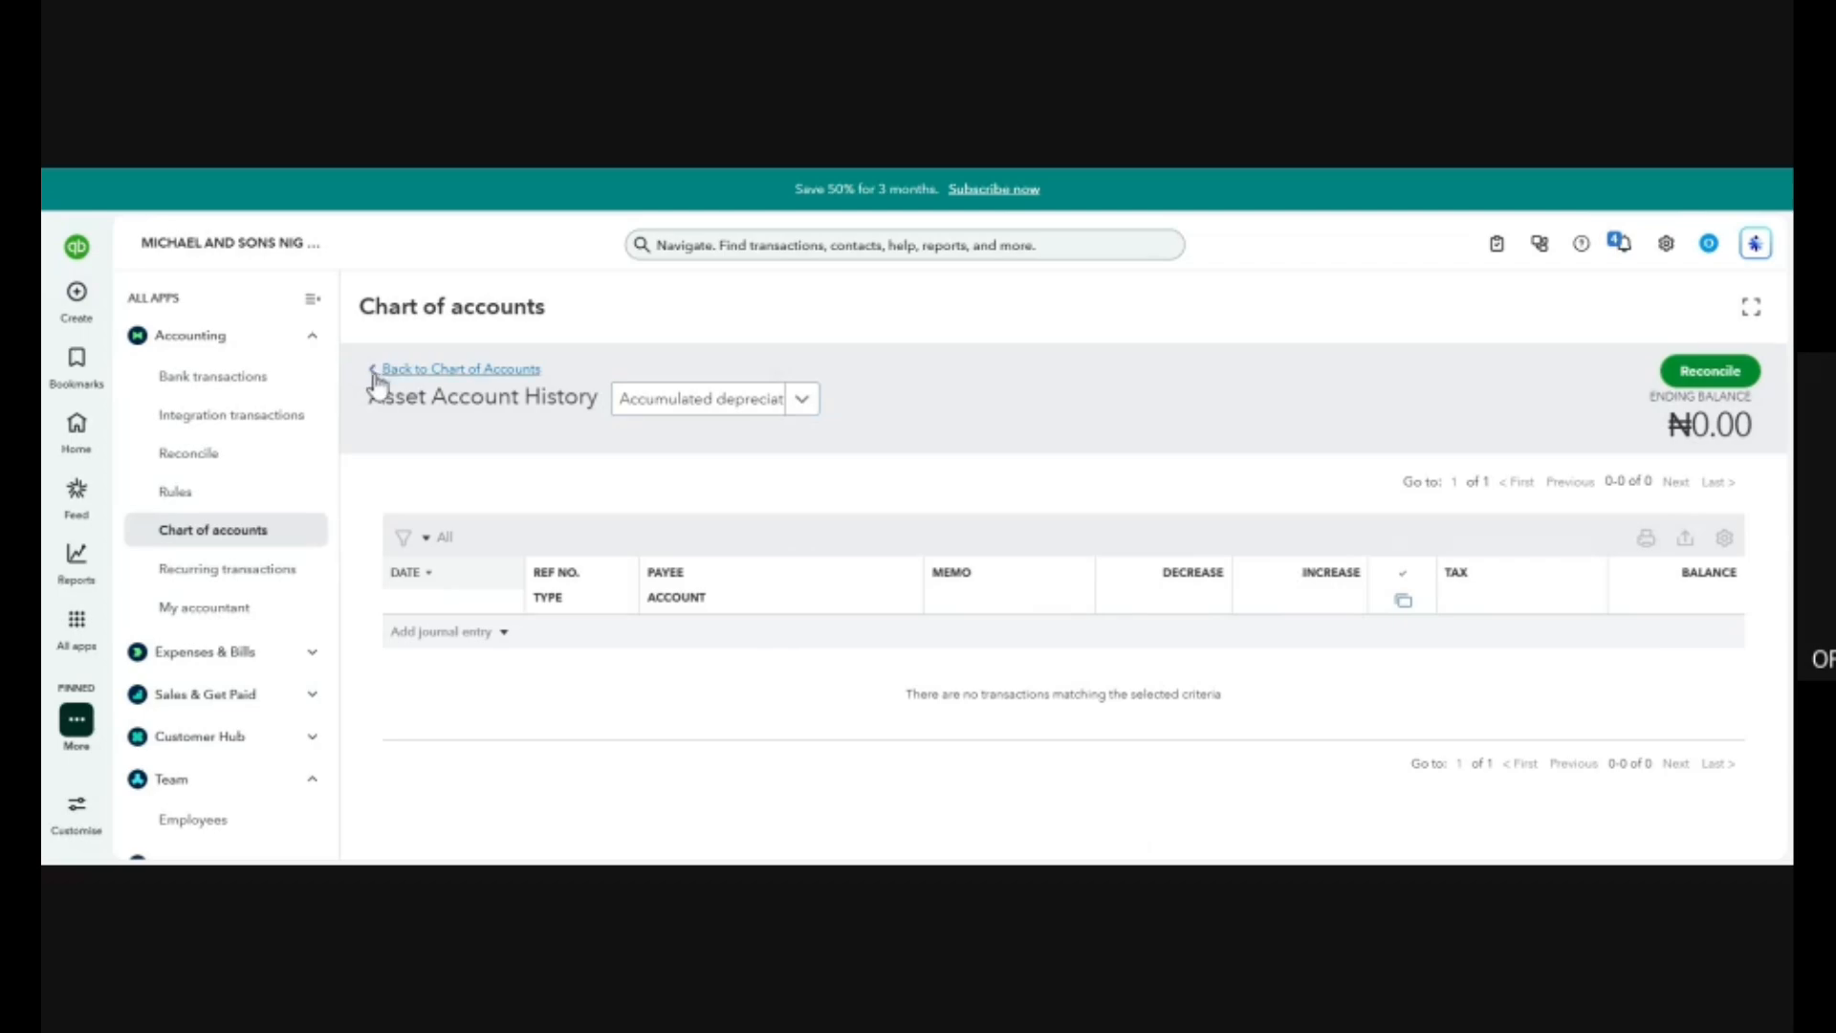
left_click(232, 538)
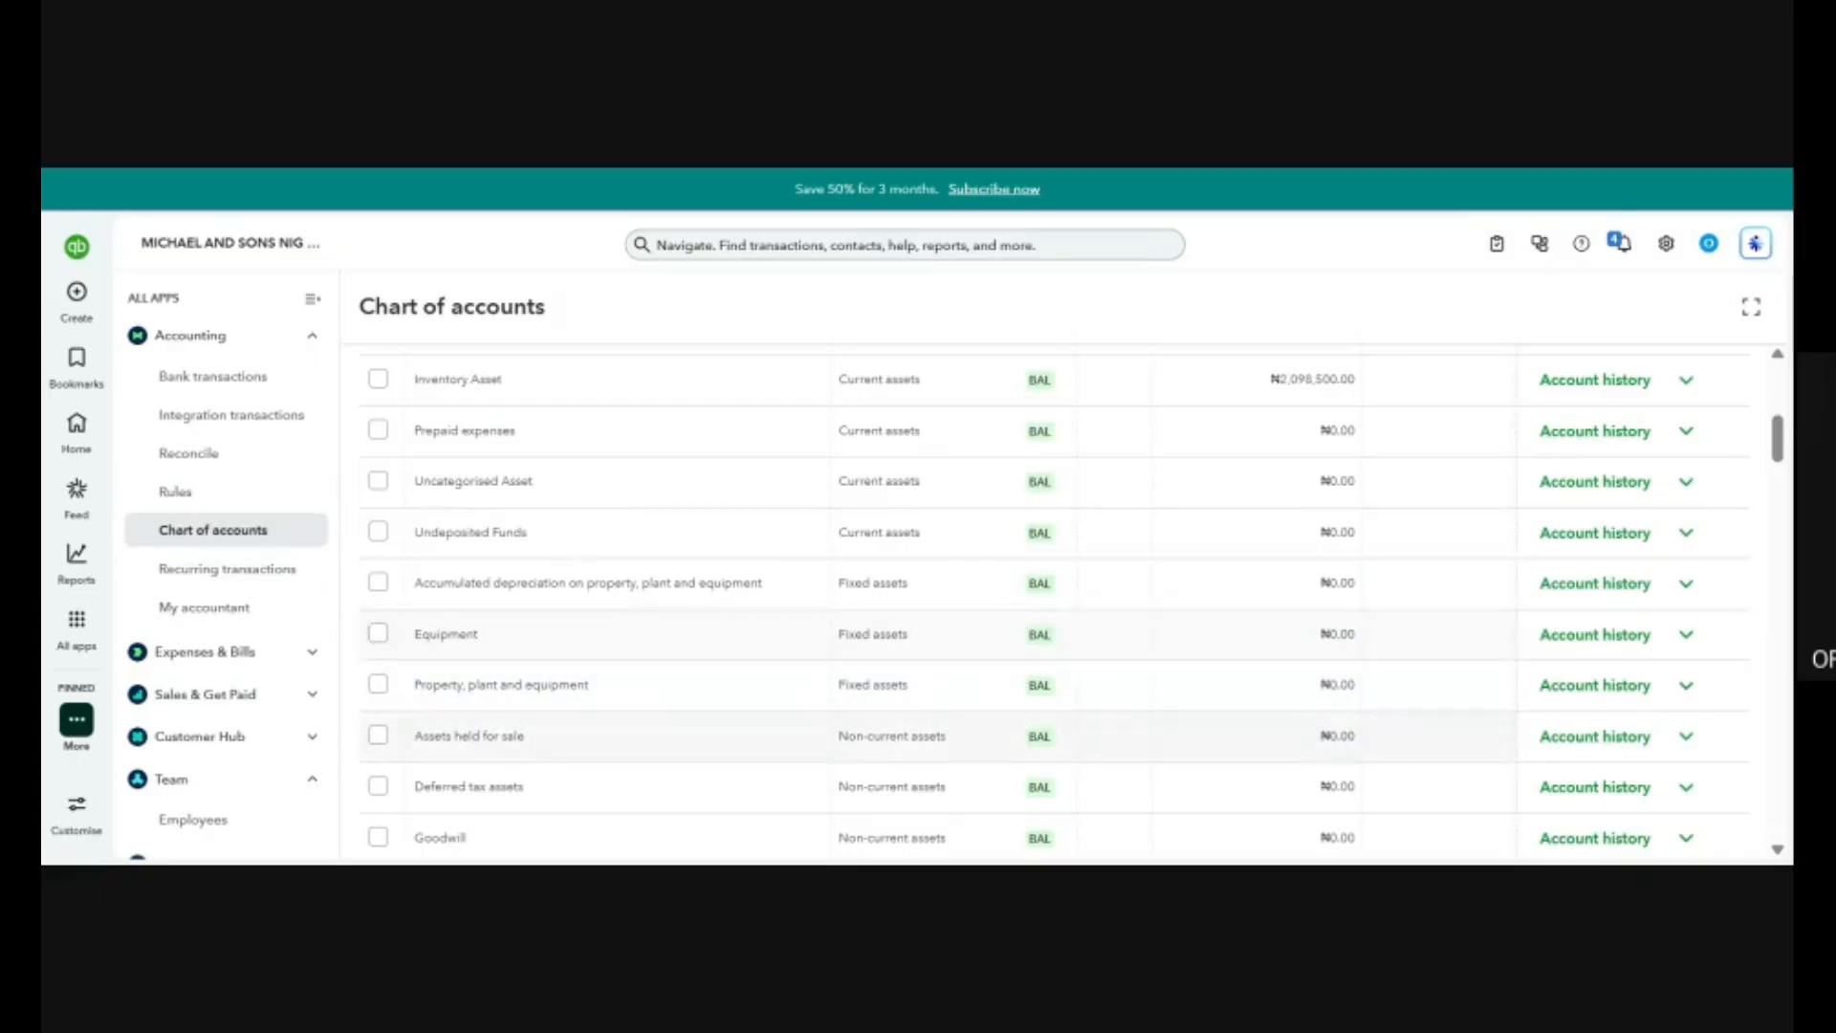
scroll(620, 662, "up", 1)
scroll(616, 655, "up", 5)
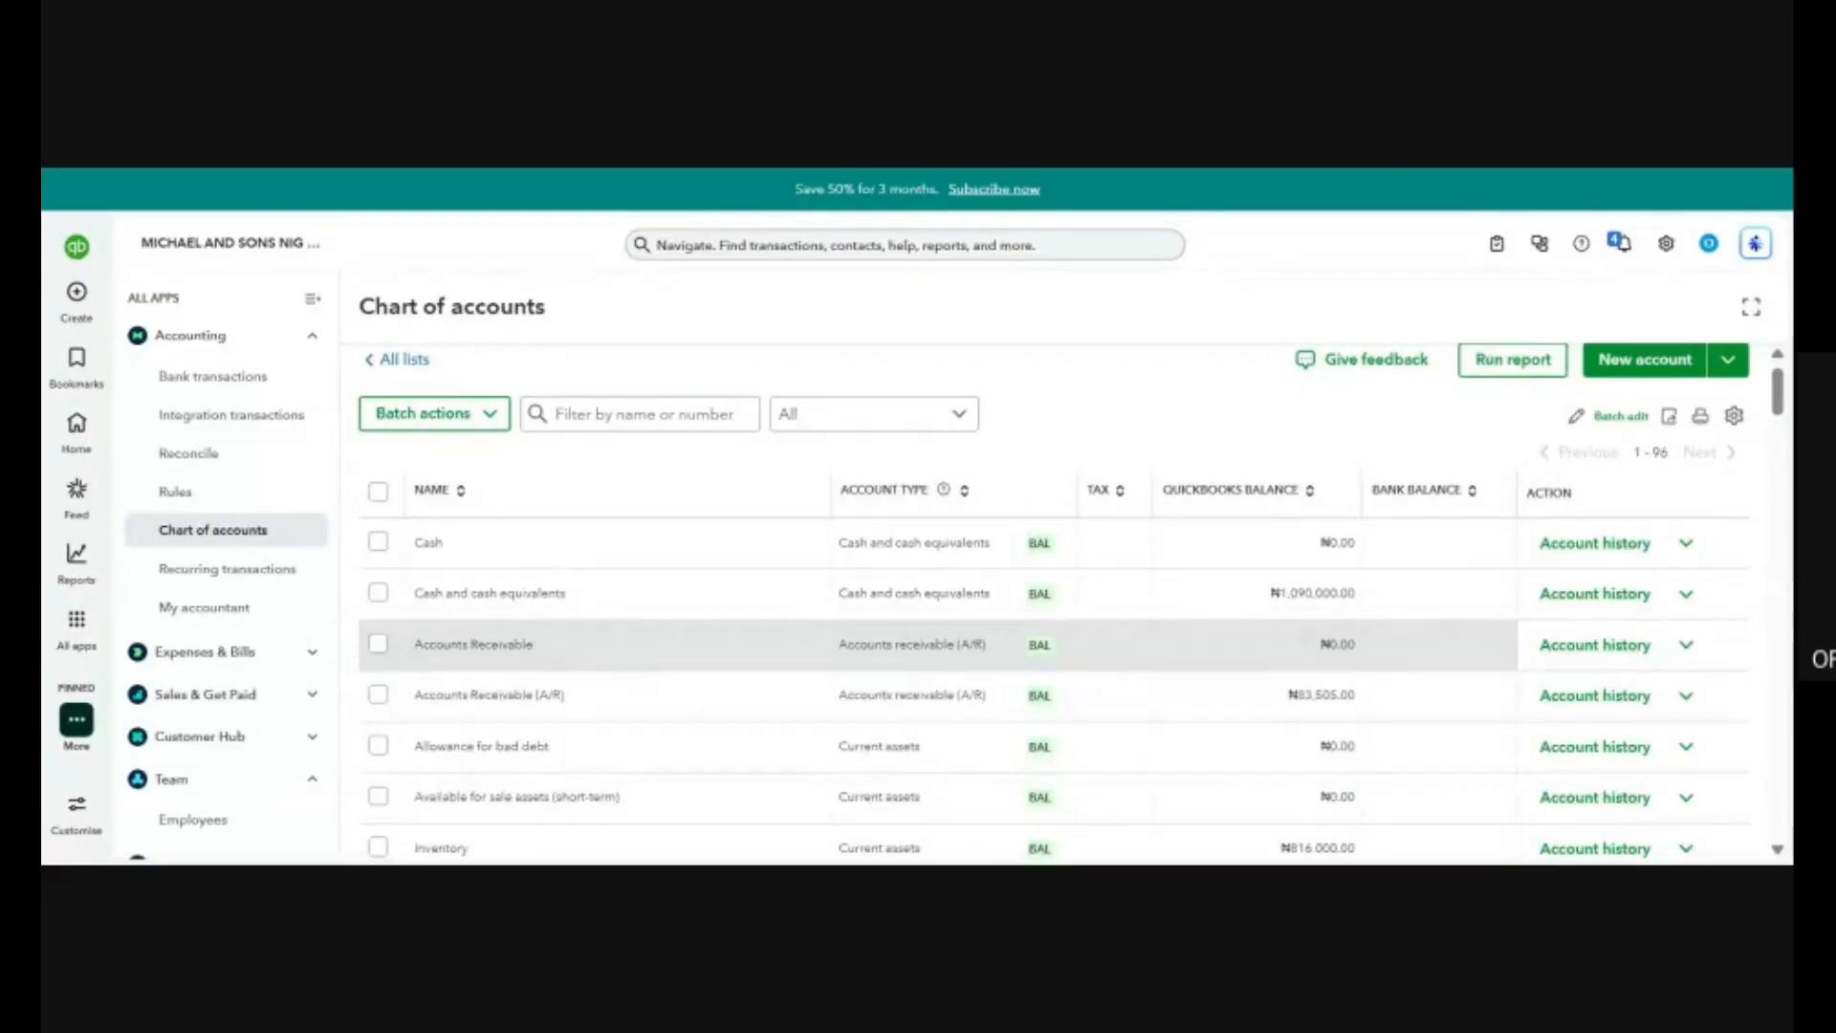
Examine the names and account types of the asset, liability and owner's equity accounts in the Chart of accounts.
scroll(615, 654, "down", 1)
scroll(617, 660, "down", 4)
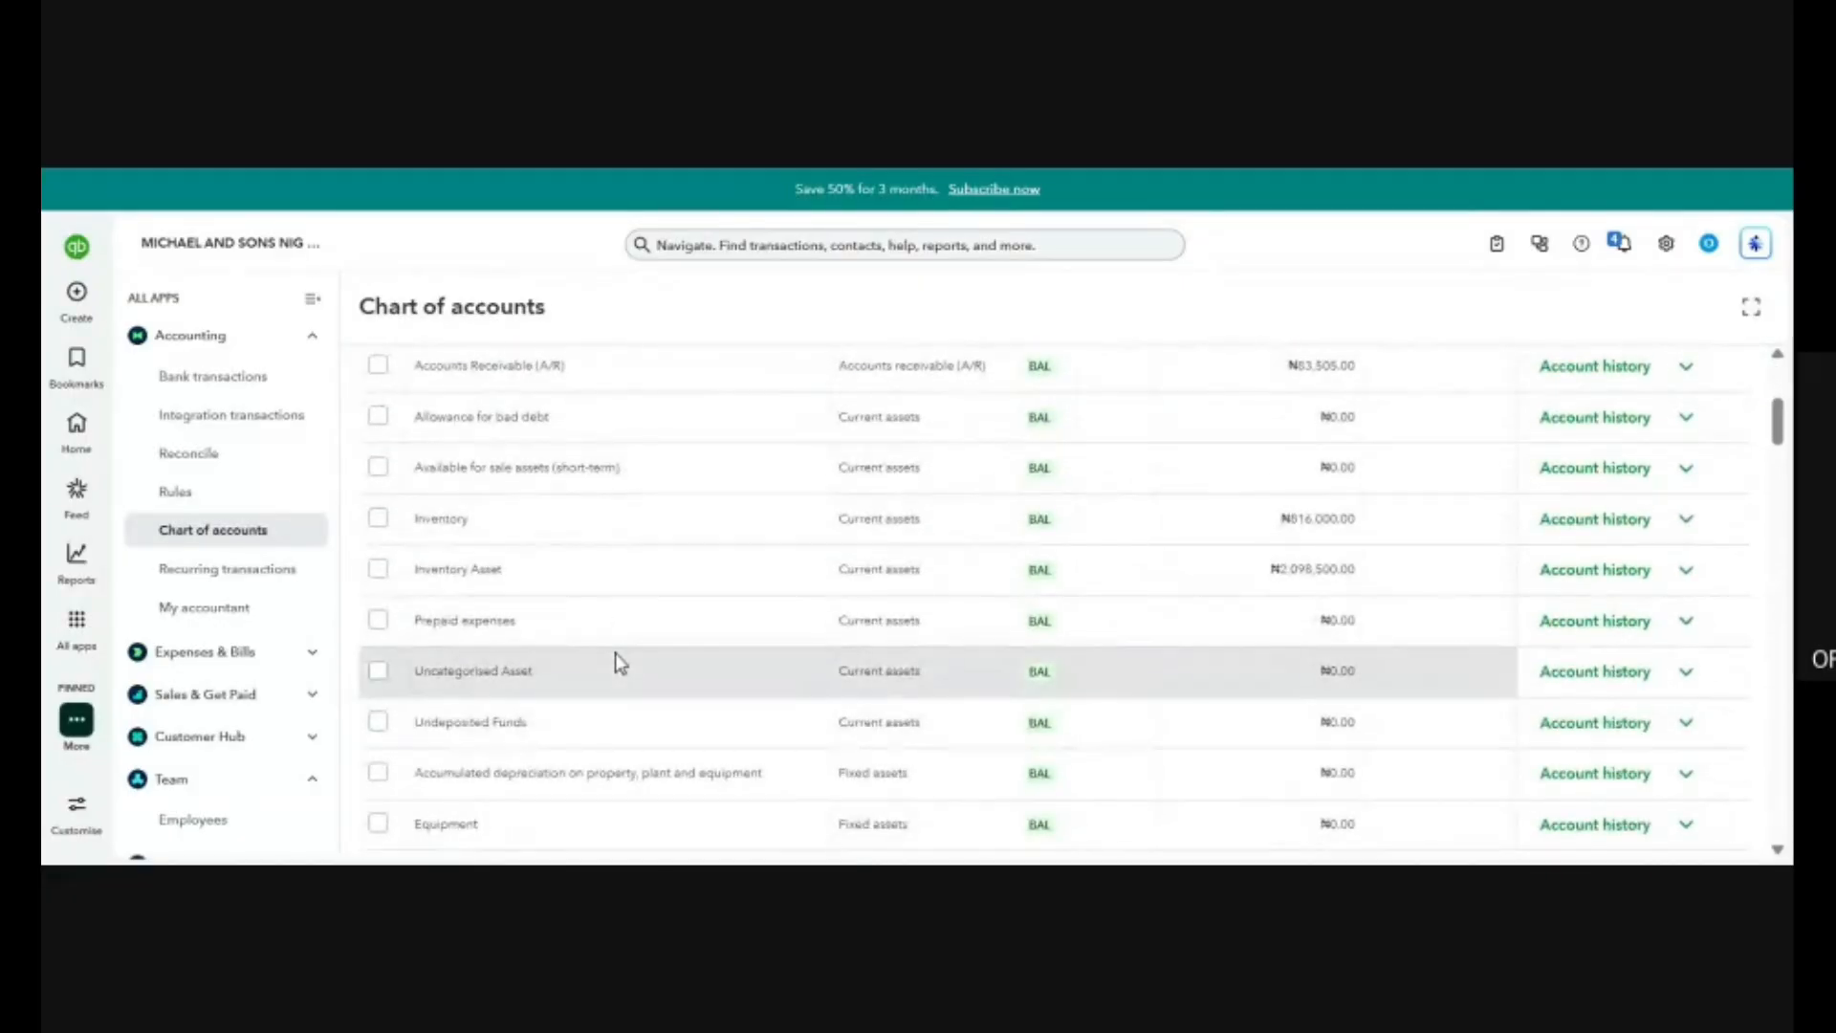
scroll(617, 659, "up", 4)
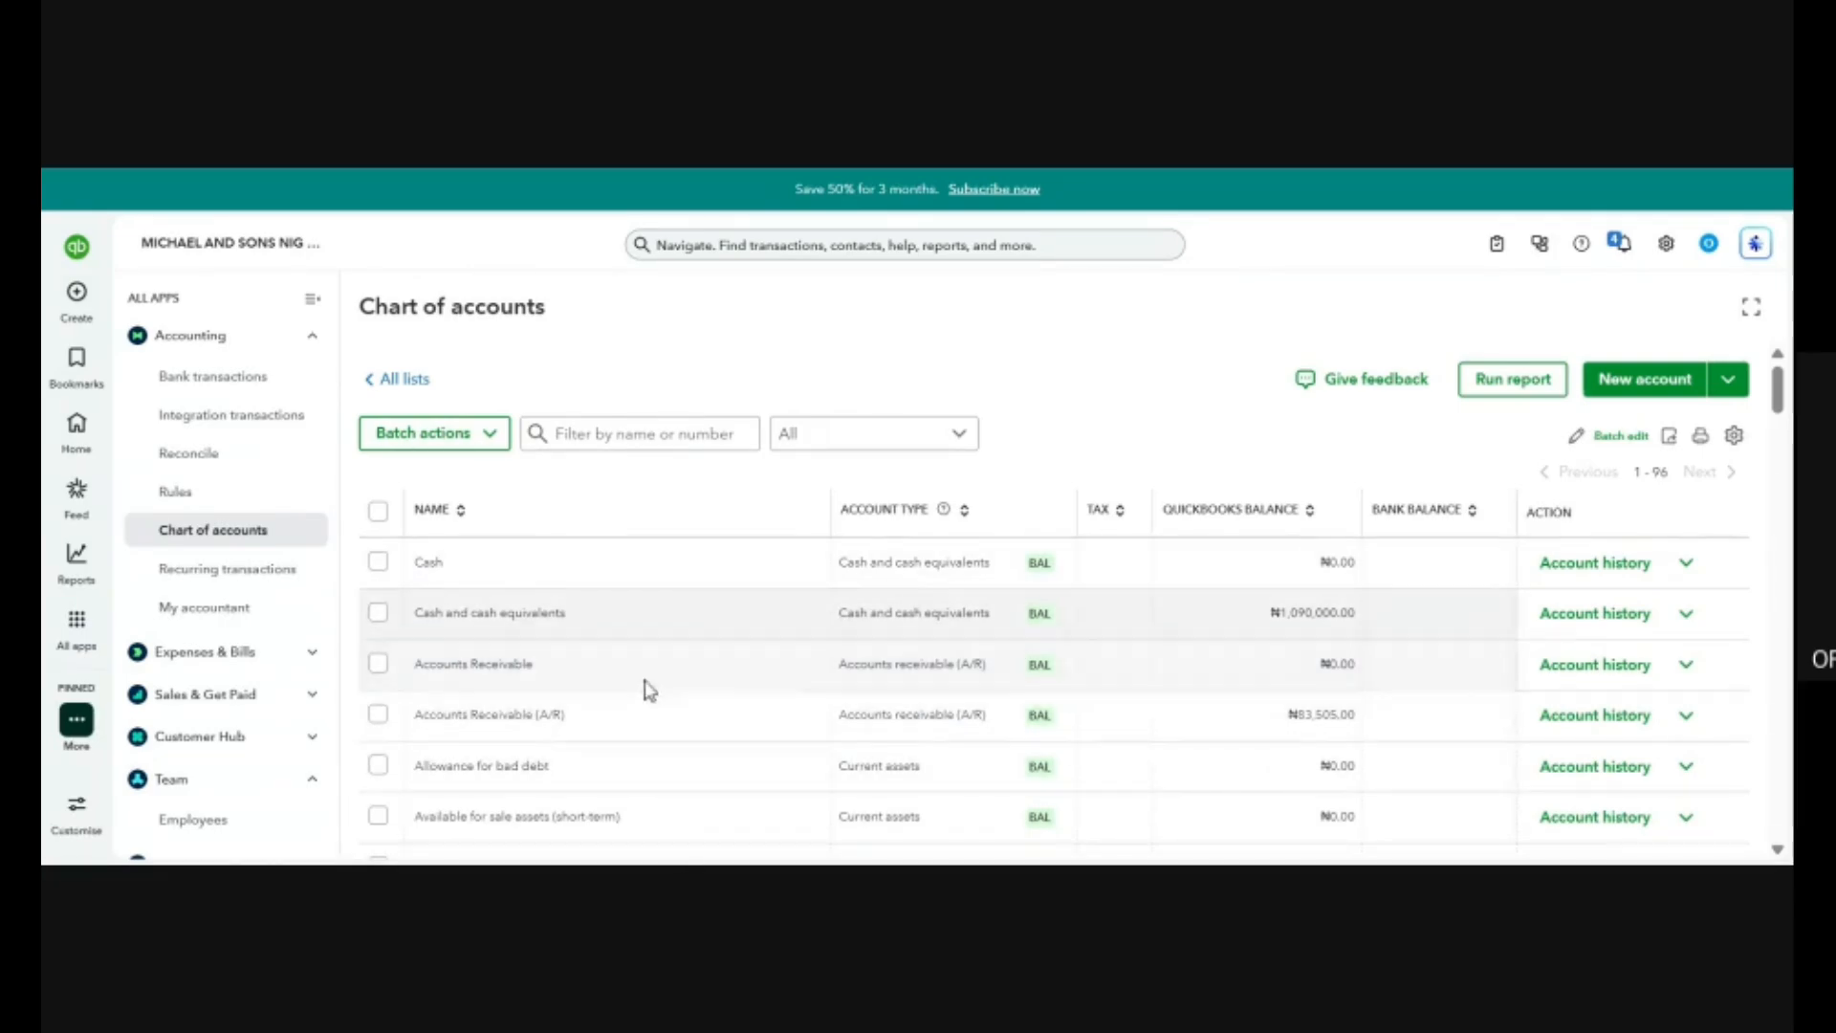
scroll(705, 720, "down", 6)
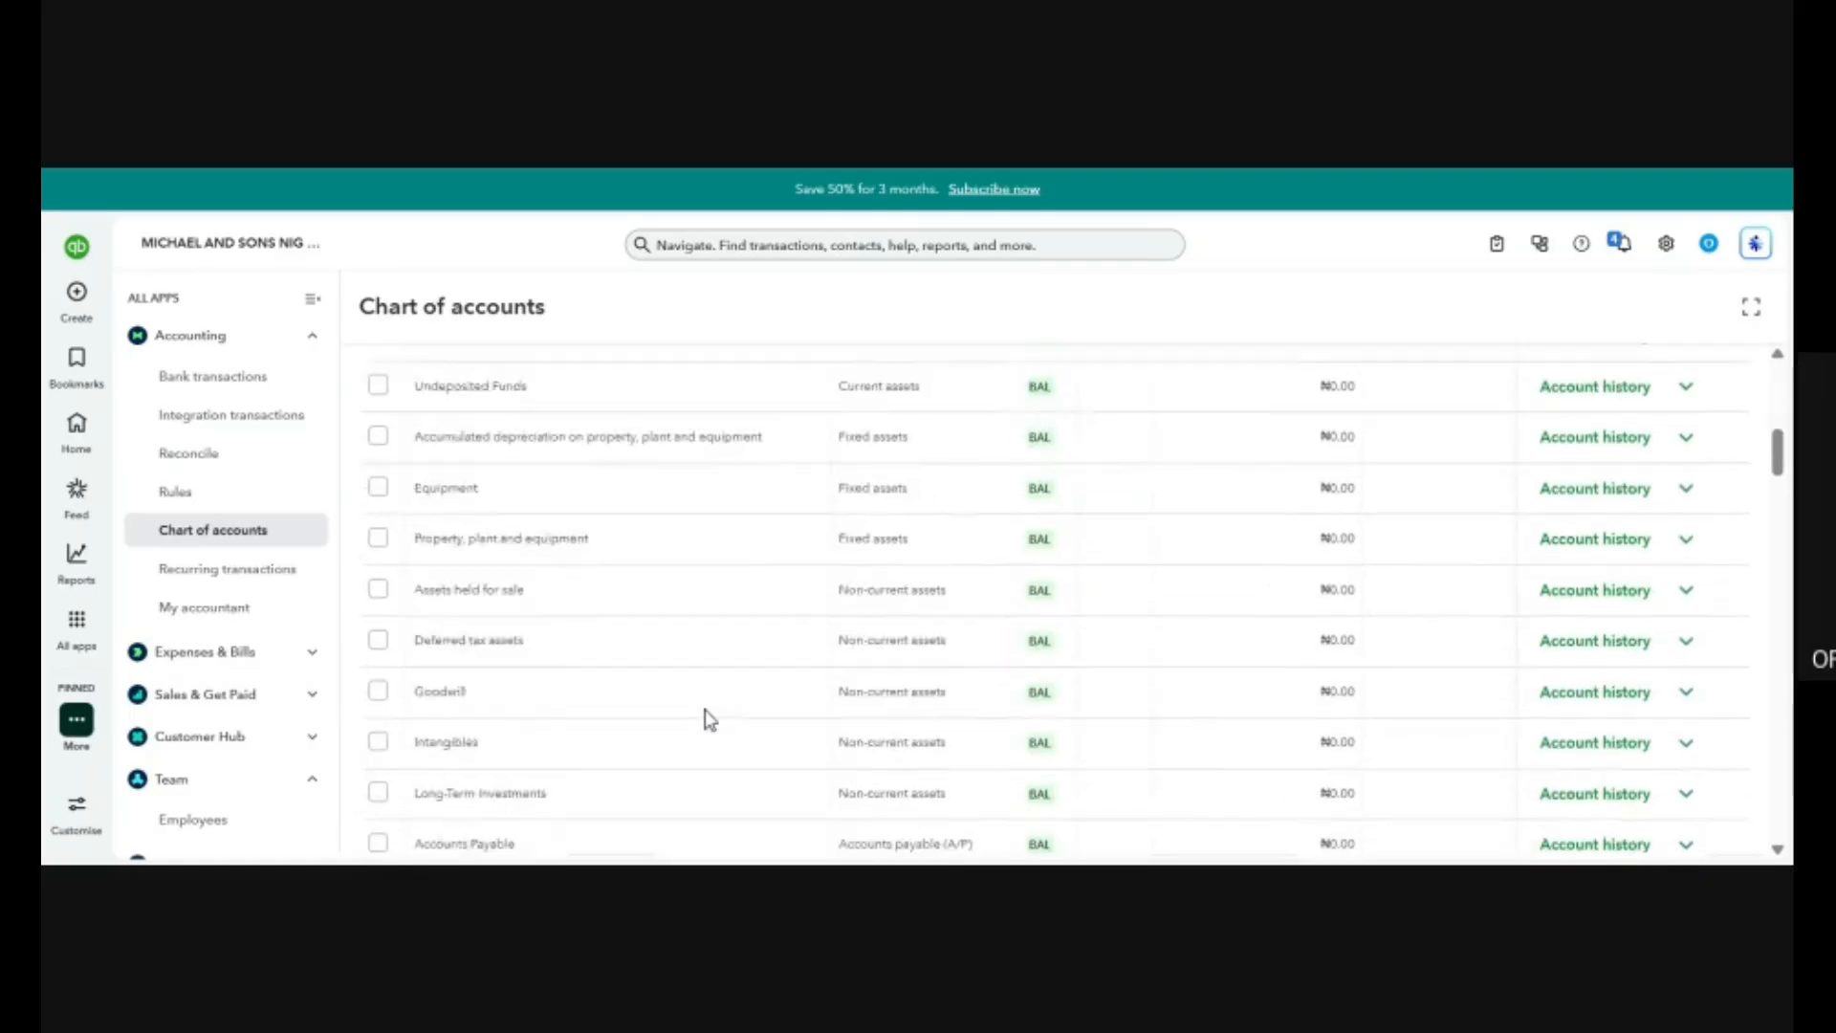
scroll(708, 719, "down", 10)
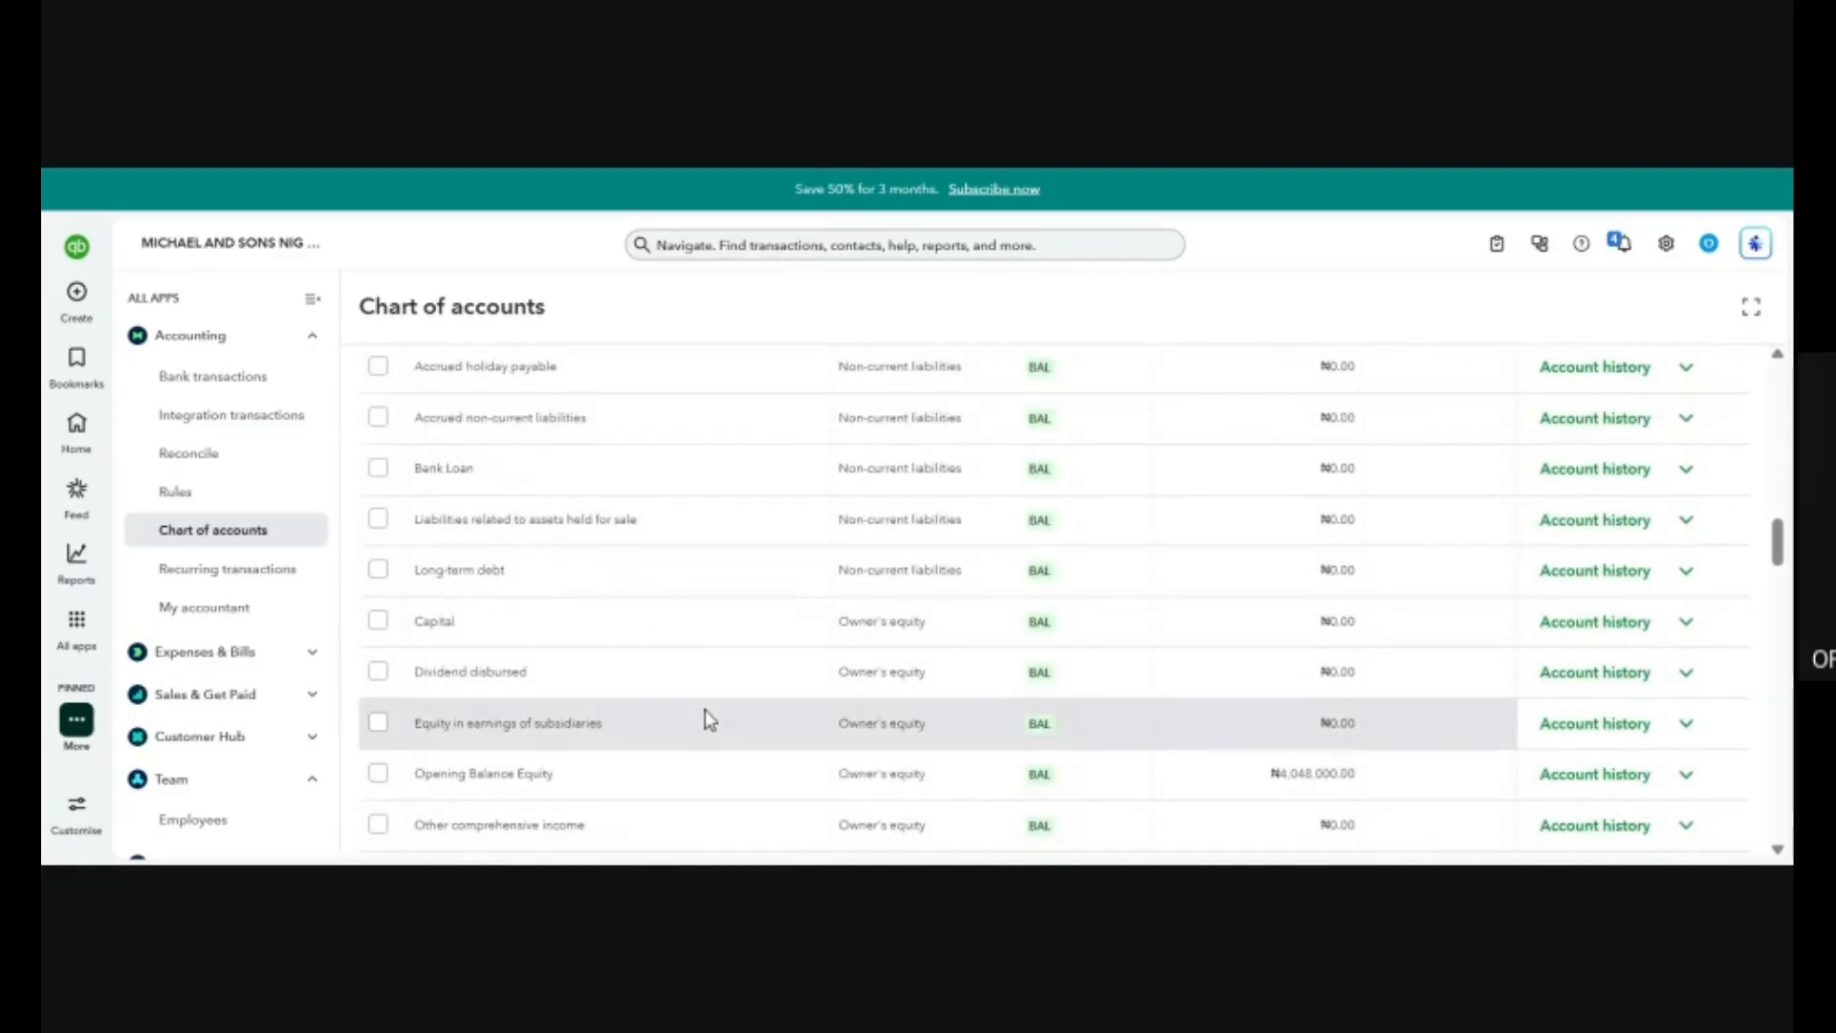
scroll(709, 720, "up", 7)
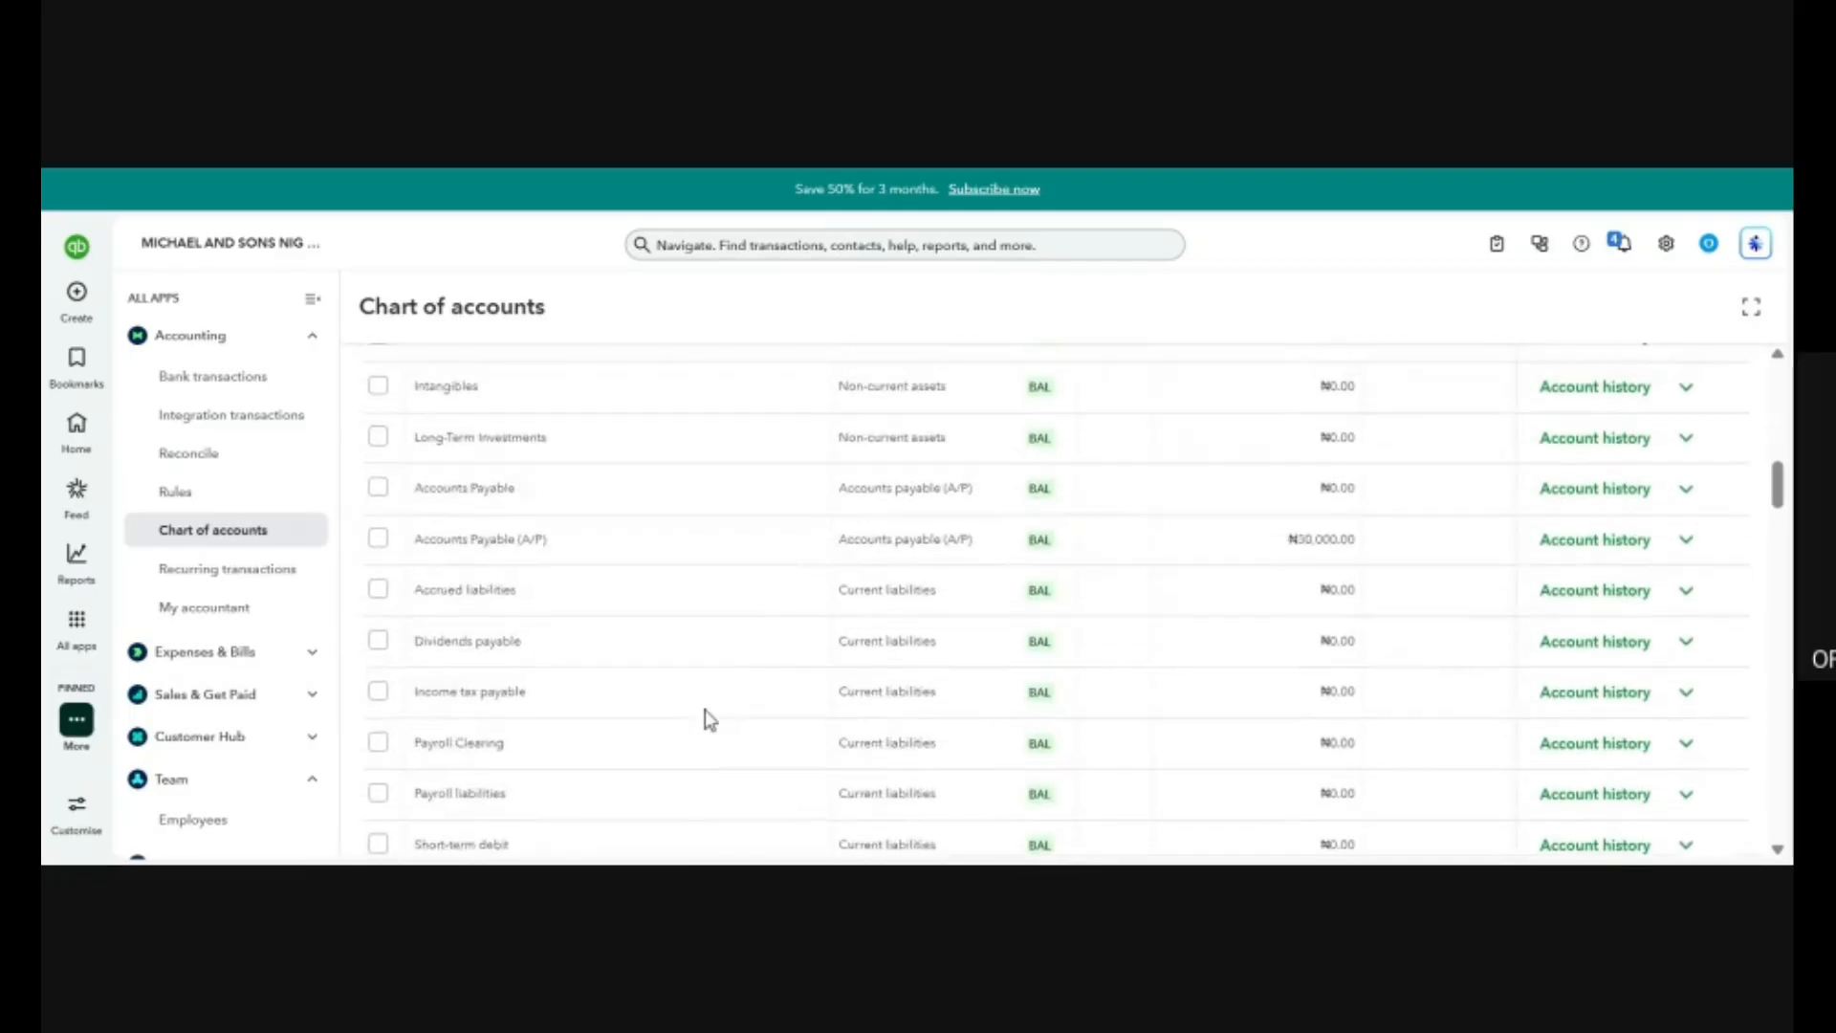
scroll(709, 719, "up", 1)
scroll(709, 719, "up", 2)
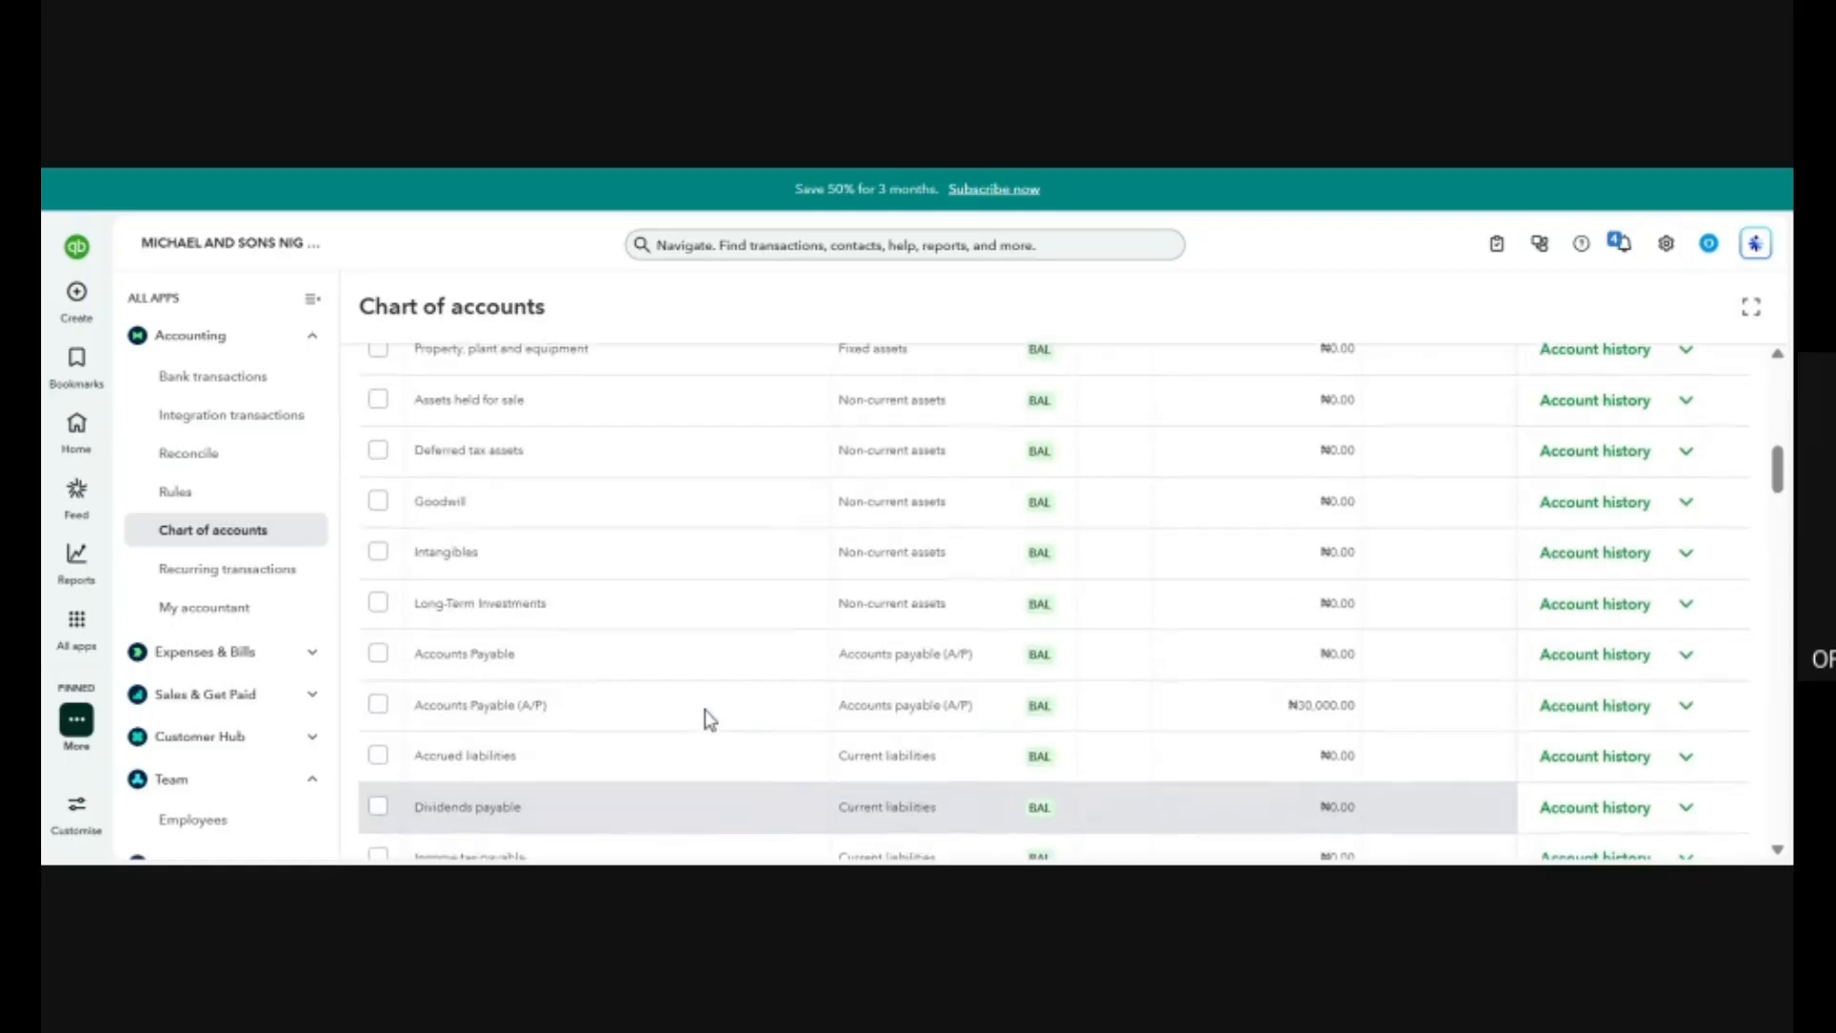
scroll(704, 709, "up", 3)
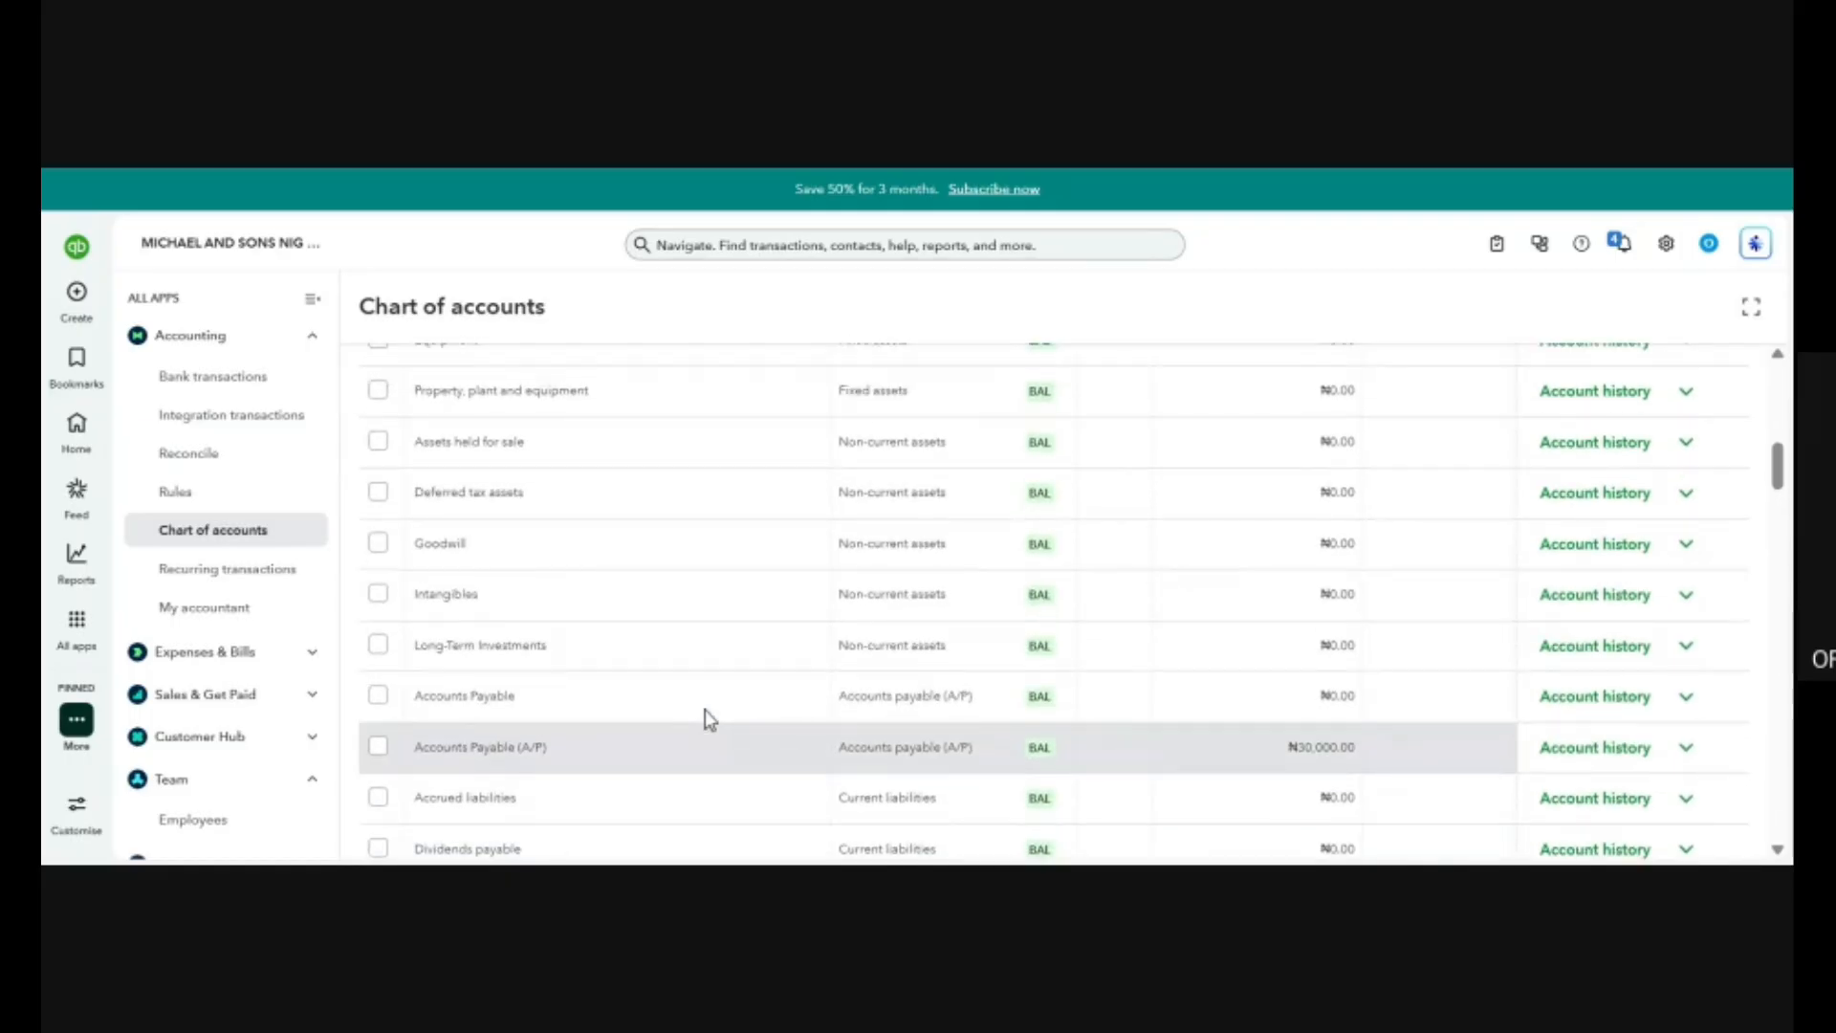
scroll(703, 709, "up", 3)
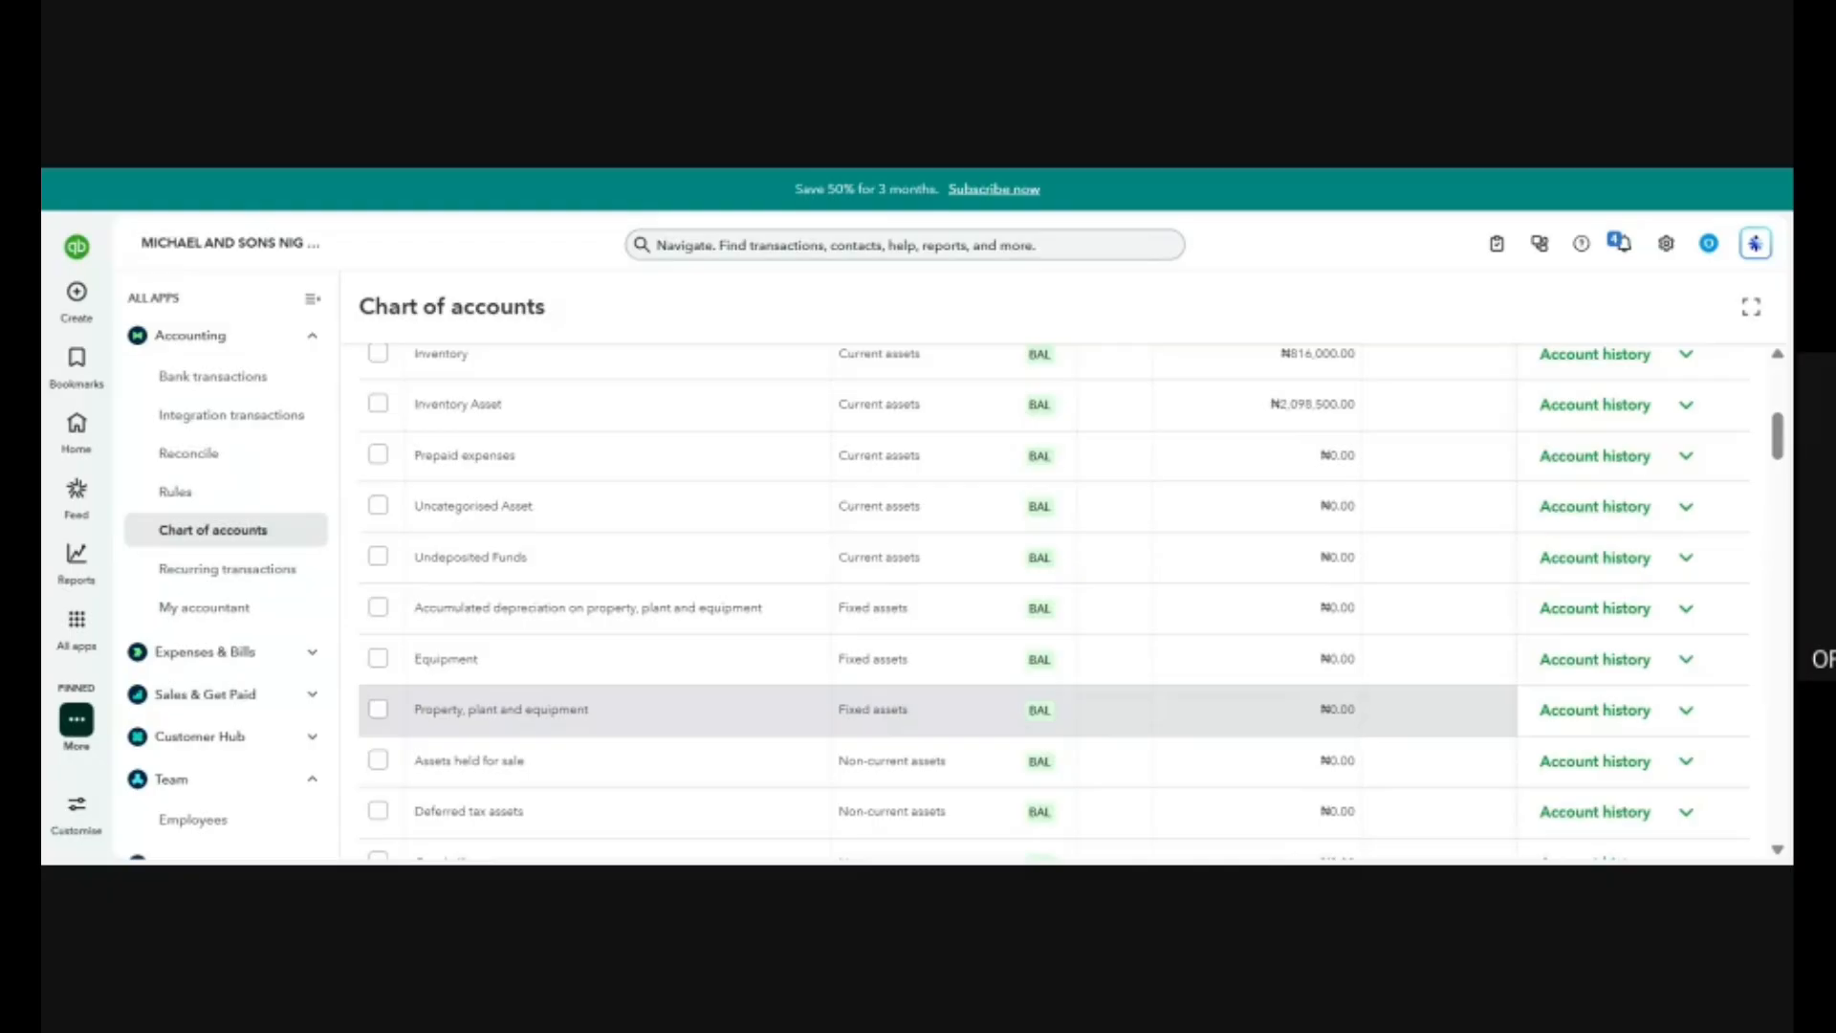
scroll(1060, 570, "up", 6)
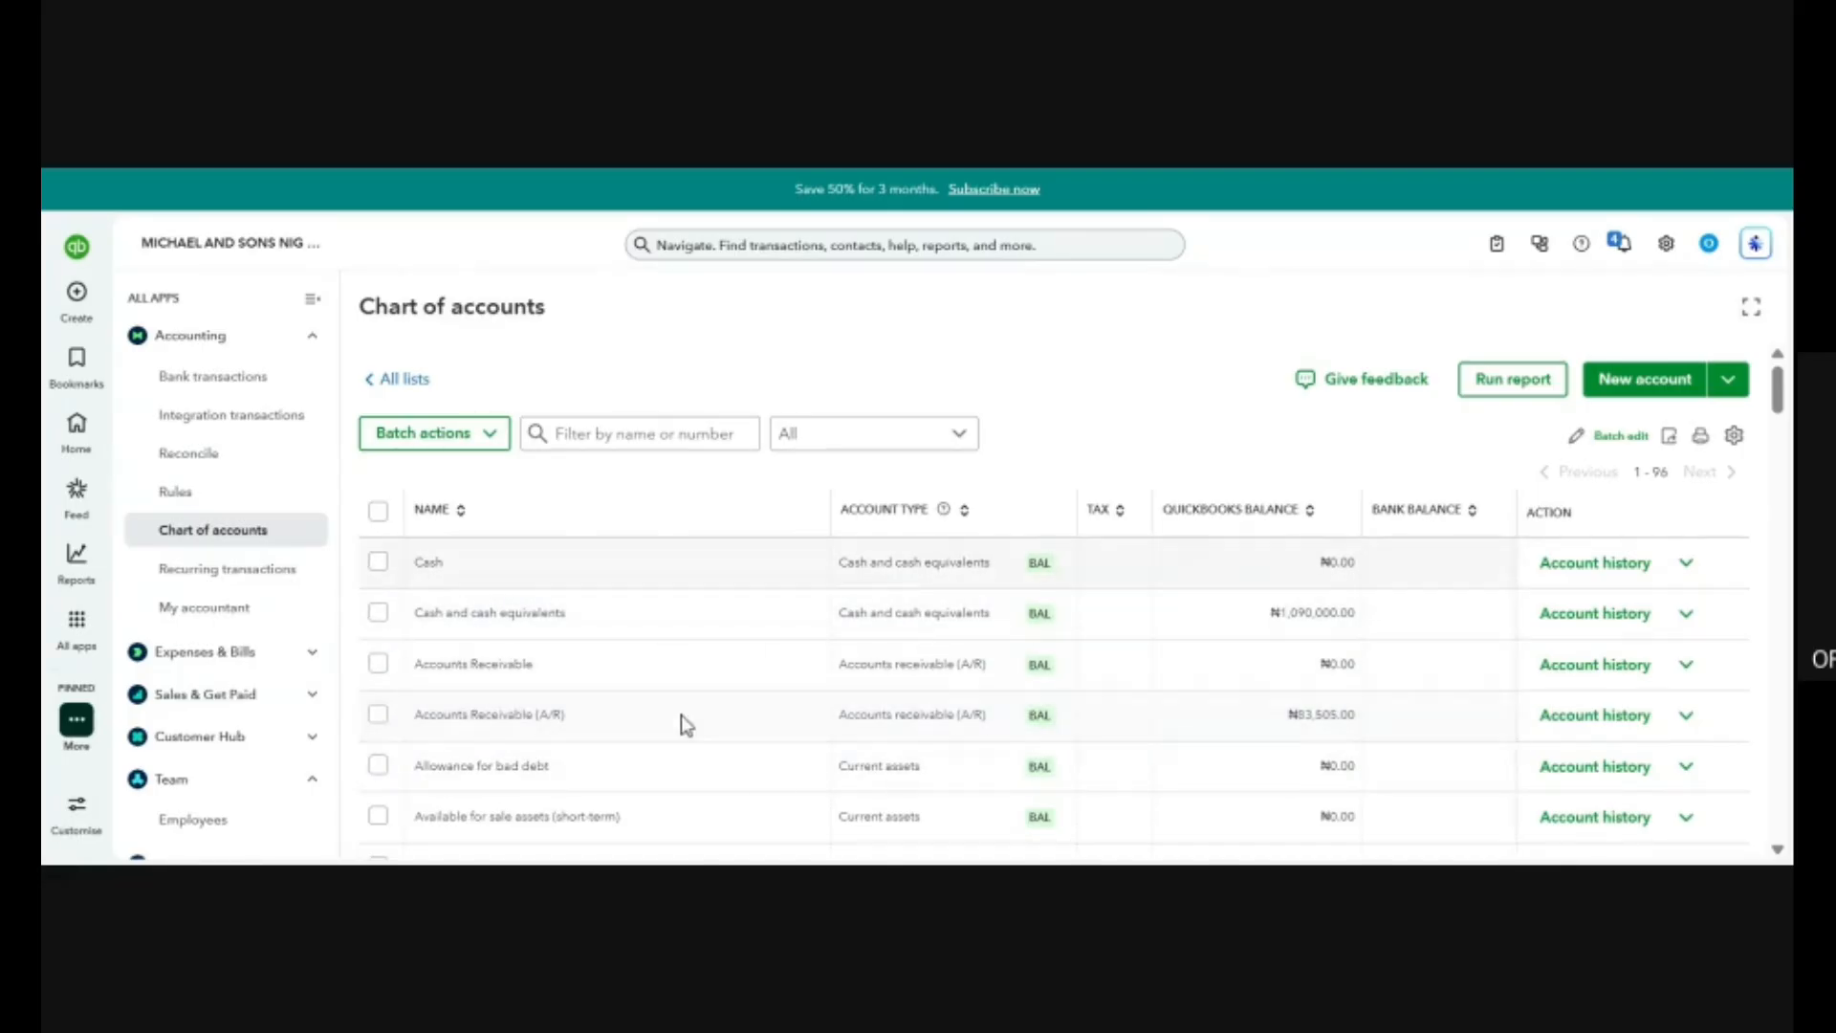
Review the Chart of accounts from the asset accounts through to the income accounts, then return to the current and fixed assets.
scroll(719, 712, "down", 5)
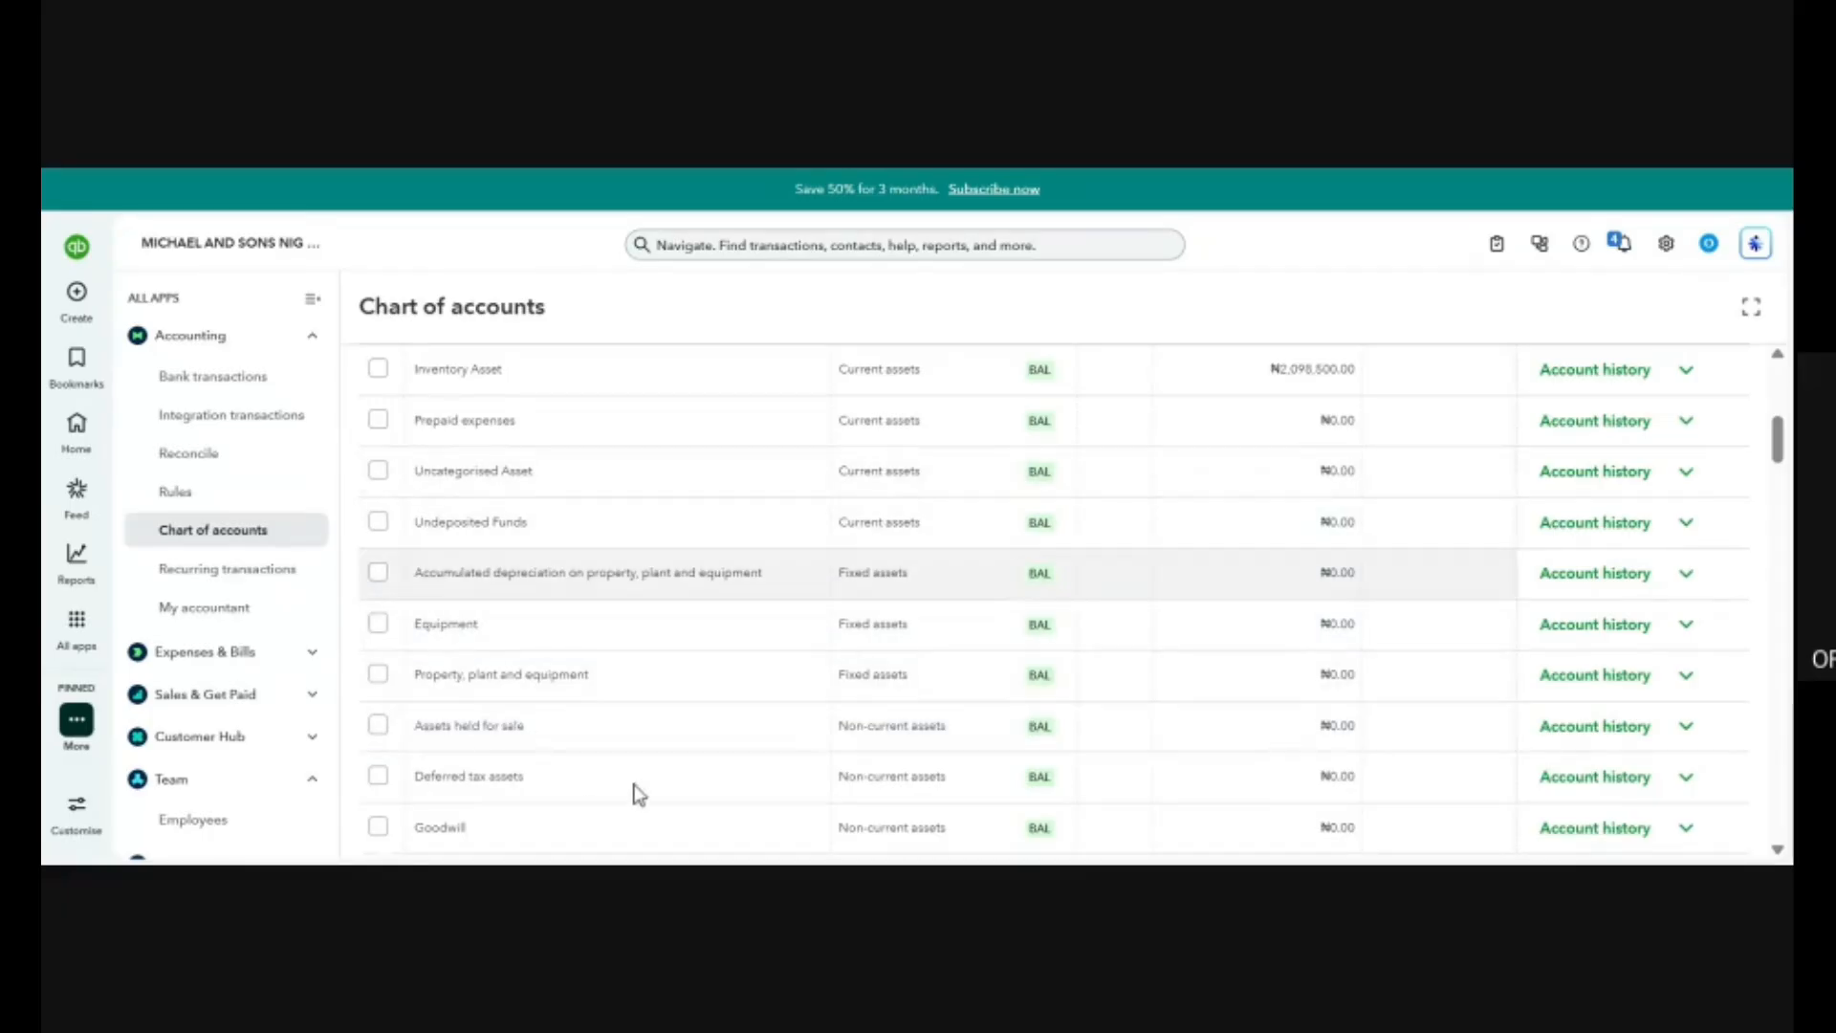
scroll(573, 693, "down", 10)
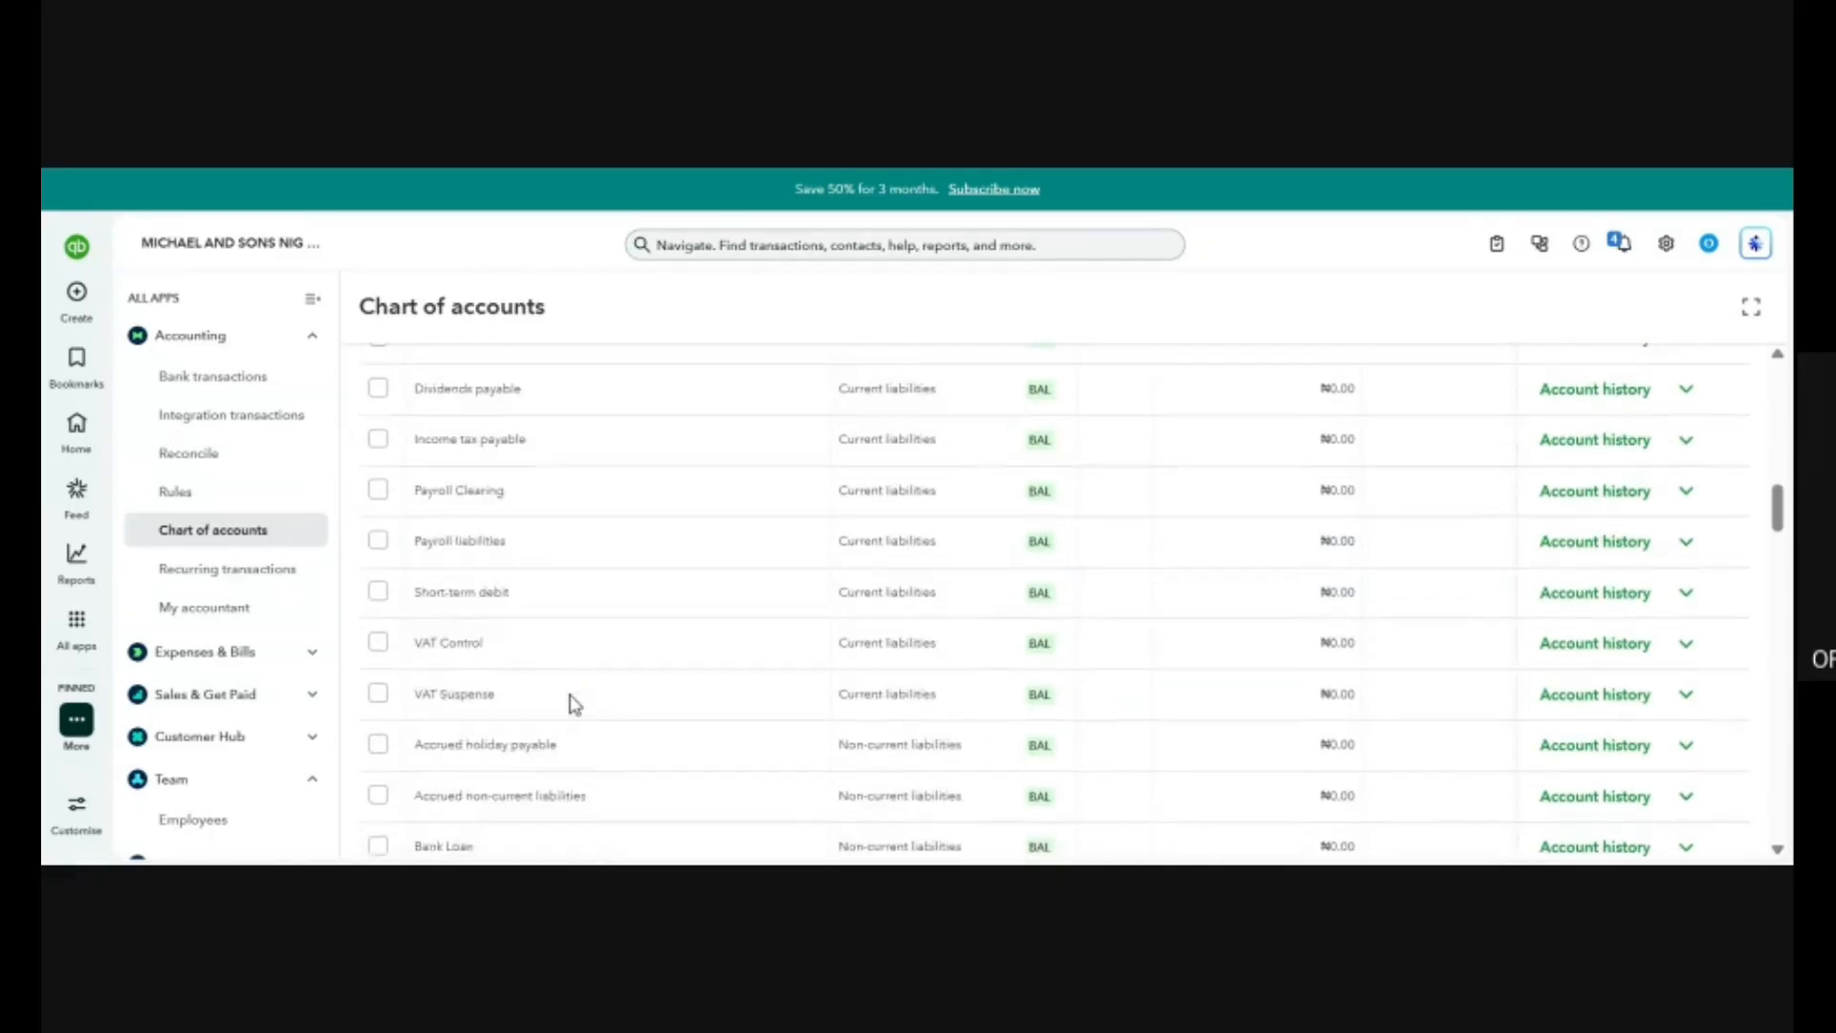
scroll(574, 705, "down", 6)
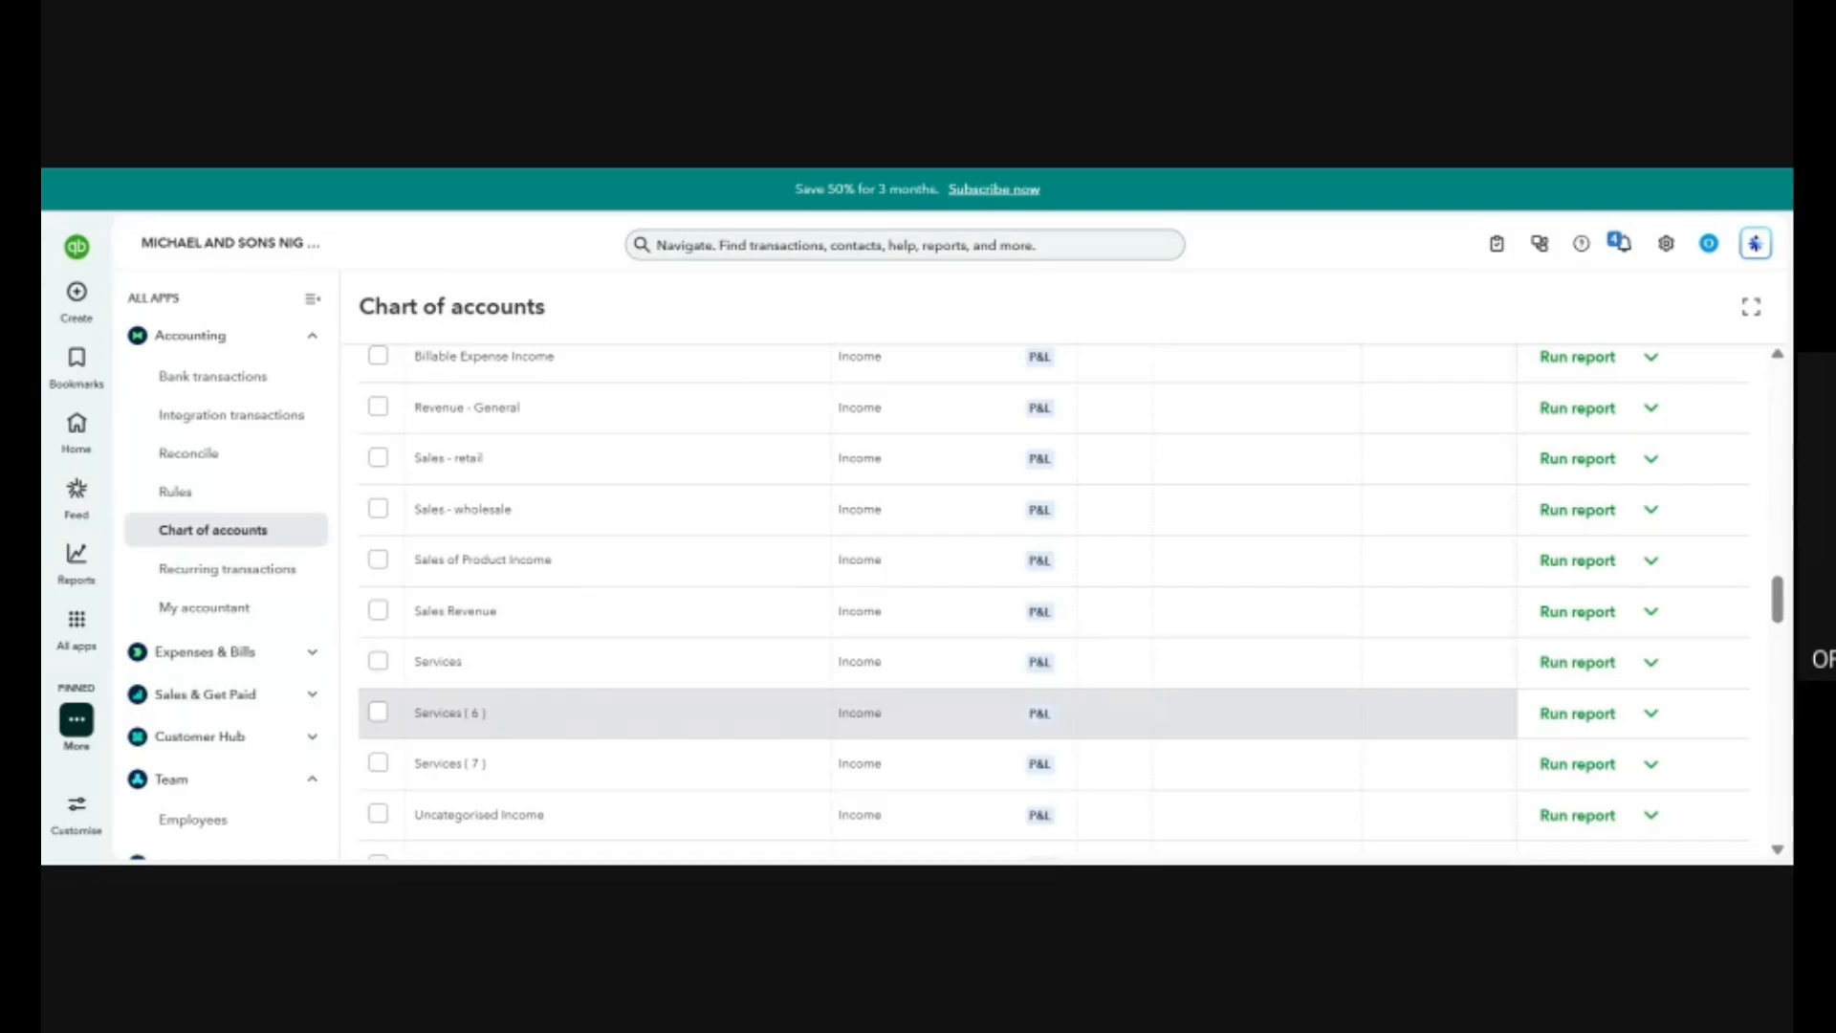
scroll(572, 555, "up", 10)
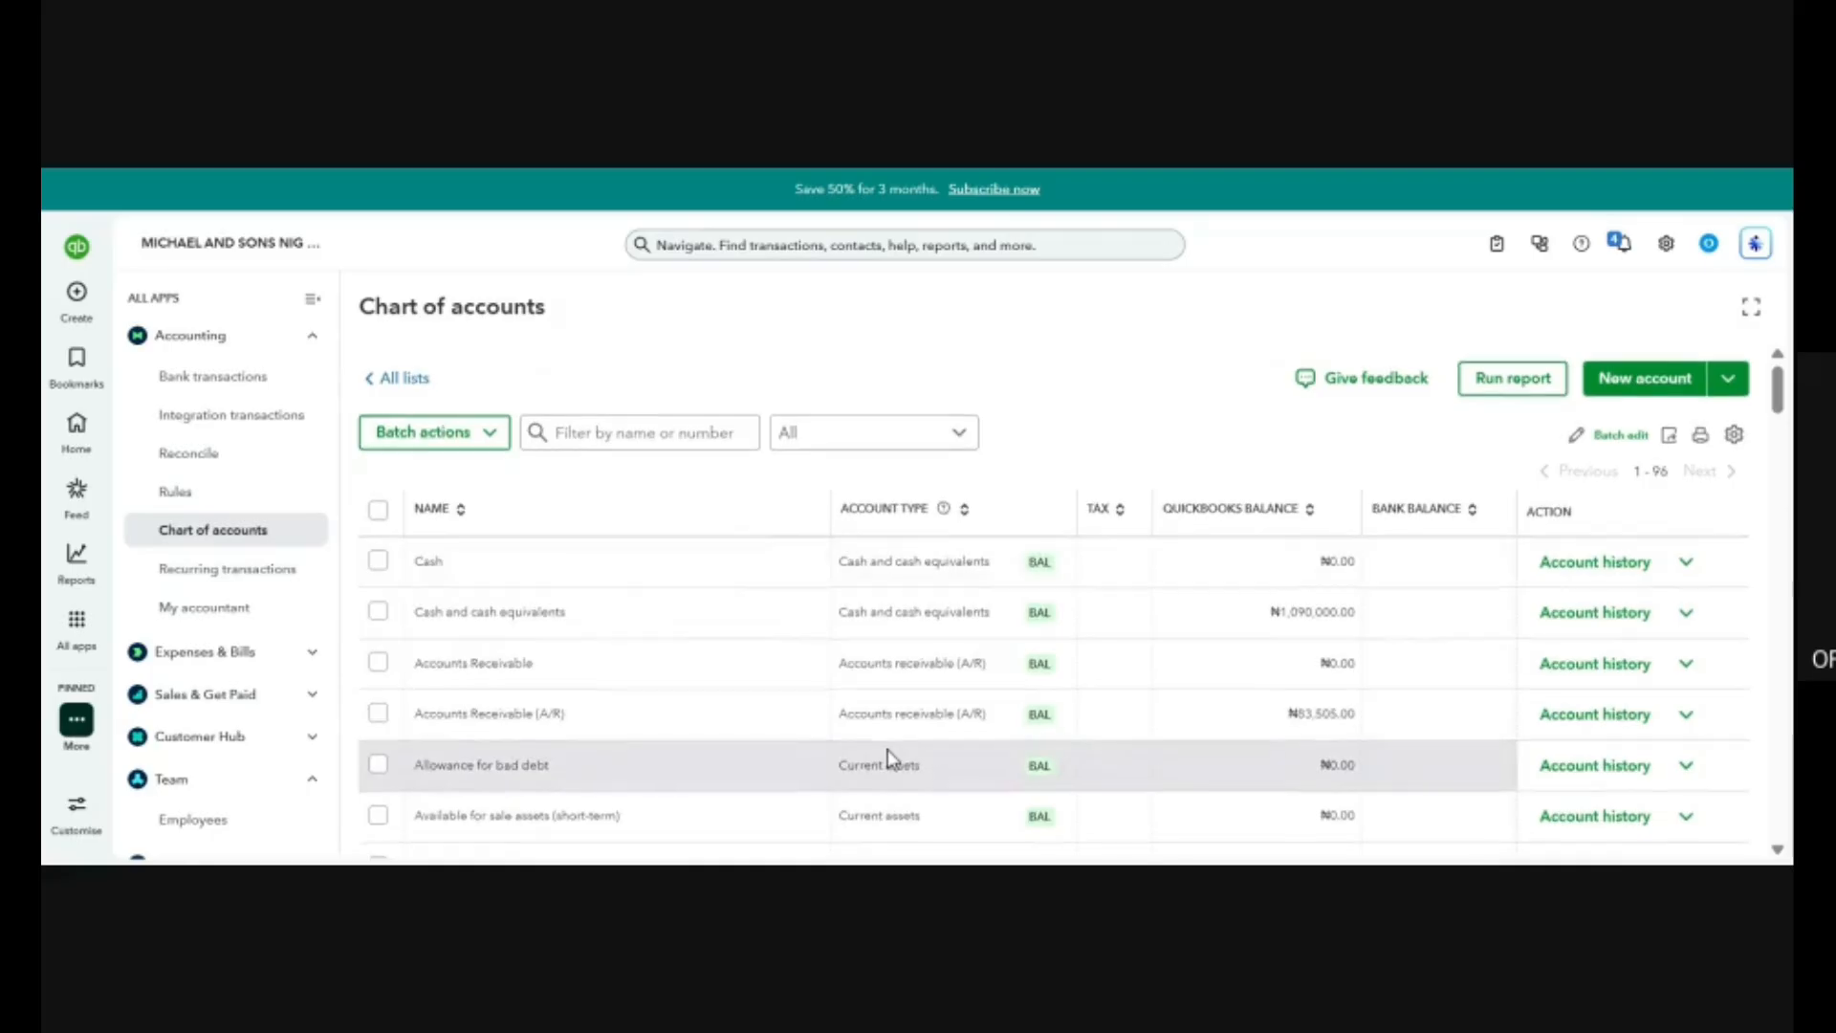
scroll(890, 757, "down", 2)
scroll(890, 757, "down", 2)
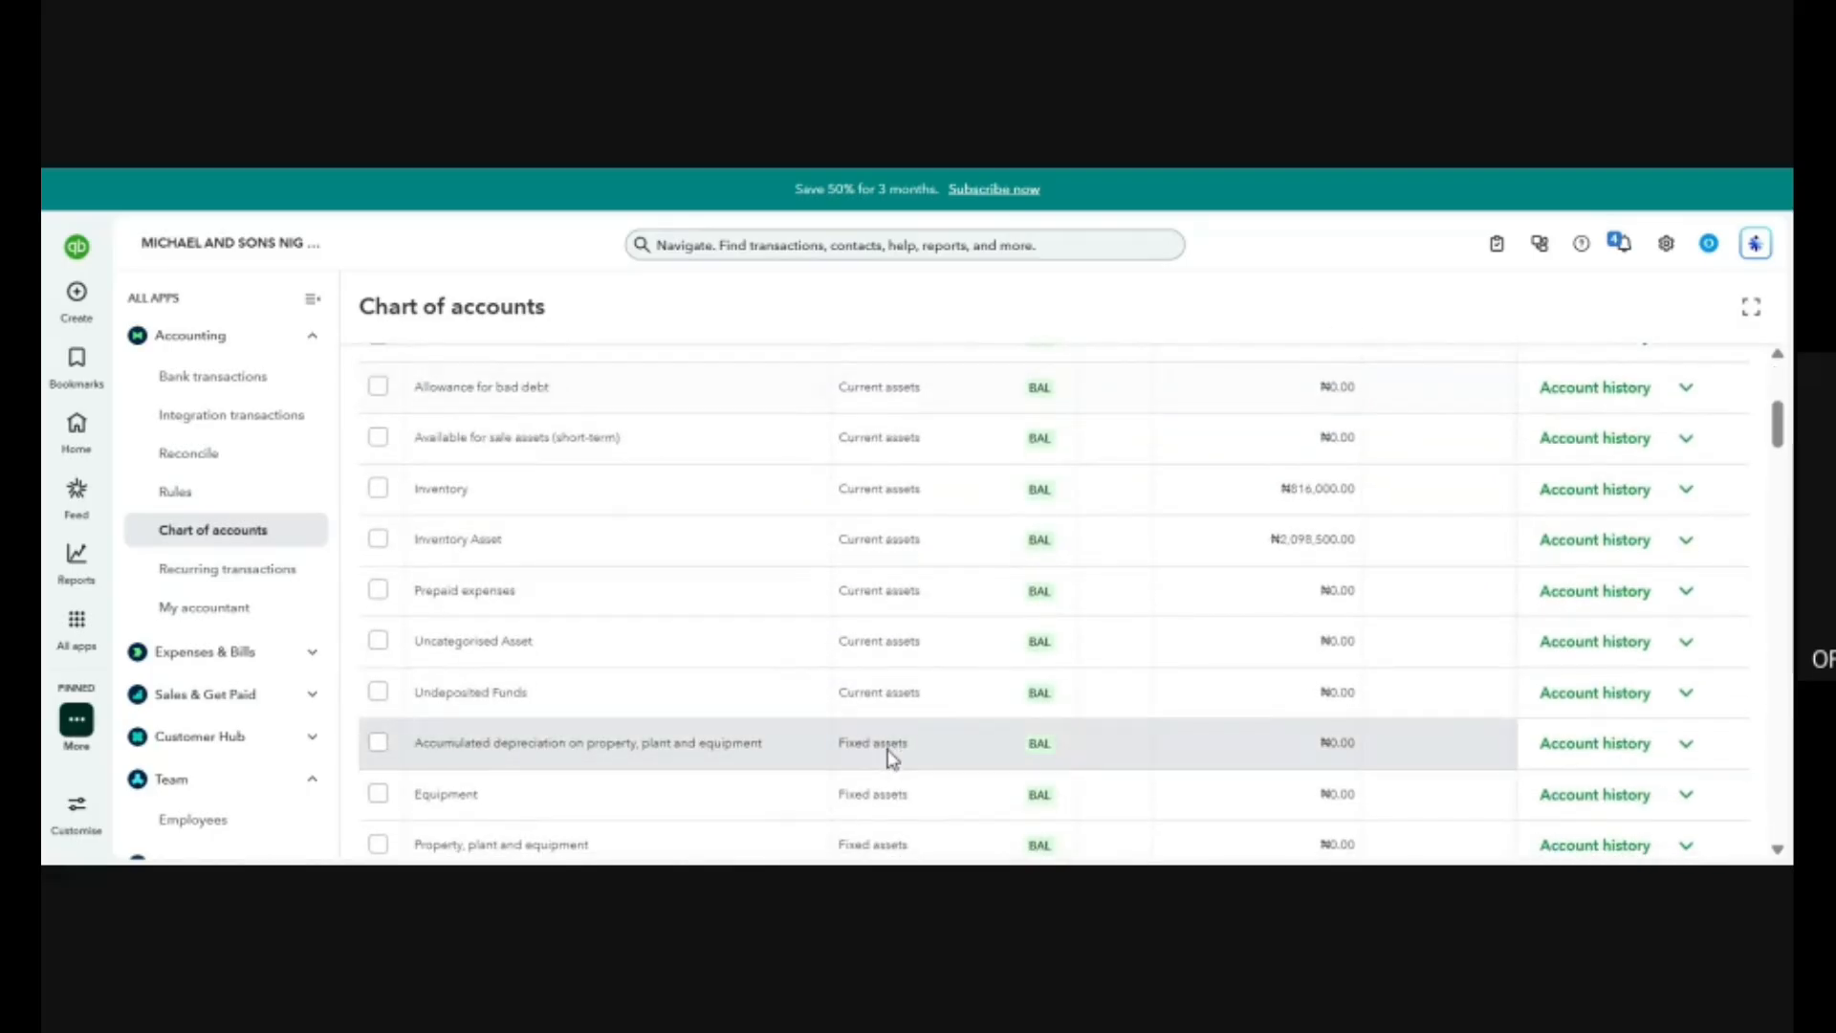
Review the fixed and non-current asset accounts, collapse the Accounting group and expand the Tax group in the app list.
scroll(890, 758, "down", 4)
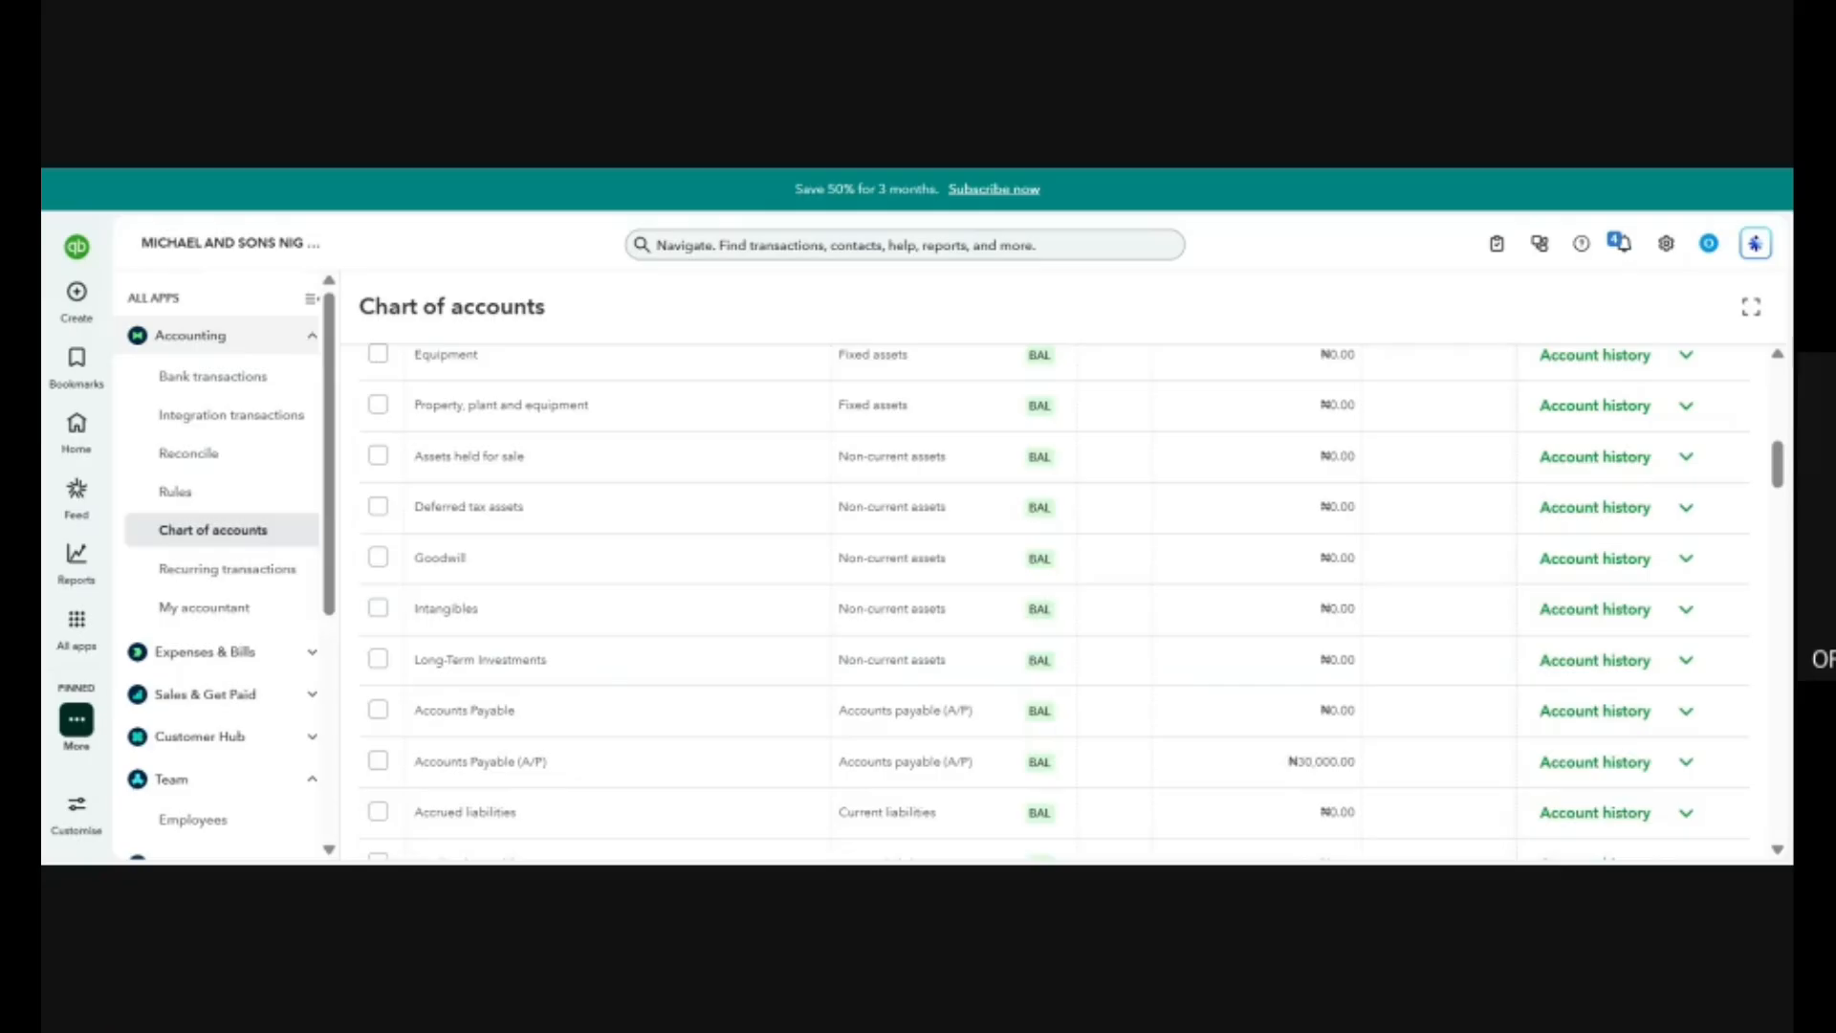
left_click(313, 340)
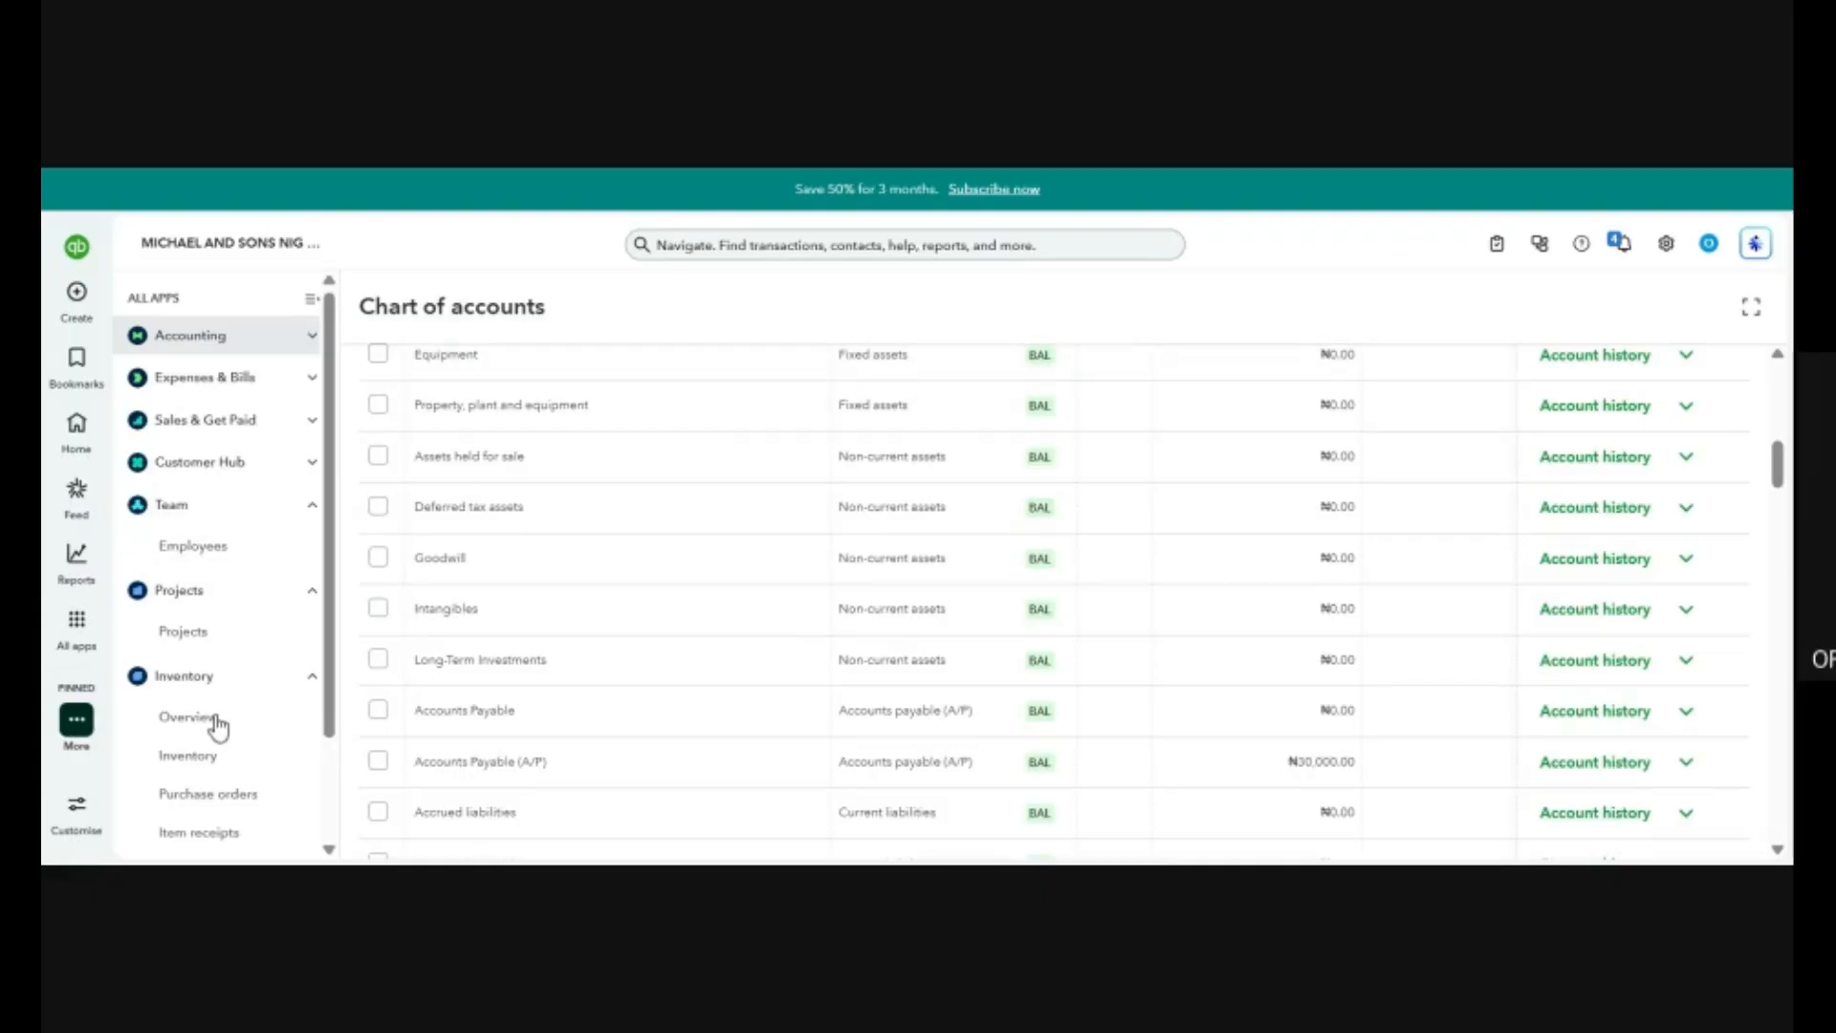
scroll(243, 610, "down", 2)
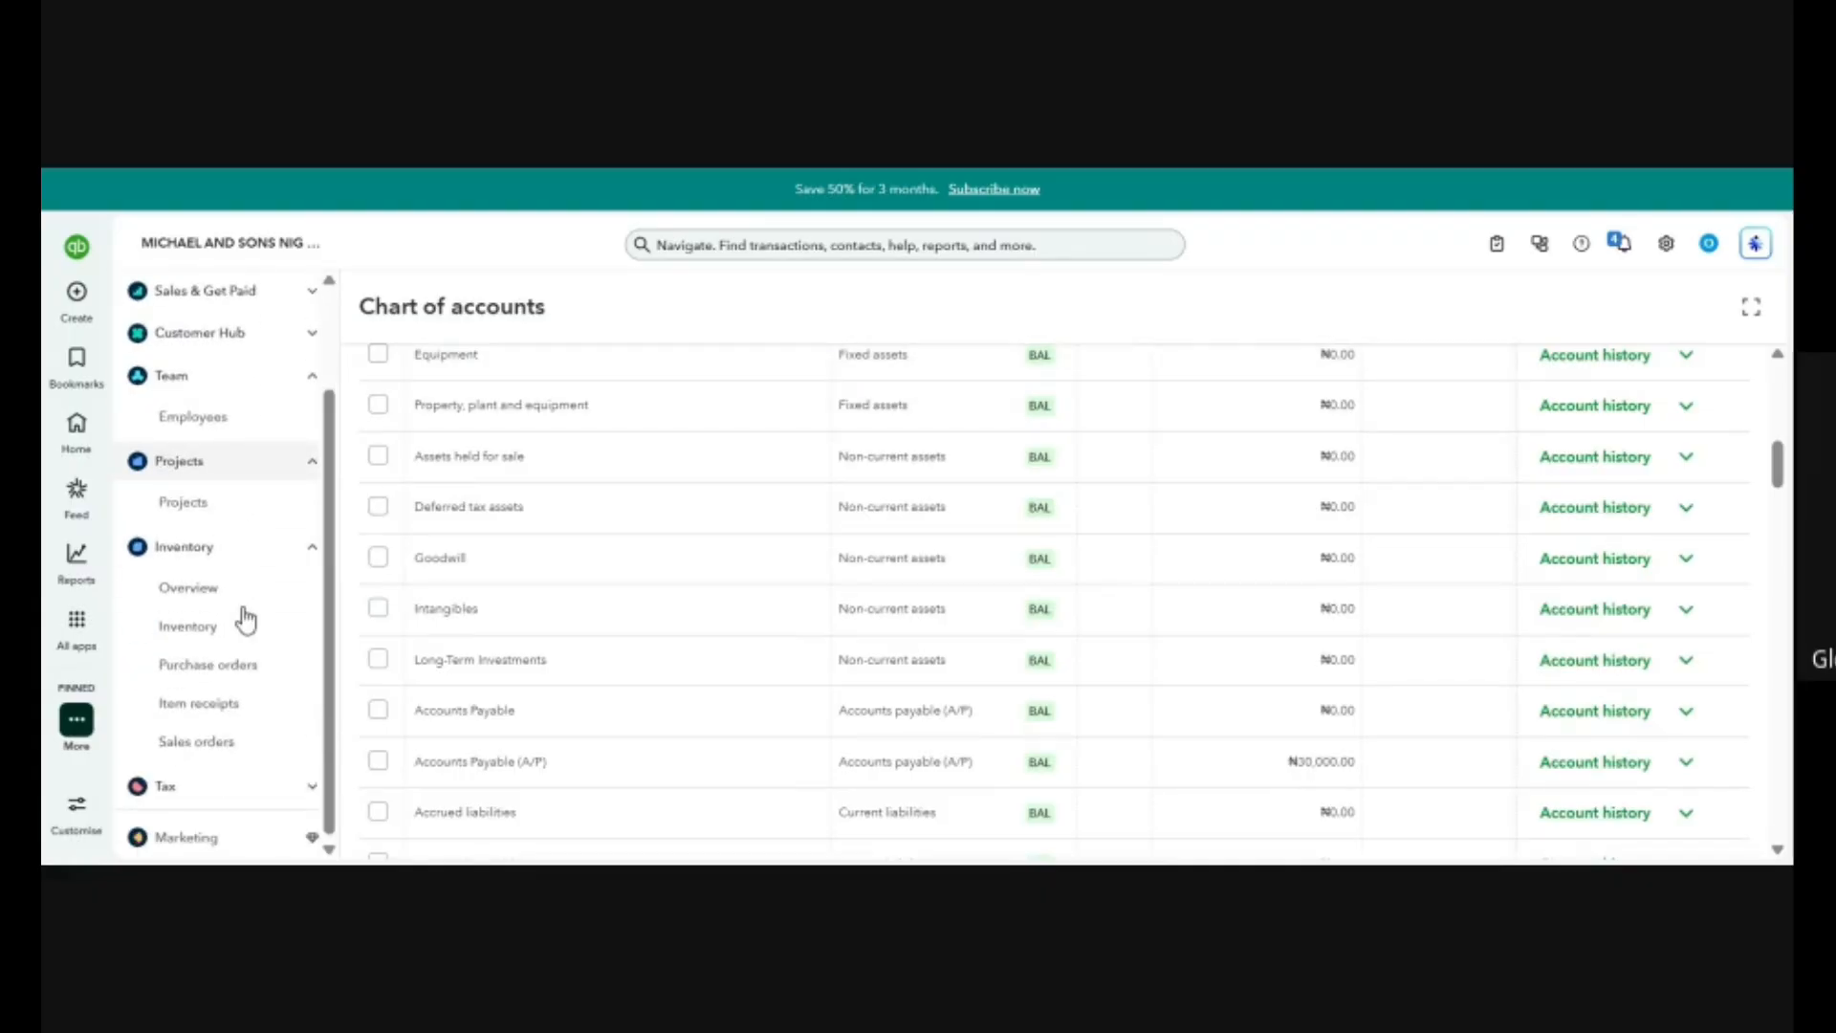
left_click(233, 791)
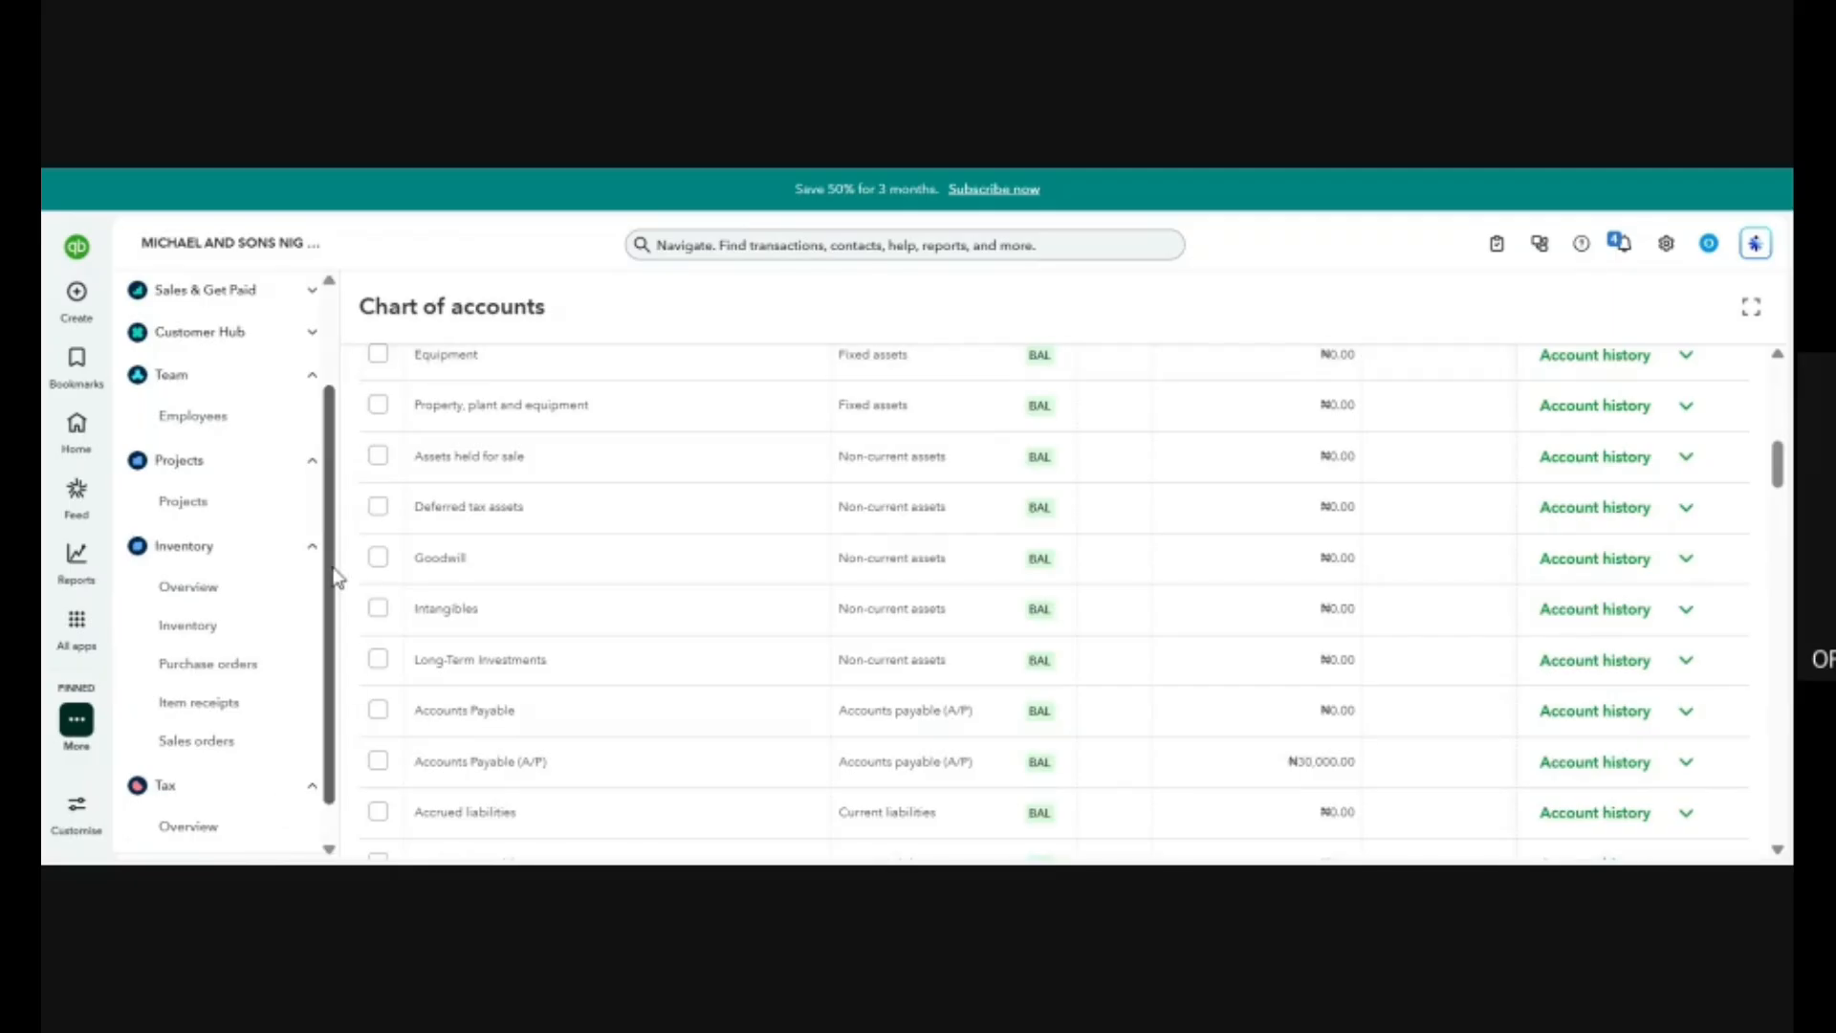
Adjust the page zoom to a larger magnification so the Chart of accounts and app list are easier to read.
key("ctrl+minus")
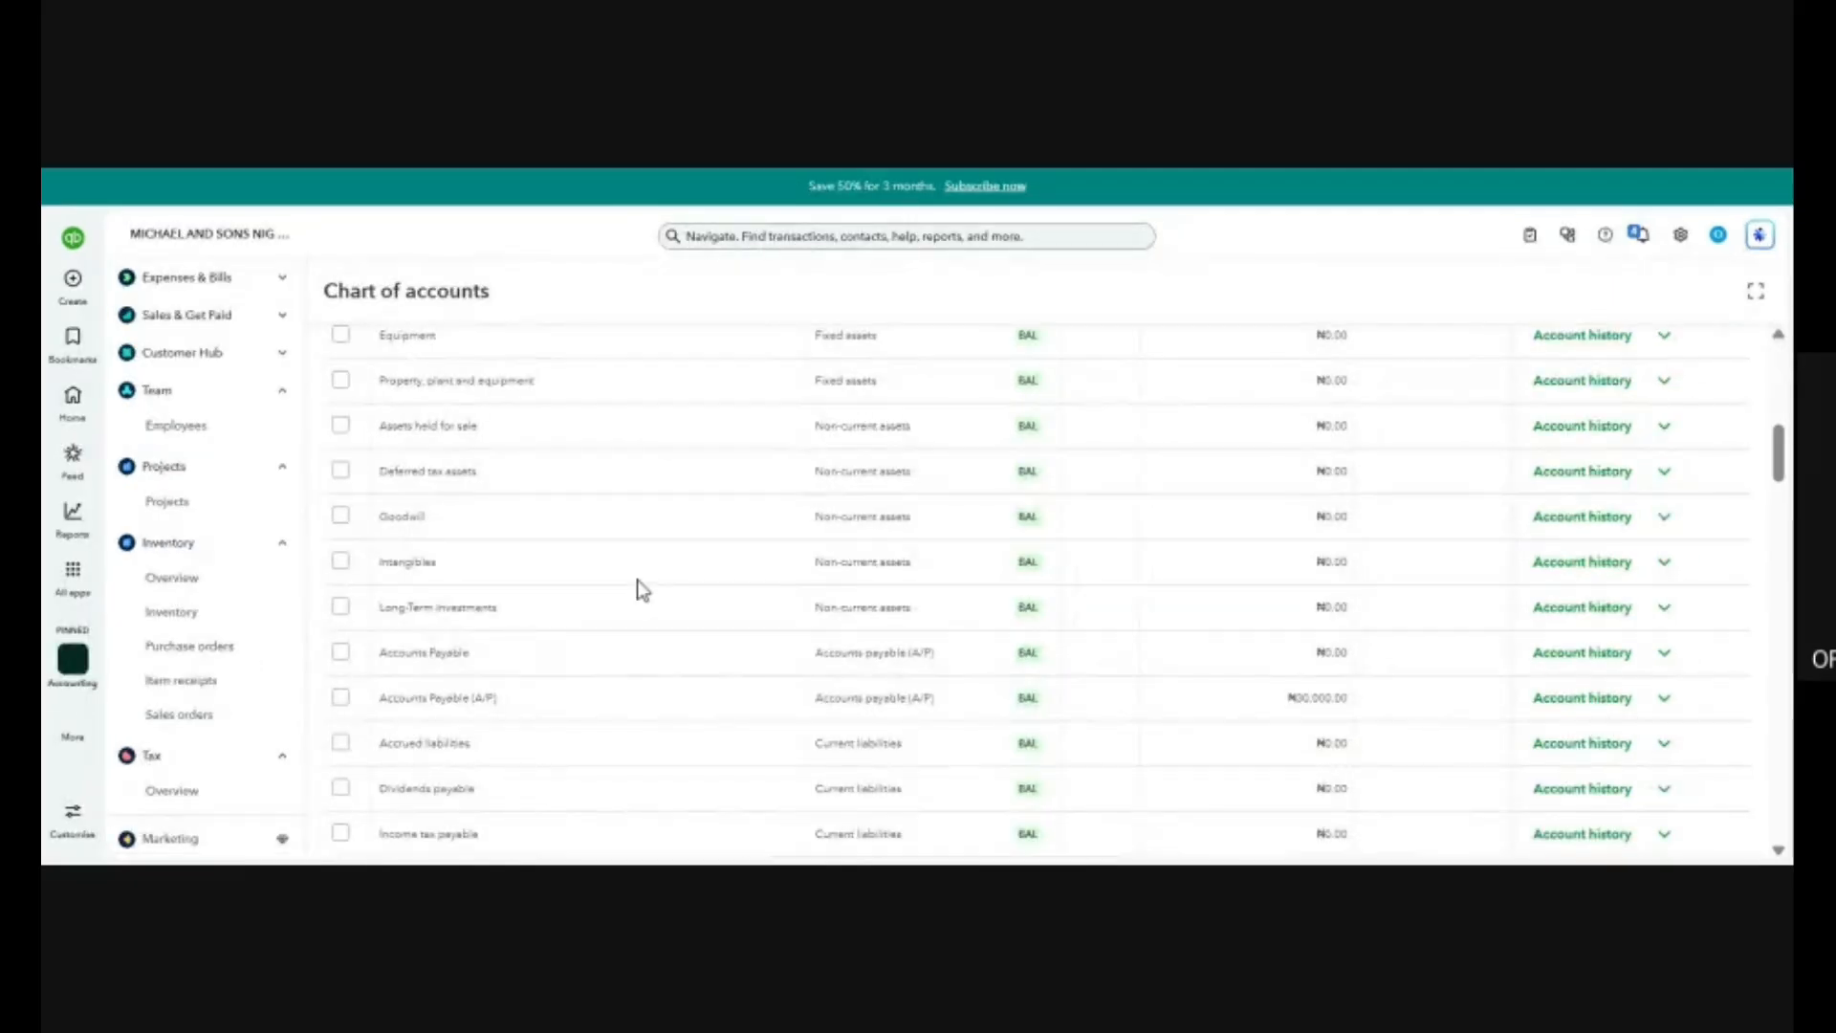
key("ctrl+minus")
key("ctrl+minus")
key("ctrl+minus")
key("ctrl+plus")
key("ctrl+plus")
key("ctrl+plus")
key("ctrl+plus")
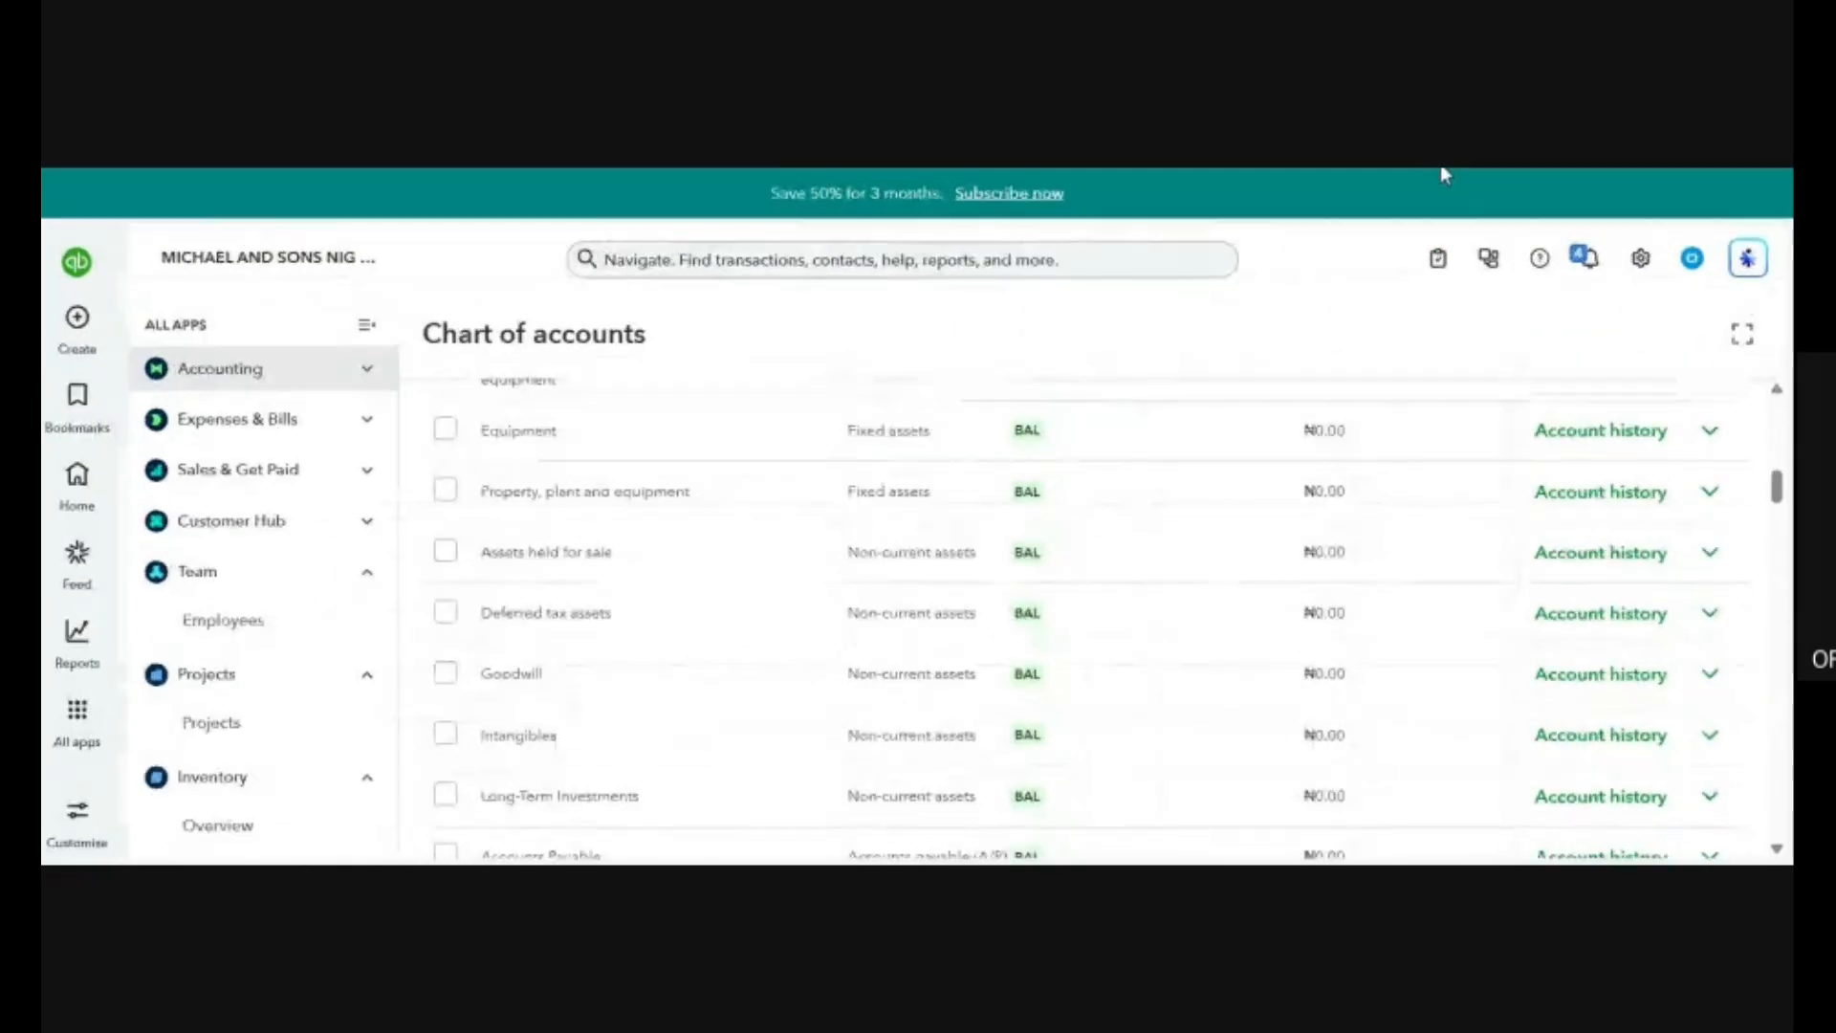
key("ctrl+plus")
key("ctrl+plus")
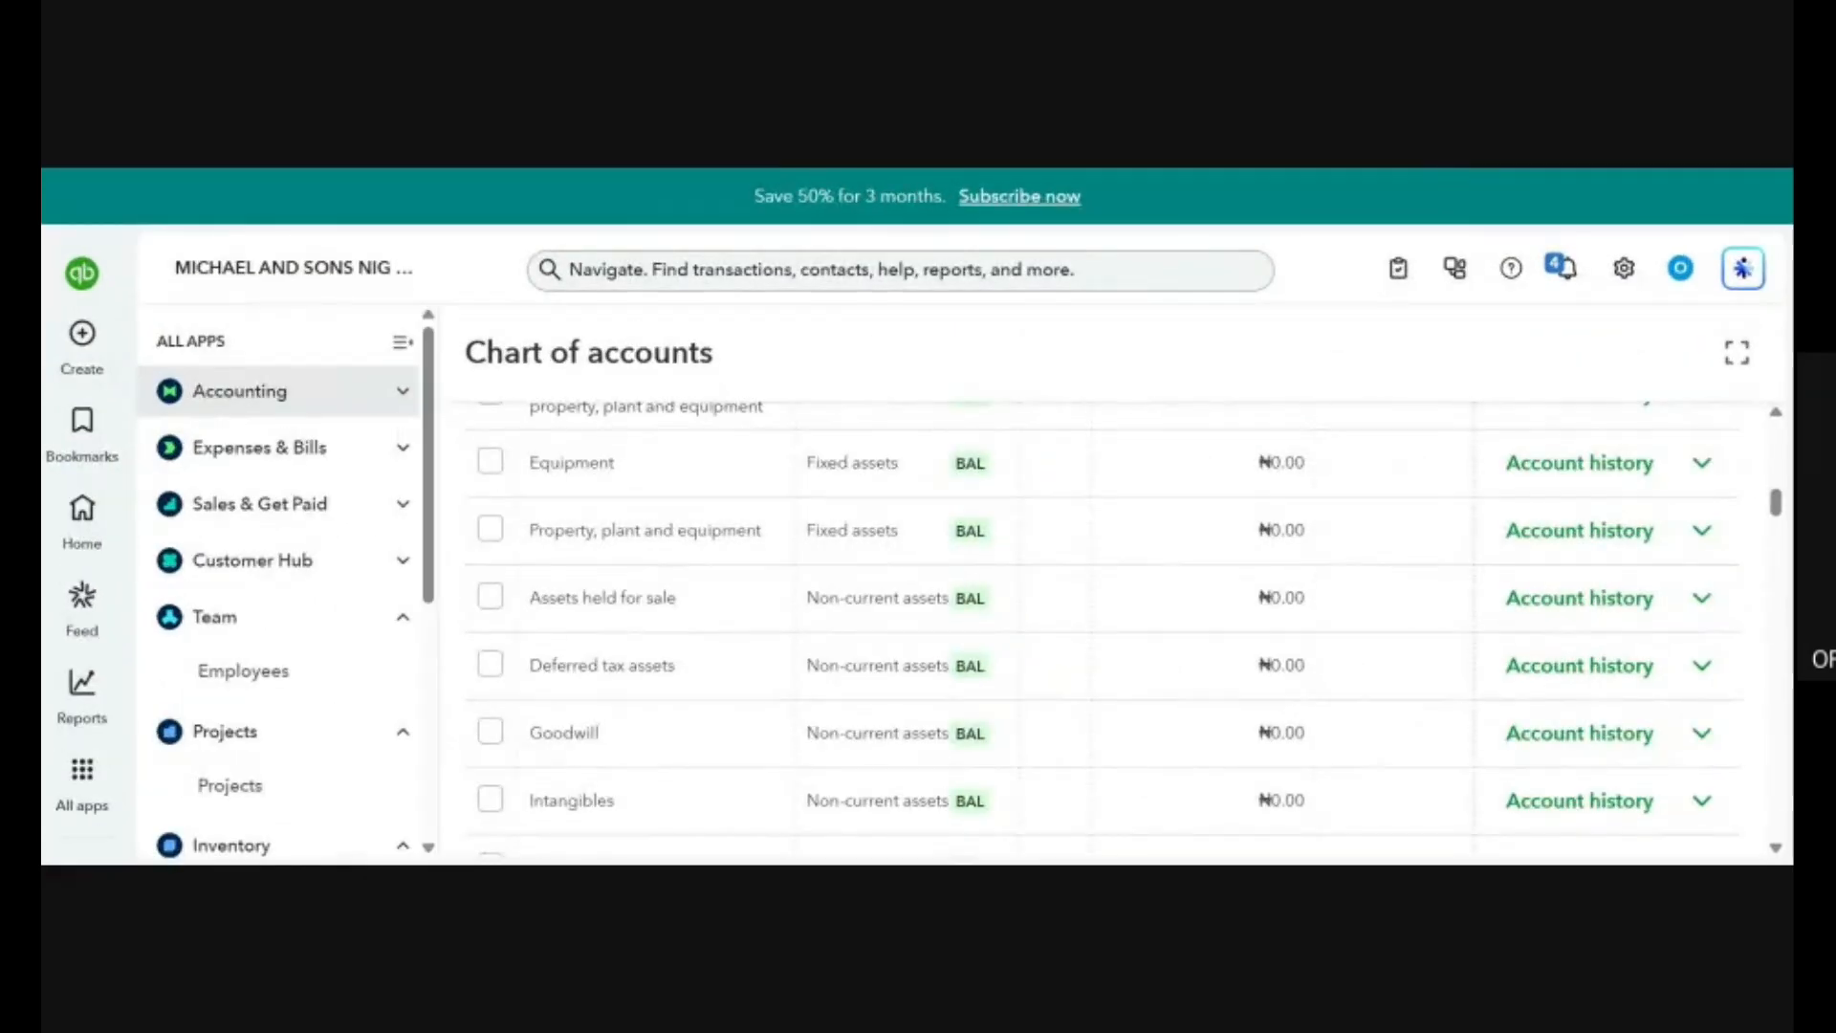
View the Inventory and Tax entries in the app list, check which transactions and records can be created, and close that list.
scroll(268, 541, "down", 5)
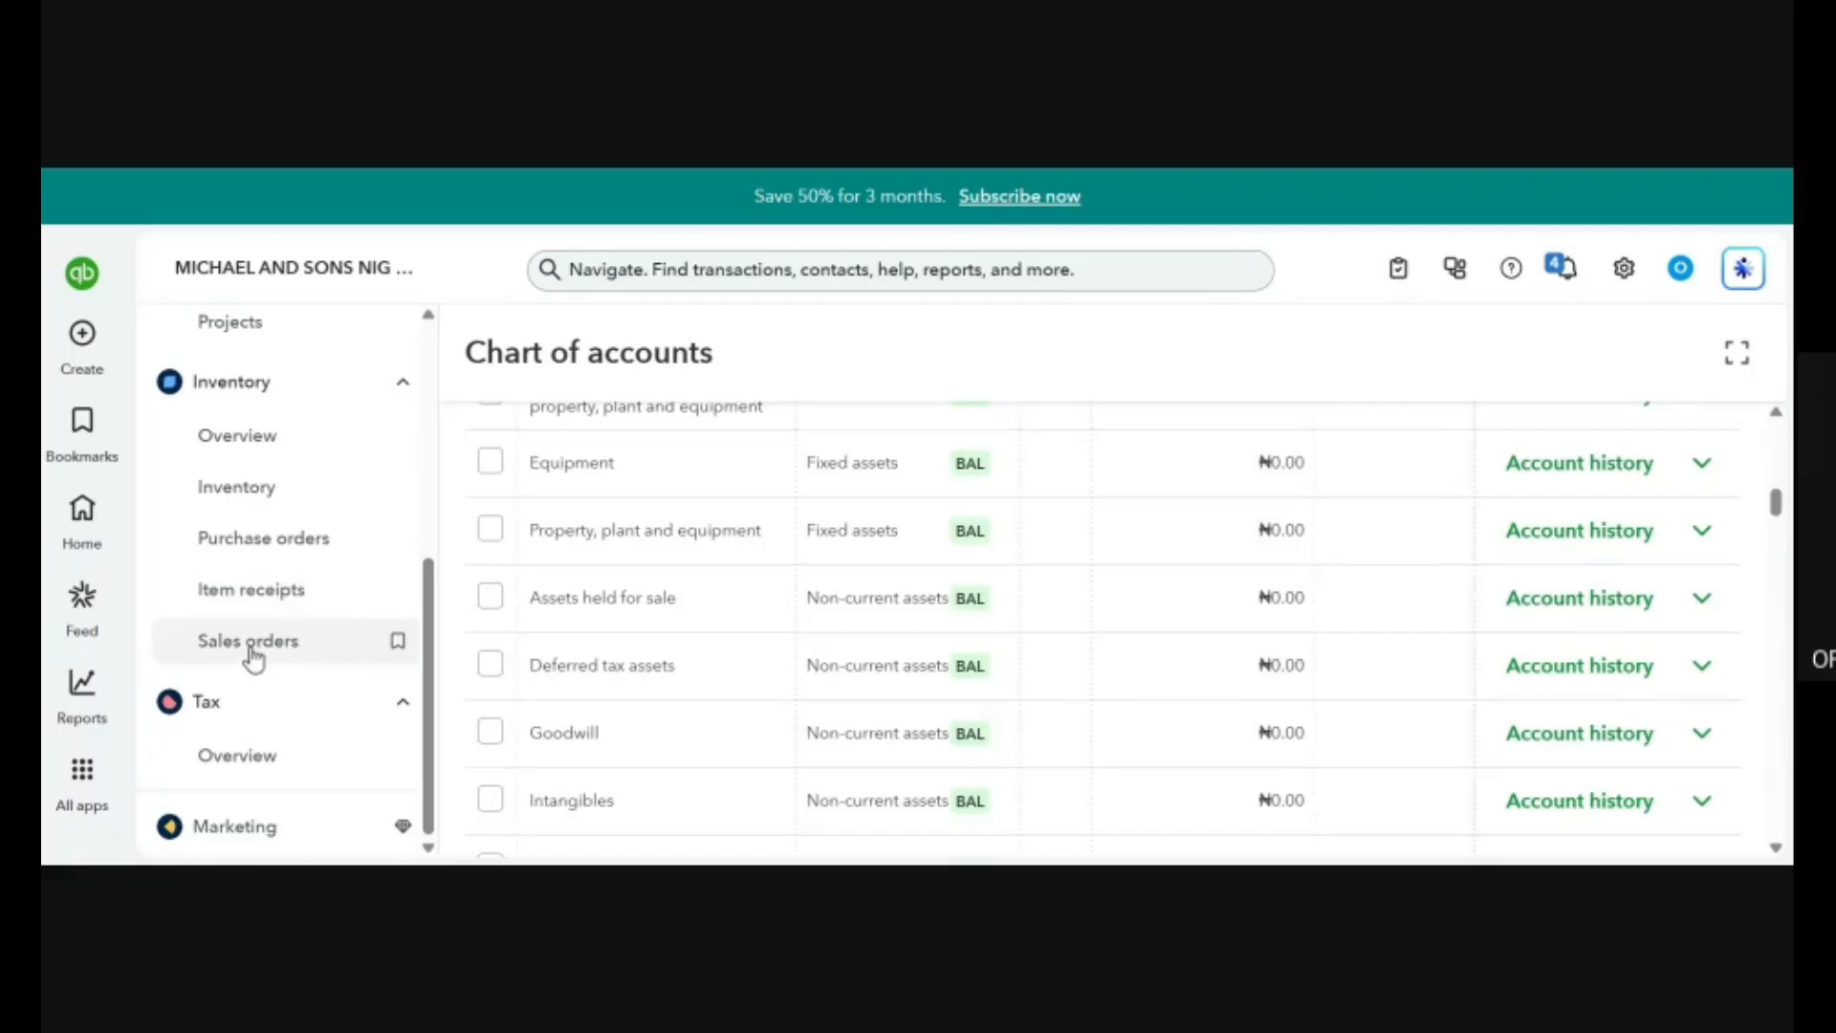
left_click(85, 333)
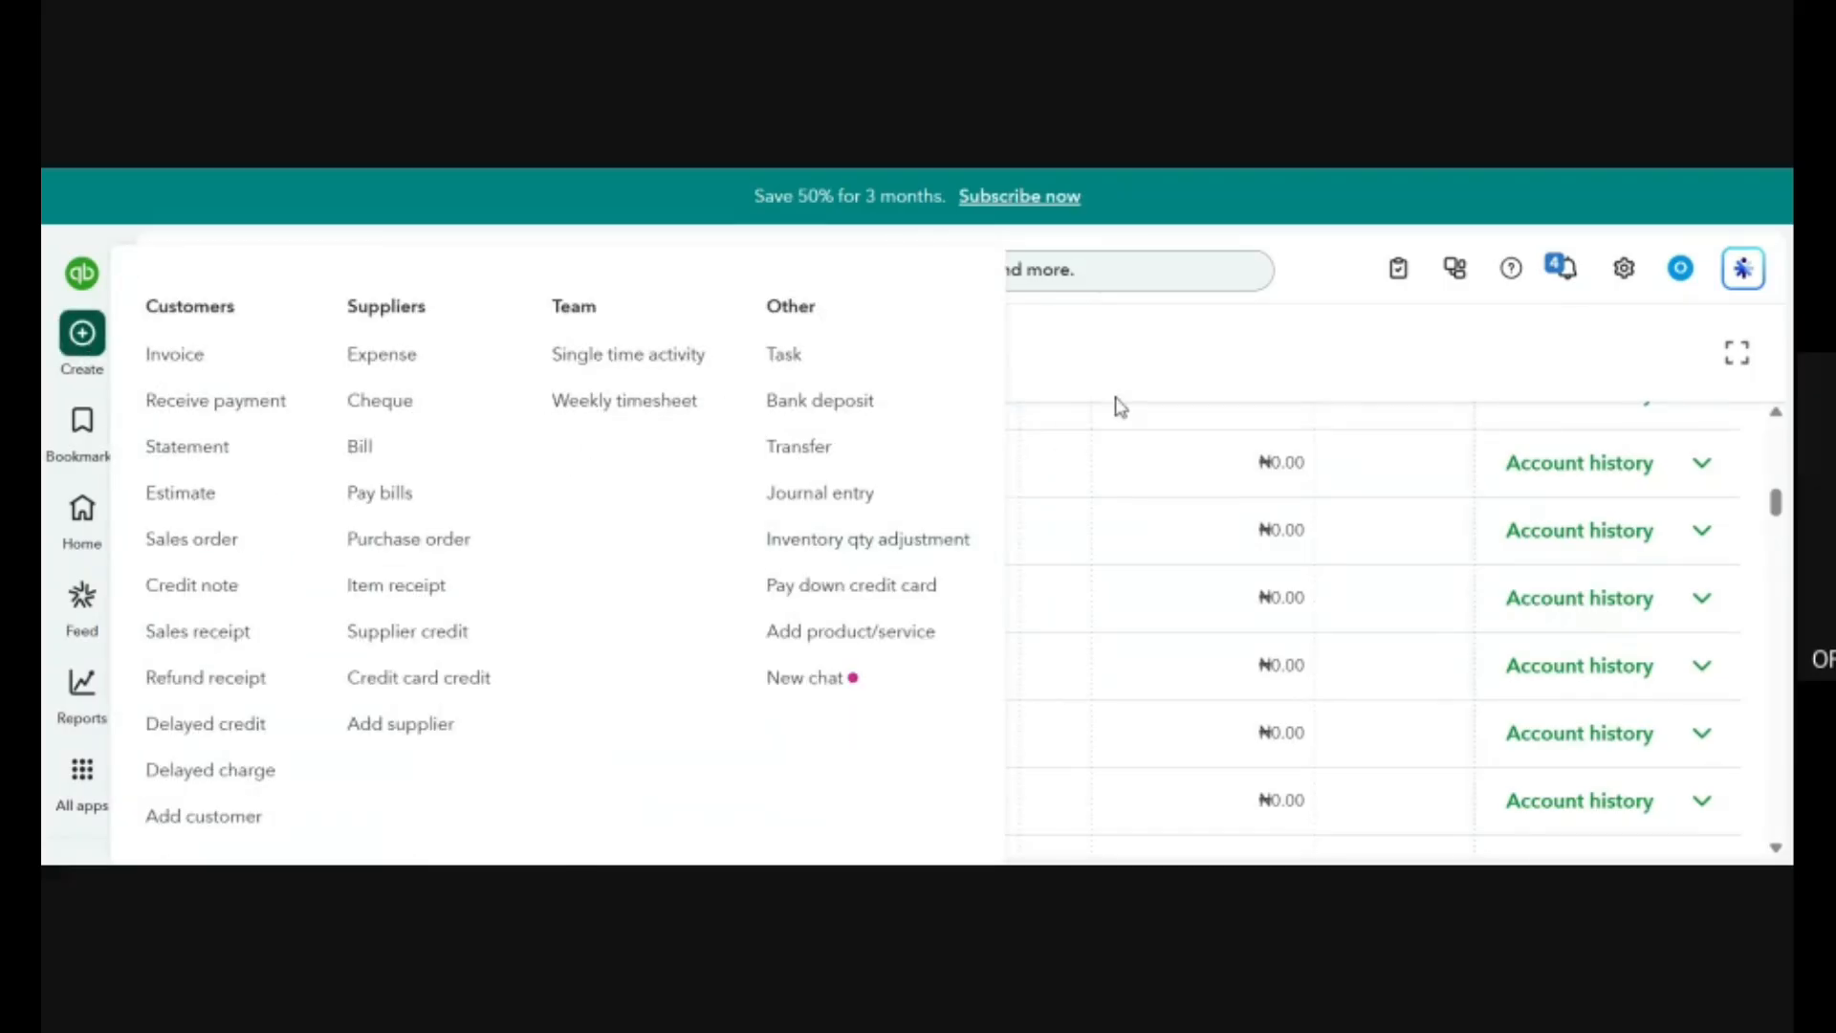
left_click(1097, 527)
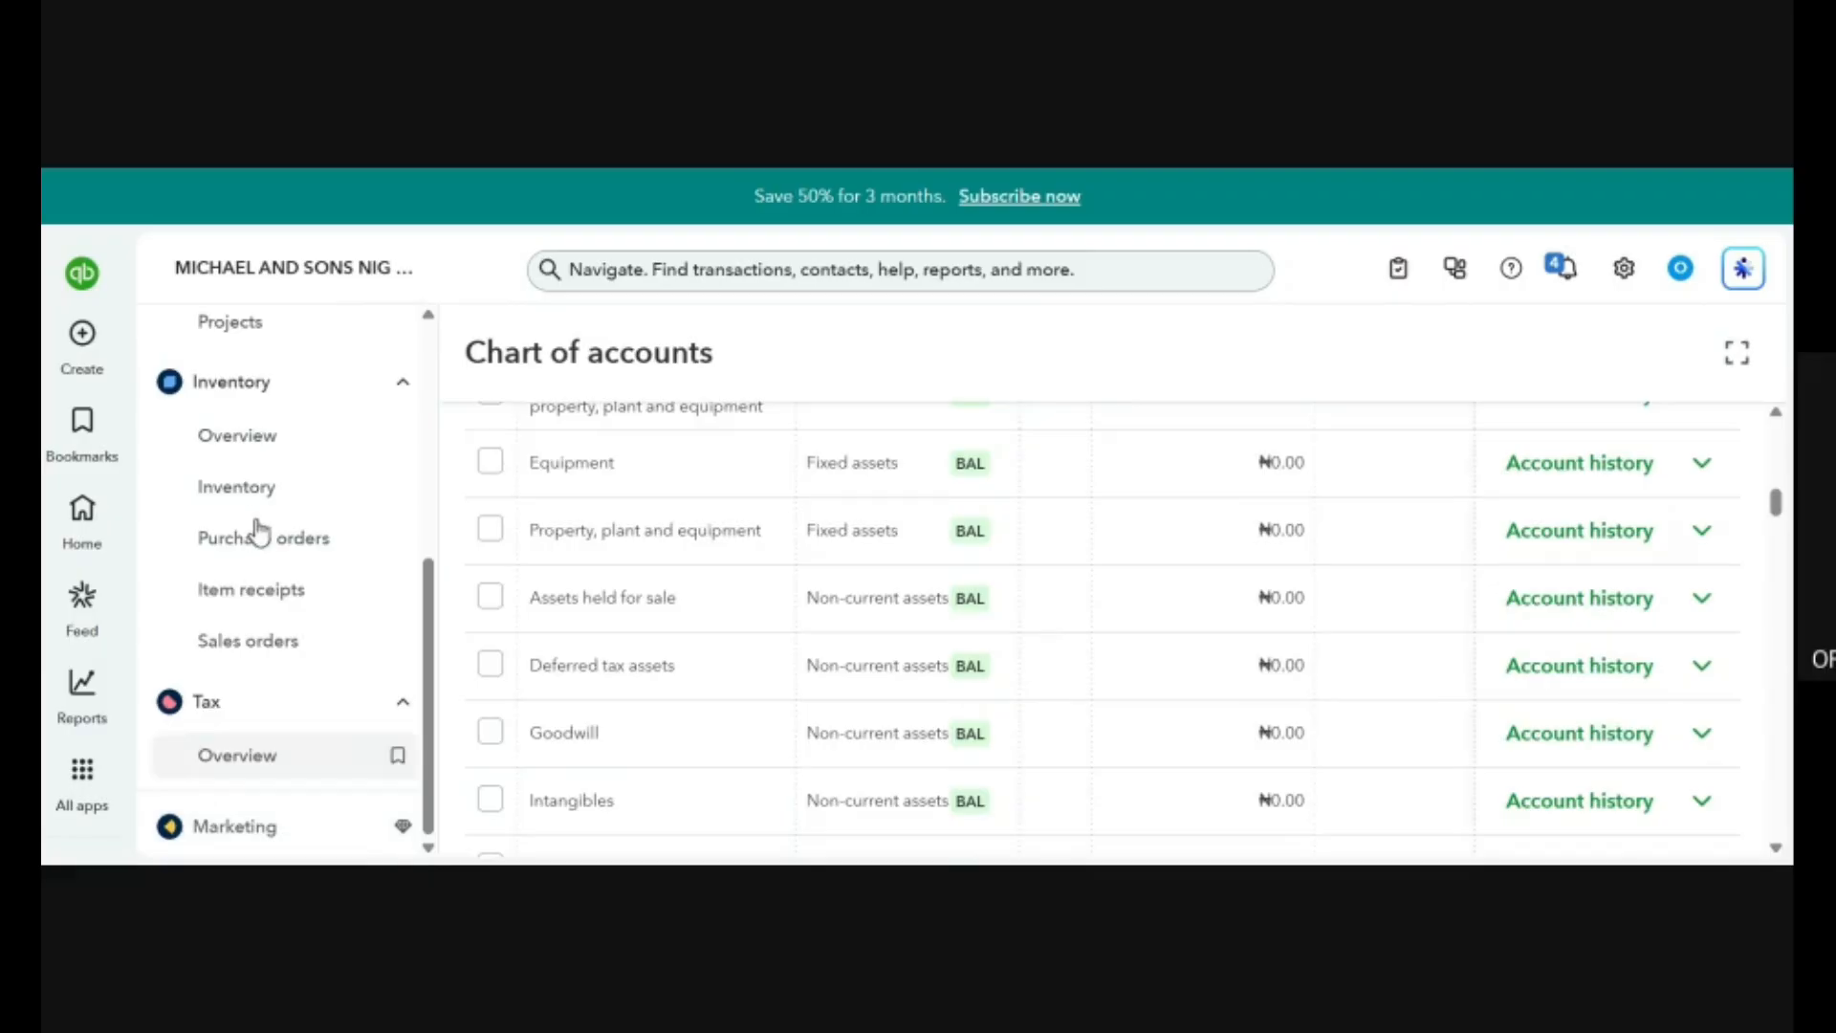
Collapse the Inventory, Team, Projects and Tax groups in the app list.
left_click(401, 385)
scroll(399, 385, "up", 3)
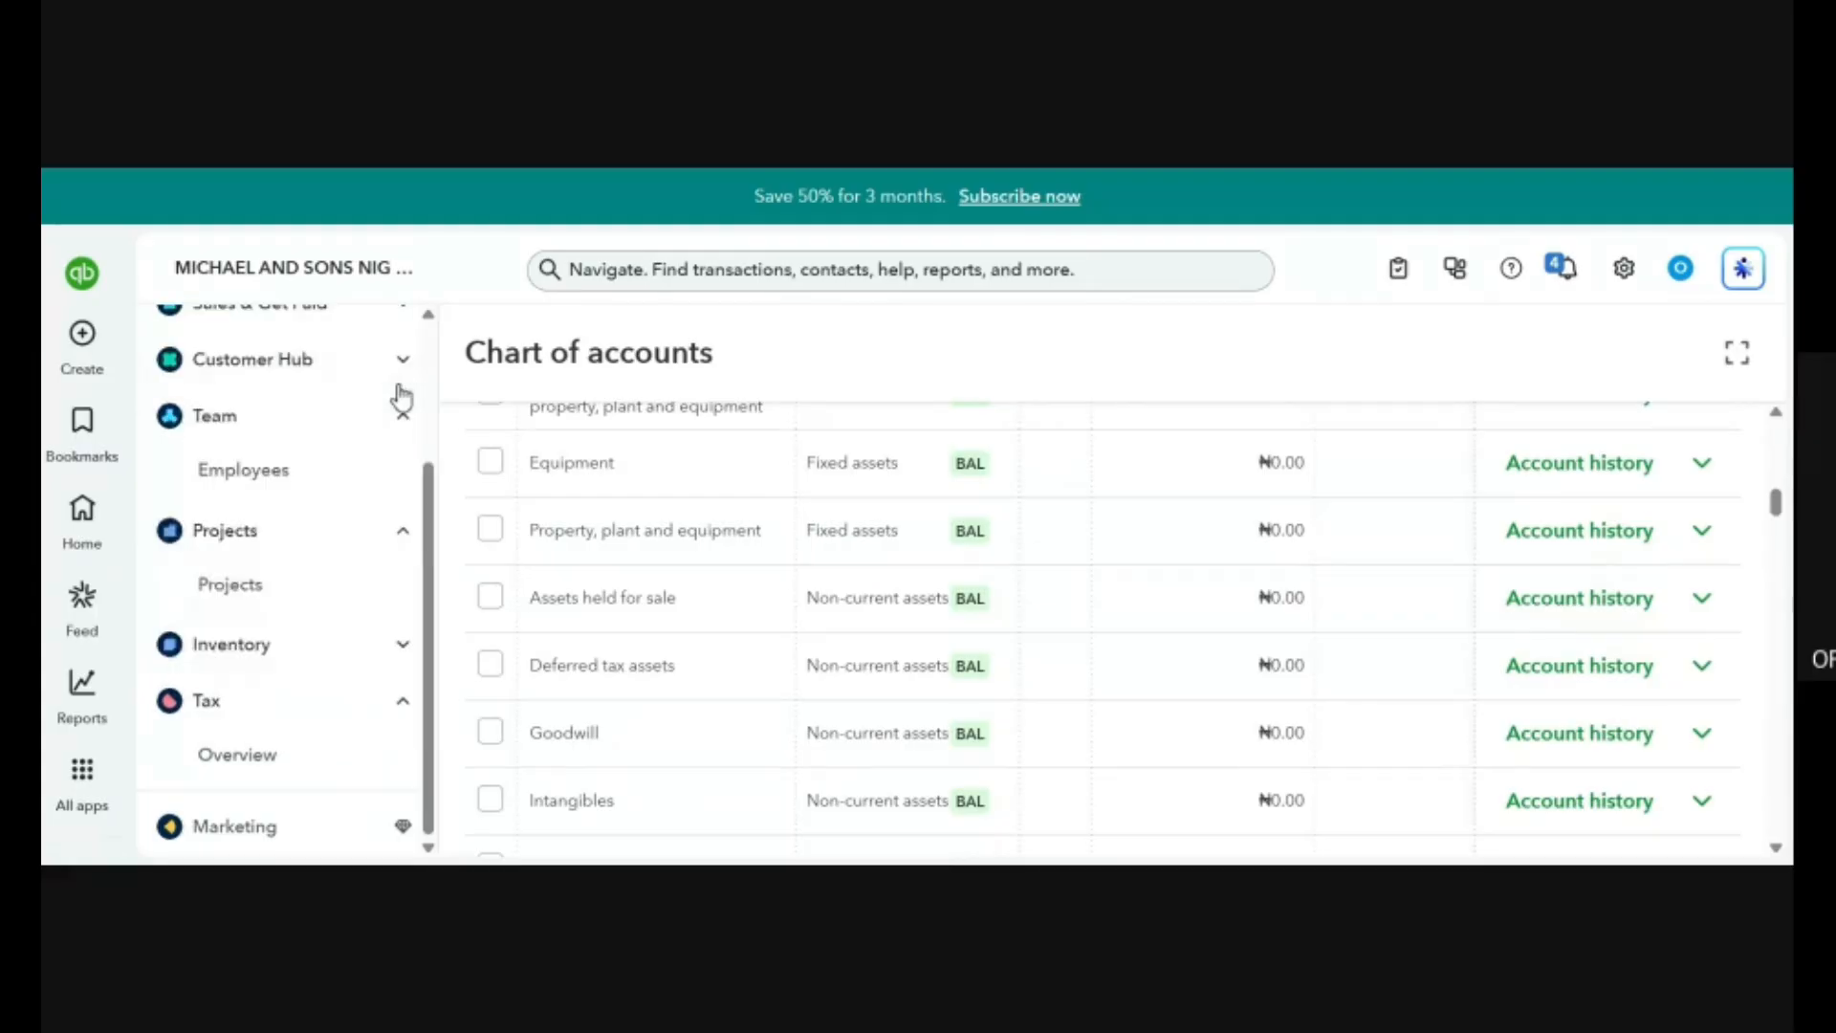
left_click(400, 382)
left_click(400, 383)
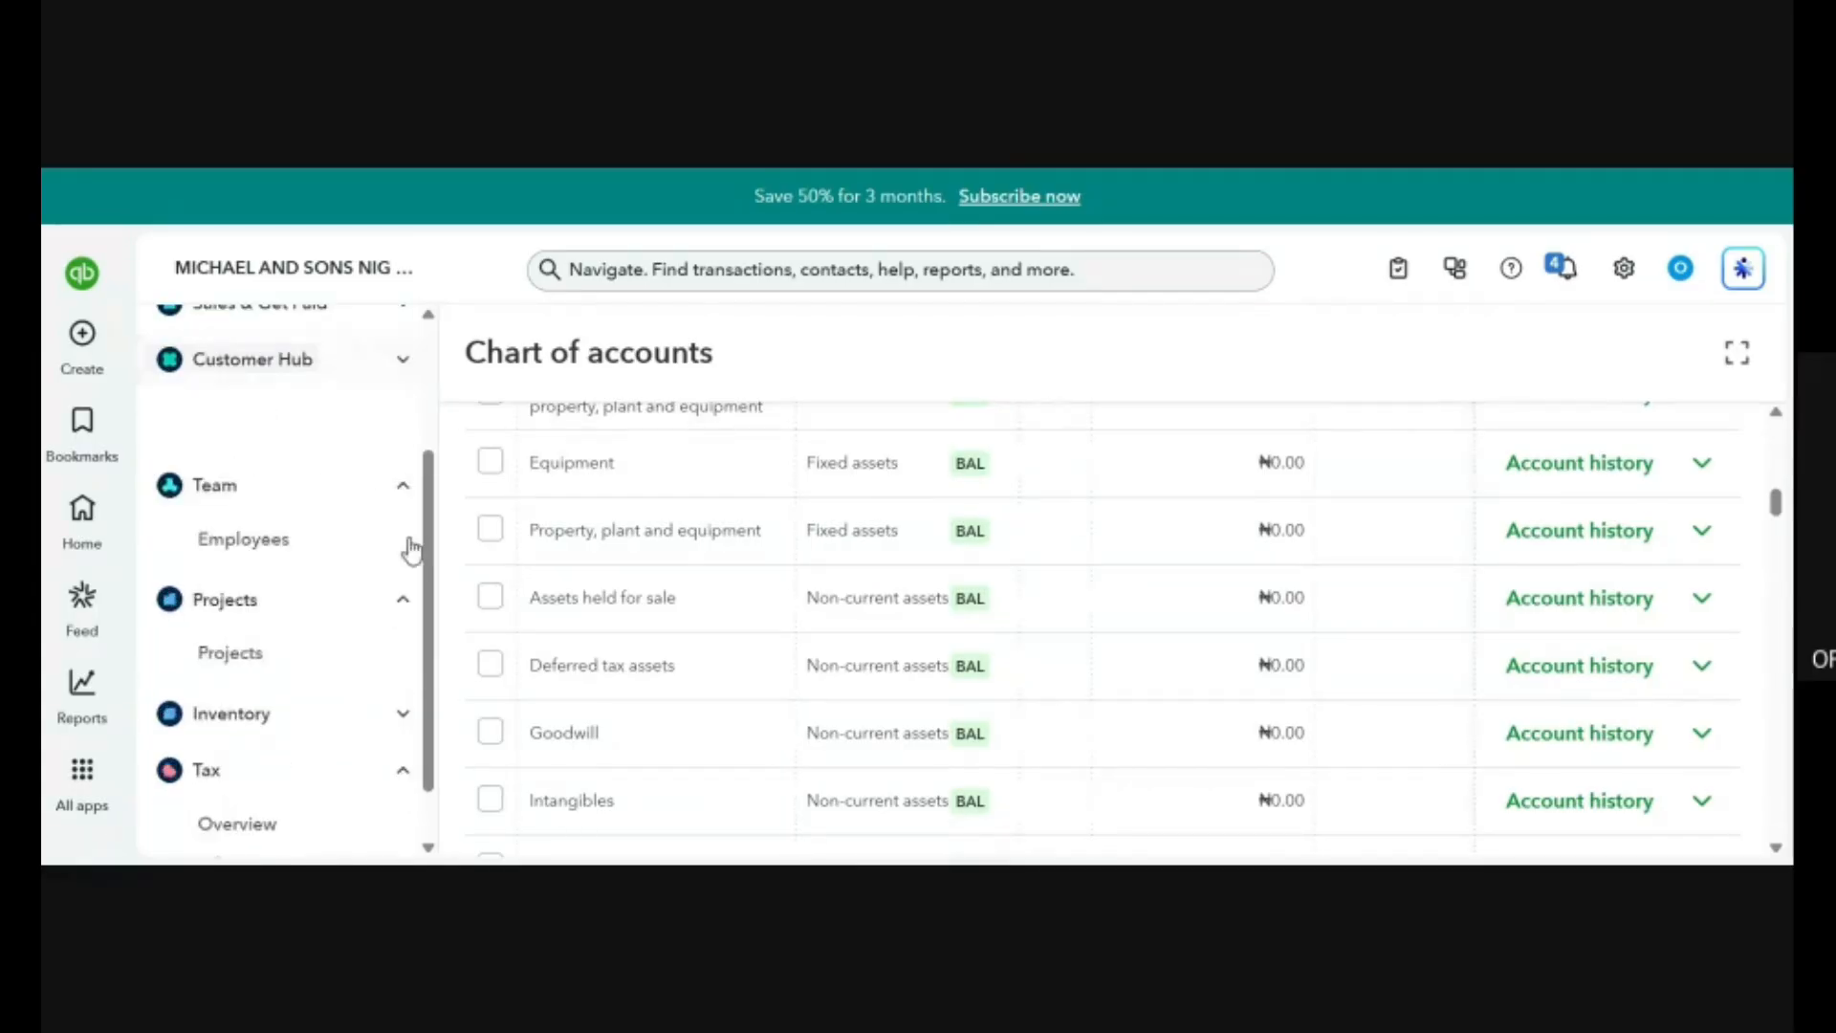
left_click(395, 421)
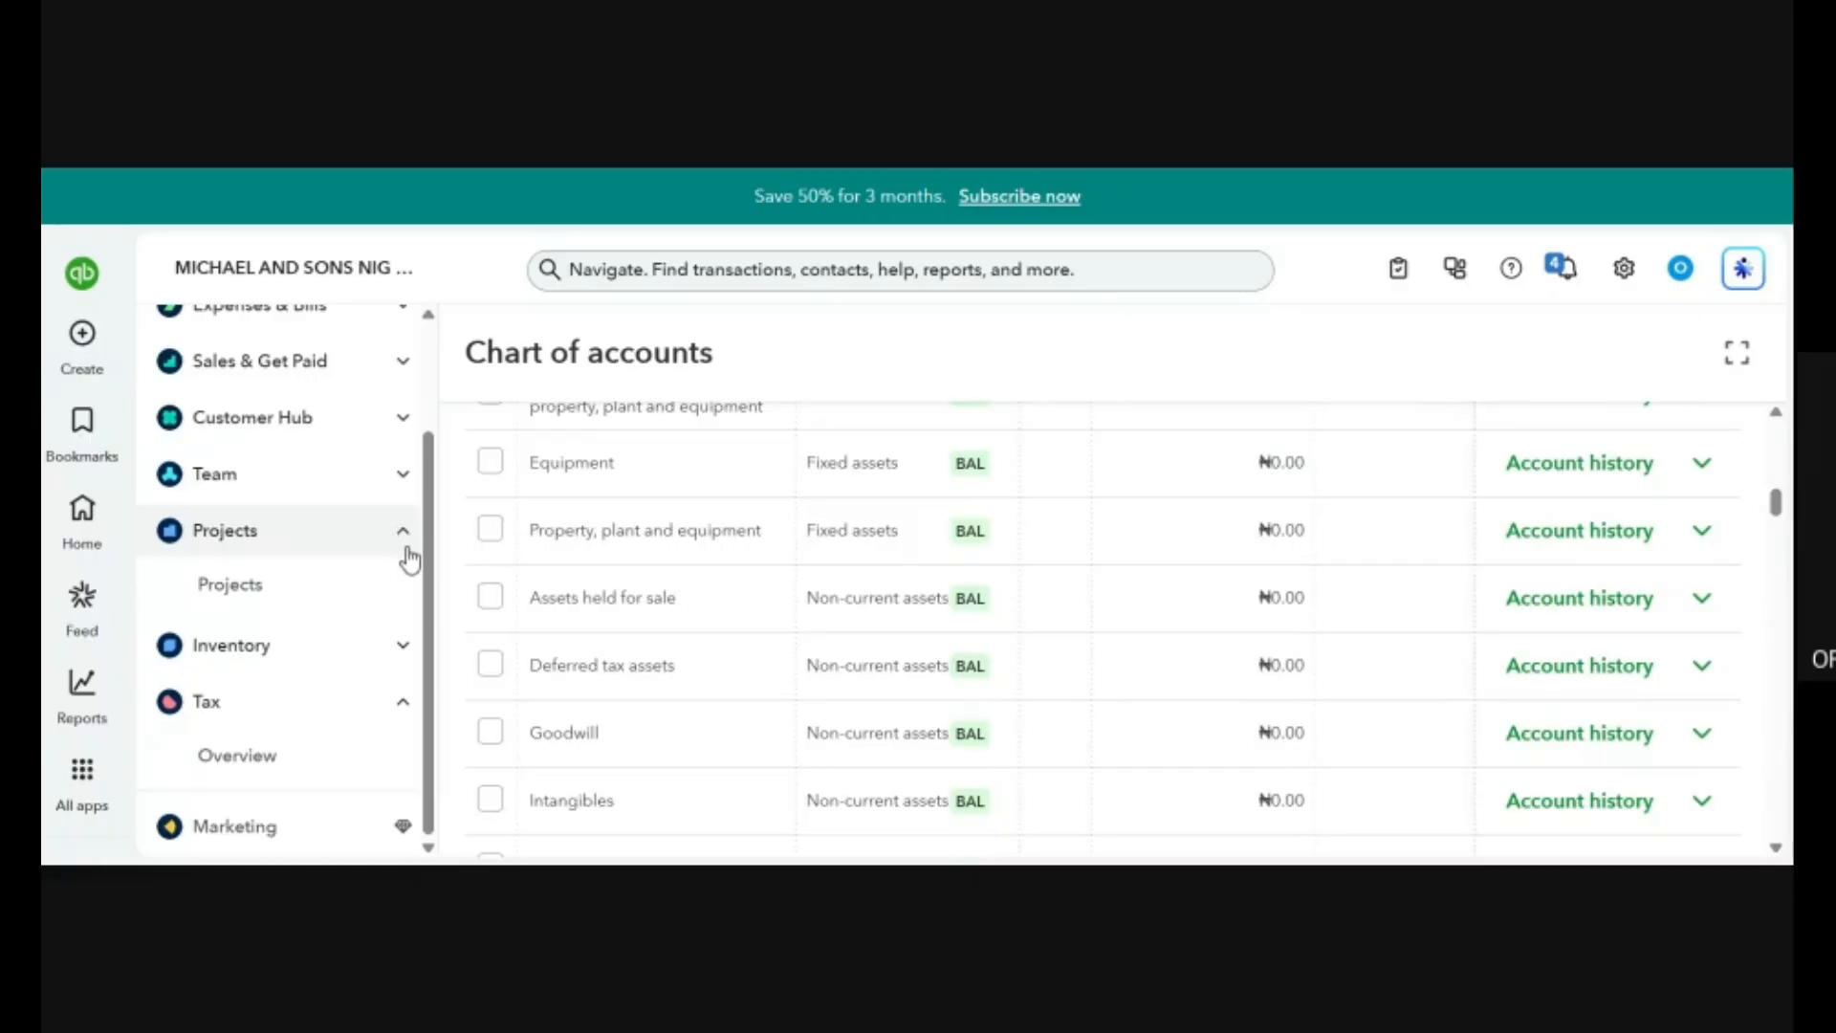
left_click(407, 553)
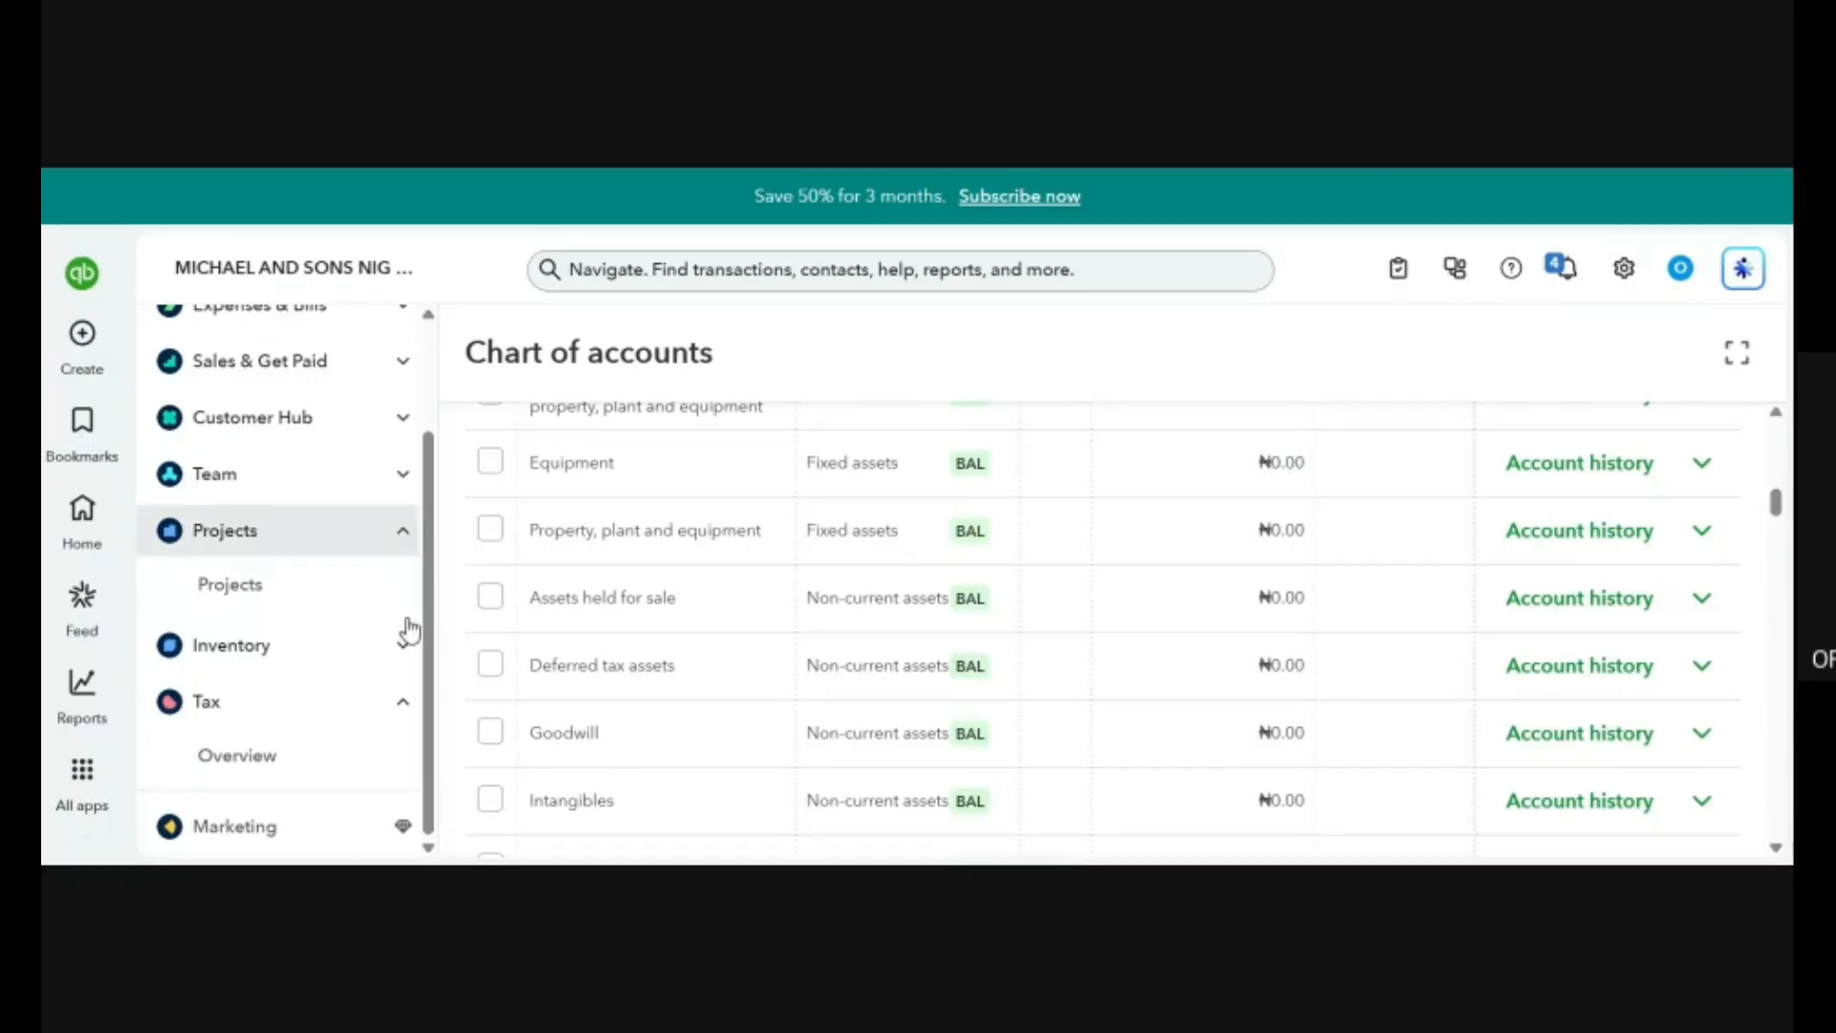
left_click(406, 708)
Open the standard reports and look over those listed under Favourites and Business overview.
mouse_move(67, 687)
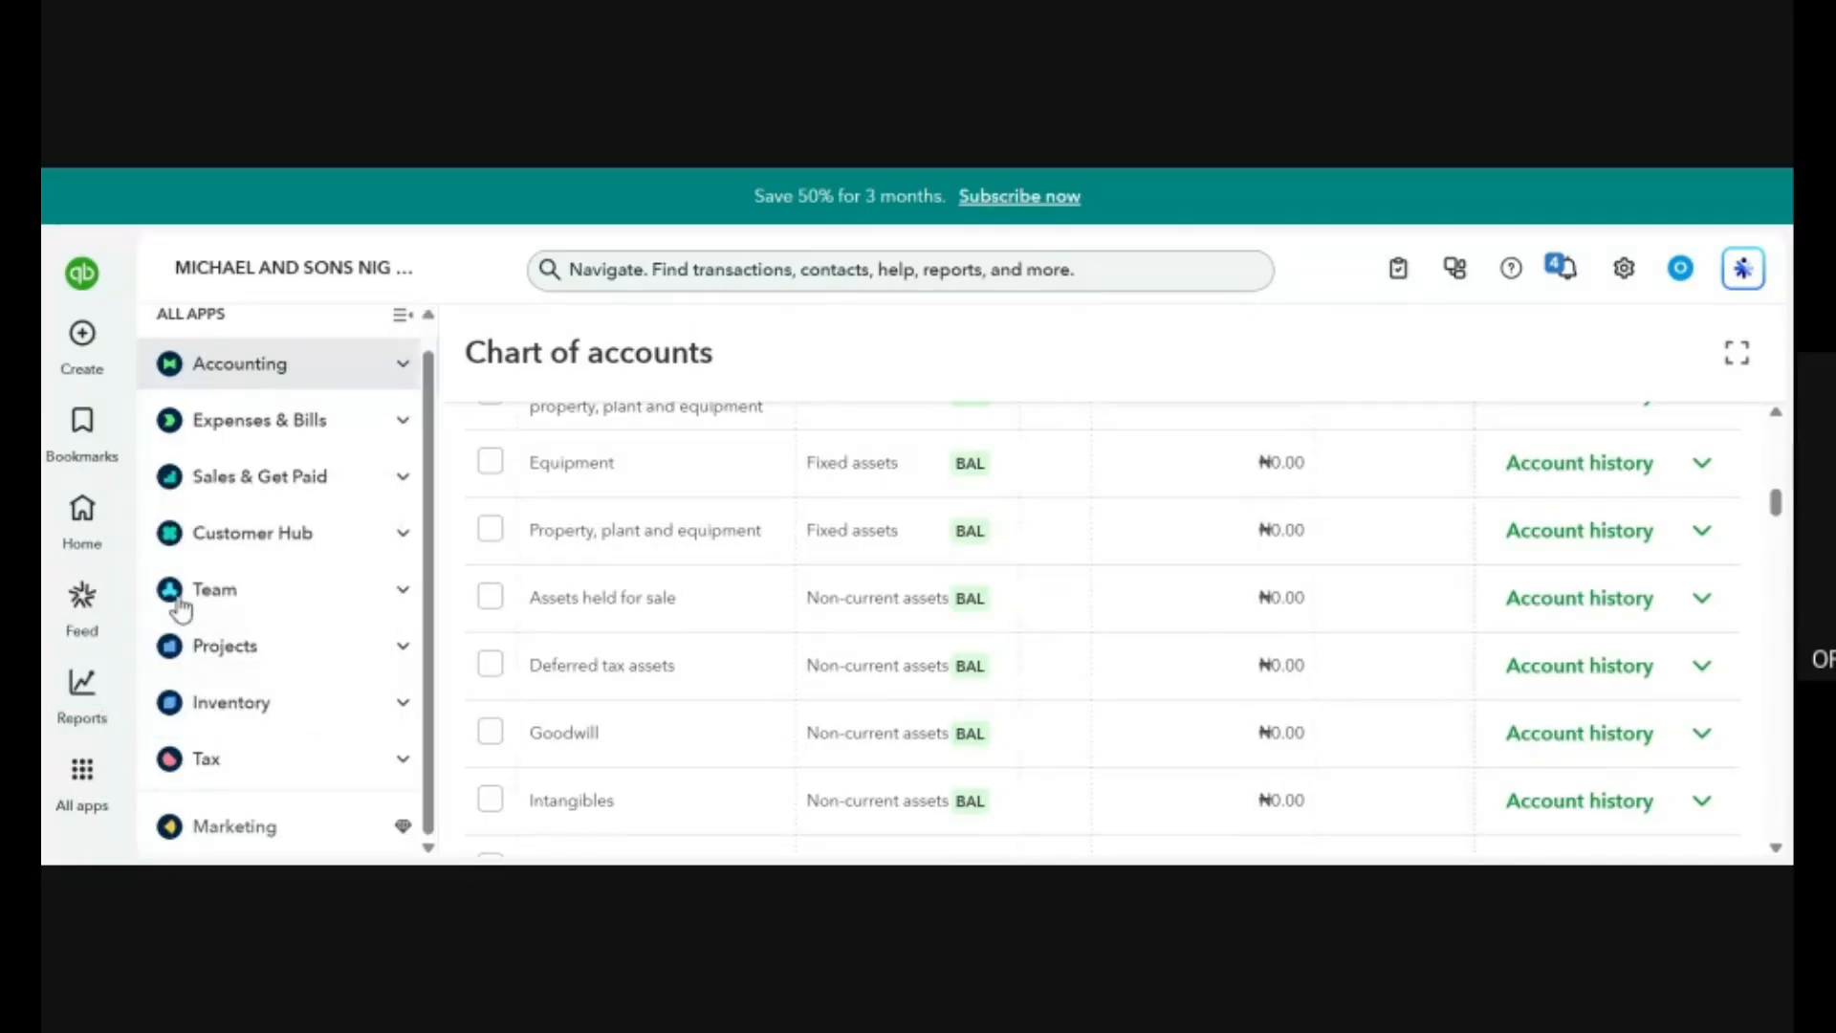
left_click(84, 691)
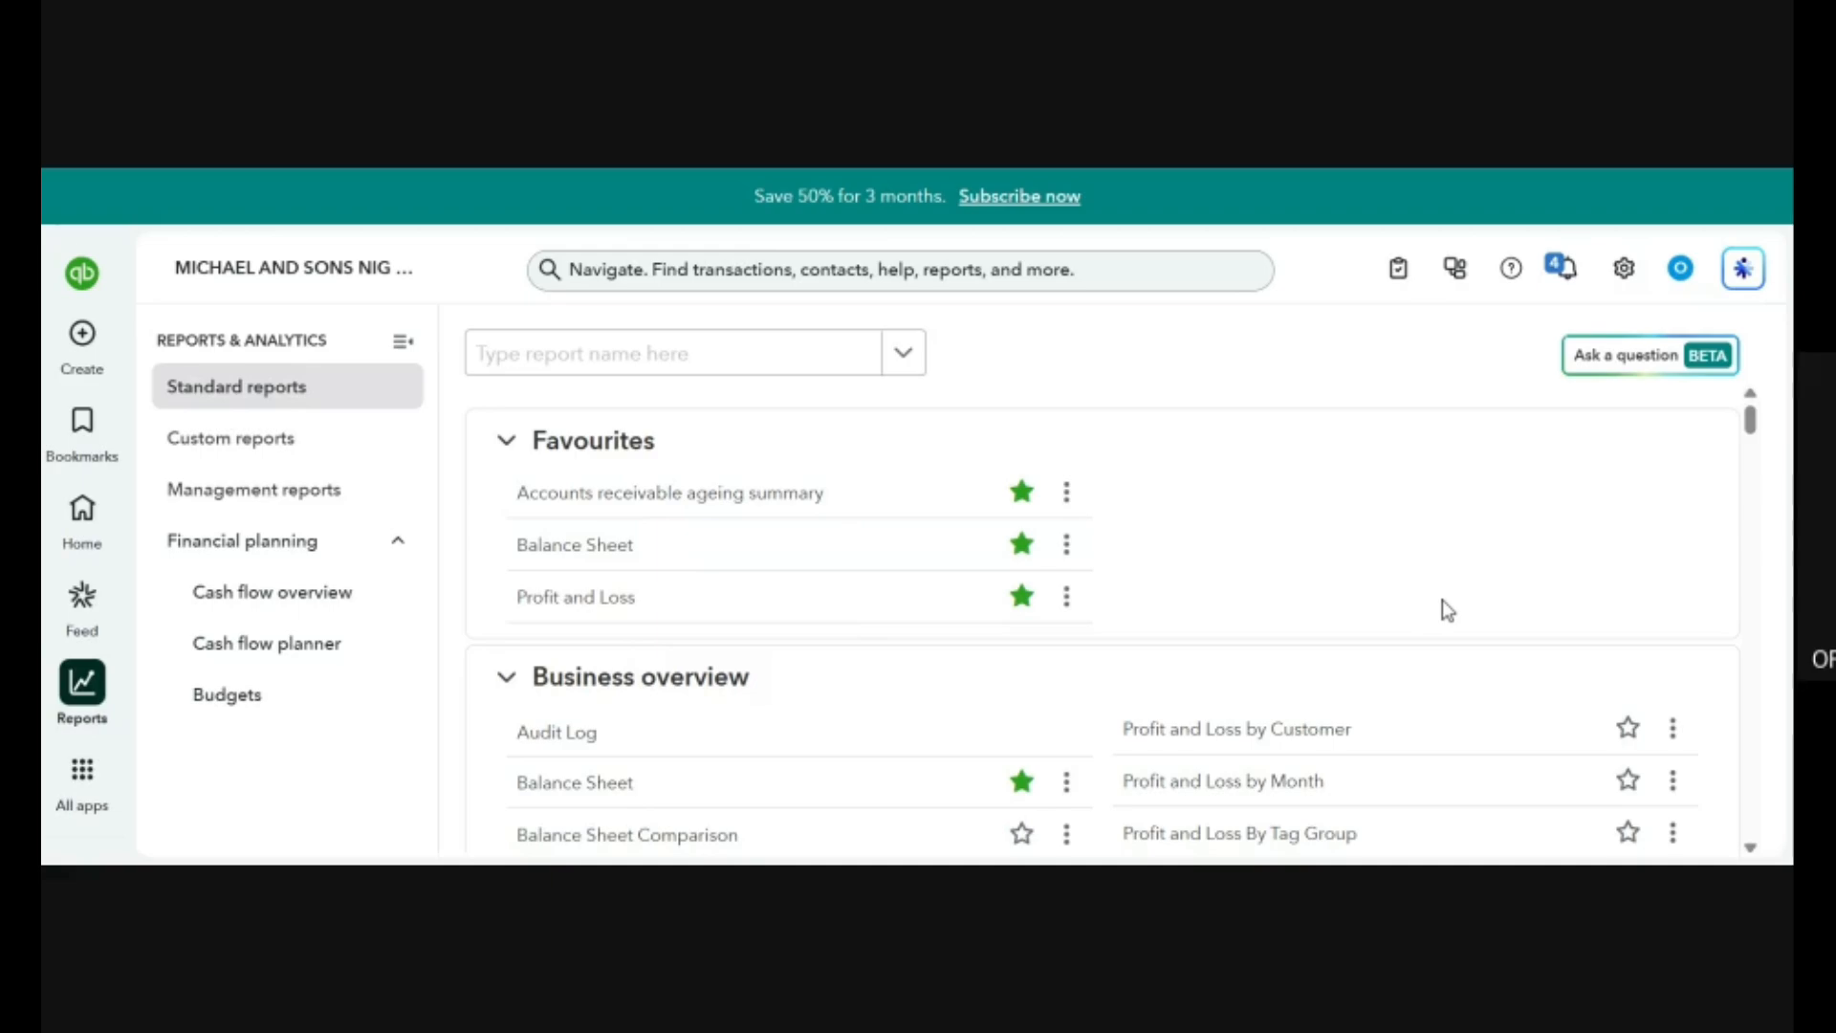
scroll(1381, 571, "down", 4)
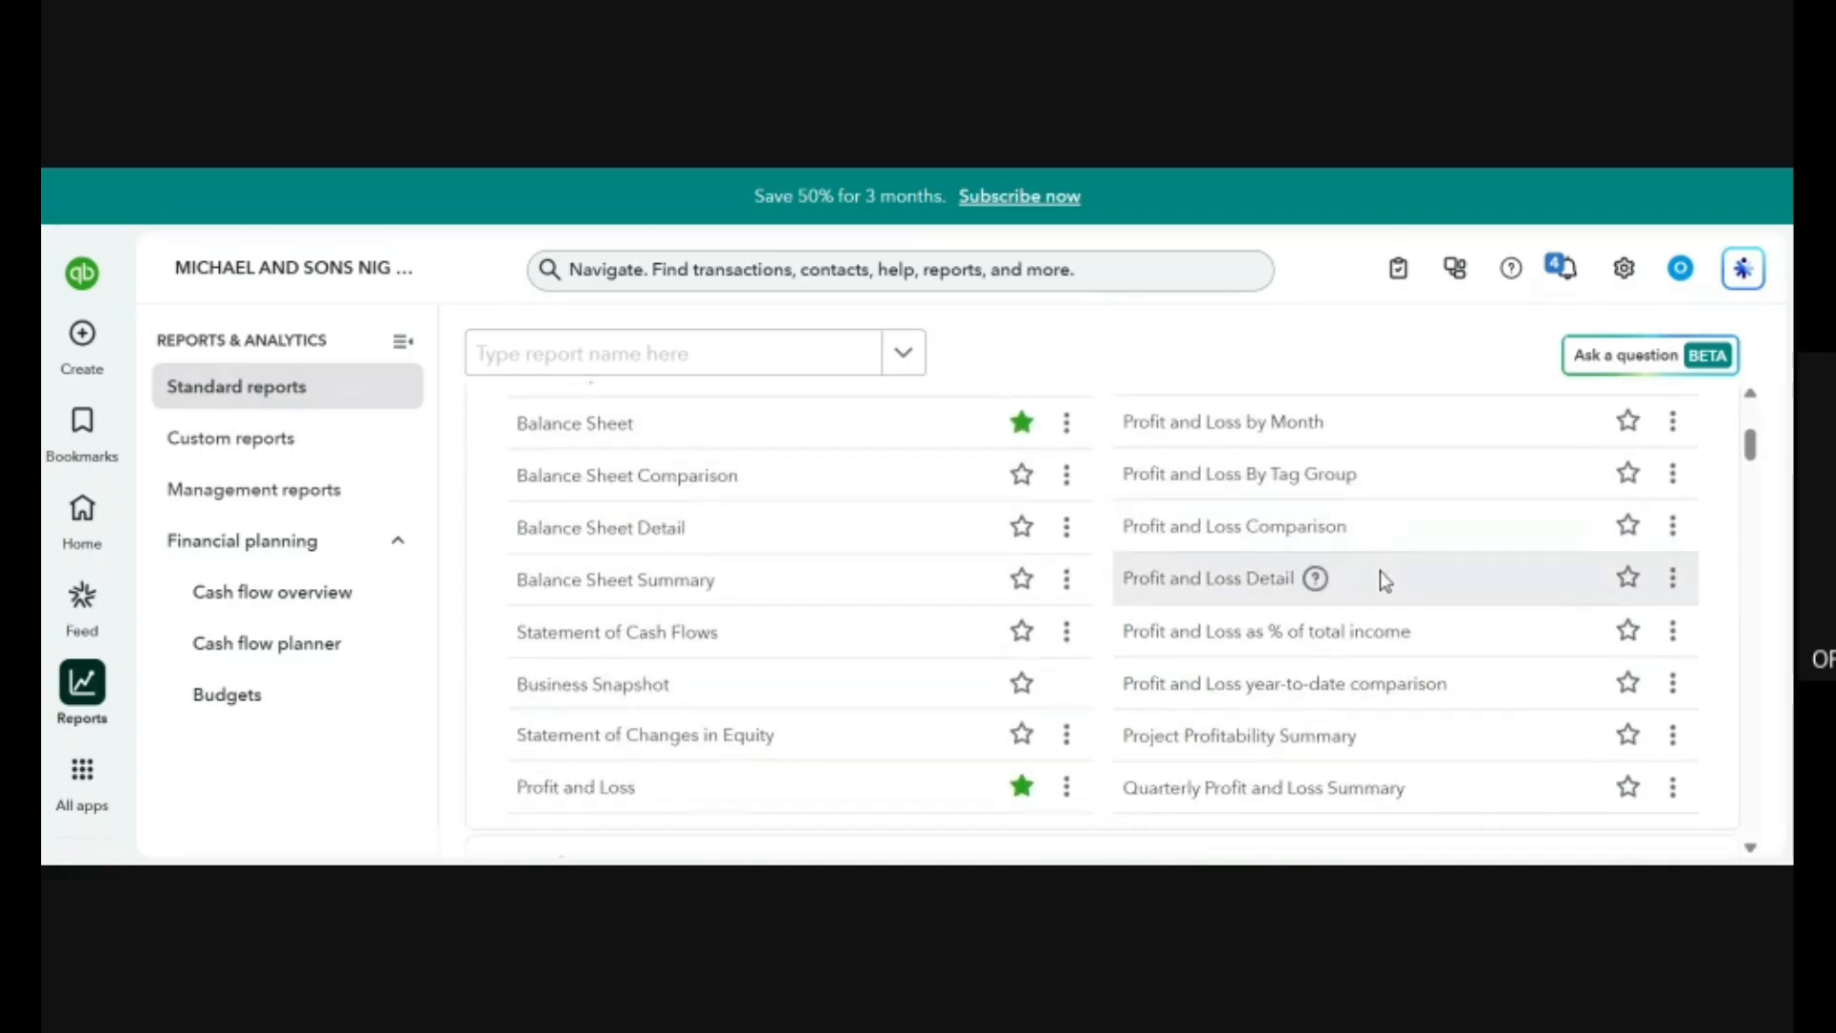
scroll(1380, 571, "up", 4)
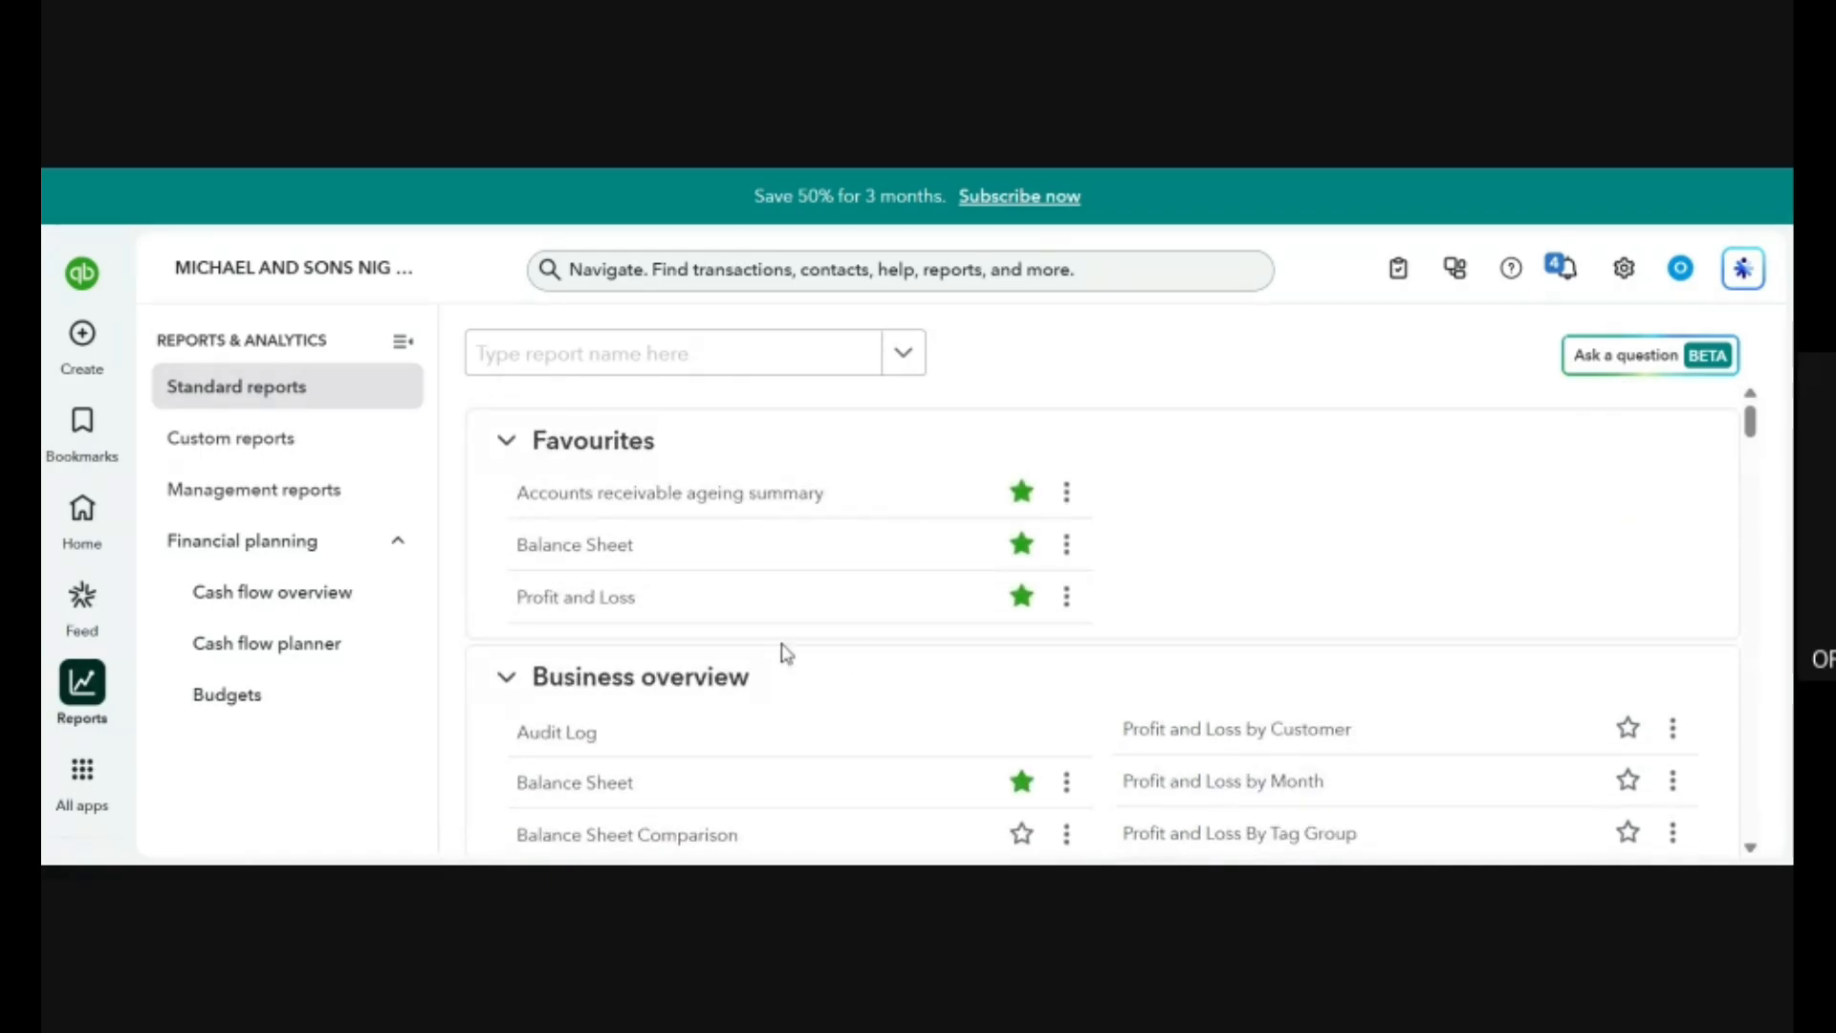
Open the Balance Sheet from the favourite reports and look through its assets and liabilities sections.
left_click(602, 545)
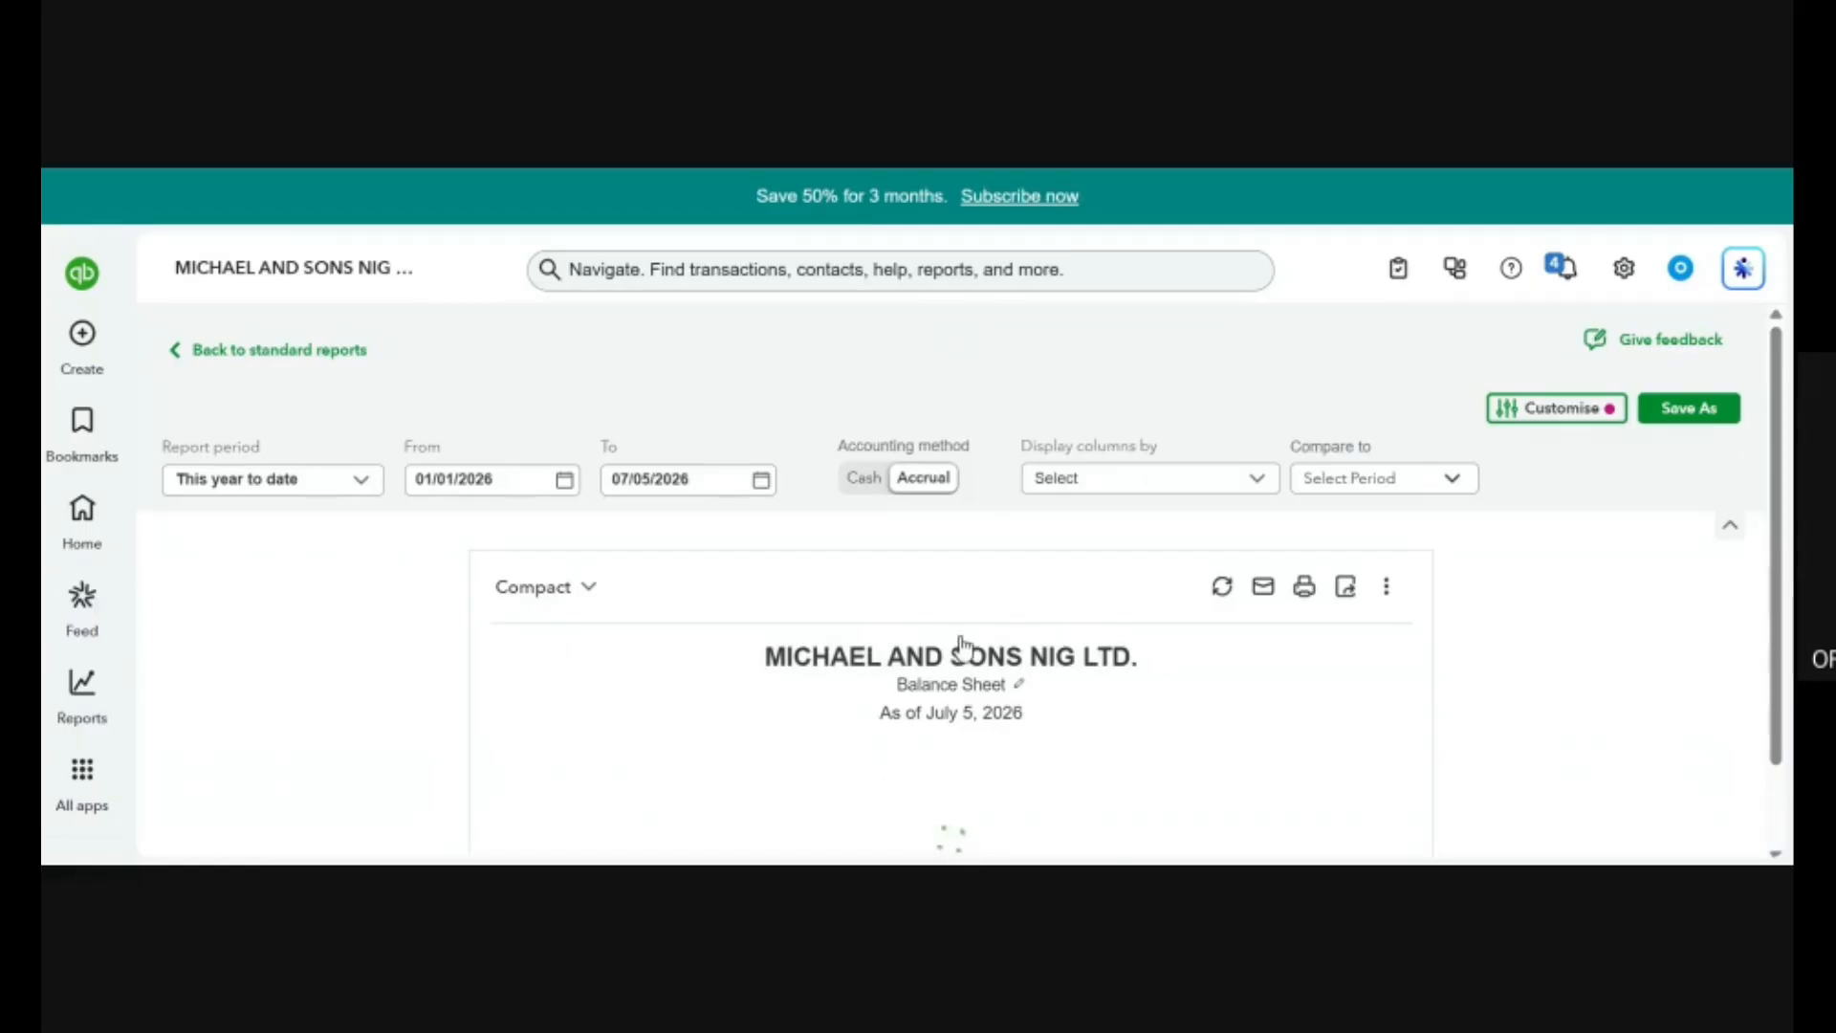
scroll(961, 646, "down", 1)
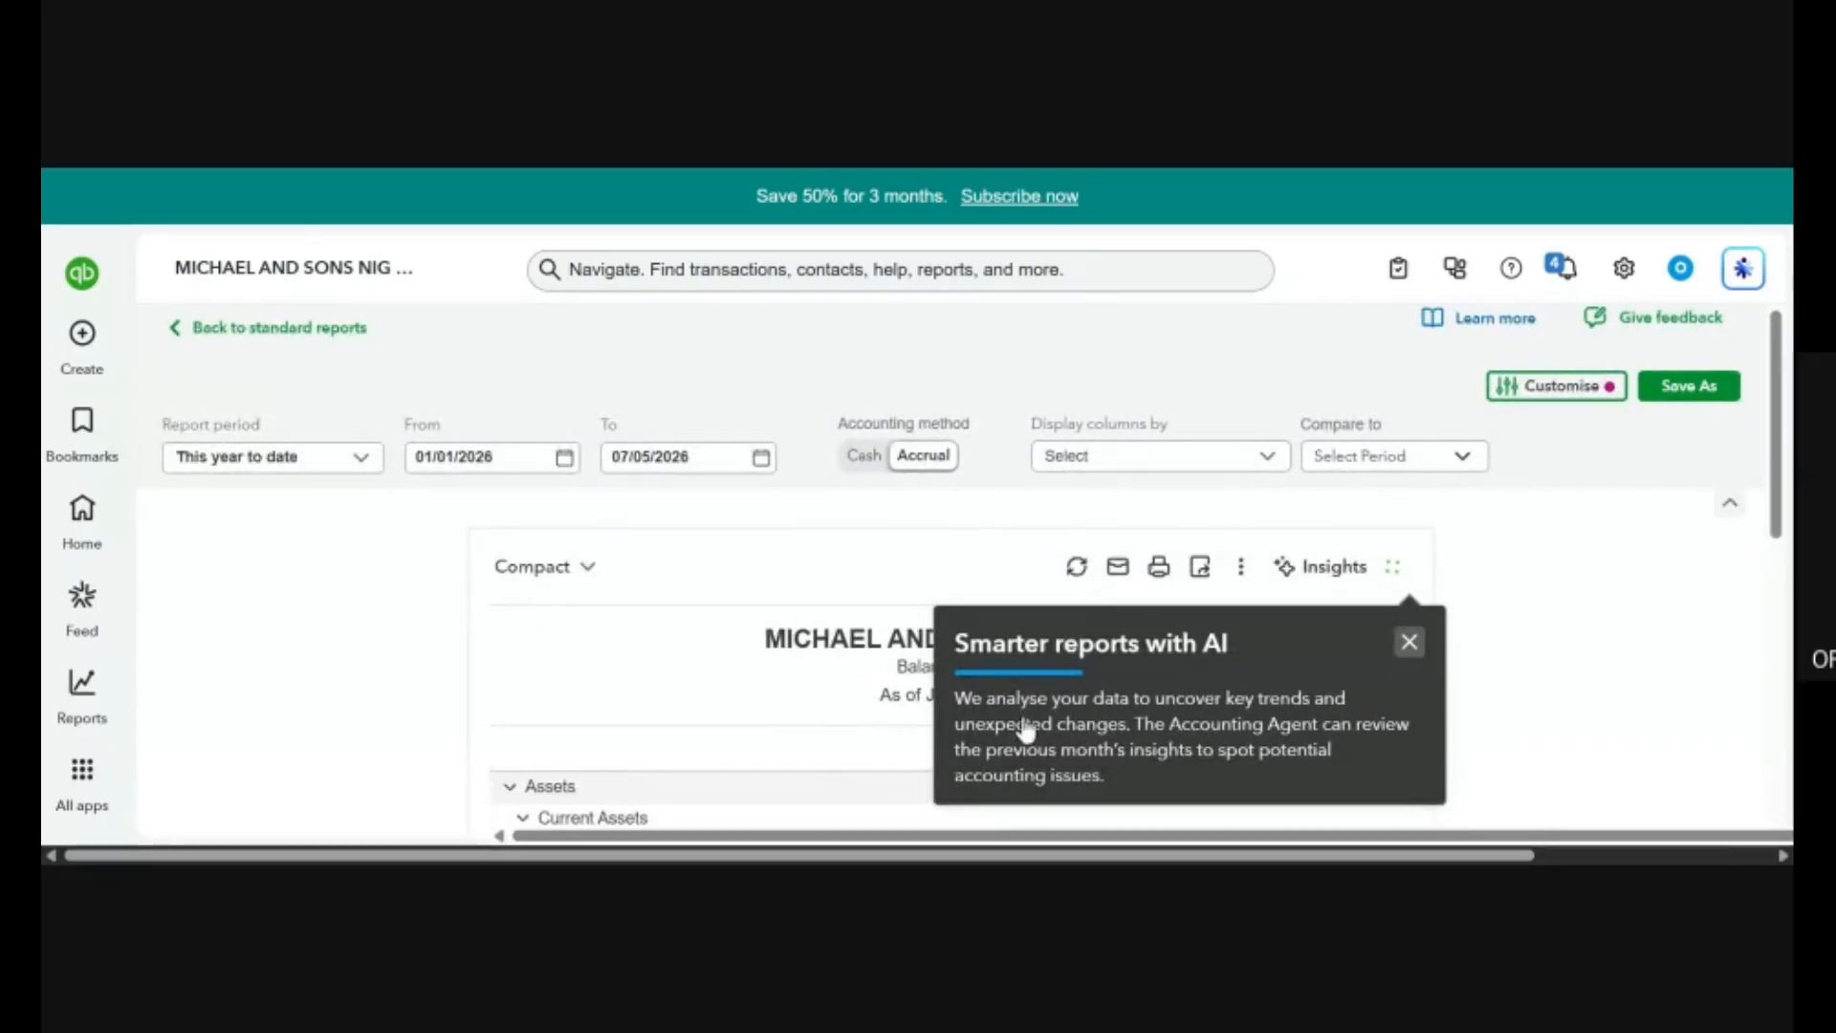
scroll(771, 653, "down", 5)
scroll(772, 650, "down", 2)
scroll(772, 649, "up", 2)
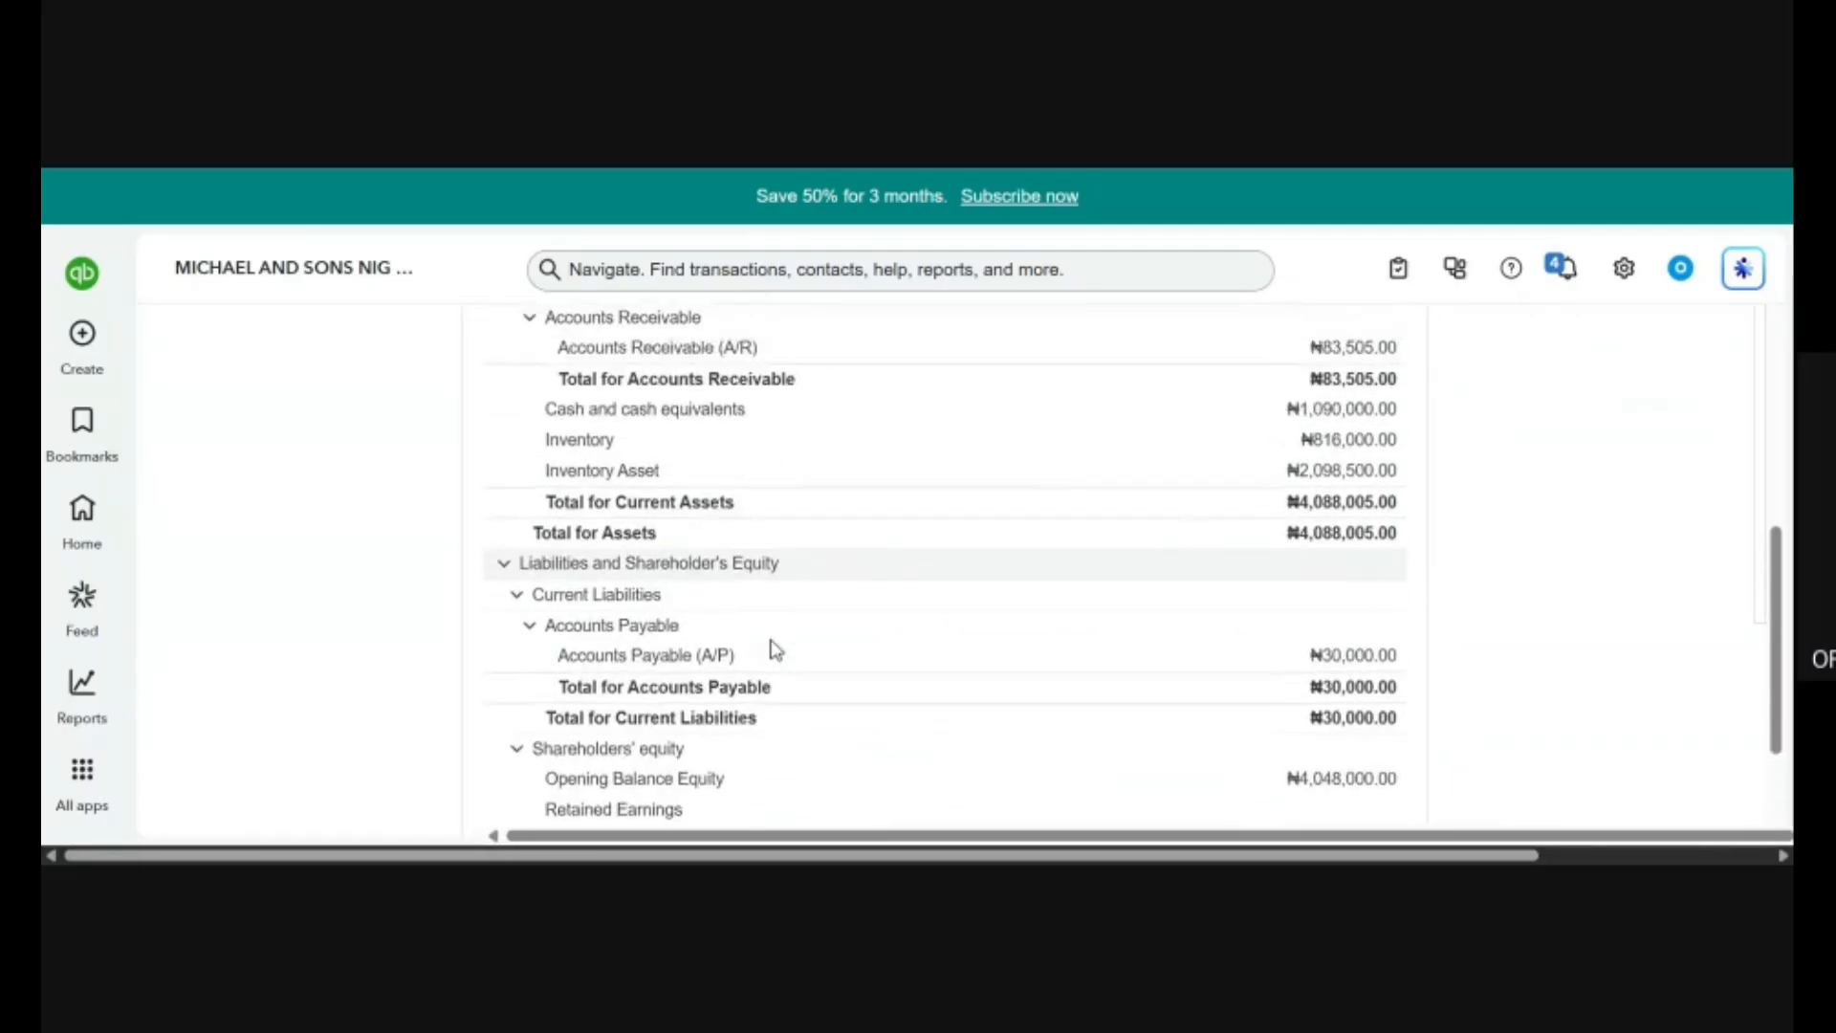
scroll(773, 650, "up", 2)
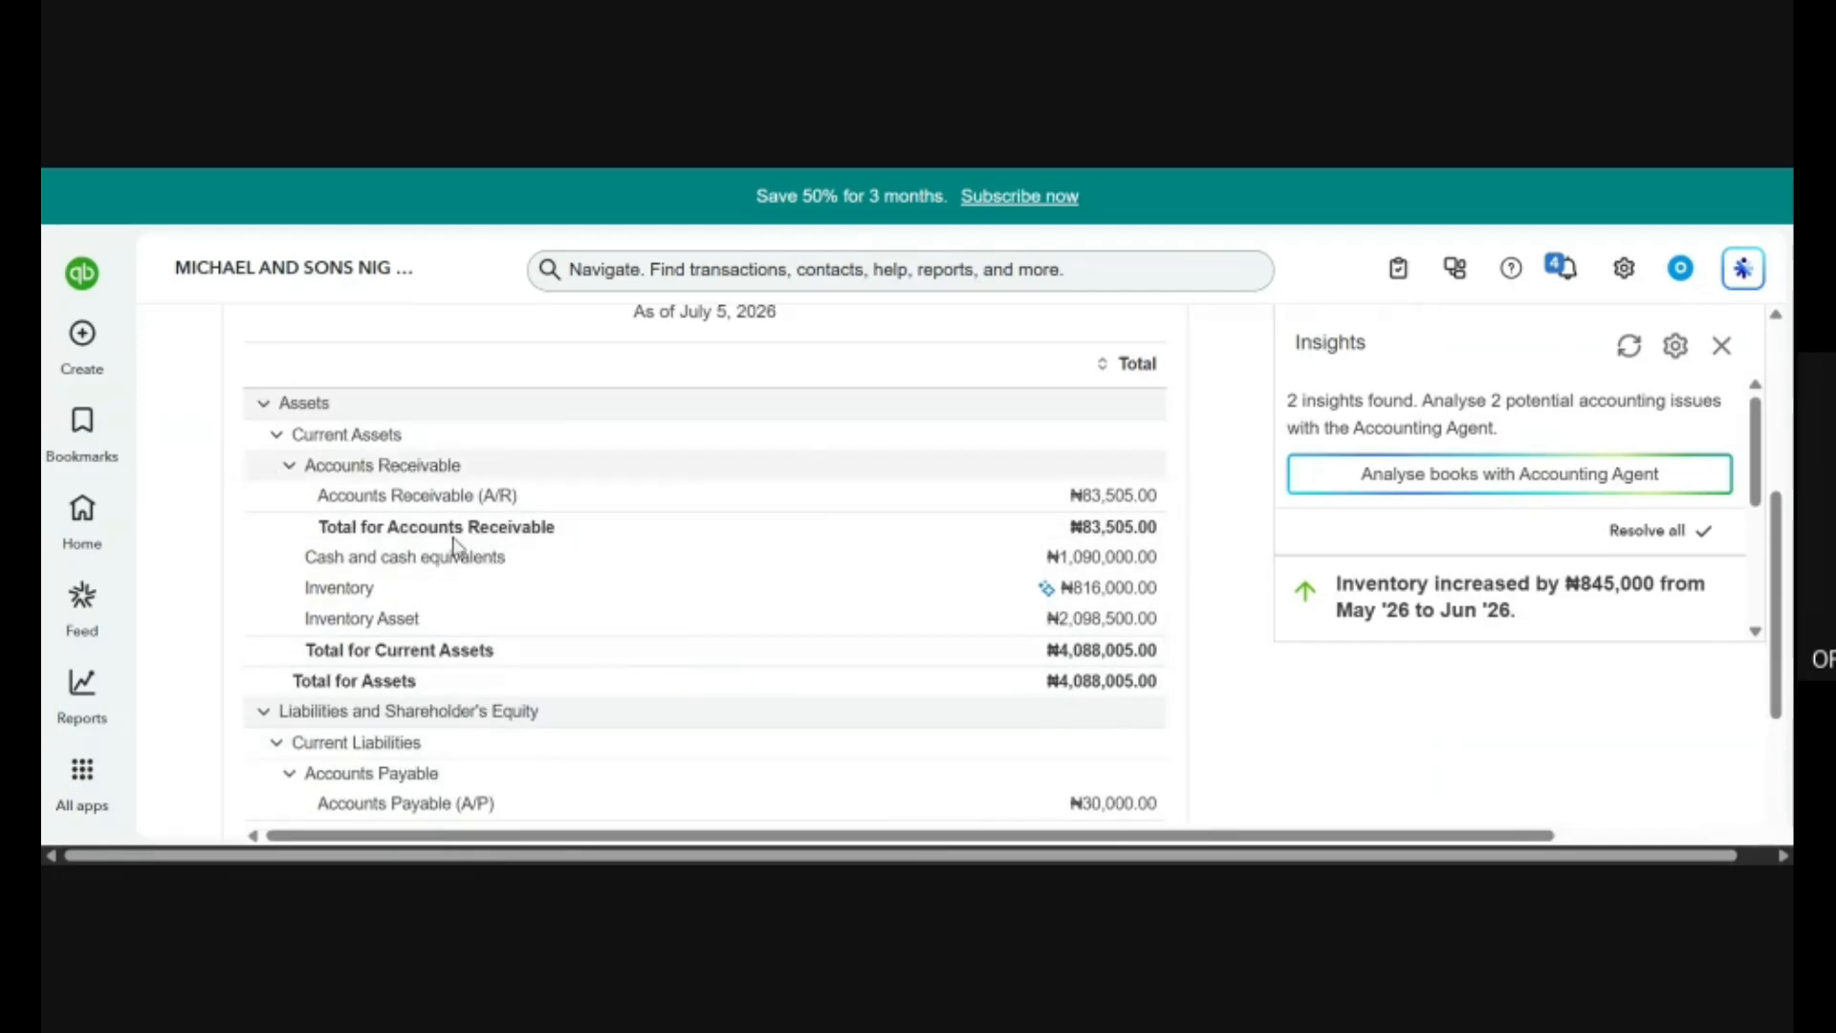
scroll(413, 617, "up", 2)
scroll(409, 615, "down", 2)
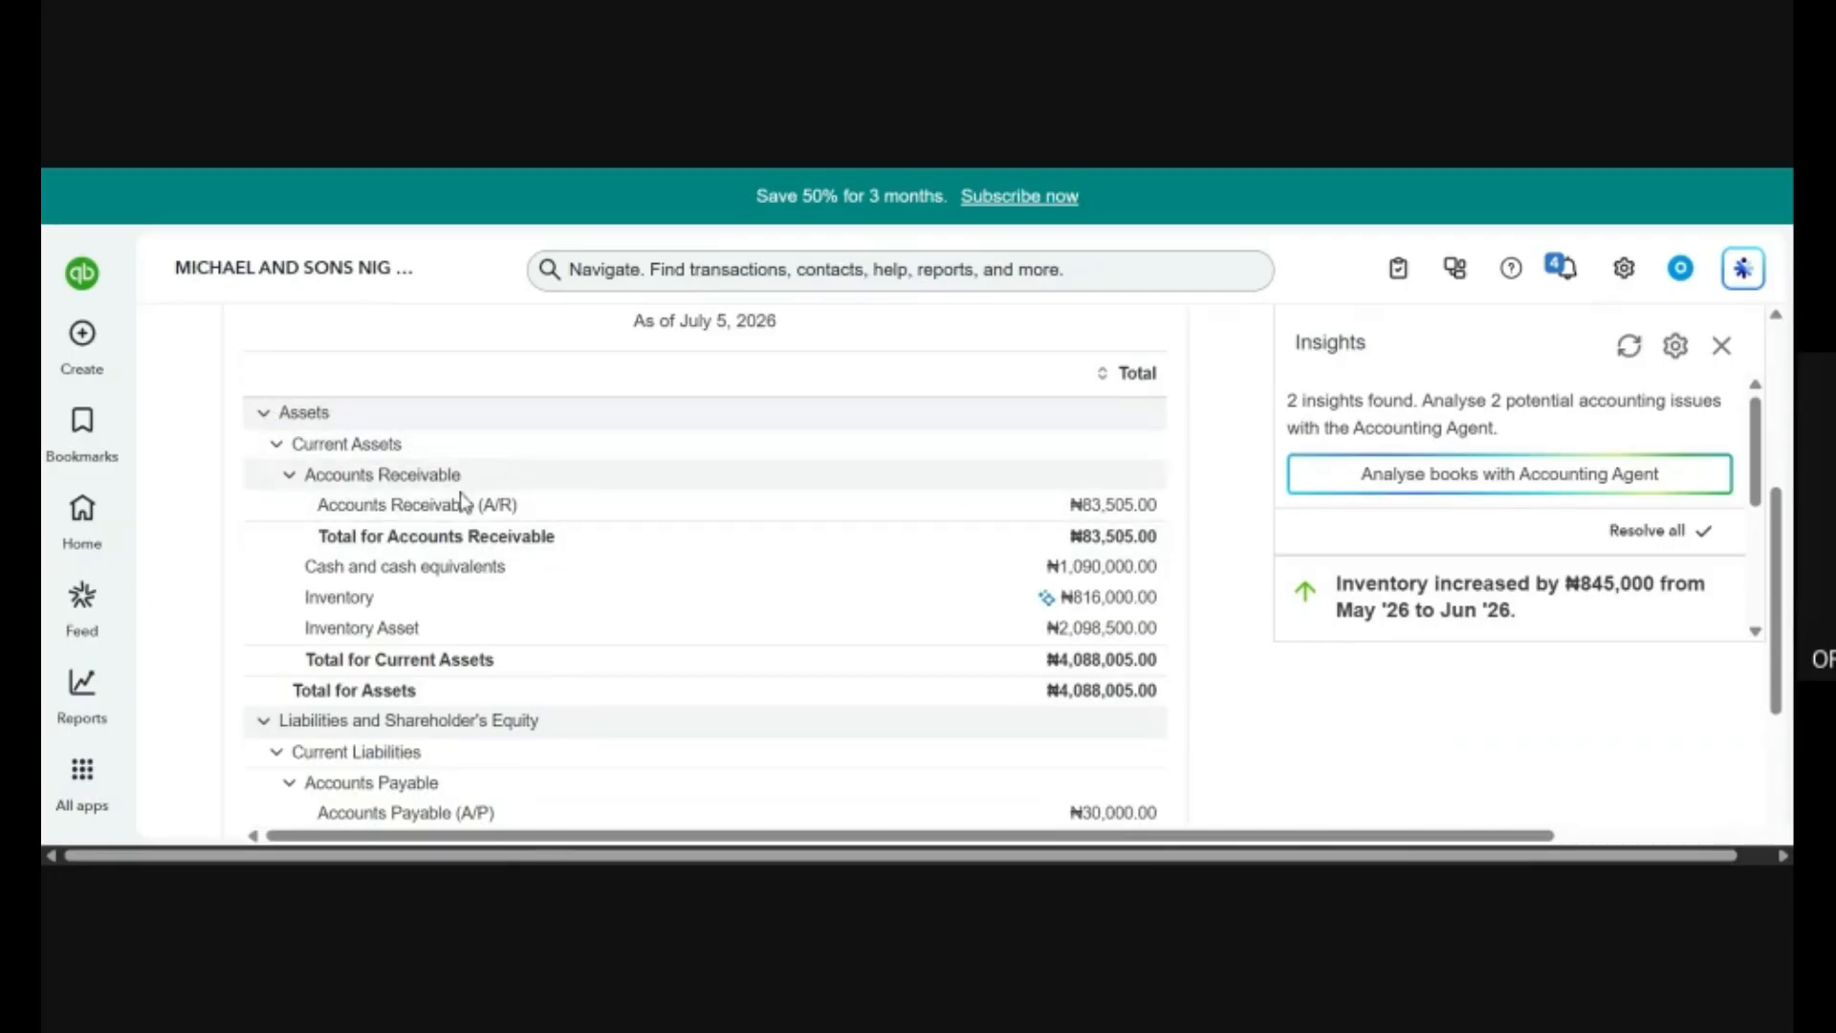
Examine the Balance Sheet's total assets against its total liabilities and shareholder's equity, along with the report date and Insights.
scroll(840, 709, "down", 2)
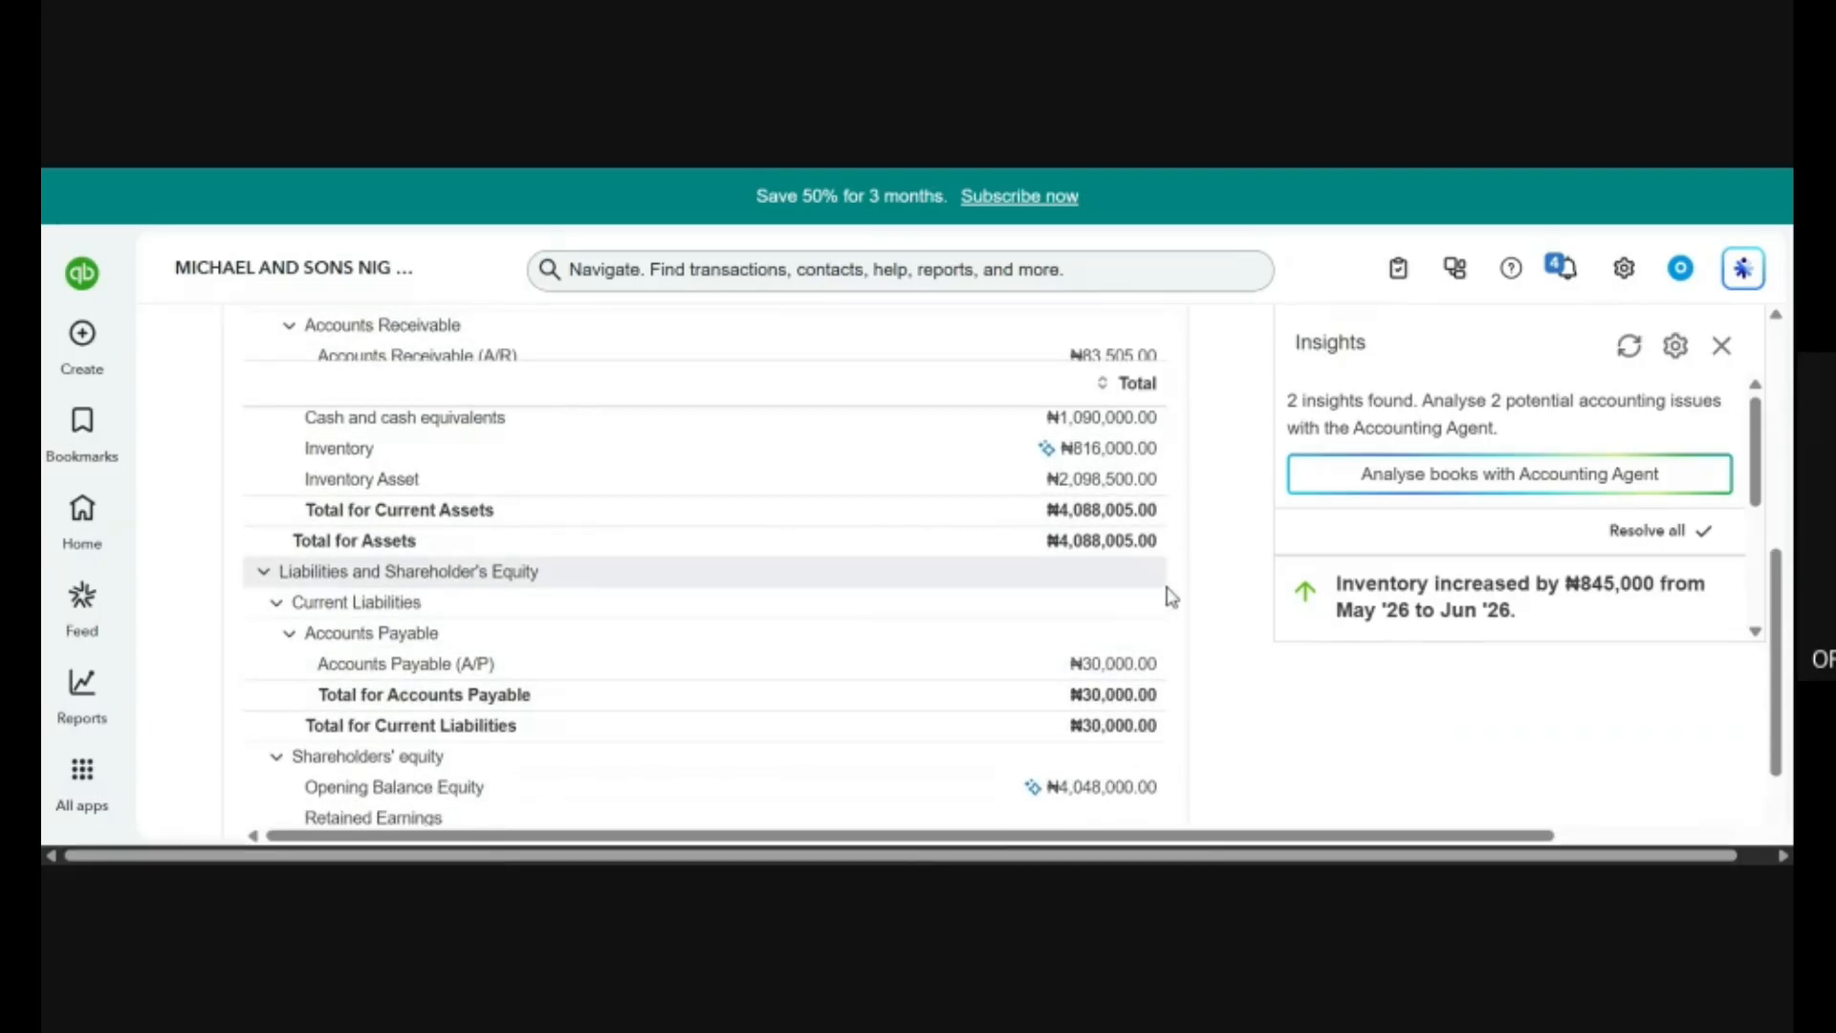
scroll(913, 564, "up", 1)
scroll(914, 564, "down", 2)
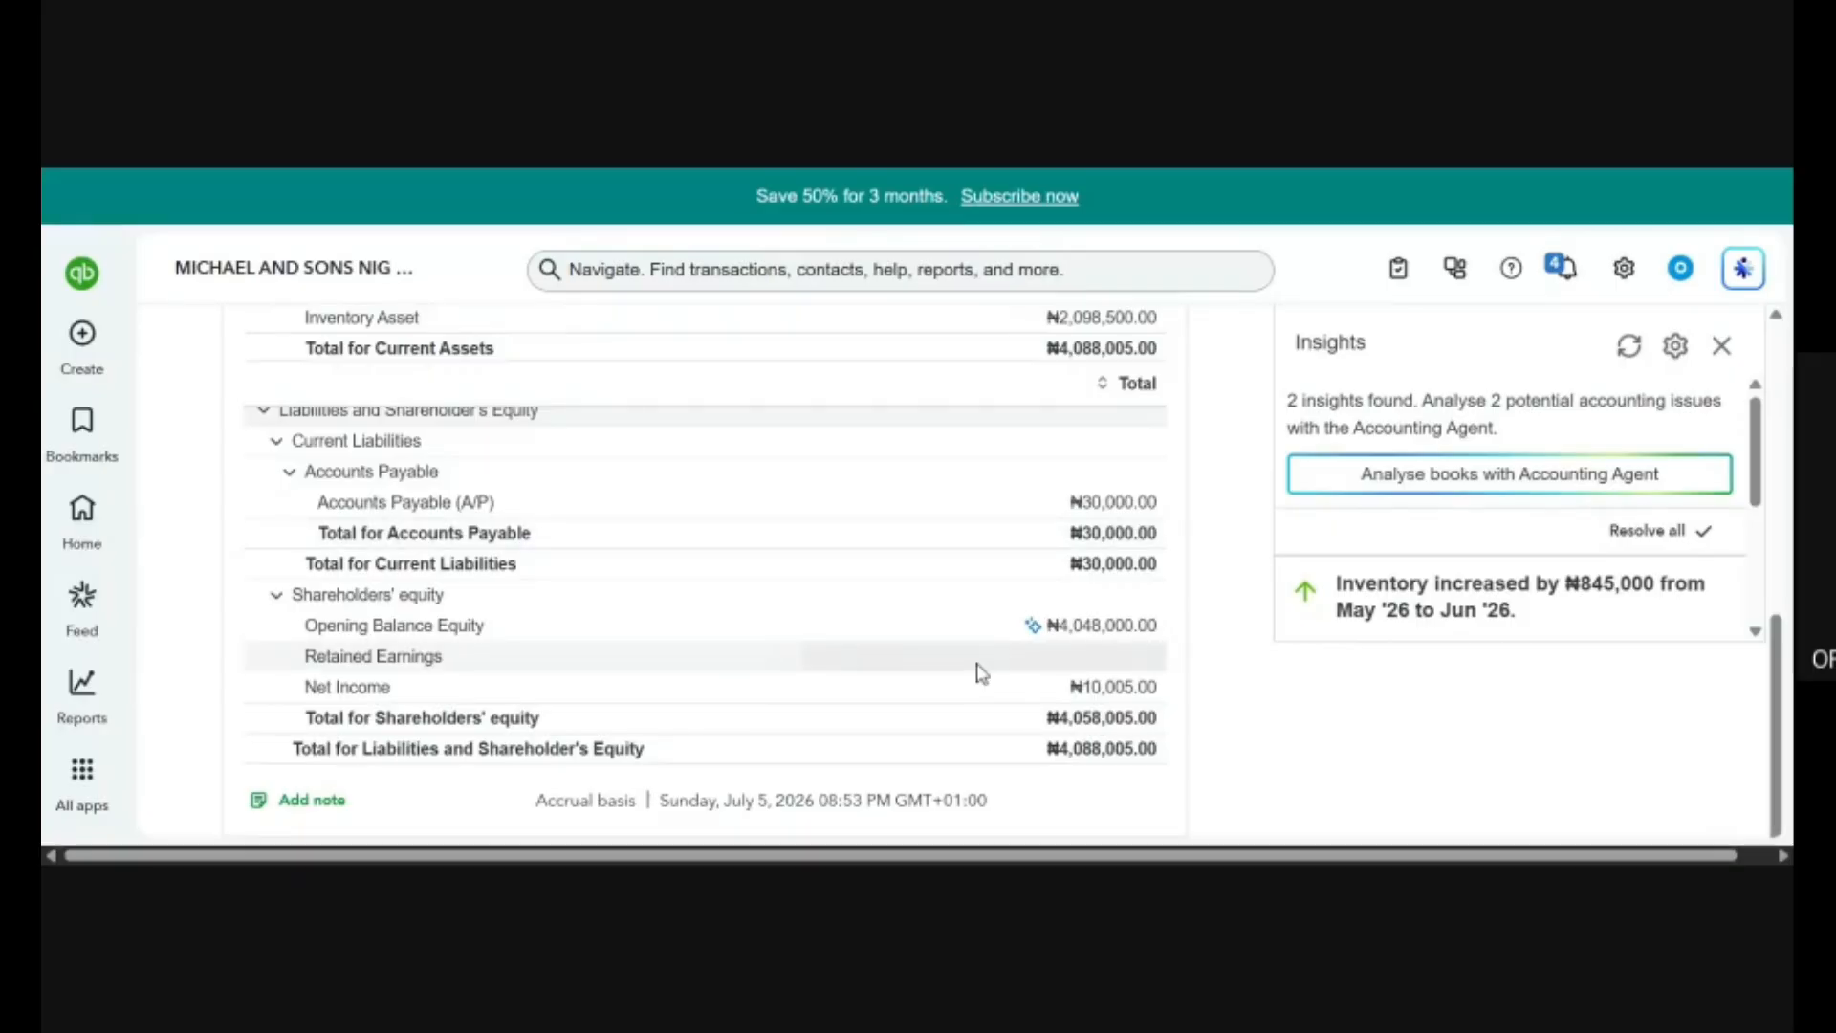
scroll(705, 564, "up", 3)
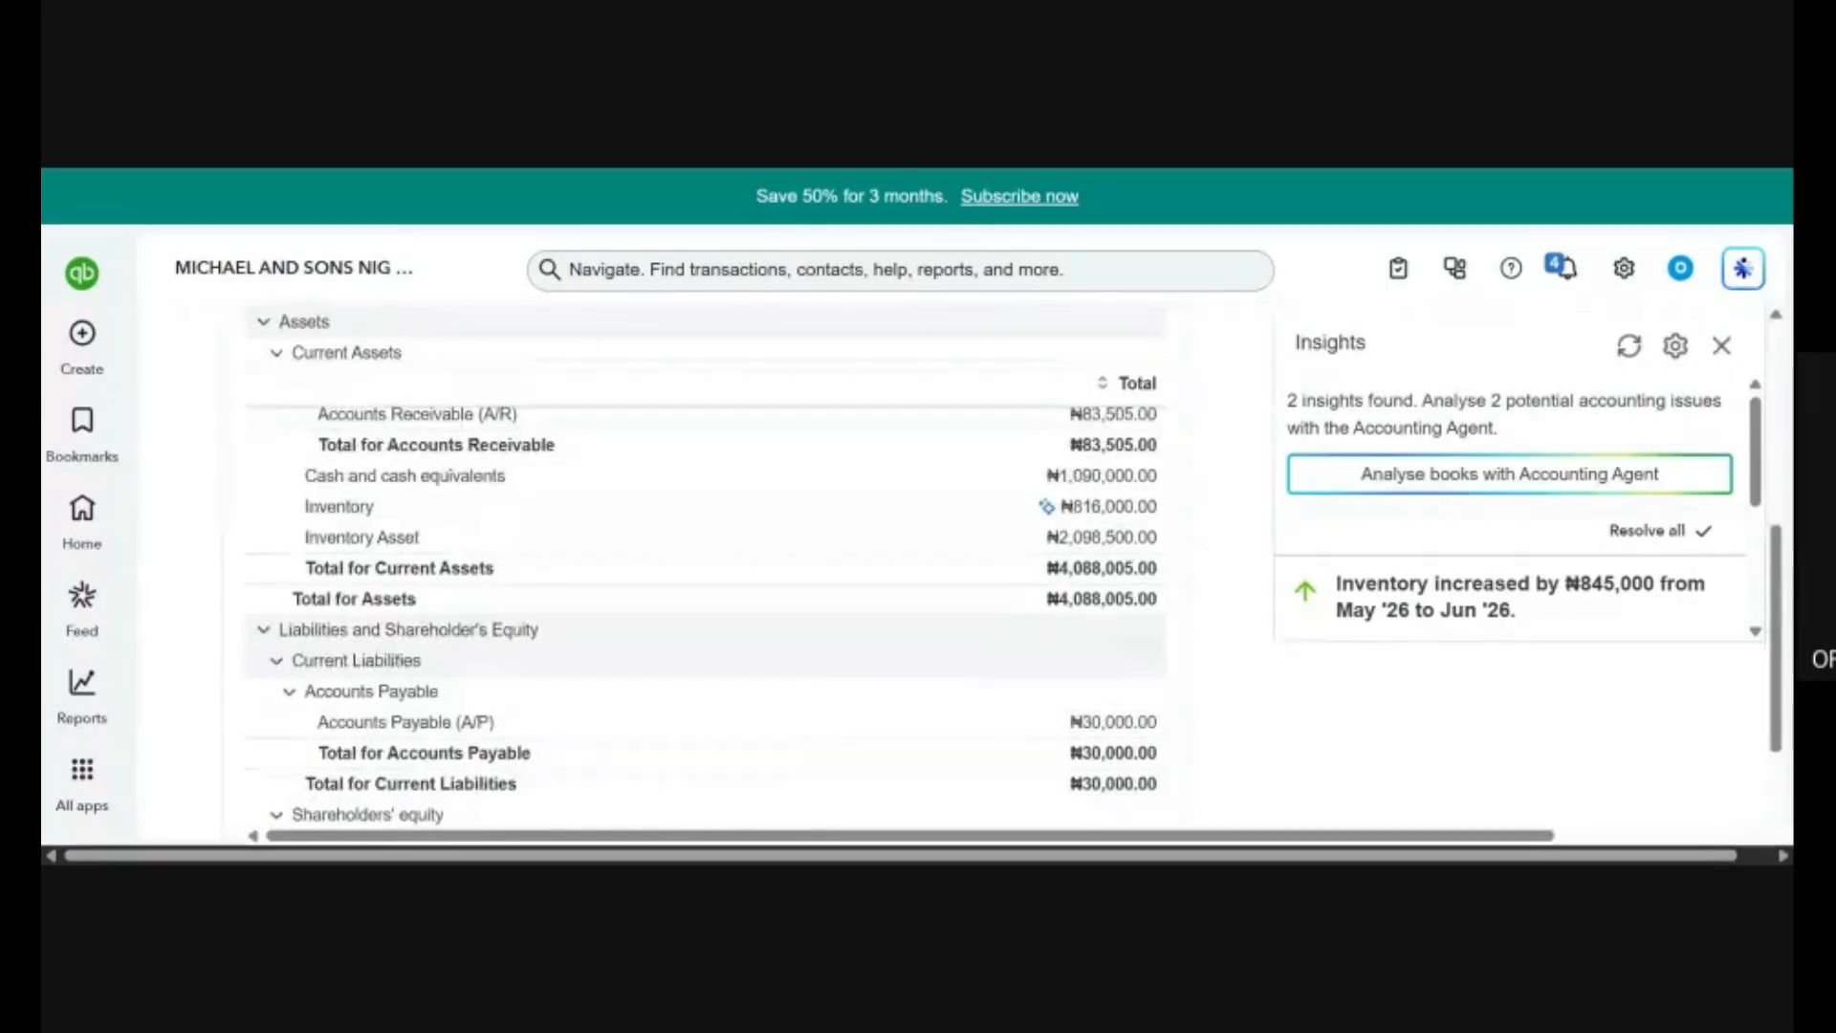
scroll(975, 668, "up", 3)
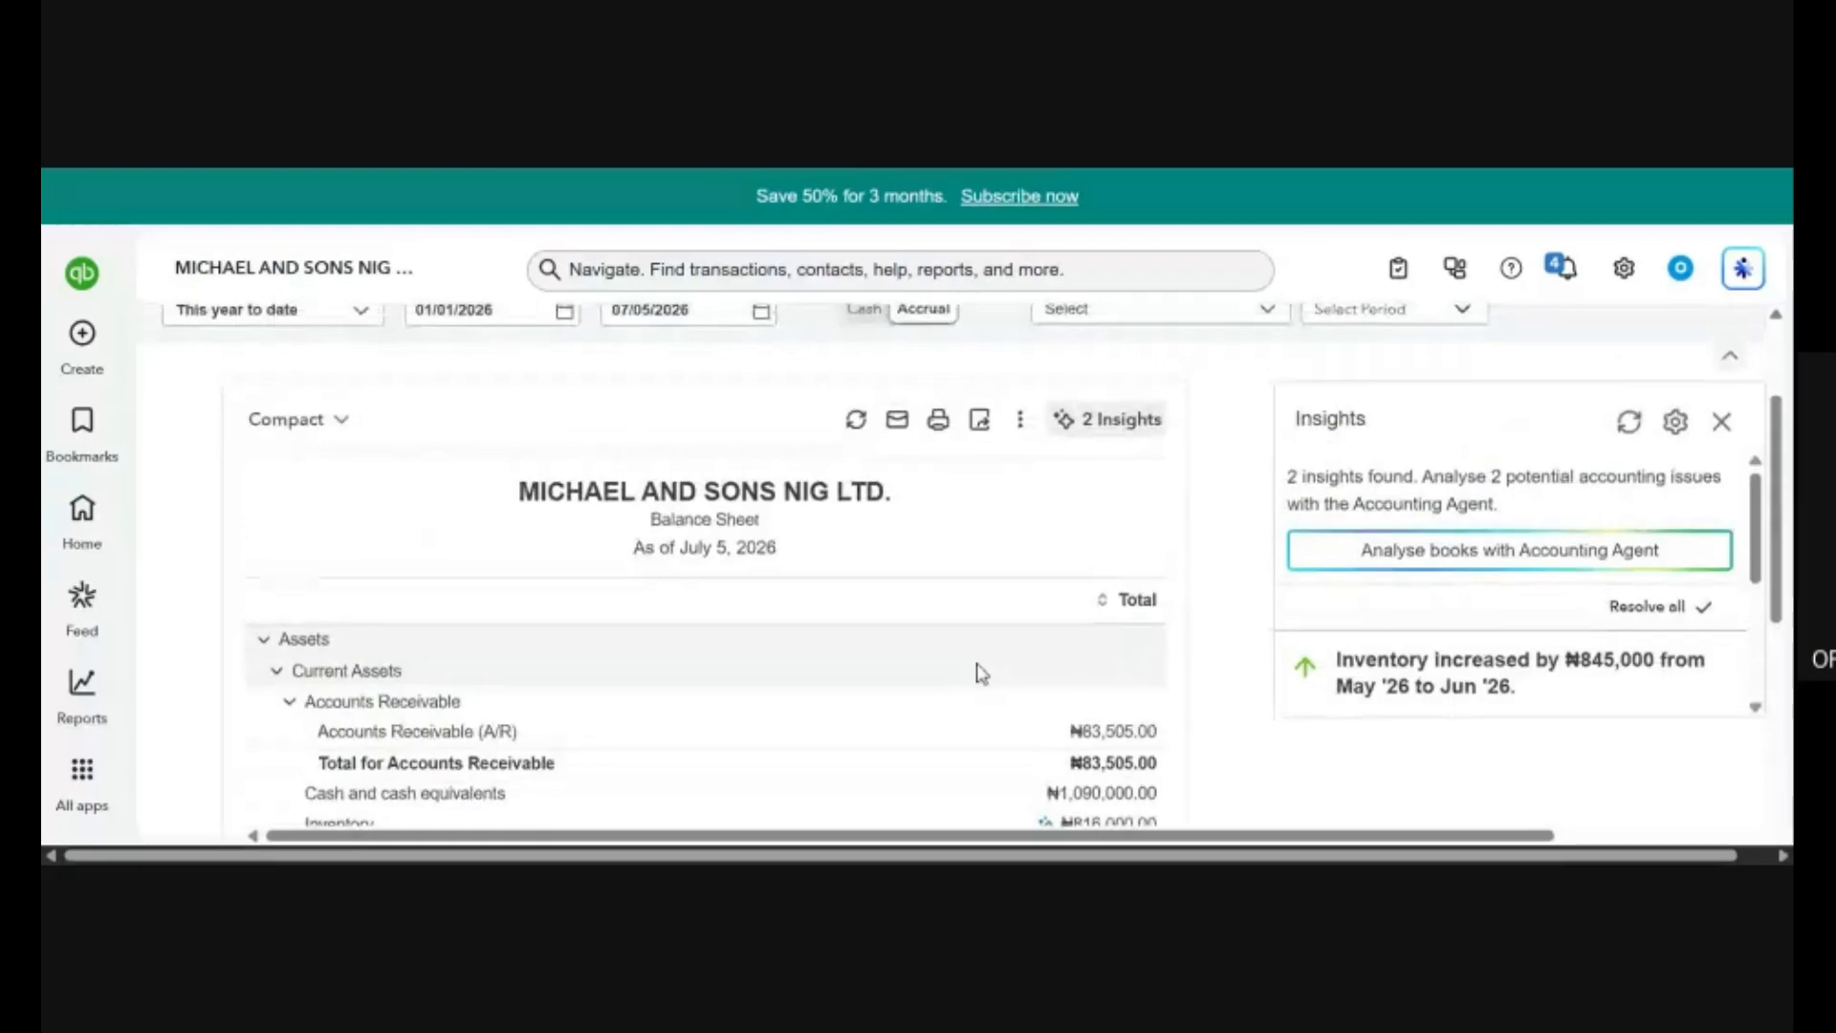
scroll(980, 673, "down", 1)
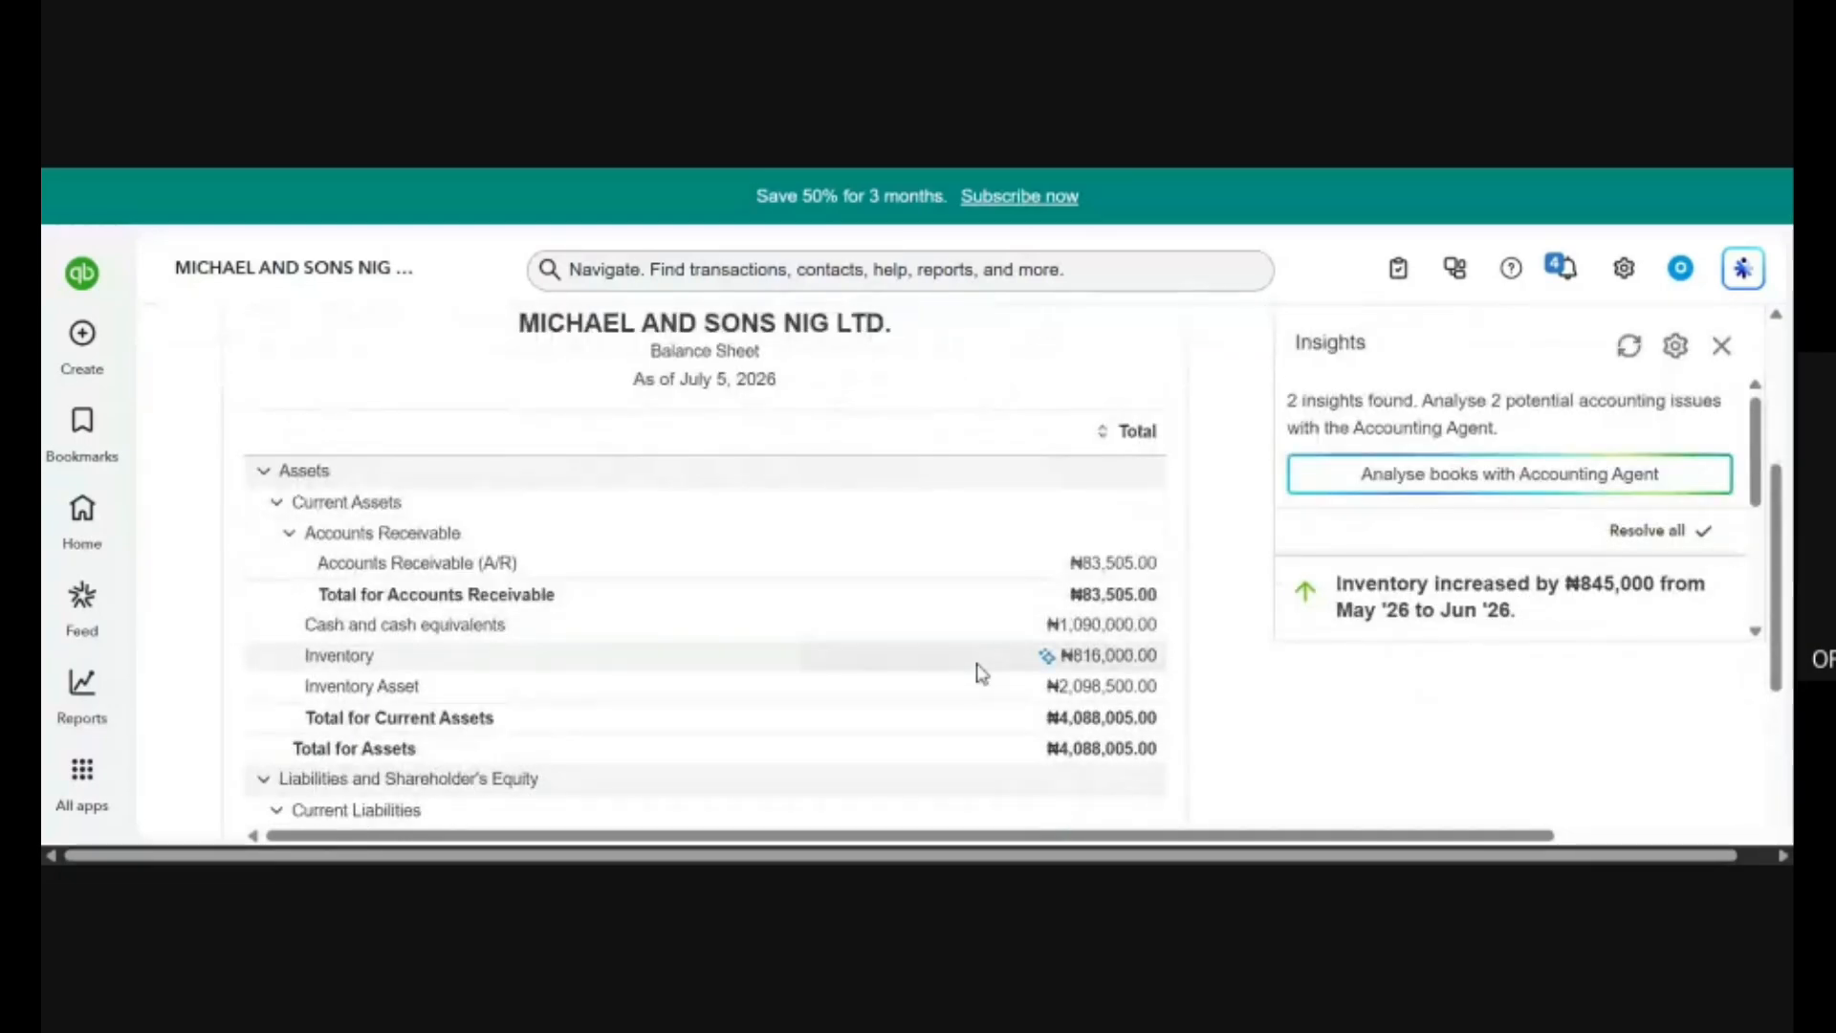
scroll(981, 673, "down", 5)
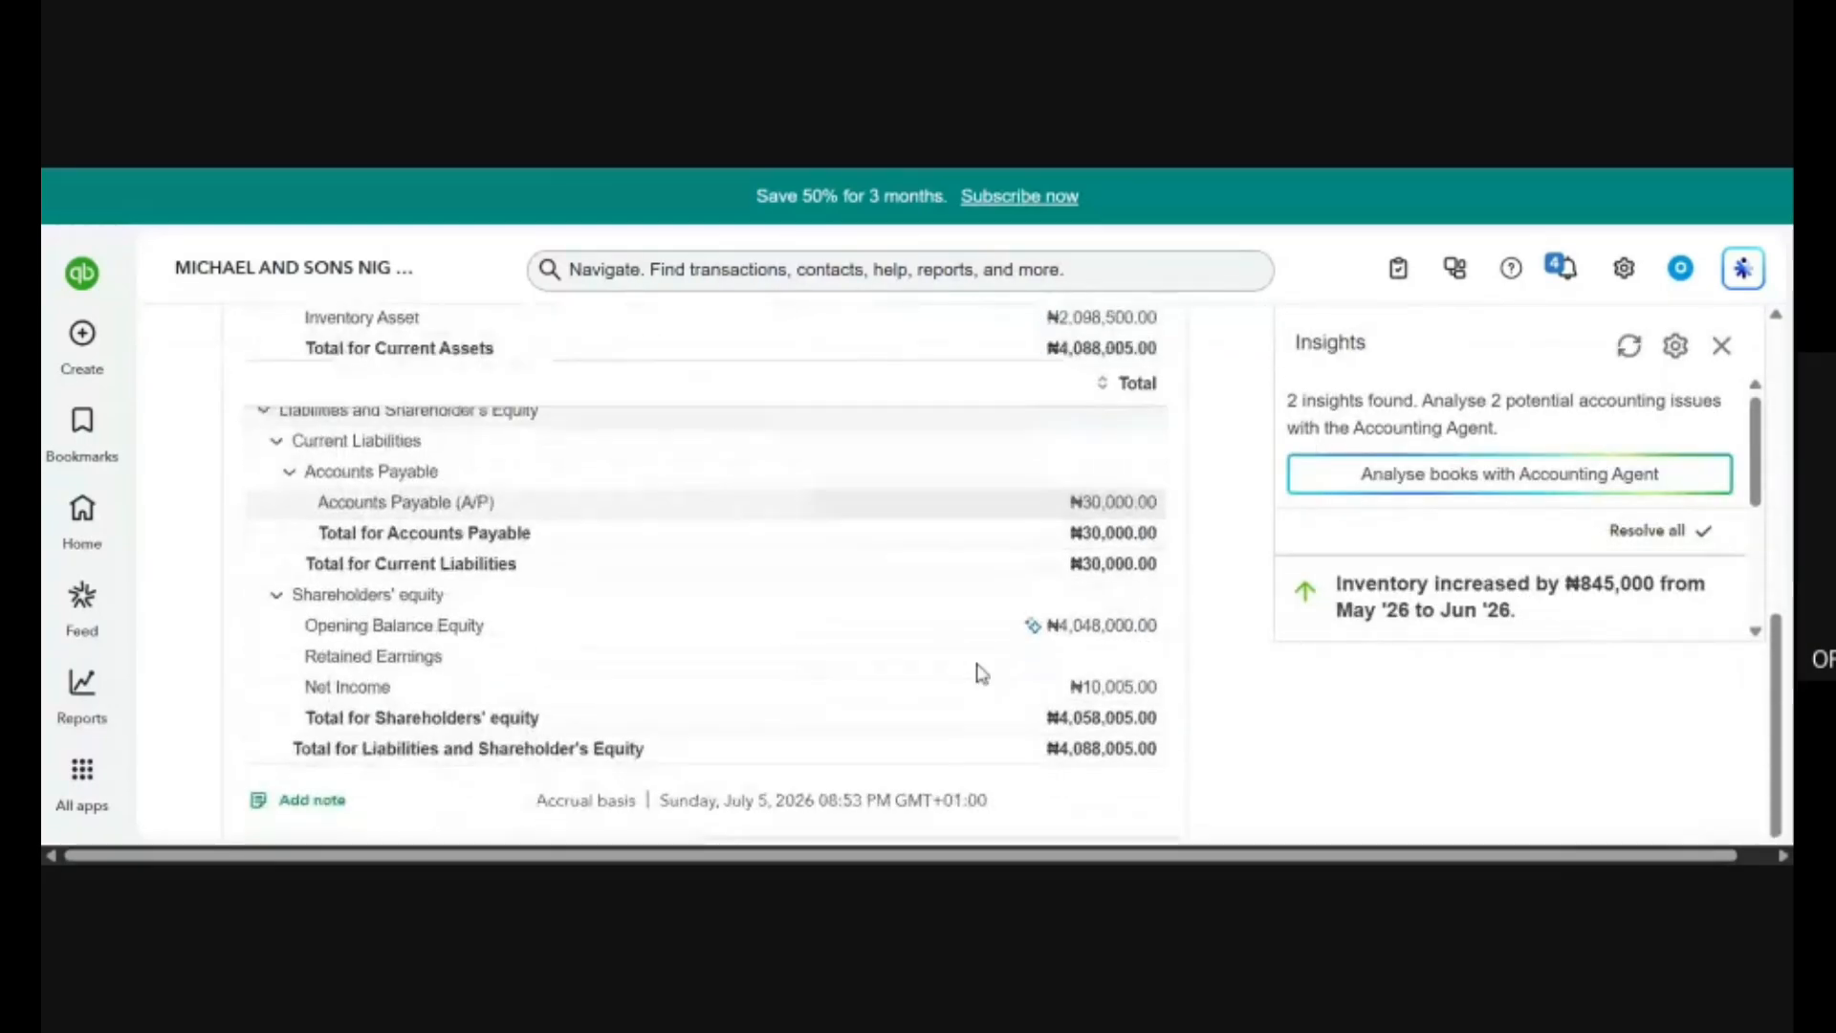
scroll(963, 565, "up", 8)
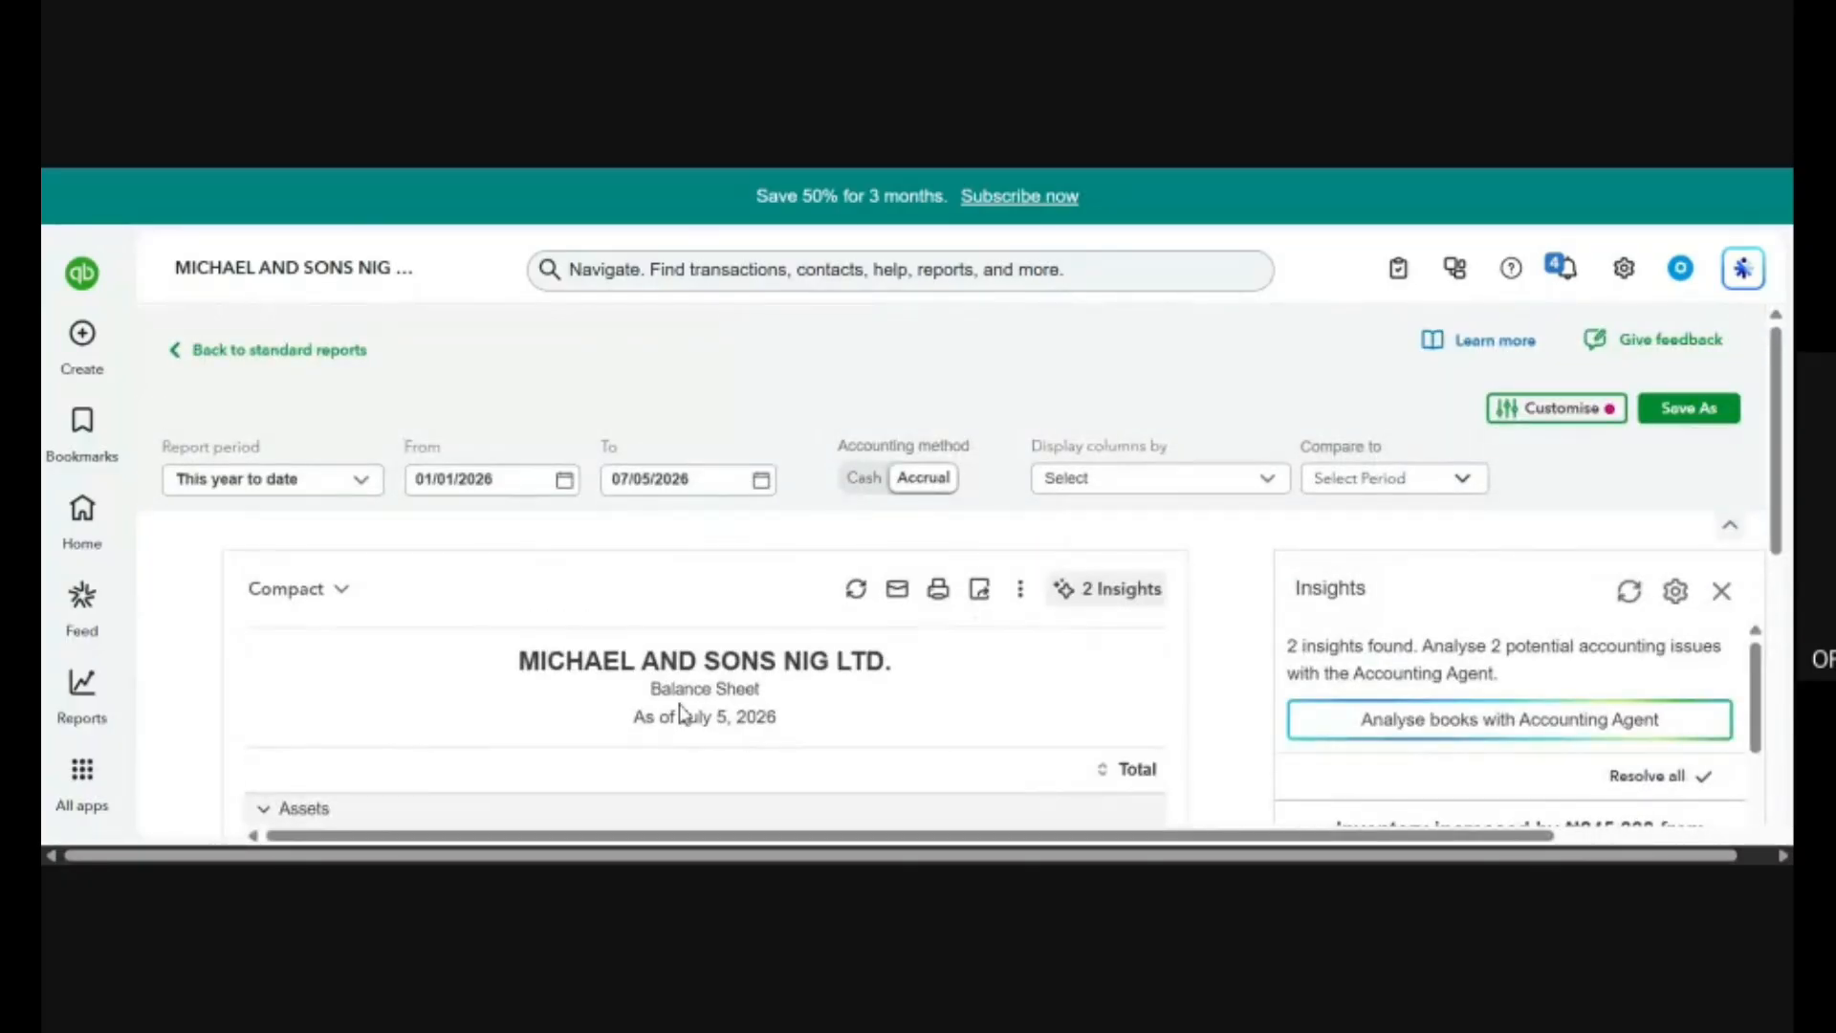
scroll(676, 713, "down", 5)
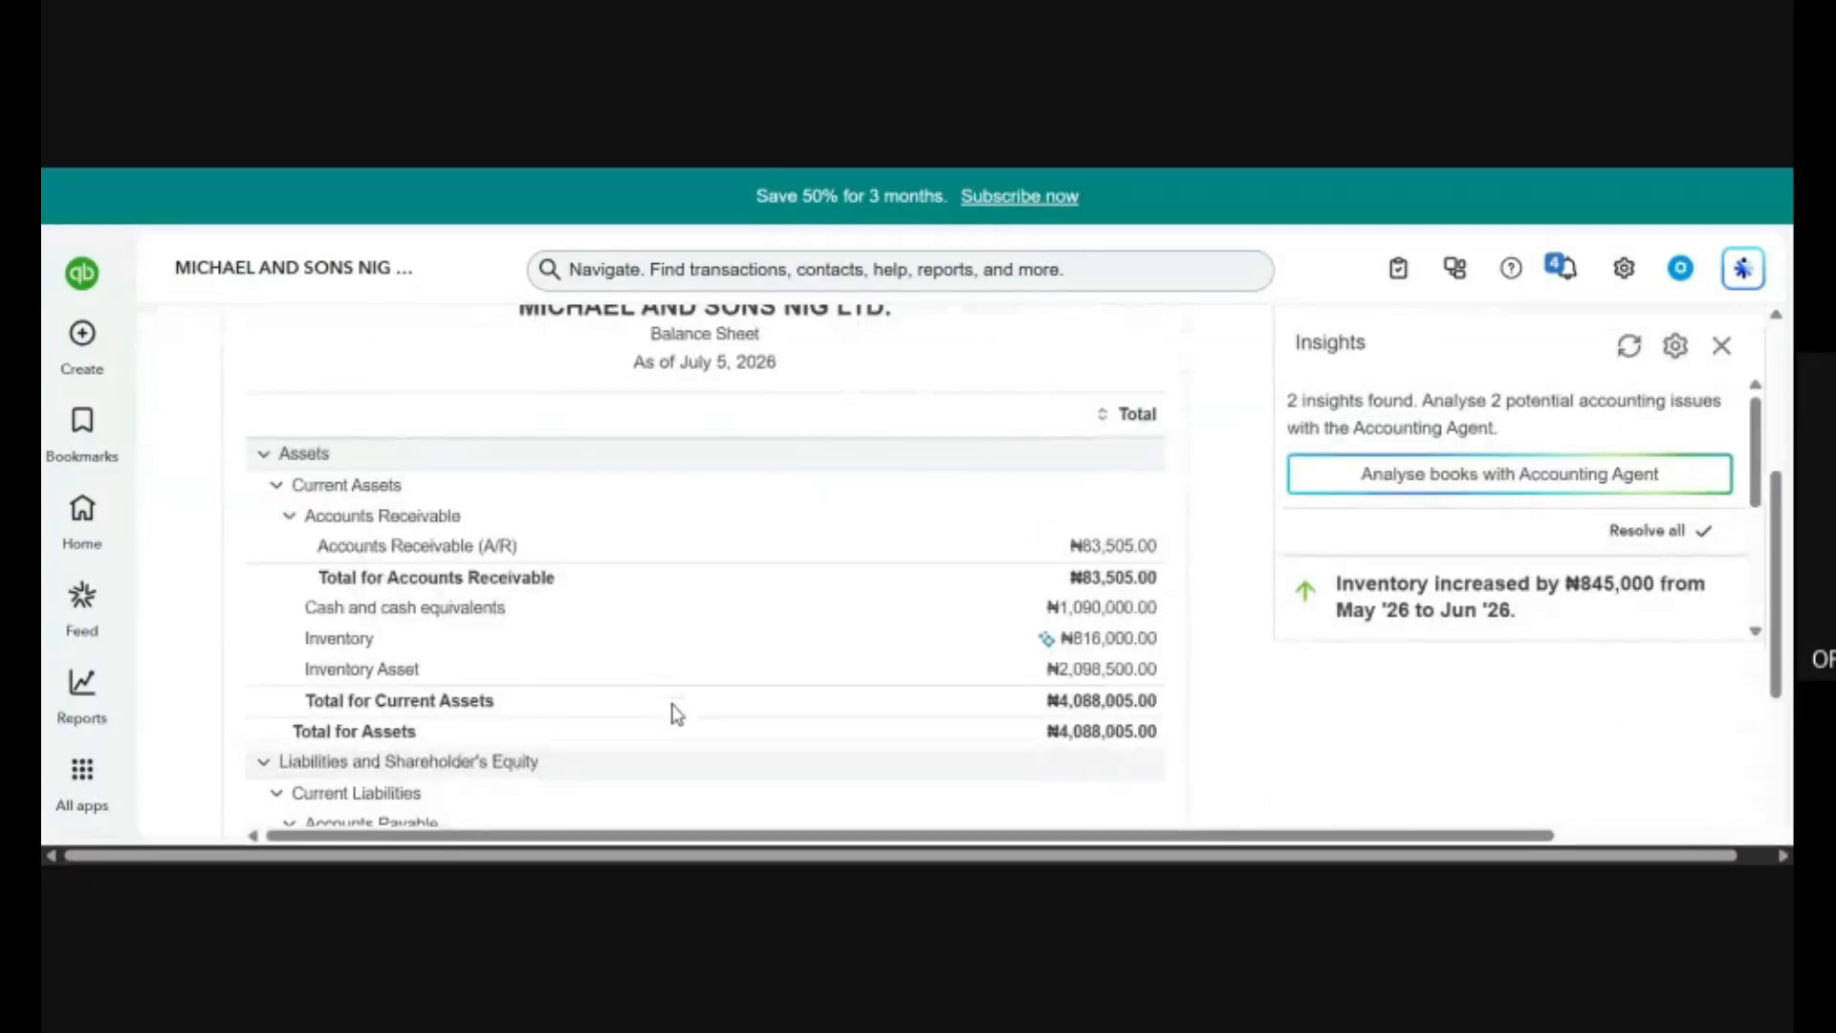
scroll(676, 713, "down", 4)
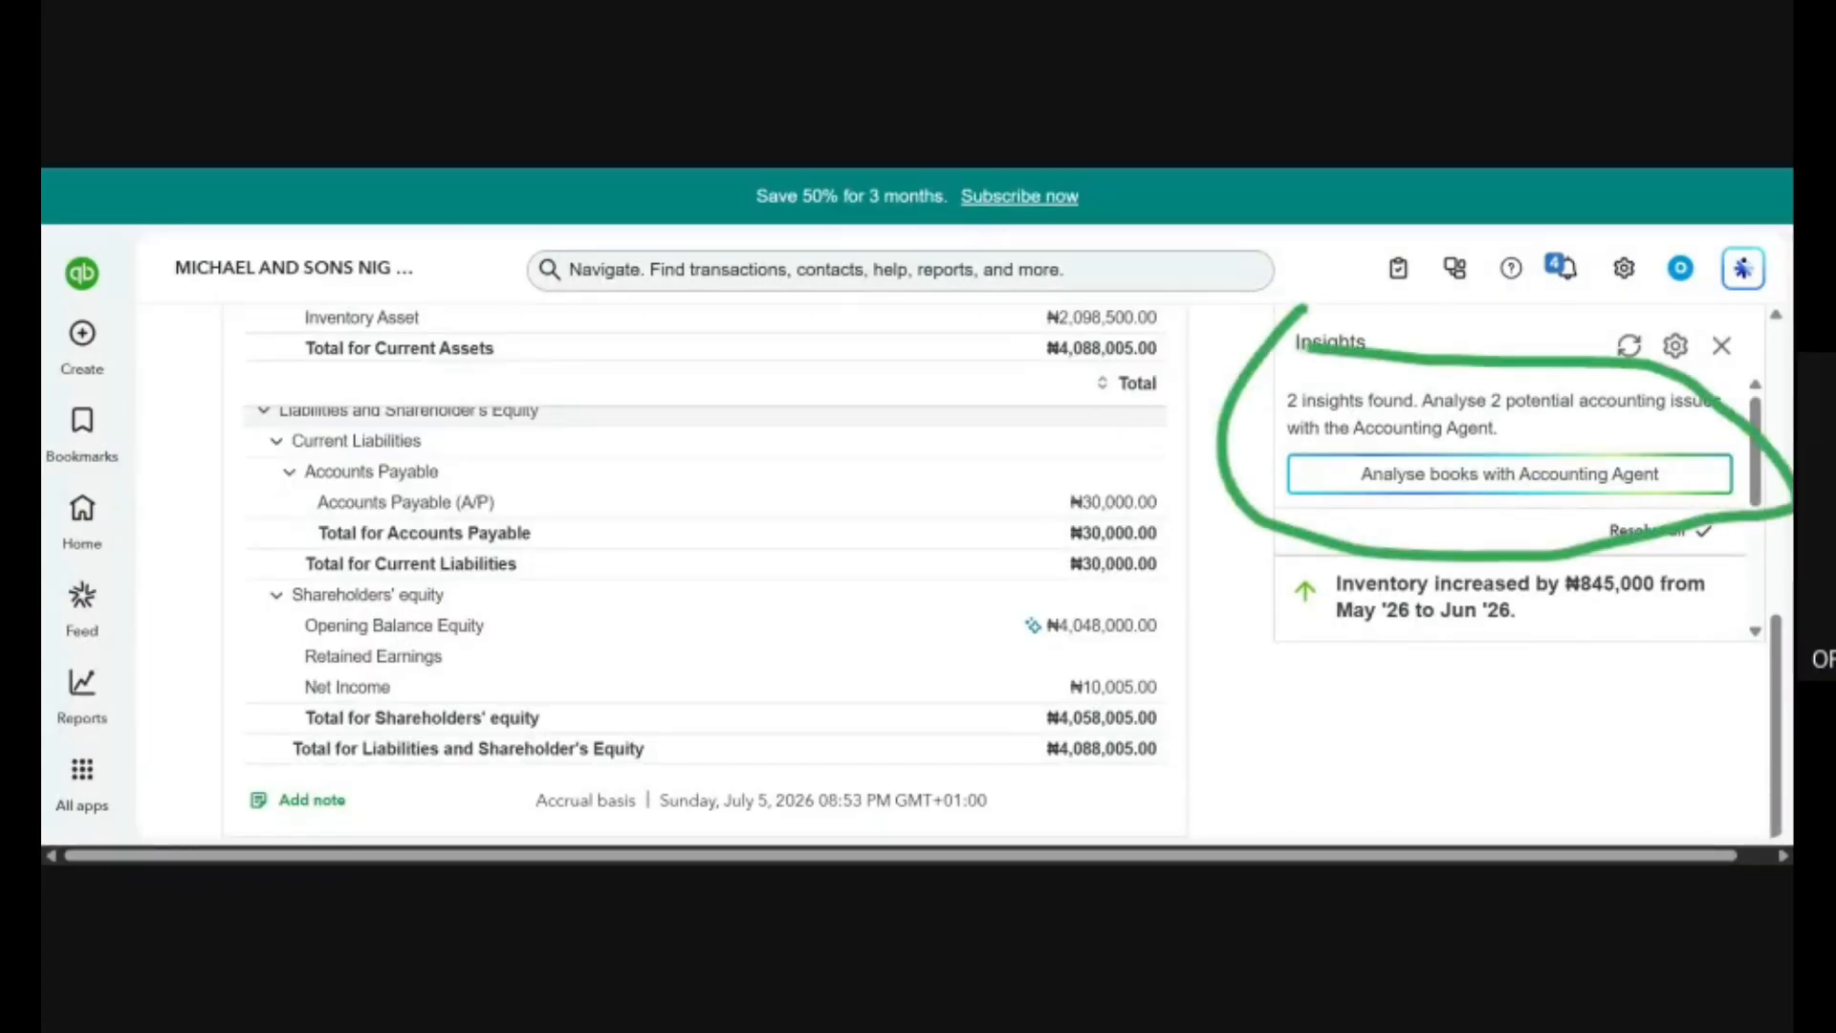
mouse_move(1257, 393)
left_mouse_down()
mouse_move(1337, 311)
mouse_move(1434, 342)
mouse_move(1423, 314)
mouse_move(1295, 347)
mouse_move(1299, 454)
mouse_move(1239, 490)
mouse_move(1201, 438)
mouse_move(1255, 440)
mouse_move(1276, 543)
left_mouse_up()
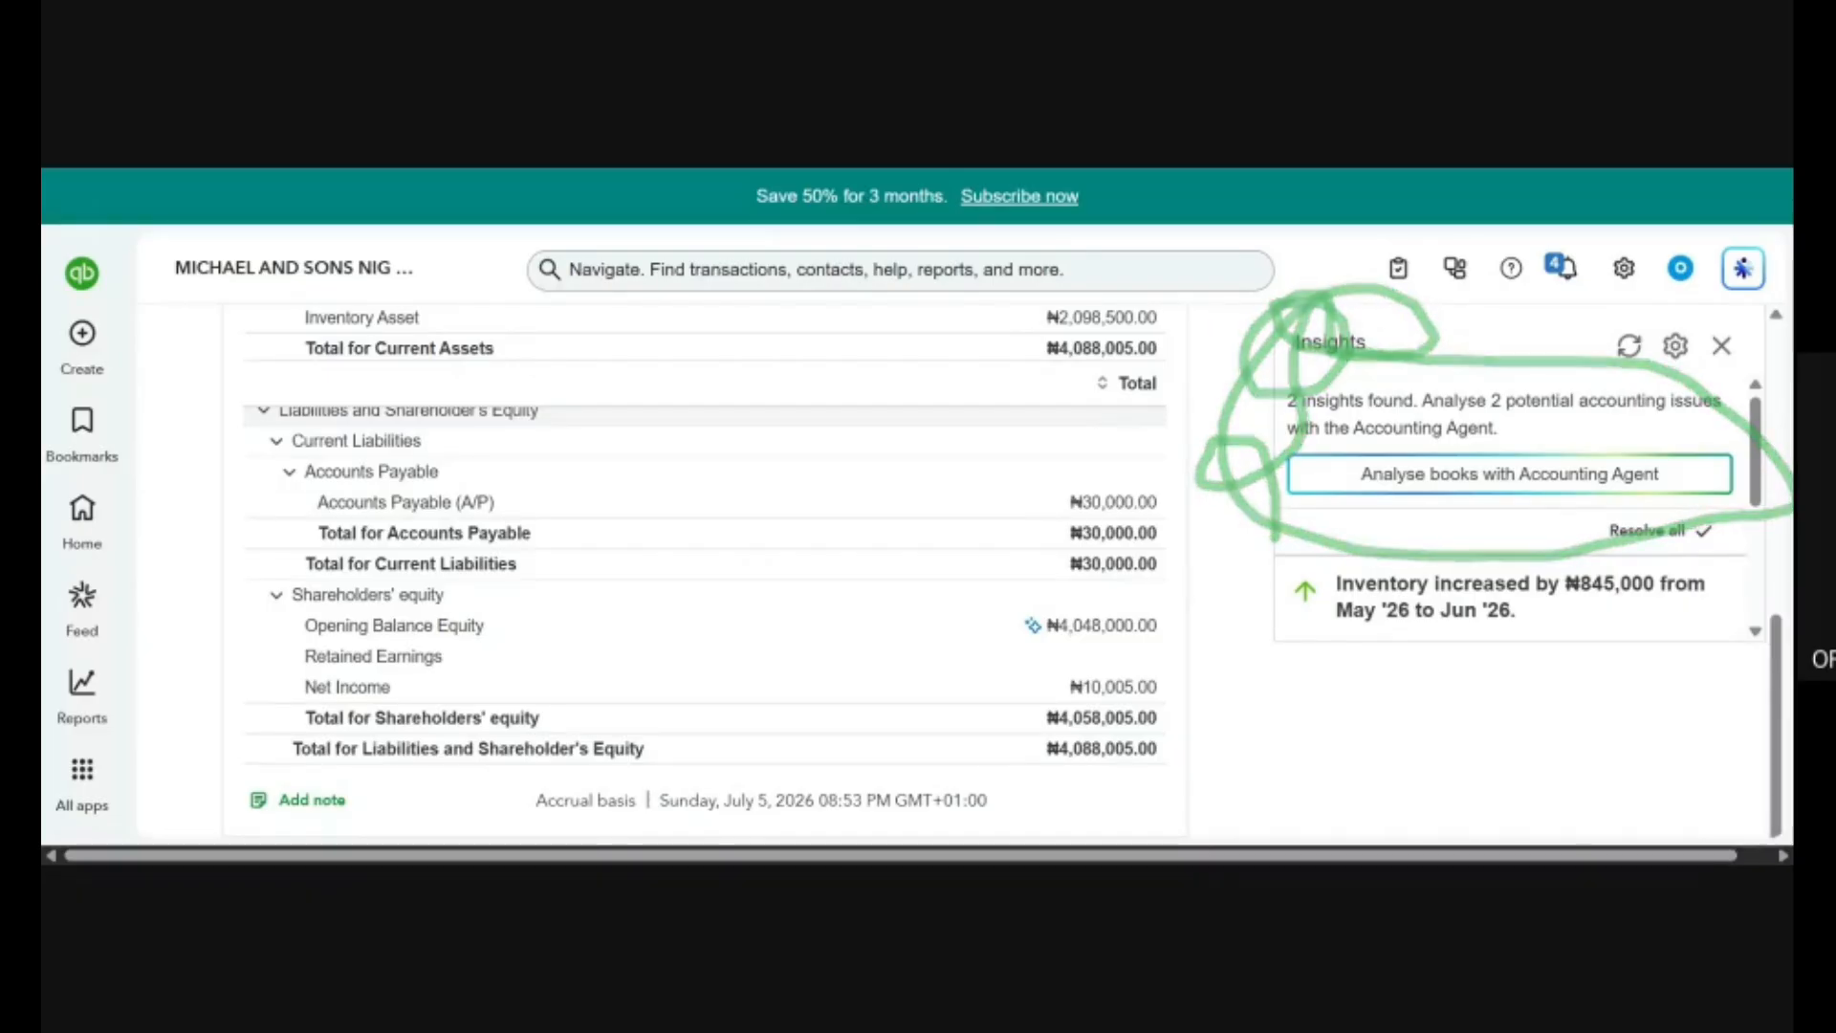
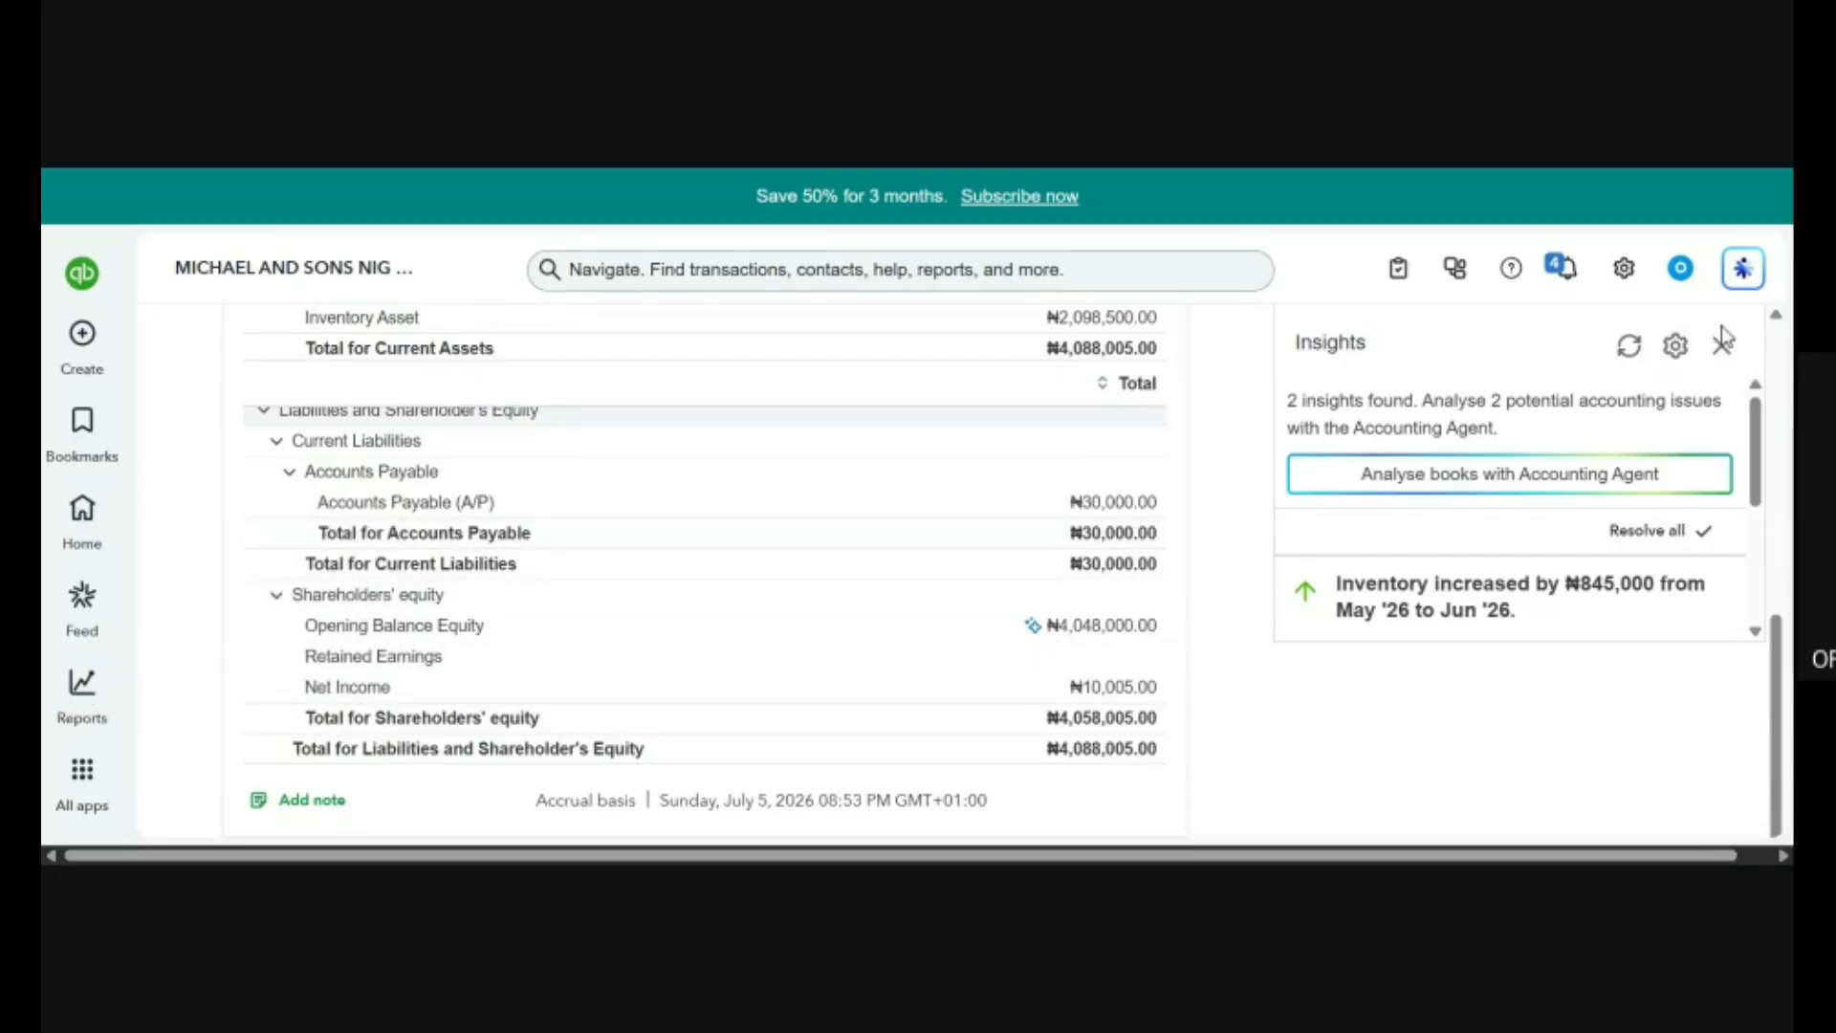
Look over the options for saving the Balance Sheet as a new report, including name, sharing and group, and close them without saving.
scroll(1116, 451, "up", 10)
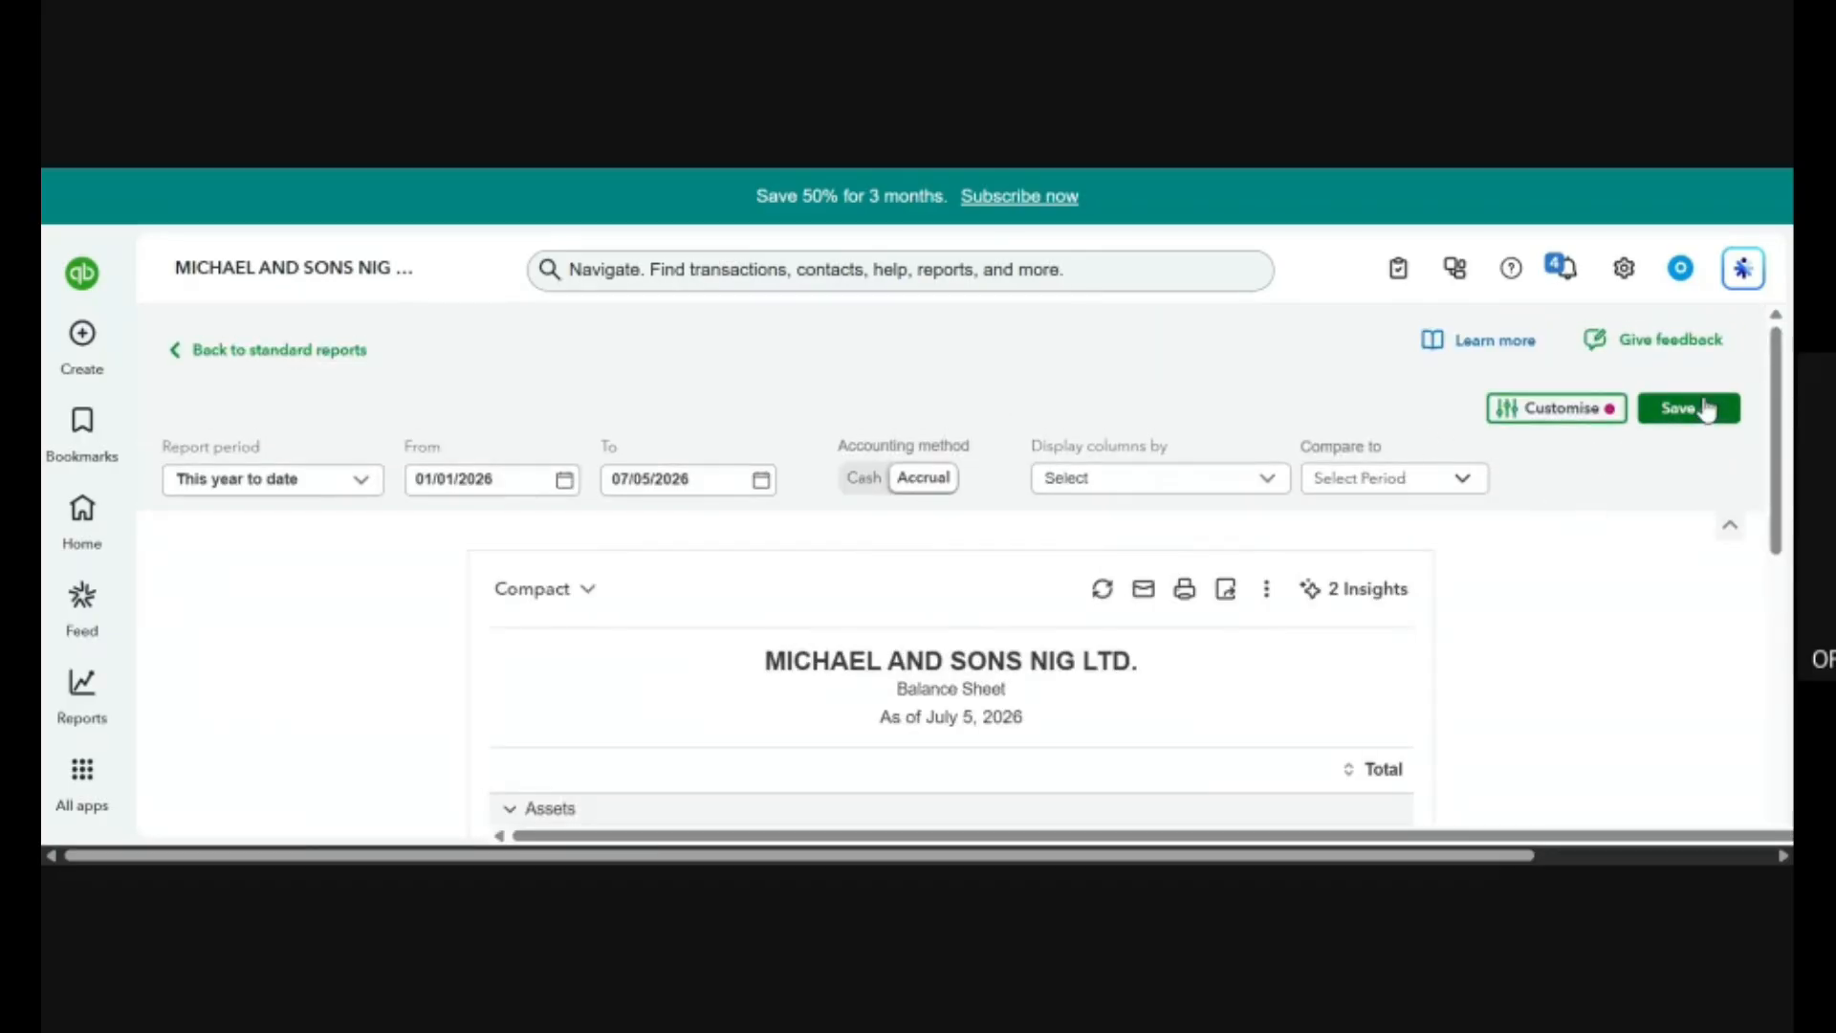
left_click(1707, 409)
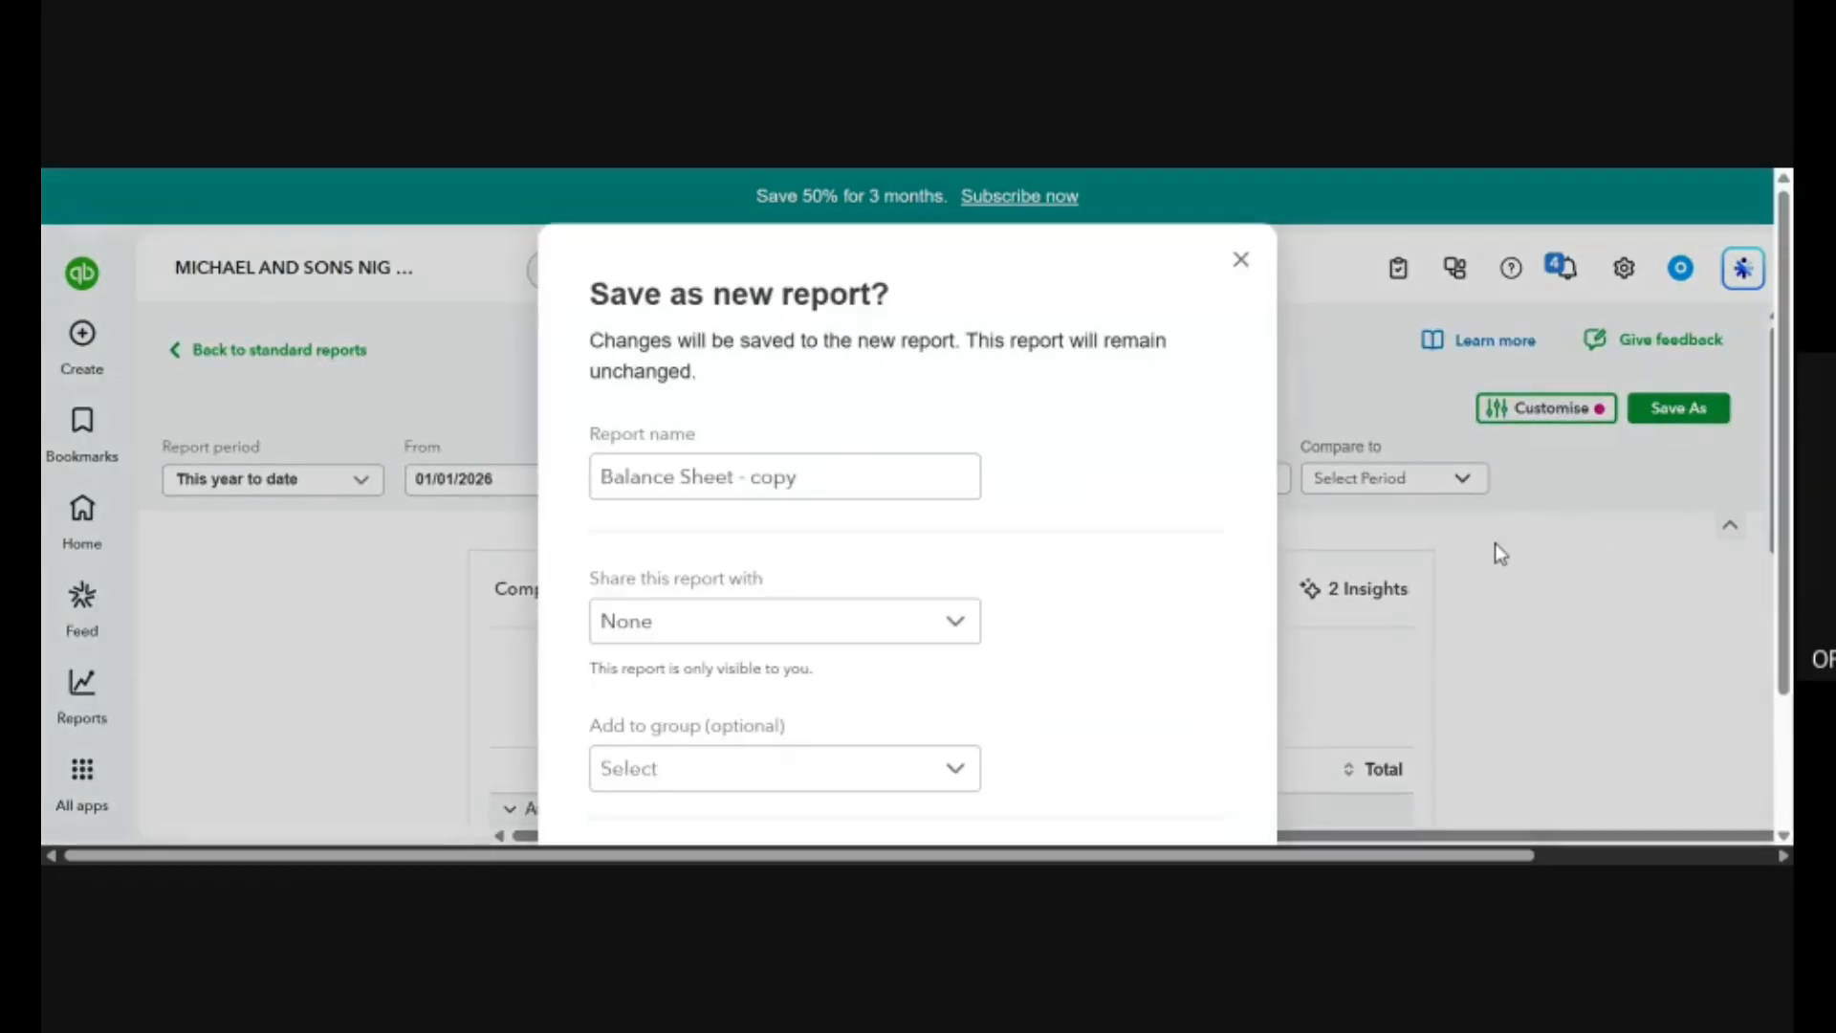
scroll(1207, 591, "down", 2)
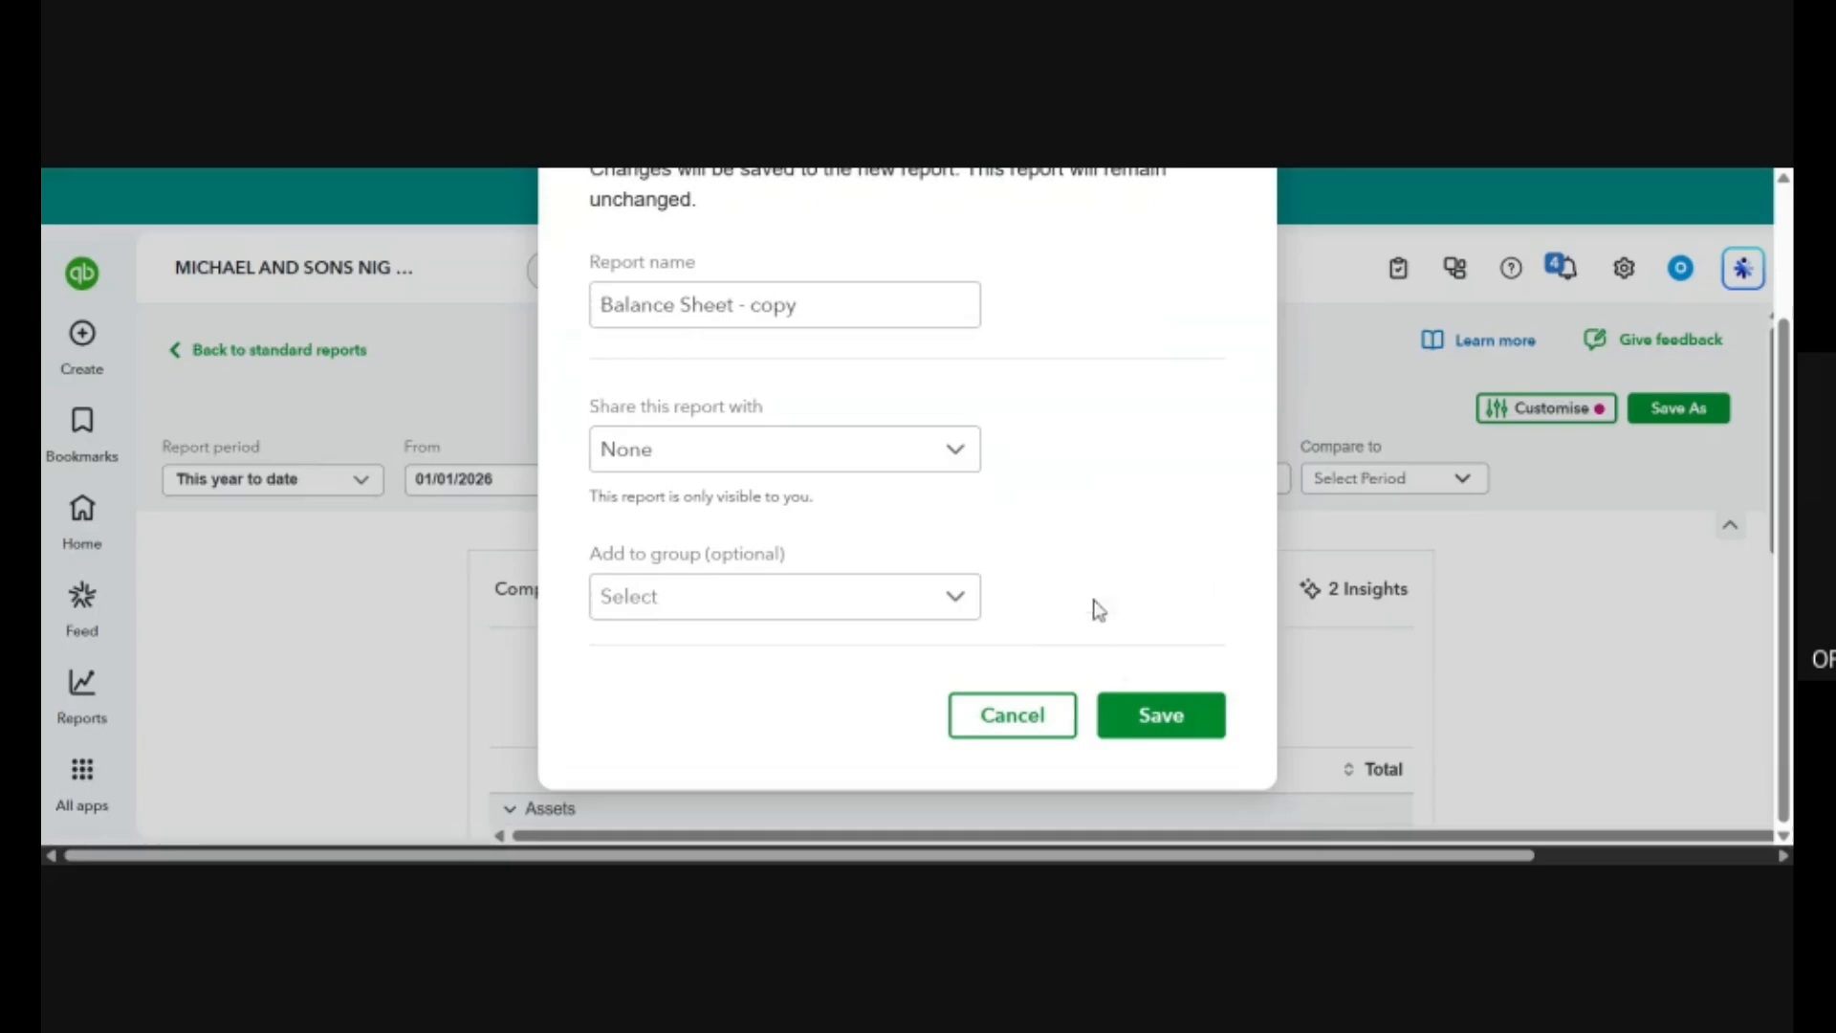
scroll(1182, 381, "up", 2)
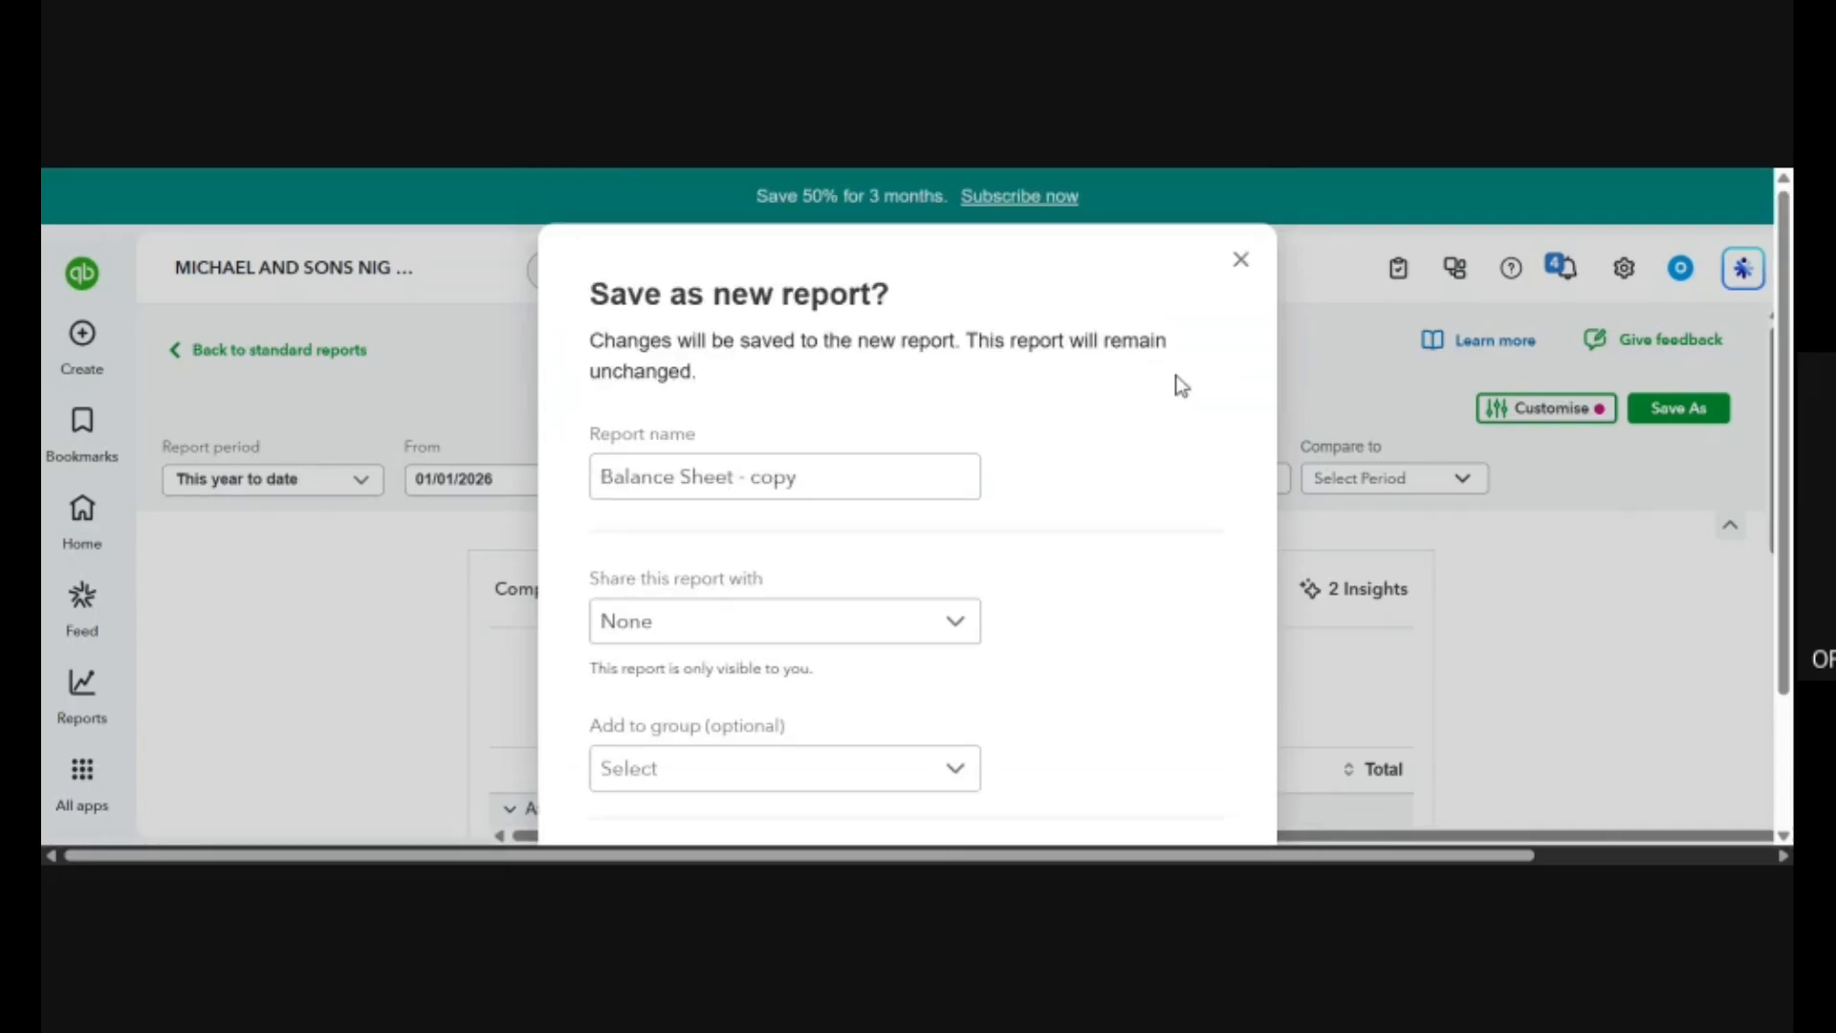
left_click(1234, 258)
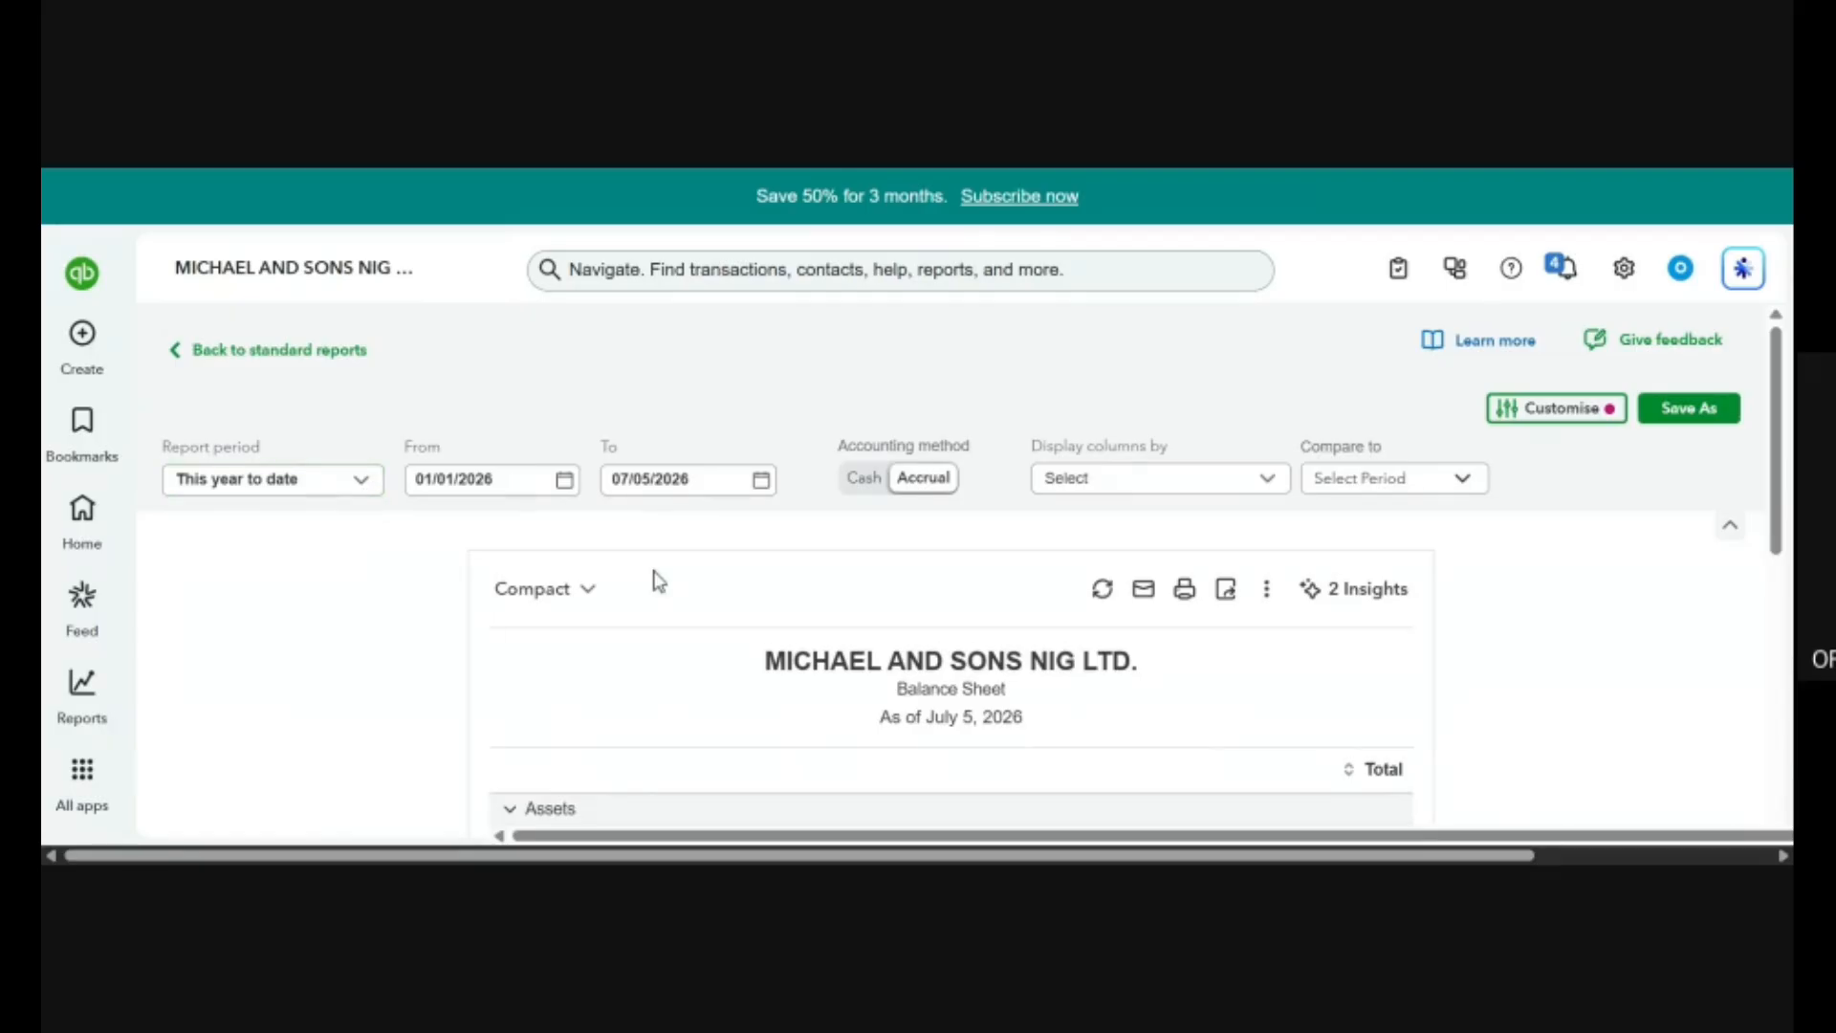
Browse the available report periods for the Balance Sheet and set the report period to Custom dates.
left_click(362, 483)
scroll(325, 633, "down", 5)
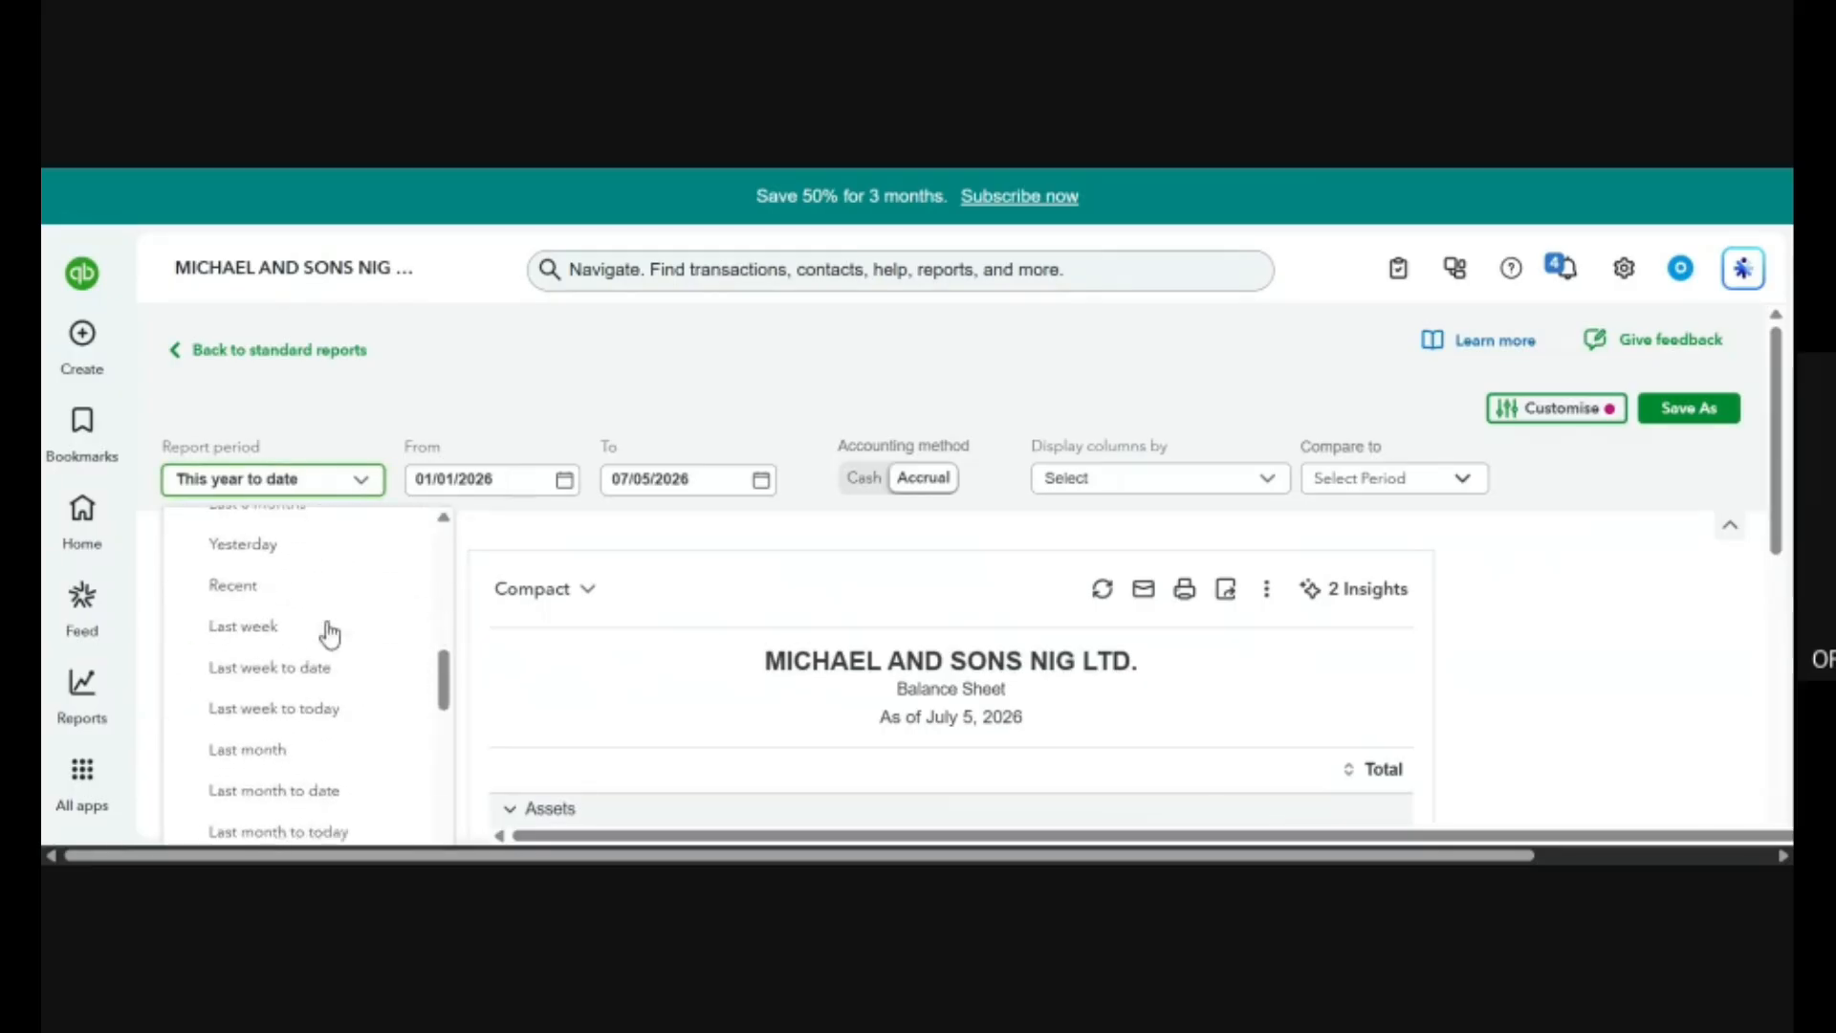
scroll(328, 633, "up", 3)
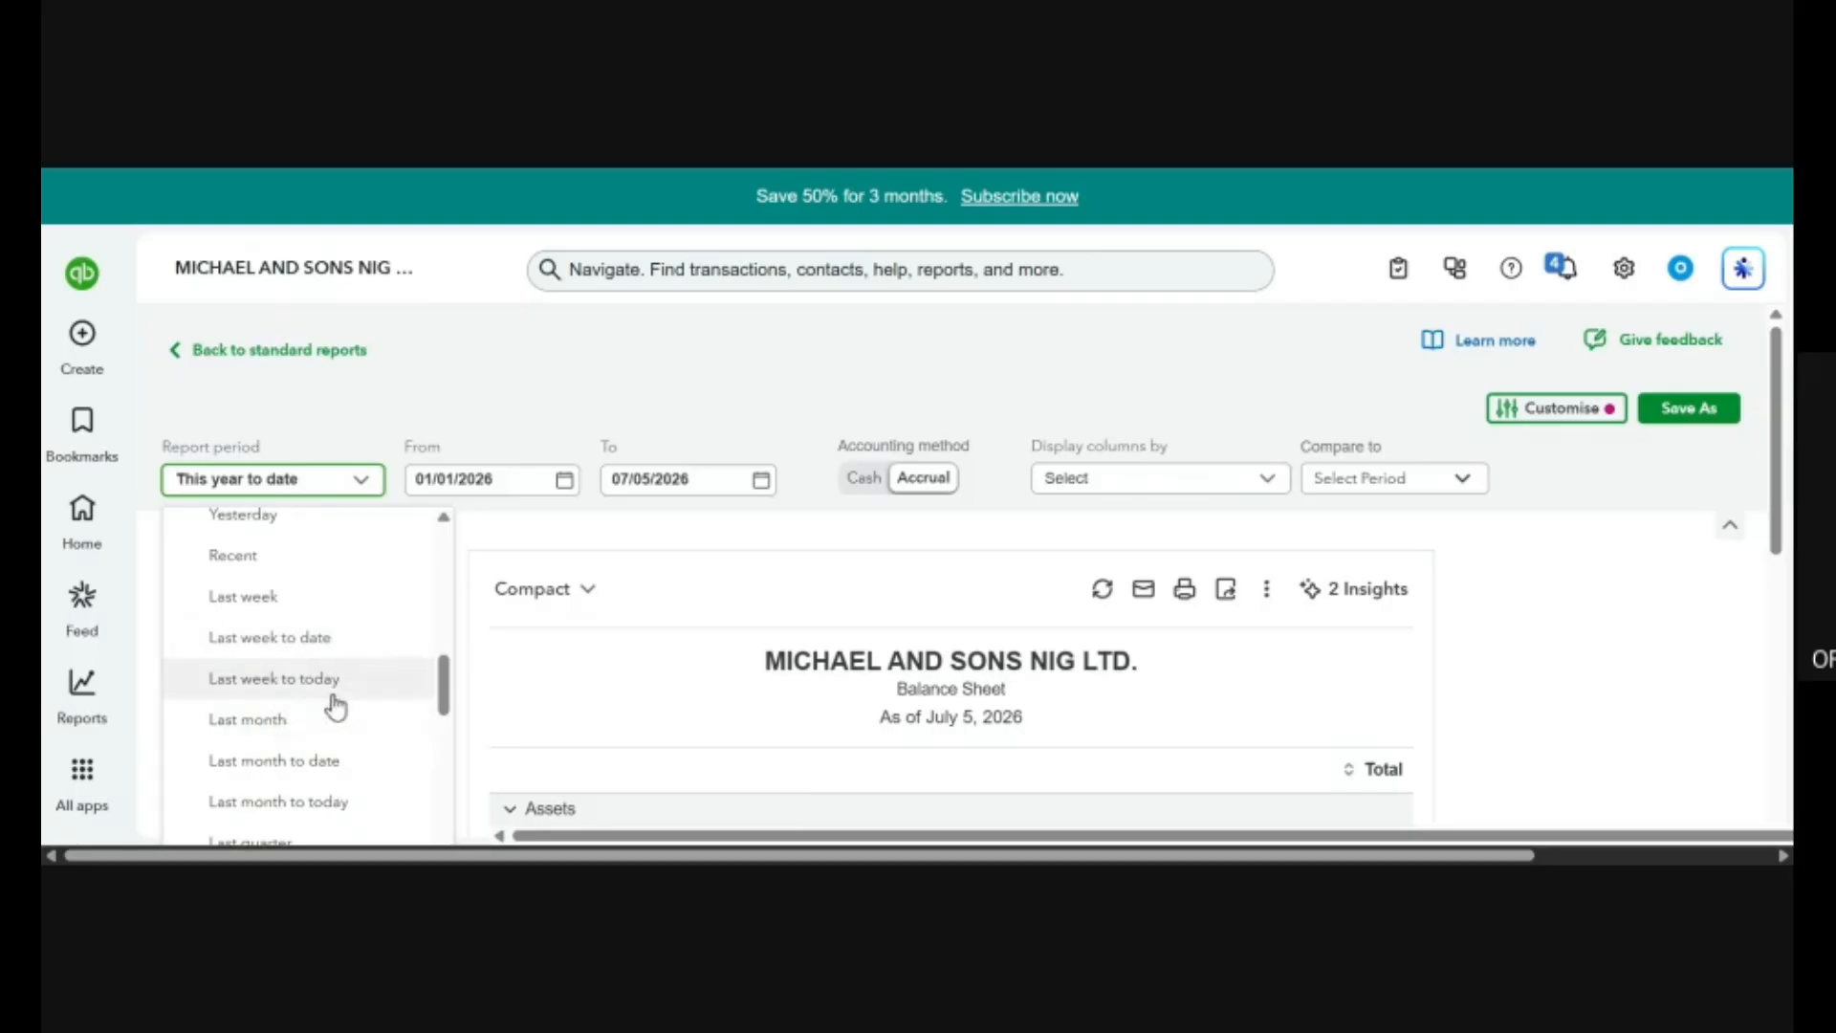
scroll(333, 703, "down", 3)
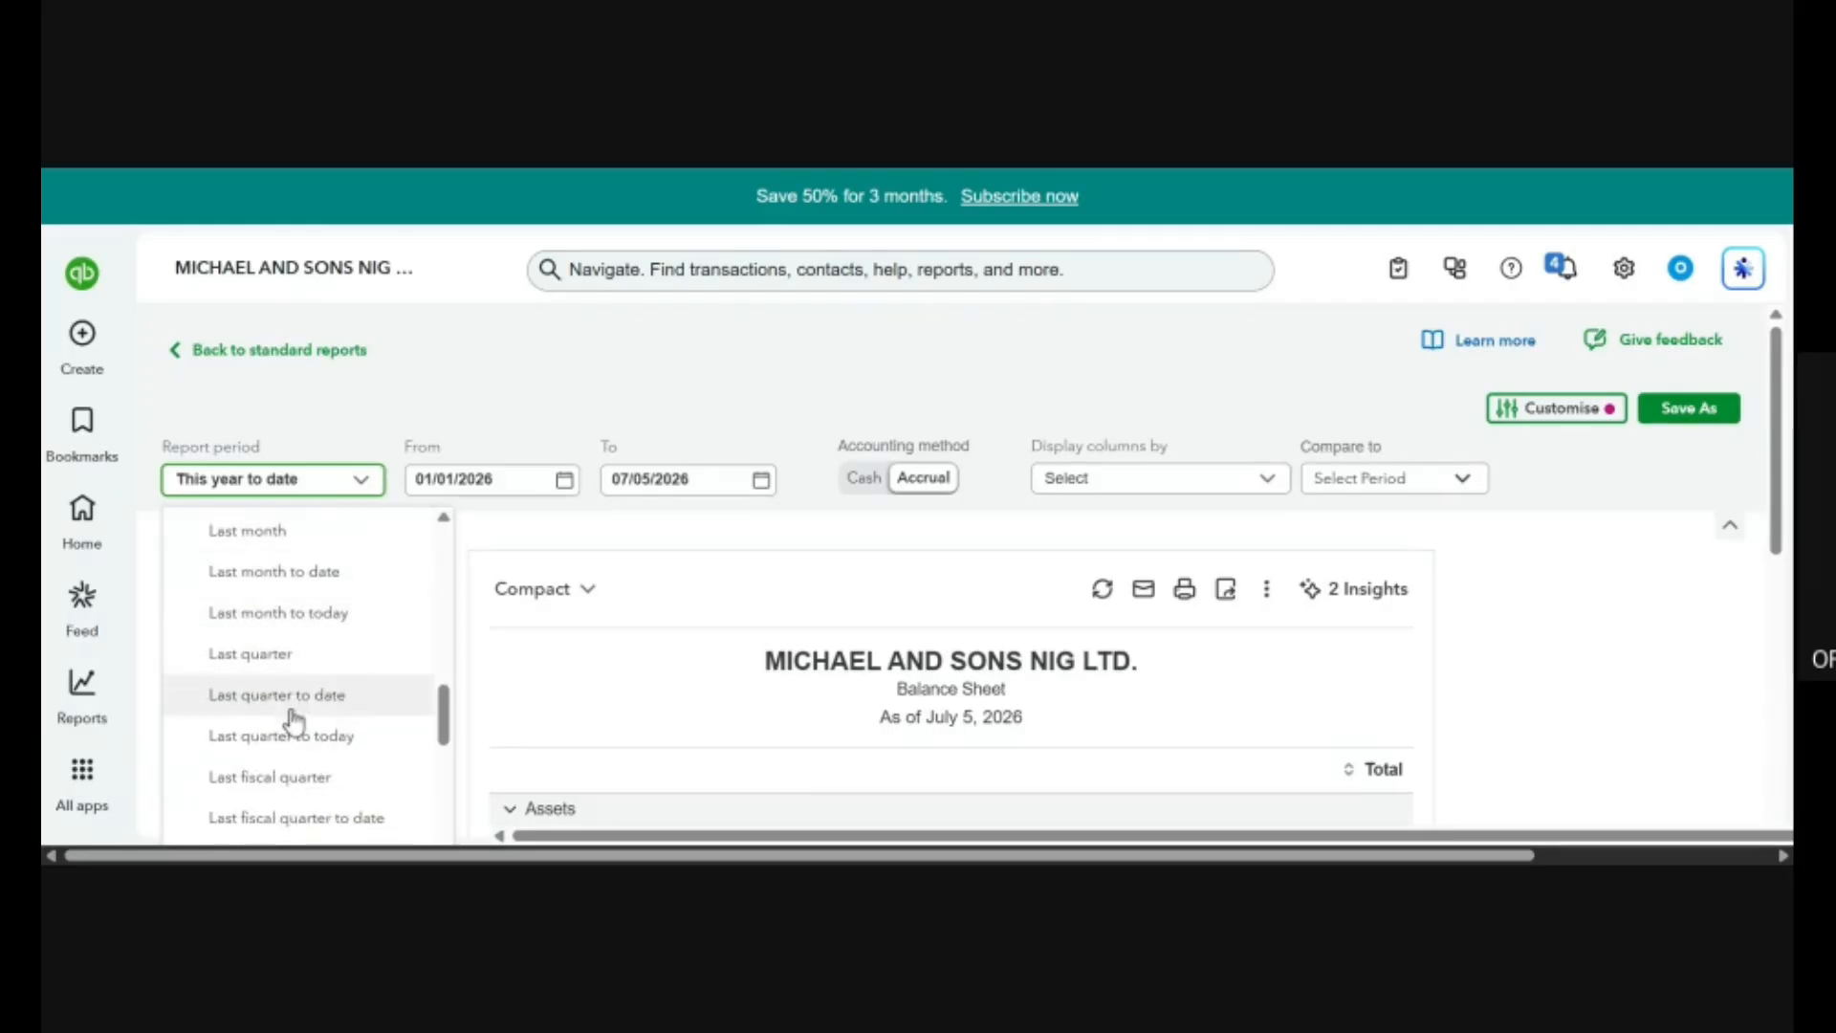
scroll(337, 716, "down", 6)
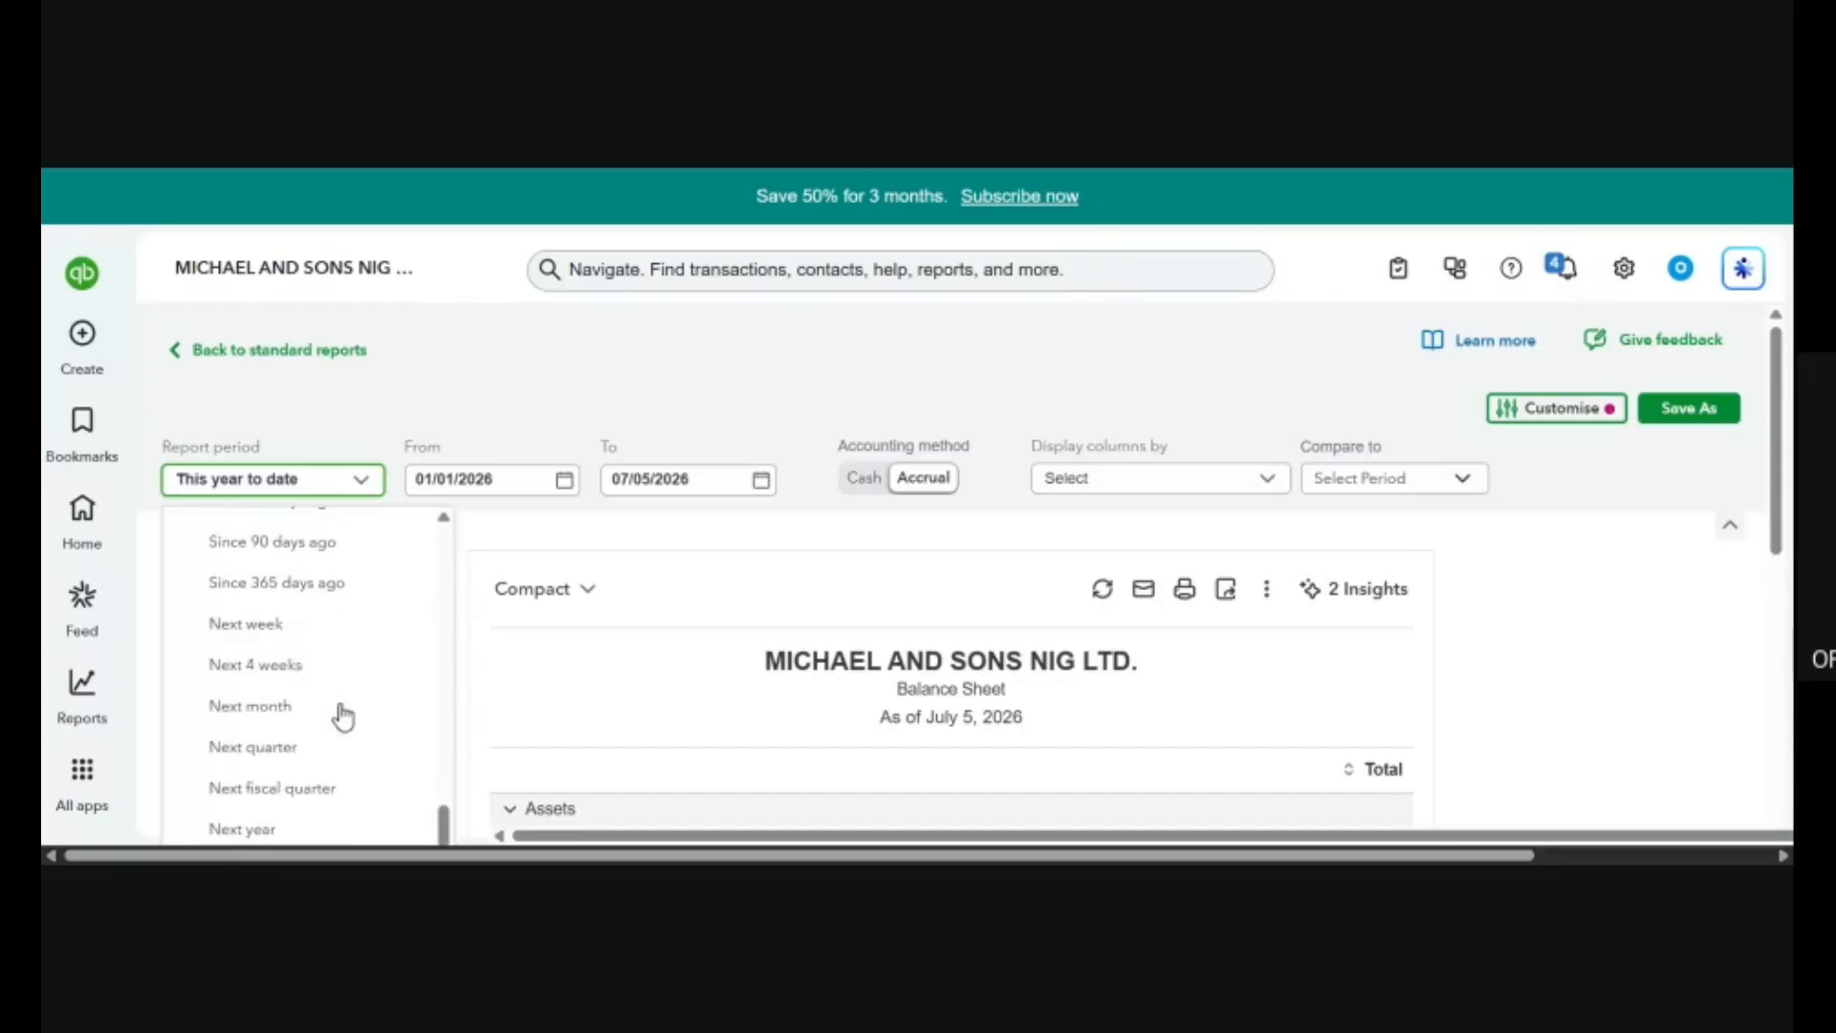
scroll(340, 714, "up", 10)
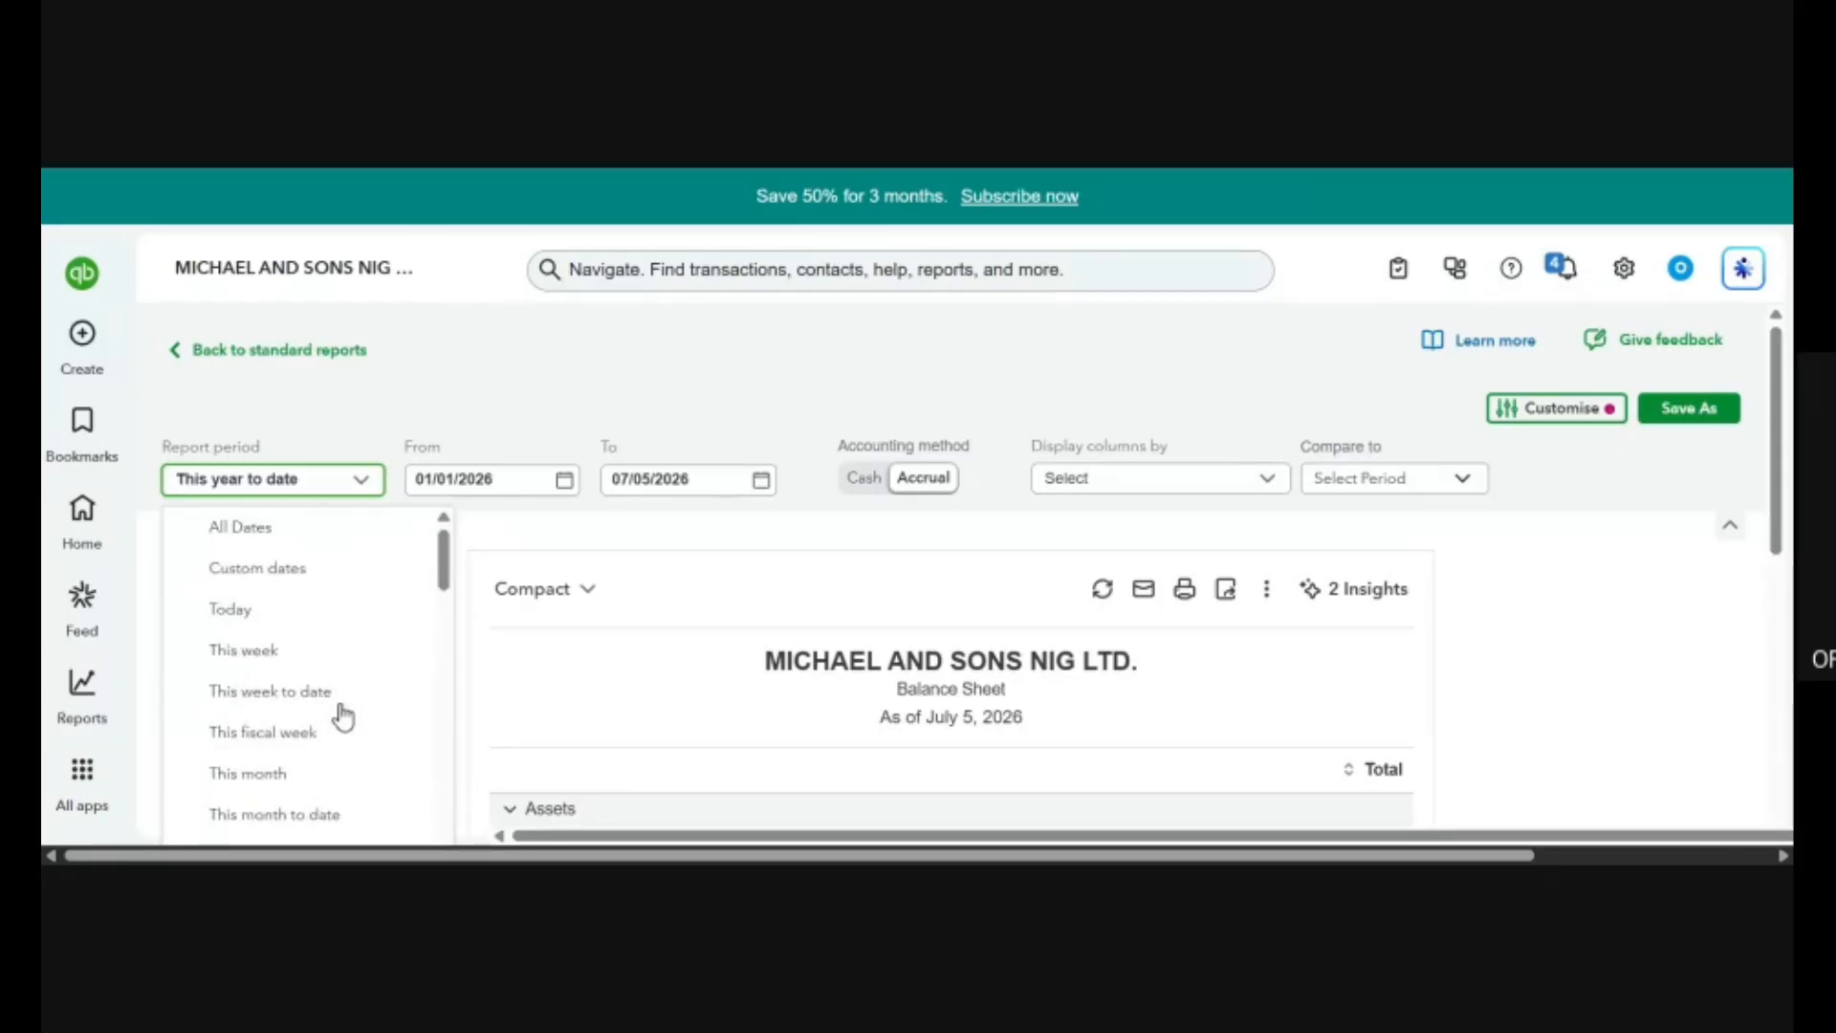
left_click(287, 572)
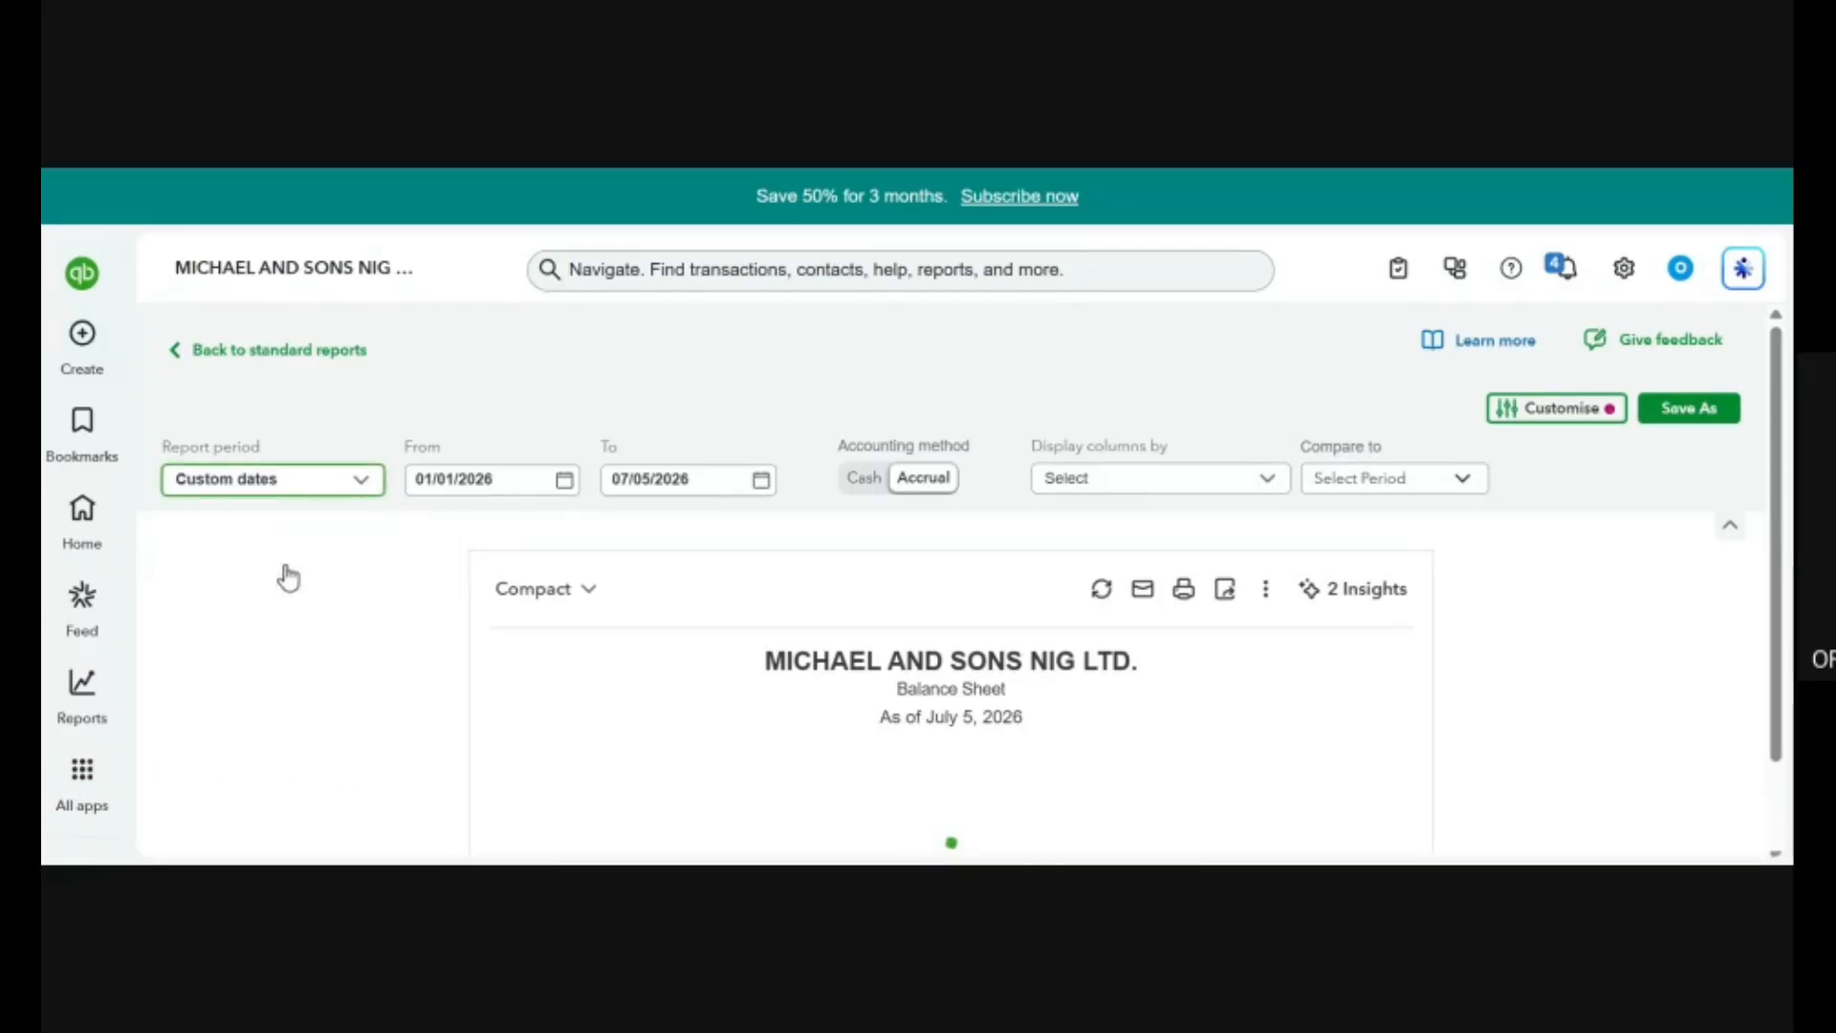
left_click(565, 484)
left_click(475, 562)
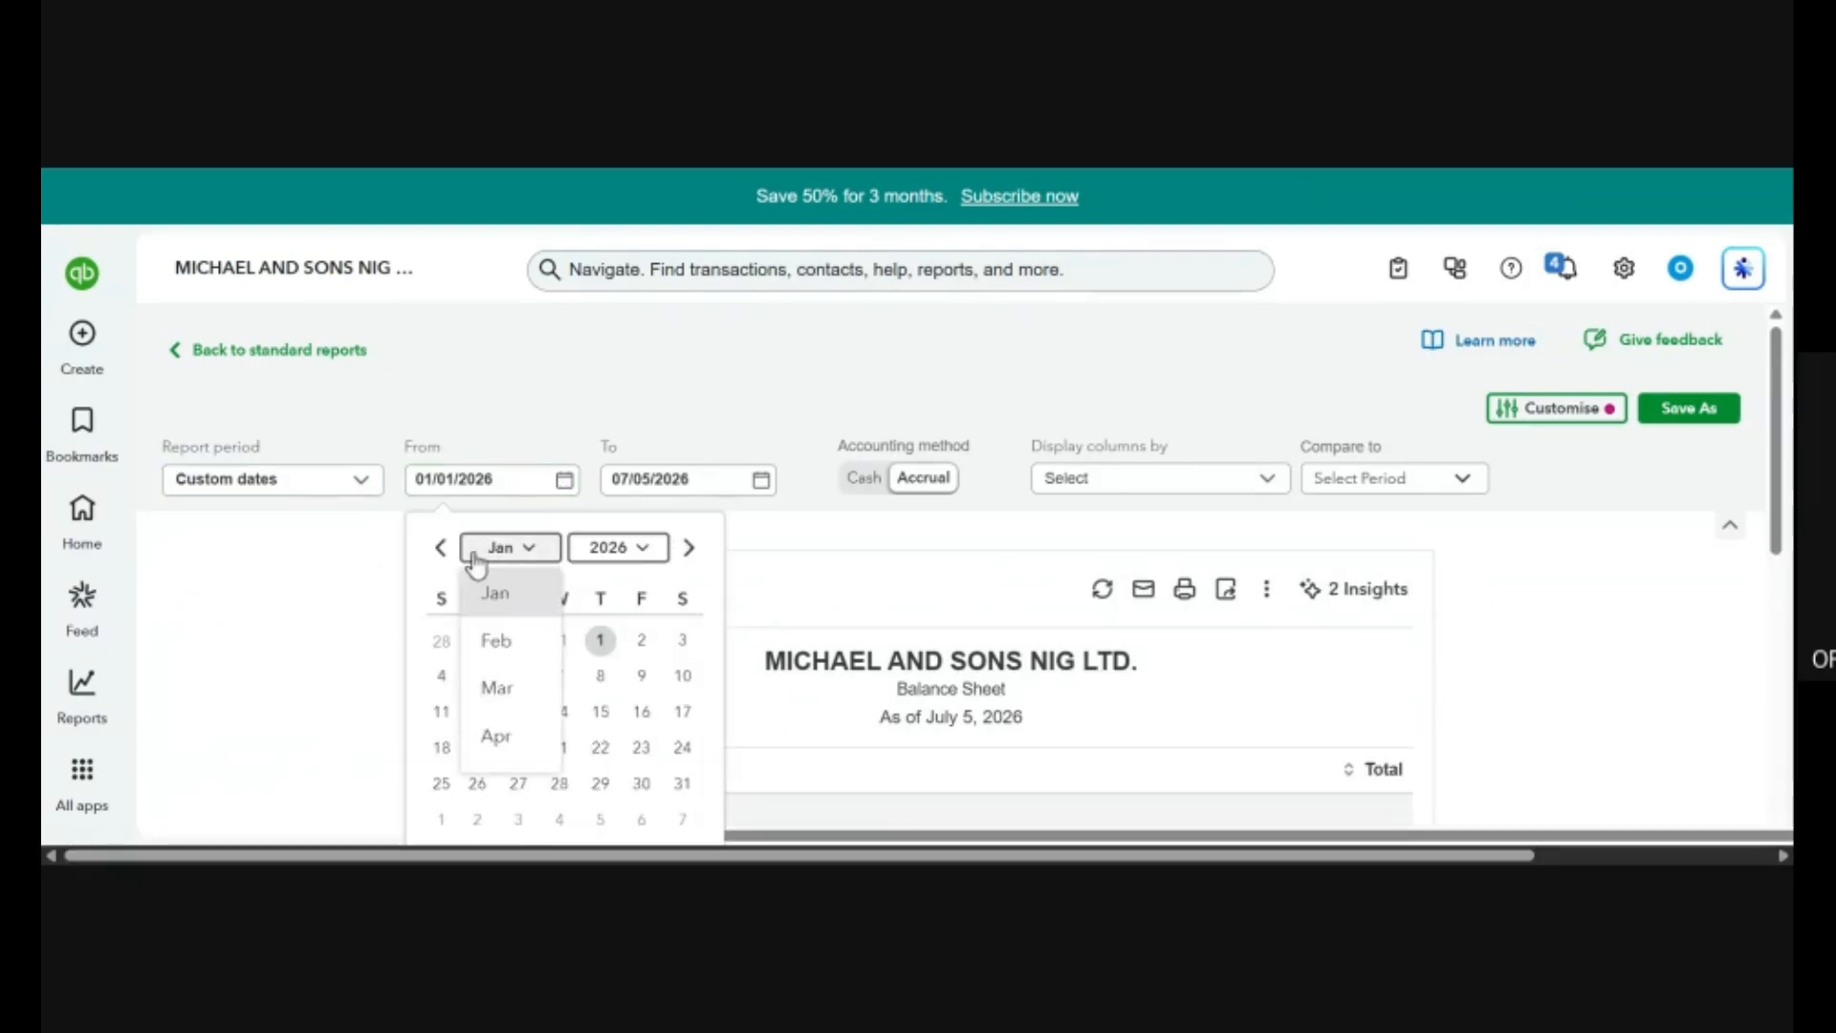
left_click(504, 651)
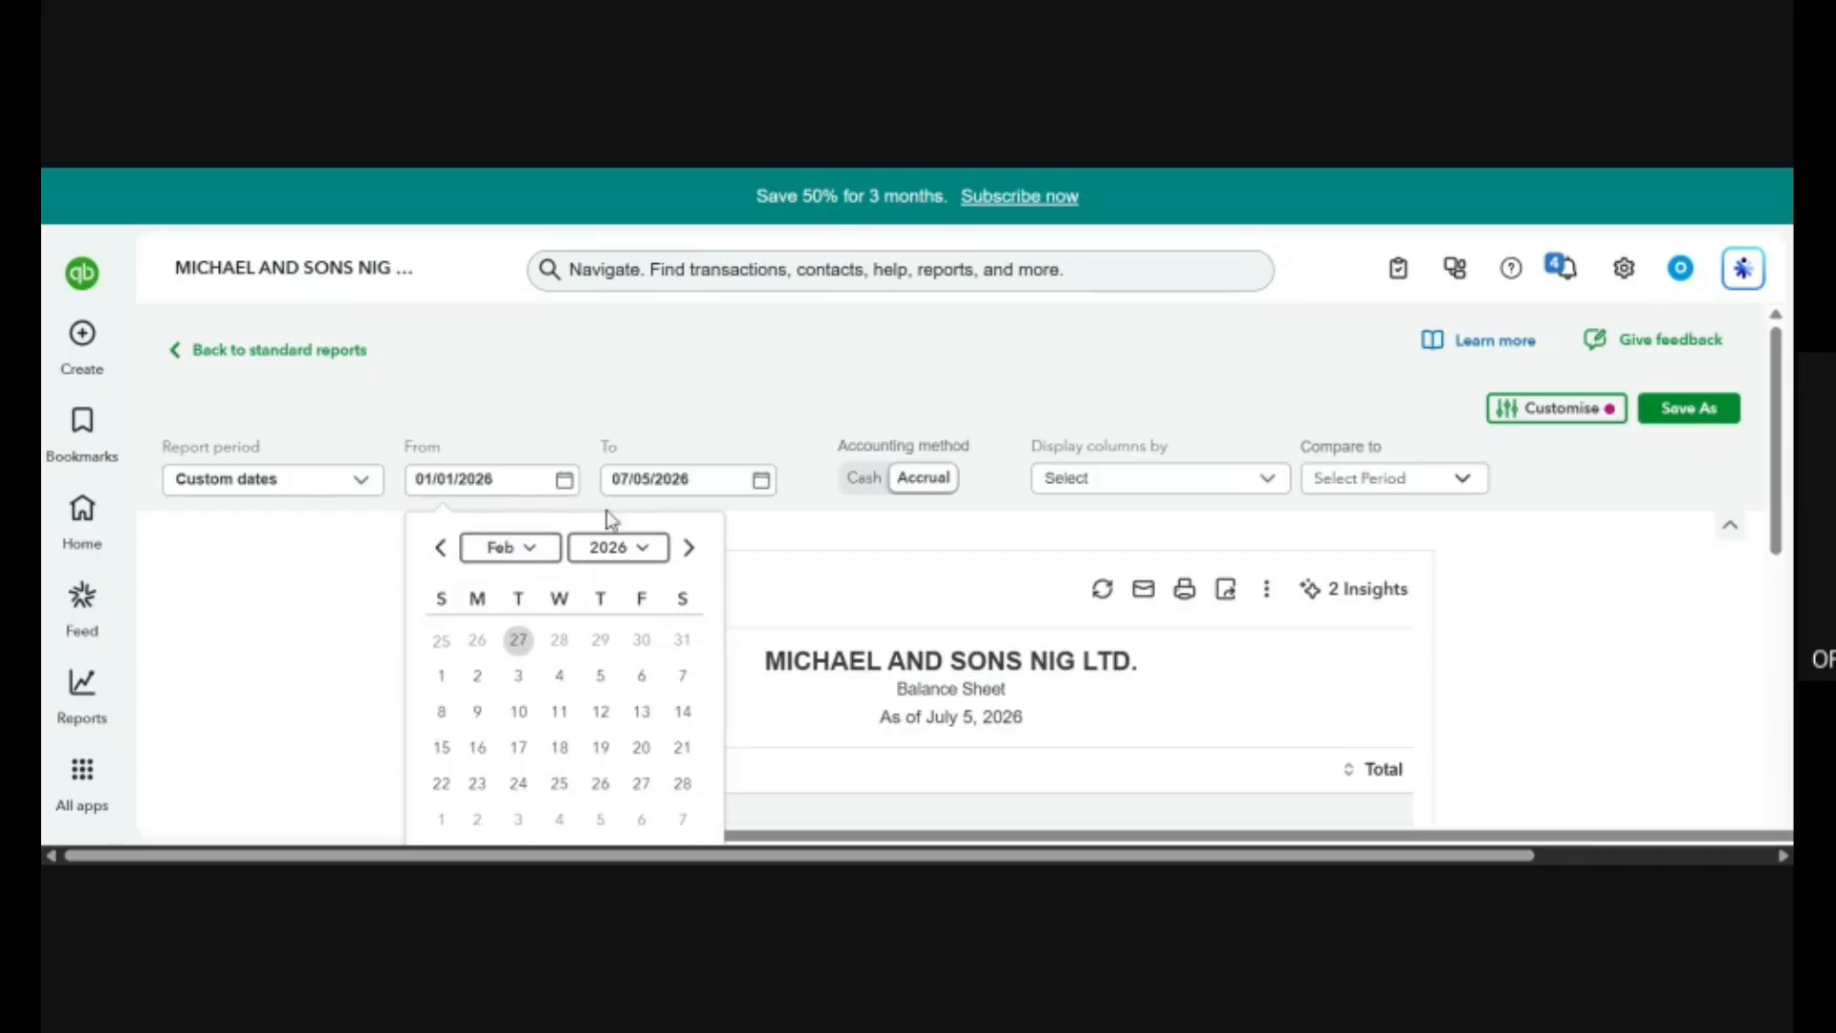
left_click(617, 550)
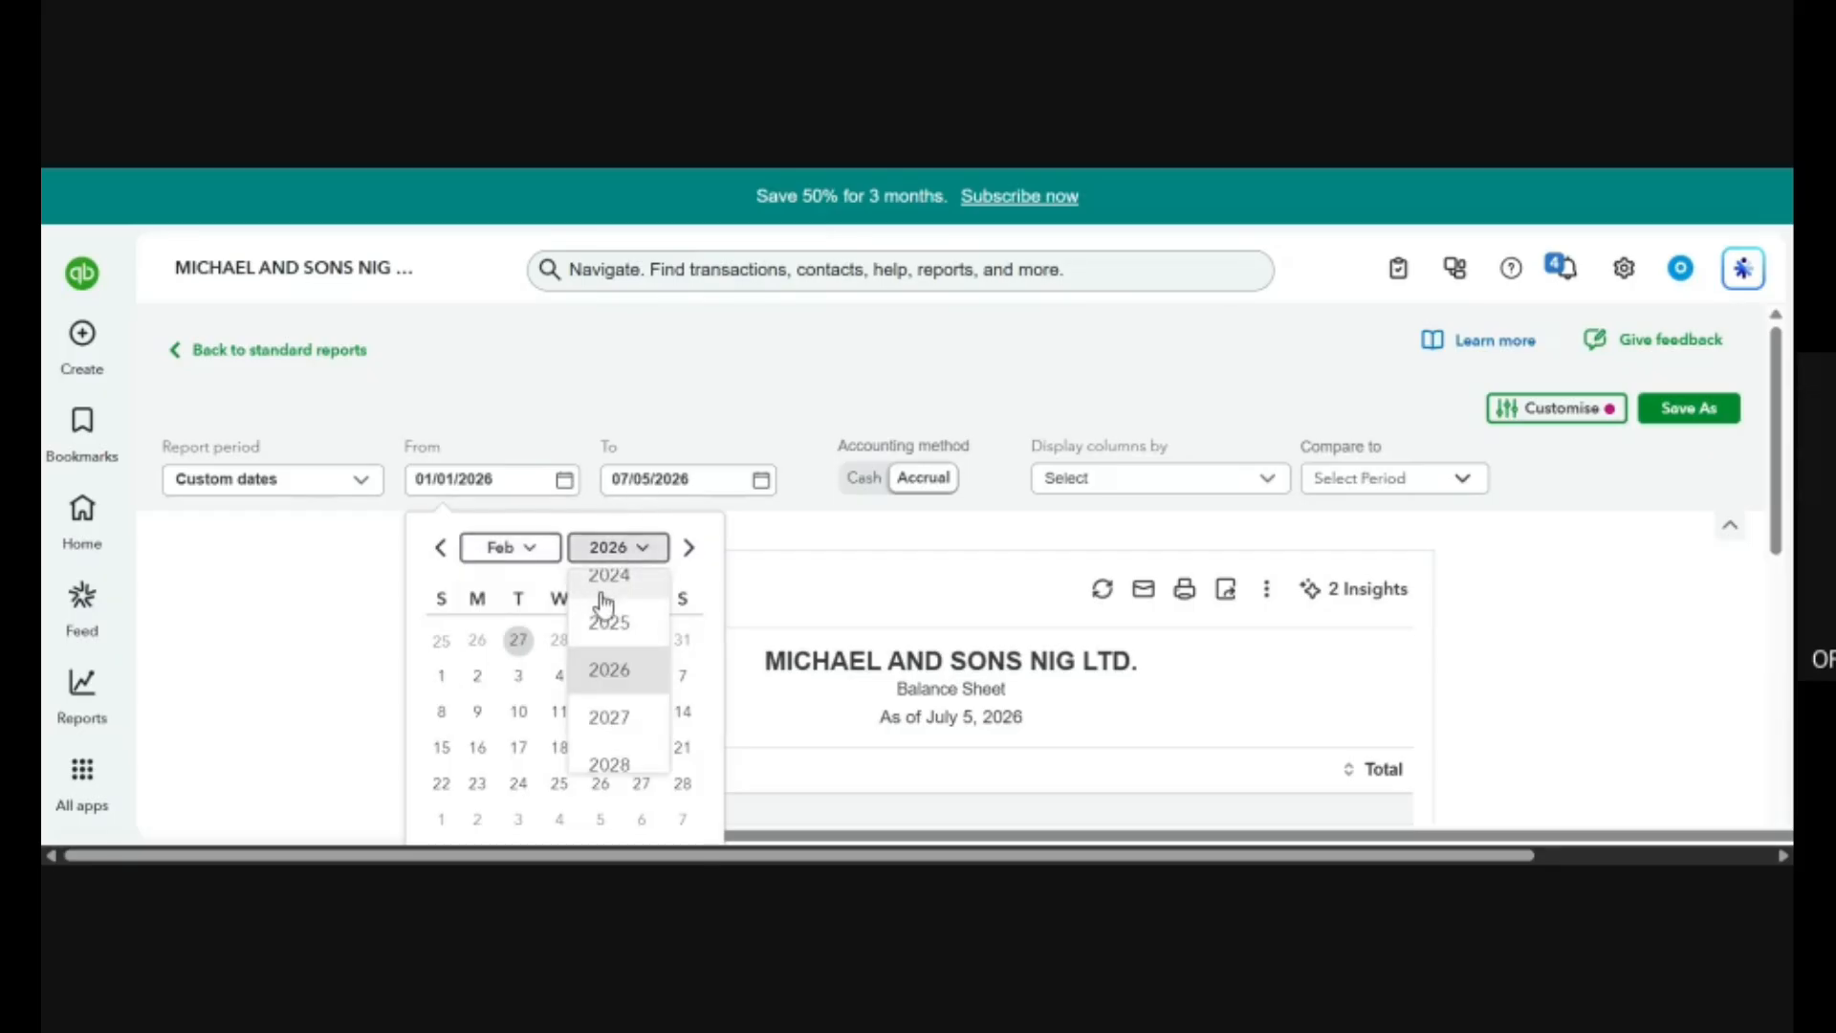
left_click(601, 591)
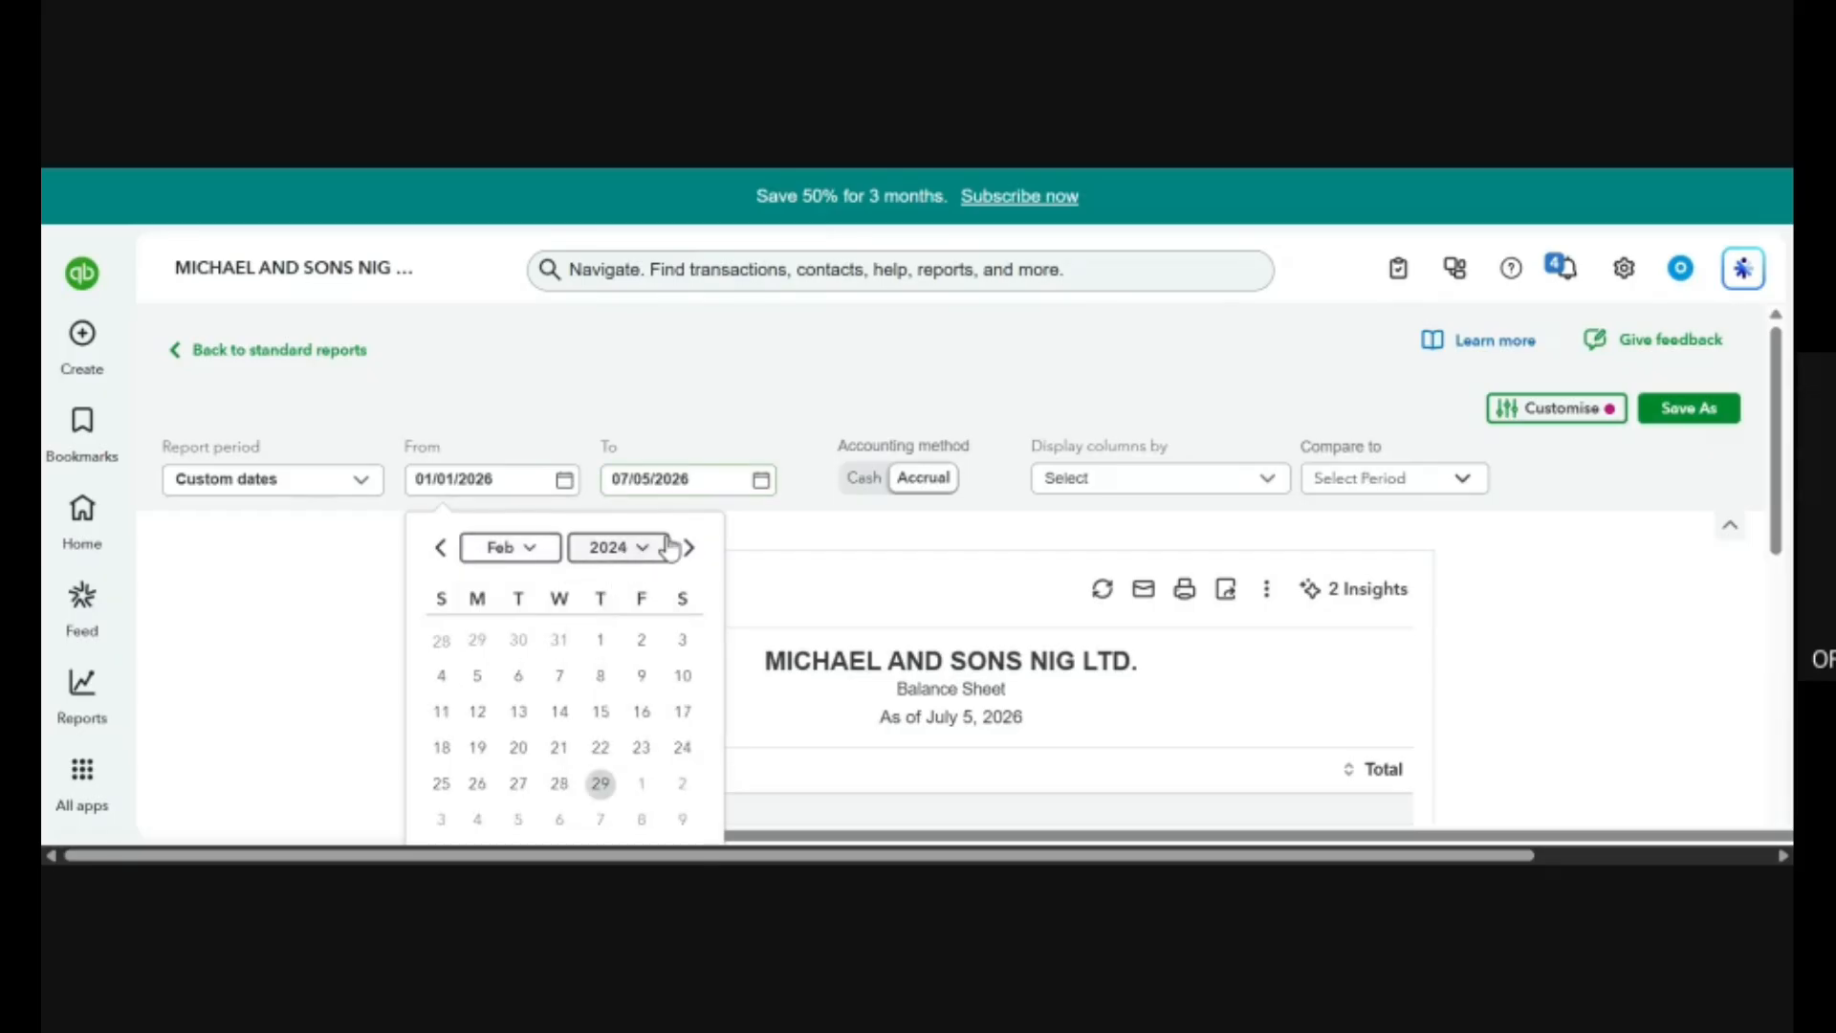
key("Tab")
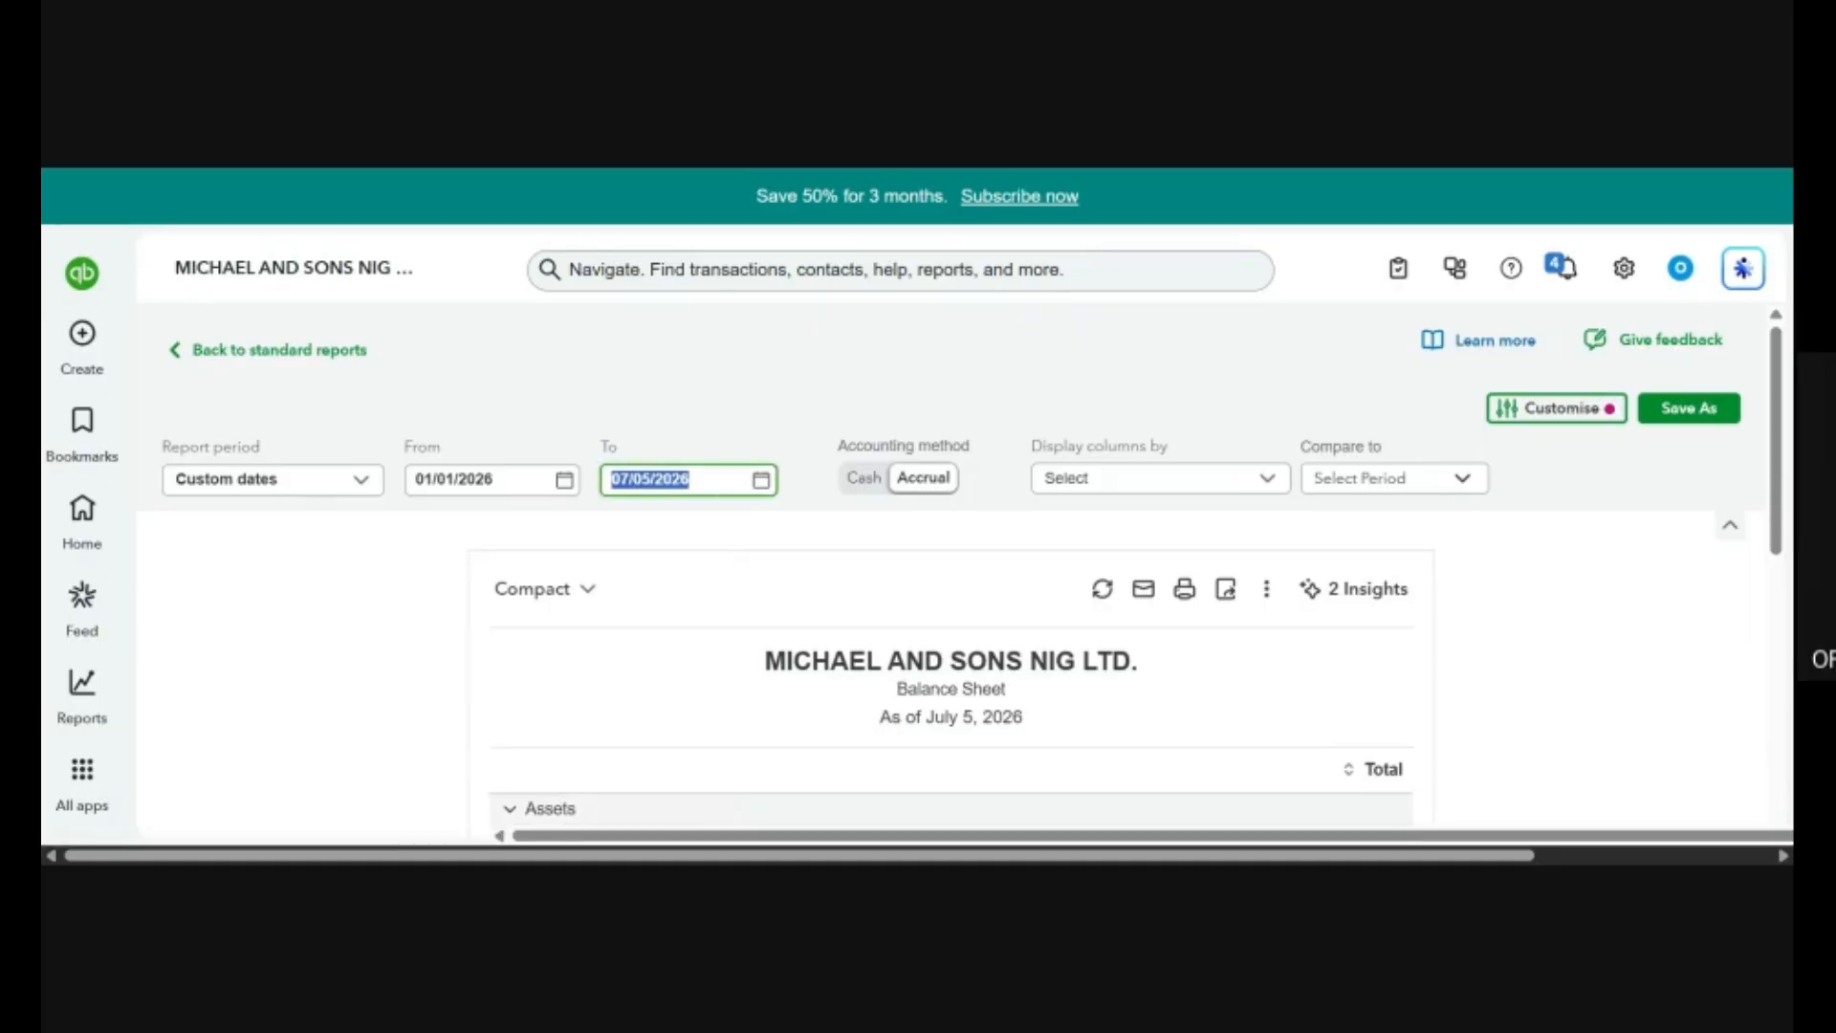
key("shift+Tab")
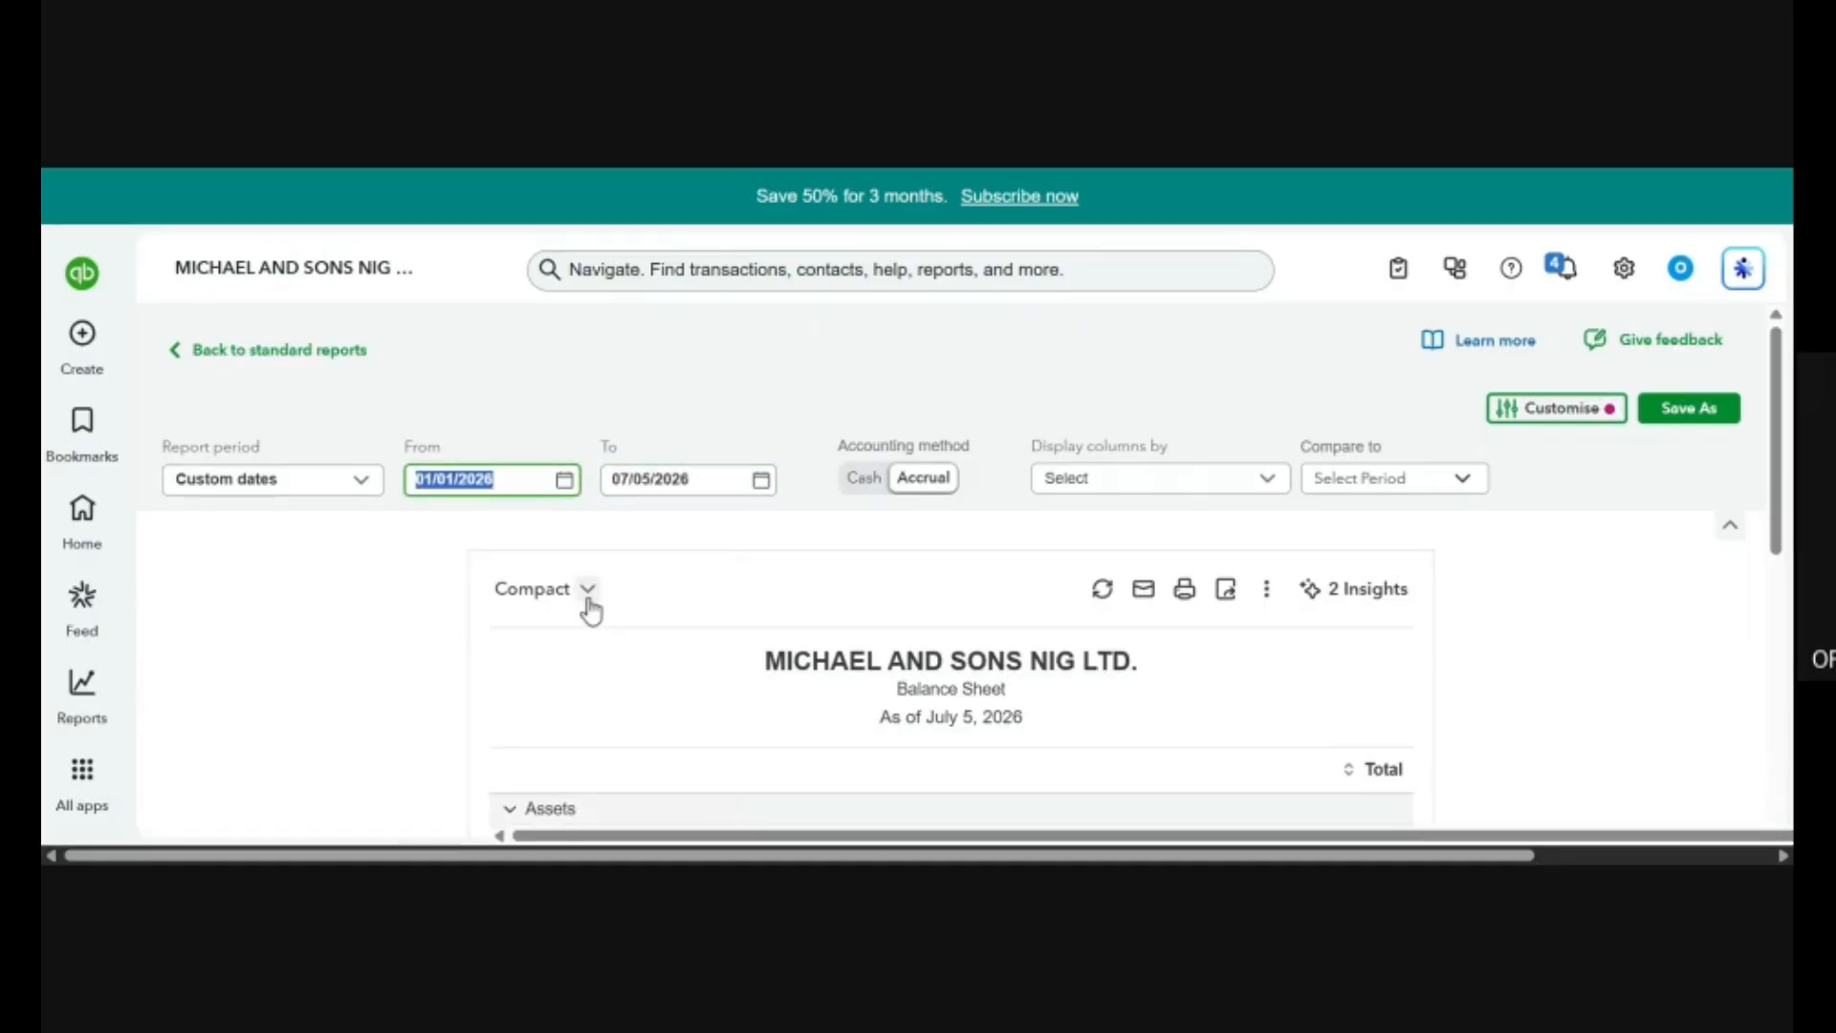
Zoom out the page and set the Balance Sheet's From date to 02/01/2024.
key("ctrl+minus")
left_click(403, 374)
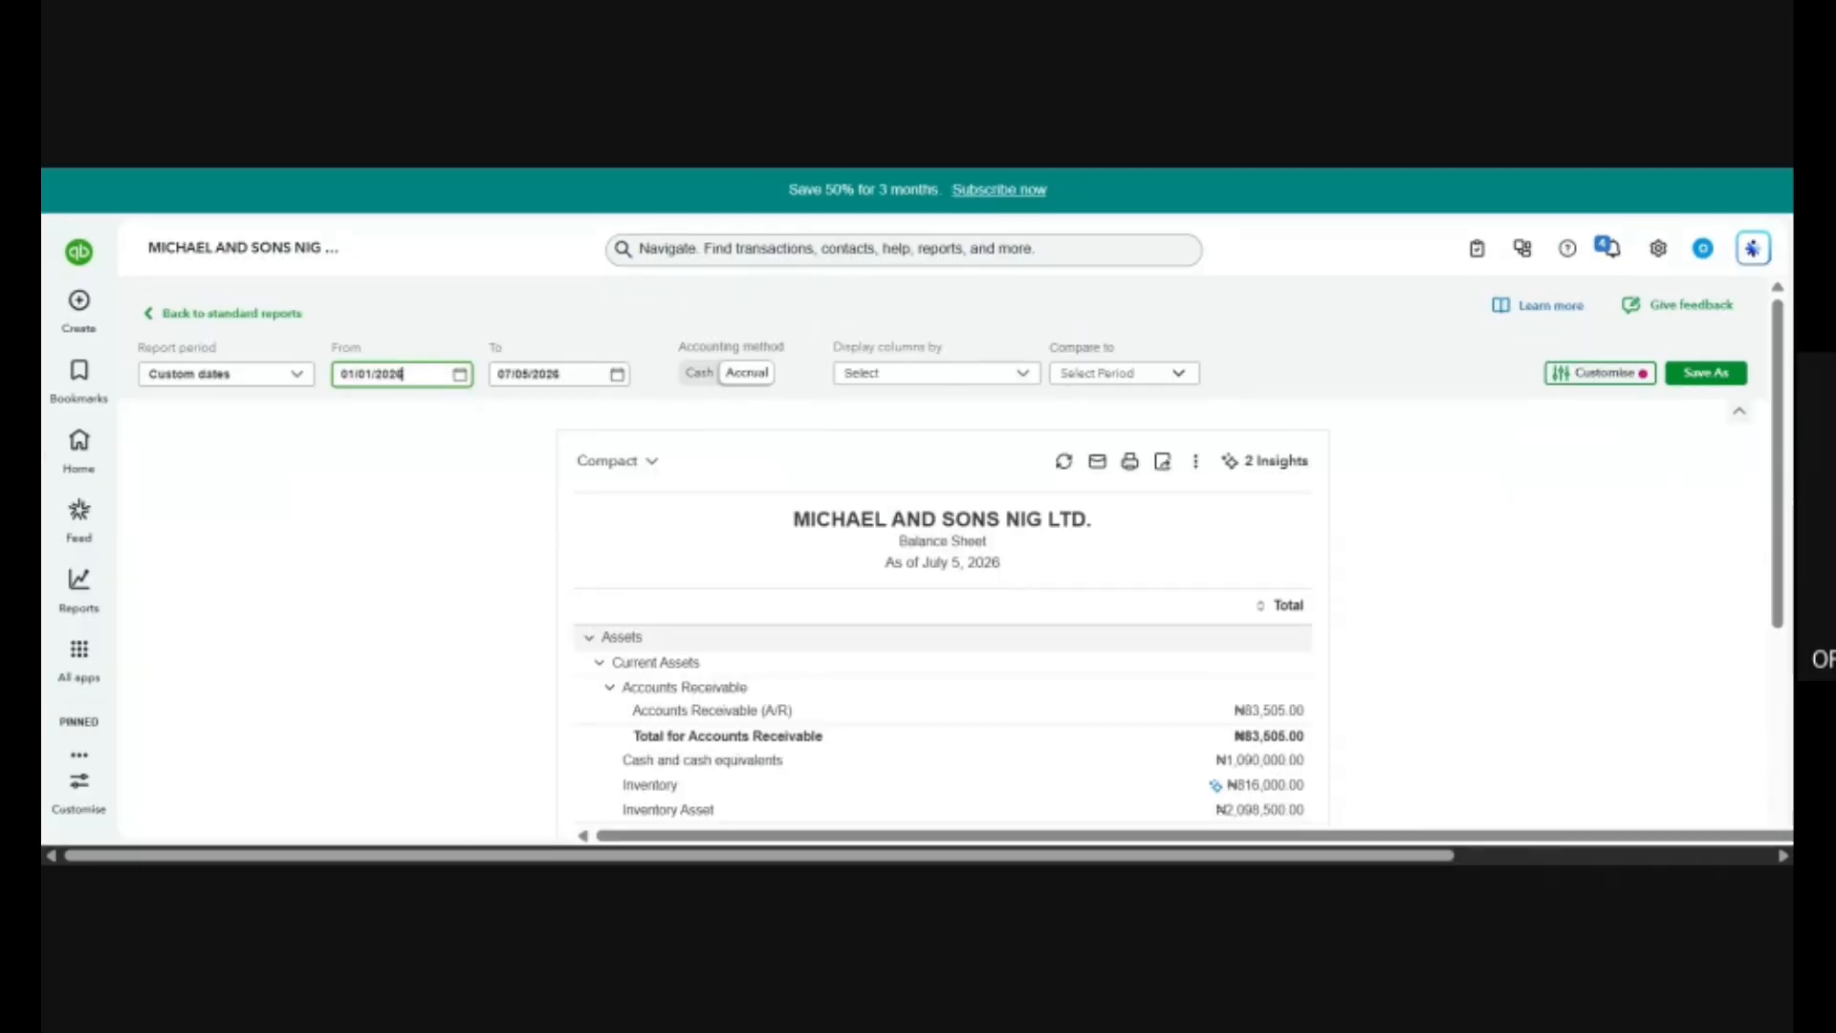
left_click(460, 374)
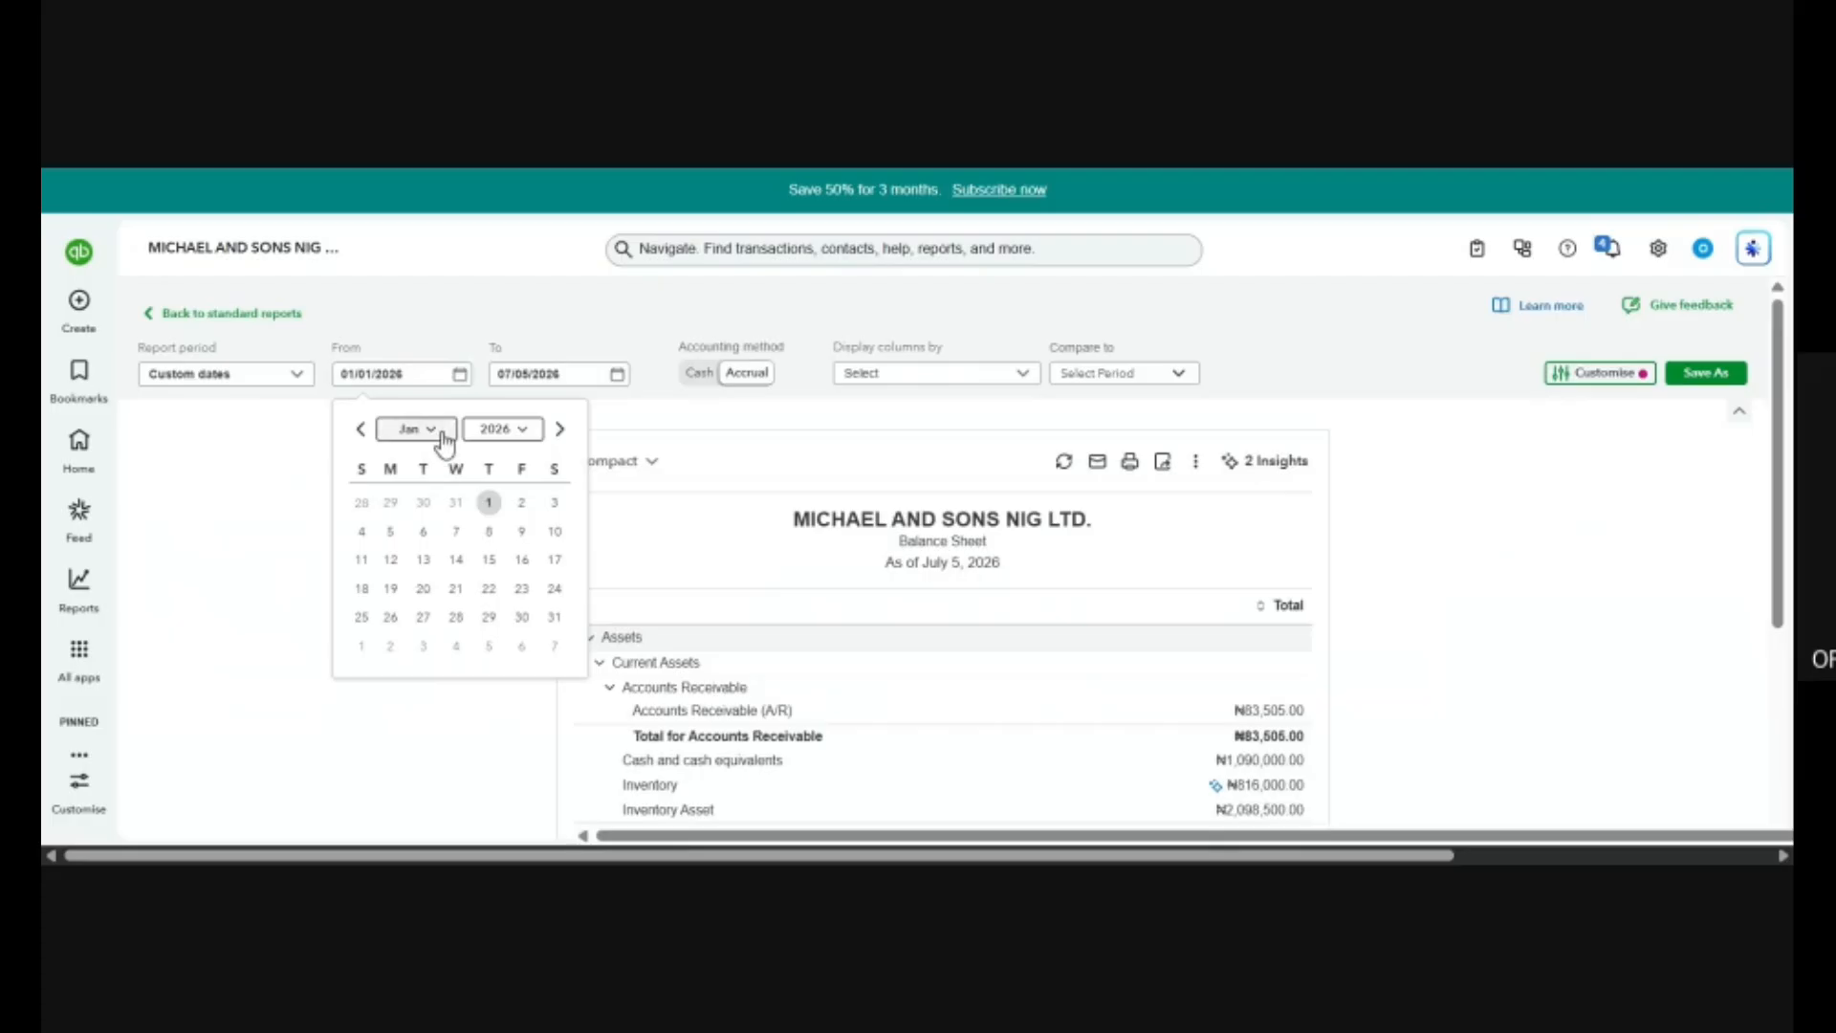
left_click(443, 438)
left_click(409, 522)
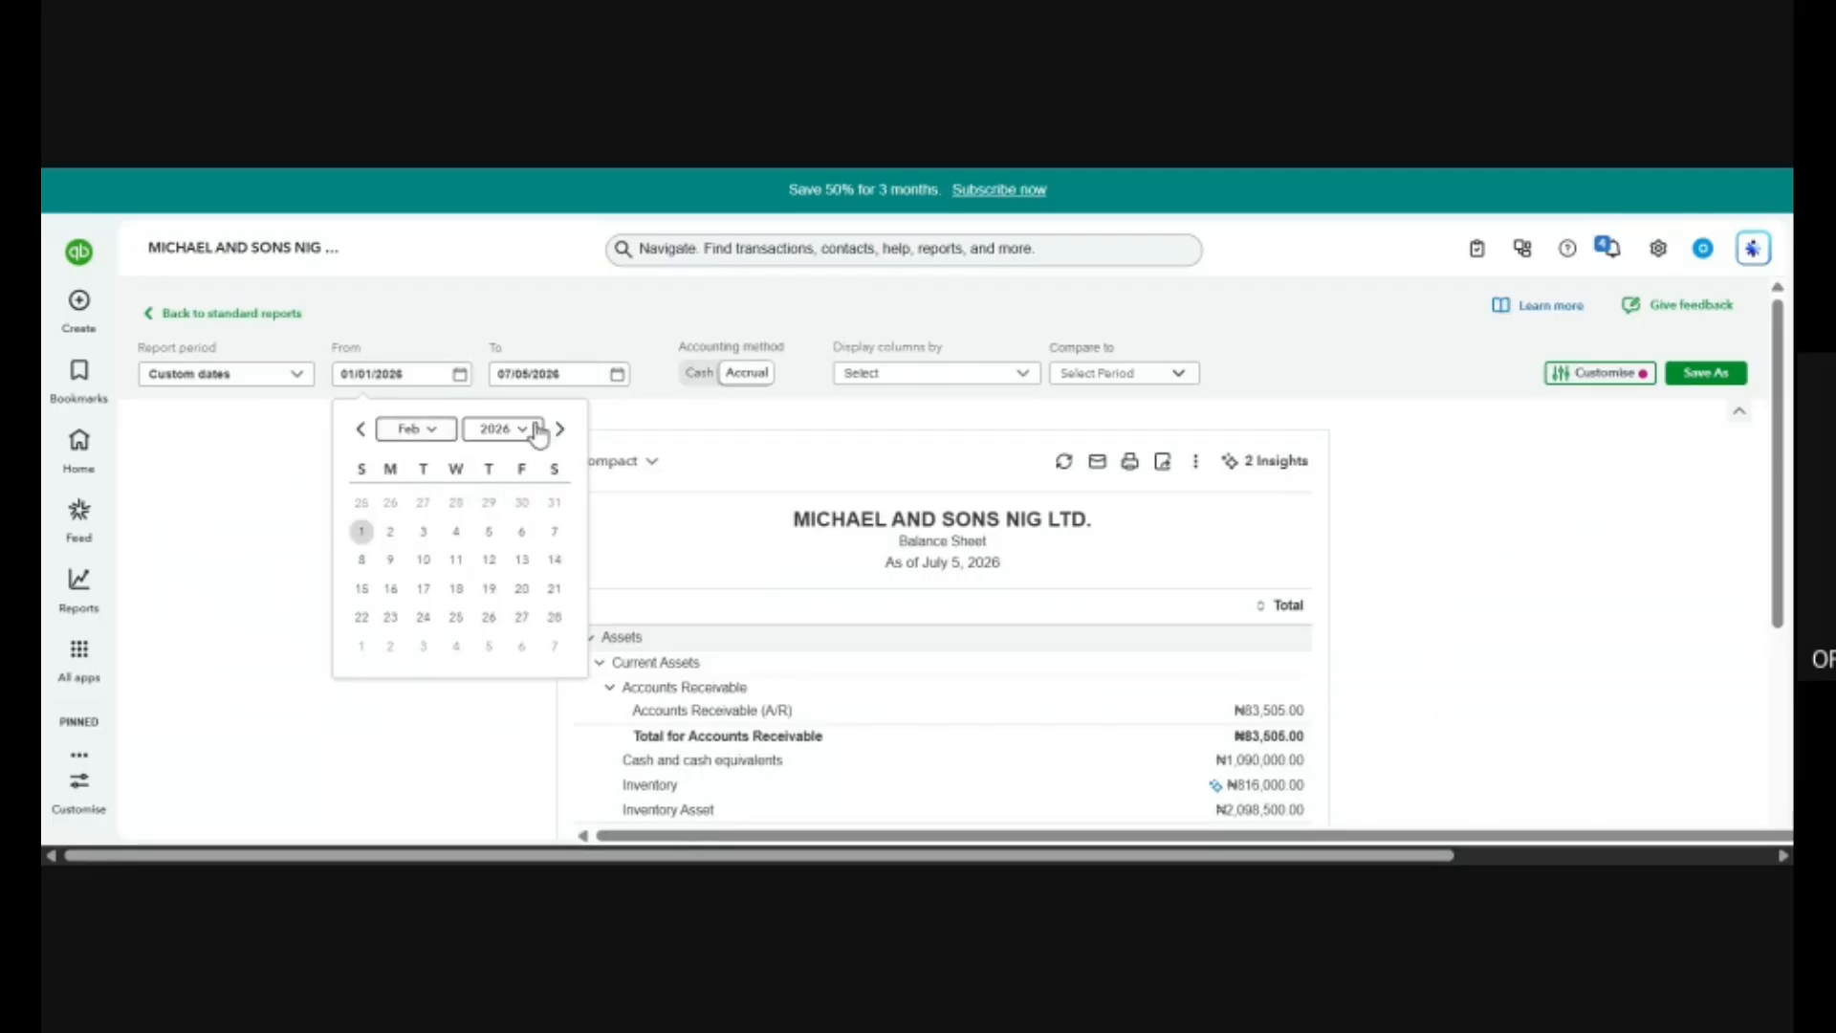
left_click(525, 430)
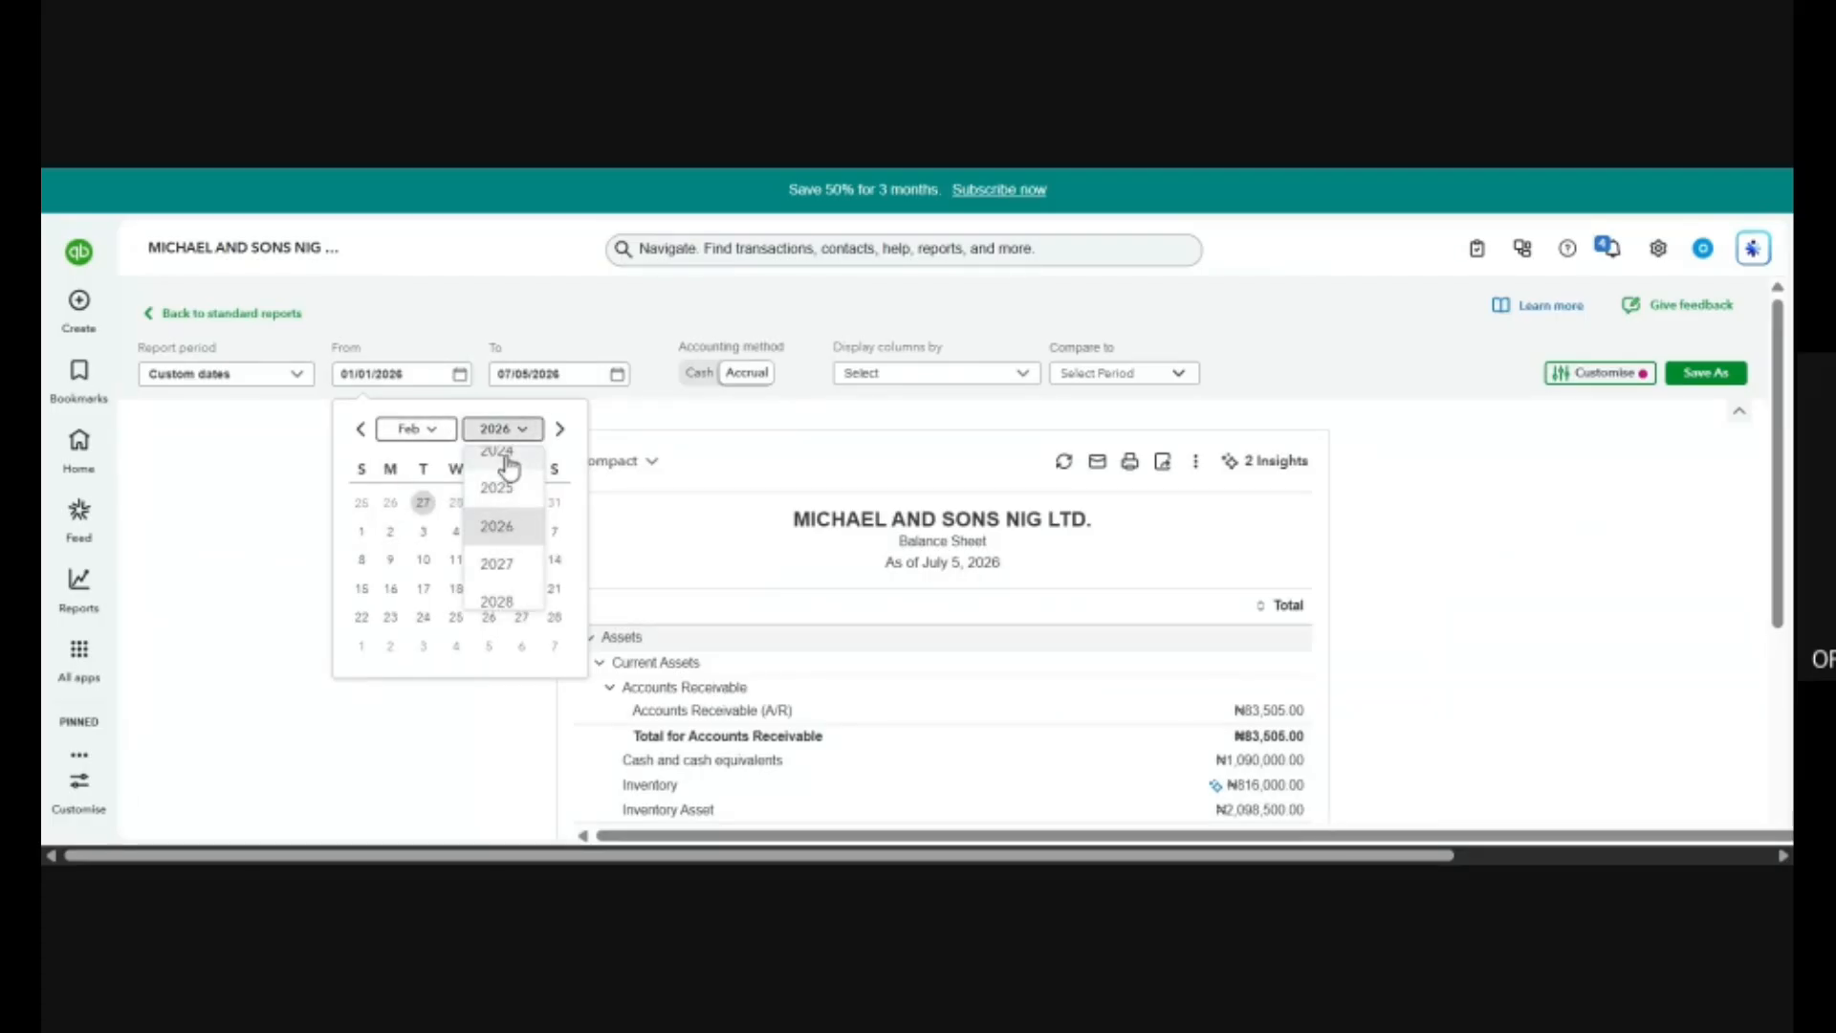
left_click(508, 466)
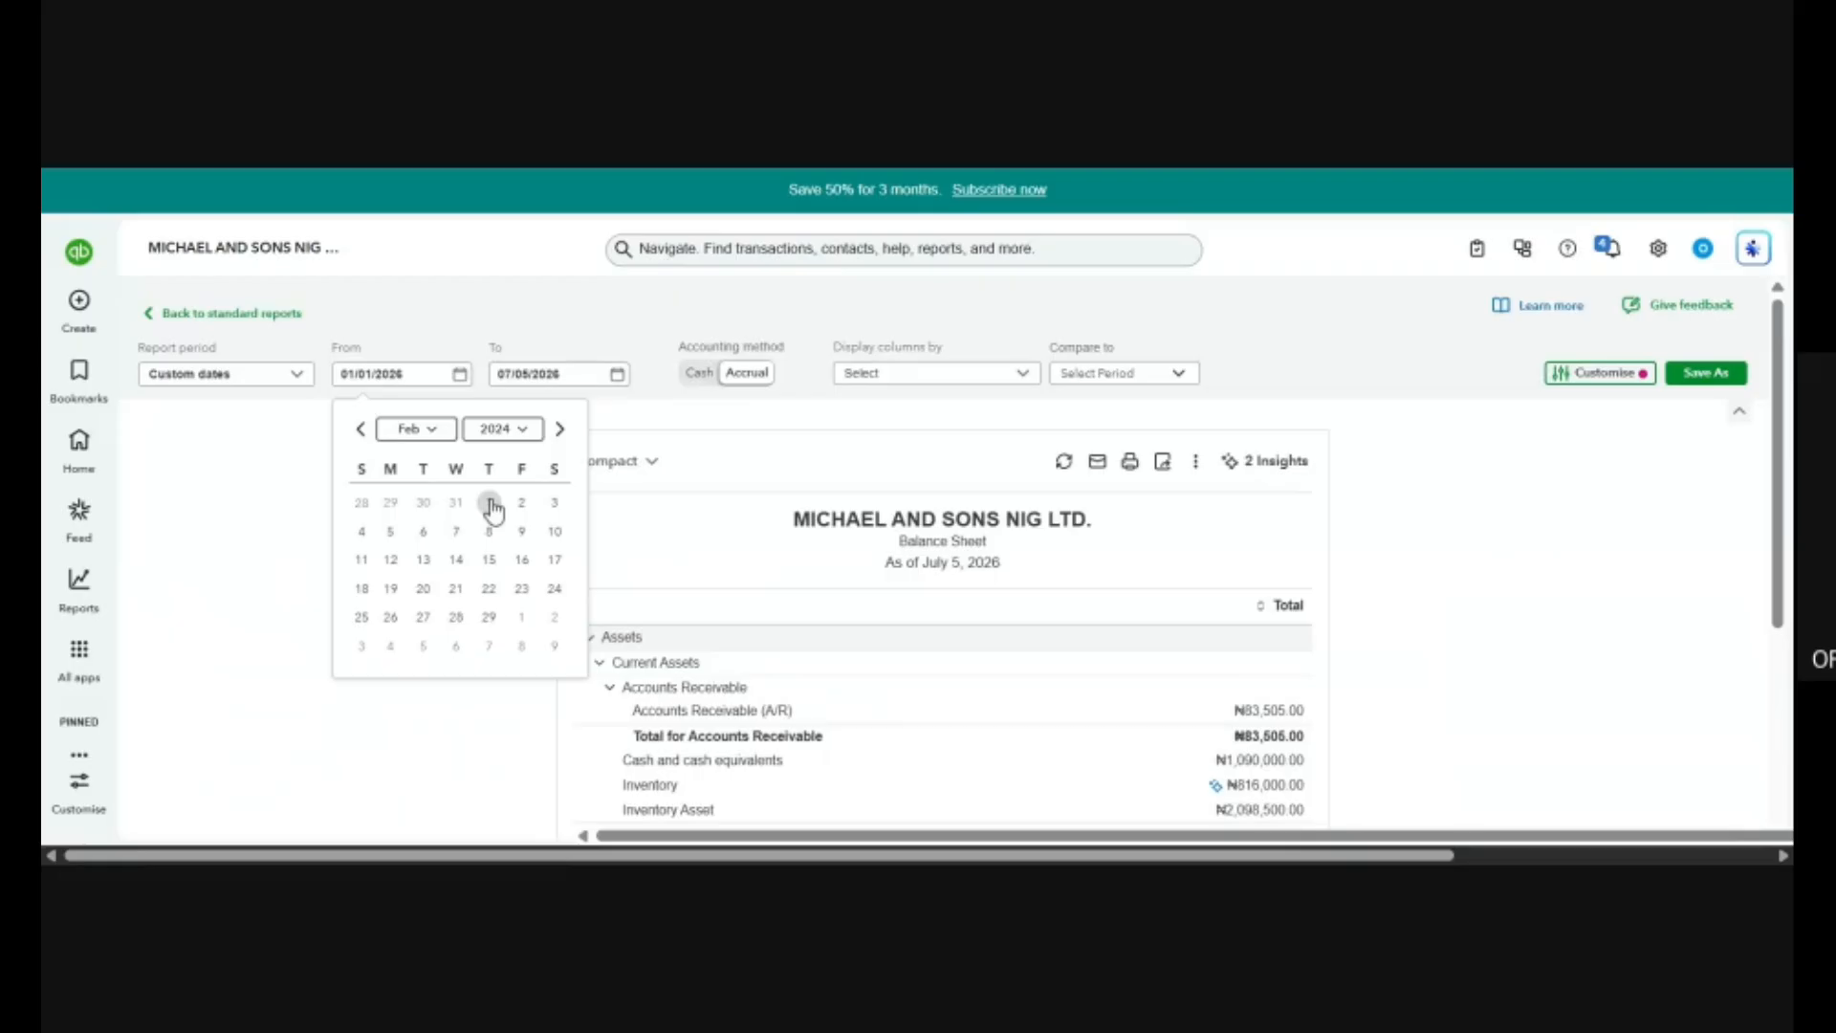
left_click(489, 504)
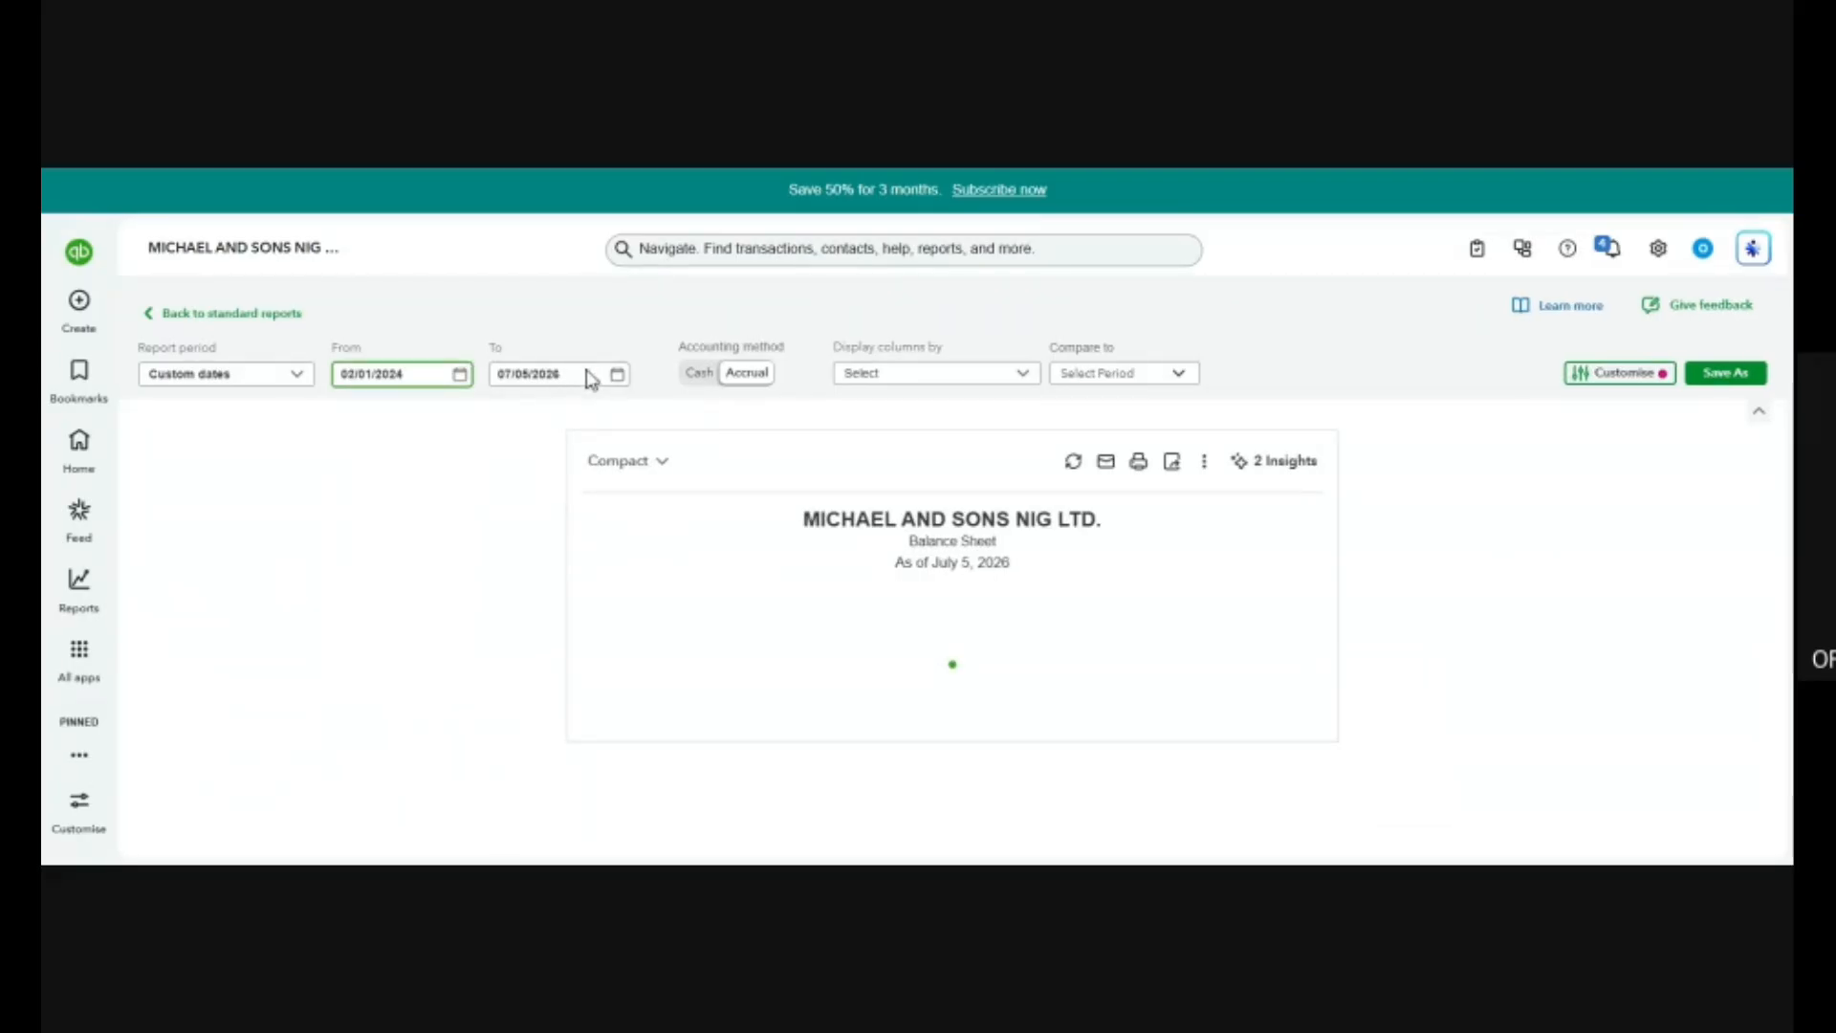
View the To date calendar without picking a date, and look through the Balance Sheet for the custom period.
left_click(617, 374)
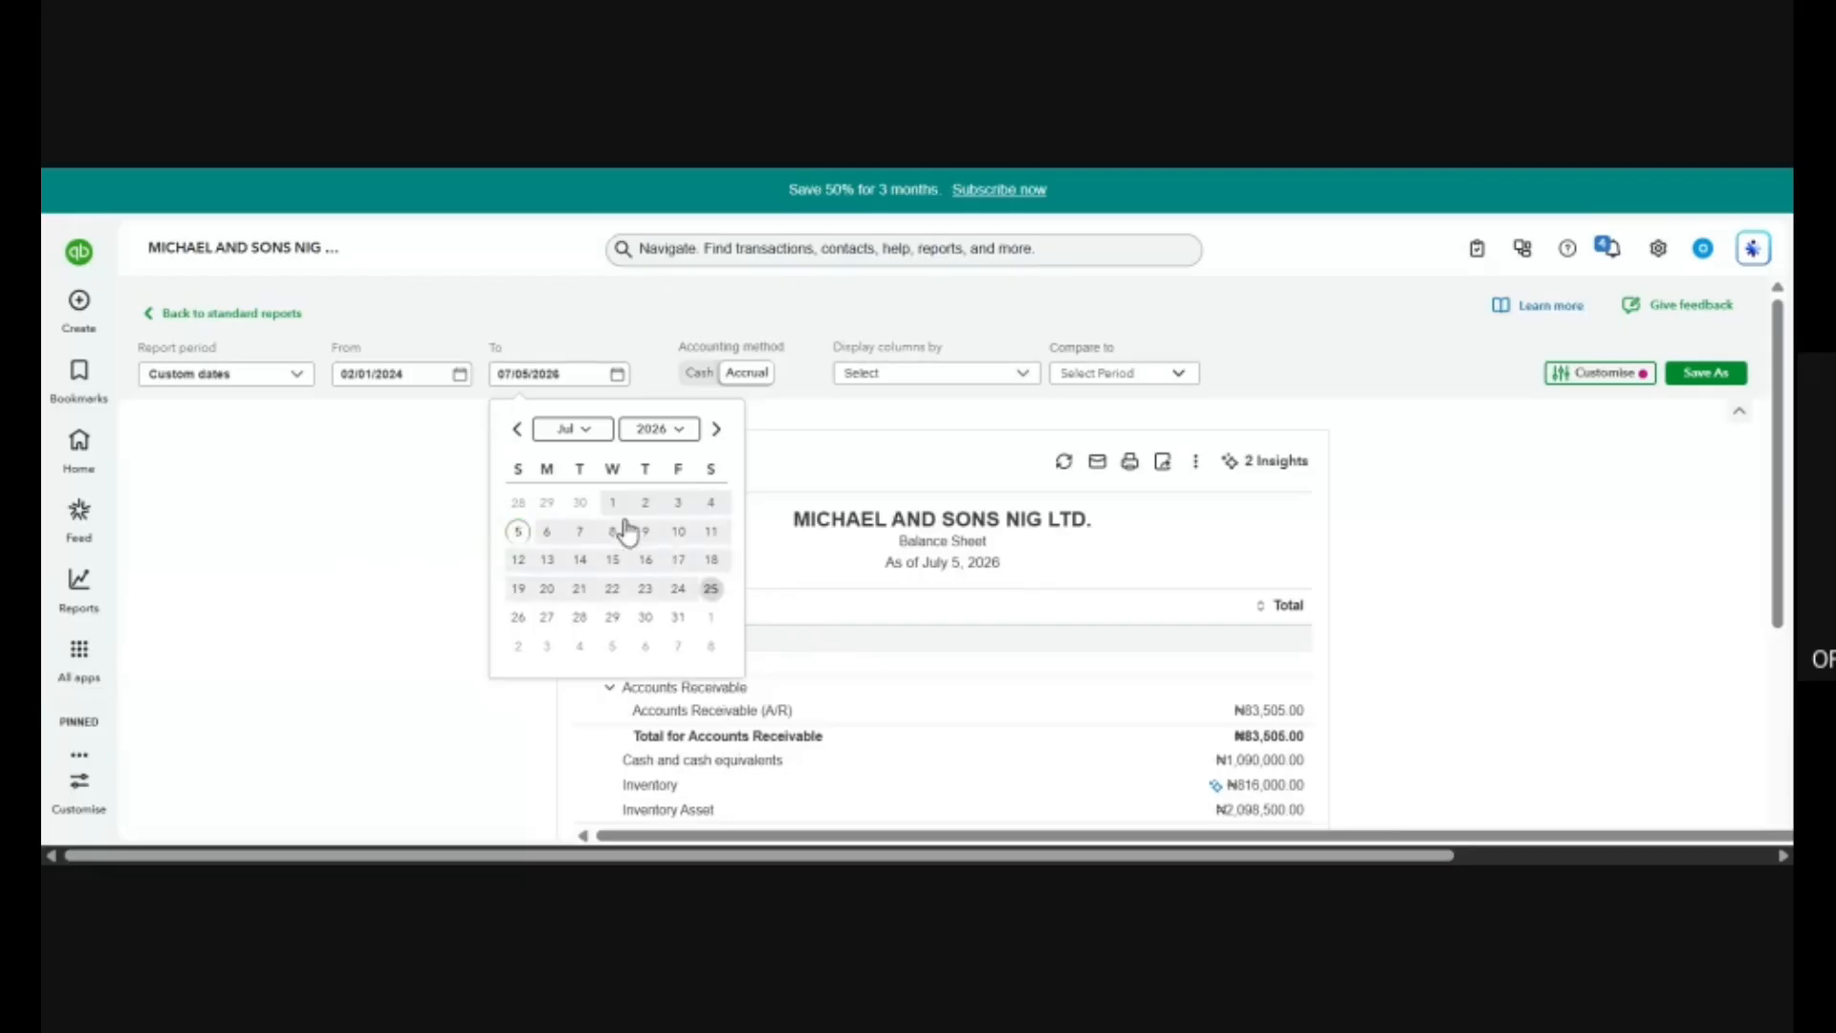
left_click(852, 582)
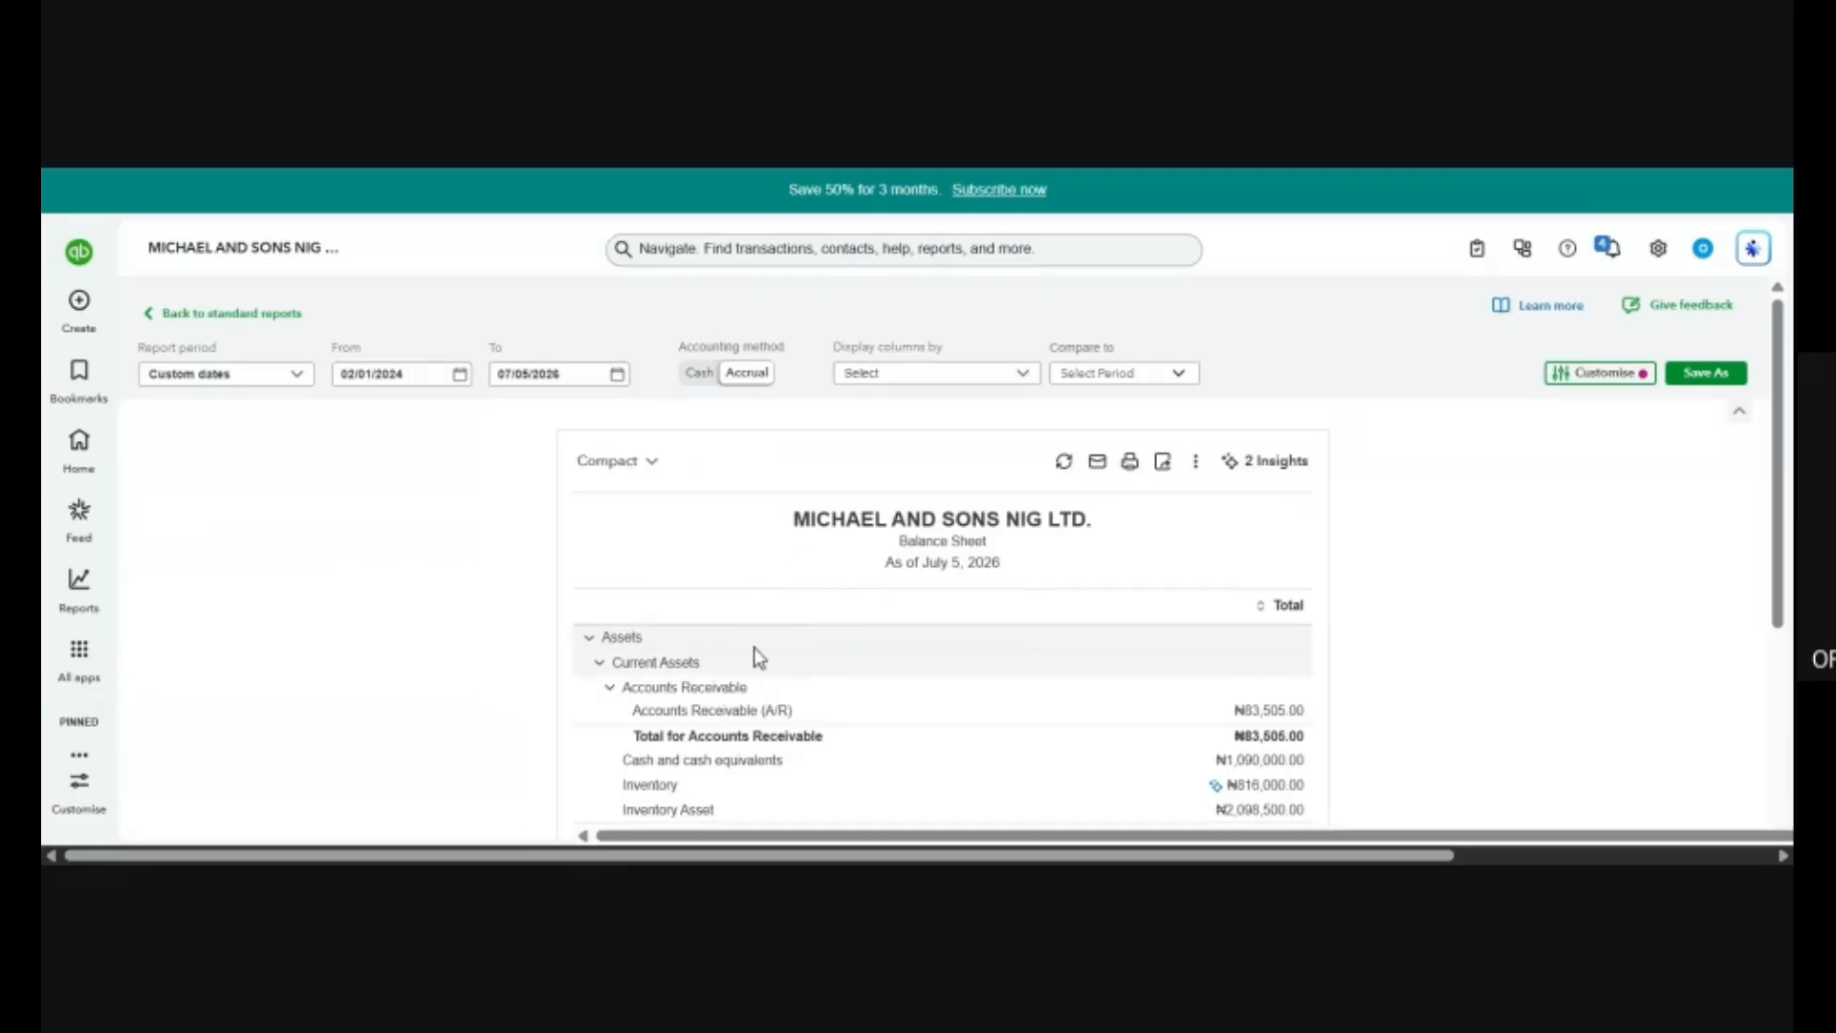
scroll(888, 682, "down", 1)
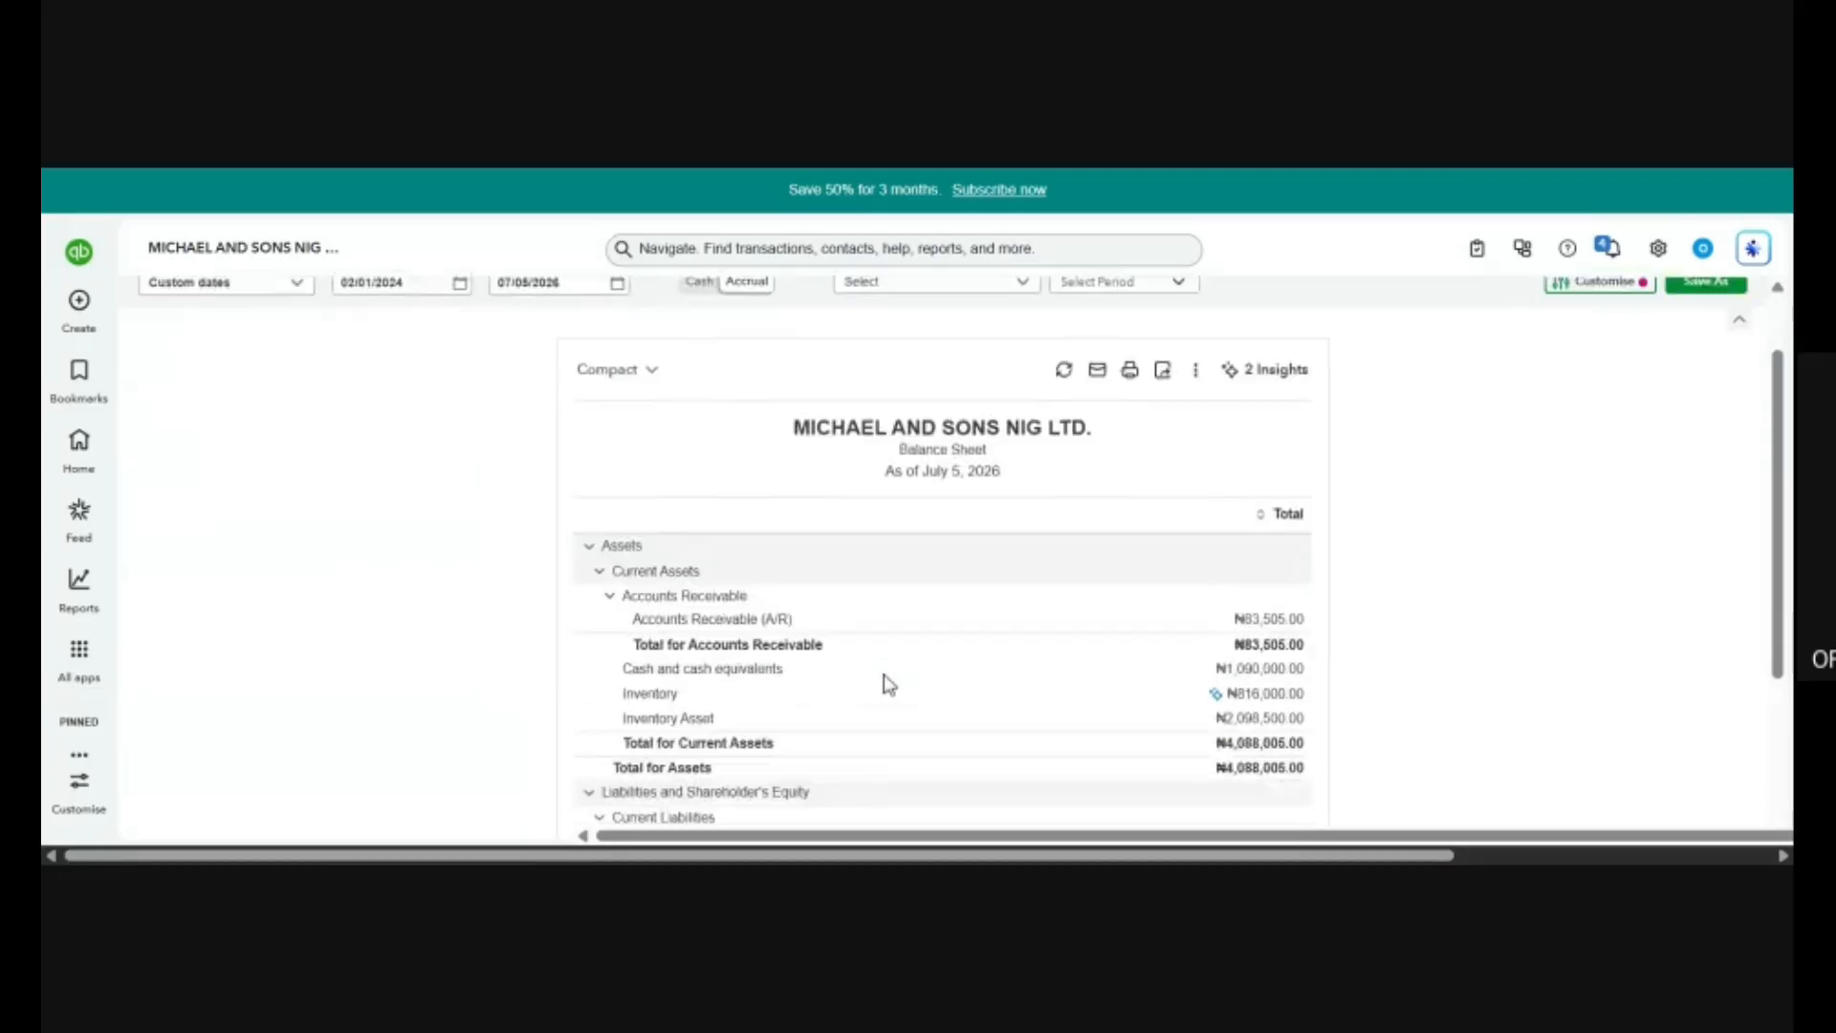
scroll(887, 683, "down", 3)
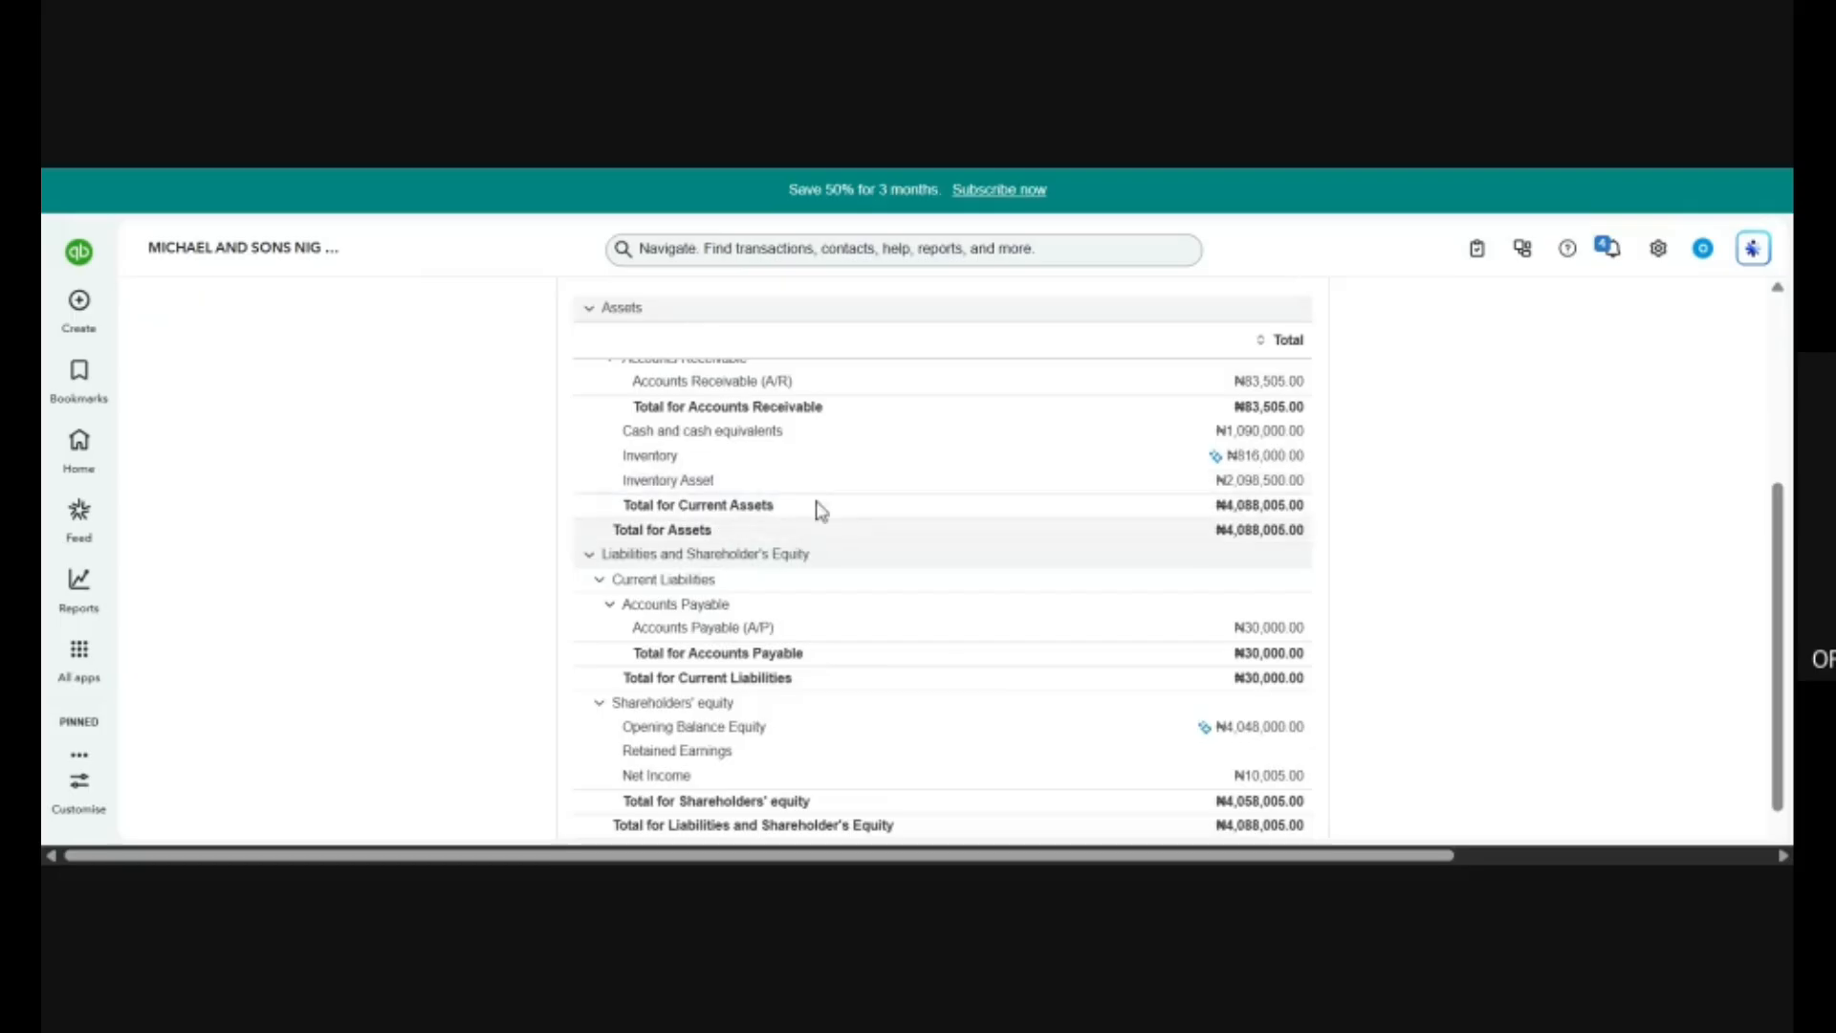
scroll(823, 507, "up", 4)
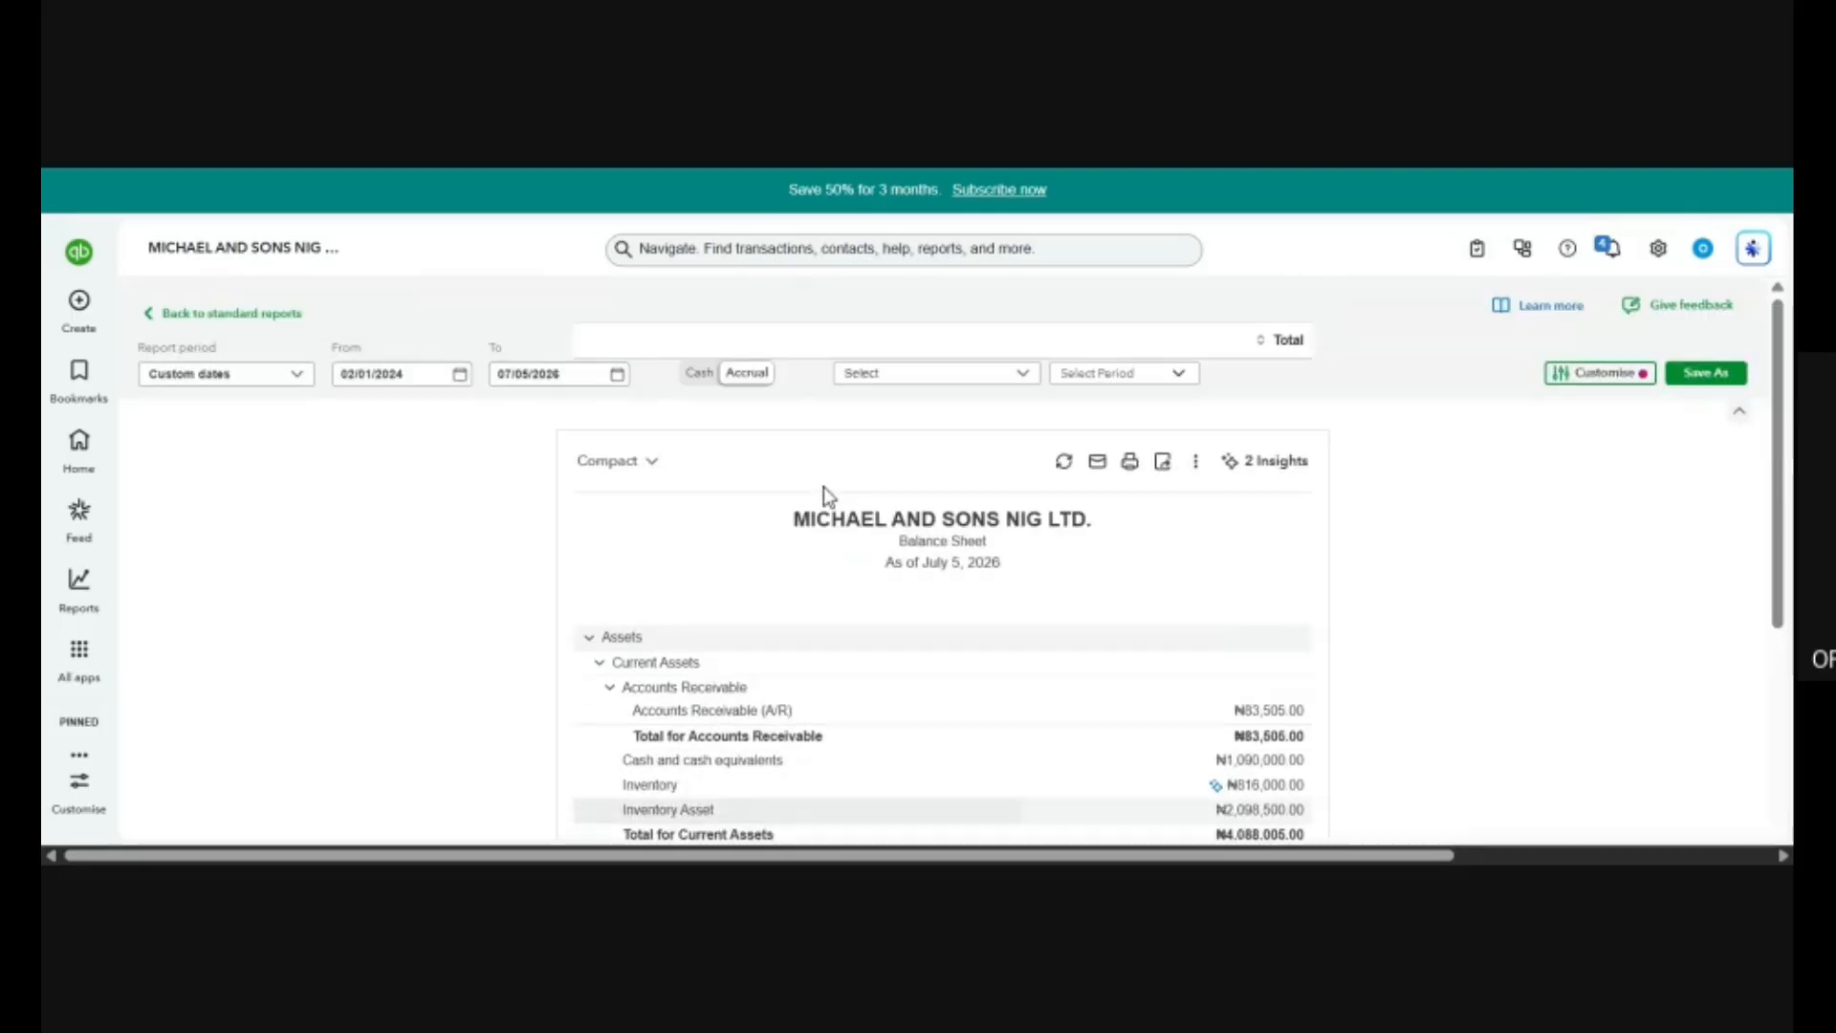
Collapse and re-expand Current Assets, and examine the Balance Sheet down to its liabilities and shareholders' equity.
left_click(820, 662)
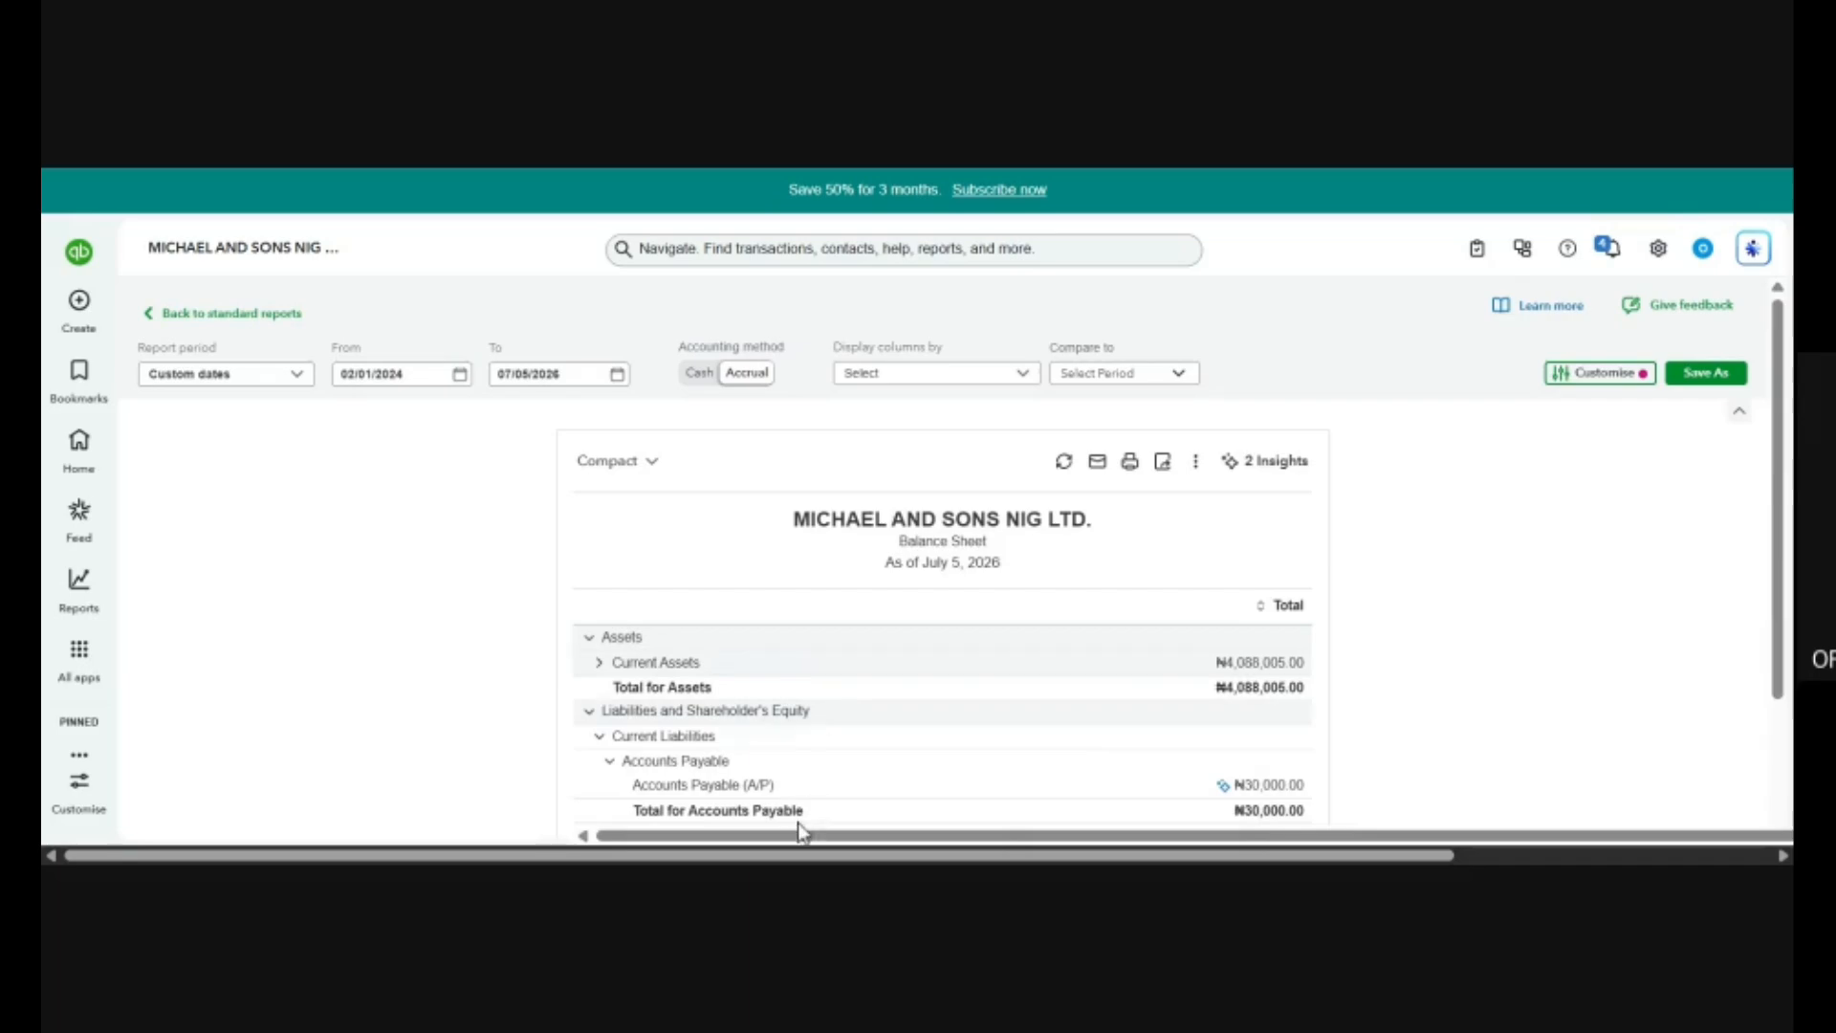
left_click(823, 662)
scroll(828, 779, "down", 3)
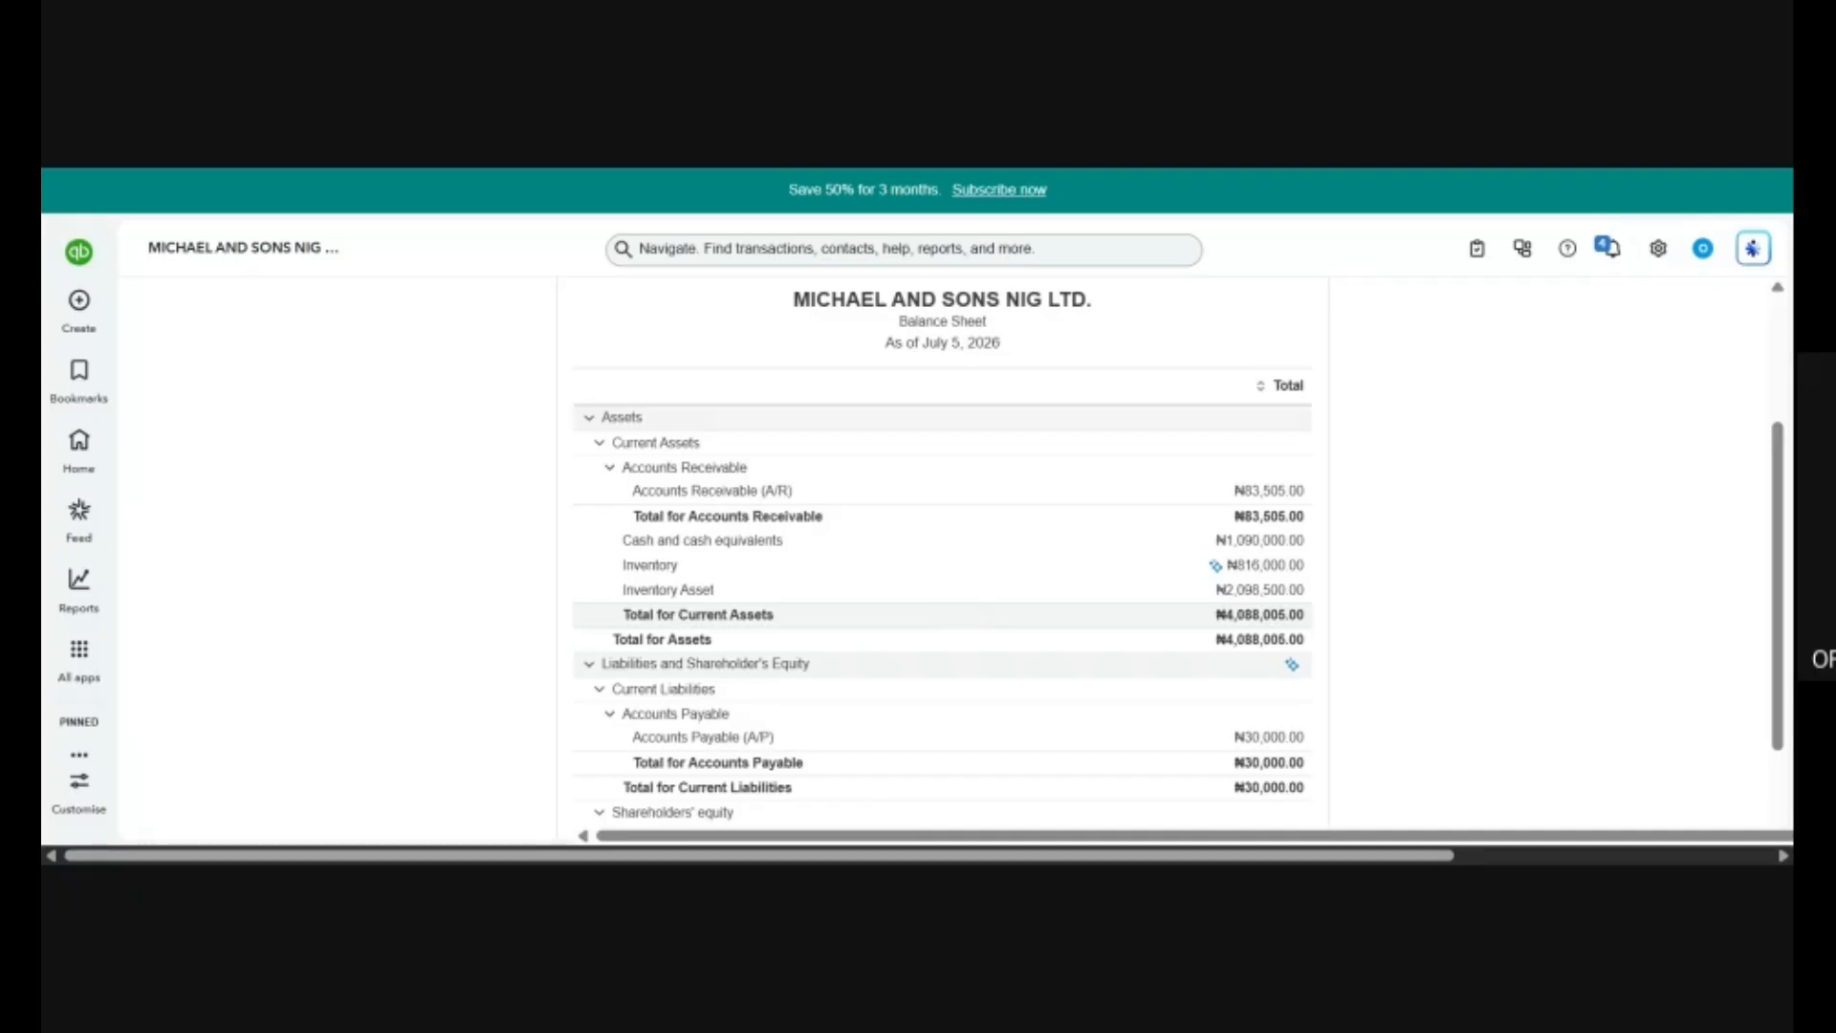
scroll(964, 617, "down", 3)
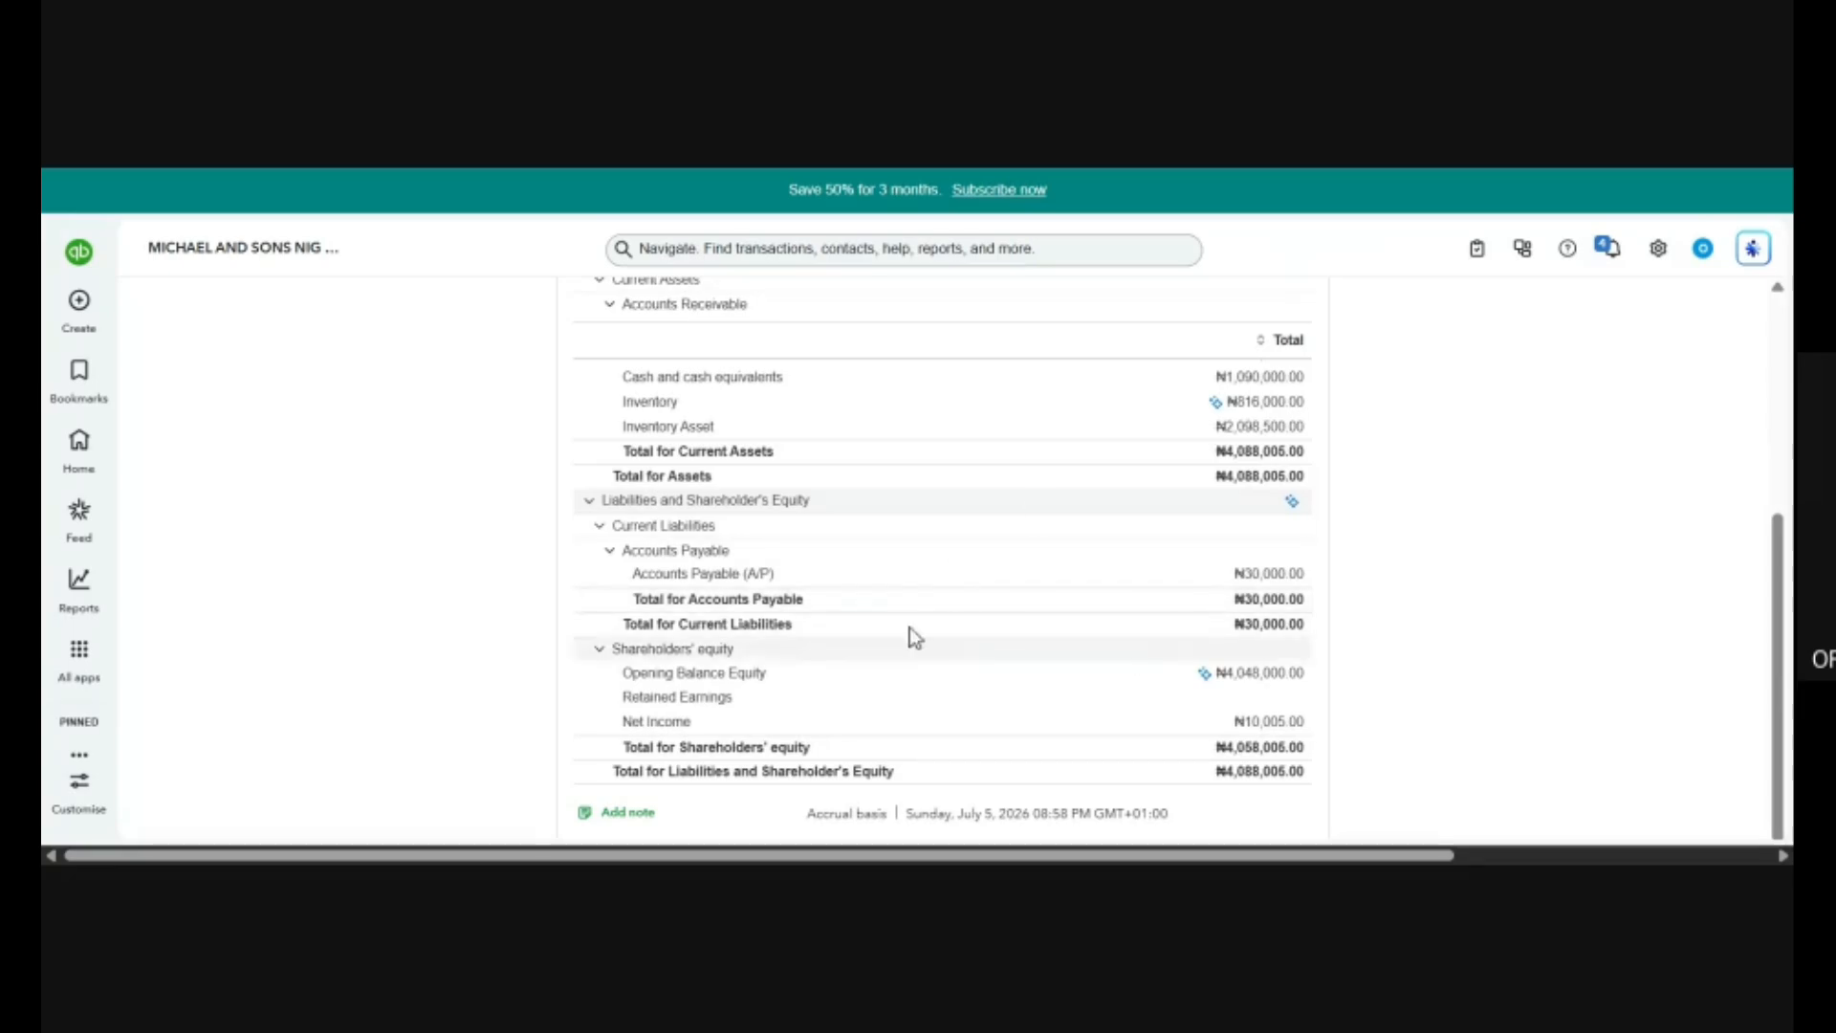
Return to the standard reports and open the Profit and Loss report from Favourites.
left_click(79, 651)
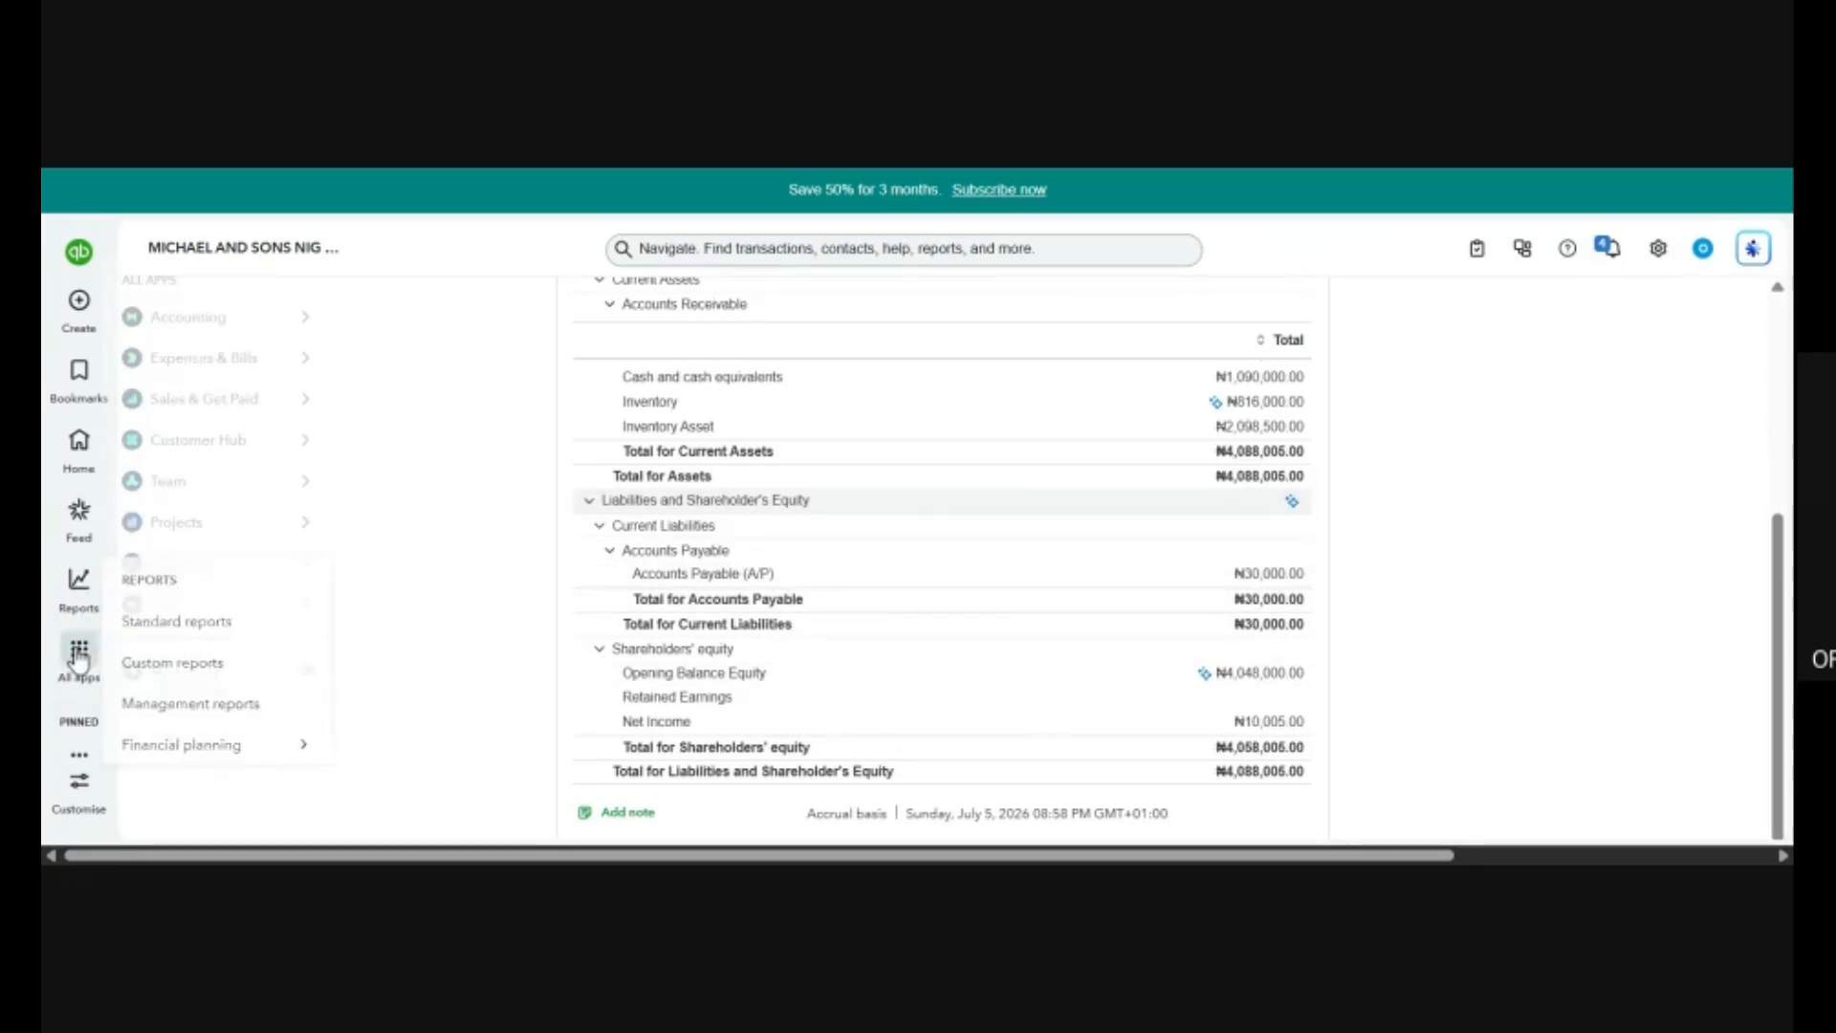
mouse_move(76, 584)
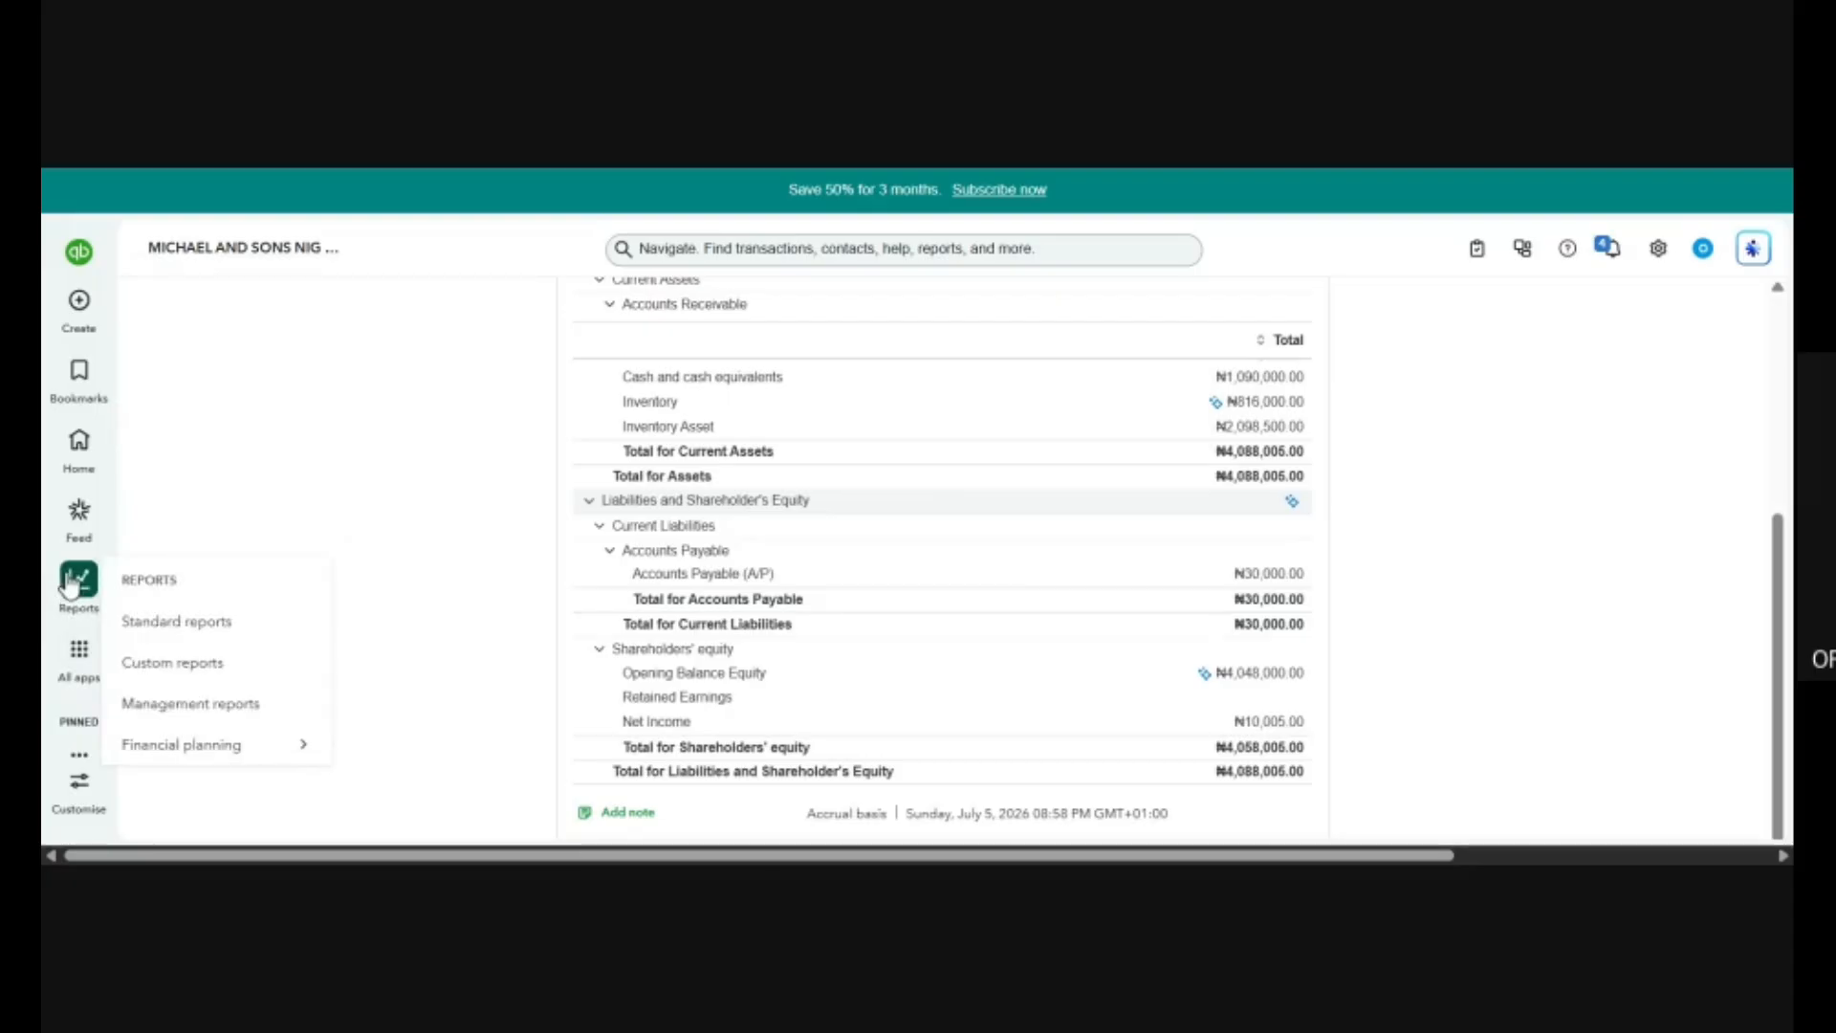
left_click(191, 621)
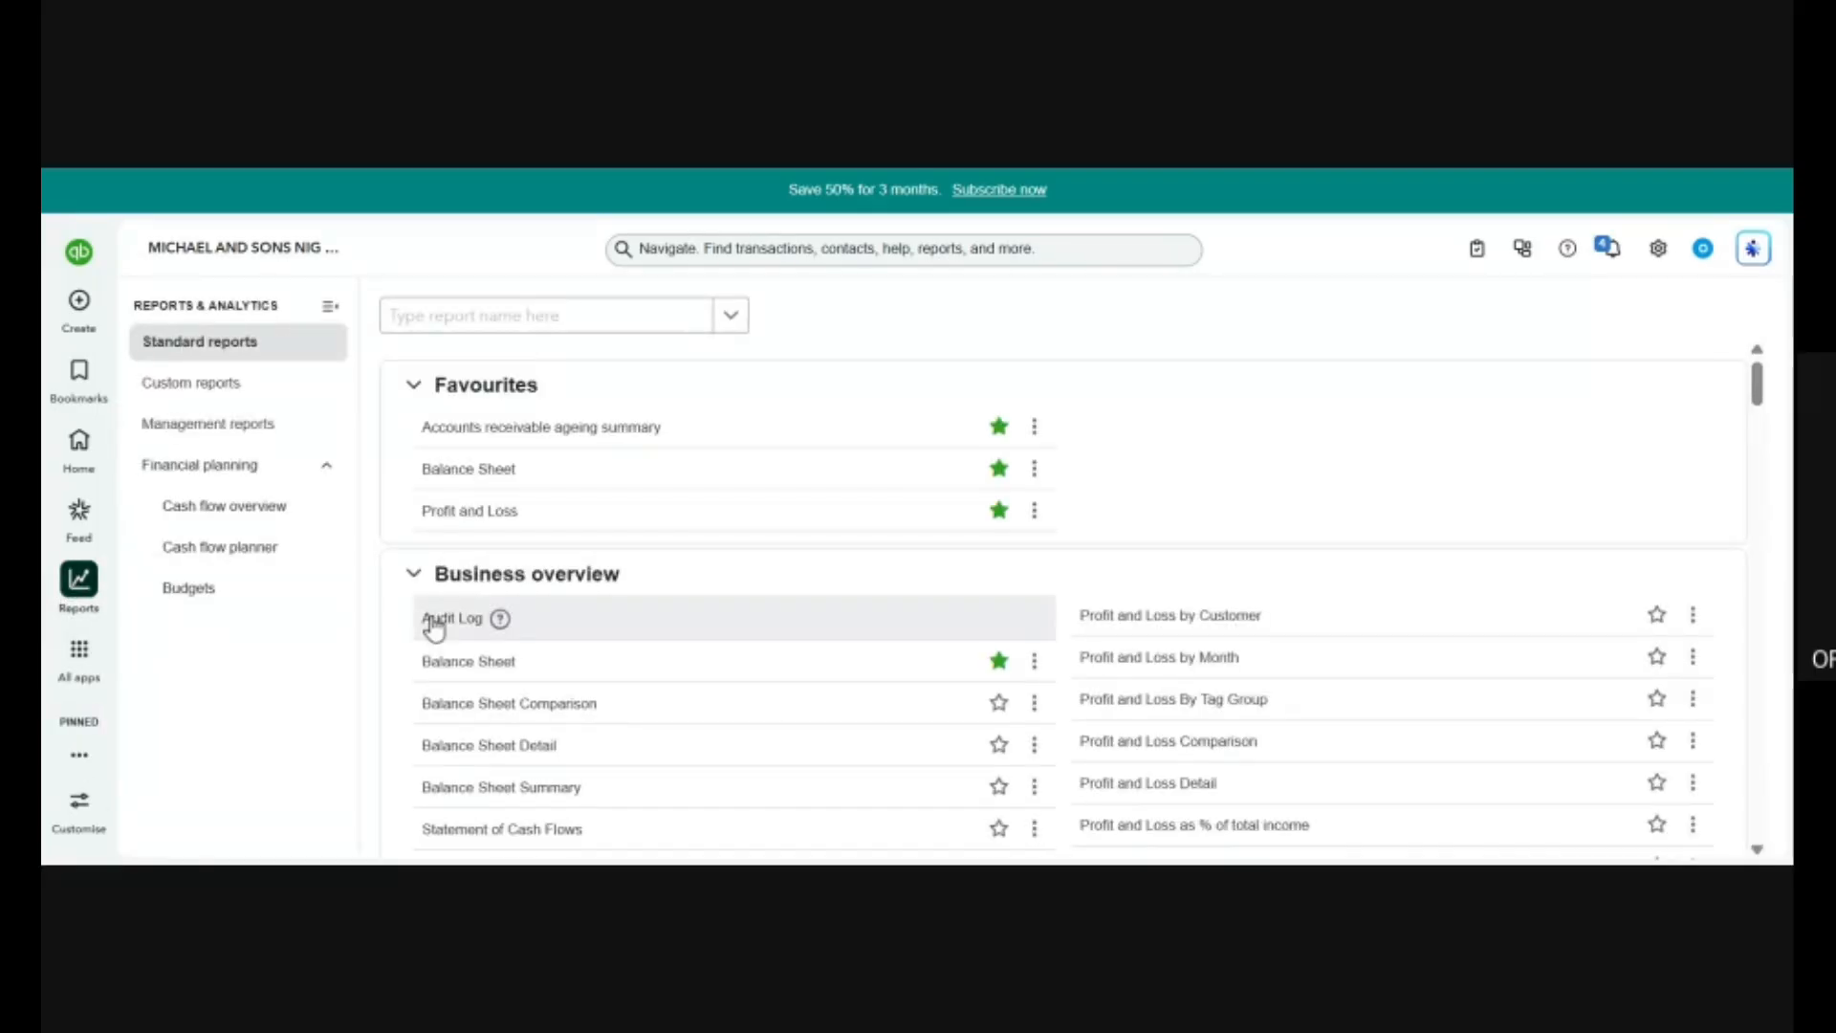
left_click(496, 517)
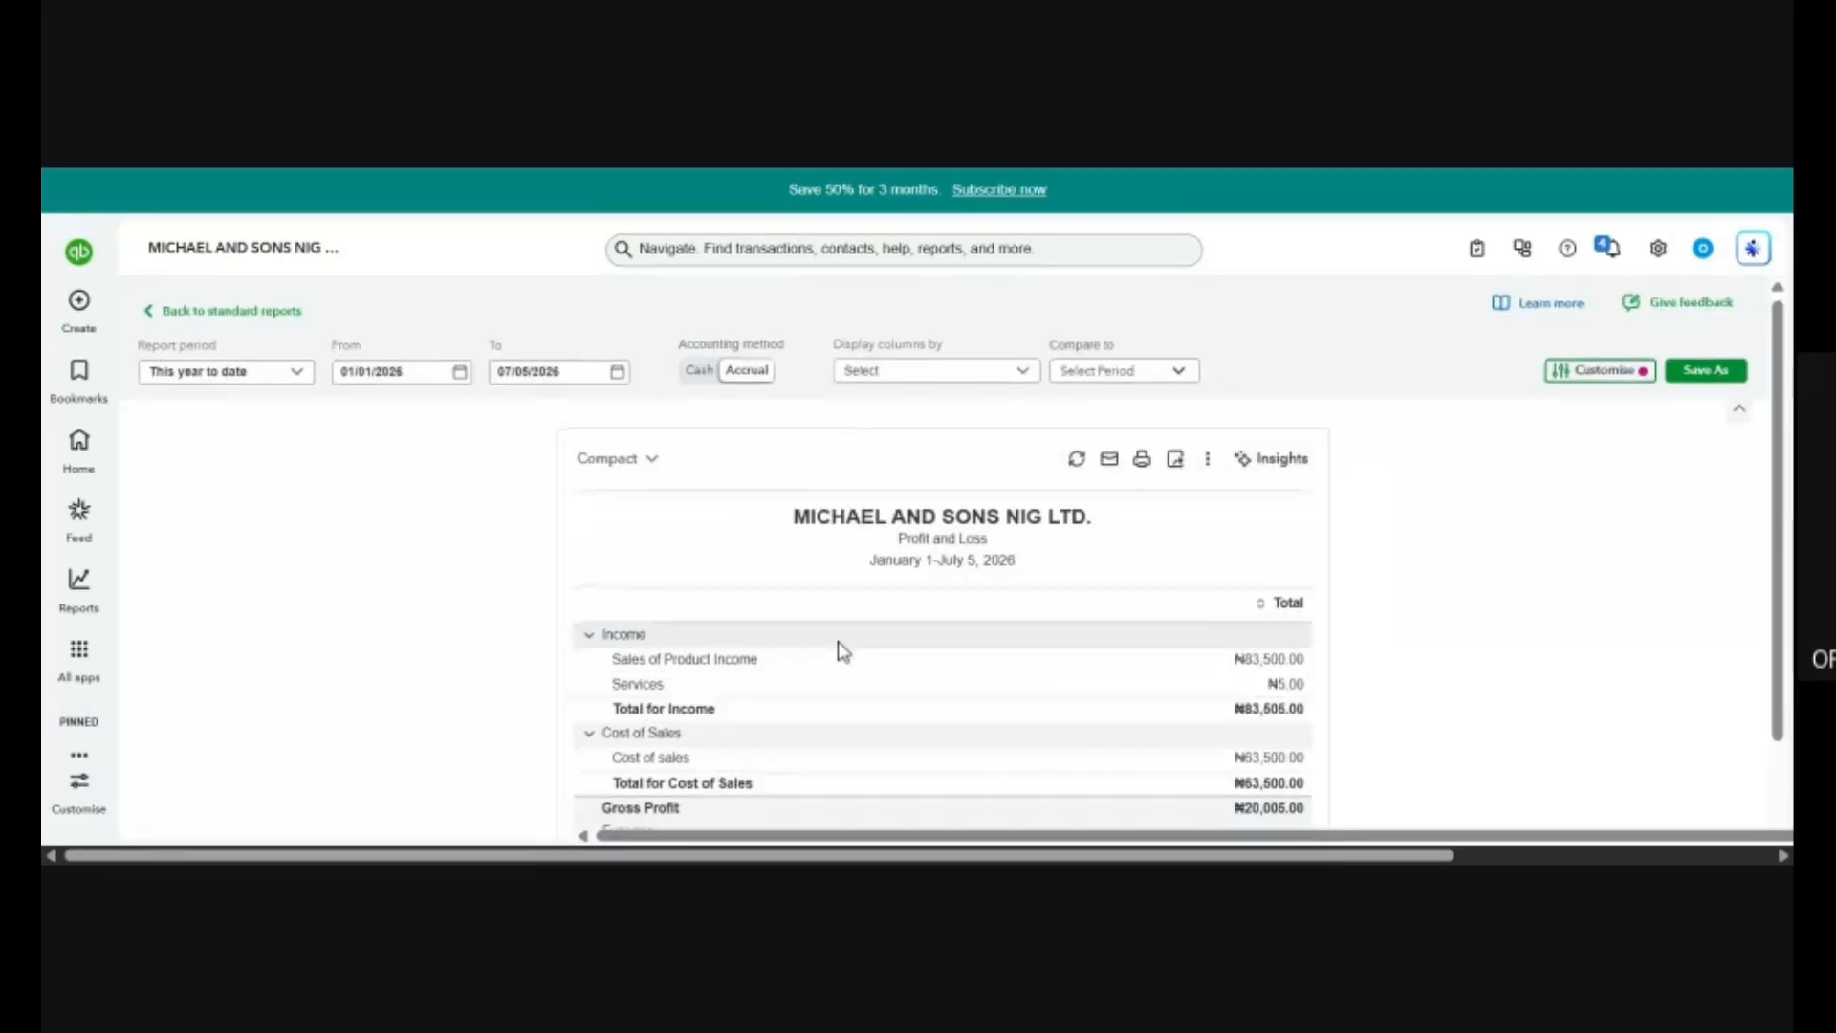
Collapse and re-expand Expenses in the Profit and Loss, and examine the report with the Advertising Expenses line highlighted.
scroll(840, 647, "down", 2)
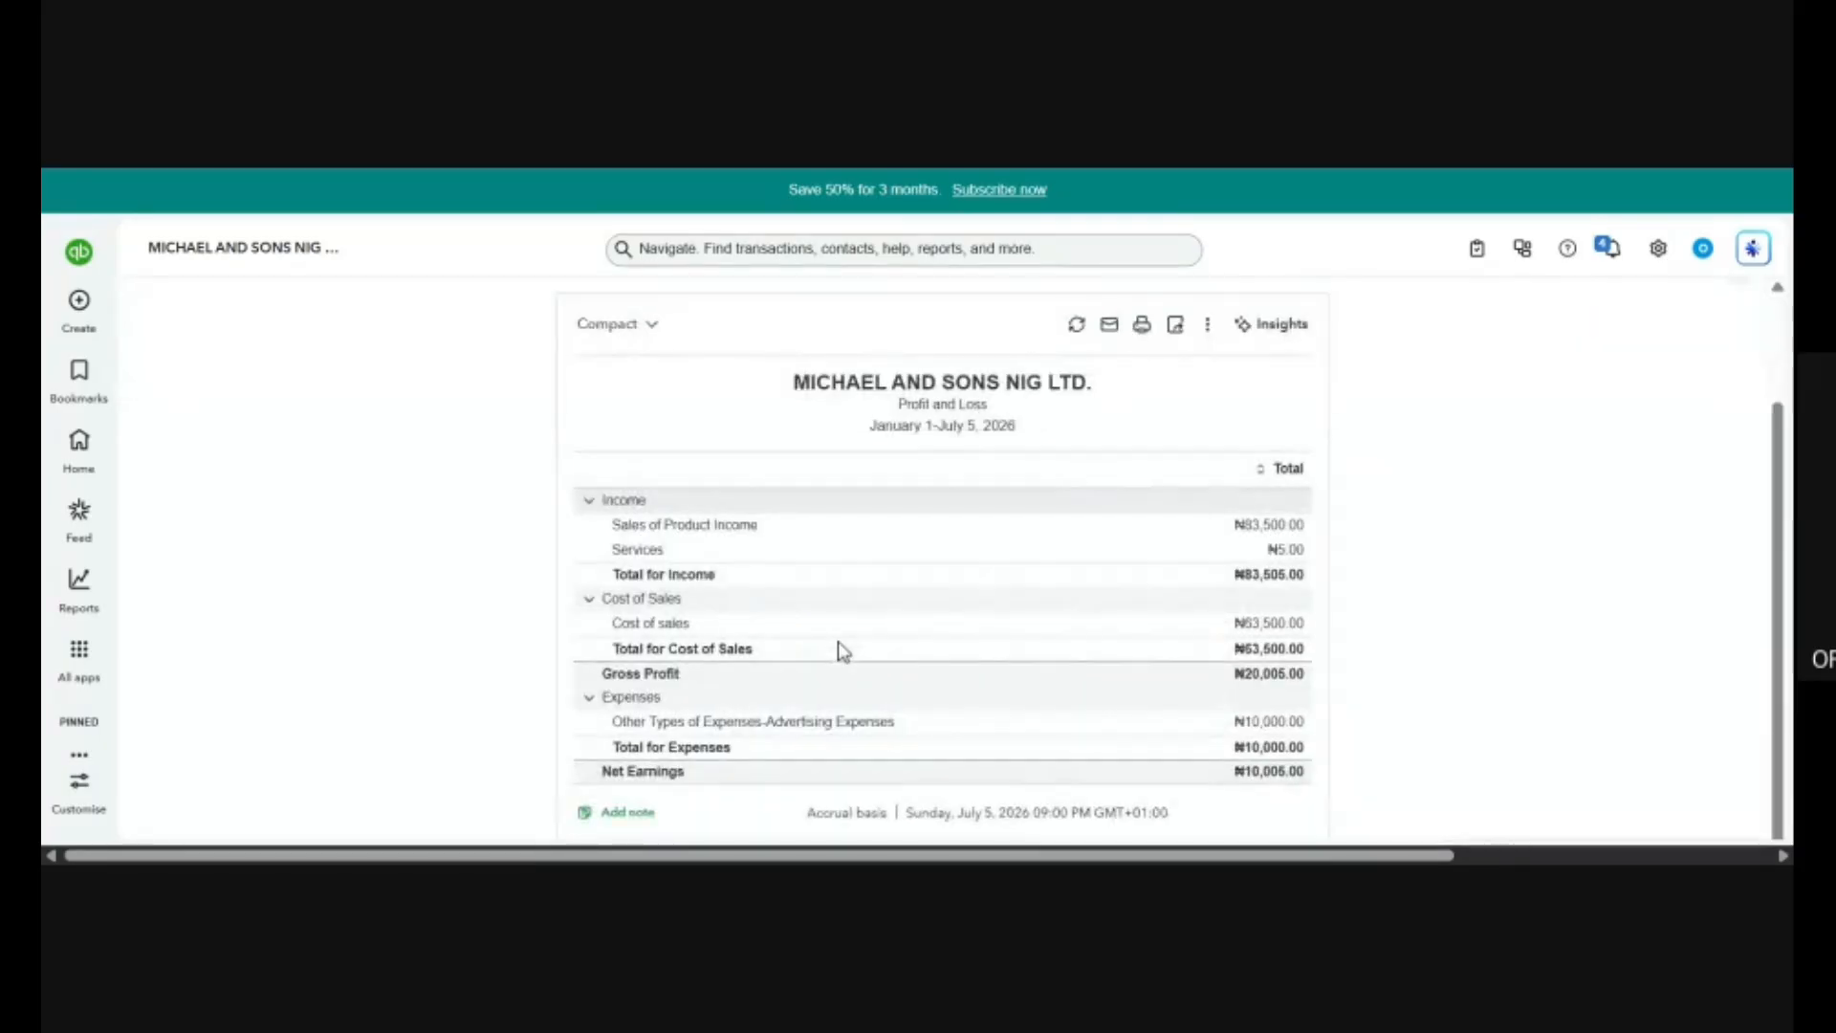
left_click(592, 703)
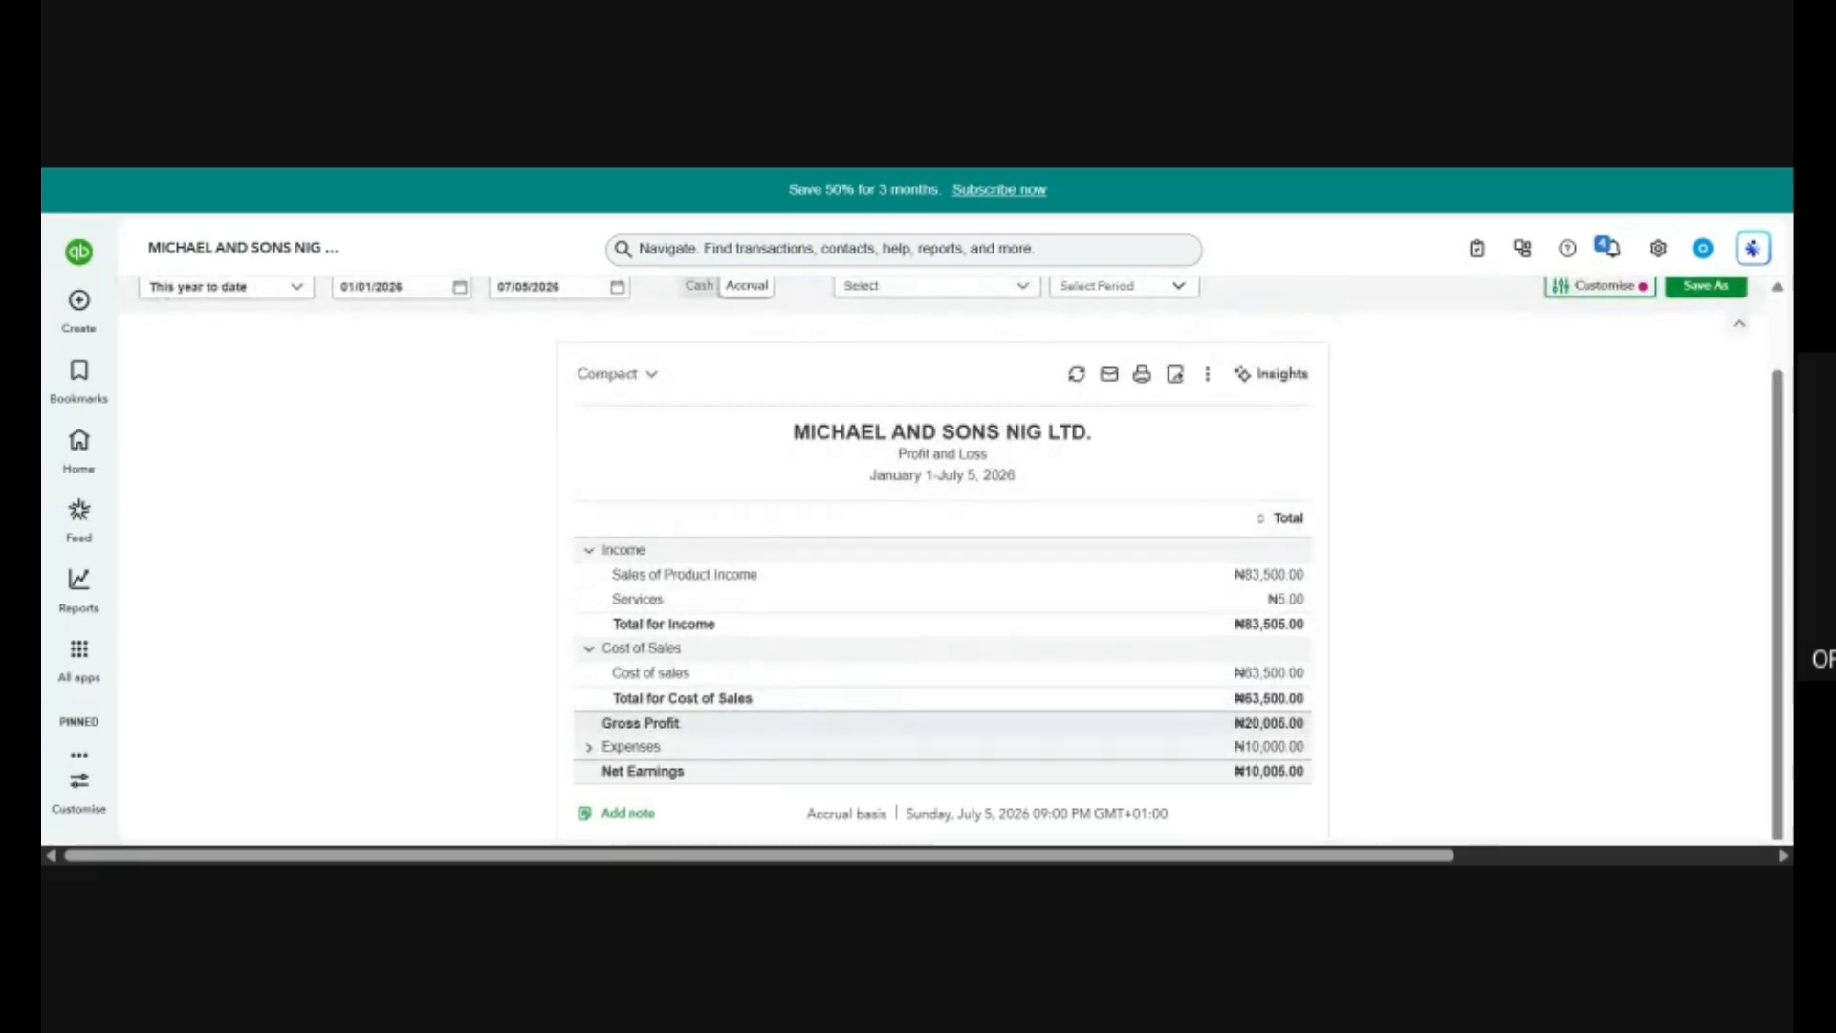
left_click(590, 747)
scroll(1358, 605, "down", 1)
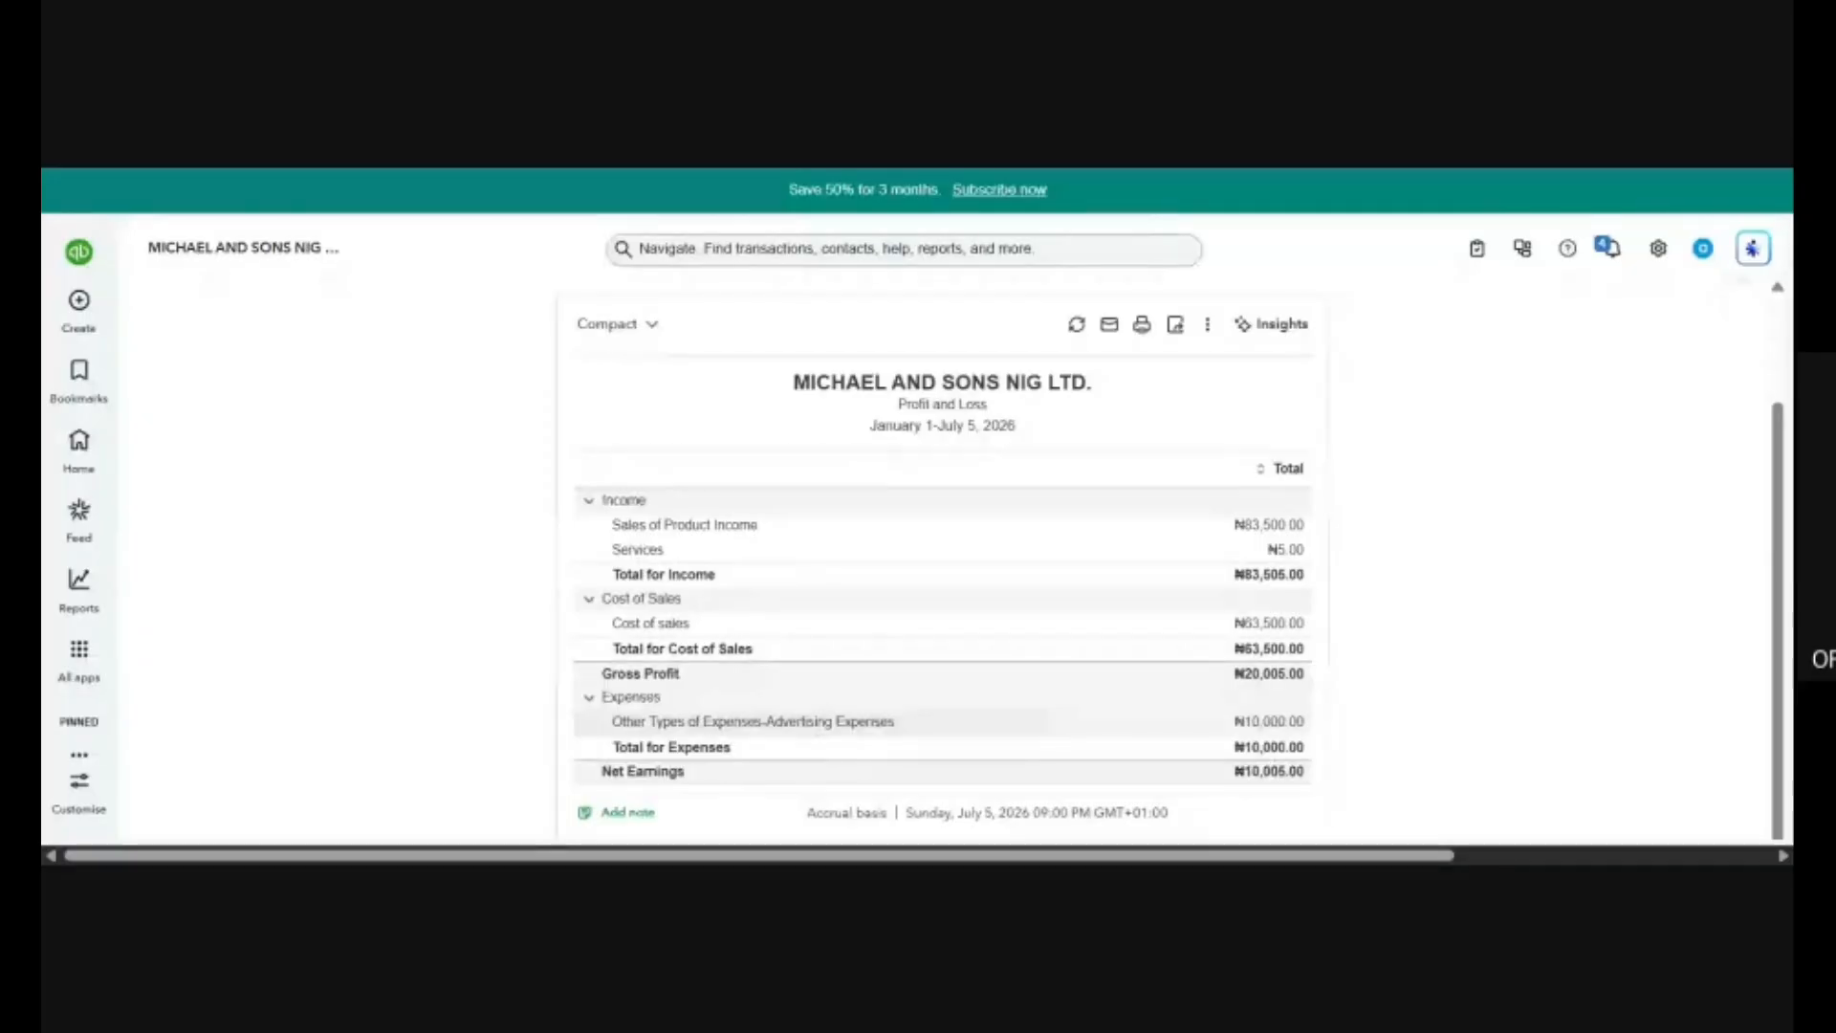
left_click_drag(765, 723, 902, 730)
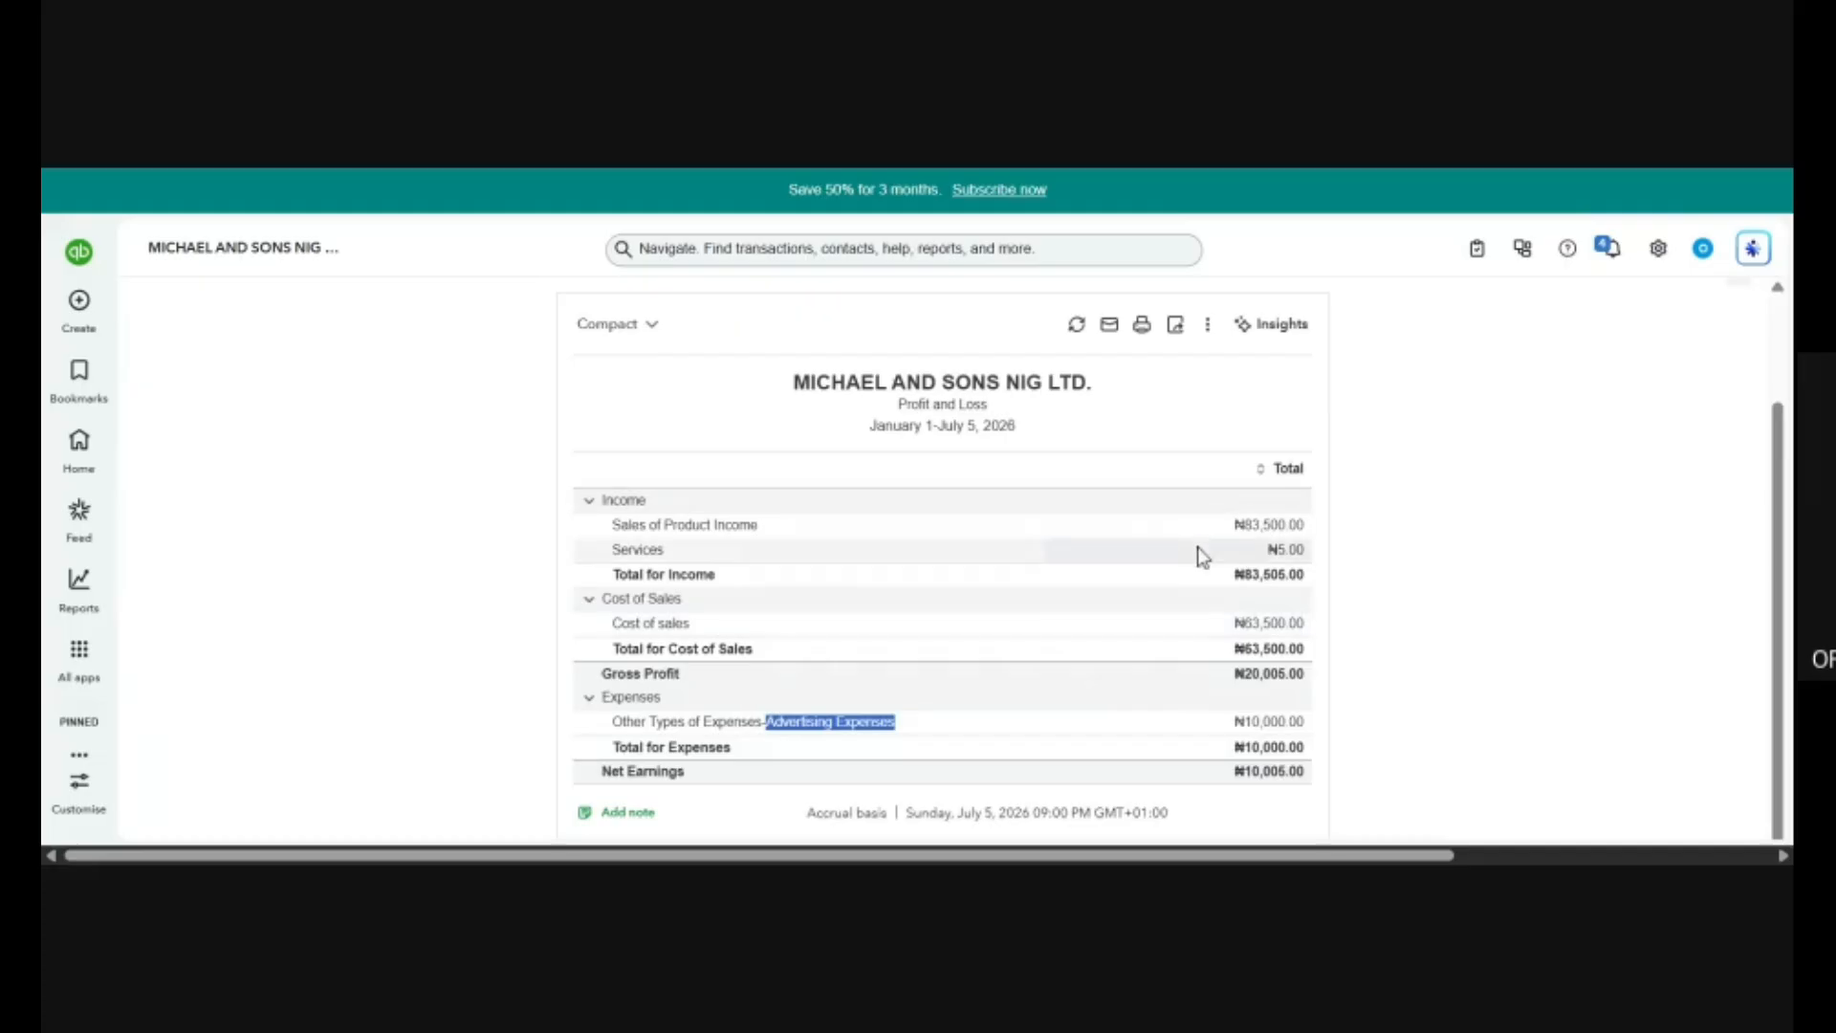
left_click(1559, 474)
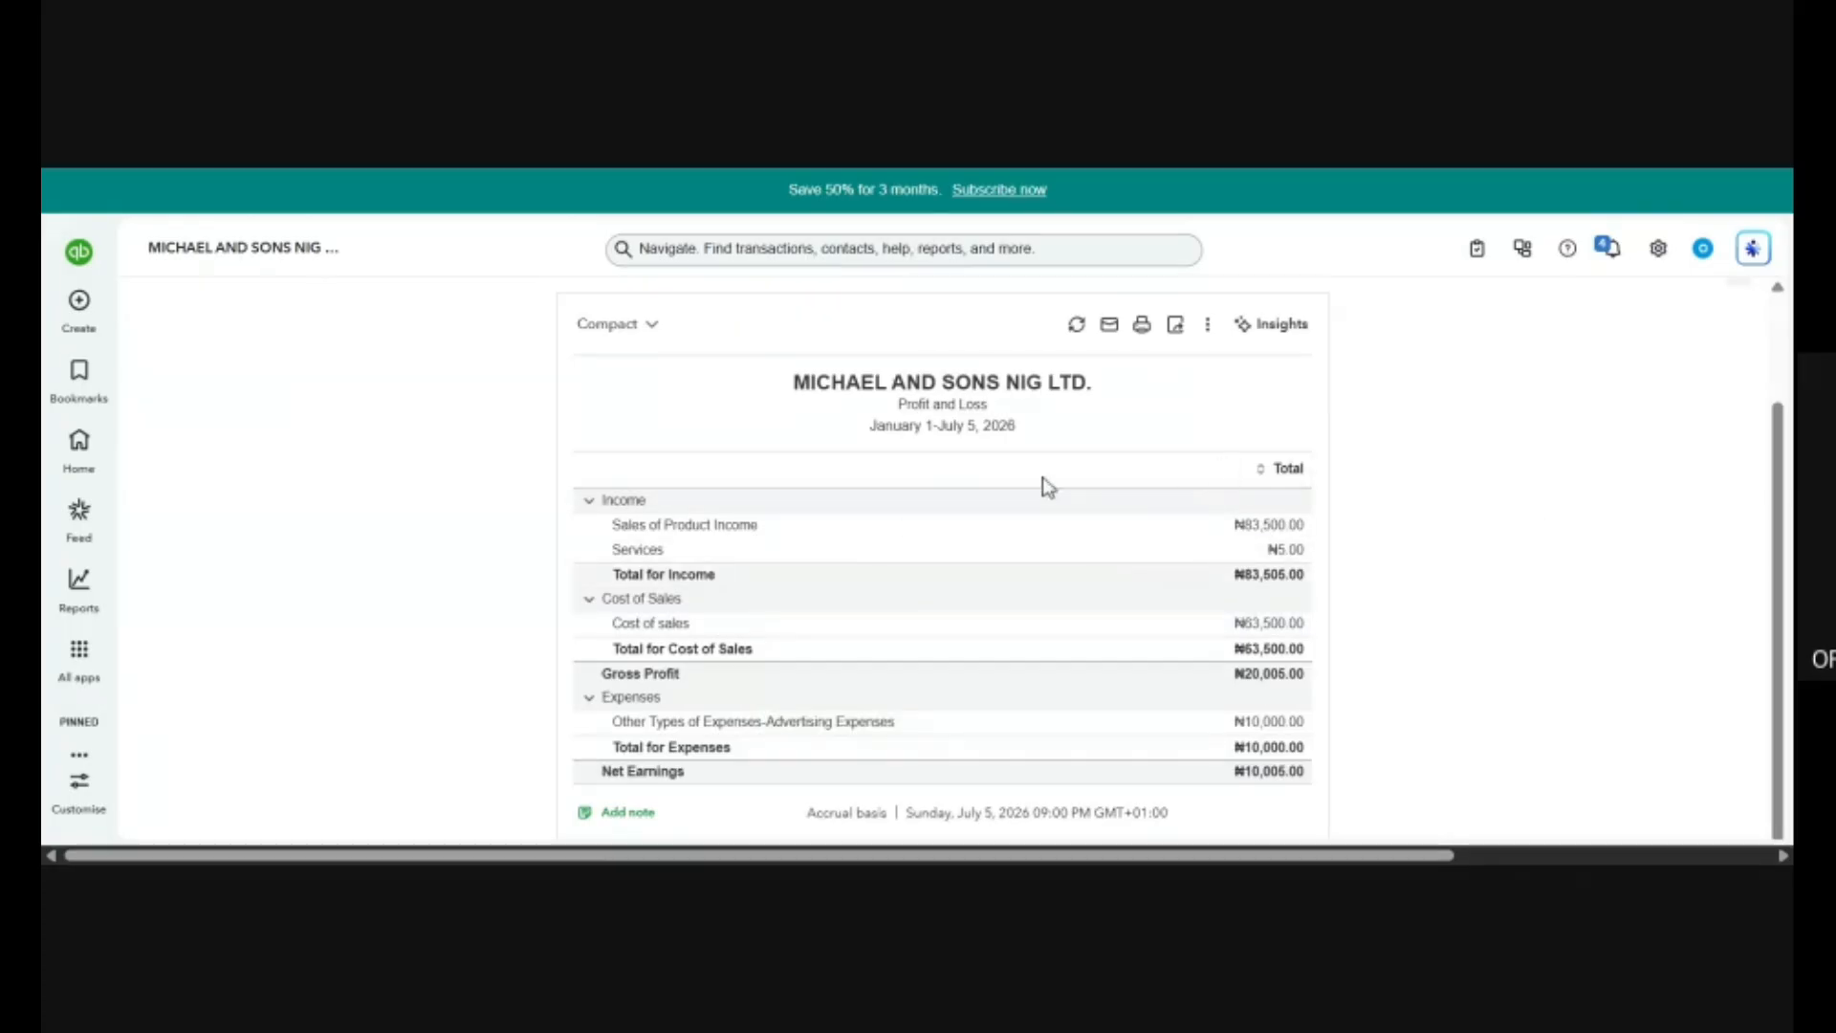
scroll(1088, 486, "up", 2)
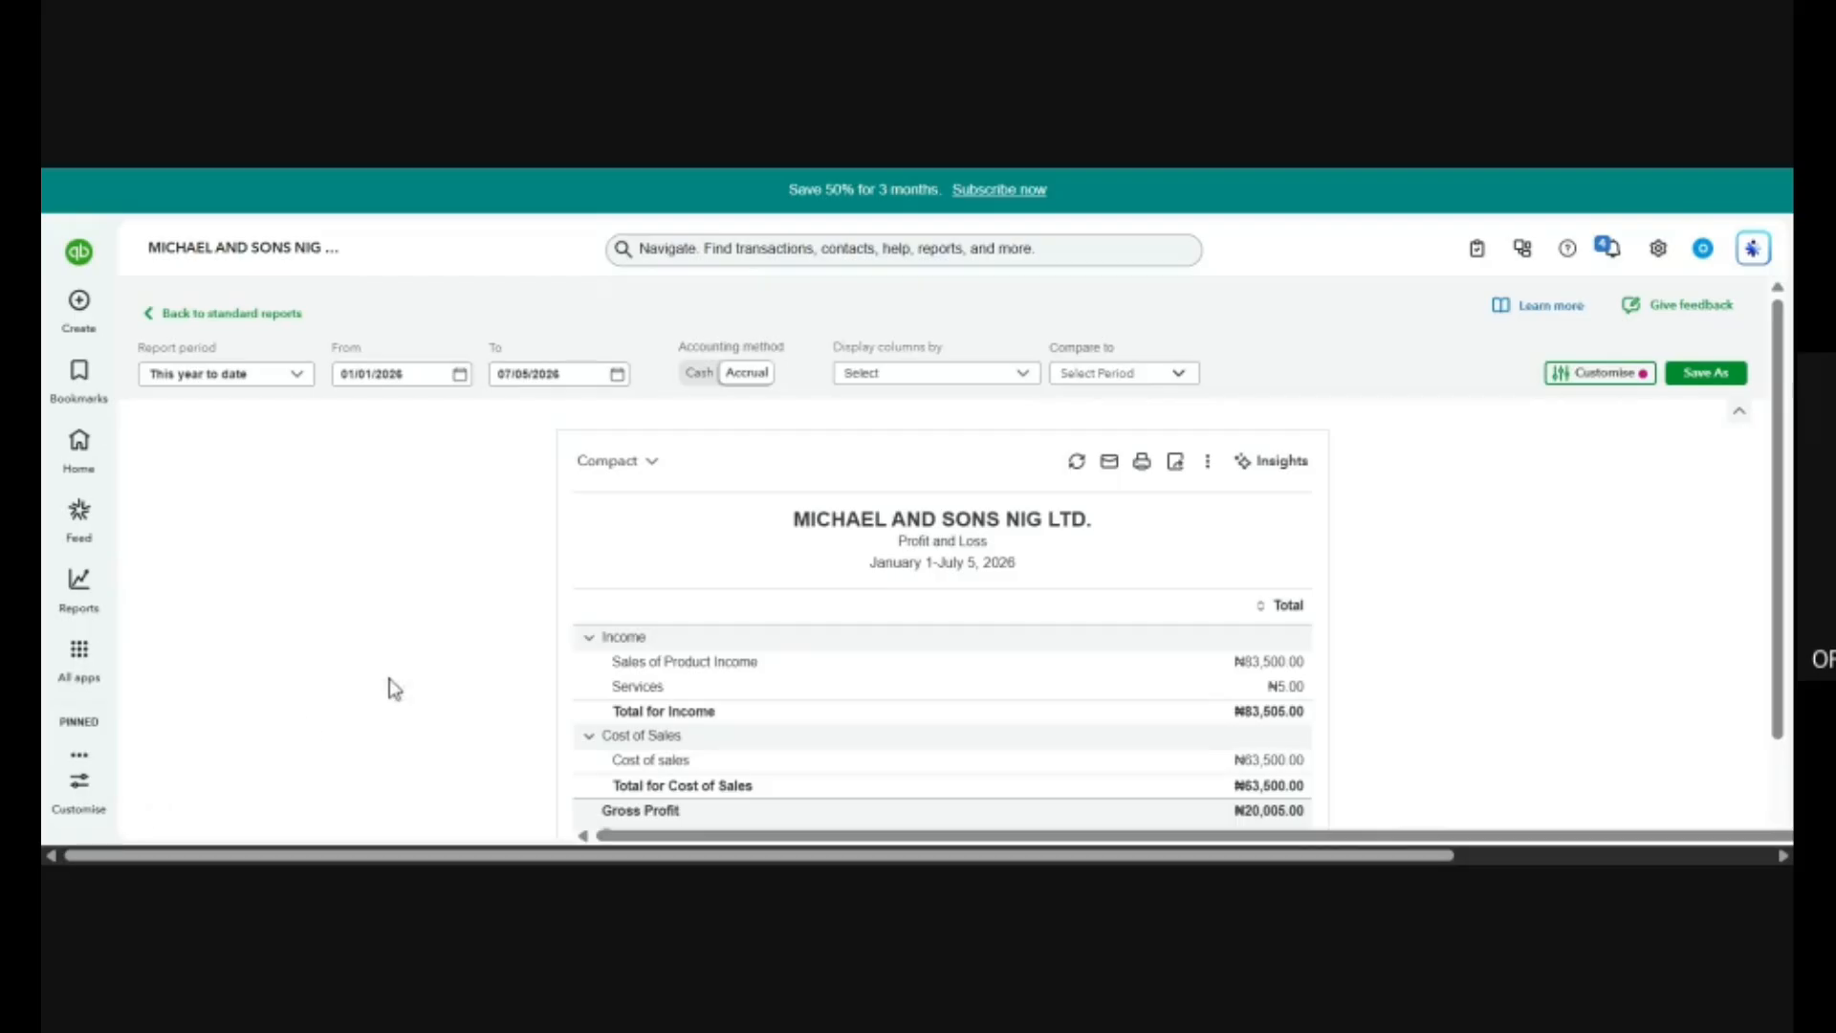
View the Custom reports page and switch to the Management reports list.
mouse_move(84, 605)
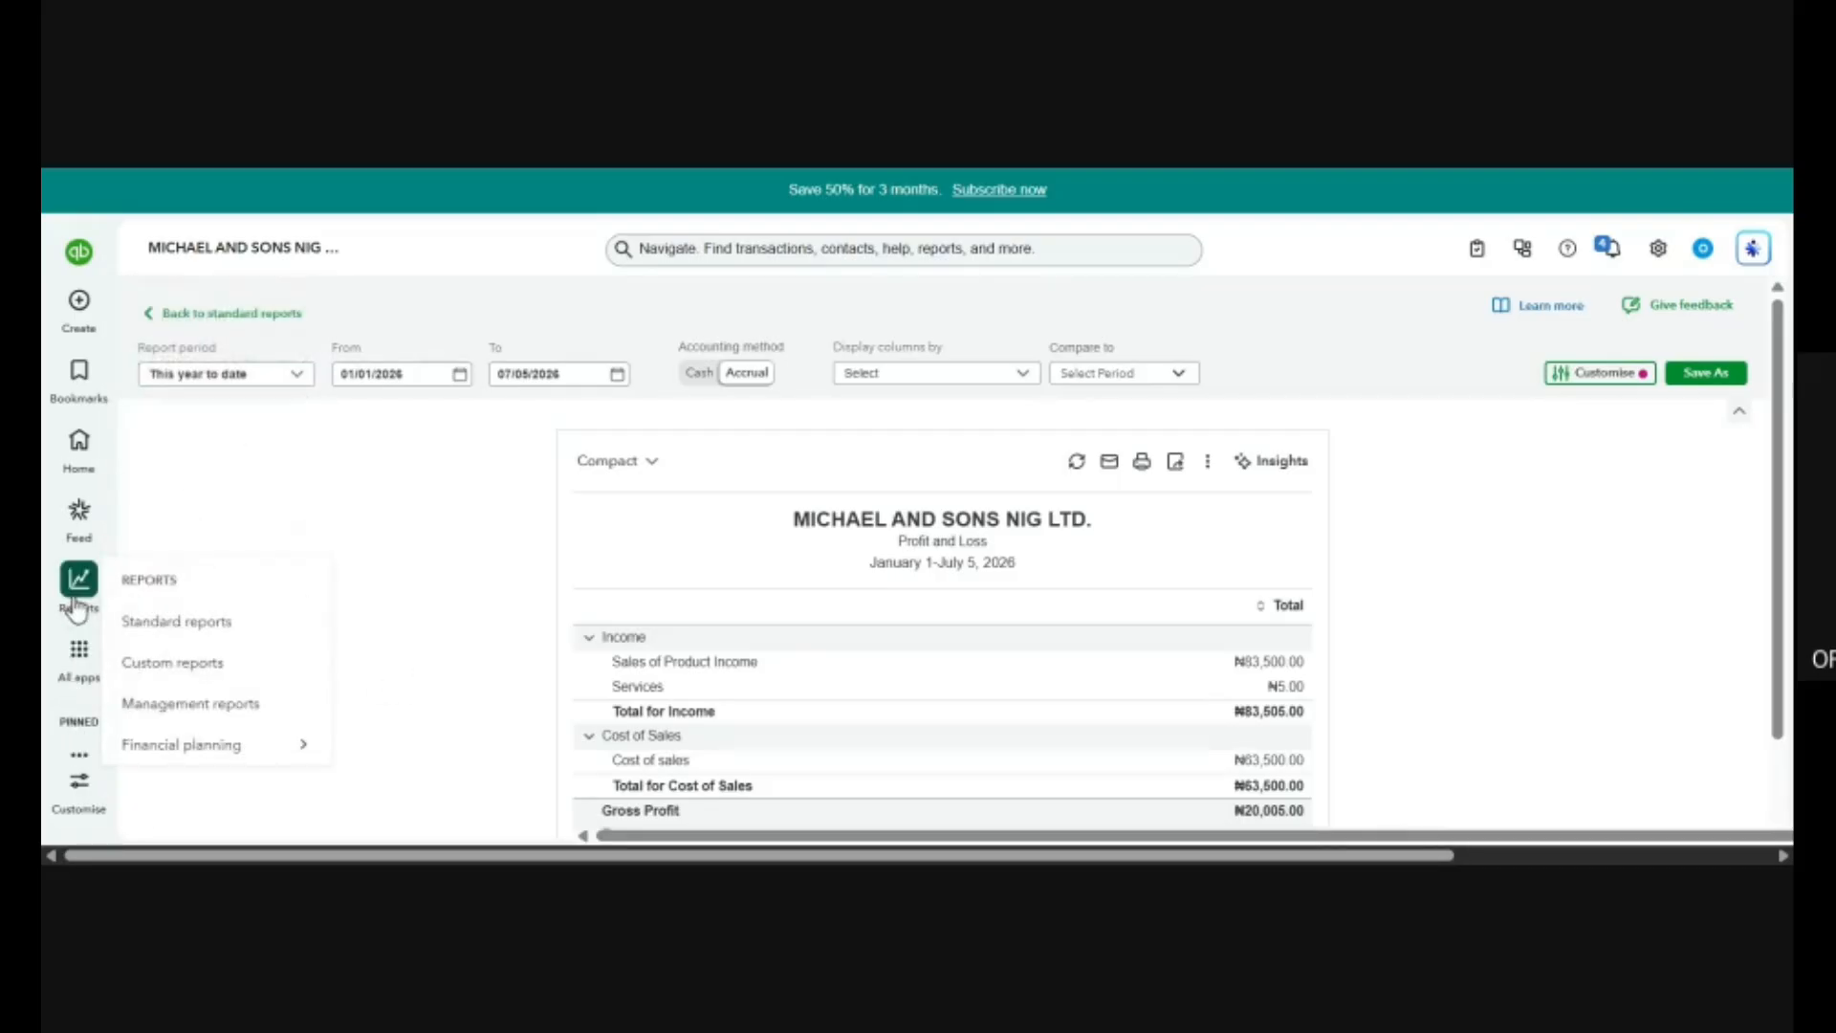
left_click(192, 664)
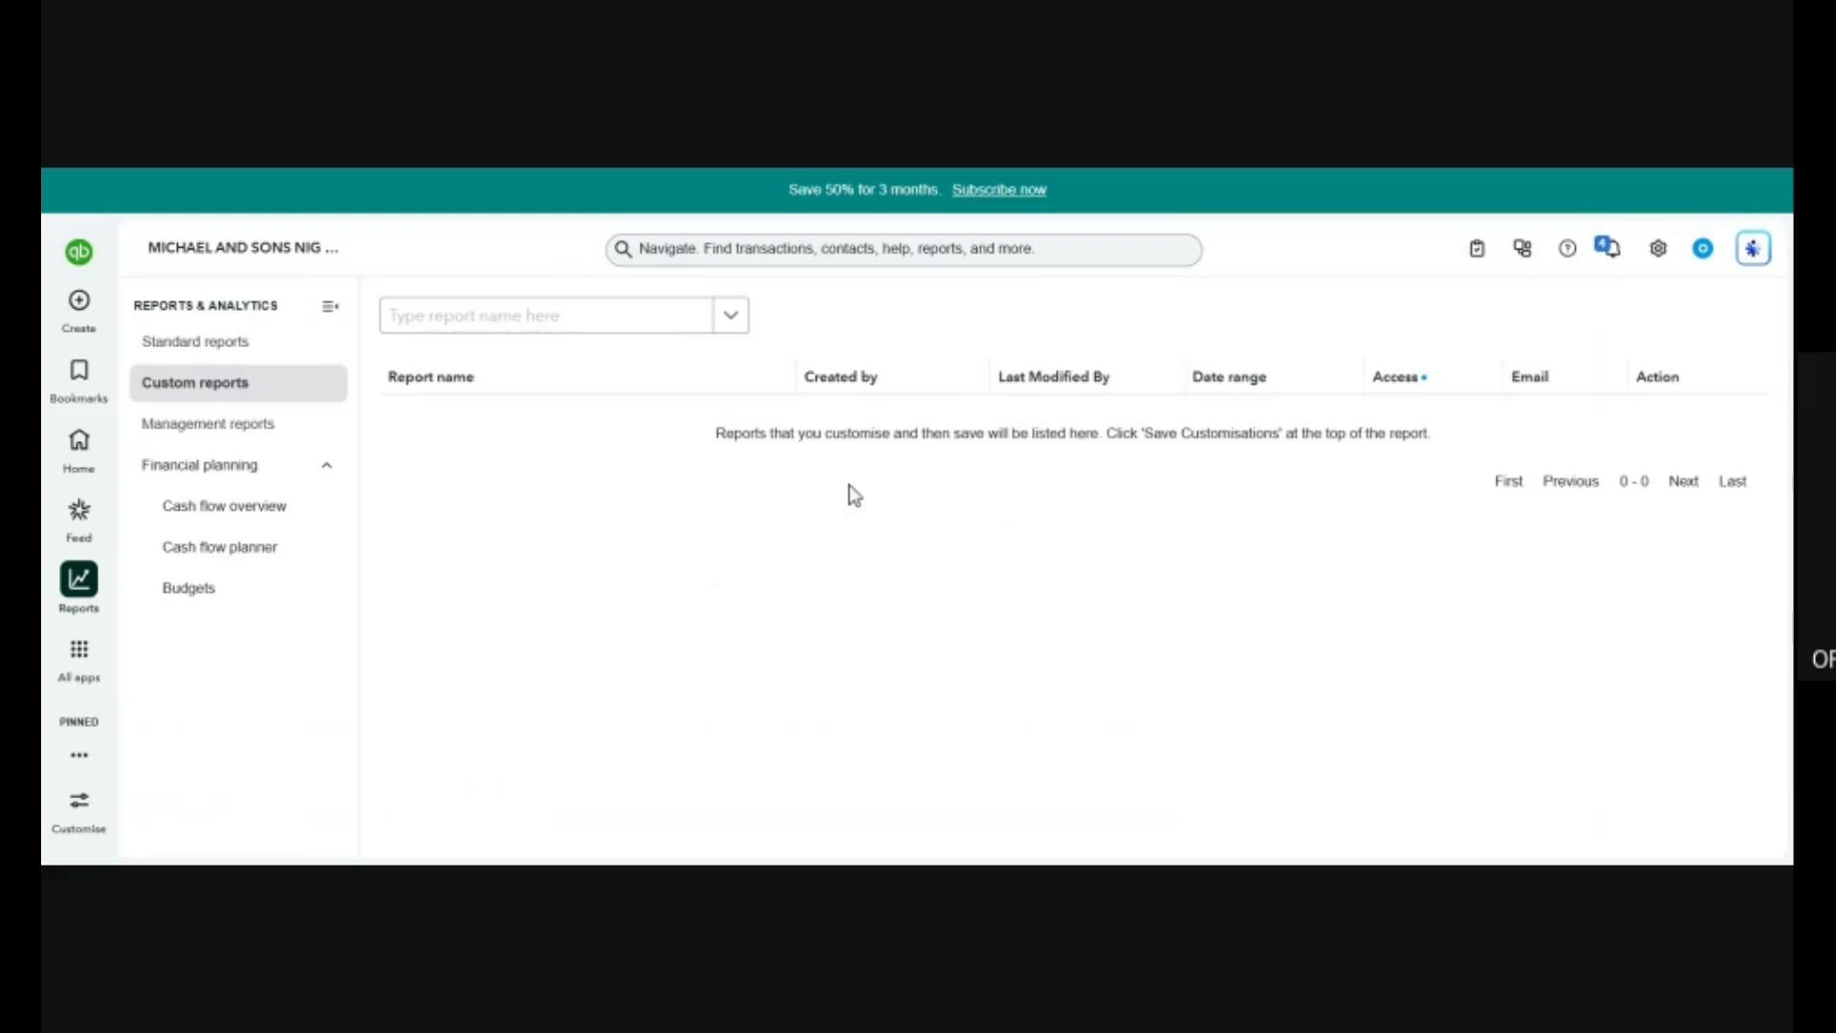
left_click(245, 423)
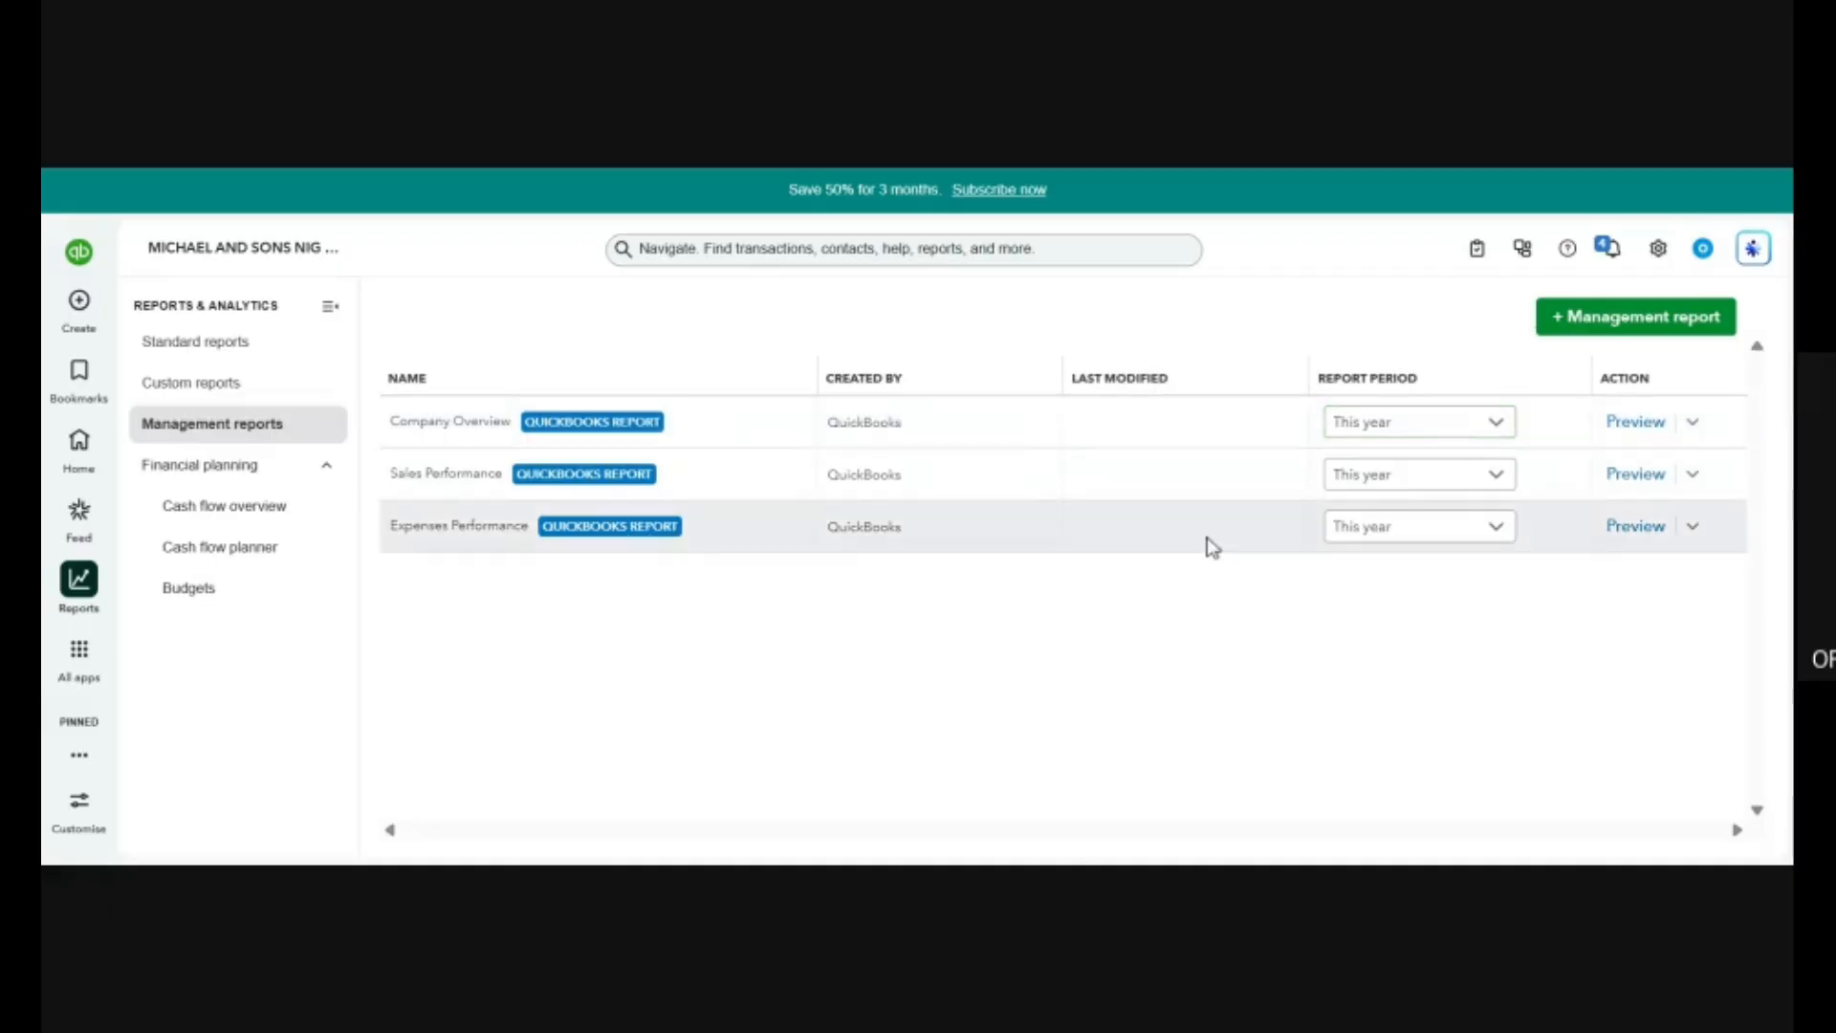
Preview the Expenses Performance management report for this year and look through its pages, including the A/P Ageing Detail.
left_click(1633, 526)
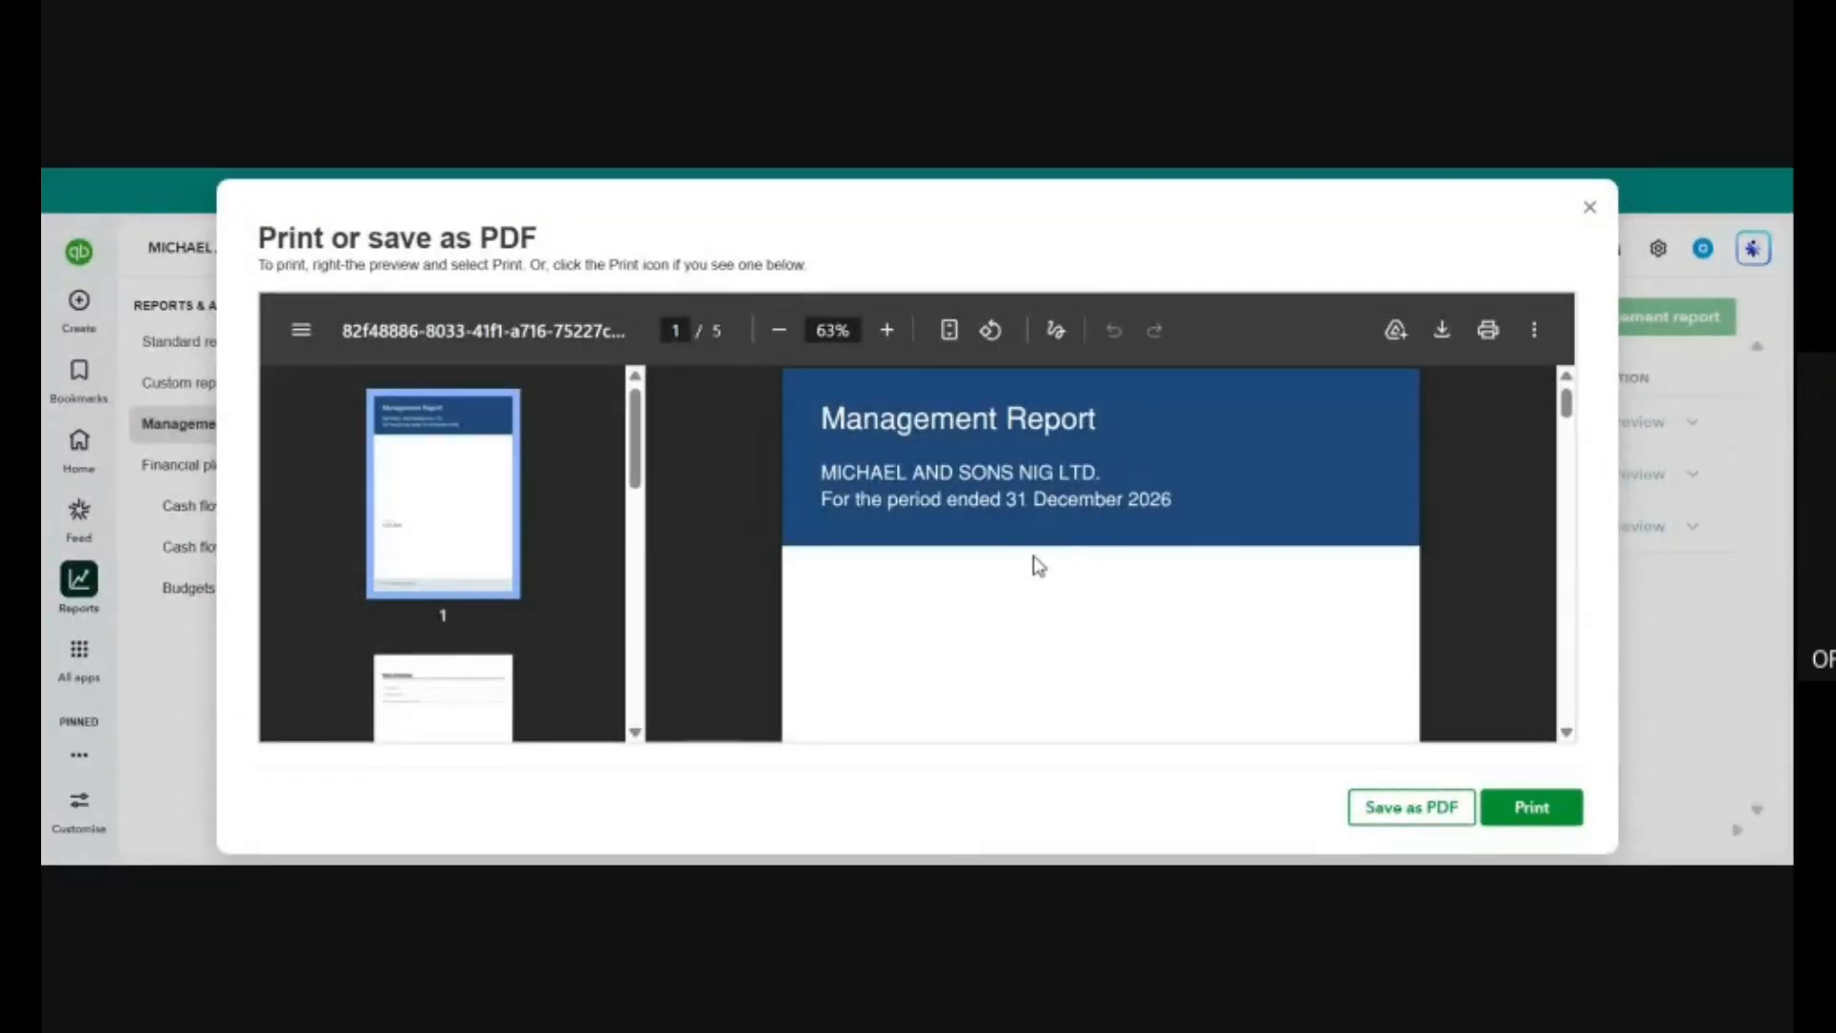
scroll(1035, 567, "down", 20)
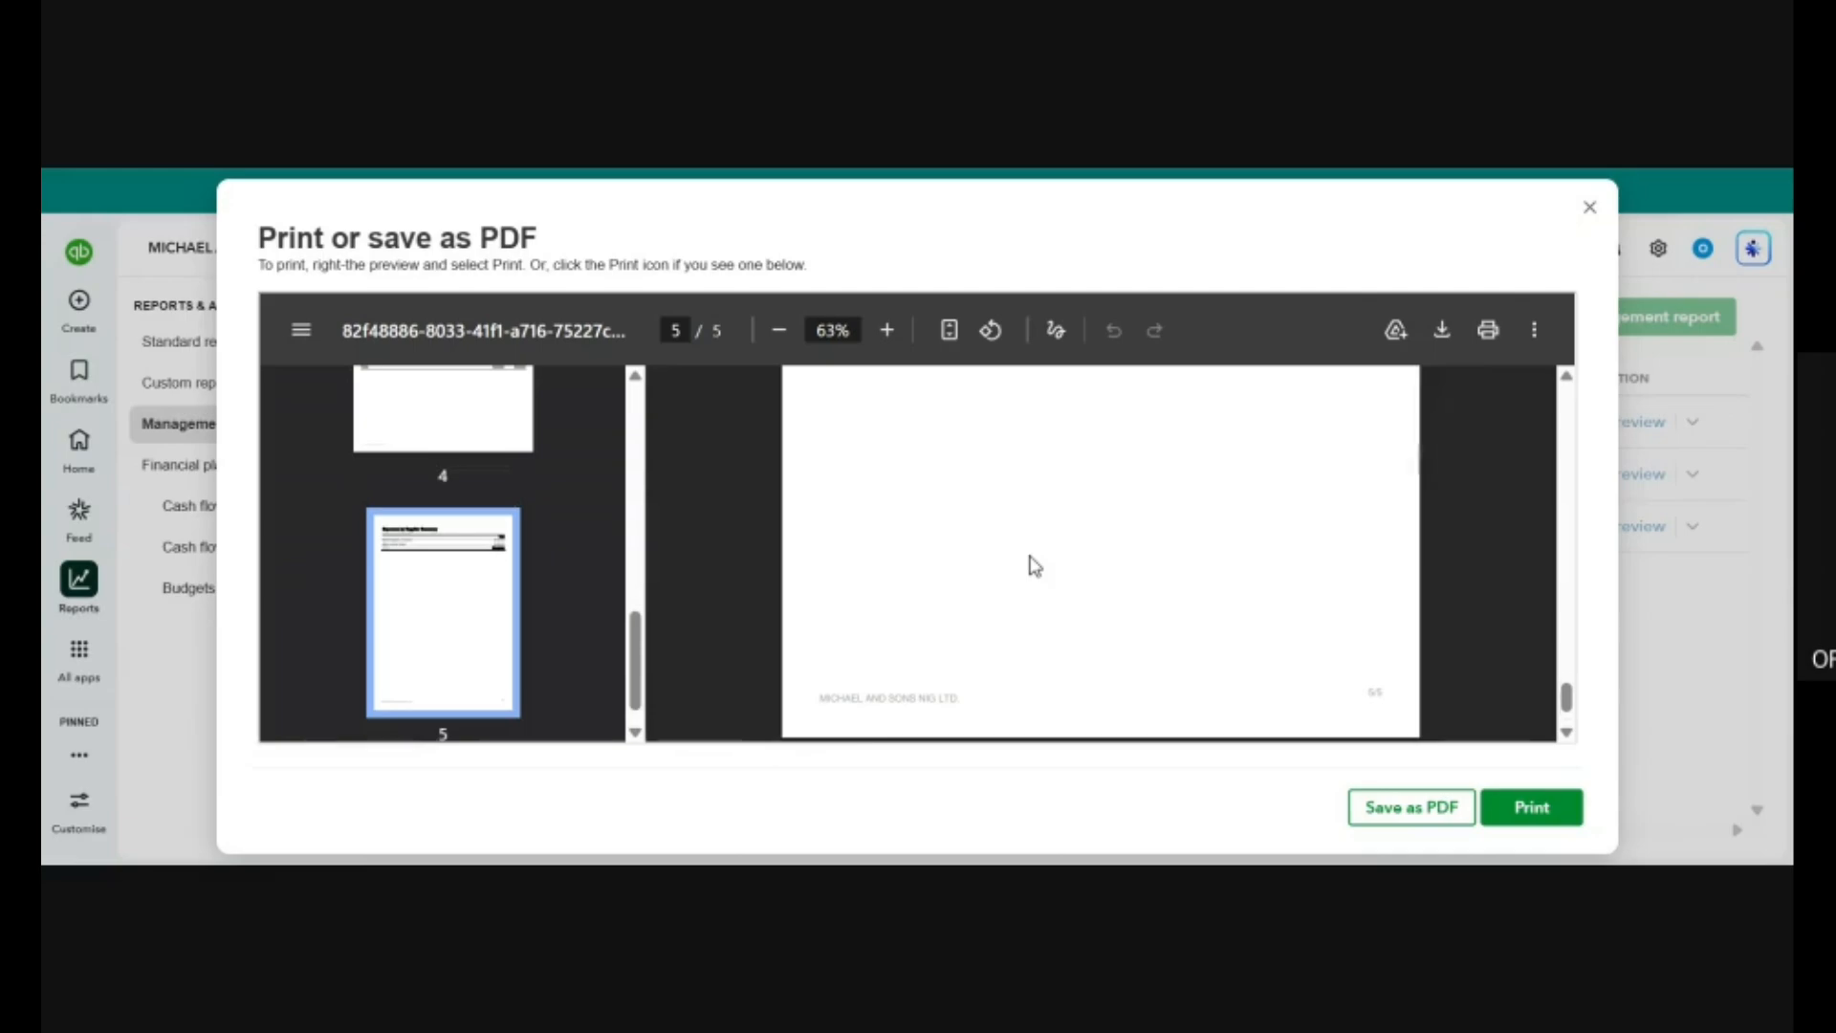
scroll(1035, 566, "up", 5)
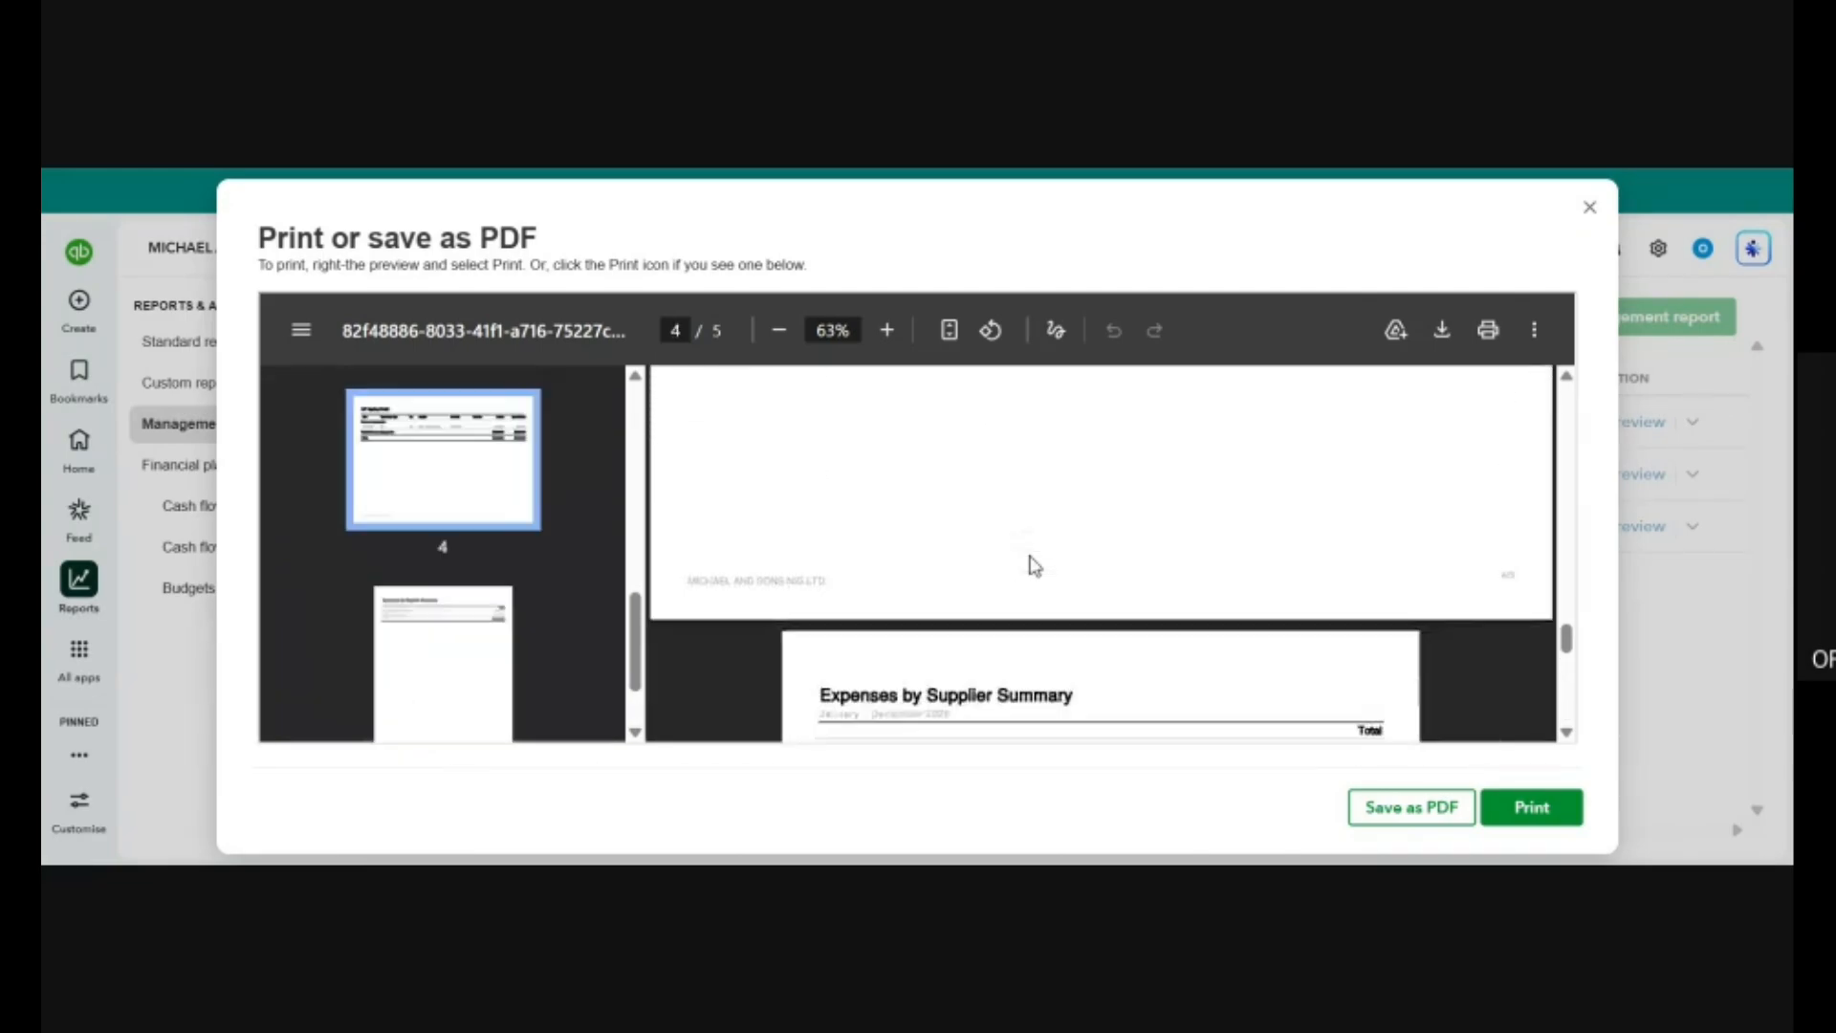
scroll(1035, 566, "up", 5)
scroll(1035, 567, "down", 2)
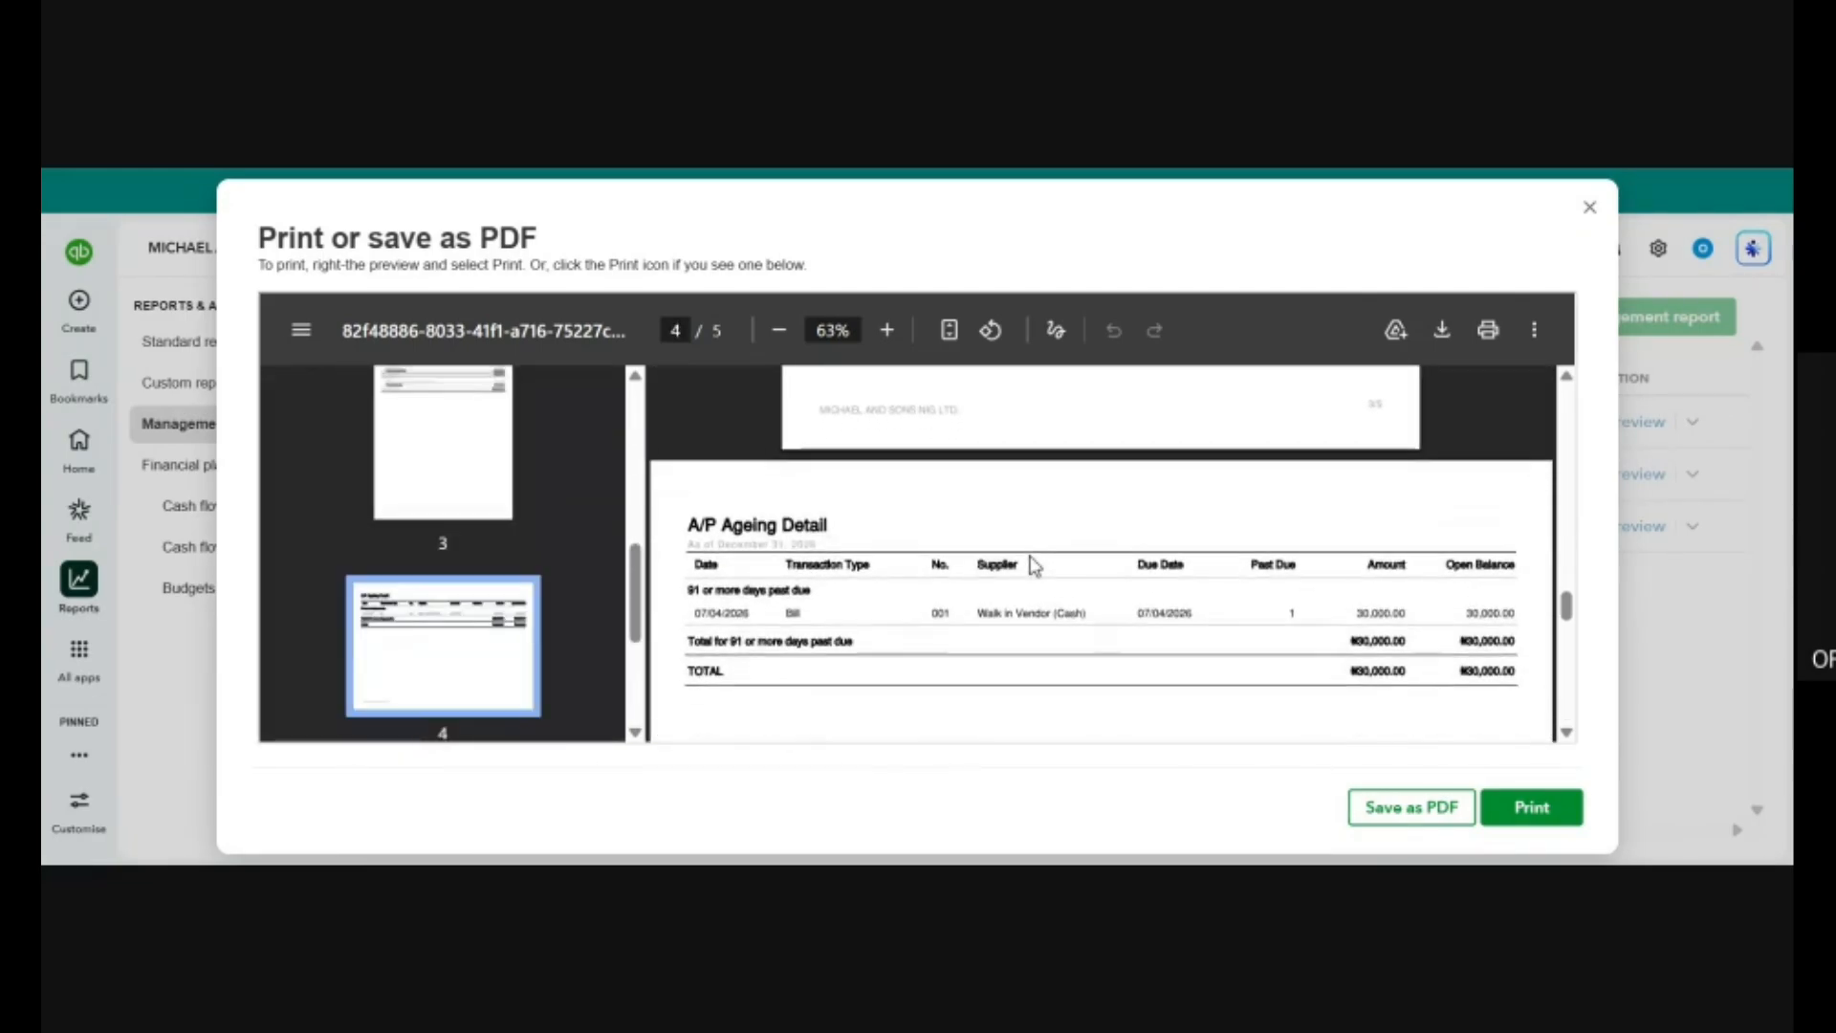
scroll(1035, 566, "up", 8)
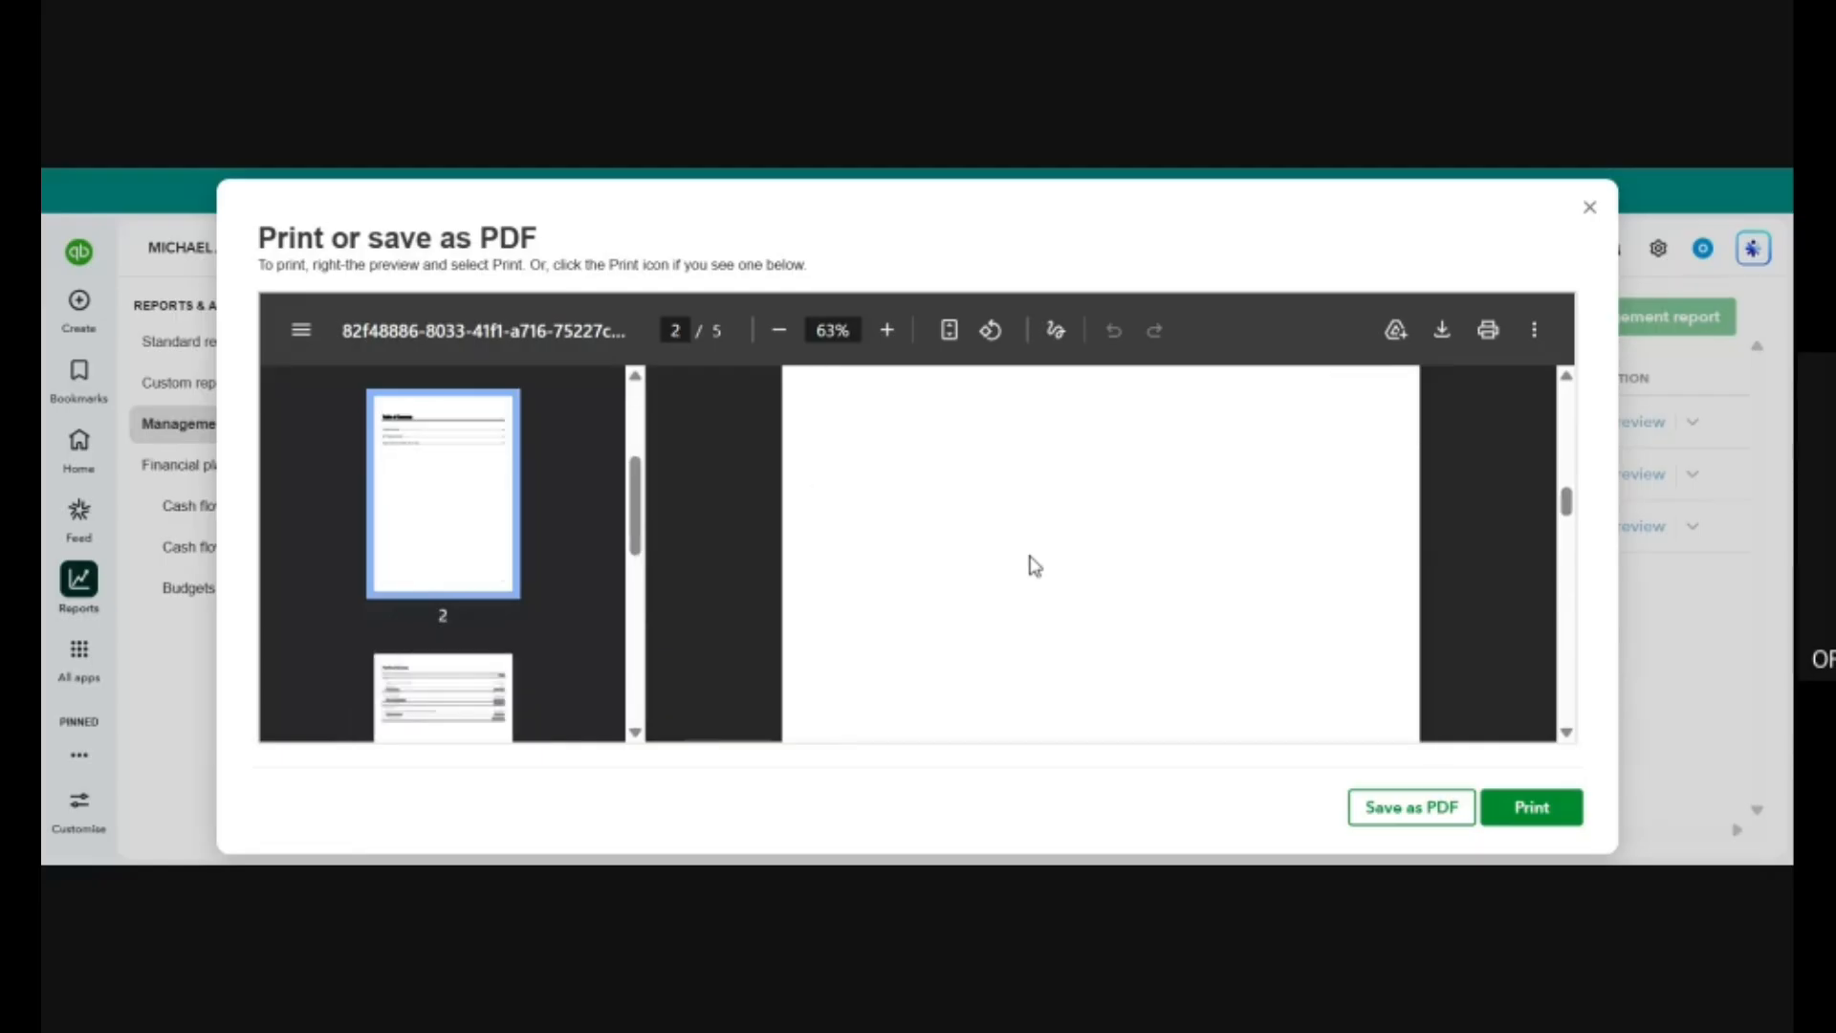
Examine the Profit and Loss page of the management report, highlight Advertising Expenses in it, and close the preview.
scroll(1034, 567, "down", 4)
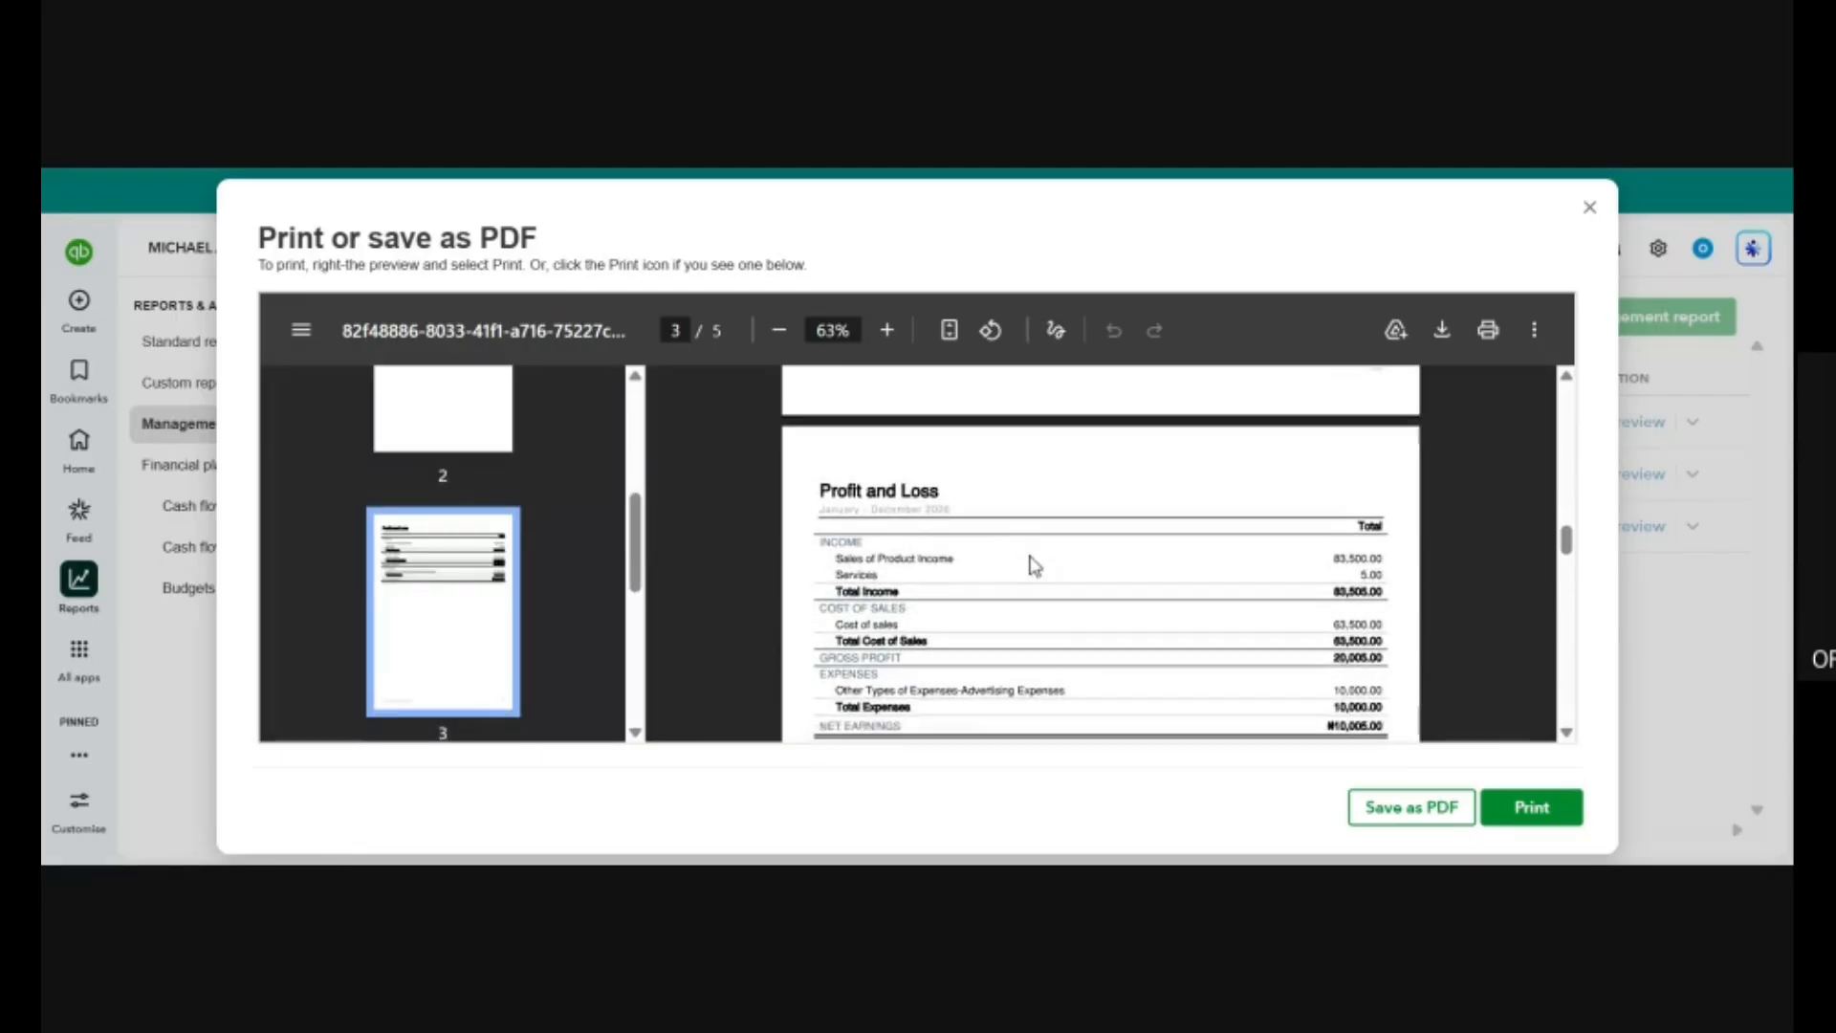
scroll(1035, 566, "down", 1)
scroll(1035, 566, "up", 3)
scroll(1035, 566, "down", 1)
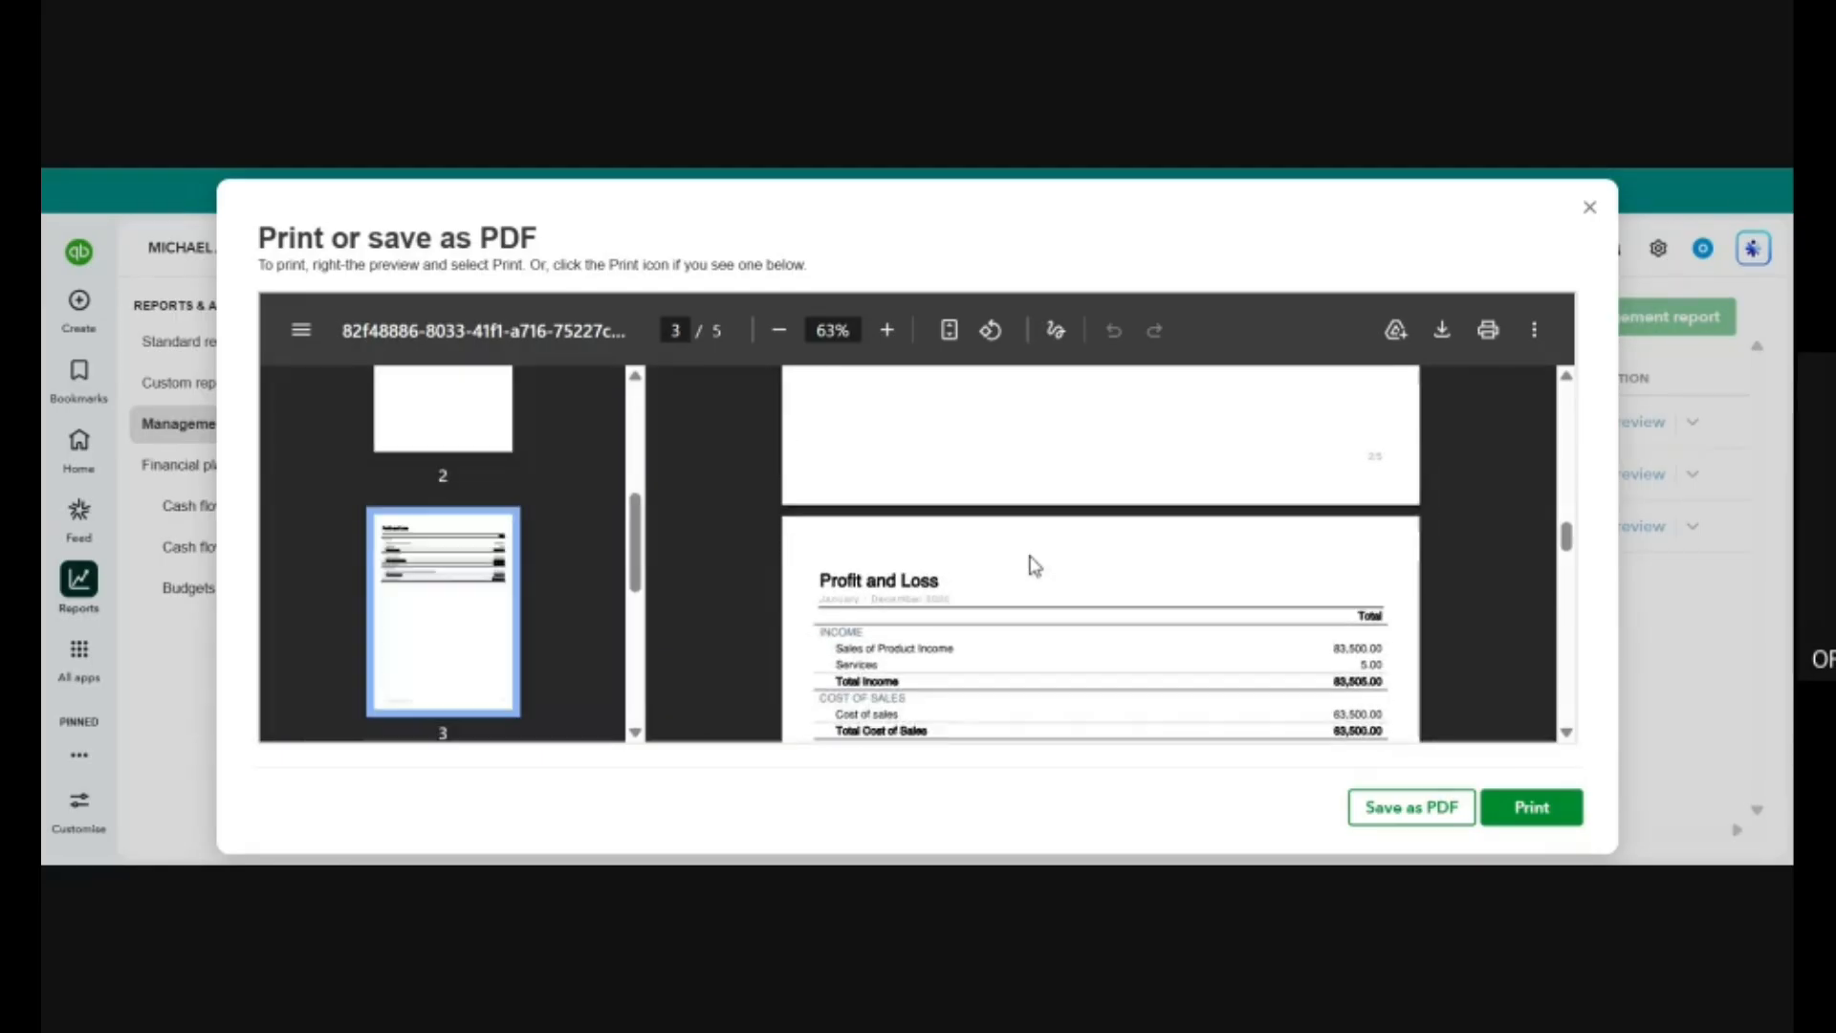
scroll(1035, 566, "down", 2)
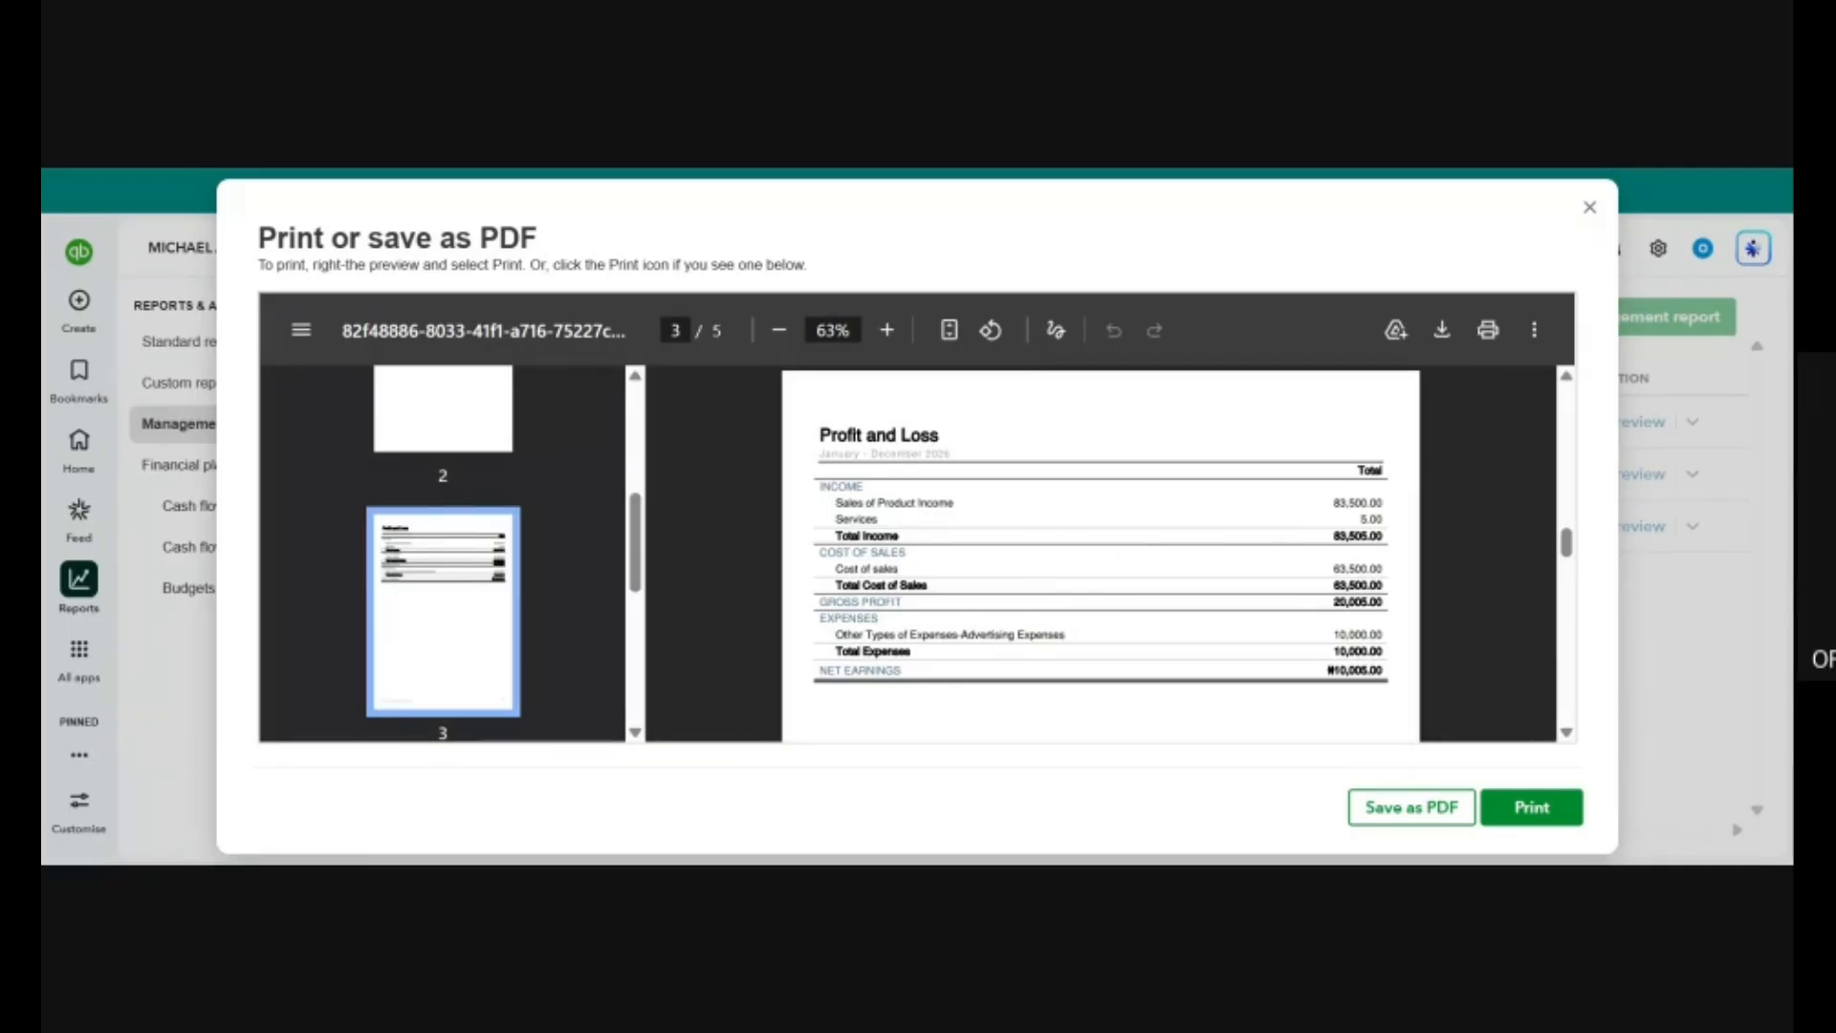
left_click_drag(960, 634, 1066, 634)
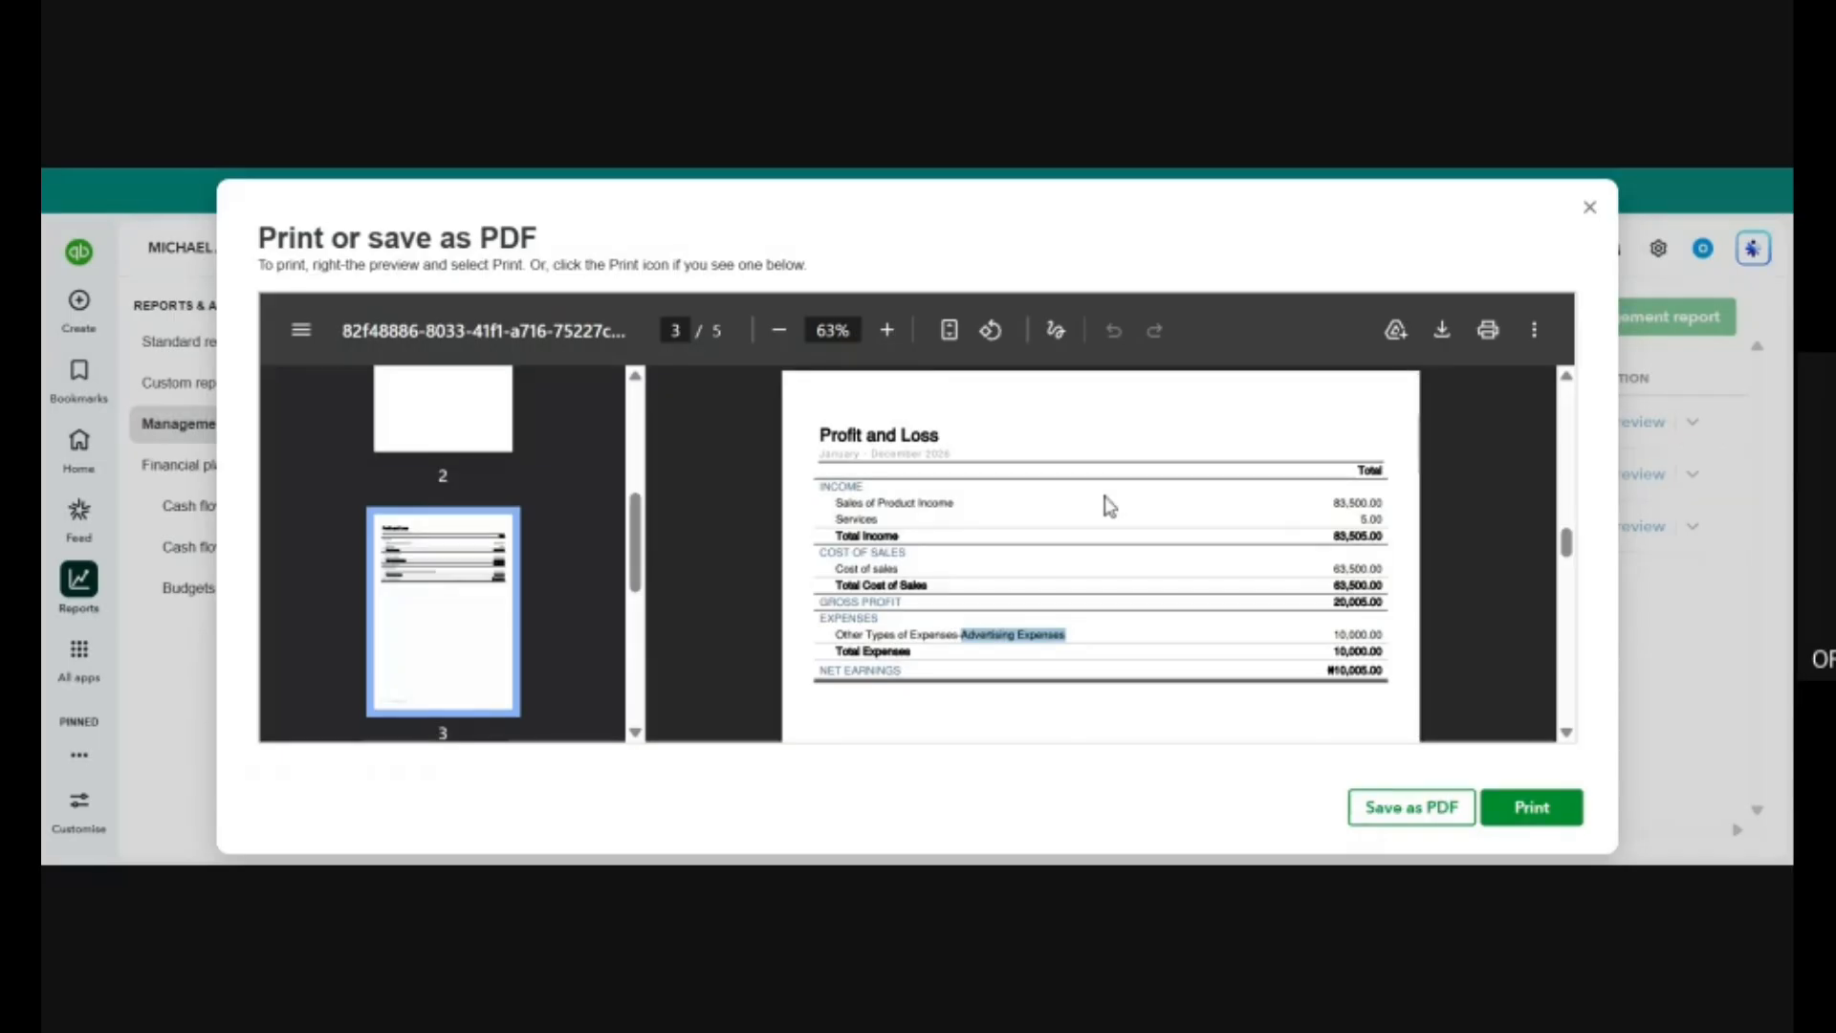
scroll(1109, 507, "up", 5)
scroll(1110, 507, "up", 5)
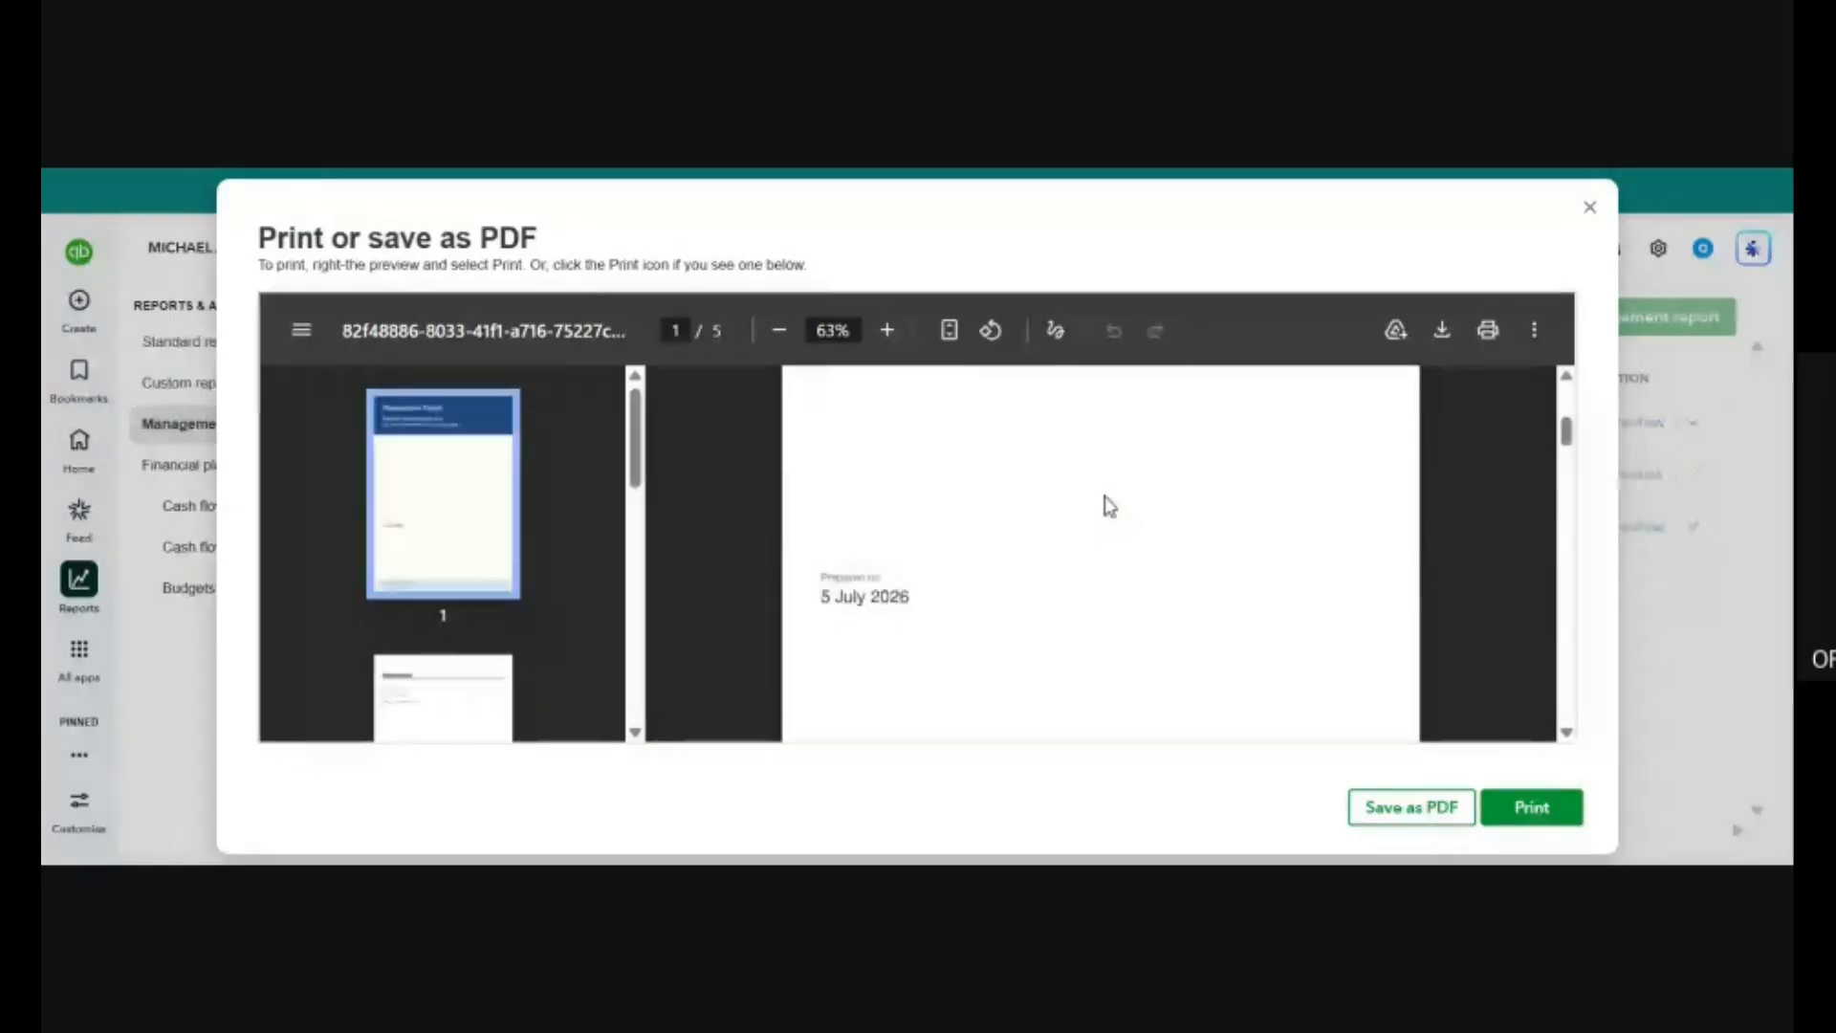
left_click(1589, 208)
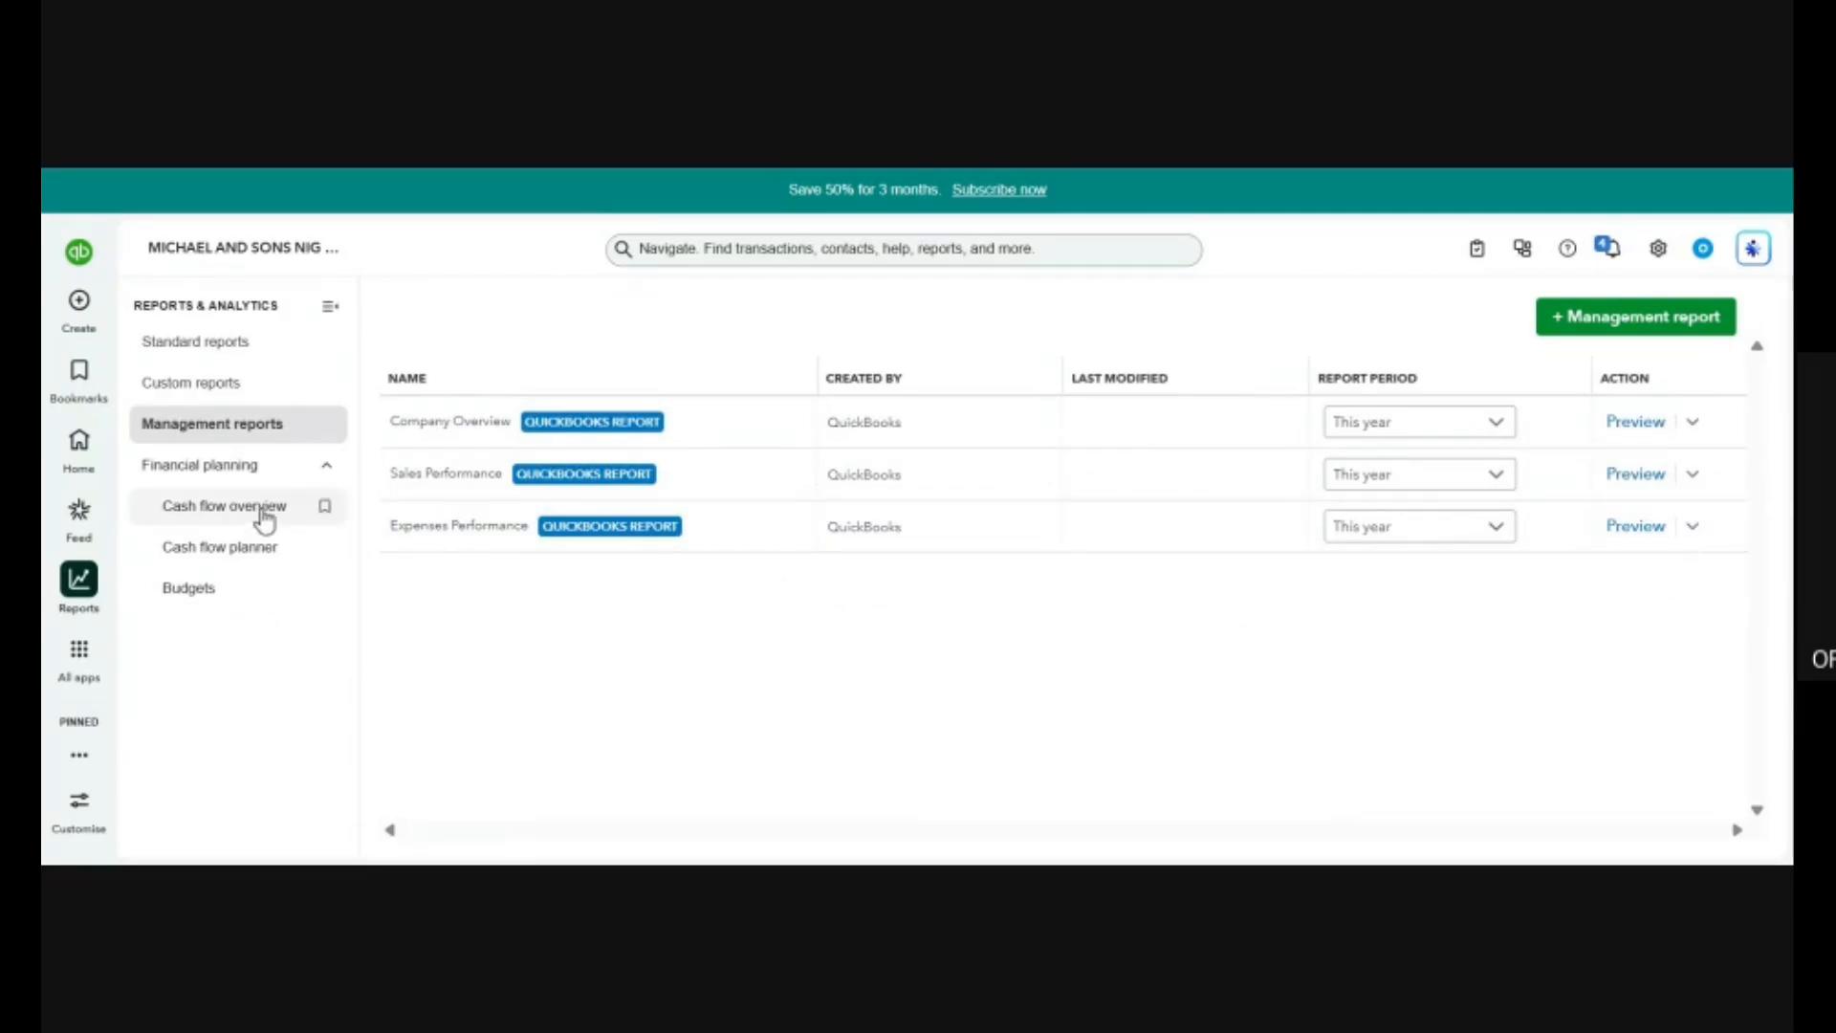
Open the Cash flow overview under Financial planning and look over its accounts and cash flow chart.
left_click(207, 505)
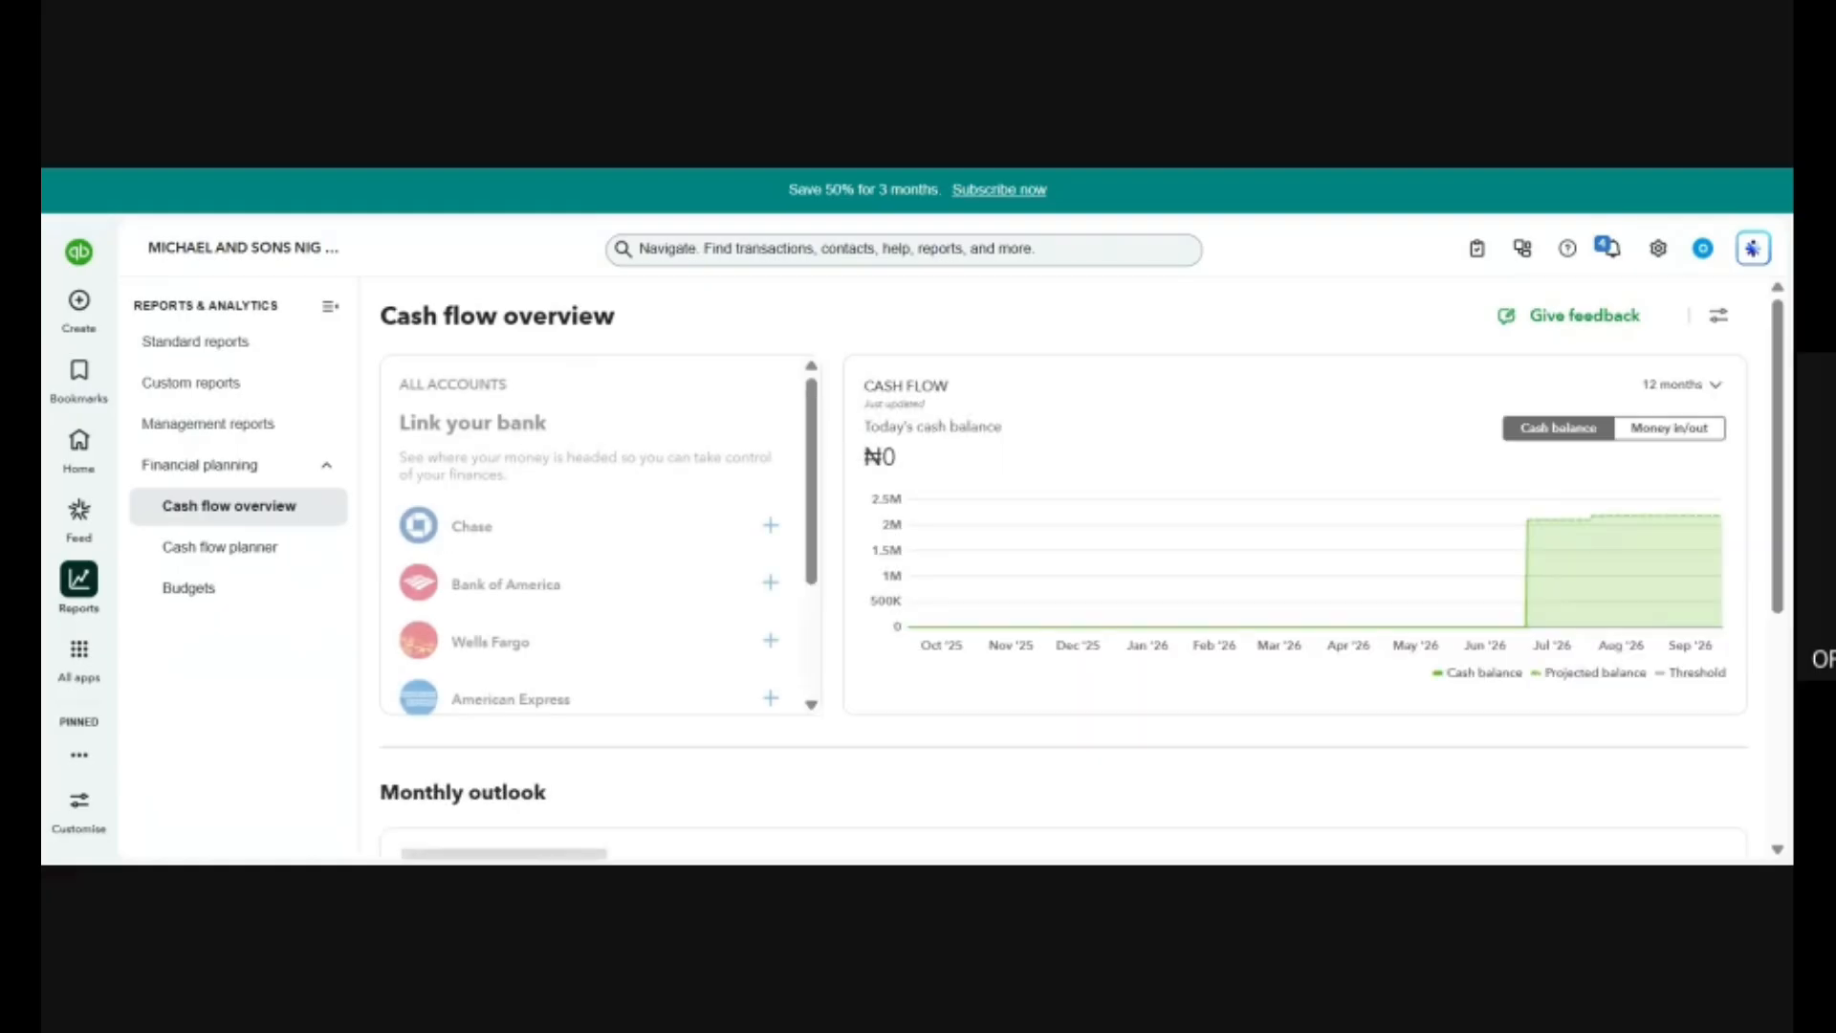
scroll(1065, 627, "down", 3)
scroll(1069, 628, "down", 5)
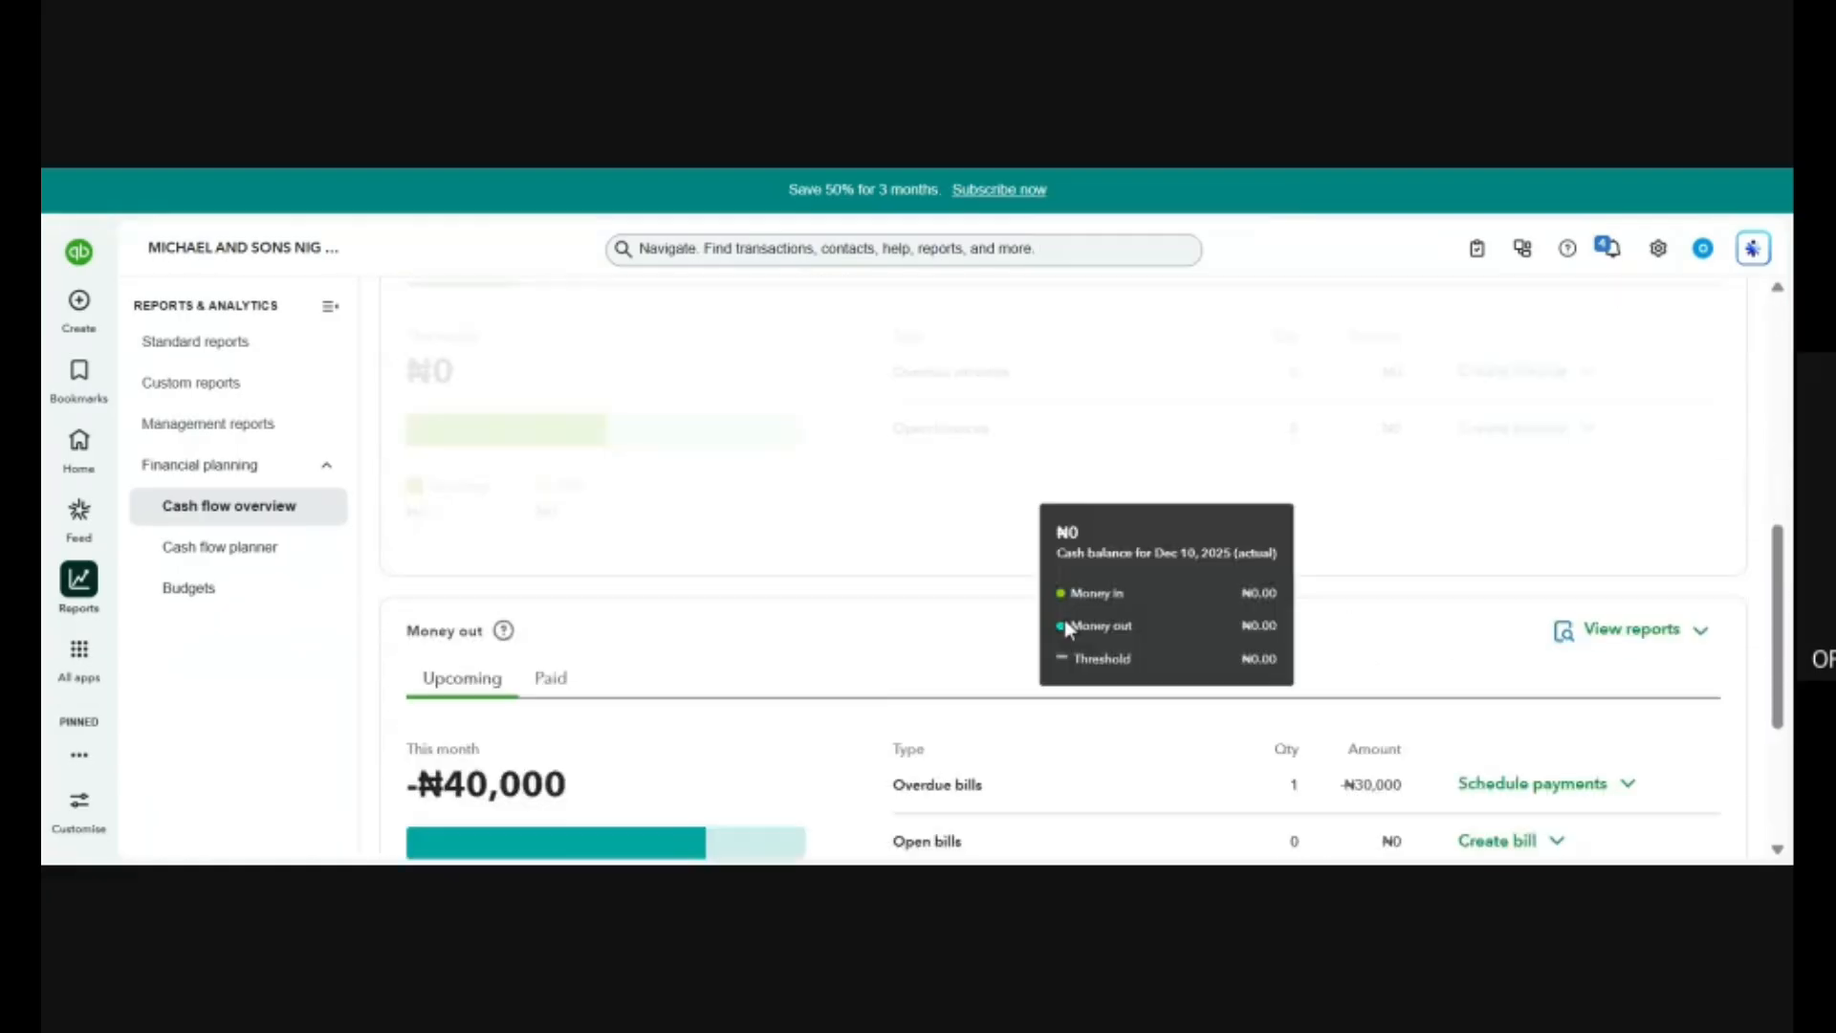
scroll(1067, 628, "up", 10)
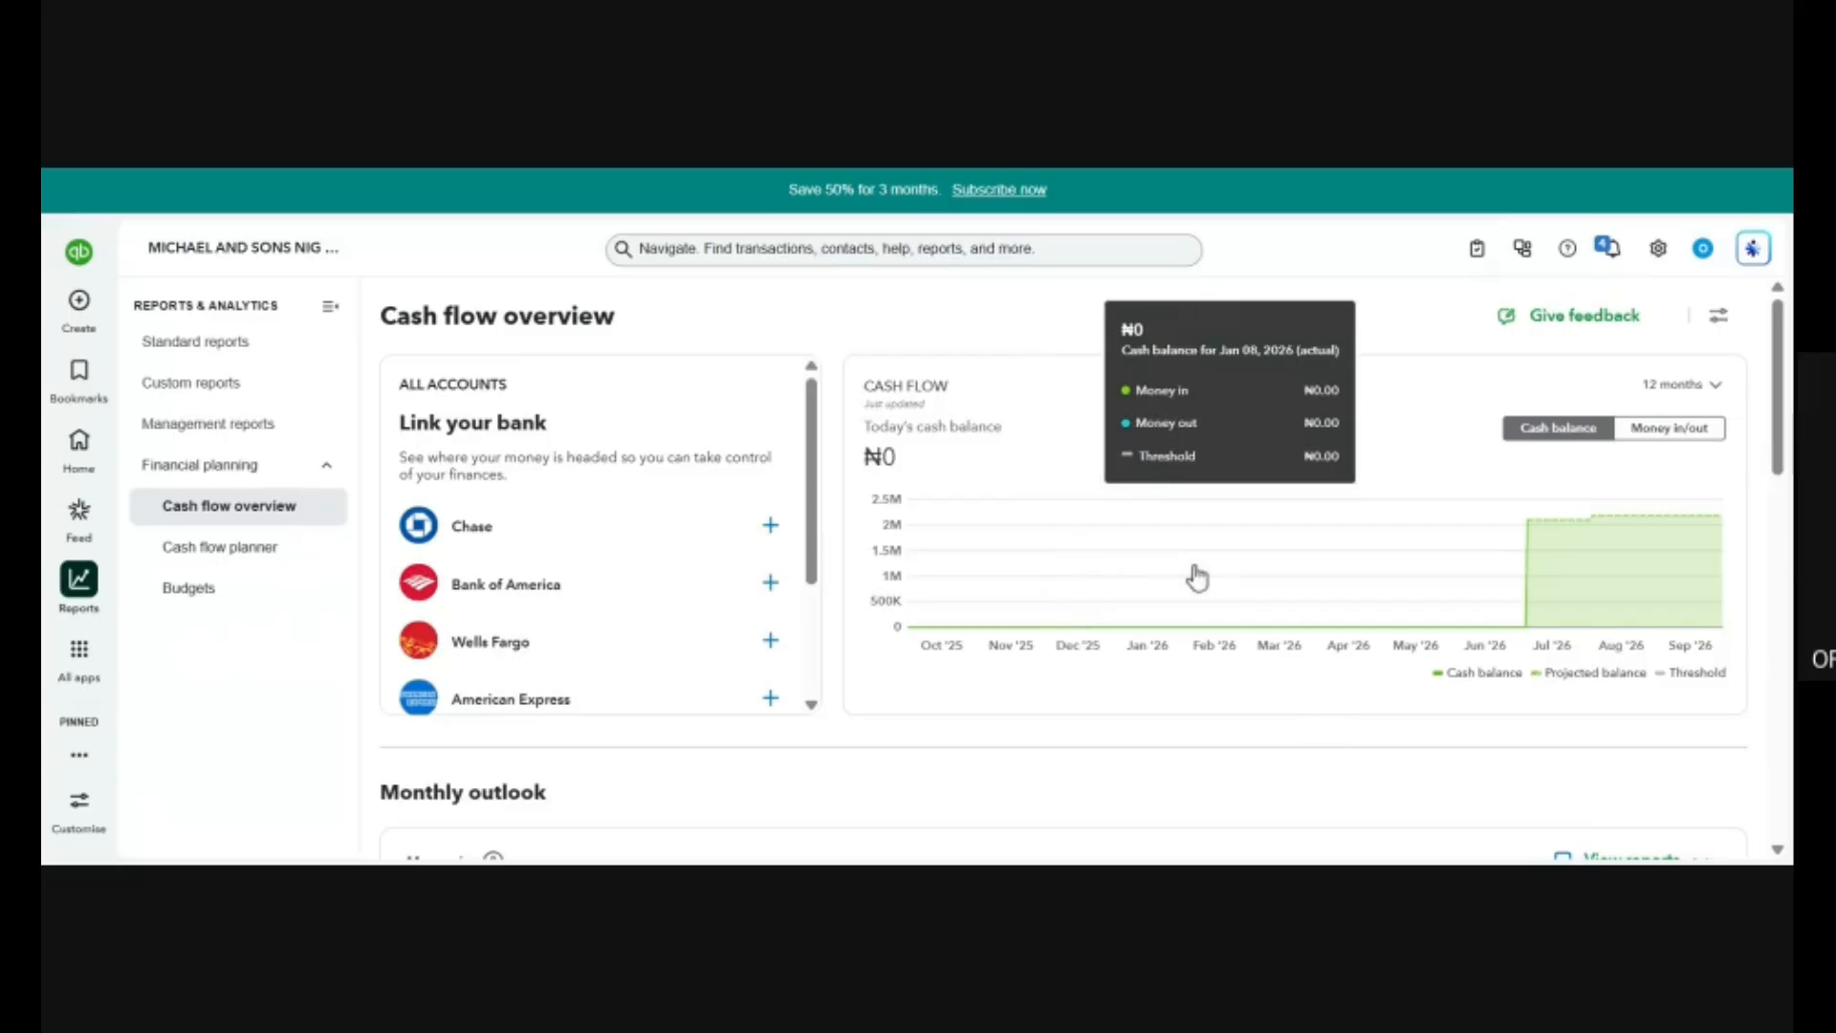
Examine the Monthly outlook's Money in and Money out sections and the Insights and ideas on the Cash flow overview.
scroll(1310, 710, "down", 1)
scroll(1311, 710, "down", 10)
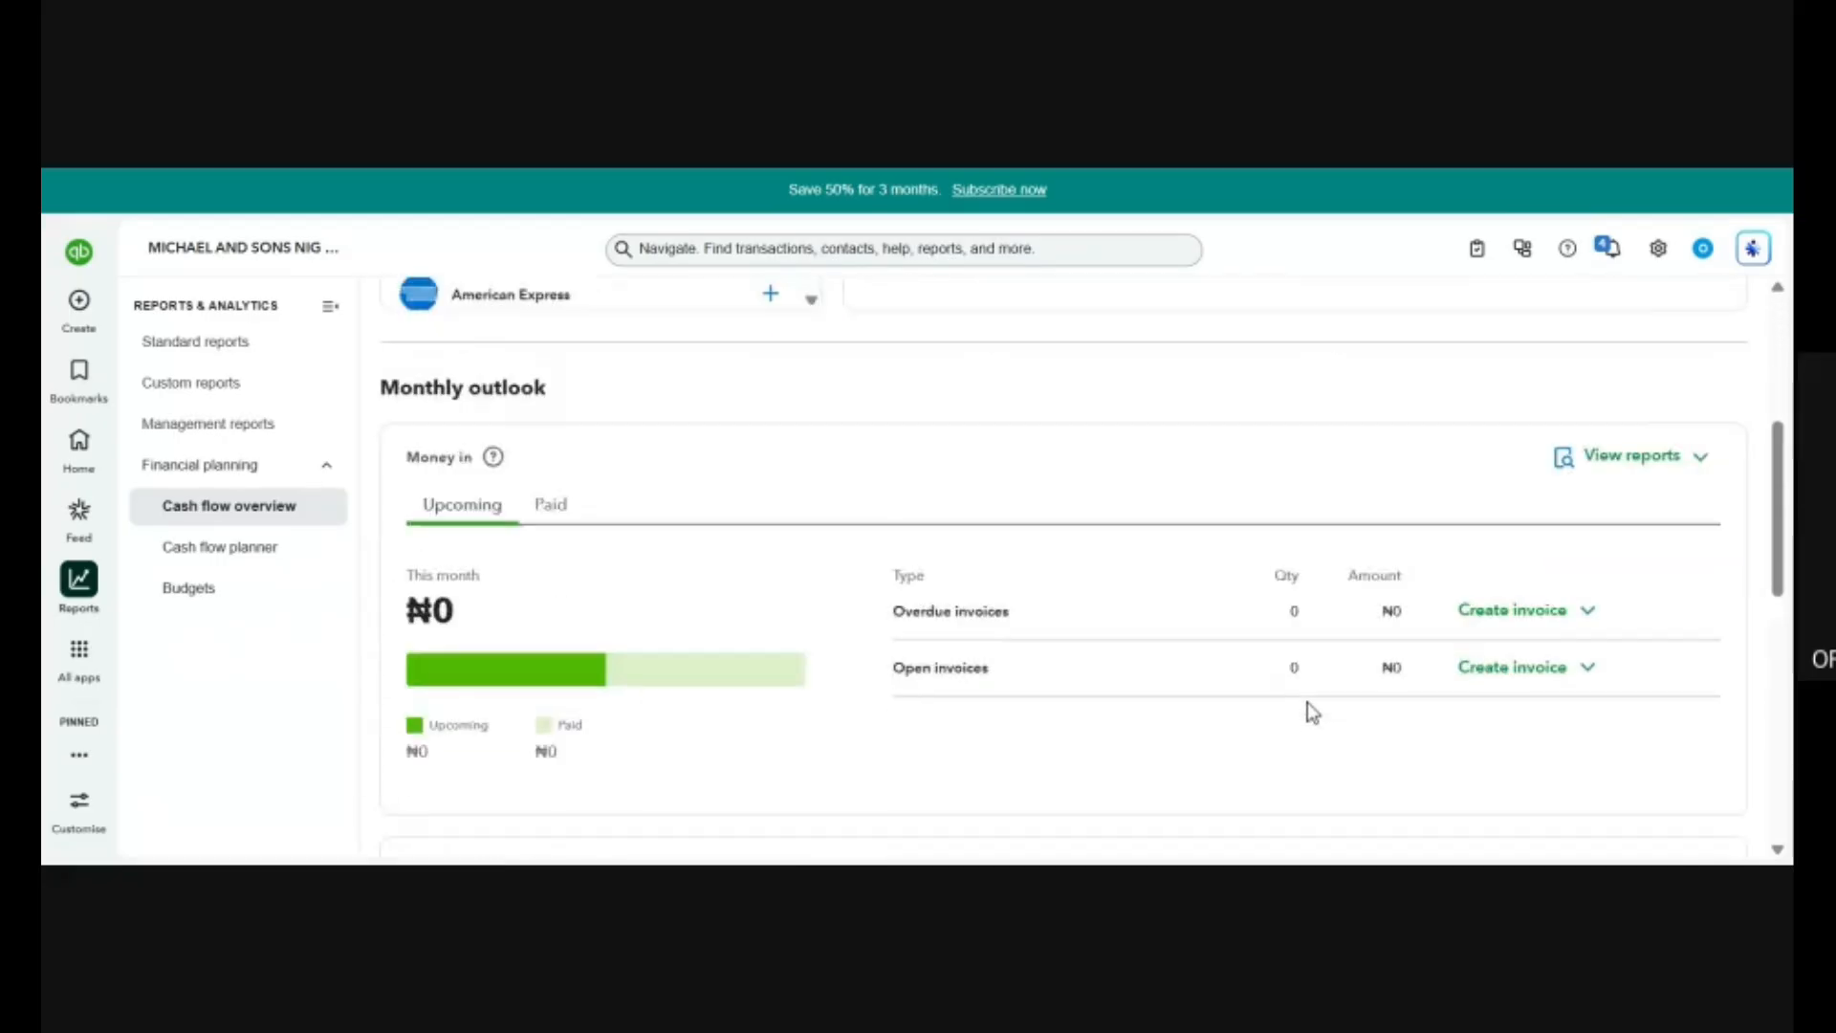
scroll(1308, 703, "up", 1)
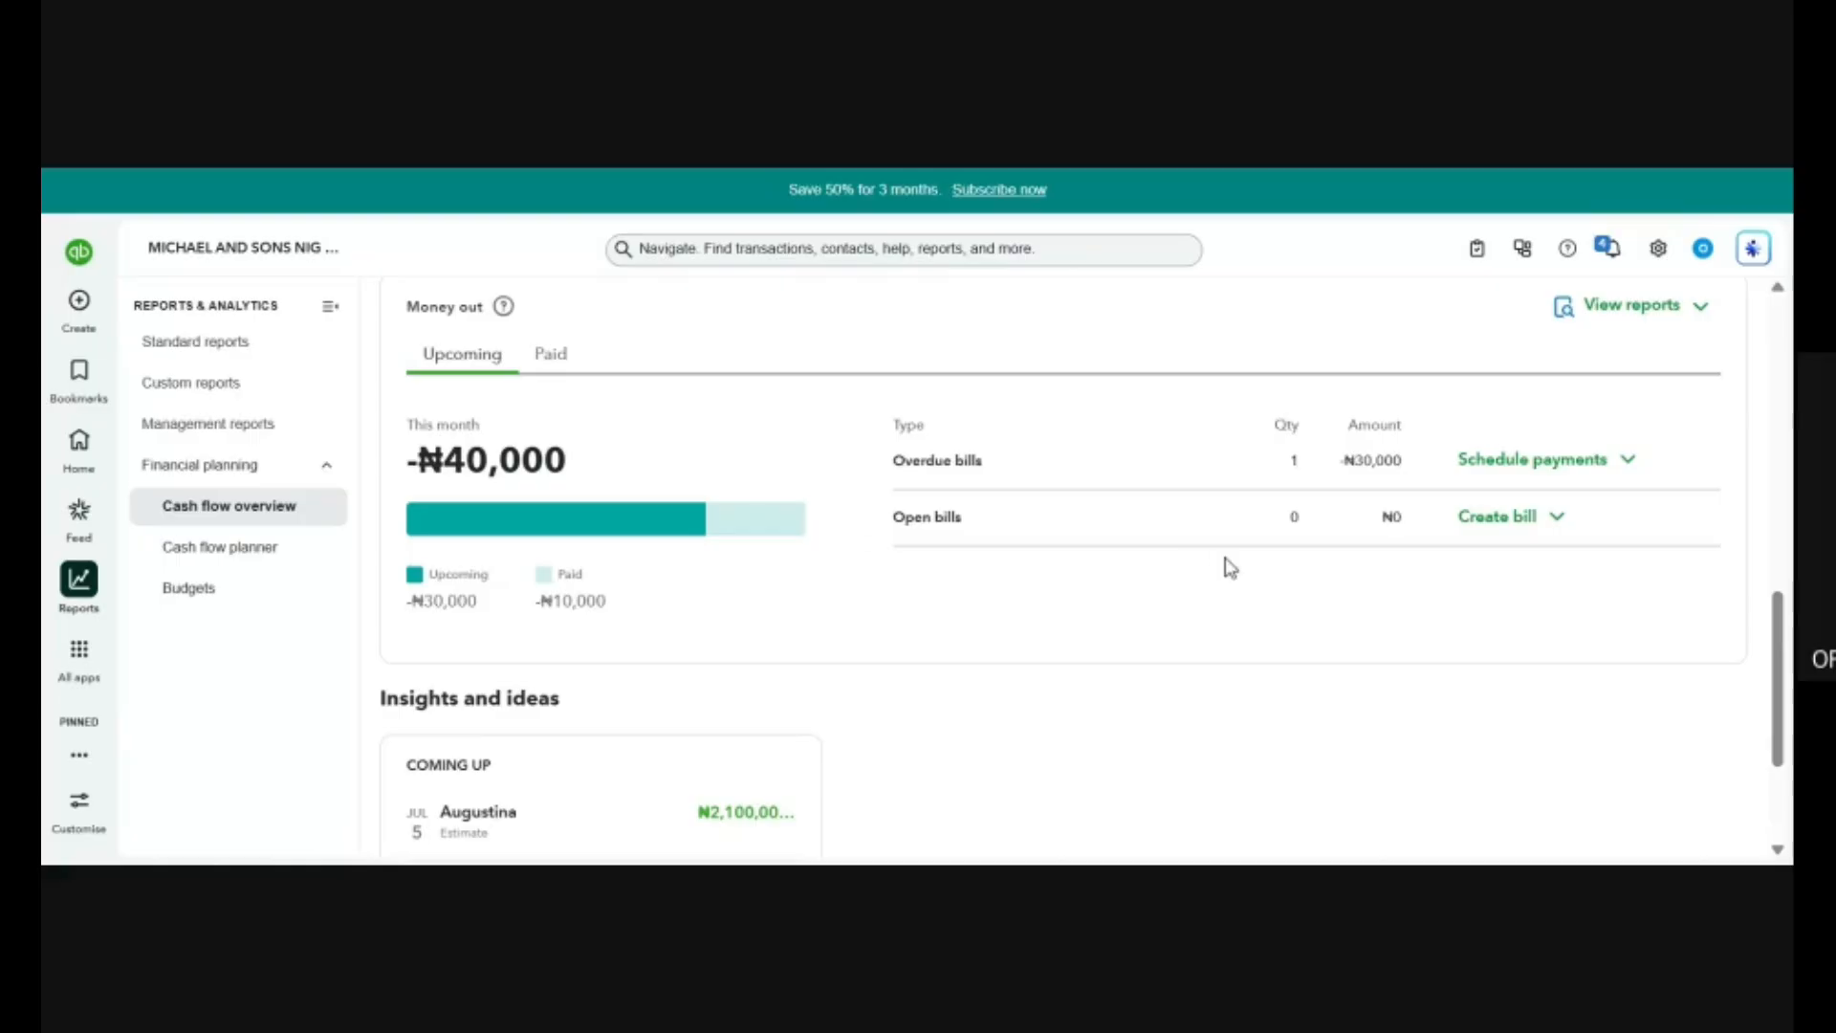
scroll(1222, 566, "up", 3)
scroll(1223, 566, "down", 1)
scroll(1230, 568, "up", 1)
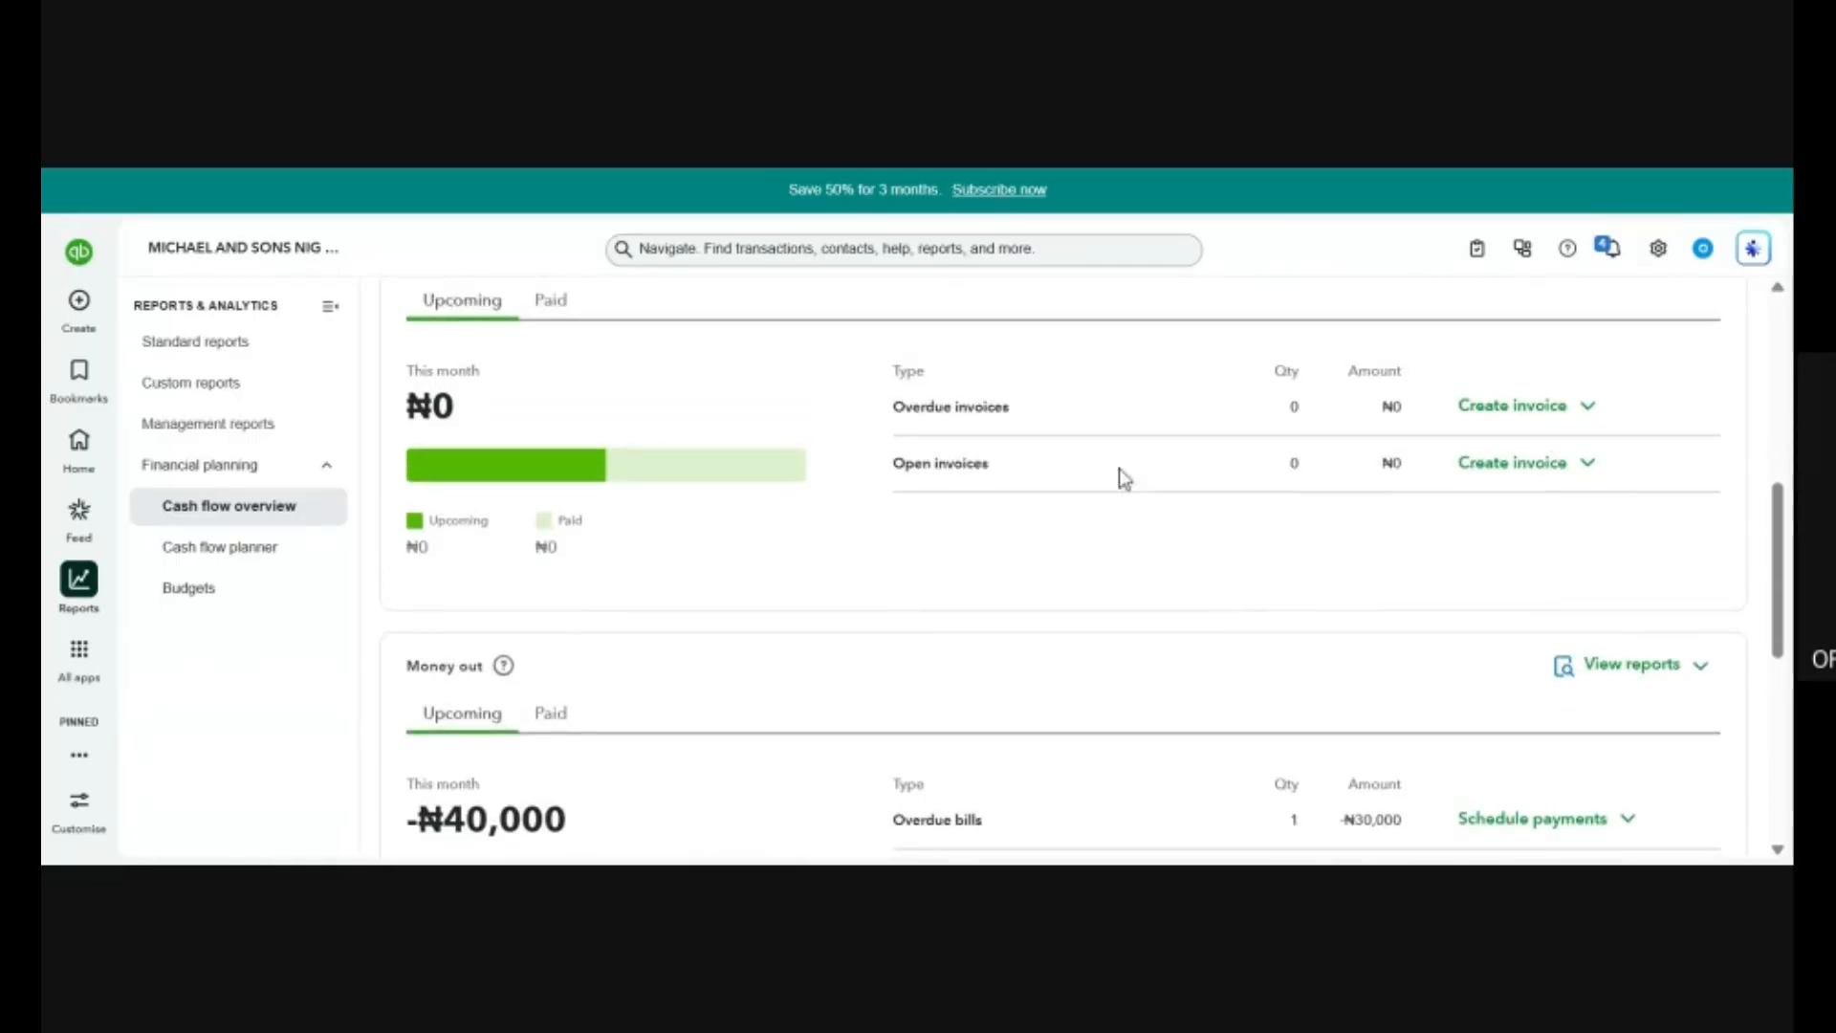
scroll(1284, 539, "up", 2)
scroll(1284, 539, "up", 4)
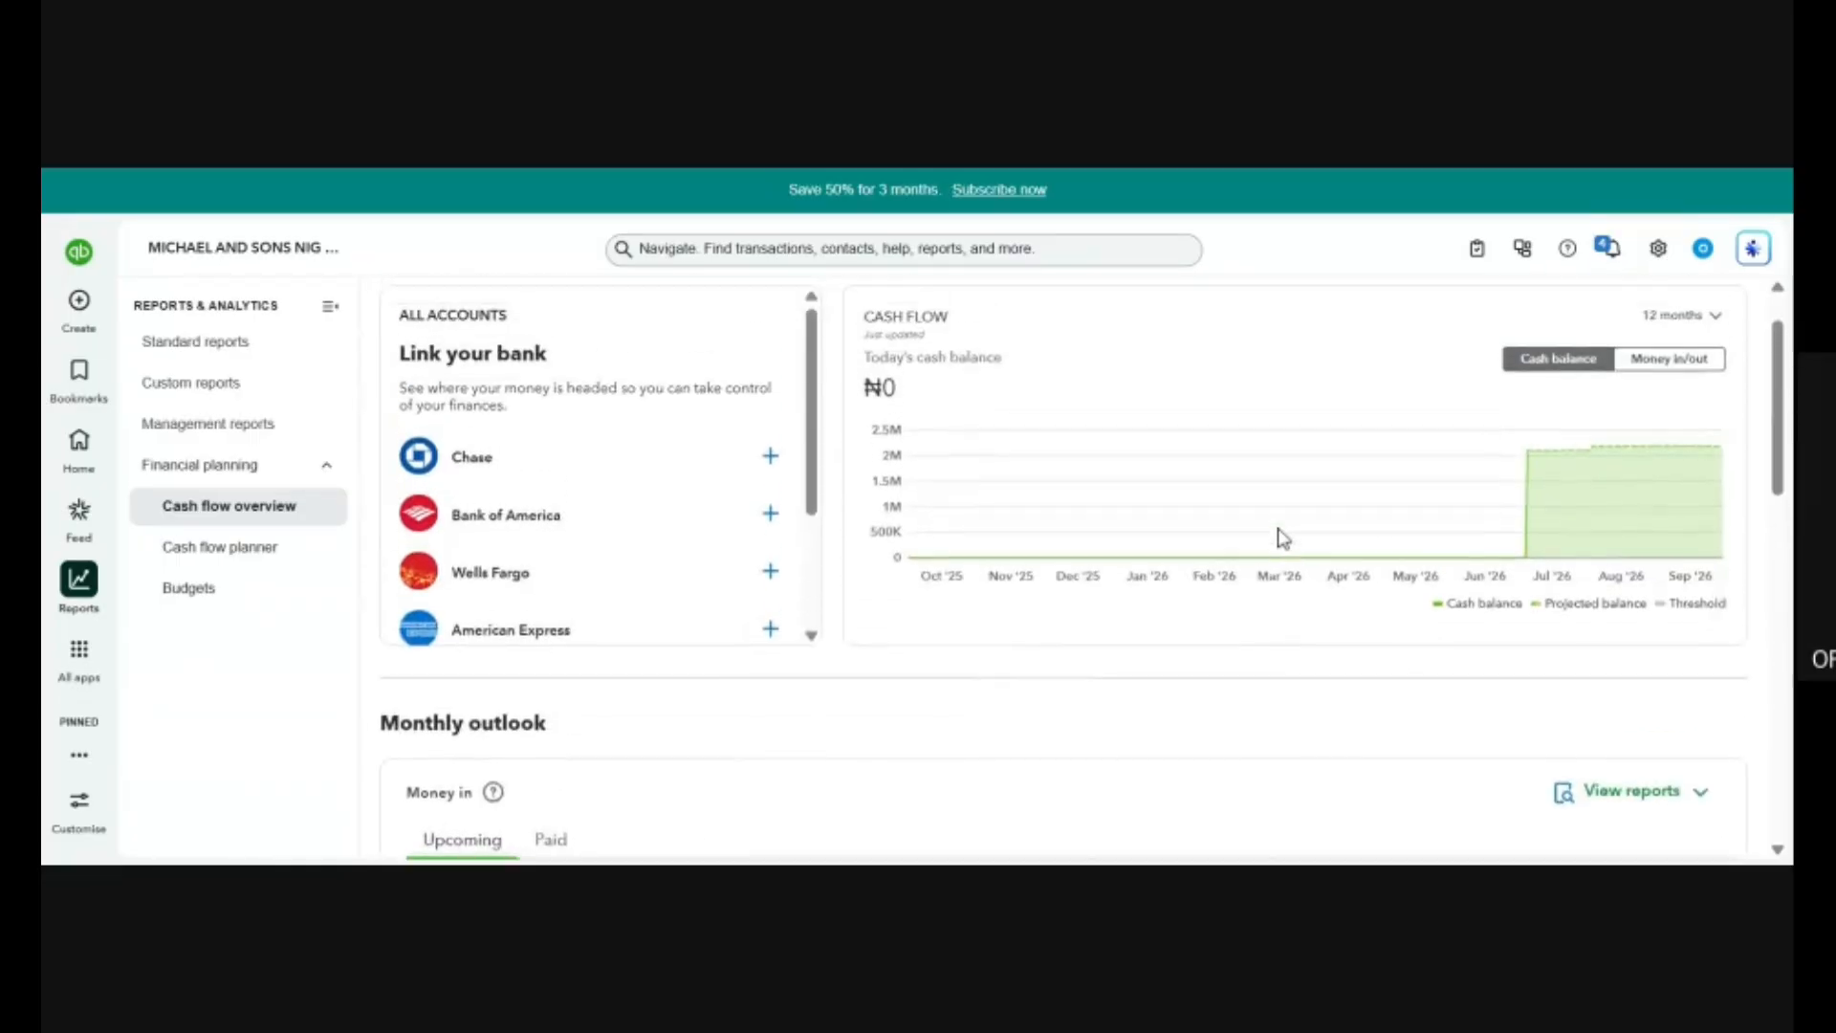
scroll(1284, 538, "down", 7)
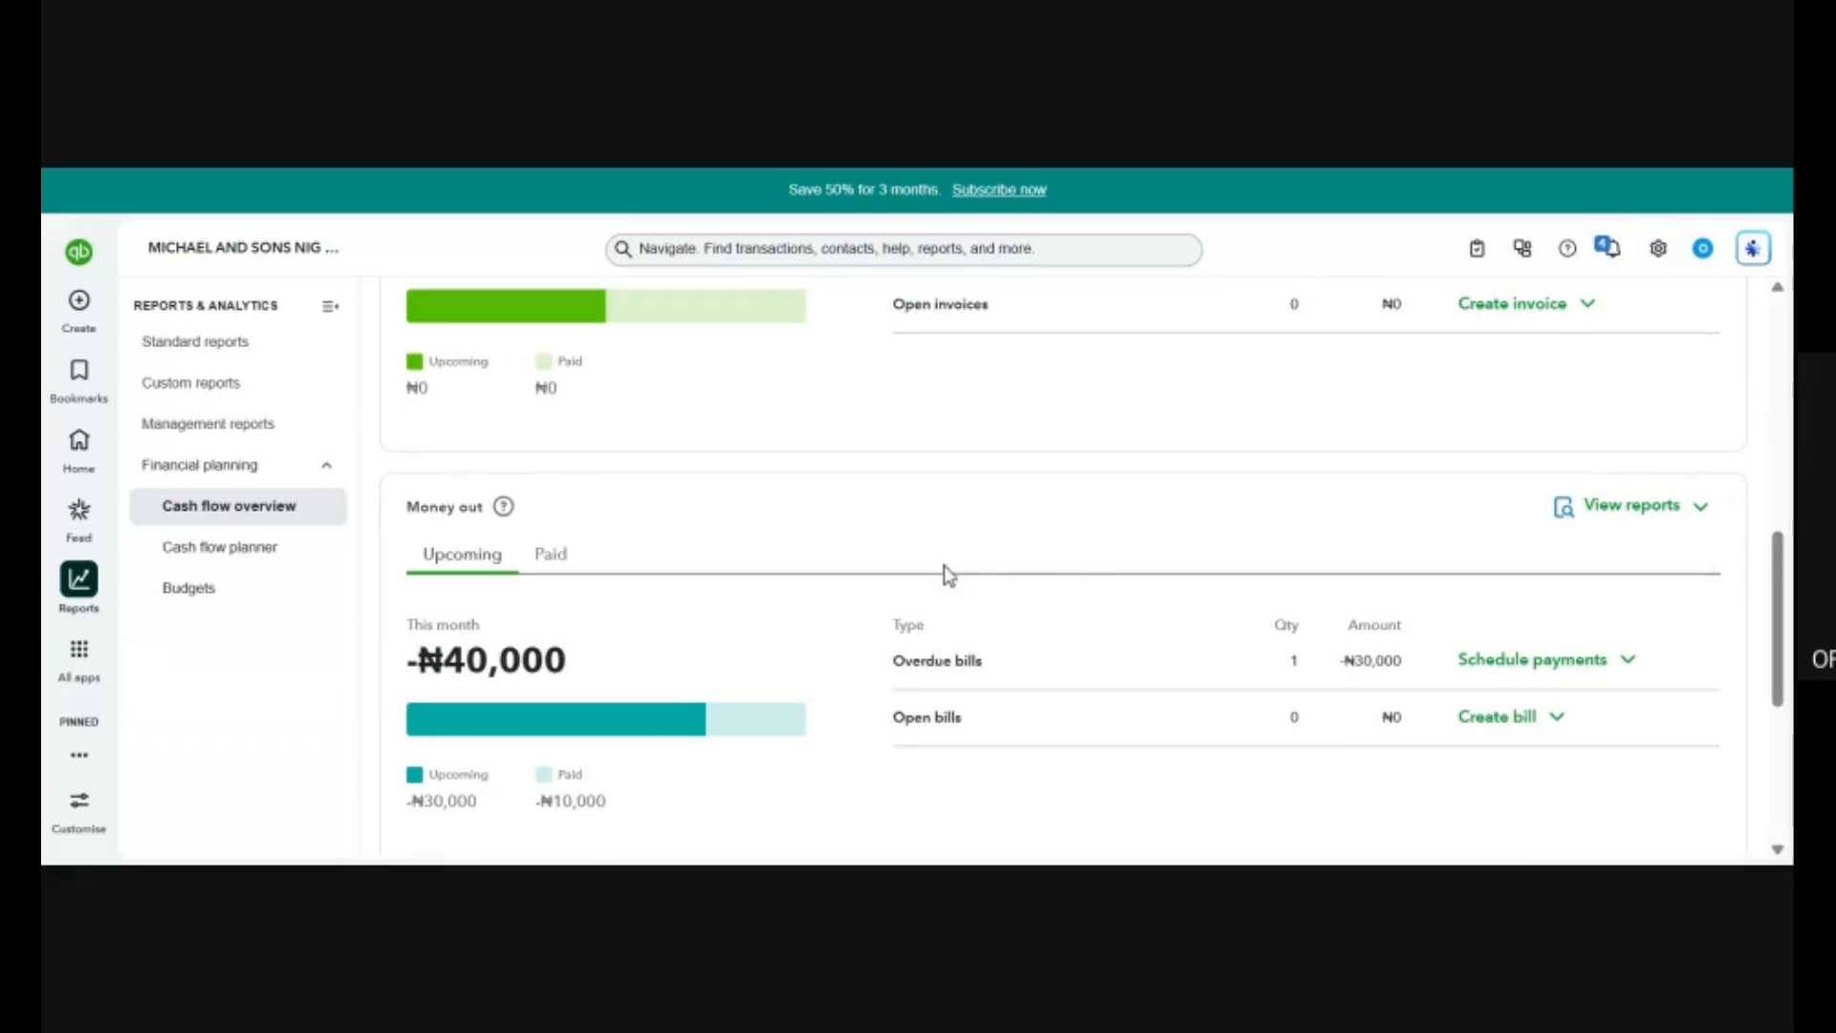
scroll(904, 565, "down", 4)
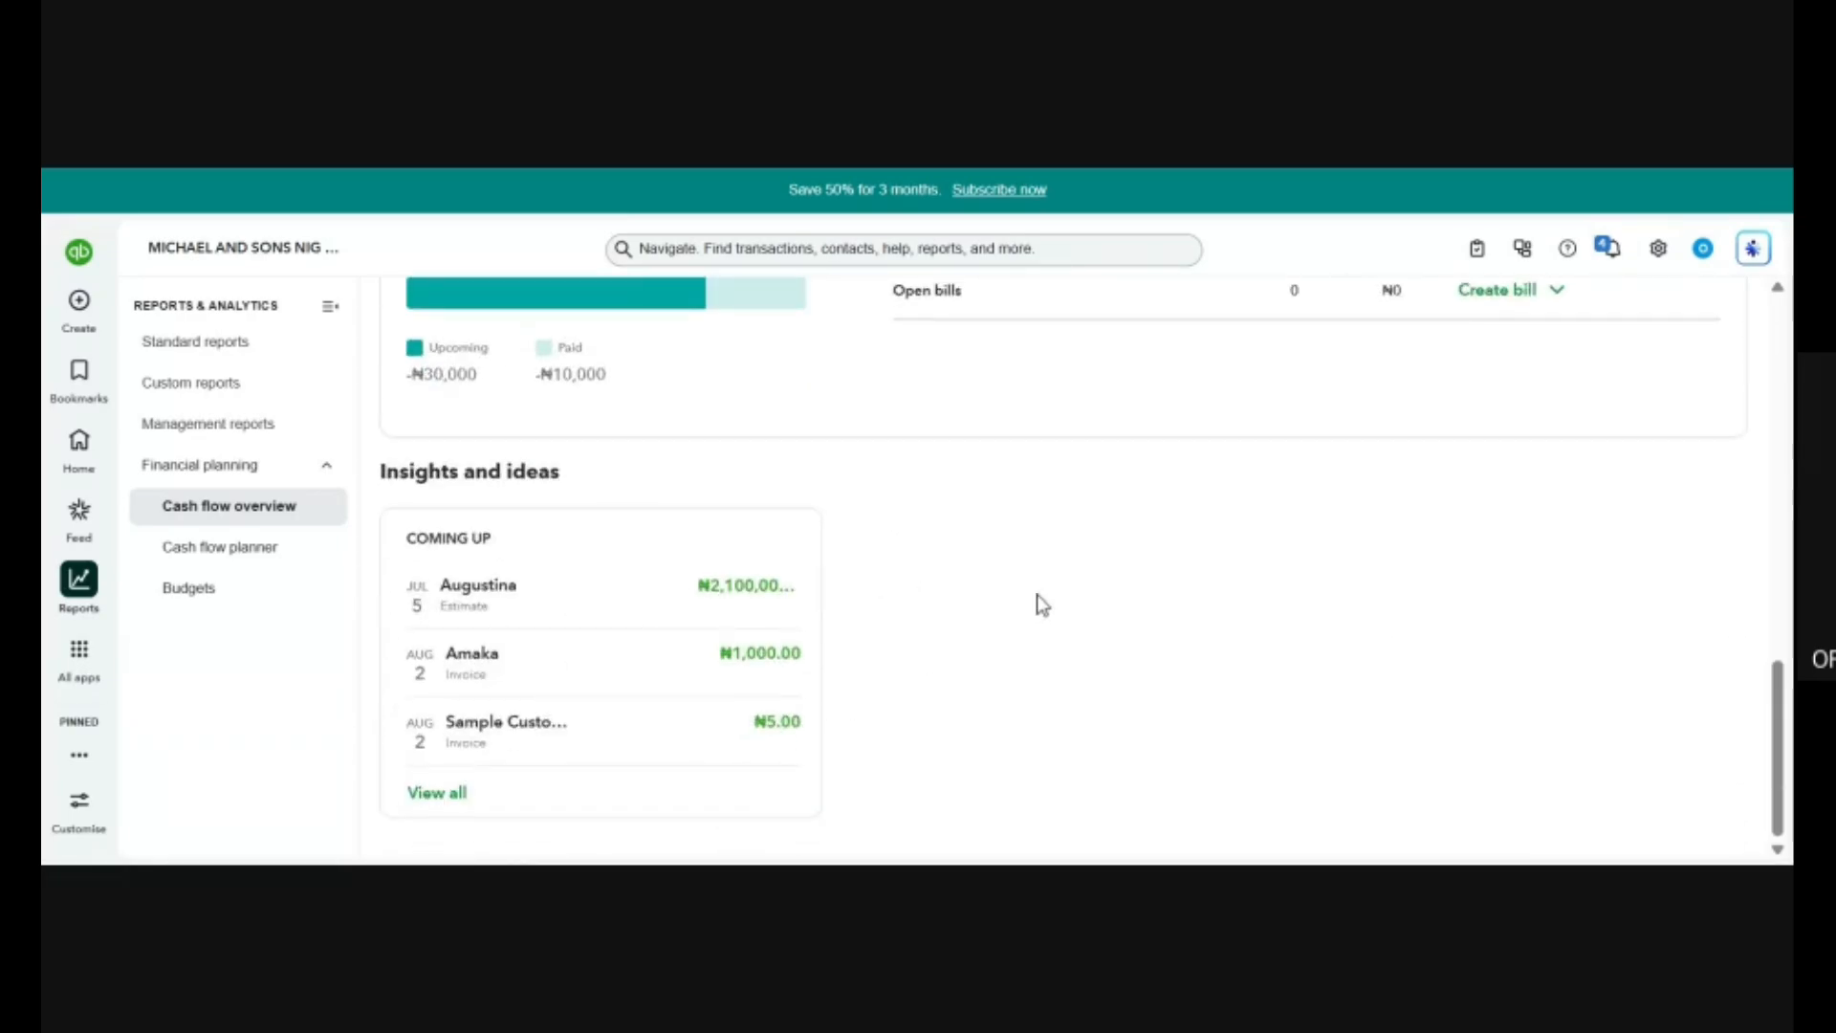
scroll(1037, 594, "up", 10)
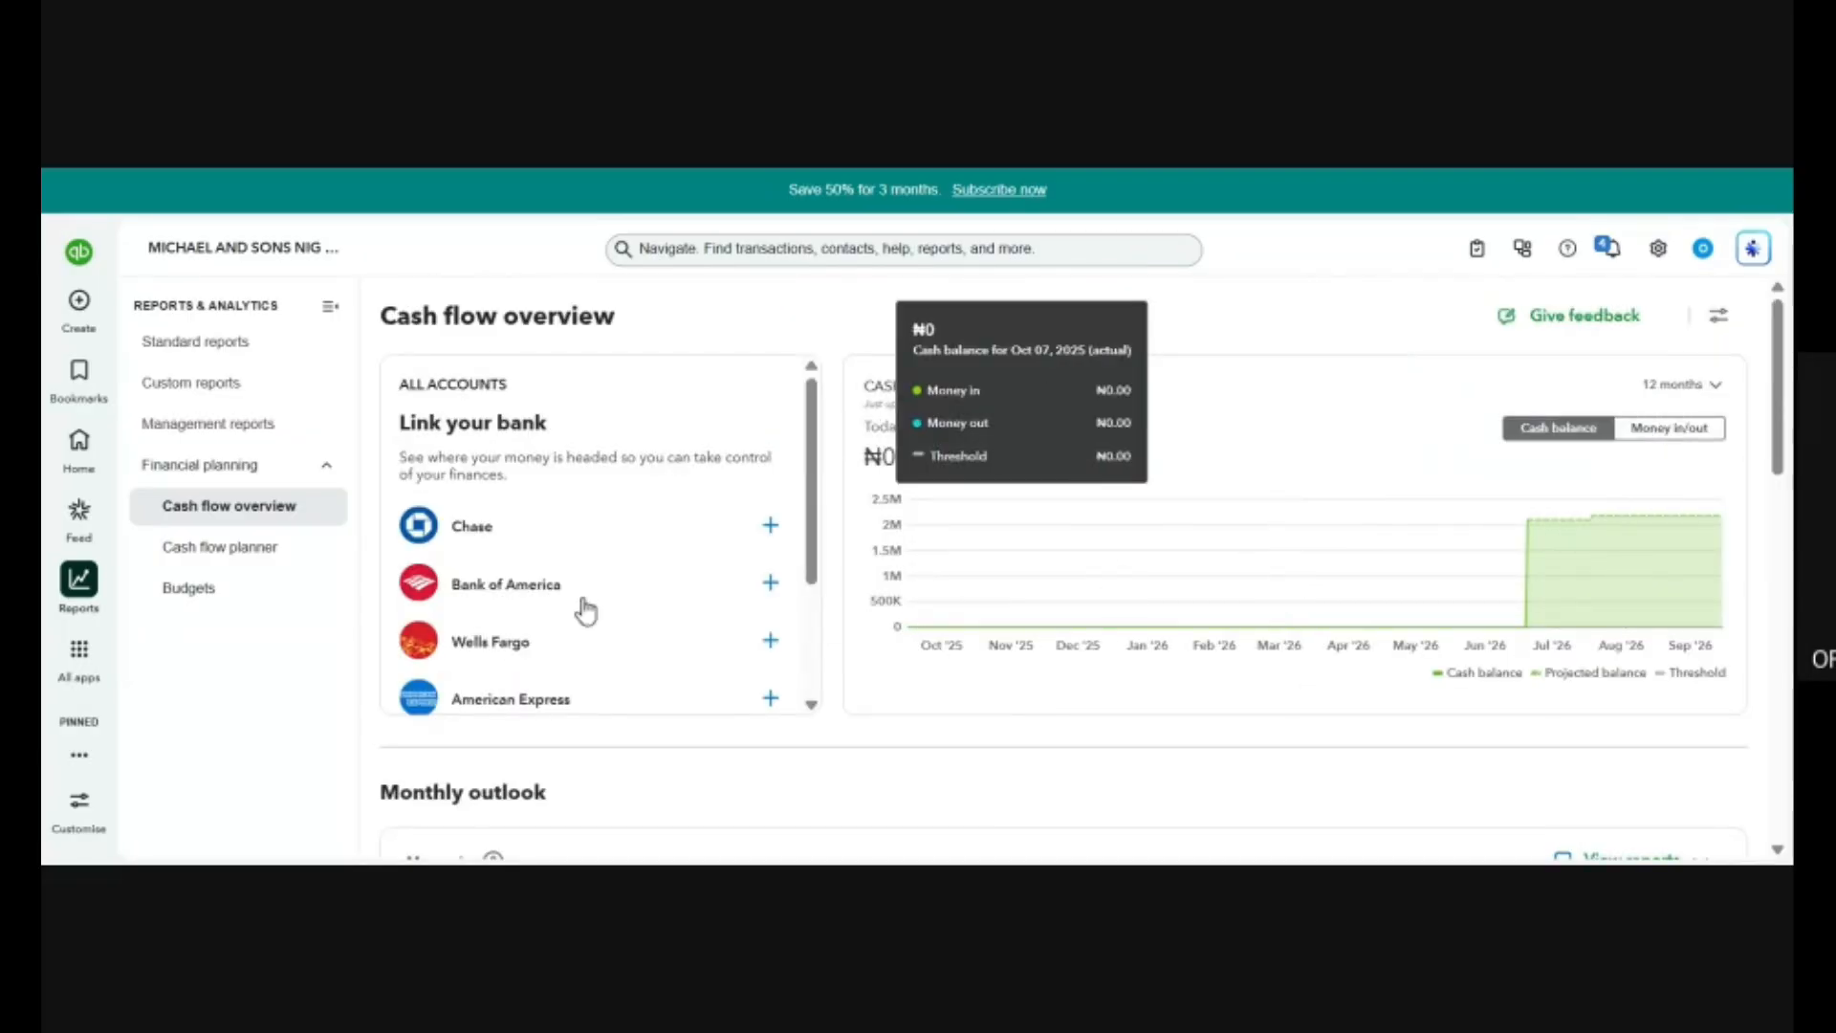
View the Cash flow planner's introduction page and open Budgets under Financial planning.
left_click(245, 559)
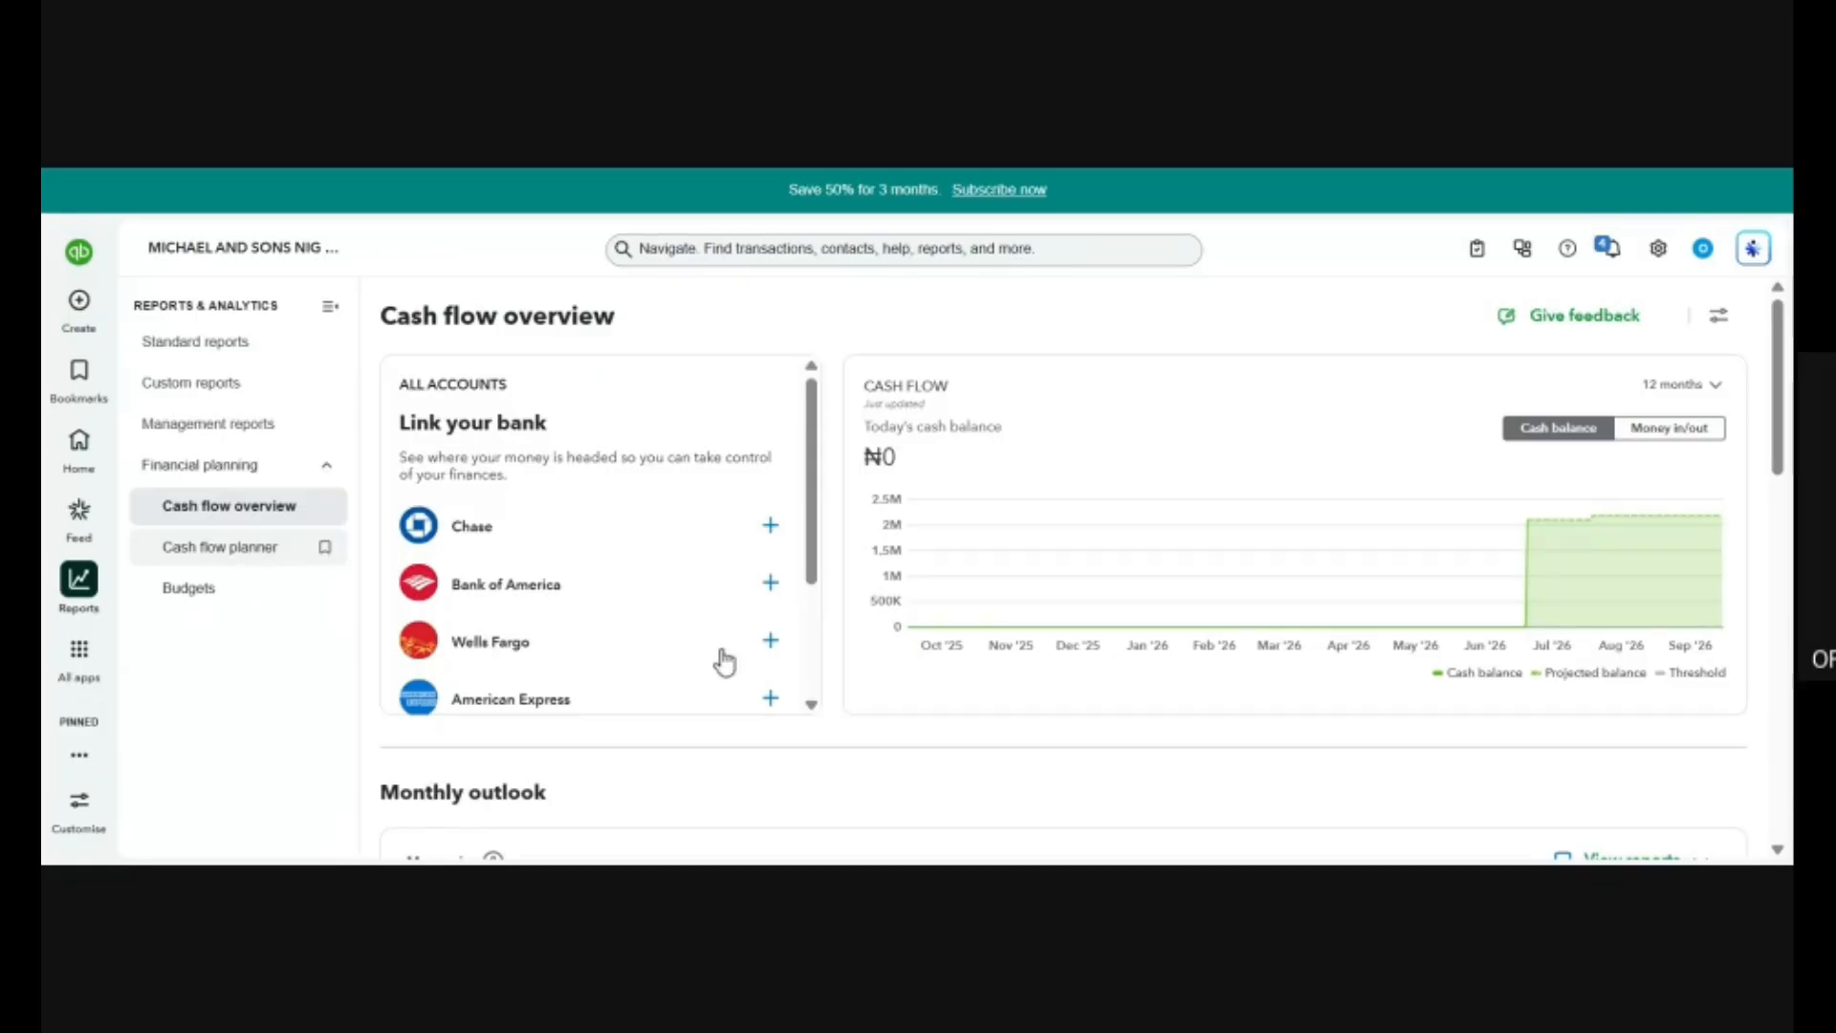
scroll(1347, 650, "down", 2)
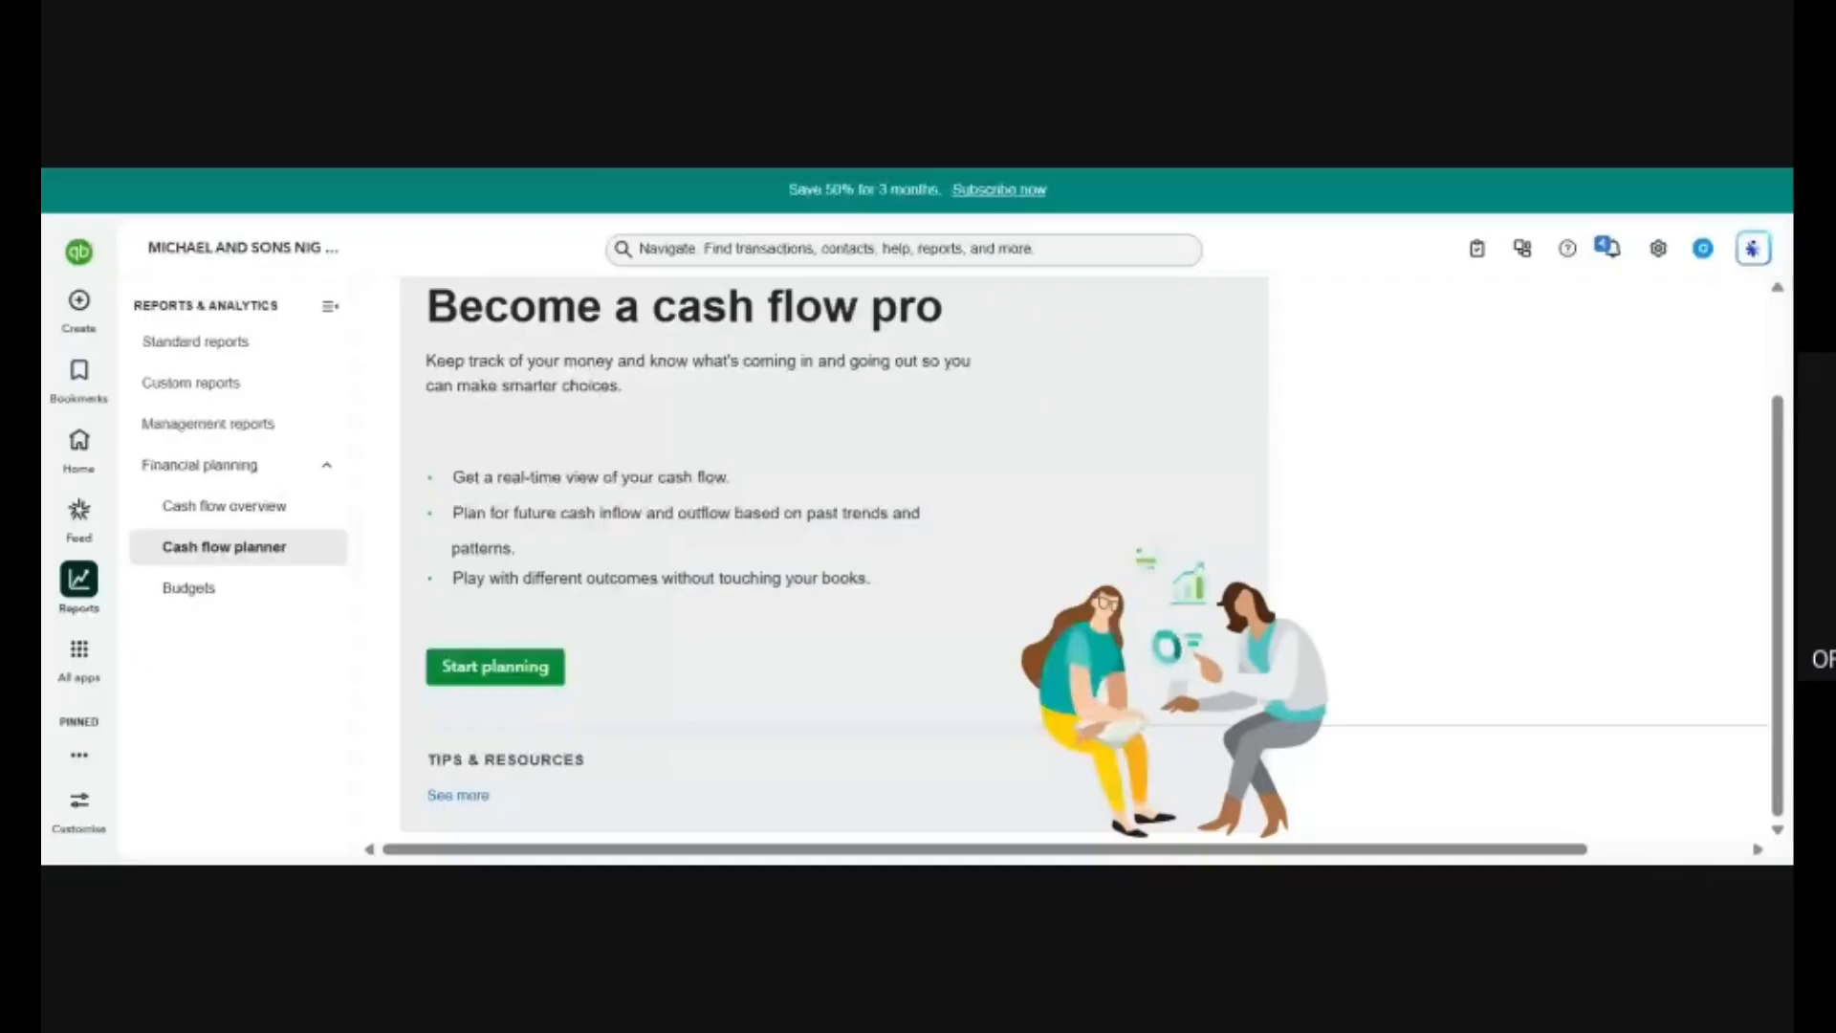
left_click(236, 593)
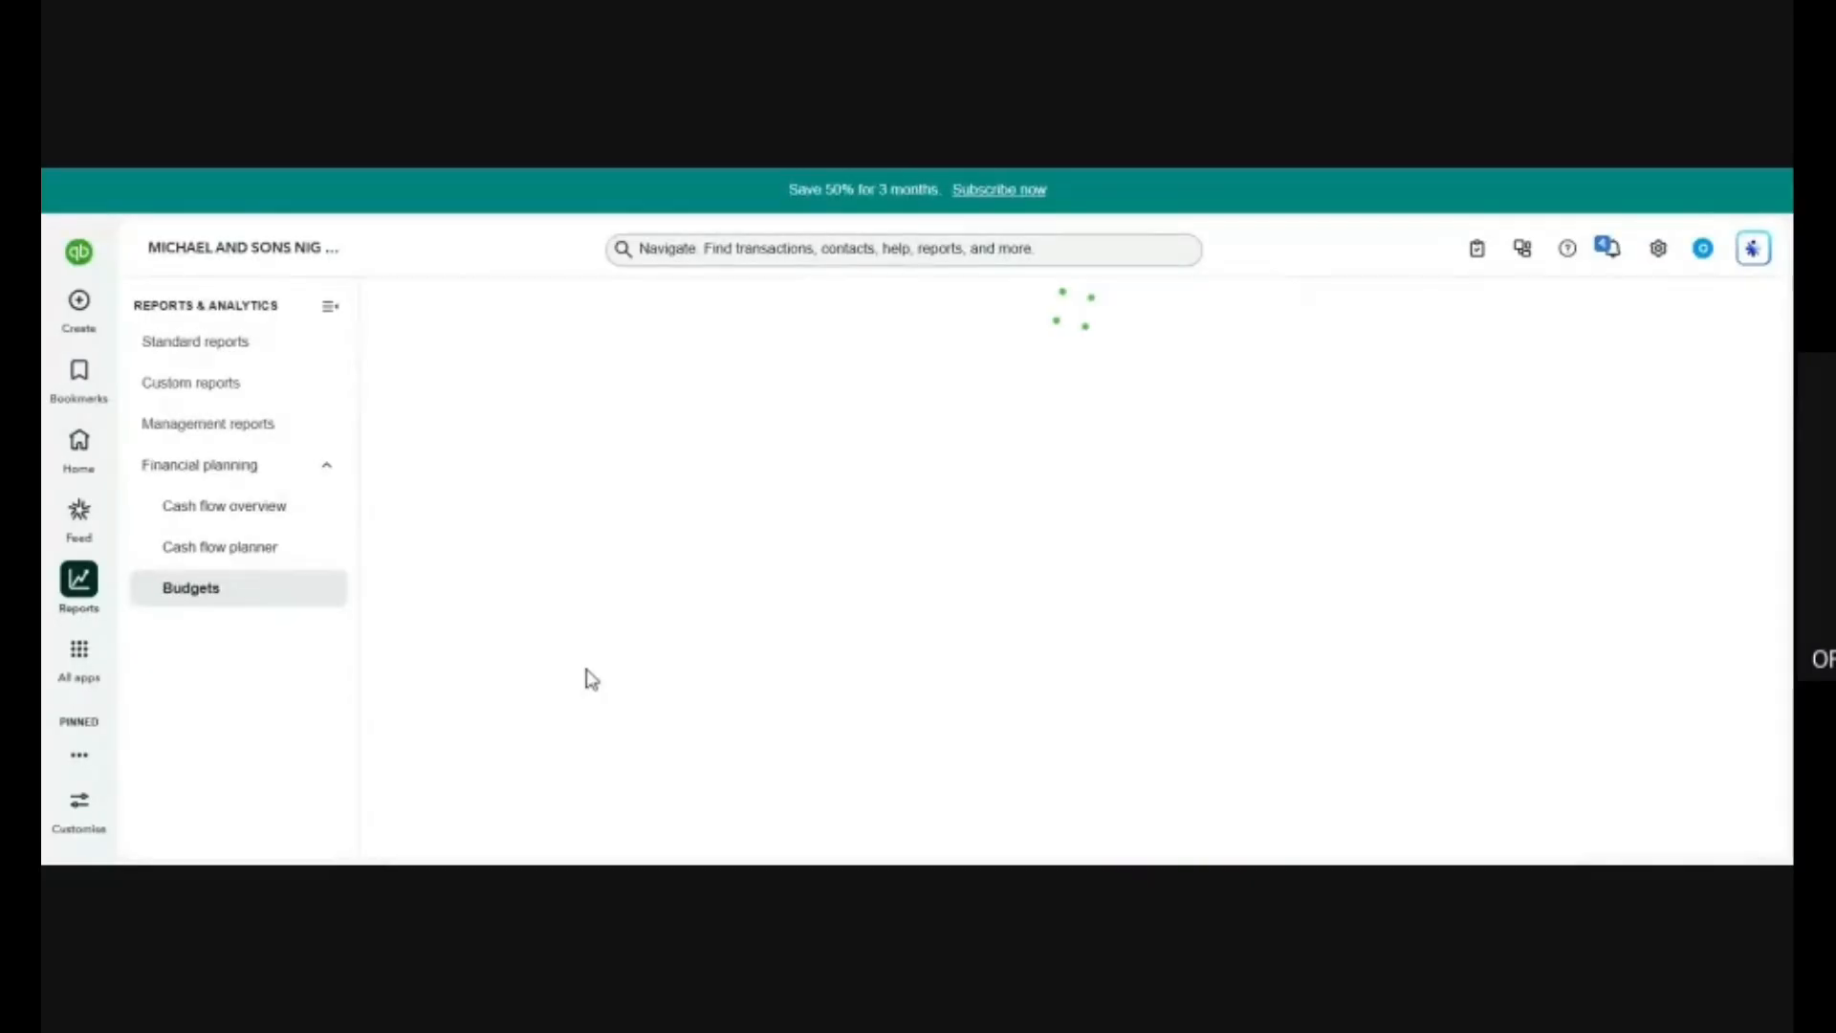